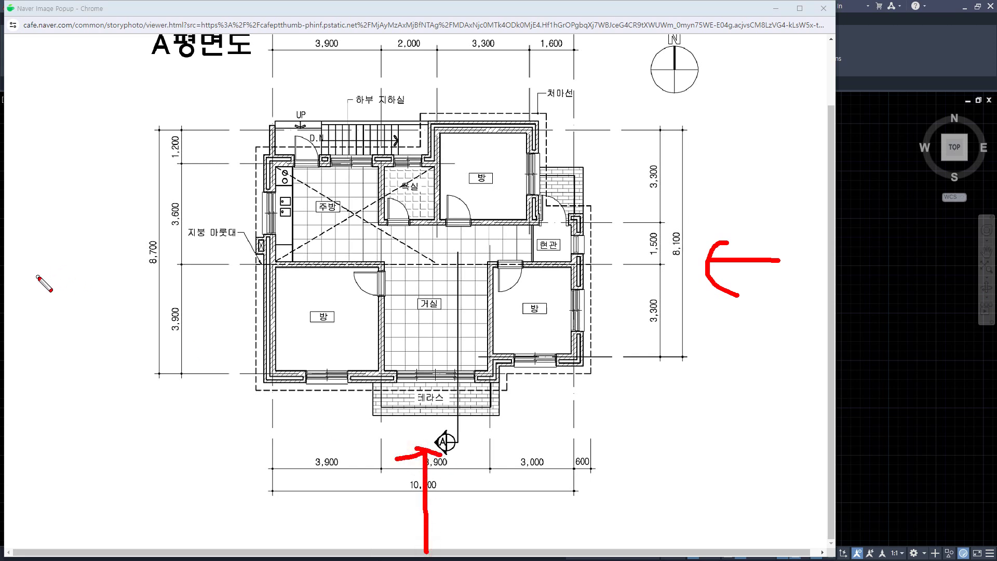
{"action": "left_click_drag", "start_coordinate": [431, 34], "coordinate": [436, 85]}
{"action": "left_click_drag", "start_coordinate": [436, 86], "coordinate": [453, 61]}
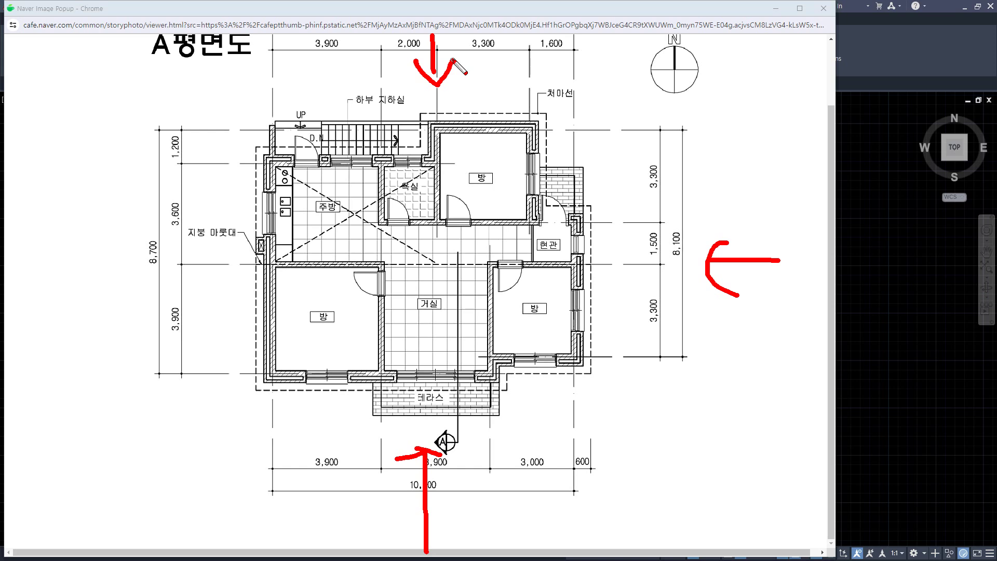
{"action": "mouse_move", "coordinate": [106, 247]}
{"action": "left_mouse_down"}
{"action": "mouse_move", "coordinate": [143, 242]}
{"action": "mouse_move", "coordinate": [138, 263]}
{"action": "left_mouse_up"}
{"action": "left_click_drag", "start_coordinate": [86, 227], "coordinate": [107, 223]}
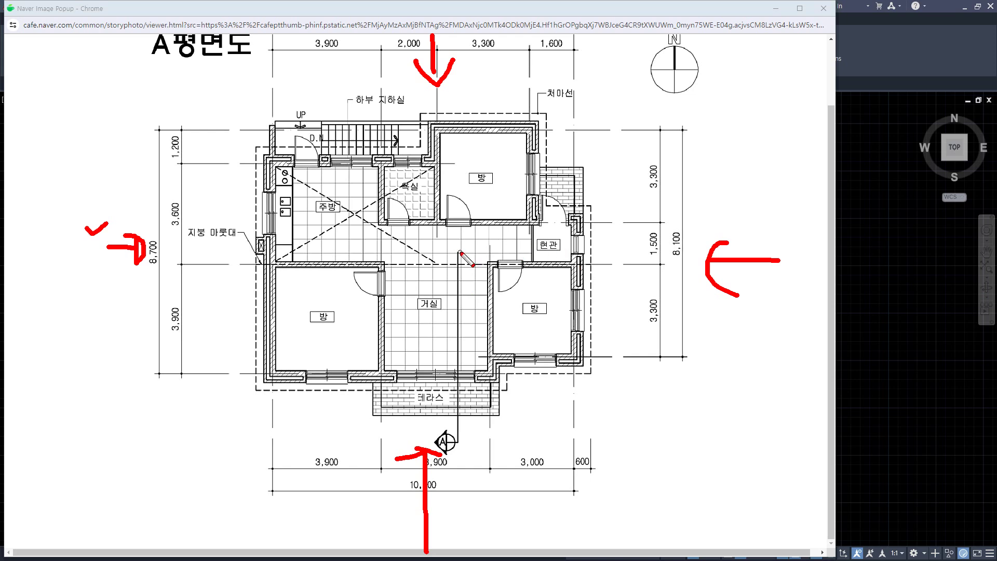
{"action": "mouse_move", "coordinate": [459, 252]}
{"action": "left_mouse_down"}
{"action": "mouse_move", "coordinate": [431, 337]}
{"action": "mouse_move", "coordinate": [510, 477]}
{"action": "mouse_move", "coordinate": [456, 265]}
{"action": "mouse_move", "coordinate": [436, 244]}
{"action": "mouse_move", "coordinate": [504, 228]}
{"action": "mouse_move", "coordinate": [470, 312]}
{"action": "left_mouse_up"}
{"action": "key", "text": "Escape"}
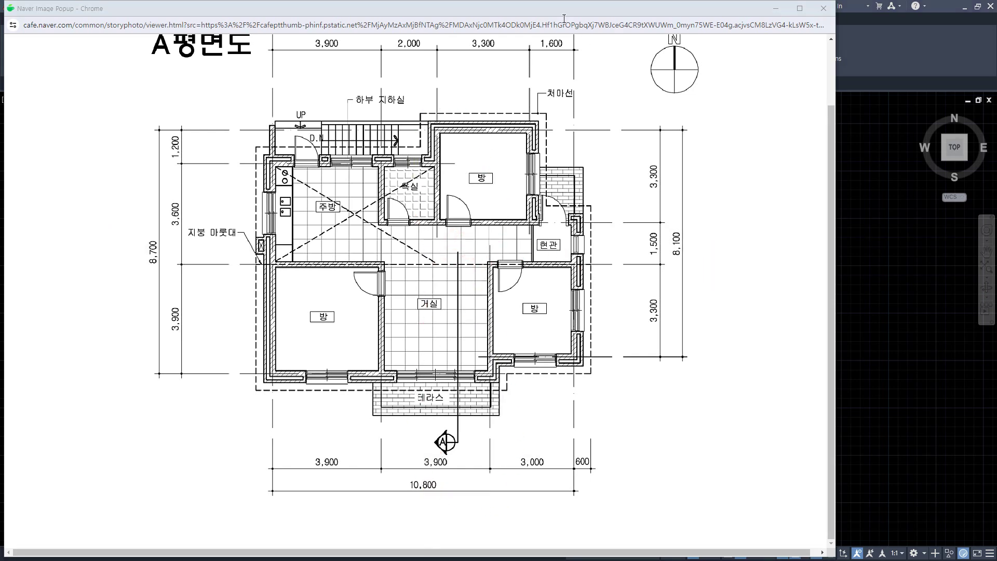
Step: Switch to AutoCAD, delete the two nested border frames from the drawing and zoom to all
{"action": "left_click_drag", "start_coordinate": [547, 8], "coordinate": [0, 77]}
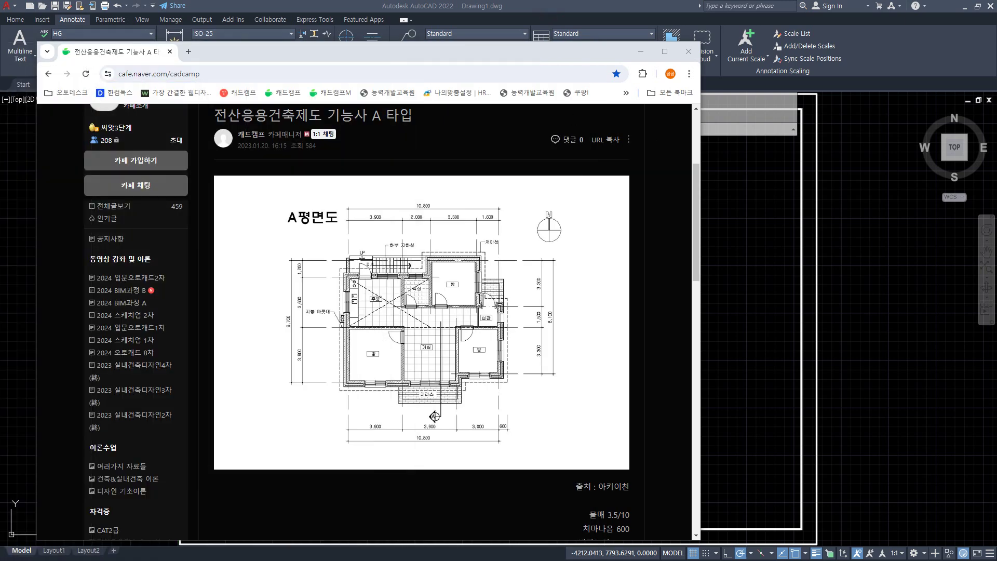
{"action": "left_click", "coordinate": [861, 237]}
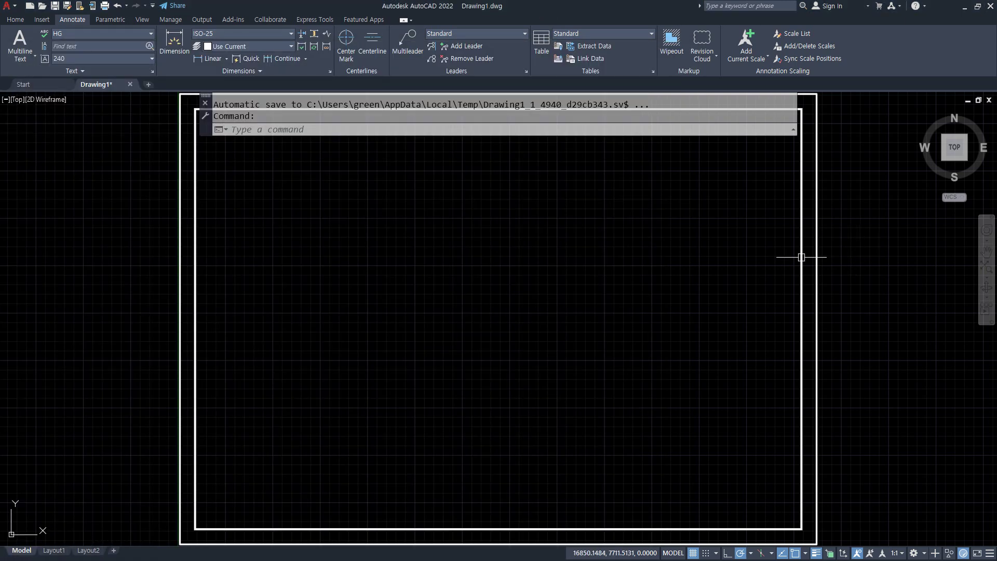
{"action": "left_click", "coordinate": [243, 247]}
{"action": "left_click", "coordinate": [74, 350]}
{"action": "key", "text": "Delete"}
{"action": "type", "text": "z"}
{"action": "key", "text": "Return"}
{"action": "type", "text": "a"}
{"action": "key", "text": "Return"}
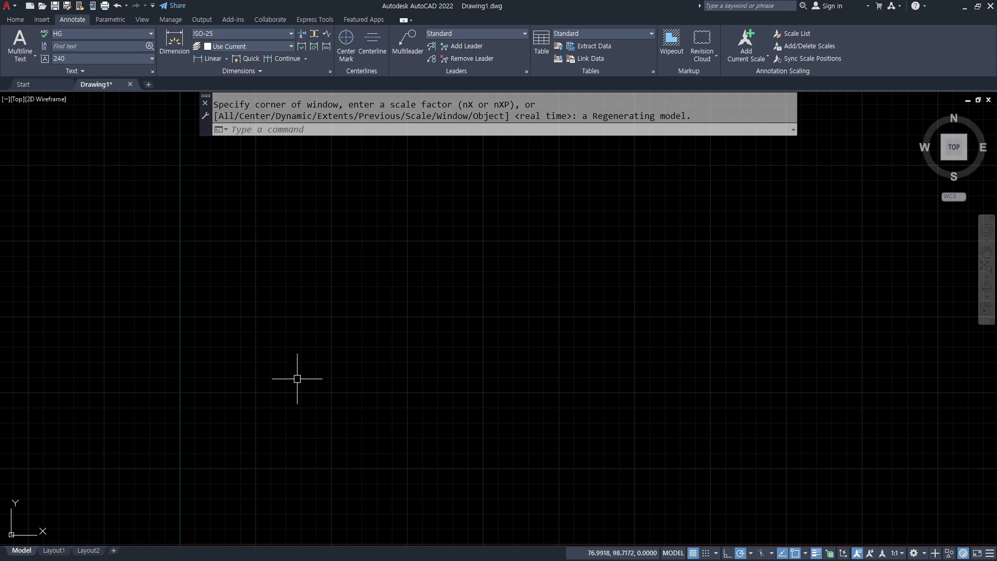
Step: Create six new layers in the Layer Properties Manager with layer 0 as the template
{"action": "left_click", "coordinate": [24, 21]}
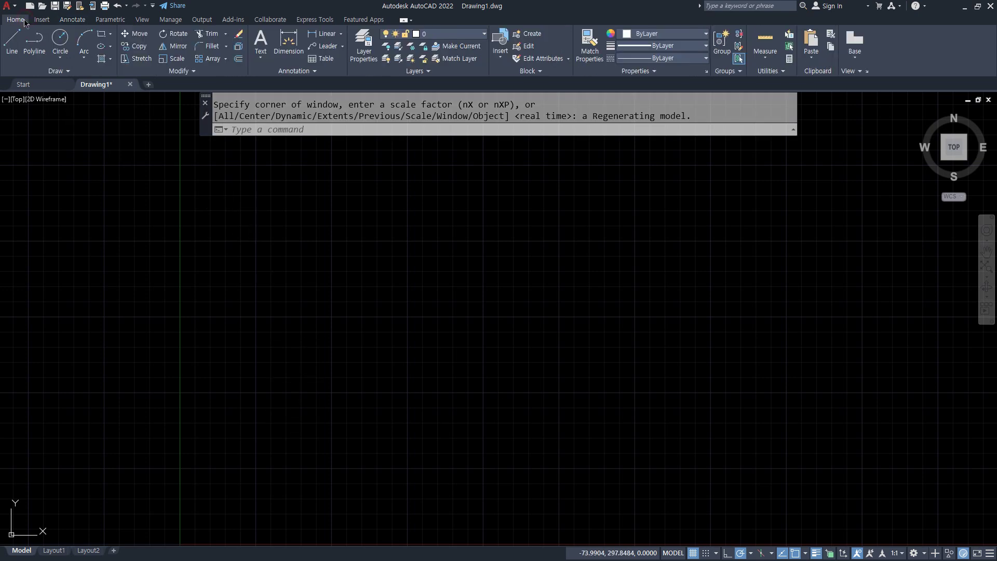
{"action": "left_click", "coordinate": [356, 35]}
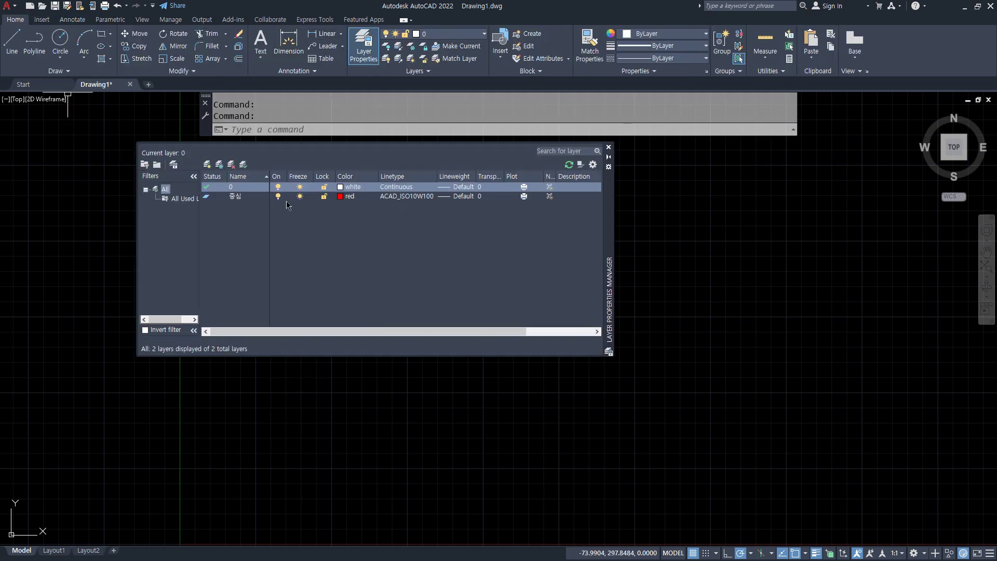
{"action": "left_click", "coordinate": [232, 197]}
{"action": "left_click", "coordinate": [230, 189]}
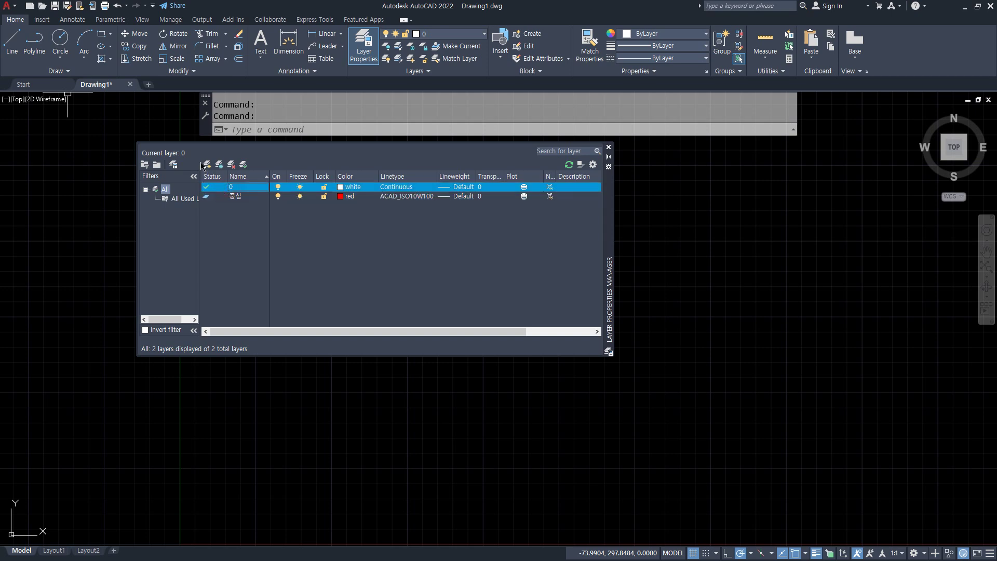
{"action": "left_click", "coordinate": [208, 164]}
{"action": "left_click", "coordinate": [208, 164]}
{"action": "left_click", "coordinate": [207, 164]}
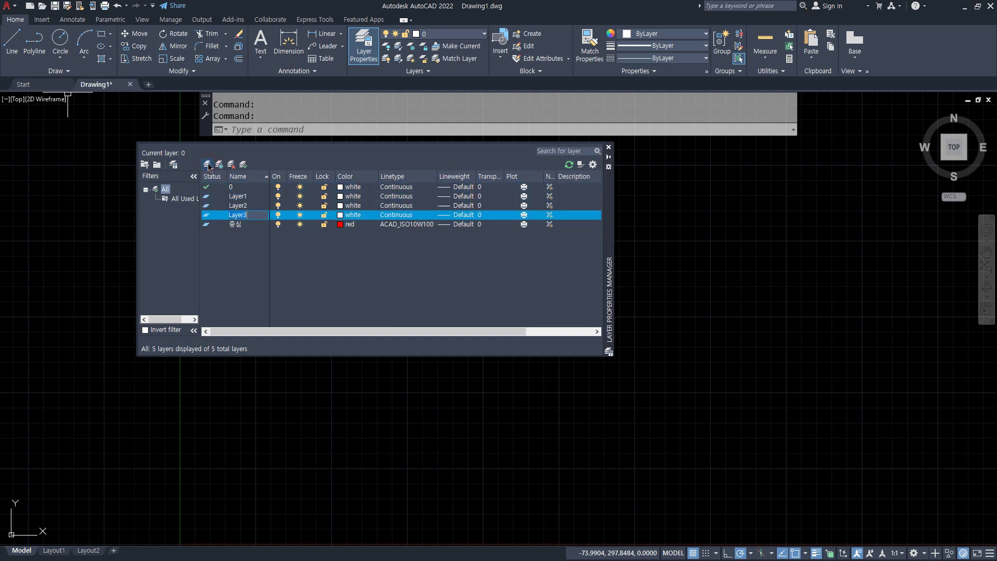
{"action": "left_click", "coordinate": [208, 164]}
{"action": "left_click", "coordinate": [208, 164]}
{"action": "left_click", "coordinate": [207, 164]}
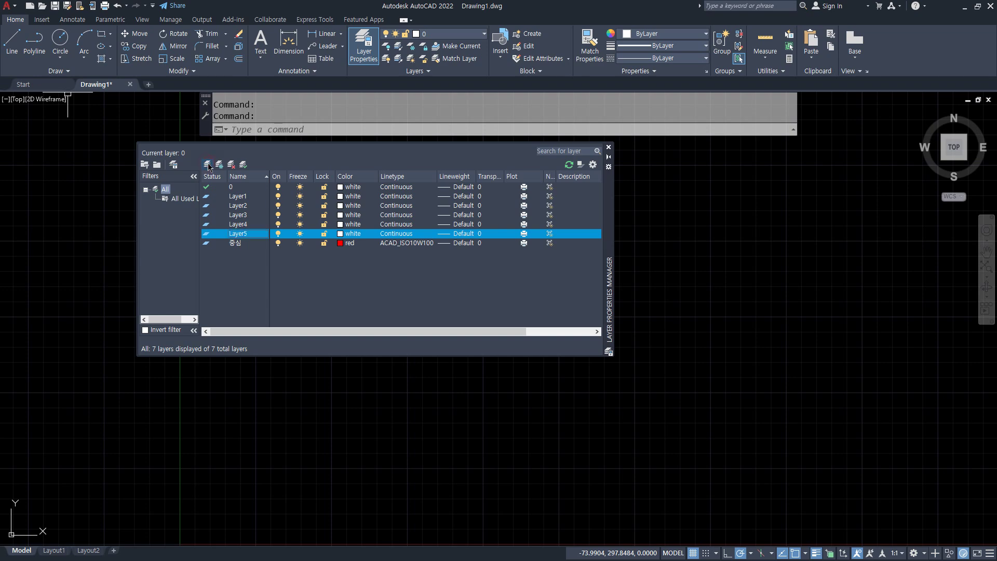
{"action": "left_click", "coordinate": [256, 292]}
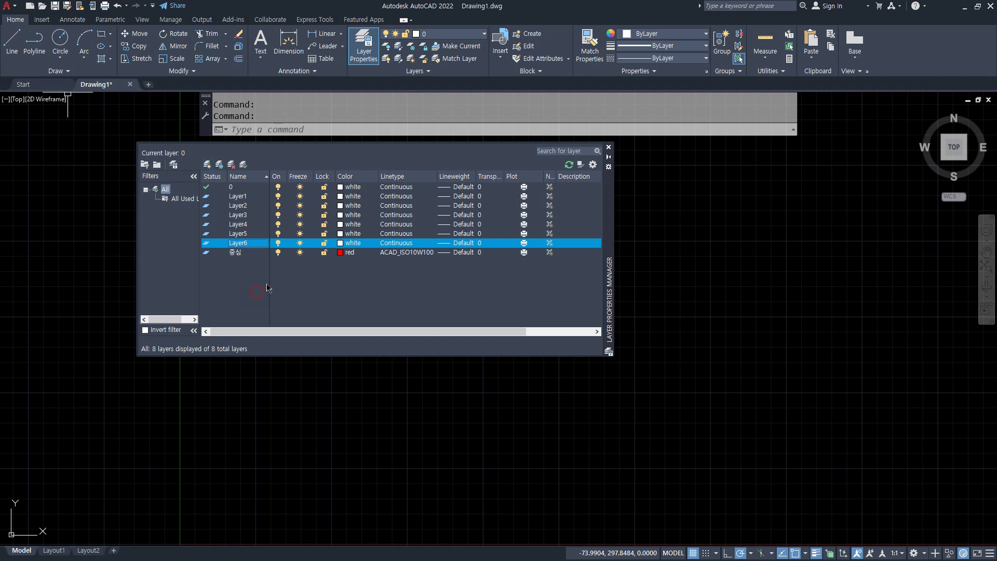
Step: Set the colour of Layer1 to 2 (yellow) and of Layer2 to 3 (green)
{"action": "left_click", "coordinate": [353, 196]}
{"action": "type", "text": "2"}
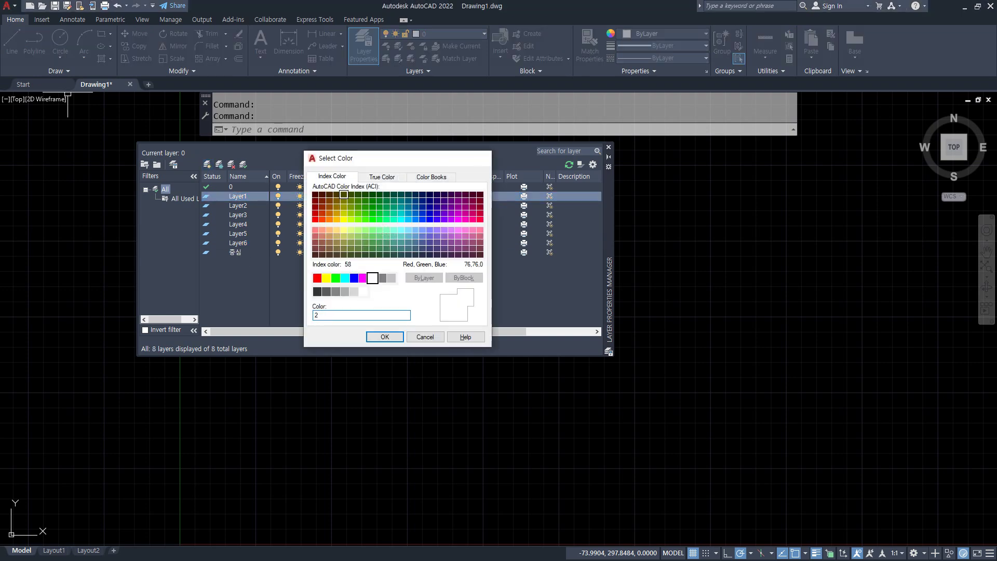
{"action": "key", "text": "Return"}
{"action": "left_click", "coordinate": [345, 205]}
{"action": "type", "text": "3"}
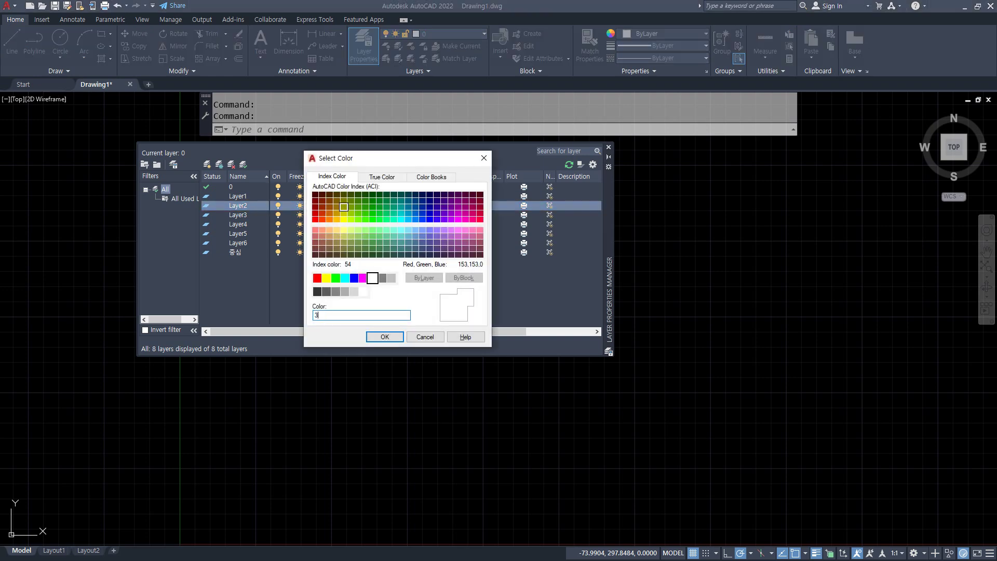
{"action": "key", "text": "Return"}
Step: Set the colour of Layer3 to 4 (cyan) and of Layer4 to 5 (blue)
{"action": "left_click", "coordinate": [346, 215]}
{"action": "type", "text": "4"}
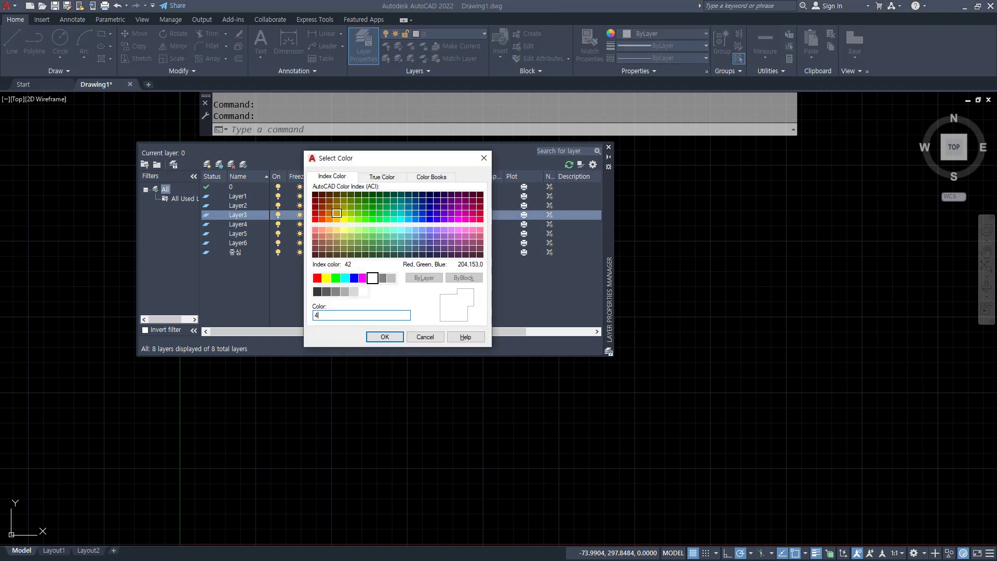
{"action": "key", "text": "Return"}
{"action": "left_click", "coordinate": [341, 225]}
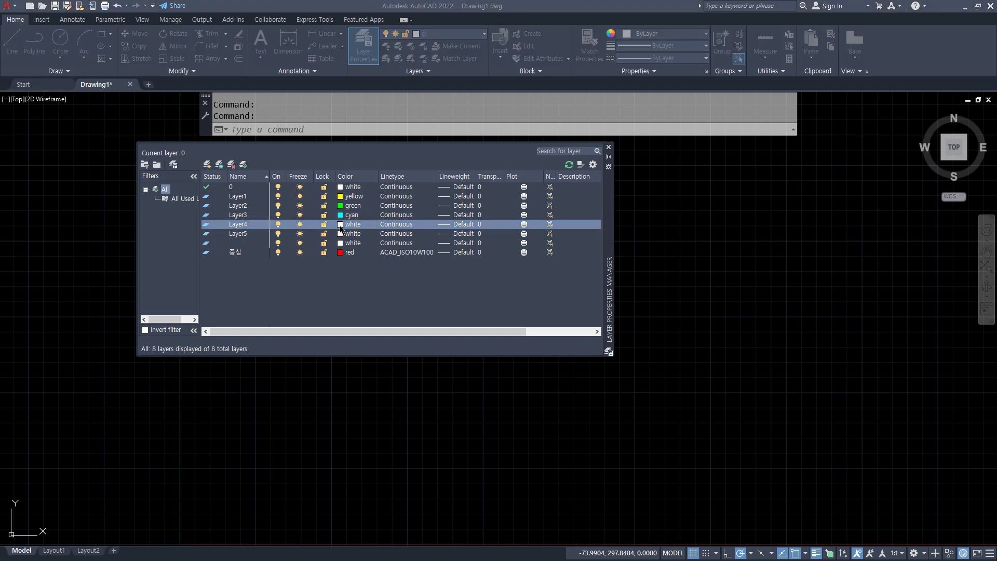
{"action": "type", "text": "5"}
{"action": "key", "text": "Return"}
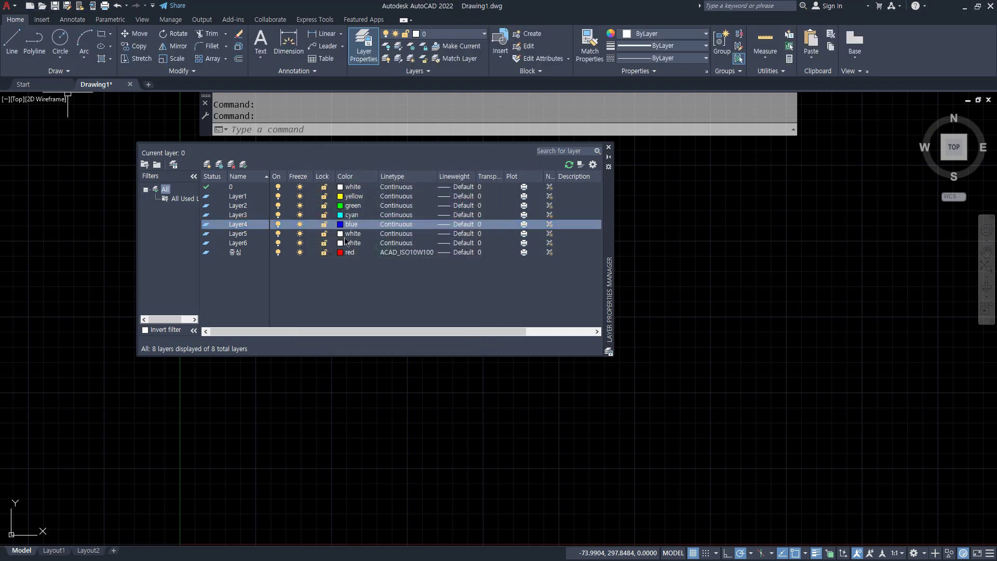
Step: Set the colour of Layer6 to 3 (green) and add a seventh new layer coloured cyan
{"action": "left_click", "coordinate": [343, 243]}
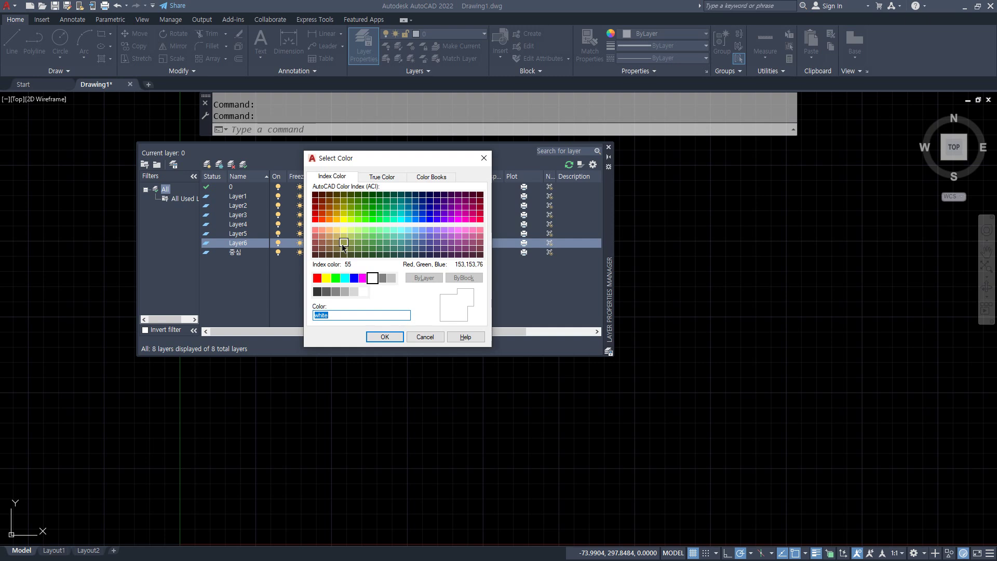
{"action": "type", "text": "3"}
{"action": "key", "text": "Return"}
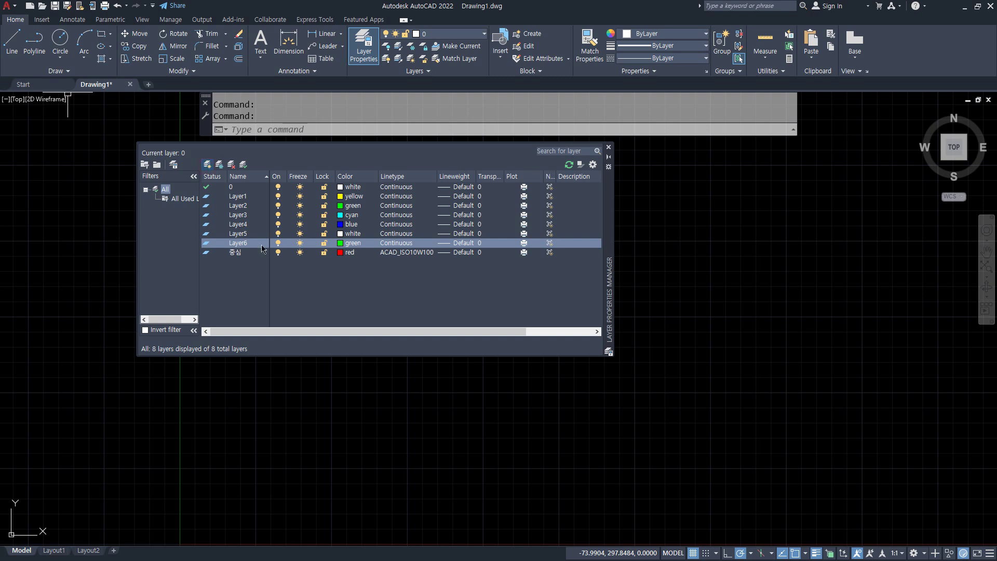
{"action": "key", "text": "alt+n"}
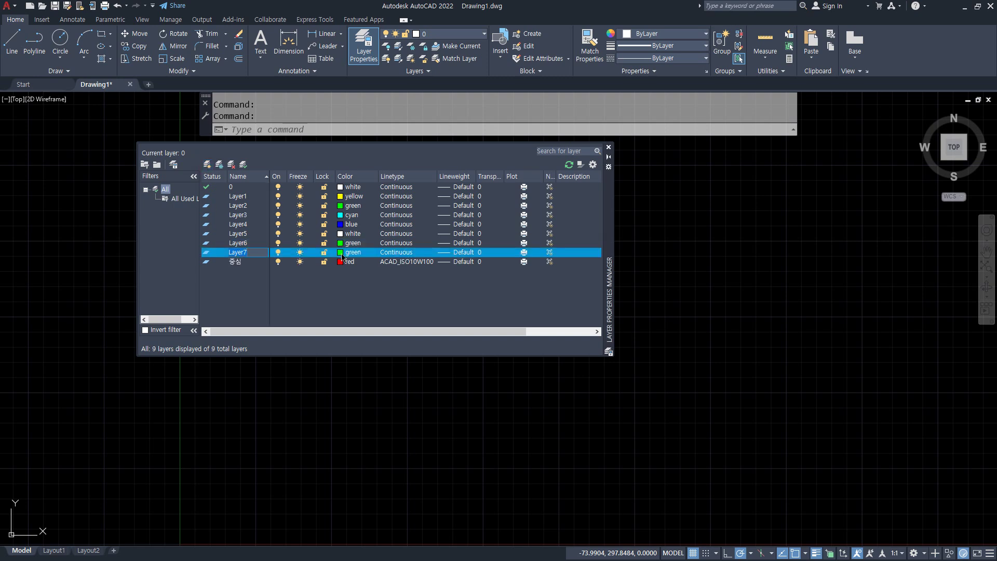
{"action": "left_click", "coordinate": [341, 253]}
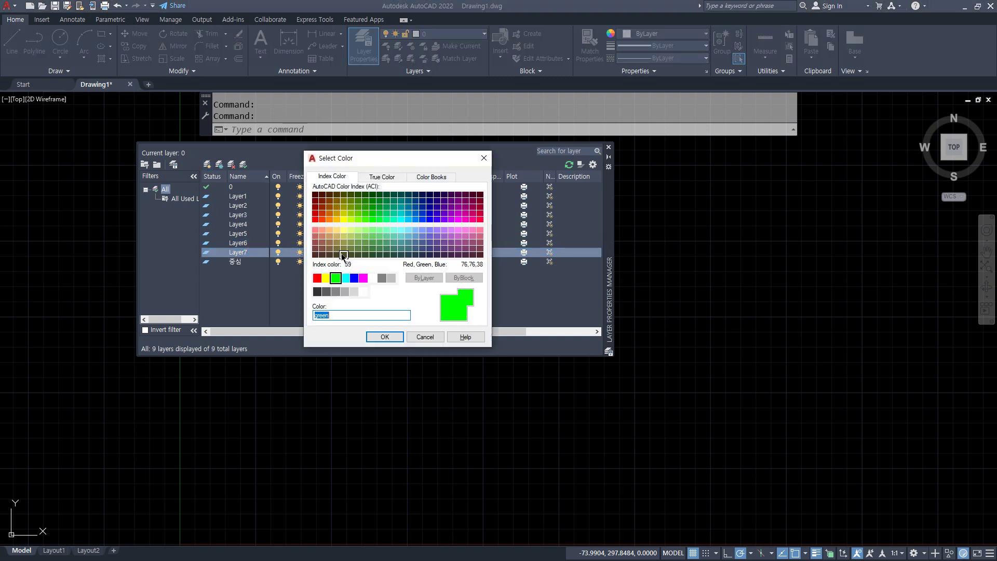
{"action": "key", "text": "Return"}
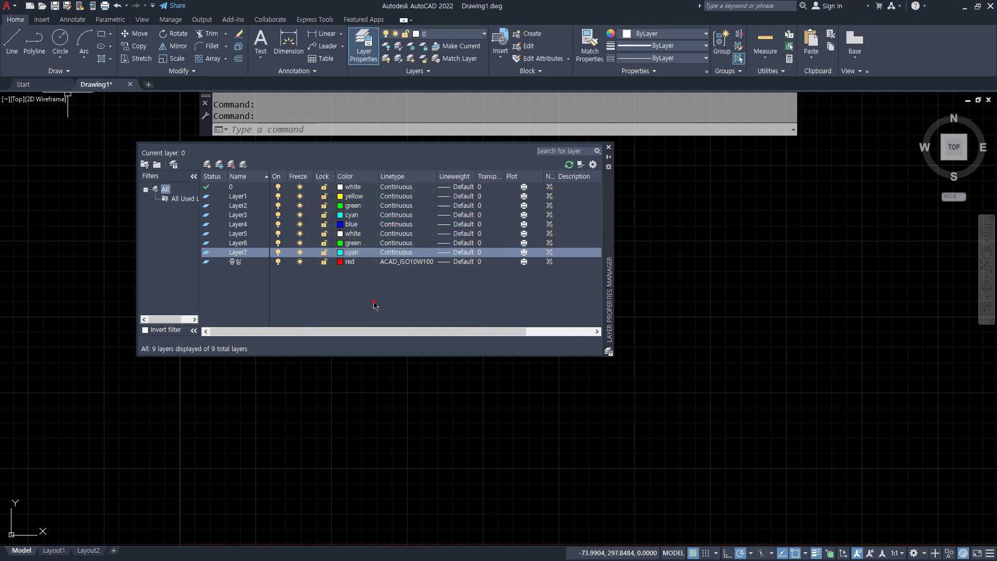
{"action": "left_click", "coordinate": [374, 304]}
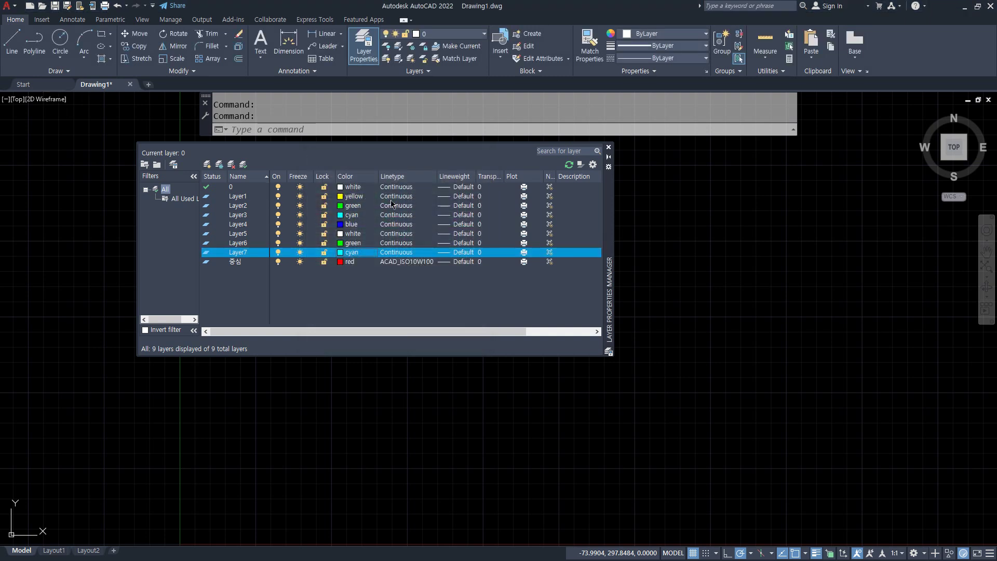
Step: Assign the HIDDEN linetype to Layer6 and the BATTING linetype to Layer7
{"action": "left_click", "coordinate": [393, 243]}
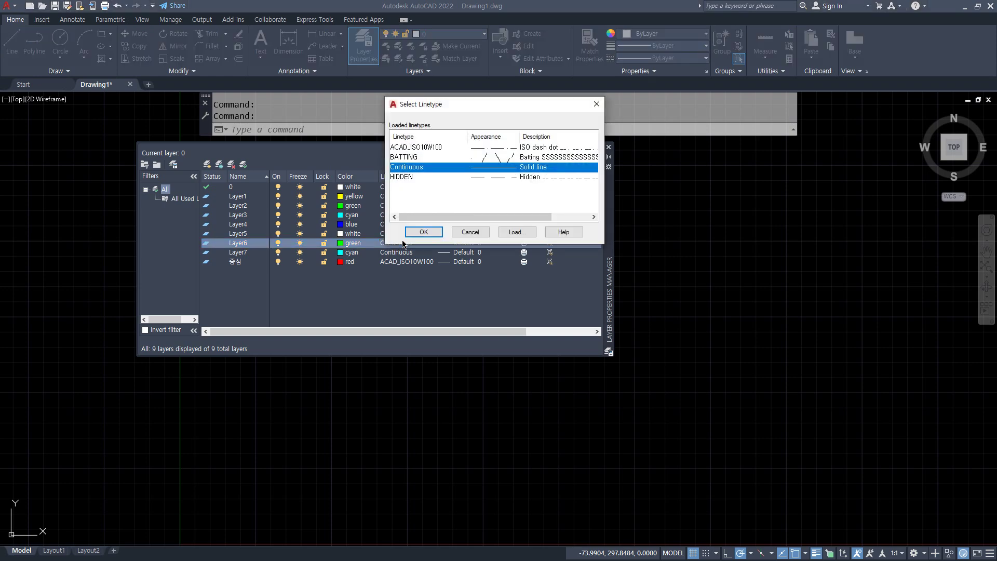
{"action": "left_click", "coordinate": [412, 177]}
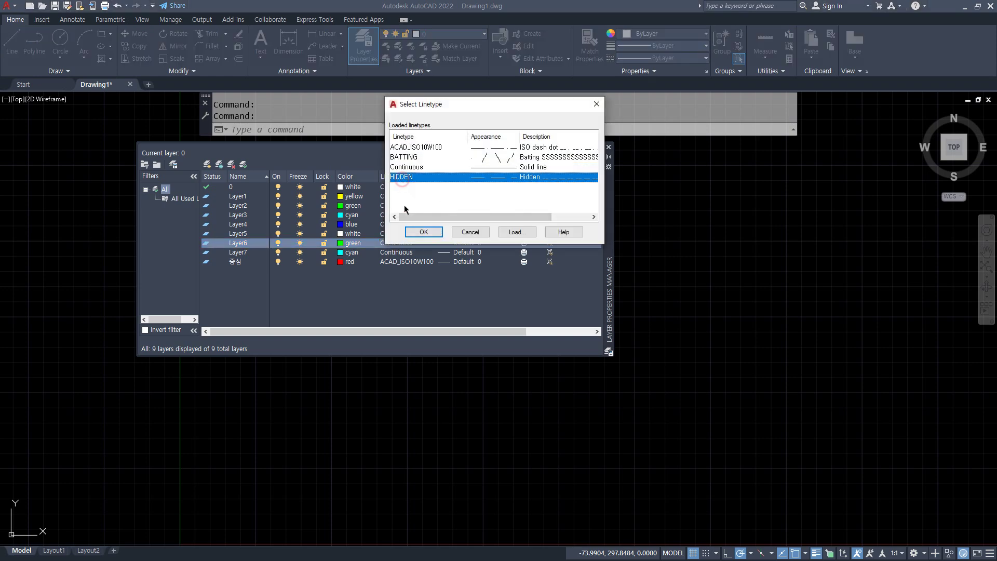
{"action": "left_click", "coordinate": [416, 232]}
{"action": "left_click", "coordinate": [396, 253]}
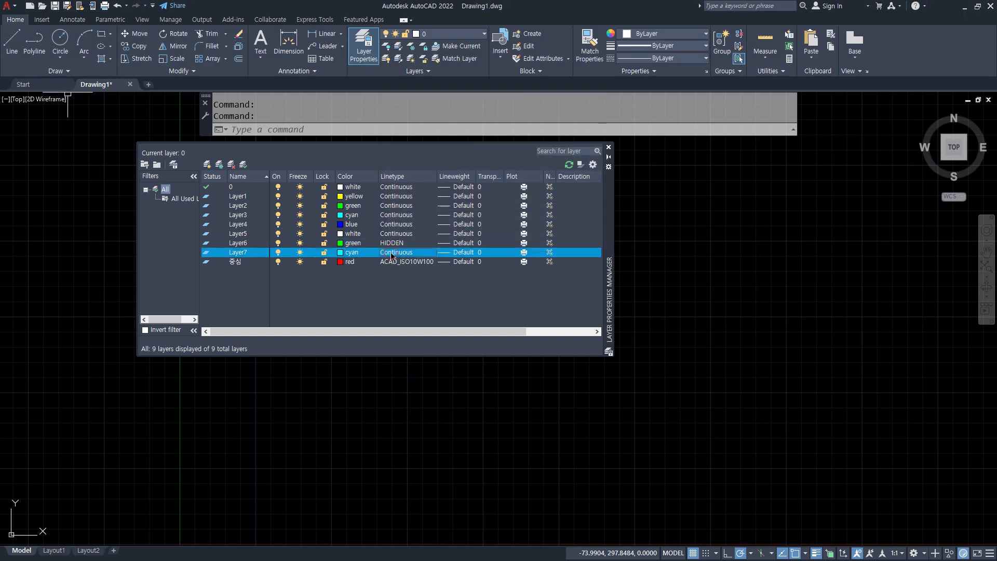
{"action": "left_click", "coordinate": [413, 157]}
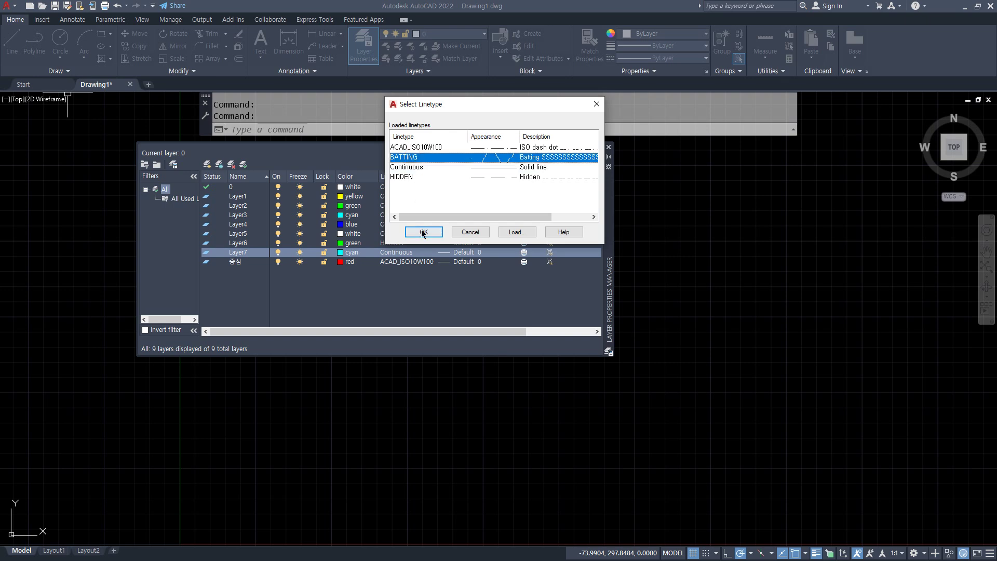
{"action": "left_click", "coordinate": [423, 232]}
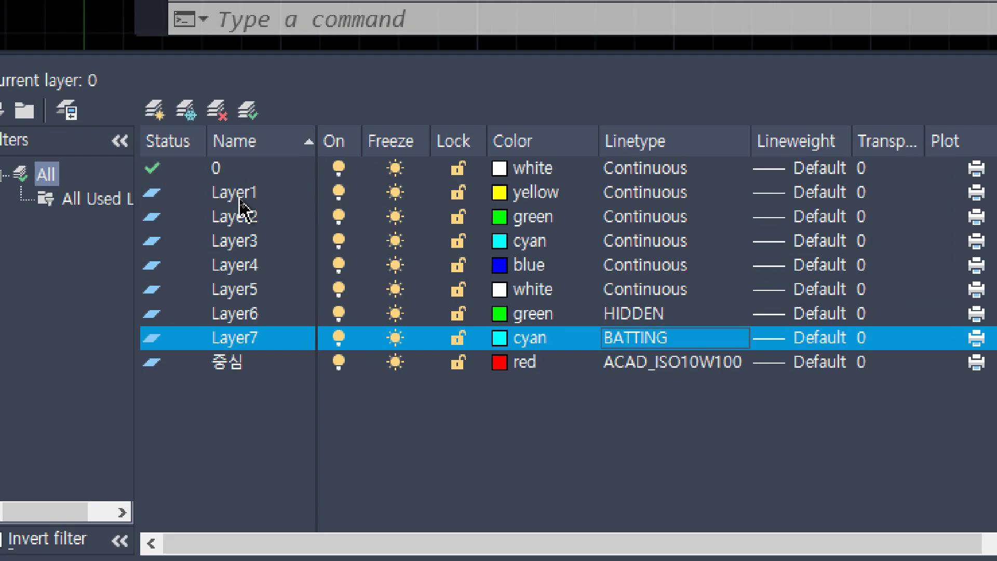
Step: Rename Layer1 as 단면, Layer2 as 마감 and Layer3 as 문자
{"action": "left_click", "coordinate": [239, 197]}
{"action": "left_click", "coordinate": [239, 197]}
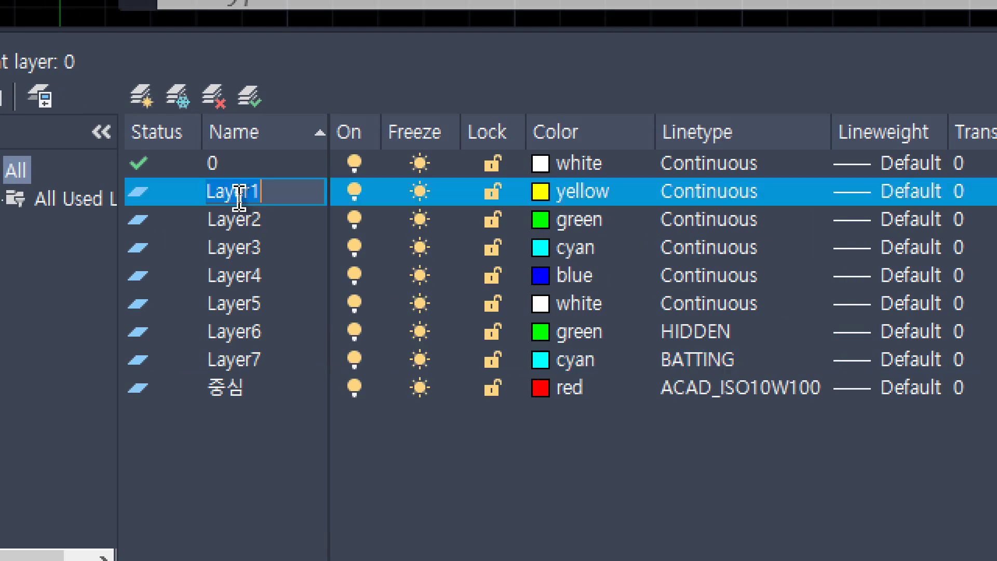
{"action": "type", "text": "단면"}
{"action": "key", "text": "Down"}
{"action": "type", "text": "마감"}
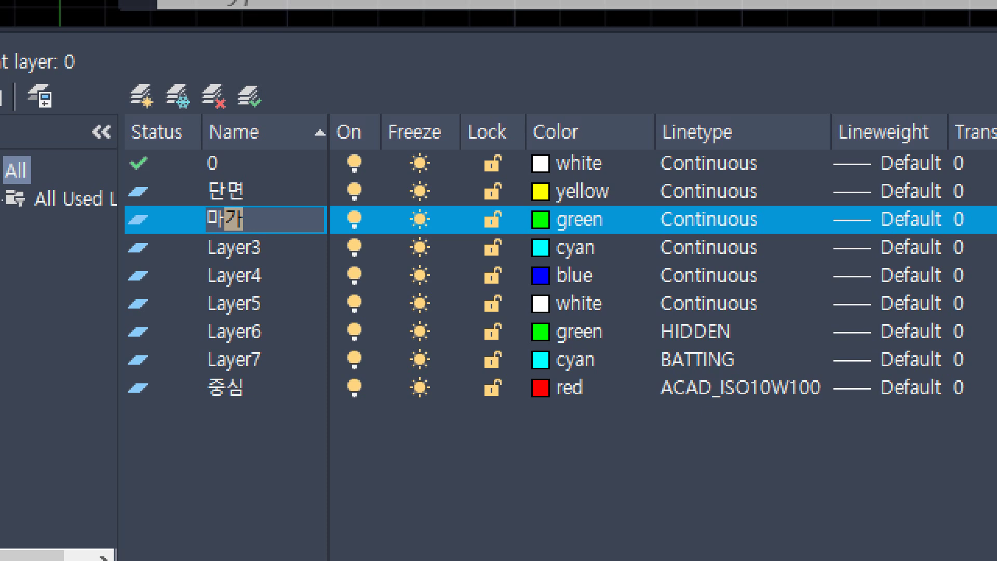
{"action": "key", "text": "Down"}
{"action": "type", "text": "문자"}
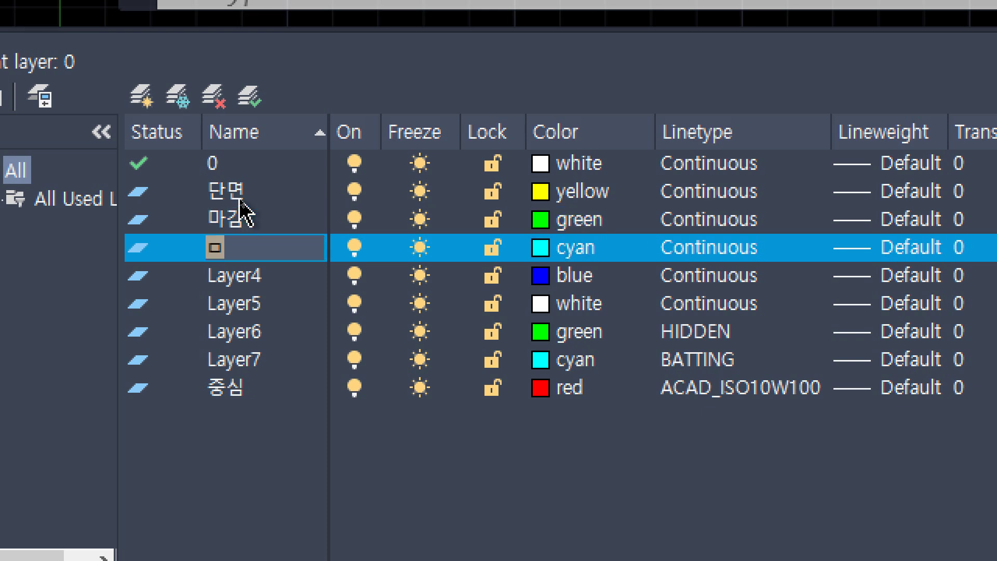
{"action": "key", "text": "Down"}
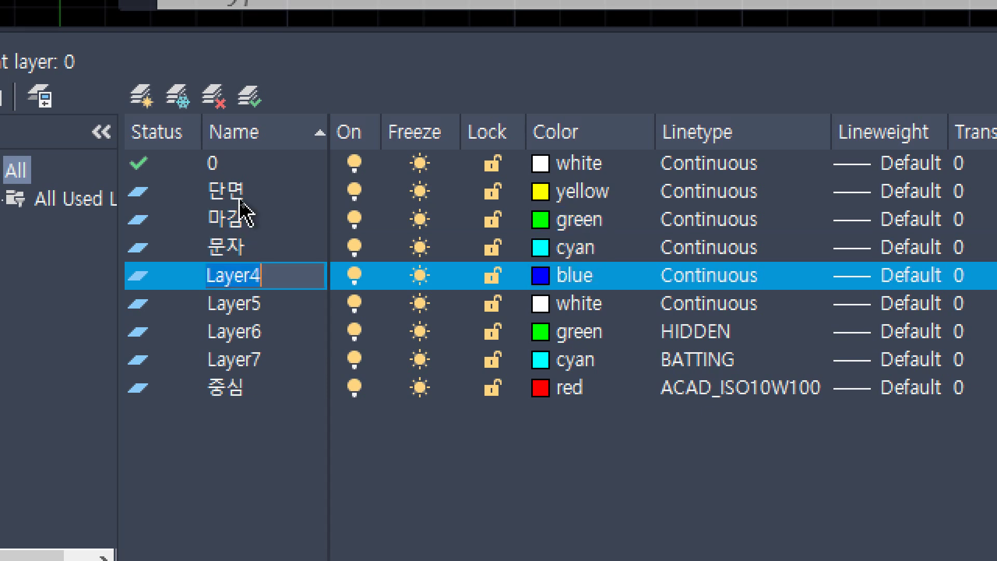
Step: Rename Layer4 as 해치, Layer5 as 입면 and Layer6 as 방수
{"action": "type", "text": "해치"}
{"action": "key", "text": "Down"}
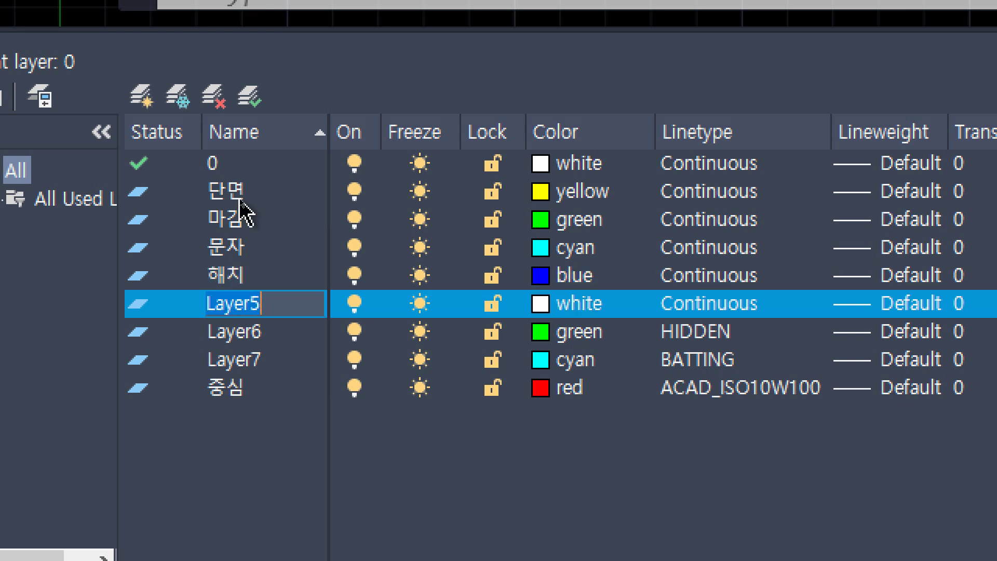
{"action": "type", "text": "입면"}
{"action": "key", "text": "Down"}
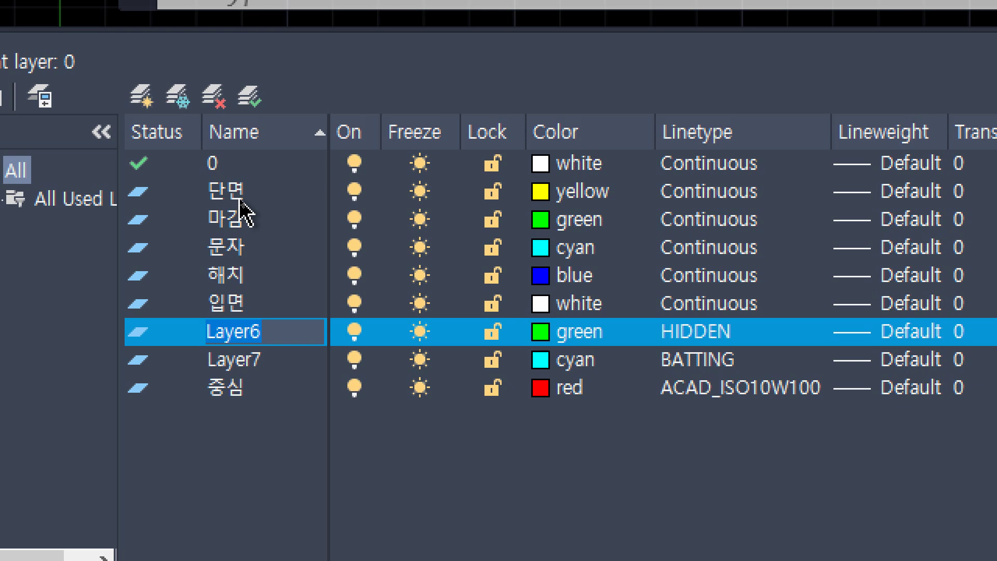
{"action": "type", "text": "방수"}
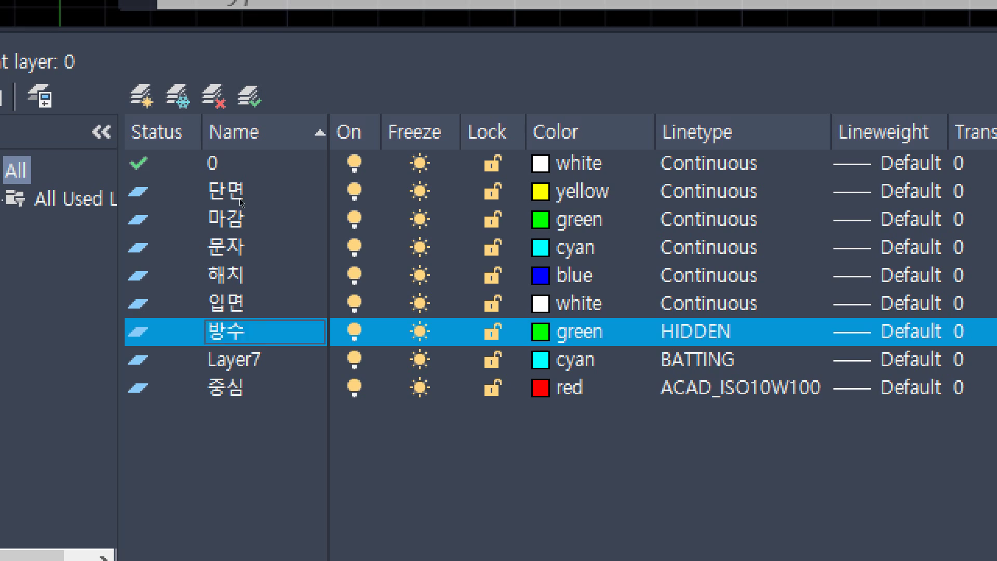
Step: Rename Layer7 as 단열 and make the 단면 layer current
{"action": "key", "text": "Down"}
{"action": "type", "text": "단열"}
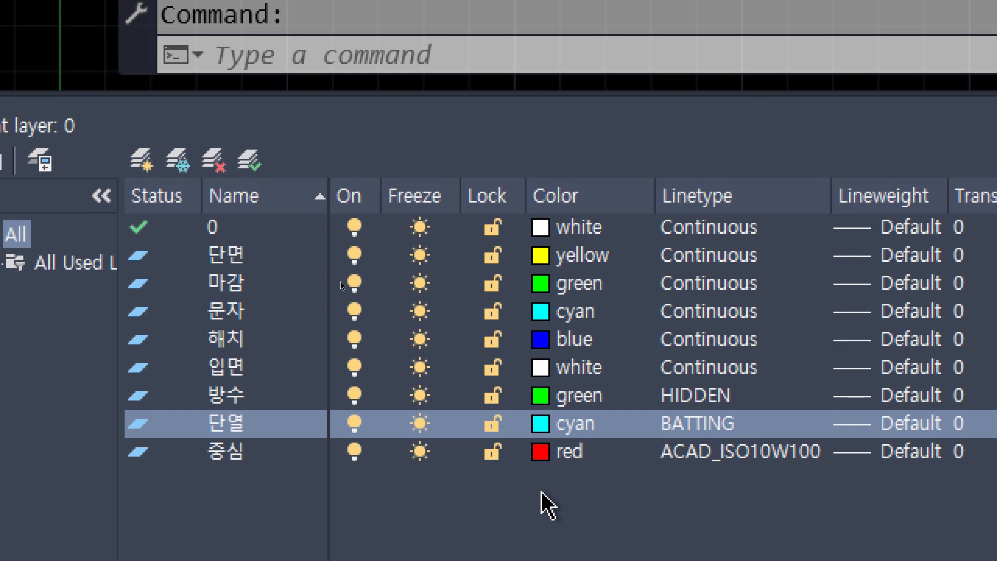
{"action": "left_click", "coordinate": [540, 493]}
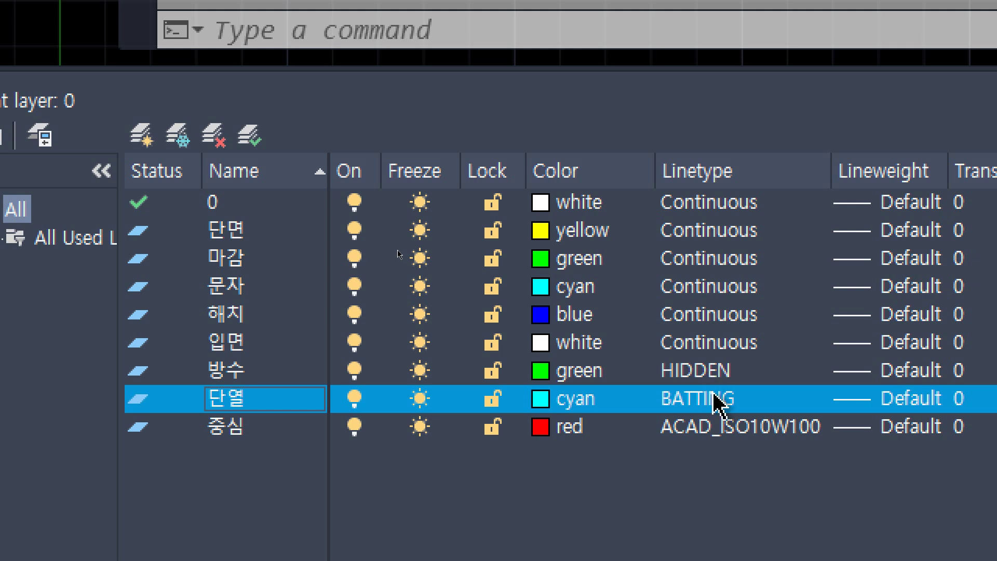
{"action": "double_click", "coordinate": [137, 231]}
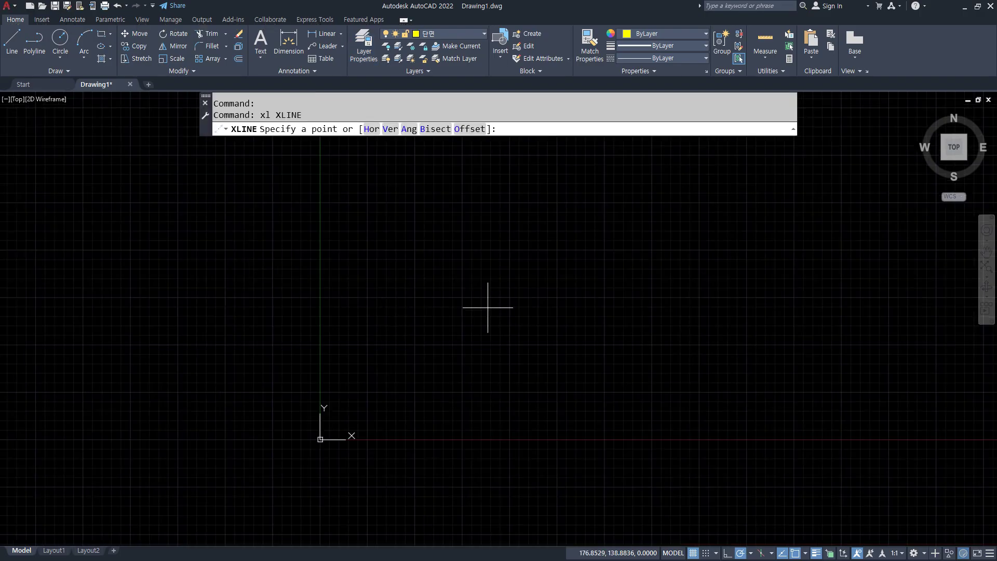
Step: Draw one horizontal and one vertical construction line through a common point above and to the right of the origin
{"action": "scroll", "coordinate": [488, 307], "scroll_direction": "down", "scroll_amount": 4}
{"action": "middle_click_drag", "start_coordinate": [491, 305], "coordinate": [285, 380]}
{"action": "left_click", "coordinate": [381, 313]}
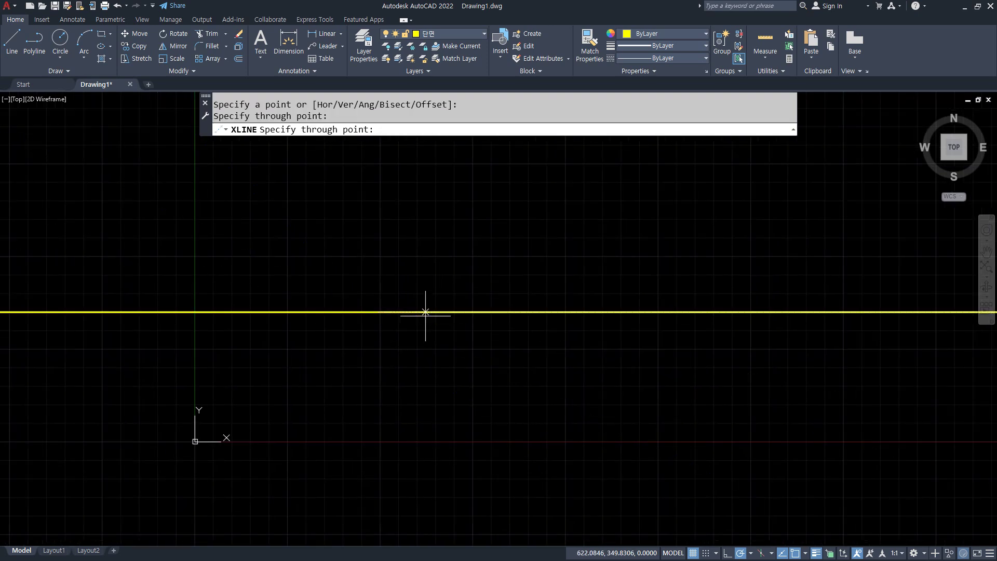
{"action": "left_click", "coordinate": [378, 281]}
{"action": "key", "text": "space"}
Step: Move the vertical construction line to the 중심 layer
{"action": "left_click", "coordinate": [379, 271]}
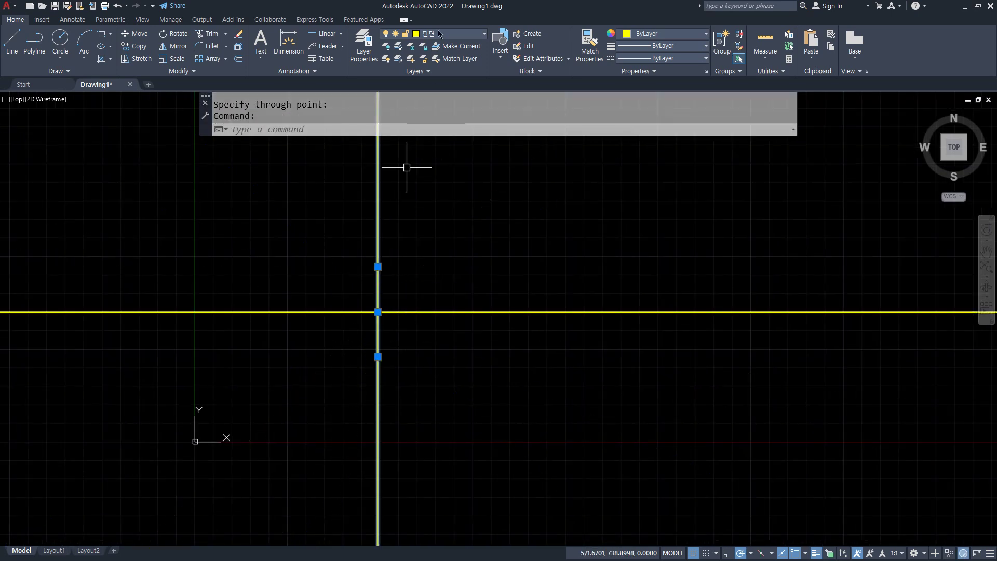
{"action": "left_click", "coordinate": [439, 33]}
{"action": "left_click", "coordinate": [434, 134]}
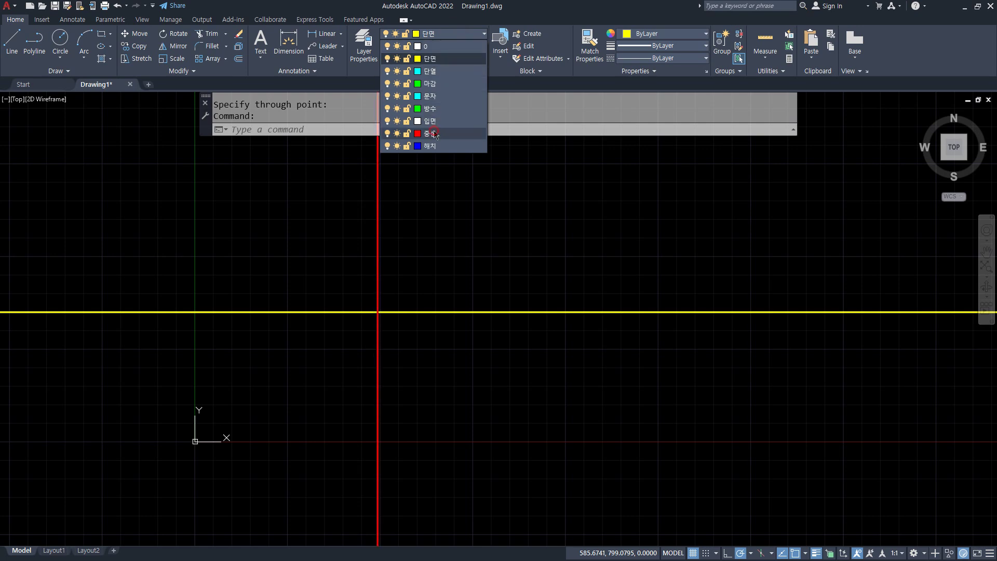
{"action": "key", "text": "Escape"}
Step: Set the global linetype scale factor to 40 with LTSCALE
{"action": "type", "text": "lts"}
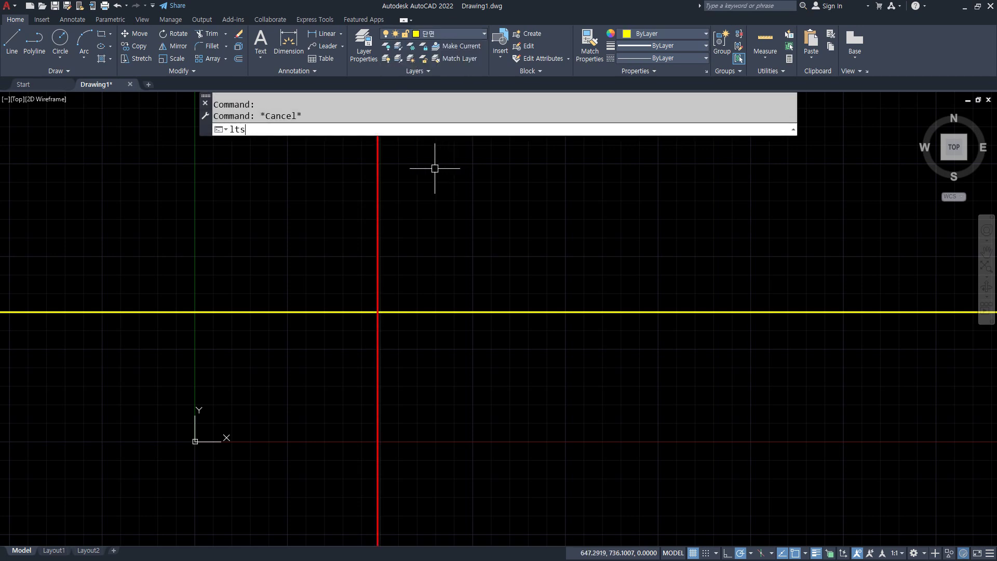
{"action": "key", "text": "space"}
{"action": "type", "text": "40"}
{"action": "key", "text": "Return"}
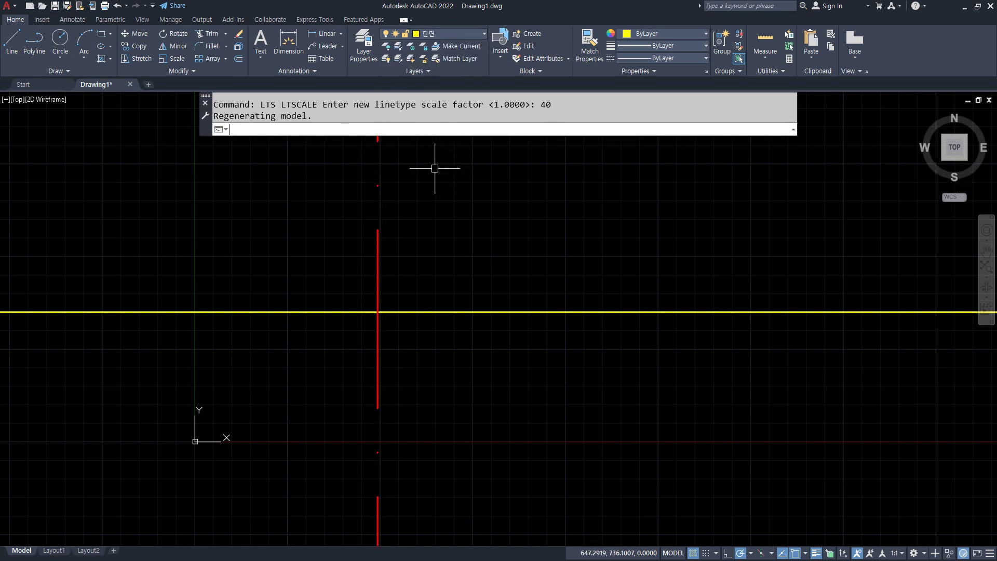
{"action": "scroll", "coordinate": [418, 223], "scroll_direction": "down", "scroll_amount": 6}
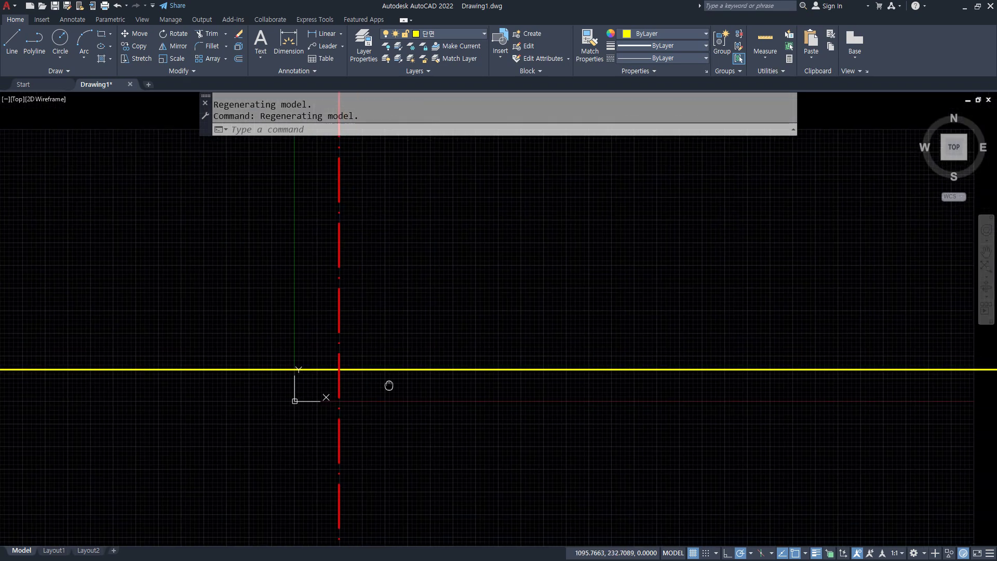
Step: Move both crossing construction lines together up and to the right, farther from the origin
{"action": "type", "text": "m"}
{"action": "key", "text": "Return"}
{"action": "left_click", "coordinate": [386, 412]}
{"action": "left_click", "coordinate": [220, 329]}
{"action": "key", "text": "space"}
{"action": "left_click", "coordinate": [224, 409]}
{"action": "left_click", "coordinate": [308, 327]}
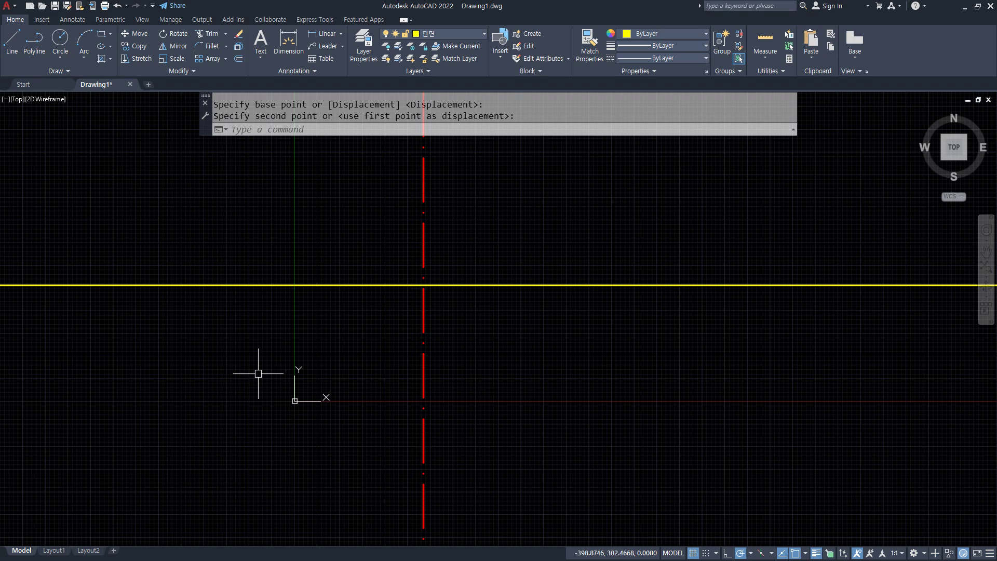
Step: Offset the horizontal construction line 300 upward
{"action": "left_click_drag", "start_coordinate": [366, 285], "coordinate": [345, 242]}
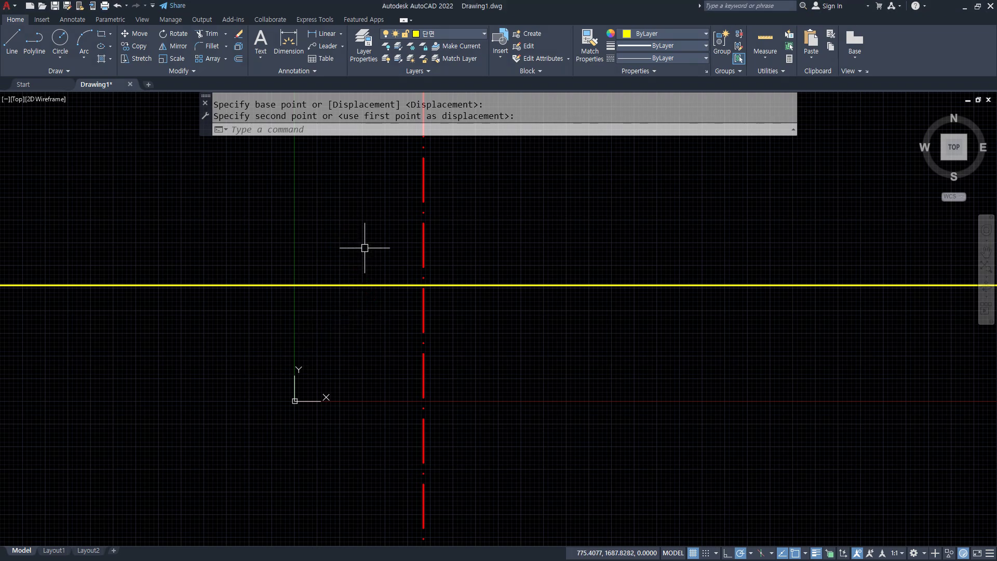
{"action": "key", "text": "Escape"}
{"action": "type", "text": "o"}
{"action": "key", "text": "Return"}
{"action": "type", "text": "30"}
{"action": "key", "text": "Return"}
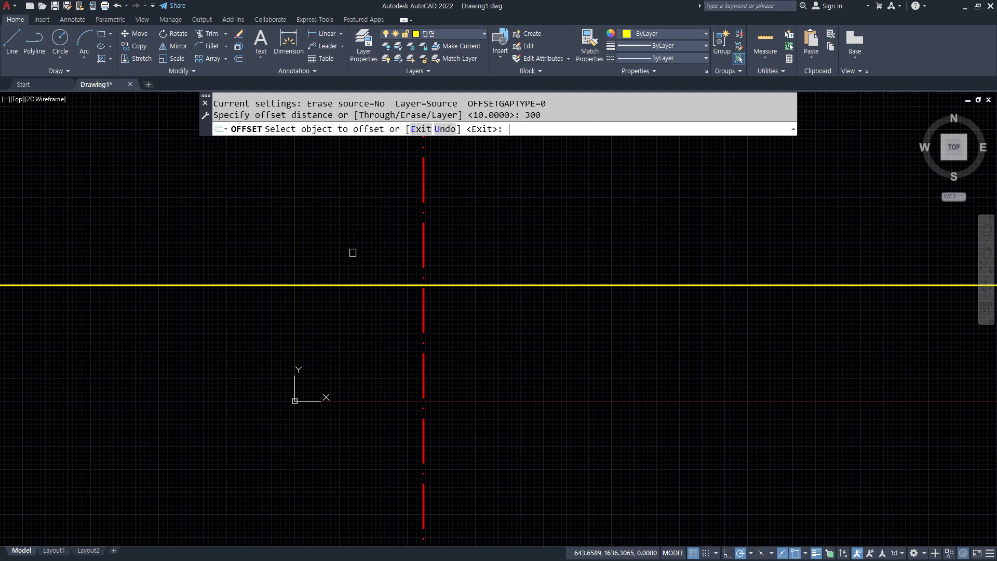
{"action": "left_click", "coordinate": [347, 284]}
{"action": "left_click", "coordinate": [351, 235]}
{"action": "key", "text": "Return"}
Step: Offset the upper of the two horizontal lines 150 upward
{"action": "key", "text": "Return"}
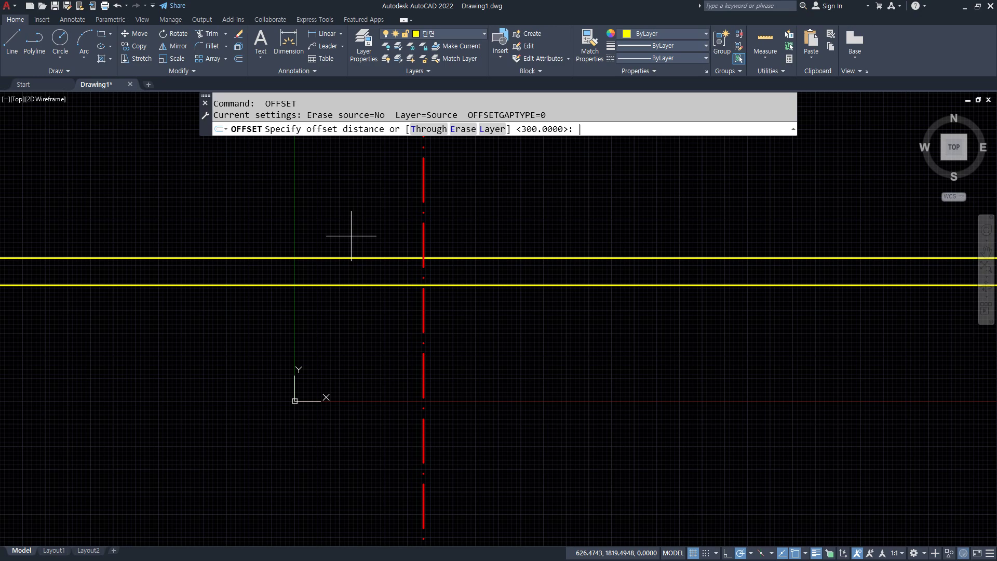
{"action": "key", "text": "Return"}
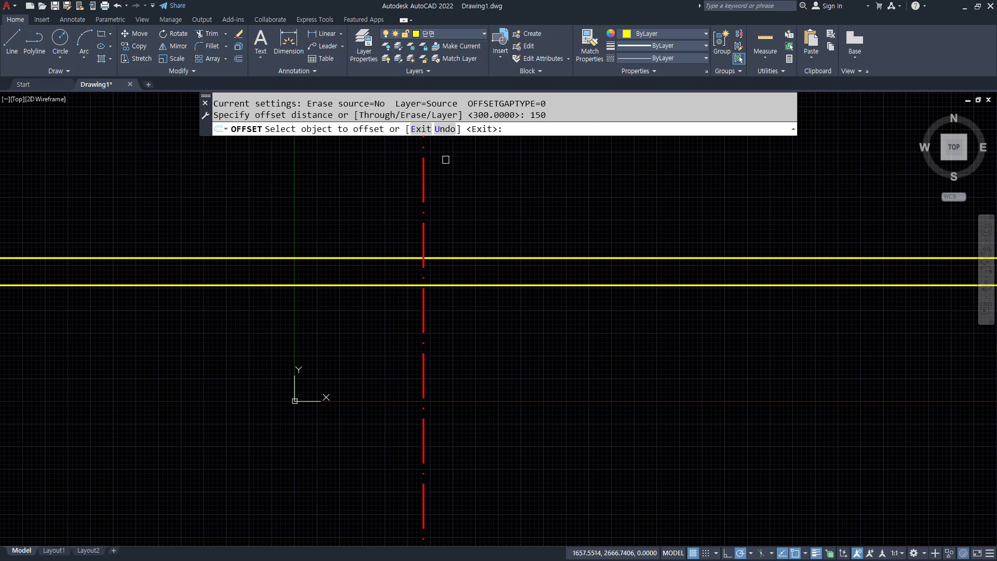
{"action": "left_click", "coordinate": [451, 258]}
{"action": "left_click", "coordinate": [467, 212]}
{"action": "middle_click_drag", "start_coordinate": [469, 211], "coordinate": [451, 393]}
{"action": "key", "text": "Return"}
Step: Offset the topmost horizontal line 2400 upward
{"action": "key", "text": "Return"}
{"action": "type", "text": "2400"}
{"action": "key", "text": "Return"}
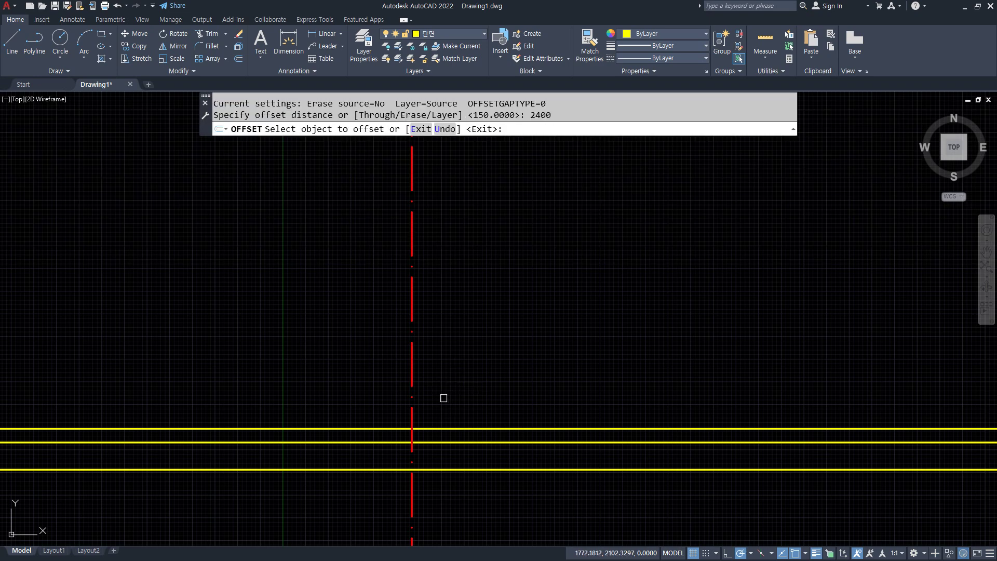
{"action": "left_click", "coordinate": [441, 429]}
{"action": "left_click", "coordinate": [454, 319]}
{"action": "scroll", "coordinate": [455, 319], "scroll_direction": "down", "scroll_amount": 2}
{"action": "middle_click_drag", "start_coordinate": [471, 311], "coordinate": [358, 324]}
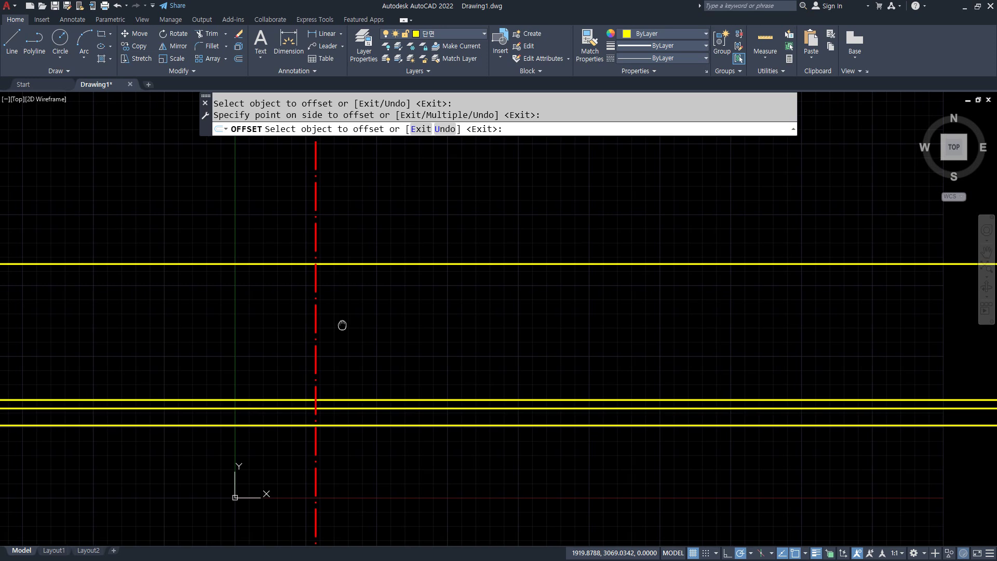
{"action": "key", "text": "Return"}
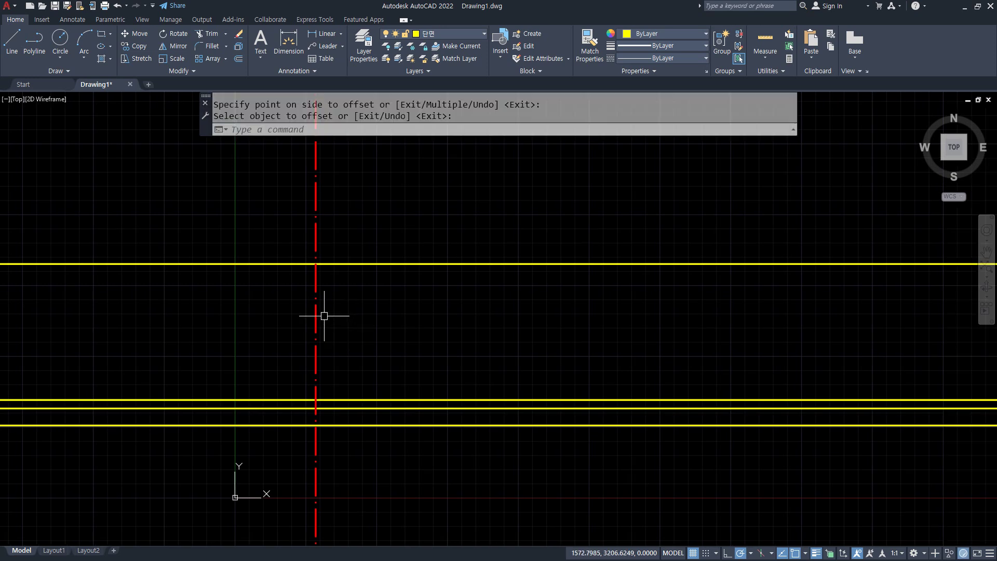
Step: Examine the A평면도 floor plan image for the wall spans between the terrace and the upper room along the section line
{"action": "mouse_move", "coordinate": [313, 295]}
{"action": "left_mouse_down"}
{"action": "mouse_move", "coordinate": [323, 314]}
{"action": "mouse_move", "coordinate": [462, 314]}
{"action": "mouse_move", "coordinate": [463, 336]}
{"action": "left_mouse_up"}
{"action": "key", "text": "Escape"}
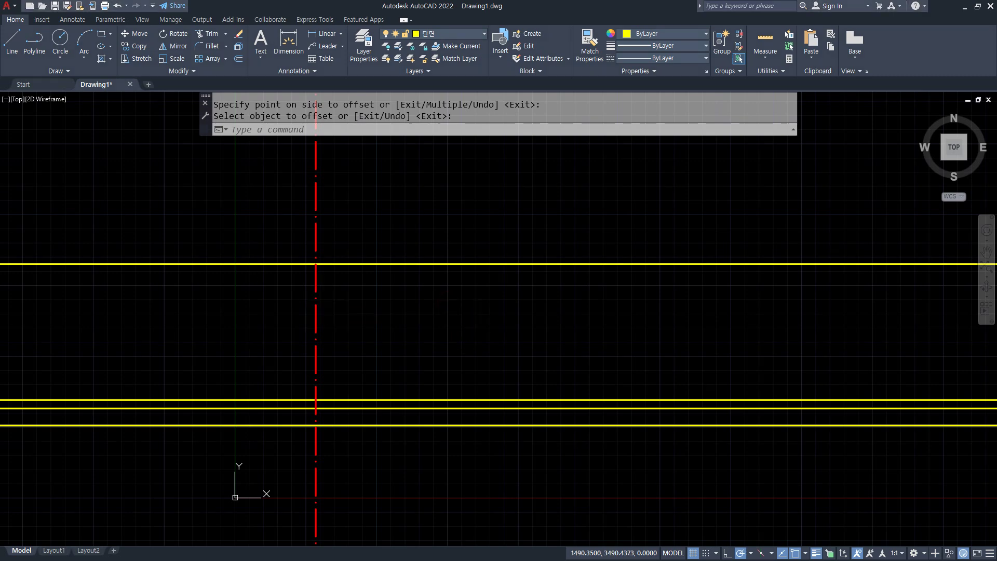
{"action": "left_click_drag", "start_coordinate": [1, 56], "coordinate": [748, 61]}
{"action": "mouse_move", "coordinate": [430, 443]}
{"action": "left_mouse_down"}
{"action": "mouse_move", "coordinate": [405, 436]}
{"action": "mouse_move", "coordinate": [397, 306]}
{"action": "mouse_move", "coordinate": [389, 319]}
{"action": "mouse_move", "coordinate": [420, 314]}
{"action": "mouse_move", "coordinate": [446, 260]}
{"action": "mouse_move", "coordinate": [449, 177]}
{"action": "left_mouse_up"}
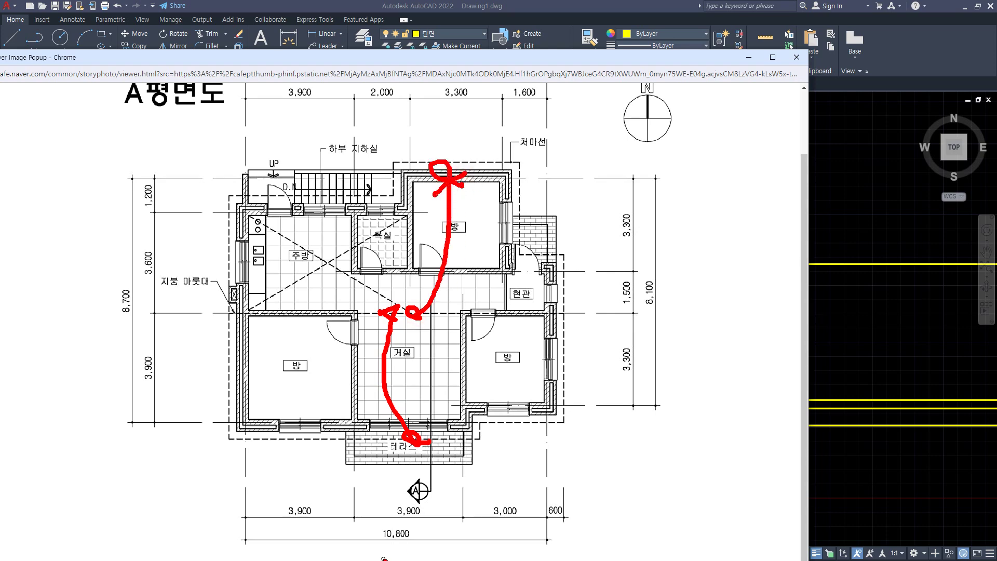
{"action": "key", "text": "Escape"}
{"action": "left_click_drag", "start_coordinate": [484, 61], "coordinate": [0, 61]}
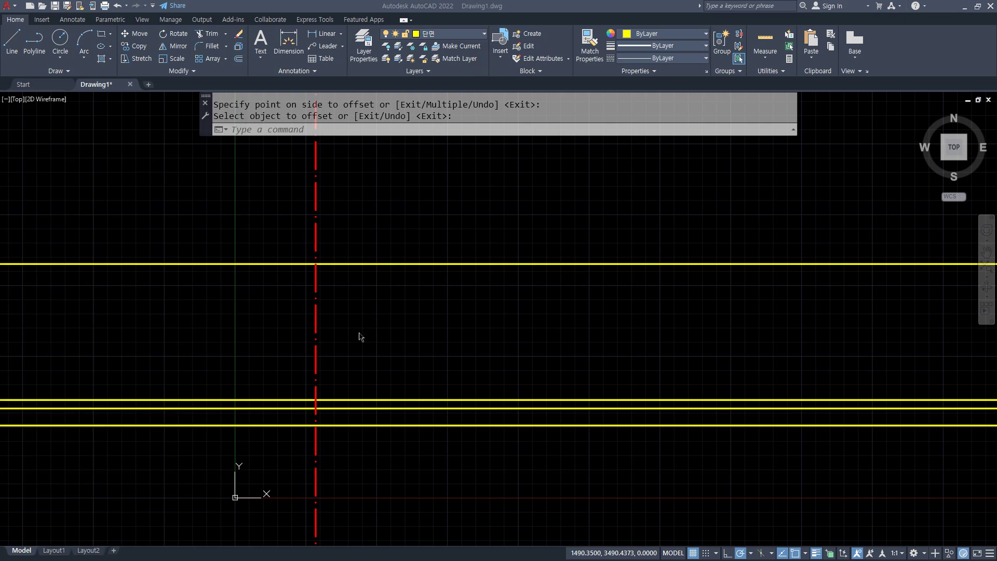
Step: Offset the vertical centre line 3900 to the right
{"action": "type", "text": "o"}
{"action": "key", "text": "Return"}
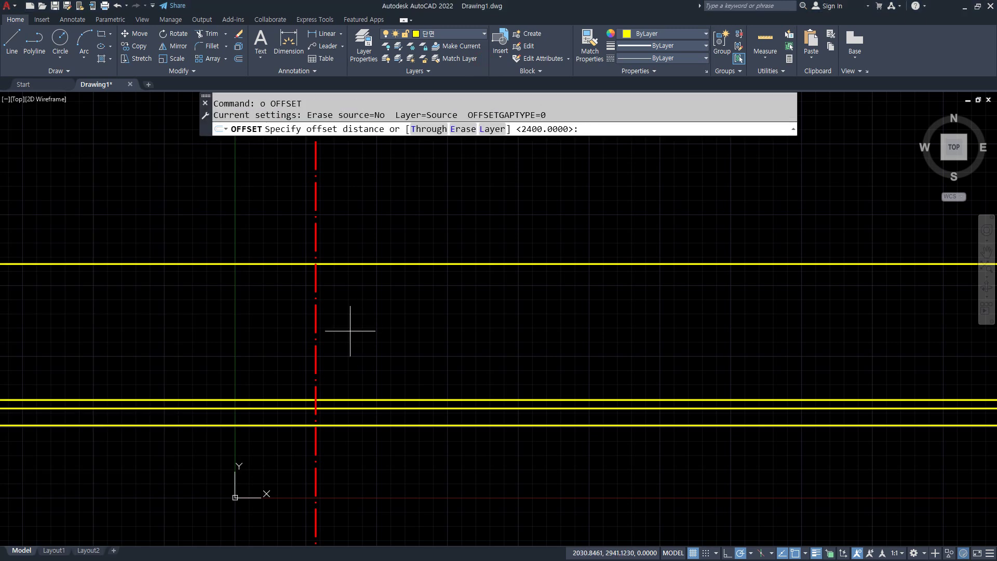
{"action": "type", "text": "3900"}
{"action": "key", "text": "Return"}
{"action": "left_click", "coordinate": [315, 328]}
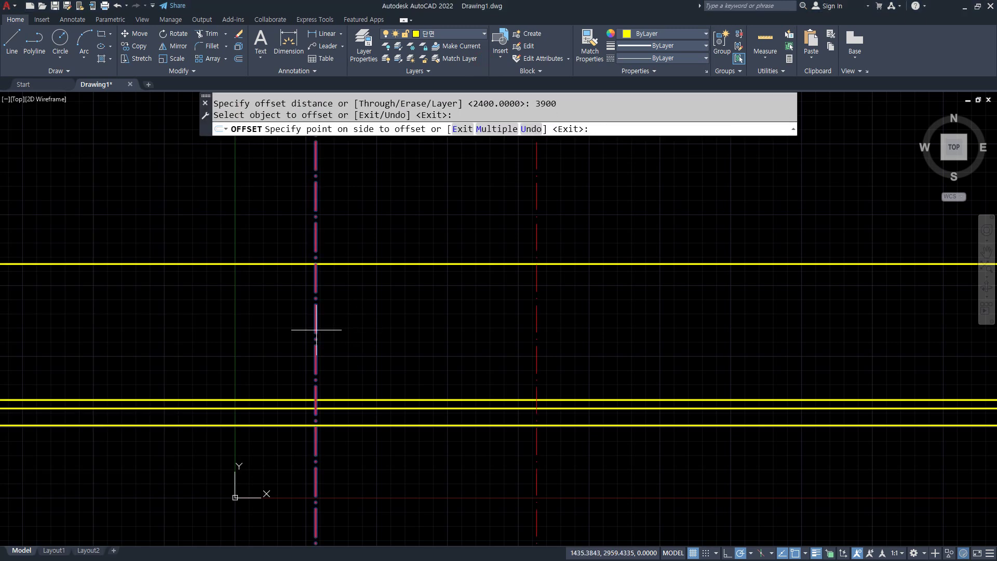
{"action": "left_click", "coordinate": [401, 330]}
{"action": "key", "text": "Return"}
Step: Offset the new right-hand centre line 4800 further to the right
{"action": "key", "text": "Return"}
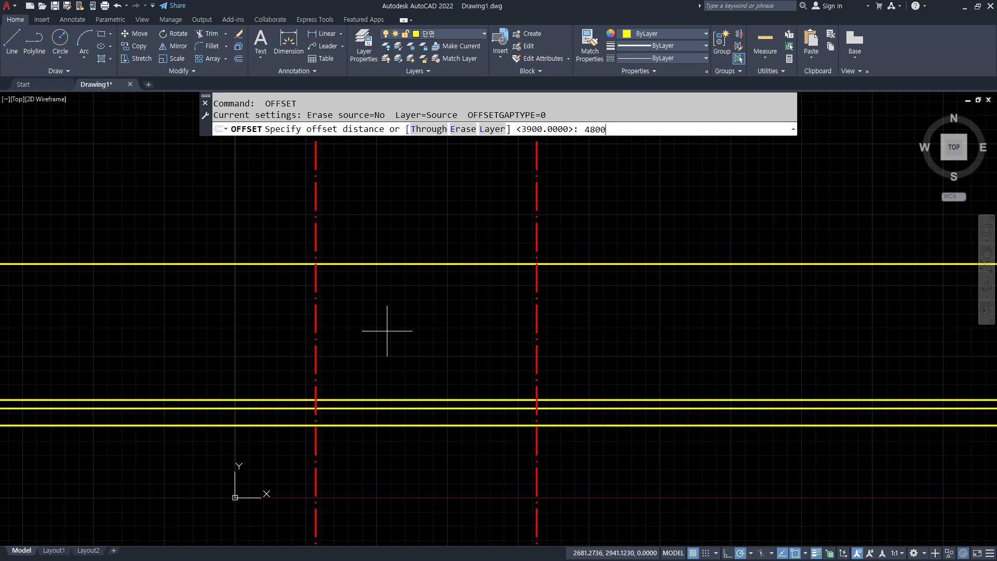
{"action": "key", "text": "Return"}
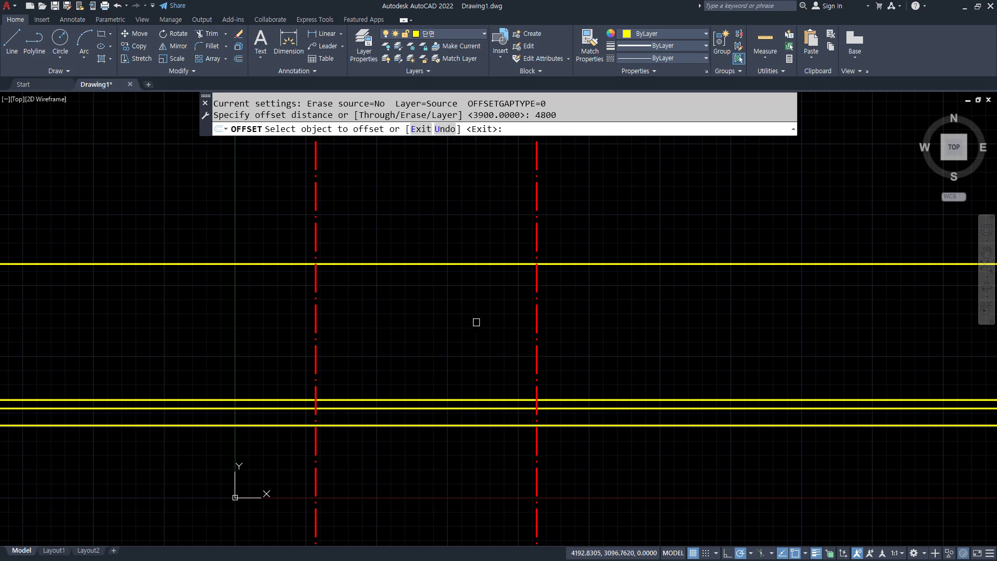
{"action": "left_click", "coordinate": [536, 322]}
{"action": "left_click", "coordinate": [641, 329]}
{"action": "key", "text": "Return"}
{"action": "scroll", "coordinate": [552, 356], "scroll_direction": "down", "scroll_amount": 2}
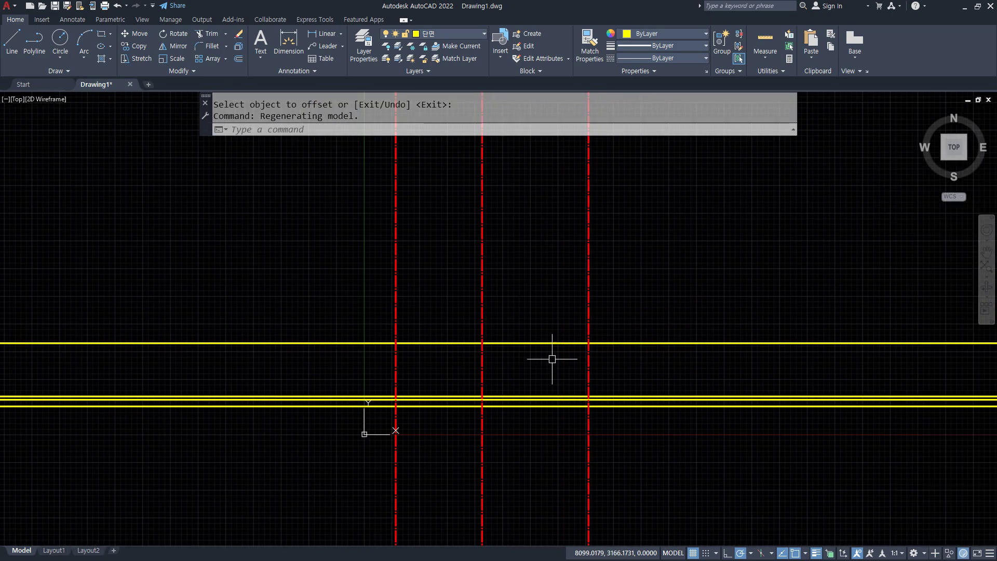
Step: Offset the topmost horizontal line 800 upward
{"action": "scroll", "coordinate": [535, 258], "scroll_direction": "up", "scroll_amount": 2}
{"action": "scroll", "coordinate": [615, 293], "scroll_direction": "up", "scroll_amount": 2}
{"action": "type", "text": "o"}
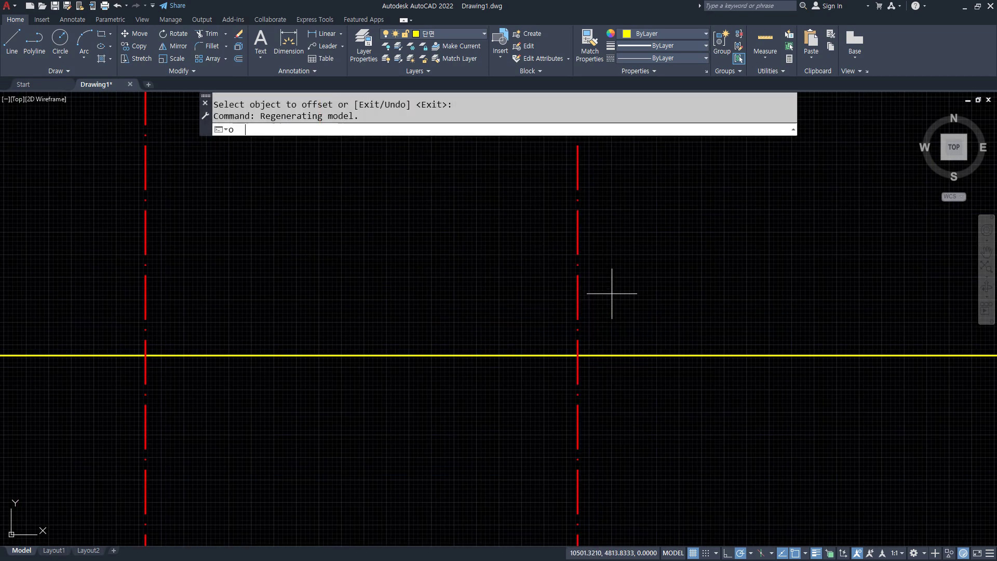
{"action": "key", "text": "Return"}
{"action": "key", "text": "Return"}
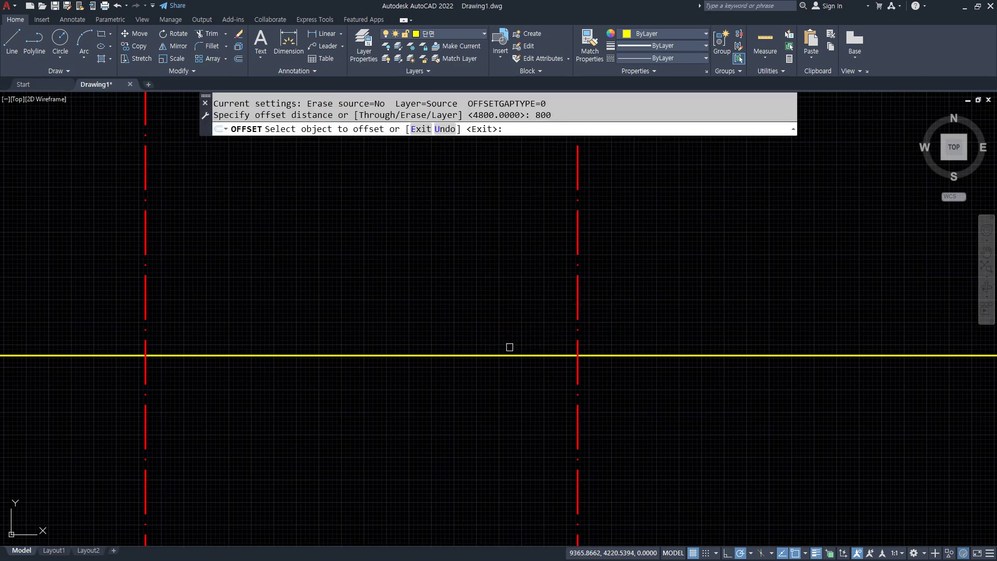
{"action": "left_click", "coordinate": [511, 355]}
{"action": "left_click", "coordinate": [503, 311]}
Step: Match the properties of the topmost horizontal line to the rightmost vertical centre line
{"action": "type", "text": "ma"}
{"action": "key", "text": "Return"}
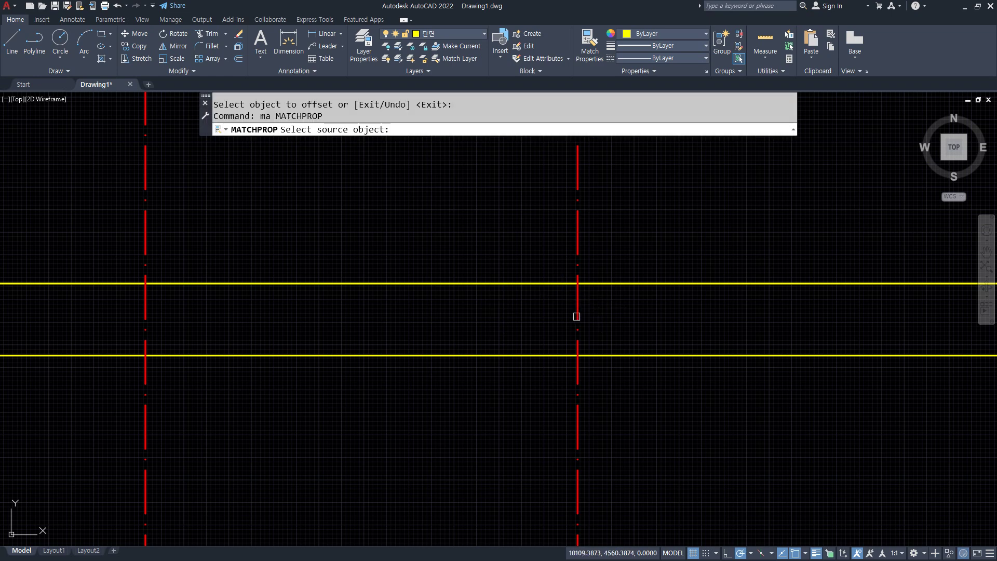
{"action": "left_click", "coordinate": [577, 300]}
{"action": "left_click", "coordinate": [555, 283]}
{"action": "key", "text": "Return"}
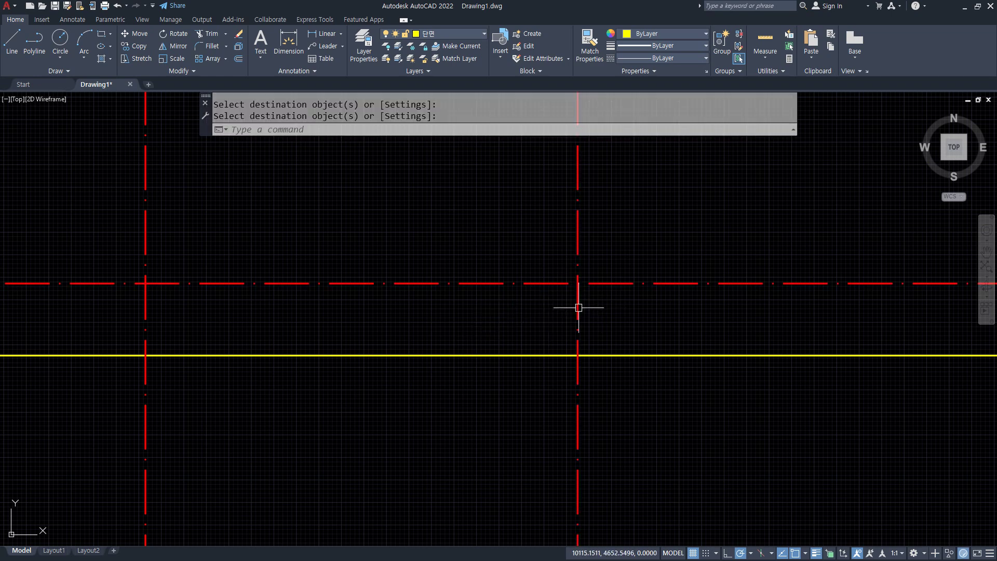
Step: Draw a rectangle from the intersection of the rightmost and horizontal centre lines to the relative corner @-1000,350
{"action": "type", "text": "rec"}
{"action": "key", "text": "Return"}
{"action": "left_click", "coordinate": [577, 283]}
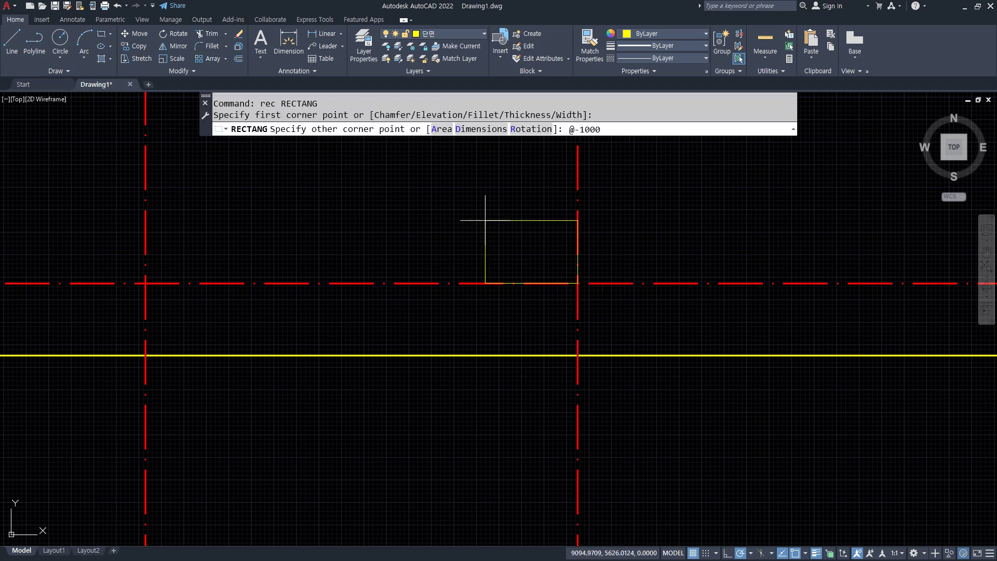
{"action": "key", "text": "Return"}
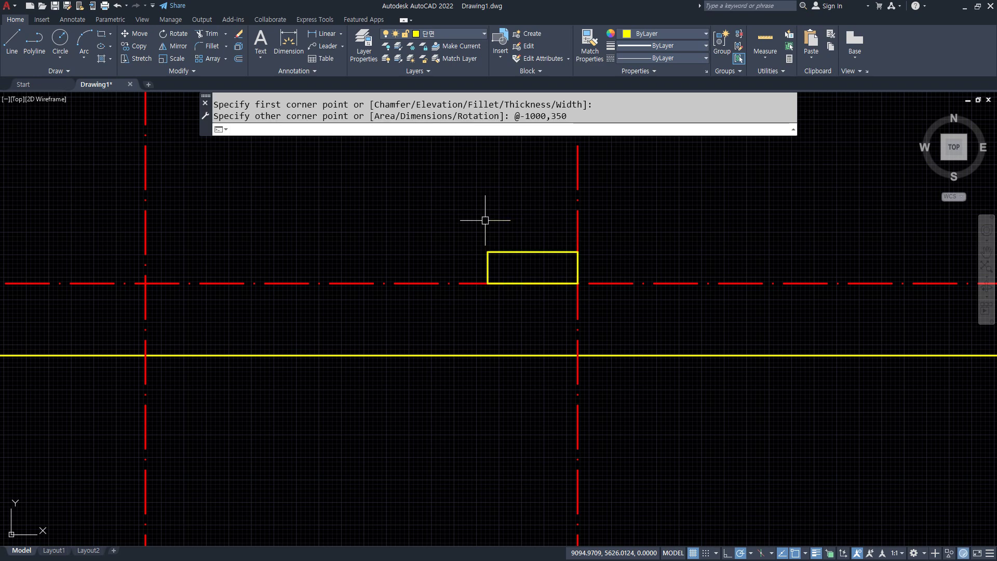
Step: Draw a sloped construction line through the rectangle's lower-right and upper-left corners
{"action": "type", "text": "xl"}
{"action": "key", "text": "Return"}
{"action": "left_click", "coordinate": [578, 283]}
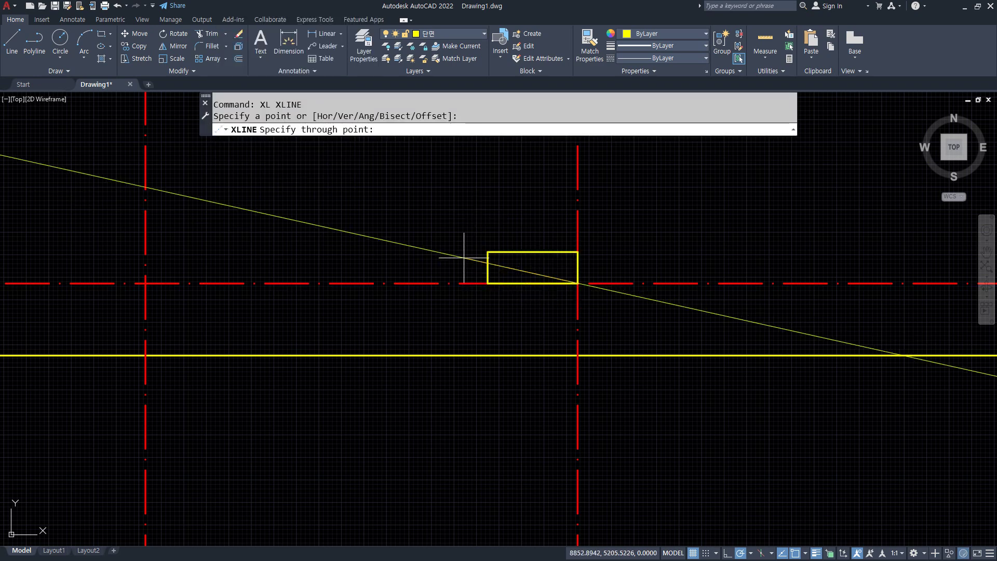
{"action": "left_click", "coordinate": [487, 252]}
{"action": "key", "text": "Return"}
Step: Mirror the sloped roof line about the middle vertical centre line, keeping the original line
{"action": "scroll", "coordinate": [361, 261], "scroll_direction": "down", "scroll_amount": 4}
{"action": "middle_click_drag", "start_coordinate": [241, 222], "coordinate": [310, 217]}
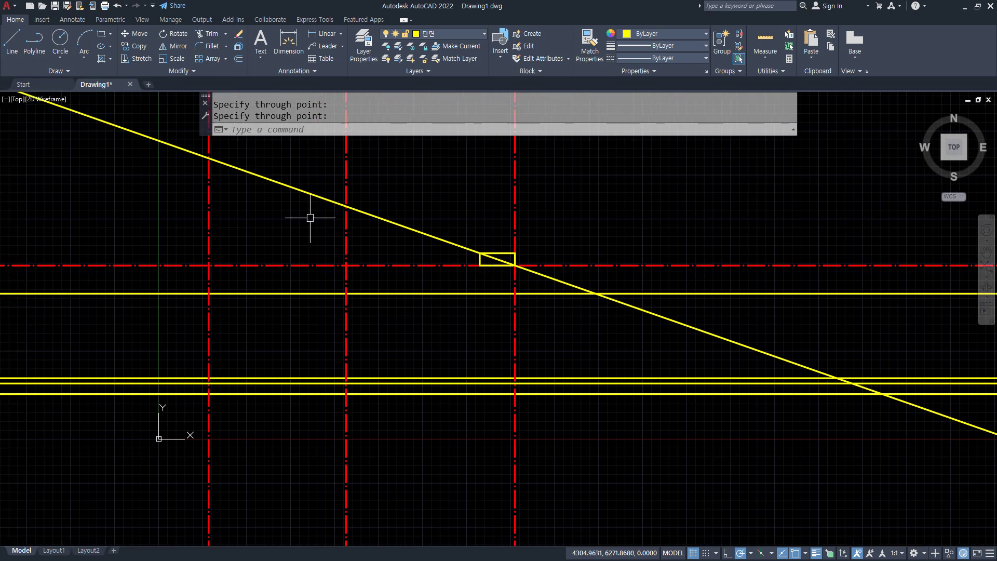
{"action": "type", "text": "mi"}
{"action": "key", "text": "Return"}
{"action": "left_click", "coordinate": [324, 198]}
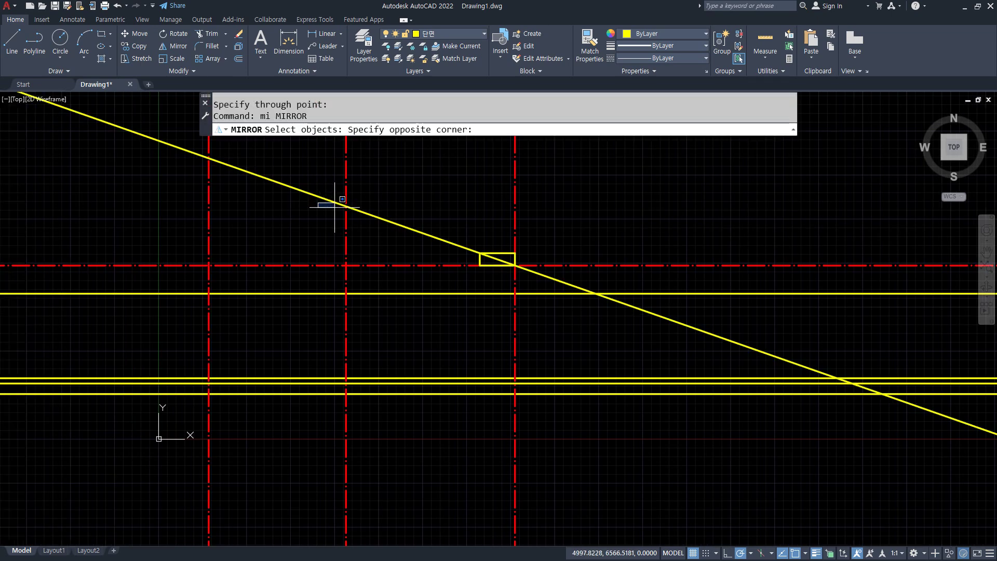
{"action": "left_click", "coordinate": [324, 204]}
{"action": "left_click", "coordinate": [282, 181]}
{"action": "key", "text": "Return"}
{"action": "left_click", "coordinate": [346, 206]}
{"action": "left_click", "coordinate": [345, 213]}
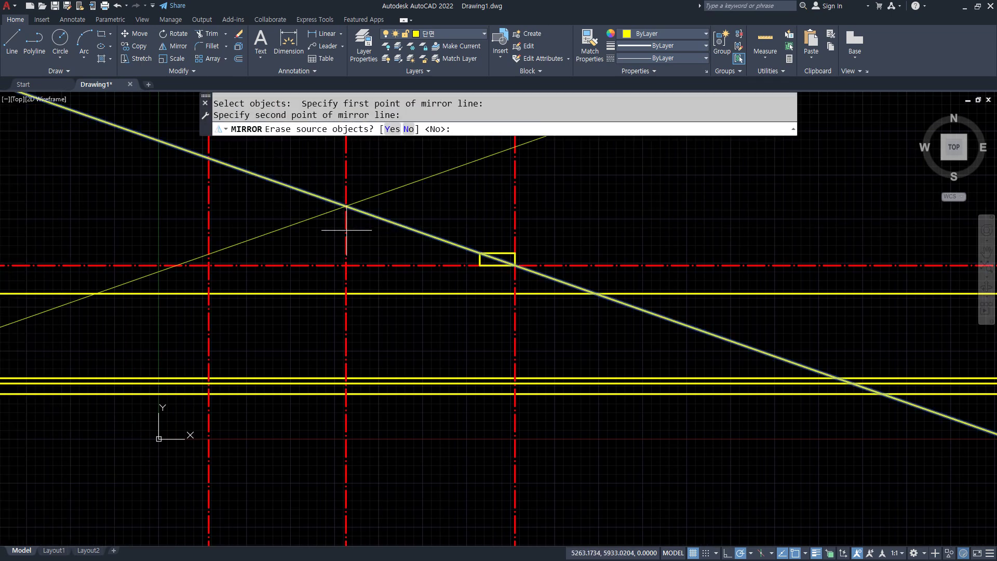
{"action": "key", "text": "Return"}
Step: Fillet the two sloped roof lines so they meet in a sharp ridge corner
{"action": "type", "text": "f"}
{"action": "key", "text": "Return"}
{"action": "left_click", "coordinate": [367, 214]}
{"action": "left_click", "coordinate": [320, 210]}
{"action": "scroll", "coordinate": [284, 265], "scroll_direction": "down", "scroll_amount": 3}
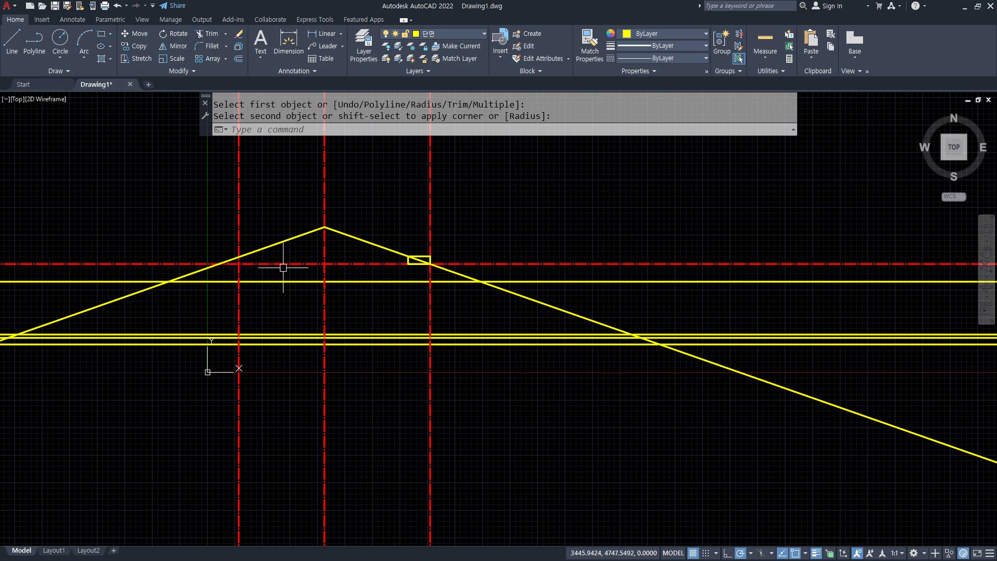
{"action": "middle_click_drag", "start_coordinate": [417, 227], "coordinate": [457, 207]}
{"action": "scroll", "coordinate": [519, 263], "scroll_direction": "up", "scroll_amount": 2}
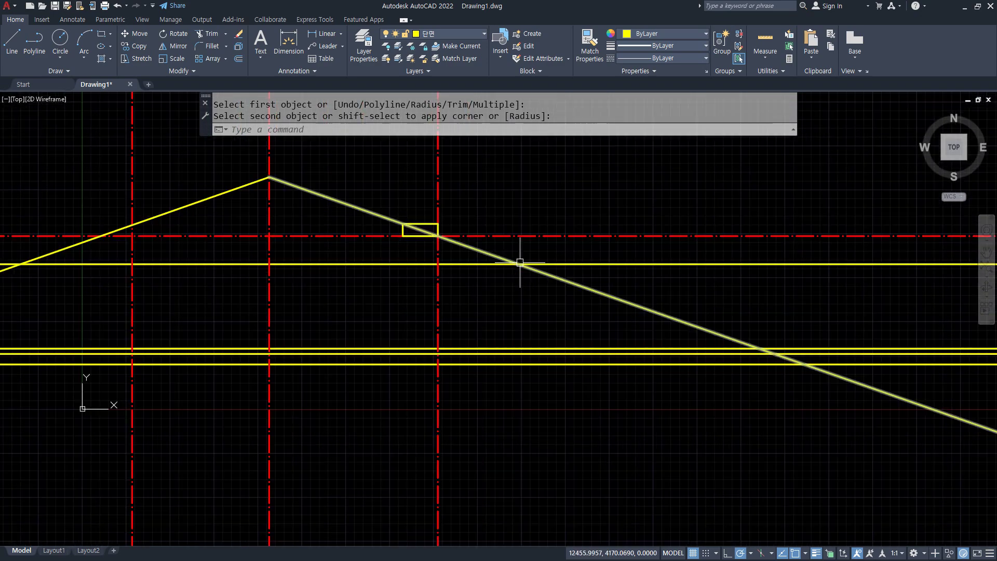
{"action": "type", "text": "tr"}
{"action": "key", "text": "Return"}
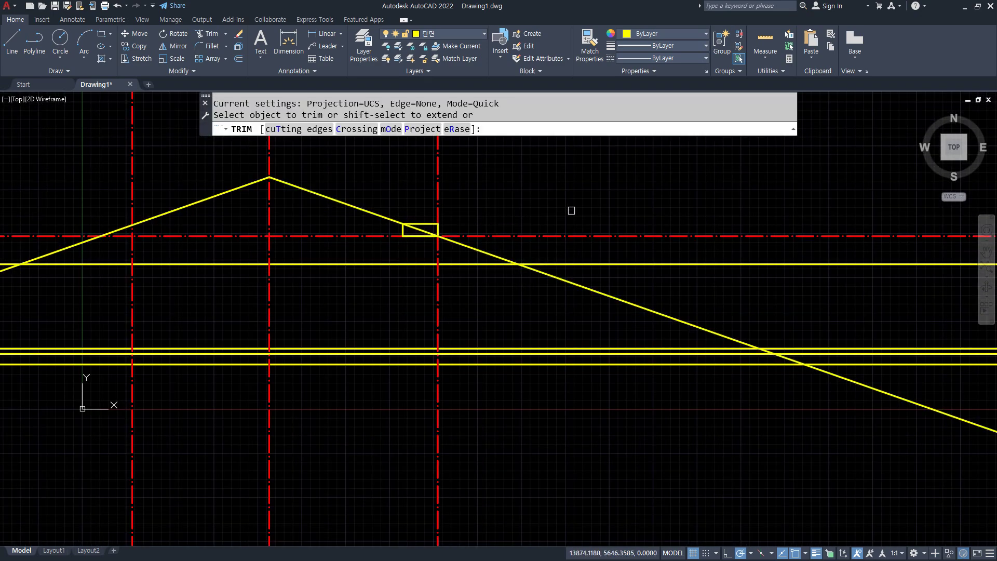
{"action": "left_click_drag", "start_coordinate": [588, 210], "coordinate": [601, 389]}
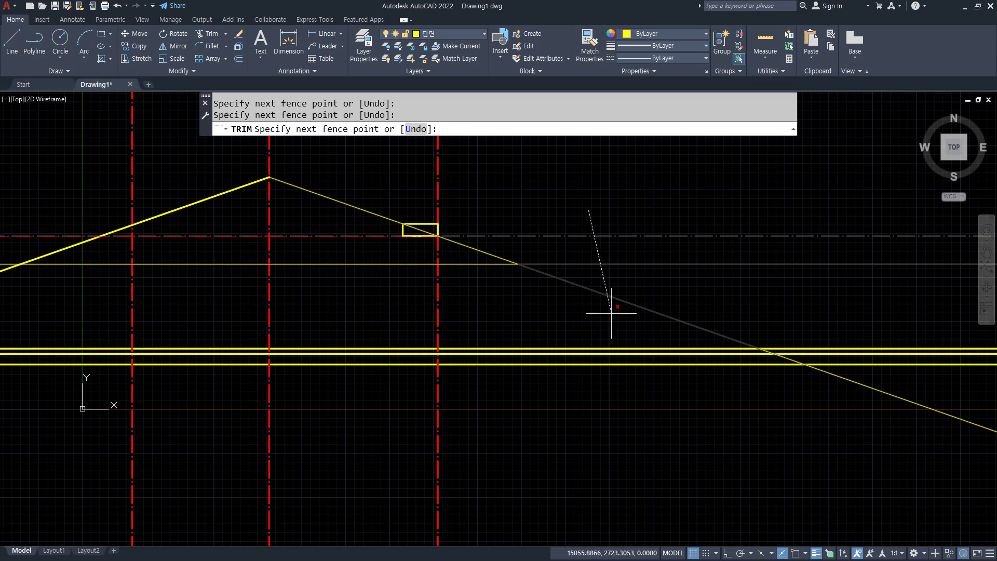
{"action": "key", "text": "Escape"}
Step: Erase the small slope-reference rectangle beside the rightmost vertical centre line
{"action": "middle_click_drag", "start_coordinate": [305, 282], "coordinate": [418, 342]}
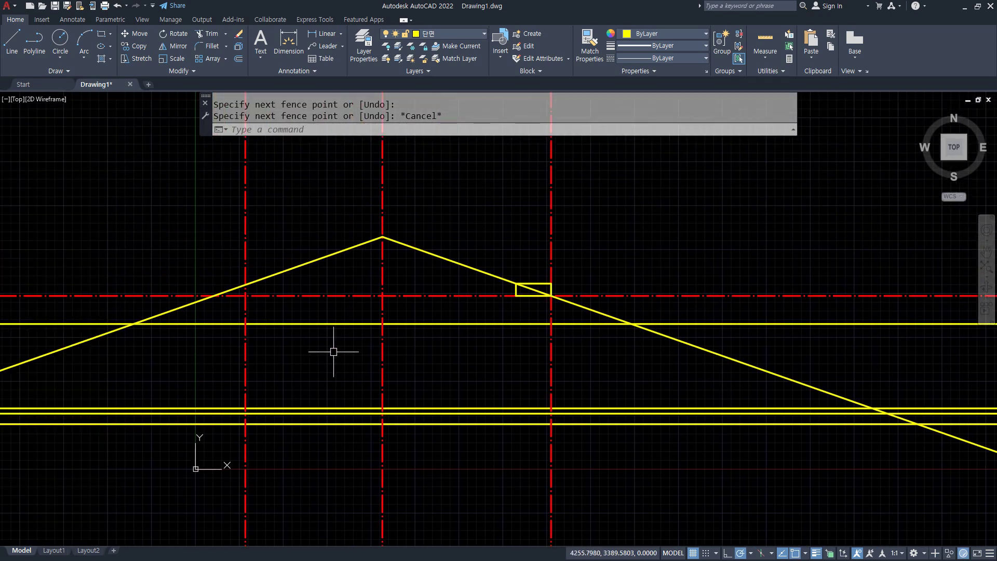
{"action": "left_click", "coordinate": [504, 248]}
{"action": "left_click", "coordinate": [577, 327]}
{"action": "key", "text": "Delete"}
{"action": "type", "text": "e"}
{"action": "key", "text": "Return"}
Step: Offset the right roof slope upward by 15 twice to form two parallel layer lines above it
{"action": "scroll", "coordinate": [571, 363], "scroll_direction": "down", "scroll_amount": 2}
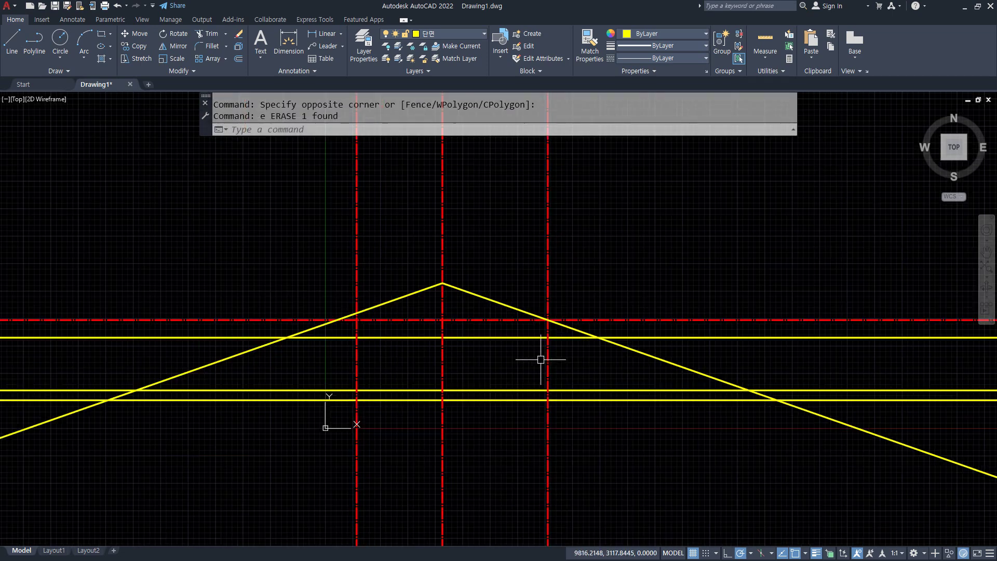
{"action": "middle_click_drag", "start_coordinate": [540, 357], "coordinate": [440, 360]}
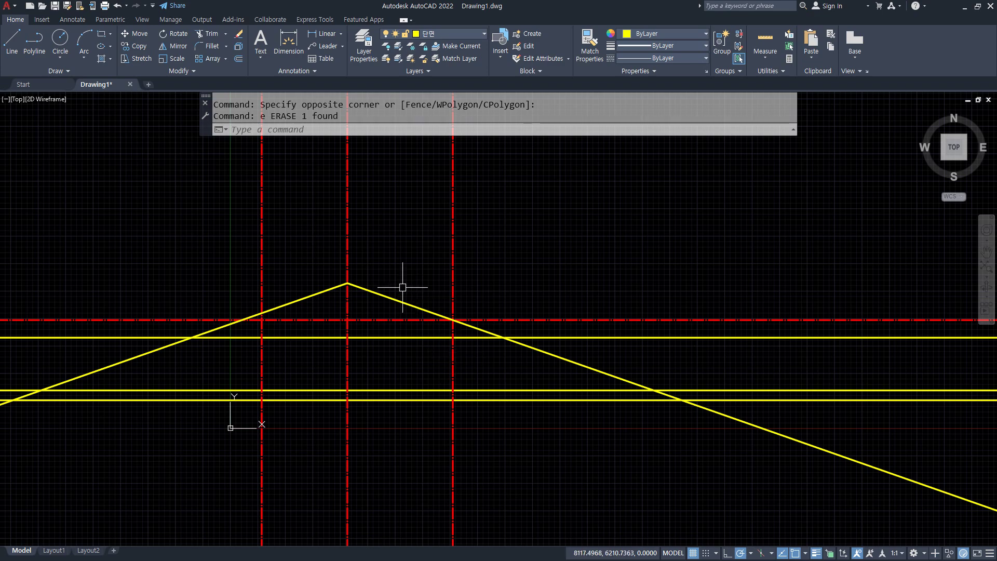
{"action": "scroll", "coordinate": [403, 287], "scroll_direction": "up", "scroll_amount": 8}
{"action": "middle_click_drag", "start_coordinate": [280, 222], "coordinate": [383, 311]}
{"action": "type", "text": "o"}
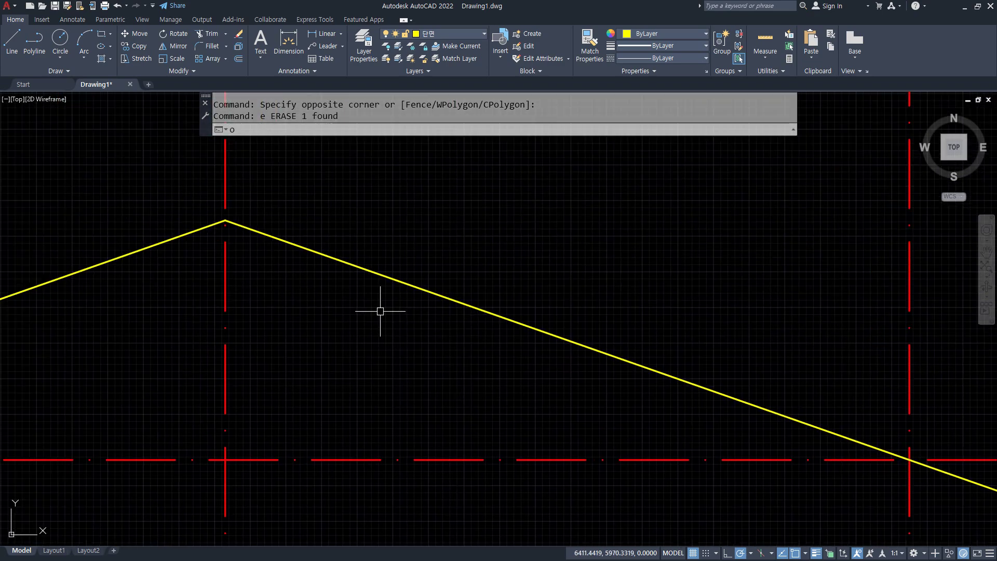
{"action": "key", "text": "Return"}
{"action": "type", "text": "15"}
{"action": "key", "text": "Return"}
{"action": "left_click", "coordinate": [374, 275]}
{"action": "left_click", "coordinate": [378, 252]}
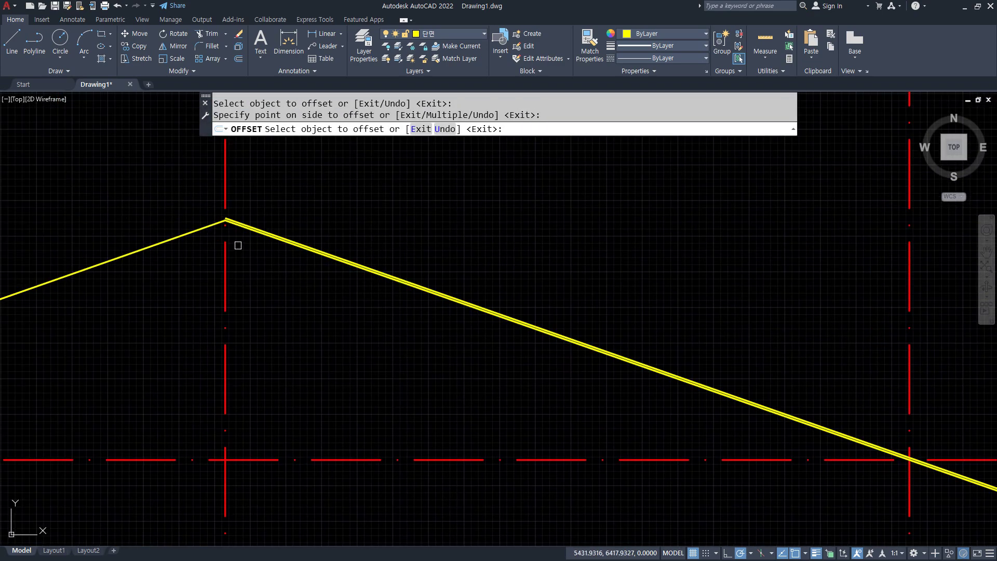
{"action": "scroll", "coordinate": [232, 187], "scroll_direction": "up", "scroll_amount": 8}
{"action": "left_click", "coordinate": [274, 267]}
{"action": "left_click", "coordinate": [271, 244]}
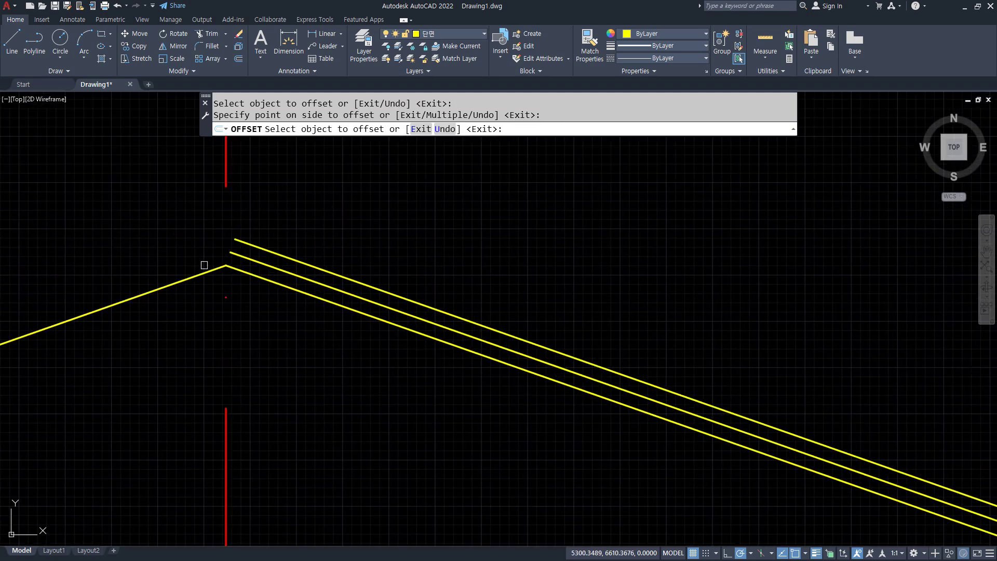
Step: Offset the left roof slope upward twice at the same distance of 15
{"action": "left_click", "coordinate": [182, 280]}
{"action": "left_click", "coordinate": [167, 251]}
{"action": "left_click", "coordinate": [173, 268]}
{"action": "left_click", "coordinate": [203, 244]}
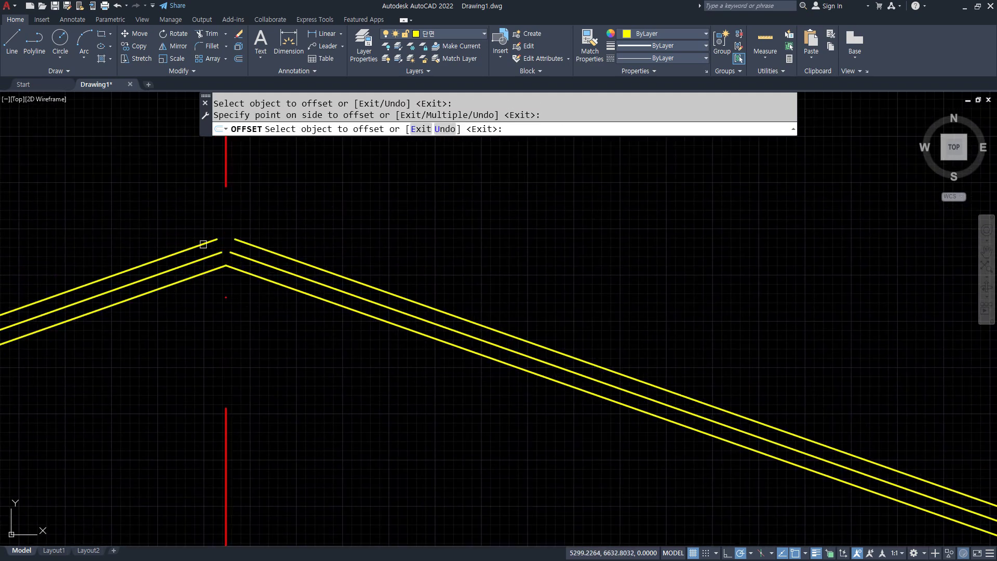
{"action": "key", "text": "Return"}
Step: Fillet both pairs of offset roof lines so each pair meets at the ridge
{"action": "type", "text": "f"}
{"action": "key", "text": "Return"}
{"action": "left_click", "coordinate": [243, 254]}
{"action": "left_click", "coordinate": [202, 258]}
{"action": "key", "text": "Return"}
{"action": "left_click", "coordinate": [217, 240]}
{"action": "left_click", "coordinate": [241, 241]}
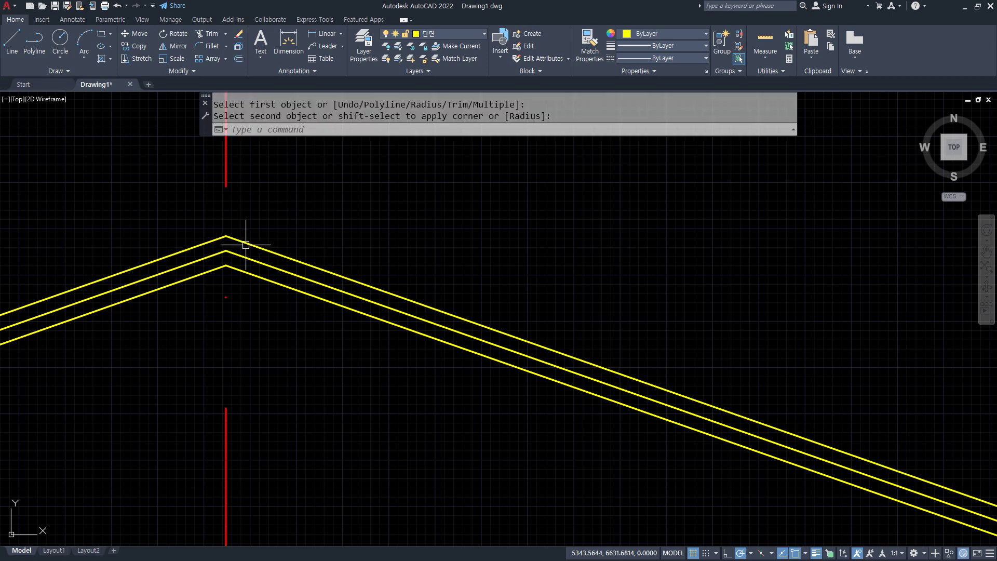
Step: Assign the topmost pair of offset roof lines to layer 마감
{"action": "left_click", "coordinate": [244, 219]}
{"action": "left_click", "coordinate": [208, 248]}
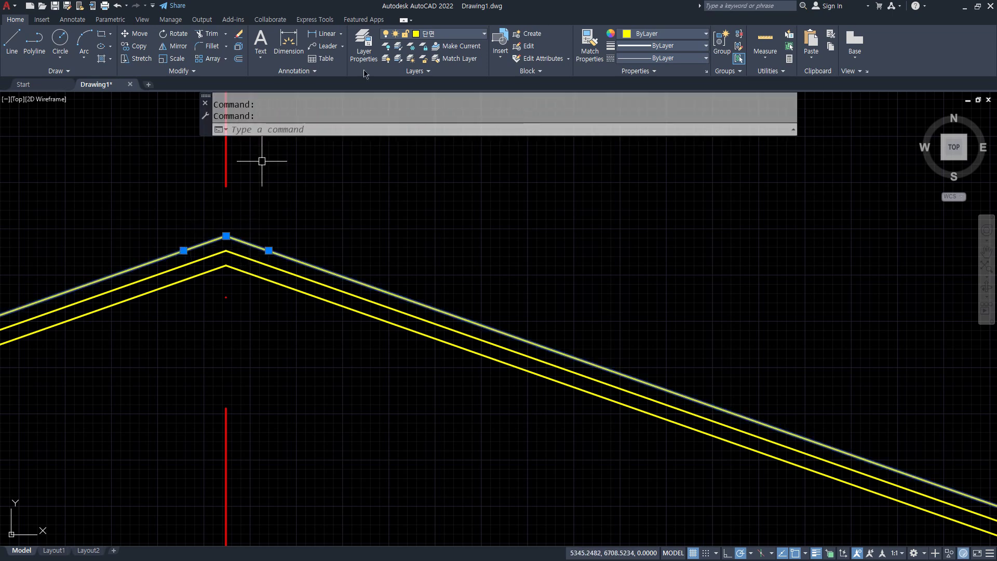
{"action": "left_click", "coordinate": [435, 33]}
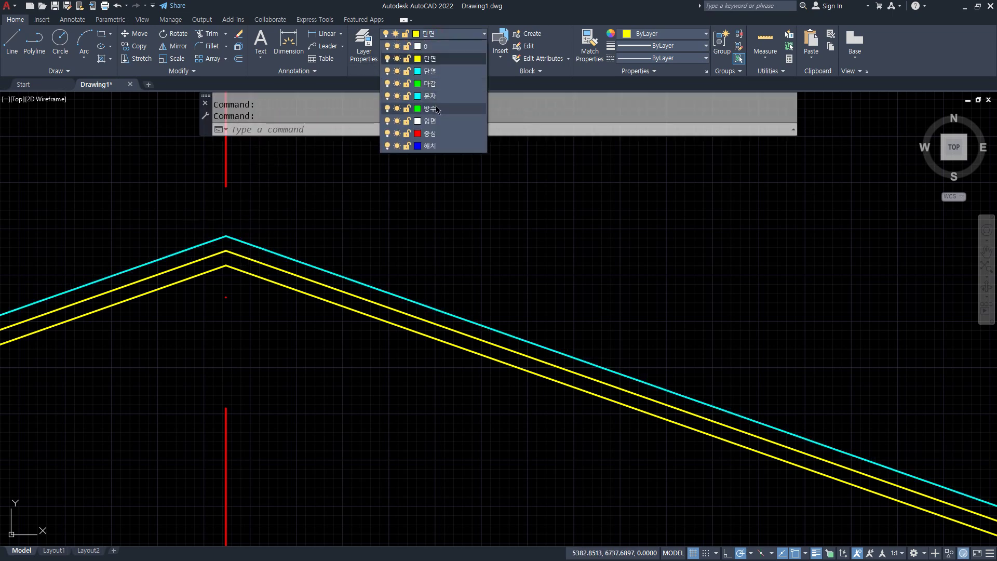
{"action": "left_click", "coordinate": [436, 84]}
{"action": "key", "text": "Escape"}
{"action": "key", "text": "Escape"}
Step: Assign the middle pair of roof lines to layer 방수
{"action": "left_click", "coordinate": [267, 265]}
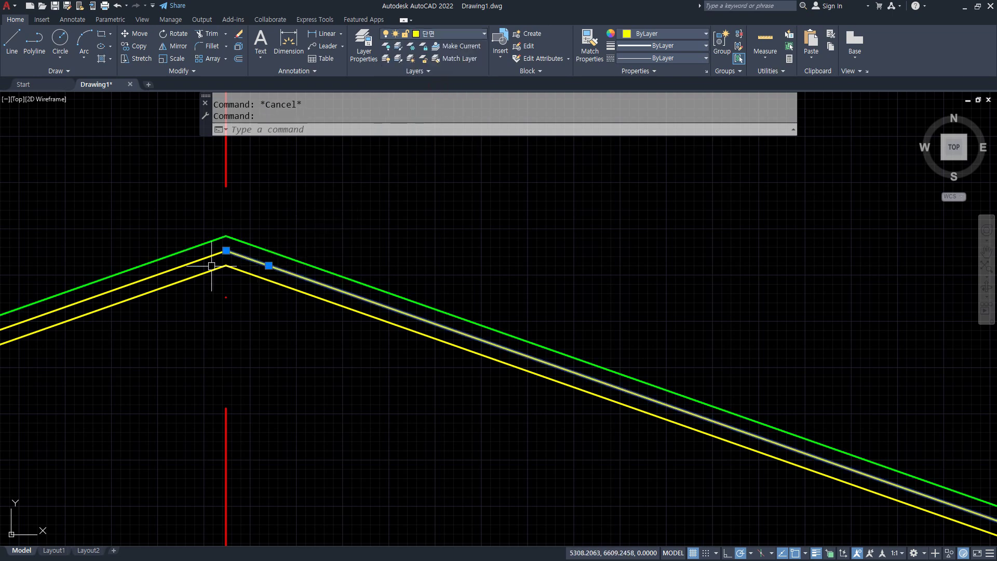
{"action": "left_click", "coordinate": [196, 265]}
{"action": "left_click", "coordinate": [135, 257]}
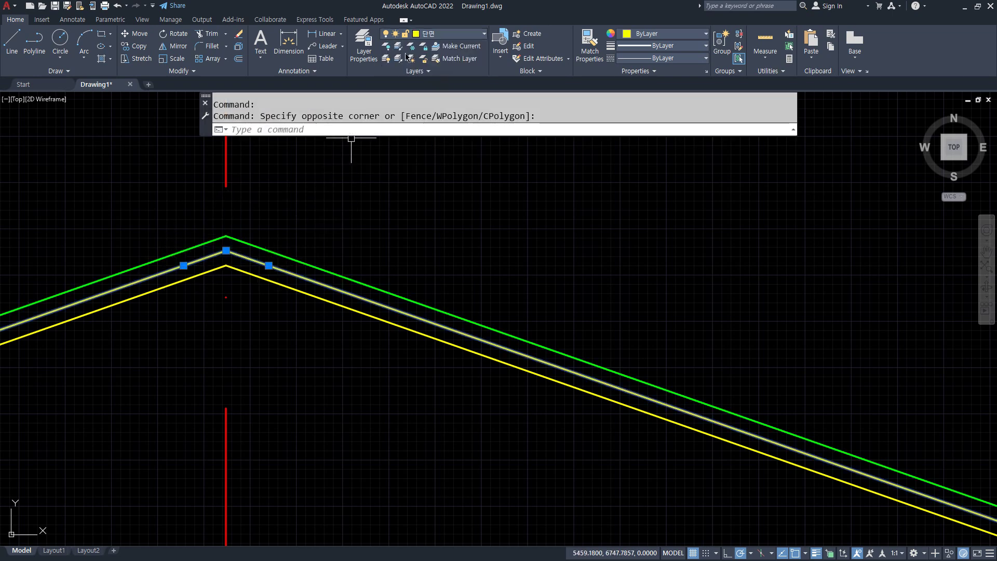
{"action": "left_click", "coordinate": [441, 33]}
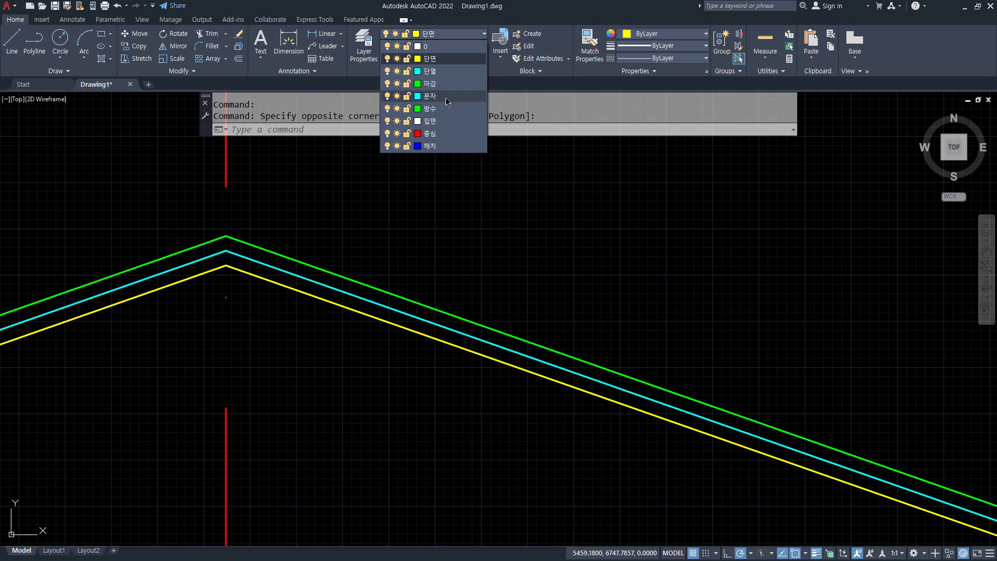
{"action": "left_click", "coordinate": [436, 84]}
{"action": "key", "text": "Escape"}
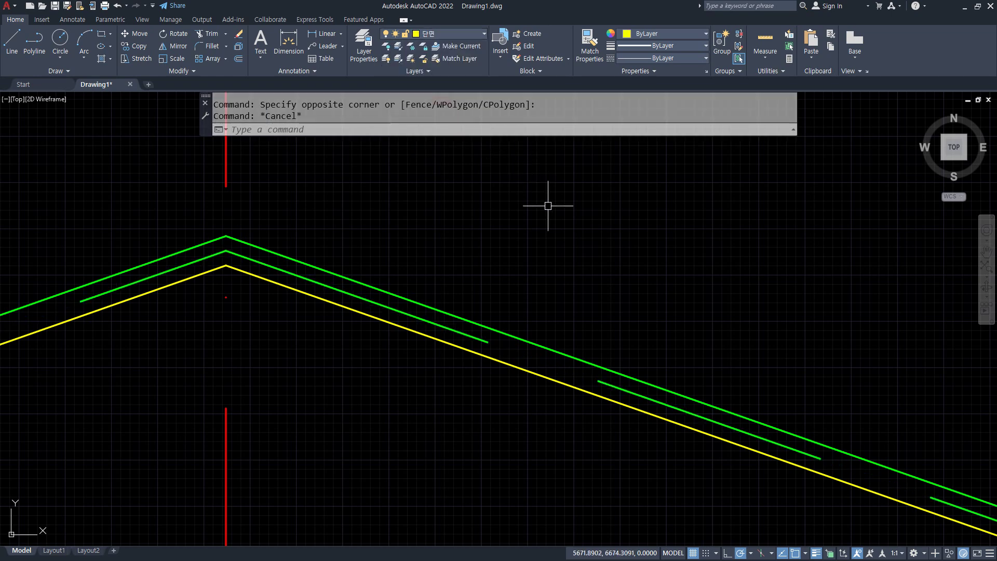
{"action": "mouse_move", "coordinate": [230, 236]}
{"action": "left_mouse_down", "text": "shift"}
{"action": "mouse_move", "coordinate": [710, 258]}
{"action": "mouse_move", "coordinate": [711, 237]}
{"action": "left_mouse_up", "text": "shift"}
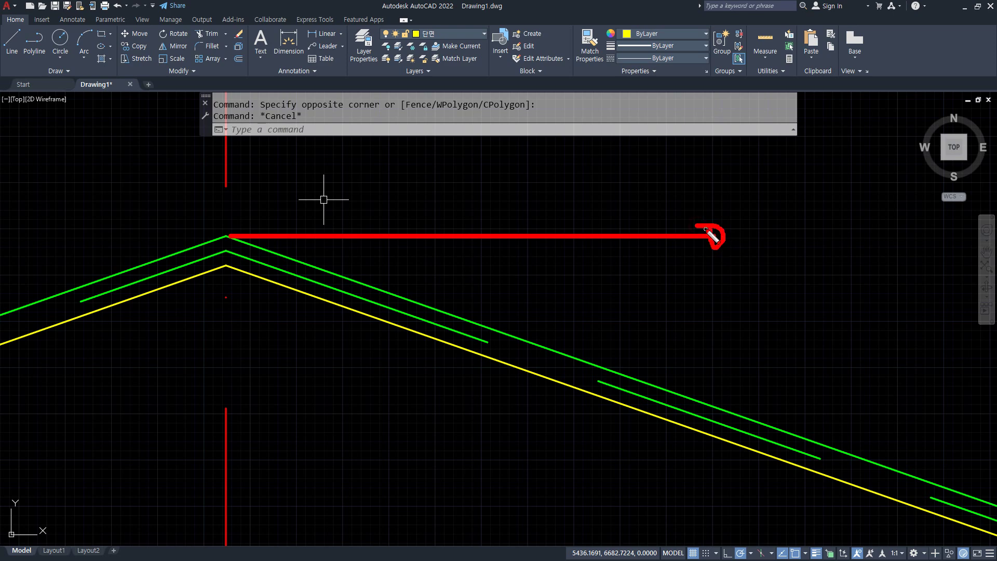
{"action": "mouse_move", "coordinate": [228, 266]}
{"action": "left_mouse_down", "text": "shift"}
{"action": "mouse_move", "coordinate": [757, 270]}
{"action": "mouse_move", "coordinate": [798, 259]}
{"action": "left_mouse_up", "text": "shift"}
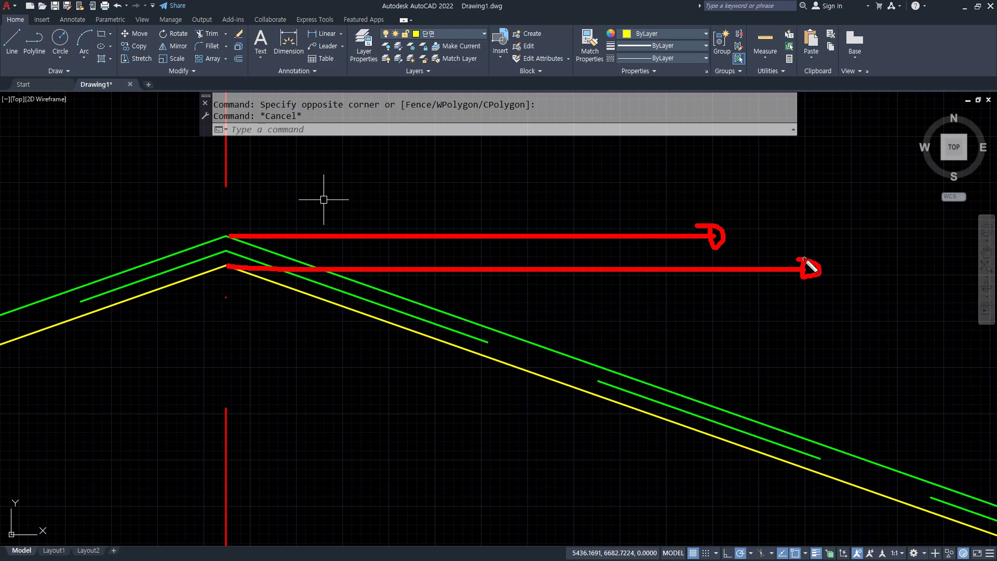
{"action": "key", "text": "Escape"}
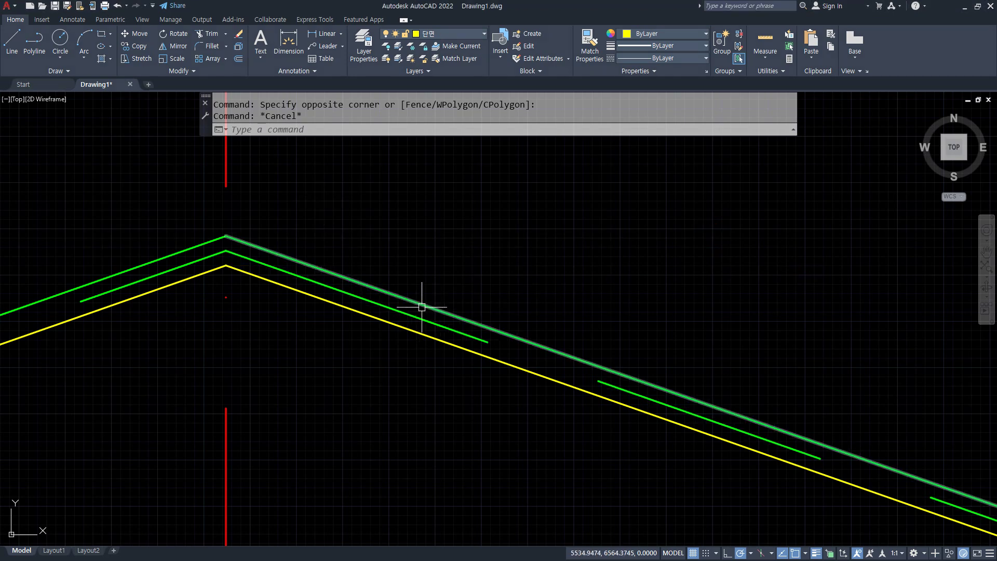
Step: Erase the four green offset lines above the roof slopes, leaving only the yellow slope lines
{"action": "left_click", "coordinate": [421, 305]}
{"action": "left_click", "coordinate": [418, 317]}
{"action": "left_click", "coordinate": [151, 277]}
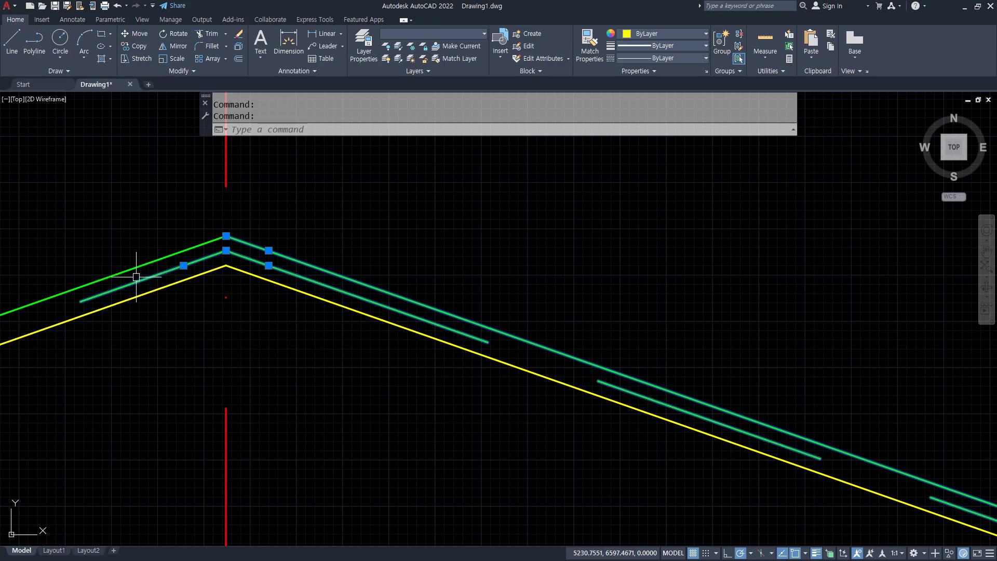
{"action": "left_click", "coordinate": [133, 268]}
{"action": "key", "text": "Delete"}
{"action": "scroll", "coordinate": [52, 296], "scroll_direction": "down", "scroll_amount": 5}
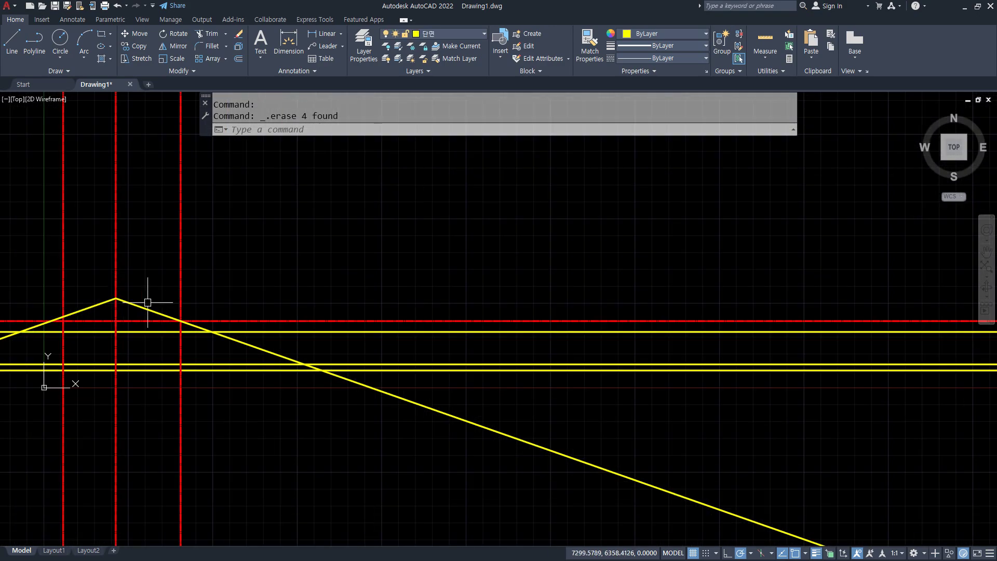
{"action": "scroll", "coordinate": [108, 305], "scroll_direction": "up", "scroll_amount": 6}
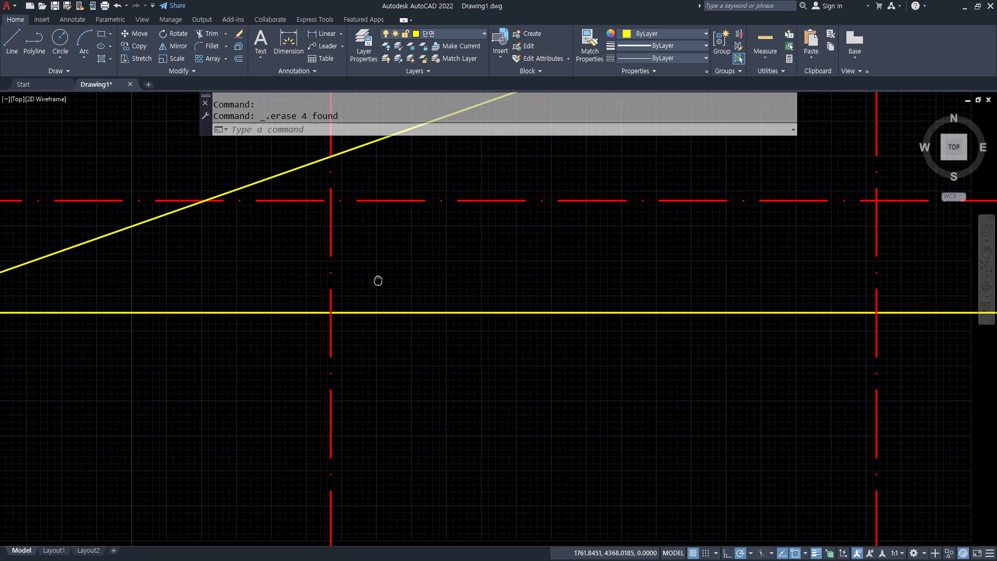
{"action": "left_click_drag", "start_coordinate": [302, 148], "coordinate": [249, 165]}
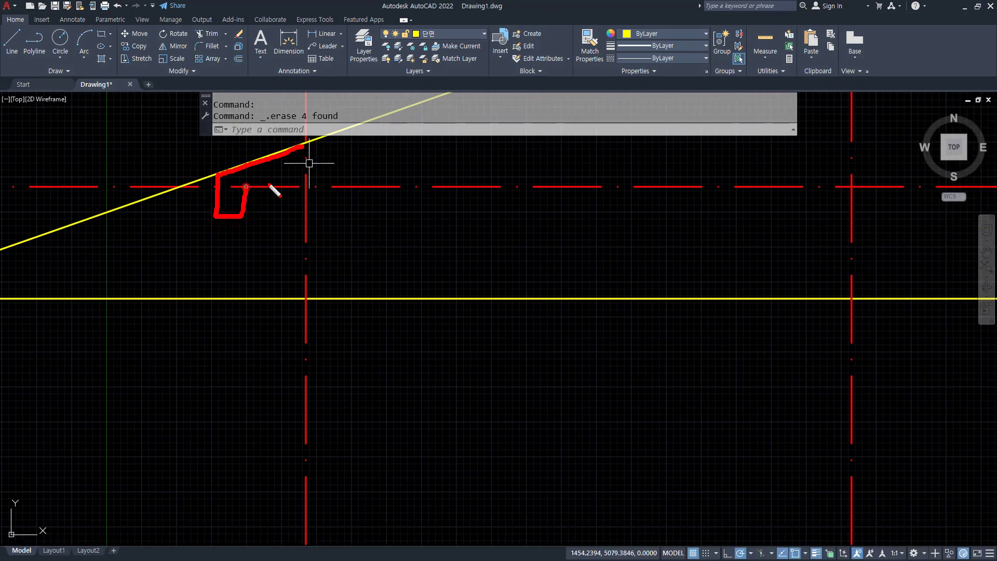
{"action": "left_click_drag", "start_coordinate": [269, 185], "coordinate": [312, 177]}
{"action": "key", "text": "Escape"}
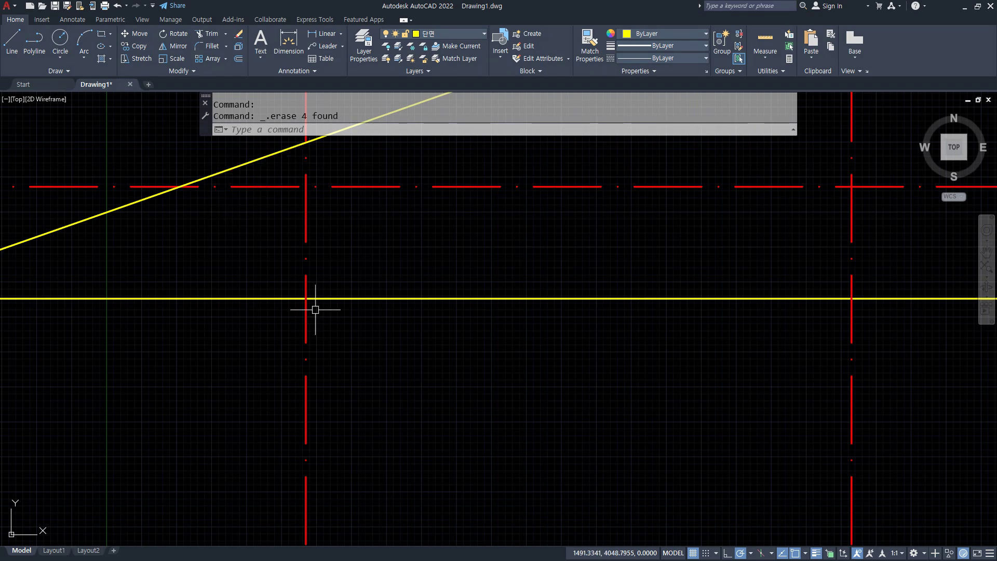
Step: Offset the leftmost vertical centre line 600 to the left to mark the end of the eave
{"action": "type", "text": "o"}
{"action": "key", "text": "Return"}
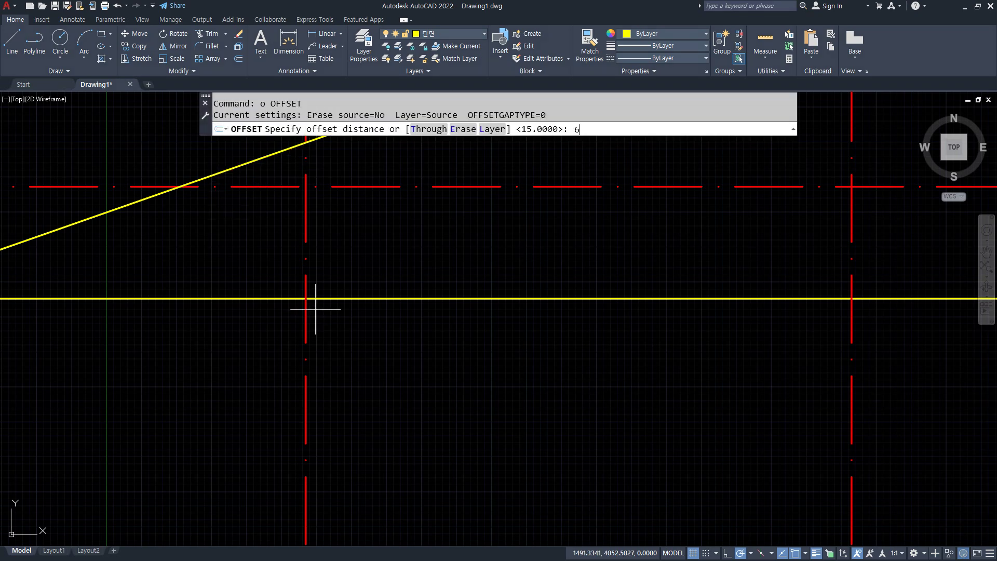
{"action": "type", "text": "600"}
{"action": "key", "text": "Return"}
{"action": "left_click", "coordinate": [306, 241]}
{"action": "left_click", "coordinate": [258, 234]}
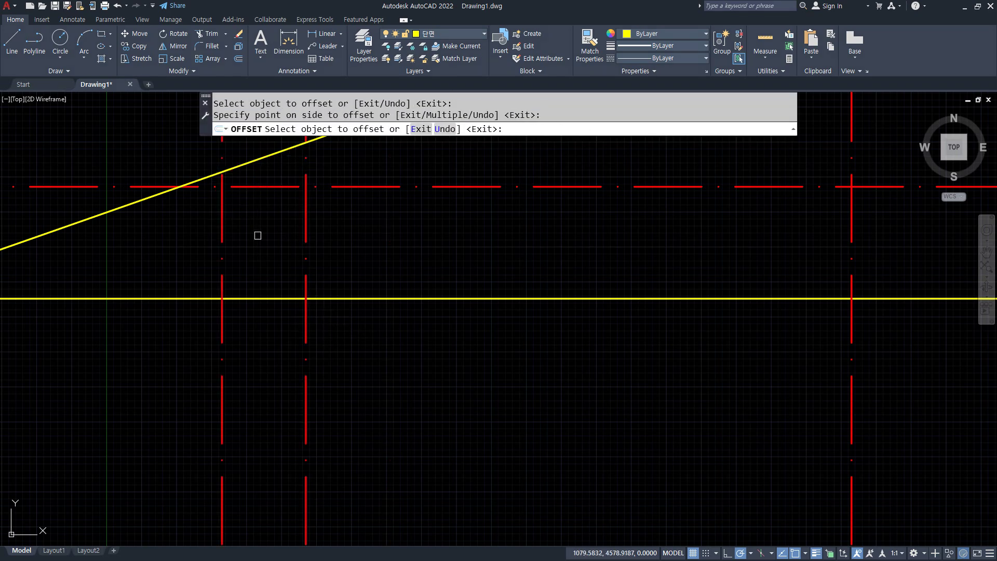
{"action": "key", "text": "Return"}
Step: Draw the eave end from the slope and offset centre line intersection: 250 down, 150 right, and back up to the slope
{"action": "type", "text": "l"}
{"action": "key", "text": "Return"}
{"action": "left_click", "coordinate": [222, 171]}
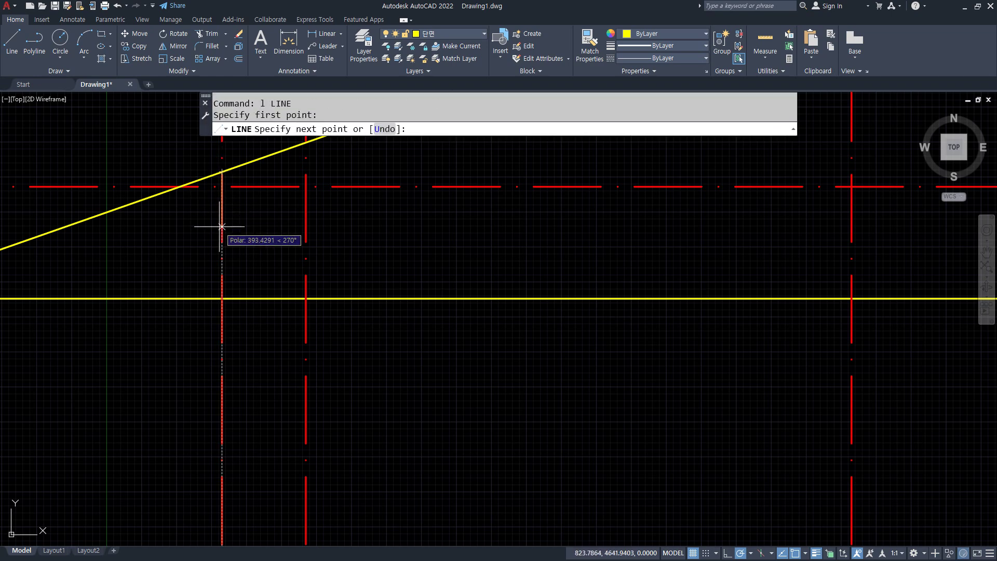
{"action": "key", "text": "Return"}
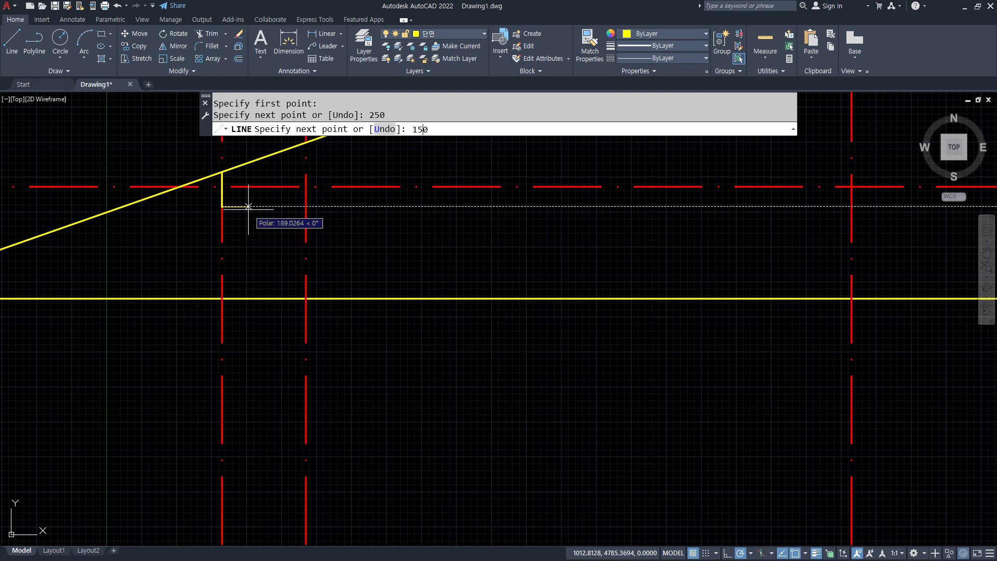
{"action": "type", "text": "150"}
{"action": "key", "text": "Return"}
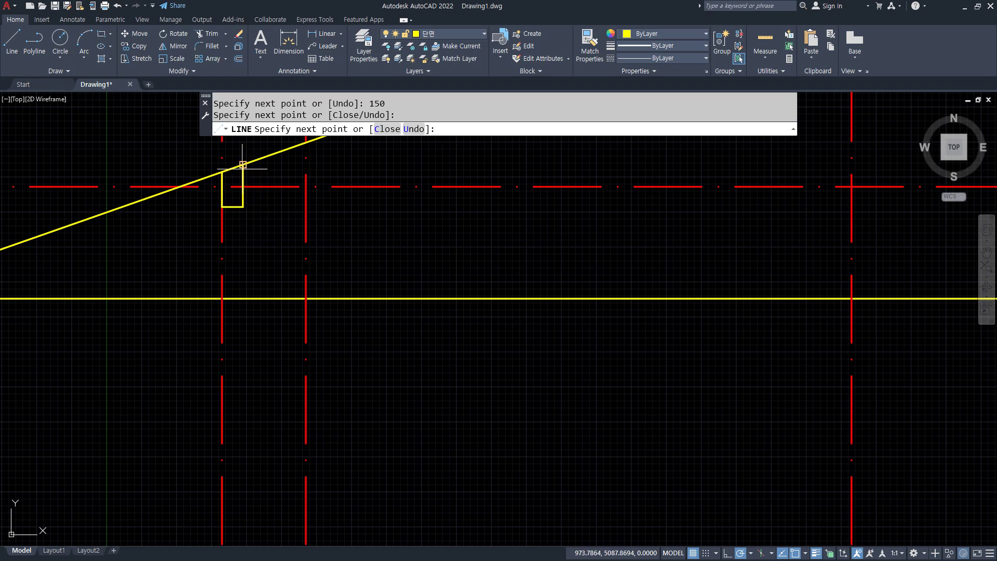
{"action": "key", "text": "Return"}
Step: Fillet the left roof slope with the eave's outer vertical line to cut off the slope beyond the eave
{"action": "type", "text": "f"}
{"action": "key", "text": "Return"}
{"action": "left_click", "coordinate": [234, 168]}
{"action": "left_click", "coordinate": [221, 189]}
Step: Erase the offset vertical centre line that marks the end of the left eave
{"action": "left_click", "coordinate": [220, 235]}
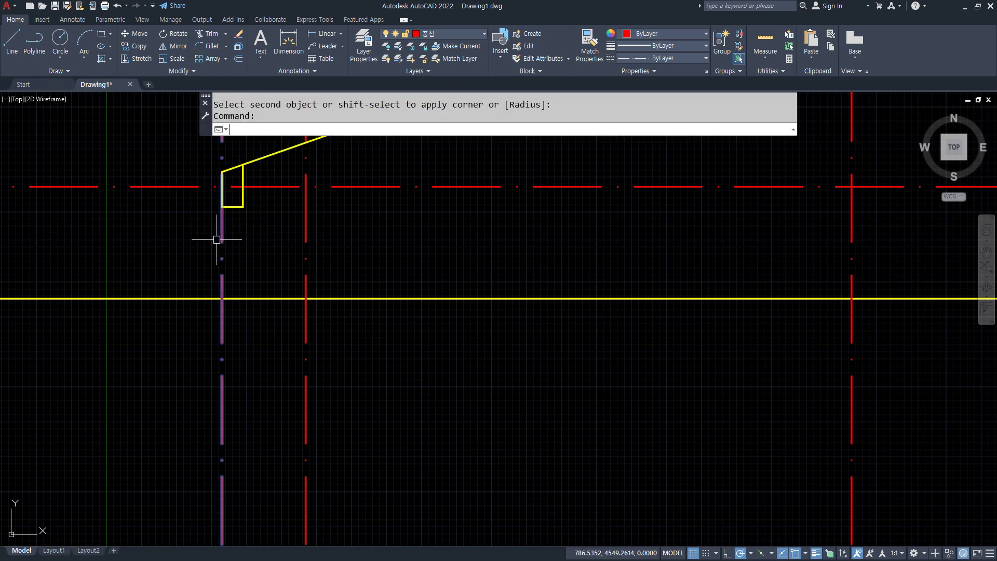
{"action": "type", "text": "e"}
{"action": "key", "text": "Return"}
Step: Offset the leftmost vertical centre line outward by 420/2 to place the outer face of the left wall
{"action": "scroll", "coordinate": [216, 239], "scroll_direction": "down", "scroll_amount": 2}
{"action": "mouse_move", "coordinate": [258, 230]}
{"action": "middle_mouse_down"}
{"action": "mouse_move", "coordinate": [88, 283]}
{"action": "mouse_move", "coordinate": [162, 265]}
{"action": "middle_mouse_up"}
{"action": "scroll", "coordinate": [114, 296], "scroll_direction": "up", "scroll_amount": 2}
{"action": "type", "text": "o"}
{"action": "key", "text": "Return"}
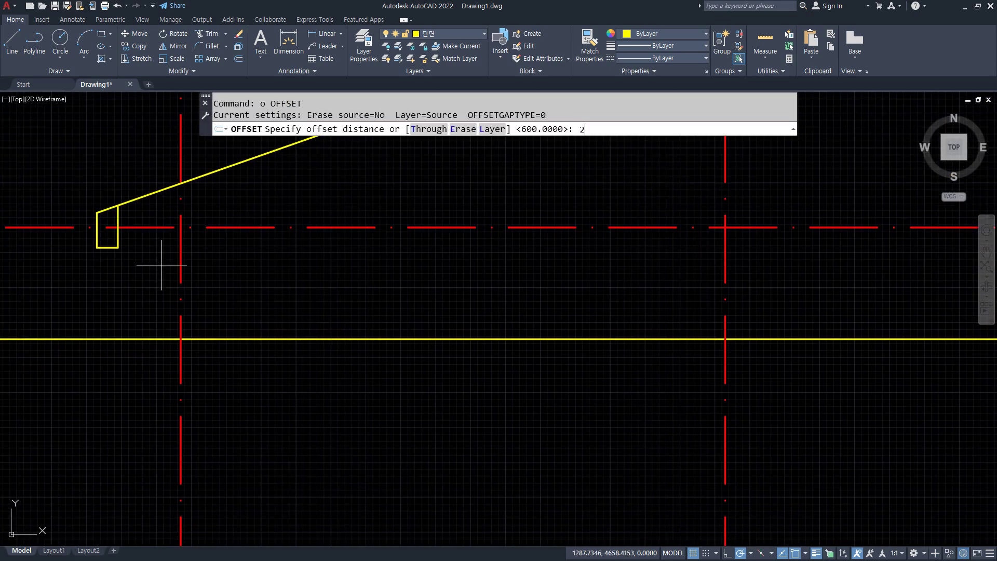
{"action": "type", "text": "420/"}
{"action": "key", "text": "Return"}
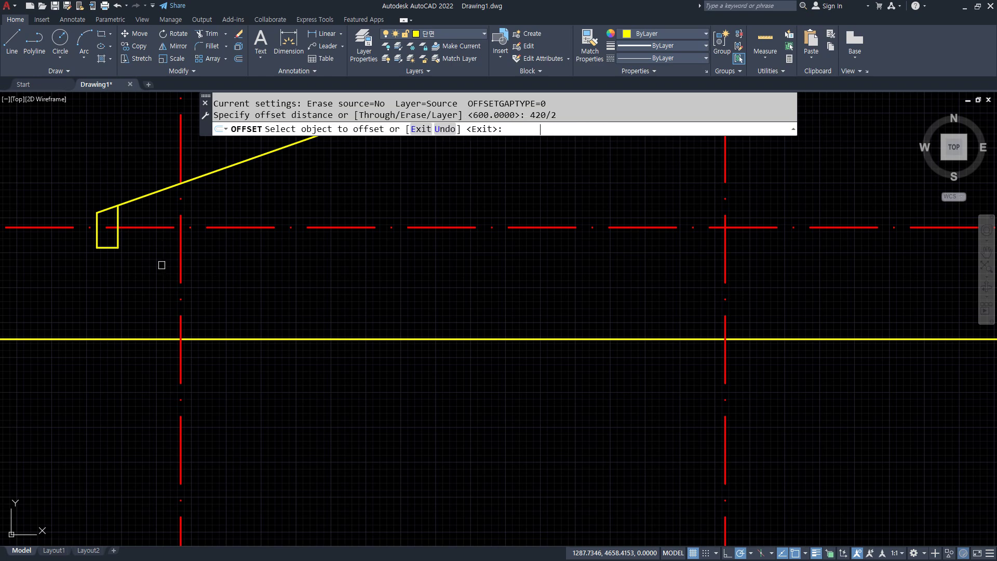
{"action": "left_click", "coordinate": [180, 256]}
{"action": "left_click", "coordinate": [148, 257]}
{"action": "key", "text": "Return"}
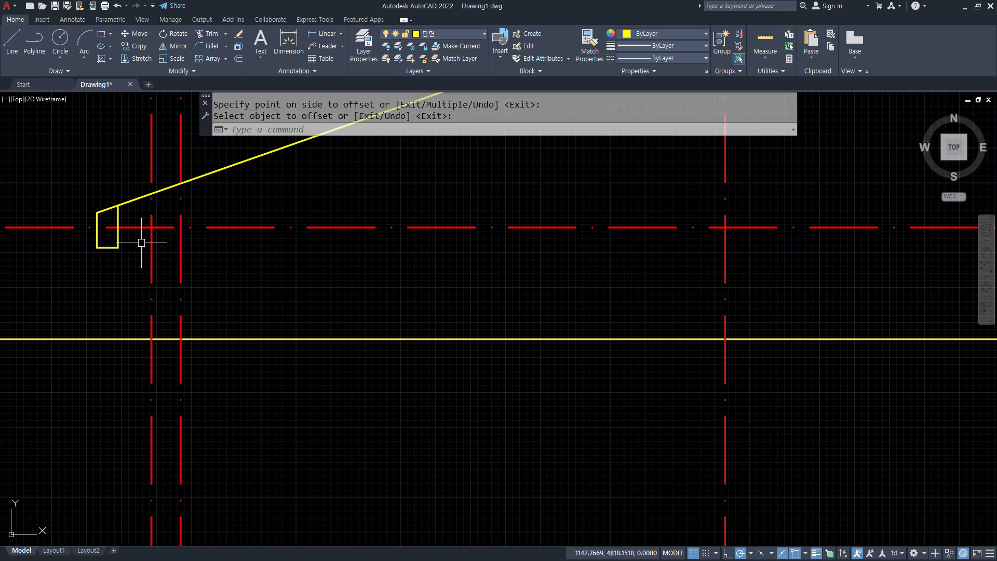
Step: Match the left wall's offset line to the properties of the yellow eave line
{"action": "type", "text": "ma"}
{"action": "key", "text": "Return"}
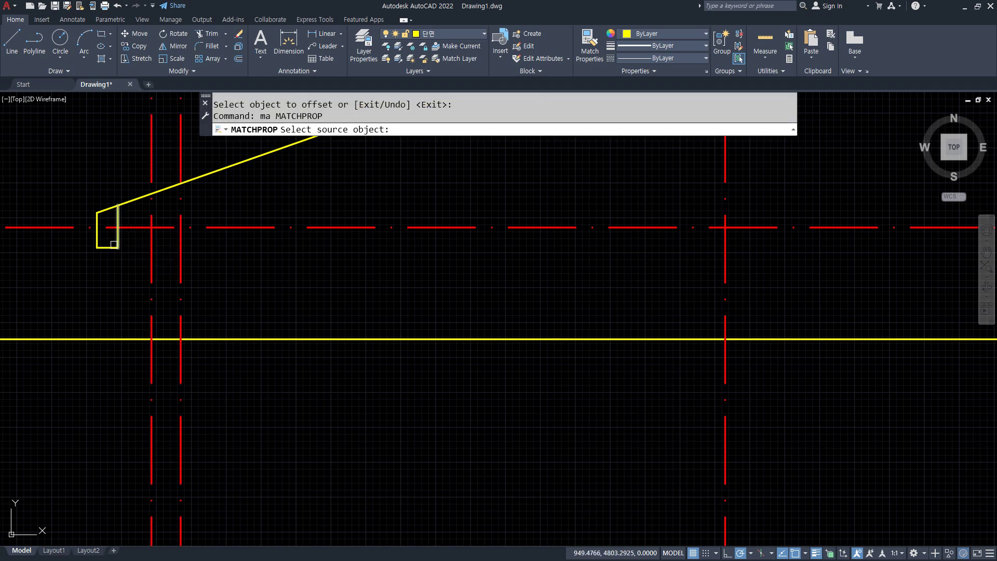
{"action": "left_click", "coordinate": [114, 244]}
{"action": "left_click", "coordinate": [151, 257]}
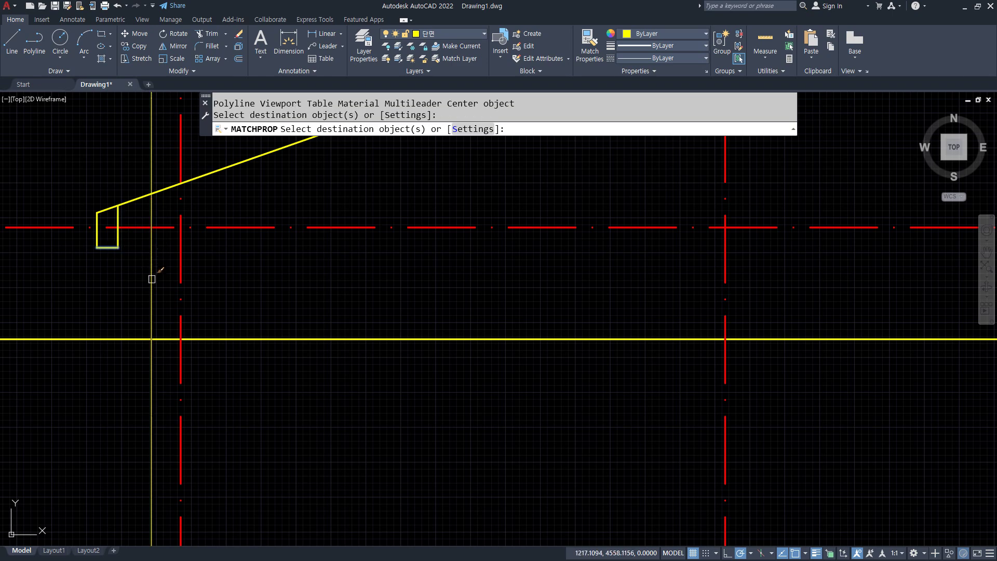
{"action": "key", "text": "Return"}
Step: Trim the left wall line above the roof slope and below the ground line, plus the floor and ceiling lines outside the wall
{"action": "type", "text": "tr"}
{"action": "key", "text": "Return"}
{"action": "scroll", "coordinate": [166, 280], "scroll_direction": "down", "scroll_amount": 5}
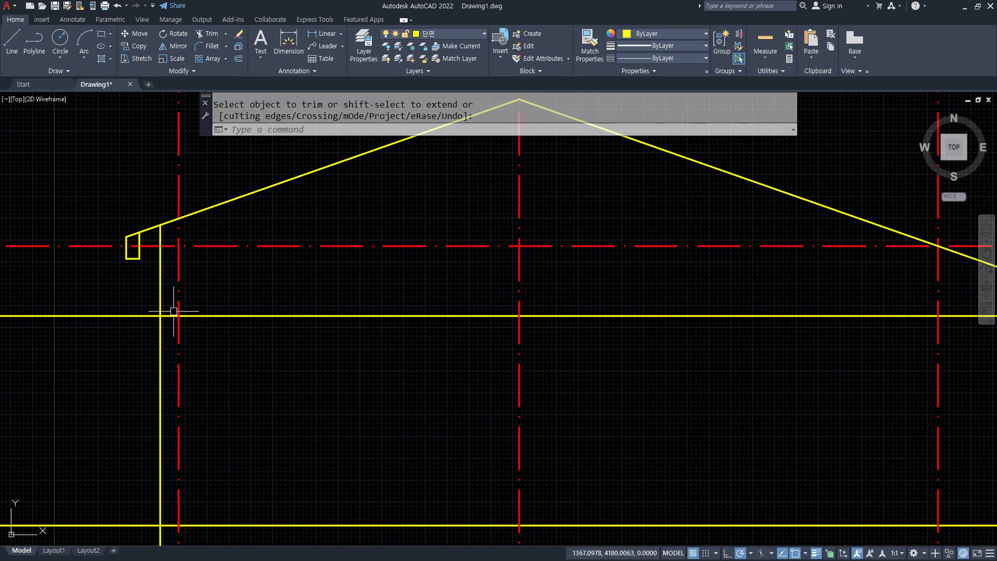
{"action": "scroll", "coordinate": [182, 332], "scroll_direction": "up", "scroll_amount": 5}
{"action": "left_click", "coordinate": [189, 411]}
{"action": "left_click", "coordinate": [161, 352]}
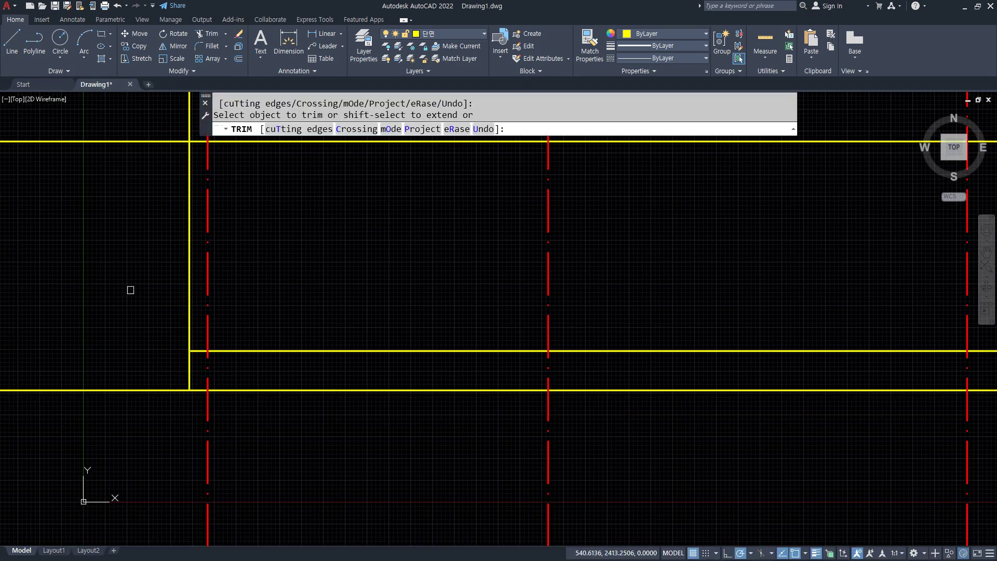
{"action": "scroll", "coordinate": [130, 287], "scroll_direction": "down", "scroll_amount": 3}
{"action": "left_click", "coordinate": [132, 271]}
{"action": "key", "text": "Return"}
Step: Offset the rightmost vertical centre line 600 outward to mark the end of the right eave
{"action": "scroll", "coordinate": [462, 311], "scroll_direction": "up", "scroll_amount": 5}
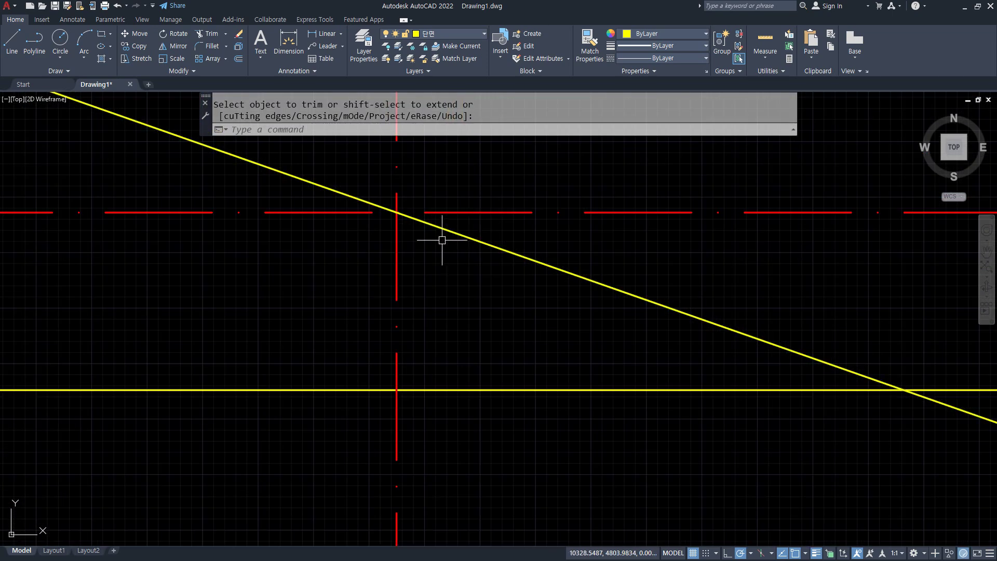
{"action": "type", "text": "o"}
{"action": "key", "text": "Return"}
{"action": "type", "text": "600"}
{"action": "key", "text": "Return"}
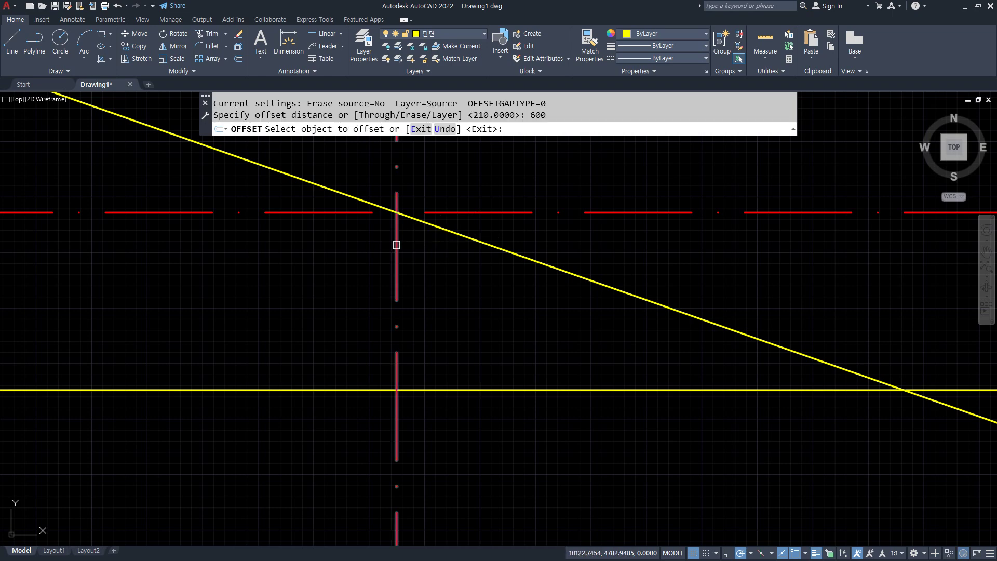
{"action": "left_click", "coordinate": [397, 244]}
{"action": "left_click", "coordinate": [457, 256]}
{"action": "key", "text": "Return"}
Step: Draw the right eave end from the slope and offset centre line intersection: 250 down, 150 left, and back up to the slope
{"action": "type", "text": "l"}
{"action": "key", "text": "Return"}
{"action": "left_click", "coordinate": [529, 258]}
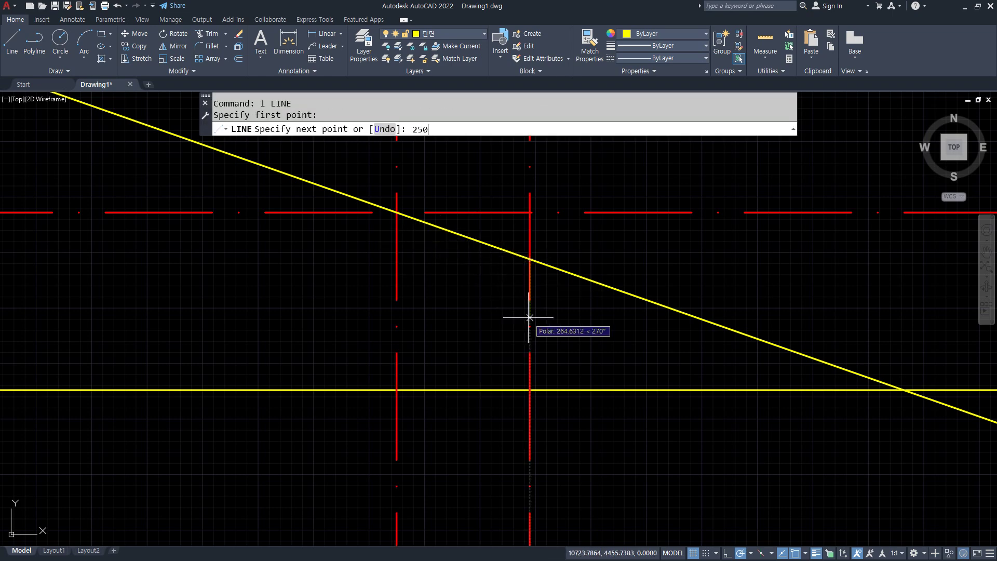
{"action": "type", "text": "250"}
{"action": "key", "text": "Return"}
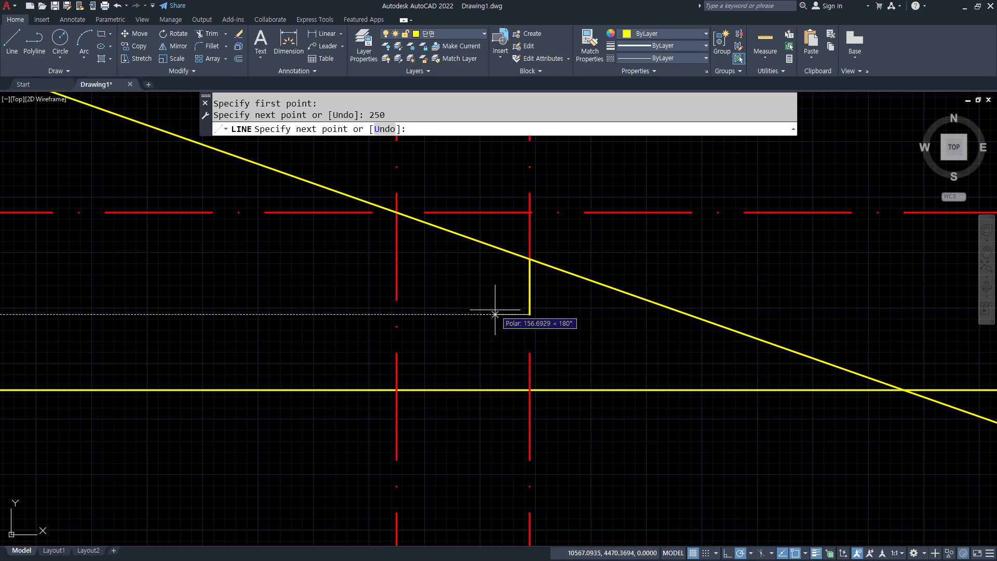
{"action": "type", "text": "150"}
{"action": "key", "text": "Return"}
{"action": "left_click", "coordinate": [496, 248]}
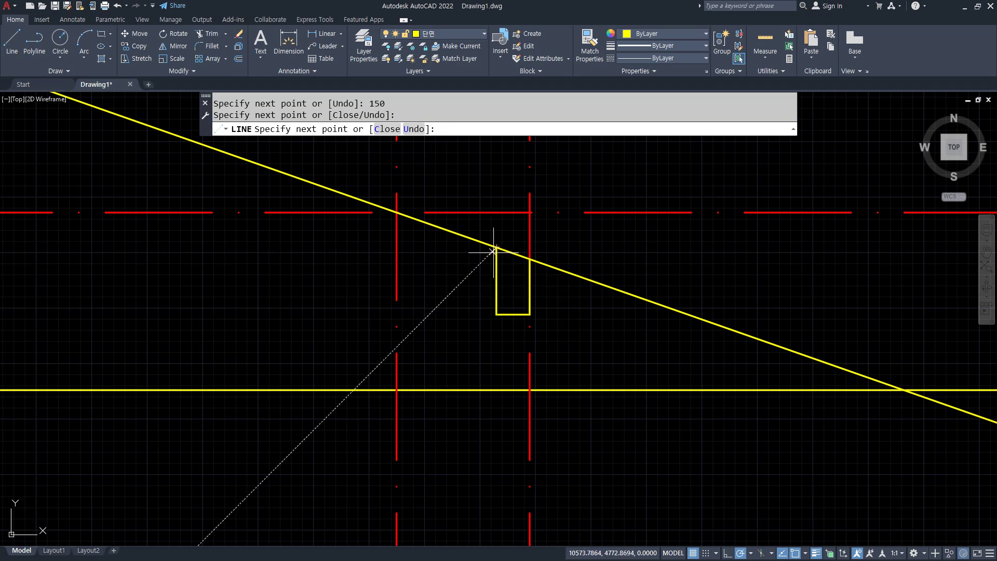
Step: Fillet the right roof slope with the eave's outer vertical line, and erase the offset centre line there
{"action": "type", "text": "f"}
{"action": "key", "text": "Return"}
{"action": "left_click", "coordinate": [517, 259]}
{"action": "left_click", "coordinate": [529, 273]}
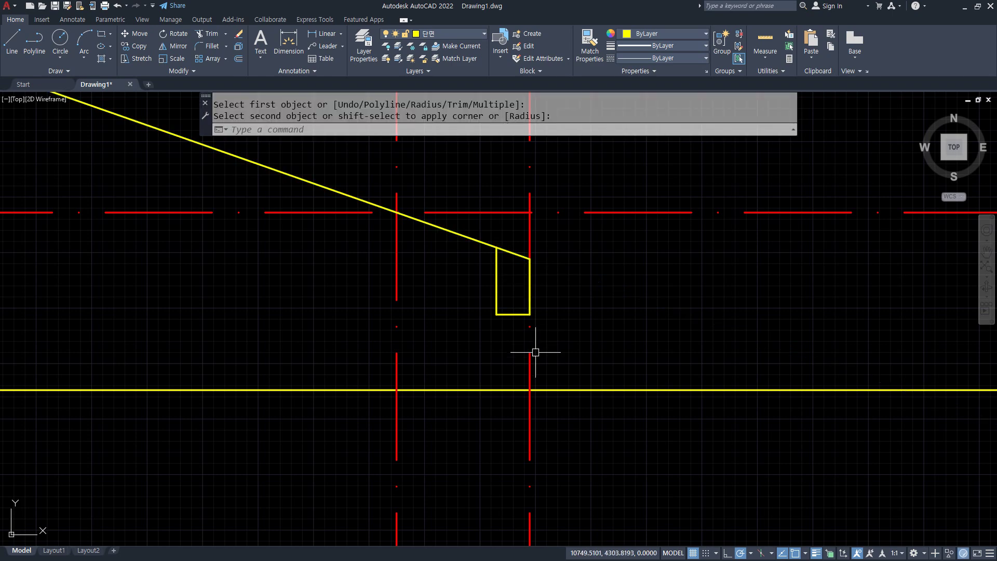
{"action": "left_click", "coordinate": [530, 359]}
{"action": "key", "text": "Delete"}
Step: Offset the rightmost vertical centre line outward by 420/2 to place the outer face of the right wall
{"action": "type", "text": "o"}
{"action": "key", "text": "Return"}
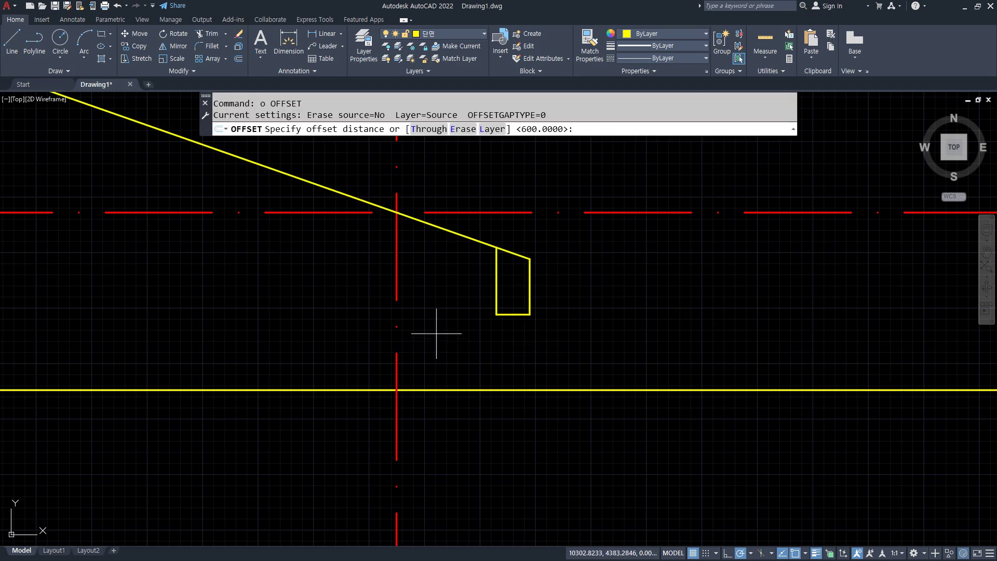
{"action": "type", "text": "420/2"}
{"action": "key", "text": "Return"}
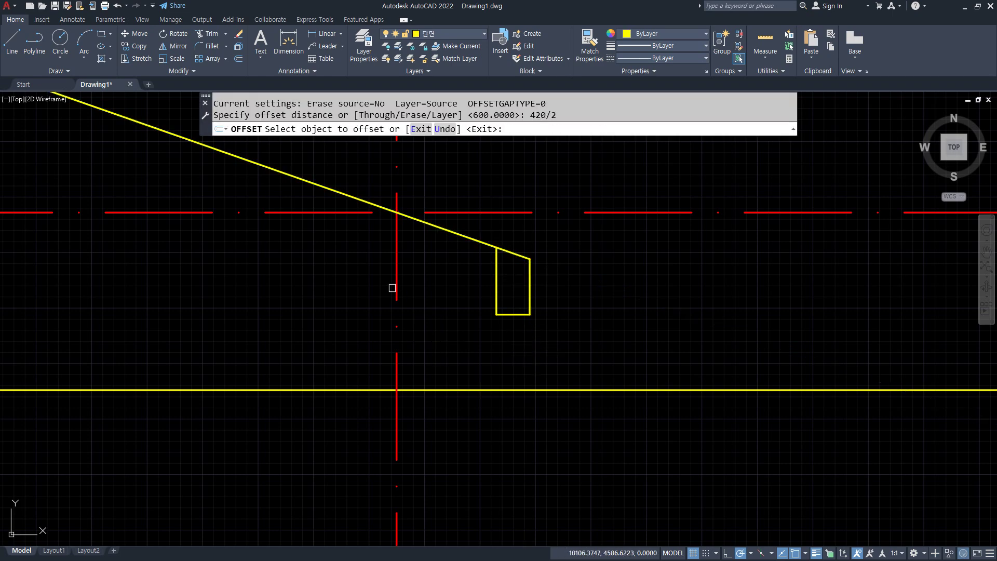
{"action": "left_click", "coordinate": [396, 285]}
{"action": "left_click", "coordinate": [437, 283]}
Step: Match the right wall's offset line to the properties of the yellow roof slope
{"action": "type", "text": "ma"}
{"action": "key", "text": "Return"}
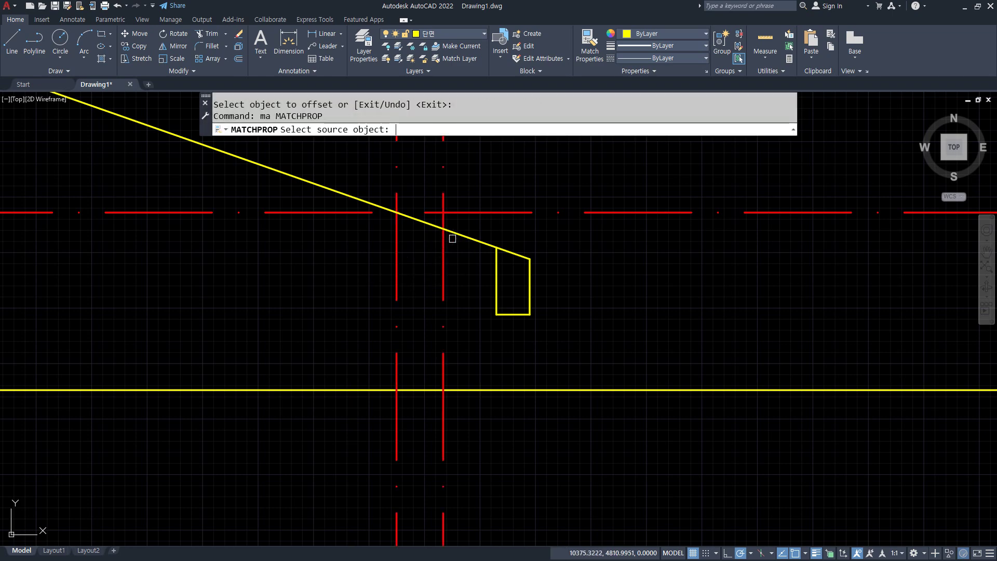
{"action": "left_click", "coordinate": [450, 232]}
{"action": "left_click", "coordinate": [445, 244]}
{"action": "key", "text": "Return"}
Step: Trim the right wall line above the slope and below the ground line, plus the floor and ceiling lines outside the wall
{"action": "type", "text": "tr"}
{"action": "key", "text": "Return"}
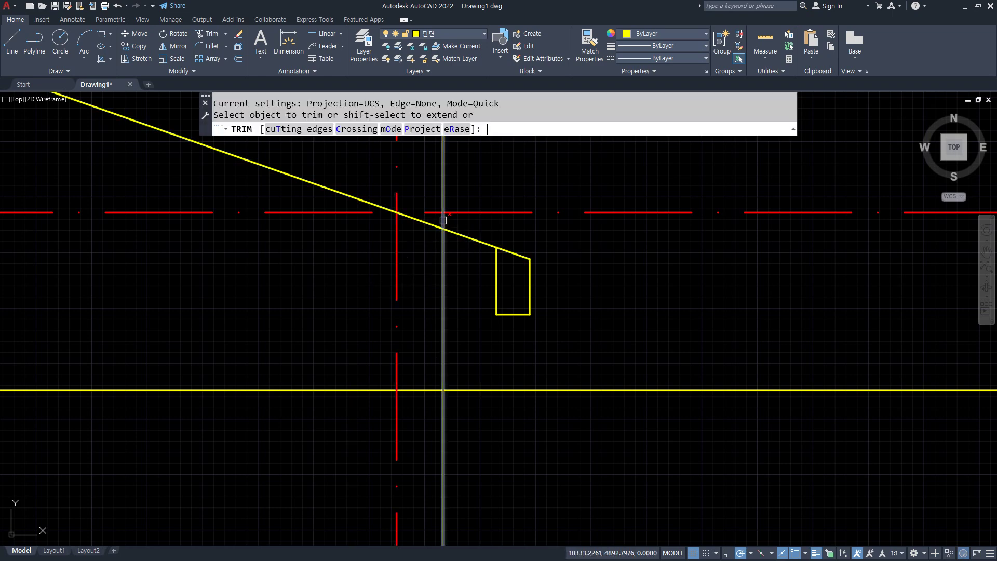
{"action": "scroll", "coordinate": [460, 228], "scroll_direction": "down", "scroll_amount": 4}
{"action": "left_click", "coordinate": [460, 209]}
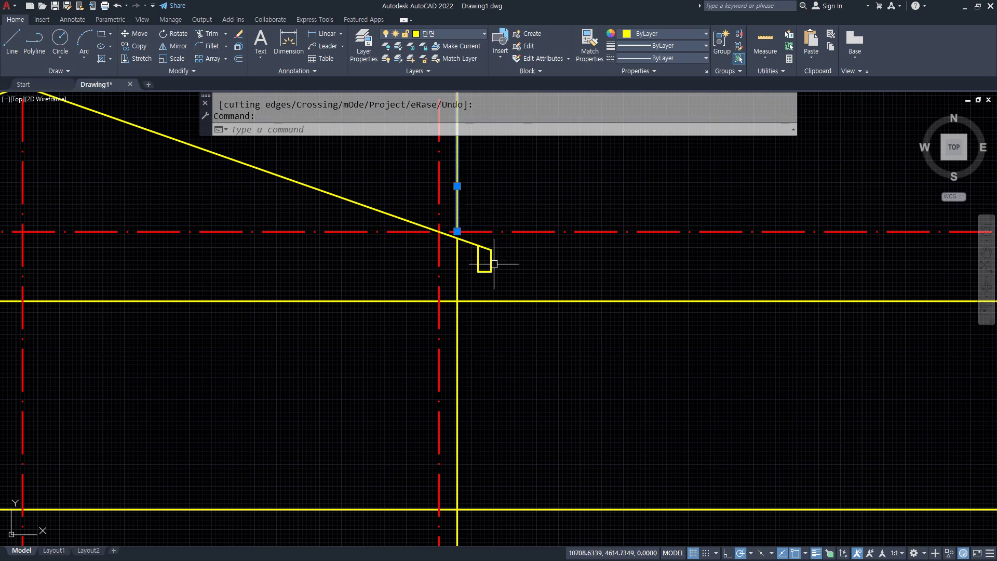
{"action": "mouse_move", "coordinate": [528, 323]}
{"action": "left_mouse_down"}
{"action": "mouse_move", "coordinate": [541, 278]}
{"action": "mouse_move", "coordinate": [530, 373]}
{"action": "left_mouse_up"}
{"action": "scroll", "coordinate": [530, 373], "scroll_direction": "down", "scroll_amount": 1}
{"action": "middle_click_drag", "start_coordinate": [529, 373], "coordinate": [532, 298]}
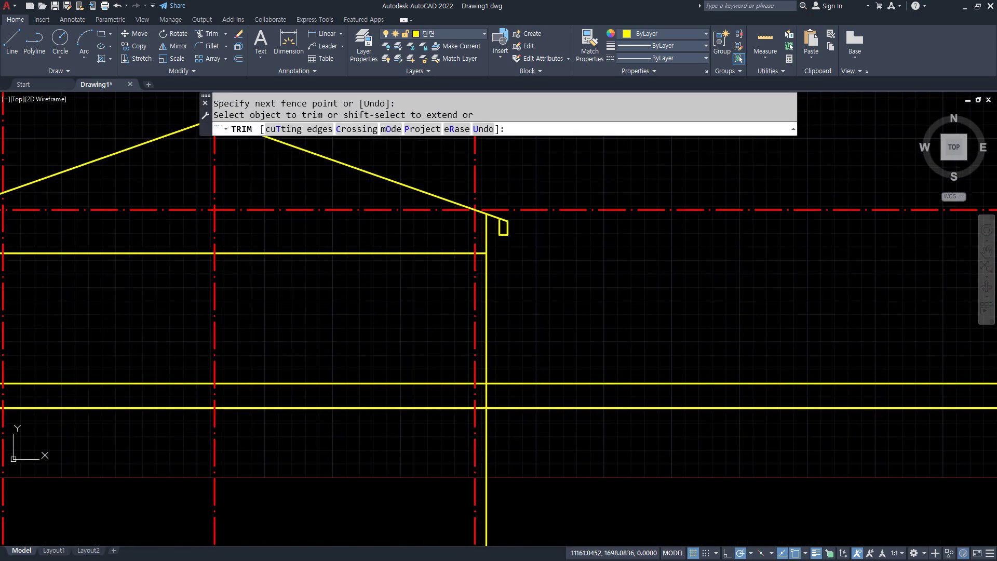
{"action": "left_click", "coordinate": [527, 379]}
{"action": "key", "text": "Return"}
{"action": "scroll", "coordinate": [531, 426], "scroll_direction": "down", "scroll_amount": 2}
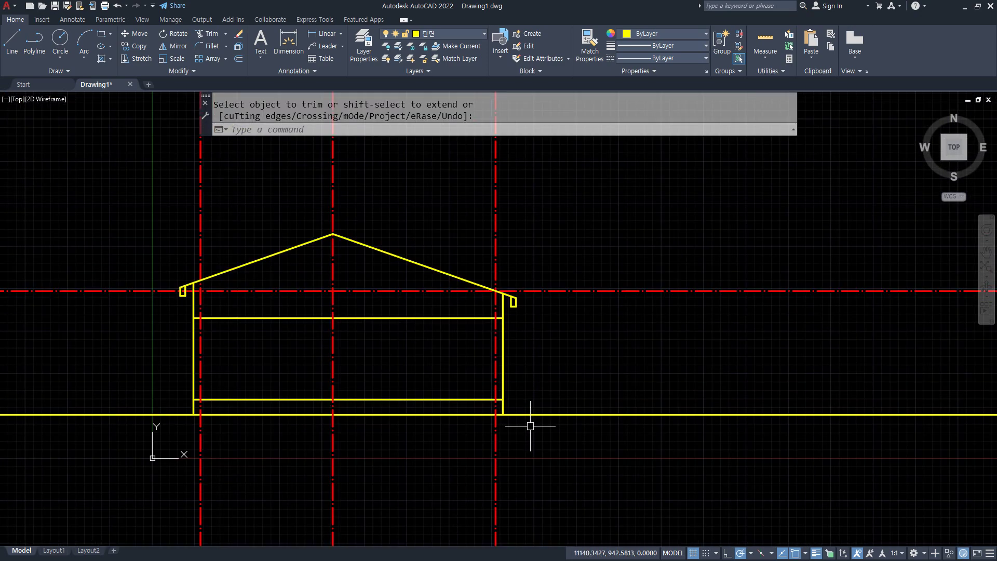
Step: Draw a rectangle around the whole section as a trimming boundary, with a margin on all sides
{"action": "middle_click_drag", "start_coordinate": [438, 373], "coordinate": [484, 366]}
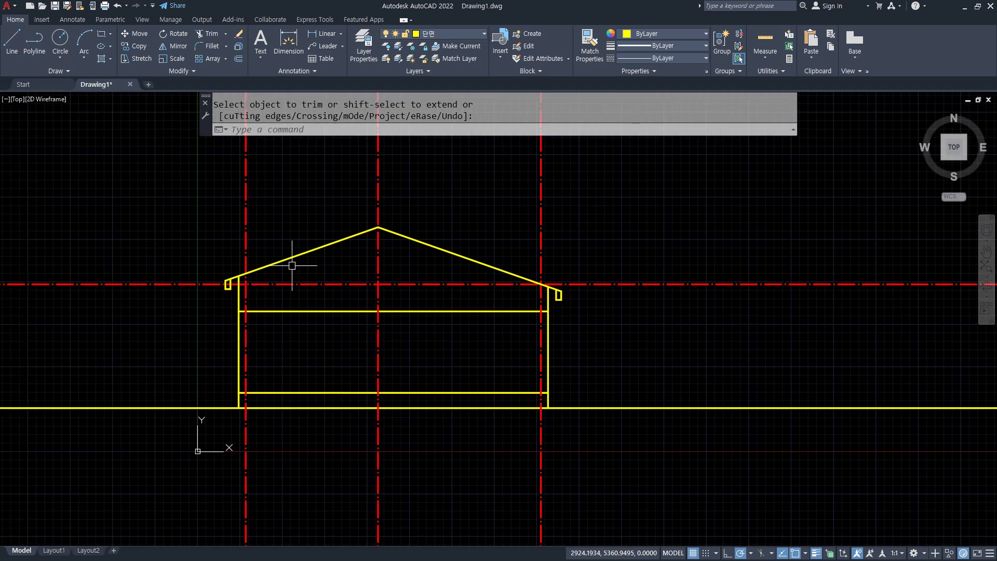
{"action": "key", "text": "Return"}
{"action": "type", "text": "rec"}
{"action": "key", "text": "Return"}
{"action": "left_click", "coordinate": [184, 187]}
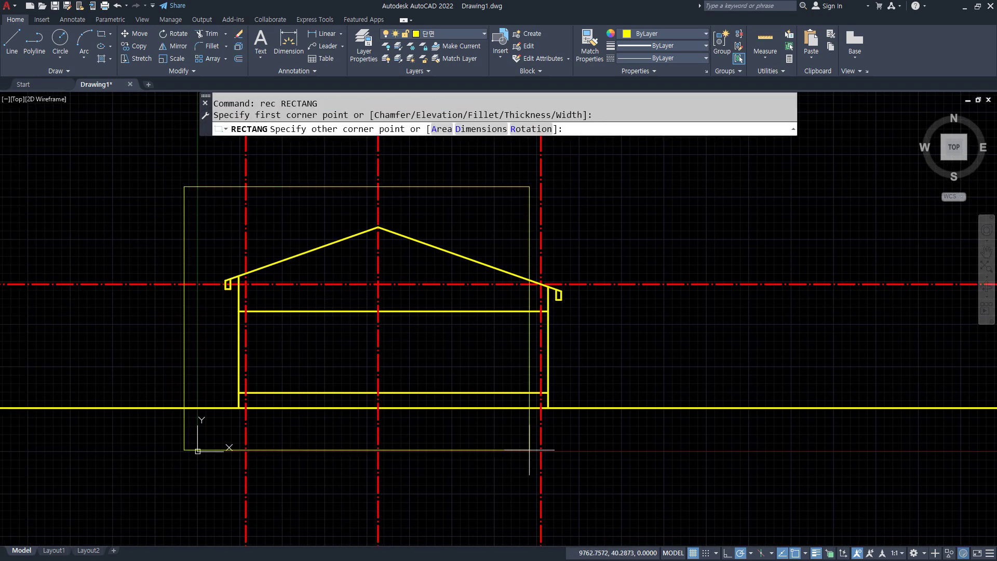
{"action": "left_click", "coordinate": [589, 453]}
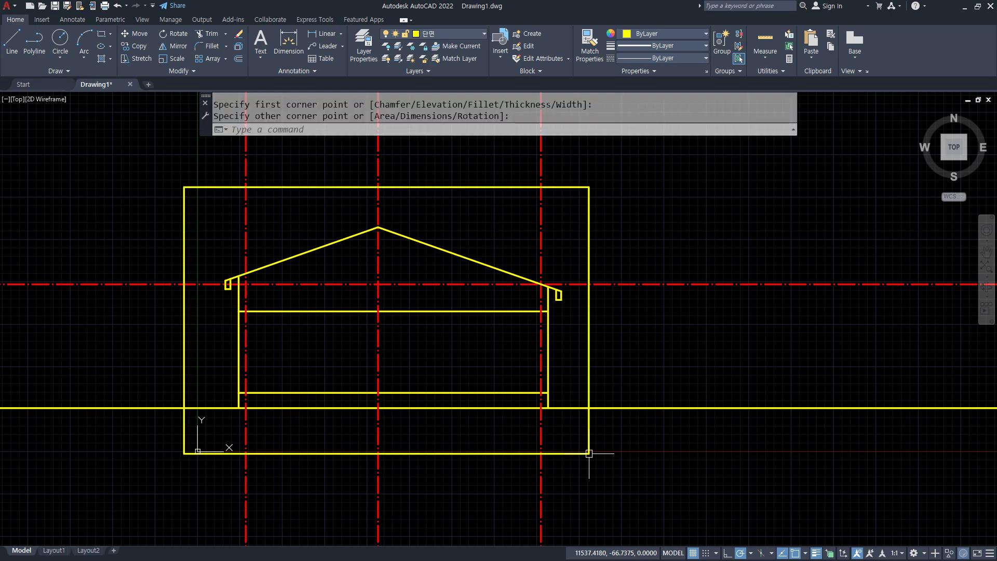
Step: Stretch the boundary rectangle's upper edge down slightly, closer to the roof ridge
{"action": "left_click", "coordinate": [455, 192]}
{"action": "left_click", "coordinate": [401, 179]}
{"action": "left_click", "coordinate": [386, 186]}
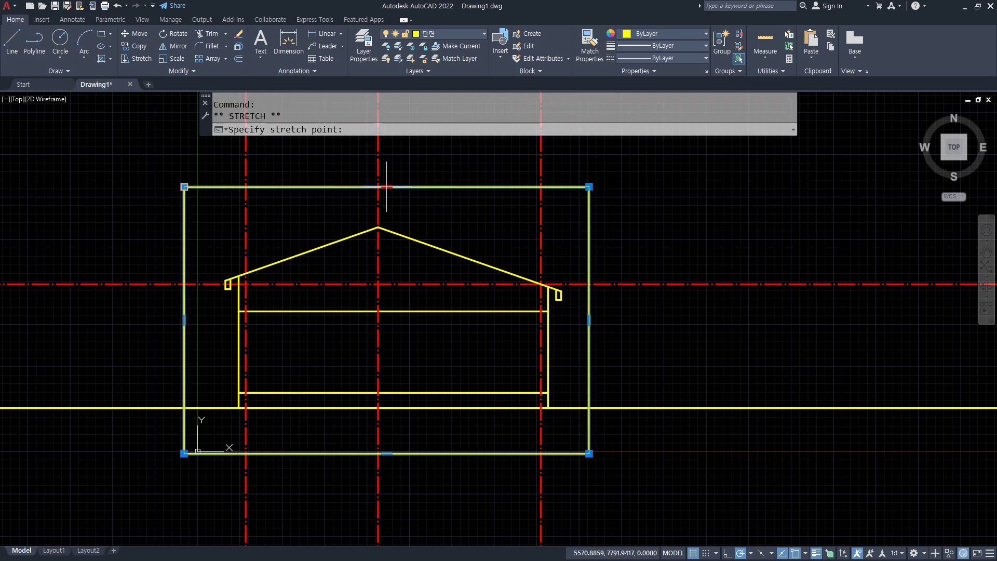
{"action": "left_click", "coordinate": [386, 200]}
{"action": "key", "text": "Escape"}
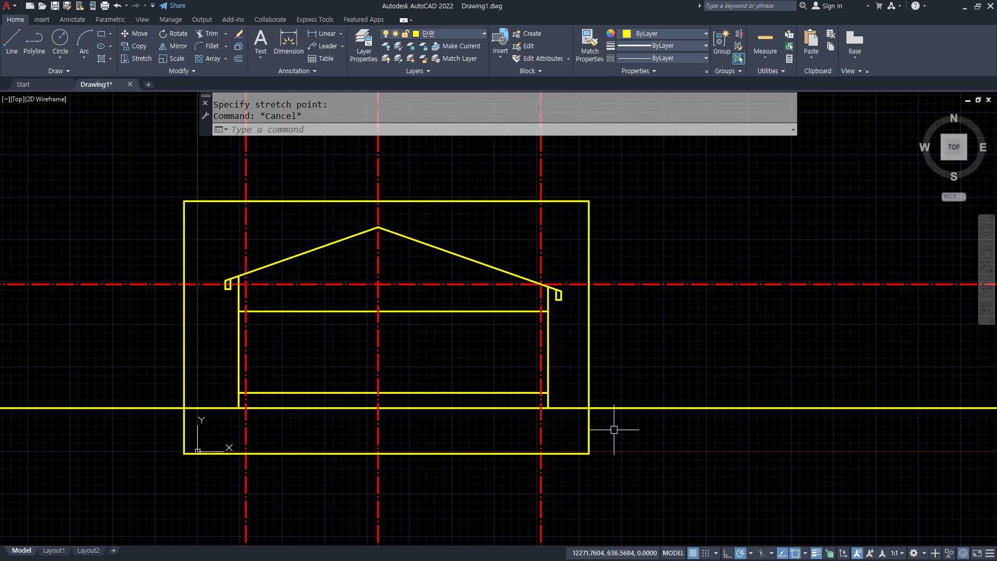
Step: Trim all centre lines and the ground line outside the boundary rectangle on its four sides
{"action": "type", "text": "tr"}
{"action": "key", "text": "space"}
{"action": "left_click_drag", "start_coordinate": [661, 463], "coordinate": [659, 270]}
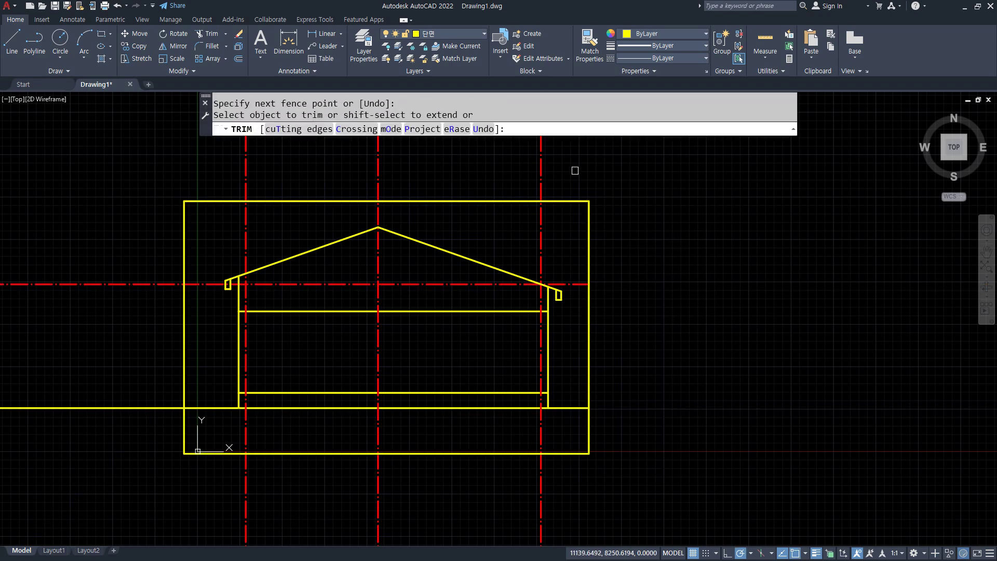
{"action": "left_click_drag", "start_coordinate": [572, 169], "coordinate": [204, 162]}
{"action": "mouse_move", "coordinate": [93, 169]}
{"action": "left_mouse_down"}
{"action": "mouse_move", "coordinate": [84, 319]}
{"action": "mouse_move", "coordinate": [96, 454]}
{"action": "left_mouse_up"}
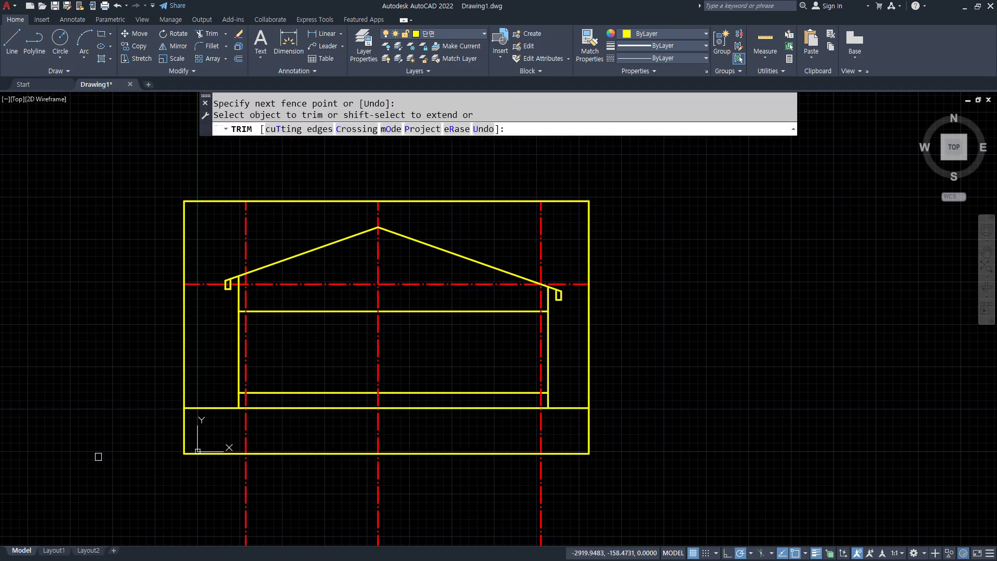
{"action": "left_click_drag", "start_coordinate": [177, 480], "coordinate": [601, 477]}
{"action": "key", "text": "Return"}
Step: Move the whole drawing from the boundary rectangle's lower-left corner to the origin 0,0
{"action": "key", "text": "Return"}
{"action": "type", "text": "m"}
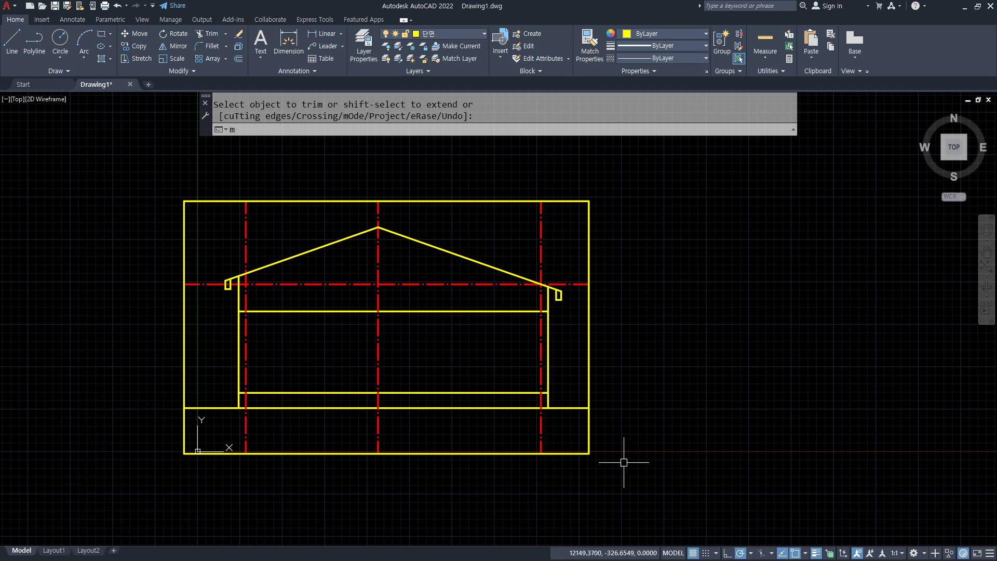
{"action": "key", "text": "space"}
{"action": "left_click", "coordinate": [625, 462]}
{"action": "left_click", "coordinate": [88, 122]}
{"action": "key", "text": "space"}
{"action": "left_click", "coordinate": [184, 453]}
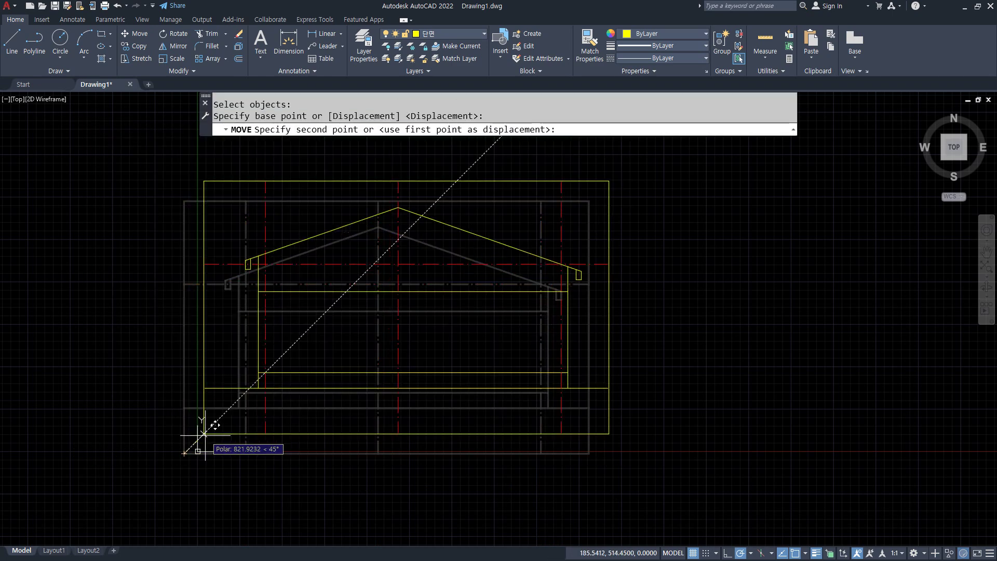
{"action": "key", "text": "Return"}
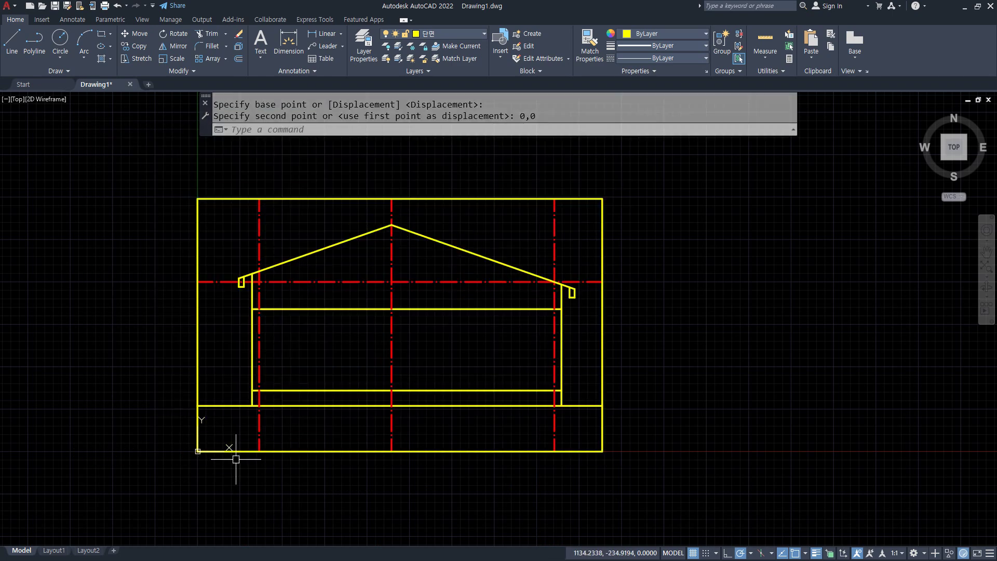
Step: Erase the boundary rectangle around the section, leaving only the section lines
{"action": "left_click", "coordinate": [312, 455]}
{"action": "left_click", "coordinate": [298, 448]}
{"action": "type", "text": "e"}
{"action": "key", "text": "space"}
{"action": "mouse_move", "coordinate": [100, 345]}
{"action": "middle_mouse_down"}
{"action": "mouse_move", "coordinate": [89, 371]}
{"action": "mouse_move", "coordinate": [86, 364]}
{"action": "middle_mouse_up"}
{"action": "scroll", "coordinate": [403, 372], "scroll_direction": "up", "scroll_amount": 2}
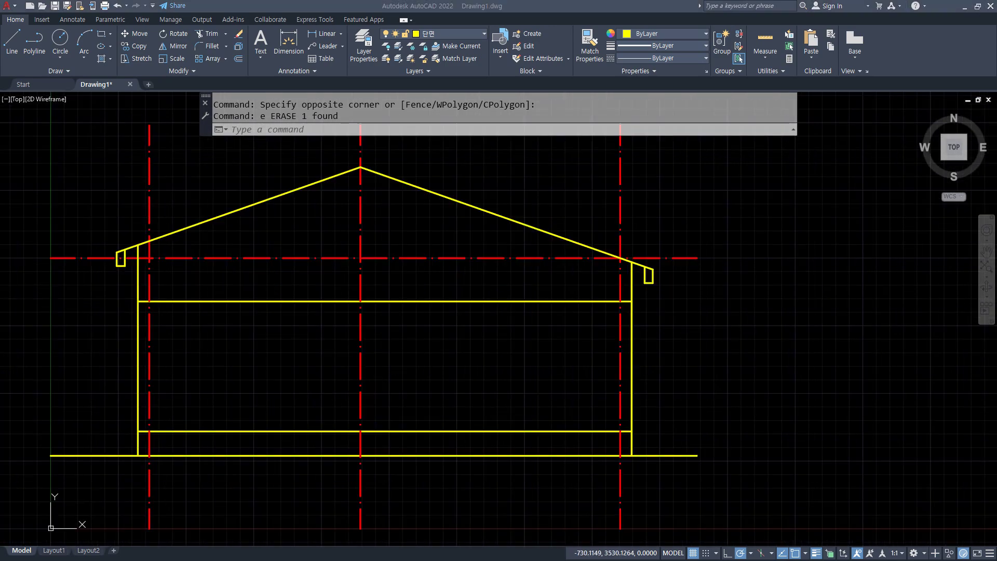
Step: Switch to the type A floor plan image in Chrome and examine its south and east sides as viewing directions
{"action": "key", "text": "alt+Tab"}
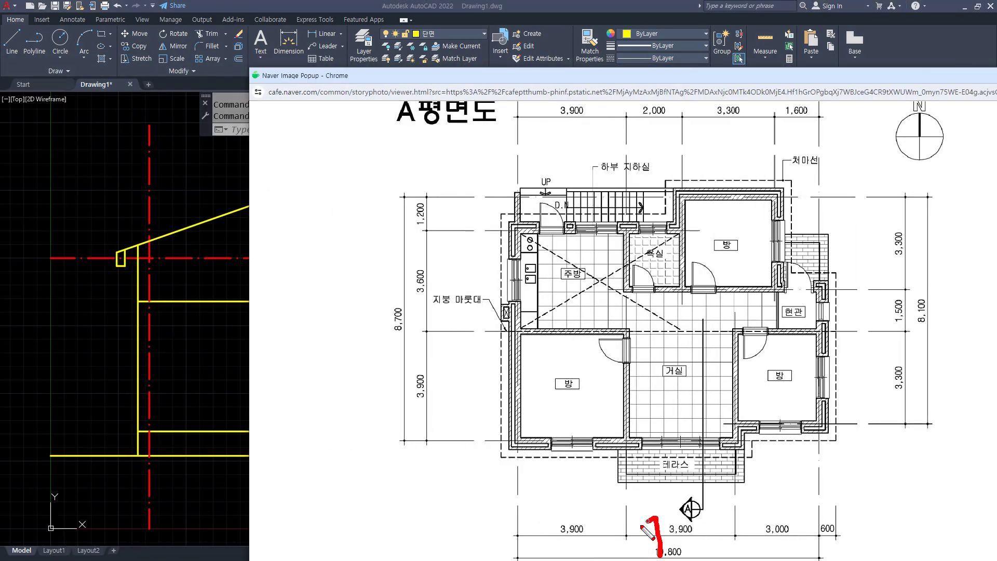
{"action": "left_click_drag", "start_coordinate": [964, 325], "coordinate": [960, 319]}
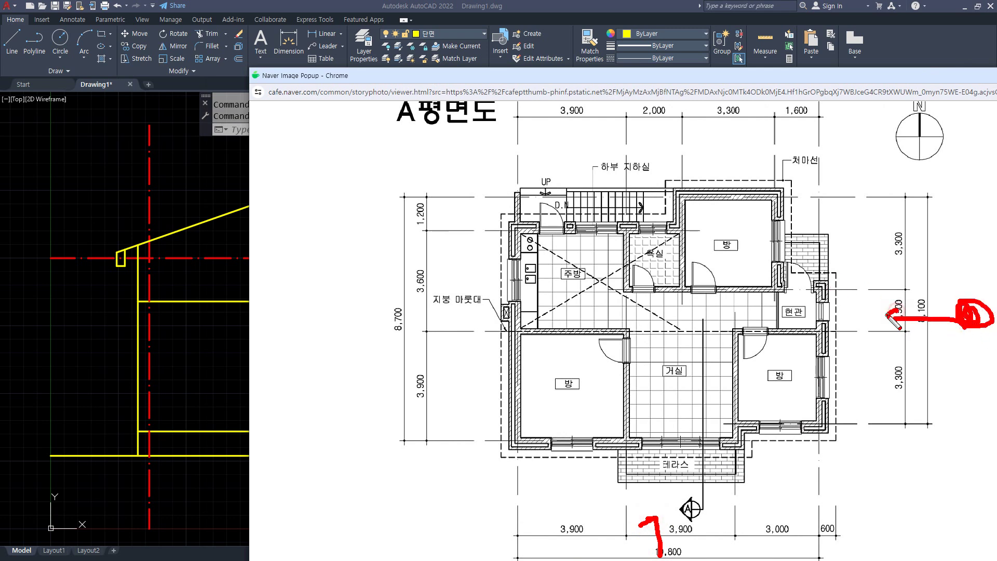
{"action": "key", "text": "Escape"}
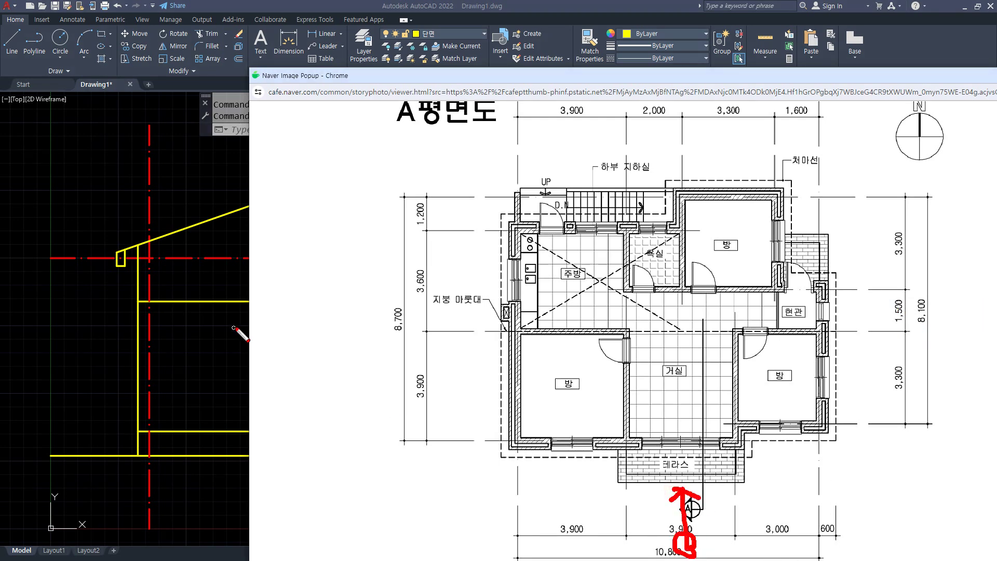
Step: Examine the floor plan's west, north and east viewing directions and the path of section line A, and return to the section drawing
{"action": "left_click_drag", "start_coordinate": [278, 323], "coordinate": [317, 321]}
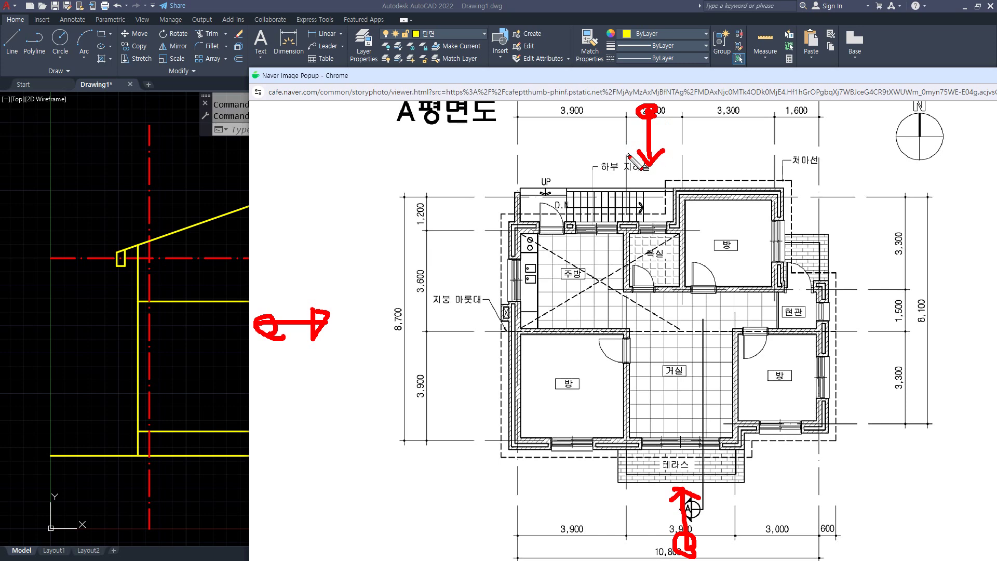
{"action": "key", "text": "Escape"}
{"action": "key", "text": "alt+Tab"}
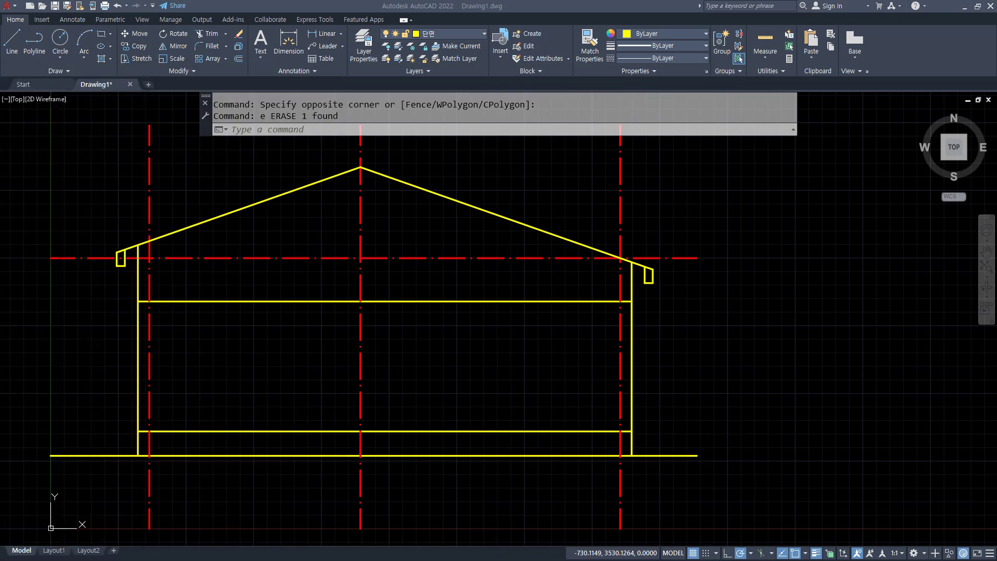
{"action": "left_click_drag", "start_coordinate": [0, 74], "coordinate": [648, 74]}
{"action": "key", "text": "ctrl+alt+d"}
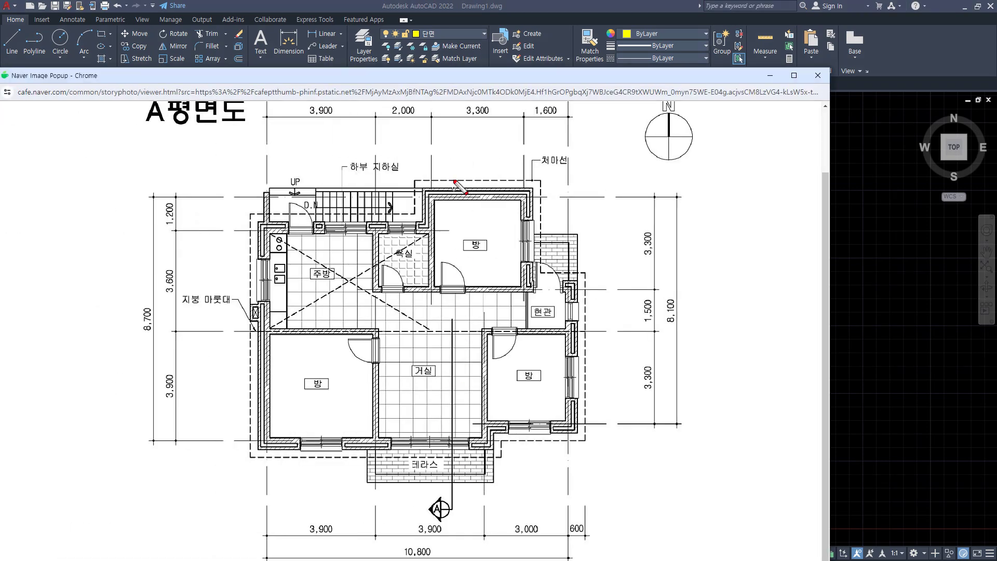
{"action": "left_click_drag", "start_coordinate": [453, 176], "coordinate": [451, 517]}
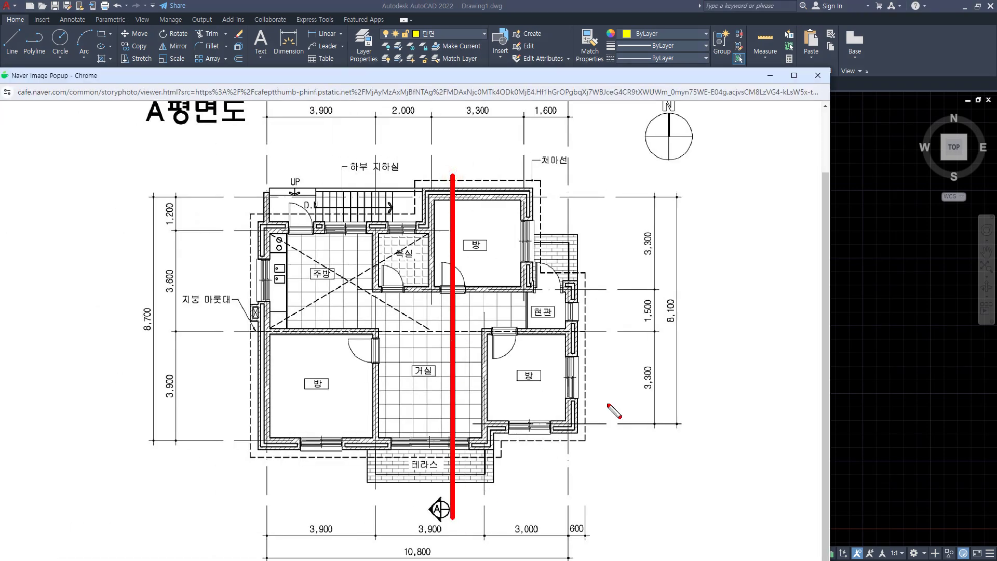
{"action": "left_click_drag", "start_coordinate": [663, 310], "coordinate": [661, 326]}
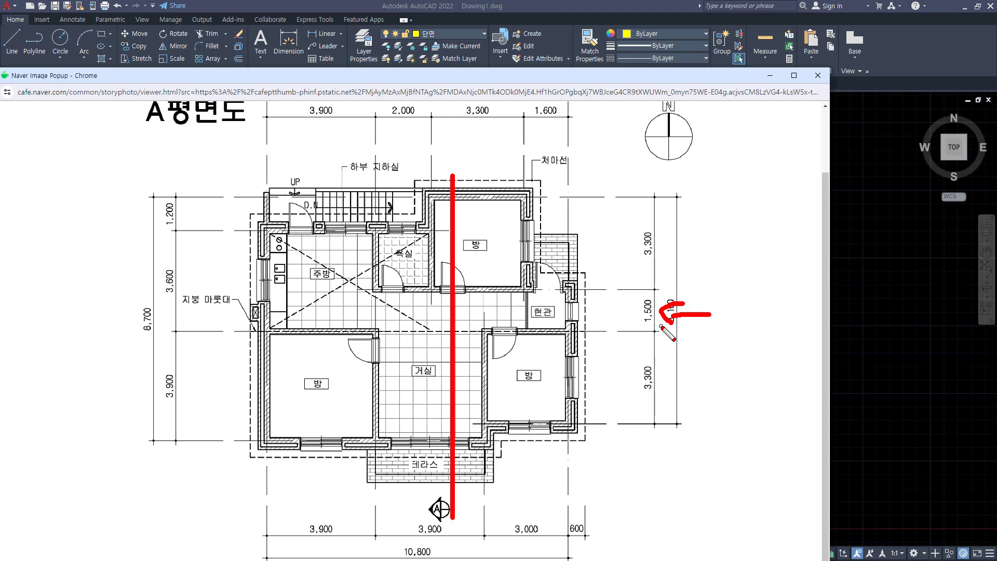
{"action": "key", "text": "Escape"}
{"action": "left_click_drag", "start_coordinate": [544, 76], "coordinate": [0, 76]}
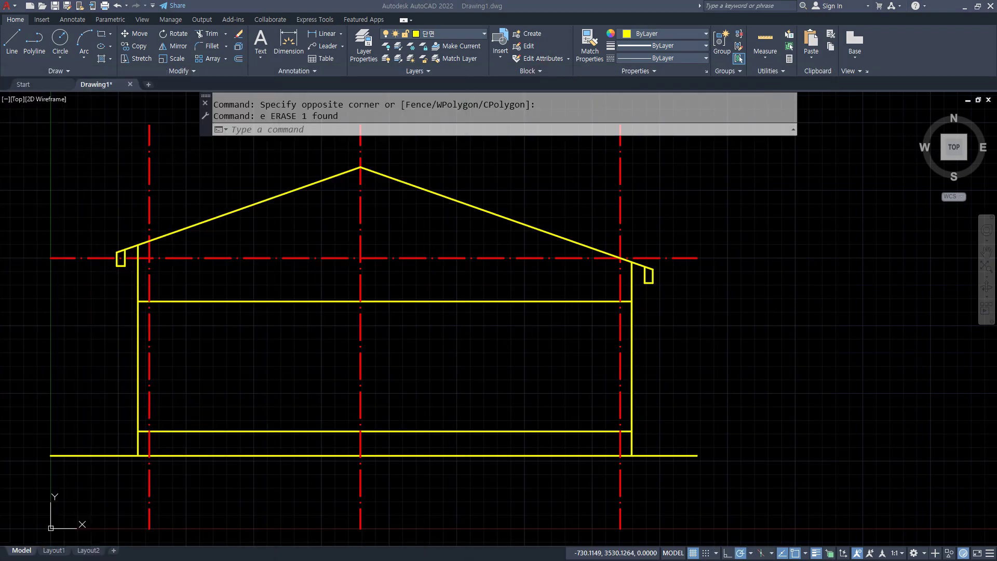
Step: Draw a horizontal construction line through the top of the section's right centre line and a vertical one crossing it right of the section
{"action": "scroll", "coordinate": [779, 240], "scroll_direction": "down", "scroll_amount": 3}
{"action": "middle_click_drag", "start_coordinate": [787, 240], "coordinate": [563, 266]}
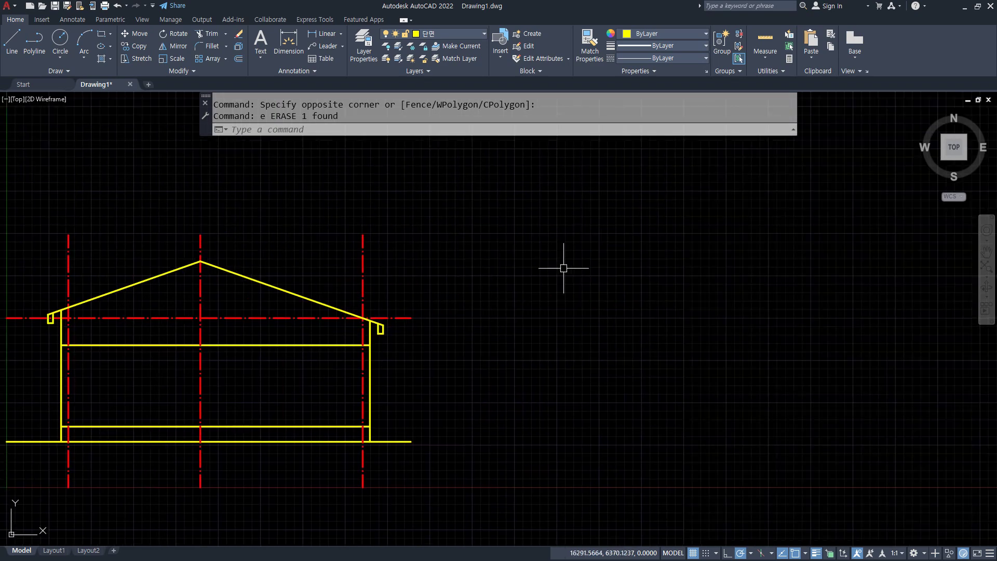
{"action": "type", "text": "xl"}
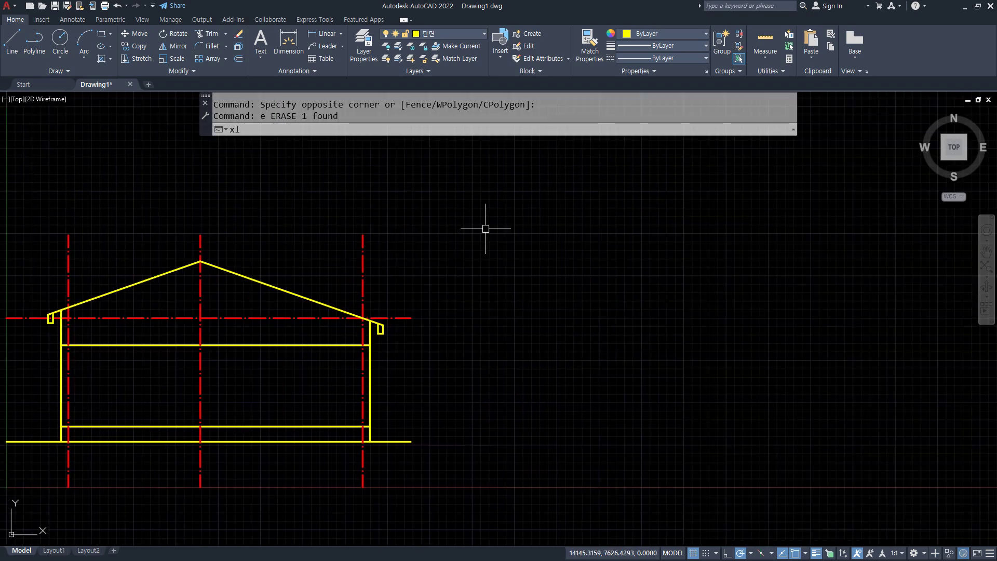
{"action": "key", "text": "Return"}
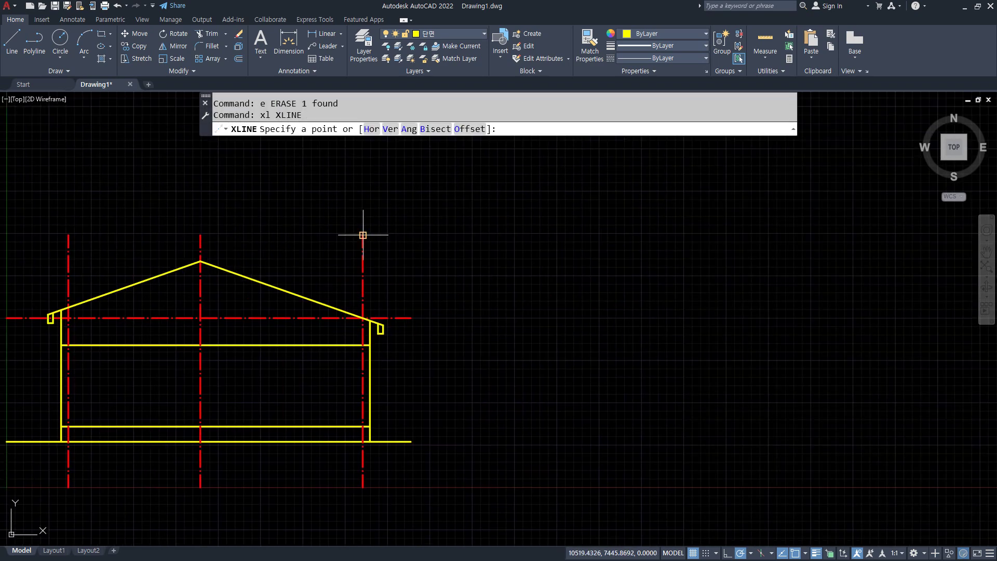
{"action": "left_click", "coordinate": [556, 235]}
{"action": "left_click", "coordinate": [615, 235]}
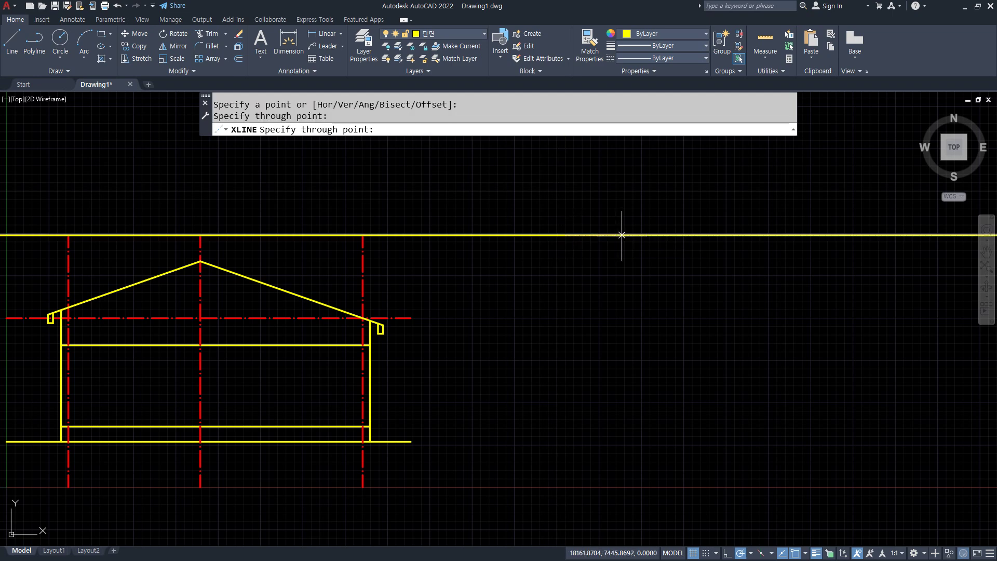
{"action": "left_click", "coordinate": [565, 272]}
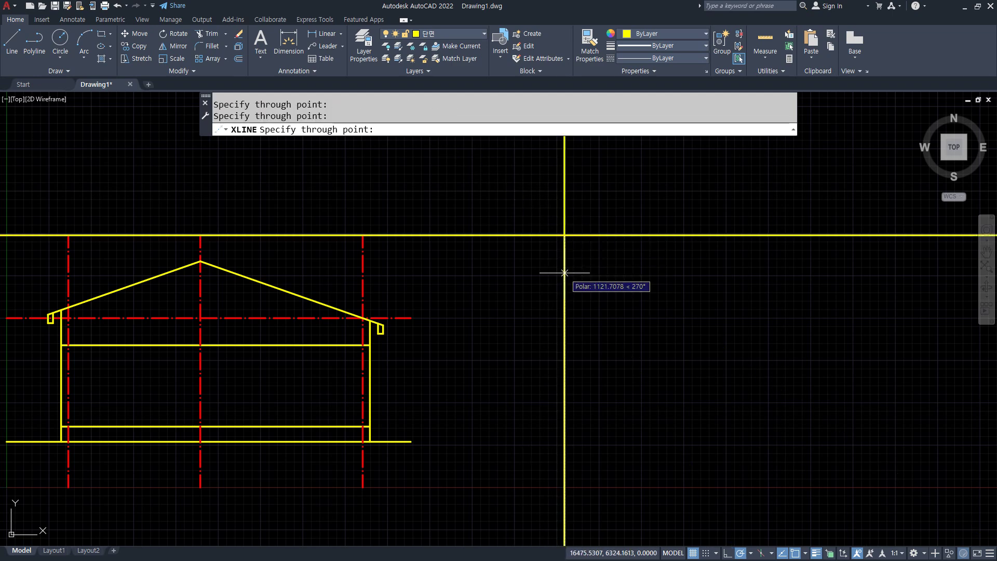
Step: Match both new construction lines to the properties of the section's right centre line
{"action": "key", "text": "Return"}
{"action": "type", "text": "ma"}
{"action": "key", "text": "Return"}
{"action": "left_click", "coordinate": [361, 263]}
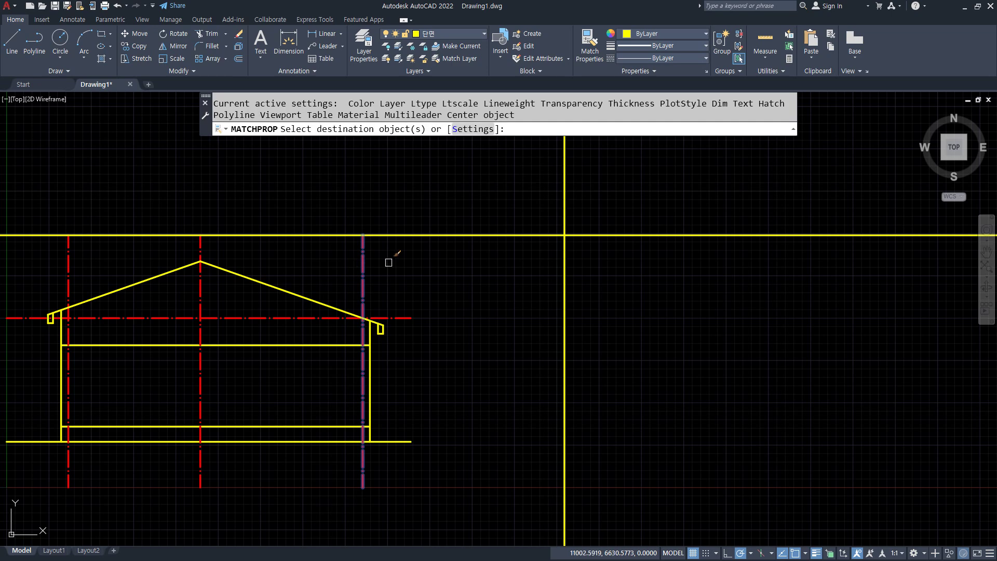
{"action": "left_click", "coordinate": [606, 257]}
{"action": "left_click", "coordinate": [541, 209]}
{"action": "key", "text": "Return"}
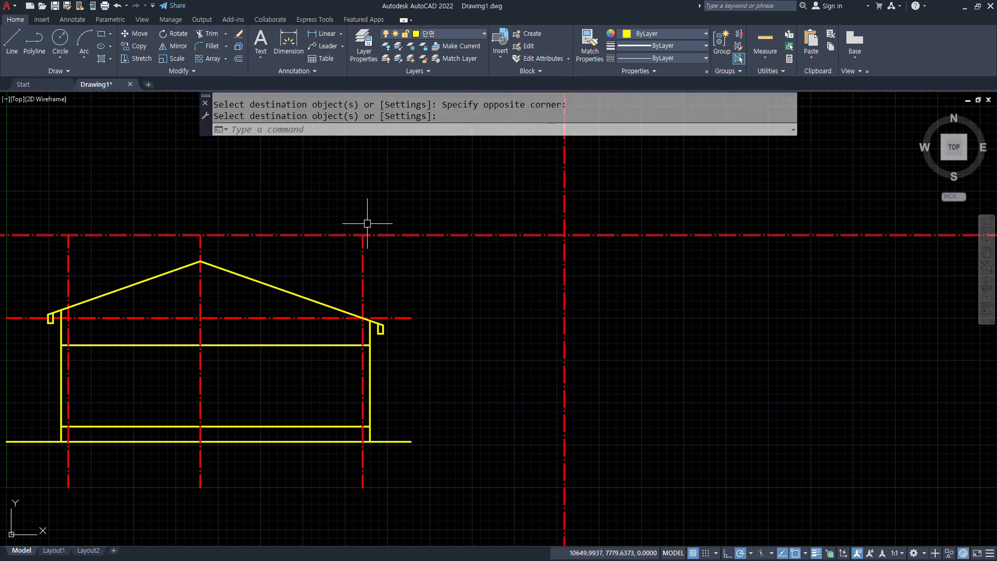
Step: Remove the part of the horizontal construction line lying left of the section's right centre line
{"action": "type", "text": "tr"}
{"action": "key", "text": "Return"}
{"action": "left_click", "coordinate": [316, 232]}
{"action": "key", "text": "Return"}
{"action": "left_click", "coordinate": [179, 236]}
{"action": "type", "text": "e"}
{"action": "key", "text": "Return"}
{"action": "middle_click_drag", "start_coordinate": [685, 275], "coordinate": [499, 351]}
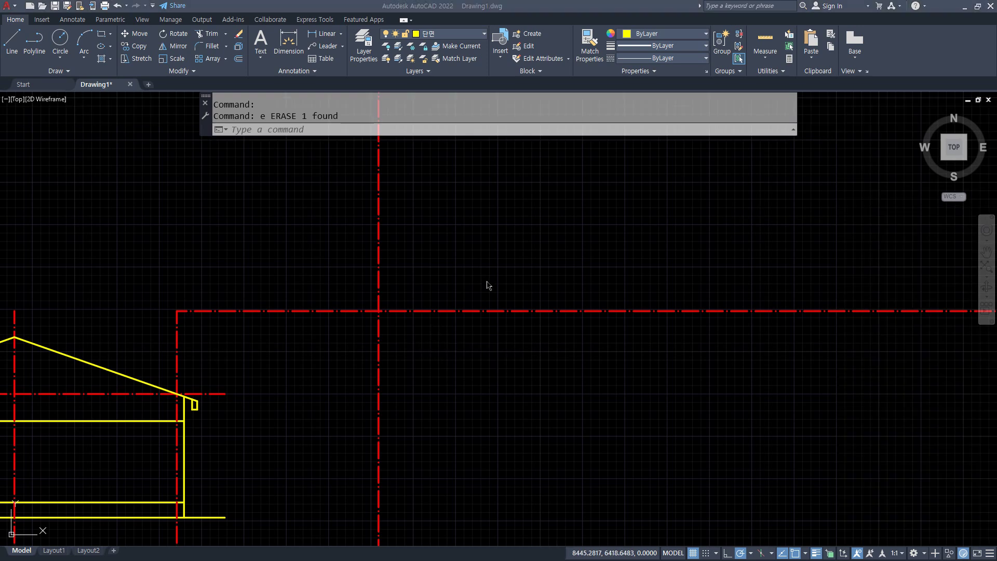
Step: Offset the vertical construction line 3900 to the right, and offset that copy another 3900 to the right
{"action": "left_click", "coordinate": [443, 258]}
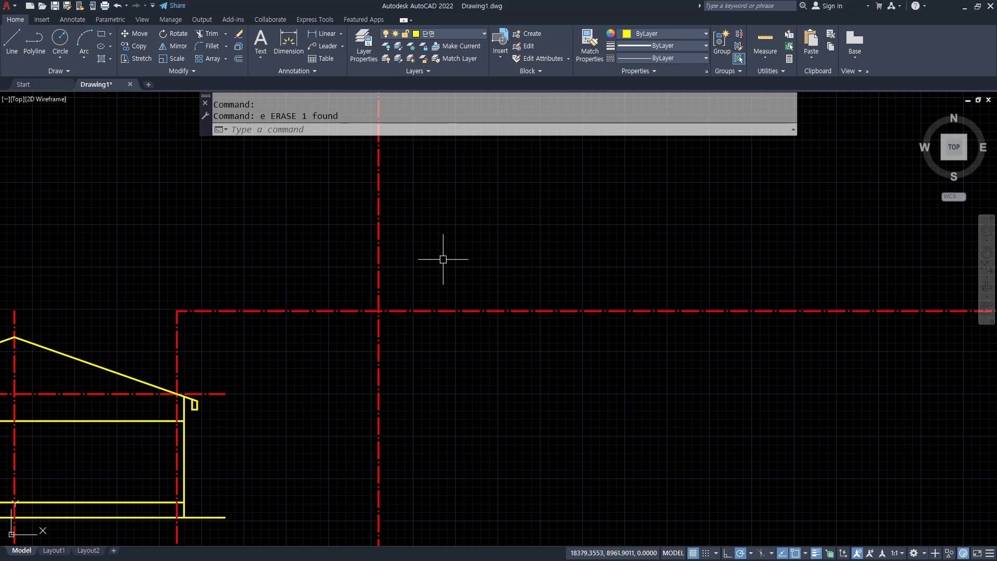
{"action": "type", "text": "o"}
{"action": "key", "text": "Return"}
{"action": "type", "text": "390"}
{"action": "key", "text": "Return"}
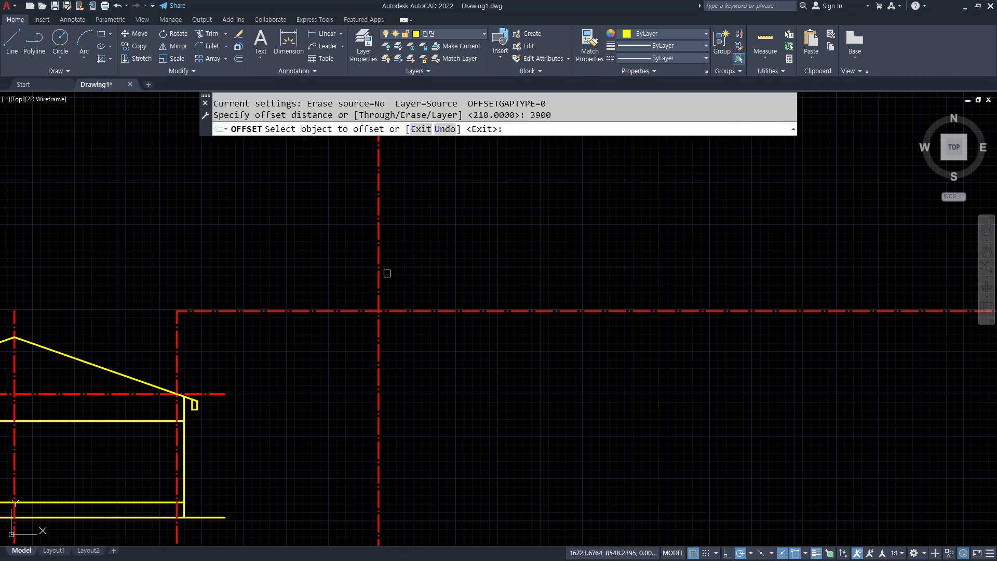
{"action": "left_click", "coordinate": [380, 272]}
{"action": "left_click", "coordinate": [560, 272]}
{"action": "key", "text": "Return"}
{"action": "key", "text": "Return"}
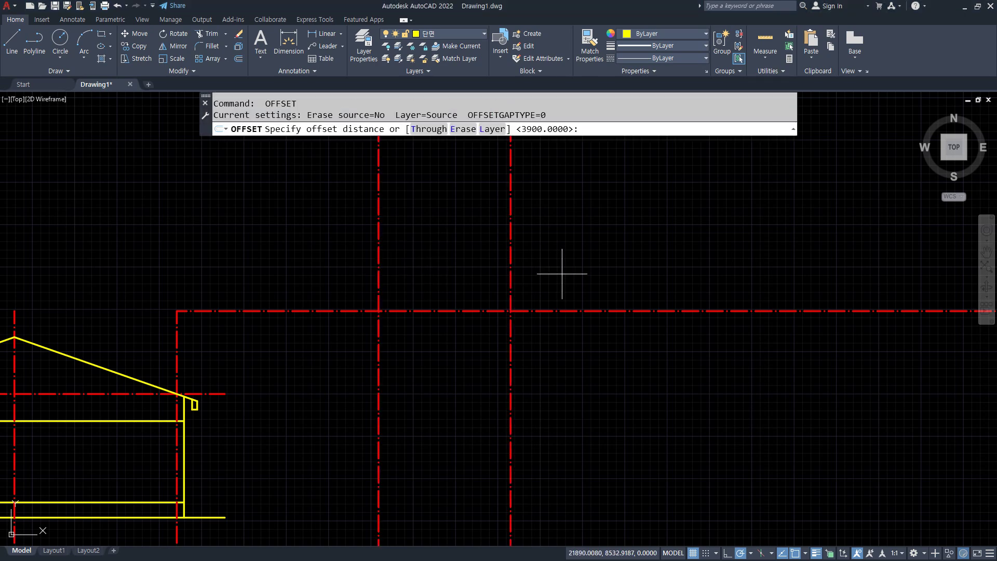
{"action": "key", "text": "Return"}
{"action": "left_click", "coordinate": [511, 274]}
{"action": "left_click", "coordinate": [617, 272]}
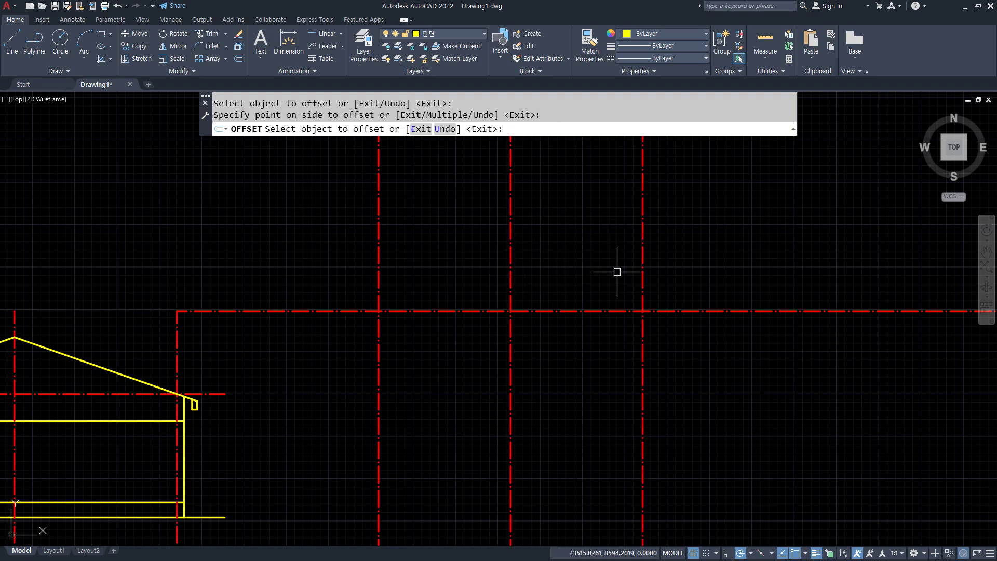
Step: Offset the rightmost vertical centre line 3000 to the right
{"action": "key", "text": "Return"}
{"action": "key", "text": "Return"}
{"action": "type", "text": "3000"}
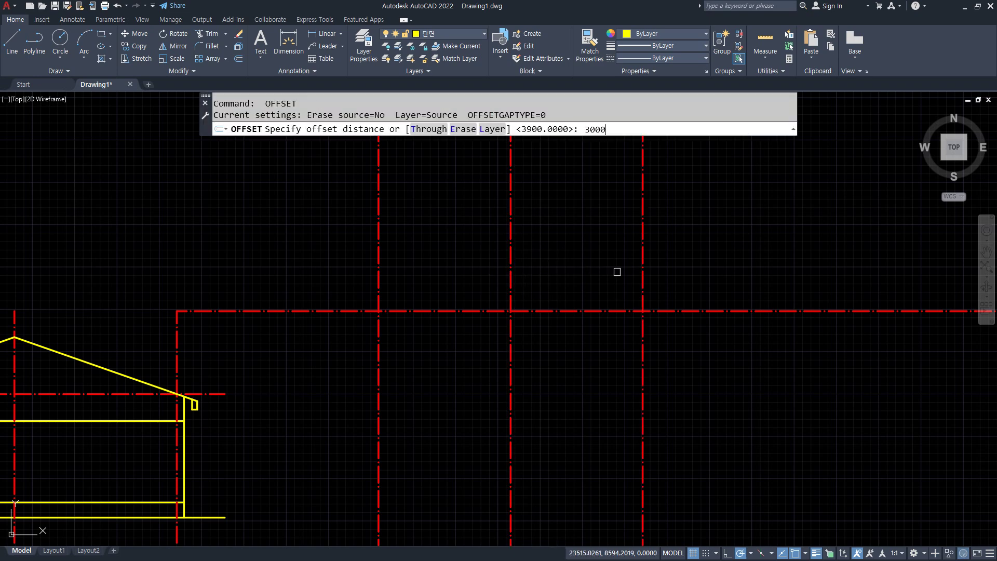
{"action": "key", "text": "Return"}
{"action": "left_click", "coordinate": [642, 262]}
{"action": "left_click", "coordinate": [696, 285]}
Step: Trim the four vertical centre lines below the horizontal one and trim the horizontal line beyond the outer verticals
{"action": "type", "text": "t"}
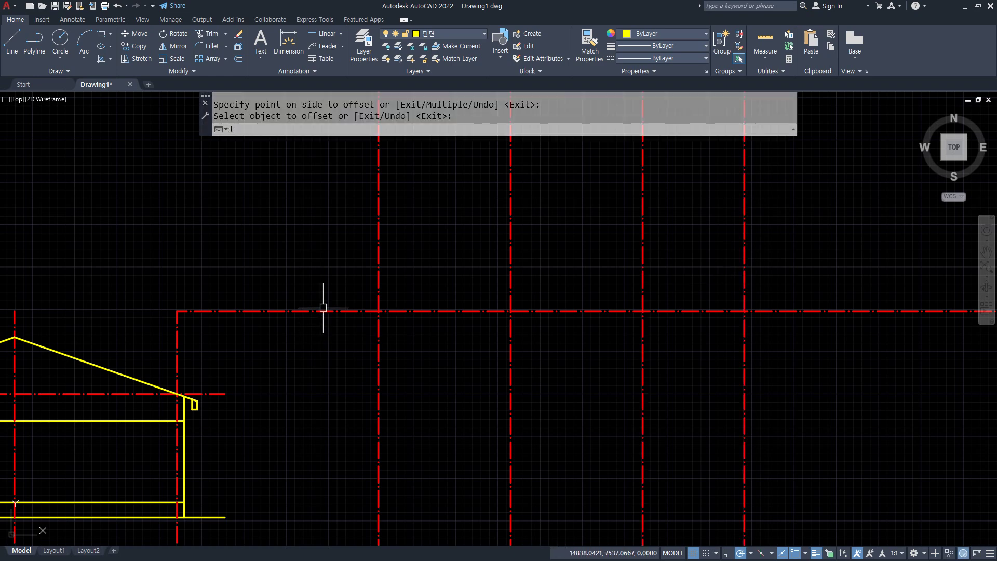
{"action": "type", "text": "r"}
{"action": "key", "text": "Return"}
{"action": "mouse_move", "coordinate": [296, 281]}
{"action": "left_mouse_down"}
{"action": "mouse_move", "coordinate": [324, 360]}
{"action": "mouse_move", "coordinate": [800, 359]}
{"action": "mouse_move", "coordinate": [815, 267]}
{"action": "left_mouse_up"}
{"action": "key", "text": "Return"}
{"action": "middle_click_drag", "start_coordinate": [476, 368], "coordinate": [373, 413]}
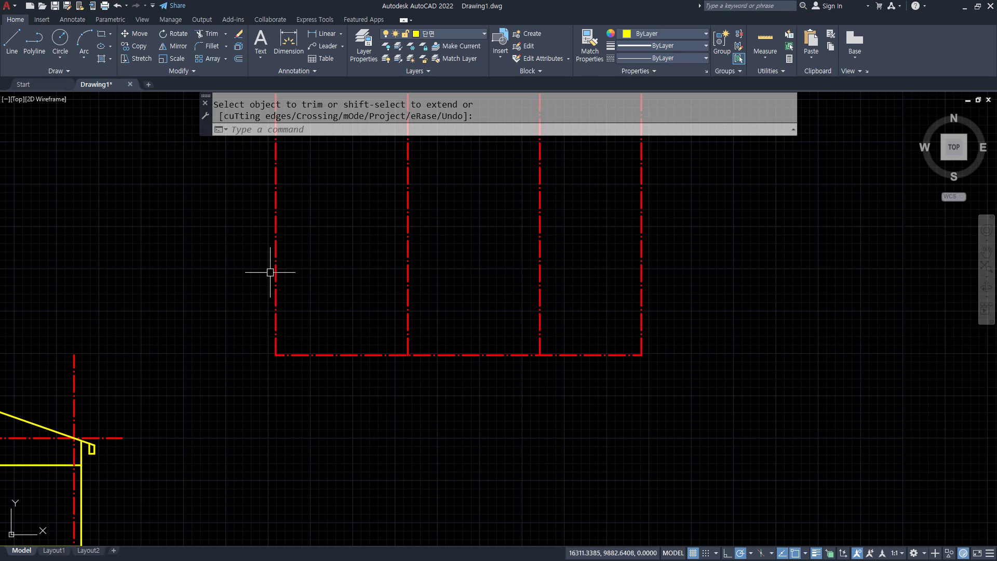
{"action": "key", "text": "ctrl+2"}
{"action": "left_click_drag", "start_coordinate": [181, 224], "coordinate": [838, 225], "text": "shift"}
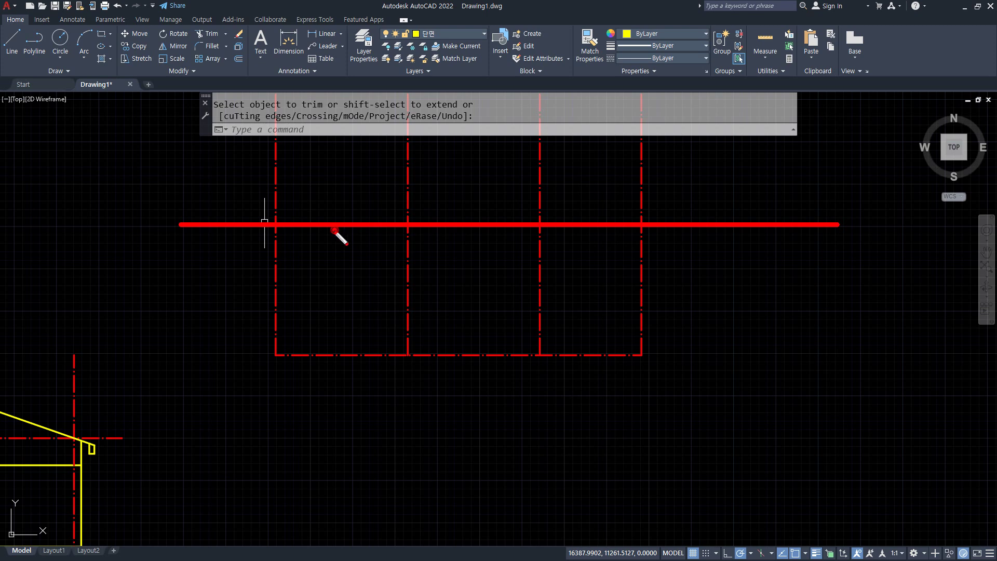
{"action": "left_click_drag", "start_coordinate": [334, 230], "coordinate": [336, 327], "text": "shift"}
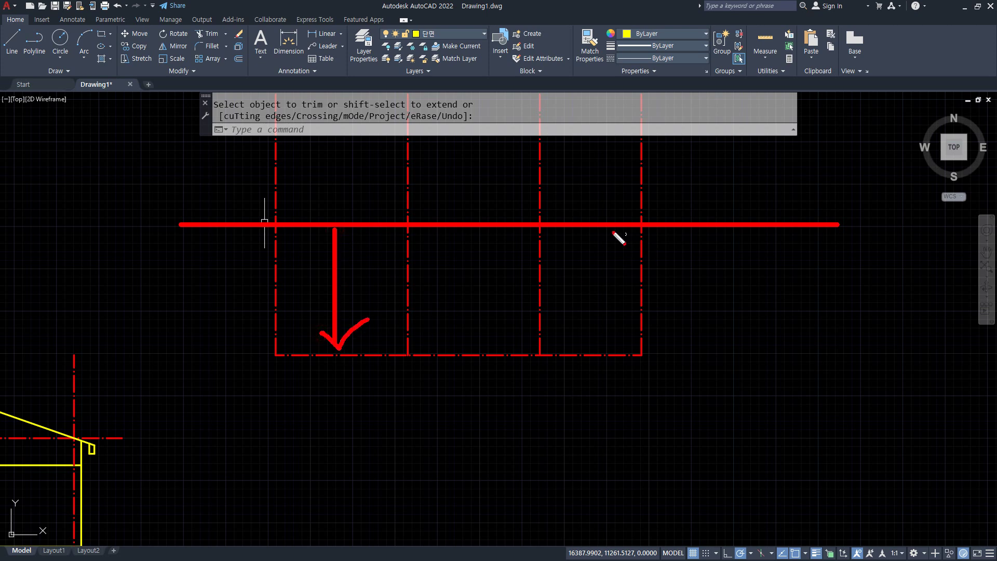
{"action": "mouse_move", "coordinate": [607, 229]}
{"action": "left_mouse_down", "text": "shift"}
{"action": "mouse_move", "coordinate": [608, 319]}
{"action": "mouse_move", "coordinate": [621, 291]}
{"action": "left_mouse_up", "text": "shift"}
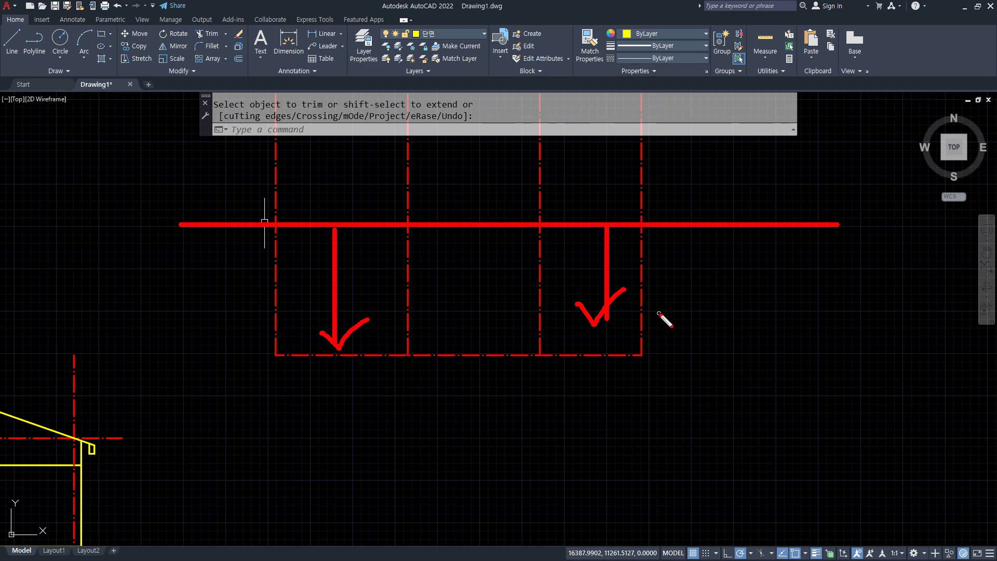
{"action": "key", "text": "Escape"}
Step: Offset the horizontal centre line at the grid's base 3900 upward
{"action": "type", "text": "o"}
{"action": "key", "text": "Return"}
{"action": "type", "text": "390"}
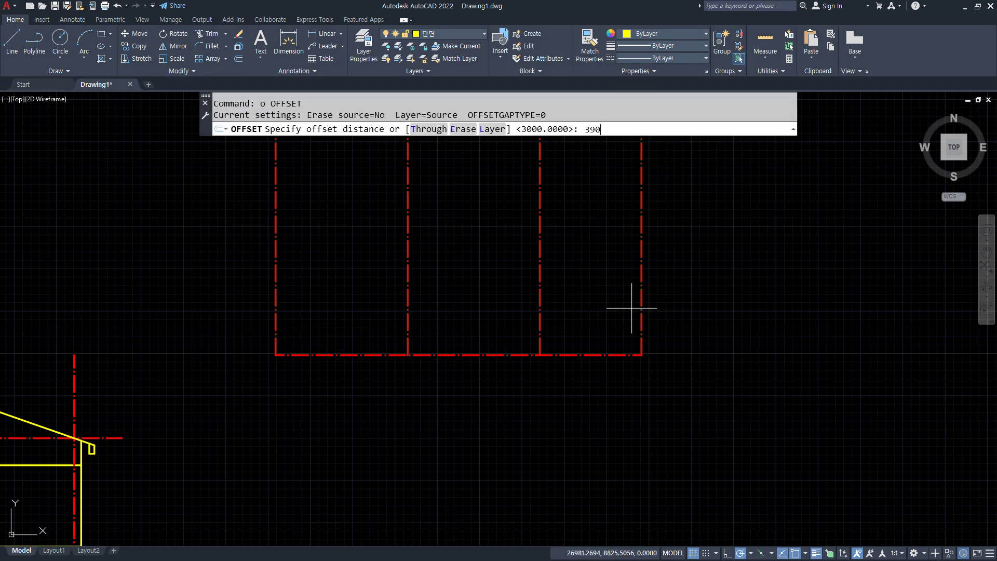
{"action": "key", "text": "Return"}
{"action": "left_click", "coordinate": [363, 354]}
{"action": "left_click", "coordinate": [364, 325]}
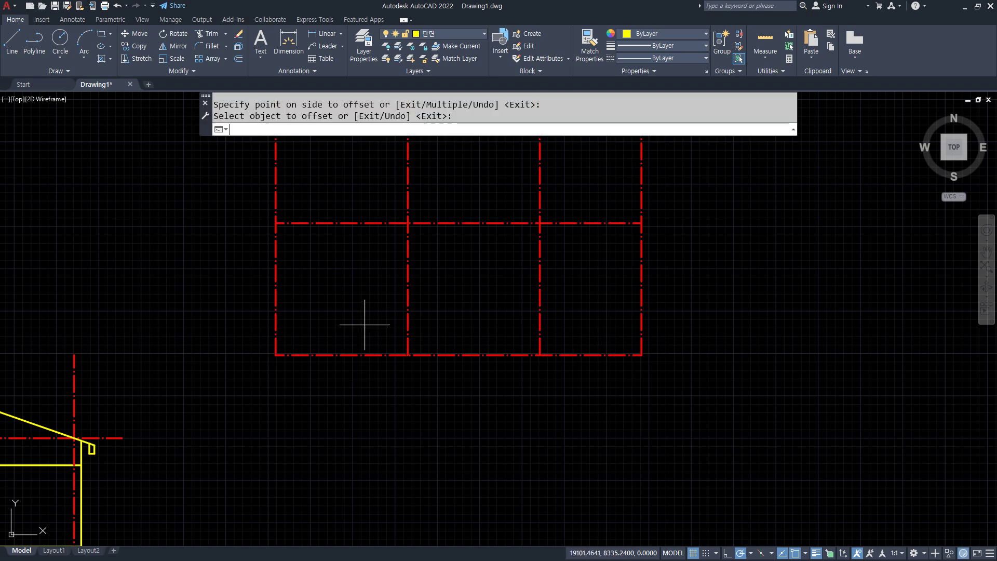
Step: Offset the upper horizontal centre line 3300 downward
{"action": "key", "text": "Return"}
{"action": "key", "text": "Return"}
{"action": "type", "text": "3300"}
{"action": "key", "text": "Return"}
{"action": "left_click", "coordinate": [587, 223]}
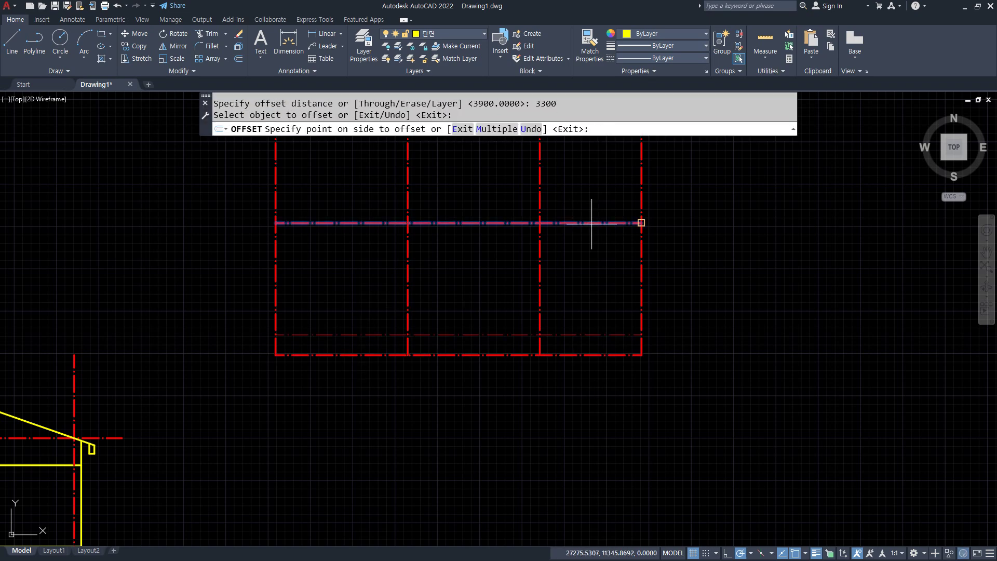
{"action": "left_click", "coordinate": [585, 267]}
Step: Trim the 3300 offset line out of the two left bays, and the base line and vertical stub out of the right bay
{"action": "type", "text": "t or"}
{"action": "key", "text": "Return"}
{"action": "left_click", "coordinate": [365, 335]}
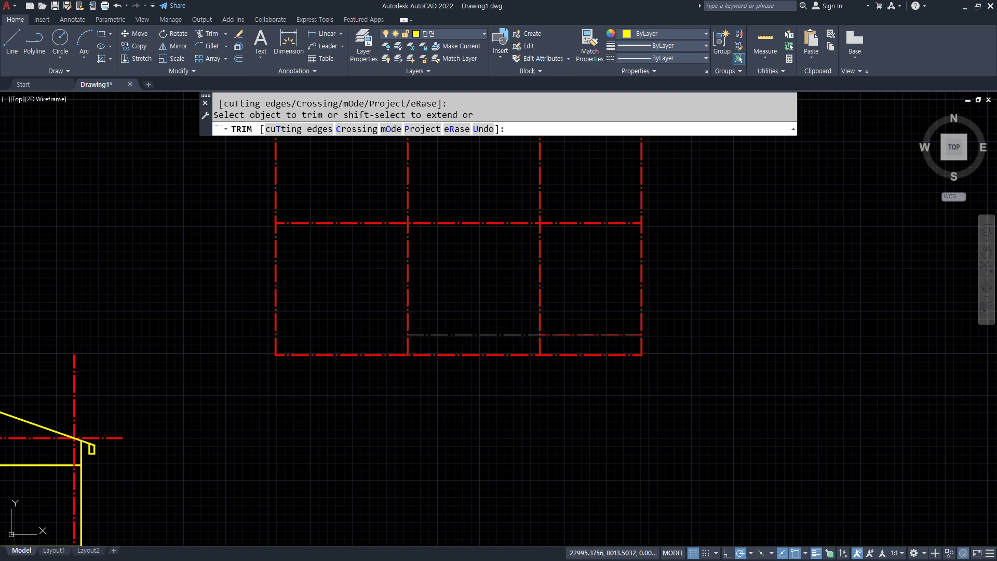
{"action": "left_click", "coordinate": [490, 335]}
{"action": "left_click", "coordinate": [581, 373]}
{"action": "left_click", "coordinate": [670, 345]}
{"action": "key", "text": "Return"}
{"action": "key", "text": "Return"}
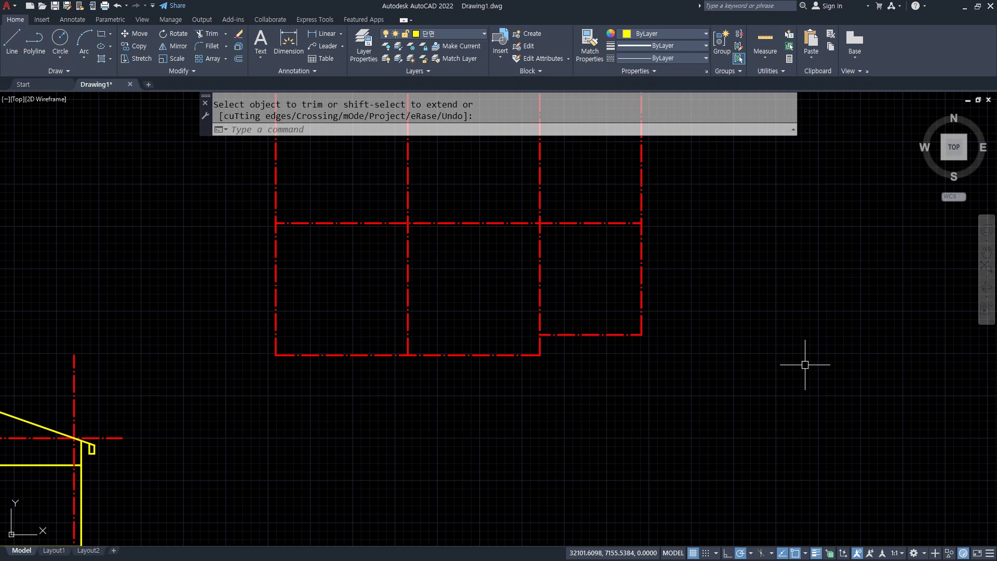
Step: Move the whole plan centre-line grid straight up to leave more room beneath it
{"action": "scroll", "coordinate": [483, 318], "scroll_direction": "down", "scroll_amount": 2}
{"action": "scroll", "coordinate": [493, 322], "scroll_direction": "up", "scroll_amount": 2}
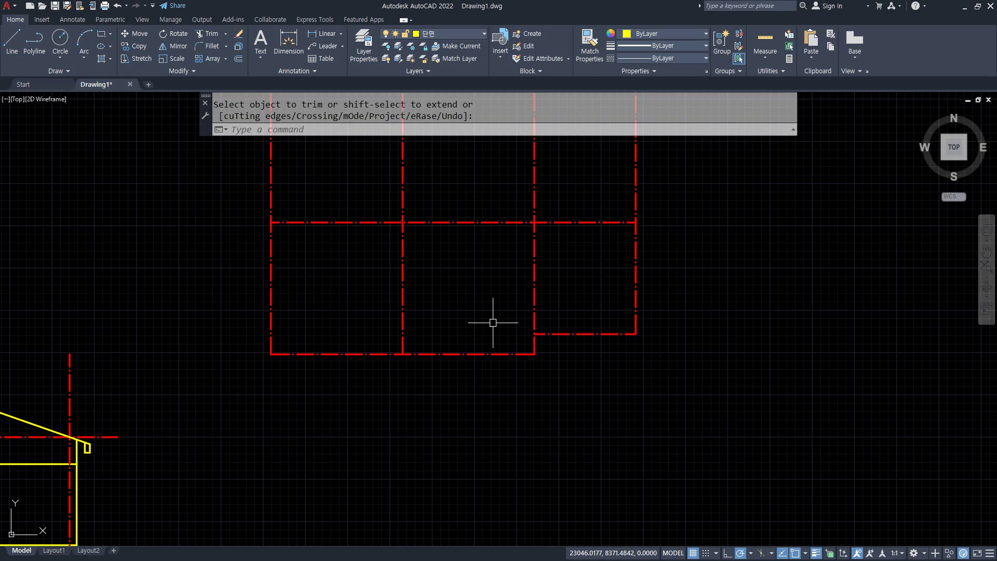
{"action": "type", "text": "m"}
{"action": "key", "text": "Return"}
{"action": "left_click", "coordinate": [715, 378]}
{"action": "left_click", "coordinate": [223, 163]}
{"action": "key", "text": "Return"}
{"action": "left_click", "coordinate": [224, 299]}
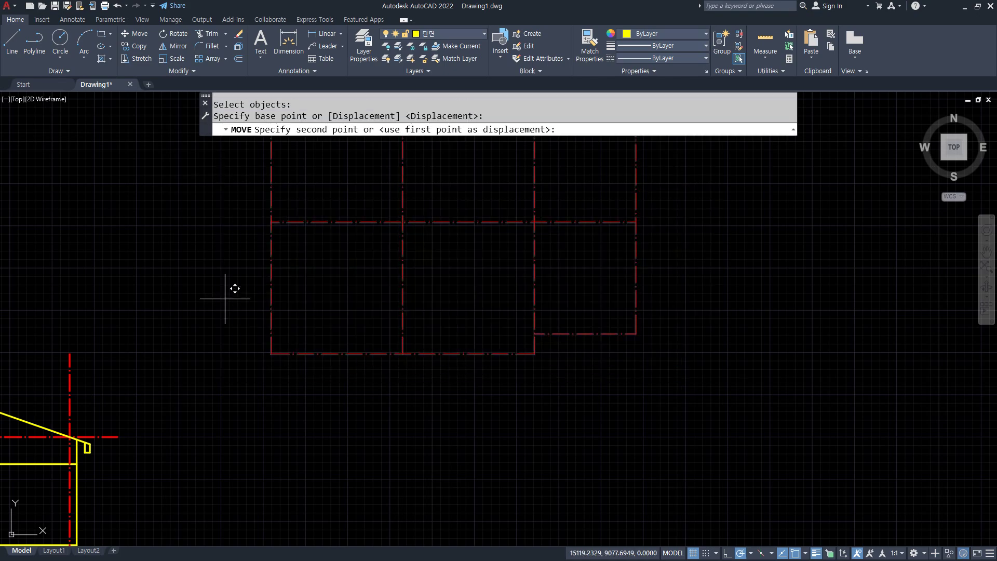
{"action": "left_click", "coordinate": [224, 264]}
Step: Draw a horizontal line from the right end of the section's ground line to beyond the right edge of the plan grid
{"action": "scroll", "coordinate": [263, 345], "scroll_direction": "down", "scroll_amount": 2}
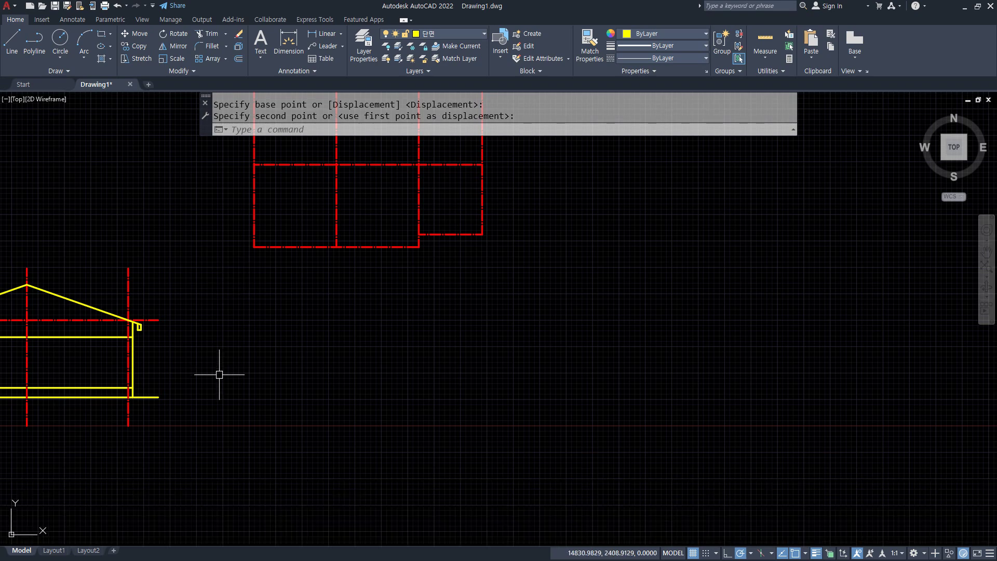
{"action": "type", "text": "l"}
{"action": "key", "text": "Return"}
{"action": "left_click", "coordinate": [159, 397]}
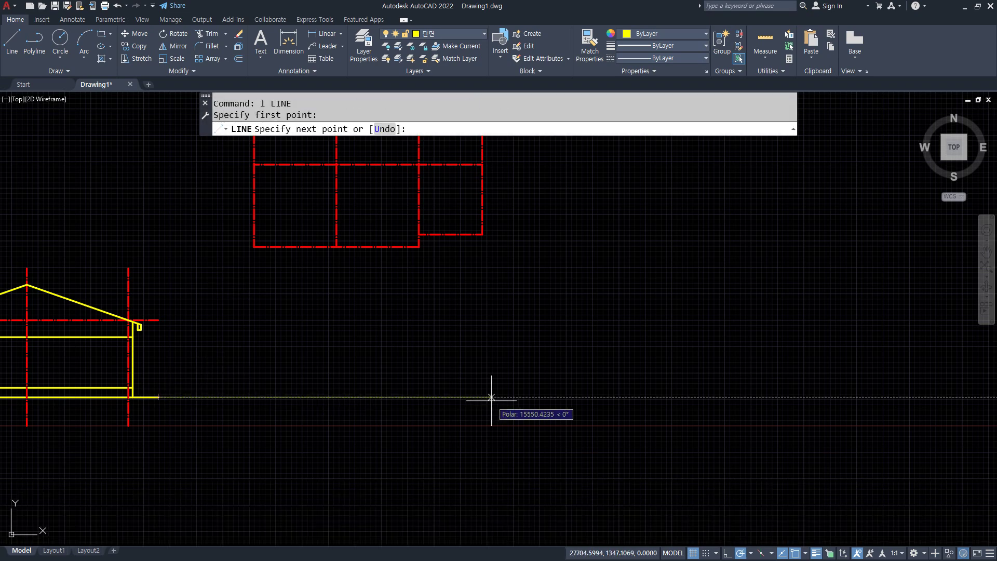
{"action": "left_click", "coordinate": [630, 397]}
{"action": "key", "text": "Return"}
{"action": "key", "text": "Return"}
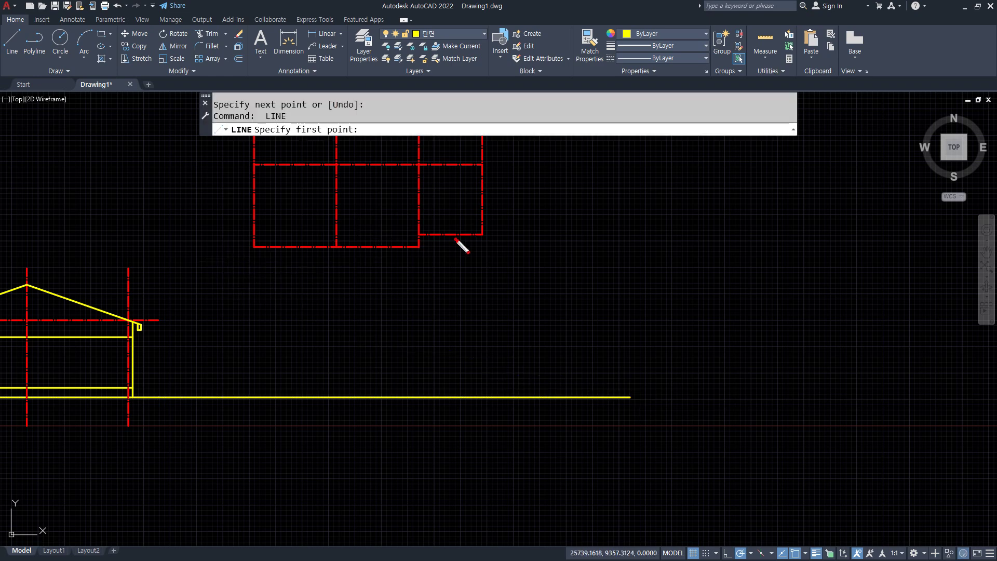
{"action": "mouse_move", "coordinate": [455, 239]}
{"action": "left_mouse_down"}
{"action": "mouse_move", "coordinate": [445, 209]}
{"action": "mouse_move", "coordinate": [393, 243]}
{"action": "left_mouse_up"}
{"action": "key", "text": "Escape"}
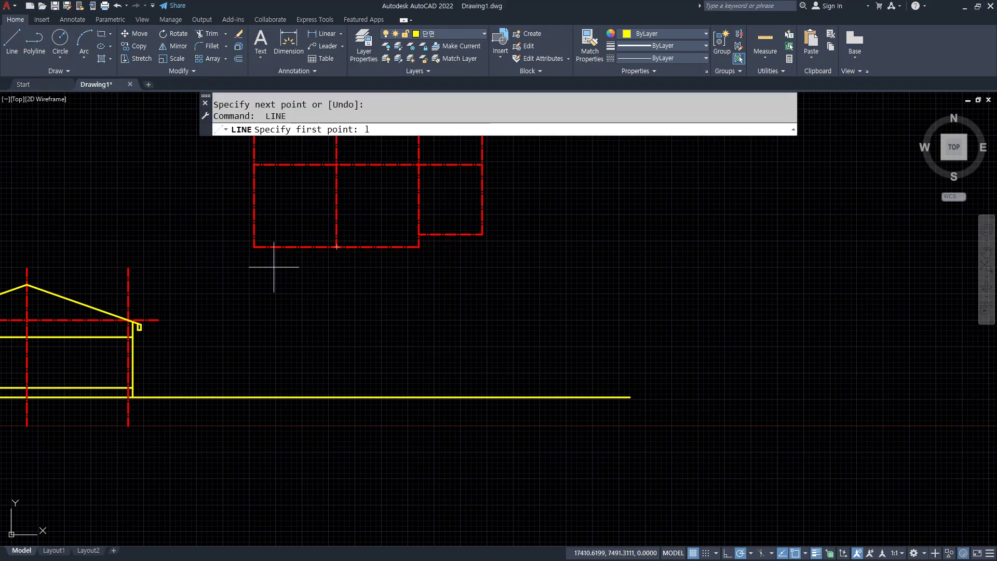
{"action": "key", "text": "Return"}
{"action": "left_click", "coordinate": [254, 247]}
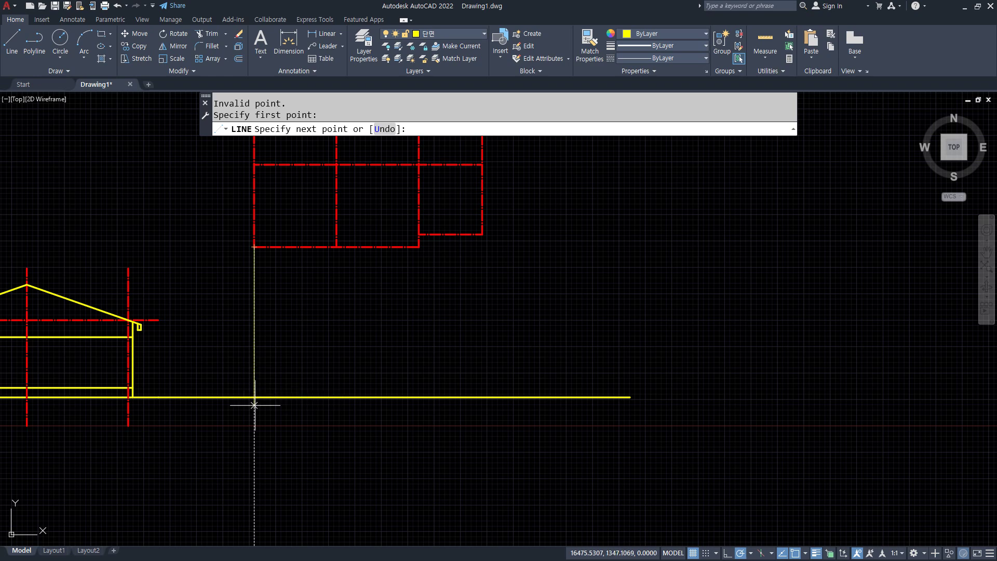
{"action": "key", "text": "Escape"}
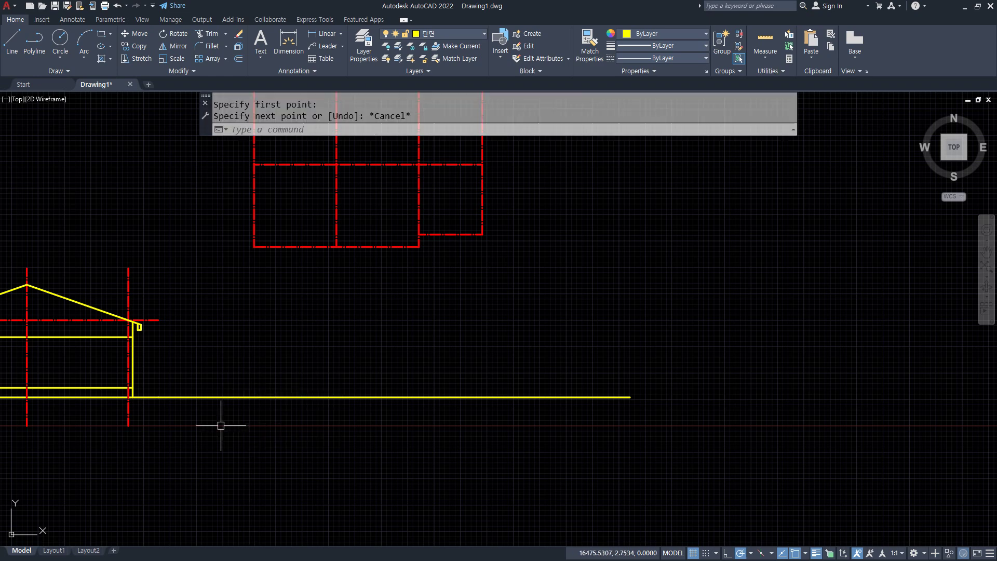
Step: Draw a horizontal line from the lower end of the section's right centre line to beyond the right end of the ground line
{"action": "type", "text": "l"}
{"action": "key", "text": "Return"}
{"action": "left_click", "coordinate": [128, 426]}
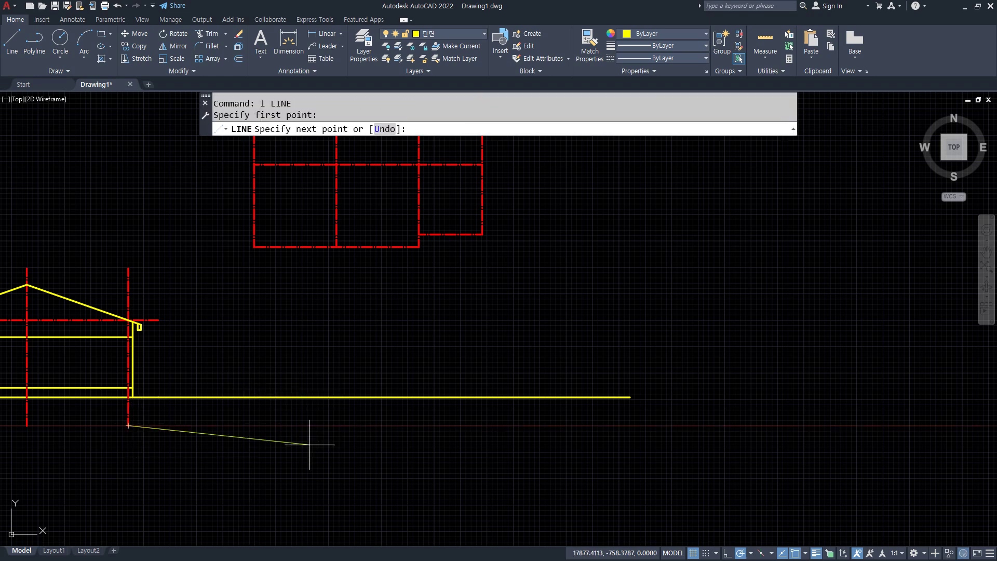
{"action": "left_click", "coordinate": [699, 425]}
{"action": "key", "text": "Return"}
Step: Match the properties of the new horizontal line to the section's right vertical centre line
{"action": "type", "text": "ma"}
{"action": "key", "text": "Return"}
{"action": "left_click", "coordinate": [128, 408]}
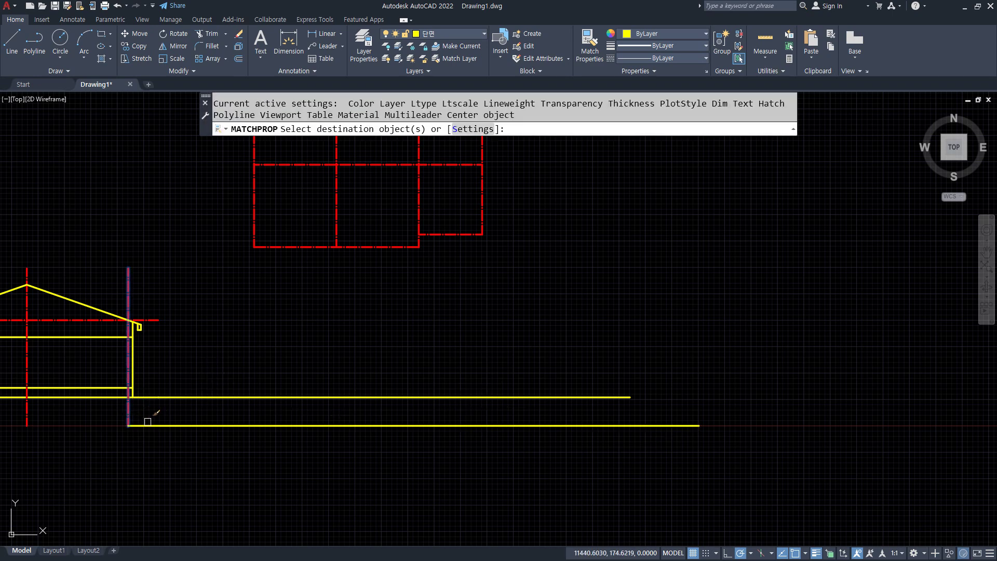
{"action": "left_click", "coordinate": [148, 424]}
{"action": "key", "text": "Return"}
Step: Draw vertical lines from the lower ends of the plan's two leftmost vertical centre lines down to the horizontal reference line
{"action": "type", "text": "l"}
{"action": "key", "text": "Return"}
{"action": "left_click", "coordinate": [254, 247]}
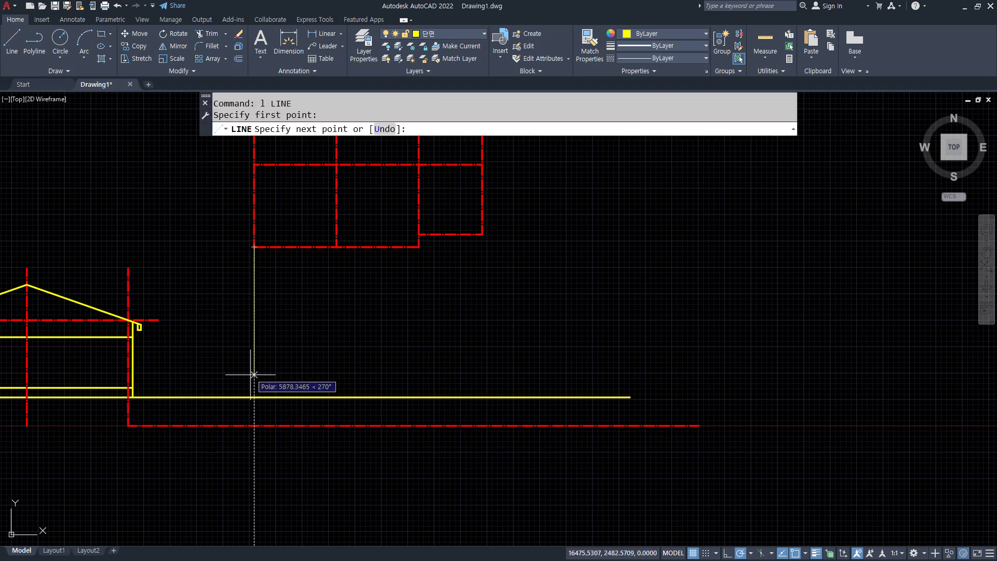
{"action": "left_click", "coordinate": [254, 426]}
{"action": "key", "text": "Return"}
{"action": "key", "text": "Return"}
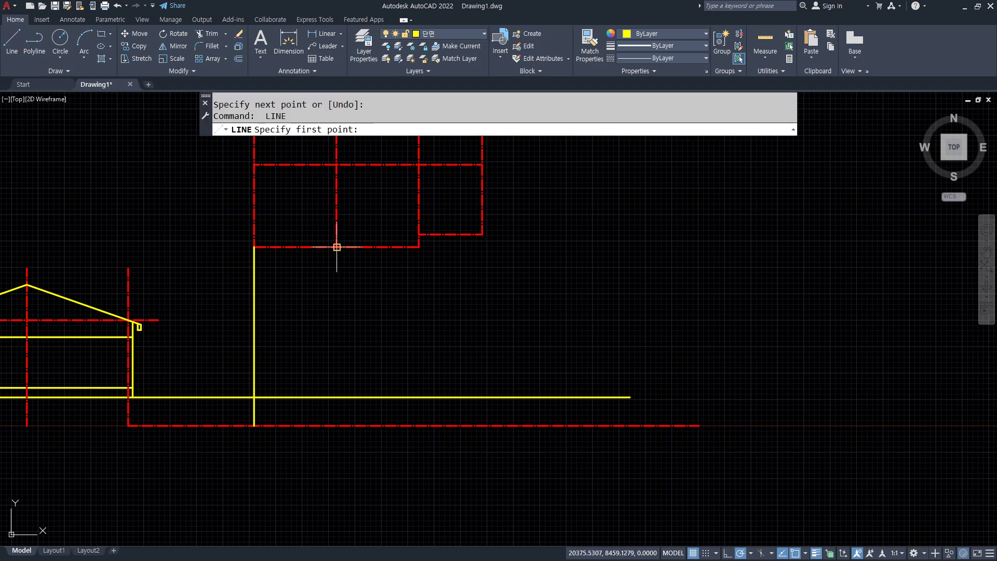
{"action": "left_click", "coordinate": [336, 247]}
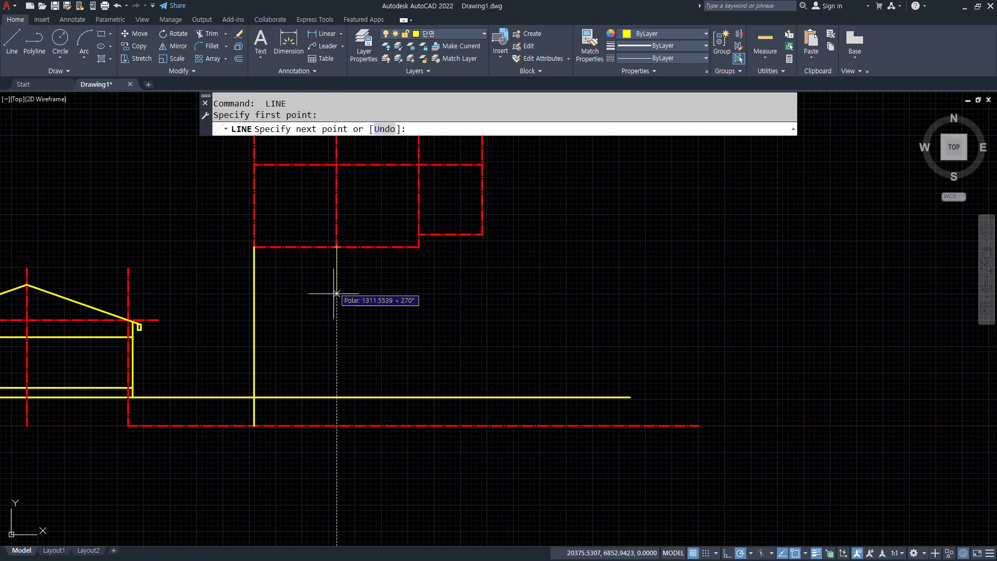
{"action": "left_click", "coordinate": [337, 425]}
{"action": "key", "text": "Return"}
Step: Draw vertical lines from the lower corners of the plan's two rightmost vertical centre lines down to the horizontal reference line
{"action": "key", "text": "Return"}
{"action": "left_click", "coordinate": [419, 247]}
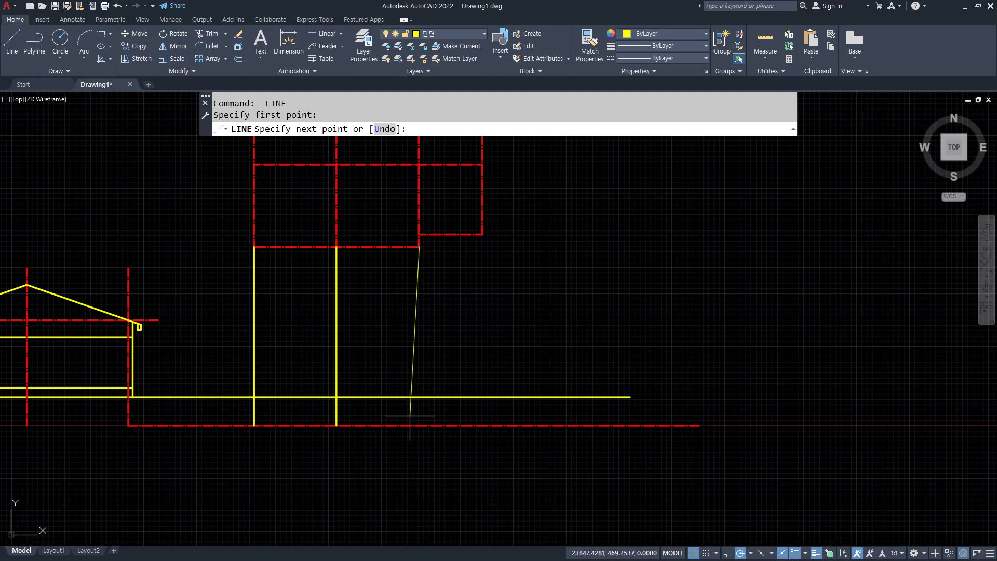
{"action": "left_click", "coordinate": [418, 426]}
{"action": "key", "text": "Return"}
{"action": "key", "text": "Return"}
{"action": "left_click", "coordinate": [482, 234]}
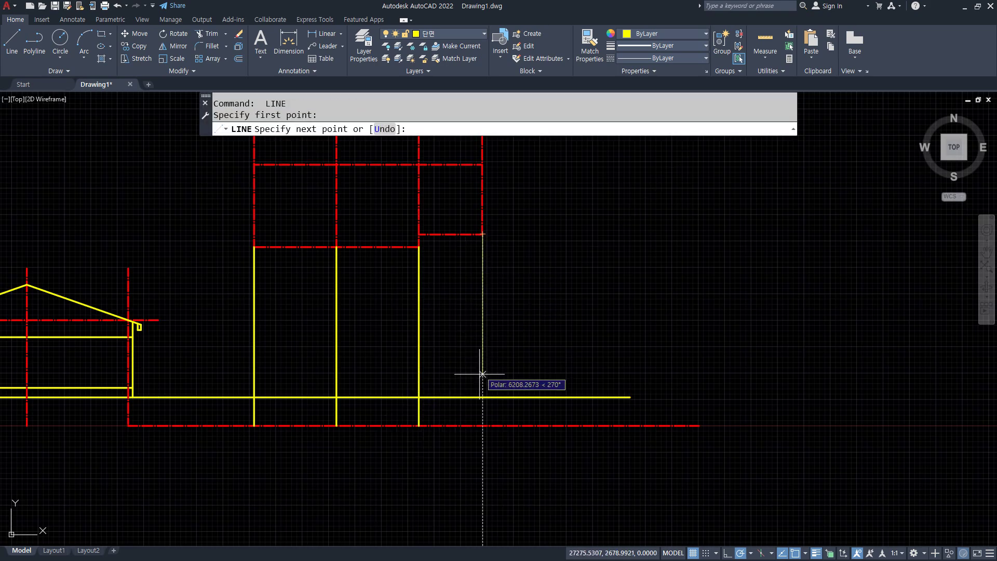
{"action": "left_click", "coordinate": [482, 426]}
{"action": "key", "text": "Return"}
Step: Match the four projected vertical lines to the properties of the horizontal reference centre line
{"action": "type", "text": "m"}
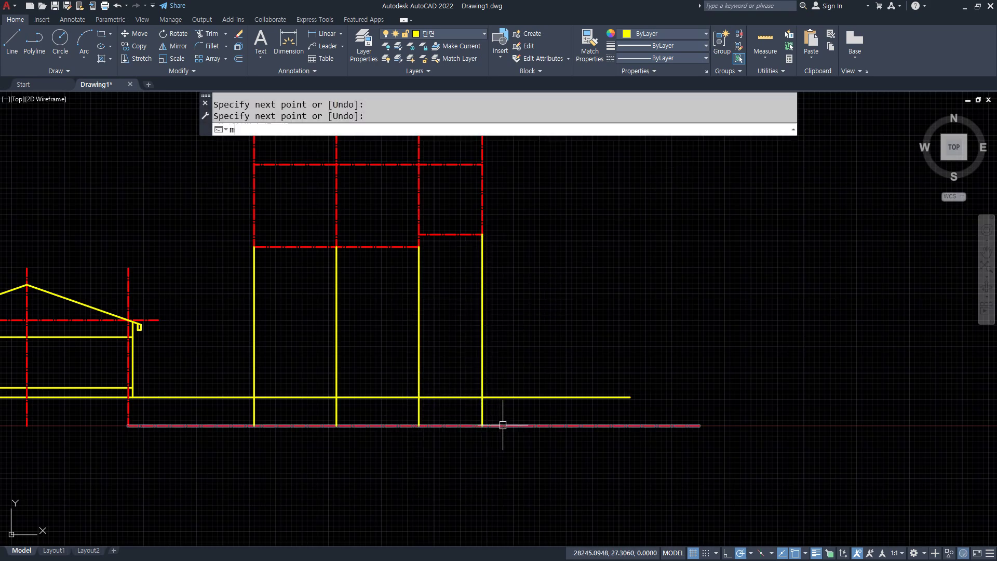
{"action": "type", "text": "a"}
{"action": "key", "text": "Return"}
{"action": "left_click", "coordinate": [503, 425]}
{"action": "left_click", "coordinate": [508, 353]}
{"action": "left_click", "coordinate": [235, 307]}
{"action": "key", "text": "Return"}
Step: Erase the horizontal reference centre line beneath the ground line
{"action": "left_click", "coordinate": [306, 426]}
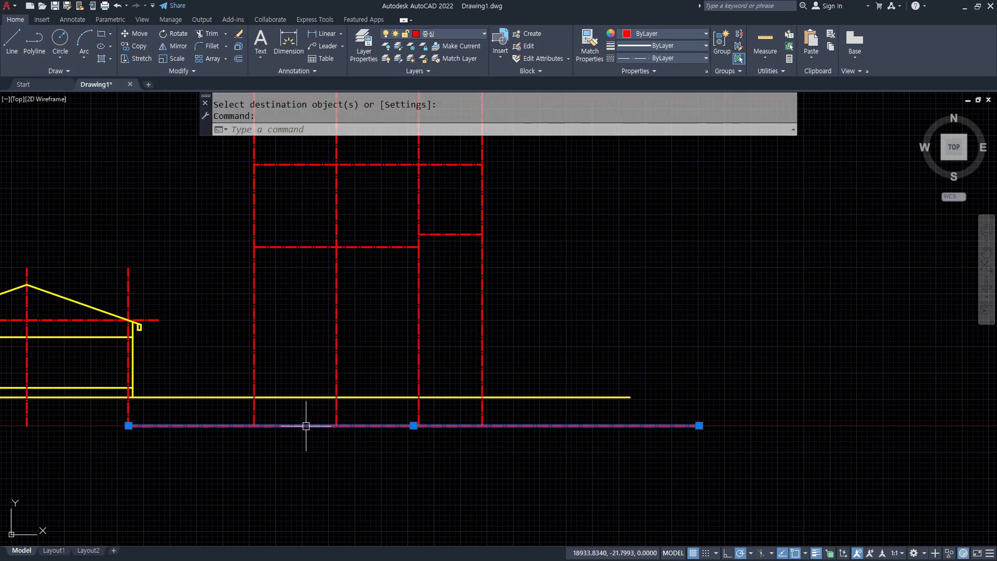
{"action": "type", "text": "e"}
{"action": "key", "text": "Return"}
Step: Trim off the portions of the four plan vertical centre lines above the upper horizontal centre line
{"action": "mouse_move", "coordinate": [320, 397]}
{"action": "middle_mouse_down"}
{"action": "mouse_move", "coordinate": [397, 435]}
{"action": "mouse_move", "coordinate": [434, 487]}
{"action": "middle_mouse_up"}
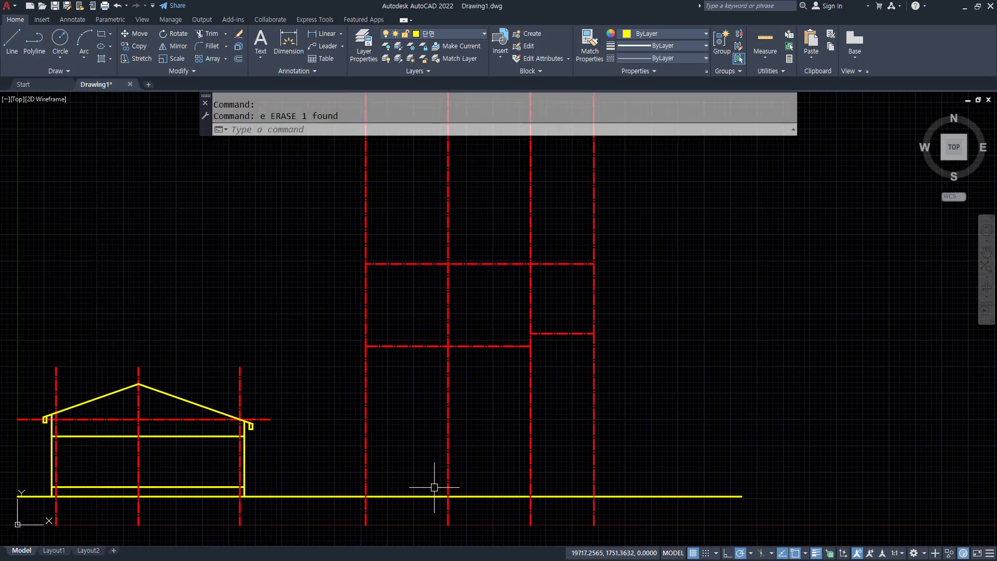
{"action": "type", "text": "tr"}
{"action": "key", "text": "Return"}
{"action": "left_click", "coordinate": [611, 232]}
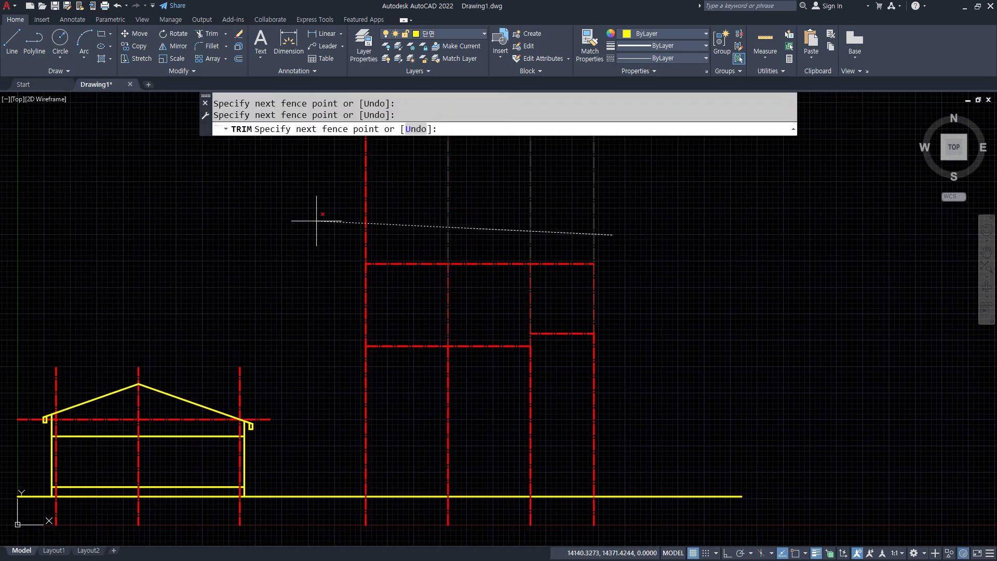
{"action": "left_click", "coordinate": [296, 220]}
Step: Offset the plan's left vertical centre line and the lower centre line of the two left bays outward by 420/2
{"action": "middle_click_drag", "start_coordinate": [291, 224], "coordinate": [409, 190]}
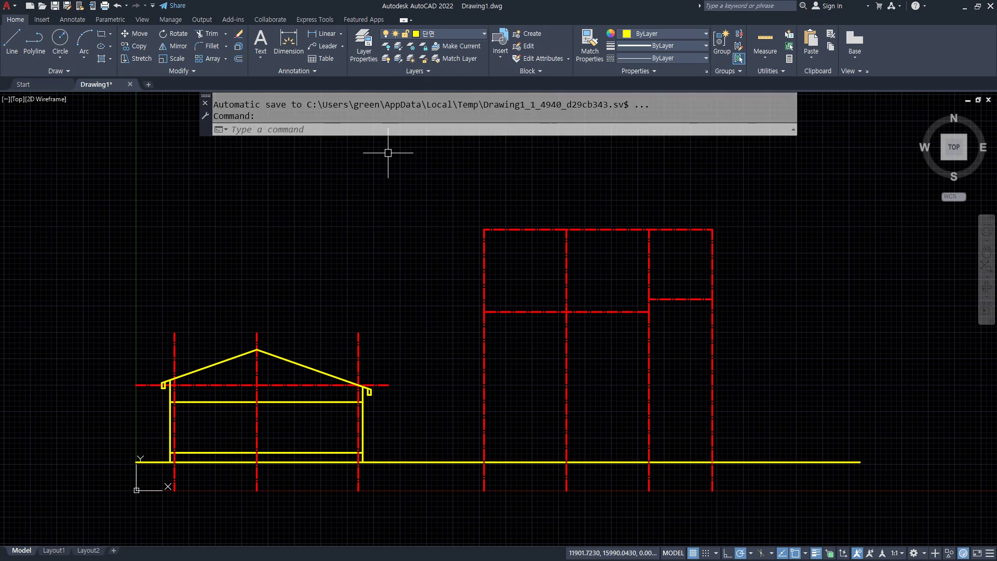
{"action": "scroll", "coordinate": [514, 251], "scroll_direction": "up", "scroll_amount": 4}
{"action": "middle_click_drag", "start_coordinate": [630, 274], "coordinate": [334, 280]}
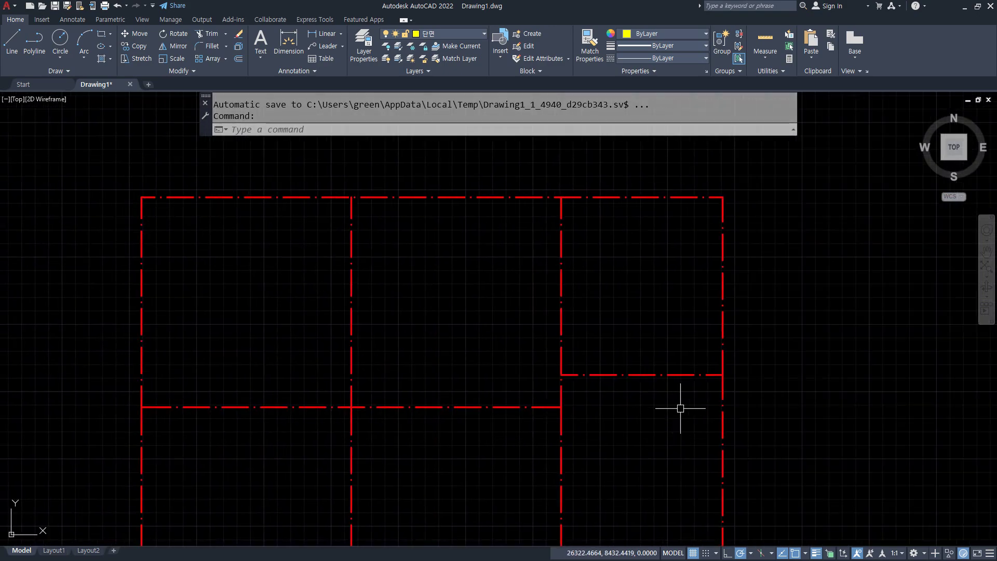
{"action": "mouse_move", "coordinate": [737, 200]}
{"action": "left_mouse_down"}
{"action": "mouse_move", "coordinate": [738, 389]}
{"action": "mouse_move", "coordinate": [596, 384]}
{"action": "mouse_move", "coordinate": [465, 431]}
{"action": "mouse_move", "coordinate": [187, 430]}
{"action": "mouse_move", "coordinate": [107, 219]}
{"action": "left_mouse_up"}
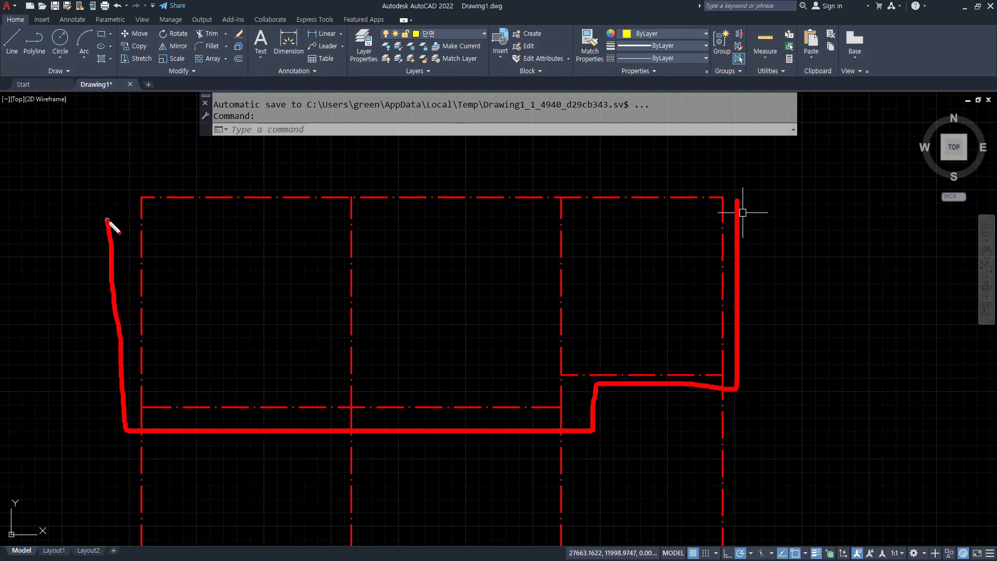
{"action": "key", "text": "Escape"}
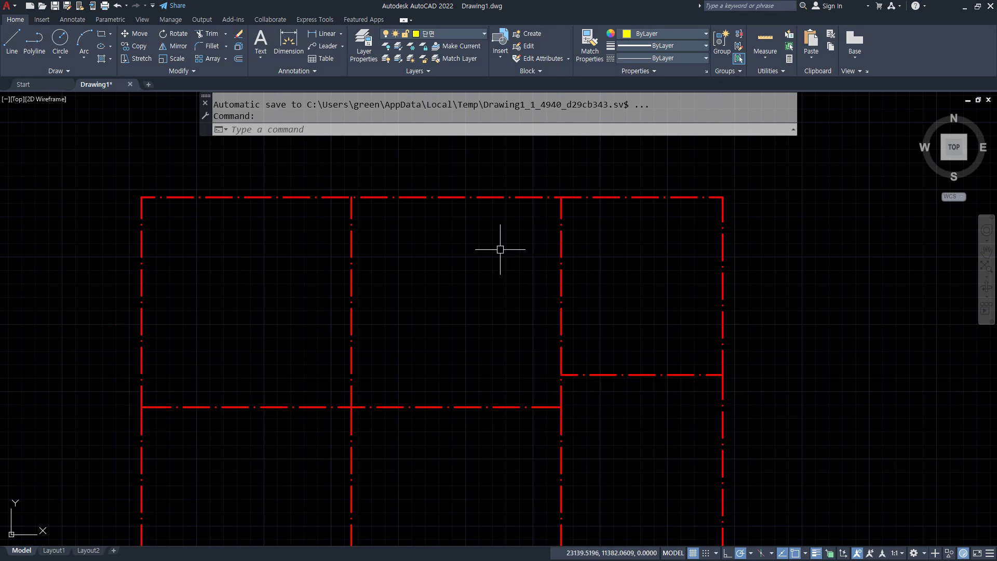
{"action": "type", "text": "o"}
{"action": "key", "text": "Return"}
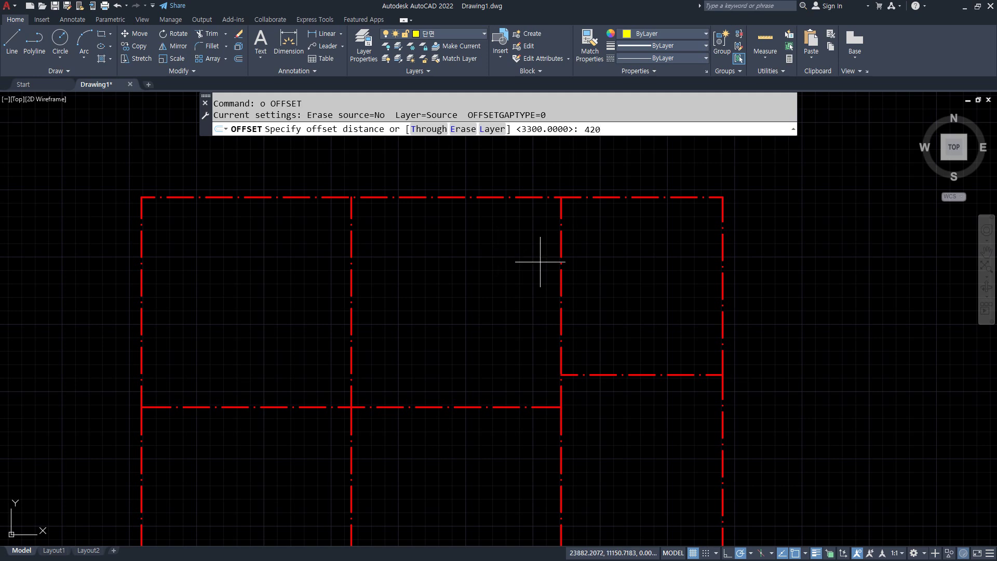
{"action": "type", "text": "420/2"}
{"action": "key", "text": "Return"}
{"action": "left_click", "coordinate": [140, 297]}
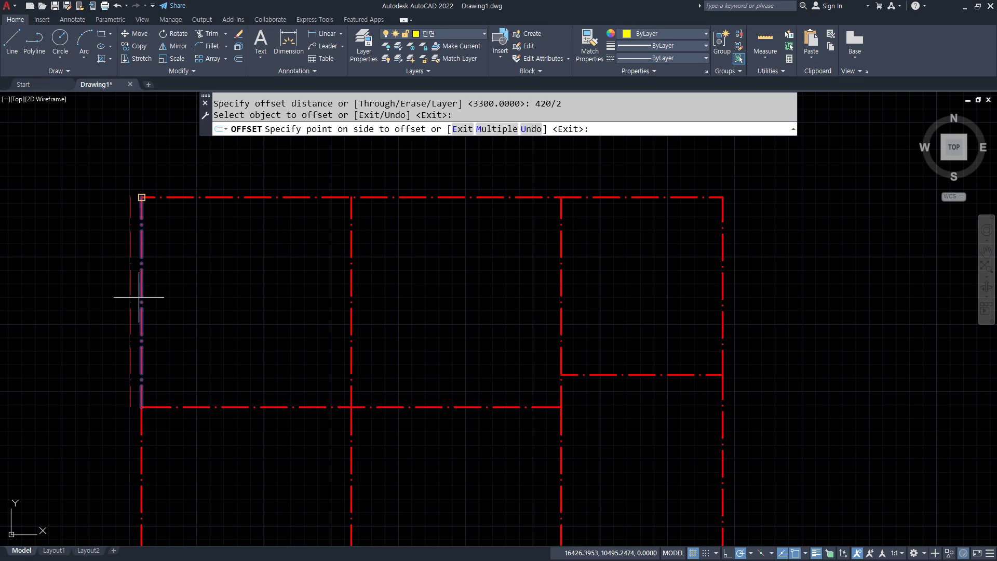
{"action": "left_click", "coordinate": [95, 299]}
{"action": "left_click", "coordinate": [188, 407]}
{"action": "left_click", "coordinate": [189, 434]}
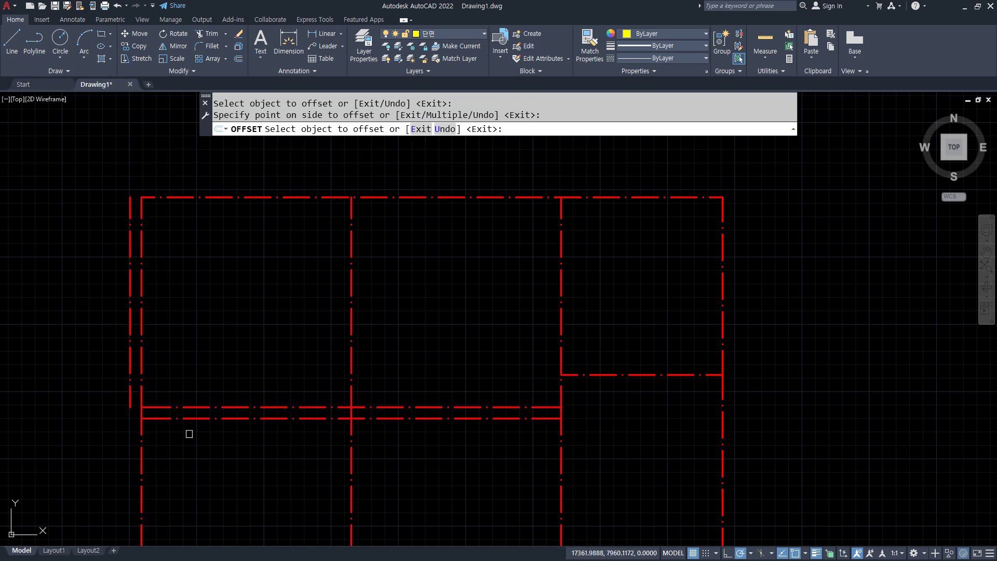
Step: Offset the short vertical at the step, the right bay's lower centre line and the right vertical outward by the same 420/2
{"action": "left_click", "coordinate": [560, 394]}
{"action": "left_click", "coordinate": [612, 394]}
{"action": "left_click", "coordinate": [621, 375]}
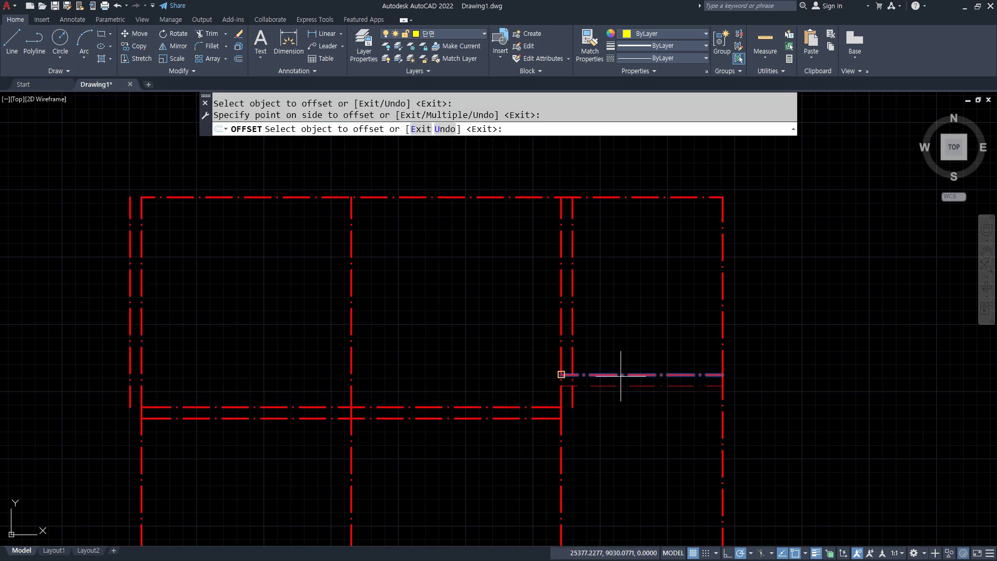
{"action": "left_click", "coordinate": [663, 387]}
{"action": "left_click", "coordinate": [720, 350]}
{"action": "left_click", "coordinate": [753, 345]}
{"action": "key", "text": "Return"}
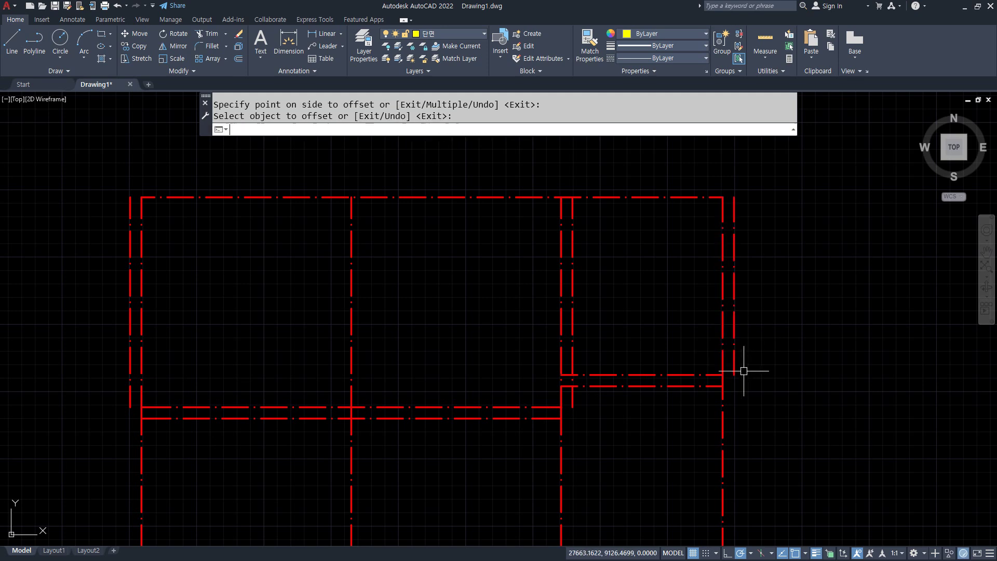
Step: Fillet the offset lines with zero radius at the right bay's outer lower corner and at the inner corner of the step
{"action": "type", "text": "f"}
{"action": "key", "text": "Return"}
{"action": "left_click", "coordinate": [734, 356]}
{"action": "left_click", "coordinate": [686, 386]}
{"action": "key", "text": "Return"}
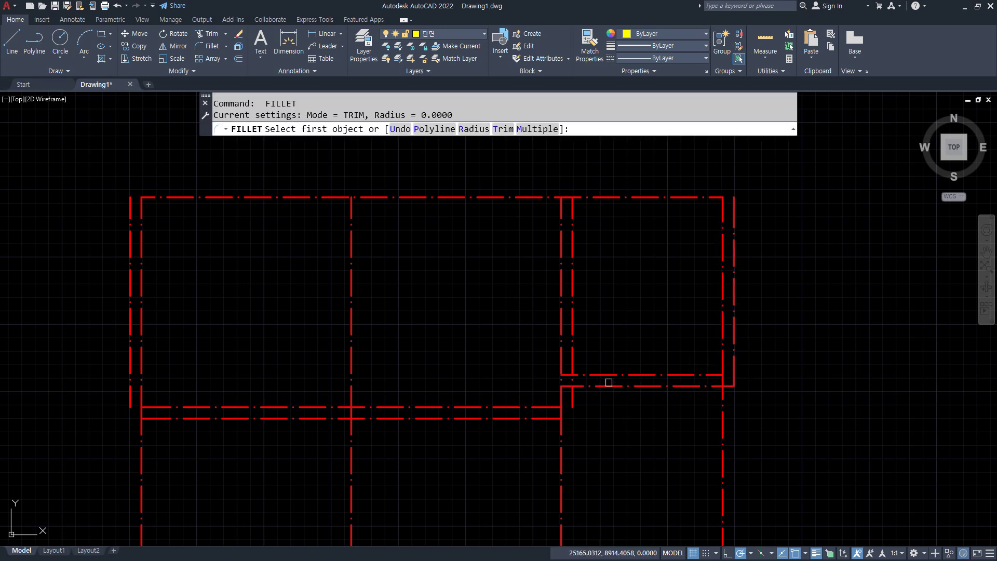
{"action": "left_click", "coordinate": [608, 385]}
{"action": "left_click", "coordinate": [572, 403]}
Step: Fillet the offset lines into sharp corners at both ends of the two left bays' lower offset line
{"action": "key", "text": "Return"}
{"action": "left_click", "coordinate": [573, 404]}
{"action": "left_click", "coordinate": [549, 418]}
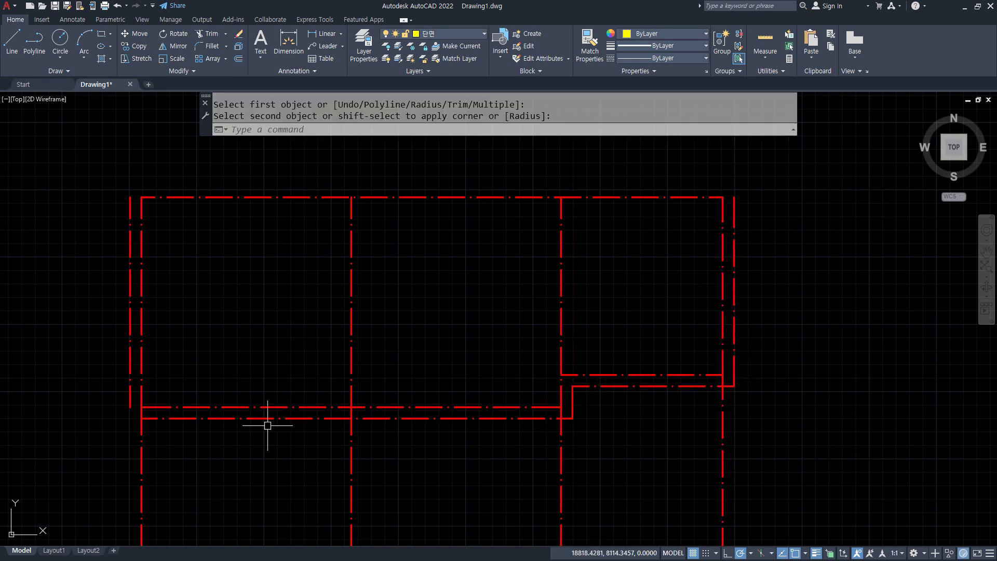
{"action": "key", "text": "Return"}
{"action": "left_click", "coordinate": [146, 418]}
{"action": "left_click", "coordinate": [132, 390]}
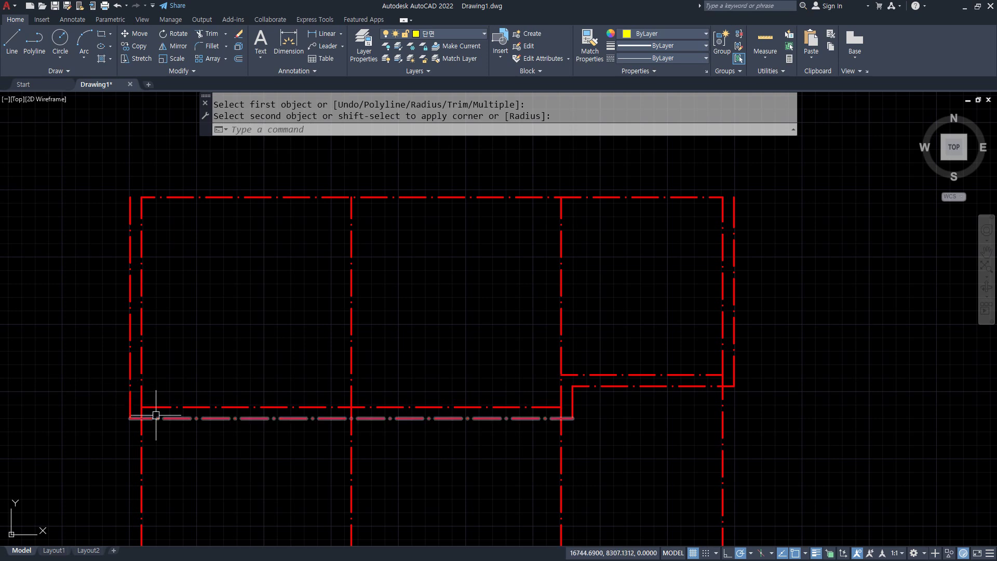
Step: Move the five offset lines forming the stepped wall outline to the 입면 layer
{"action": "left_click", "coordinate": [130, 396]}
{"action": "left_click", "coordinate": [175, 419]}
{"action": "left_click", "coordinate": [158, 417]}
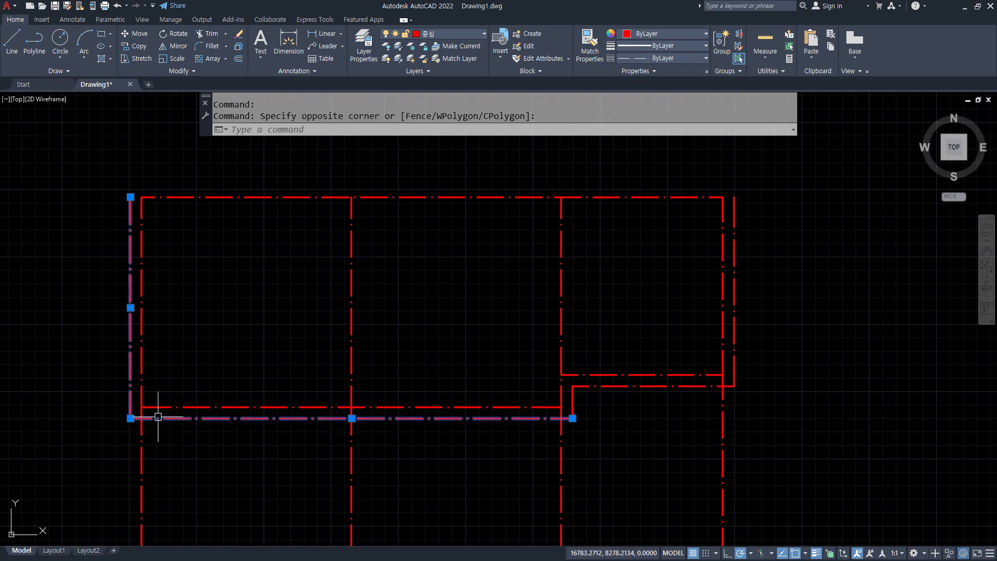
{"action": "left_click", "coordinate": [572, 403]}
{"action": "left_click", "coordinate": [604, 385]}
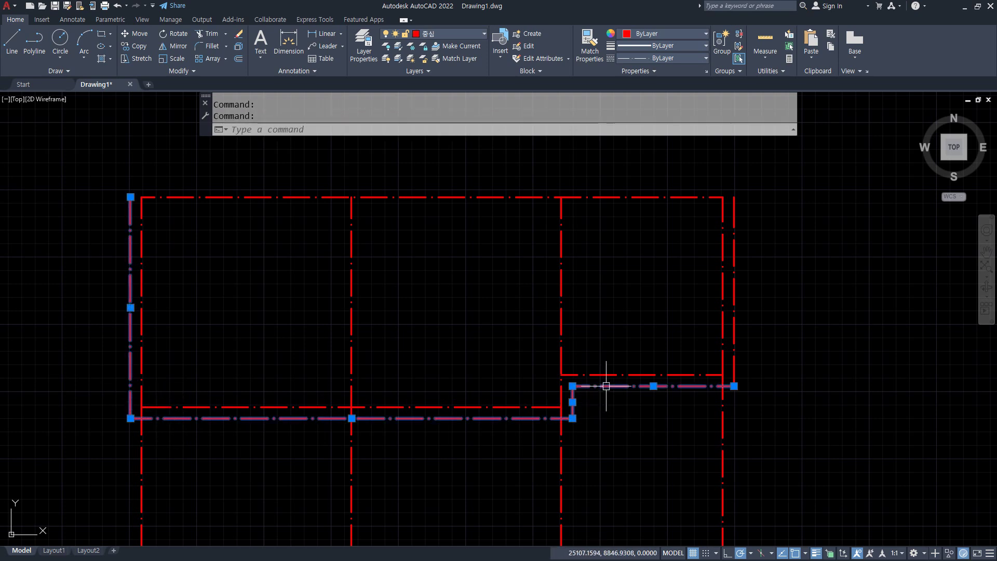
{"action": "left_click", "coordinate": [733, 345]}
{"action": "left_click", "coordinate": [451, 33]}
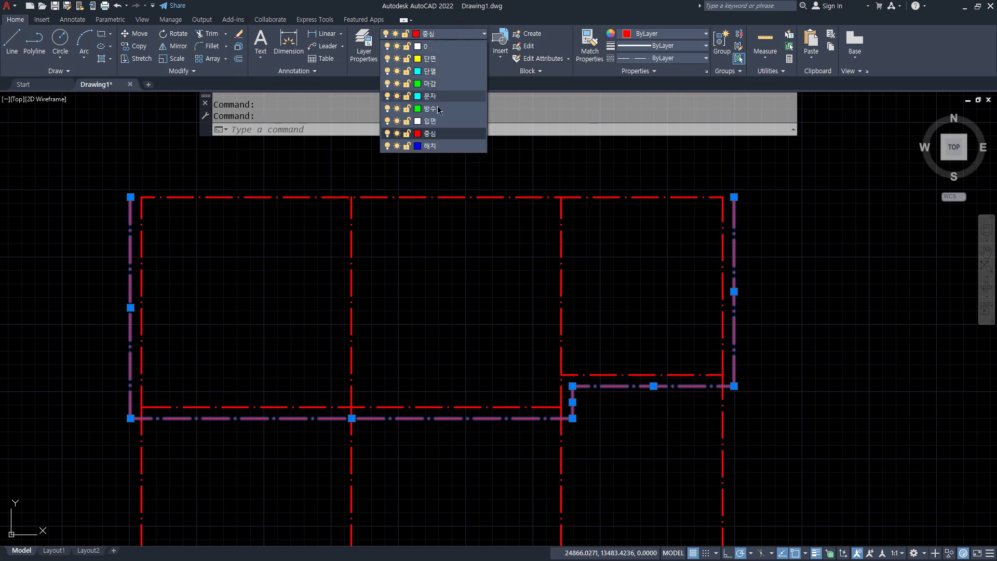
{"action": "left_click", "coordinate": [434, 121]}
{"action": "key", "text": "Escape"}
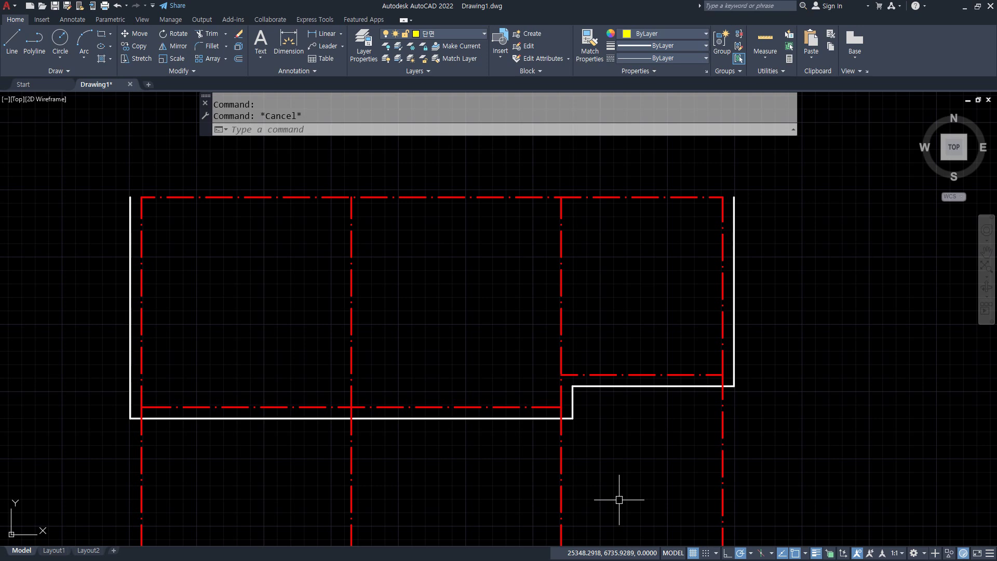
Step: Draw a vertical line from the wall outline's lower left corner down to the ground line
{"action": "scroll", "coordinate": [619, 499], "scroll_direction": "down", "scroll_amount": 2}
{"action": "middle_click_drag", "start_coordinate": [619, 499], "coordinate": [504, 328]}
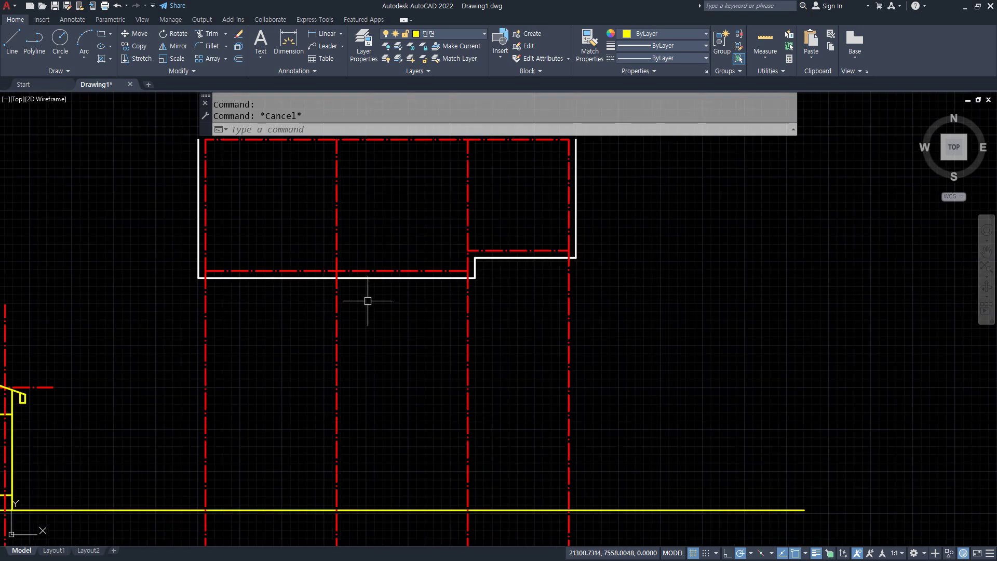
{"action": "type", "text": "l"}
{"action": "key", "text": "Return"}
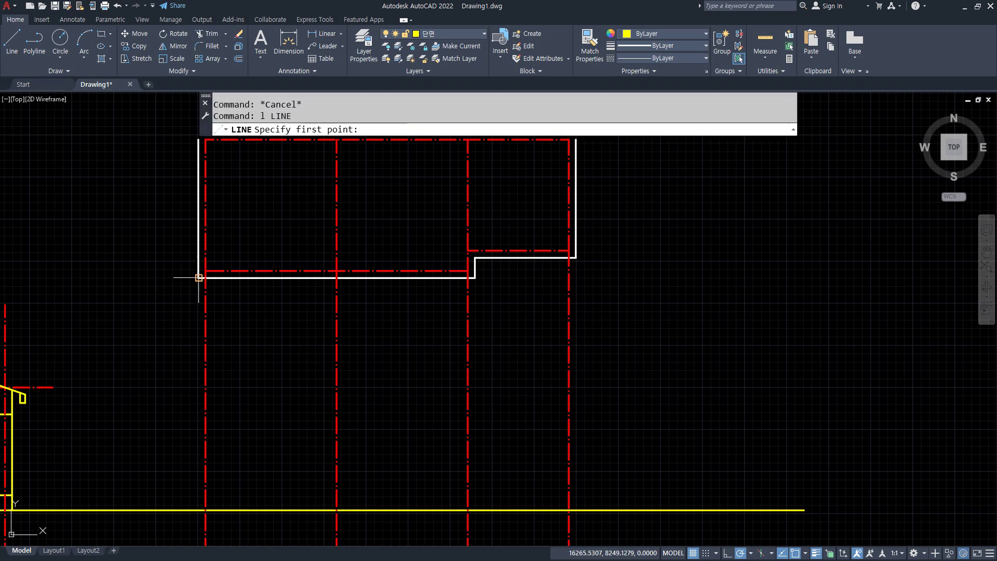
{"action": "left_click", "coordinate": [198, 277]}
{"action": "left_click", "coordinate": [198, 510]}
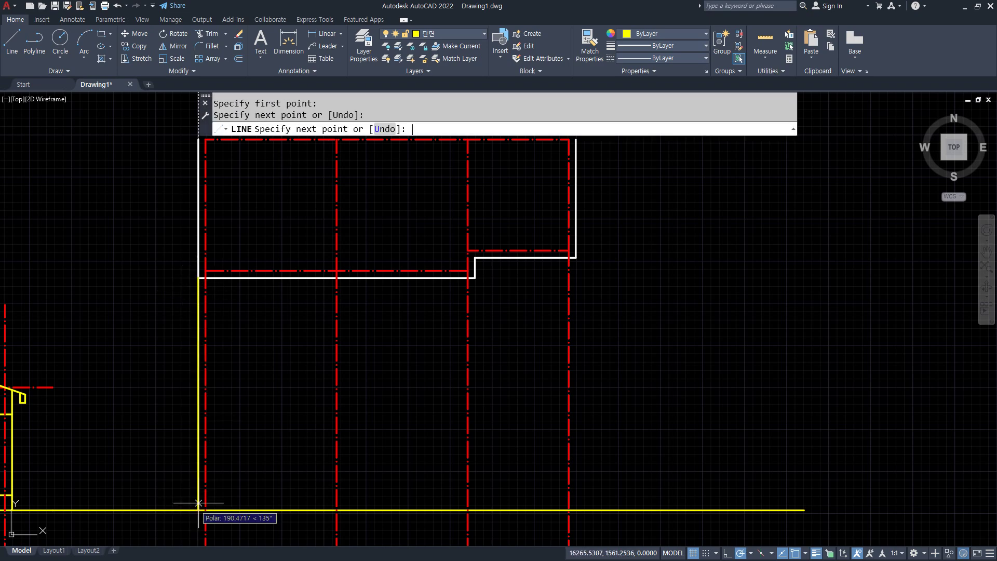
{"action": "key", "text": "Return"}
Step: Draw vertical lines from the wall outline's lower step corner and outer right corner down to the ground line
{"action": "key", "text": "Return"}
{"action": "left_click", "coordinate": [474, 277]}
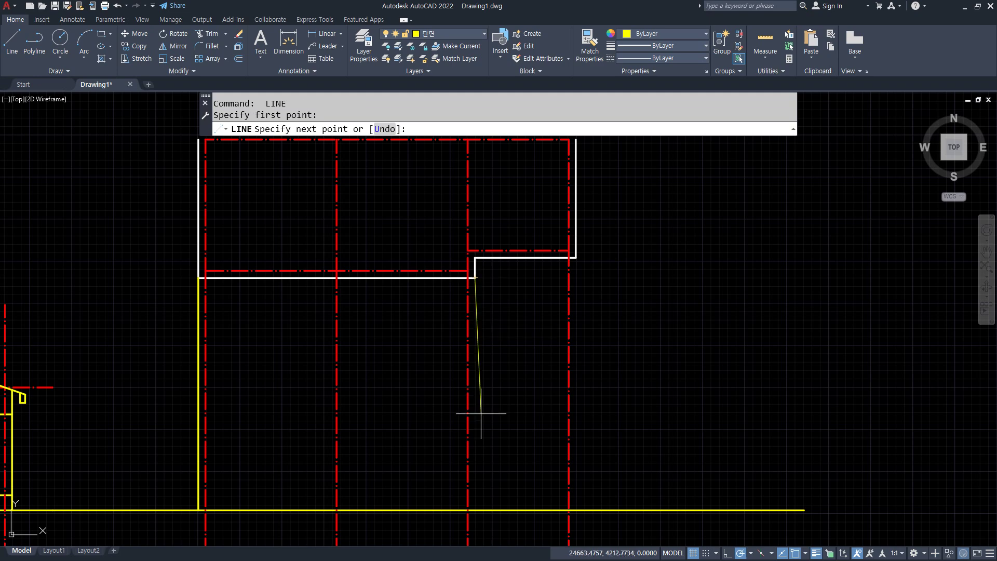
{"action": "left_click", "coordinate": [474, 510]}
{"action": "key", "text": "Return"}
{"action": "key", "text": "Return"}
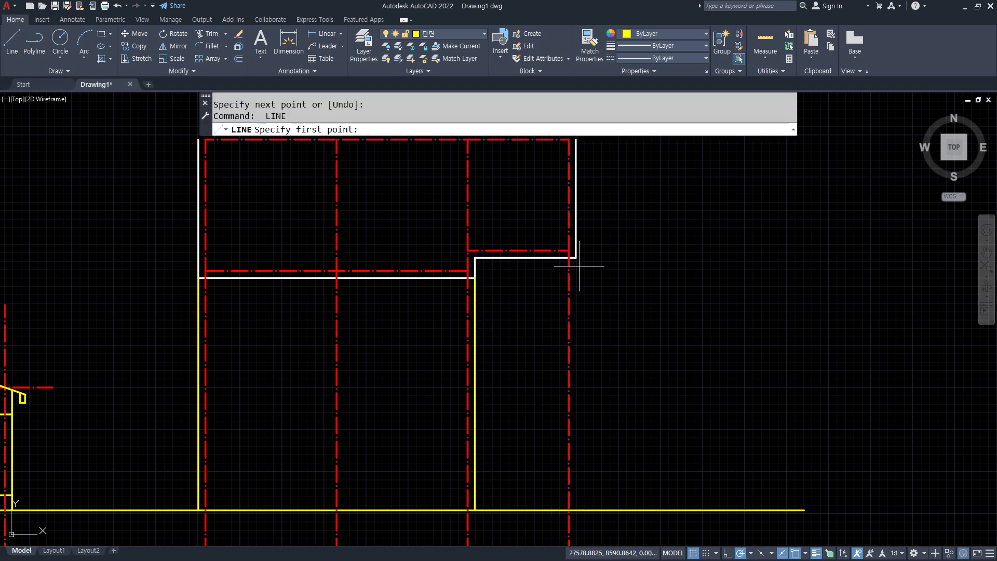
{"action": "left_click", "coordinate": [575, 257]}
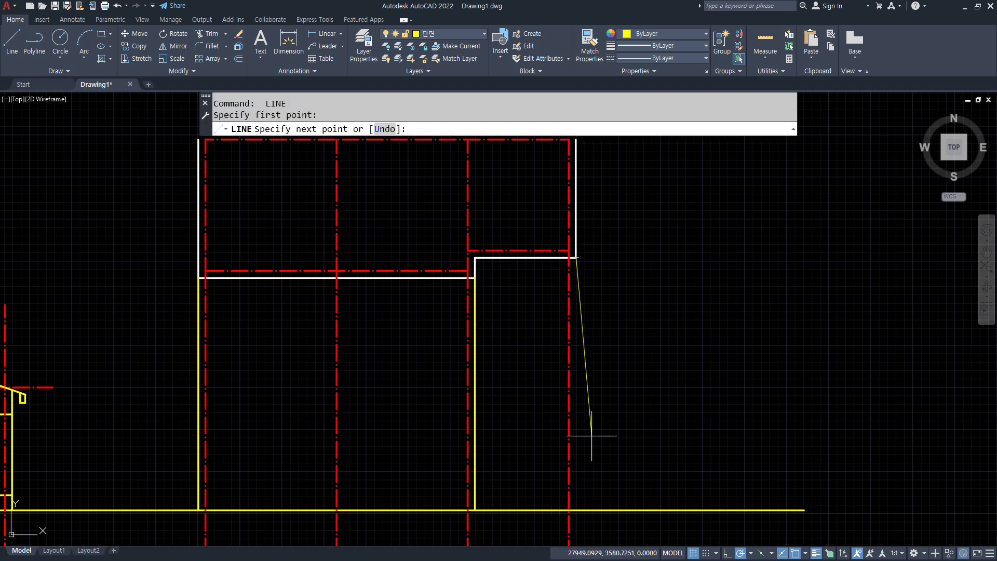
{"action": "left_click", "coordinate": [575, 509]}
{"action": "key", "text": "Return"}
Step: Match the three vertical projection lines' properties to the right wall line of the plan outline
{"action": "type", "text": "ma"}
{"action": "key", "text": "Return"}
{"action": "left_click", "coordinate": [578, 244]}
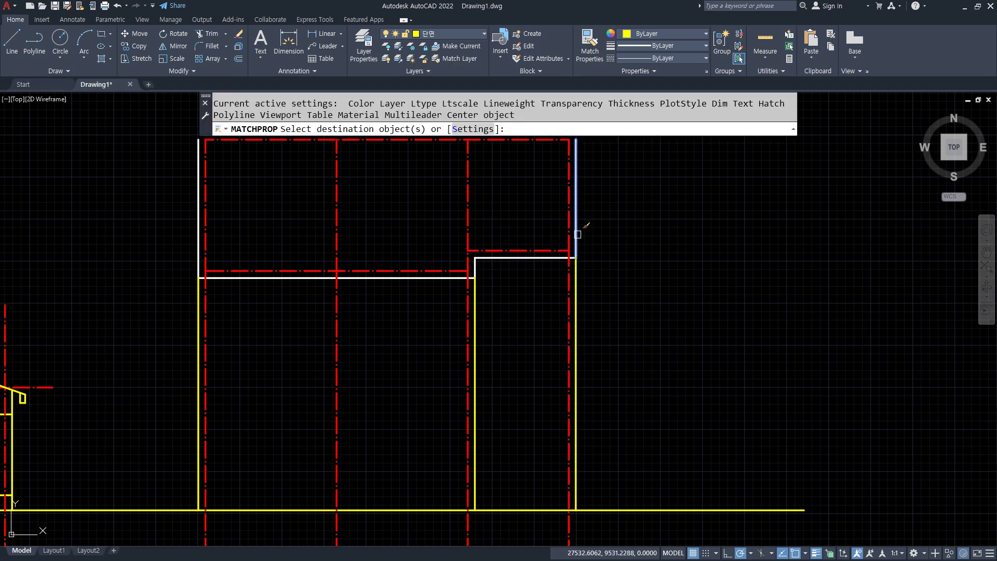
{"action": "left_click", "coordinate": [577, 275]}
{"action": "left_click", "coordinate": [475, 326]}
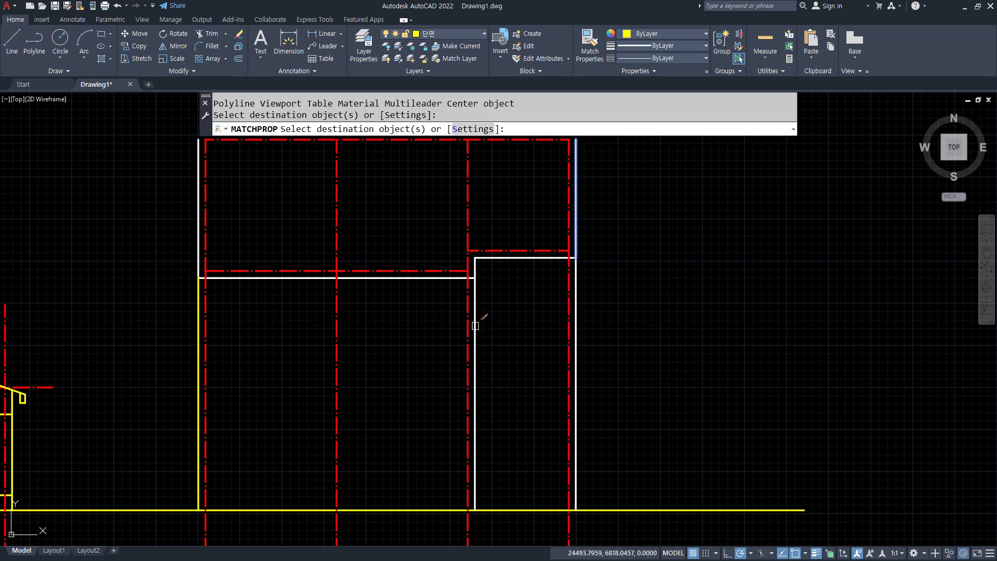
{"action": "left_click", "coordinate": [199, 347]}
{"action": "key", "text": "Return"}
Step: Make 입면 the current layer
{"action": "left_click", "coordinate": [476, 37]}
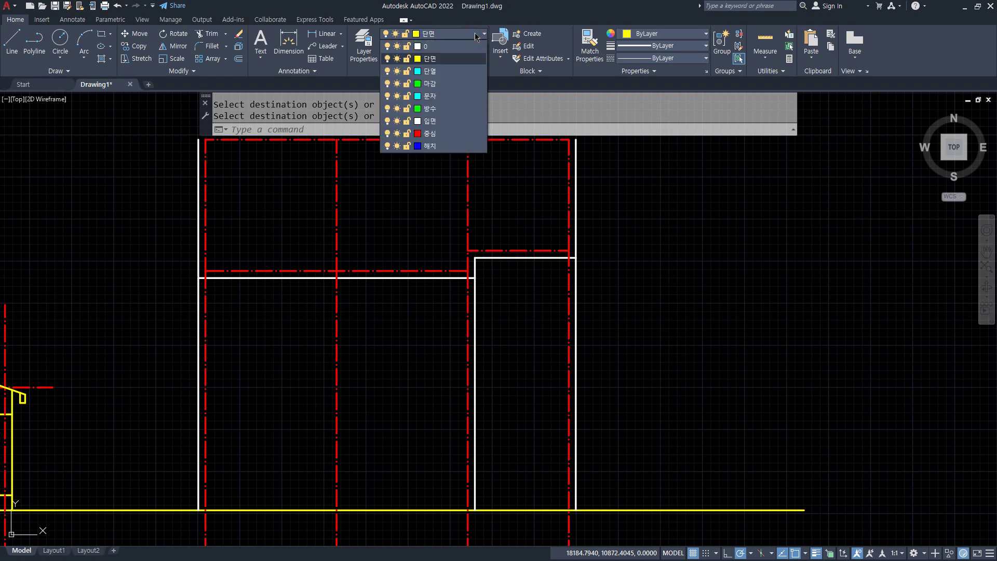
{"action": "left_click", "coordinate": [461, 123]}
{"action": "key", "text": "Escape"}
Step: Draw a horizontal line from the section's roof ridge across and past the elevation's vertical projection lines
{"action": "mouse_move", "coordinate": [531, 457]}
{"action": "middle_mouse_down"}
{"action": "mouse_move", "coordinate": [647, 438]}
{"action": "mouse_move", "coordinate": [716, 446]}
{"action": "middle_mouse_up"}
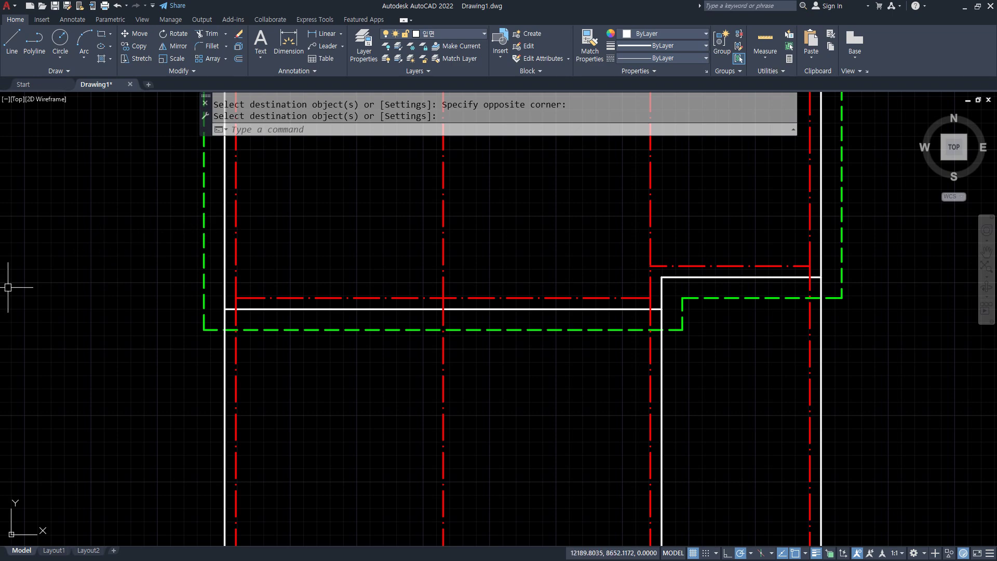
{"action": "scroll", "coordinate": [278, 319], "scroll_direction": "down", "scroll_amount": 2}
{"action": "mouse_move", "coordinate": [256, 403]}
{"action": "middle_mouse_down"}
{"action": "mouse_move", "coordinate": [298, 326]}
{"action": "mouse_move", "coordinate": [383, 338]}
{"action": "mouse_move", "coordinate": [379, 351]}
{"action": "mouse_move", "coordinate": [389, 352]}
{"action": "middle_mouse_up"}
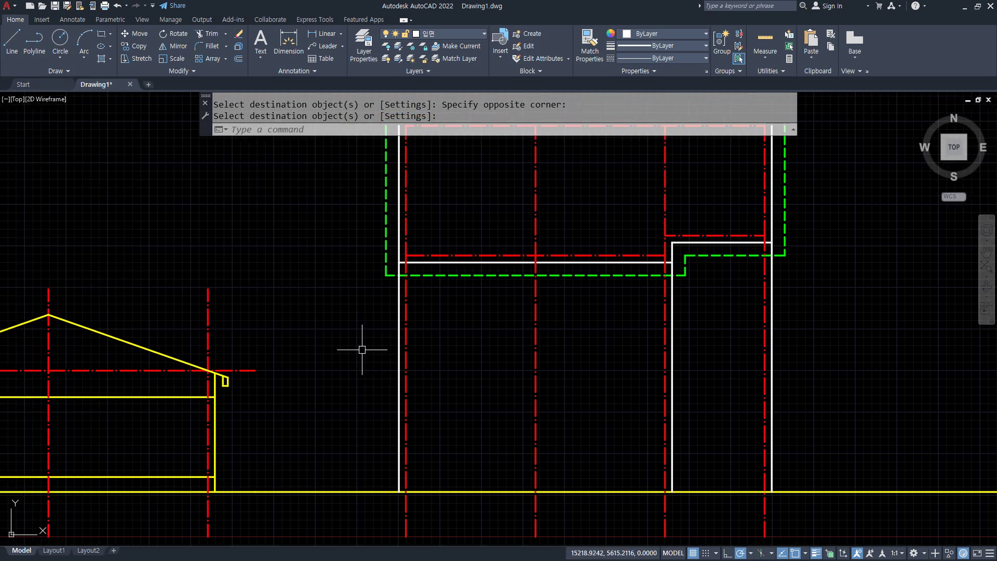
{"action": "type", "text": "l"}
{"action": "key", "text": "Return"}
{"action": "left_click", "coordinate": [48, 314]}
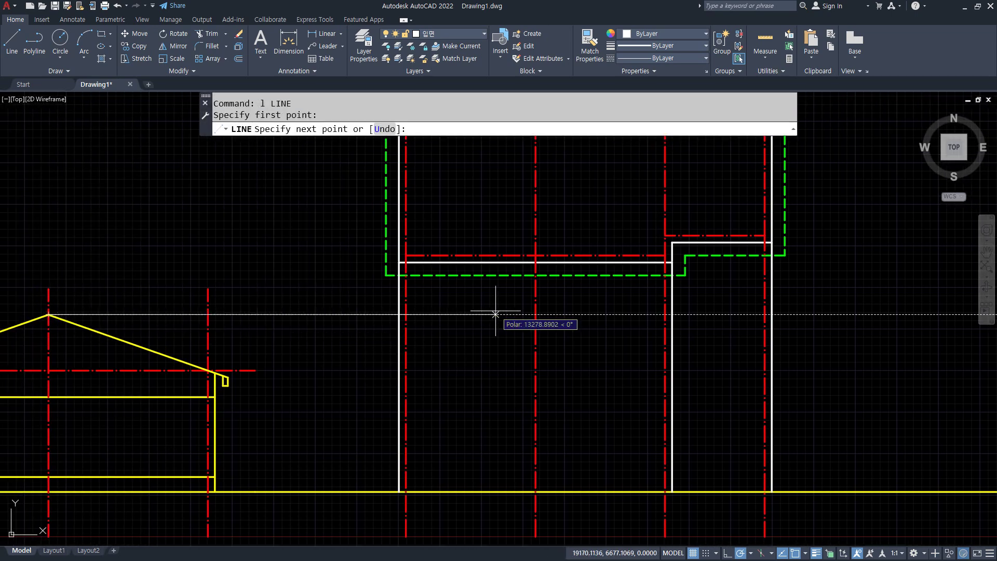
{"action": "left_click", "coordinate": [871, 314]}
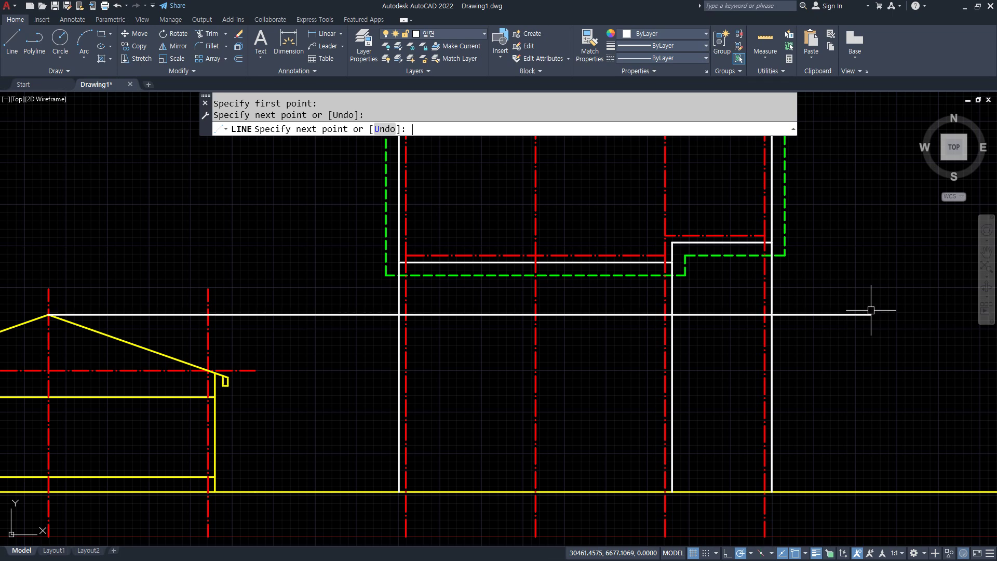
{"action": "key", "text": "Return"}
Step: Bring up the A평면도 reference image and examine where the roof ridge runs across the house plan
{"action": "left_click_drag", "start_coordinate": [44, 328], "coordinate": [121, 315]}
{"action": "left_click_drag", "start_coordinate": [633, 325], "coordinate": [569, 314]}
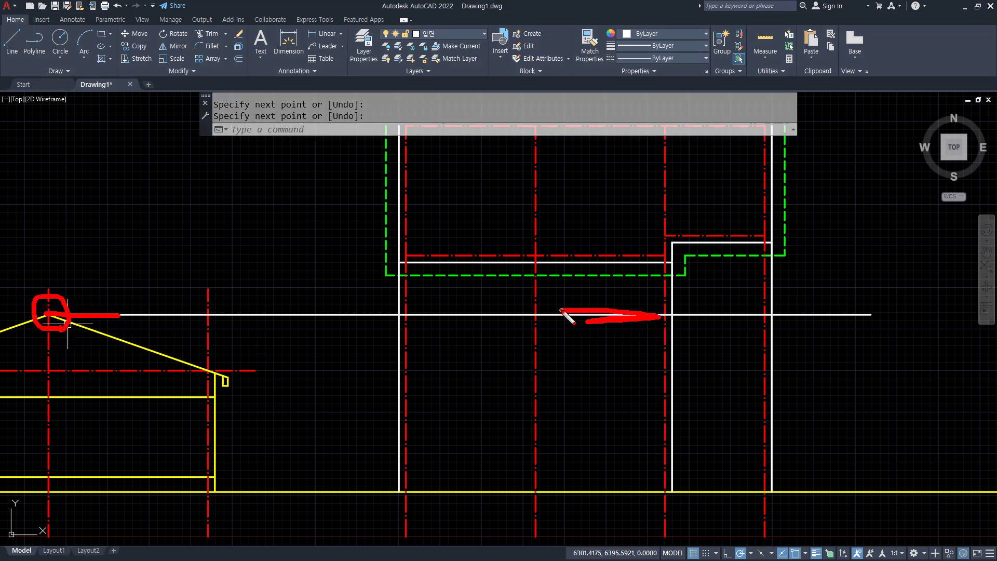
{"action": "key", "text": "Escape"}
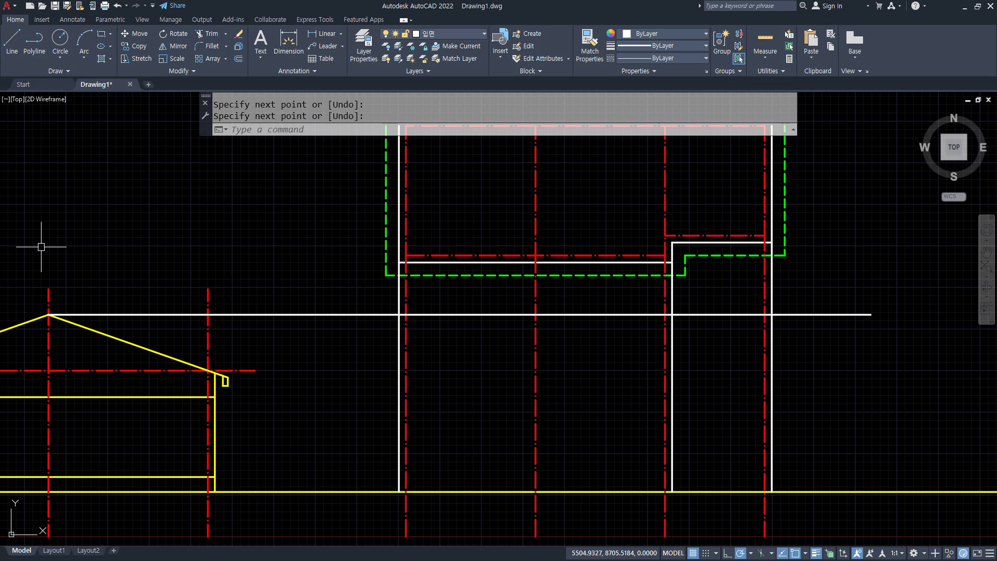
{"action": "left_click_drag", "start_coordinate": [0, 91], "coordinate": [1, 107]}
{"action": "key", "text": "ctrl+2"}
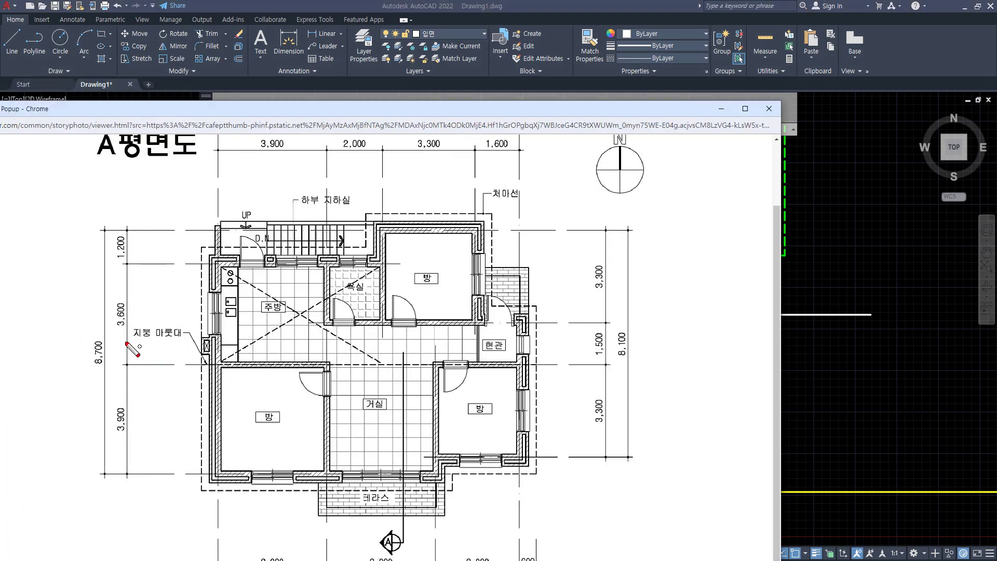
{"action": "mouse_move", "coordinate": [123, 341]}
{"action": "left_mouse_down"}
{"action": "mouse_move", "coordinate": [204, 341]}
{"action": "mouse_move", "coordinate": [306, 365]}
{"action": "mouse_move", "coordinate": [541, 364]}
{"action": "left_mouse_up"}
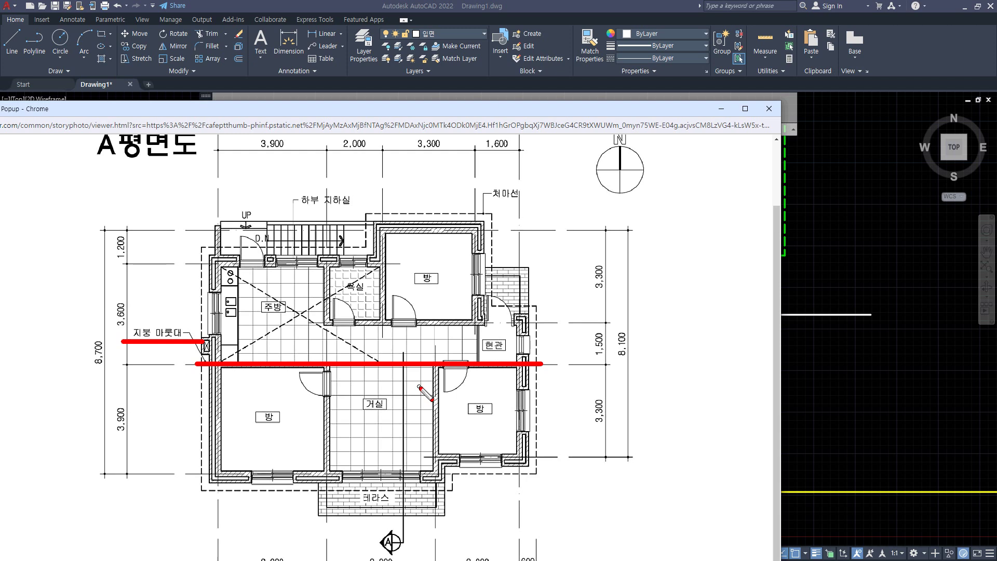
{"action": "key", "text": "Escape"}
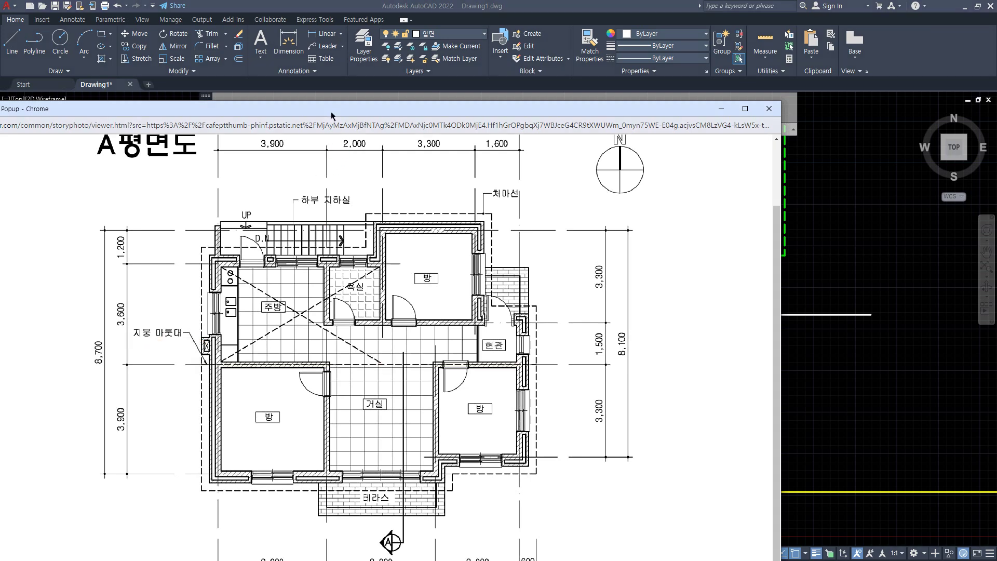
{"action": "left_click_drag", "start_coordinate": [273, 111], "coordinate": [0, 151]}
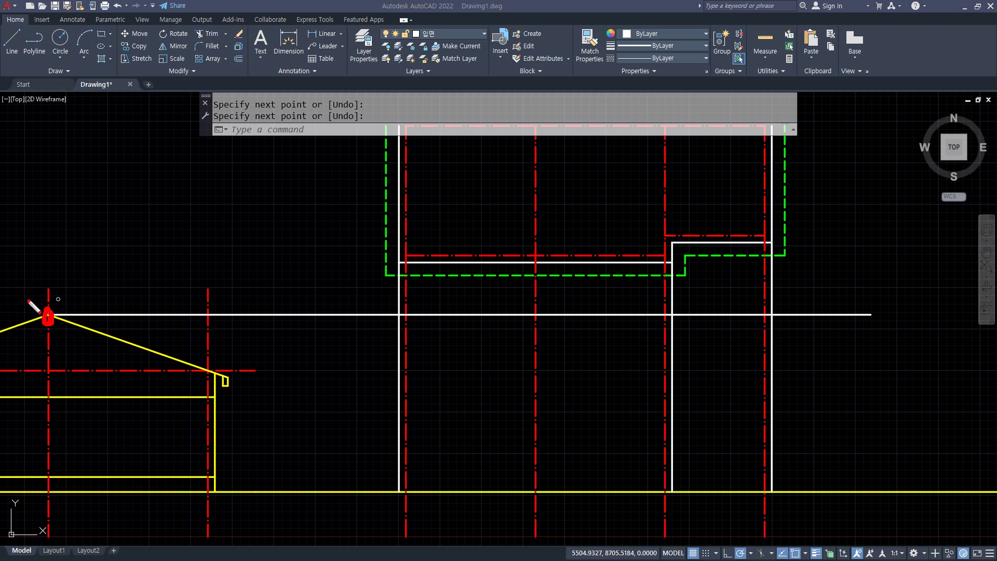
{"action": "left_click_drag", "start_coordinate": [385, 316], "coordinate": [864, 316]}
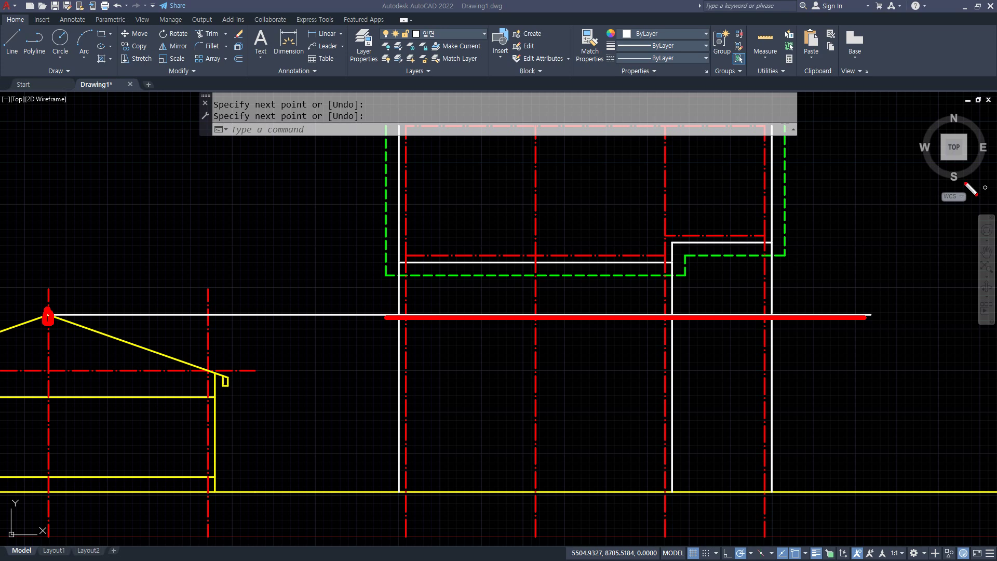
{"action": "key", "text": "e"}
{"action": "key", "text": "Escape"}
{"action": "scroll", "coordinate": [424, 271], "scroll_direction": "down", "scroll_amount": 2}
{"action": "middle_click_drag", "start_coordinate": [302, 272], "coordinate": [356, 277]}
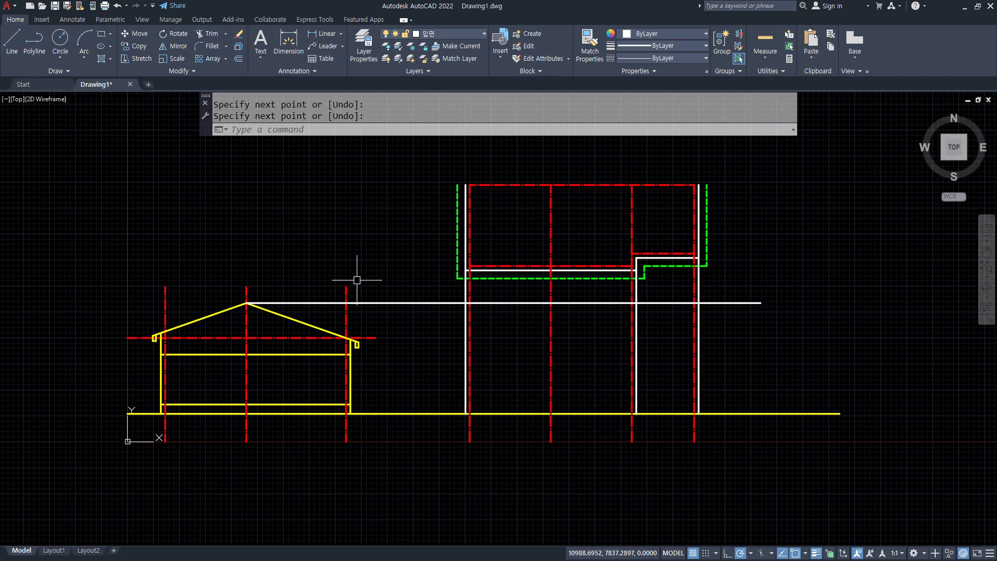
{"action": "mouse_move", "coordinate": [158, 356]}
{"action": "left_mouse_down"}
{"action": "mouse_move", "coordinate": [154, 314]}
{"action": "mouse_move", "coordinate": [161, 358]}
{"action": "left_mouse_up"}
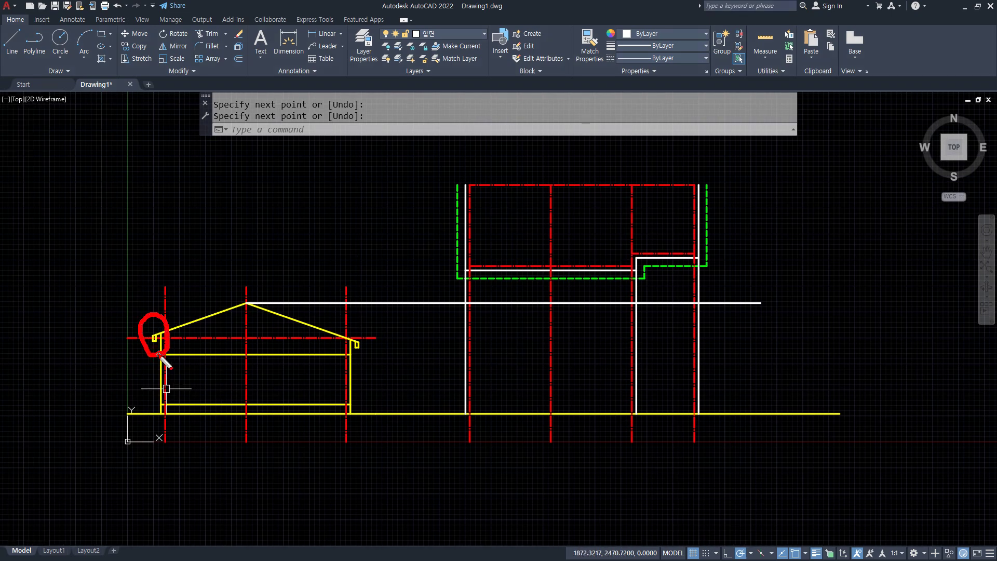
{"action": "left_click_drag", "start_coordinate": [586, 277], "coordinate": [550, 278]}
{"action": "mouse_move", "coordinate": [499, 183]}
{"action": "left_mouse_down"}
{"action": "mouse_move", "coordinate": [542, 275]}
{"action": "mouse_move", "coordinate": [524, 271]}
{"action": "left_mouse_up"}
{"action": "mouse_move", "coordinate": [218, 345]}
{"action": "left_mouse_down"}
{"action": "mouse_move", "coordinate": [138, 291]}
{"action": "mouse_move", "coordinate": [249, 326]}
{"action": "left_mouse_up"}
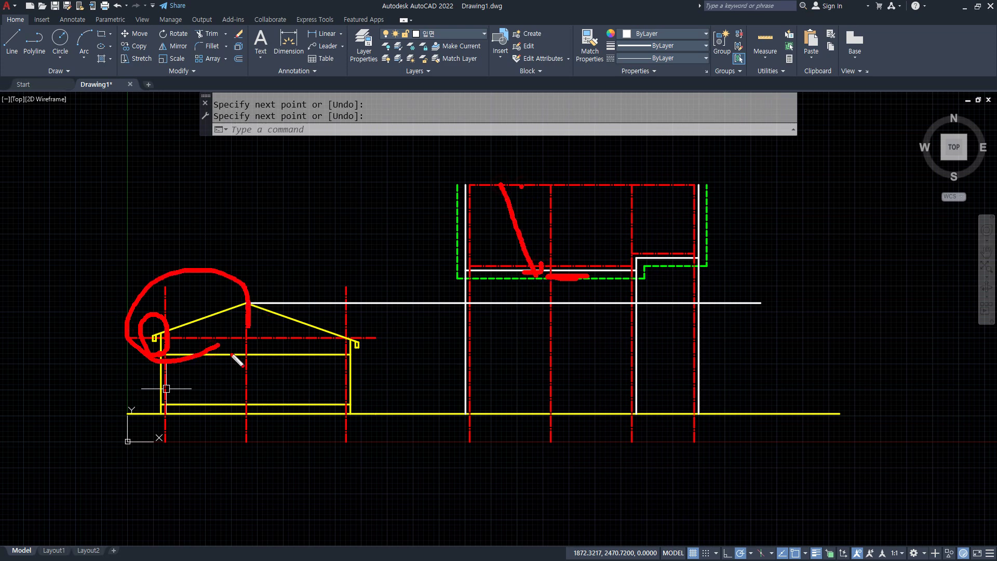
{"action": "key", "text": "Escape"}
Step: Draw a horizontal line from the upper corner of the section's left eaves tip across the elevation, past the step's wall line
{"action": "scroll", "coordinate": [150, 343], "scroll_direction": "up", "scroll_amount": 5}
{"action": "type", "text": "l"}
{"action": "key", "text": "Return"}
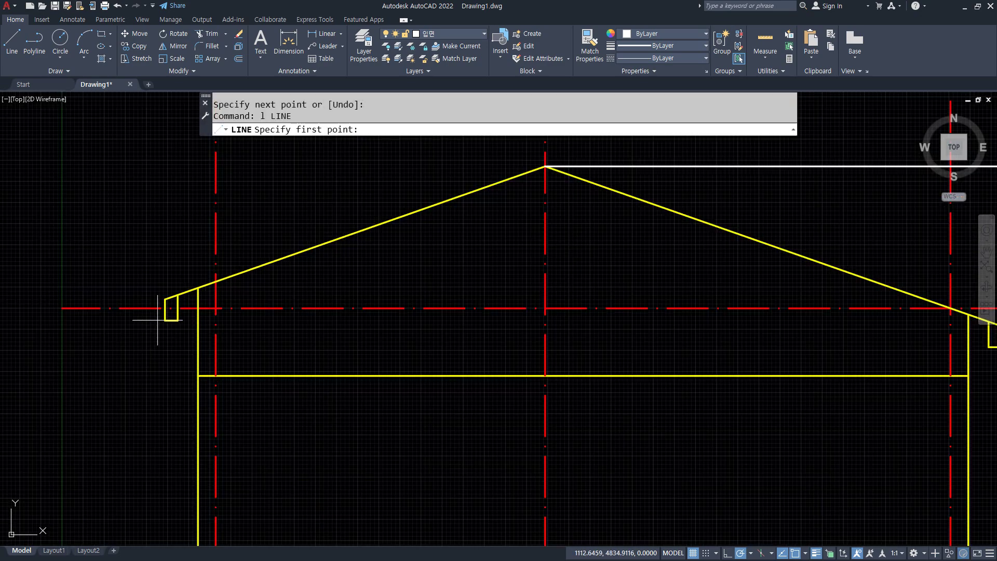
{"action": "left_click", "coordinate": [164, 295]}
{"action": "scroll", "coordinate": [218, 297], "scroll_direction": "down", "scroll_amount": 4}
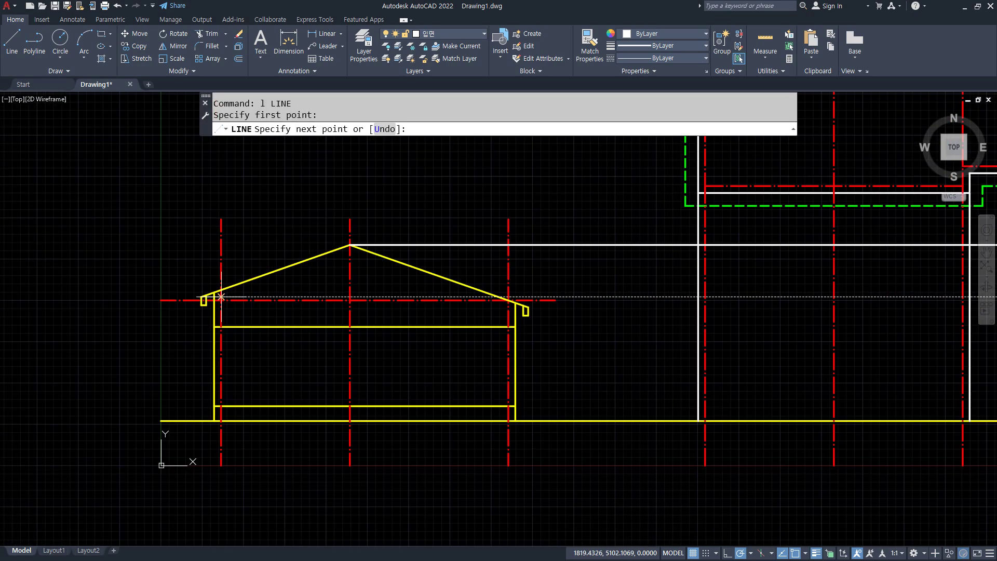
{"action": "middle_click_drag", "start_coordinate": [690, 297], "coordinate": [396, 283]}
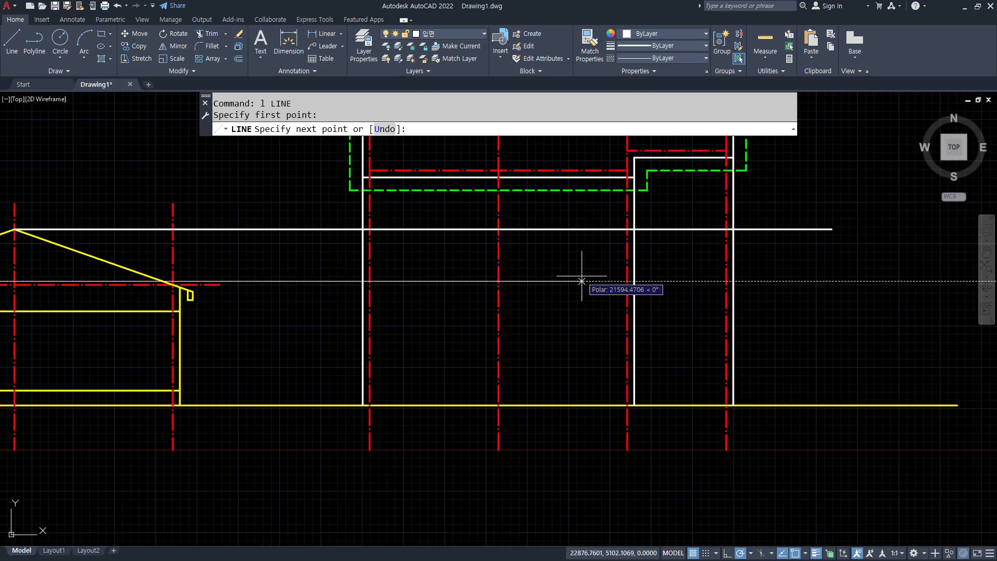
{"action": "left_click", "coordinate": [672, 281]}
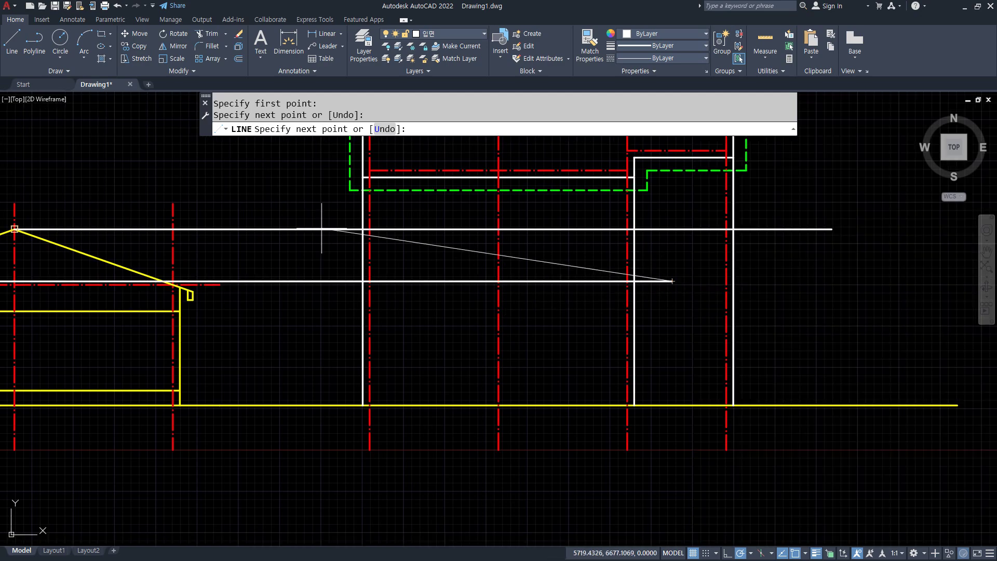
{"action": "key", "text": "Return"}
Step: Draw a vertical line from the dashed eaves outline's lower left corner down to the horizontal eaves line
{"action": "scroll", "coordinate": [314, 198], "scroll_direction": "up", "scroll_amount": 2}
{"action": "type", "text": "l"}
{"action": "key", "text": "Return"}
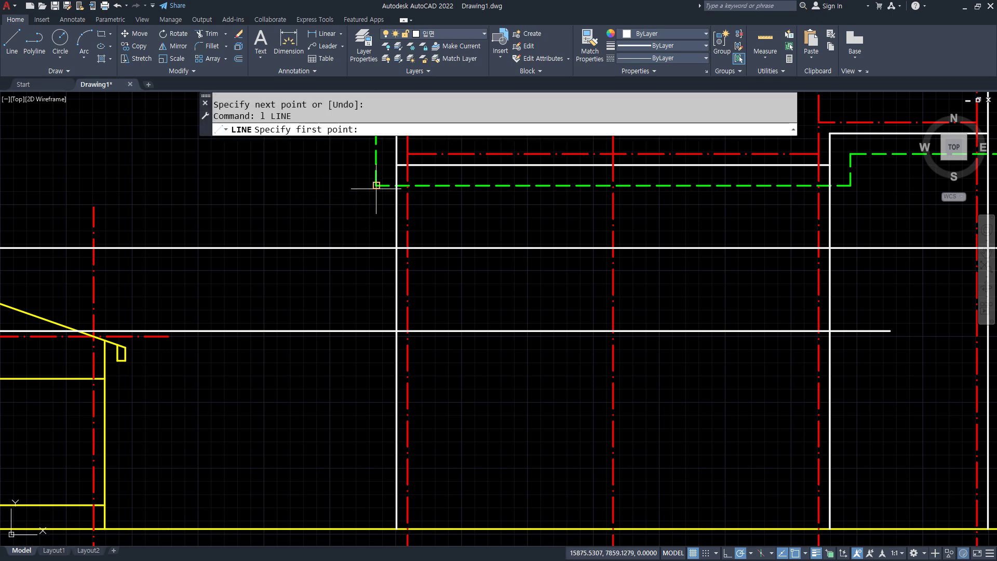
{"action": "left_click", "coordinate": [376, 185]}
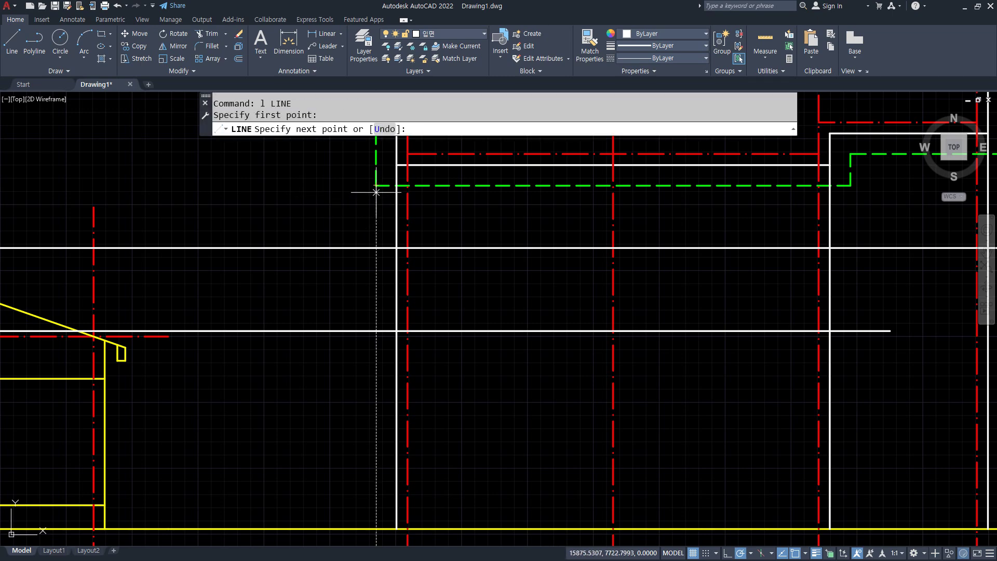
{"action": "left_click", "coordinate": [376, 330]}
{"action": "key", "text": "Return"}
Step: Draw a vertical line from the lower step corner of the dashed eaves outline down to the horizontal eaves line
{"action": "scroll", "coordinate": [428, 285], "scroll_direction": "down", "scroll_amount": 2}
{"action": "middle_click_drag", "start_coordinate": [315, 282], "coordinate": [369, 286]}
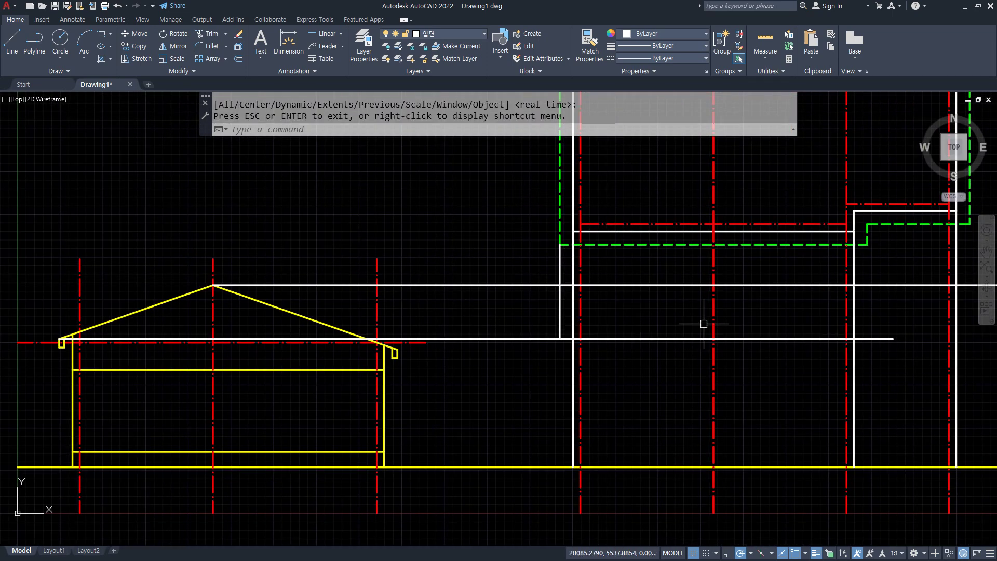
{"action": "left_click", "coordinate": [703, 324]}
{"action": "middle_click_drag", "start_coordinate": [733, 314], "coordinate": [672, 316]}
{"action": "left_click", "coordinate": [688, 315]}
{"action": "key", "text": "Escape"}
{"action": "type", "text": "l"}
{"action": "key", "text": "space"}
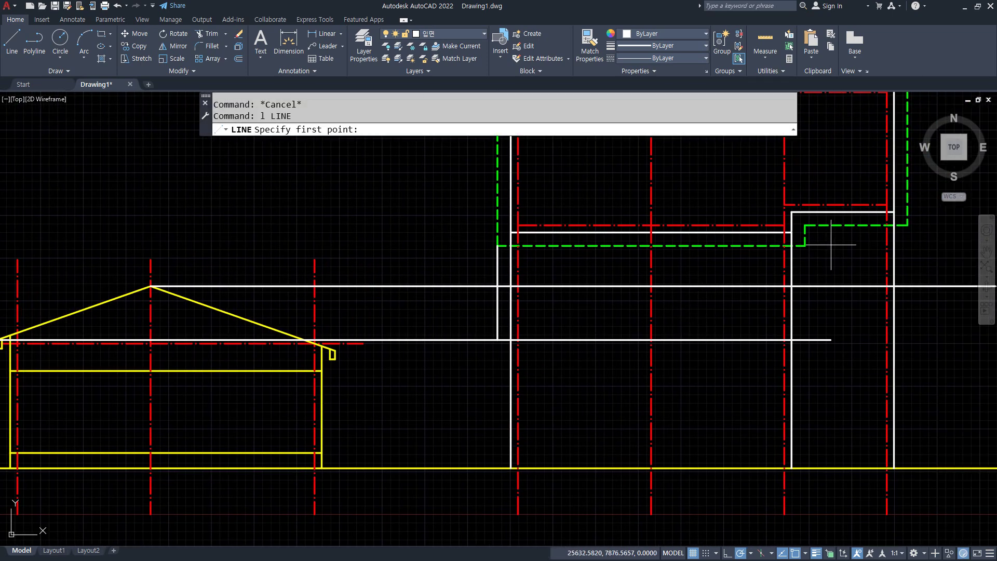
{"action": "left_click", "coordinate": [805, 245]}
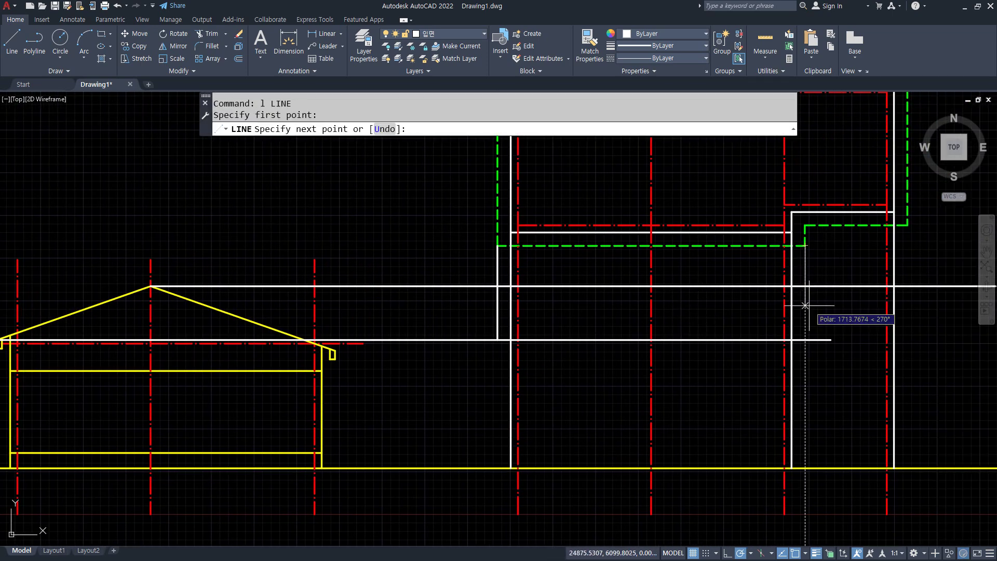
{"action": "left_click", "coordinate": [805, 340]}
{"action": "key", "text": "space"}
Step: Fillet the left roof block with zero radius at both ends of the eaves line and at its upper left corner on the ridge line
{"action": "type", "text": "f"}
{"action": "key", "text": "space"}
{"action": "left_click", "coordinate": [805, 327]}
{"action": "left_click", "coordinate": [571, 341]}
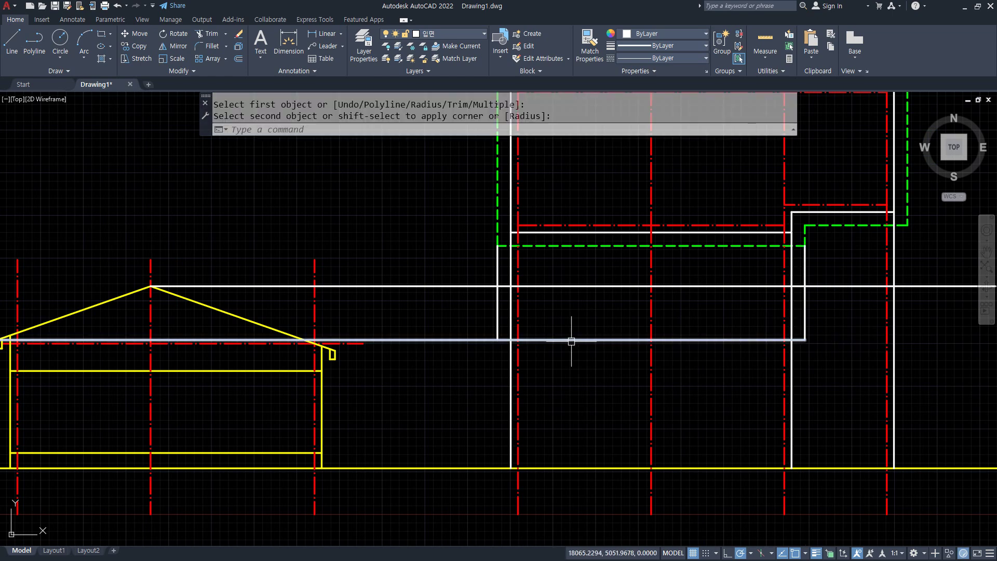
{"action": "key", "text": "space"}
{"action": "left_click", "coordinate": [571, 341]}
{"action": "left_click", "coordinate": [498, 313]}
{"action": "key", "text": "space"}
{"action": "left_click", "coordinate": [497, 308]}
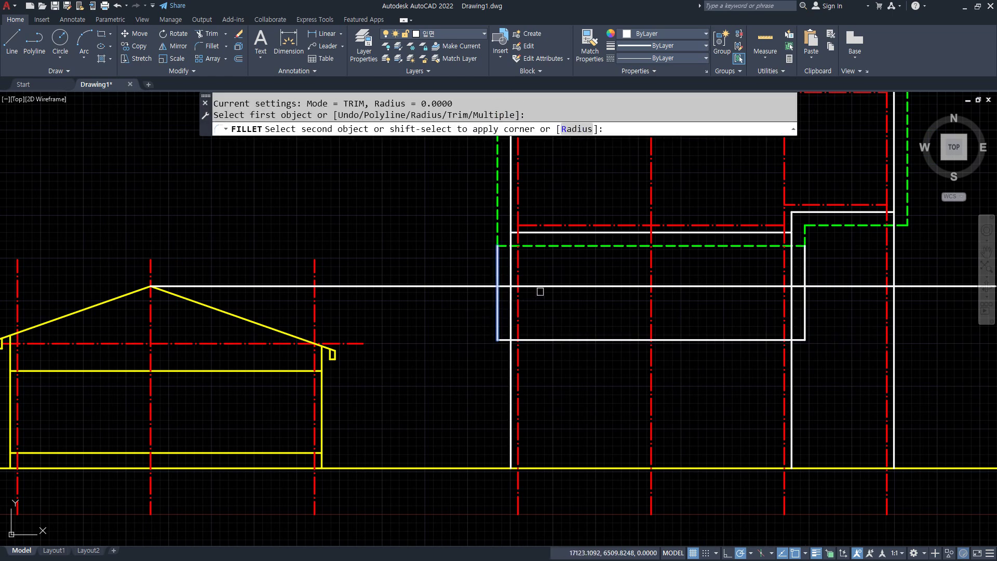
{"action": "left_click", "coordinate": [540, 287]}
Step: Trim the left wall line, the step's wall line and the step's eaves line above the elevation's ridge line
{"action": "type", "text": "tr"}
{"action": "key", "text": "space"}
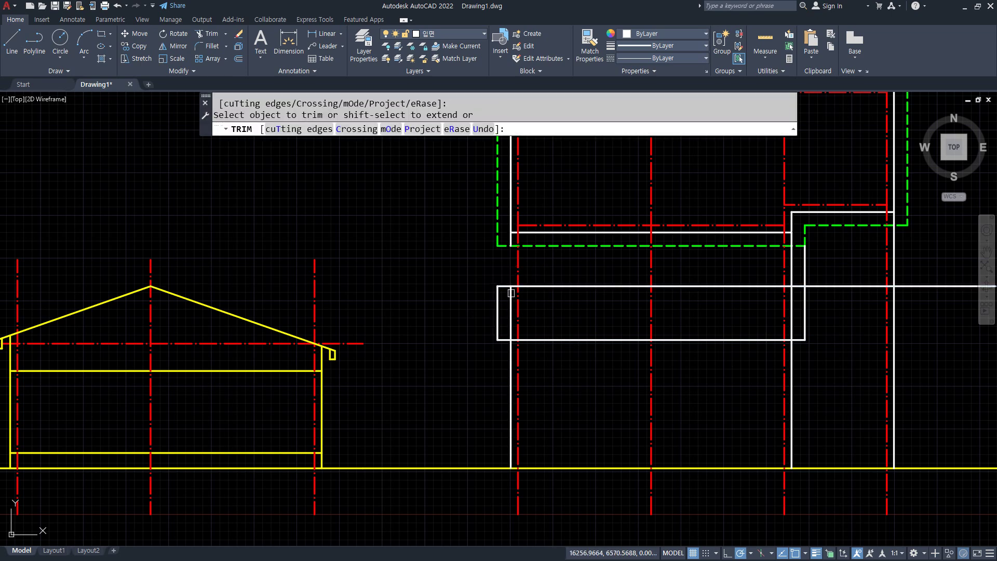
{"action": "key", "text": "Escape"}
{"action": "type", "text": "tr"}
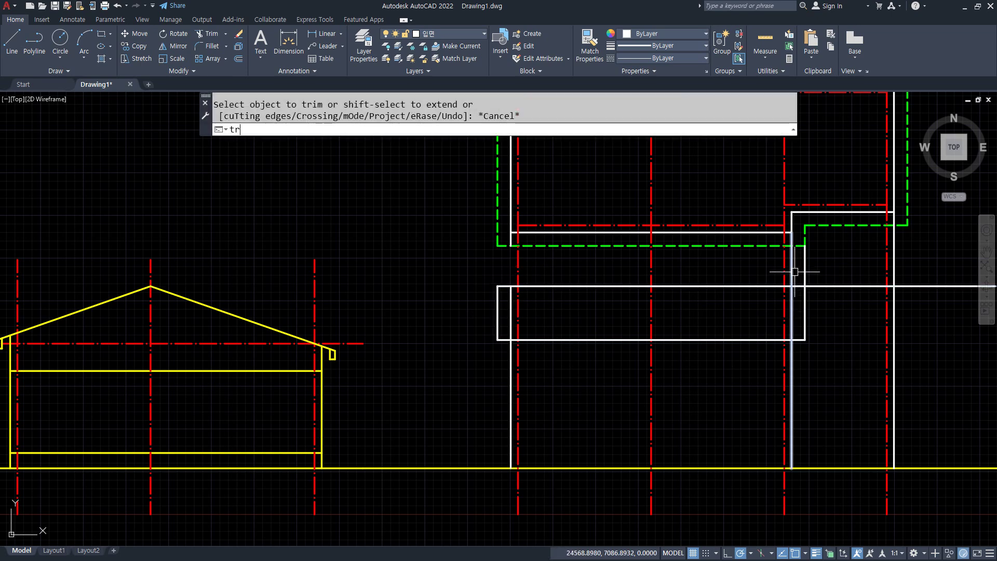
{"action": "key", "text": "space"}
{"action": "left_click", "coordinate": [794, 271]}
{"action": "left_click", "coordinate": [804, 269]}
{"action": "key", "text": "space"}
{"action": "scroll", "coordinate": [624, 345], "scroll_direction": "up", "scroll_amount": 2}
{"action": "middle_click_drag", "start_coordinate": [623, 347], "coordinate": [761, 309]}
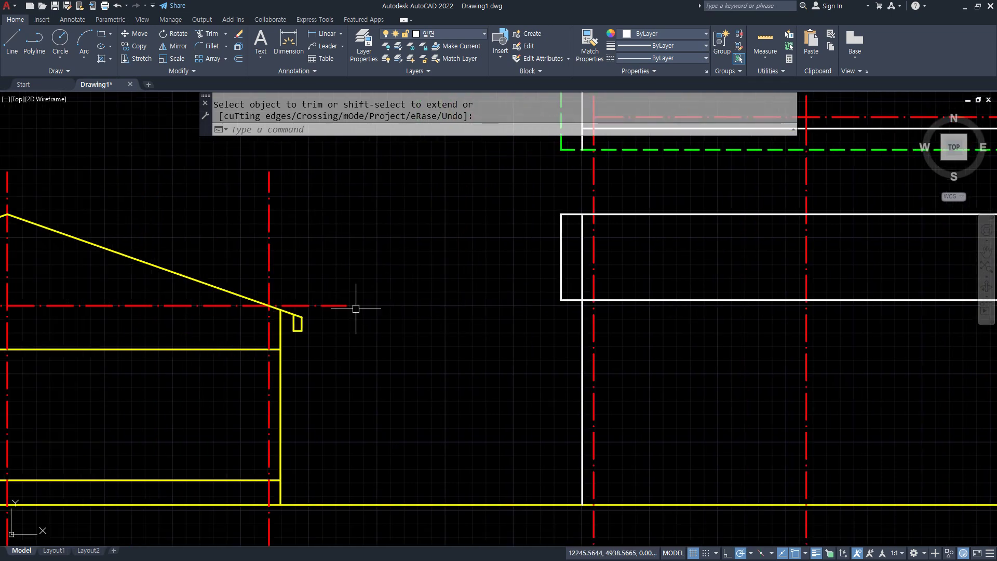
{"action": "scroll", "coordinate": [356, 308], "scroll_direction": "down", "scroll_amount": 3}
{"action": "scroll", "coordinate": [78, 314], "scroll_direction": "up", "scroll_amount": 5}
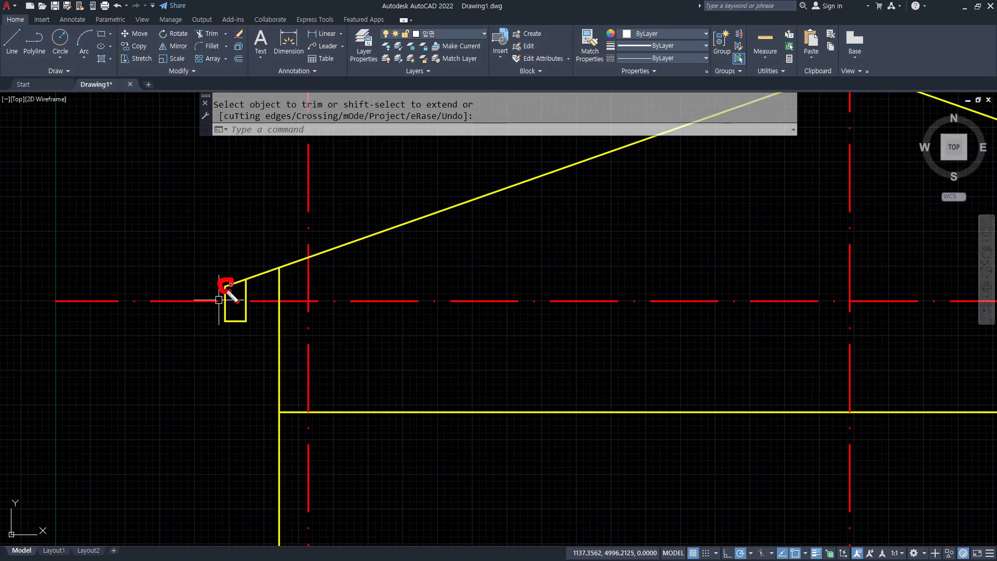
{"action": "left_click_drag", "start_coordinate": [228, 318], "coordinate": [224, 328]}
{"action": "left_click_drag", "start_coordinate": [12, 294], "coordinate": [80, 297]}
{"action": "left_click_drag", "start_coordinate": [224, 284], "coordinate": [222, 307]}
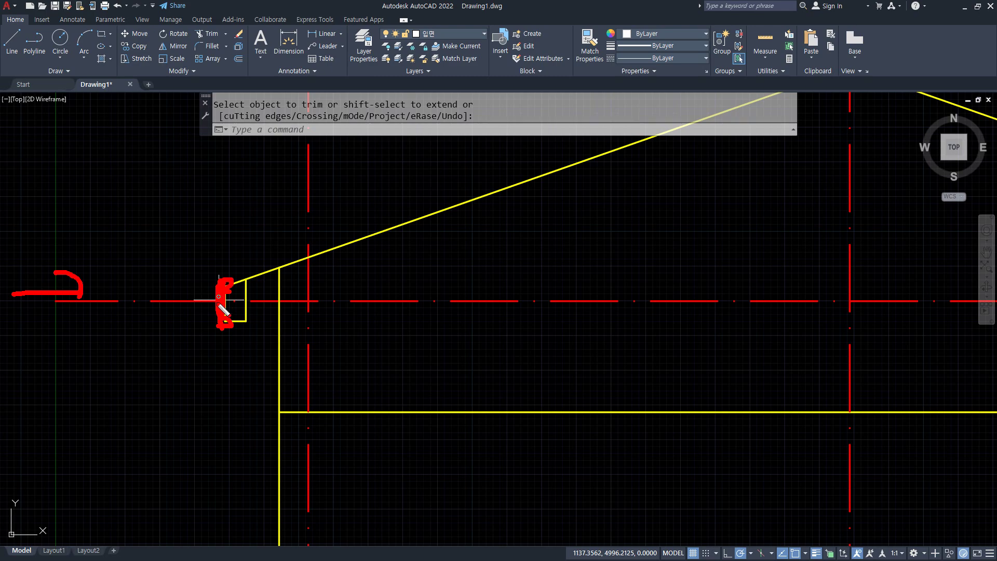
Step: Offset the elevation's left roof block eaves line 250 downward
{"action": "scroll", "coordinate": [420, 301], "scroll_direction": "down", "scroll_amount": 3}
{"action": "scroll", "coordinate": [481, 283], "scroll_direction": "up", "scroll_amount": 5}
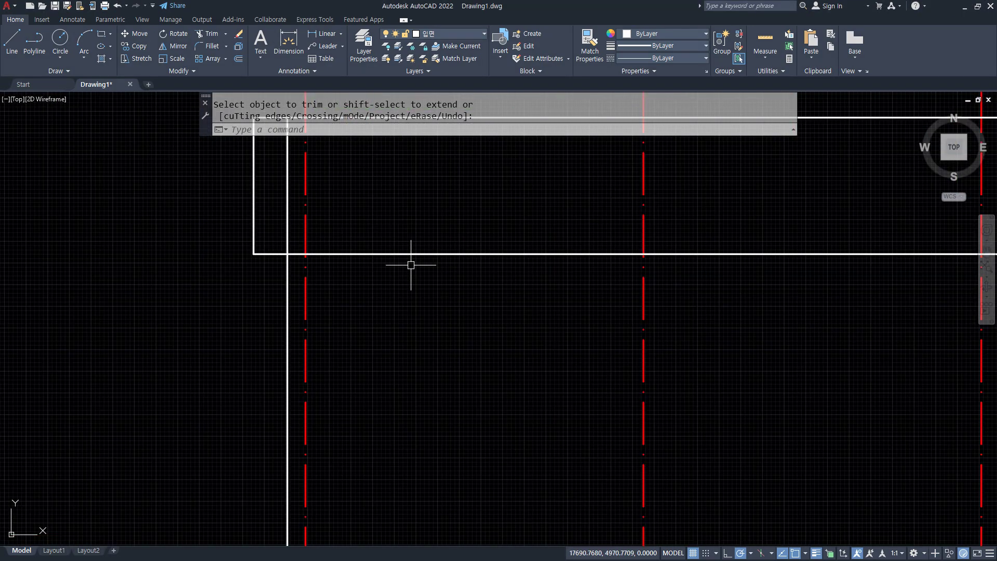
{"action": "key", "text": "Escape"}
{"action": "type", "text": "o"}
{"action": "key", "text": "Return"}
{"action": "type", "text": "250"}
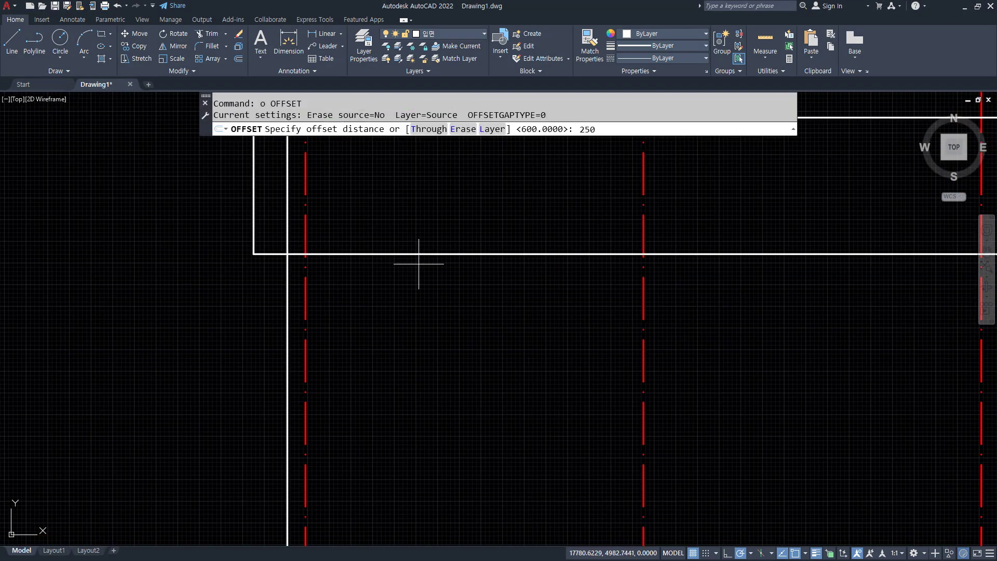
{"action": "key", "text": "Return"}
{"action": "left_click", "coordinate": [422, 254]}
{"action": "left_click", "coordinate": [422, 257]}
{"action": "key", "text": "Return"}
Step: Fillet the offset eaves line with zero radius to the left and right edges of the left roof block
{"action": "type", "text": "f"}
{"action": "key", "text": "Return"}
{"action": "left_click", "coordinate": [263, 276]}
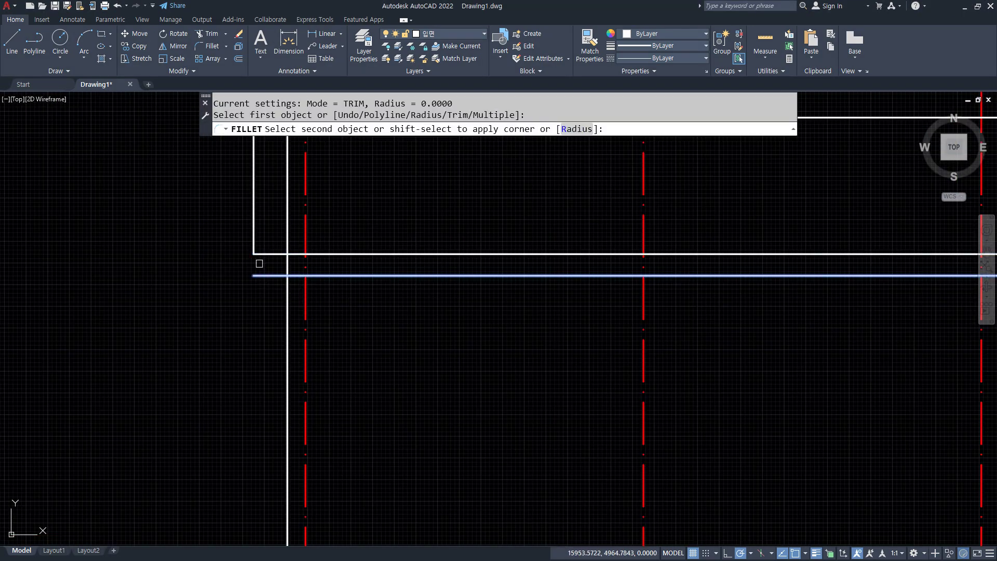
{"action": "left_click", "coordinate": [254, 250]}
{"action": "scroll", "coordinate": [271, 249], "scroll_direction": "down", "scroll_amount": 2}
{"action": "middle_click_drag", "start_coordinate": [584, 292], "coordinate": [720, 320]}
{"action": "key", "text": "Return"}
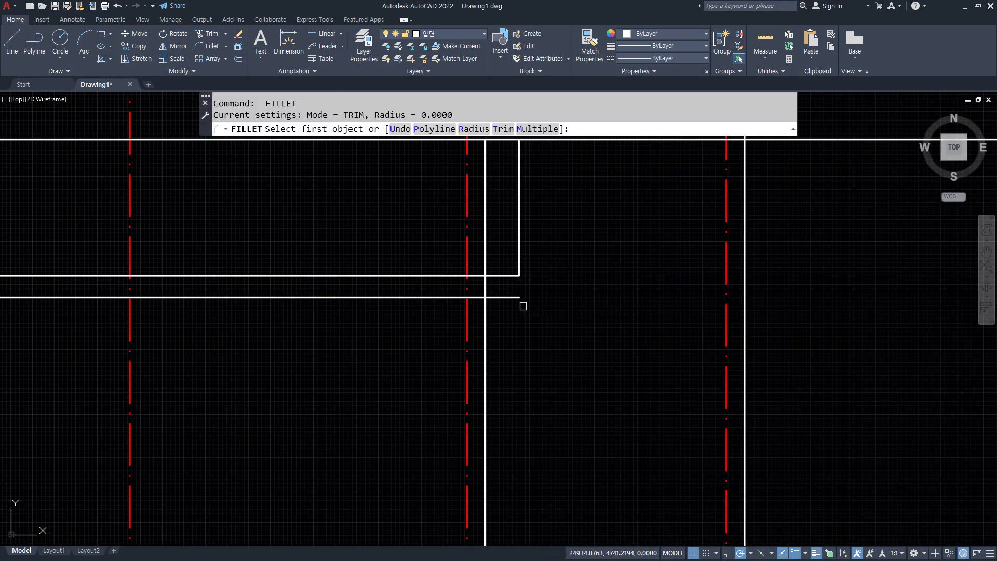
{"action": "left_click", "coordinate": [521, 260]}
{"action": "left_click", "coordinate": [508, 297]}
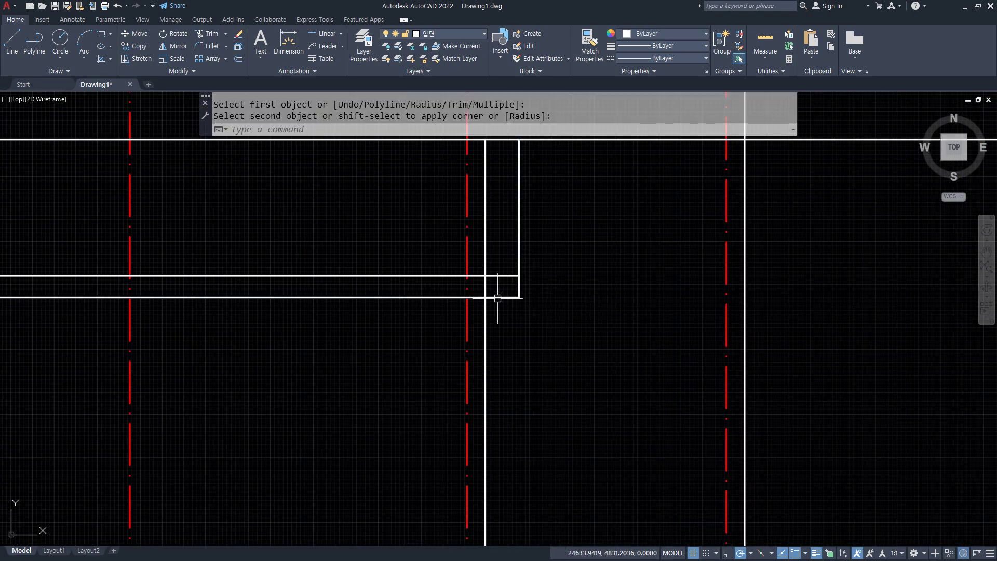
Step: Trim the step's wall line and the left wall line where they run above the roof block's lower eaves line
{"action": "scroll", "coordinate": [519, 301], "scroll_direction": "down", "scroll_amount": 3}
{"action": "middle_click_drag", "start_coordinate": [530, 272], "coordinate": [652, 296]}
{"action": "type", "text": "tr"}
{"action": "key", "text": "space"}
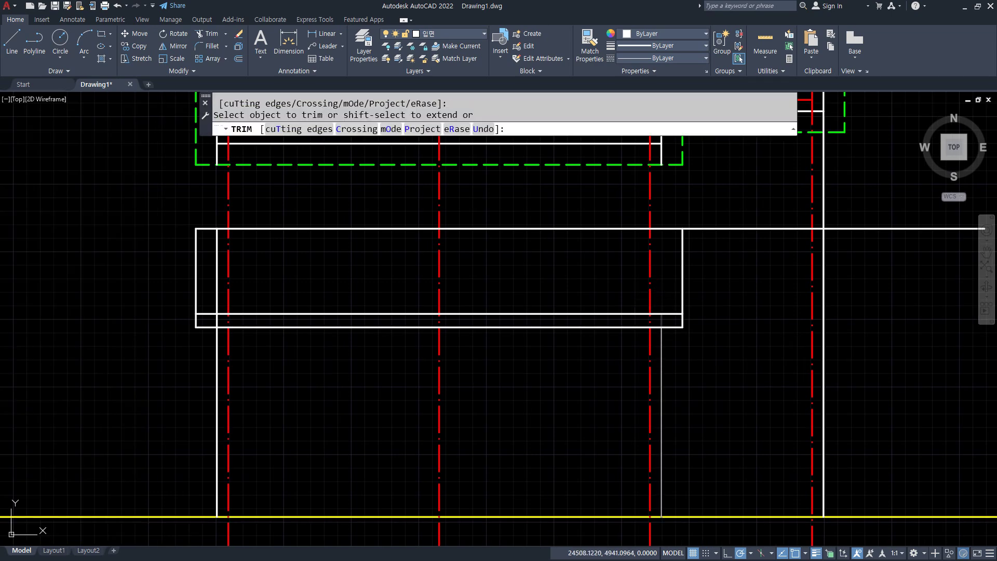
{"action": "left_click", "coordinate": [214, 323]}
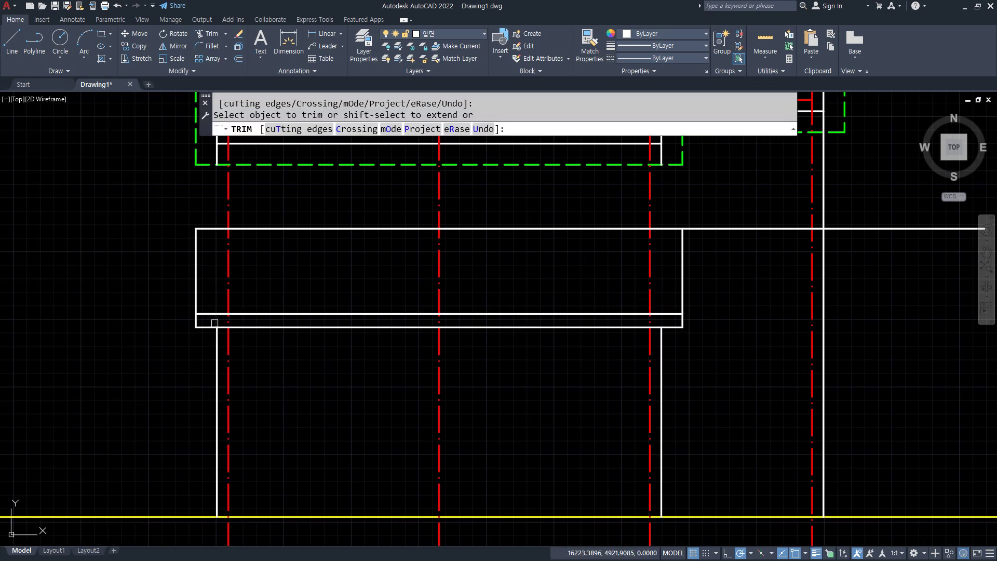
{"action": "key", "text": "space"}
Step: Examine the front edge of the reference floor plan around the terrace and the stepped eaves line
{"action": "scroll", "coordinate": [519, 371], "scroll_direction": "down", "scroll_amount": 3}
{"action": "mouse_move", "coordinate": [470, 374]}
{"action": "middle_mouse_down"}
{"action": "mouse_move", "coordinate": [481, 361]}
{"action": "mouse_move", "coordinate": [626, 364]}
{"action": "middle_mouse_up"}
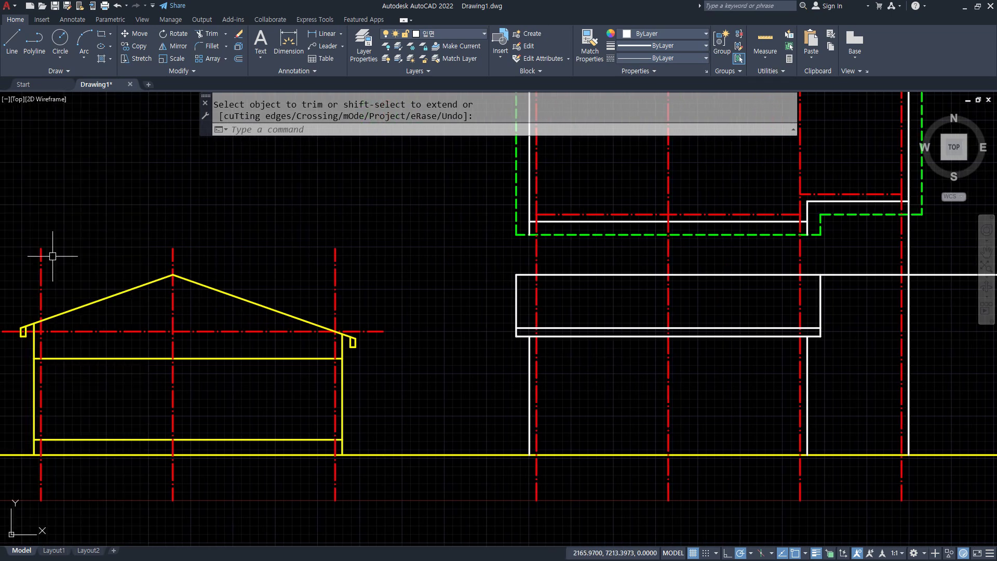
{"action": "left_click_drag", "start_coordinate": [0, 98], "coordinate": [439, 98]}
{"action": "key", "text": "ctrl+alt+d"}
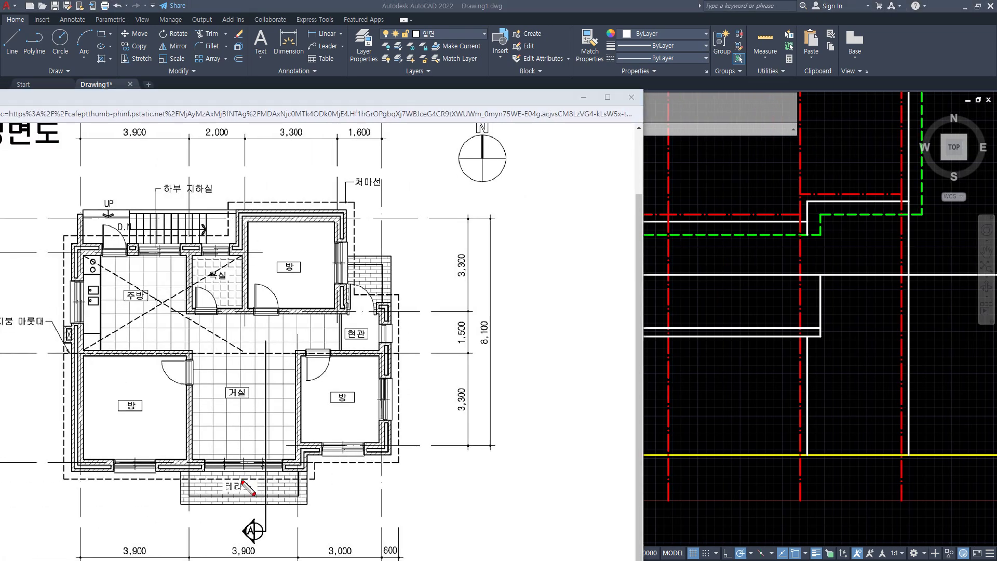
{"action": "mouse_move", "coordinate": [225, 522]}
{"action": "left_mouse_down"}
{"action": "mouse_move", "coordinate": [119, 526]}
{"action": "mouse_move", "coordinate": [111, 444]}
{"action": "mouse_move", "coordinate": [304, 442]}
{"action": "mouse_move", "coordinate": [257, 530]}
{"action": "left_mouse_up"}
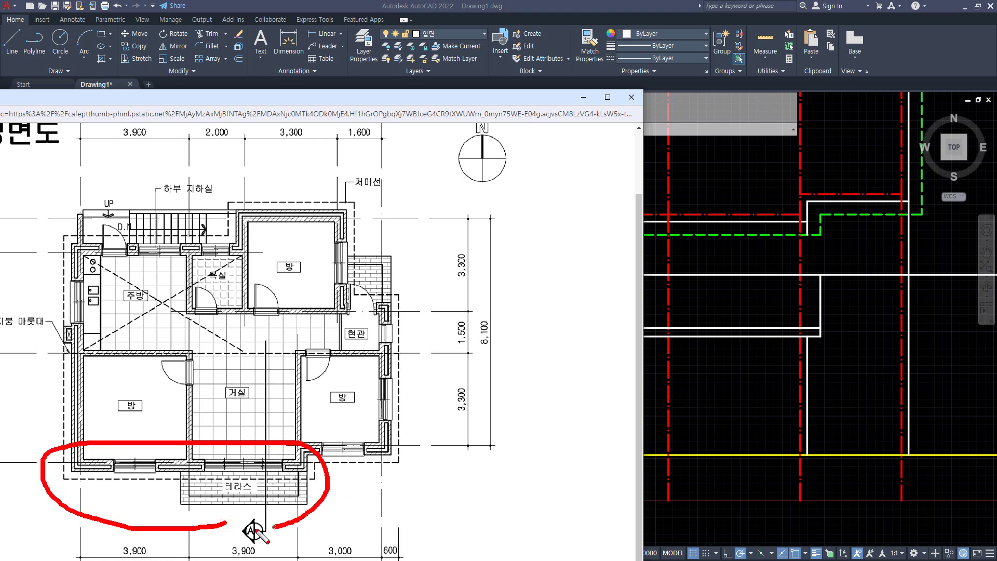
{"action": "key", "text": "Escape"}
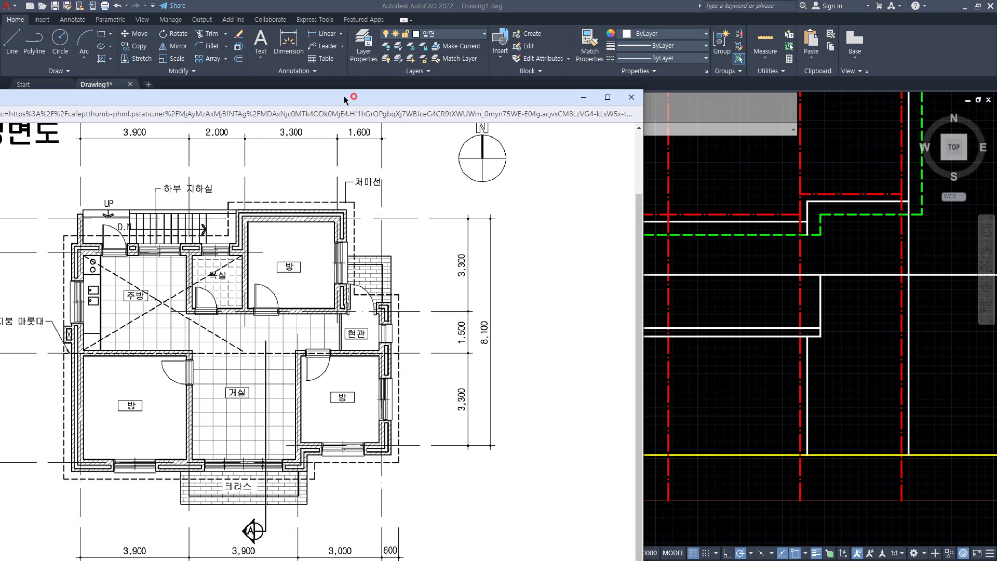
{"action": "left_click_drag", "start_coordinate": [346, 98], "coordinate": [0, 98]}
{"action": "left_click", "coordinate": [810, 410]}
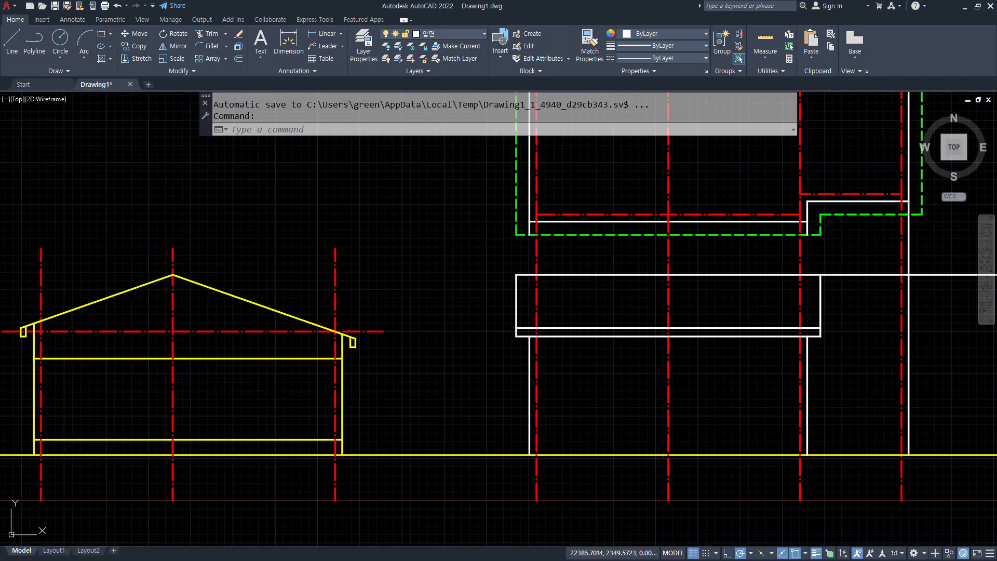
{"action": "middle_click_drag", "start_coordinate": [846, 344], "coordinate": [491, 440]}
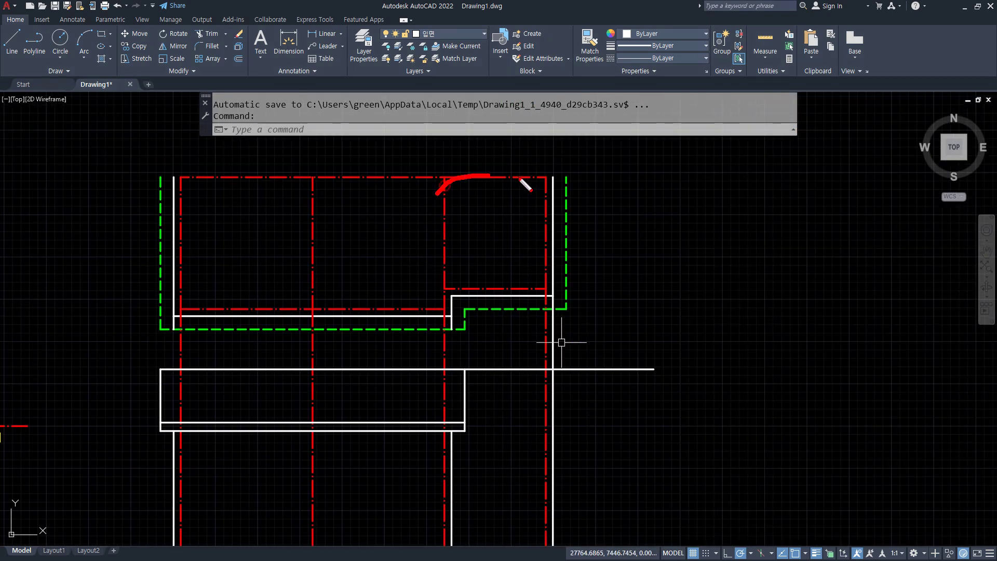
{"action": "left_click_drag", "start_coordinate": [525, 185], "coordinate": [455, 310]}
{"action": "left_click_drag", "start_coordinate": [293, 174], "coordinate": [292, 291]}
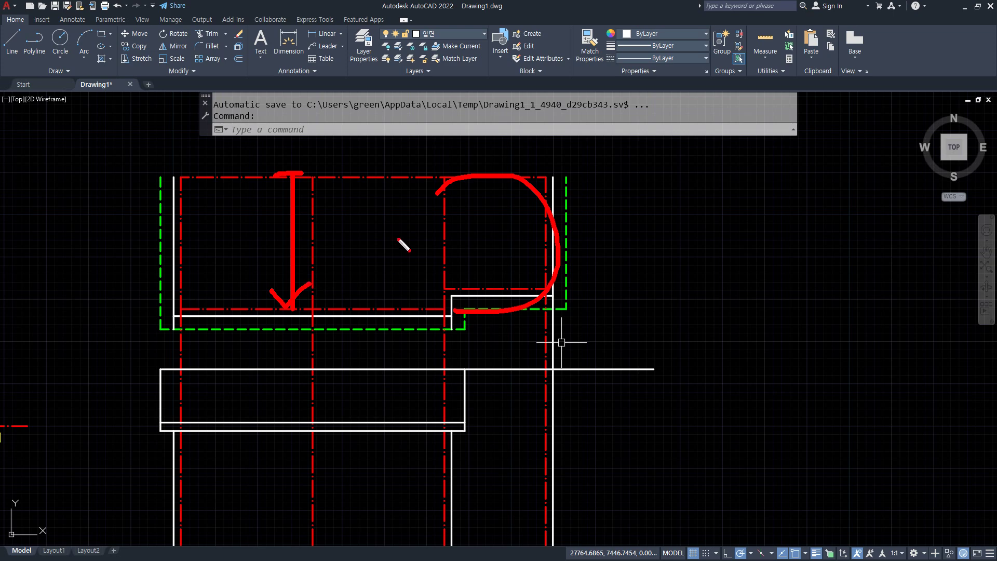
{"action": "left_click_drag", "start_coordinate": [499, 177], "coordinate": [499, 286]}
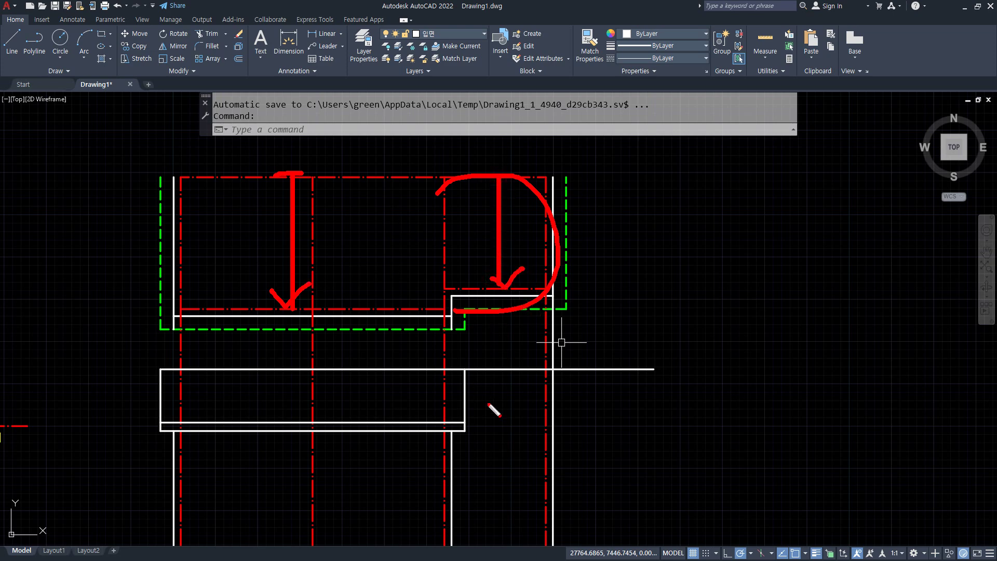
{"action": "key", "text": "Escape"}
{"action": "scroll", "coordinate": [483, 425], "scroll_direction": "up", "scroll_amount": 4}
{"action": "key", "text": "ctrl+2"}
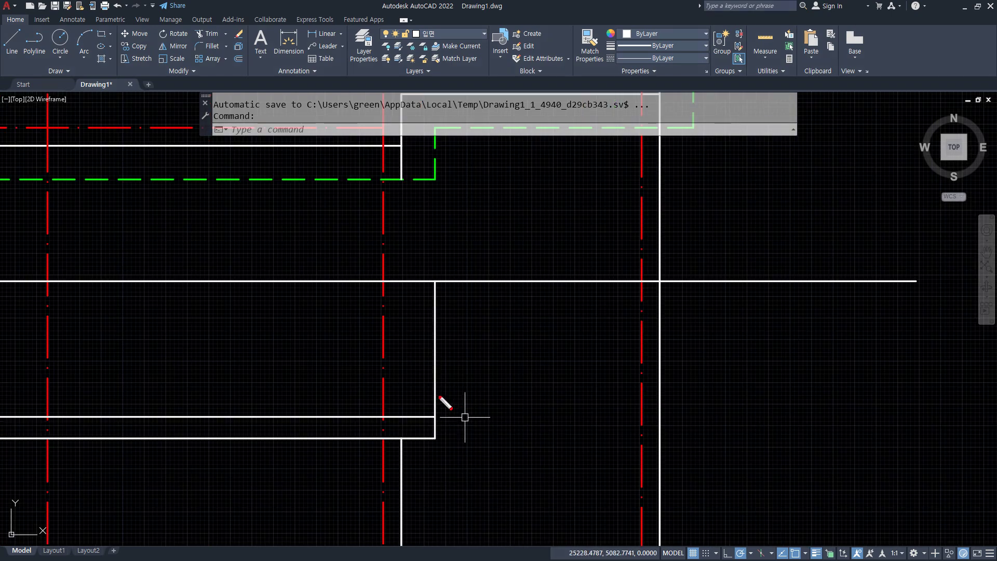
{"action": "left_click_drag", "start_coordinate": [437, 396], "coordinate": [717, 398], "text": "shift"}
{"action": "left_click_drag", "start_coordinate": [700, 276], "coordinate": [714, 408], "text": "shift"}
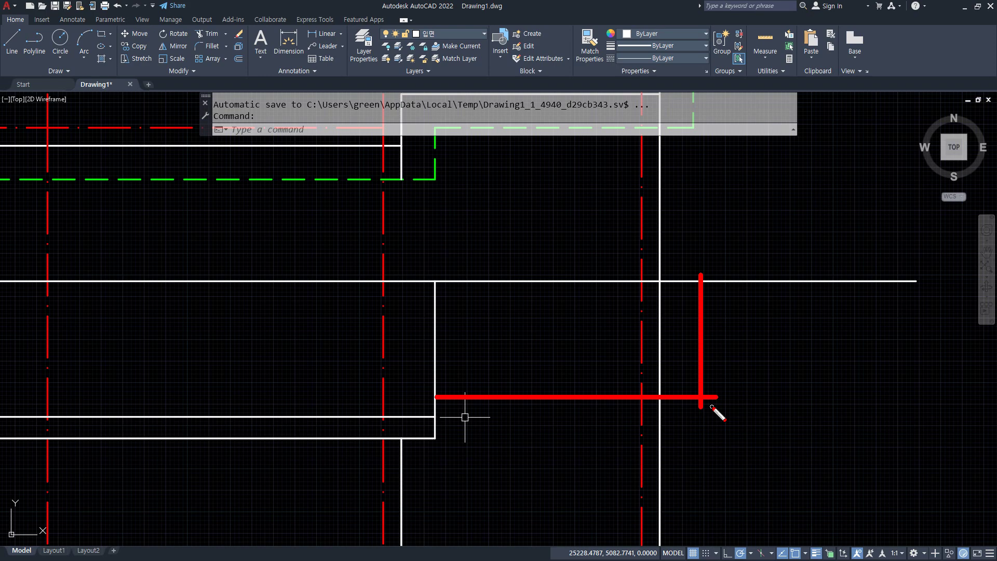
{"action": "key", "text": "Escape"}
Step: Offset the section's ridge centre line 3300 toward the left eaves
{"action": "middle_click_drag", "start_coordinate": [237, 330], "coordinate": [830, 321]}
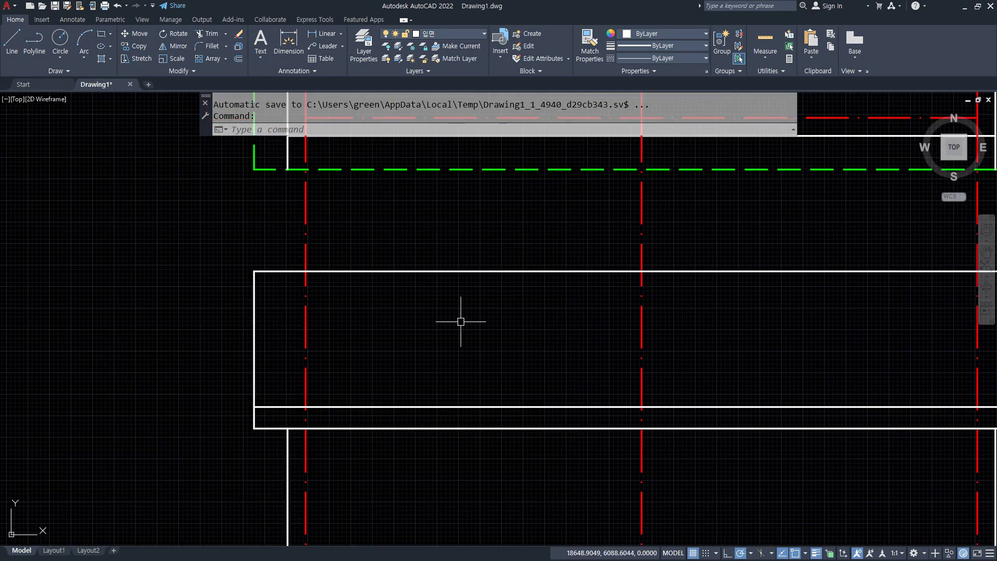
{"action": "scroll", "coordinate": [313, 321], "scroll_direction": "down", "scroll_amount": 2}
{"action": "middle_click_drag", "start_coordinate": [182, 323], "coordinate": [748, 296]}
{"action": "scroll", "coordinate": [280, 311], "scroll_direction": "up", "scroll_amount": 2}
{"action": "middle_click_drag", "start_coordinate": [280, 312], "coordinate": [537, 321]}
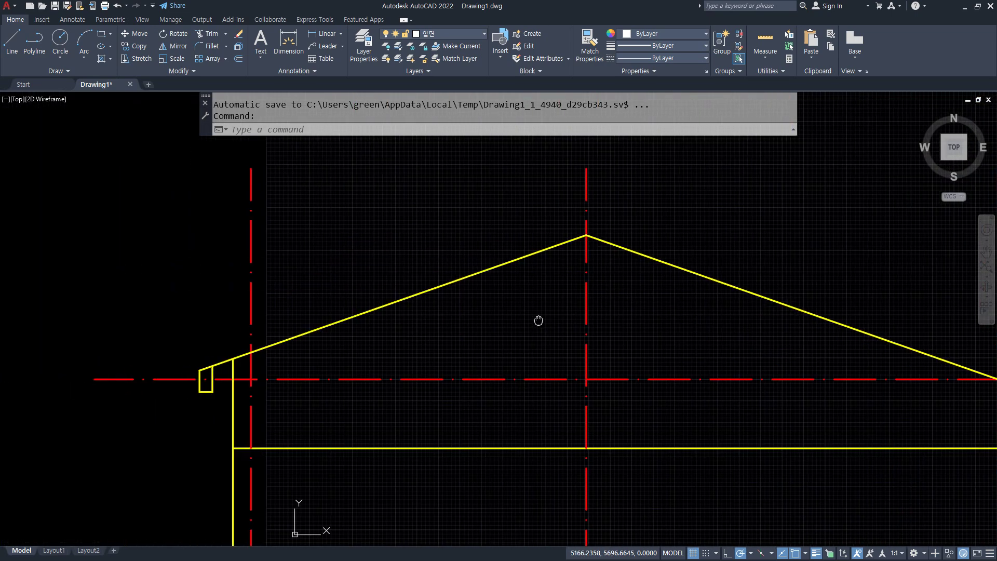
{"action": "mouse_move", "coordinate": [584, 181]}
{"action": "left_mouse_down"}
{"action": "mouse_move", "coordinate": [587, 202]}
{"action": "mouse_move", "coordinate": [262, 205]}
{"action": "left_mouse_up"}
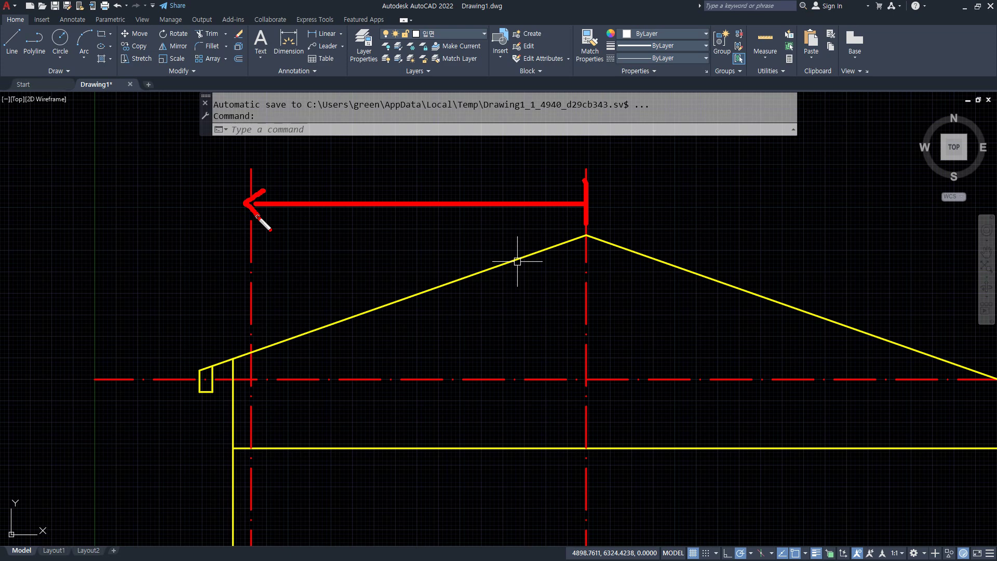
{"action": "key", "text": "Escape"}
{"action": "type", "text": "o"}
{"action": "key", "text": "Return"}
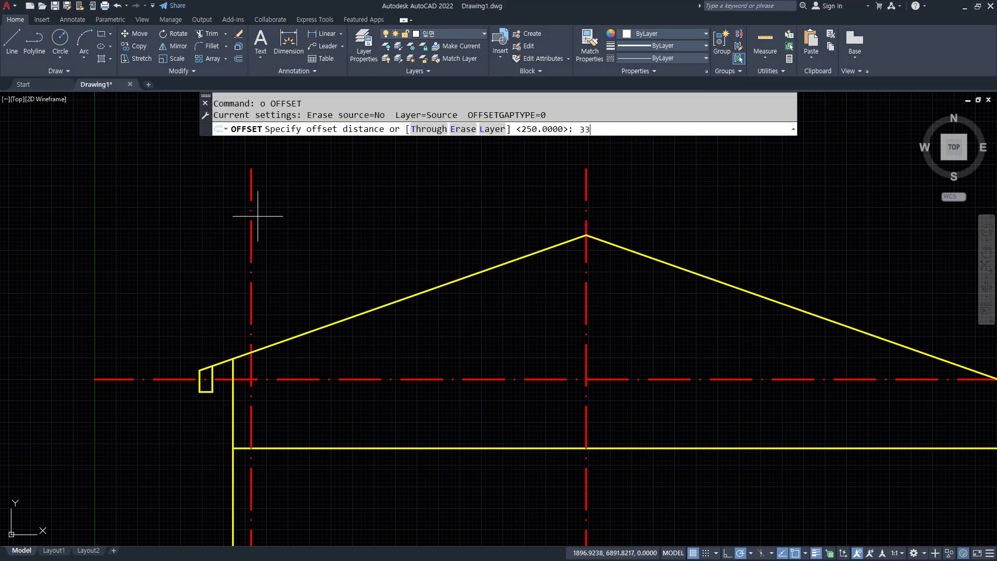
{"action": "key", "text": "Return"}
{"action": "left_click", "coordinate": [585, 294]}
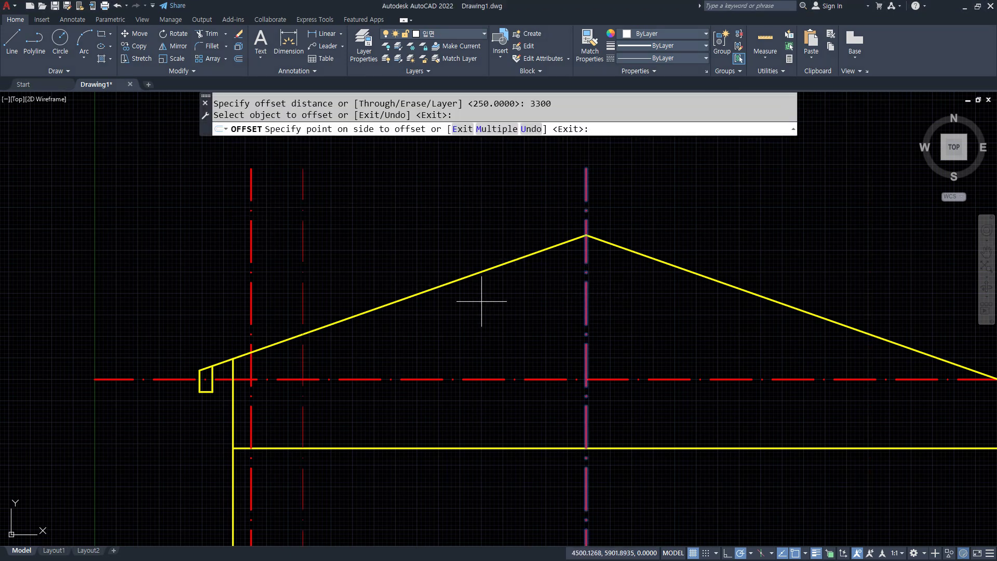
{"action": "left_click", "coordinate": [319, 329]}
{"action": "key", "text": "Return"}
Step: Copy the section's left fascia outline up the roof slope by the distance from the left centre line to the offset centre line, measured along the roof line
{"action": "left_click_drag", "start_coordinate": [304, 169], "coordinate": [304, 560]}
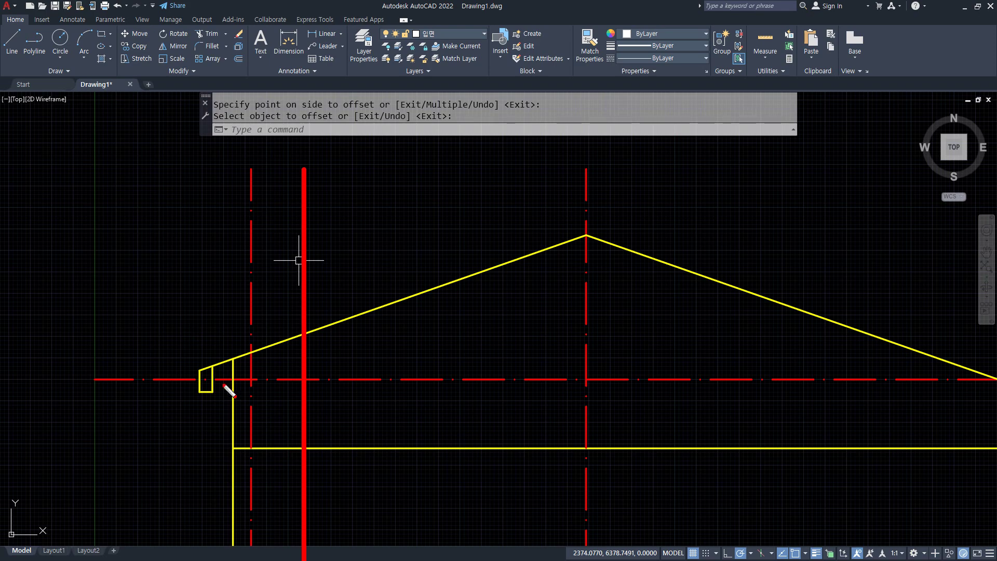
{"action": "mouse_move", "coordinate": [193, 389]}
{"action": "left_mouse_down"}
{"action": "mouse_move", "coordinate": [282, 383]}
{"action": "mouse_move", "coordinate": [201, 415]}
{"action": "left_mouse_up"}
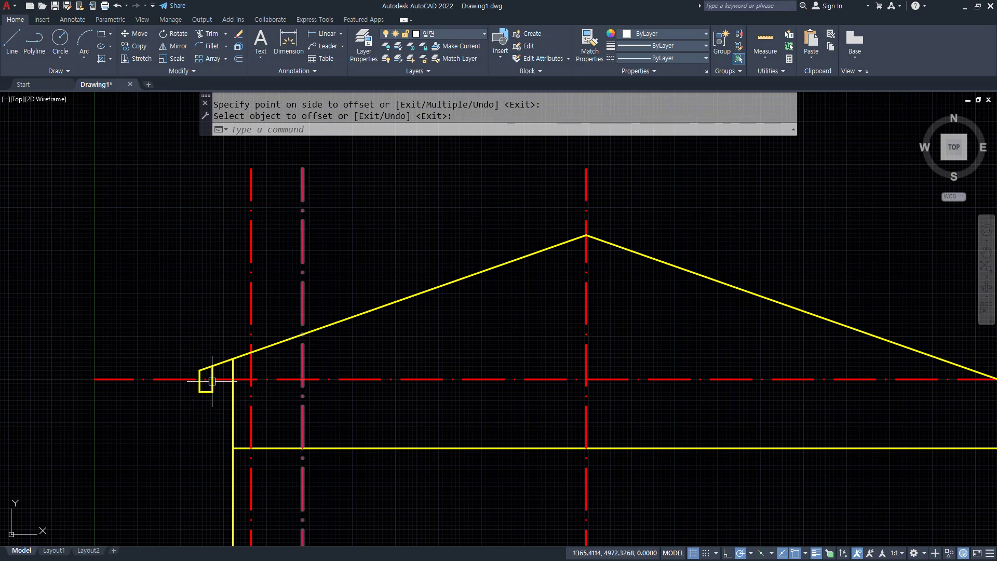
{"action": "scroll", "coordinate": [210, 376], "scroll_direction": "up", "scroll_amount": 4}
{"action": "key", "text": "Return"}
{"action": "type", "text": "cp"}
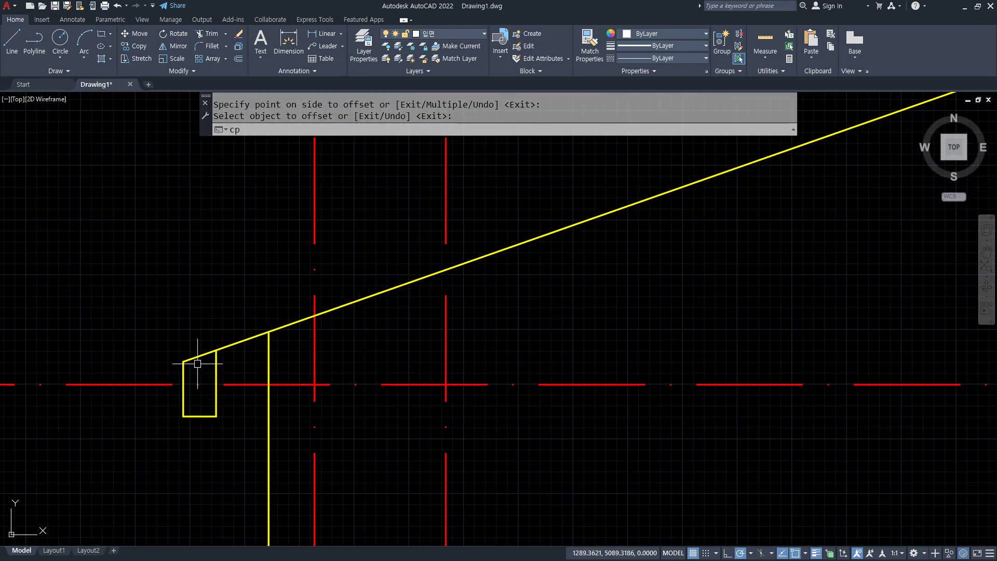
{"action": "key", "text": "Return"}
{"action": "left_click", "coordinate": [129, 292]}
{"action": "left_click", "coordinate": [224, 428]}
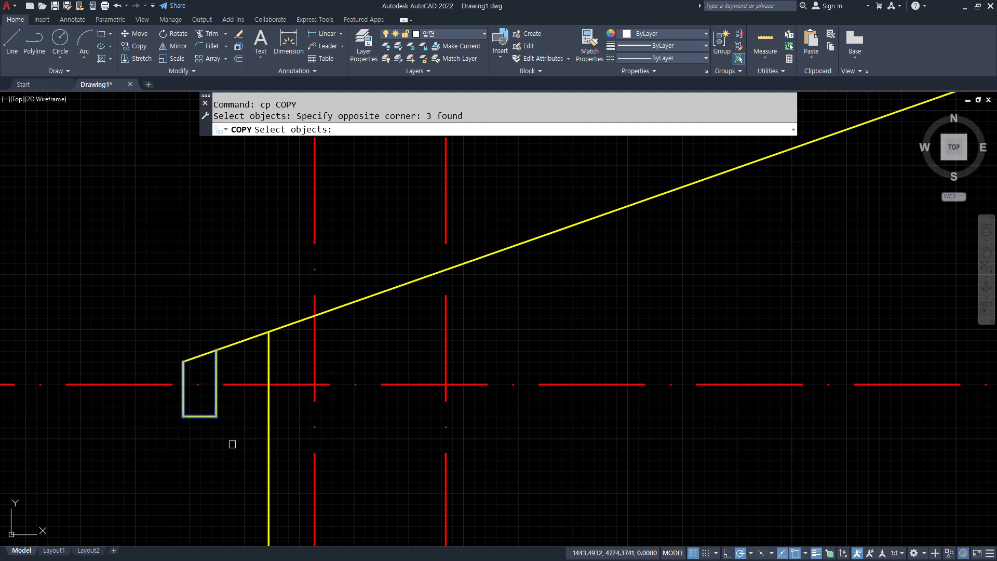
{"action": "key", "text": "Return"}
{"action": "left_click_drag", "start_coordinate": [340, 307], "coordinate": [294, 327]}
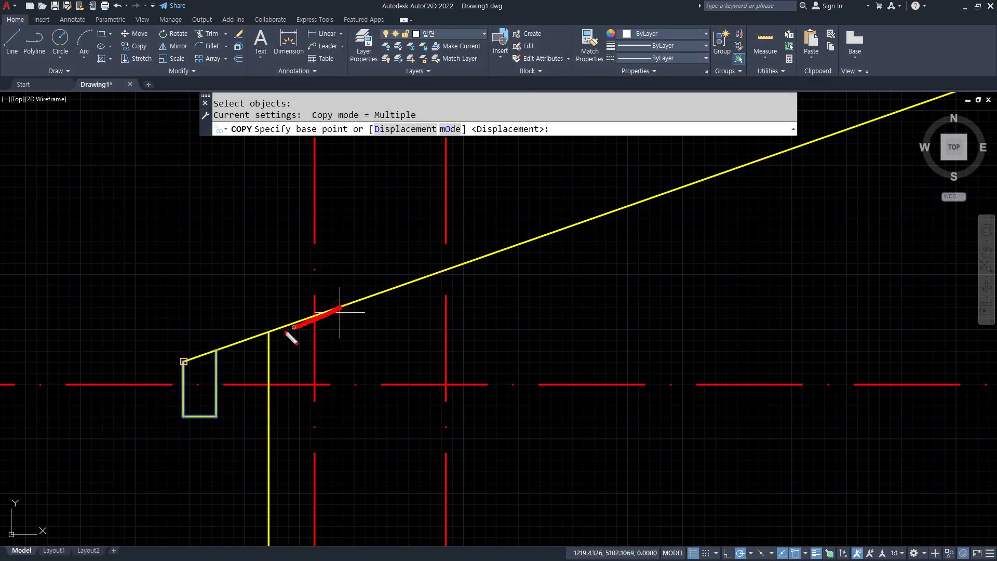
{"action": "left_click", "coordinate": [314, 315]}
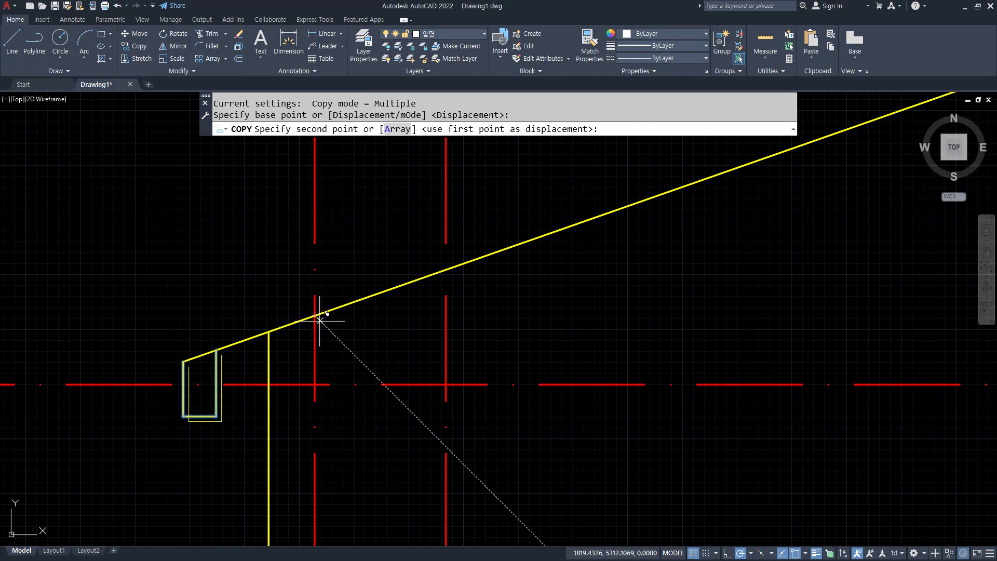
{"action": "left_click", "coordinate": [451, 262]}
{"action": "key", "text": "Escape"}
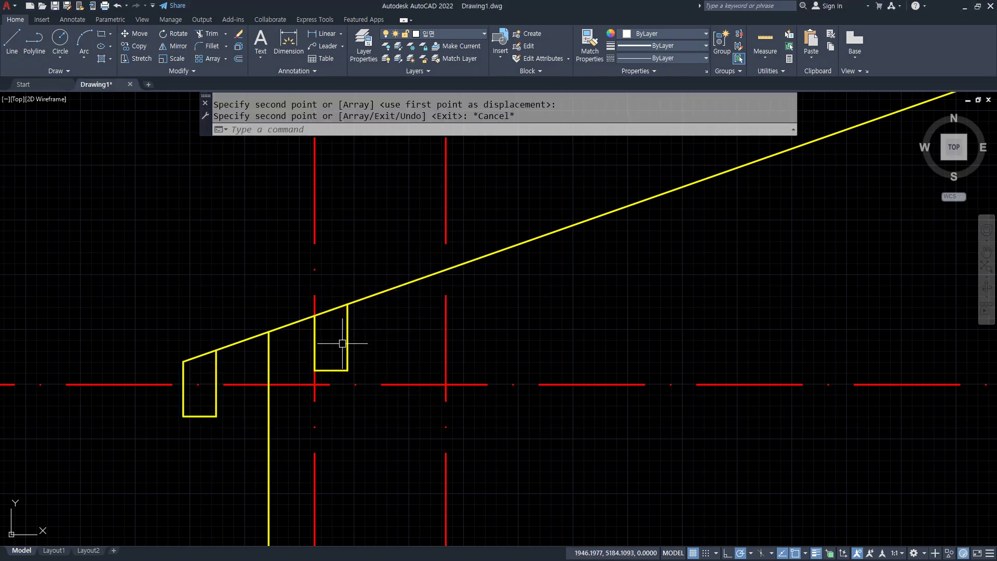
Step: Draw a horizontal line from the copied fascia's upper left corner across the elevation to beyond its right wall line
{"action": "left_click_drag", "start_coordinate": [439, 229], "coordinate": [324, 232]}
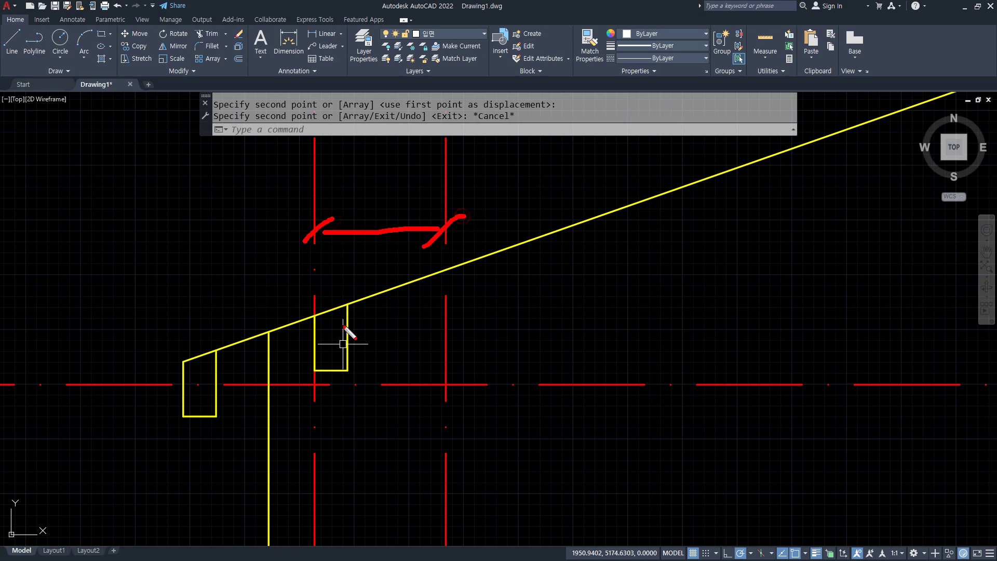
{"action": "type", "text": "l"}
{"action": "key", "text": "Return"}
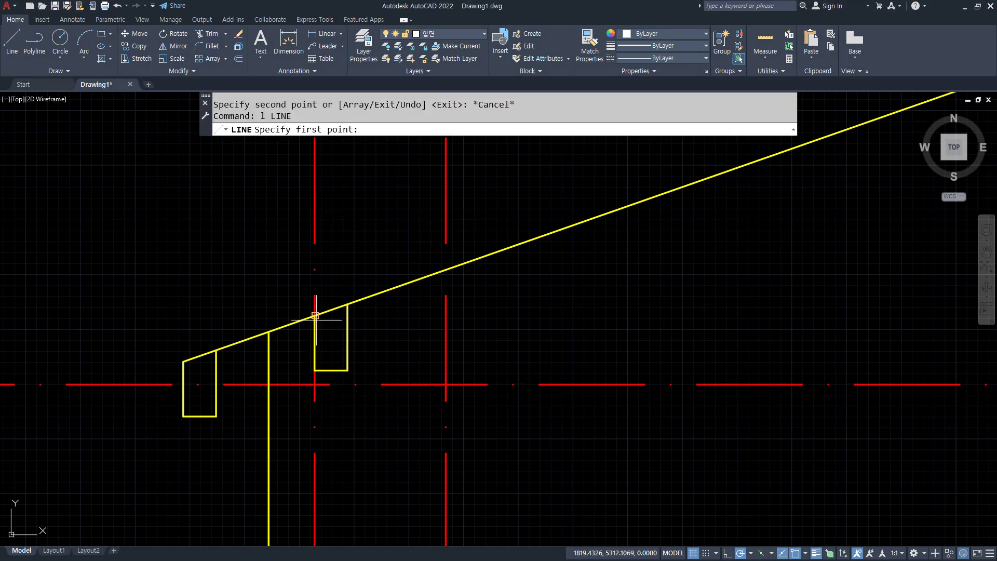
{"action": "left_click", "coordinate": [315, 316]}
{"action": "scroll", "coordinate": [362, 391], "scroll_direction": "down", "scroll_amount": 7}
{"action": "middle_click_drag", "start_coordinate": [536, 387], "coordinate": [171, 350]}
{"action": "middle_click_drag", "start_coordinate": [621, 331], "coordinate": [344, 317]}
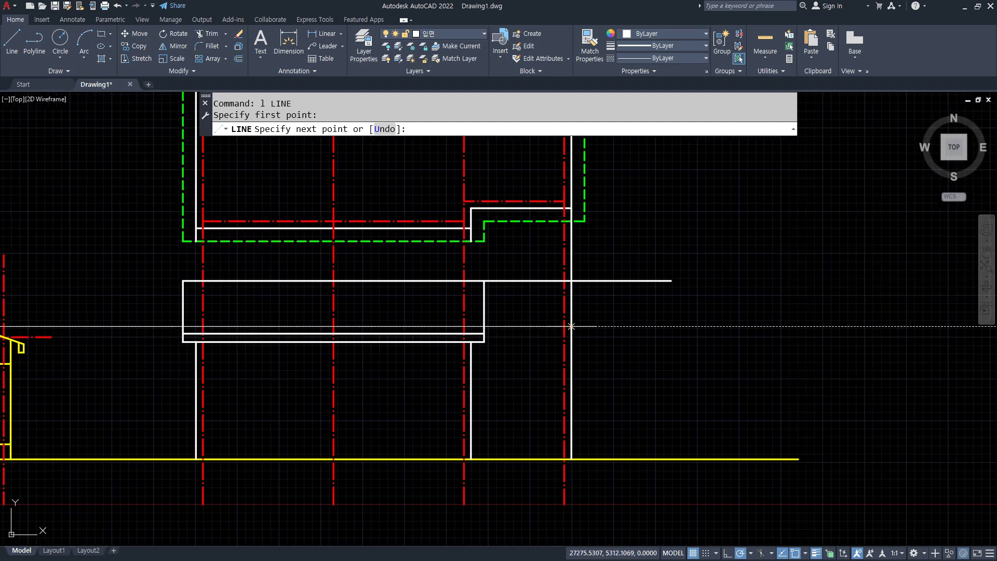
{"action": "left_click", "coordinate": [619, 326]}
{"action": "key", "text": "Return"}
Step: Draw a vertical line from the right corner of the plan's stepped eaves down to the elevation's set-back eaves line
{"action": "scroll", "coordinate": [583, 226], "scroll_direction": "up", "scroll_amount": 2}
{"action": "type", "text": "l"}
{"action": "key", "text": "Return"}
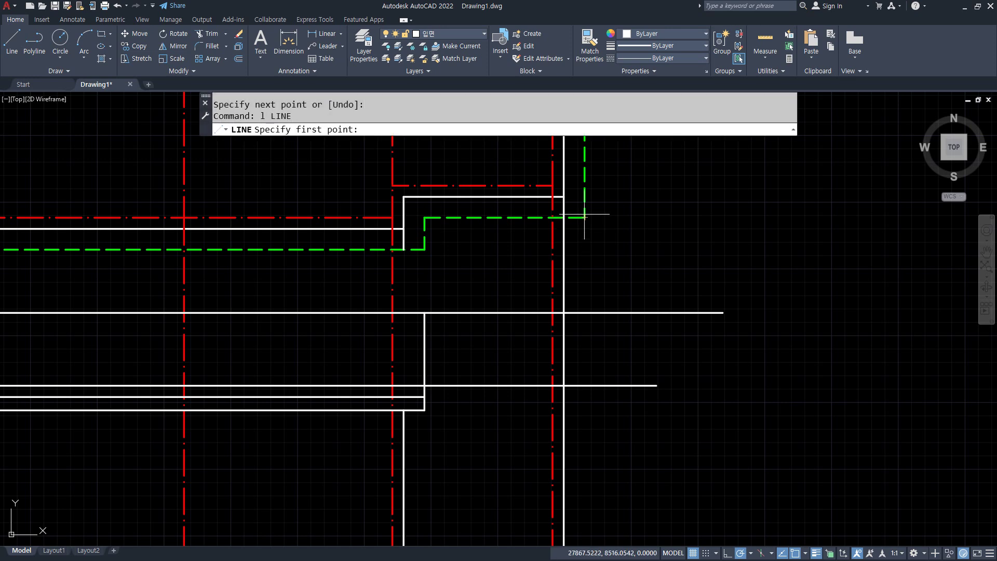
{"action": "left_click", "coordinate": [585, 217]}
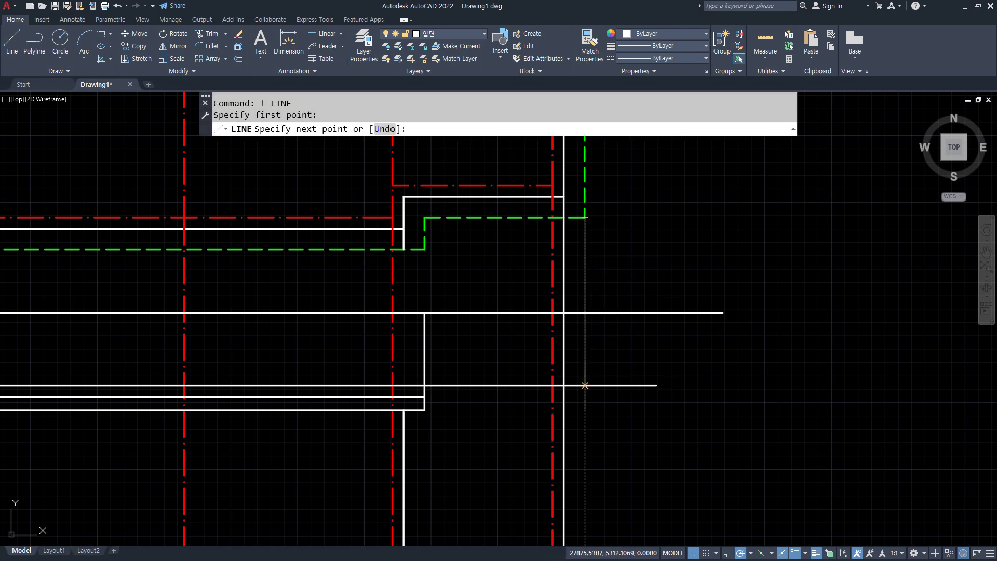
{"action": "left_click", "coordinate": [585, 386]}
{"action": "key", "text": "Return"}
Step: Fillet the set-back eaves line into sharp corners with the main fascia's end line and the new right edge, and join that edge to the ridge line
{"action": "type", "text": "f"}
{"action": "key", "text": "Return"}
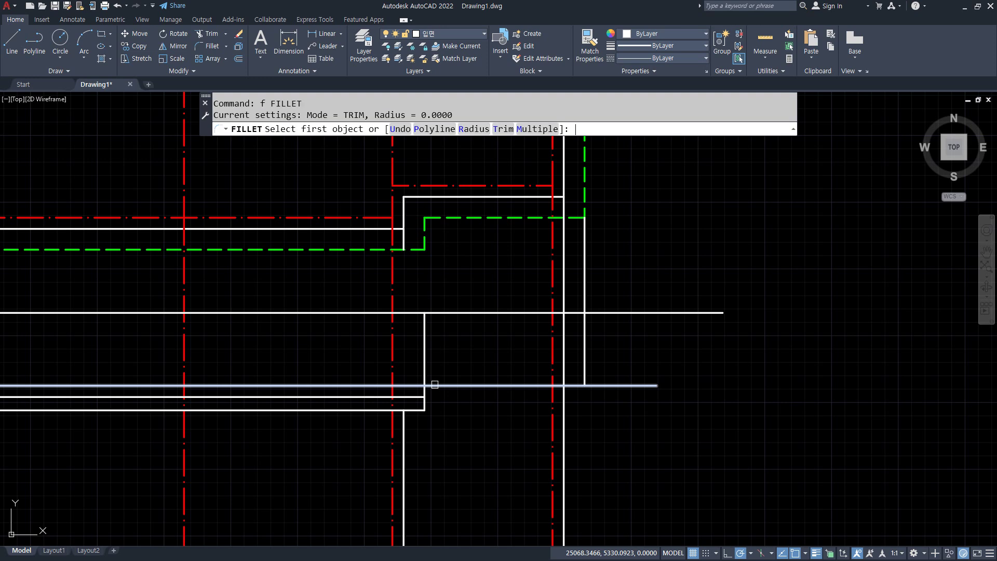
{"action": "left_click", "coordinate": [432, 385]}
{"action": "left_click", "coordinate": [424, 403]}
{"action": "key", "text": "Return"}
{"action": "left_click", "coordinate": [575, 312]}
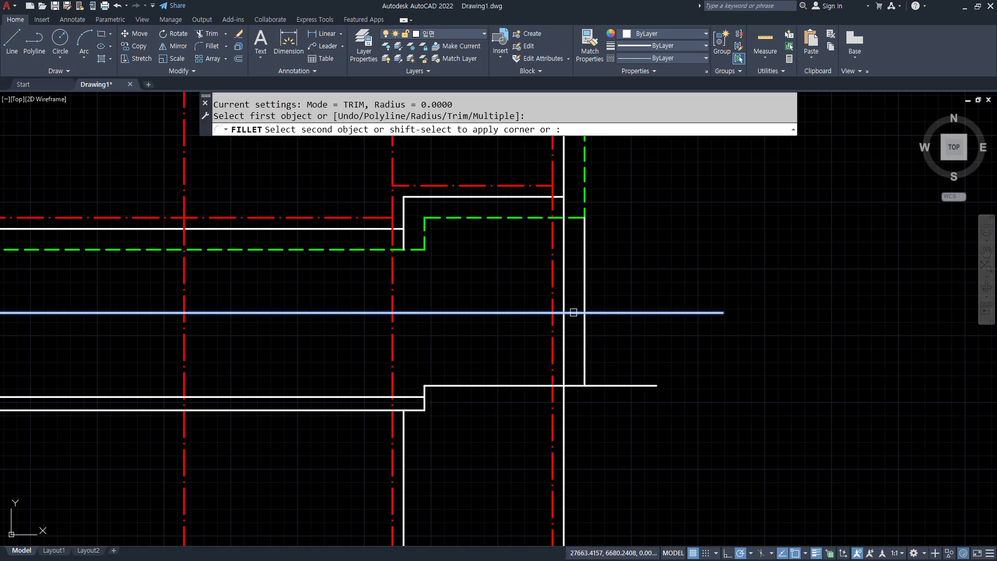
{"action": "left_click", "coordinate": [585, 337]}
{"action": "key", "text": "Return"}
{"action": "left_click", "coordinate": [580, 376]}
{"action": "left_click", "coordinate": [578, 386]}
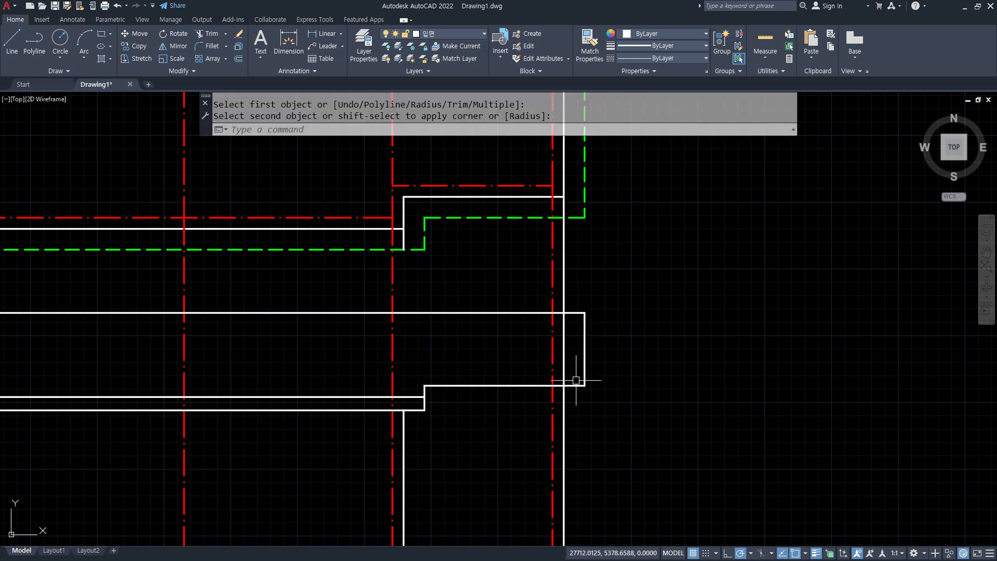
Step: Trim away the right wall line between plan and roof block and inside the roof, plus the plan wall's overshoot at the step
{"action": "type", "text": "tr"}
{"action": "key", "text": "Return"}
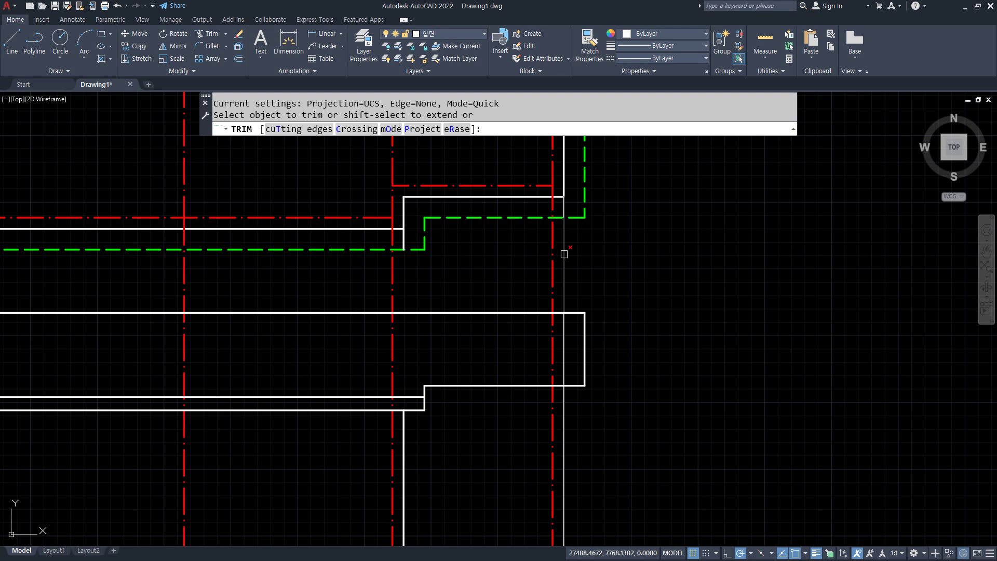
{"action": "left_click", "coordinate": [561, 205]}
{"action": "left_click", "coordinate": [561, 296]}
{"action": "left_click", "coordinate": [562, 331]}
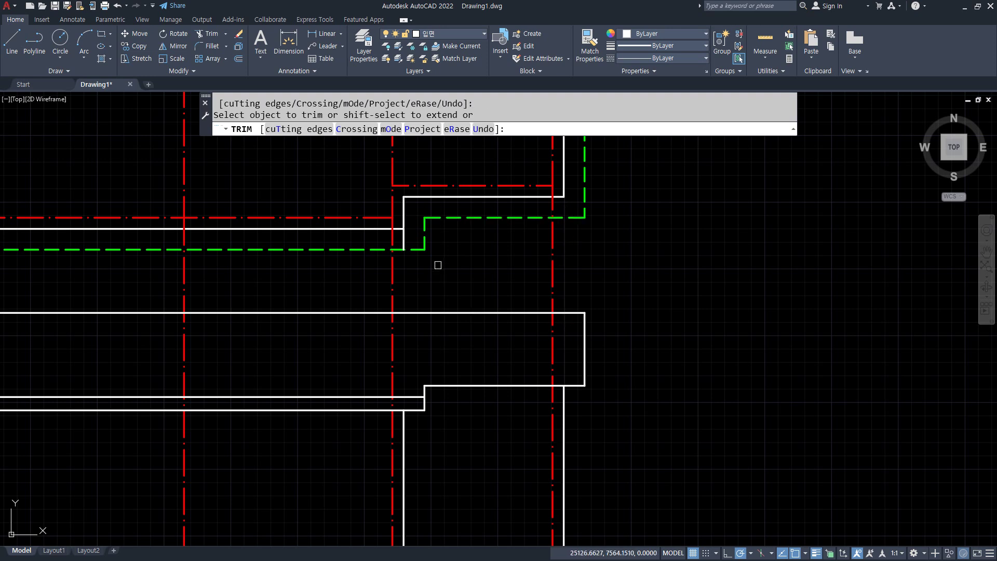
{"action": "key", "text": "Return"}
Step: Offset the set-back eaves line 250 downward to form the fascia's lower edge
{"action": "type", "text": "o"}
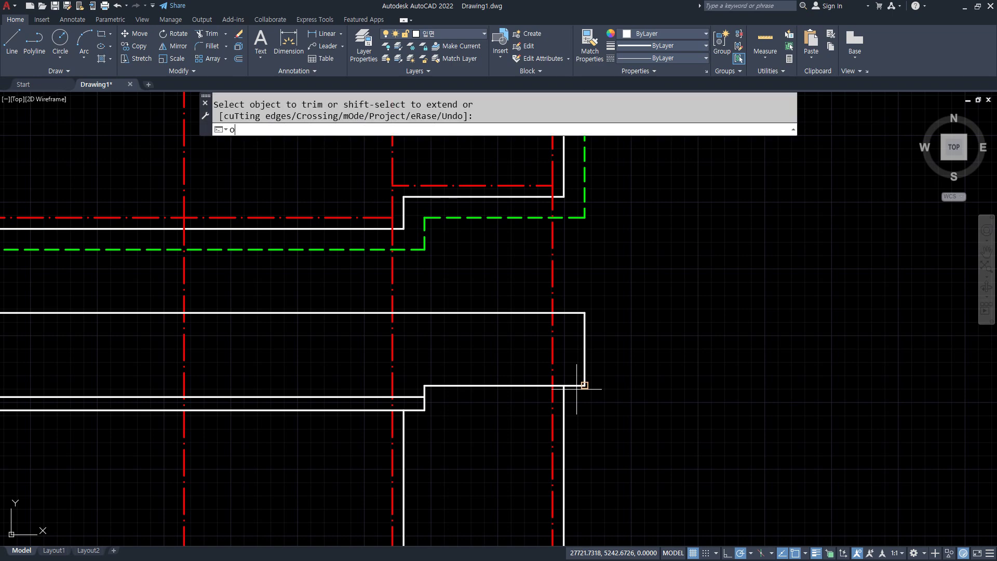
{"action": "key", "text": "Return"}
{"action": "type", "text": "250"}
{"action": "key", "text": "Return"}
{"action": "left_click", "coordinate": [507, 386]}
{"action": "left_click", "coordinate": [510, 403]}
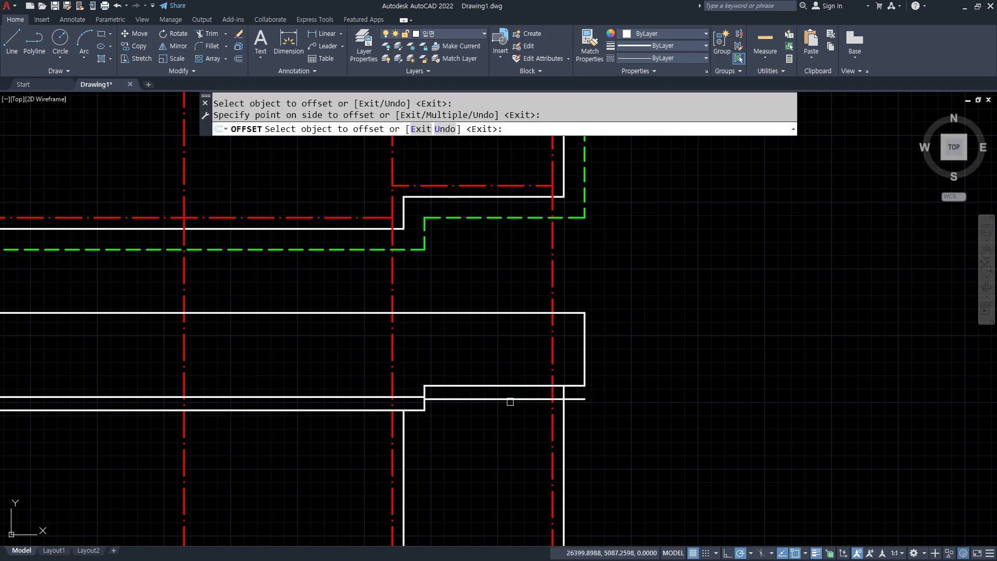
{"action": "key", "text": "Return"}
Step: Fillet the set-back fascia's lower edge with the roof block's right edge into a sharp corner
{"action": "scroll", "coordinate": [590, 400], "scroll_direction": "up", "scroll_amount": 3}
{"action": "type", "text": "f"}
{"action": "key", "text": "Return"}
{"action": "left_click", "coordinate": [550, 393]}
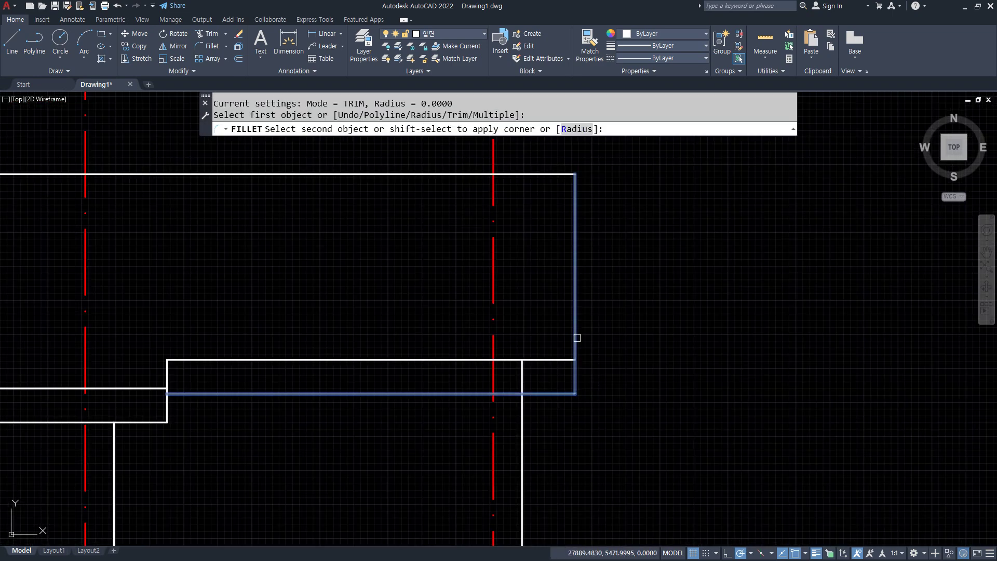
{"action": "left_click", "coordinate": [575, 338]}
{"action": "type", "text": "tr"}
{"action": "key", "text": "Return"}
{"action": "key", "text": "Return"}
Step: Draw a horizontal line at the section's floor level across the elevation, from its left wall line to its right wall line
{"action": "scroll", "coordinate": [531, 375], "scroll_direction": "down", "scroll_amount": 5}
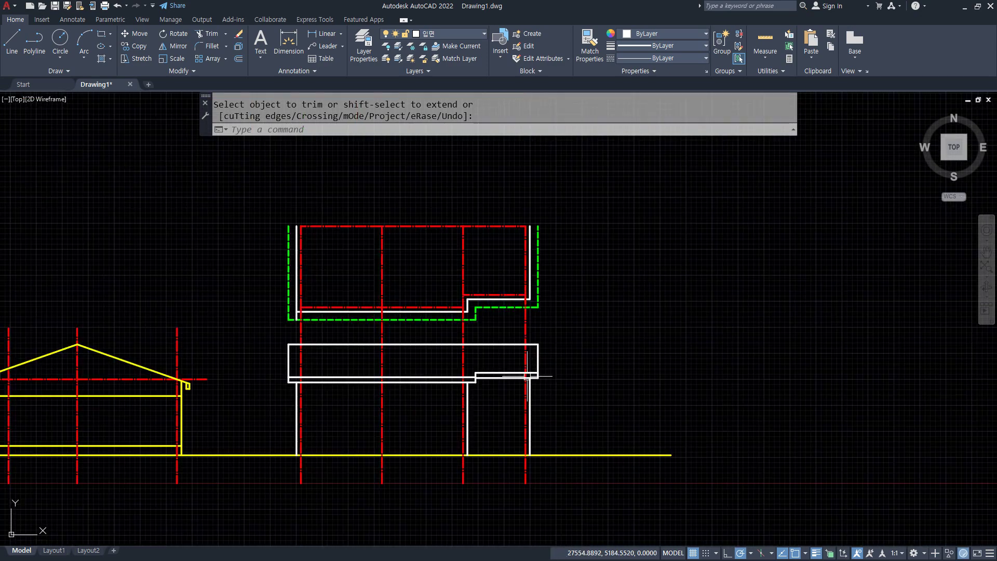
{"action": "scroll", "coordinate": [415, 415], "scroll_direction": "up", "scroll_amount": 5}
{"action": "middle_click_drag", "start_coordinate": [458, 445], "coordinate": [458, 429]}
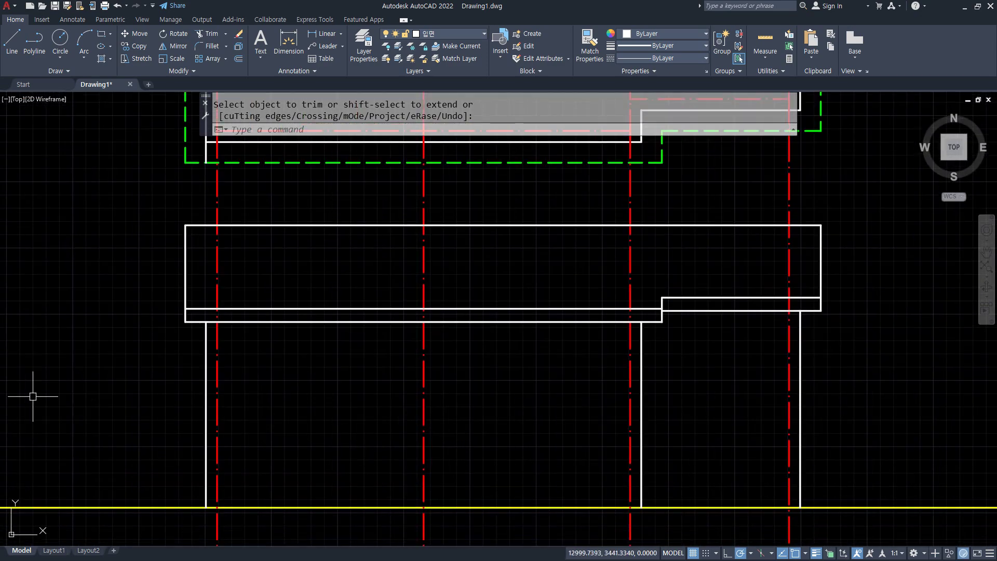
{"action": "scroll", "coordinate": [103, 256], "scroll_direction": "down", "scroll_amount": 3}
{"action": "middle_click_drag", "start_coordinate": [103, 256], "coordinate": [432, 280]}
{"action": "type", "text": "l"}
{"action": "key", "text": "Return"}
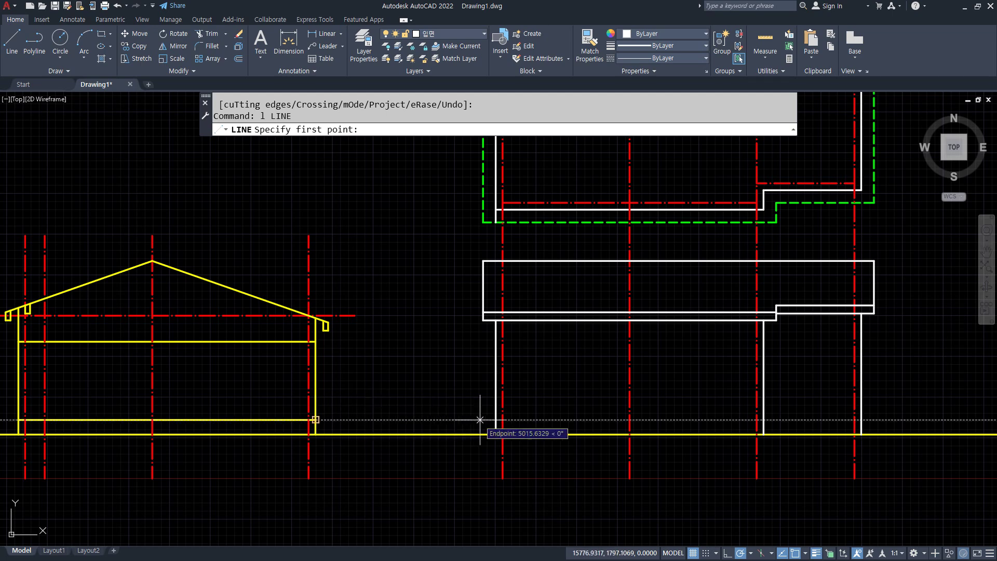
{"action": "left_click", "coordinate": [496, 420]}
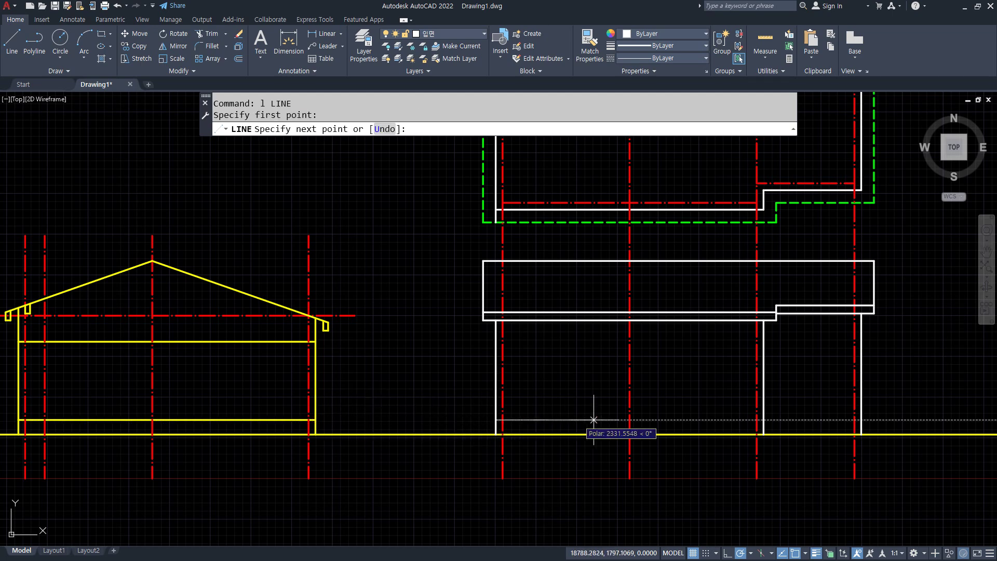
{"action": "left_click", "coordinate": [860, 420]}
{"action": "key", "text": "Return"}
Step: Draw a horizontal line at the section's ceiling level between the elevation's left and right wall lines
{"action": "key", "text": "Return"}
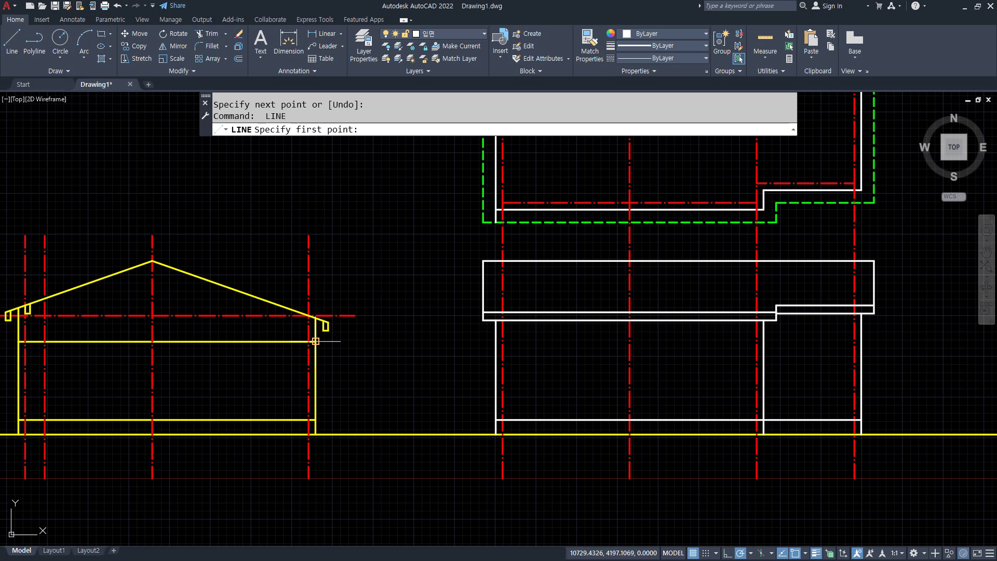
{"action": "left_click", "coordinate": [495, 341]}
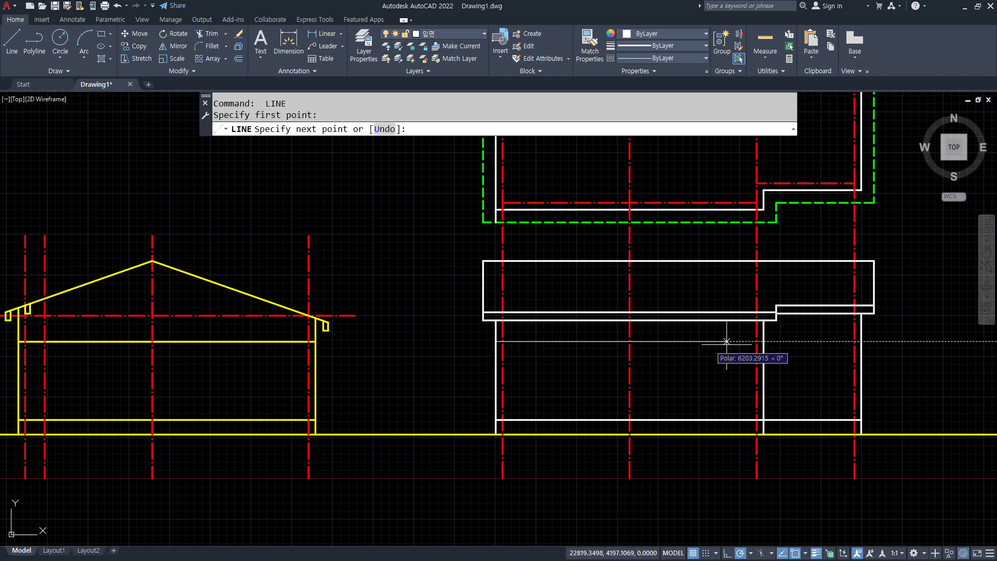
{"action": "left_click", "coordinate": [861, 341]}
{"action": "key", "text": "Return"}
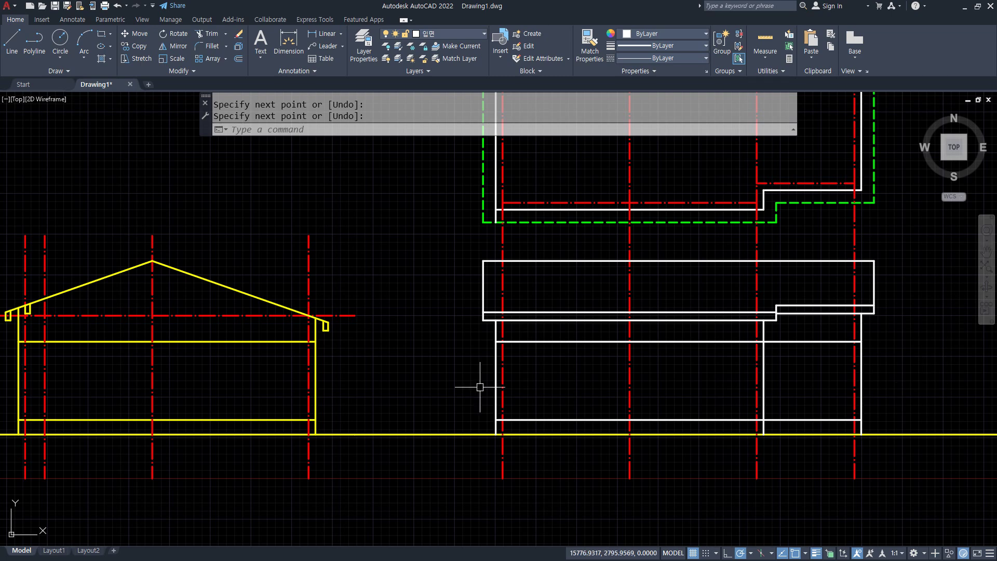
Step: Examine the three front windows and the terrace on the reference floor plan, and move its window aside
{"action": "key", "text": "alt+Tab"}
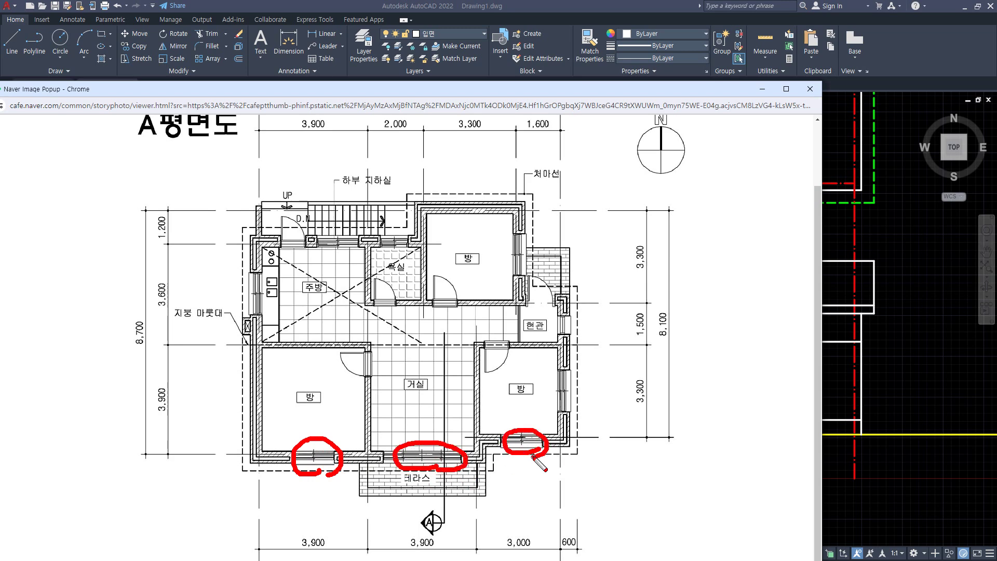
{"action": "mouse_move", "coordinate": [472, 525]}
{"action": "left_mouse_down"}
{"action": "mouse_move", "coordinate": [360, 525]}
{"action": "mouse_move", "coordinate": [459, 481]}
{"action": "mouse_move", "coordinate": [469, 531]}
{"action": "left_mouse_up"}
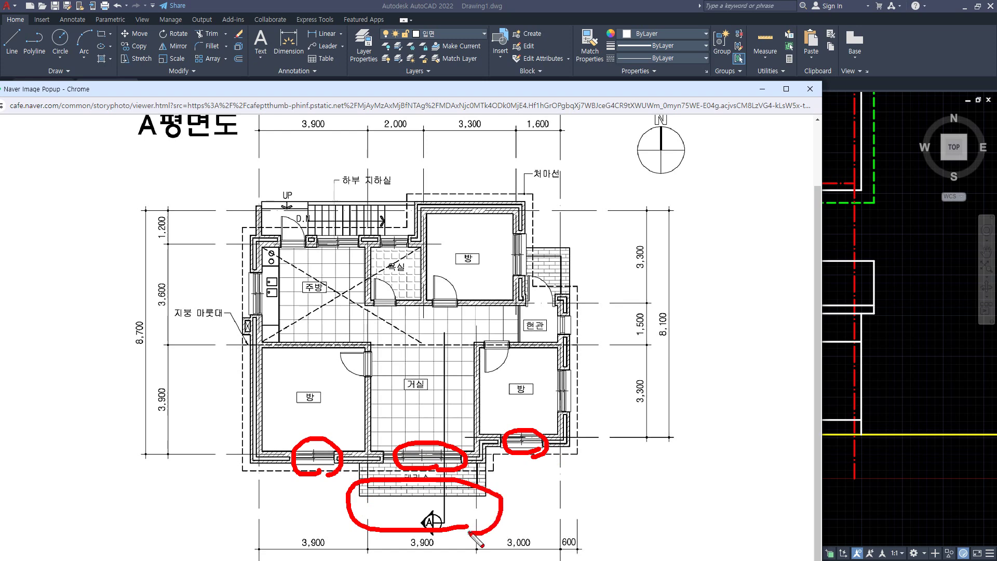
{"action": "key", "text": "Escape"}
{"action": "left_click_drag", "start_coordinate": [507, 92], "coordinate": [0, 91]}
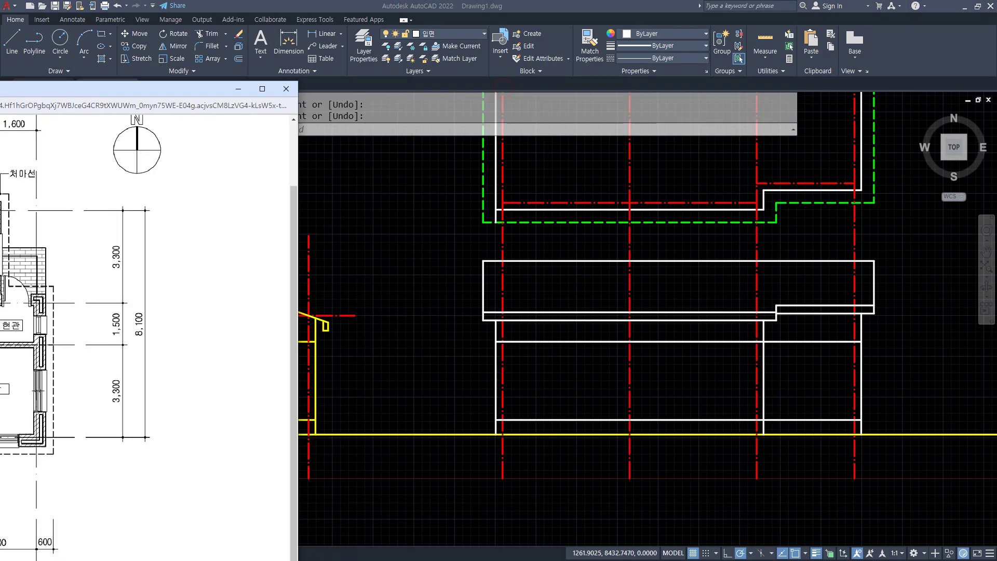
Step: Offset the plan's left outer wall line and main front wall line 420 inward
{"action": "scroll", "coordinate": [552, 197], "scroll_direction": "up", "scroll_amount": 5}
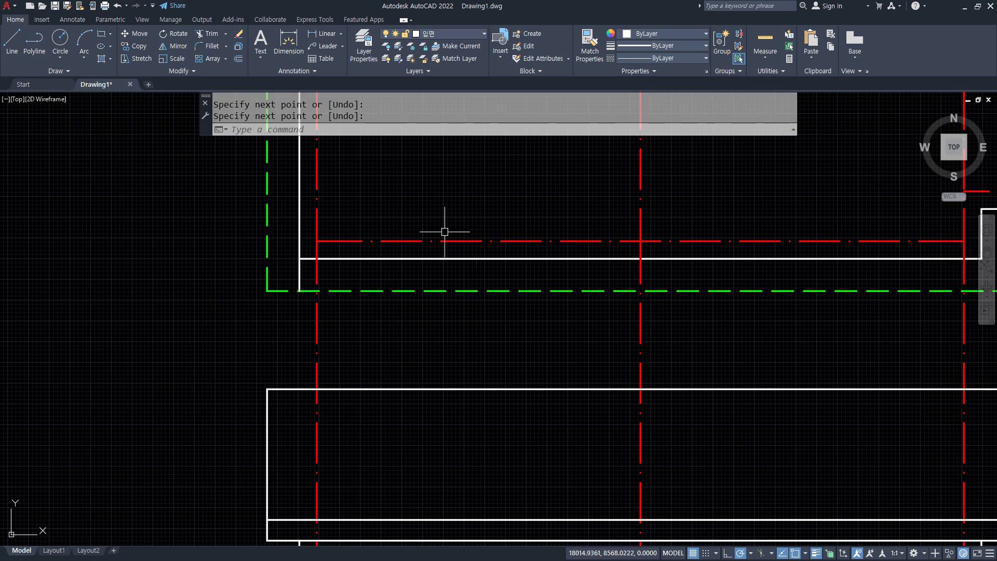
{"action": "type", "text": "o"}
{"action": "key", "text": "Return"}
{"action": "type", "text": "420"}
{"action": "key", "text": "Return"}
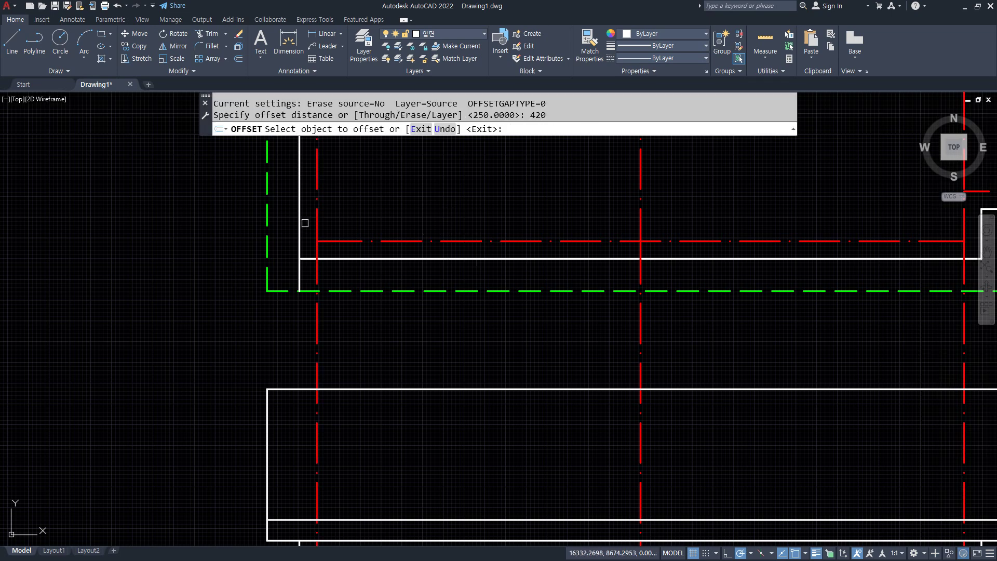
{"action": "left_click", "coordinate": [299, 213]}
{"action": "left_click", "coordinate": [371, 228]}
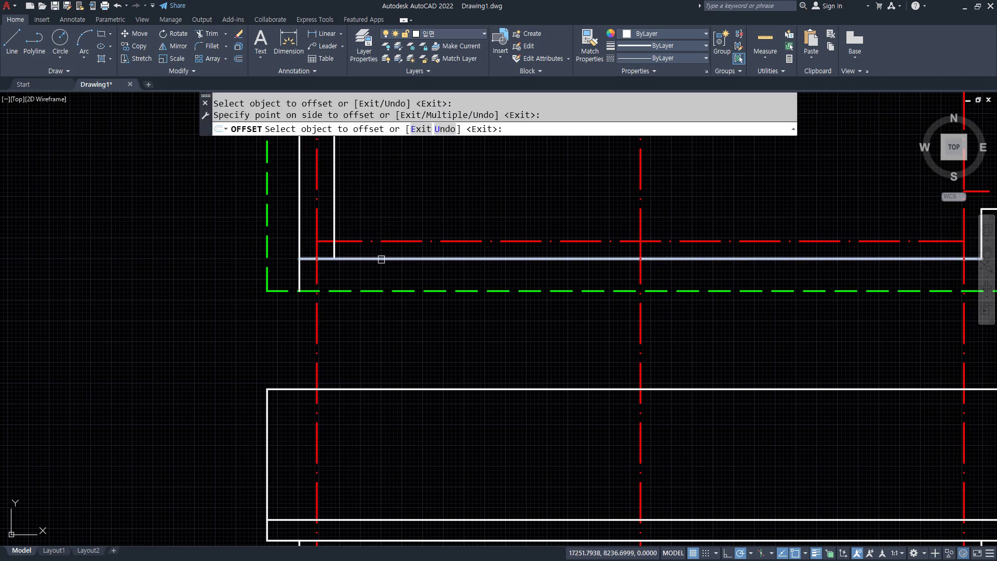
{"action": "left_click", "coordinate": [378, 258]}
{"action": "left_click", "coordinate": [394, 209]}
Step: Offset the short wall line at the plan's front step and the right outer wall line 420 inward
{"action": "middle_click_drag", "start_coordinate": [594, 223], "coordinate": [361, 271]}
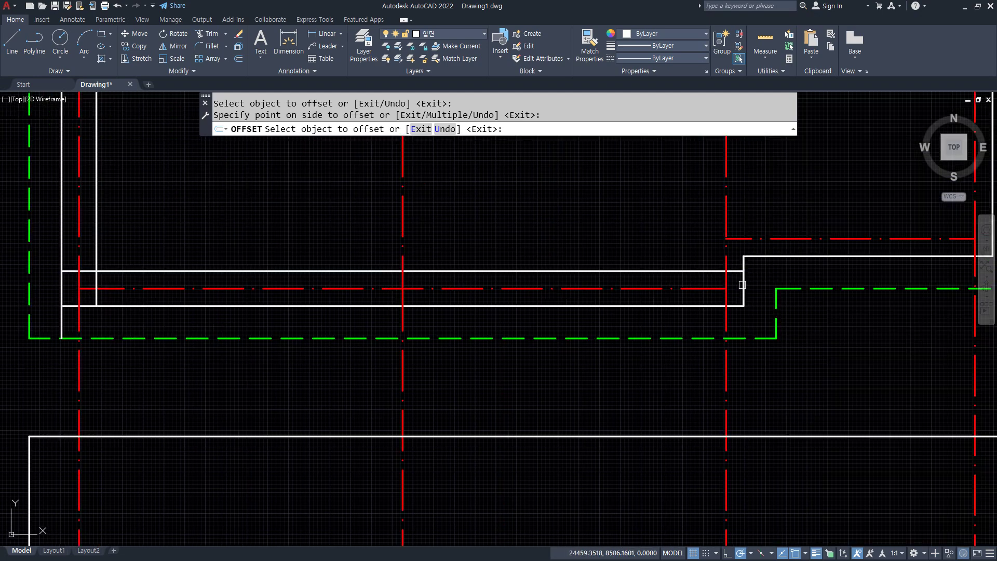
{"action": "left_click", "coordinate": [742, 285]}
{"action": "left_click", "coordinate": [651, 245]}
{"action": "middle_click_drag", "start_coordinate": [684, 225], "coordinate": [480, 259]}
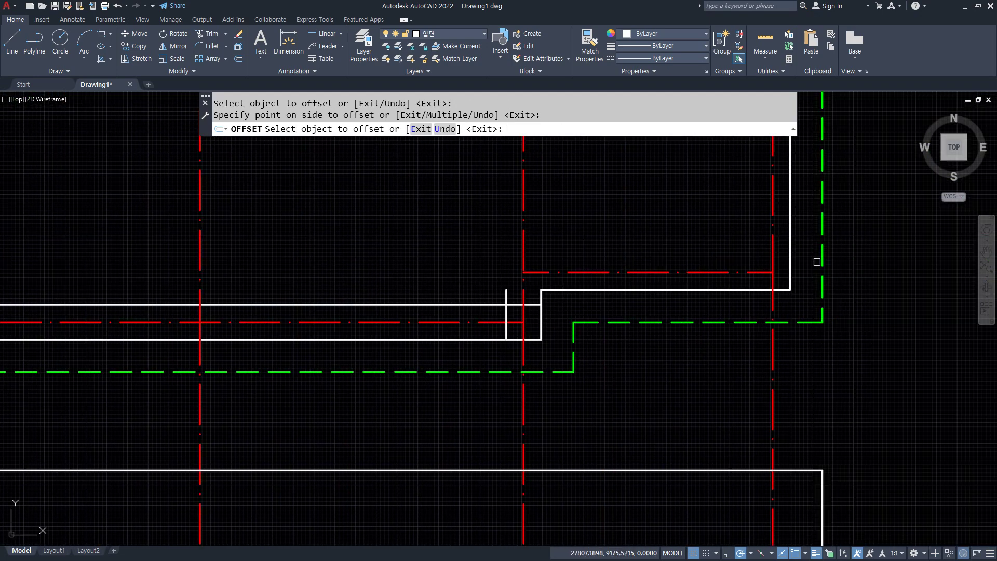
{"action": "left_click", "coordinate": [790, 243]}
{"action": "left_click", "coordinate": [663, 206]}
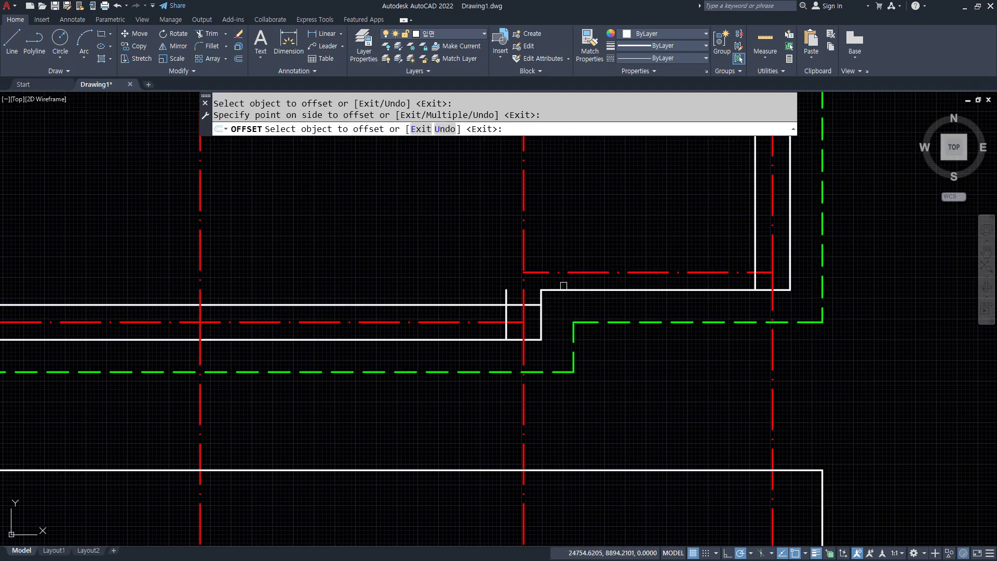
{"action": "key", "text": "space"}
Step: Offset the plan's second vertical centre line 100 to each side for the partition wall between the front rooms
{"action": "scroll", "coordinate": [448, 257], "scroll_direction": "down", "scroll_amount": 2}
{"action": "middle_click_drag", "start_coordinate": [374, 253], "coordinate": [436, 268]}
{"action": "scroll", "coordinate": [437, 268], "scroll_direction": "up", "scroll_amount": 2}
{"action": "type", "text": "o"}
{"action": "key", "text": "space"}
{"action": "type", "text": "1"}
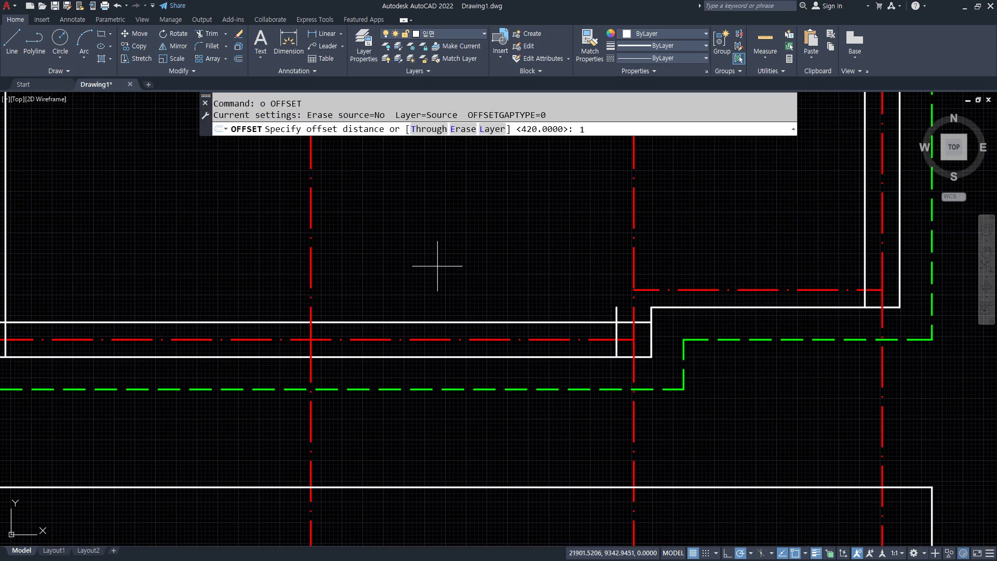
{"action": "type", "text": "00"}
{"action": "key", "text": "space"}
{"action": "left_click", "coordinate": [310, 278]}
{"action": "left_click", "coordinate": [273, 273]}
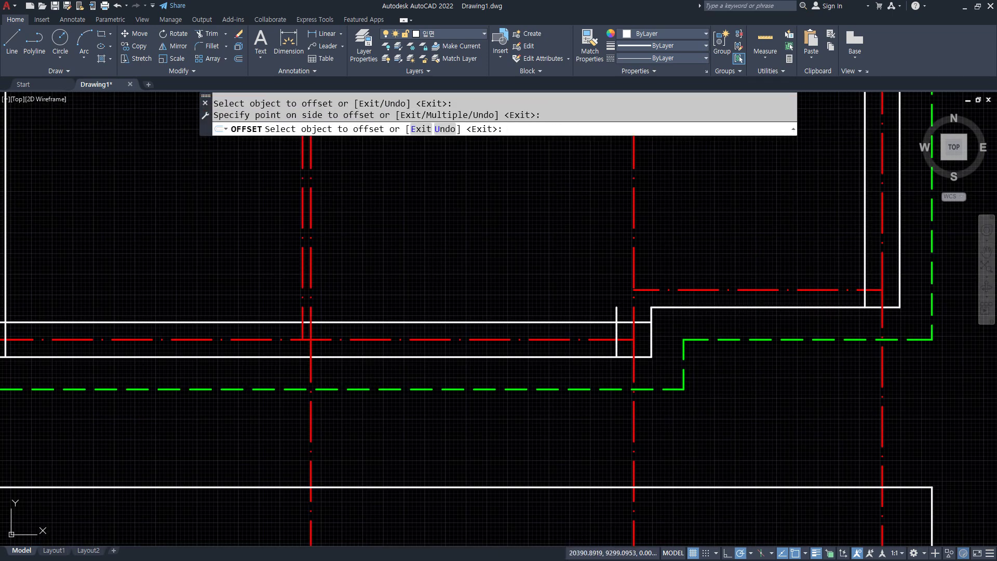
{"action": "left_click", "coordinate": [311, 260]}
{"action": "left_click", "coordinate": [378, 274]}
{"action": "middle_click_drag", "start_coordinate": [378, 273], "coordinate": [521, 274]}
{"action": "type", "text": "o"}
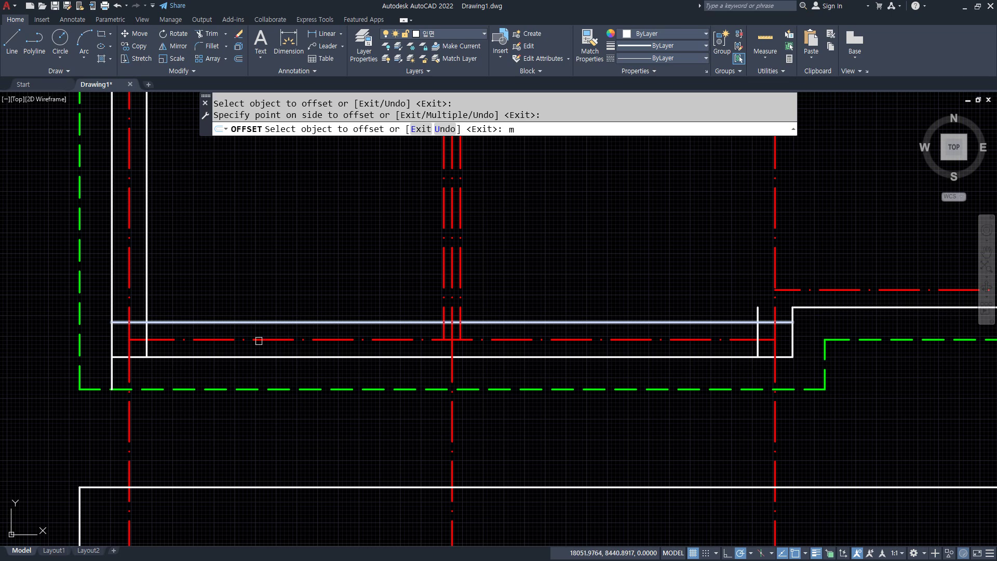
{"action": "key", "text": "space"}
{"action": "left_click", "coordinate": [191, 322]}
{"action": "key", "text": "Escape"}
Step: Fillet the main front wall's inner line into sharp corners with the inner lines of the left wall and the step wall
{"action": "type", "text": "f"}
{"action": "key", "text": "space"}
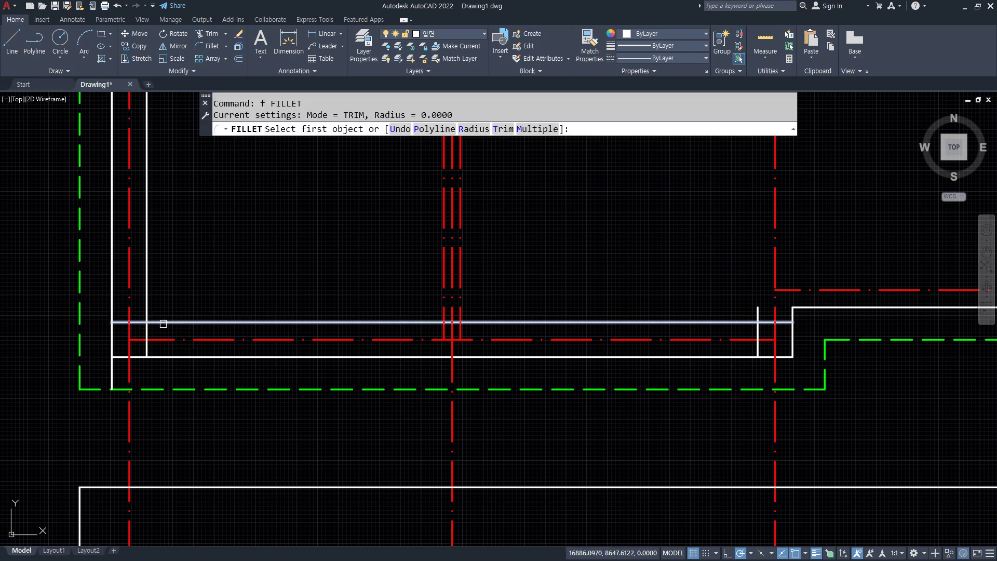
{"action": "left_click", "coordinate": [147, 305]}
{"action": "key", "text": "space"}
{"action": "left_click", "coordinate": [739, 321]}
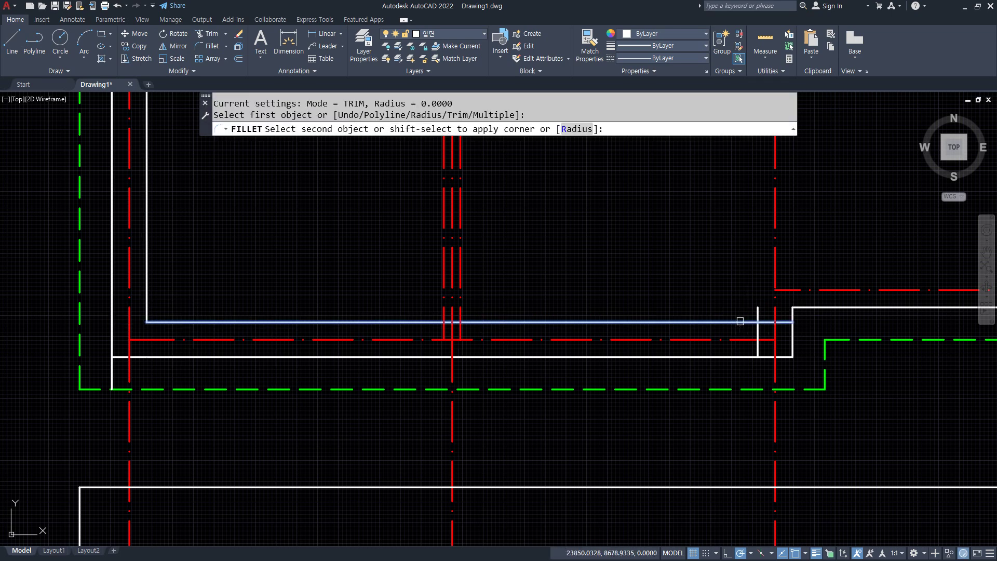
{"action": "left_click", "coordinate": [757, 314]}
{"action": "middle_click_drag", "start_coordinate": [755, 312], "coordinate": [621, 312]}
{"action": "key", "text": "space"}
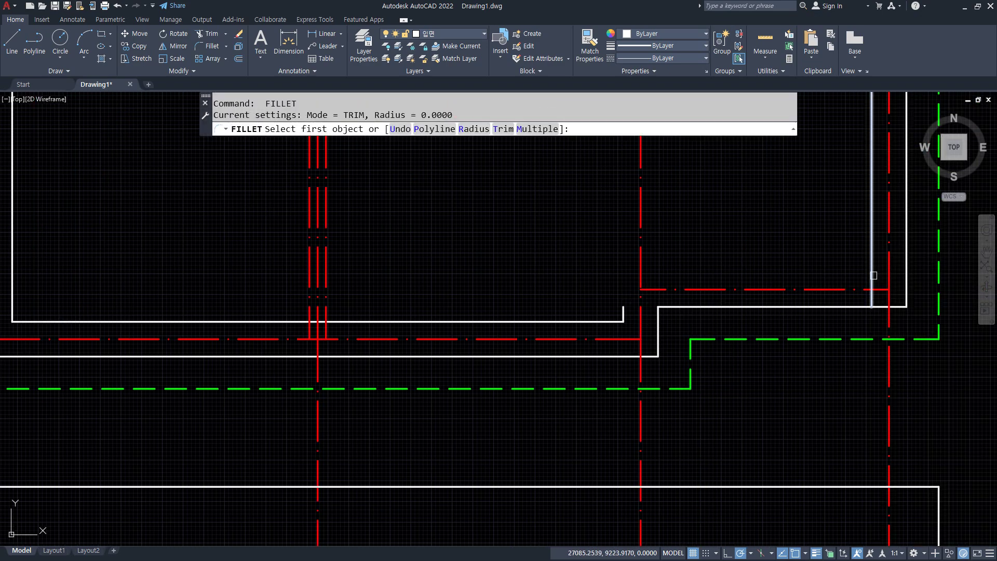
{"action": "key", "text": "Escape"}
Step: Offset the plan's set-back front wall line 420 inward
{"action": "type", "text": "o"}
{"action": "key", "text": "space"}
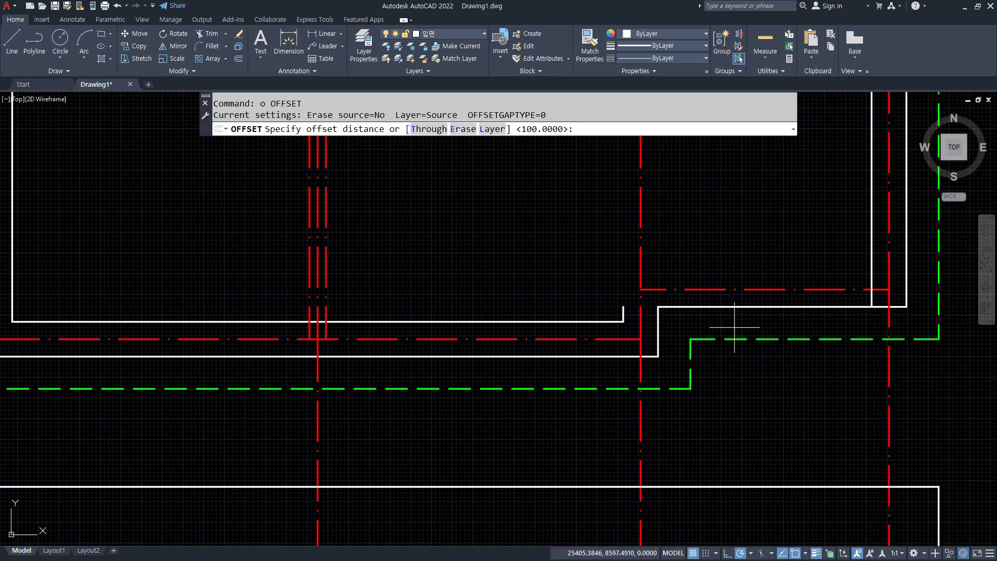
{"action": "type", "text": "420"}
{"action": "key", "text": "space"}
{"action": "left_click", "coordinate": [734, 307]}
{"action": "left_click", "coordinate": [716, 247]}
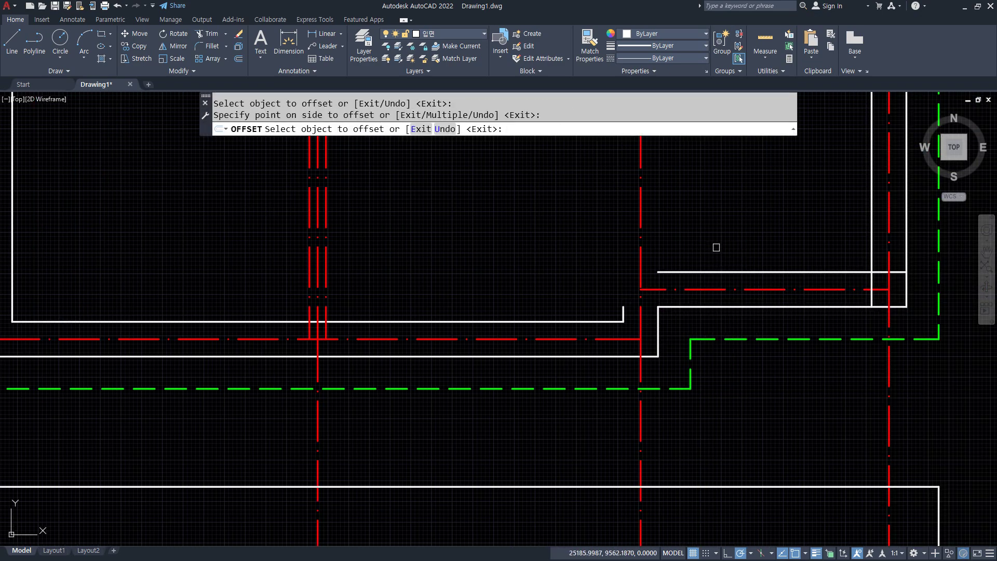
{"action": "key", "text": "space"}
Step: Fillet the set-back front wall's inner line into sharp corners with the inner lines of the right wall and the step wall
{"action": "type", "text": "f"}
{"action": "key", "text": "space"}
{"action": "left_click", "coordinate": [872, 257]}
{"action": "left_click", "coordinate": [756, 271]}
{"action": "key", "text": "space"}
{"action": "left_click", "coordinate": [670, 272]}
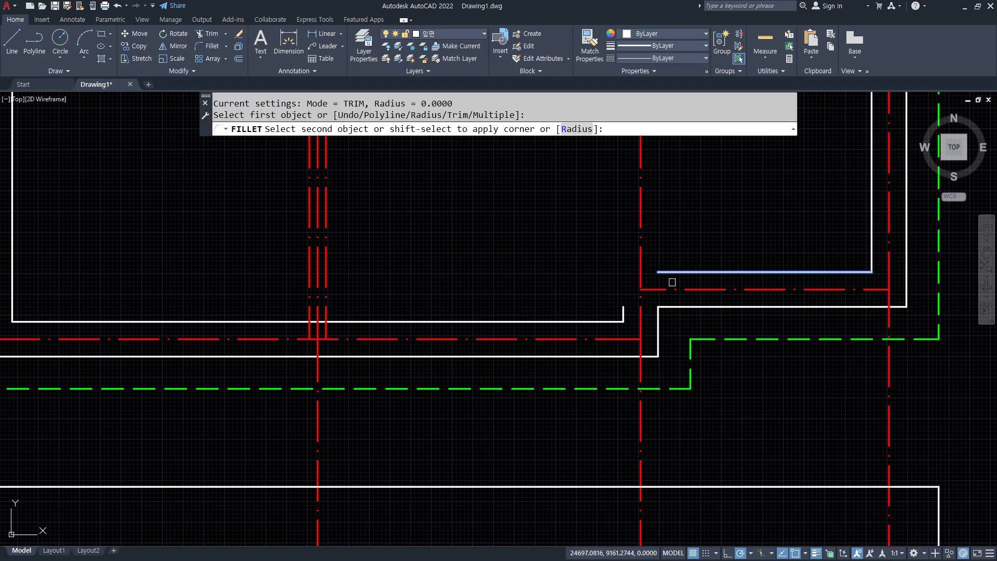
{"action": "left_click", "coordinate": [623, 311]}
Step: Match the two offset lines of the partition between the left and middle front rooms to the white wall line's properties
{"action": "middle_click_drag", "start_coordinate": [321, 314], "coordinate": [578, 338]}
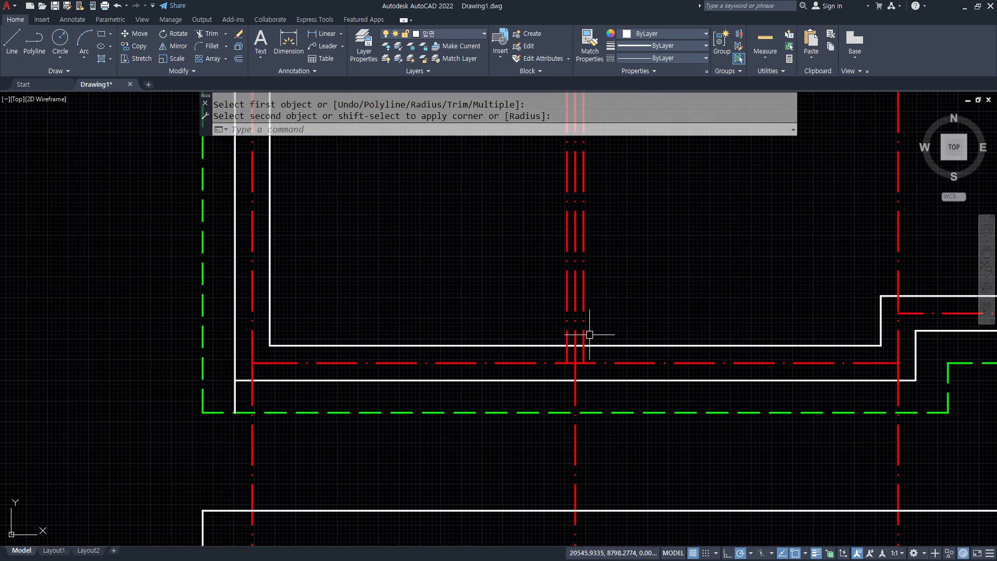
{"action": "type", "text": "ma"}
{"action": "key", "text": "space"}
{"action": "left_click", "coordinate": [597, 344]}
{"action": "left_click", "coordinate": [583, 329]}
{"action": "left_click", "coordinate": [567, 325]}
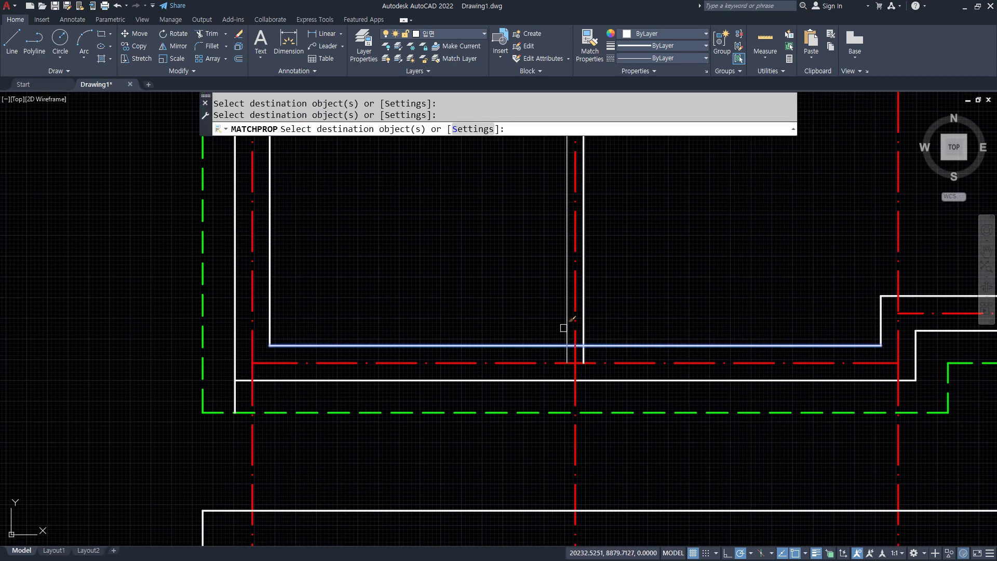
{"action": "key", "text": "space"}
Step: Trim the front wall's inner line at the left partition and fillet both sides into sharp corners with the partition lines
{"action": "scroll", "coordinate": [569, 344], "scroll_direction": "up", "scroll_amount": 3}
{"action": "type", "text": "tr"}
{"action": "key", "text": "space"}
{"action": "key", "text": "Escape"}
{"action": "type", "text": "f"}
{"action": "key", "text": "space"}
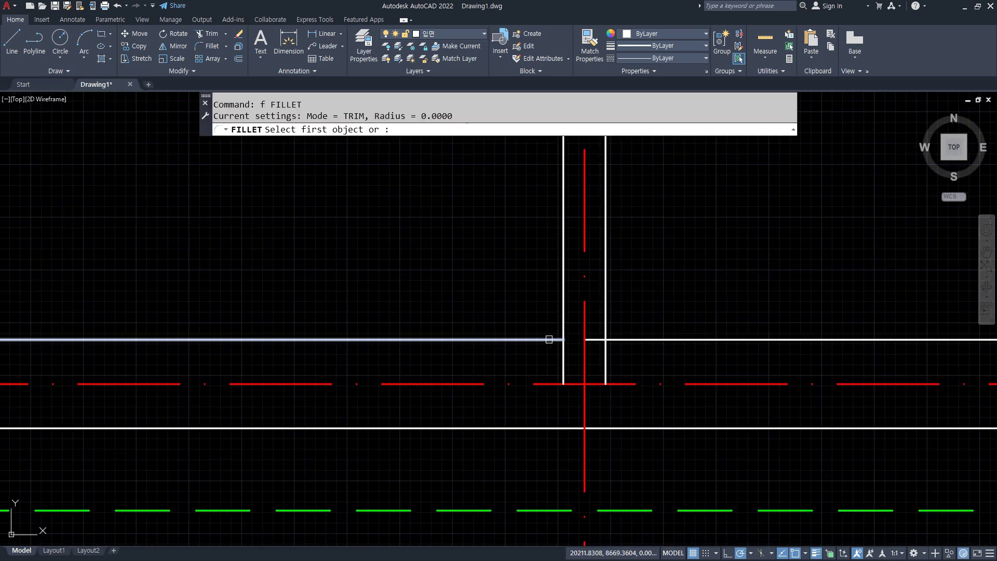
{"action": "left_click", "coordinate": [545, 340]}
{"action": "left_click", "coordinate": [562, 329]}
{"action": "key", "text": "space"}
{"action": "left_click", "coordinate": [626, 339]}
{"action": "left_click", "coordinate": [606, 327]}
Step: Offset the plan's third vertical centre line 100 to each side for the partition at the front step
{"action": "scroll", "coordinate": [607, 327], "scroll_direction": "down", "scroll_amount": 5}
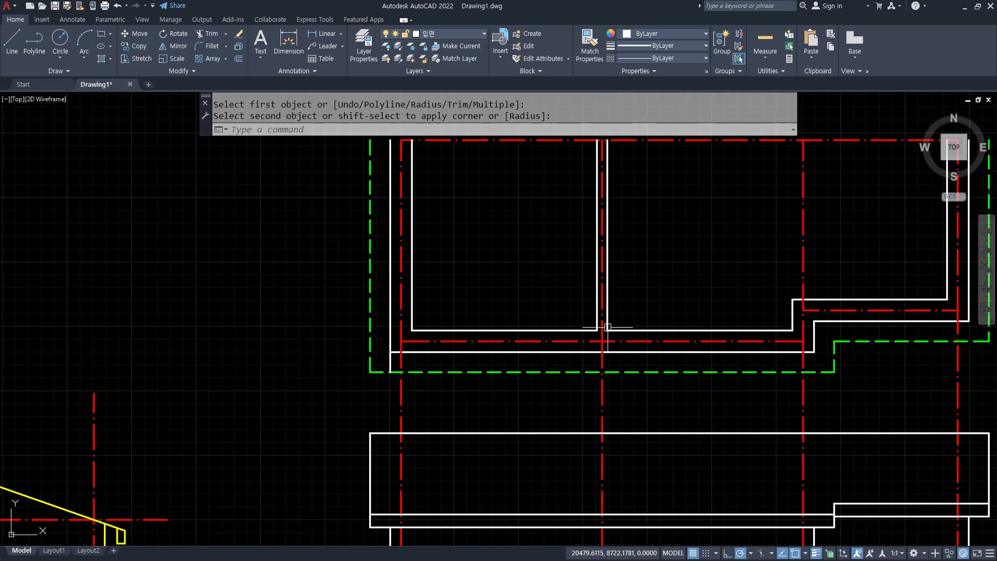
{"action": "middle_click_drag", "start_coordinate": [687, 346], "coordinate": [617, 340]}
{"action": "middle_click_drag", "start_coordinate": [743, 316], "coordinate": [742, 317]}
{"action": "scroll", "coordinate": [742, 316], "scroll_direction": "up", "scroll_amount": 3}
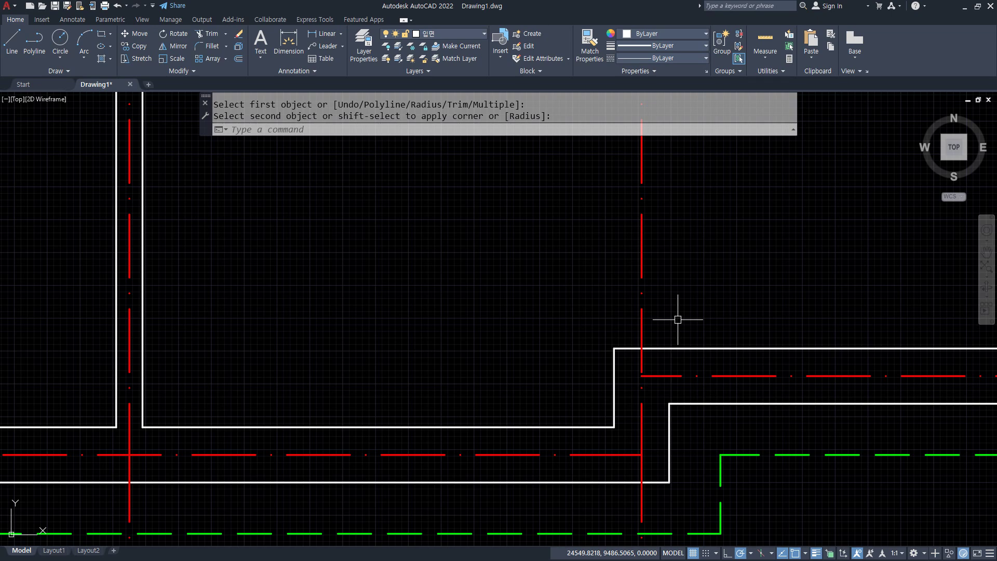
{"action": "type", "text": "o"}
{"action": "key", "text": "space"}
{"action": "type", "text": "100"}
{"action": "key", "text": "space"}
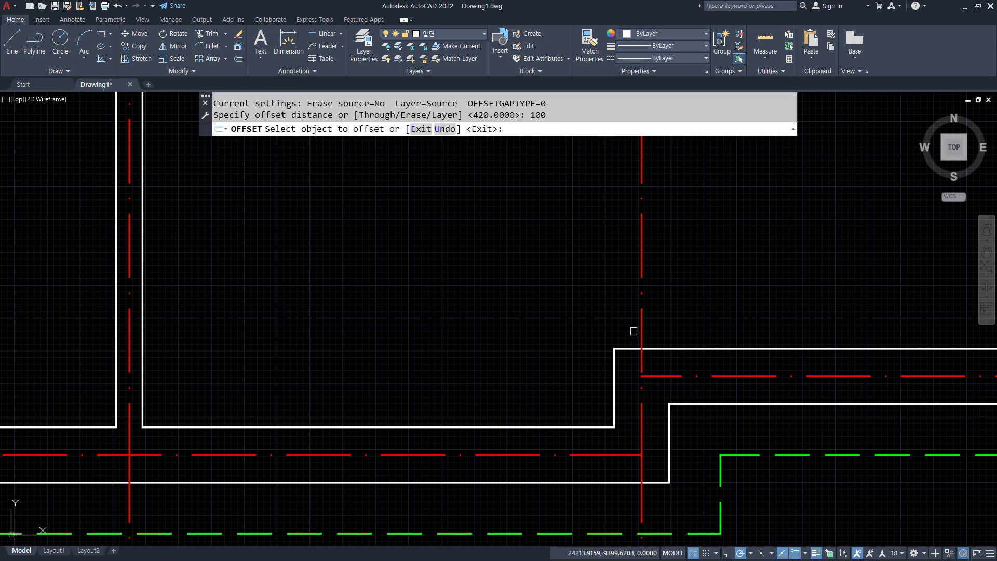
{"action": "left_click", "coordinate": [639, 330]}
{"action": "left_click", "coordinate": [635, 333]}
{"action": "left_click", "coordinate": [636, 322]}
{"action": "left_click", "coordinate": [641, 322]}
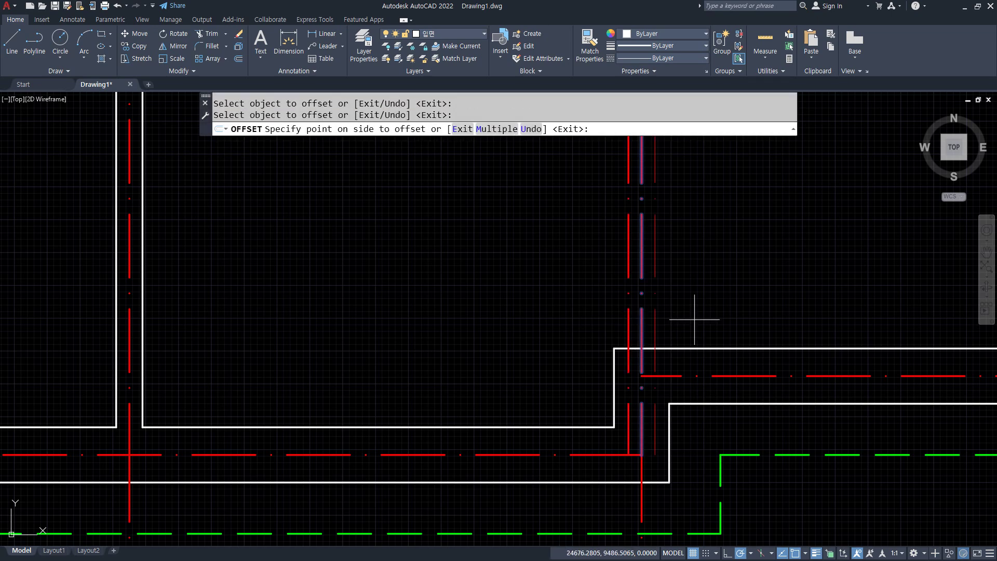
{"action": "left_click", "coordinate": [694, 320]}
{"action": "key", "text": "space"}
Step: Match the two offset partition lines at the front step to the set-back wall line's properties
{"action": "type", "text": "ma"}
{"action": "key", "text": "space"}
{"action": "left_click", "coordinate": [680, 348]}
{"action": "left_click", "coordinate": [655, 336]}
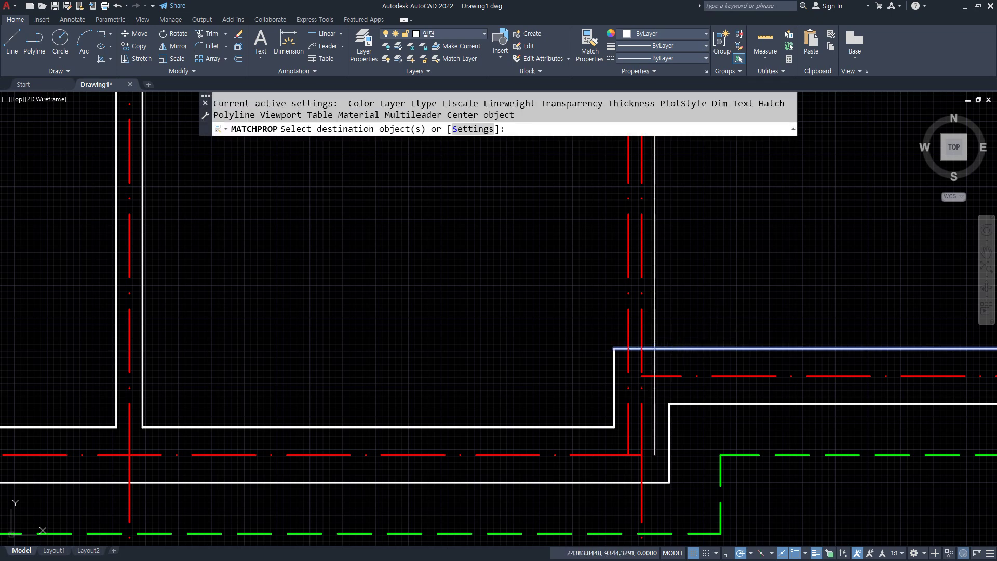
{"action": "left_click", "coordinate": [630, 334]}
{"action": "key", "text": "space"}
Step: Trim the set-back wall's inner line within the partition and fillet both of its ends into sharp corners with the partition lines
{"action": "type", "text": "tr"}
{"action": "key", "text": "space"}
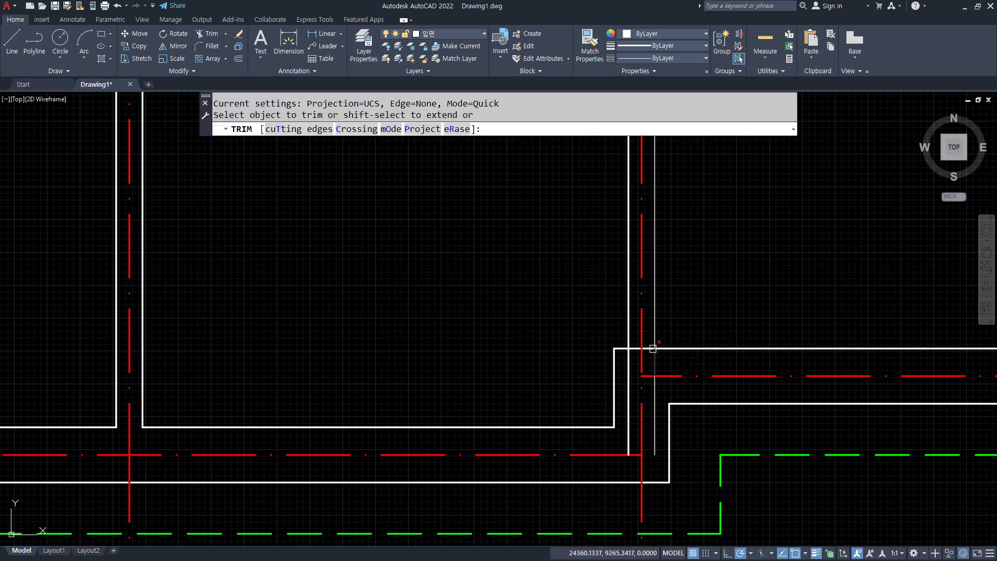
{"action": "left_click", "coordinate": [653, 349]}
{"action": "key", "text": "space"}
{"action": "type", "text": "f"}
{"action": "key", "text": "space"}
{"action": "left_click", "coordinate": [654, 340]}
{"action": "left_click", "coordinate": [662, 348]}
{"action": "key", "text": "space"}
{"action": "left_click", "coordinate": [628, 339]}
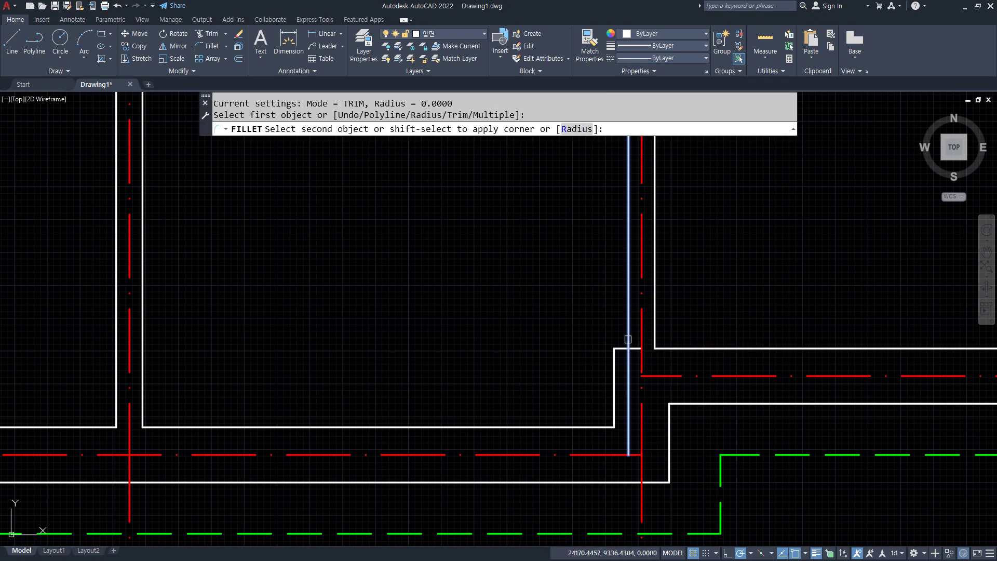
{"action": "left_click", "coordinate": [621, 348]}
Step: Draw a vertical guide line from the midpoint of the left front room's inner wall line down to the elevation's opening head line
{"action": "scroll", "coordinate": [623, 349], "scroll_direction": "down", "scroll_amount": 6}
{"action": "scroll", "coordinate": [558, 359], "scroll_direction": "up", "scroll_amount": 2}
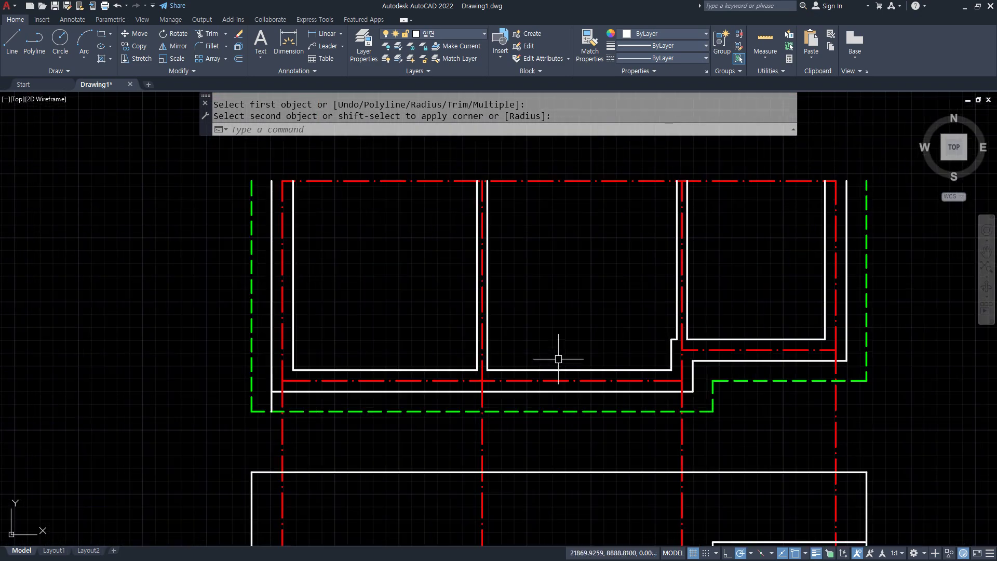
{"action": "mouse_move", "coordinate": [574, 388]}
{"action": "middle_mouse_down"}
{"action": "mouse_move", "coordinate": [574, 334]}
{"action": "mouse_move", "coordinate": [583, 356]}
{"action": "mouse_move", "coordinate": [581, 347]}
{"action": "middle_mouse_up"}
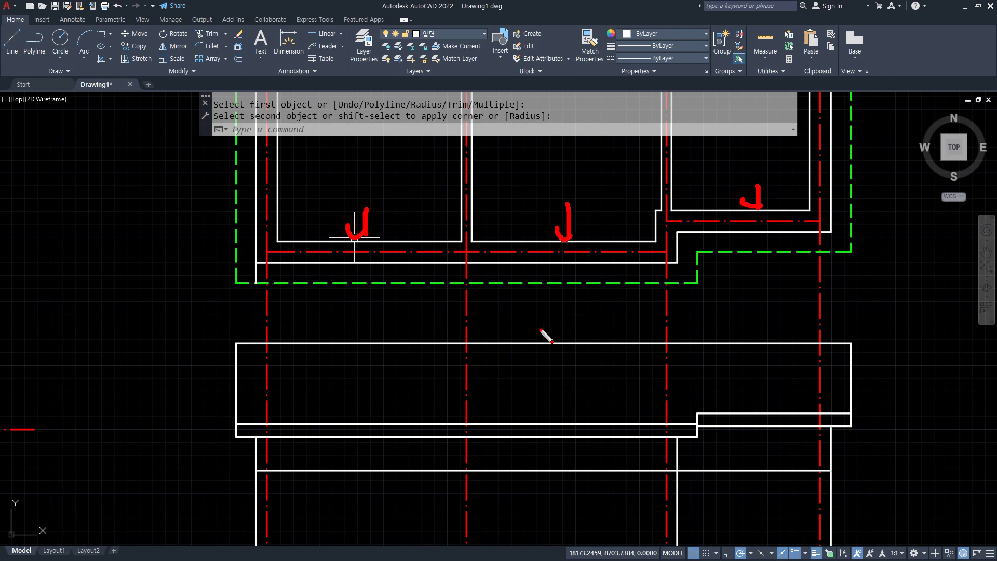
{"action": "middle_click_drag", "start_coordinate": [466, 380], "coordinate": [483, 329]}
{"action": "key", "text": "Return"}
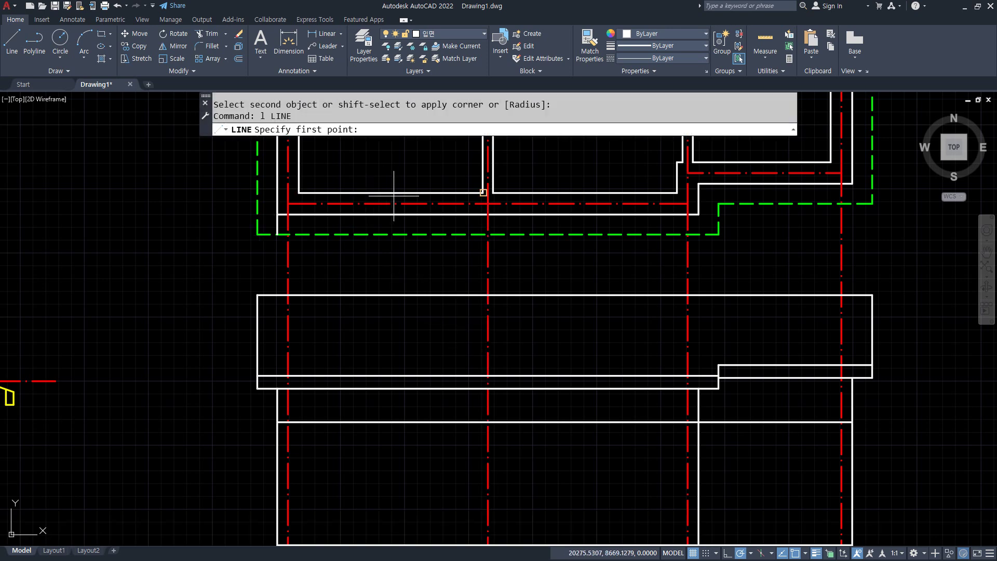
{"action": "type", "text": "mid"}
{"action": "key", "text": "Return"}
{"action": "left_click", "coordinate": [390, 192]}
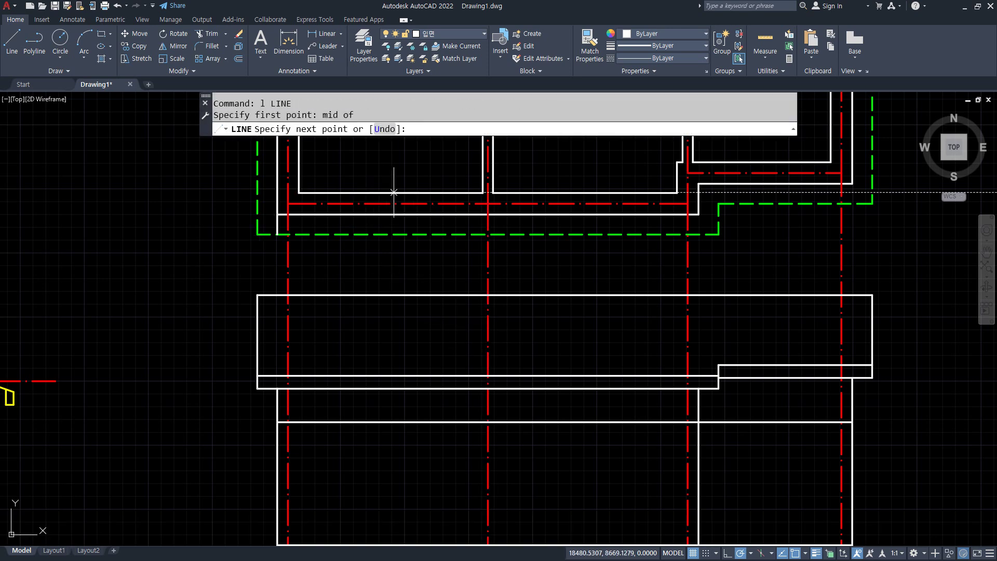
{"action": "left_click", "coordinate": [390, 422]}
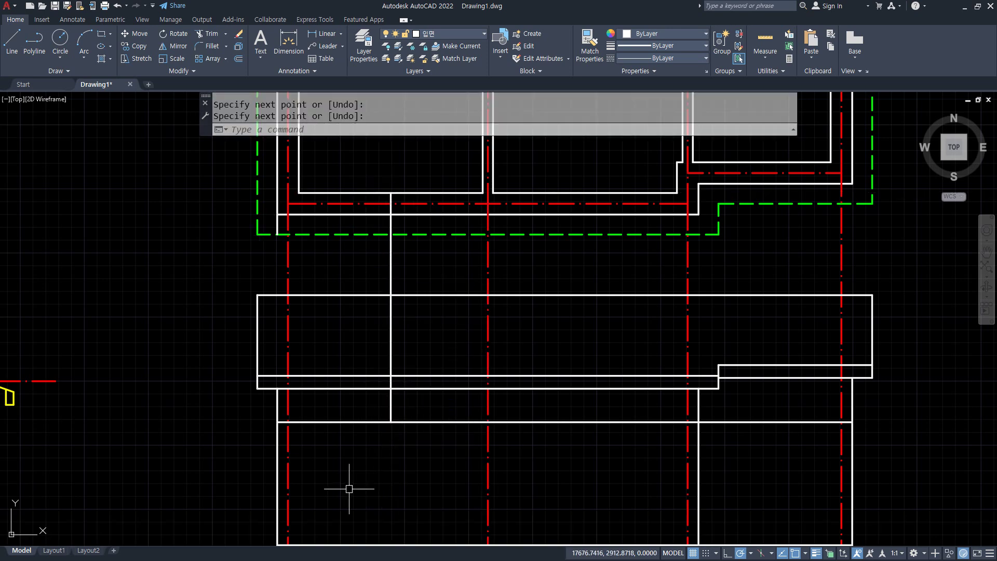
{"action": "middle_click_drag", "start_coordinate": [344, 485], "coordinate": [363, 429]}
{"action": "key", "text": "Return"}
Step: Draw a 1500 by 1200 window rectangle on the elevation's wall below the left guide line
{"action": "type", "text": "rec"}
{"action": "key", "text": "Return"}
{"action": "left_click", "coordinate": [342, 446]}
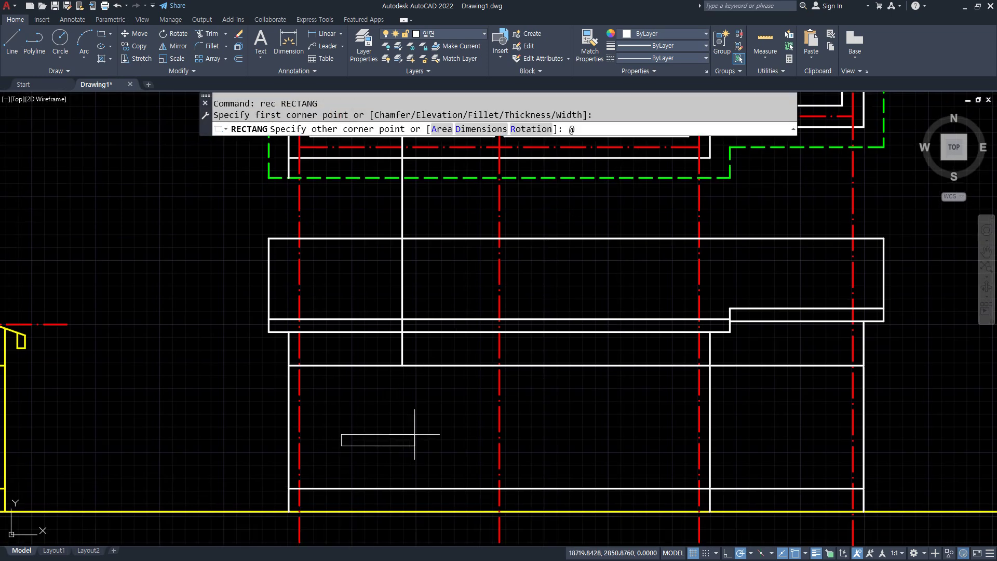
{"action": "type", "text": "@1500,1200"}
{"action": "key", "text": "Return"}
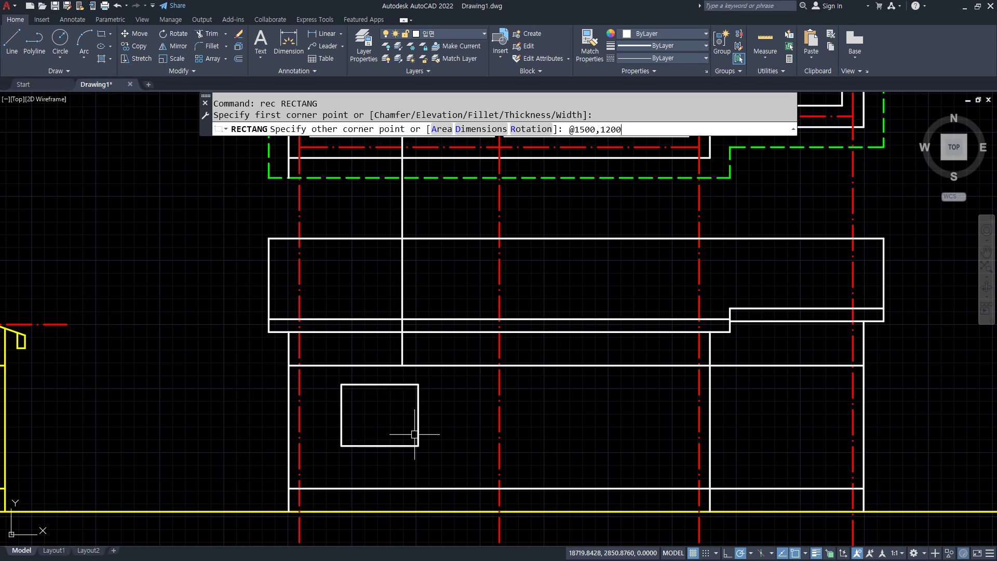
Step: Move the window rectangle by its upper edge's midpoint to the lower end of the left guide line
{"action": "type", "text": "m"}
{"action": "key", "text": "Return"}
{"action": "left_click", "coordinate": [418, 415]}
{"action": "key", "text": "Return"}
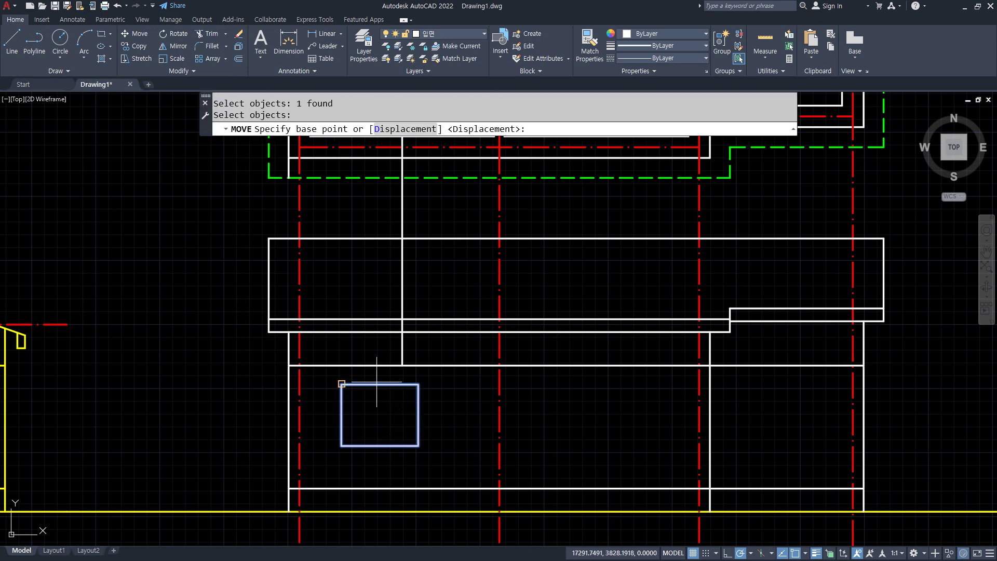
{"action": "left_click", "coordinate": [378, 382]}
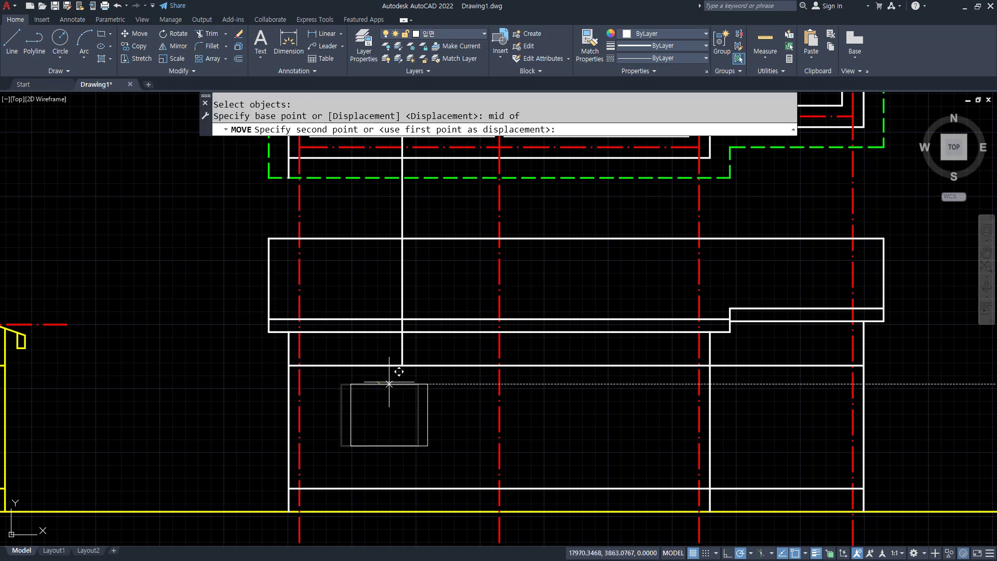
{"action": "left_click", "coordinate": [402, 365]}
Step: Draw a vertical guide line from the midpoint of the middle front room's inner wall line down to the opening head line
{"action": "middle_click_drag", "start_coordinate": [592, 389], "coordinate": [478, 454]}
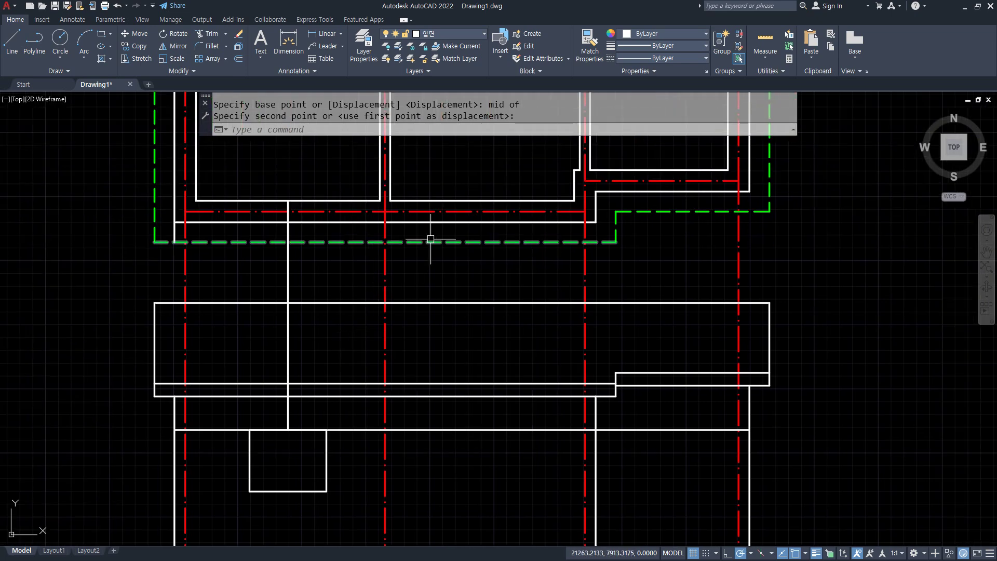
{"action": "type", "text": "l"}
{"action": "key", "text": "Return"}
{"action": "type", "text": "mi"}
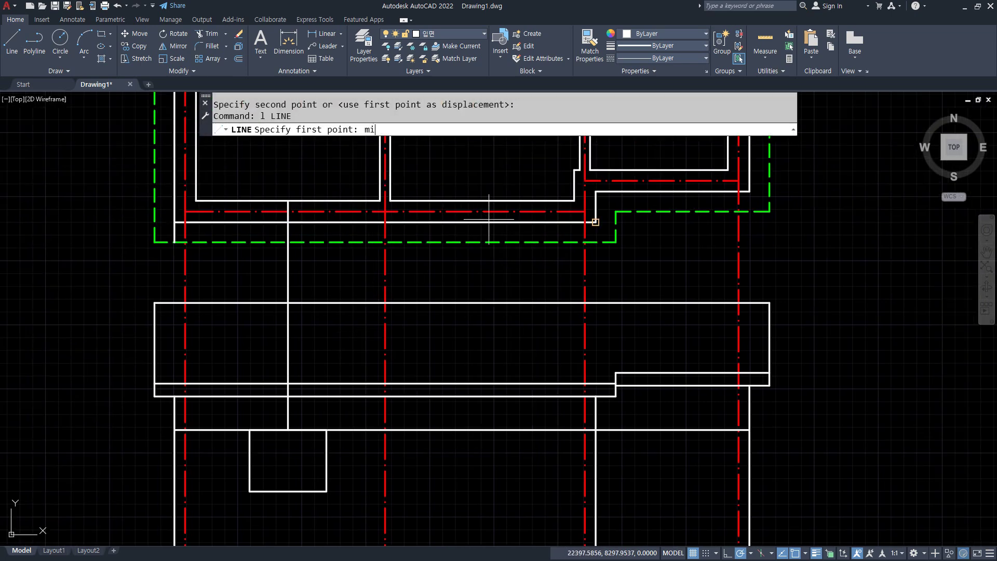
{"action": "type", "text": "d"}
{"action": "key", "text": "Return"}
{"action": "left_click", "coordinate": [481, 199]}
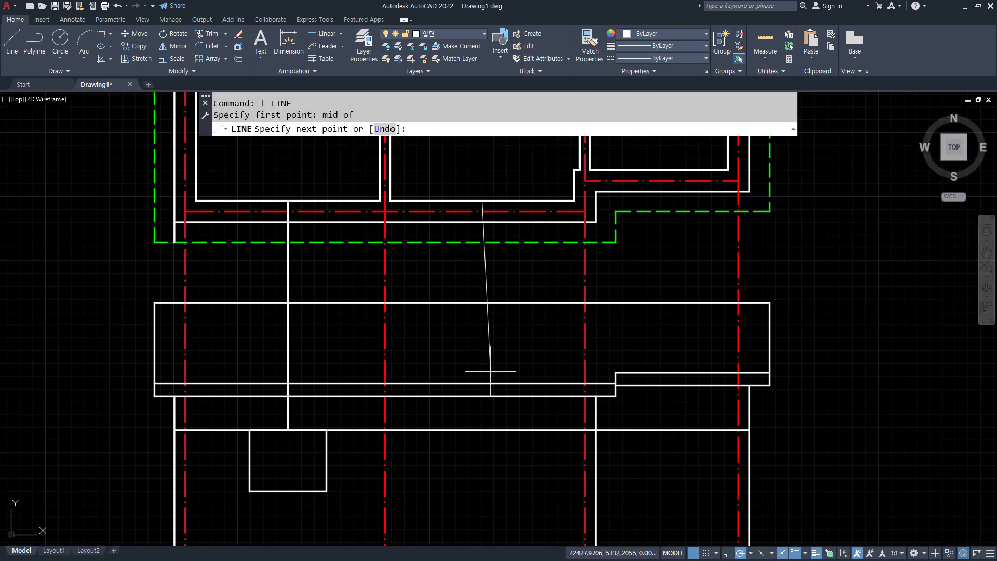
{"action": "left_click", "coordinate": [482, 430]}
{"action": "key", "text": "Return"}
Step: Draw a 3000 by 2400 rectangle for the middle room's opening on the elevation's wall
{"action": "middle_click_drag", "start_coordinate": [474, 434], "coordinate": [468, 343]}
{"action": "type", "text": "rec"}
{"action": "key", "text": "Return"}
{"action": "left_click", "coordinate": [423, 434]}
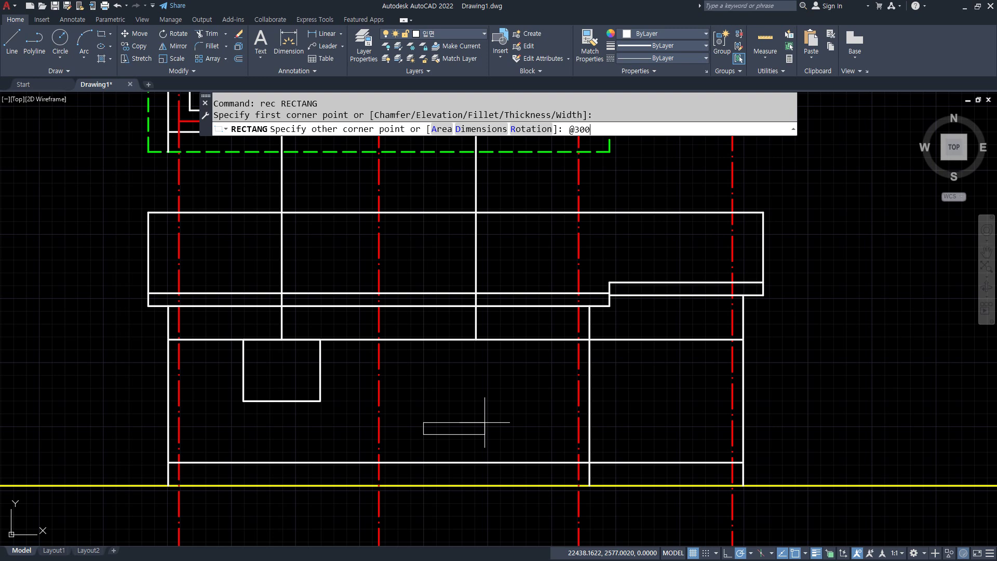
{"action": "type", "text": "@3000,2400"}
{"action": "key", "text": "Return"}
Step: Move the 3000 by 2400 rectangle by its upper edge's midpoint to the lower end of the middle guide line
{"action": "type", "text": "m"}
{"action": "key", "text": "Return"}
{"action": "left_click", "coordinate": [523, 313]}
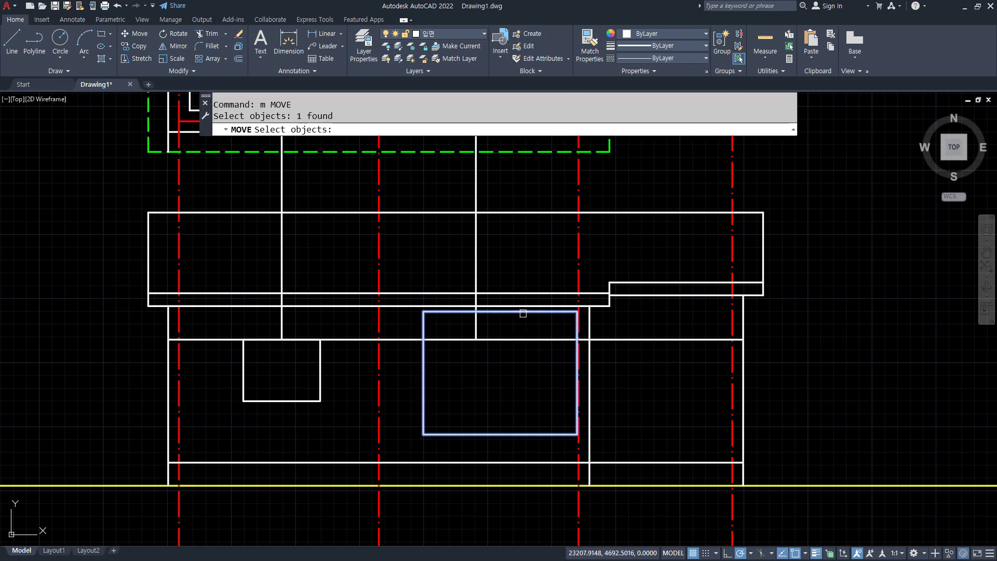
{"action": "key", "text": "Return"}
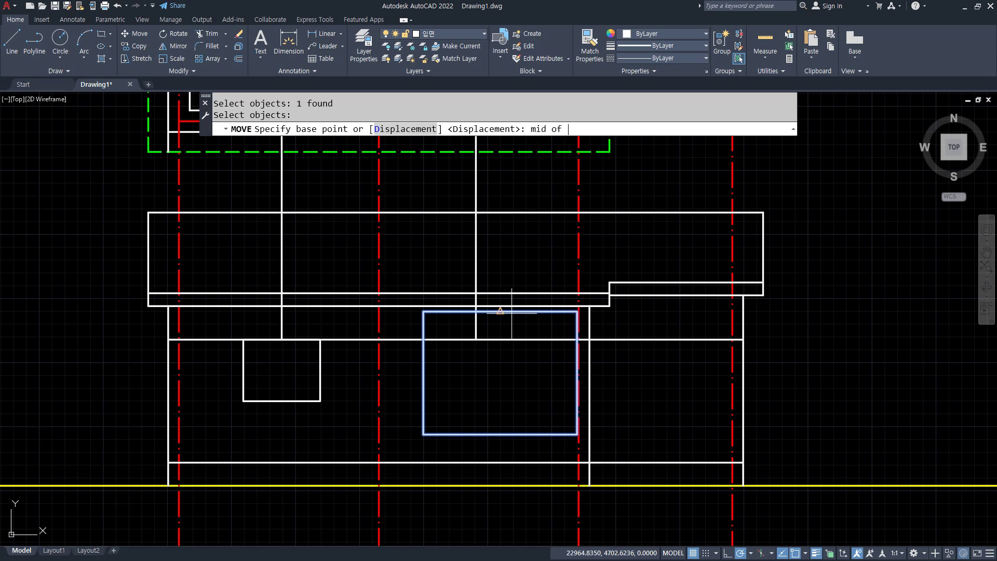
{"action": "left_click", "coordinate": [511, 313]}
{"action": "left_click", "coordinate": [475, 339]}
Step: Draw a vertical guide line from the midpoint of the right front room's inner wall line down to the opening head line
{"action": "middle_click_drag", "start_coordinate": [630, 356], "coordinate": [479, 468]}
{"action": "type", "text": "l"}
{"action": "key", "text": "Return"}
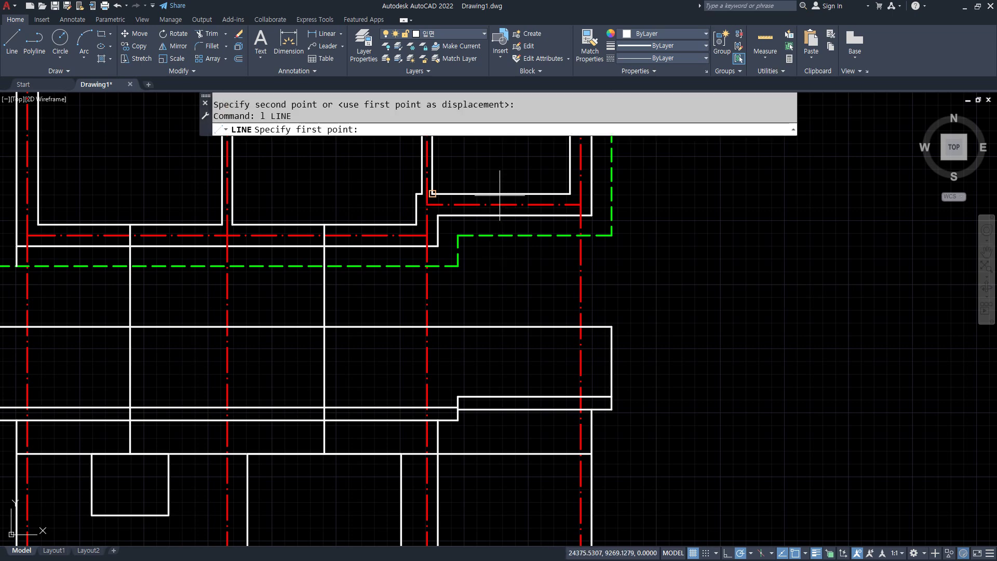
{"action": "type", "text": "mid"}
{"action": "key", "text": "Return"}
{"action": "left_click", "coordinate": [501, 194]}
{"action": "left_click", "coordinate": [502, 452]}
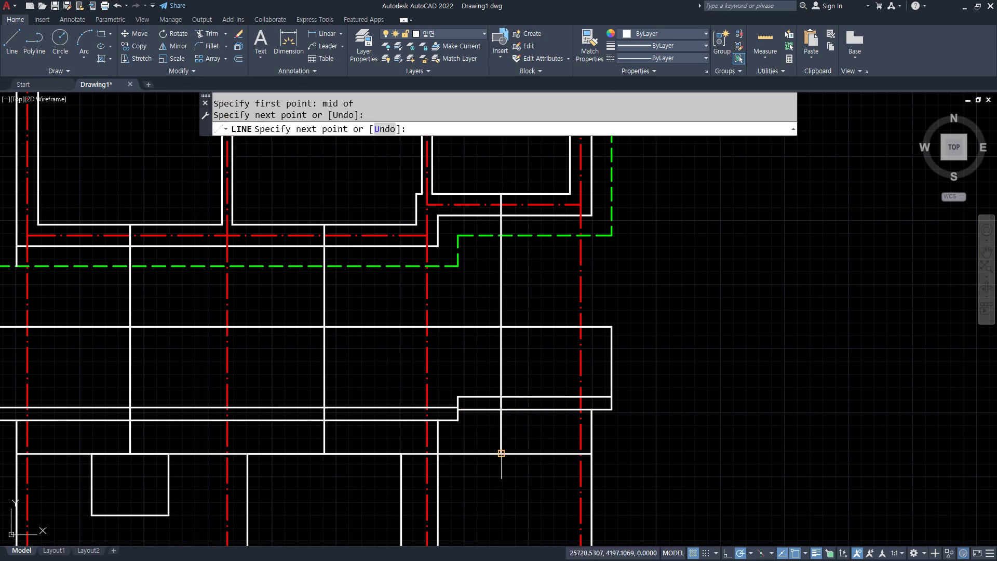
{"action": "key", "text": "Return"}
Step: Copy the left window rectangle from its upper edge's midpoint to the lower end of the right guide line
{"action": "middle_click_drag", "start_coordinate": [512, 473], "coordinate": [525, 423]}
{"action": "type", "text": "cp"}
{"action": "key", "text": "Return"}
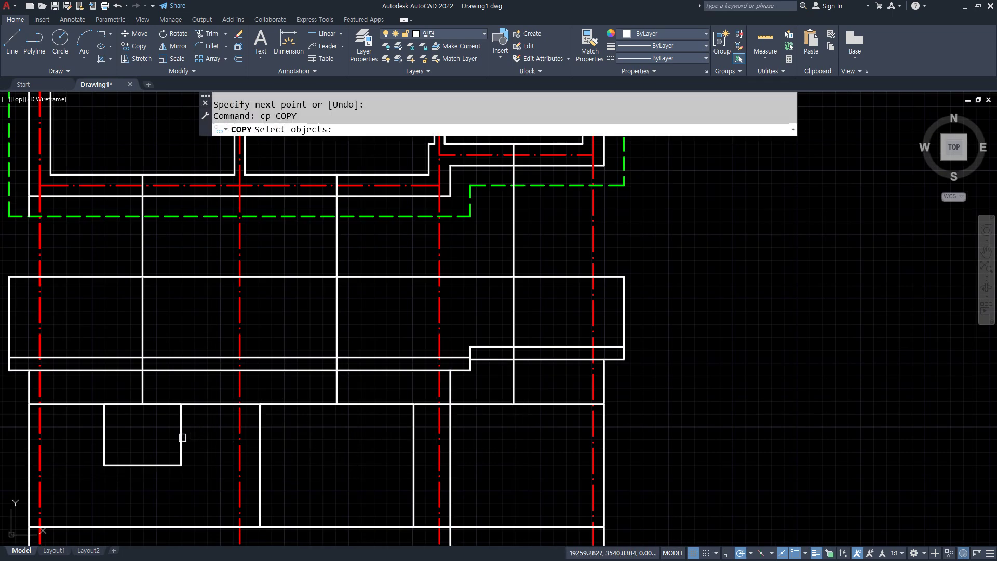
{"action": "left_click", "coordinate": [182, 437]}
{"action": "key", "text": "Return"}
{"action": "left_click", "coordinate": [142, 403]}
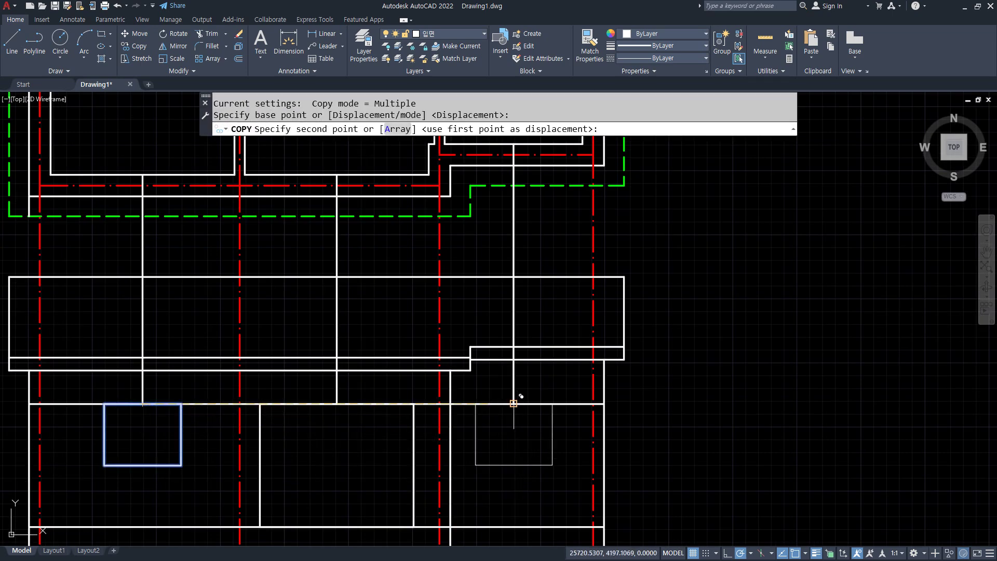
{"action": "left_click", "coordinate": [513, 404]}
{"action": "key", "text": "Return"}
Step: Erase the three vertical guide lines between the plan and the elevation
{"action": "left_click", "coordinate": [515, 238]}
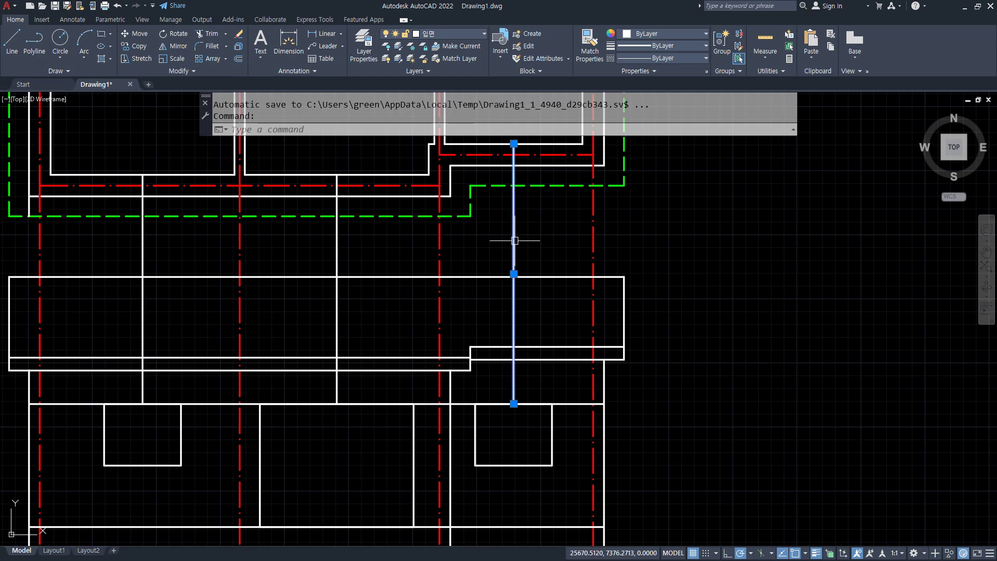
{"action": "left_click", "coordinate": [335, 249]}
{"action": "left_click", "coordinate": [147, 262]}
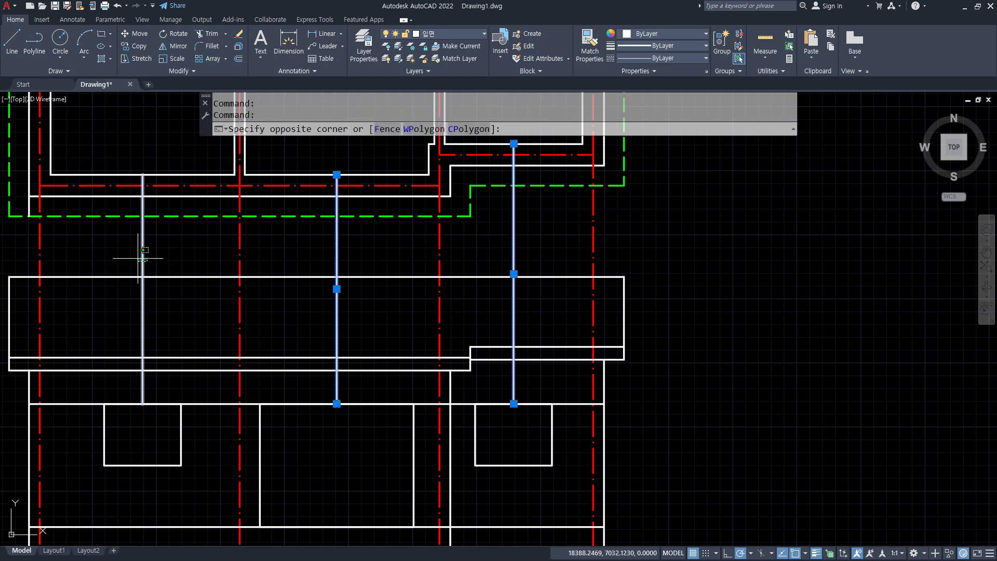
{"action": "left_click", "coordinate": [141, 259]}
{"action": "type", "text": "e"}
{"action": "key", "text": "Return"}
Step: Switch to the floor plan image in Chrome and examine the terrace in front of the living room
{"action": "scroll", "coordinate": [137, 260], "scroll_direction": "down", "scroll_amount": 2}
{"action": "mouse_move", "coordinate": [134, 304]}
{"action": "middle_mouse_down"}
{"action": "mouse_move", "coordinate": [322, 316]}
{"action": "mouse_move", "coordinate": [338, 334]}
{"action": "middle_mouse_up"}
{"action": "scroll", "coordinate": [346, 359], "scroll_direction": "up", "scroll_amount": 2}
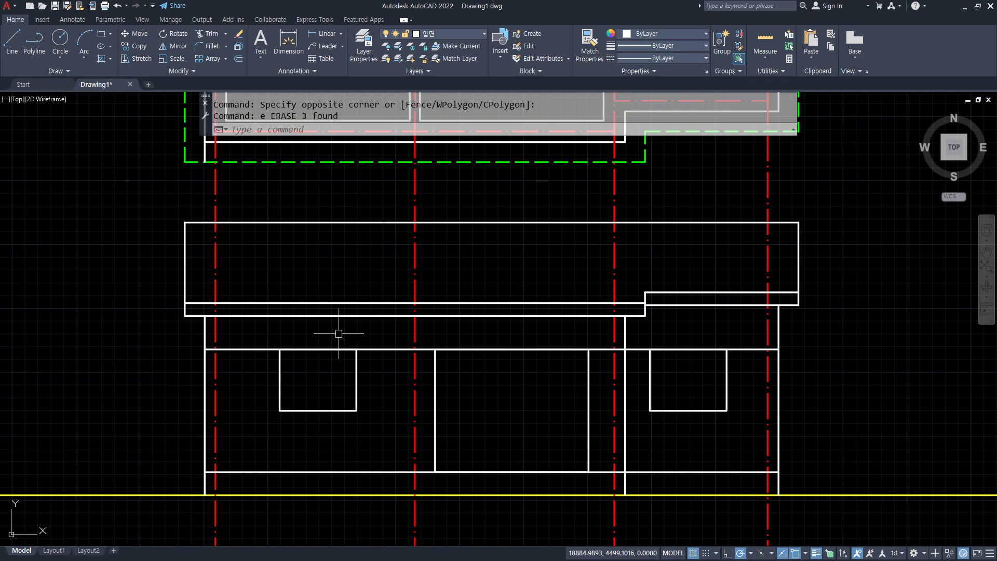
{"action": "key", "text": "alt+Tab"}
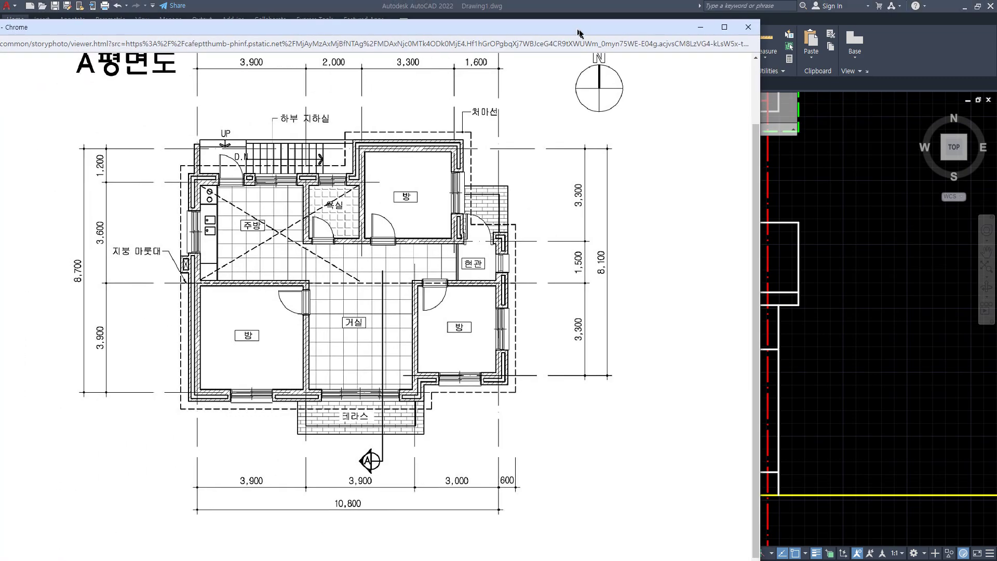
{"action": "left_click_drag", "start_coordinate": [354, 452], "coordinate": [323, 376]}
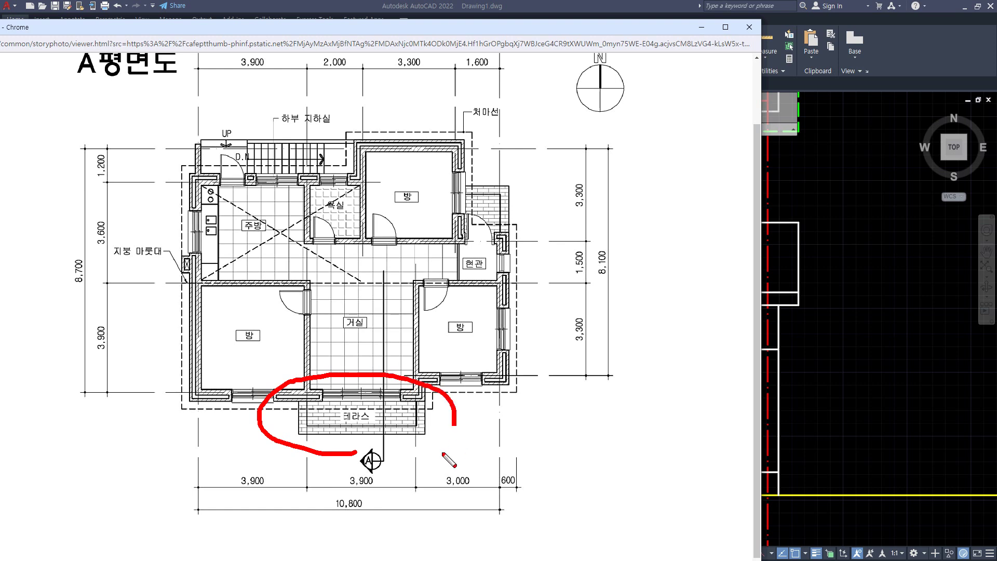
Step: Examine the terrace (테라스) on the reference floor plan, checking how its side edges relate to the walls and centre lines
{"action": "left_click_drag", "start_coordinate": [449, 460], "coordinate": [231, 528]}
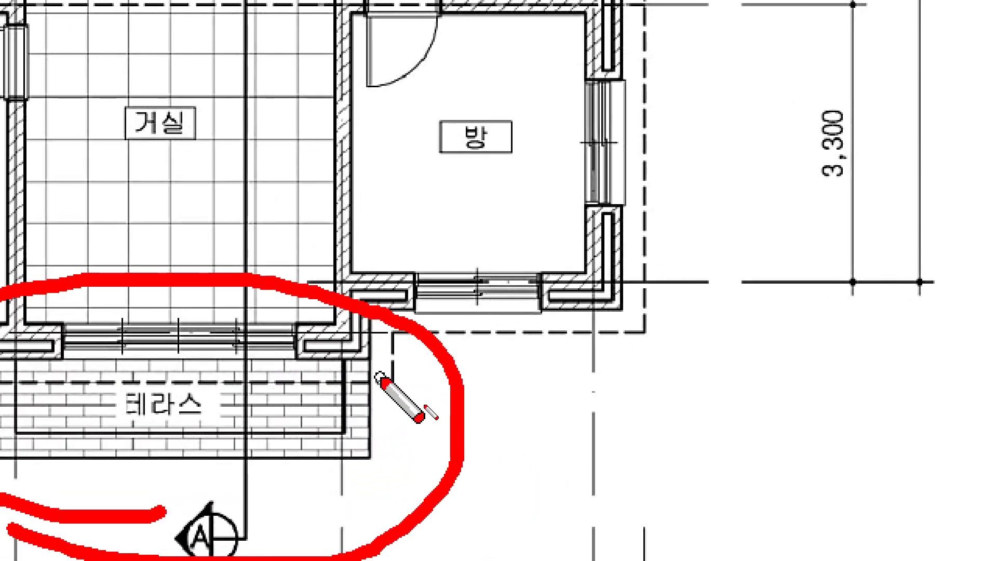
{"action": "key", "text": "e"}
{"action": "left_click_drag", "start_coordinate": [370, 315], "coordinate": [371, 462]}
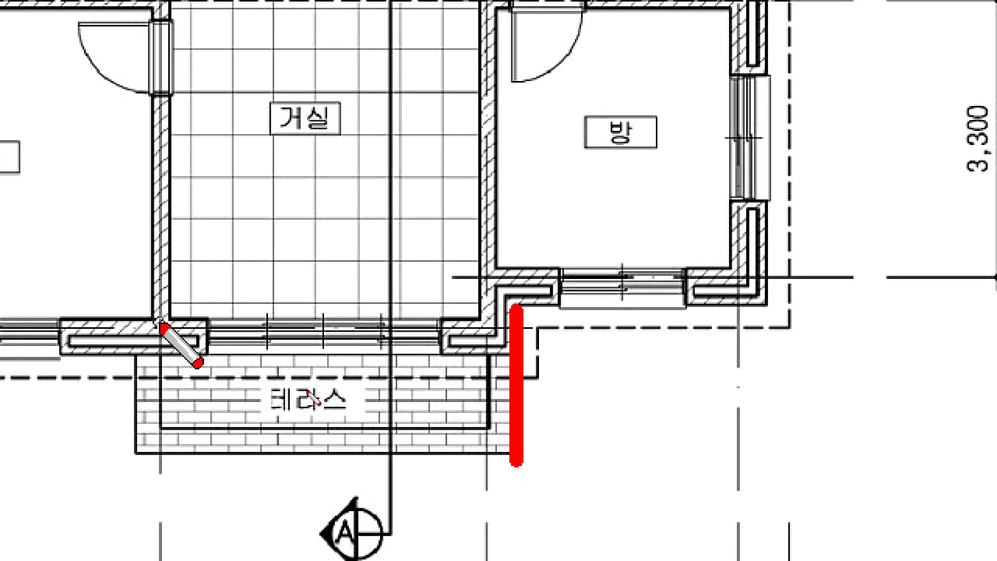
{"action": "mouse_move", "coordinate": [159, 322]}
{"action": "left_mouse_down"}
{"action": "mouse_move", "coordinate": [159, 434]}
{"action": "mouse_move", "coordinate": [140, 400]}
{"action": "left_mouse_up"}
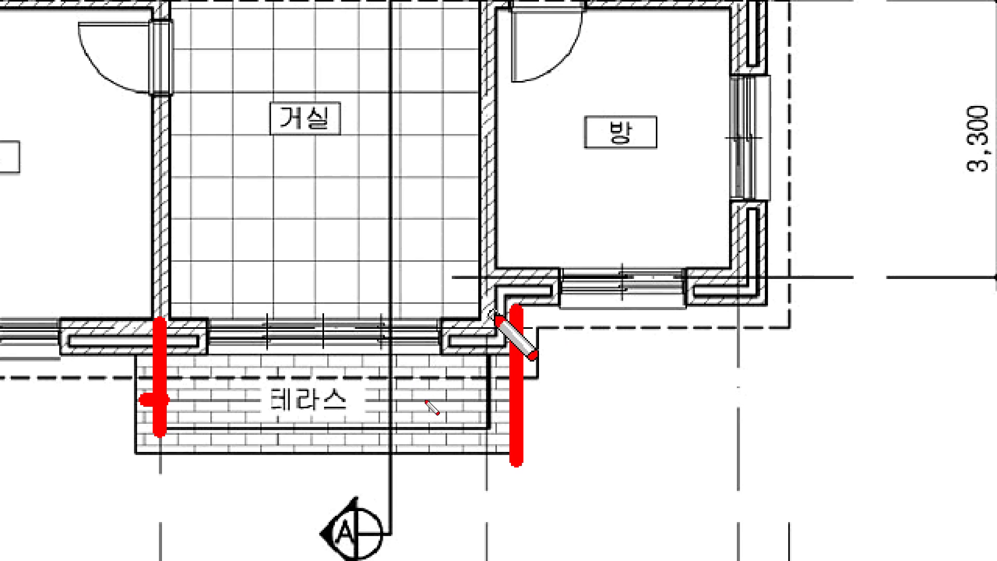
{"action": "mouse_move", "coordinate": [526, 398]}
{"action": "left_mouse_down"}
{"action": "mouse_move", "coordinate": [532, 354]}
{"action": "mouse_move", "coordinate": [525, 396]}
{"action": "left_mouse_up"}
{"action": "mouse_move", "coordinate": [179, 394]}
{"action": "left_mouse_down"}
{"action": "mouse_move", "coordinate": [124, 408]}
{"action": "mouse_move", "coordinate": [215, 363]}
{"action": "mouse_move", "coordinate": [222, 397]}
{"action": "left_mouse_up"}
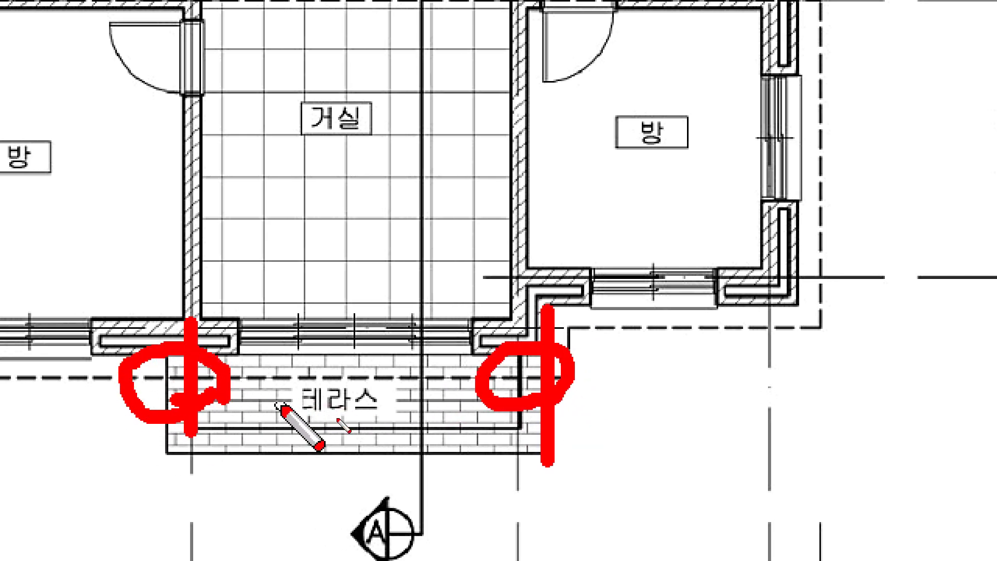
{"action": "key", "text": "Escape"}
{"action": "key", "text": "super+minus"}
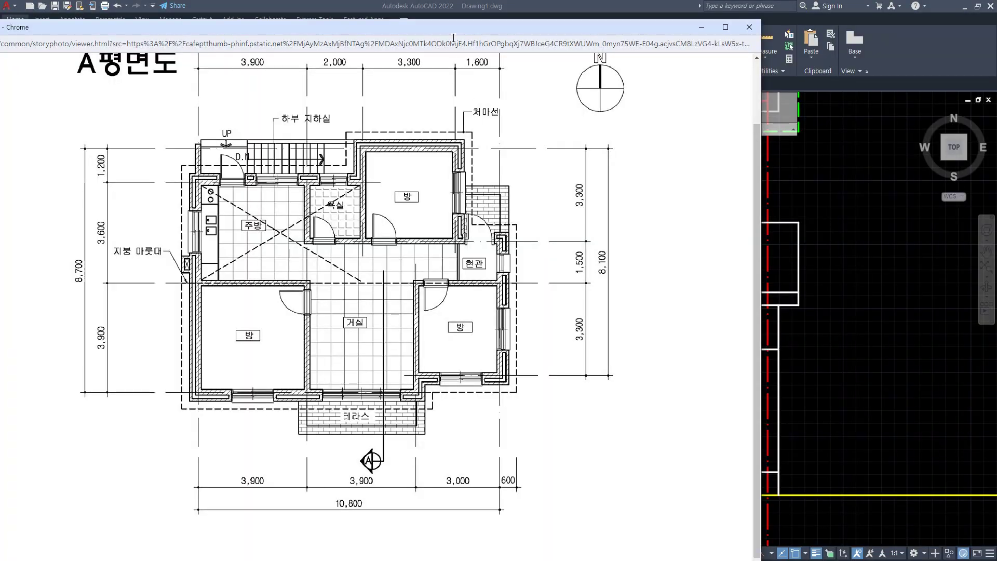
Step: Move the reference floor plan window out of the way and return to the AutoCAD drawing
{"action": "left_click", "coordinate": [437, 38]}
{"action": "left_click_drag", "start_coordinate": [445, 26], "coordinate": [0, 26]}
{"action": "left_click", "coordinate": [516, 214]}
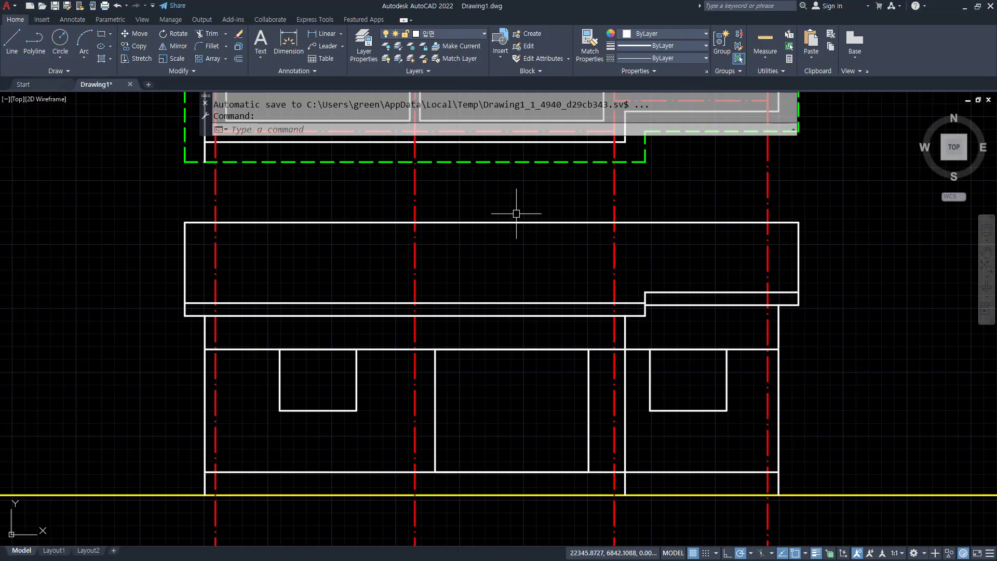
Step: Stretch the partial floor plan straight upward with its vertical centre lines to widen the gap above the elevation
{"action": "middle_click_drag", "start_coordinate": [526, 214], "coordinate": [508, 344]}
{"action": "scroll", "coordinate": [522, 262], "scroll_direction": "down", "scroll_amount": 3}
{"action": "middle_click_drag", "start_coordinate": [525, 256], "coordinate": [505, 313]}
{"action": "middle_click_drag", "start_coordinate": [715, 323], "coordinate": [696, 403]}
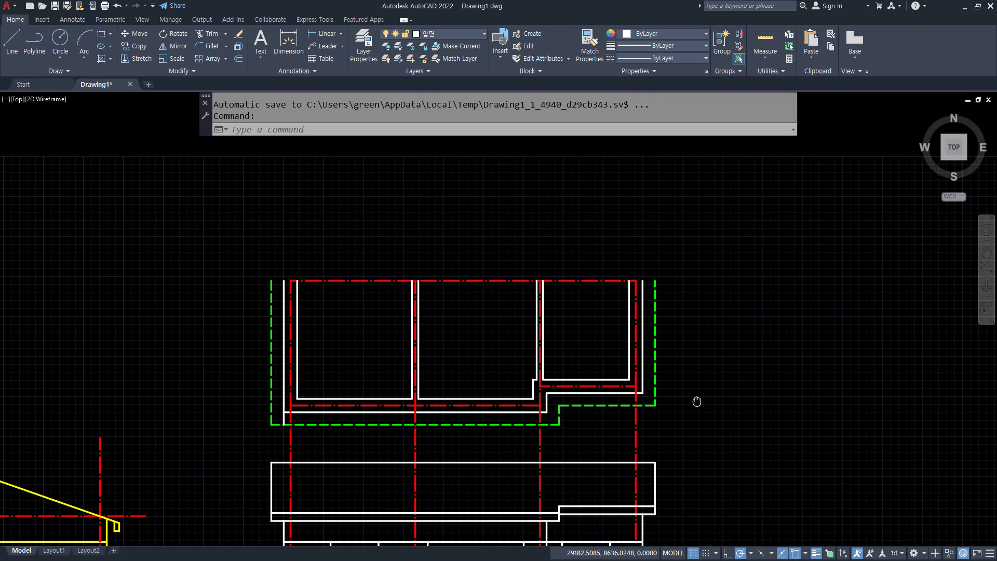
{"action": "type", "text": "s"}
{"action": "key", "text": "Return"}
{"action": "left_click", "coordinate": [694, 435]}
{"action": "left_click", "coordinate": [212, 218]}
{"action": "key", "text": "Return"}
{"action": "left_click", "coordinate": [178, 339]}
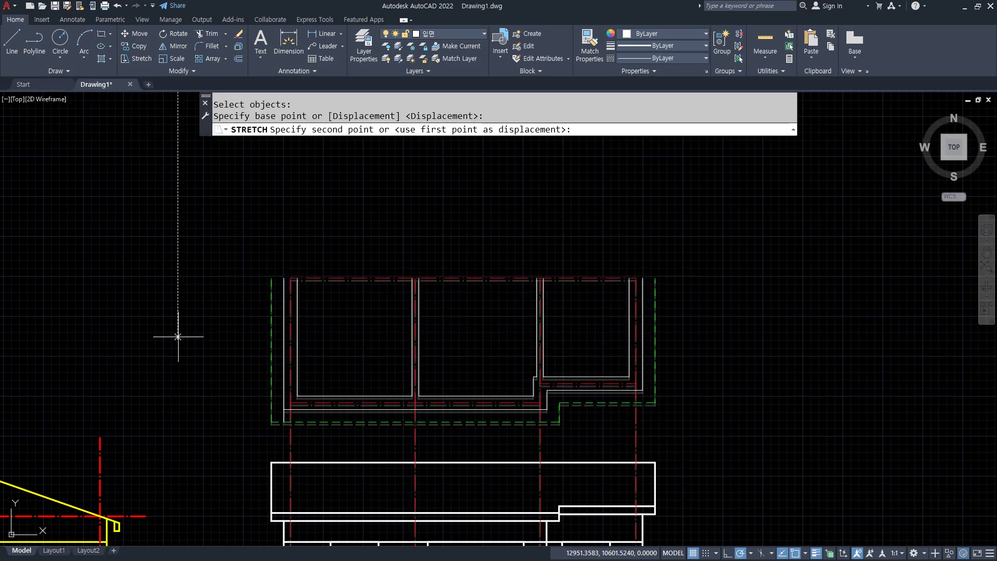
{"action": "left_click", "coordinate": [179, 243]}
{"action": "scroll", "coordinate": [447, 308], "scroll_direction": "up", "scroll_amount": 2}
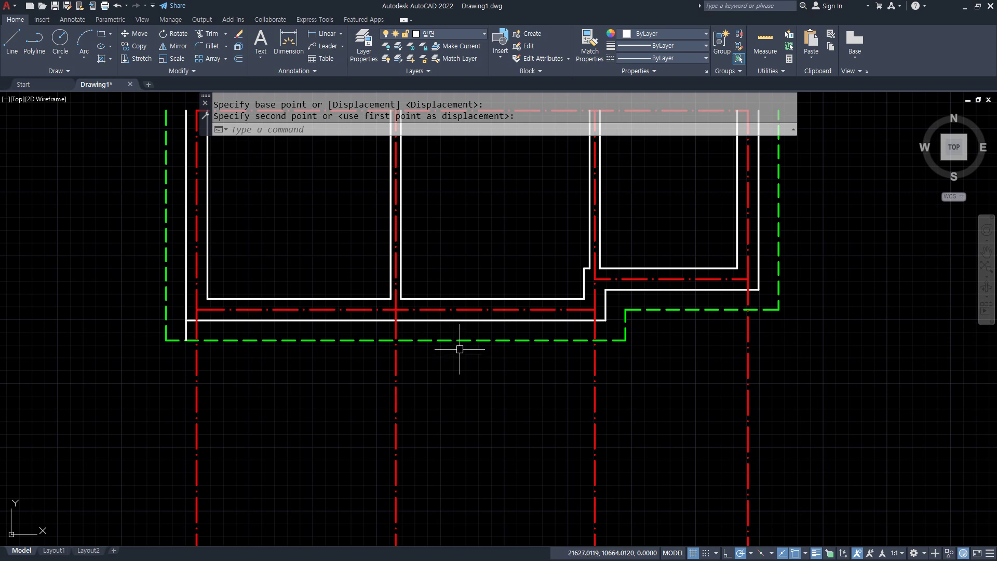
{"action": "type", "text": "i"}
{"action": "key", "text": "Return"}
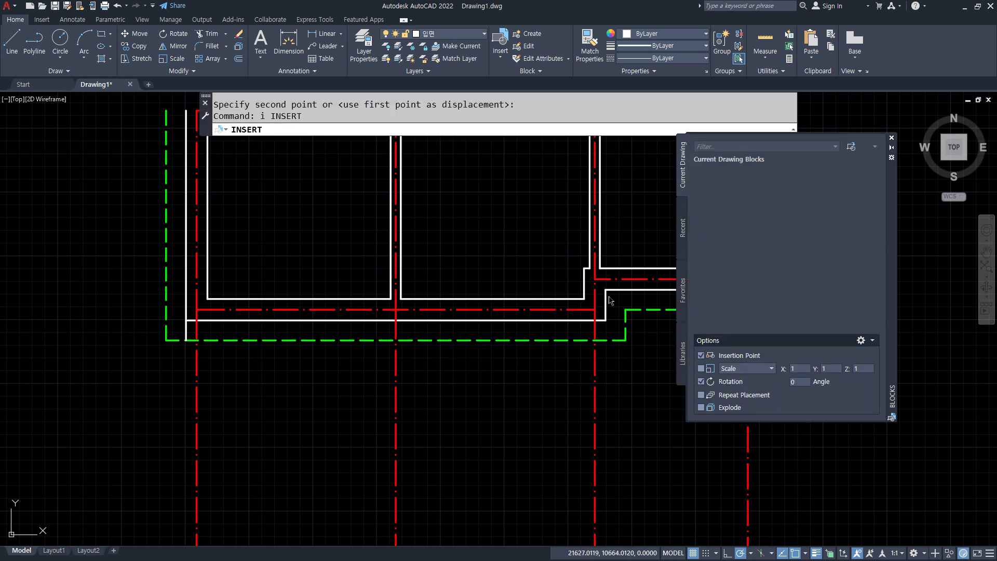
{"action": "left_click", "coordinate": [891, 139]}
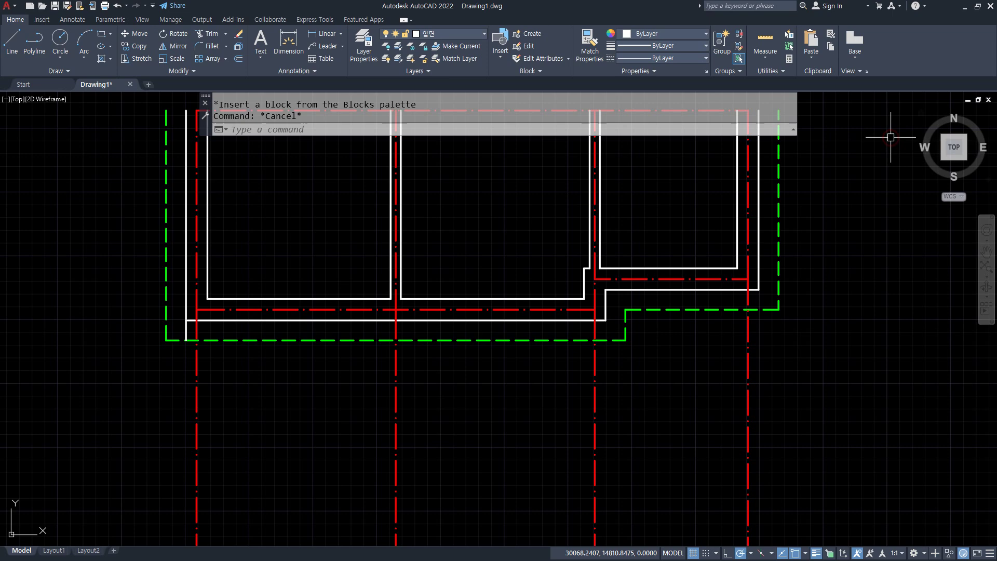
Step: Offset the plan's lowest horizontal centre line 1200 downward for the terrace depth
{"action": "left_click", "coordinate": [494, 213]}
{"action": "type", "text": "o"}
{"action": "key", "text": "Return"}
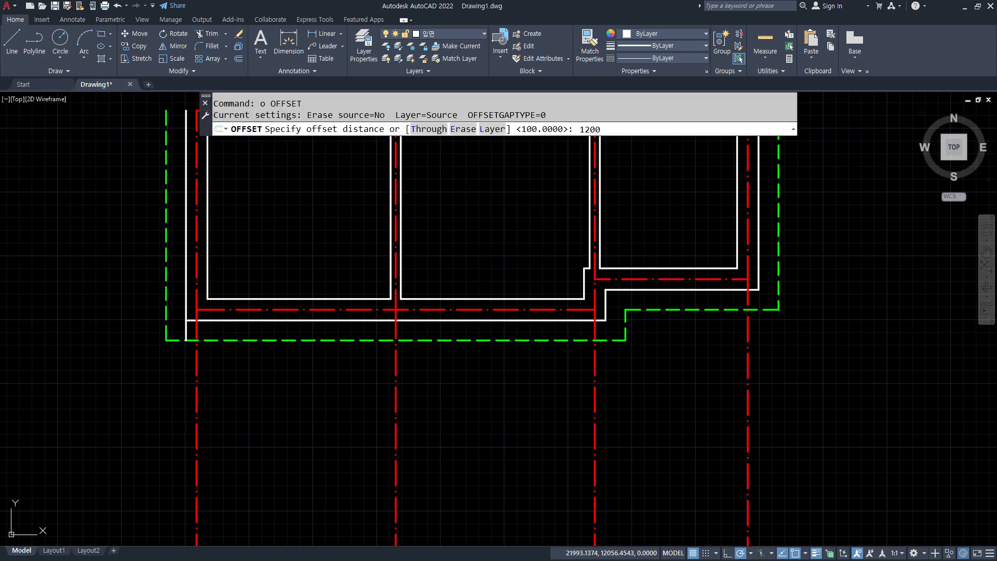
{"action": "key", "text": "Return"}
{"action": "left_click", "coordinate": [474, 309]}
{"action": "left_click", "coordinate": [482, 355]}
{"action": "key", "text": "Return"}
Step: Draw a vertical line from the stepped outer wall corner down past the offset centre line as the terrace's outer right edge
{"action": "scroll", "coordinate": [592, 405], "scroll_direction": "up", "scroll_amount": 2}
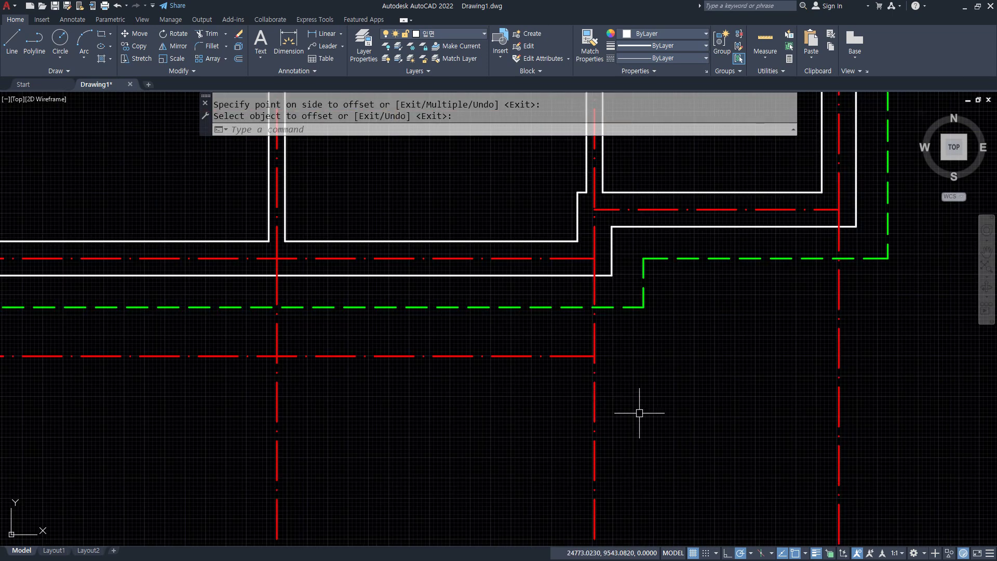
{"action": "middle_click_drag", "start_coordinate": [639, 413], "coordinate": [604, 363]}
{"action": "type", "text": "l"}
{"action": "key", "text": "Return"}
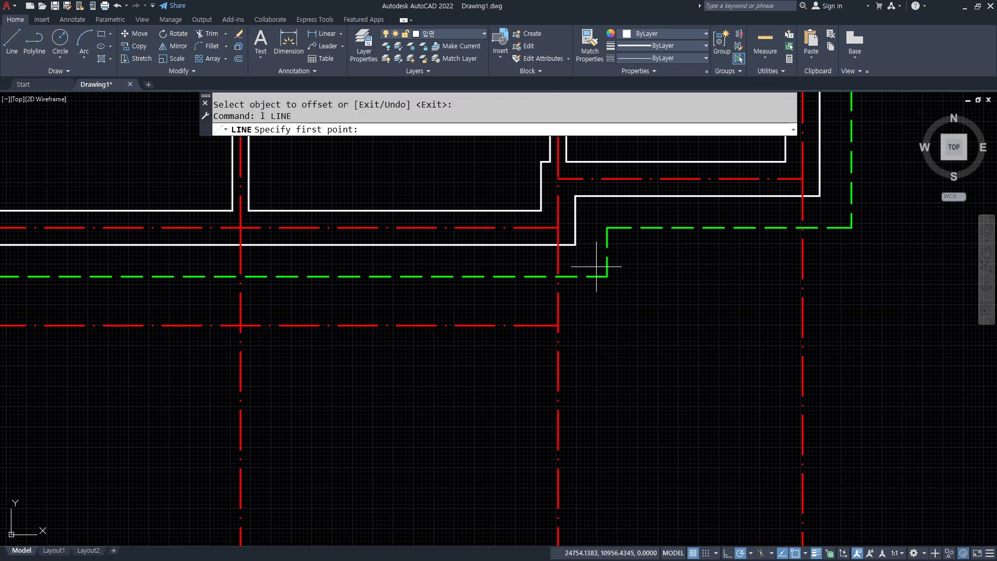
{"action": "left_click", "coordinate": [575, 244]}
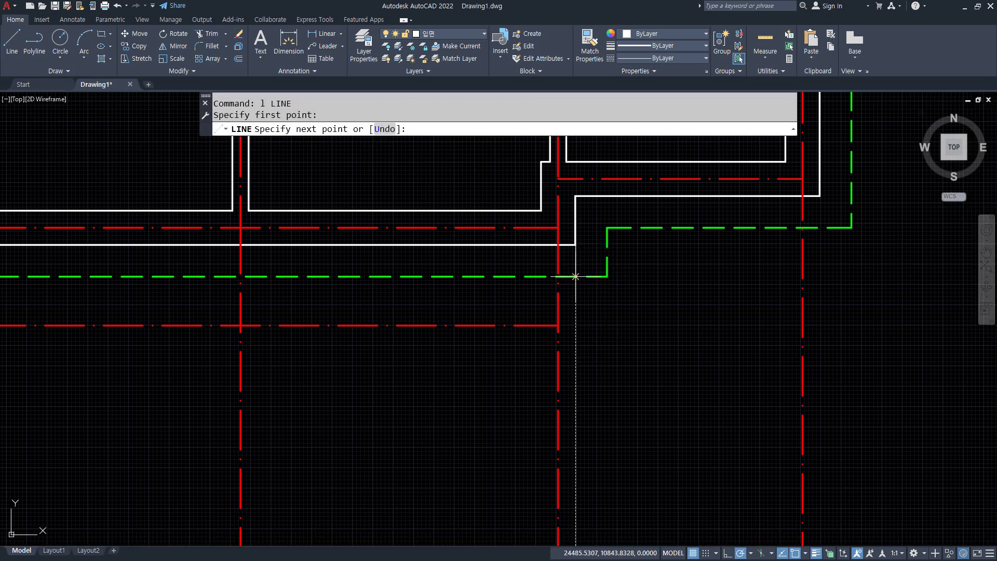
{"action": "left_click", "coordinate": [580, 440]}
{"action": "key", "text": "Return"}
Step: Offset the terrace's right edge 300 inward to the left and its lower centre line copy 300 downward
{"action": "type", "text": "o"}
{"action": "key", "text": "Return"}
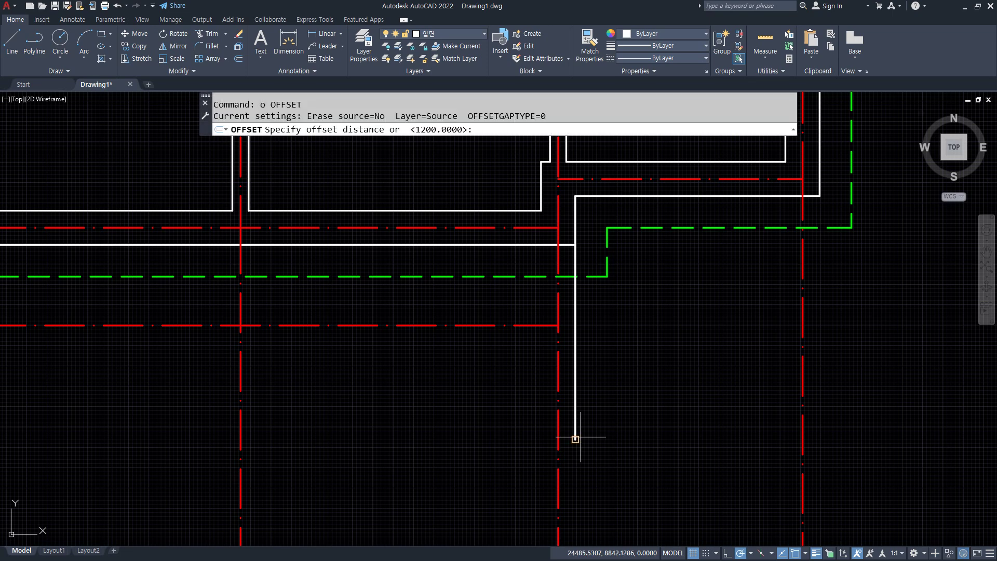
{"action": "type", "text": "3"}
{"action": "key", "text": "Return"}
{"action": "left_click", "coordinate": [575, 405]}
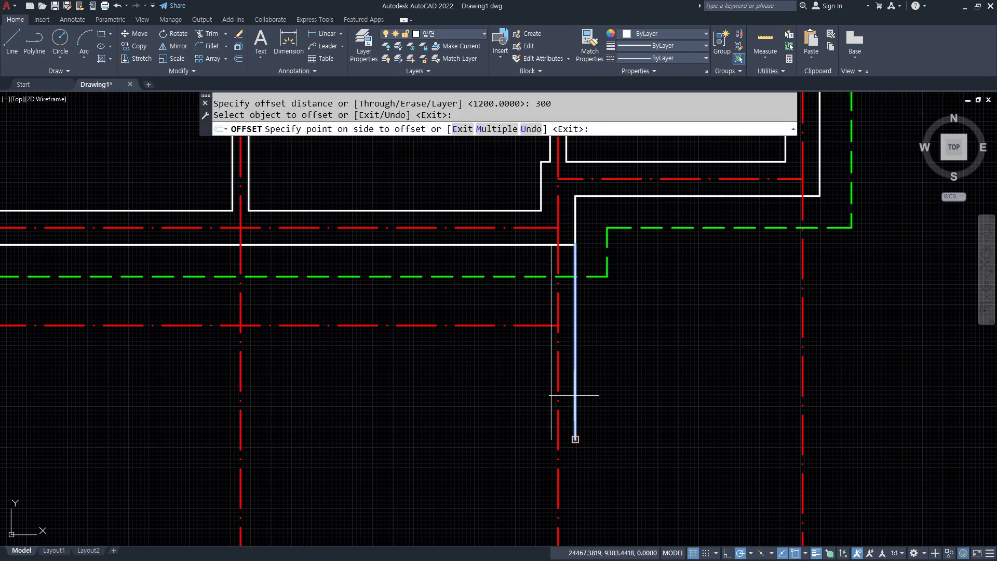
{"action": "left_click", "coordinate": [522, 382]}
{"action": "left_click", "coordinate": [552, 325]}
{"action": "left_click", "coordinate": [507, 369]}
{"action": "key", "text": "Return"}
Step: Match the two horizontal terrace lines to the properties of the white vertical terrace edge
{"action": "type", "text": "ma"}
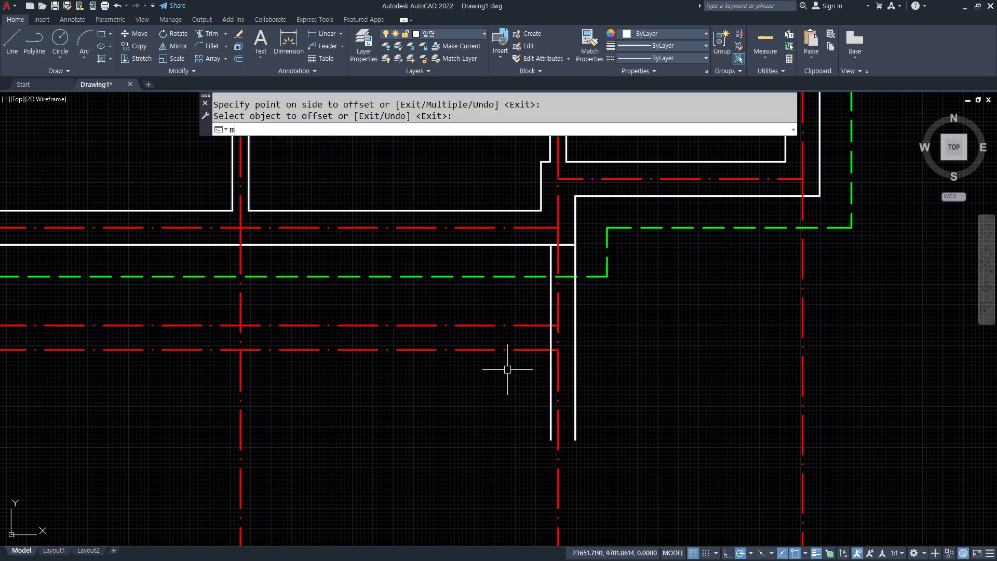
{"action": "key", "text": "Return"}
{"action": "left_click", "coordinate": [575, 374]}
{"action": "left_click", "coordinate": [509, 322]}
{"action": "left_click", "coordinate": [500, 354]}
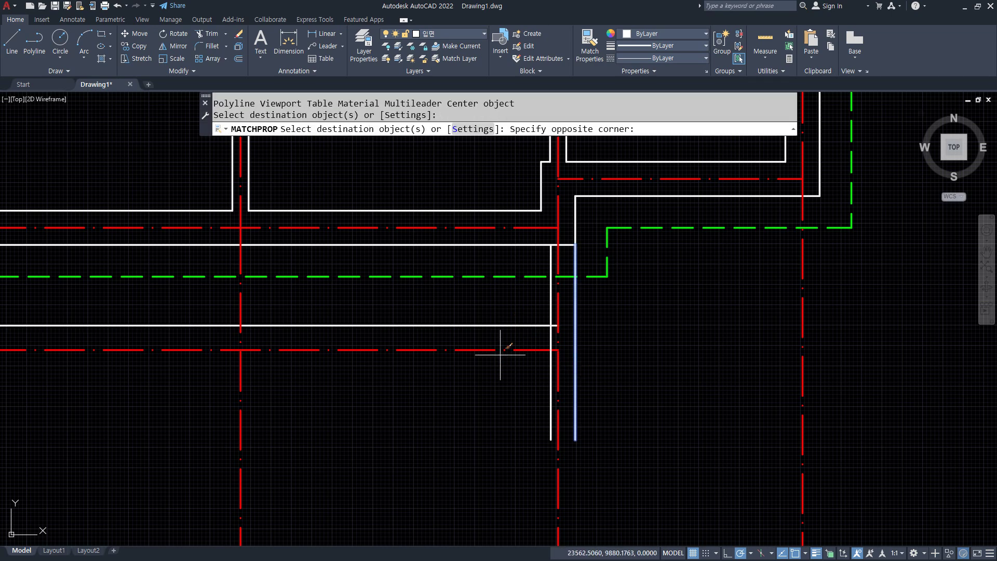
{"action": "left_click", "coordinate": [485, 340]}
{"action": "key", "text": "Return"}
Step: Fillet the inner and outer line pairs into sharp lower right terrace corners with radius 0
{"action": "type", "text": "f"}
{"action": "key", "text": "Return"}
{"action": "left_click", "coordinate": [551, 334]}
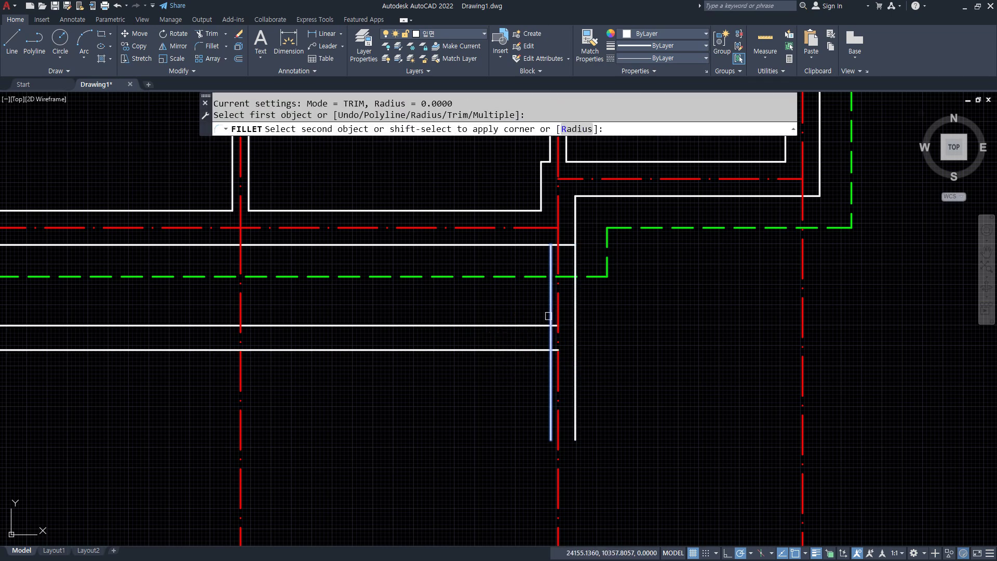
{"action": "left_click", "coordinate": [539, 325]}
{"action": "key", "text": "Return"}
{"action": "left_click", "coordinate": [539, 349]}
{"action": "left_click", "coordinate": [580, 320]}
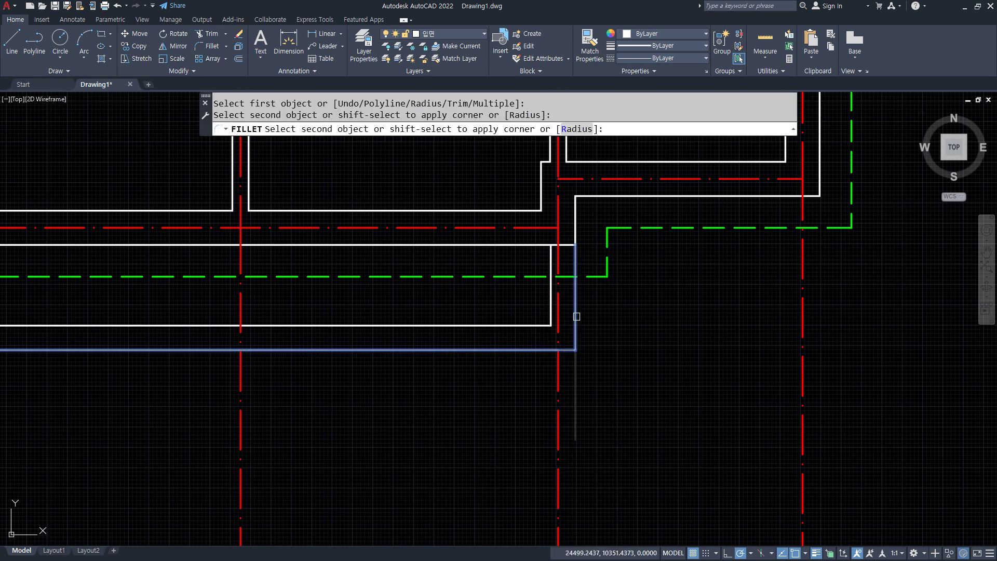
{"action": "left_click", "coordinate": [575, 317]}
Step: Draw a vertical line on the second centre line from the outer wall face to the inner terrace line
{"action": "middle_click_drag", "start_coordinate": [301, 312], "coordinate": [344, 323]}
{"action": "type", "text": "l"}
{"action": "key", "text": "Return"}
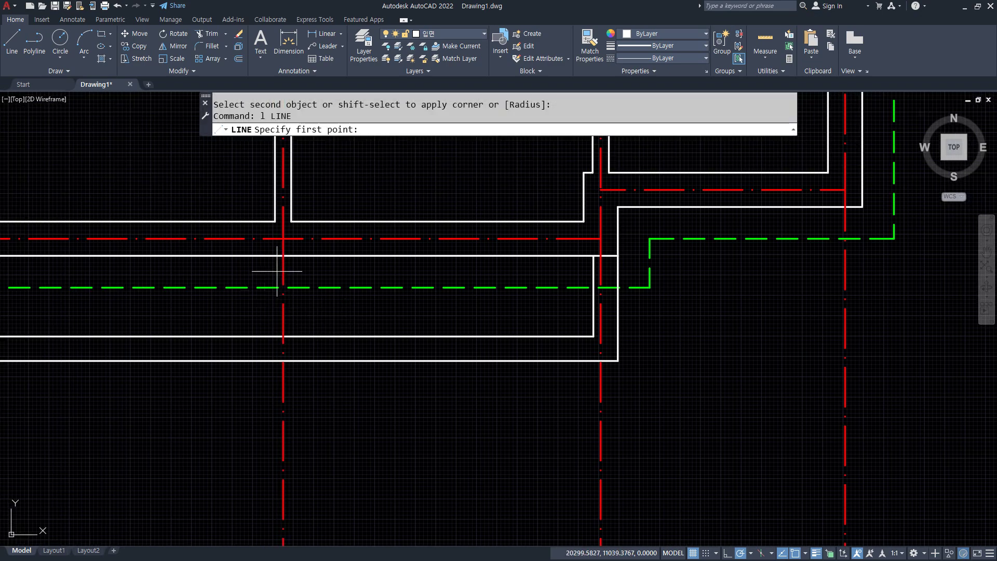
{"action": "left_click", "coordinate": [283, 255]}
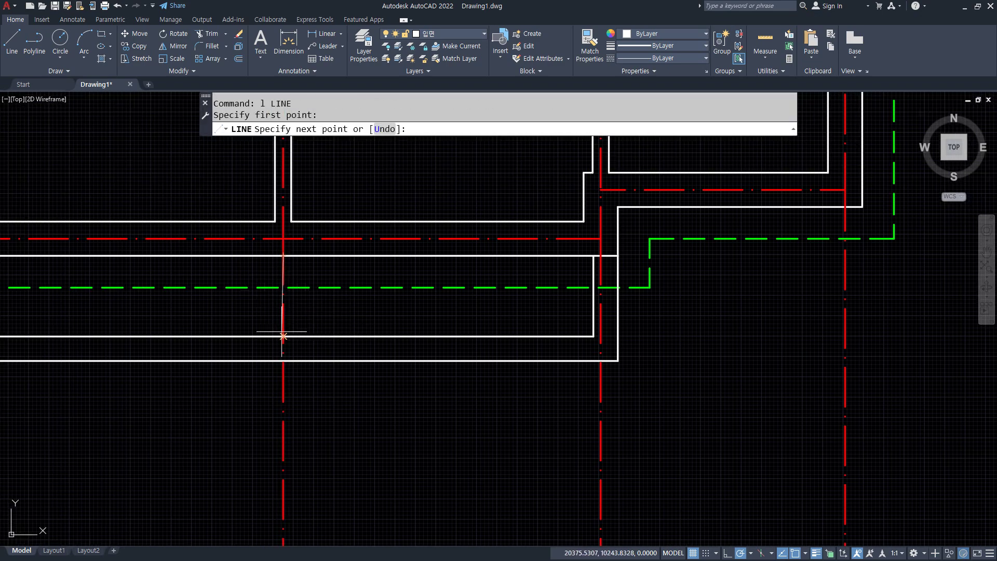
{"action": "left_click", "coordinate": [283, 336]}
{"action": "key", "text": "Return"}
Step: Offset the terrace's inner left line 300 to the left to form its outer left edge
{"action": "type", "text": "o"}
{"action": "key", "text": "Return"}
{"action": "type", "text": "3"}
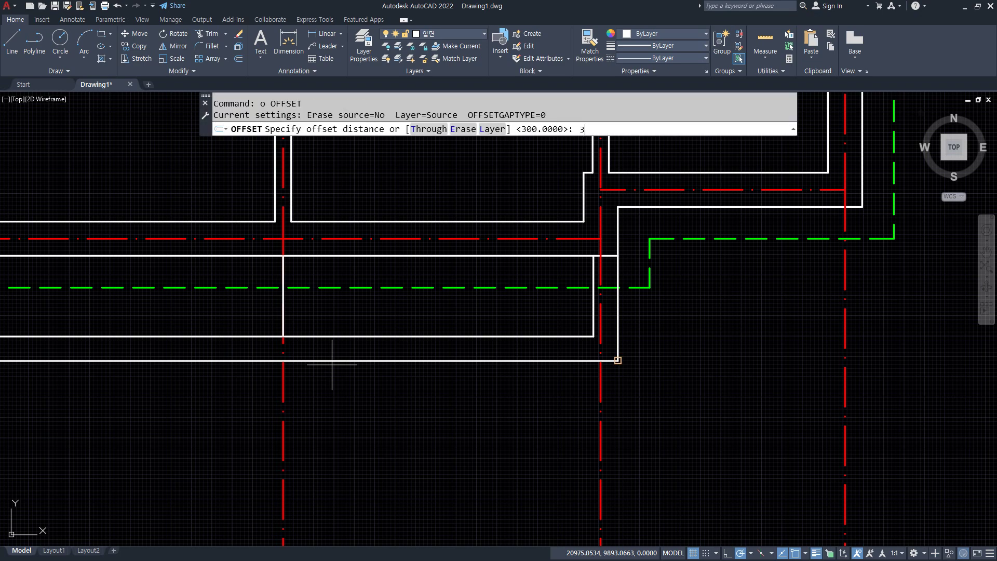
{"action": "type", "text": "00"}
{"action": "key", "text": "Return"}
{"action": "left_click", "coordinate": [282, 321]}
{"action": "left_click", "coordinate": [258, 329]}
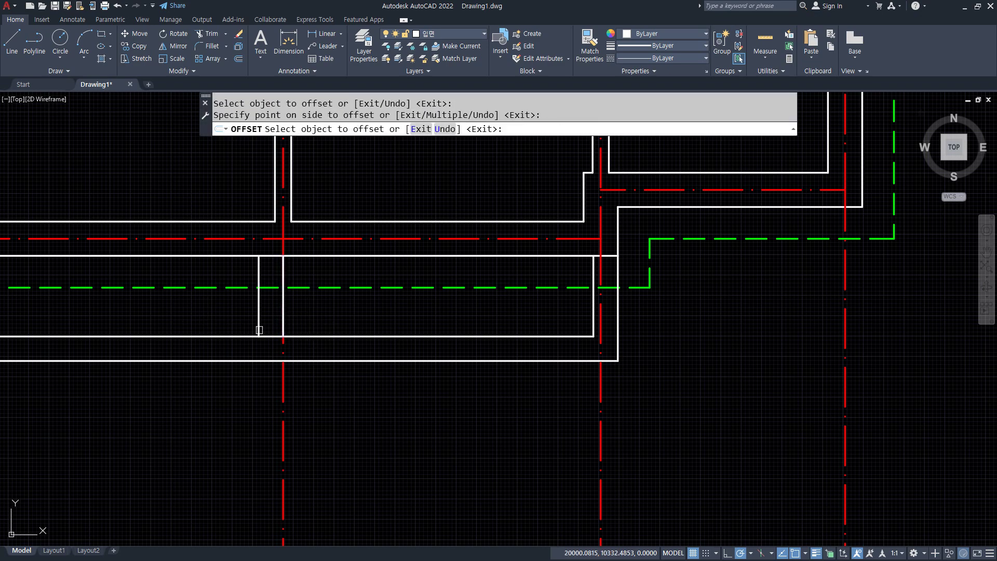
{"action": "key", "text": "Return"}
Step: Fillet the inner and outer line pairs into sharp lower left terrace corners with radius 0
{"action": "type", "text": "f"}
{"action": "key", "text": "Return"}
{"action": "left_click", "coordinate": [291, 337]}
{"action": "left_click", "coordinate": [280, 322]}
{"action": "key", "text": "Return"}
{"action": "left_click", "coordinate": [260, 326]}
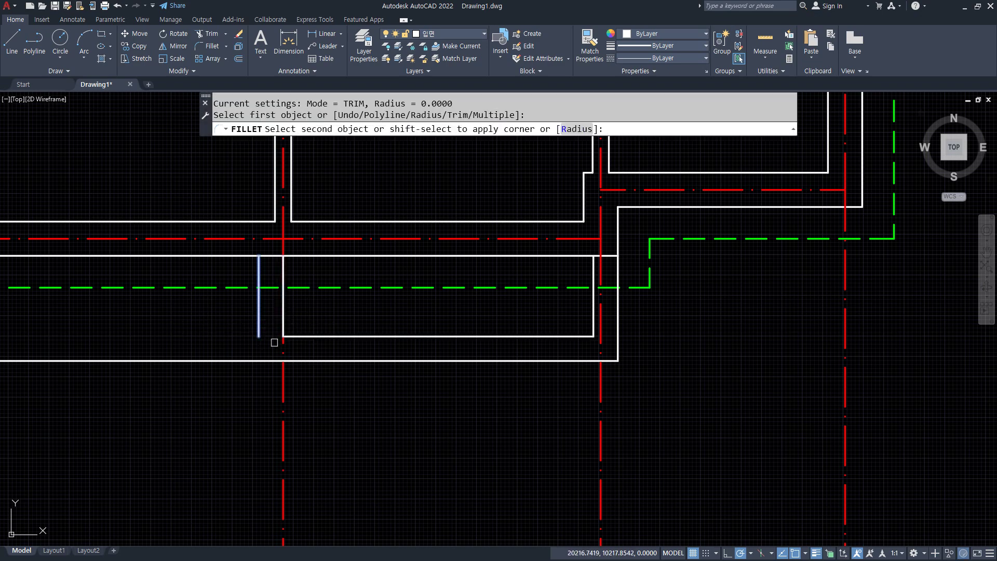
{"action": "left_click", "coordinate": [325, 360]}
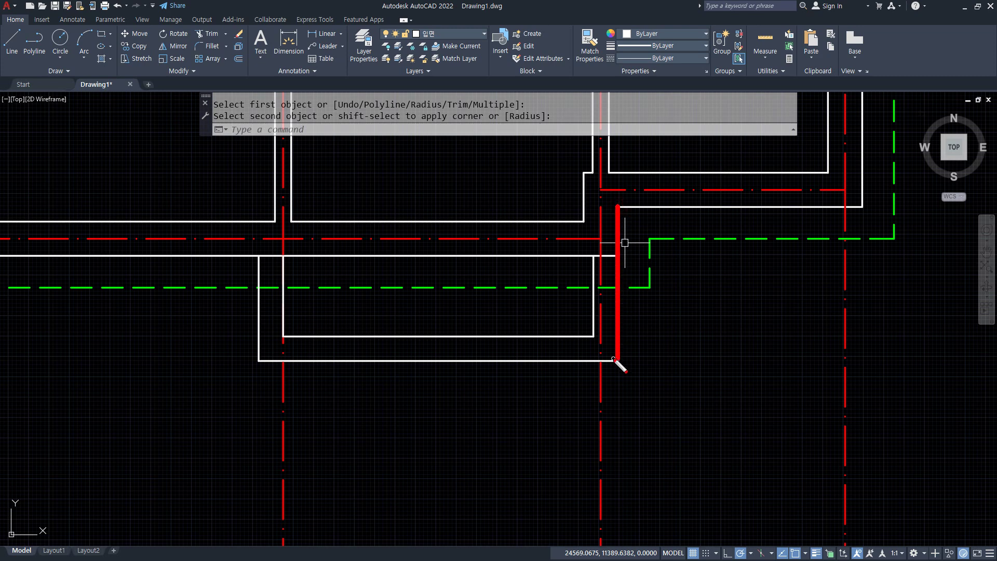
{"action": "left_click", "coordinate": [625, 207]}
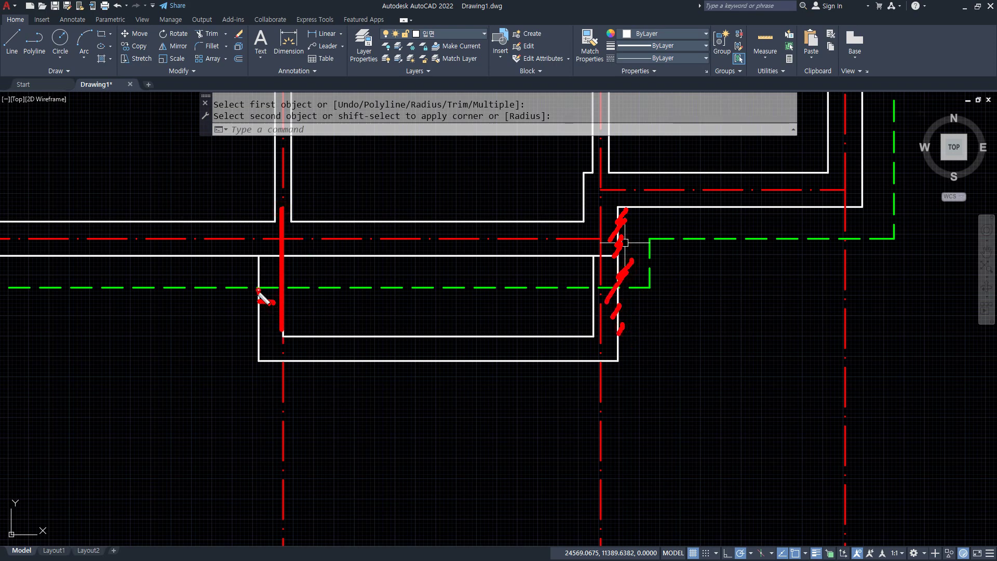
{"action": "key", "text": "Escape"}
Step: Draw a vertical projection line from the plan terrace's outer lower left corner down to the elevation's ground line
{"action": "scroll", "coordinate": [350, 354], "scroll_direction": "down", "scroll_amount": 2}
{"action": "middle_click_drag", "start_coordinate": [369, 413], "coordinate": [369, 258]}
{"action": "scroll", "coordinate": [364, 334], "scroll_direction": "down", "scroll_amount": 2}
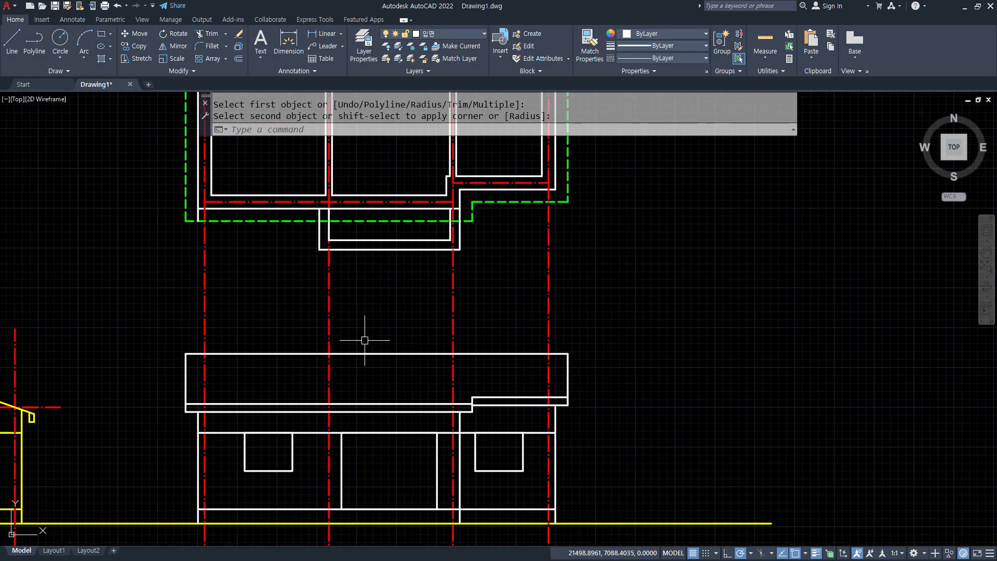
{"action": "middle_click_drag", "start_coordinate": [366, 342], "coordinate": [369, 313]}
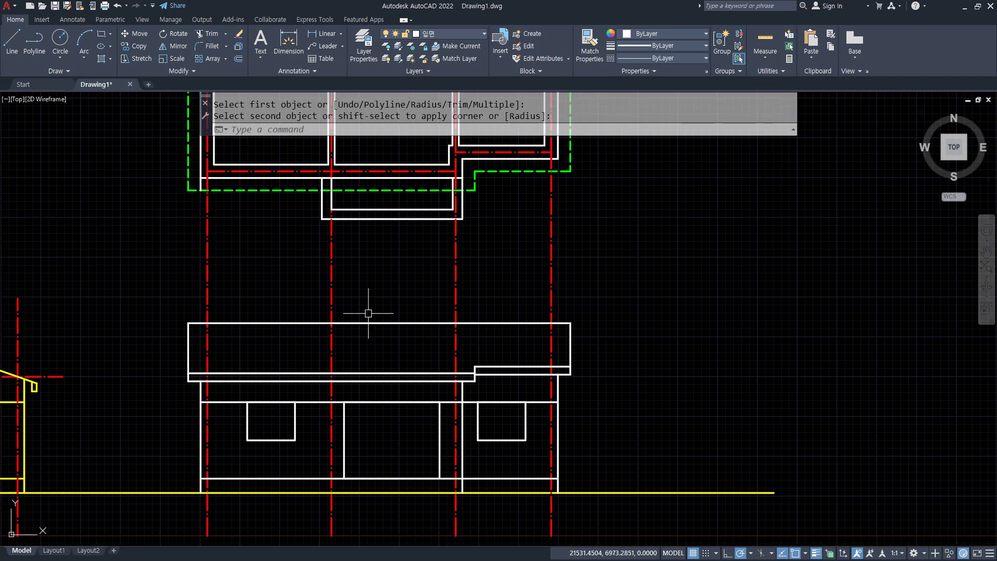
{"action": "type", "text": "l"}
{"action": "key", "text": "Return"}
{"action": "left_click", "coordinate": [322, 220]}
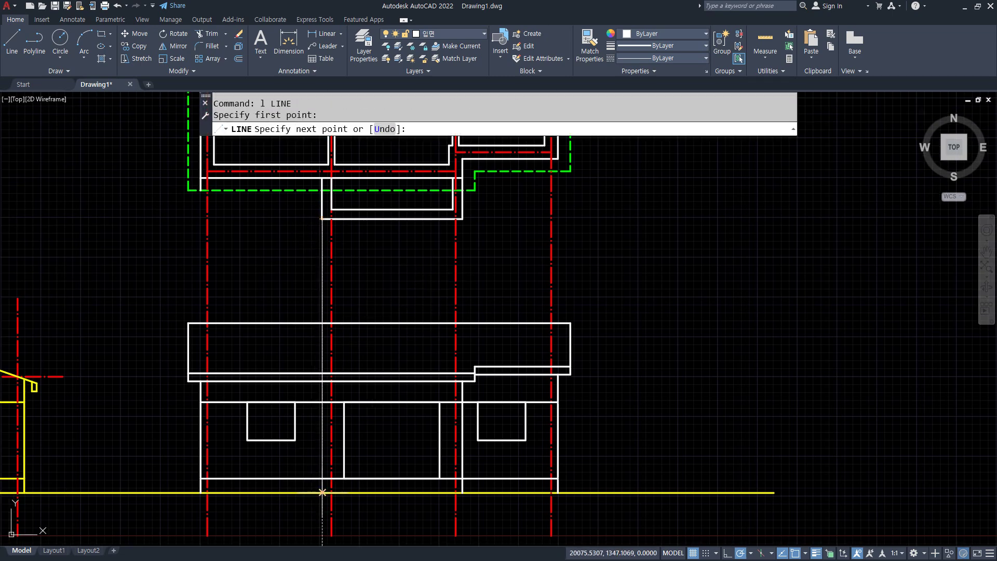
{"action": "left_click", "coordinate": [322, 492]}
{"action": "key", "text": "Return"}
Step: Offset the elevation's ground line upward twice at 150 intervals for the terrace steps
{"action": "scroll", "coordinate": [380, 500], "scroll_direction": "up", "scroll_amount": 4}
{"action": "type", "text": "o"}
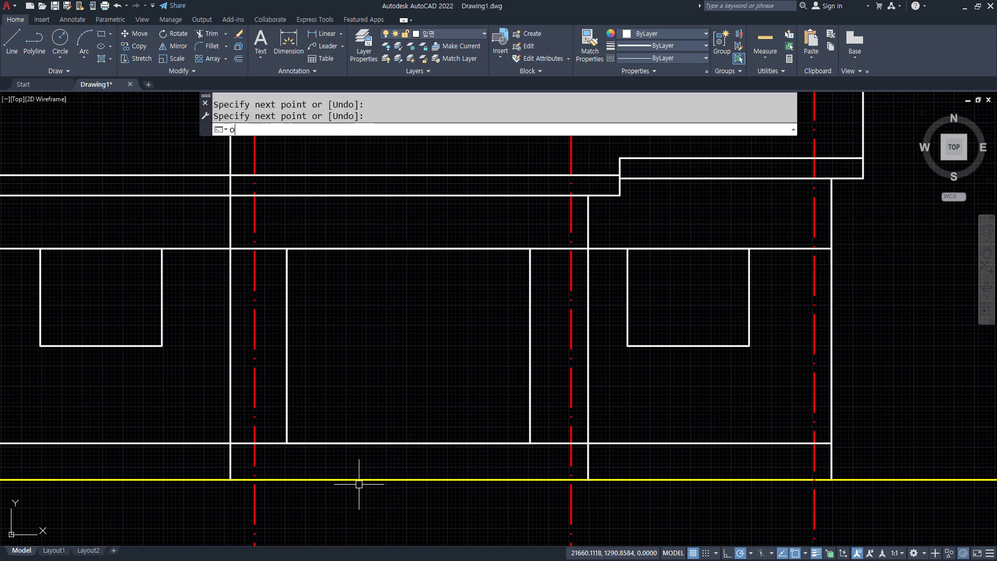
{"action": "key", "text": "Return"}
{"action": "type", "text": "150"}
{"action": "key", "text": "Return"}
{"action": "left_click", "coordinate": [382, 480]}
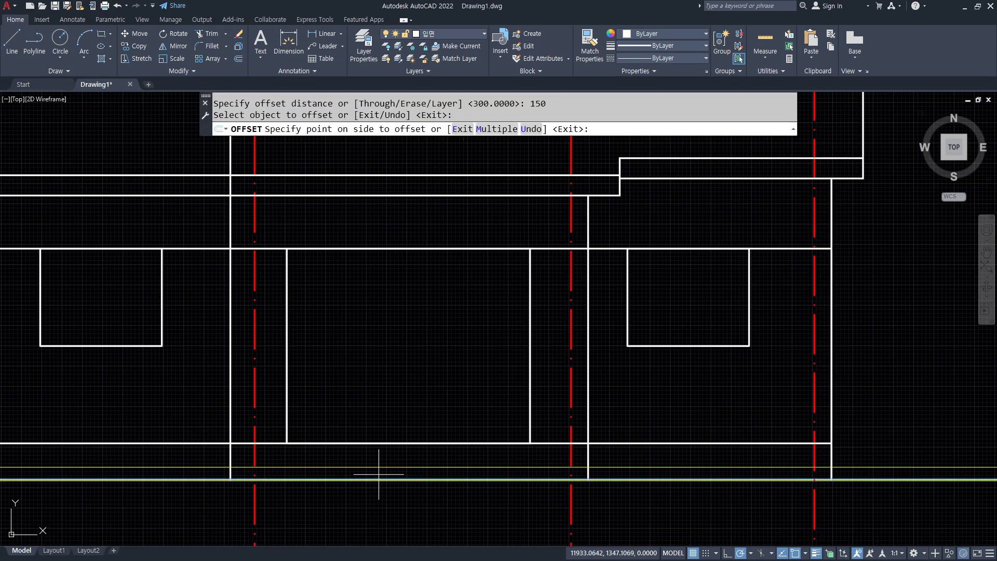
{"action": "left_click", "coordinate": [383, 474]}
{"action": "left_click", "coordinate": [384, 467]}
{"action": "left_click", "coordinate": [383, 458]}
{"action": "key", "text": "Return"}
Step: Offset the terrace's outer left vertical line 300 to the right for the upper step's left side on the elevation
{"action": "scroll", "coordinate": [250, 460], "scroll_direction": "up", "scroll_amount": 2}
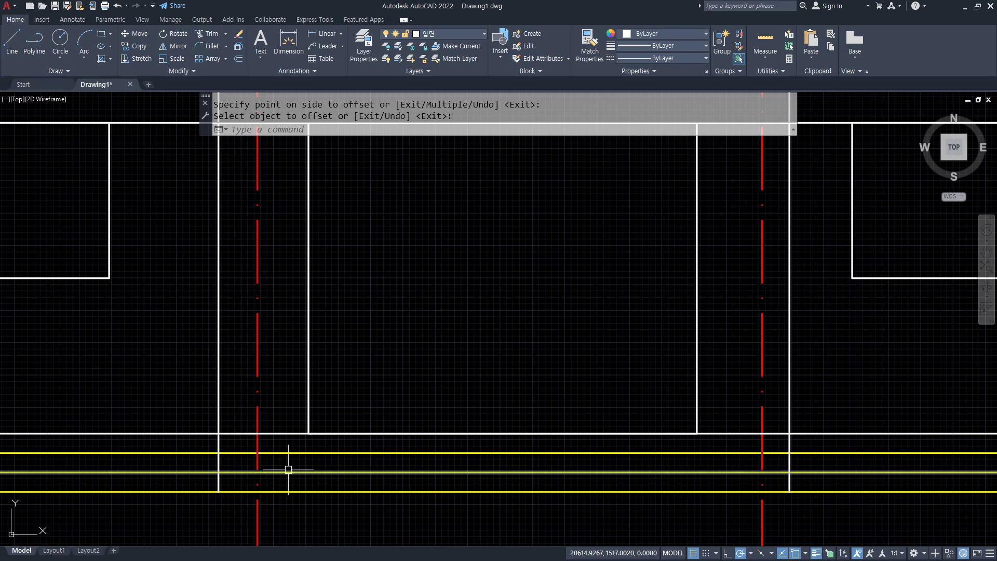
{"action": "type", "text": "o"}
{"action": "key", "text": "Return"}
{"action": "type", "text": "300"}
{"action": "key", "text": "Return"}
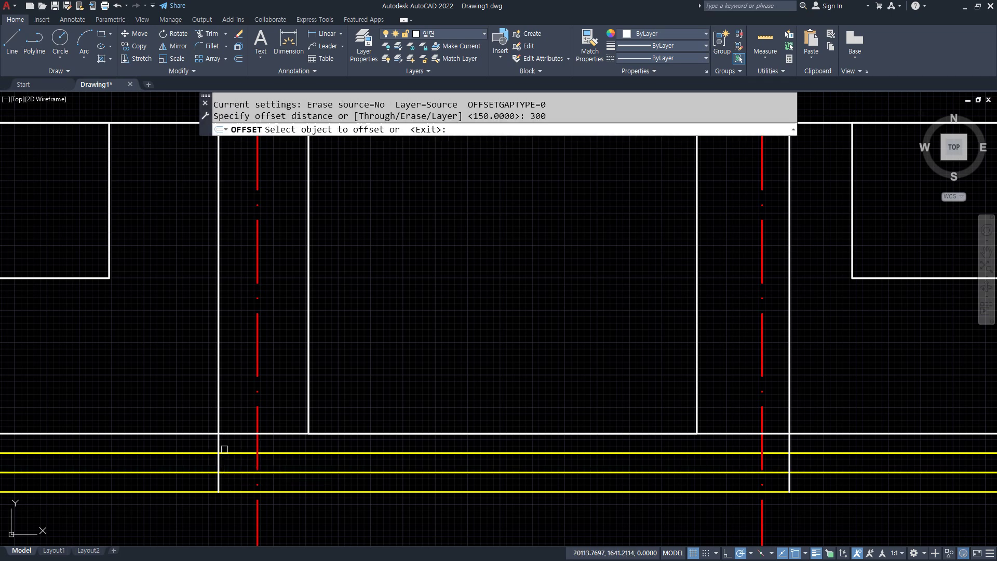
{"action": "left_click", "coordinate": [219, 450]}
{"action": "left_click", "coordinate": [357, 451]}
{"action": "left_click", "coordinate": [787, 433]}
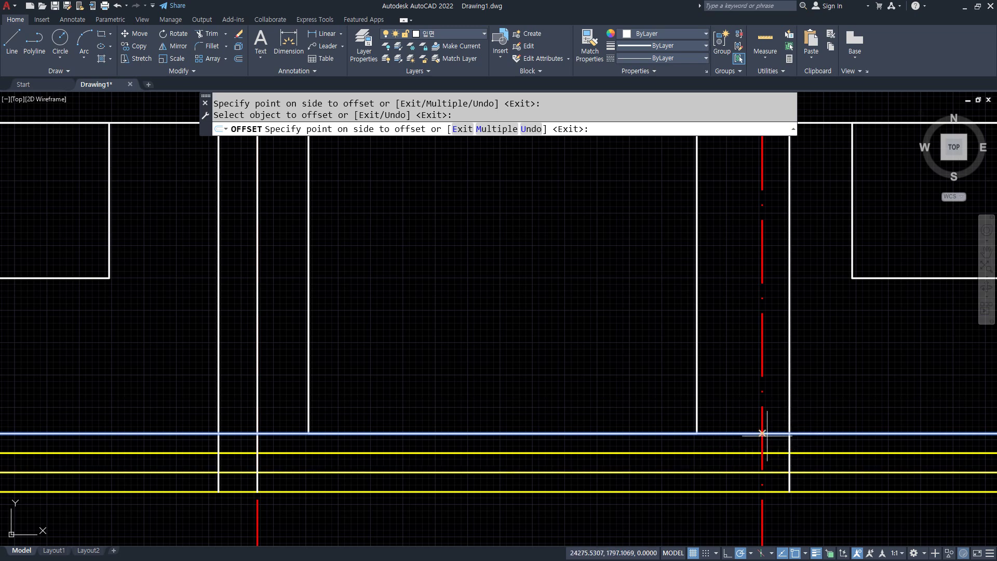
{"action": "key", "text": "Escape"}
Step: Offset the terrace's right vertical line 300 to the left for the upper step's right side
{"action": "key", "text": "Return"}
{"action": "key", "text": "Return"}
{"action": "left_click", "coordinate": [789, 417]}
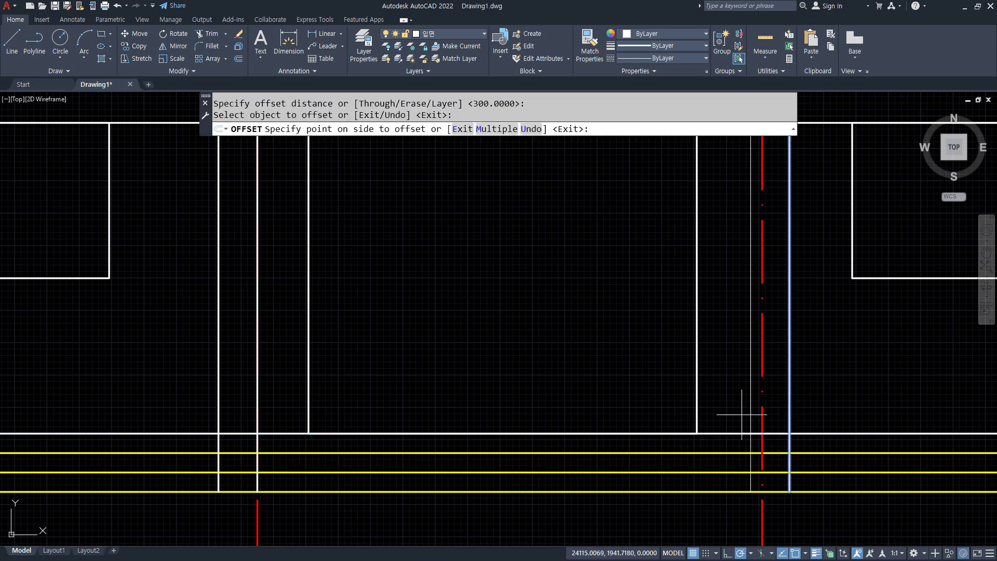
{"action": "left_click", "coordinate": [741, 414]}
{"action": "key", "text": "space"}
Step: Fillet the step lines into sharp corners at the left ends of both steps and the right end of the upper step
{"action": "type", "text": "f"}
{"action": "key", "text": "space"}
{"action": "left_click", "coordinate": [286, 452]}
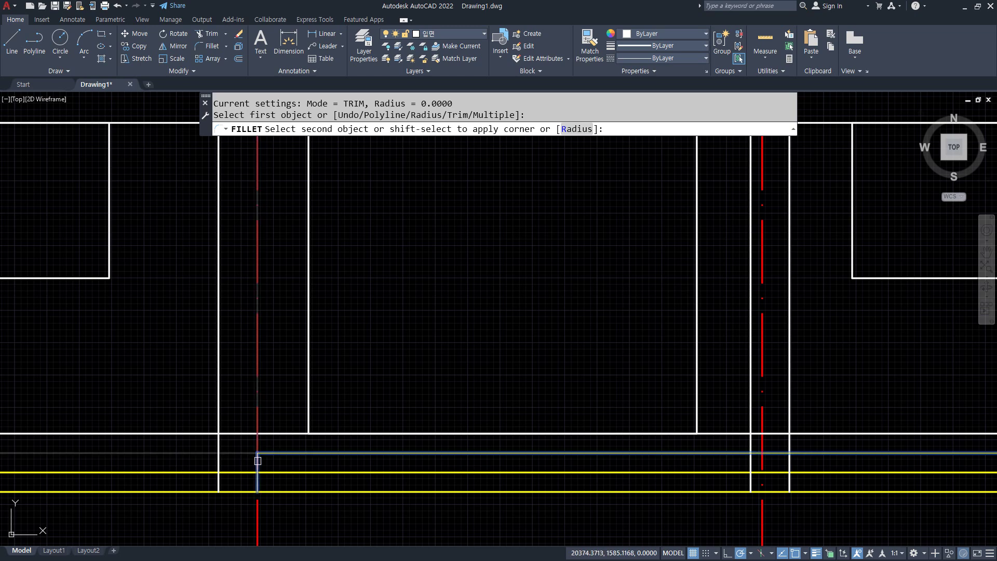
{"action": "left_click", "coordinate": [258, 460]}
{"action": "key", "text": "space"}
{"action": "left_click", "coordinate": [228, 473]}
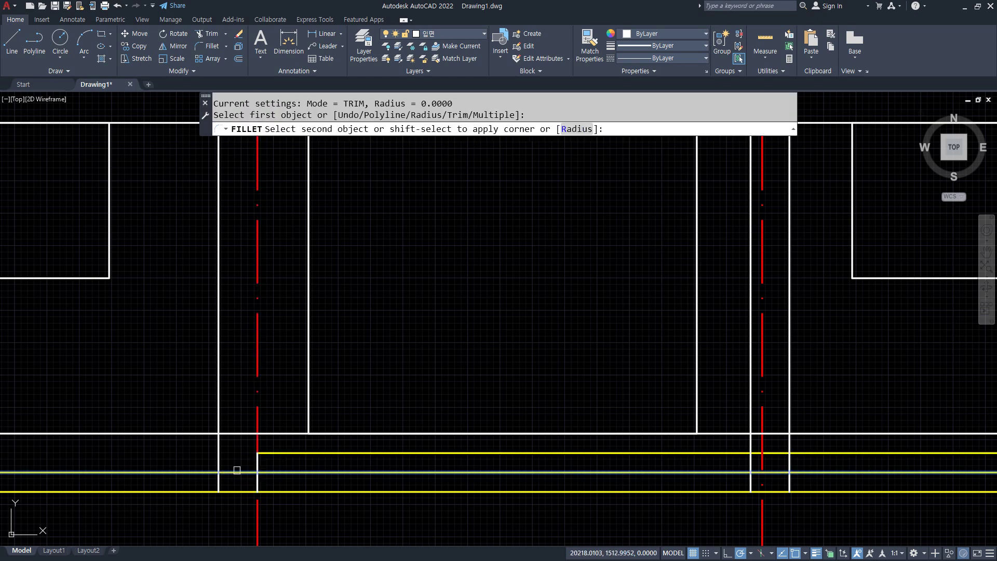
{"action": "left_click", "coordinate": [218, 479]}
{"action": "key", "text": "space"}
{"action": "left_click", "coordinate": [730, 453]}
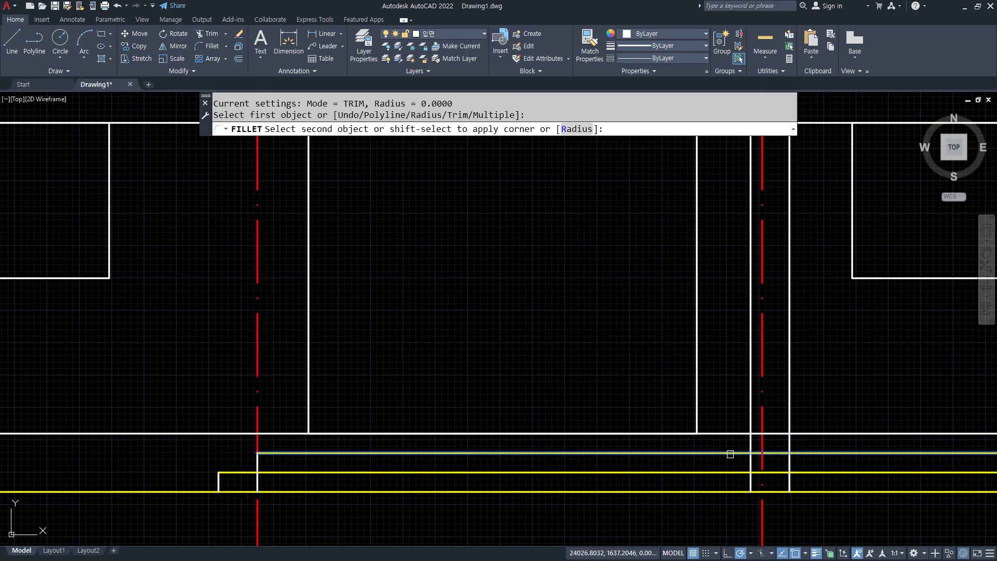
{"action": "left_click", "coordinate": [751, 467]}
{"action": "key", "text": "space"}
{"action": "left_click", "coordinate": [776, 471]}
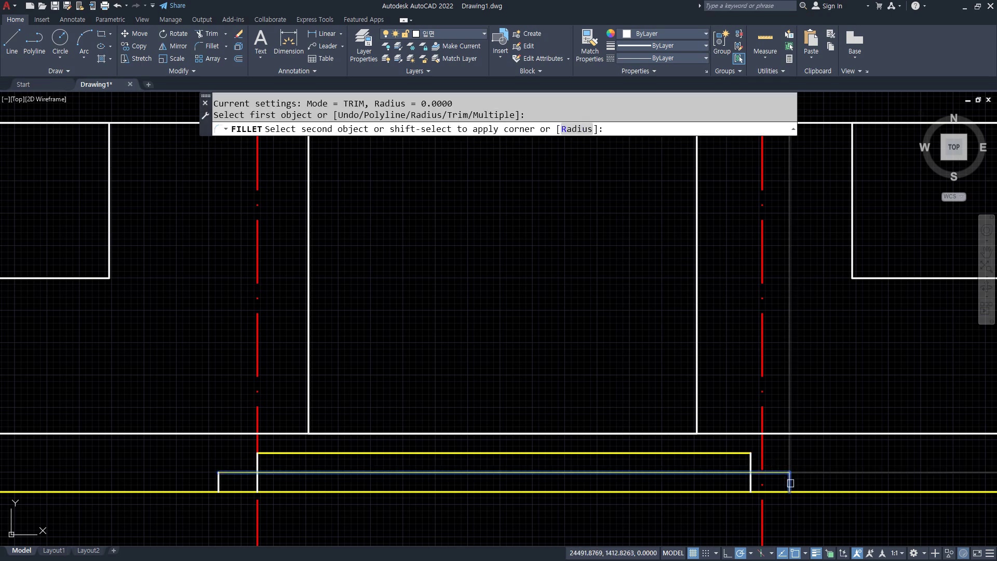
{"action": "key", "text": "Escape"}
Step: Trim the lower step's top line beyond the right wall line and the upper step's sides below that top line
{"action": "type", "text": "tr"}
{"action": "key", "text": "space"}
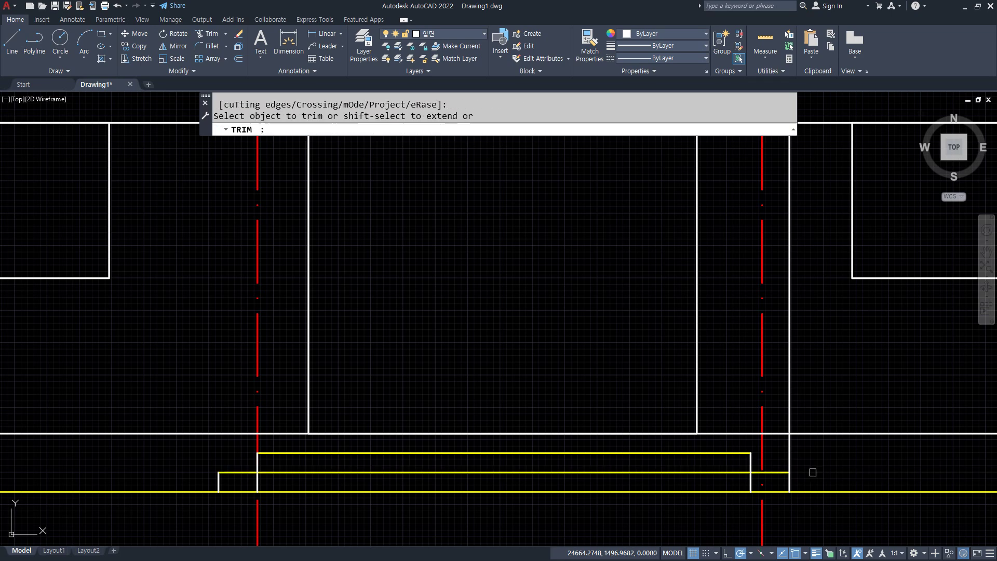
{"action": "left_click", "coordinate": [256, 480]}
{"action": "key", "text": "Return"}
Step: Match the properties of the elevation's white floor line onto all the terrace step lines
{"action": "type", "text": "ma"}
{"action": "key", "text": "space"}
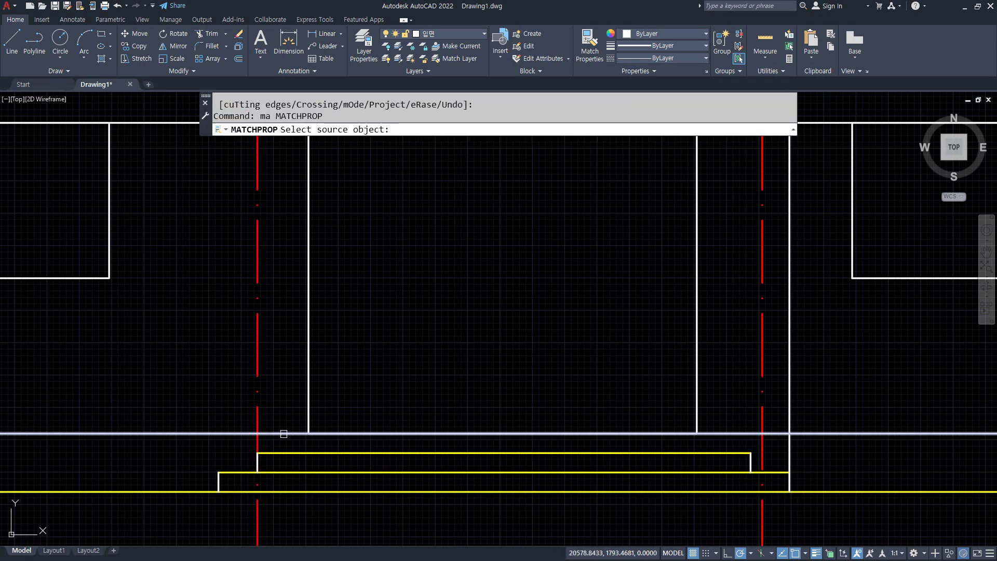
{"action": "left_click", "coordinate": [284, 434]}
{"action": "left_click", "coordinate": [192, 445]}
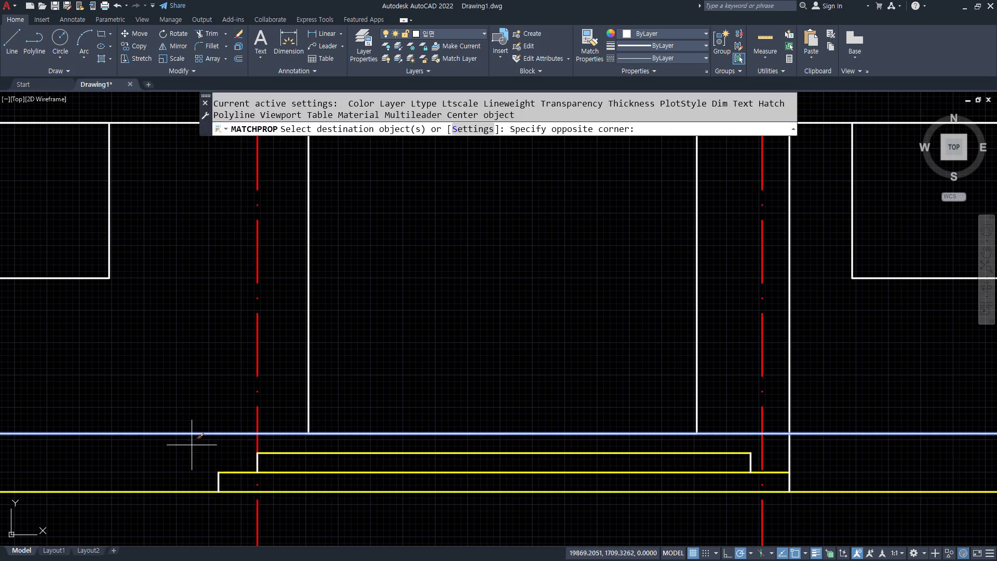
{"action": "left_click", "coordinate": [857, 519]}
{"action": "scroll", "coordinate": [752, 516], "scroll_direction": "down", "scroll_amount": 3}
{"action": "scroll", "coordinate": [372, 420], "scroll_direction": "up", "scroll_amount": 3}
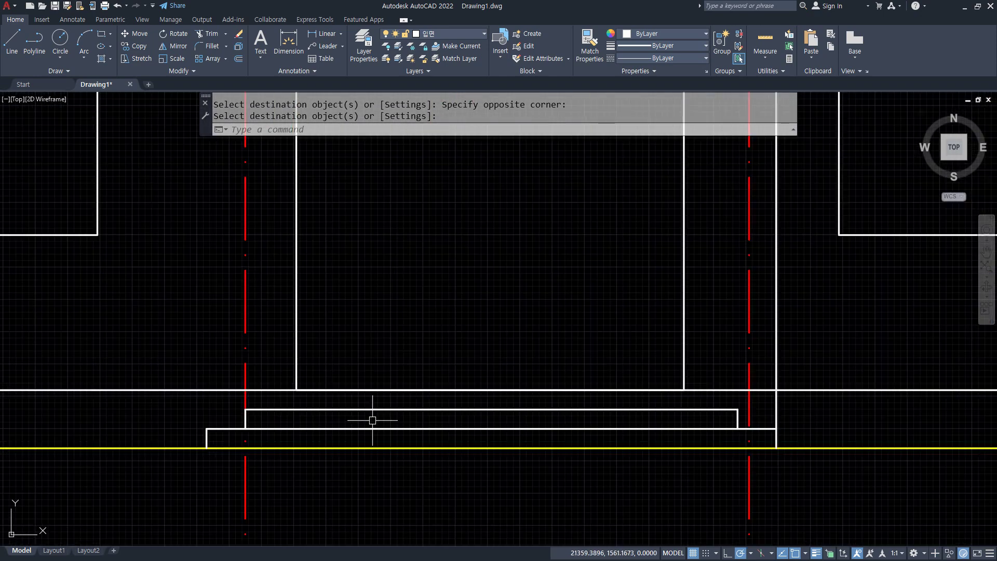
Step: Draw a 1500 by 1200 rectangle for the window in the empty space left of the elevation
{"action": "scroll", "coordinate": [391, 462], "scroll_direction": "up", "scroll_amount": 2}
{"action": "mouse_move", "coordinate": [441, 491]}
{"action": "middle_mouse_down"}
{"action": "mouse_move", "coordinate": [319, 472]}
{"action": "mouse_move", "coordinate": [391, 472]}
{"action": "middle_mouse_up"}
{"action": "scroll", "coordinate": [393, 471], "scroll_direction": "down", "scroll_amount": 2}
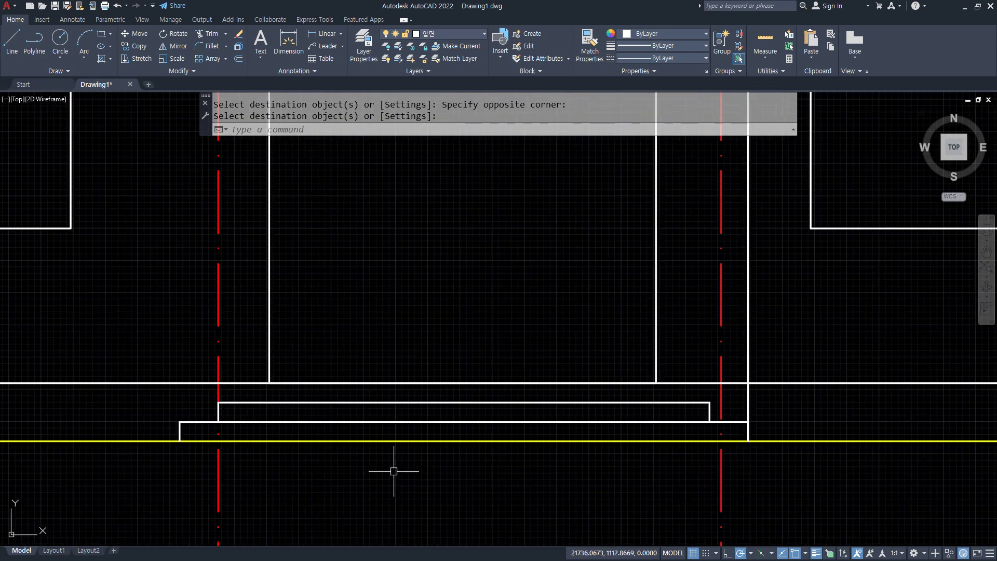
{"action": "scroll", "coordinate": [442, 469], "scroll_direction": "down", "scroll_amount": 3}
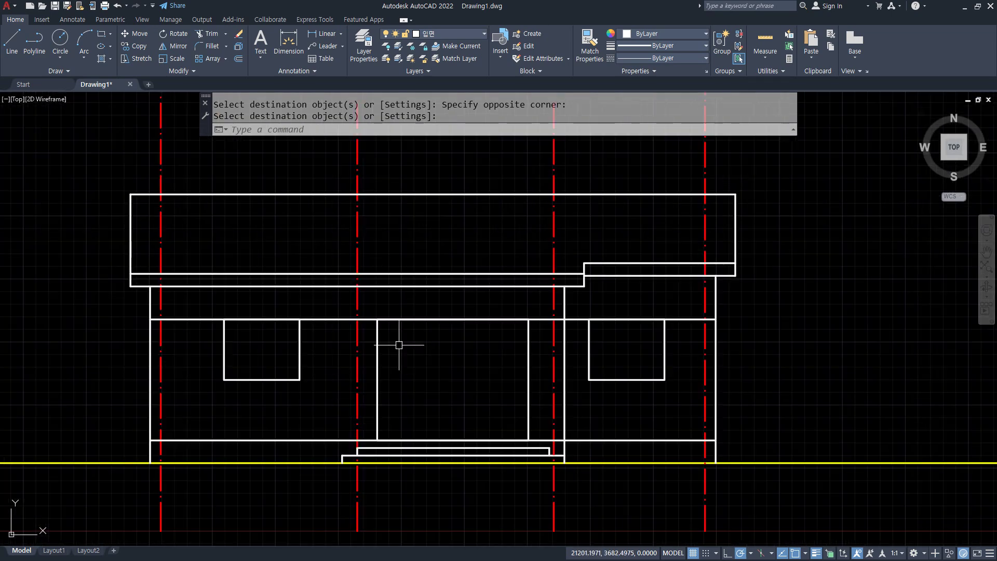
{"action": "scroll", "coordinate": [218, 324], "scroll_direction": "up", "scroll_amount": 4}
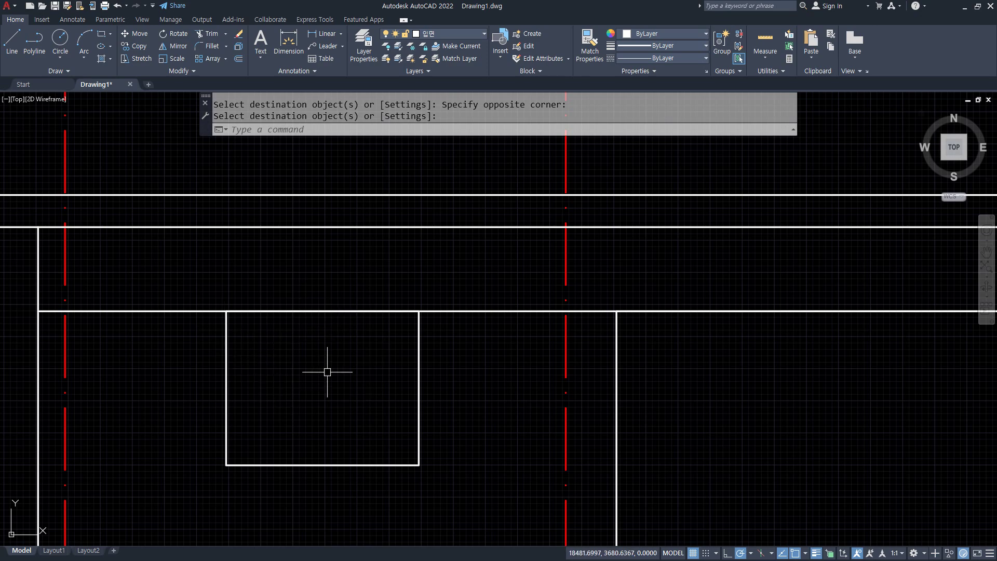
{"action": "scroll", "coordinate": [317, 368], "scroll_direction": "down", "scroll_amount": 2}
{"action": "middle_click_drag", "start_coordinate": [263, 370], "coordinate": [508, 347]}
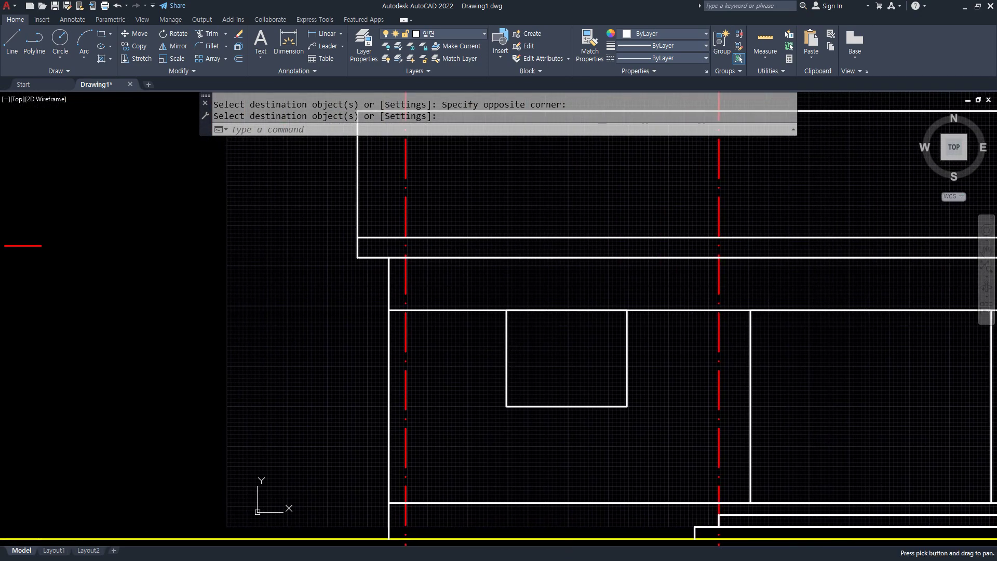
{"action": "type", "text": "rec"}
{"action": "key", "text": "Return"}
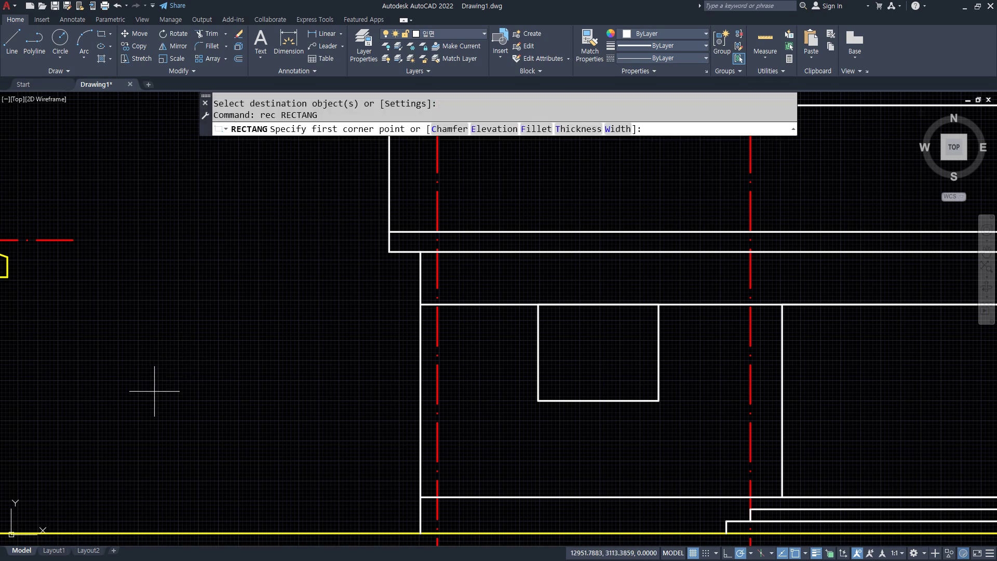
{"action": "left_click", "coordinate": [154, 391]}
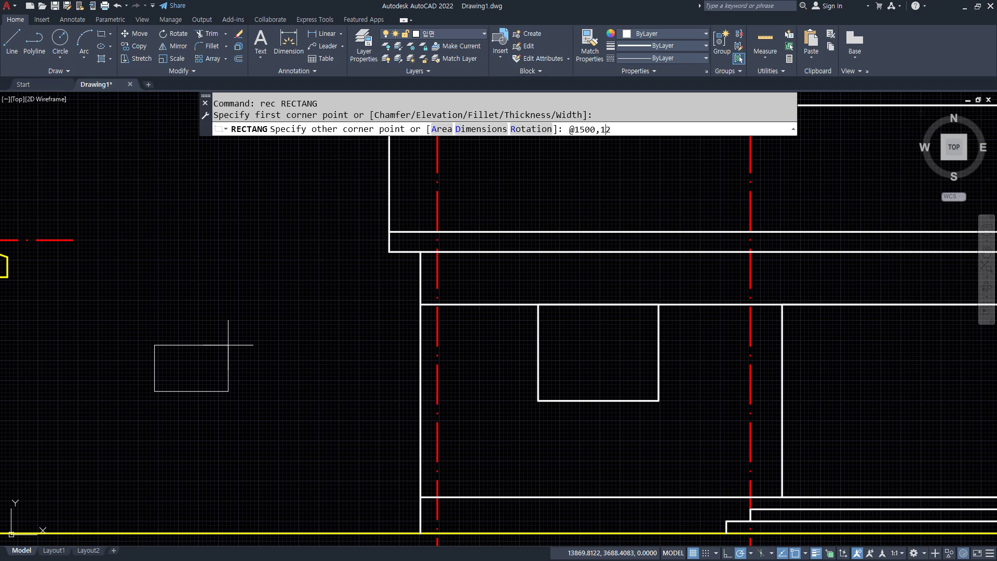
{"action": "key", "text": "Return"}
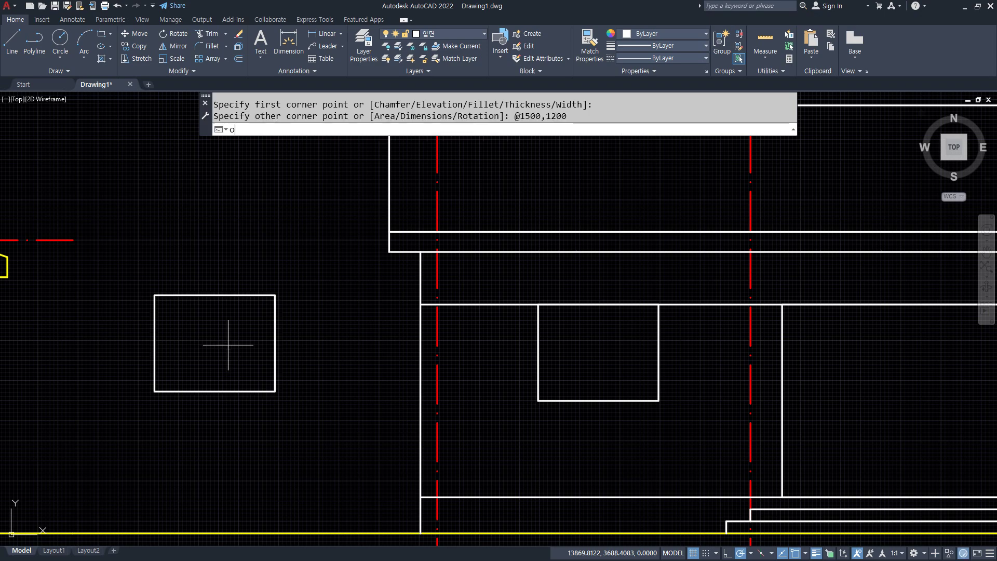
Step: Offset the window rectangle 45 inward to form the outer frame
{"action": "type", "text": "o"}
{"action": "key", "text": "Return"}
{"action": "type", "text": "45"}
{"action": "key", "text": "Return"}
{"action": "left_click", "coordinate": [216, 295]}
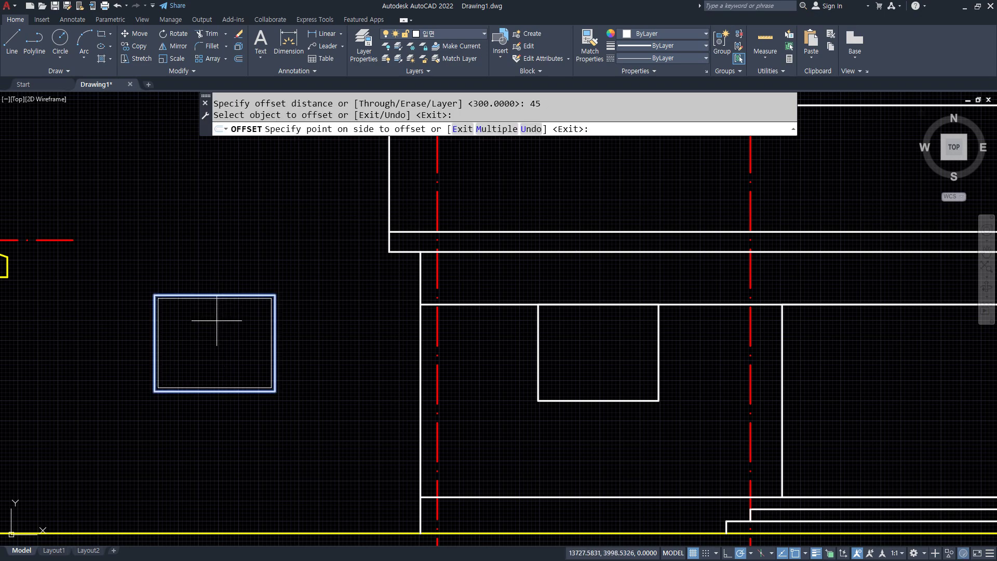
{"action": "left_click", "coordinate": [216, 318]}
{"action": "key", "text": "Return"}
Step: Offset the window's inner frame rectangle 60 inward to form the sash frame
{"action": "scroll", "coordinate": [207, 337], "scroll_direction": "up", "scroll_amount": 4}
{"action": "scroll", "coordinate": [203, 370], "scroll_direction": "up", "scroll_amount": 2}
{"action": "scroll", "coordinate": [264, 342], "scroll_direction": "down", "scroll_amount": 2}
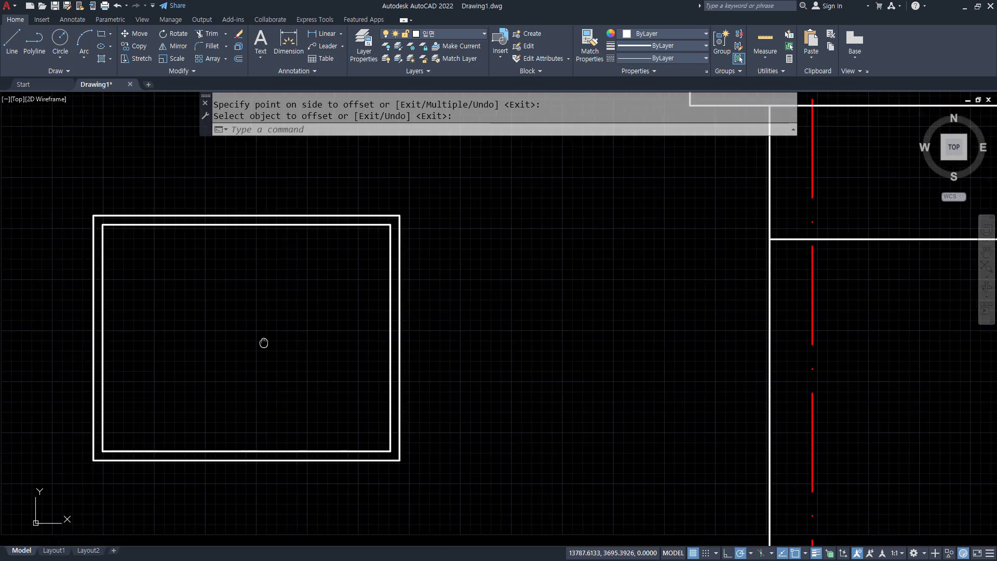
{"action": "middle_click_drag", "start_coordinate": [265, 343], "coordinate": [278, 336]}
{"action": "type", "text": "o"}
{"action": "key", "text": "Return"}
{"action": "type", "text": "60"}
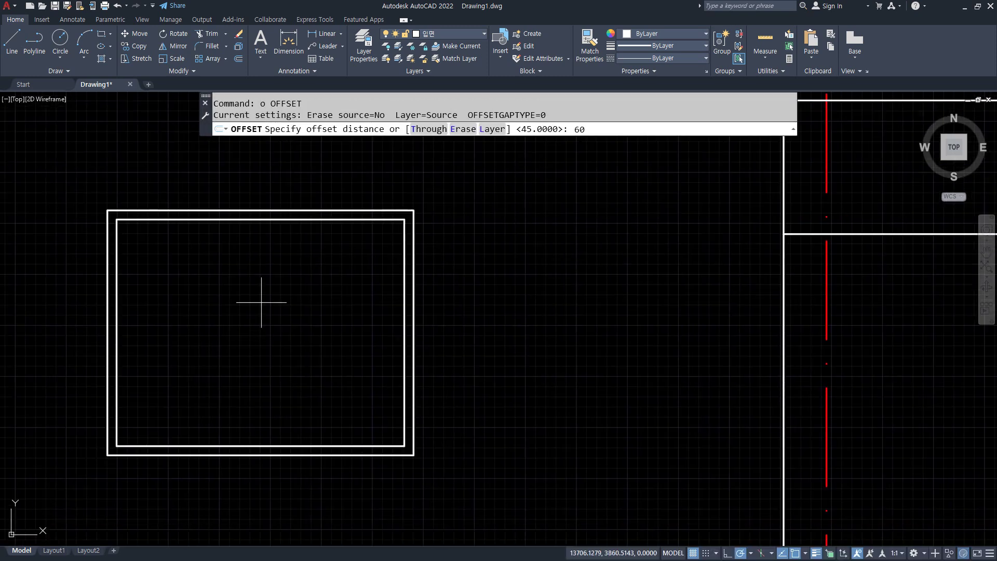
{"action": "key", "text": "Return"}
{"action": "left_click", "coordinate": [262, 220]}
{"action": "left_click", "coordinate": [251, 267]}
Step: Draw a vertical centre line between the top and bottom midpoints of the window's middle rectangle
{"action": "type", "text": "1"}
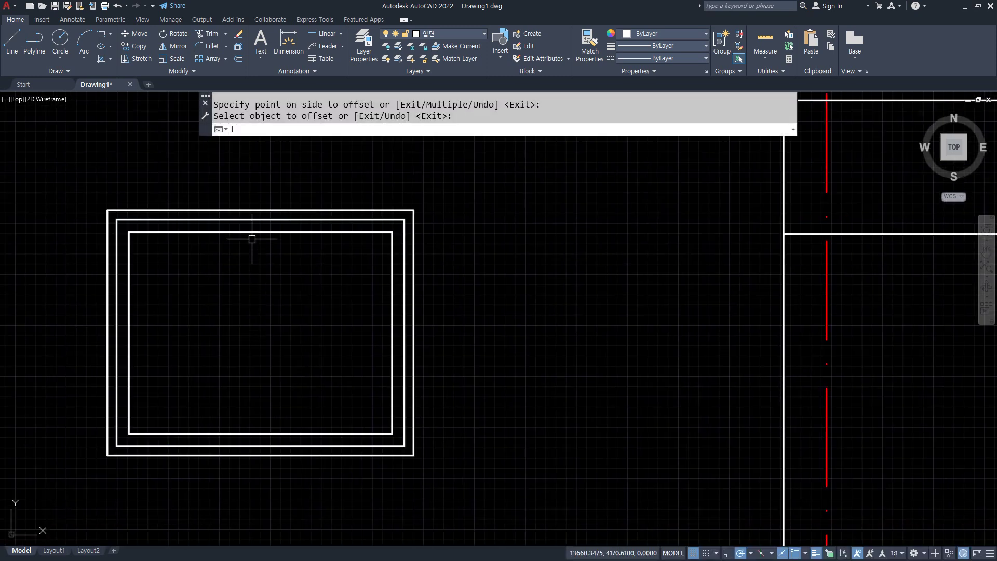
{"action": "key", "text": "Return"}
{"action": "type", "text": "mid"}
{"action": "key", "text": "Return"}
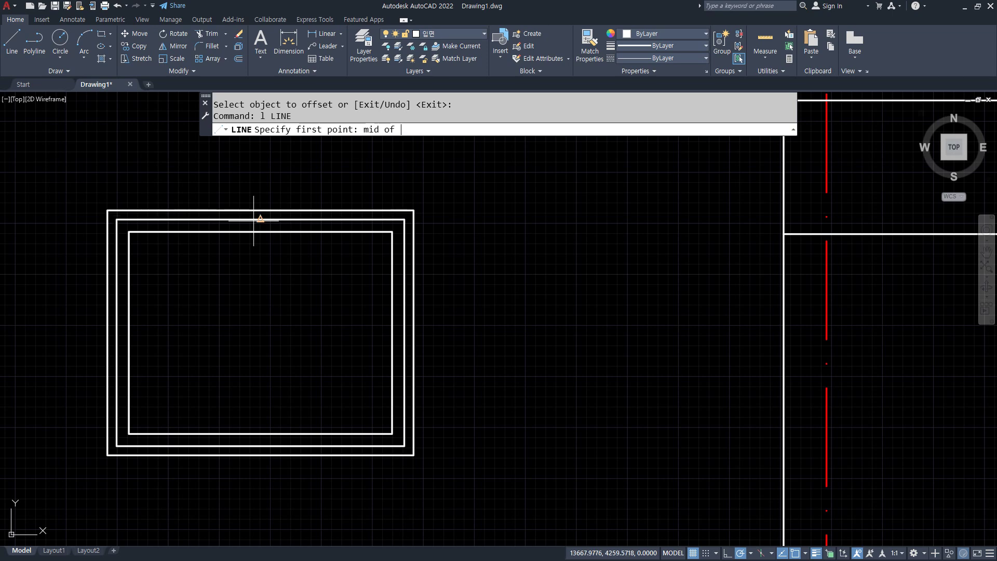
{"action": "left_click", "coordinate": [258, 220]}
{"action": "left_click", "coordinate": [260, 220]}
{"action": "key", "text": "Return"}
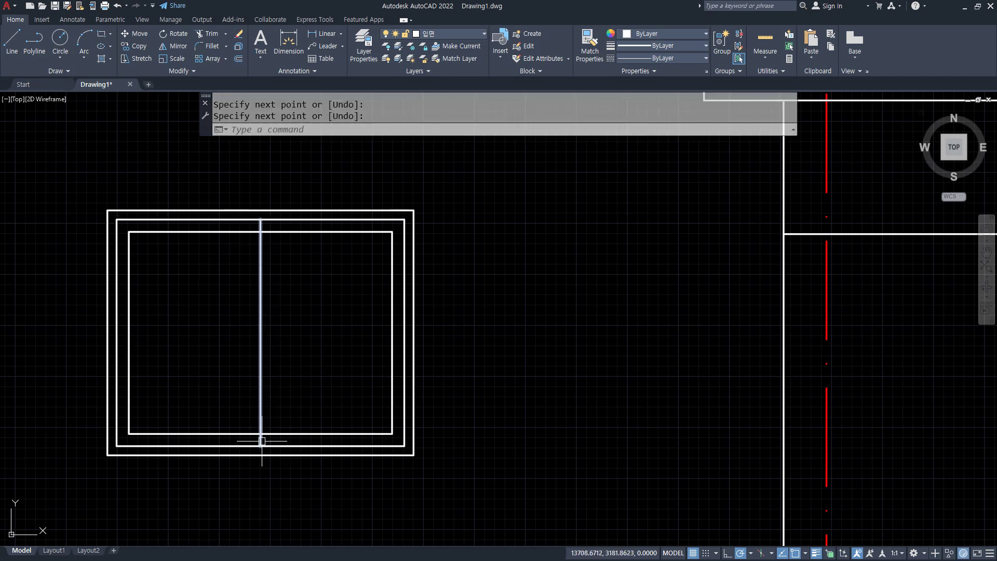
Step: Offset the window's centre line 30 to both sides and erase the original centre line
{"action": "type", "text": "o"}
{"action": "key", "text": "Return"}
{"action": "type", "text": "30"}
{"action": "key", "text": "Return"}
{"action": "left_click", "coordinate": [260, 367]}
{"action": "left_click", "coordinate": [276, 367]}
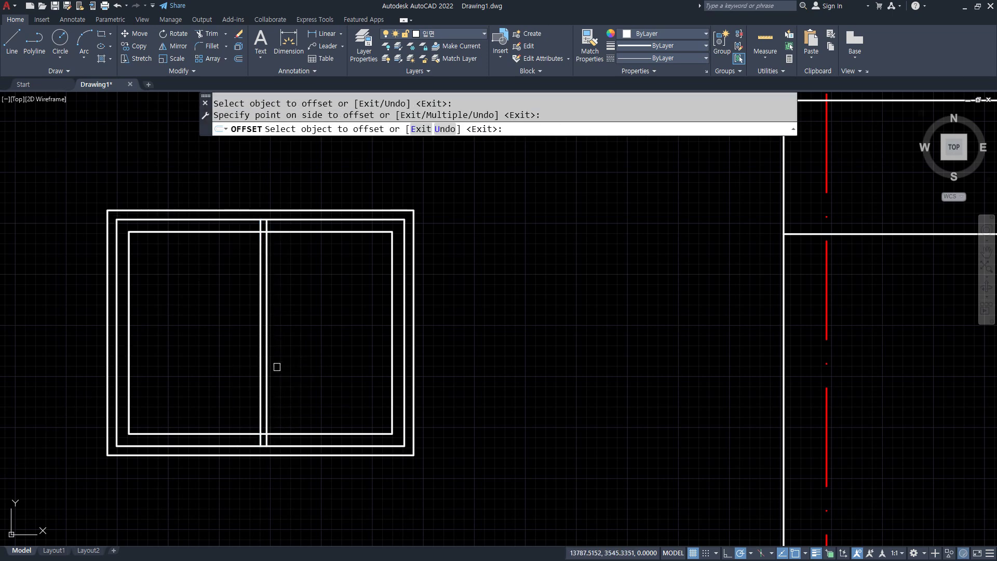
{"action": "left_click", "coordinate": [260, 367]}
{"action": "left_click", "coordinate": [247, 379]}
{"action": "key", "text": "Return"}
{"action": "left_click", "coordinate": [259, 375]}
{"action": "key", "text": "Delete"}
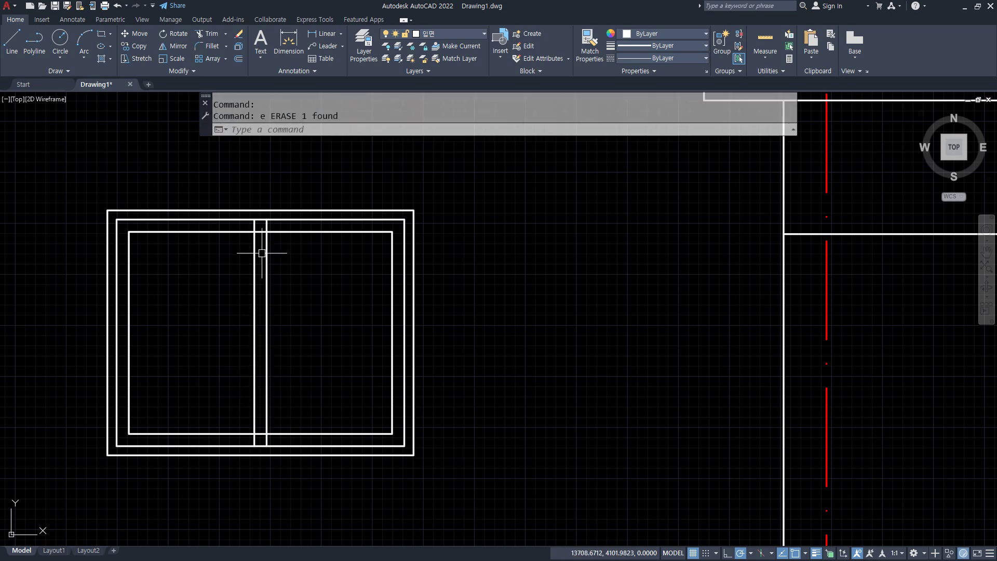
Step: Trim the overlapping mullion and sash lines at the window's top and bottom, keeping the left mullion line full height
{"action": "scroll", "coordinate": [261, 231], "scroll_direction": "up", "scroll_amount": 4}
{"action": "type", "text": "tr"}
{"action": "key", "text": "Return"}
{"action": "left_click", "coordinate": [257, 244]}
{"action": "scroll", "coordinate": [257, 244], "scroll_direction": "down", "scroll_amount": 4}
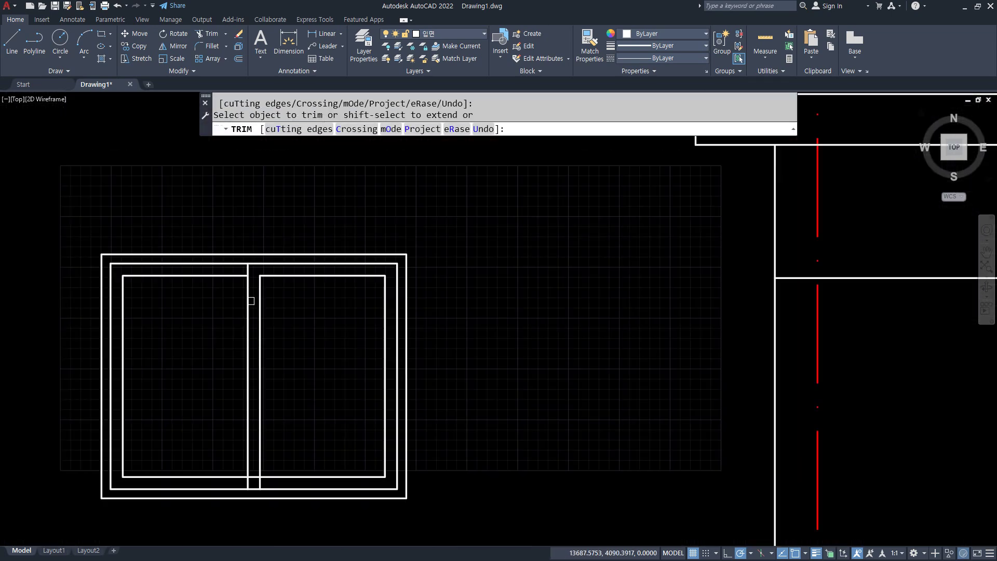
{"action": "scroll", "coordinate": [248, 345], "scroll_direction": "up", "scroll_amount": 3}
{"action": "left_click", "coordinate": [247, 385]}
{"action": "left_click", "coordinate": [261, 393]}
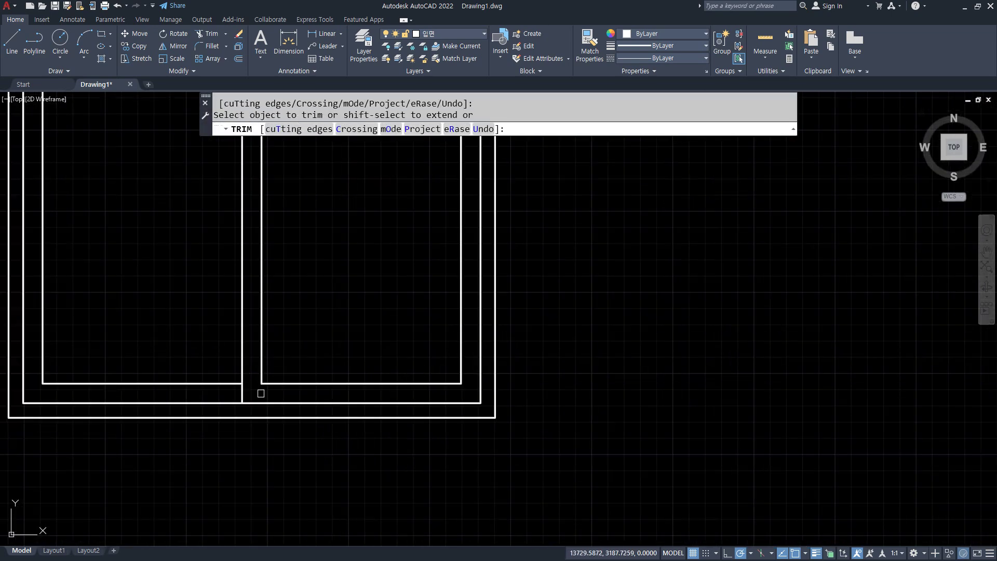
{"action": "key", "text": "Escape"}
Step: Move the whole window by its upper left corner onto the upper left corner of the elevation's left window opening
{"action": "scroll", "coordinate": [369, 434], "scroll_direction": "down", "scroll_amount": 2}
{"action": "type", "text": "m"}
{"action": "key", "text": "Return"}
{"action": "left_click", "coordinate": [498, 456]}
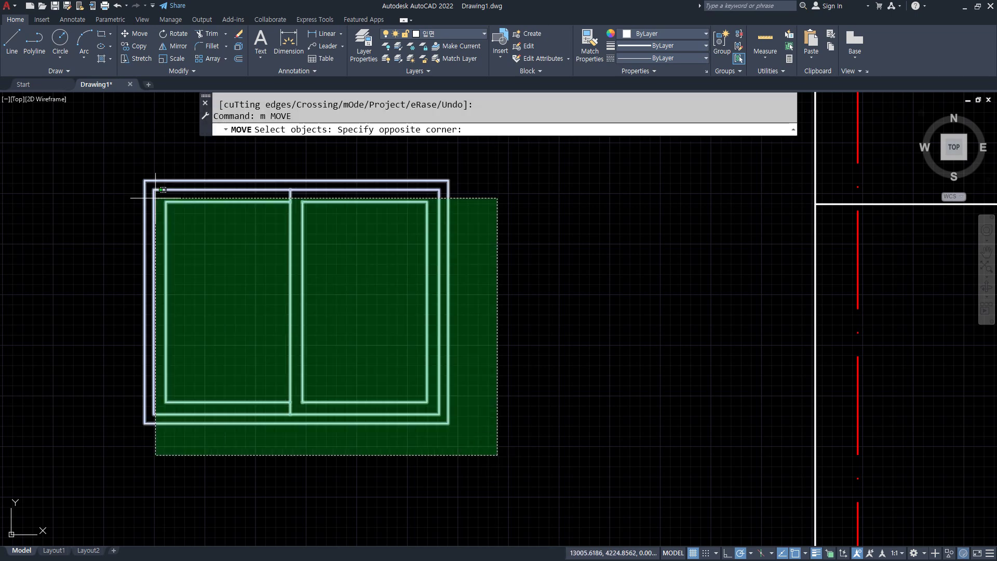
{"action": "left_click", "coordinate": [96, 144]}
{"action": "key", "text": "Return"}
{"action": "left_click", "coordinate": [144, 180]}
{"action": "scroll", "coordinate": [300, 250], "scroll_direction": "down", "scroll_amount": 2}
{"action": "middle_click_drag", "start_coordinate": [466, 252], "coordinate": [15, 286]}
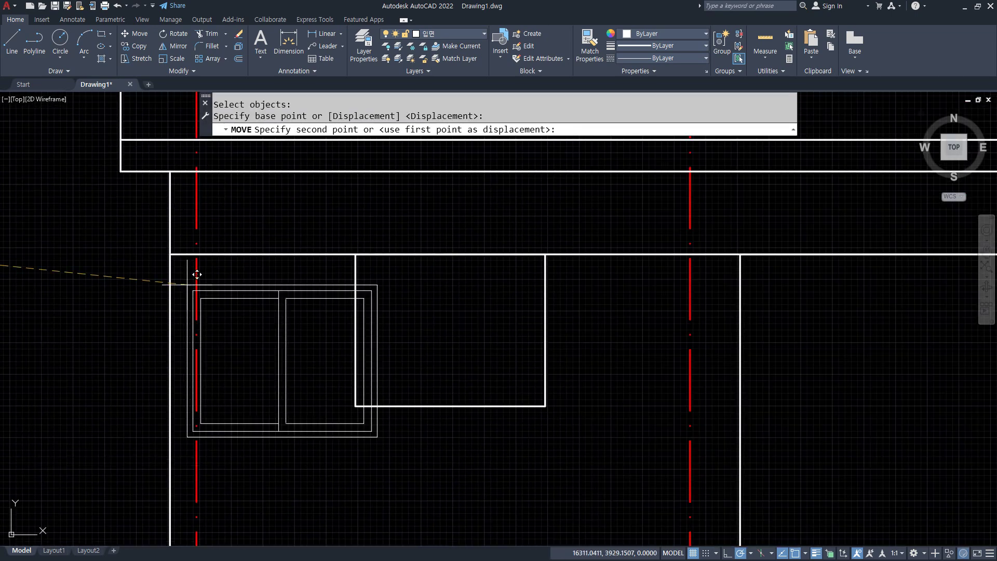
{"action": "left_click", "coordinate": [355, 255]}
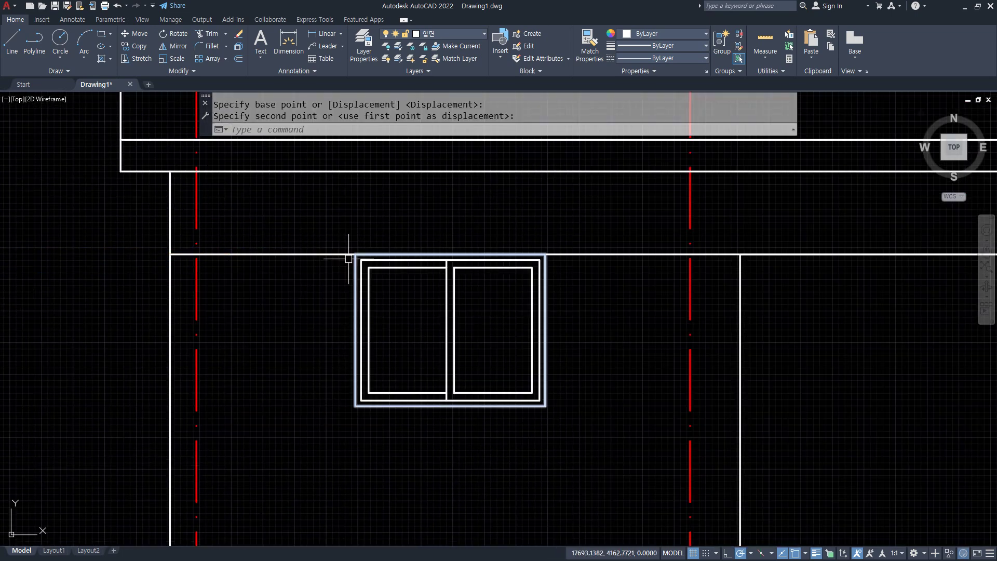
Step: Copy the finished window from its upper left corner to the upper left corner of the elevation's right window opening
{"action": "scroll", "coordinate": [249, 356], "scroll_direction": "down", "scroll_amount": 2}
{"action": "scroll", "coordinate": [362, 343], "scroll_direction": "up", "scroll_amount": 2}
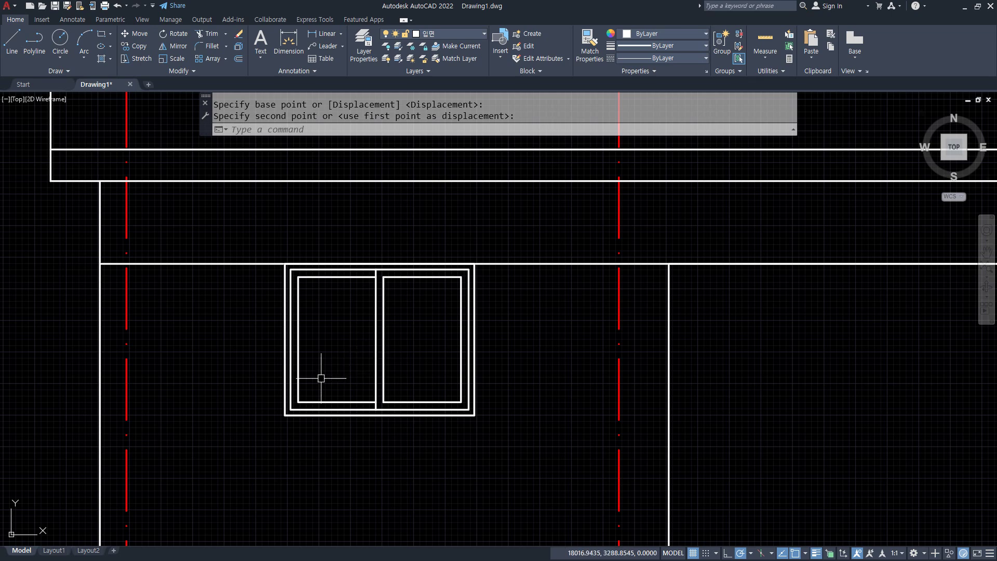
{"action": "scroll", "coordinate": [321, 377], "scroll_direction": "down", "scroll_amount": 2}
{"action": "middle_click_drag", "start_coordinate": [736, 362], "coordinate": [580, 347]}
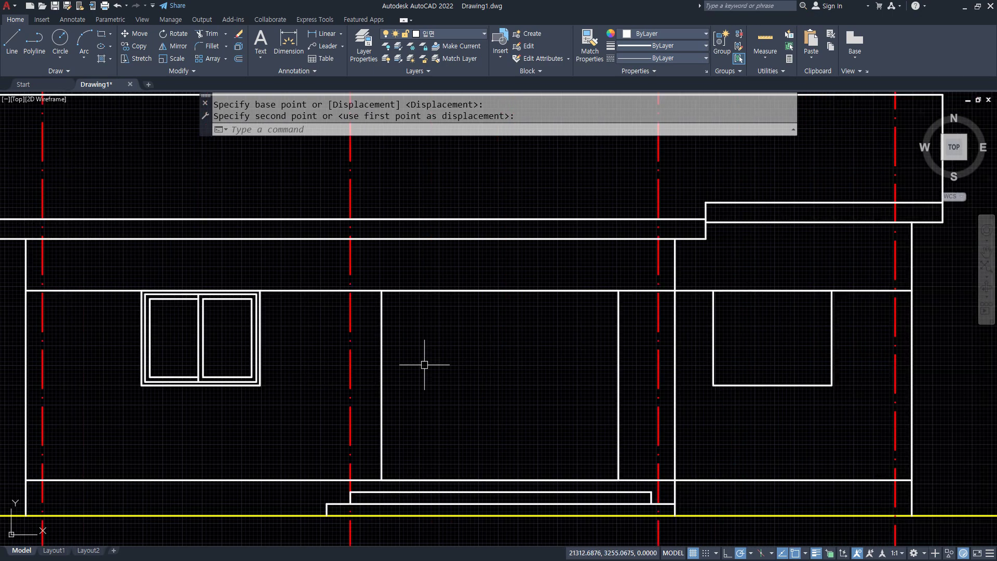
{"action": "type", "text": "p"}
{"action": "key", "text": "Return"}
{"action": "left_click", "coordinate": [120, 271]}
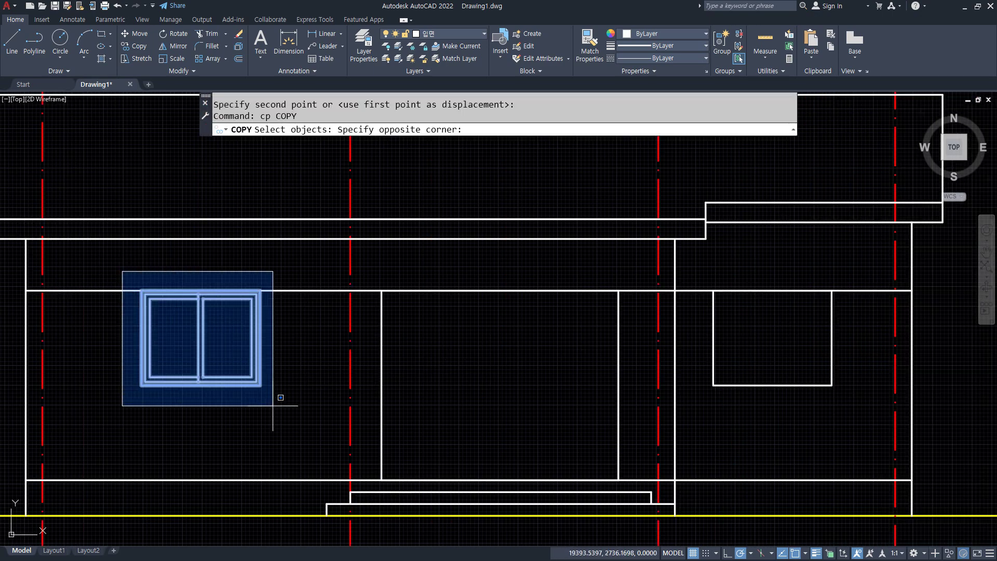
{"action": "left_click", "coordinate": [276, 403]}
{"action": "key", "text": "Return"}
{"action": "left_click", "coordinate": [141, 290]}
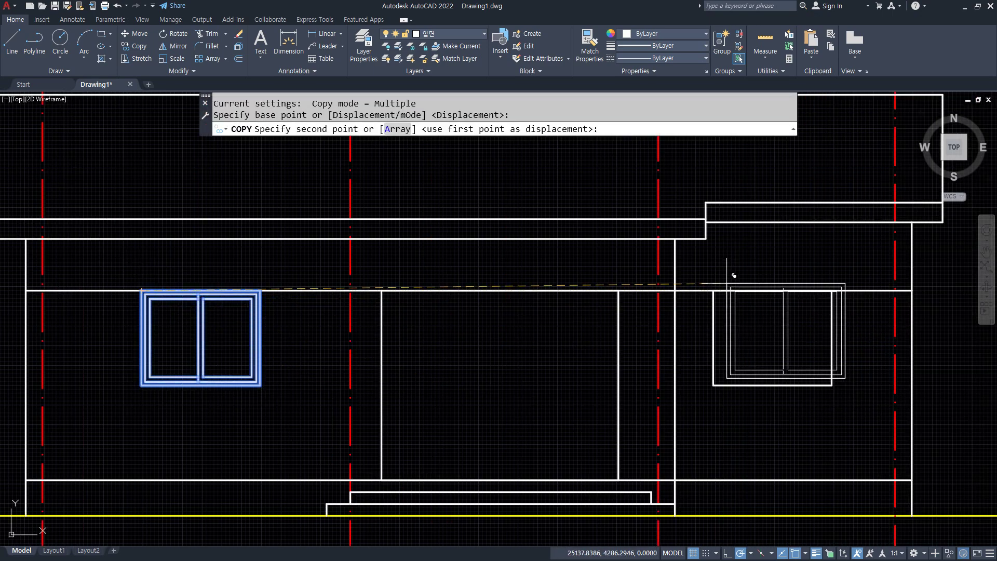
{"action": "left_click", "coordinate": [713, 291]}
{"action": "key", "text": "Return"}
Step: Try to offset the bottom edge of the central door opening 2100 upward
{"action": "middle_click_drag", "start_coordinate": [578, 405], "coordinate": [530, 385]}
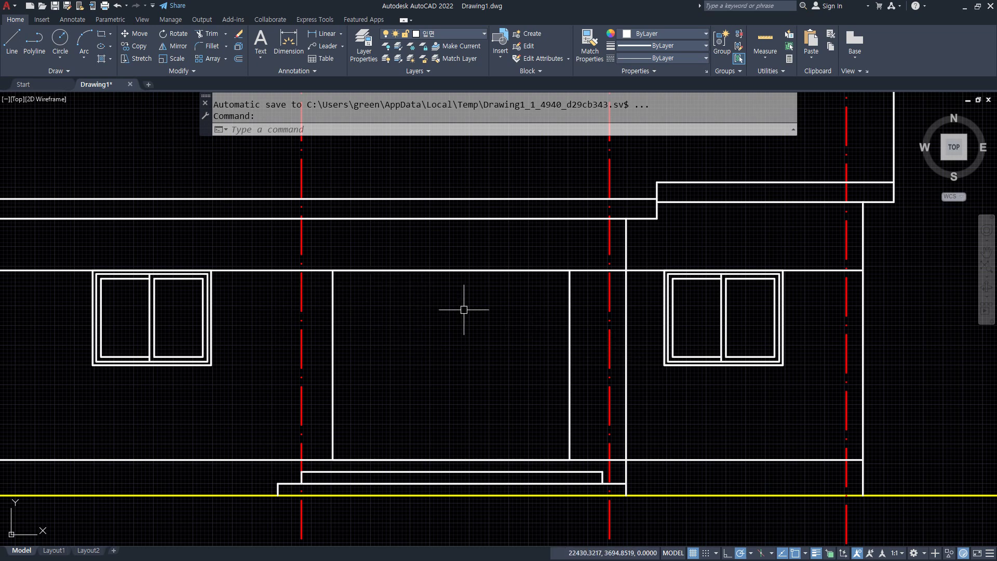
{"action": "left_click_drag", "start_coordinate": [451, 288], "coordinate": [462, 289]}
{"action": "key", "text": "Escape"}
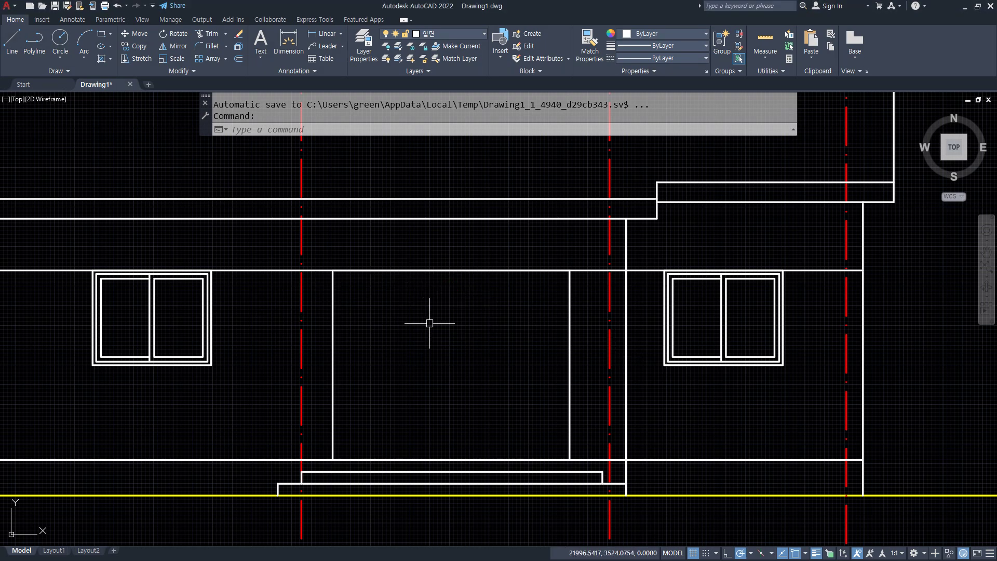
{"action": "type", "text": "o"}
{"action": "key", "text": "Return"}
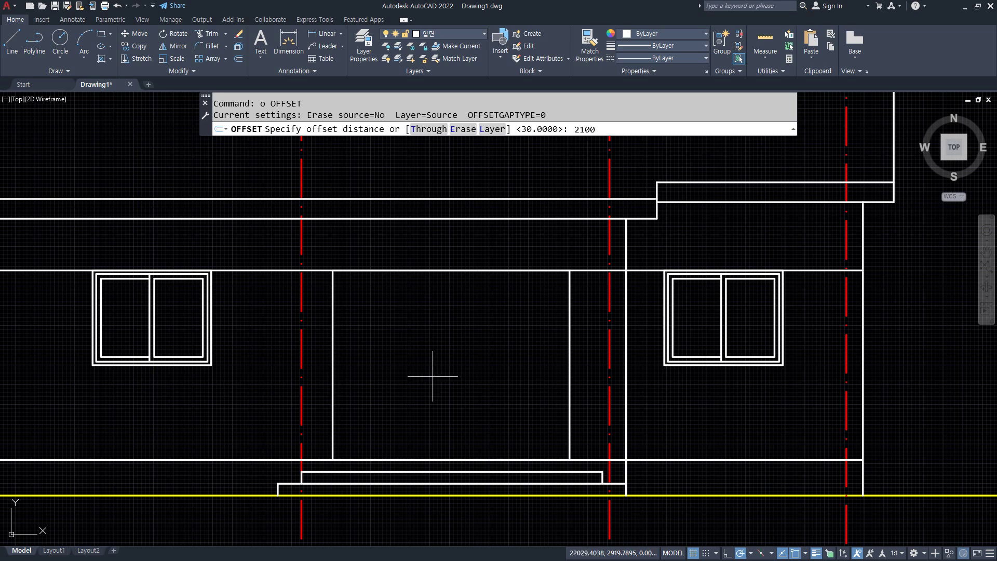
{"action": "key", "text": "Return"}
{"action": "left_click", "coordinate": [418, 458]}
{"action": "left_click", "coordinate": [416, 379]}
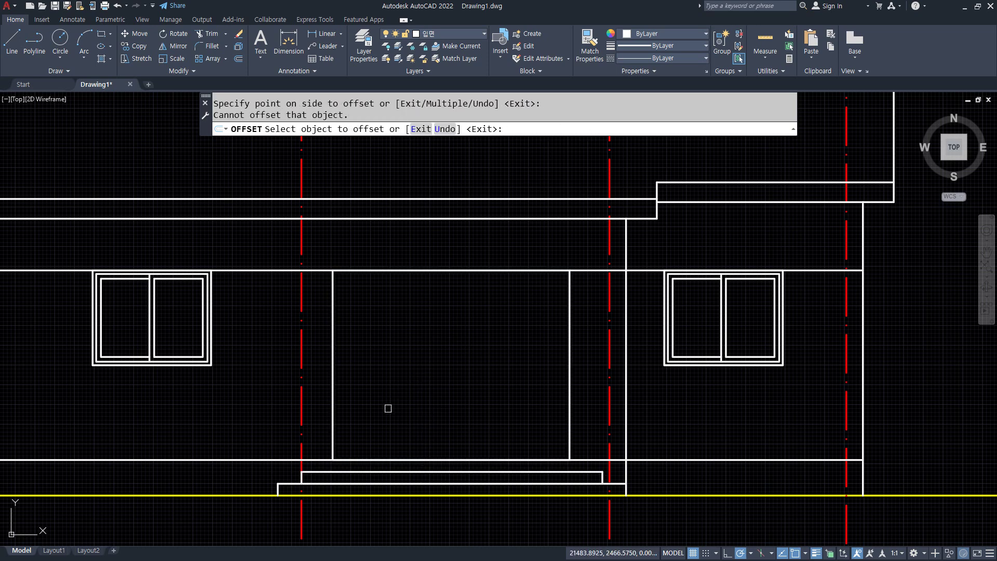
{"action": "key", "text": "Escape"}
Step: Explode the central door opening's outline into separate lines
{"action": "type", "text": "x"}
{"action": "key", "text": "Return"}
{"action": "left_click", "coordinate": [333, 385]}
{"action": "key", "text": "Return"}
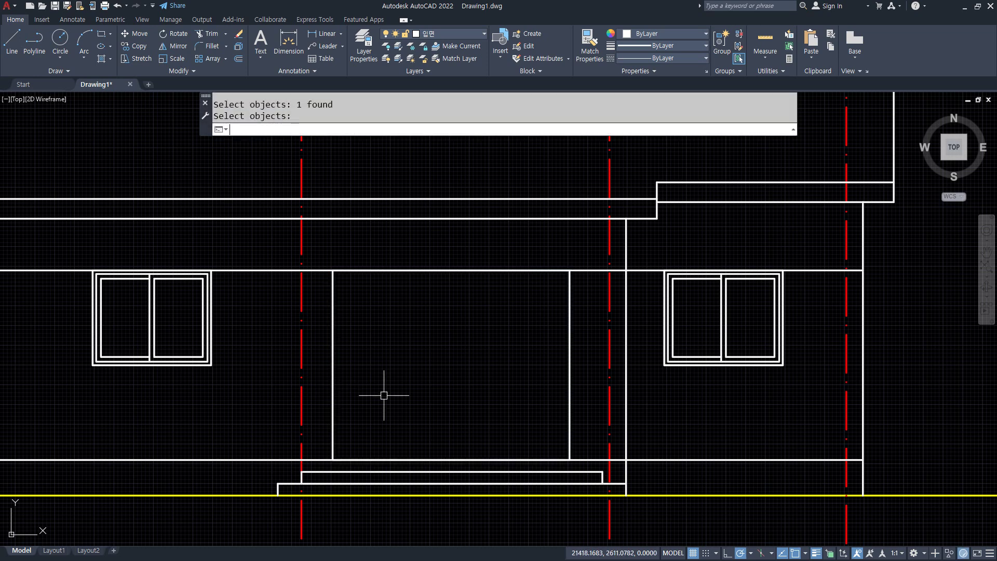
Step: Offset the central door opening's bottom edge 2100 upward to form the transom line
{"action": "type", "text": "o"}
{"action": "key", "text": "Return"}
{"action": "type", "text": "2"}
{"action": "key", "text": "Return"}
{"action": "left_click", "coordinate": [407, 459]}
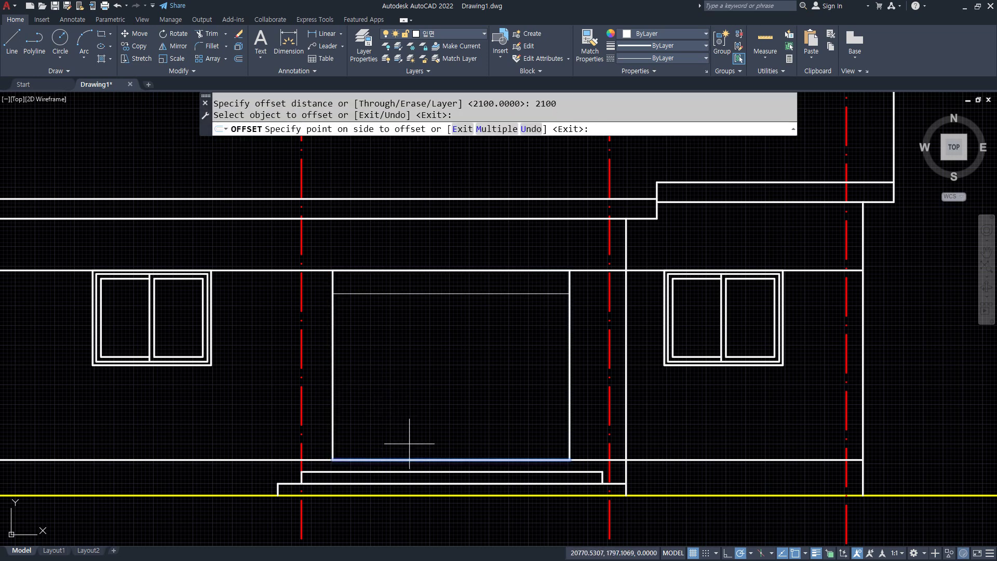
{"action": "left_click", "coordinate": [414, 374]}
{"action": "key", "text": "Return"}
Step: Offset the left, bottom and right edges of the central door opening 45 inward
{"action": "type", "text": "o"}
{"action": "key", "text": "Return"}
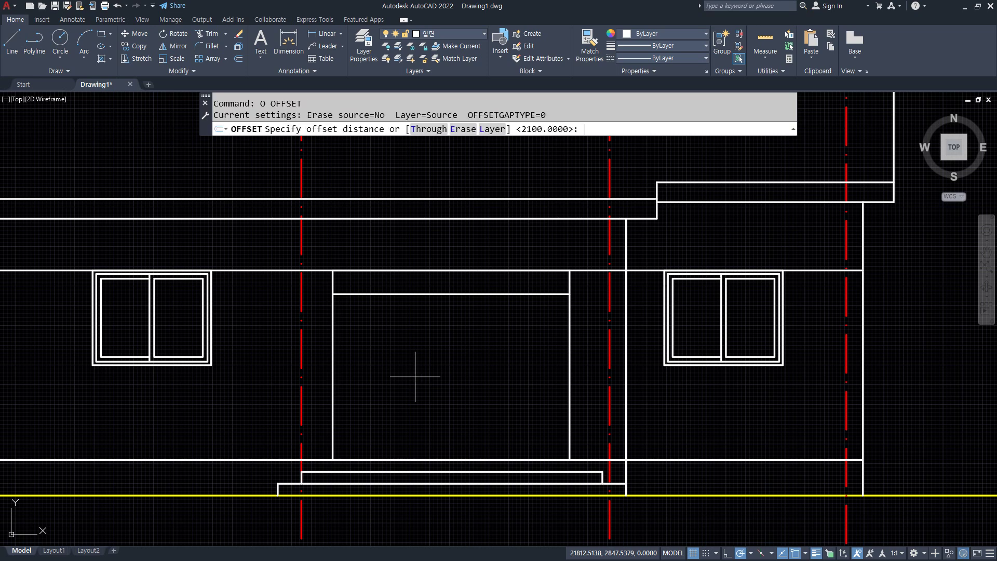
{"action": "type", "text": "45"}
{"action": "key", "text": "Return"}
{"action": "left_click", "coordinate": [332, 379]}
{"action": "left_click", "coordinate": [384, 373]}
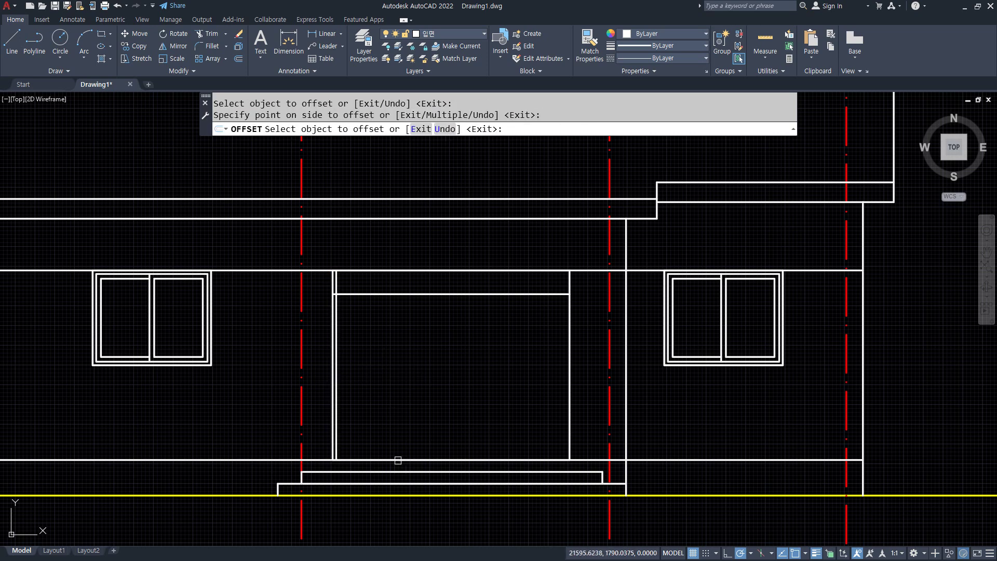
{"action": "left_click", "coordinate": [398, 460]}
{"action": "left_click", "coordinate": [396, 407]}
{"action": "left_click", "coordinate": [570, 383]}
{"action": "left_click", "coordinate": [497, 356]}
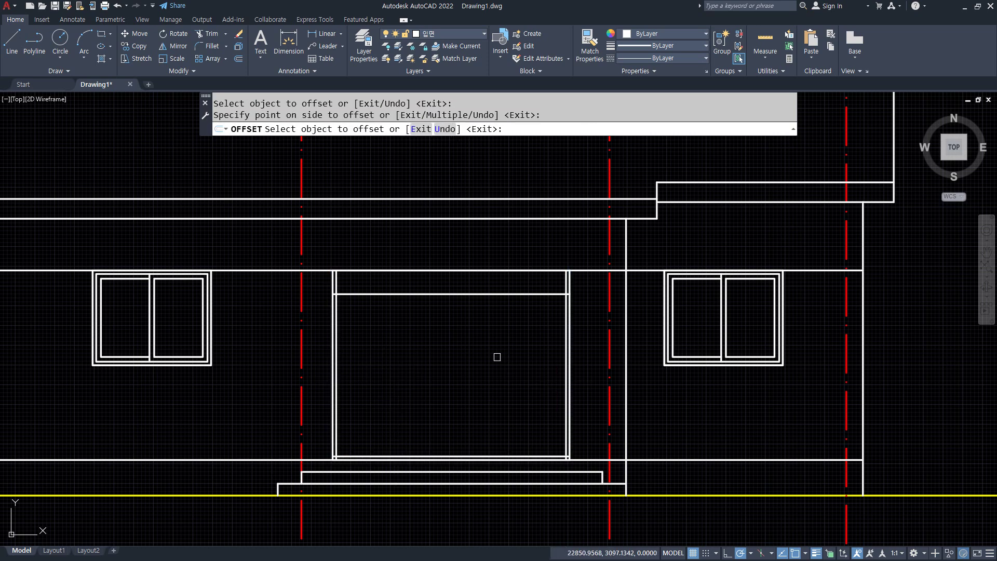
Step: Offset the transom line and the top edge of the door opening 45 downward
{"action": "left_click", "coordinate": [486, 294]}
{"action": "left_click", "coordinate": [485, 347]}
{"action": "left_click", "coordinate": [452, 271]}
{"action": "left_click", "coordinate": [452, 283]}
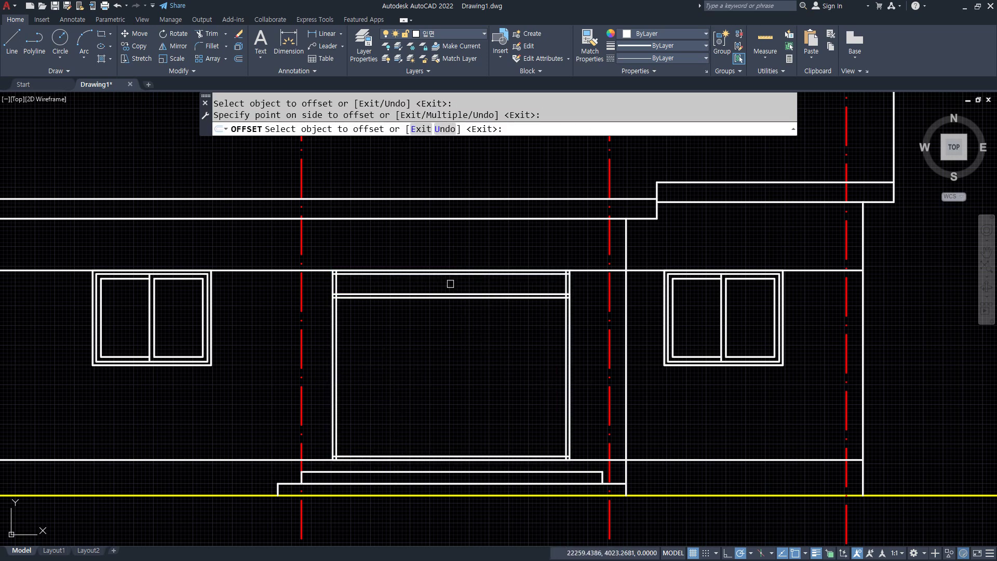
{"action": "key", "text": "Return"}
Step: Fillet the two upper corners of the door frame's inner lines into sharp corners with radius 0
{"action": "scroll", "coordinate": [346, 281], "scroll_direction": "up", "scroll_amount": 4}
{"action": "type", "text": "f"}
{"action": "key", "text": "Return"}
{"action": "left_click", "coordinate": [325, 262]}
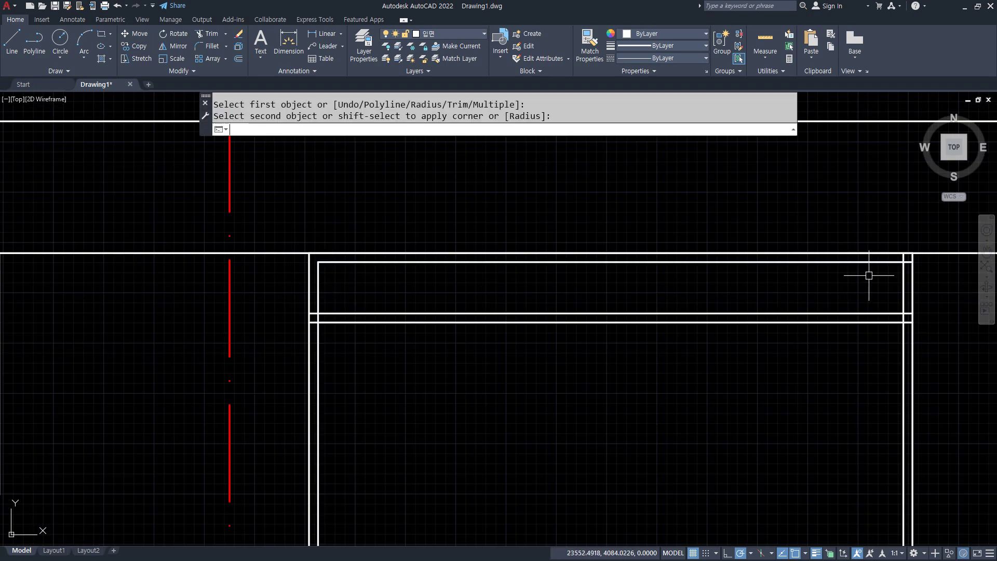
{"action": "left_click", "coordinate": [899, 281]}
{"action": "left_click", "coordinate": [903, 283]}
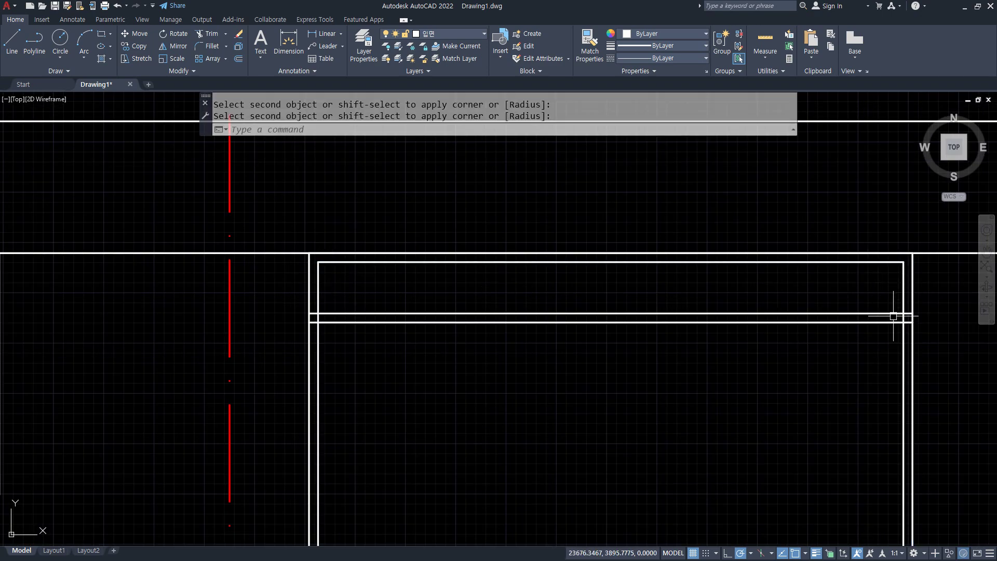
Step: Trim the inner vertical frame lines between the two transom lines on both sides of the door opening
{"action": "scroll", "coordinate": [903, 316], "scroll_direction": "up", "scroll_amount": 4}
{"action": "type", "text": "tr"}
{"action": "key", "text": "Return"}
{"action": "left_click", "coordinate": [922, 304]}
{"action": "left_click", "coordinate": [877, 307]}
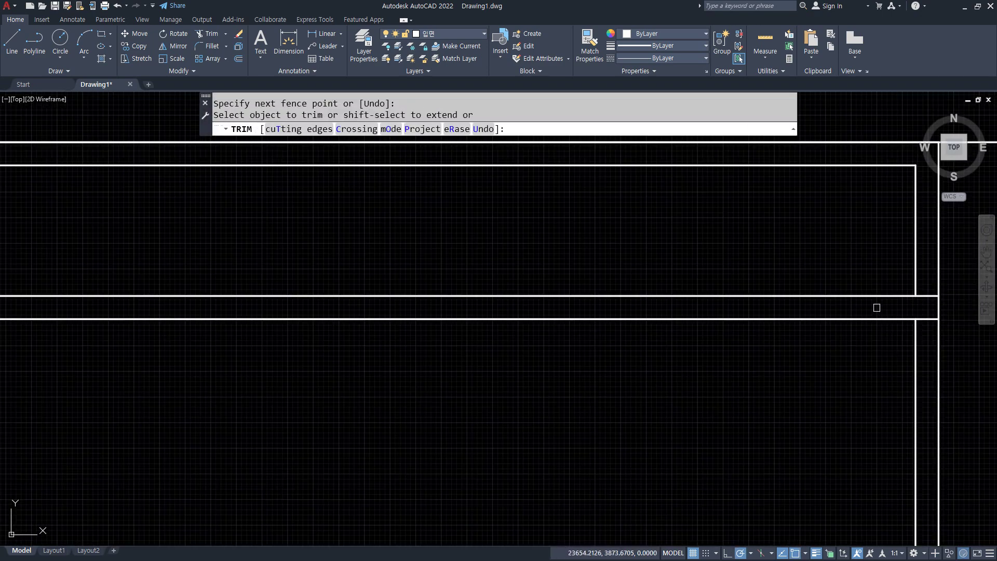
{"action": "scroll", "coordinate": [547, 309], "scroll_direction": "down", "scroll_amount": 4}
{"action": "scroll", "coordinate": [87, 314], "scroll_direction": "up", "scroll_amount": 3}
{"action": "left_click", "coordinate": [146, 299]}
{"action": "key", "text": "Return"}
Step: Fillet the left ends of both transom lines with the inner left frame lines into sharp corners
{"action": "type", "text": "f"}
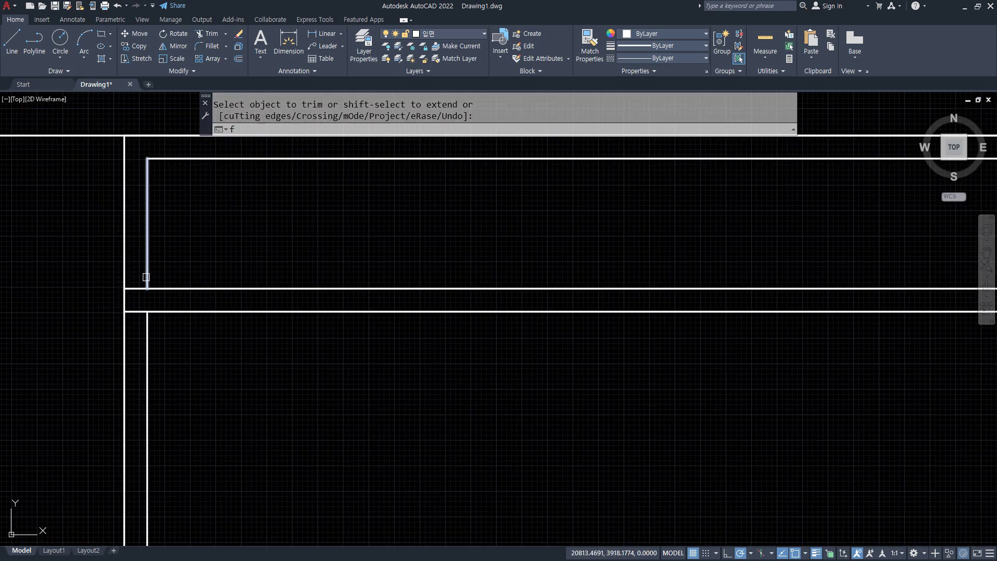
{"action": "key", "text": "Return"}
{"action": "left_click", "coordinate": [147, 279]}
{"action": "left_click", "coordinate": [155, 290]}
{"action": "key", "text": "Return"}
{"action": "left_click", "coordinate": [147, 323]}
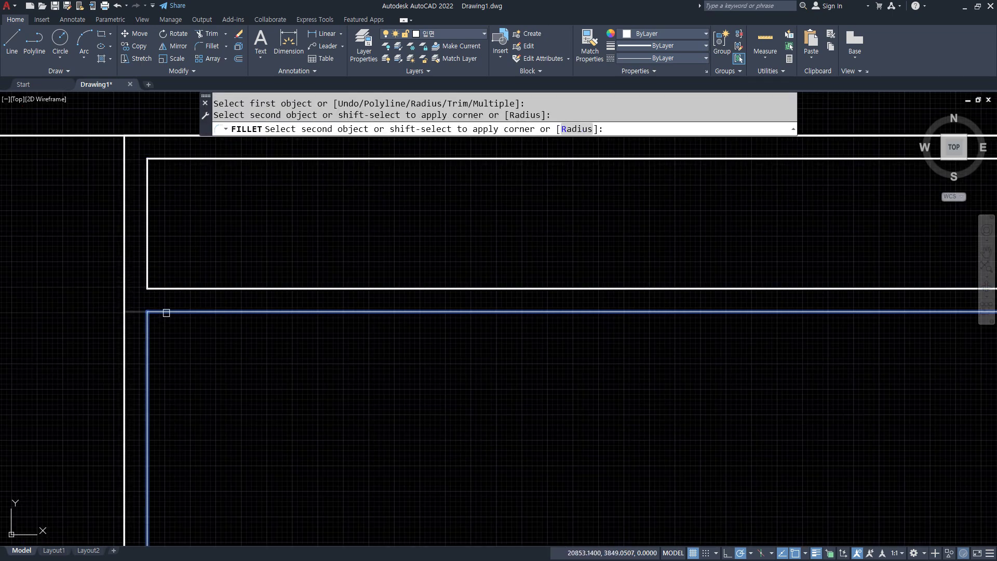
{"action": "left_click", "coordinate": [162, 312]}
Step: Fillet the right ends of both transom lines with the inner right frame lines into sharp corners
{"action": "scroll", "coordinate": [560, 339], "scroll_direction": "down", "scroll_amount": 2}
{"action": "middle_click_drag", "start_coordinate": [763, 345], "coordinate": [245, 334]}
{"action": "scroll", "coordinate": [681, 317], "scroll_direction": "up", "scroll_amount": 2}
{"action": "key", "text": "Return"}
{"action": "left_click", "coordinate": [707, 287]}
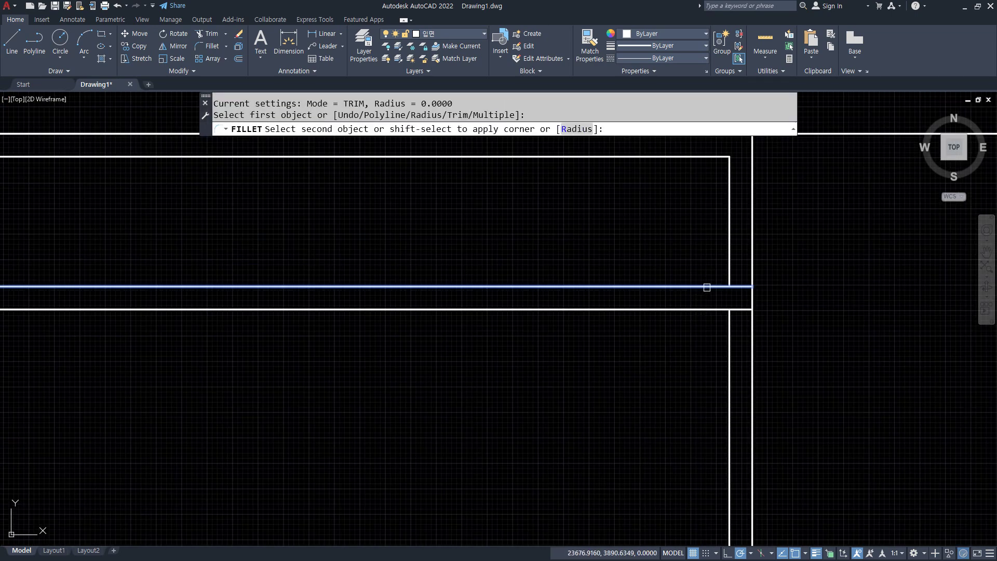
{"action": "left_click", "coordinate": [731, 271]}
{"action": "key", "text": "Return"}
{"action": "left_click", "coordinate": [725, 310]}
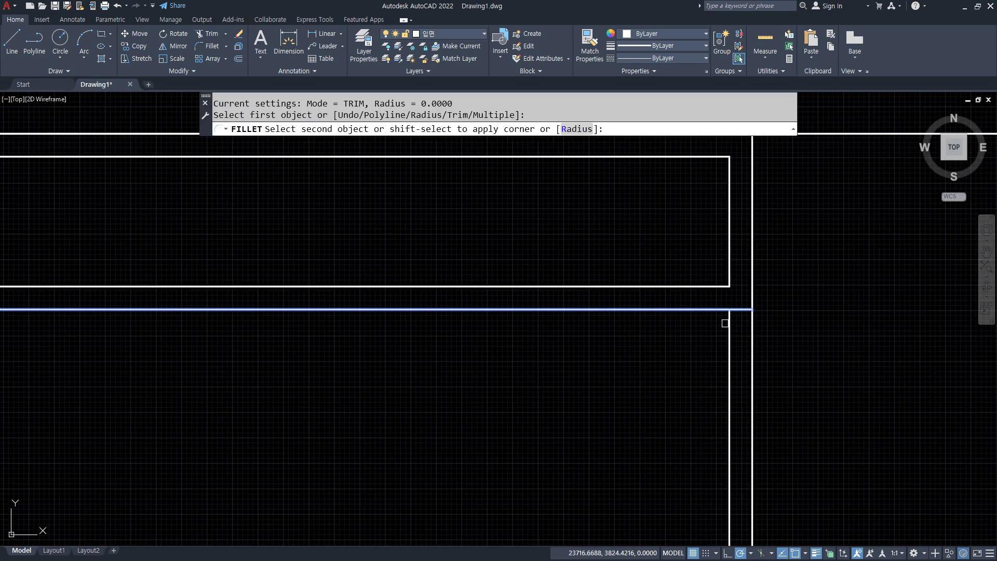
{"action": "left_click", "coordinate": [728, 327]}
Step: Fillet the two lower corners of the door frame's inner lines into sharp corners
{"action": "scroll", "coordinate": [728, 330], "scroll_direction": "down", "scroll_amount": 3}
{"action": "middle_click_drag", "start_coordinate": [688, 462], "coordinate": [643, 111]}
{"action": "scroll", "coordinate": [663, 211], "scroll_direction": "up", "scroll_amount": 2}
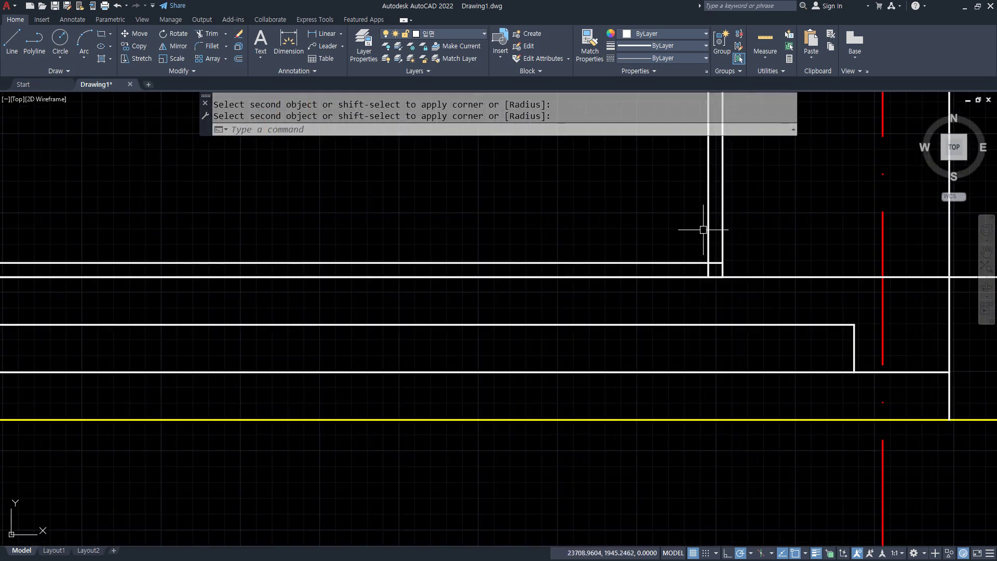
{"action": "key", "text": "Return"}
{"action": "left_click", "coordinate": [708, 239]}
{"action": "left_click", "coordinate": [690, 263]}
{"action": "middle_click_drag", "start_coordinate": [276, 211], "coordinate": [732, 293]}
{"action": "key", "text": "Return"}
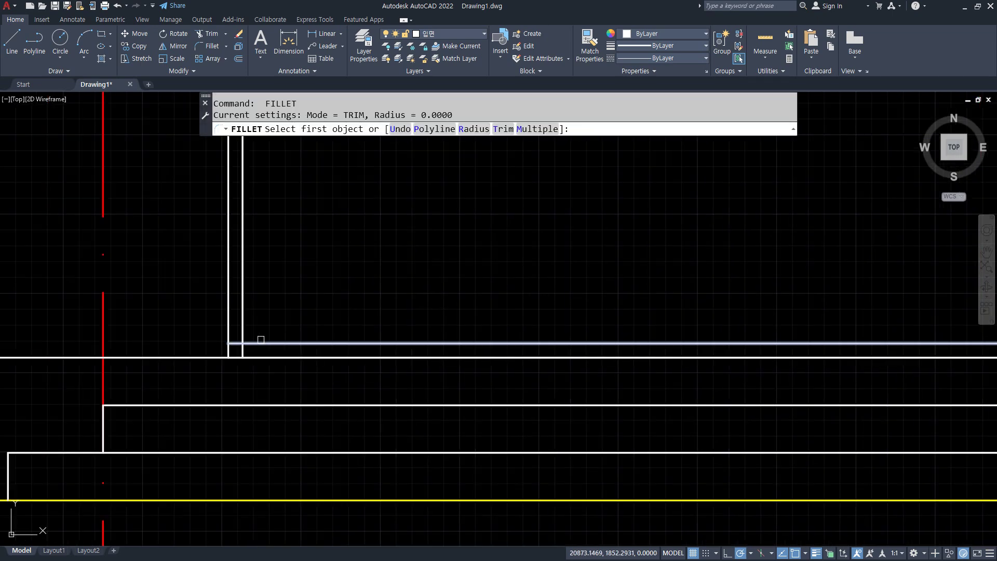
{"action": "left_click", "coordinate": [249, 343]}
{"action": "left_click", "coordinate": [242, 329]}
Step: Draw a rectangle from the lower inner frame's upper right corner to the midpoint of its bottom edge for the right door leaf
{"action": "scroll", "coordinate": [267, 317], "scroll_direction": "down", "scroll_amount": 2}
{"action": "middle_click_drag", "start_coordinate": [456, 206], "coordinate": [407, 425]}
{"action": "middle_click_drag", "start_coordinate": [424, 323], "coordinate": [465, 272]}
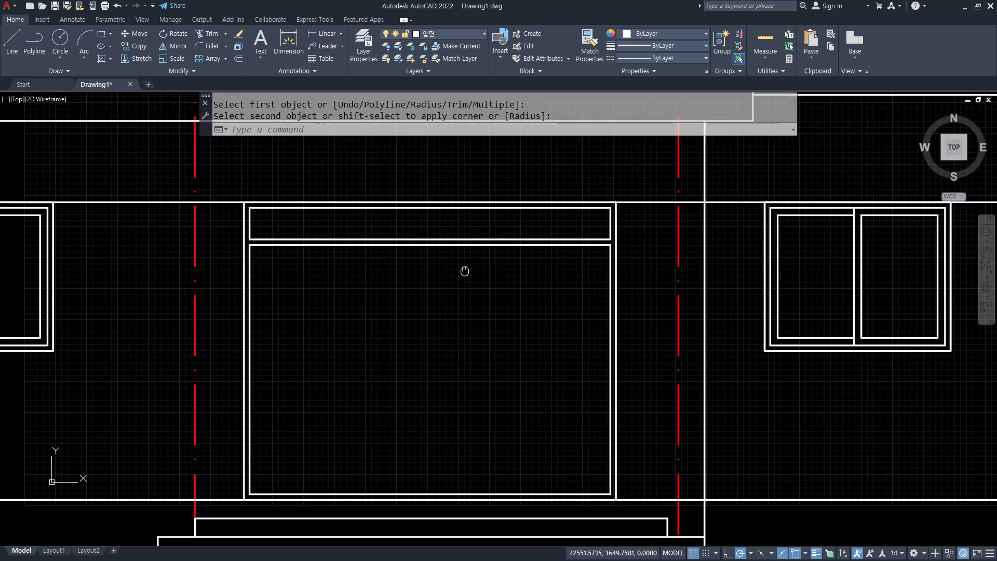
{"action": "left_click_drag", "start_coordinate": [444, 258], "coordinate": [455, 262]}
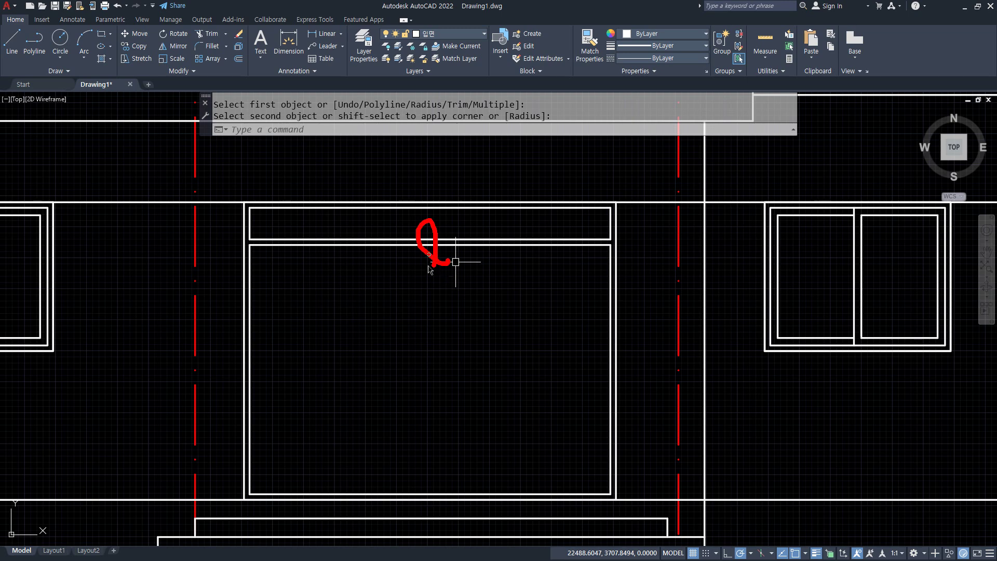
{"action": "key", "text": "Escape"}
{"action": "middle_click_drag", "start_coordinate": [460, 289], "coordinate": [459, 271]}
{"action": "type", "text": "o"}
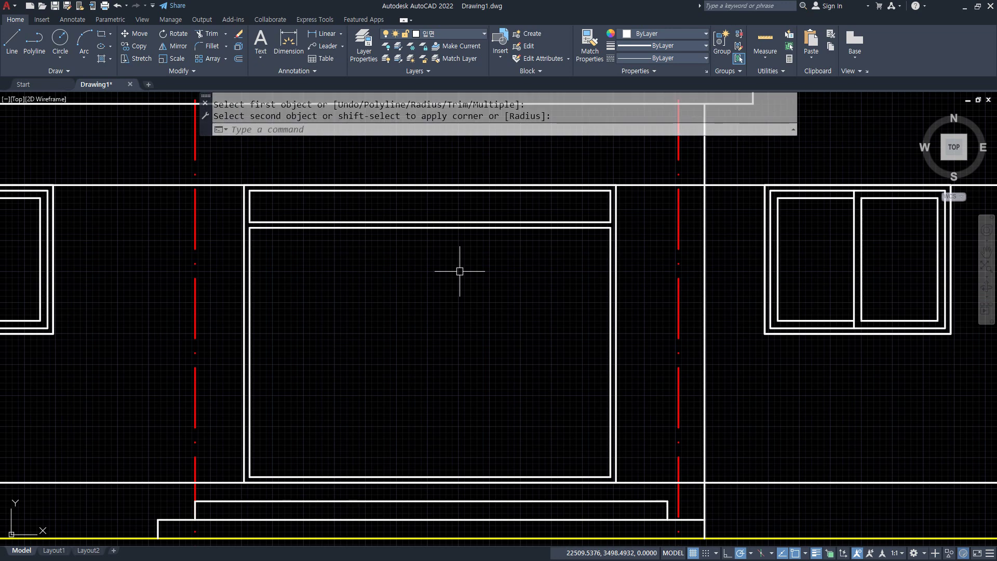
{"action": "key", "text": "Escape"}
{"action": "type", "text": "rec"}
{"action": "key", "text": "Return"}
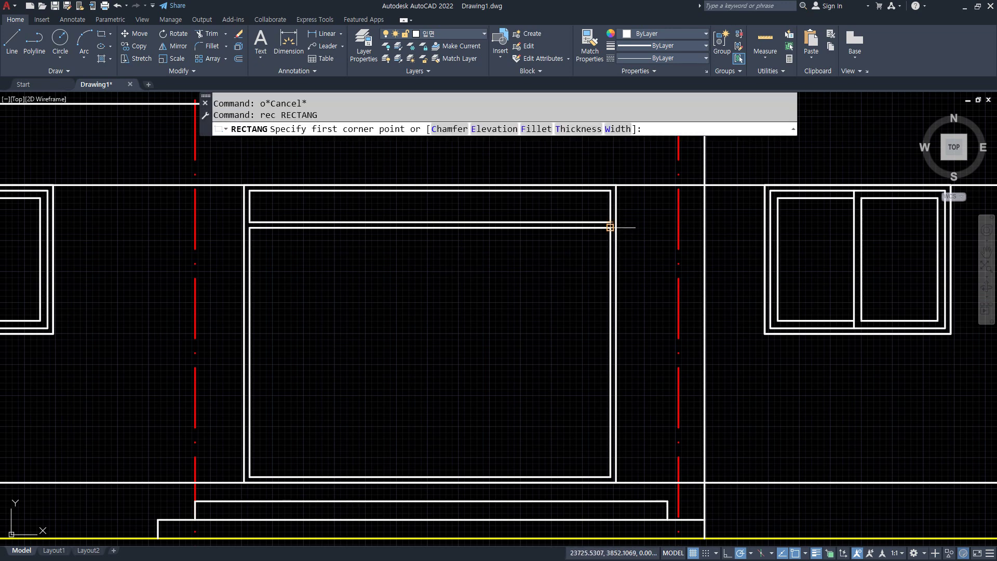
{"action": "left_click", "coordinate": [610, 227]}
{"action": "type", "text": "mi"}
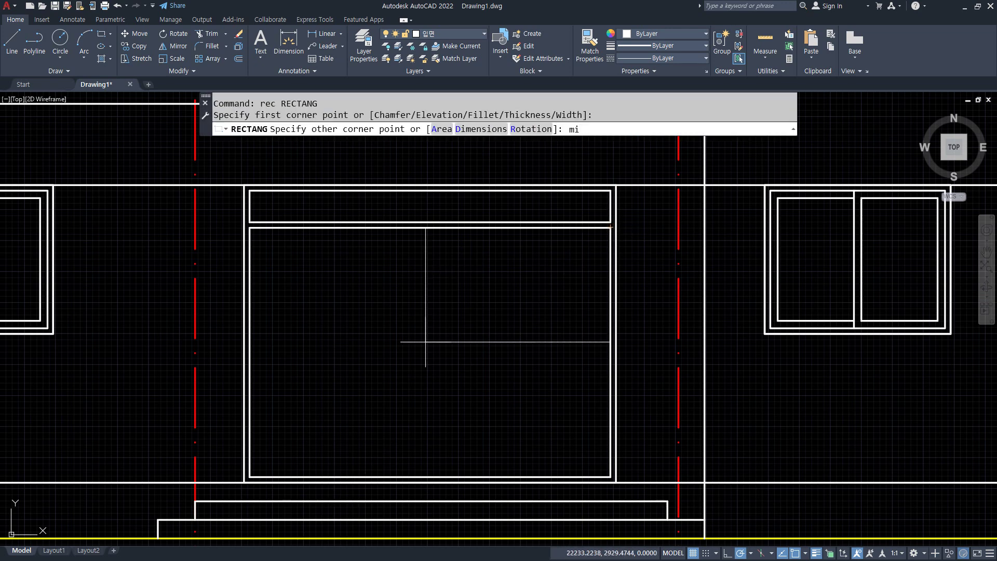
{"action": "type", "text": "d"}
{"action": "key", "text": "Return"}
{"action": "left_click", "coordinate": [438, 473]}
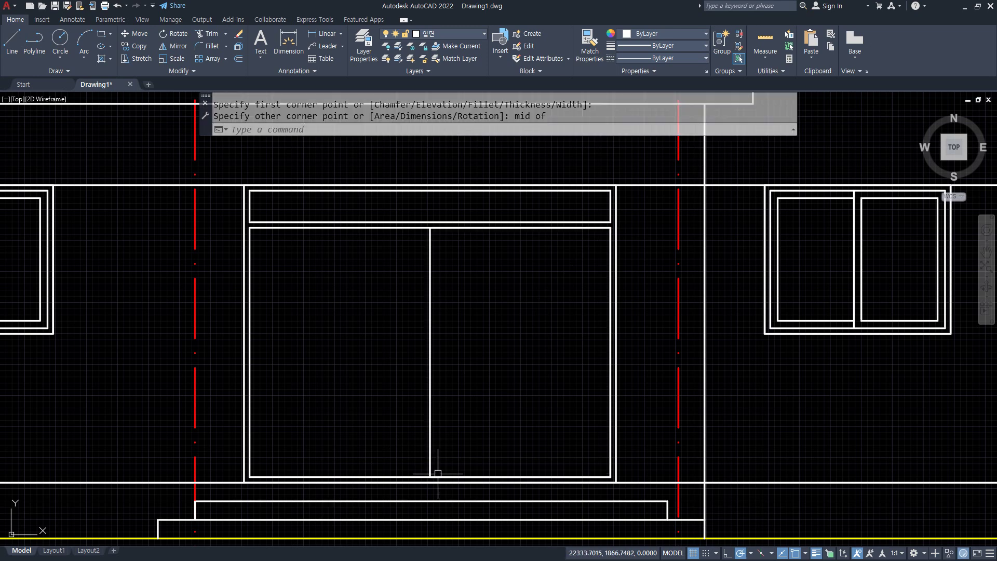
Step: Offset the right door leaf's rectangle 60 inward
{"action": "type", "text": "o"}
{"action": "key", "text": "Return"}
{"action": "type", "text": "60"}
{"action": "key", "text": "Return"}
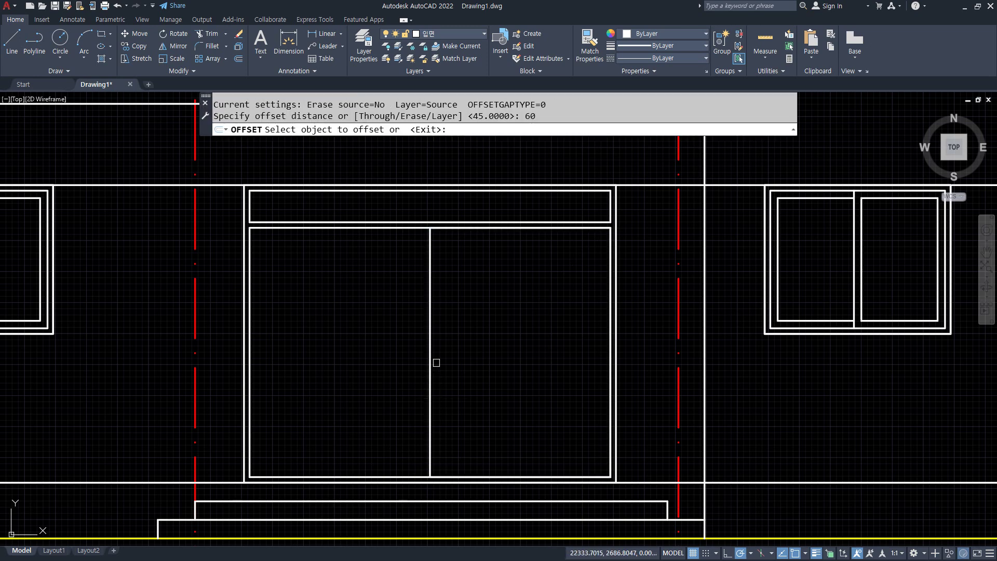
{"action": "left_click", "coordinate": [430, 359]}
{"action": "left_click", "coordinate": [556, 342]}
{"action": "key", "text": "Return"}
Step: Draw a vertical centre line between the top and bottom midpoints of the right door leaf's outer rectangle
{"action": "type", "text": "l"}
{"action": "key", "text": "Return"}
{"action": "type", "text": "mid of"}
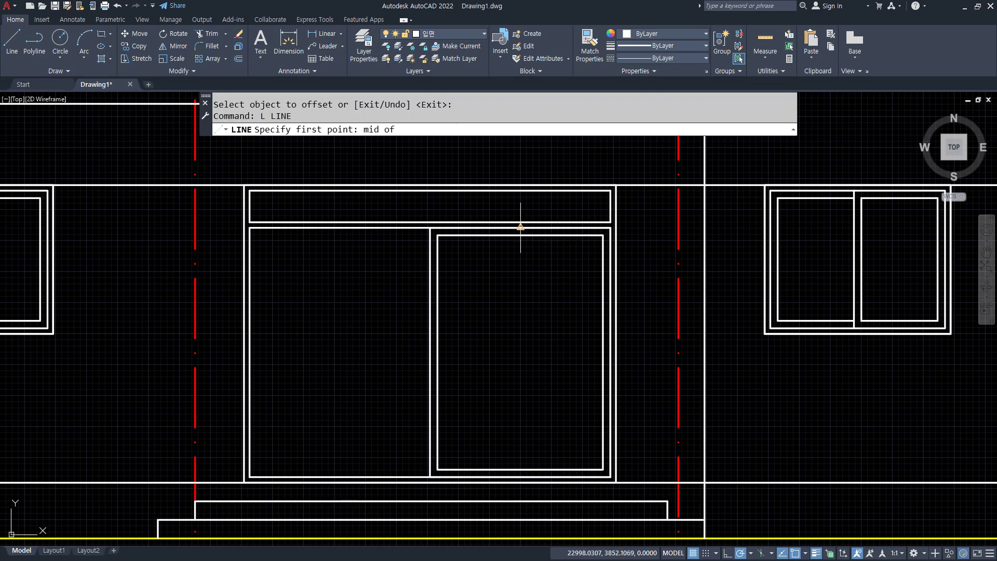
{"action": "left_click", "coordinate": [520, 226]}
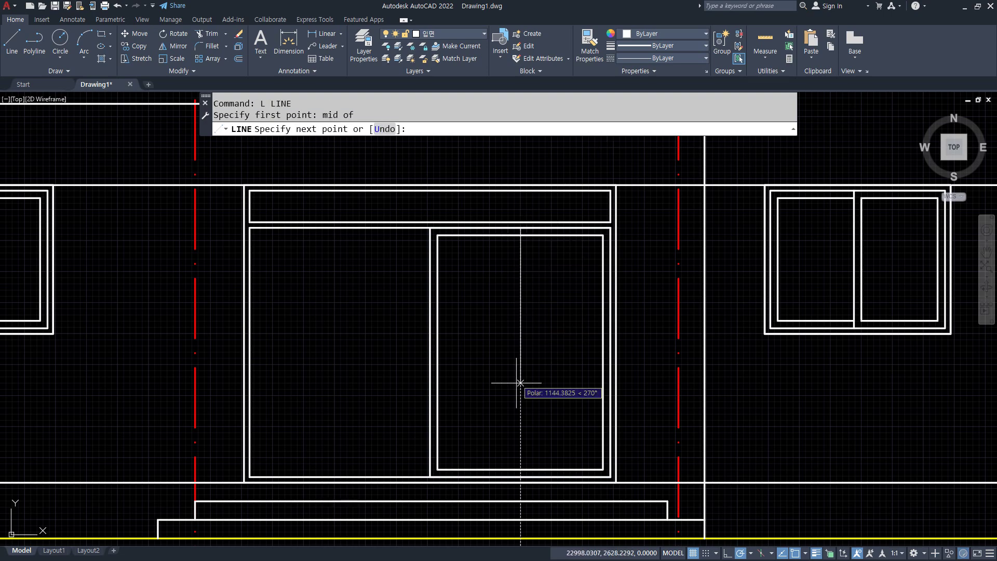
{"action": "left_click", "coordinate": [520, 476]}
{"action": "key", "text": "Return"}
Step: Offset the right door leaf's centre line 30 to both sides
{"action": "scroll", "coordinate": [516, 481], "scroll_direction": "up", "scroll_amount": 8}
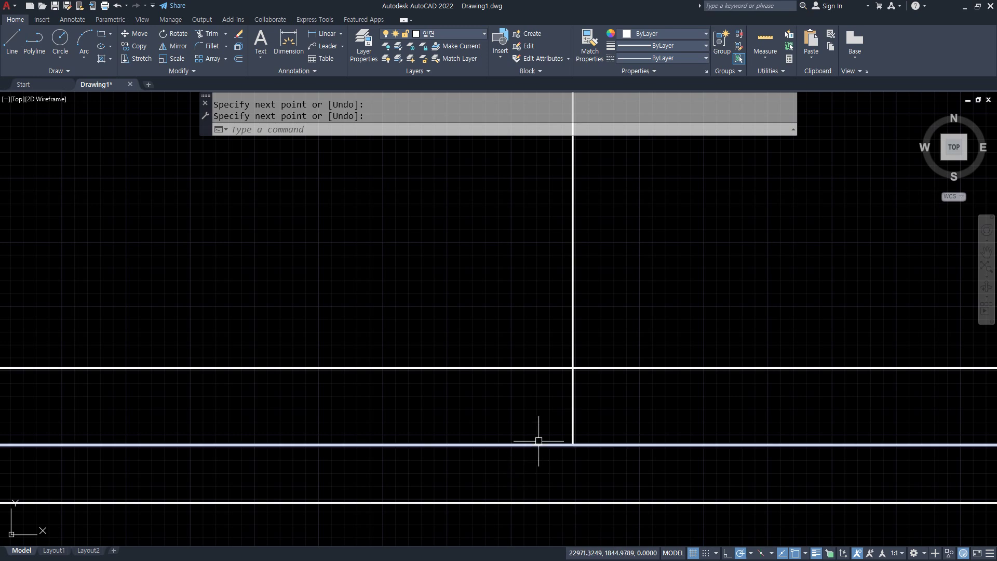
{"action": "type", "text": "o"}
{"action": "key", "text": "Return"}
{"action": "key", "text": "Return"}
{"action": "left_click", "coordinate": [572, 396]}
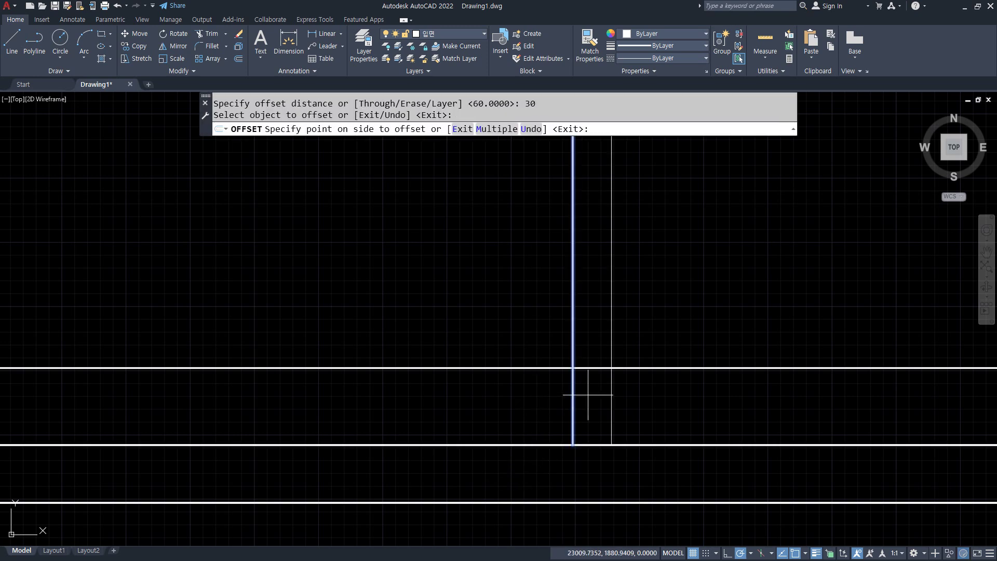
{"action": "left_click", "coordinate": [583, 400]}
{"action": "left_click", "coordinate": [571, 395]}
{"action": "left_click", "coordinate": [551, 400]}
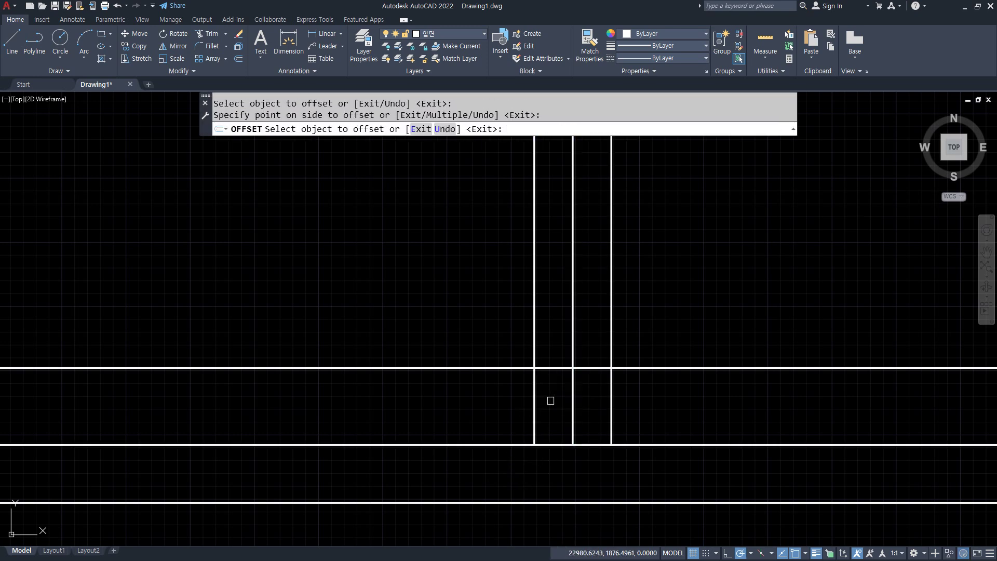
Step: Erase the vertical centre line of the right door leaf
{"action": "key", "text": "Return"}
{"action": "left_click", "coordinate": [572, 392]}
{"action": "type", "text": "e"}
{"action": "key", "text": "Return"}
Step: Trim the overlapping frame lines at the bottom and top of the right door leaf's central stile
{"action": "type", "text": "tr"}
{"action": "key", "text": "Return"}
{"action": "left_click_drag", "start_coordinate": [621, 419], "coordinate": [564, 345]}
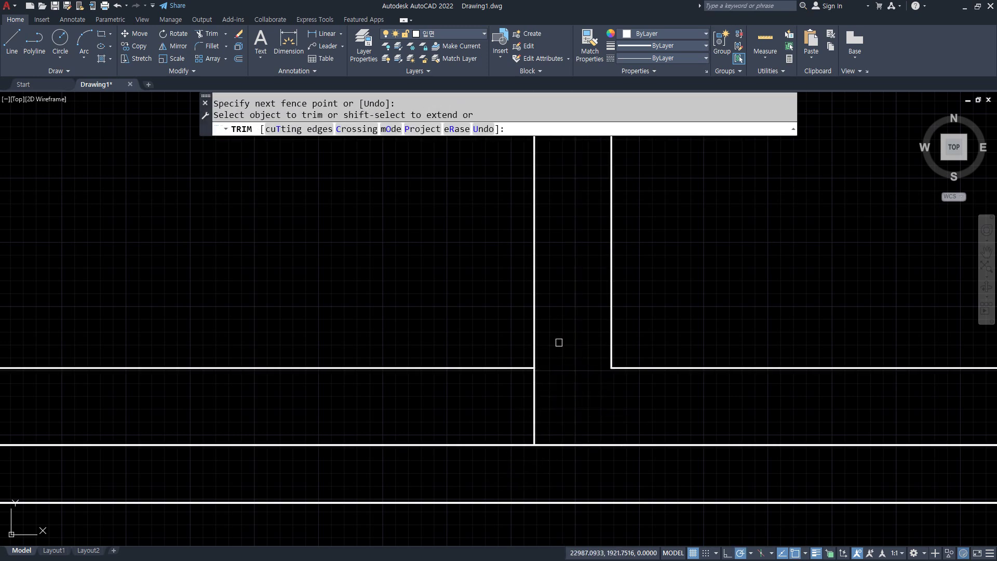
{"action": "scroll", "coordinate": [559, 341], "scroll_direction": "down", "scroll_amount": 7}
{"action": "middle_click_drag", "start_coordinate": [595, 143], "coordinate": [561, 410]}
{"action": "scroll", "coordinate": [536, 240], "scroll_direction": "up", "scroll_amount": 6}
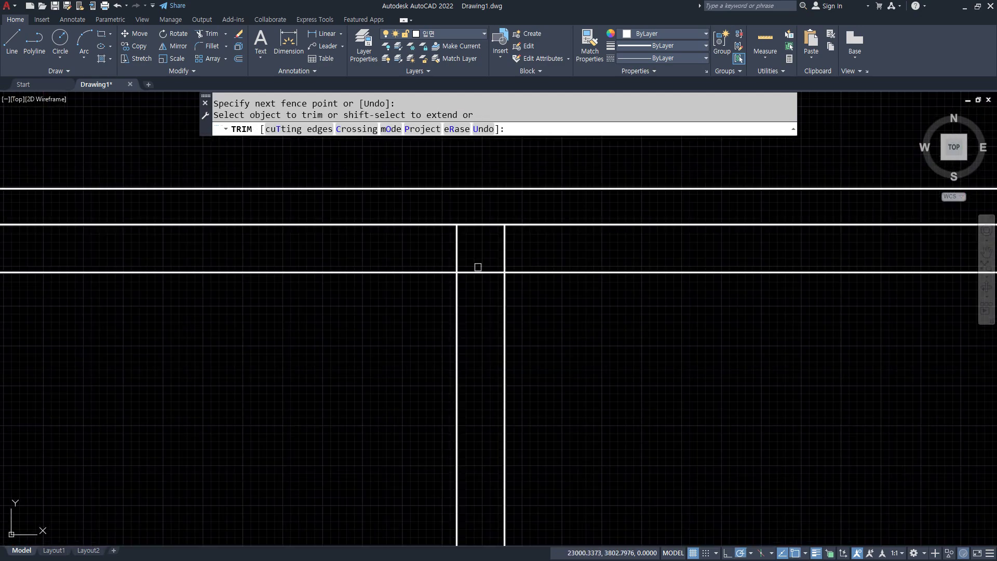
{"action": "left_click", "coordinate": [478, 274]}
{"action": "left_click_drag", "start_coordinate": [516, 252], "coordinate": [496, 256]}
{"action": "key", "text": "Return"}
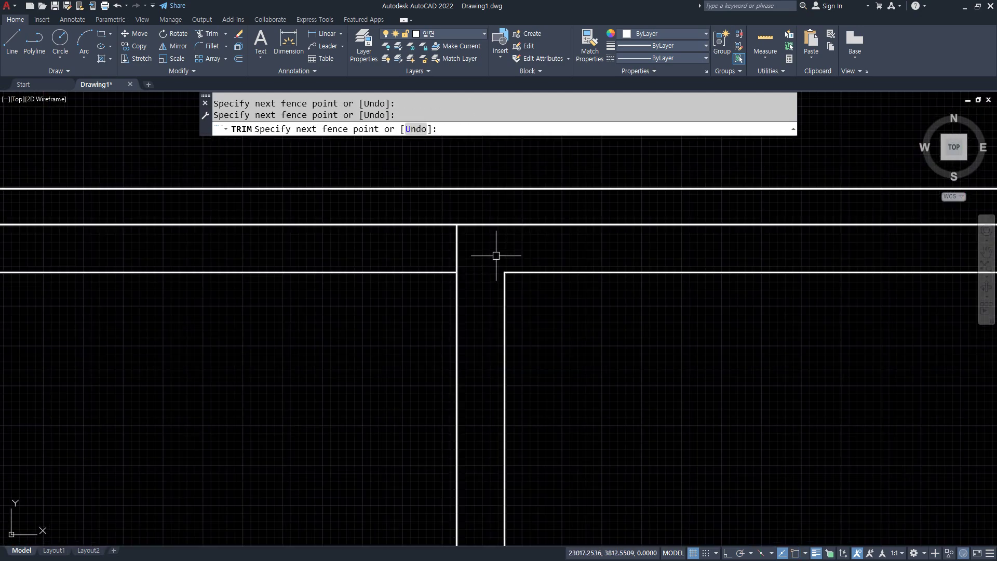
Step: Draw a rectangle in the transom from the midpoint of the upper inner frame's bottom edge to its upper right corner
{"action": "scroll", "coordinate": [495, 256], "scroll_direction": "down", "scroll_amount": 2}
{"action": "middle_click_drag", "start_coordinate": [470, 237], "coordinate": [465, 263]}
{"action": "scroll", "coordinate": [304, 272], "scroll_direction": "up", "scroll_amount": 2}
{"action": "middle_click_drag", "start_coordinate": [304, 271], "coordinate": [289, 290]}
{"action": "type", "text": "rec"}
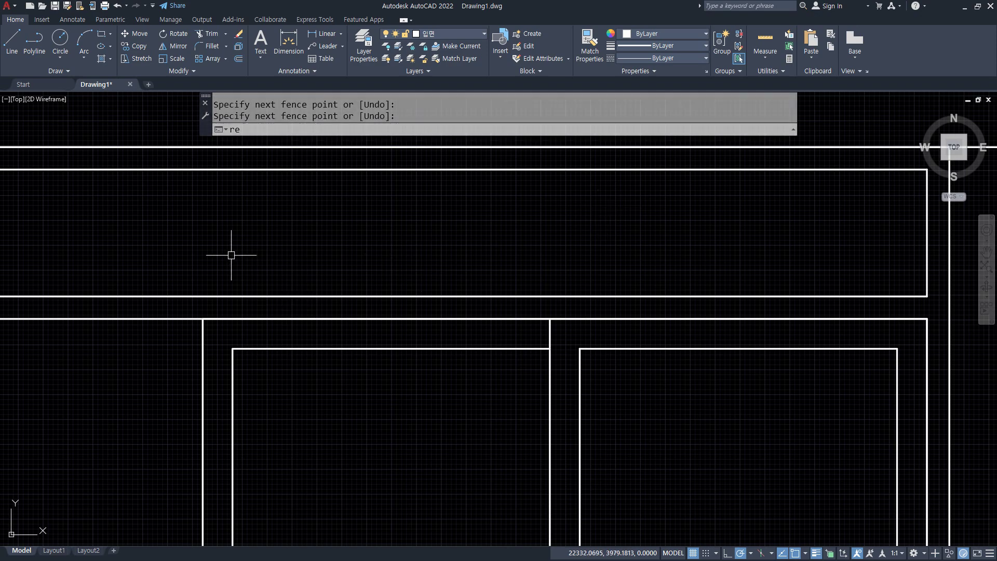
{"action": "key", "text": "Return"}
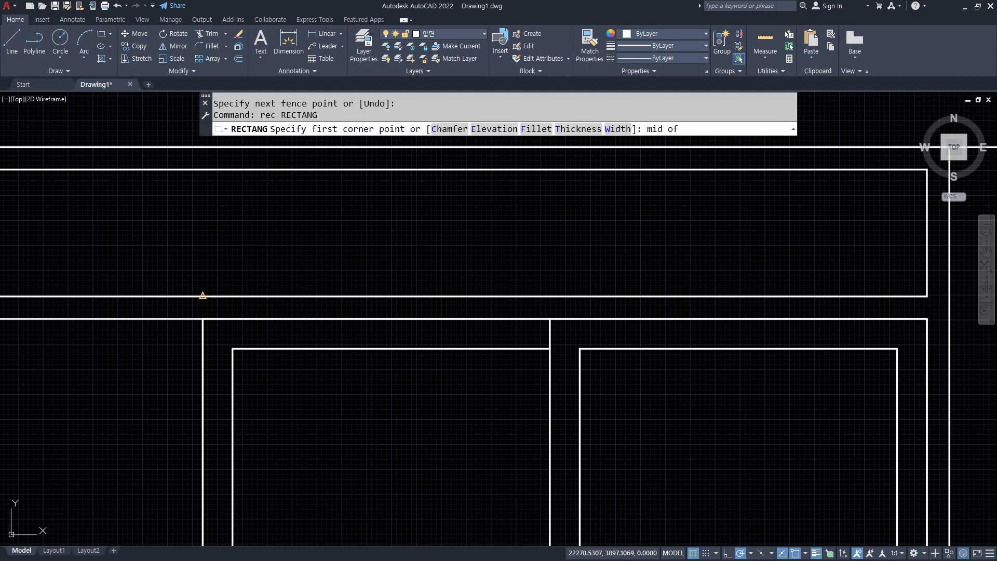
{"action": "left_click", "coordinate": [202, 295]}
{"action": "middle_click_drag", "start_coordinate": [808, 195], "coordinate": [736, 196]}
{"action": "left_click", "coordinate": [855, 169]}
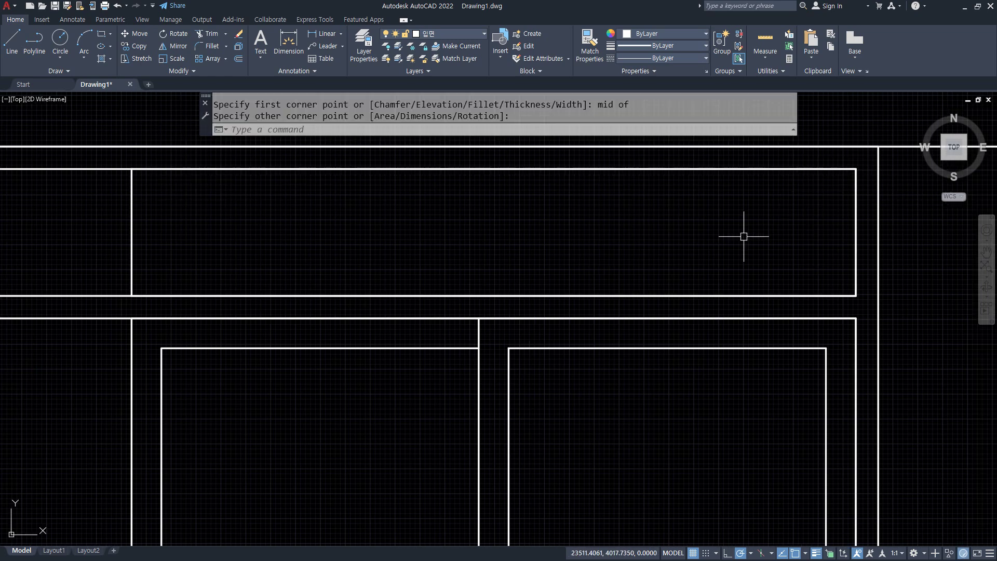
Step: Offset the right transom rectangle 60 inward
{"action": "type", "text": "o"}
{"action": "key", "text": "Return"}
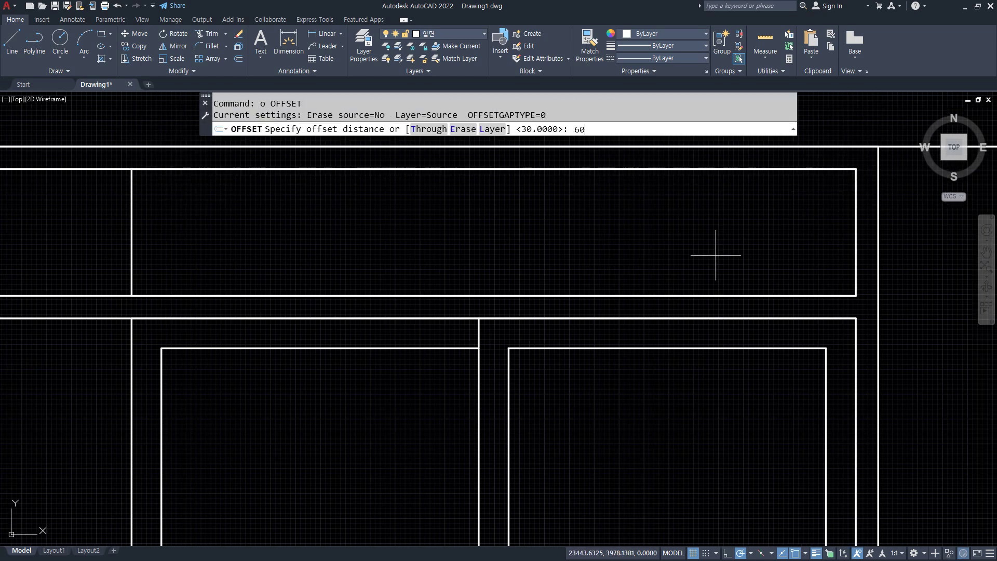
{"action": "type", "text": "60"}
{"action": "key", "text": "Return"}
{"action": "left_click", "coordinate": [134, 201]}
{"action": "left_click", "coordinate": [370, 237]}
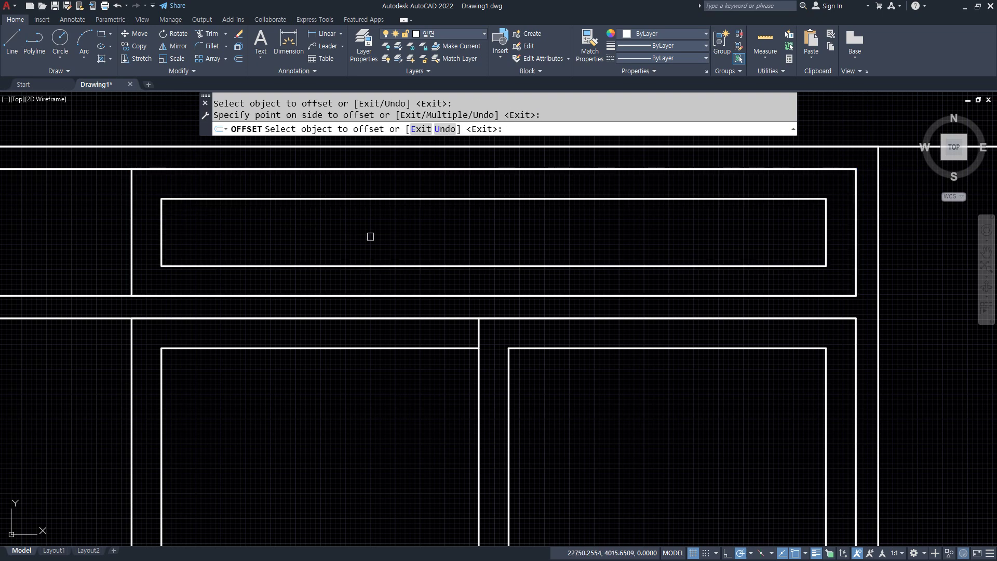
Step: Draw a vertical centre line between the top and bottom midpoints of the right transom's outer rectangle
{"action": "key", "text": "Return"}
{"action": "type", "text": "l"}
{"action": "key", "text": "Return"}
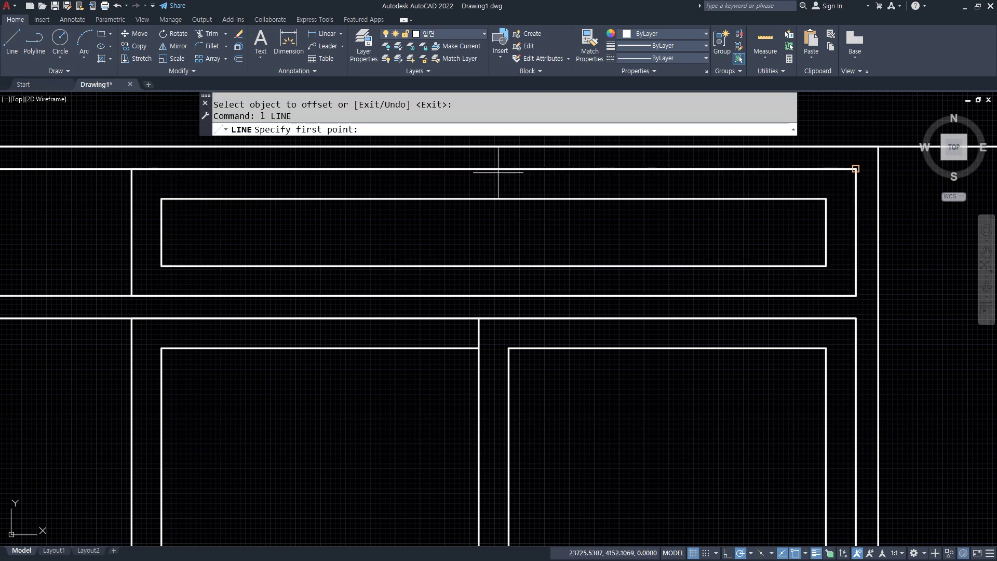
{"action": "type", "text": "mid"}
{"action": "key", "text": "Return"}
{"action": "left_click", "coordinate": [493, 169]}
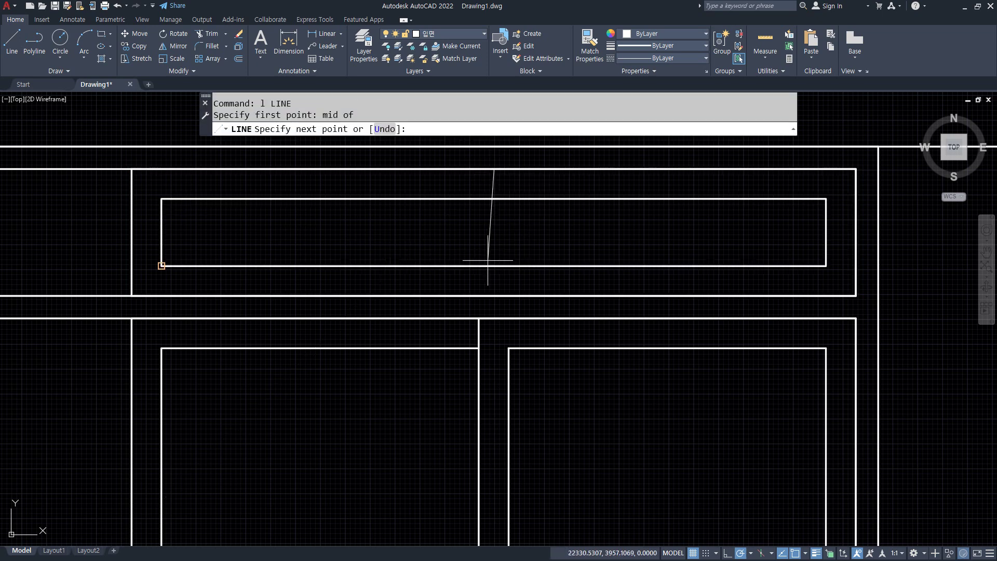
{"action": "left_click", "coordinate": [494, 296]}
{"action": "key", "text": "Return"}
Step: Offset the right transom's centre line 30 to both sides
{"action": "type", "text": "O"}
{"action": "key", "text": "Return"}
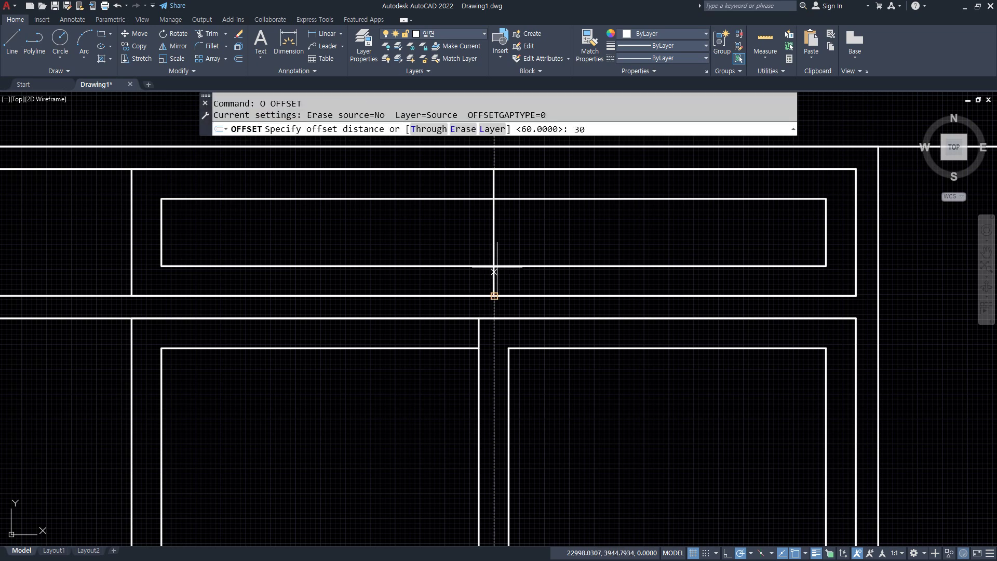
{"action": "key", "text": "Return"}
{"action": "left_click", "coordinate": [494, 234]}
{"action": "left_click", "coordinate": [501, 232]}
{"action": "left_click", "coordinate": [494, 232]}
{"action": "left_click", "coordinate": [473, 231]}
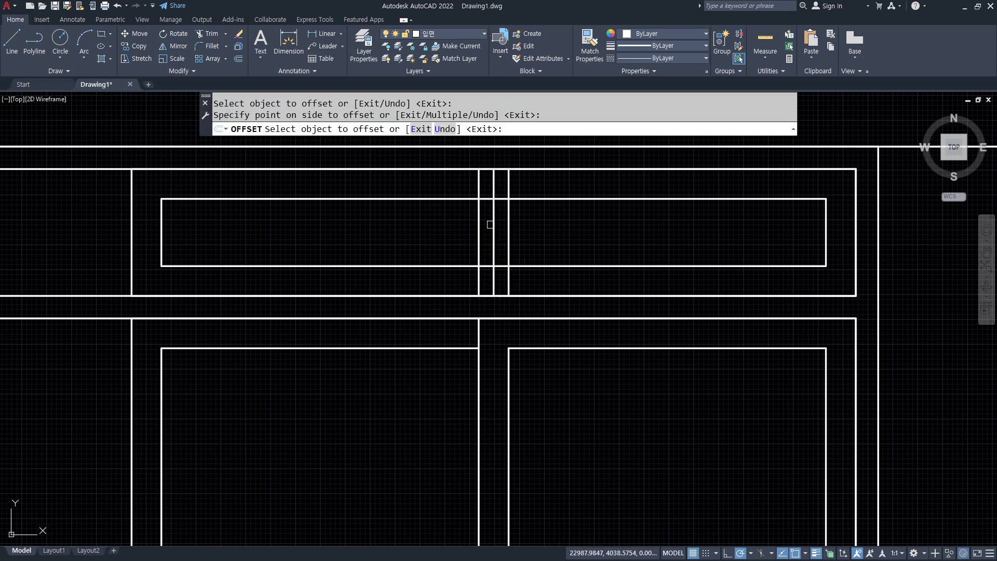
Step: Erase the centre line between the two offset lines in the right transom
{"action": "left_click", "coordinate": [492, 223]}
{"action": "key", "text": "Escape"}
{"action": "type", "text": "tr"}
{"action": "key", "text": "Return"}
{"action": "key", "text": "Escape"}
{"action": "key", "text": "Escape"}
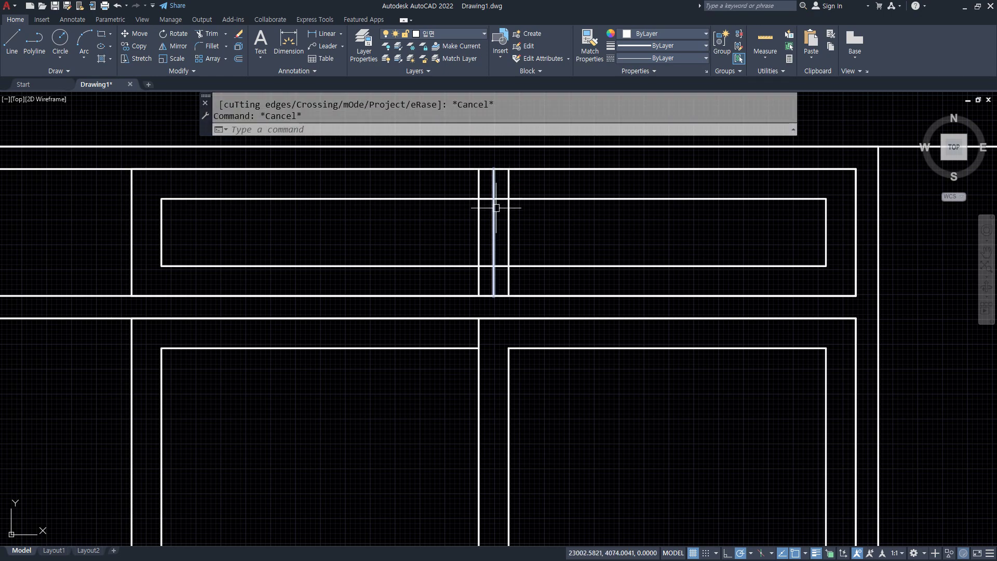
{"action": "left_click", "coordinate": [497, 208]}
{"action": "key", "text": "Delete"}
Step: Trim the overlapping lines around the right transom's central stile to match the door leaf below
{"action": "type", "text": "tr"}
{"action": "key", "text": "Return"}
{"action": "left_click", "coordinate": [511, 184]}
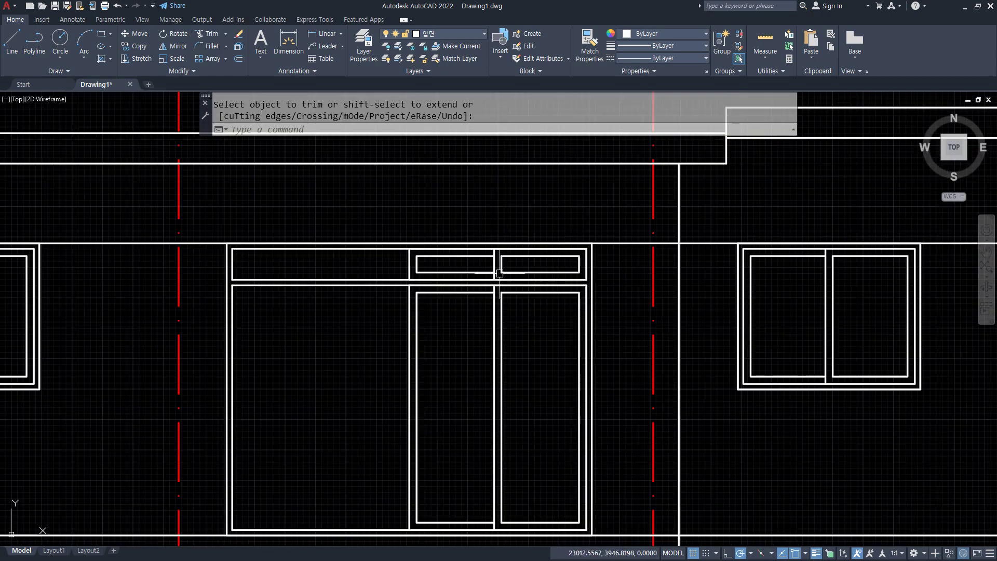
Step: Mirror the right door leaf and transom about the door's vertical centre line, keeping the source objects
{"action": "type", "text": "mi"}
{"action": "key", "text": "Return"}
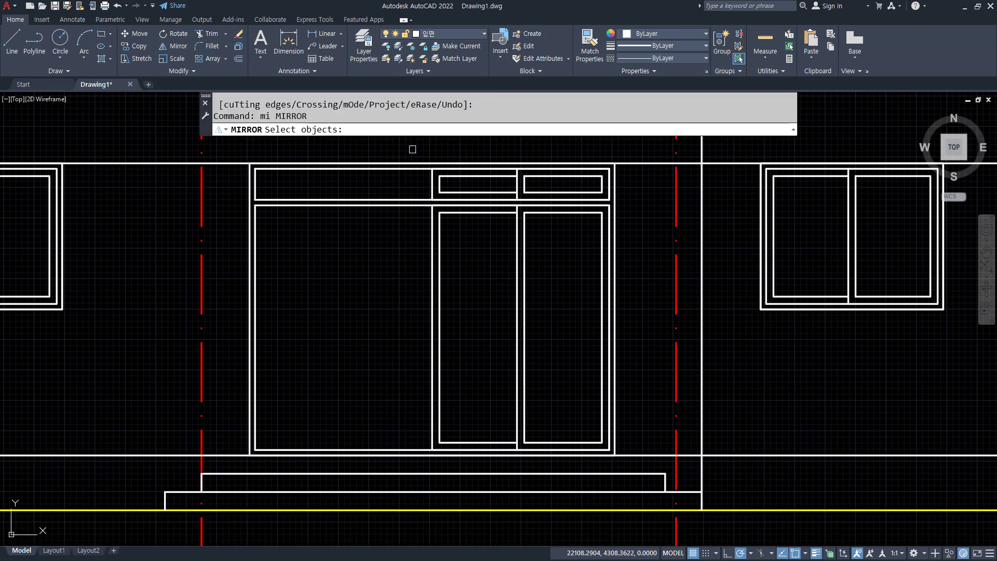
{"action": "left_click", "coordinate": [610, 452]}
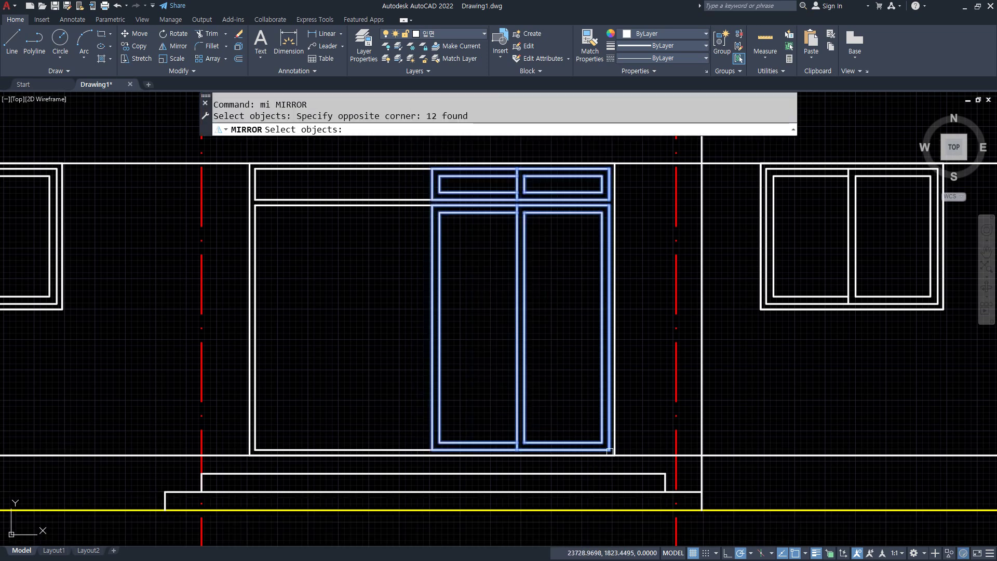
{"action": "key", "text": "Return"}
{"action": "left_click", "coordinate": [432, 218]}
{"action": "left_click", "coordinate": [433, 257]}
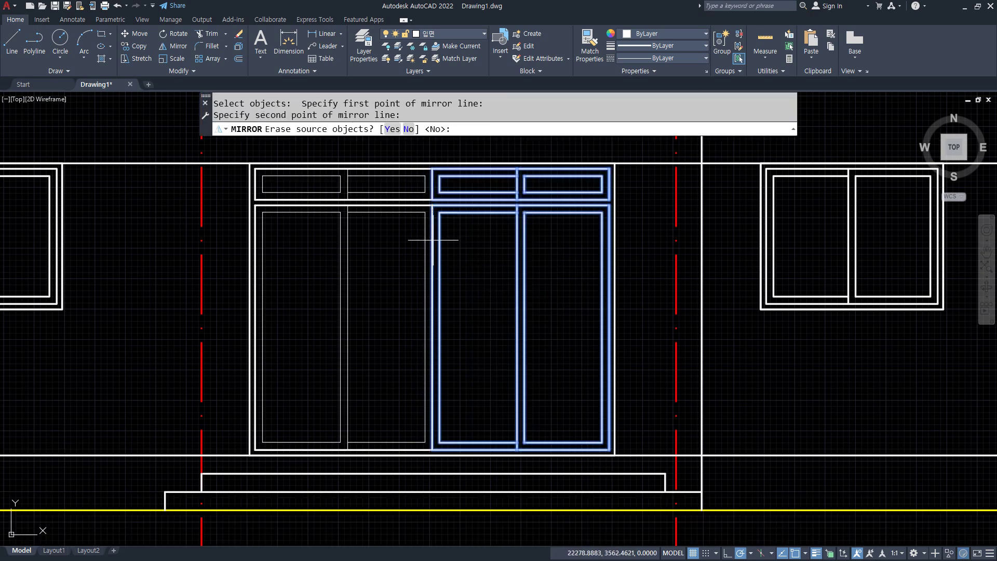
{"action": "key", "text": "Return"}
{"action": "scroll", "coordinate": [460, 320], "scroll_direction": "down", "scroll_amount": 4}
{"action": "scroll", "coordinate": [282, 283], "scroll_direction": "up", "scroll_amount": 2}
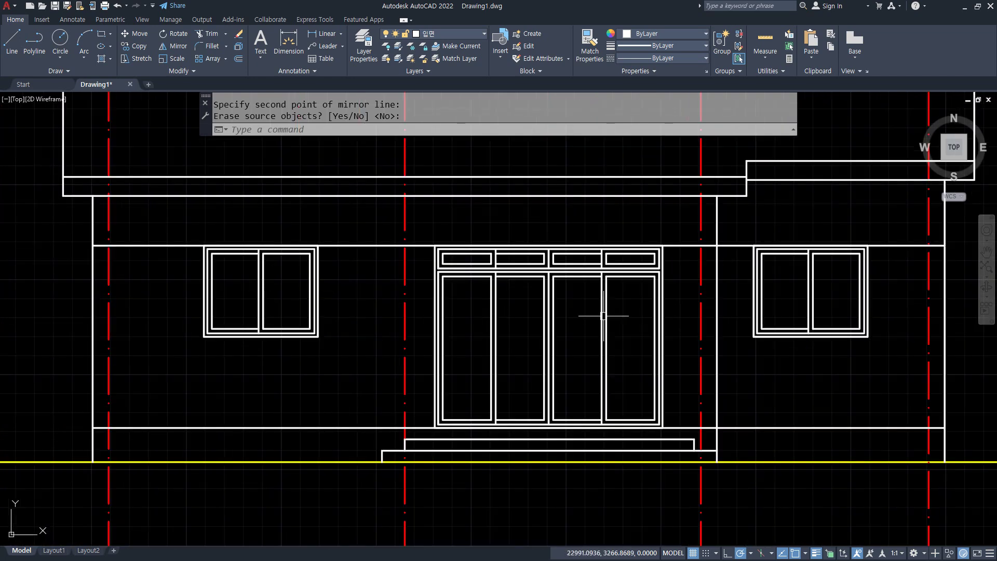
Step: Switch to the browser, open the 기와 그리기 post and examine the dimensioned roof edge detail
{"action": "key", "text": "alt+Tab"}
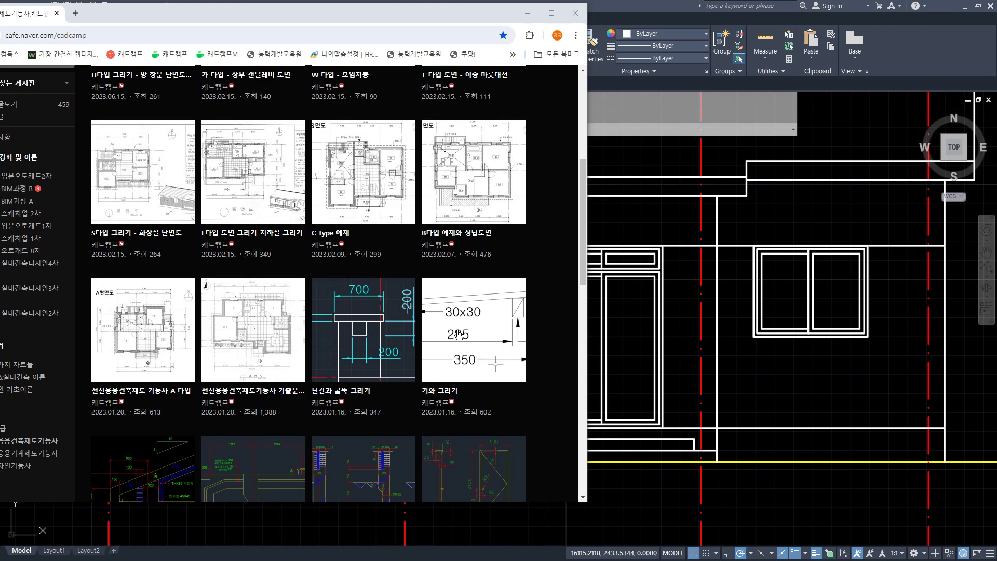
{"action": "left_click", "coordinate": [471, 334]}
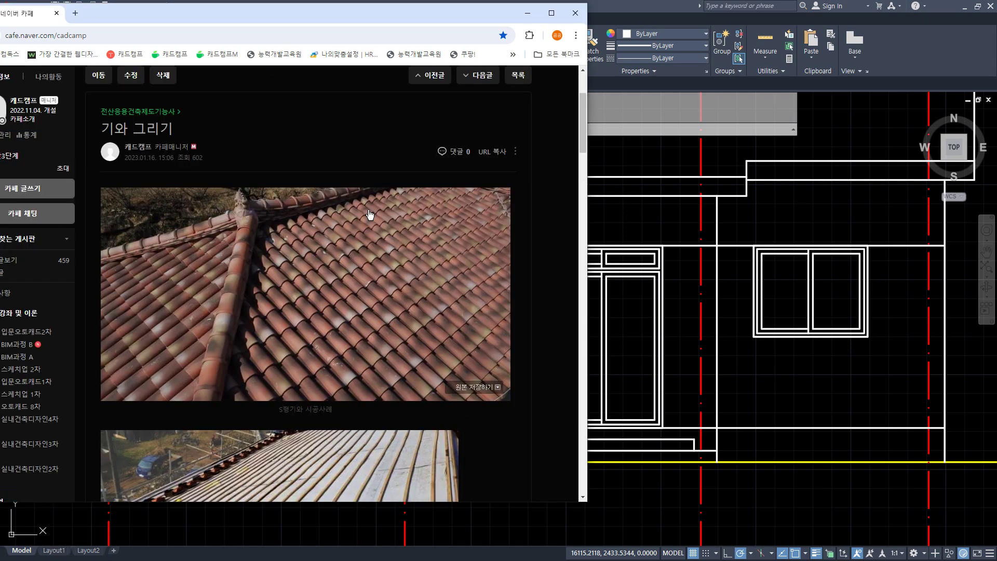
{"action": "scroll", "coordinate": [370, 215], "scroll_direction": "down", "scroll_amount": 15}
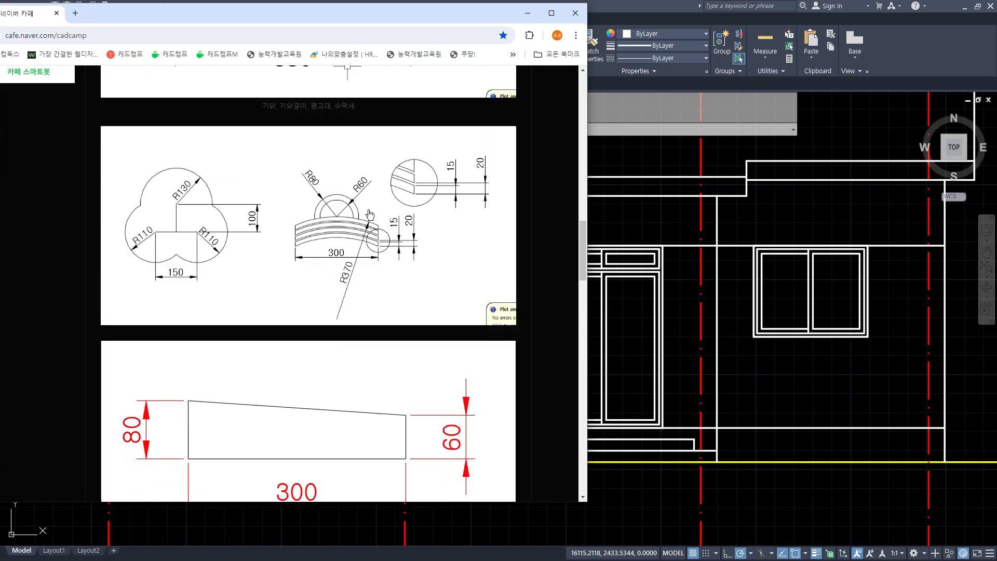
{"action": "scroll", "coordinate": [369, 214], "scroll_direction": "down", "scroll_amount": 8}
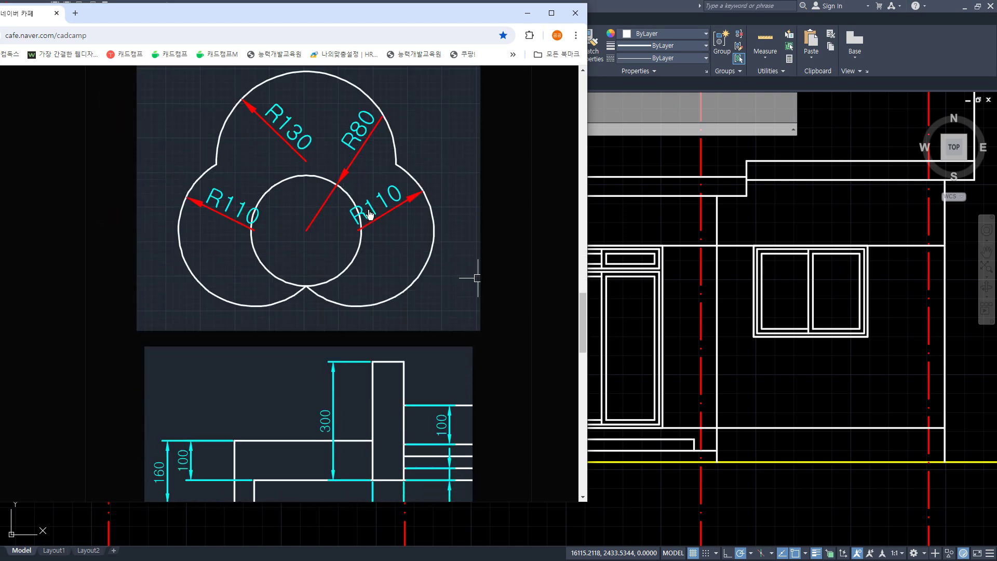
{"action": "scroll", "coordinate": [369, 214], "scroll_direction": "down", "scroll_amount": 1}
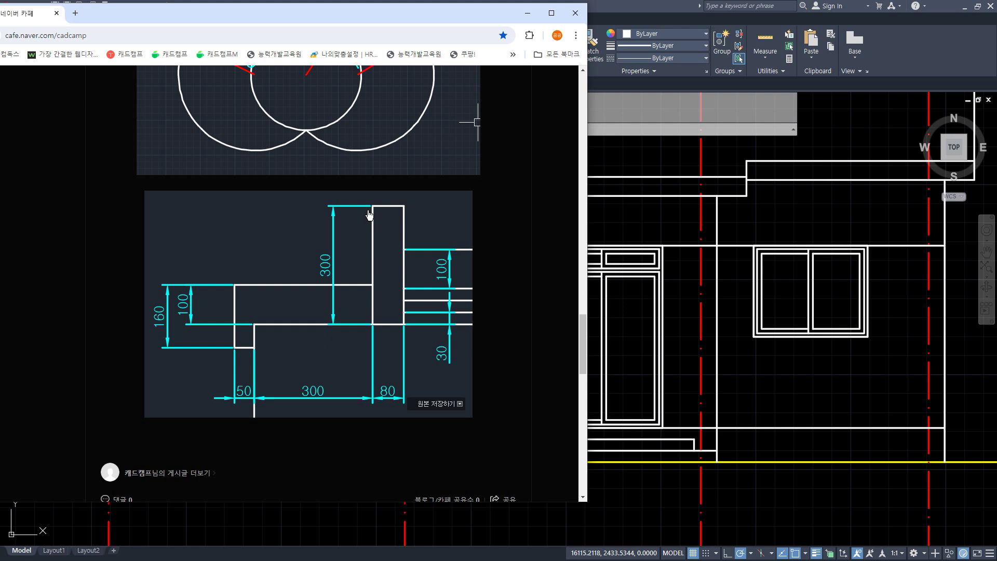
{"action": "left_click_drag", "start_coordinate": [478, 326], "coordinate": [444, 266]}
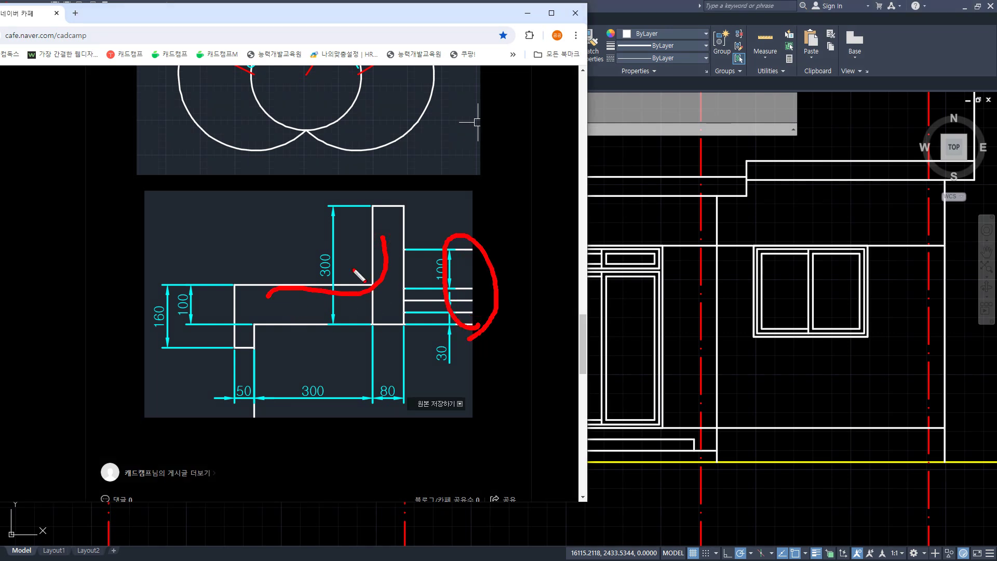
{"action": "key", "text": "Escape"}
Step: Move the browser window aside and switch back to the AutoCAD drawing
{"action": "mouse_move", "coordinate": [324, 12]}
{"action": "left_mouse_down"}
{"action": "mouse_move", "coordinate": [0, 62]}
{"action": "mouse_move", "coordinate": [408, 116]}
{"action": "left_mouse_up"}
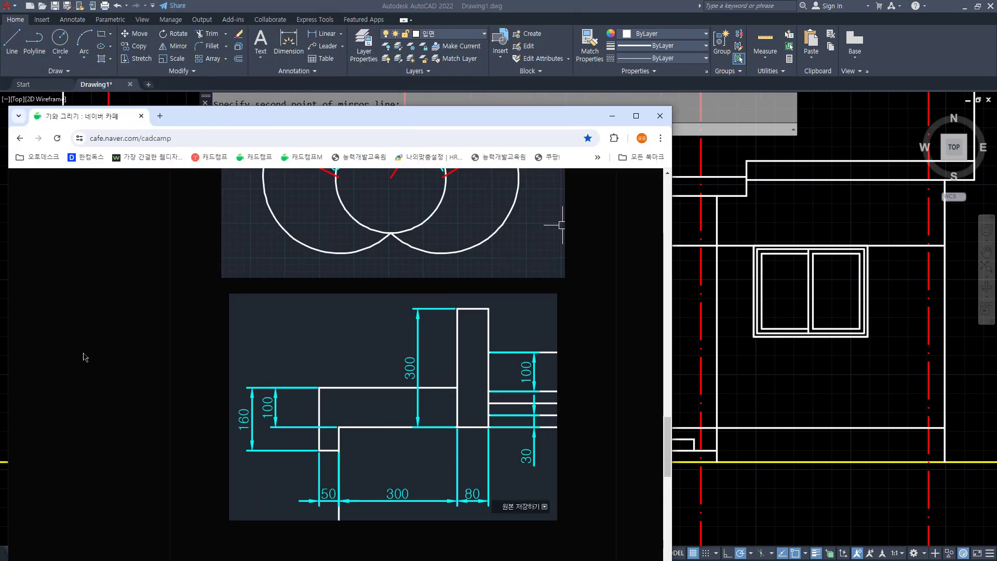
{"action": "left_click_drag", "start_coordinate": [297, 120], "coordinate": [0, 112]}
{"action": "left_click", "coordinate": [172, 209]}
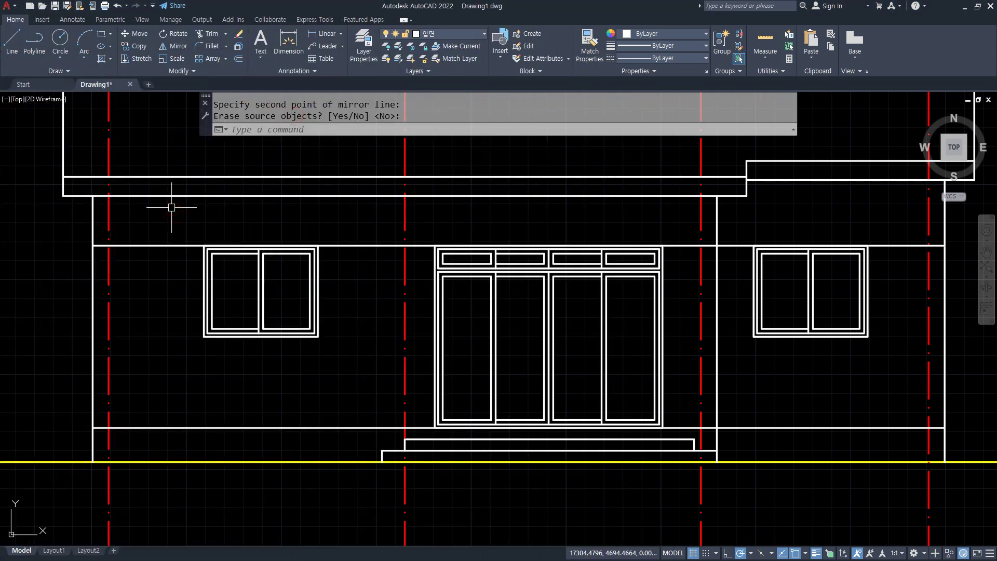
Step: Draw connected lines from the roof outline's upper left corner: 300 right, 300 up, 80 right, and down to the roof's top line
{"action": "middle_click_drag", "start_coordinate": [171, 209], "coordinate": [267, 425]}
{"action": "scroll", "coordinate": [174, 248], "scroll_direction": "up", "scroll_amount": 8}
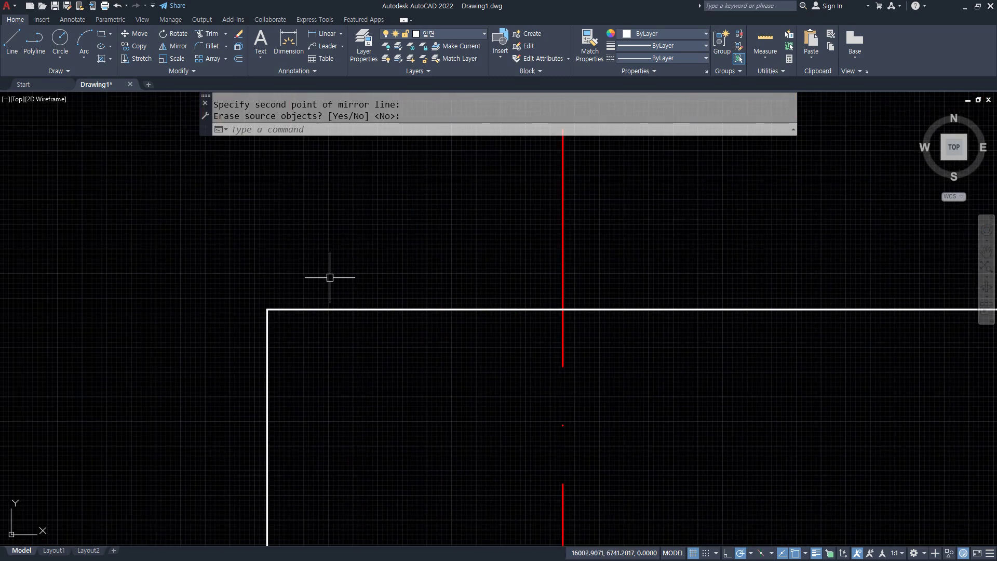
{"action": "type", "text": "l"}
{"action": "key", "text": "Return"}
{"action": "left_click", "coordinate": [267, 310]}
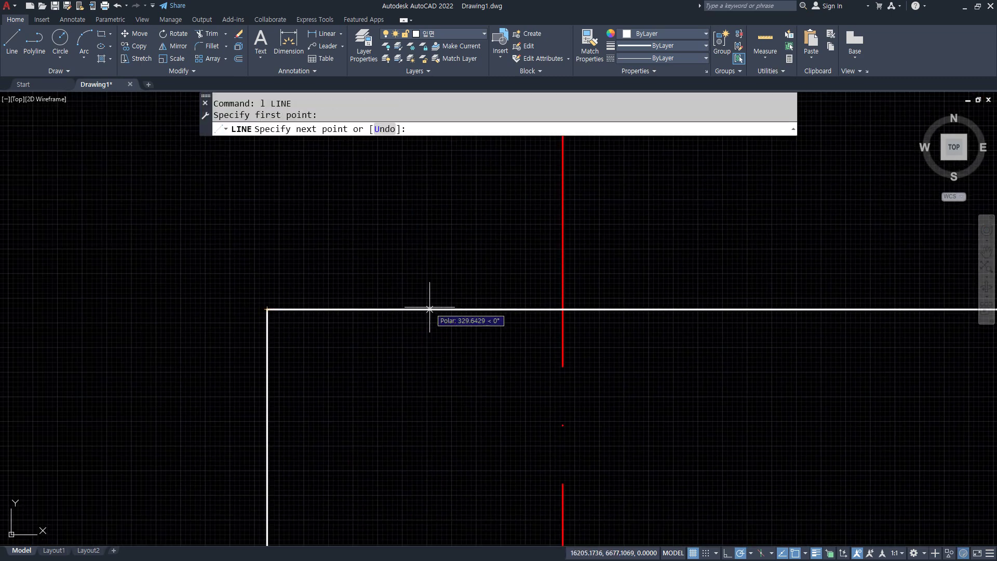
{"action": "type", "text": "300"}
{"action": "key", "text": "Return"}
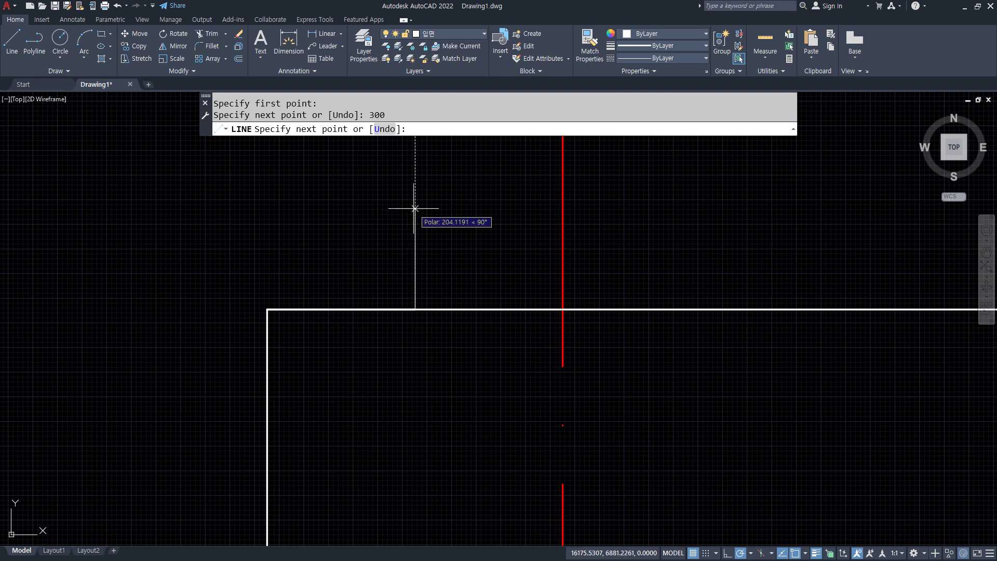
{"action": "type", "text": "300"}
{"action": "key", "text": "Return"}
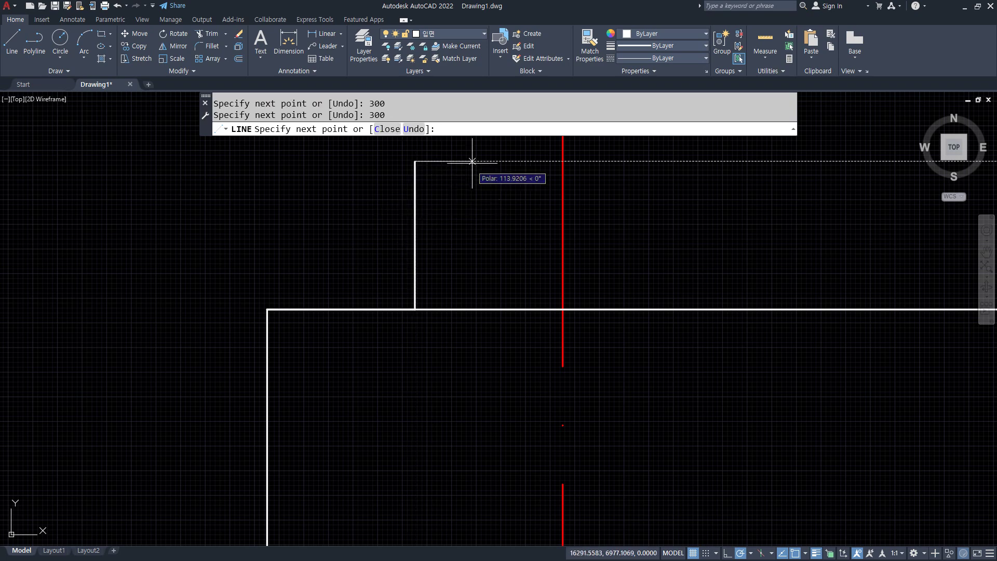
{"action": "type", "text": "80"}
{"action": "key", "text": "Return"}
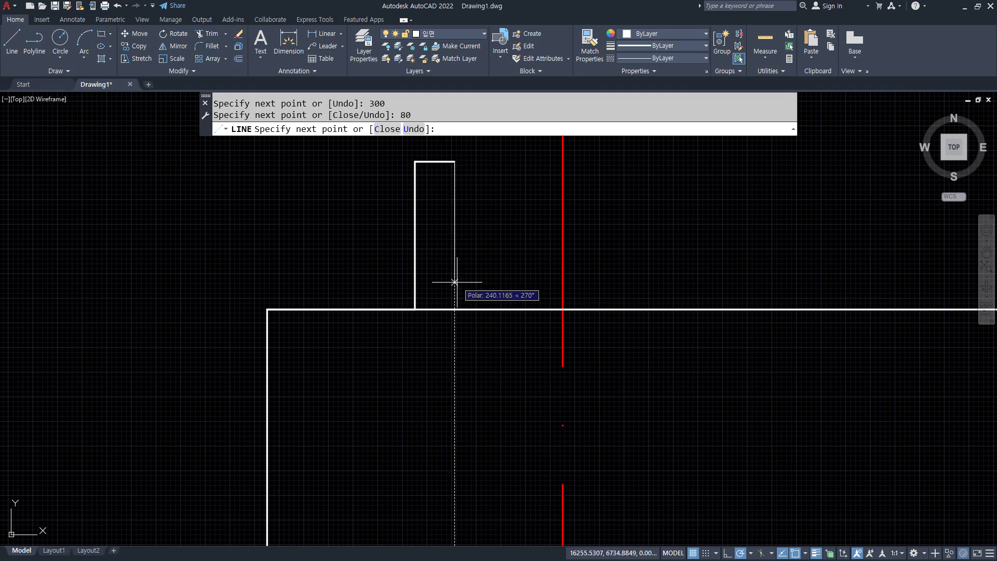
{"action": "left_click", "coordinate": [454, 310]}
{"action": "key", "text": "Return"}
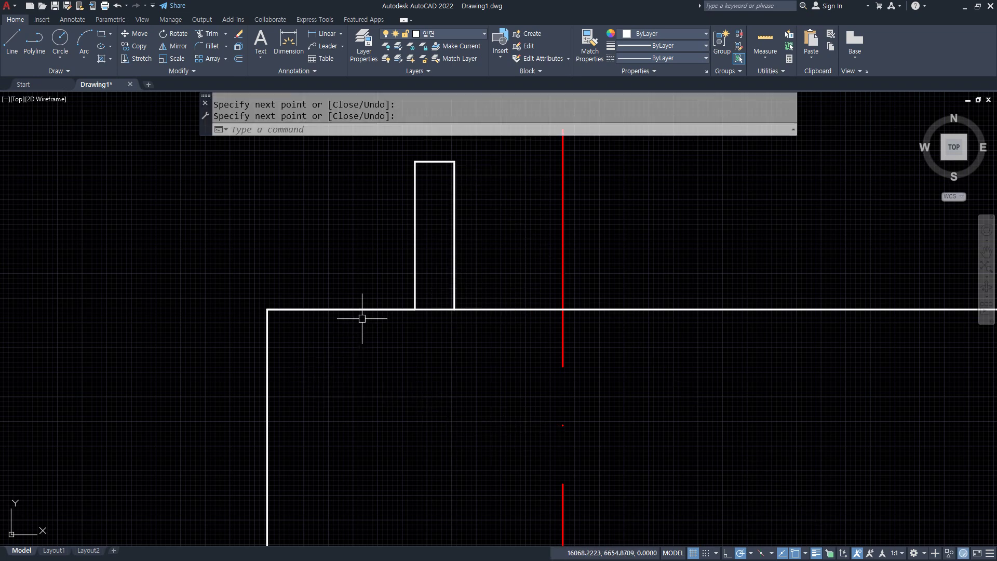
Step: Offset the 300-long line at the roof's upper left corner 100 upward
{"action": "type", "text": "o"}
{"action": "key", "text": "Return"}
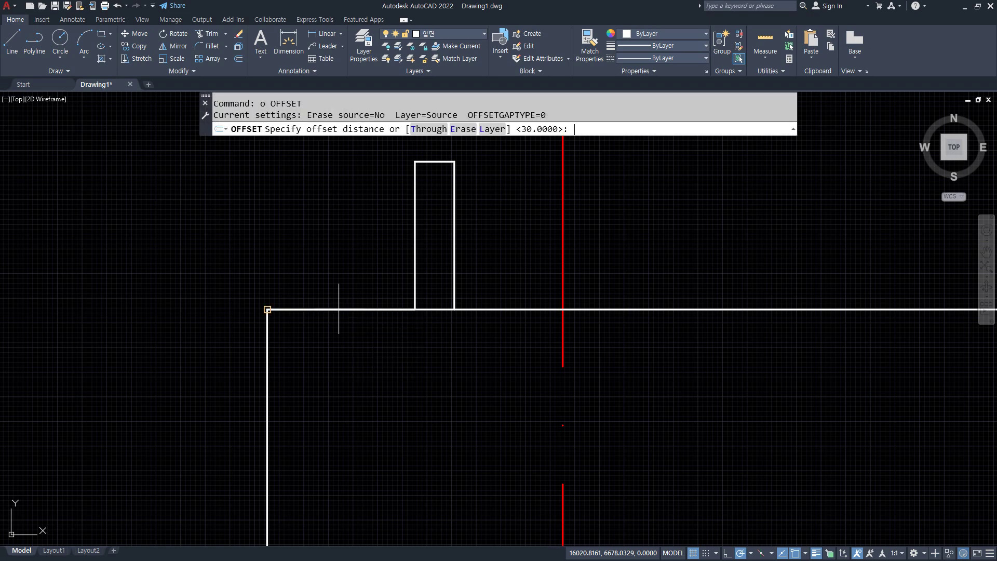
{"action": "type", "text": "100"}
{"action": "key", "text": "Return"}
{"action": "left_click", "coordinate": [310, 310]}
{"action": "left_click", "coordinate": [308, 285]}
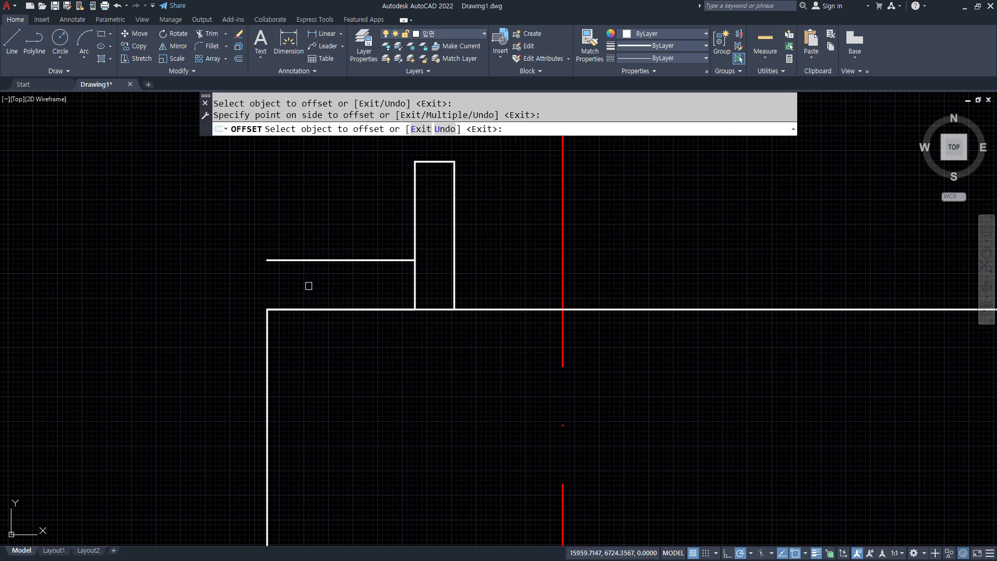
{"action": "key", "text": "Return"}
Step: Offset the 300-long line at the roof's upper left corner 60 downward
{"action": "key", "text": "Return"}
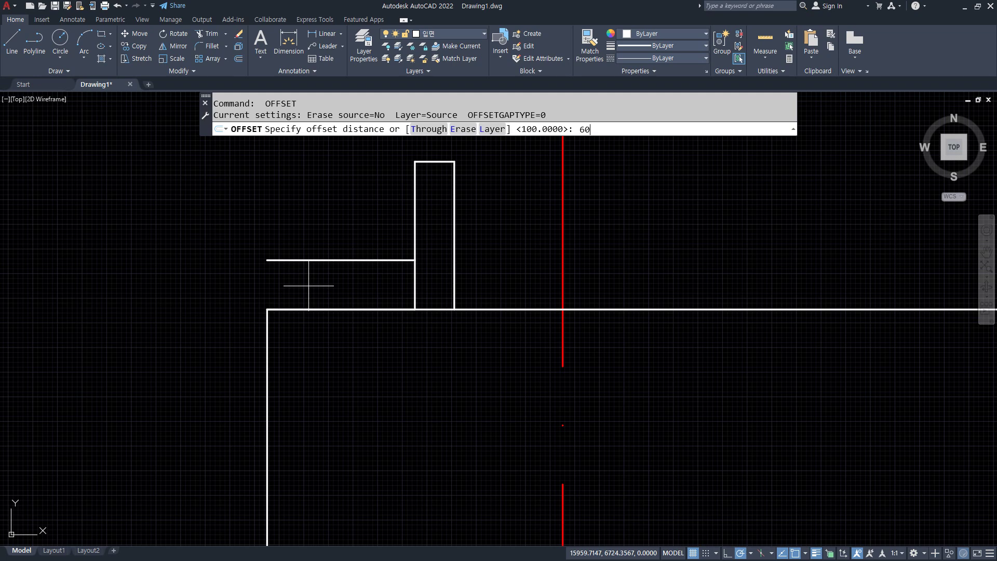
{"action": "key", "text": "Return"}
{"action": "left_click", "coordinate": [301, 310]}
{"action": "left_click", "coordinate": [301, 362]}
{"action": "key", "text": "Return"}
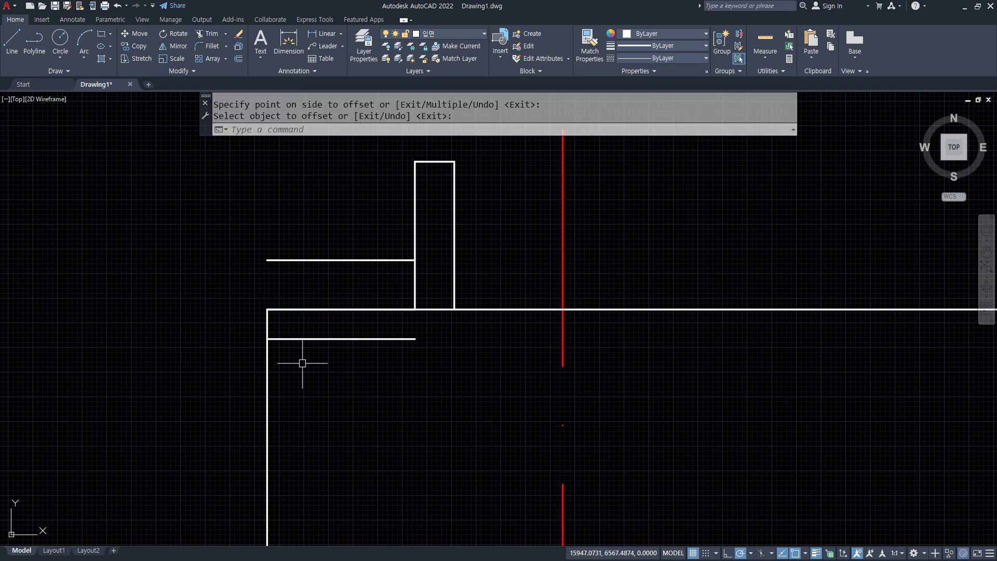
Step: Offset the roof outline's left edge 50 outward
{"action": "key", "text": "Return"}
{"action": "type", "text": "50"}
{"action": "key", "text": "Return"}
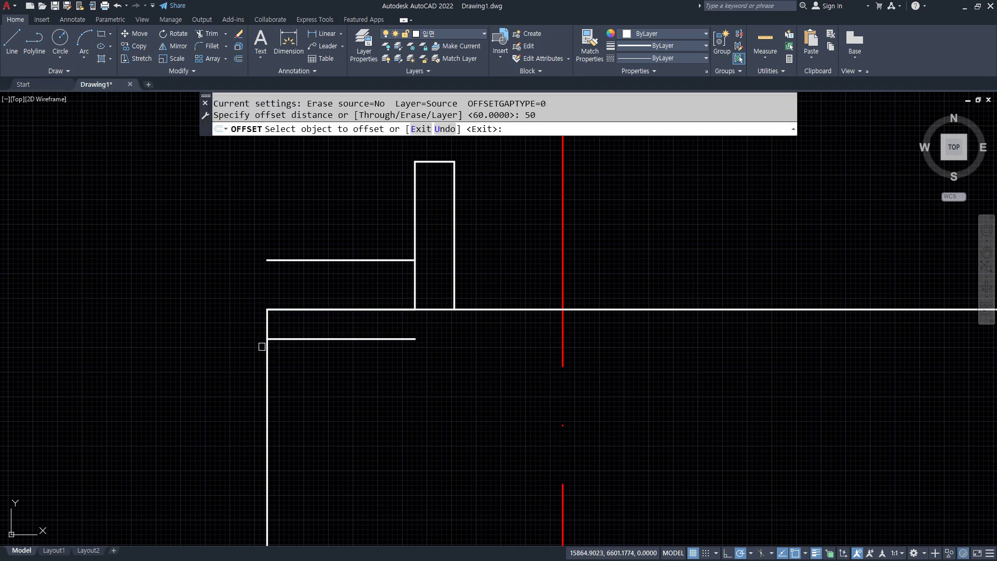
{"action": "left_click", "coordinate": [266, 347]}
{"action": "left_click", "coordinate": [251, 321]}
Step: Fillet the outer vertical line at radius 0 with the upper and lower offset lines to close the roof edge profile's corners
{"action": "key", "text": "Return"}
{"action": "type", "text": "f"}
{"action": "key", "text": "Return"}
{"action": "left_click", "coordinate": [244, 314]}
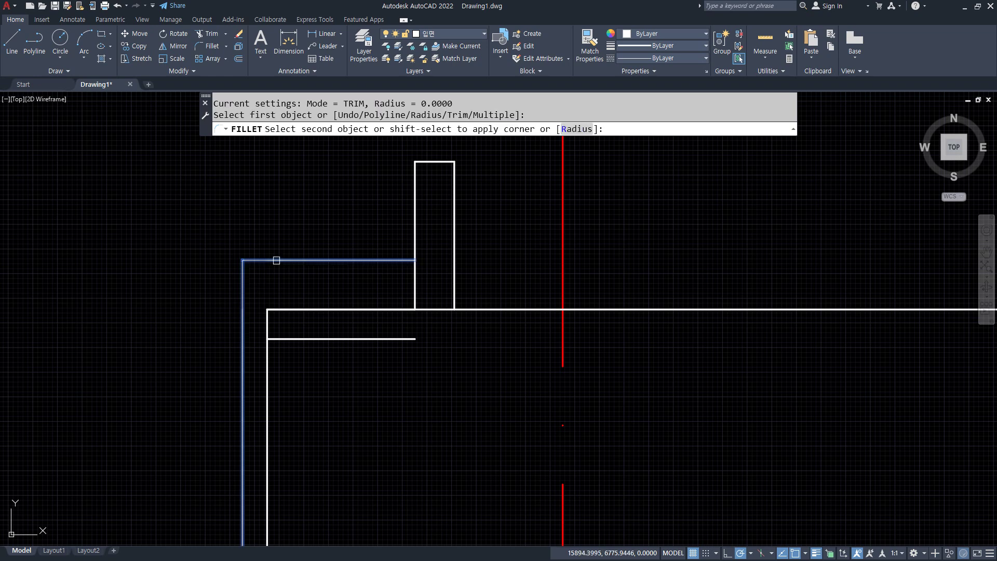
{"action": "left_click", "coordinate": [273, 260]}
{"action": "key", "text": "Return"}
{"action": "left_click", "coordinate": [244, 323]}
{"action": "left_click", "coordinate": [287, 339]}
Step: Trim the part of the profile's lower line that runs inside the roof outline
{"action": "type", "text": "tr"}
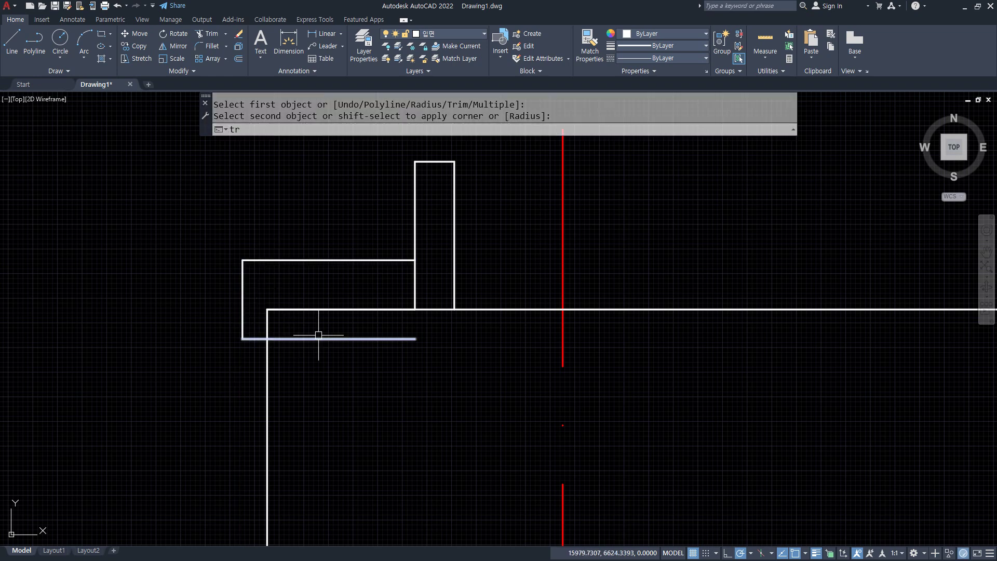
{"action": "key", "text": "Return"}
{"action": "left_click_drag", "start_coordinate": [318, 332], "coordinate": [311, 351]}
{"action": "key", "text": "Return"}
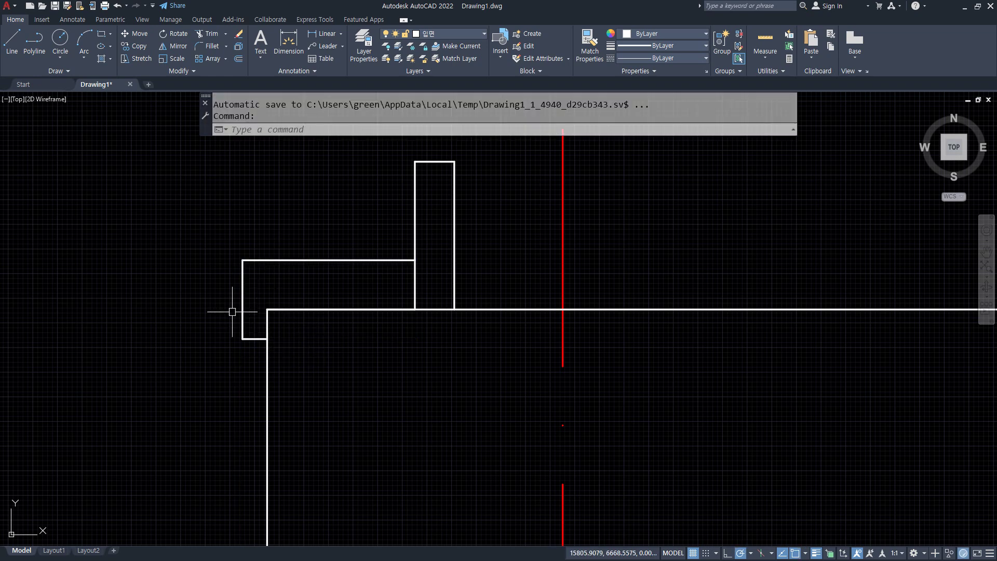
Step: Mirror the left roof edge detail to the right end about a vertical line through the roof top line's midpoint, keeping the original
{"action": "type", "text": "mi"}
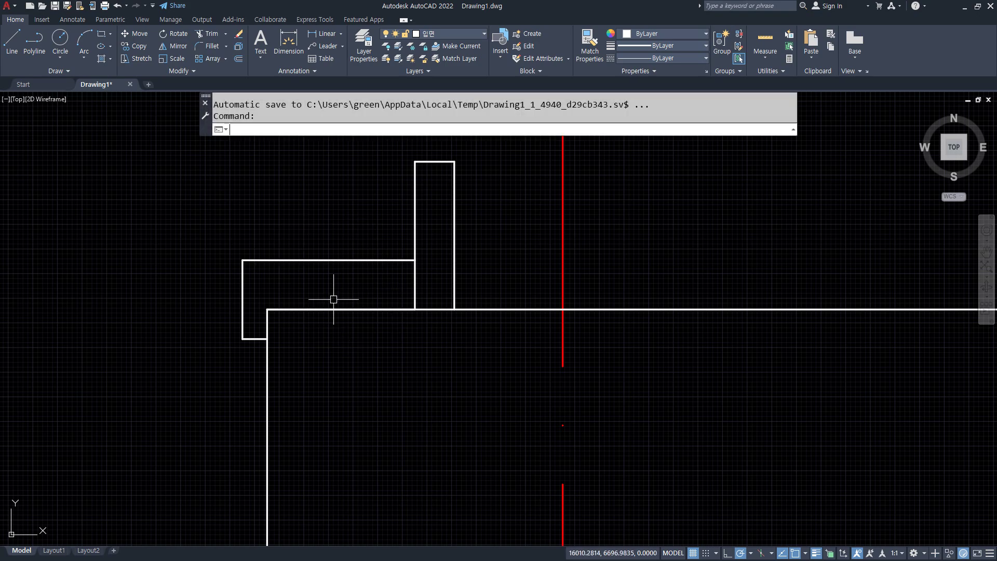
{"action": "key", "text": "Return"}
{"action": "scroll", "coordinate": [91, 300], "scroll_direction": "down", "scroll_amount": 5}
{"action": "scroll", "coordinate": [447, 320], "scroll_direction": "down", "scroll_amount": 4}
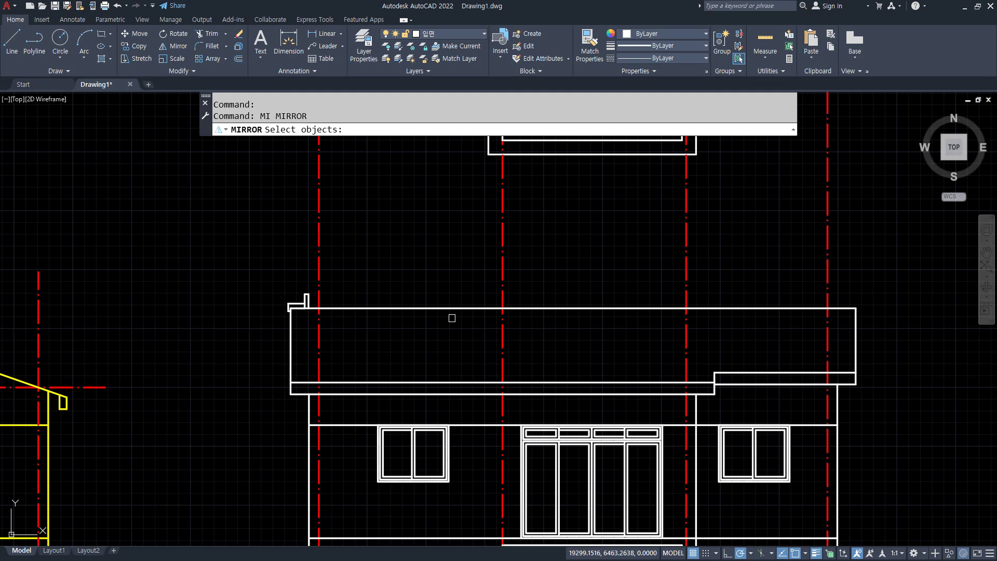
{"action": "middle_click_drag", "start_coordinate": [452, 318], "coordinate": [362, 318]}
{"action": "left_click", "coordinate": [160, 265]}
{"action": "left_click", "coordinate": [295, 353]}
{"action": "type", "text": "mi"}
{"action": "key", "text": "Return"}
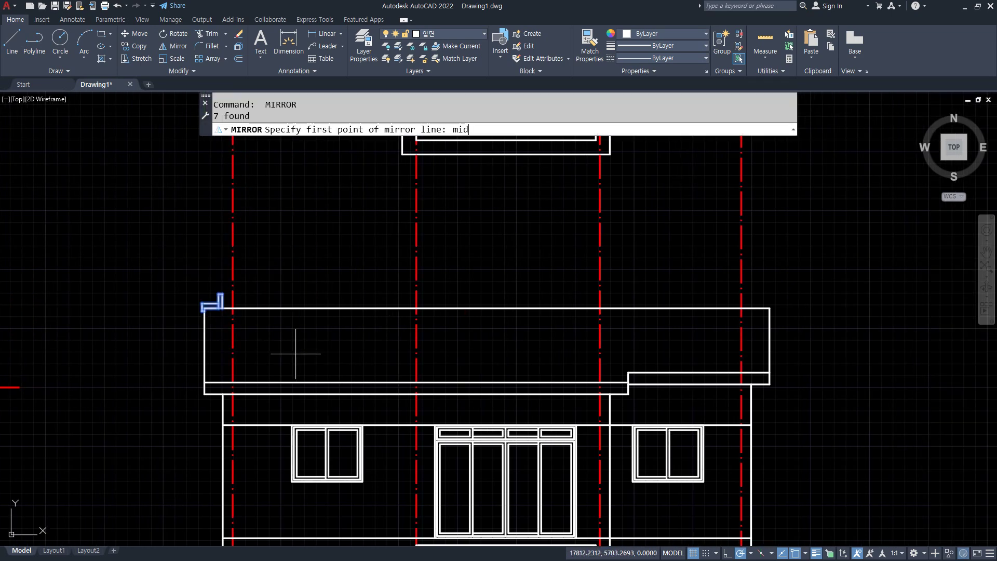
{"action": "type", "text": "mid"}
{"action": "key", "text": "Return"}
{"action": "left_click", "coordinate": [486, 304]}
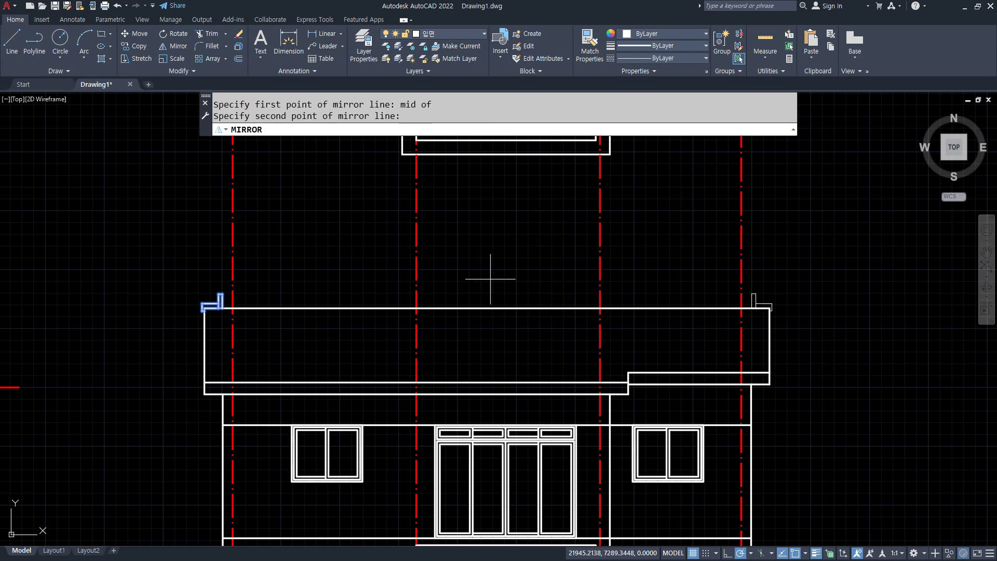
{"action": "left_click", "coordinate": [490, 279]}
{"action": "key", "text": "Return"}
{"action": "left_click_drag", "start_coordinate": [242, 323], "coordinate": [219, 258]}
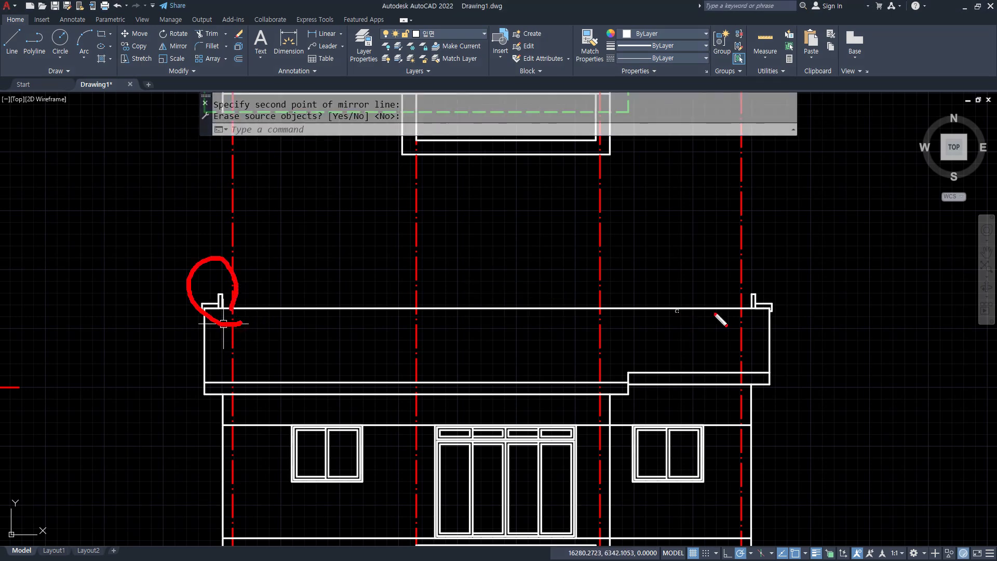
{"action": "mouse_move", "coordinate": [769, 330]}
{"action": "left_mouse_down"}
{"action": "mouse_move", "coordinate": [777, 265]}
{"action": "mouse_move", "coordinate": [769, 330]}
{"action": "left_mouse_up"}
{"action": "key", "text": "Escape"}
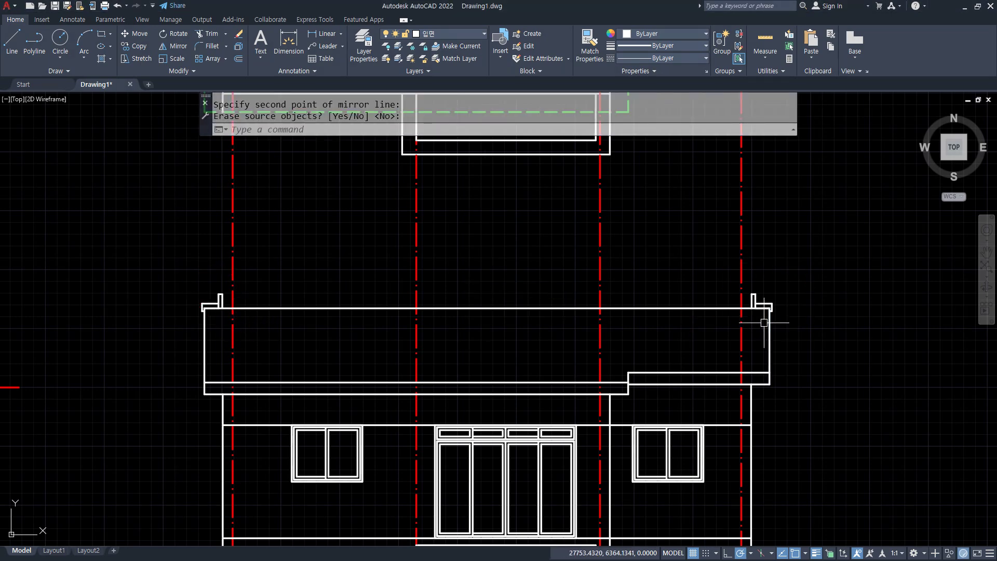
Step: Try trimming the left upright's outer side below the horizontal cap line, and undo the trim
{"action": "scroll", "coordinate": [218, 312], "scroll_direction": "up", "scroll_amount": 5}
{"action": "type", "text": "tr"}
{"action": "key", "text": "Return"}
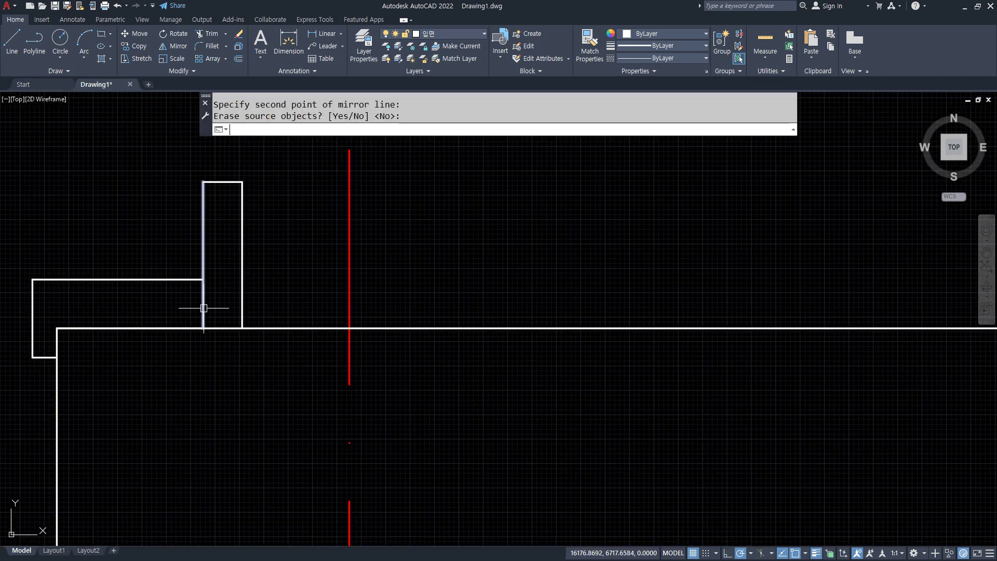
{"action": "key", "text": "Return"}
{"action": "middle_click_drag", "start_coordinate": [245, 383], "coordinate": [369, 396]}
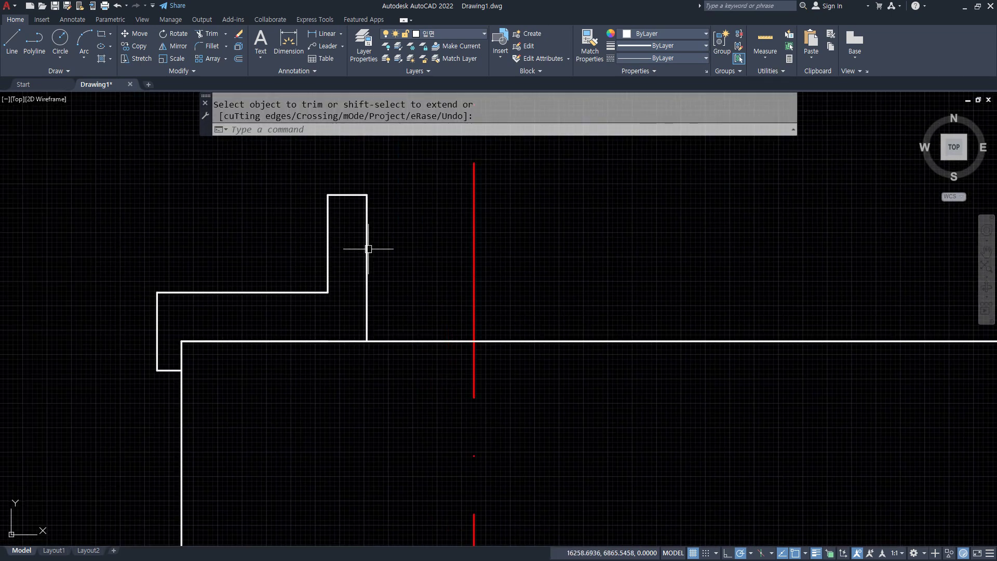
{"action": "key", "text": "ctrl+z"}
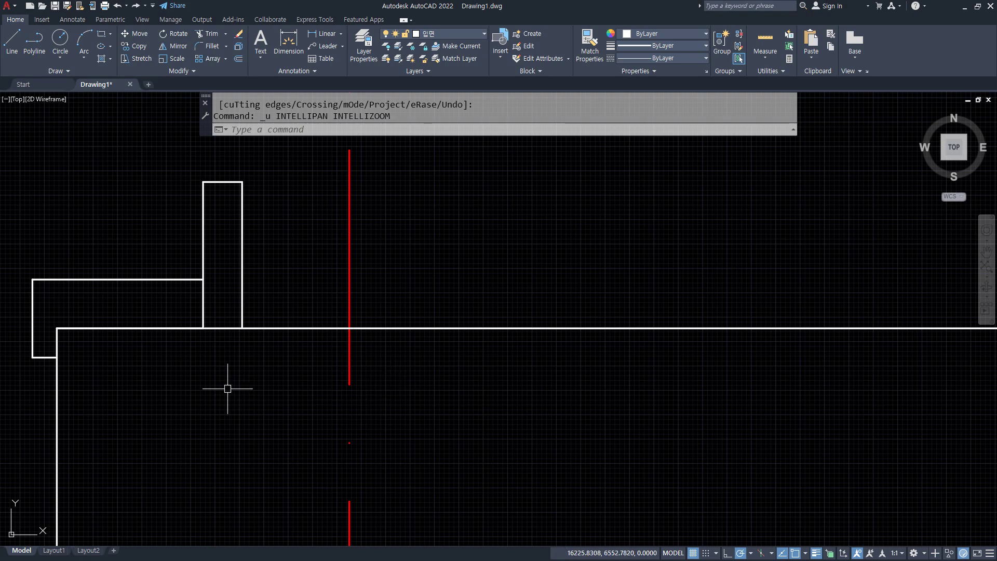
Step: Offset the roof's top line upward three times in succession at 30 spacing
{"action": "scroll", "coordinate": [228, 388], "scroll_direction": "down", "scroll_amount": 8}
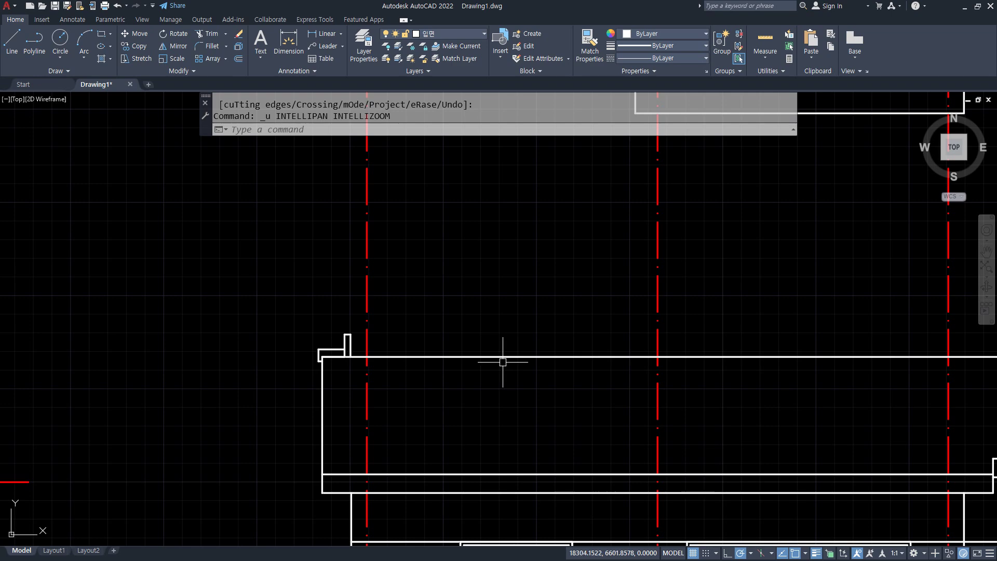
{"action": "mouse_move", "coordinate": [500, 356]}
{"action": "middle_mouse_down"}
{"action": "mouse_move", "coordinate": [476, 379]}
{"action": "mouse_move", "coordinate": [397, 383]}
{"action": "middle_mouse_up"}
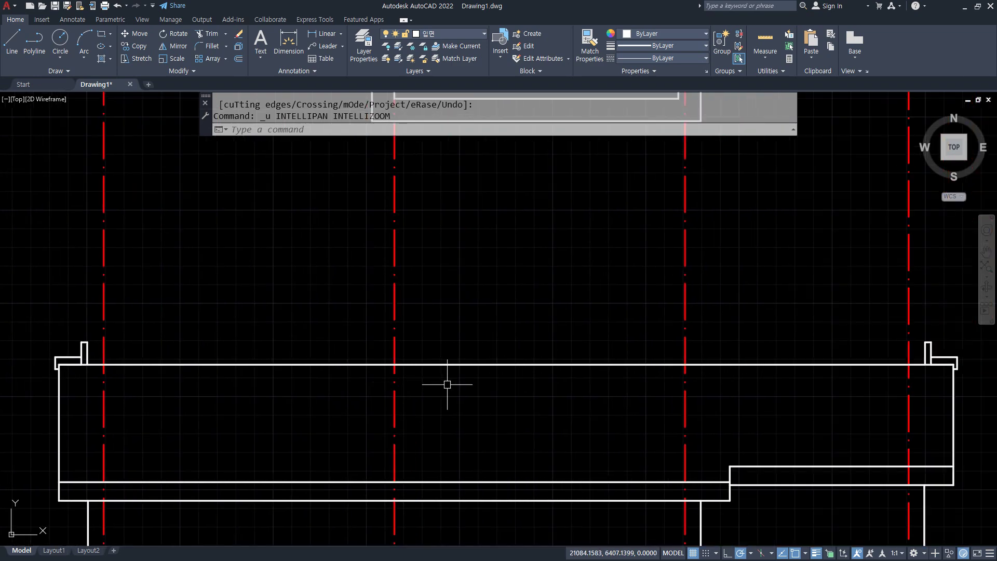
{"action": "scroll", "coordinate": [69, 401], "scroll_direction": "up", "scroll_amount": 8}
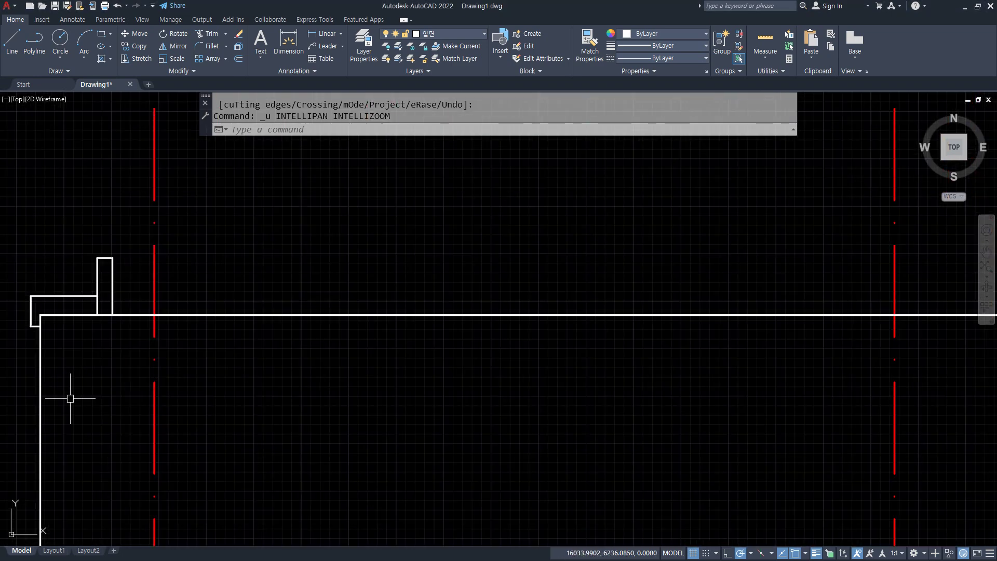
{"action": "key", "text": "Return"}
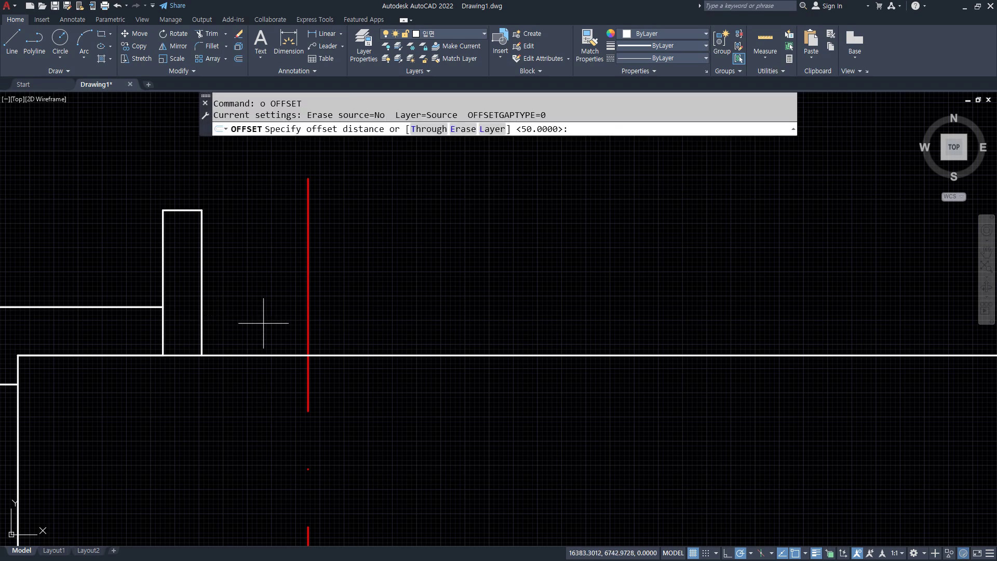
{"action": "type", "text": "30"}
{"action": "key", "text": "Return"}
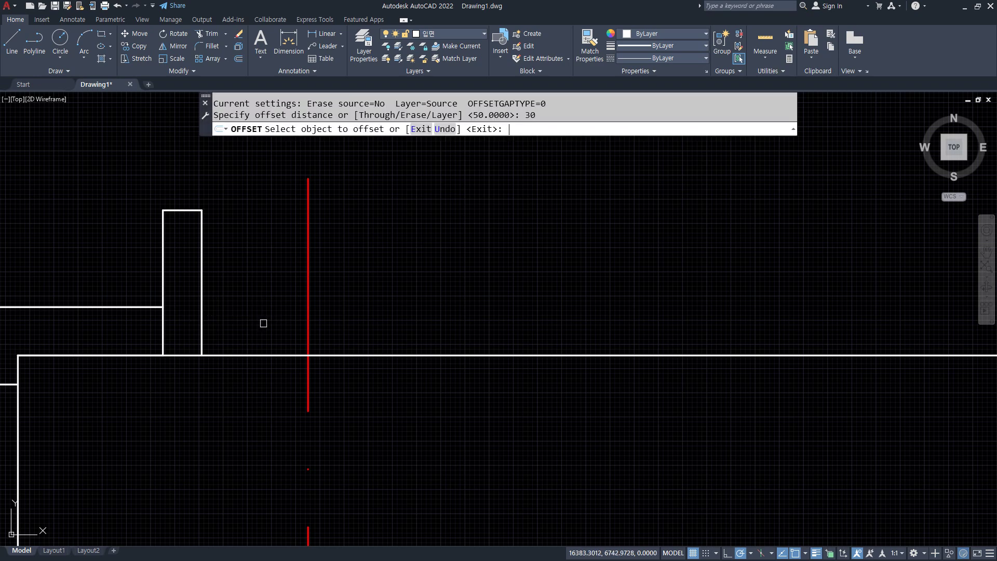
{"action": "left_click", "coordinate": [332, 355]}
{"action": "left_click", "coordinate": [338, 334]}
{"action": "left_click", "coordinate": [338, 341]}
{"action": "left_click", "coordinate": [345, 317]}
{"action": "left_click", "coordinate": [345, 326]}
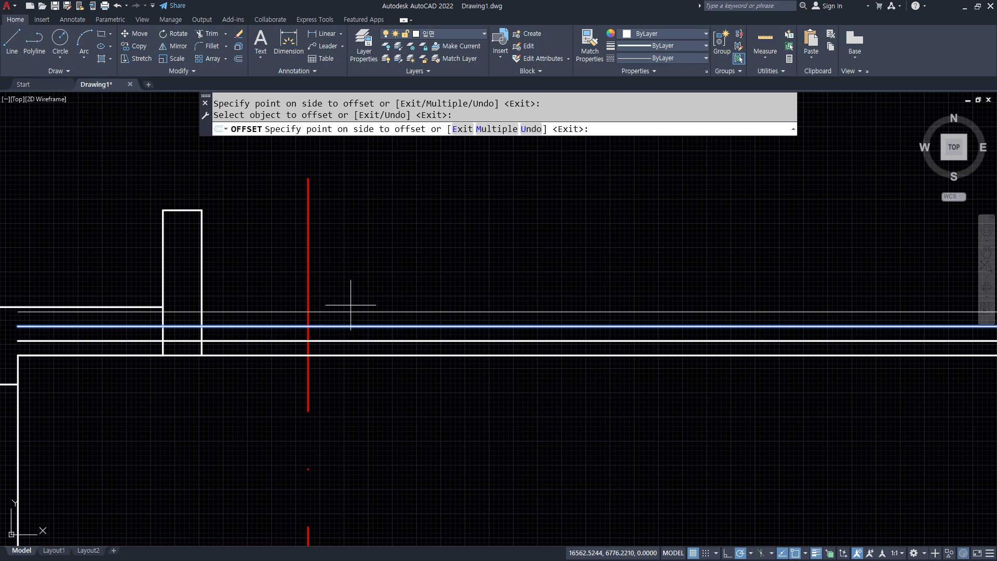
{"action": "left_click", "coordinate": [353, 291]}
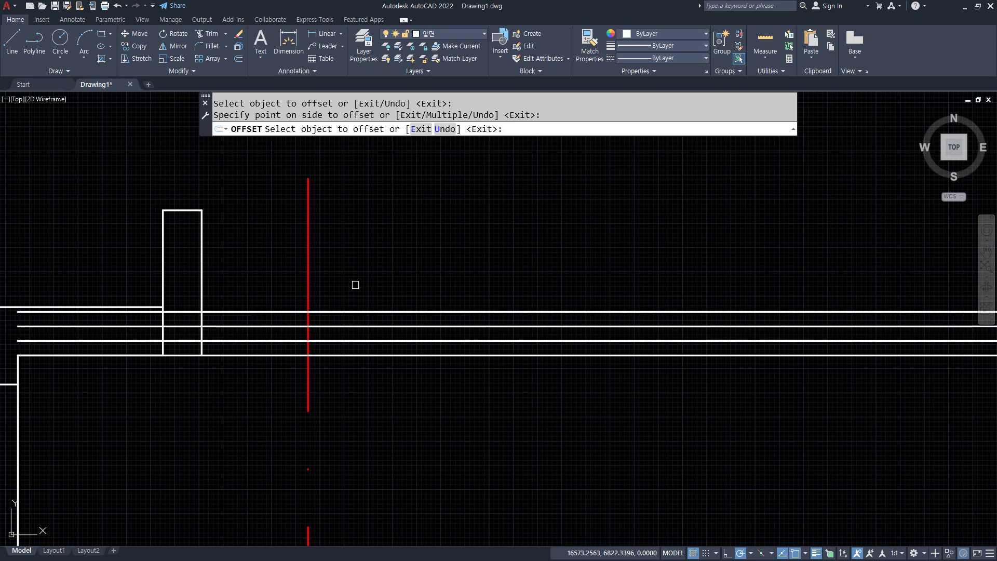
{"action": "key", "text": "Return"}
{"action": "key", "text": "Return"}
{"action": "type", "text": "30"}
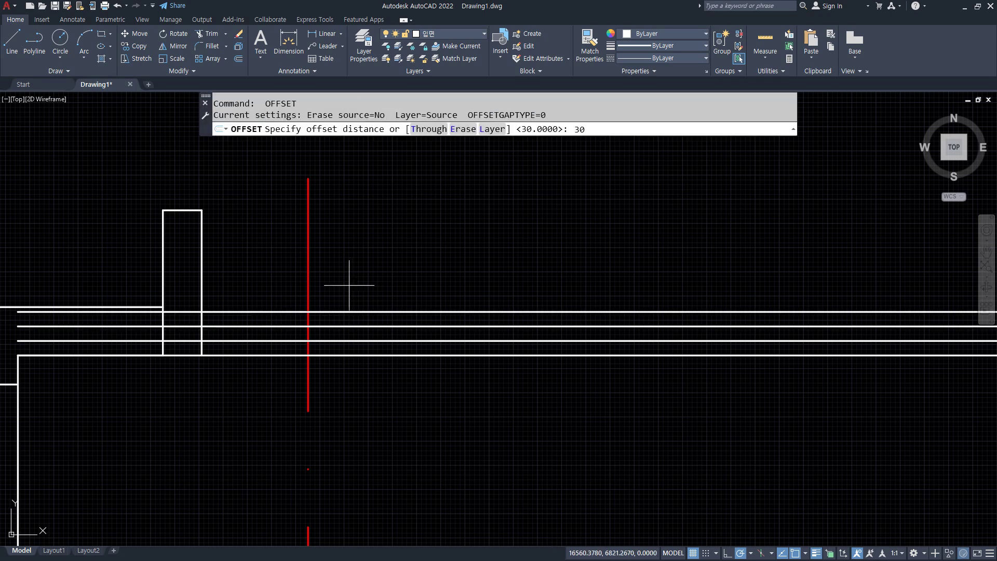
{"action": "key", "text": "Escape"}
{"action": "key", "text": "Return"}
{"action": "type", "text": "110"}
{"action": "key", "text": "Escape"}
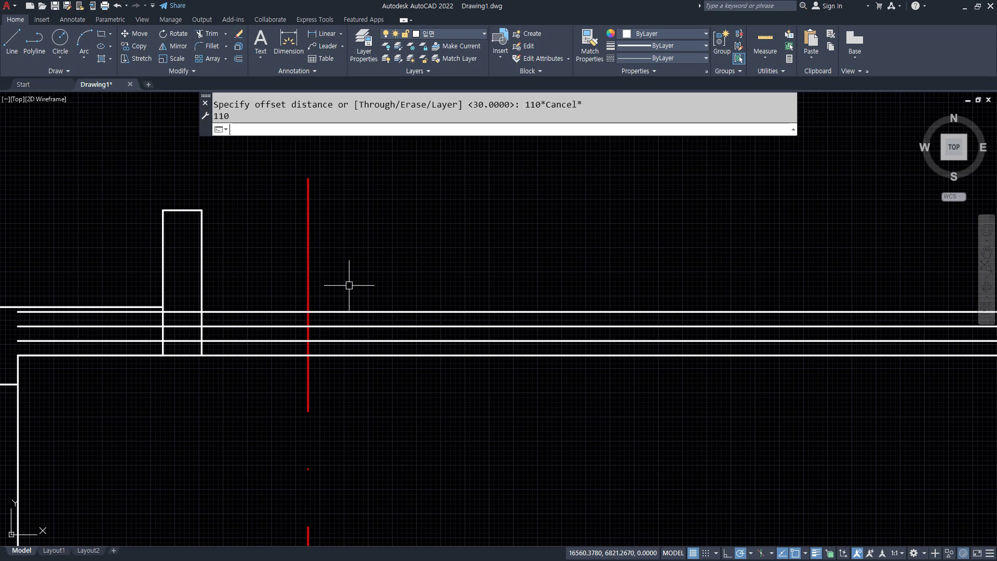
Step: Offset the uppermost of the ridge lines 100 upward
{"action": "key", "text": "Return"}
{"action": "type", "text": "100"}
{"action": "key", "text": "Return"}
{"action": "left_click", "coordinate": [340, 318]}
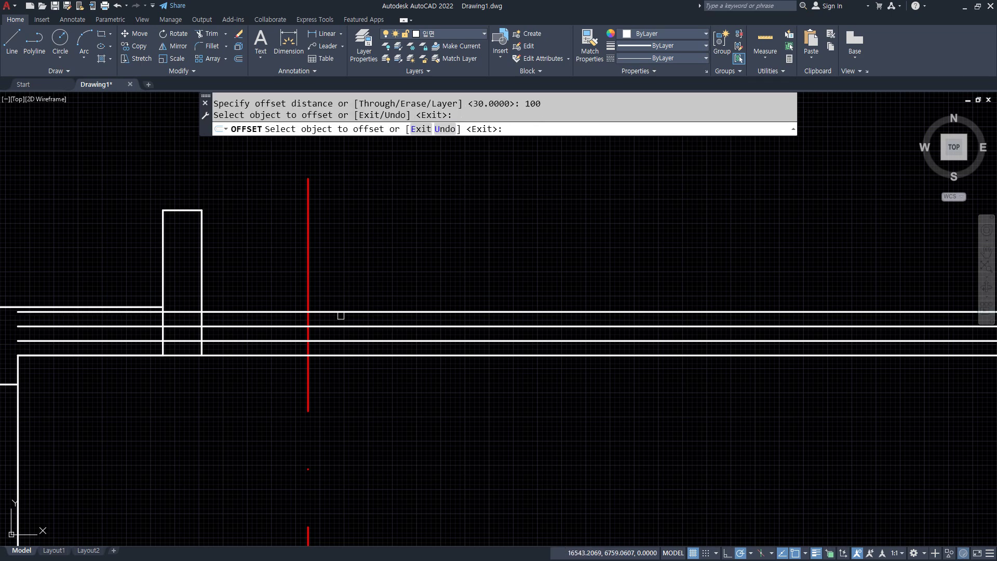
{"action": "left_click", "coordinate": [350, 285]}
{"action": "left_click", "coordinate": [342, 312]}
{"action": "left_click", "coordinate": [359, 267]}
{"action": "key", "text": "Return"}
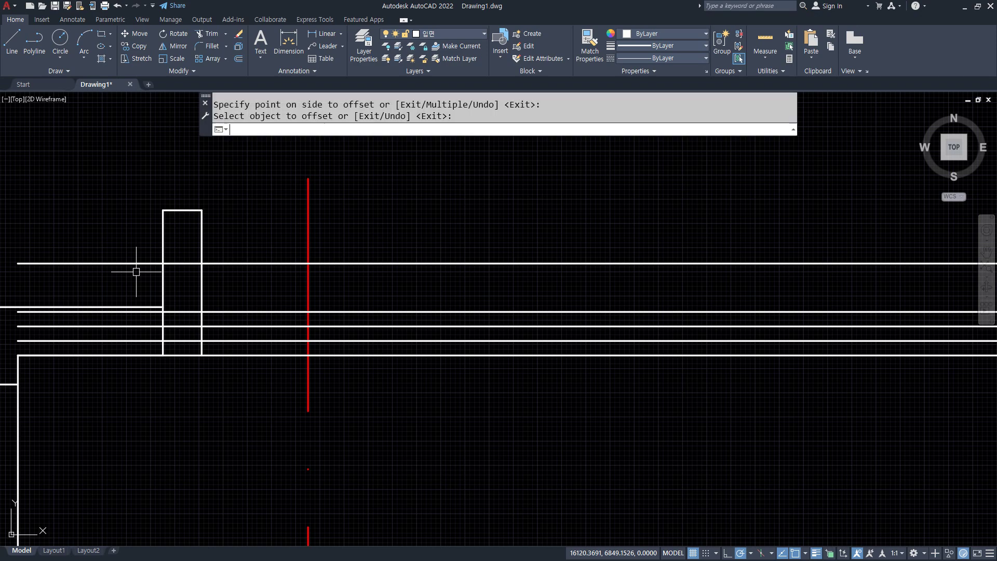
Step: Trim the four offset ridge lines where they cross the left upright
{"action": "type", "text": "tr"}
{"action": "key", "text": "Return"}
{"action": "left_click_drag", "start_coordinate": [178, 252], "coordinate": [179, 353]}
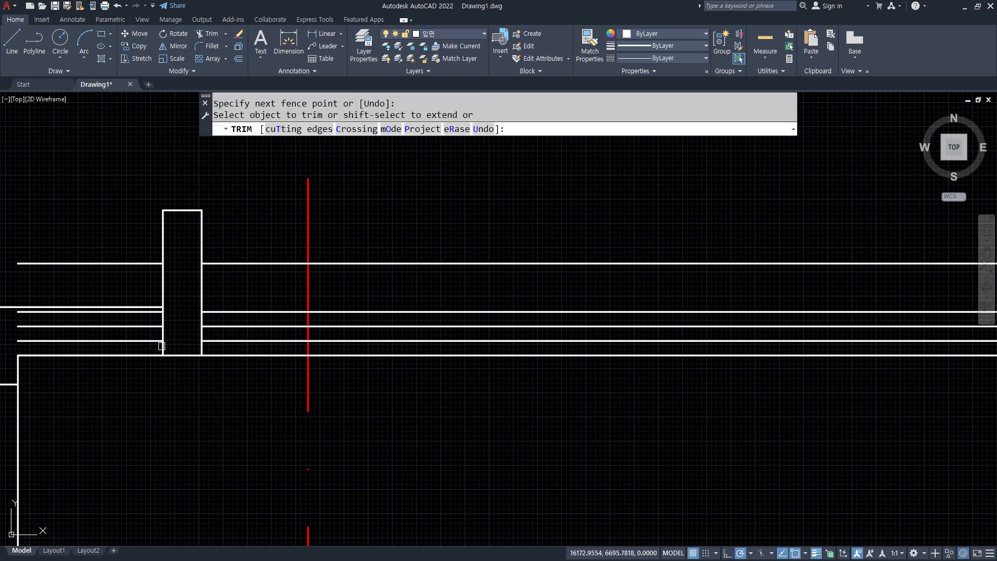
{"action": "key", "text": "Return"}
Step: Erase the four leftover ridge line segments on the outer side of the left upright
{"action": "left_click", "coordinate": [138, 341]}
{"action": "left_click", "coordinate": [138, 326]}
{"action": "left_click", "coordinate": [138, 312]}
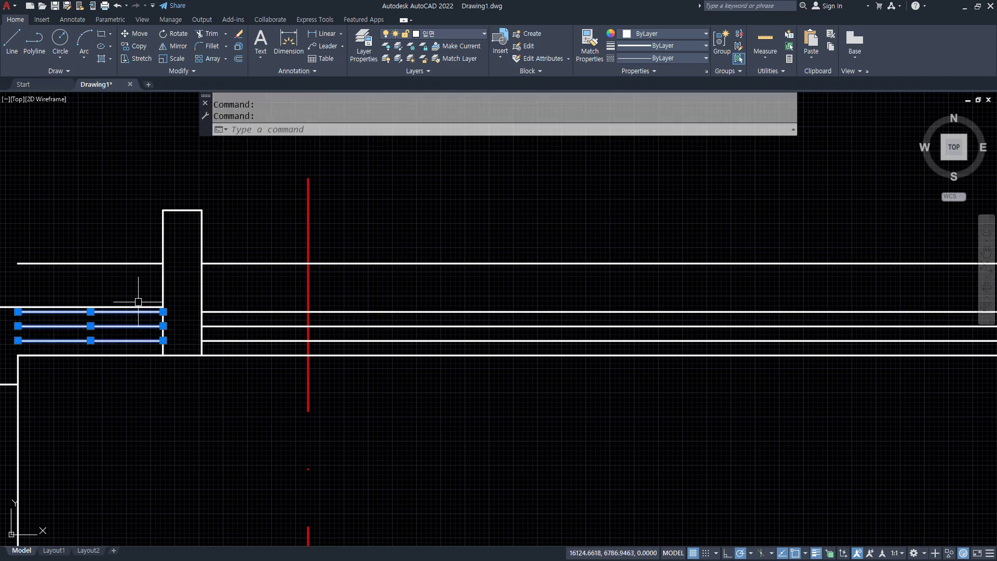
{"action": "left_click", "coordinate": [139, 265]}
{"action": "type", "text": "e"}
{"action": "key", "text": "Return"}
Step: Trim the four offset ridge lines where they cross the right upright
{"action": "scroll", "coordinate": [138, 310], "scroll_direction": "down", "scroll_amount": 5}
{"action": "middle_click_drag", "start_coordinate": [773, 338], "coordinate": [147, 339]}
{"action": "middle_click_drag", "start_coordinate": [725, 337], "coordinate": [271, 325]}
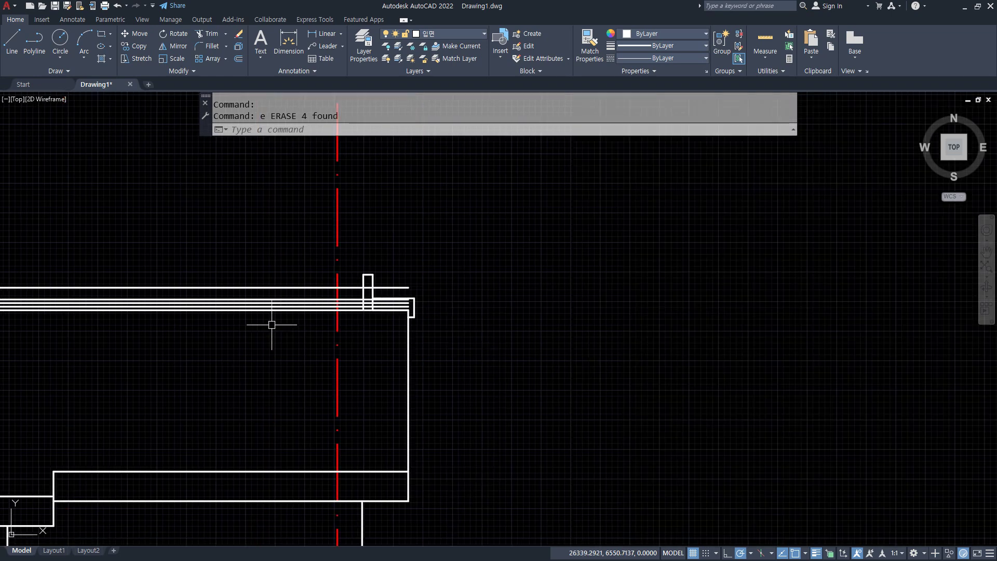
{"action": "scroll", "coordinate": [369, 305], "scroll_direction": "up", "scroll_amount": 4}
{"action": "type", "text": "tr"}
{"action": "key", "text": "Return"}
{"action": "left_click_drag", "start_coordinate": [347, 225], "coordinate": [344, 295]}
{"action": "key", "text": "Return"}
Step: Erase the four leftover ridge line segments on the outer side of the right upright
{"action": "left_click", "coordinate": [384, 289]}
{"action": "left_click", "coordinate": [384, 280]}
{"action": "left_click", "coordinate": [385, 271]}
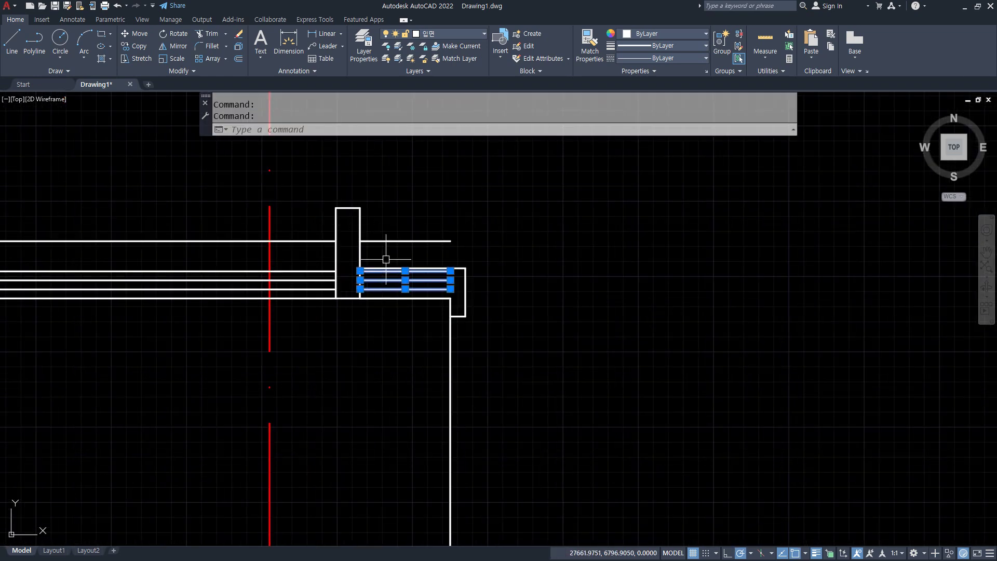
{"action": "left_click", "coordinate": [385, 259]}
{"action": "left_click", "coordinate": [389, 222]}
{"action": "type", "text": "e"}
{"action": "key", "text": "Return"}
Step: Move the two middle ridge lines, 30 and 60 above the roof's top line, to the 해치 layer
{"action": "scroll", "coordinate": [389, 223], "scroll_direction": "down", "scroll_amount": 4}
{"action": "middle_click_drag", "start_coordinate": [174, 288], "coordinate": [699, 289]}
{"action": "scroll", "coordinate": [528, 298], "scroll_direction": "down", "scroll_amount": 2}
{"action": "mouse_move", "coordinate": [422, 294]}
{"action": "middle_mouse_down"}
{"action": "mouse_move", "coordinate": [505, 288]}
{"action": "mouse_move", "coordinate": [535, 262]}
{"action": "mouse_move", "coordinate": [516, 259]}
{"action": "middle_mouse_up"}
{"action": "scroll", "coordinate": [55, 311], "scroll_direction": "up", "scroll_amount": 5}
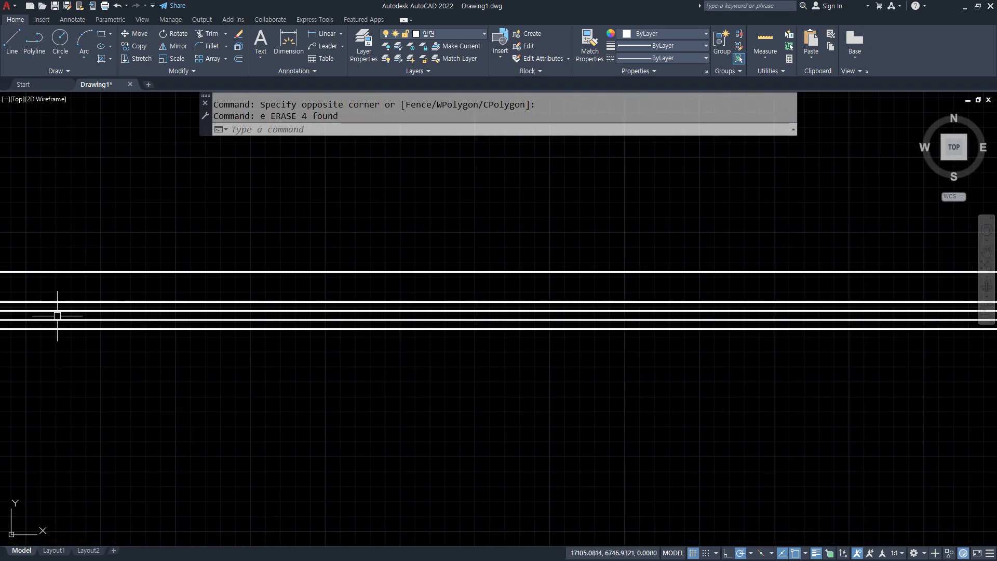
{"action": "left_click", "coordinate": [166, 325]}
{"action": "left_click", "coordinate": [152, 285]}
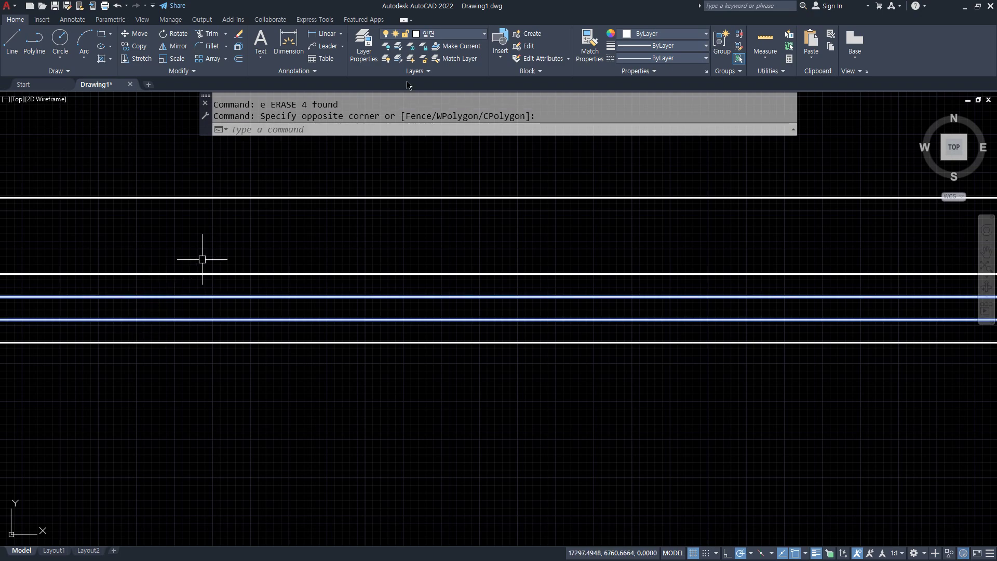
{"action": "left_click", "coordinate": [452, 34]}
{"action": "left_click", "coordinate": [432, 148]}
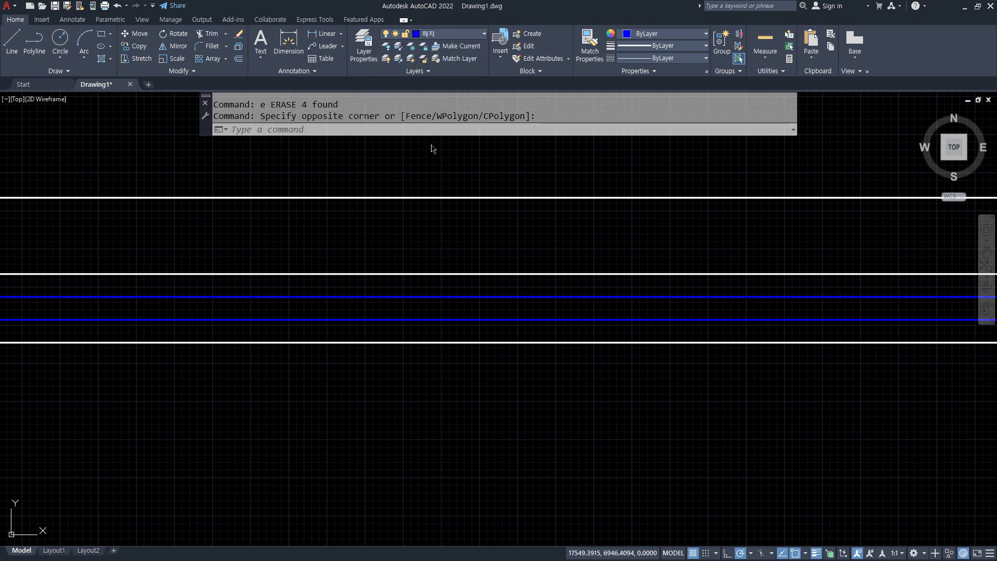
{"action": "key", "text": "Escape"}
Step: Change the 해치 layer's color to index color 171
{"action": "scroll", "coordinate": [416, 351], "scroll_direction": "down", "scroll_amount": 3}
{"action": "middle_click_drag", "start_coordinate": [416, 351], "coordinate": [369, 312]}
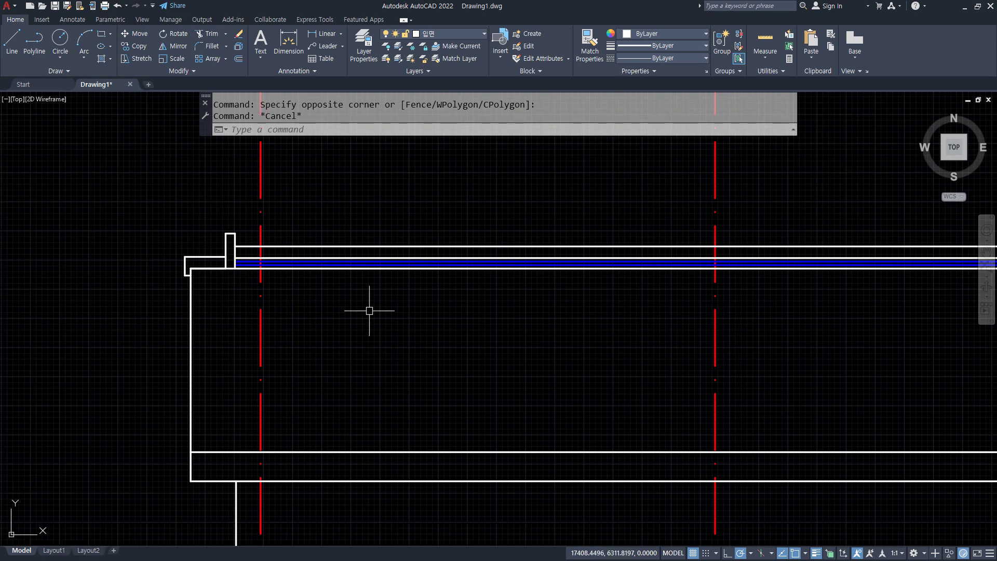
{"action": "type", "text": "la"}
{"action": "key", "text": "Return"}
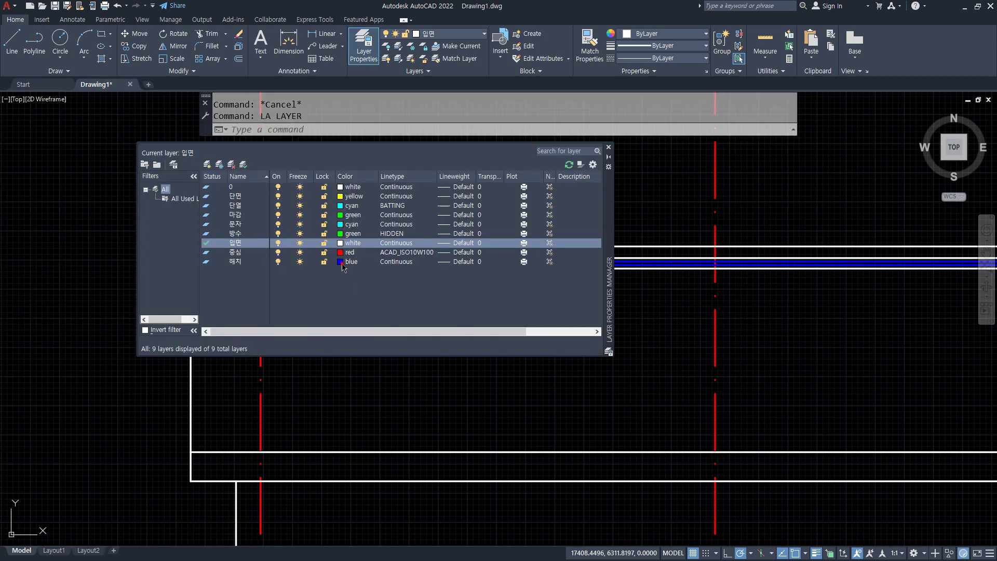
{"action": "left_click", "coordinate": [340, 262]}
{"action": "left_click", "coordinate": [430, 229]}
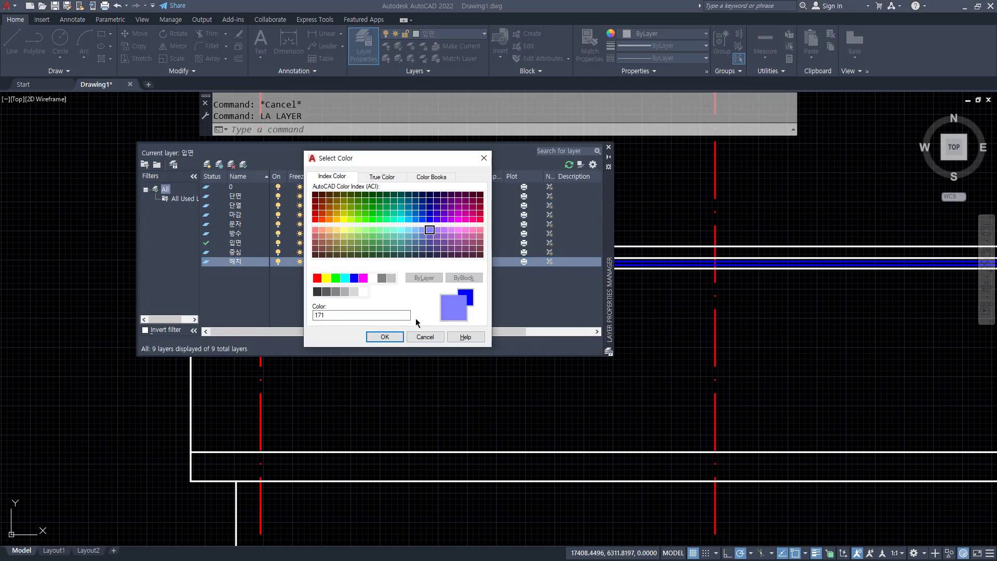
{"action": "left_click", "coordinate": [384, 337]}
{"action": "left_click", "coordinate": [608, 148]}
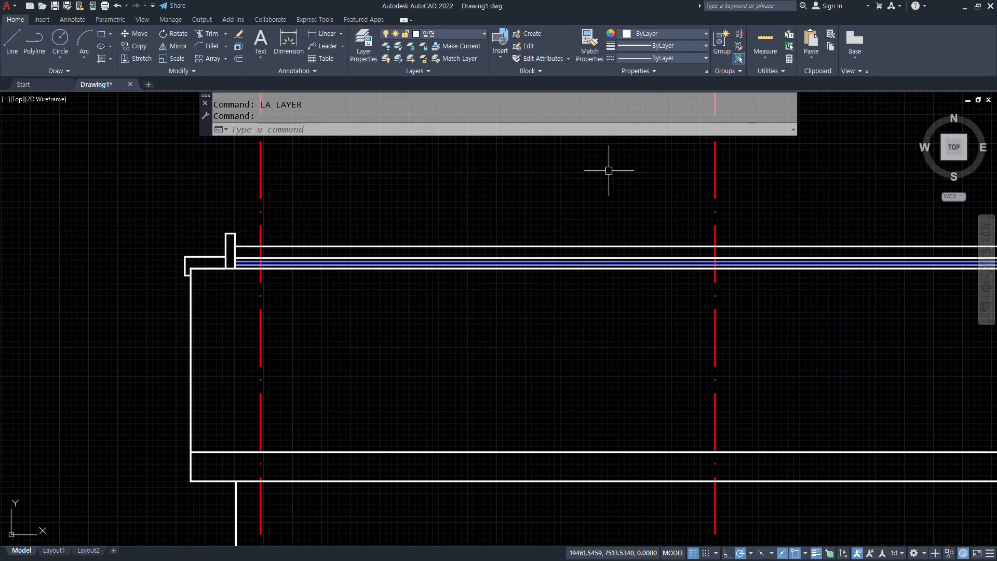
Step: Freeze the 중심 layer and make 해치 the current layer
{"action": "scroll", "coordinate": [251, 278], "scroll_direction": "up", "scroll_amount": 5}
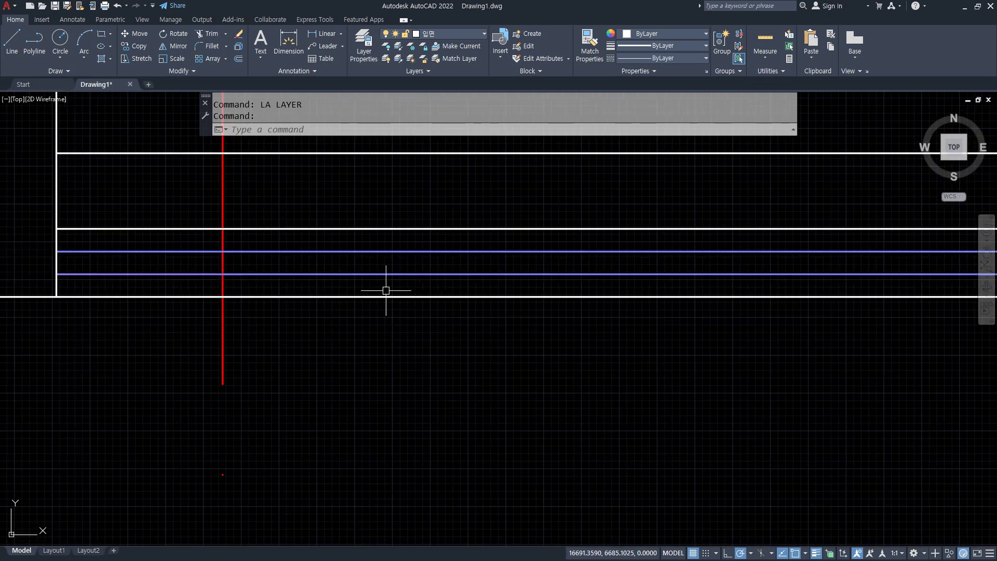
{"action": "scroll", "coordinate": [386, 289], "scroll_direction": "down", "scroll_amount": 5}
{"action": "middle_click_drag", "start_coordinate": [558, 320], "coordinate": [282, 275]}
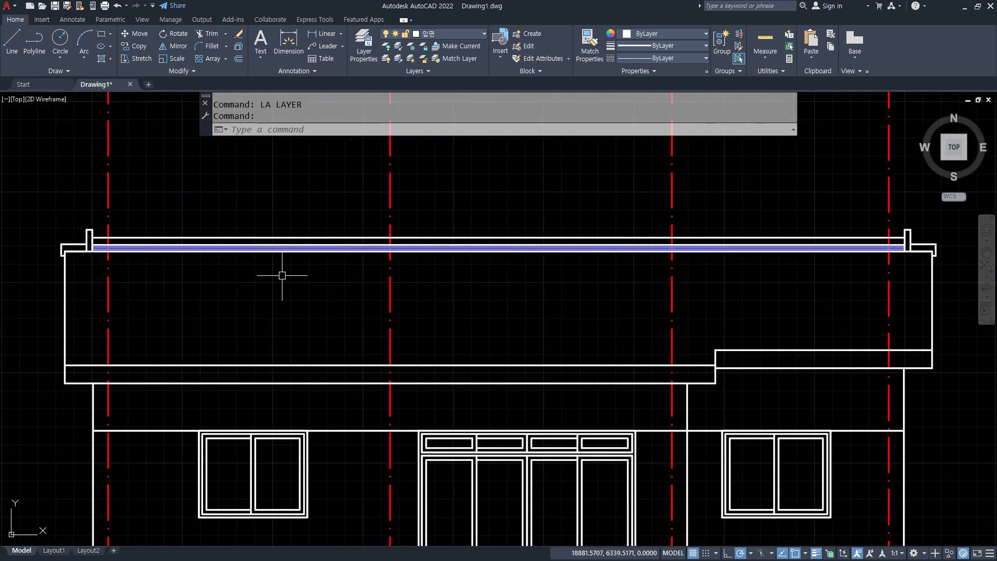
{"action": "left_click", "coordinate": [455, 36]}
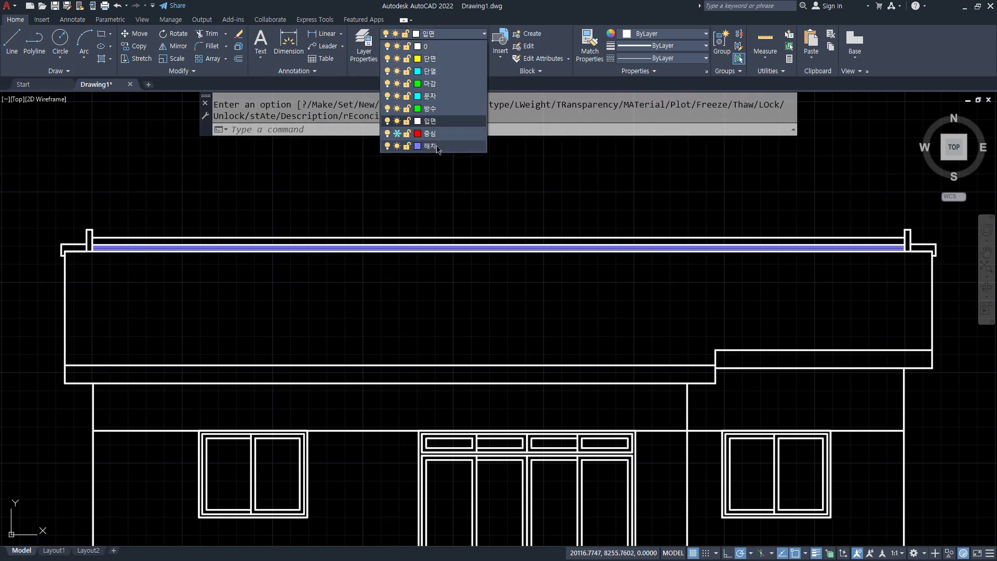
{"action": "left_click", "coordinate": [470, 146]}
{"action": "key", "text": "Escape"}
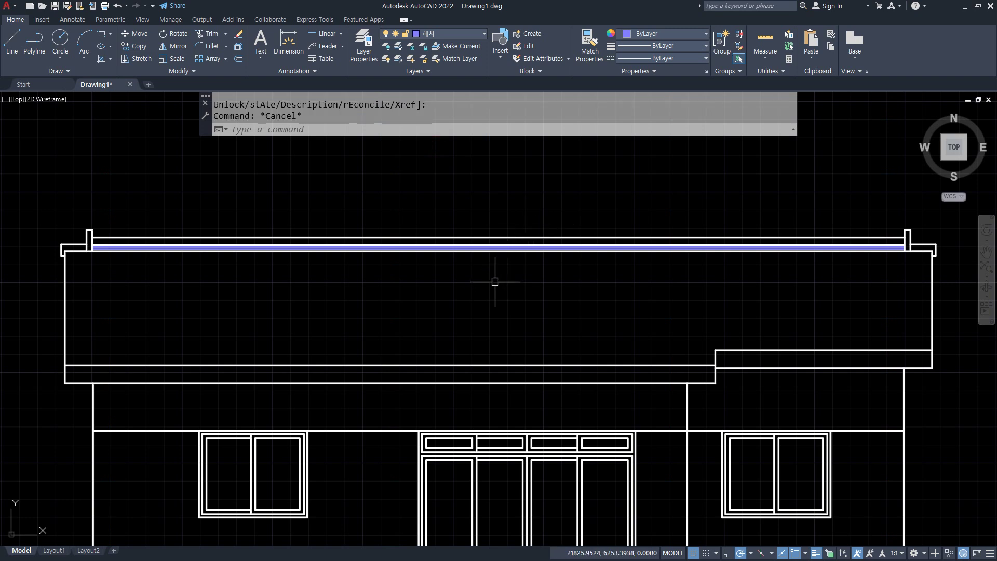
Step: Start a hatch and pick the ridge's upper band and the large roof face as its areas
{"action": "type", "text": "h"}
{"action": "key", "text": "Return"}
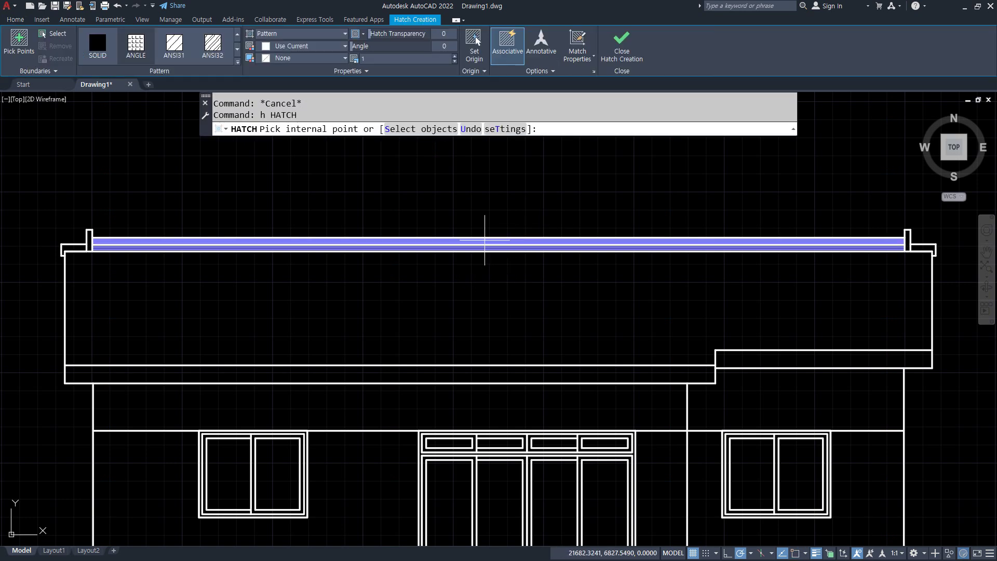
{"action": "left_click", "coordinate": [483, 226]}
{"action": "left_click", "coordinate": [577, 296]}
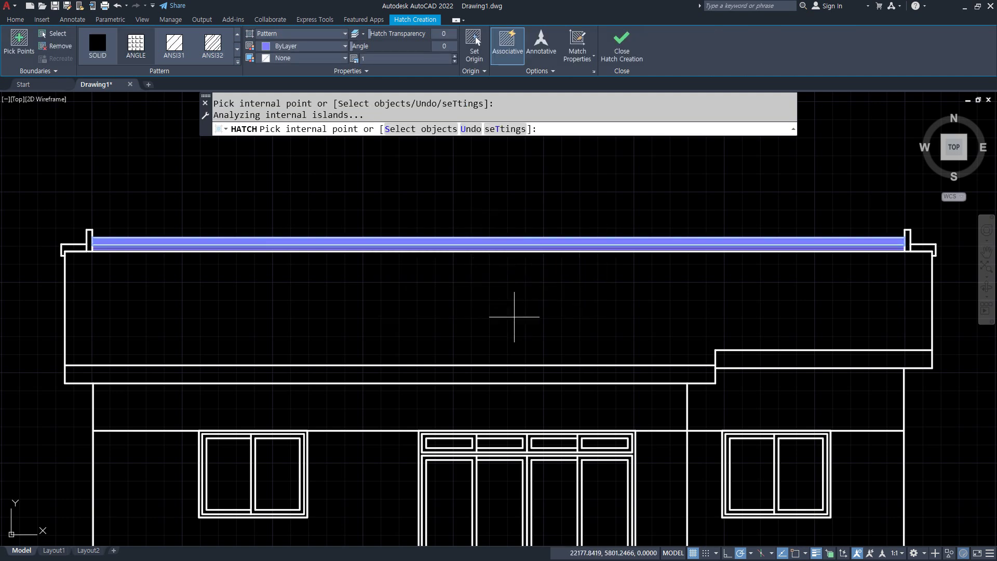
{"action": "left_click", "coordinate": [493, 318]}
Step: Set the hatch to a user-defined line pattern with a spacing of 300 and an angle of 90
{"action": "left_click", "coordinate": [203, 44]}
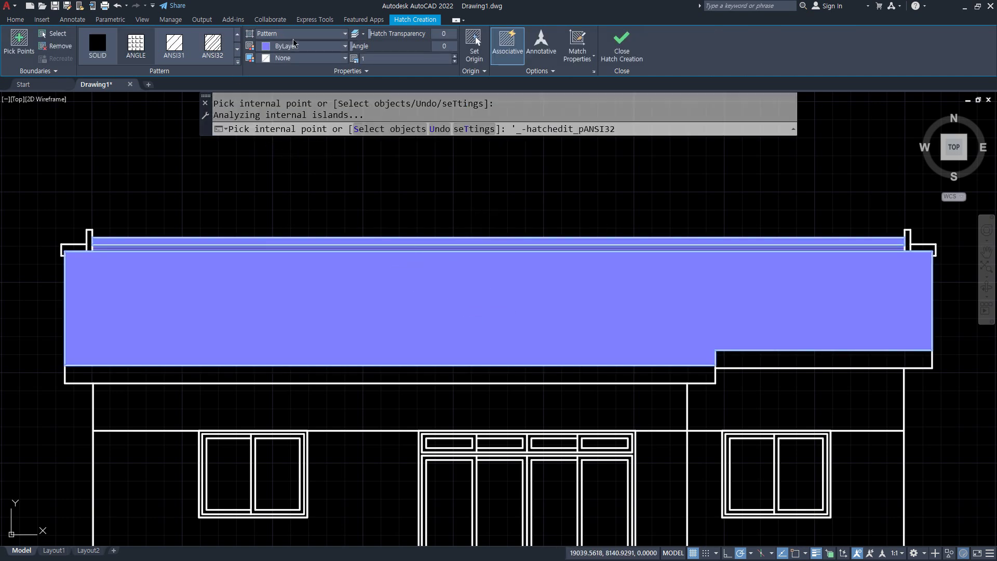
{"action": "left_click", "coordinate": [294, 38]}
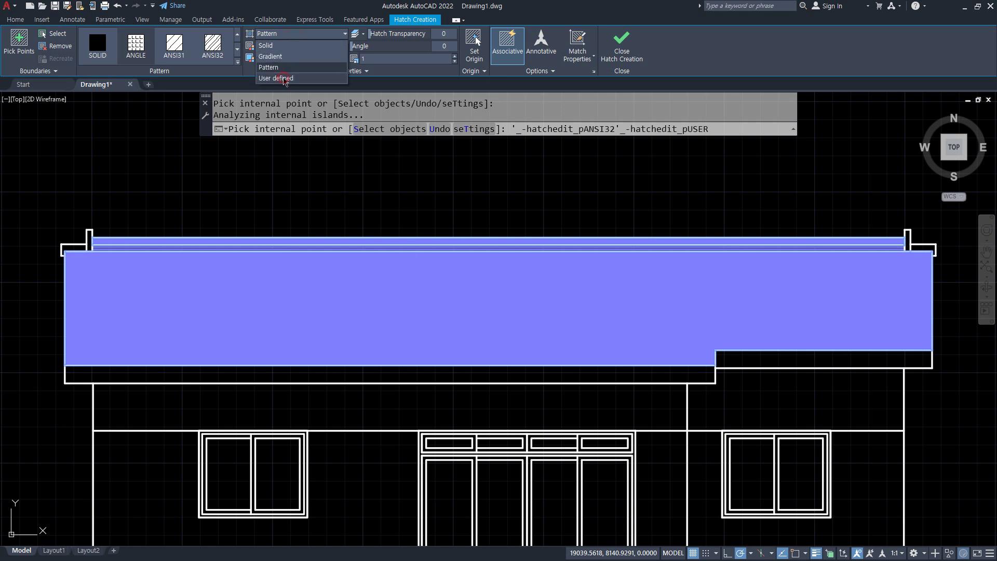
{"action": "left_click", "coordinate": [285, 79]}
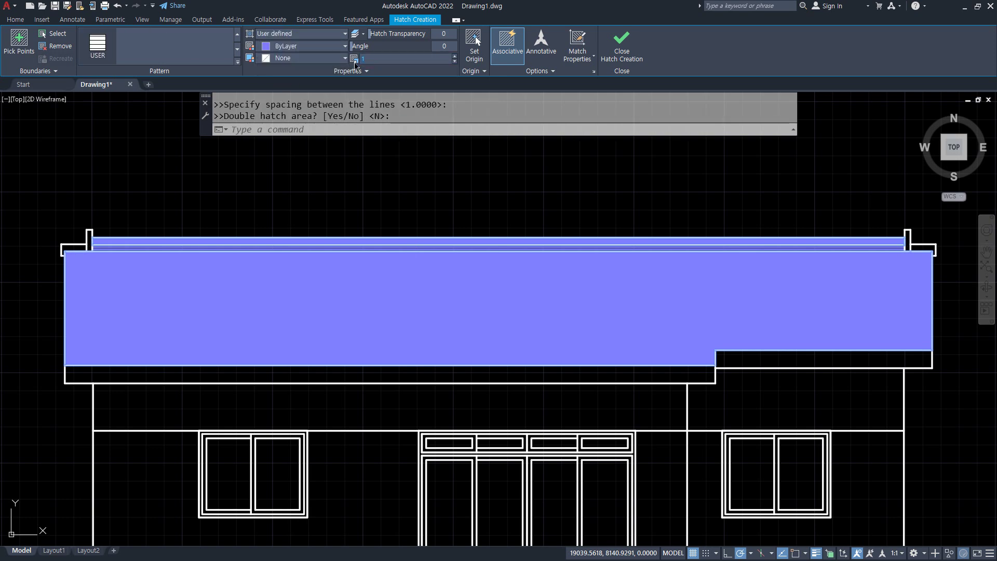
{"action": "type", "text": "300"}
{"action": "key", "text": "Return"}
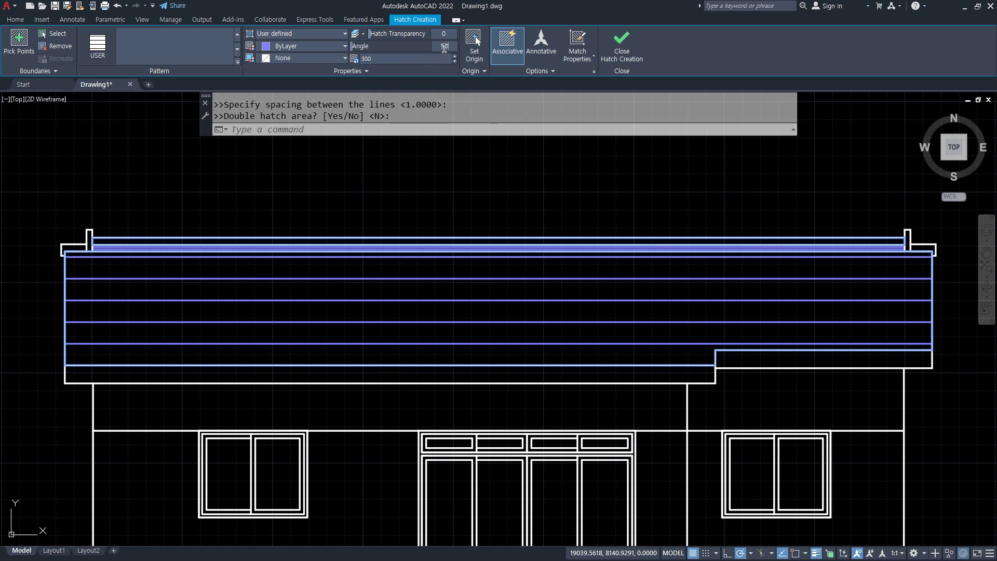
{"action": "key", "text": "Return"}
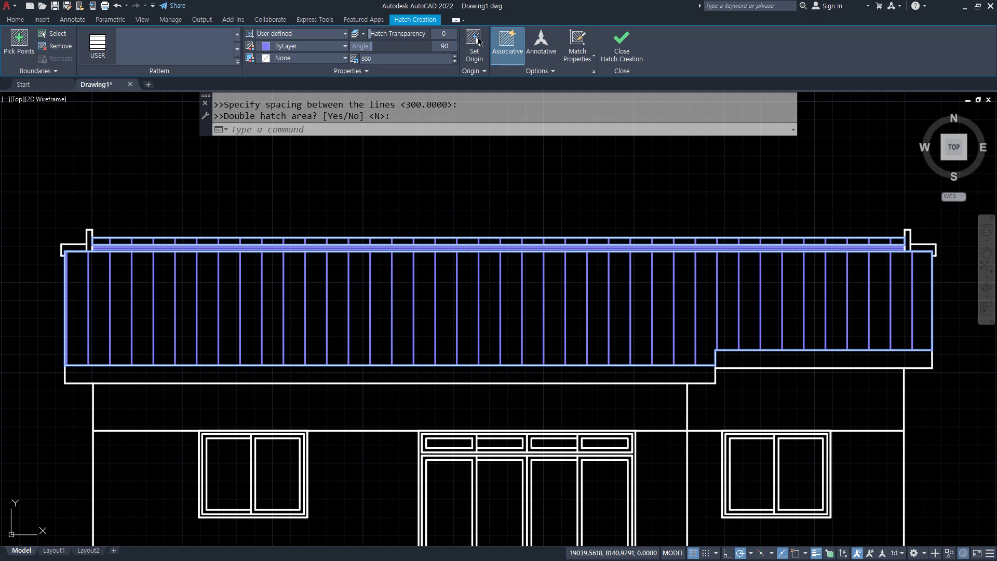
Step: Set the hatch origin at the midpoint of the ridge's top line and finish the hatch
{"action": "left_click", "coordinate": [474, 41]}
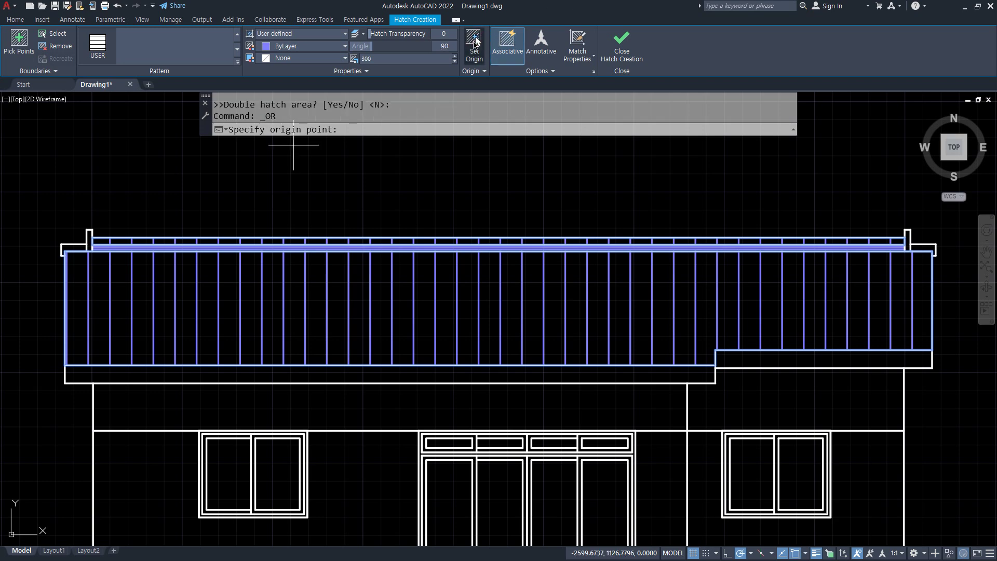
{"action": "left_click", "coordinate": [475, 42]}
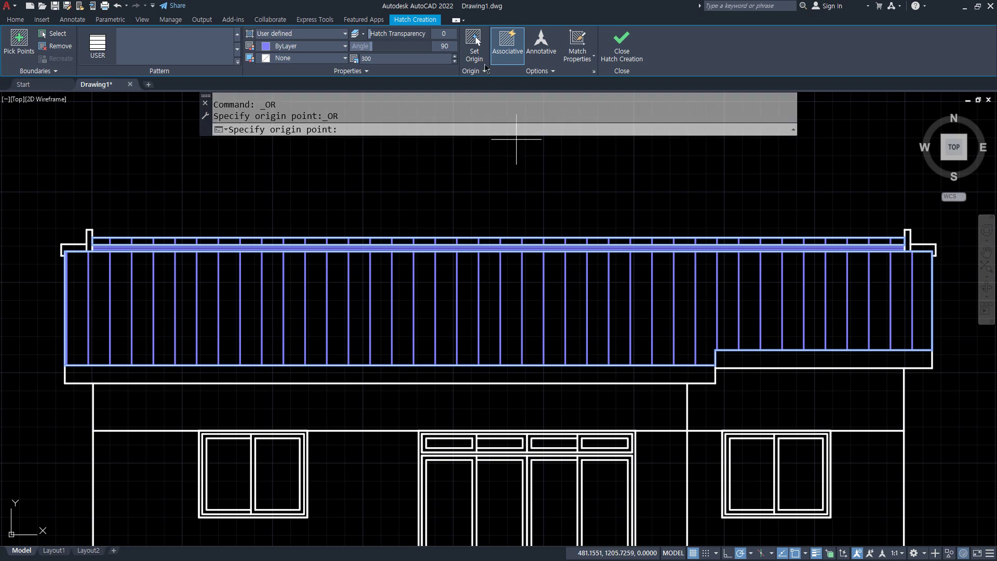
{"action": "left_click", "coordinate": [482, 59]}
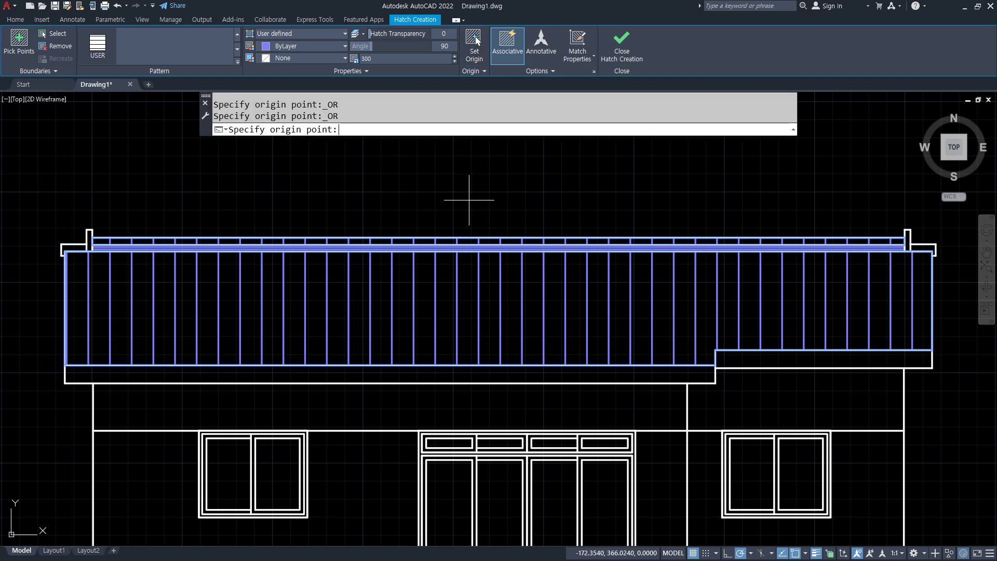
{"action": "type", "text": "mid"}
{"action": "key", "text": "space"}
{"action": "left_click", "coordinate": [465, 239]}
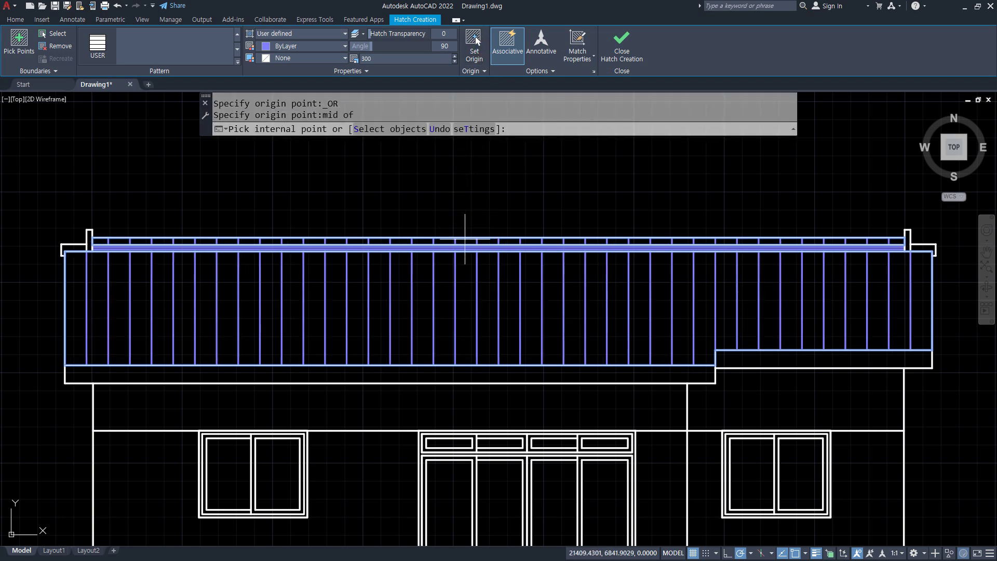
{"action": "left_click", "coordinate": [621, 44]}
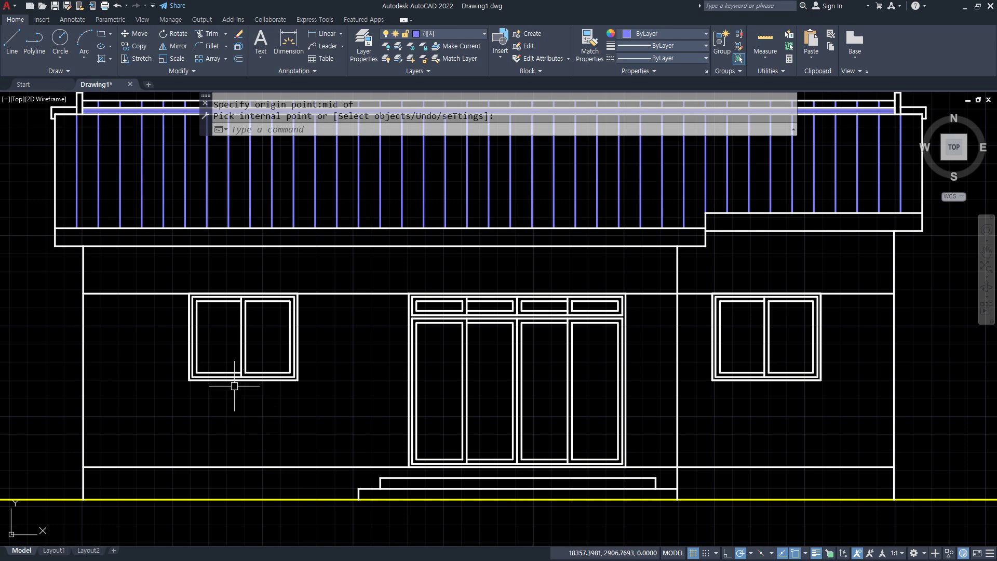
{"action": "left_click", "coordinate": [218, 380]}
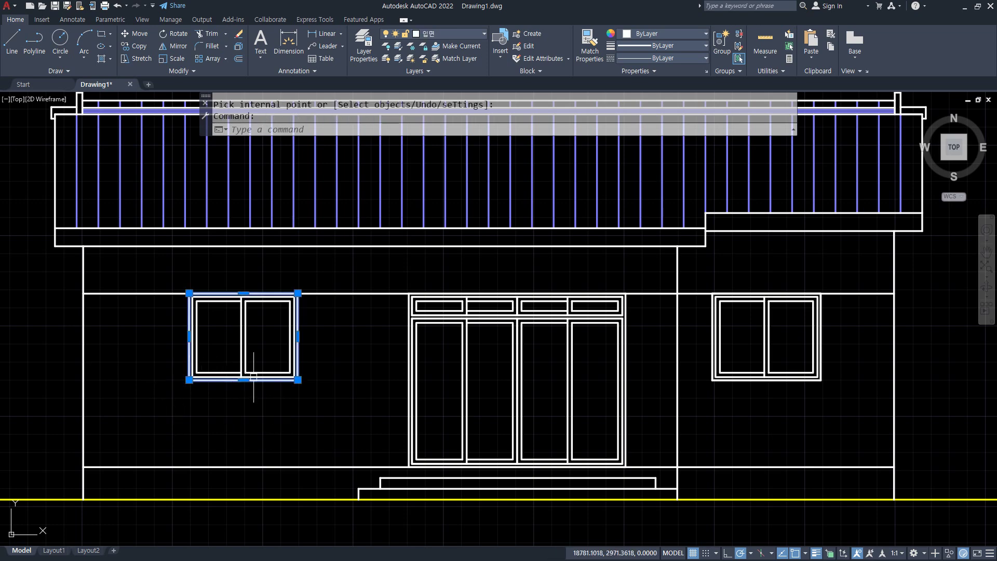
{"action": "scroll", "coordinate": [172, 405], "scroll_direction": "up", "scroll_amount": 5}
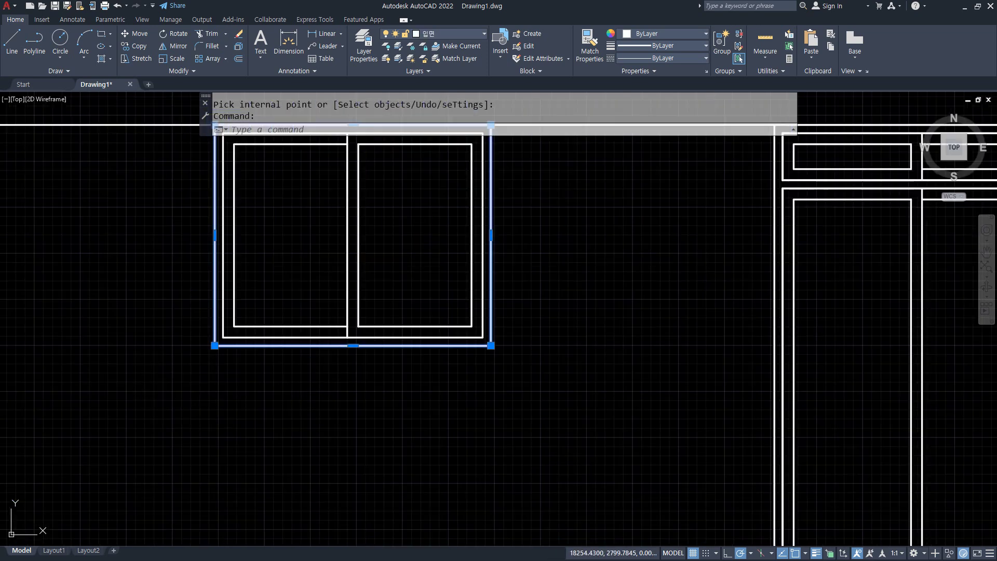
{"action": "key", "text": "Escape"}
{"action": "key", "text": "Escape"}
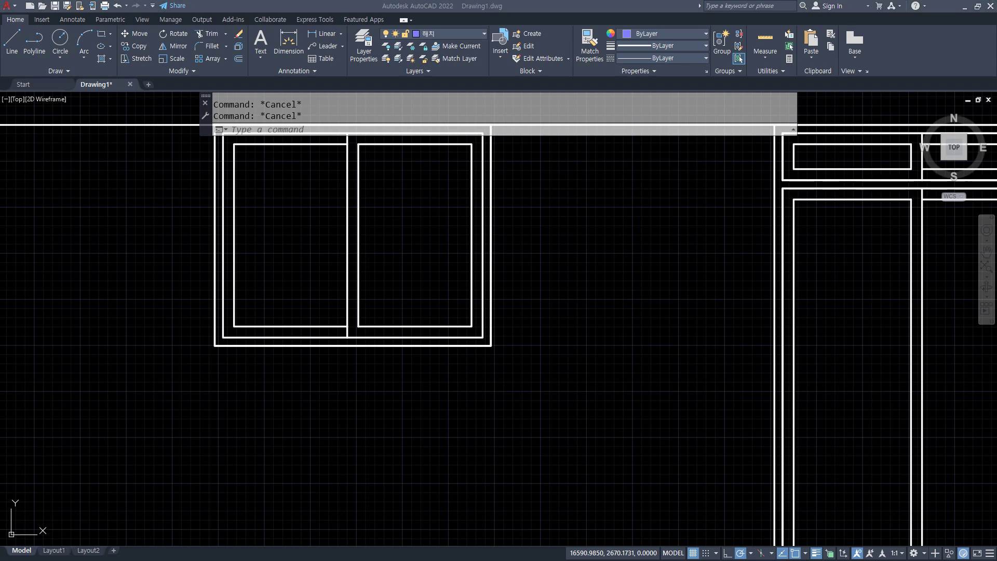
Step: Switch to the browser, return to the cafe's post list and open the post with the window section drawing
{"action": "key", "text": "alt+Tab"}
{"action": "left_click_drag", "start_coordinate": [216, 118], "coordinate": [298, 107]}
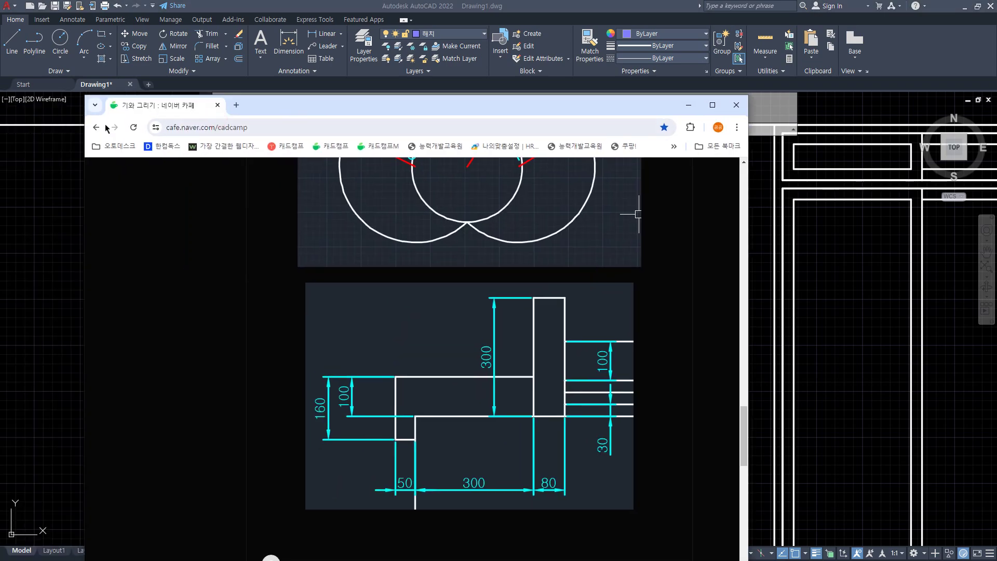
{"action": "left_click", "coordinate": [95, 127]}
{"action": "scroll", "coordinate": [495, 370], "scroll_direction": "down", "scroll_amount": 6}
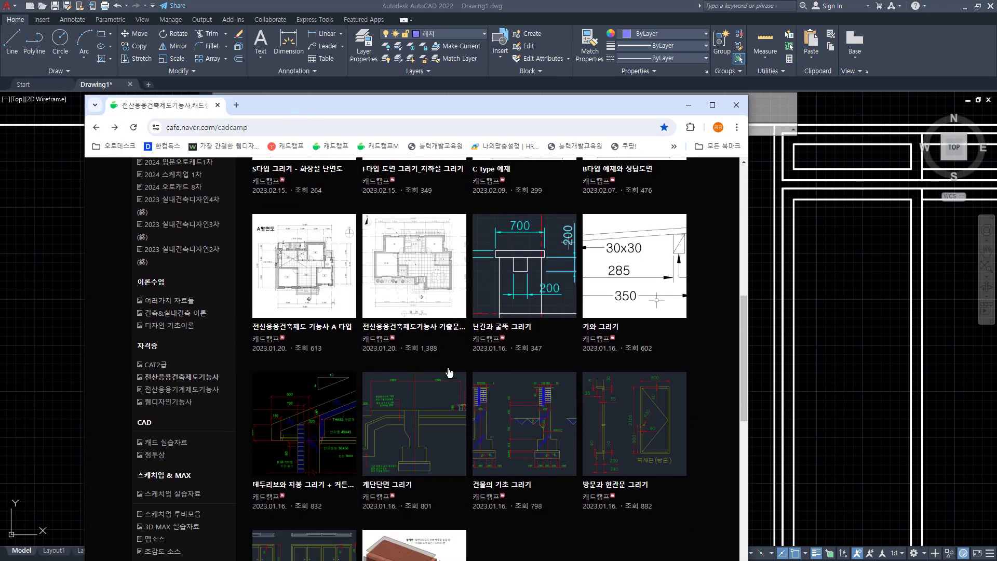
{"action": "left_click", "coordinate": [312, 505]}
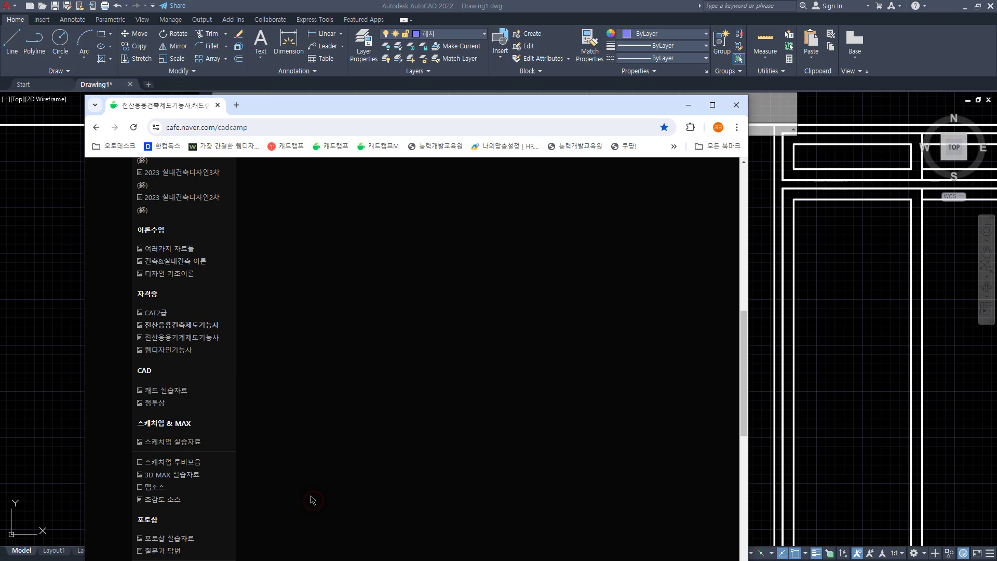
{"action": "scroll", "coordinate": [499, 288], "scroll_direction": "down", "scroll_amount": 5}
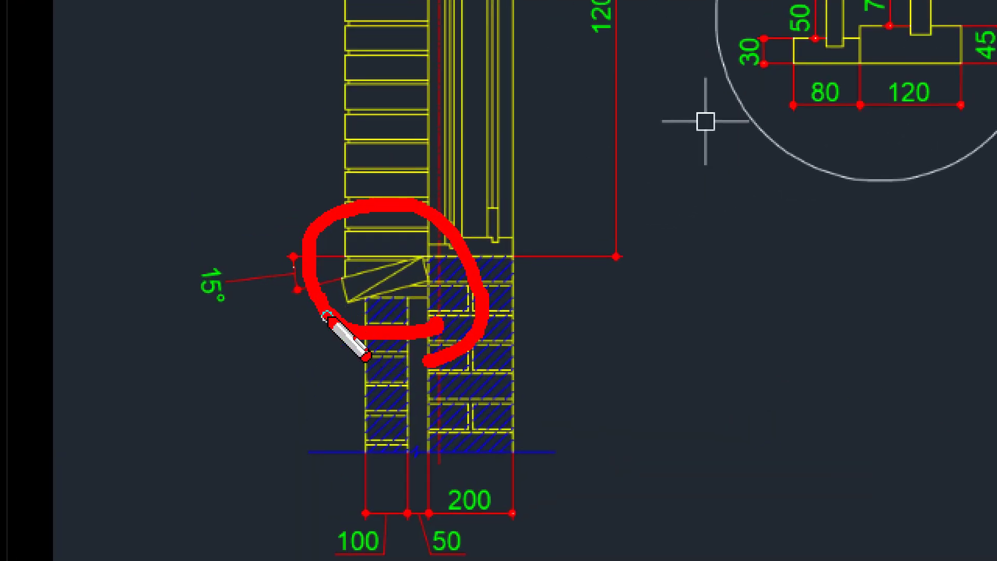
Step: Examine the 15° sloped brick sill below the window in the section drawing, and return to the elevation in AutoCAD
{"action": "left_click_drag", "start_coordinate": [352, 337], "coordinate": [399, 339]}
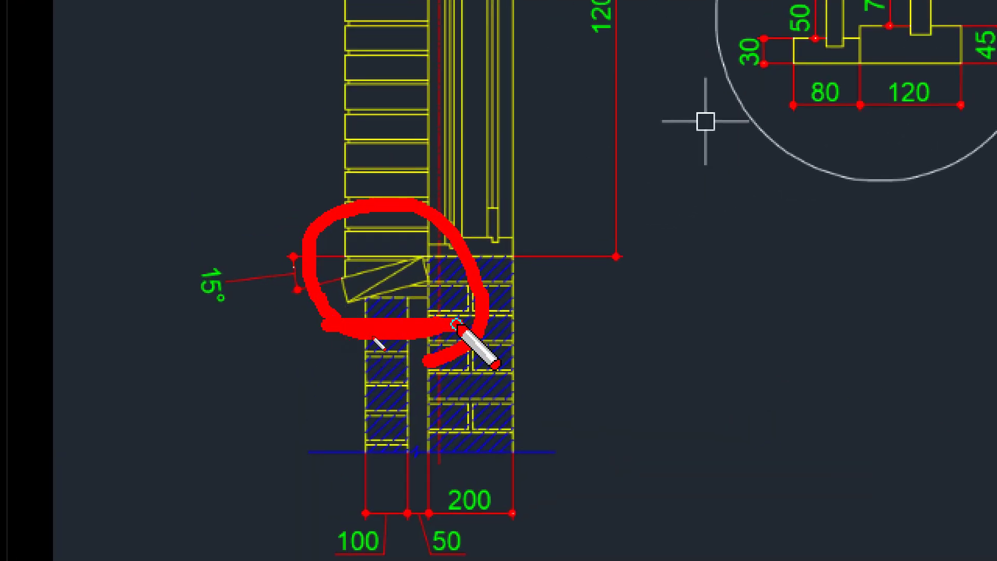
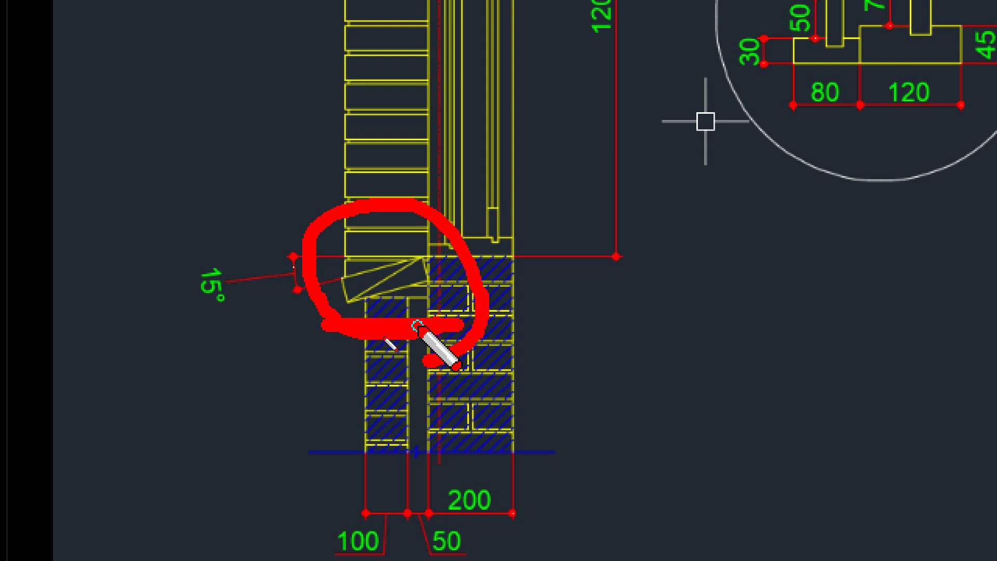
{"action": "mouse_move", "coordinate": [337, 35]}
{"action": "left_mouse_down"}
{"action": "mouse_move", "coordinate": [400, 171]}
{"action": "mouse_move", "coordinate": [330, 284]}
{"action": "left_mouse_up"}
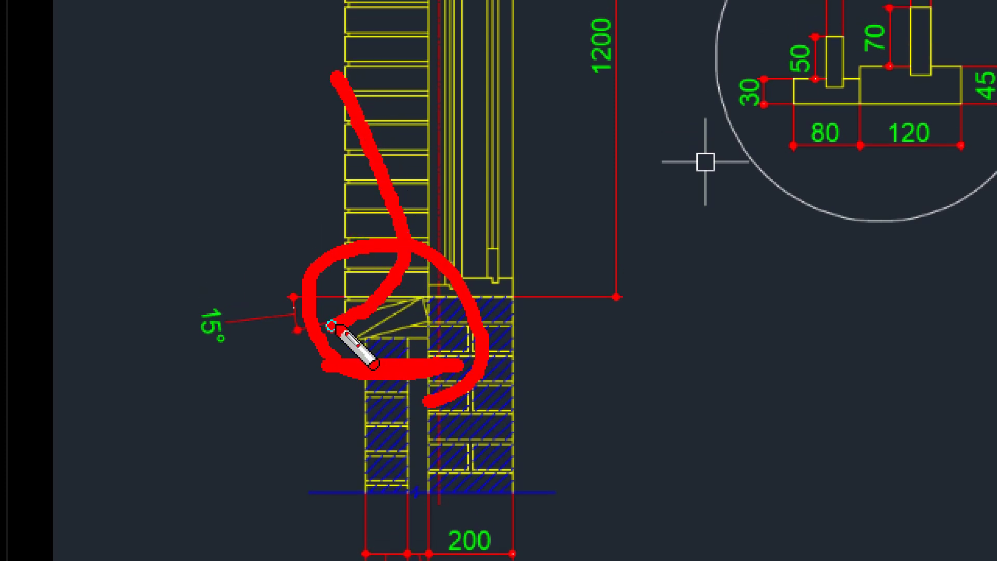
{"action": "mouse_move", "coordinate": [330, 326]}
{"action": "left_mouse_down"}
{"action": "mouse_move", "coordinate": [285, 454]}
{"action": "mouse_move", "coordinate": [307, 446]}
{"action": "left_mouse_up"}
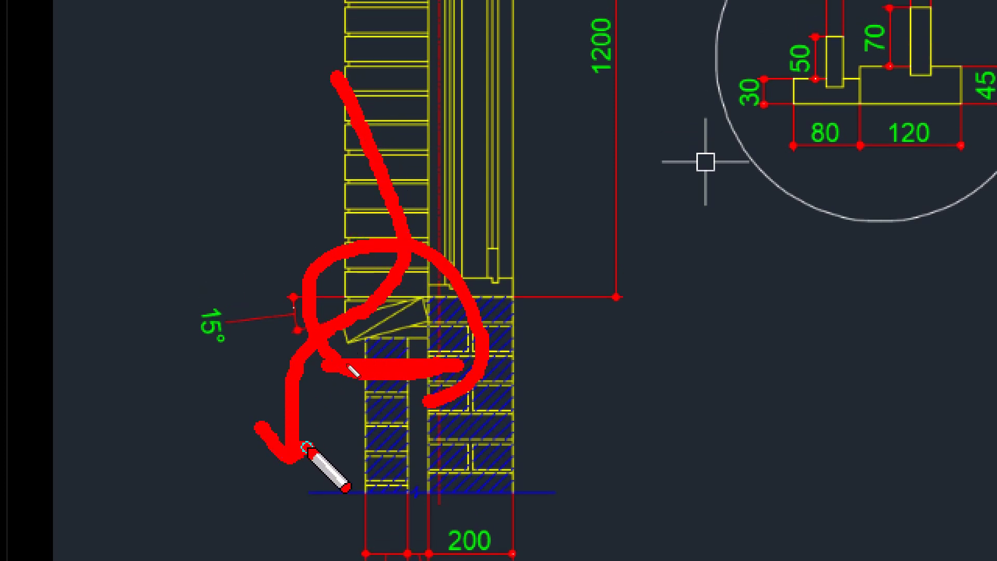
{"action": "key", "text": "Escape"}
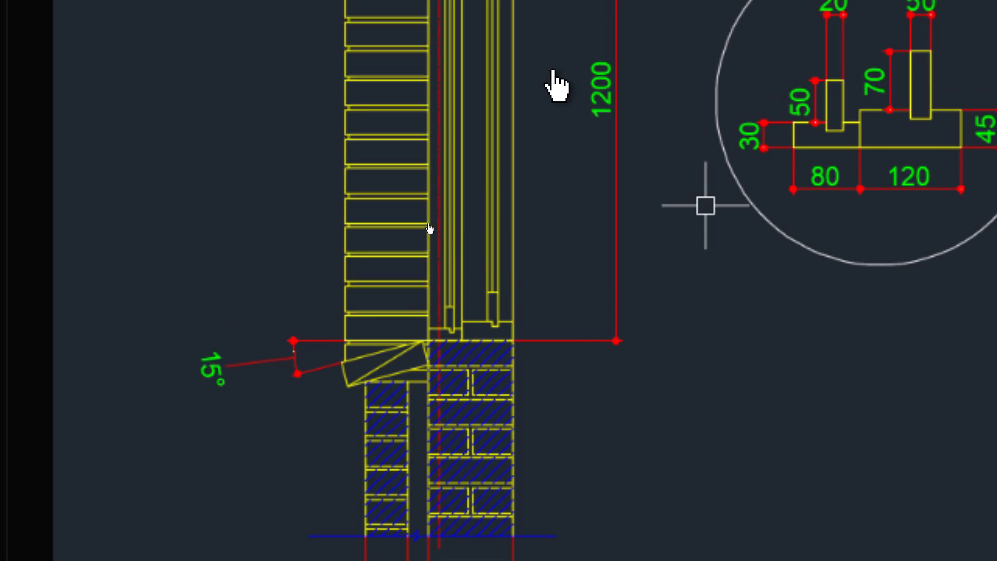
{"action": "mouse_move", "coordinate": [410, 107]}
{"action": "left_mouse_down"}
{"action": "mouse_move", "coordinate": [297, 115]}
{"action": "mouse_move", "coordinate": [0, 178]}
{"action": "mouse_move", "coordinate": [0, 207]}
{"action": "left_mouse_up"}
{"action": "left_click", "coordinate": [252, 400]}
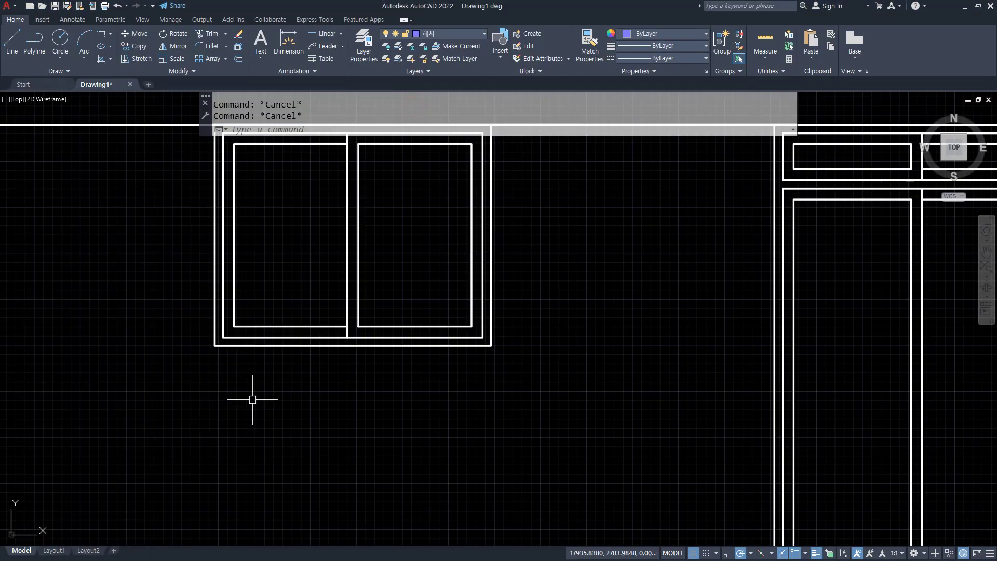
Step: Draw a 1500 by 150 rectangle directly below the left window, starting from the window frame's lower-left corner
{"action": "scroll", "coordinate": [240, 380], "scroll_direction": "up", "scroll_amount": 2}
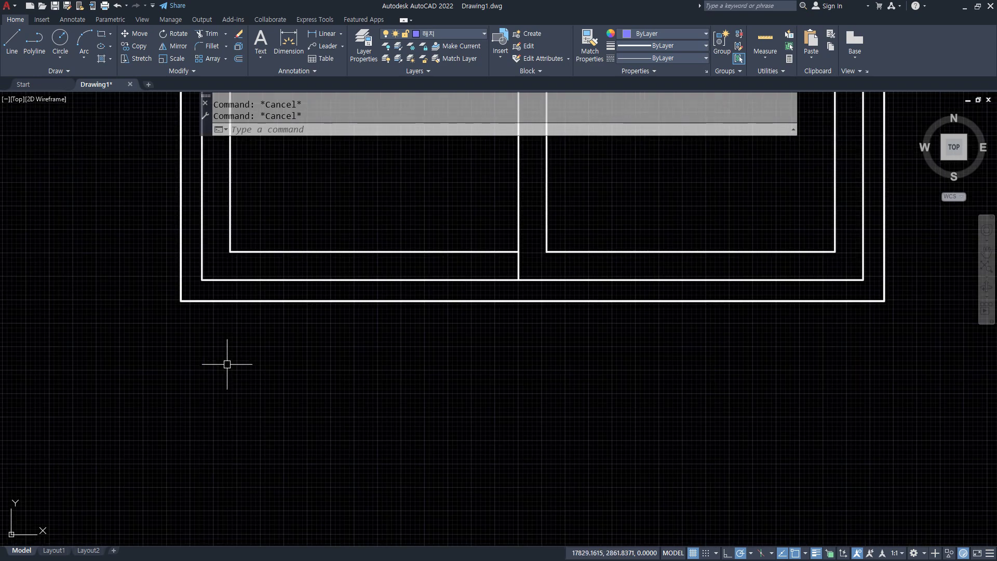
{"action": "type", "text": "rec"}
{"action": "key", "text": "Return"}
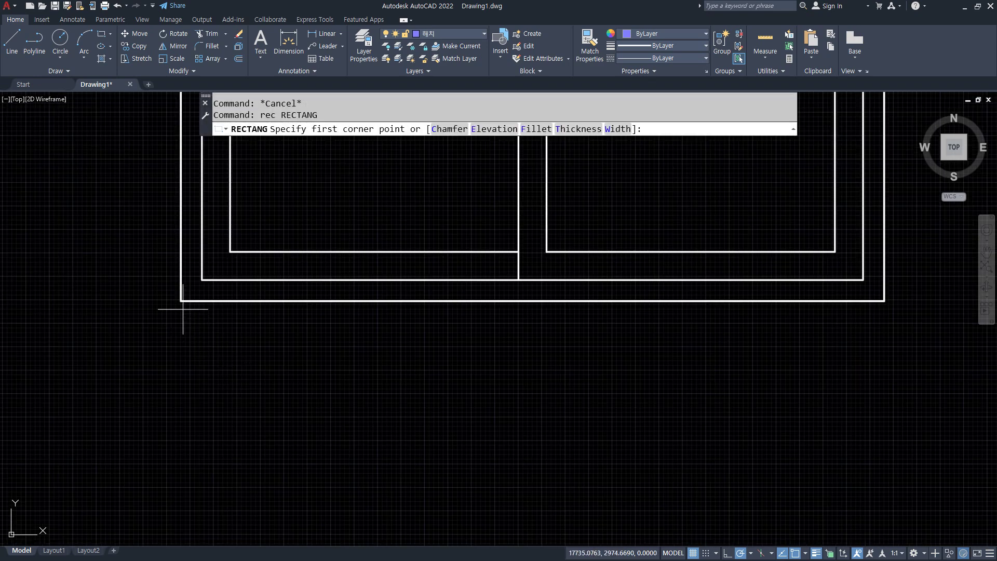
{"action": "left_click", "coordinate": [181, 301]}
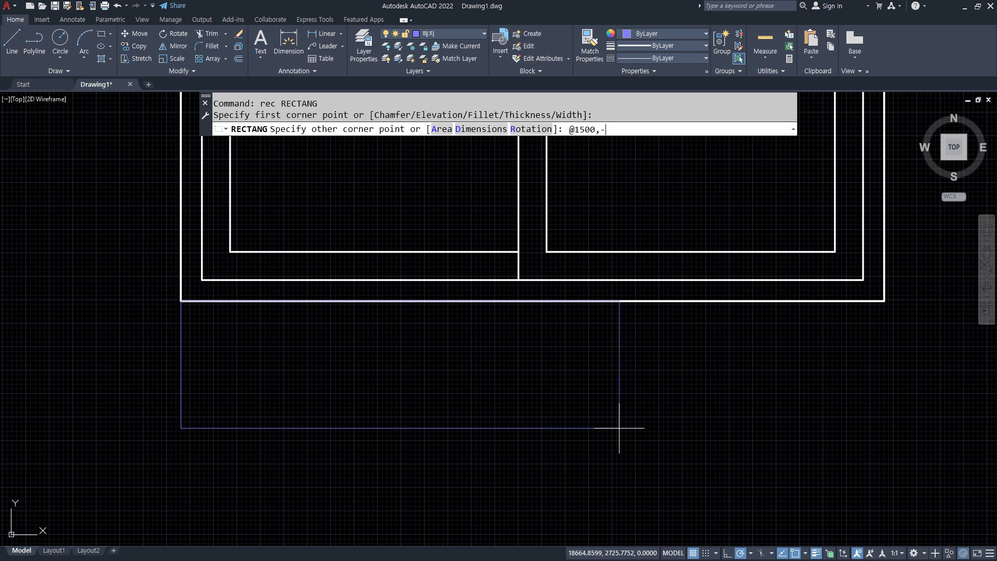
{"action": "key", "text": "Return"}
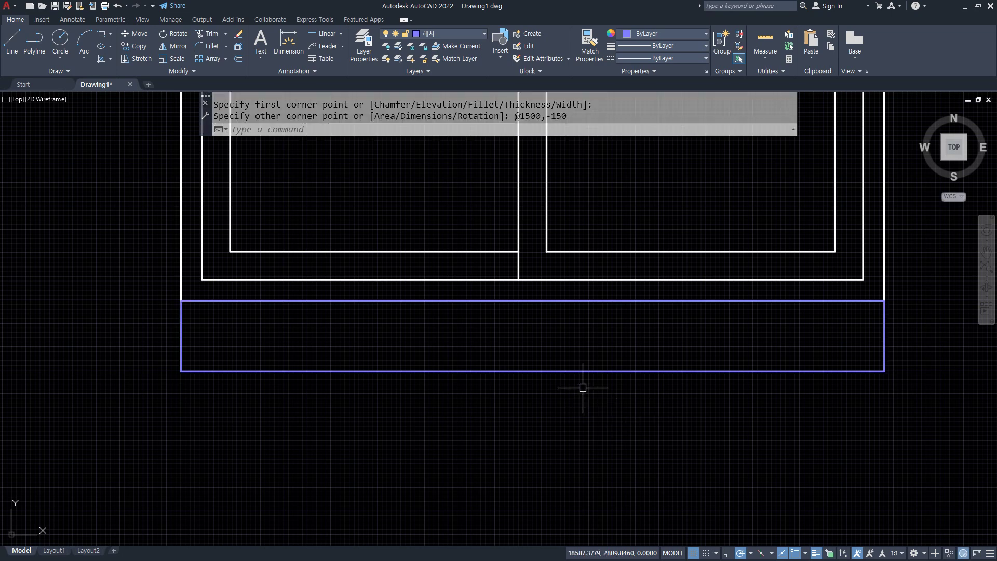
Step: Move the sill rectangle to the 입면 layer and make that layer current
{"action": "left_click", "coordinate": [588, 367]}
{"action": "left_click", "coordinate": [571, 384]}
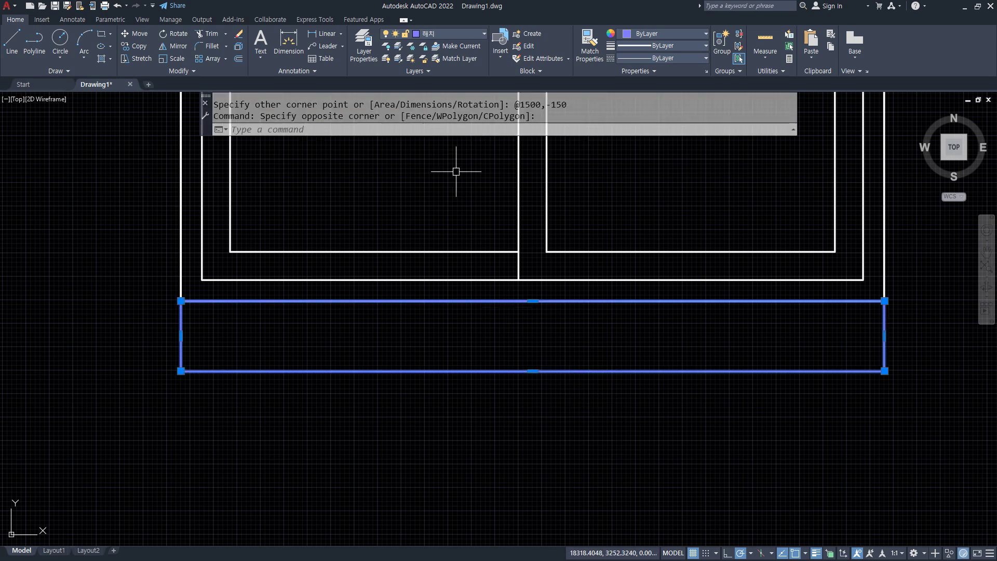
{"action": "left_click", "coordinate": [451, 37]}
{"action": "key", "text": "Escape"}
{"action": "key", "text": "Escape"}
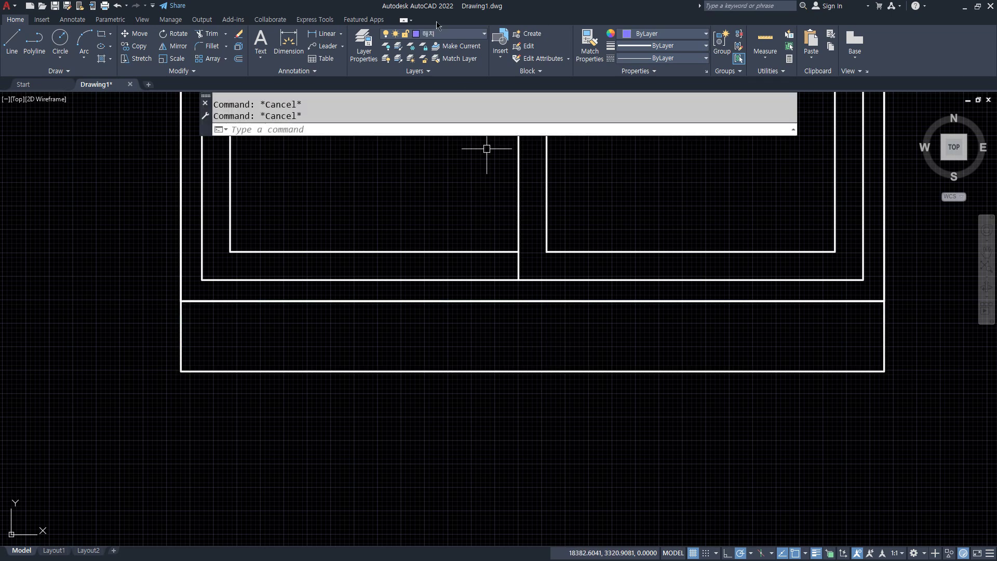
{"action": "left_click", "coordinate": [457, 45]}
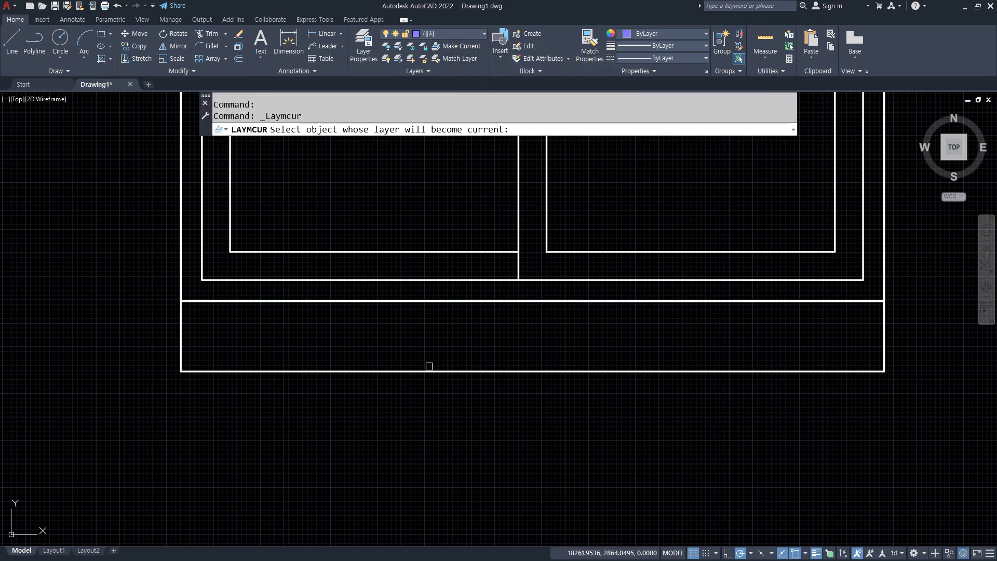
{"action": "left_click", "coordinate": [431, 371]}
{"action": "left_click", "coordinate": [435, 372]}
{"action": "left_click", "coordinate": [456, 46]}
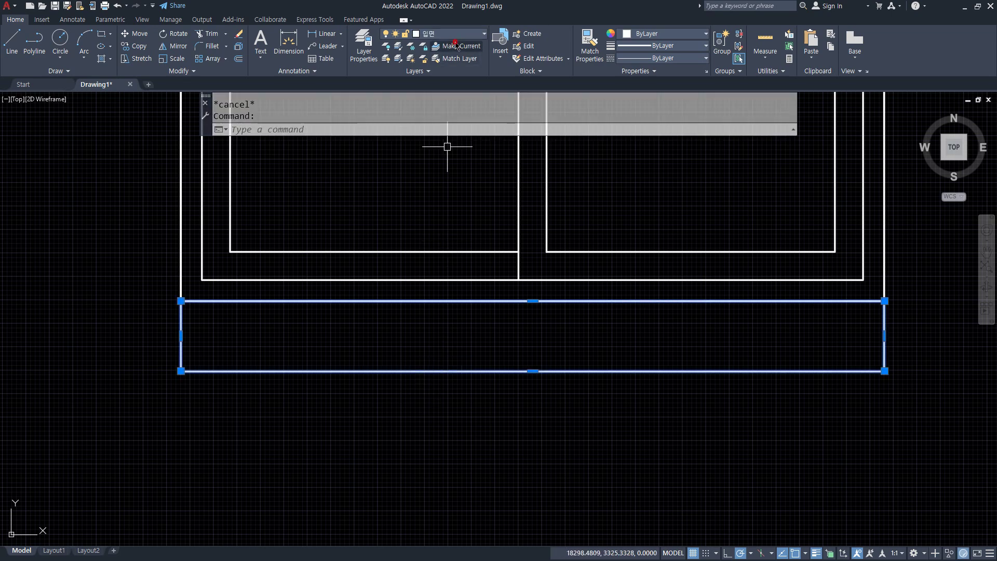
{"action": "key", "text": "Escape"}
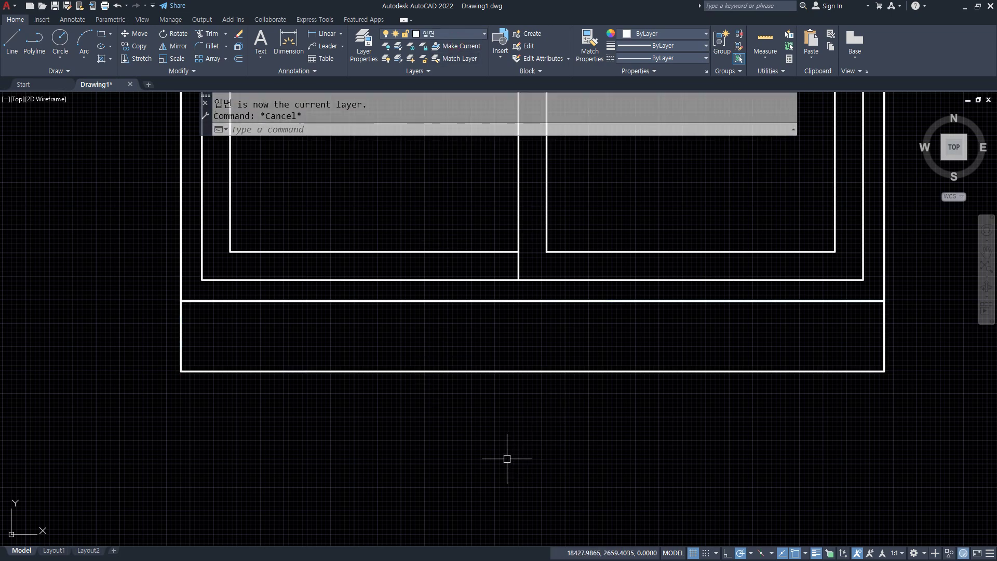
Step: Explode the sill rectangle into separate lines
{"action": "type", "text": "x"}
{"action": "key", "text": "Return"}
{"action": "left_click", "coordinate": [364, 372]}
{"action": "key", "text": "Return"}
{"action": "type", "text": "o"}
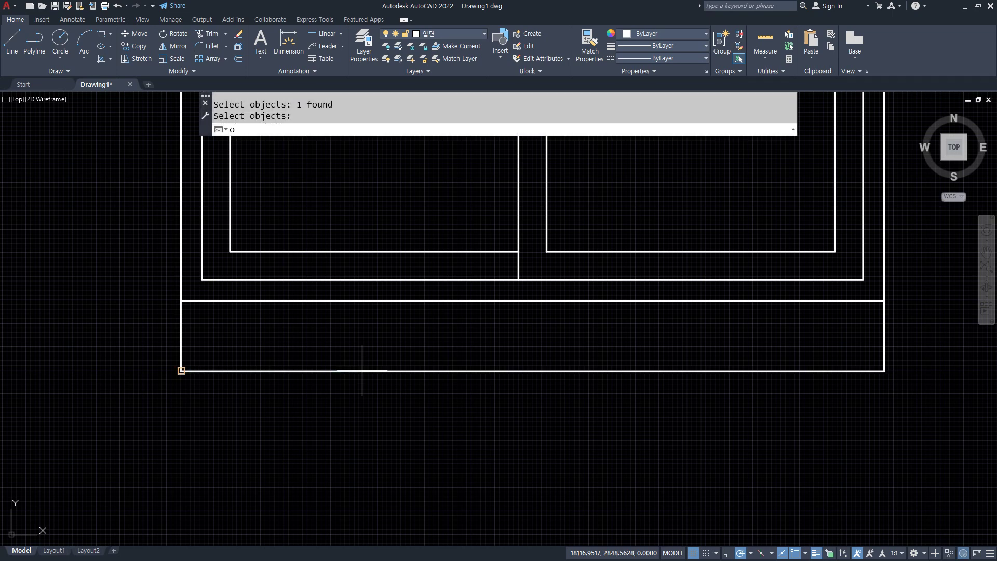
{"action": "key", "text": "Return"}
{"action": "type", "text": "30"}
{"action": "key", "text": "Return"}
{"action": "left_click", "coordinate": [362, 370]}
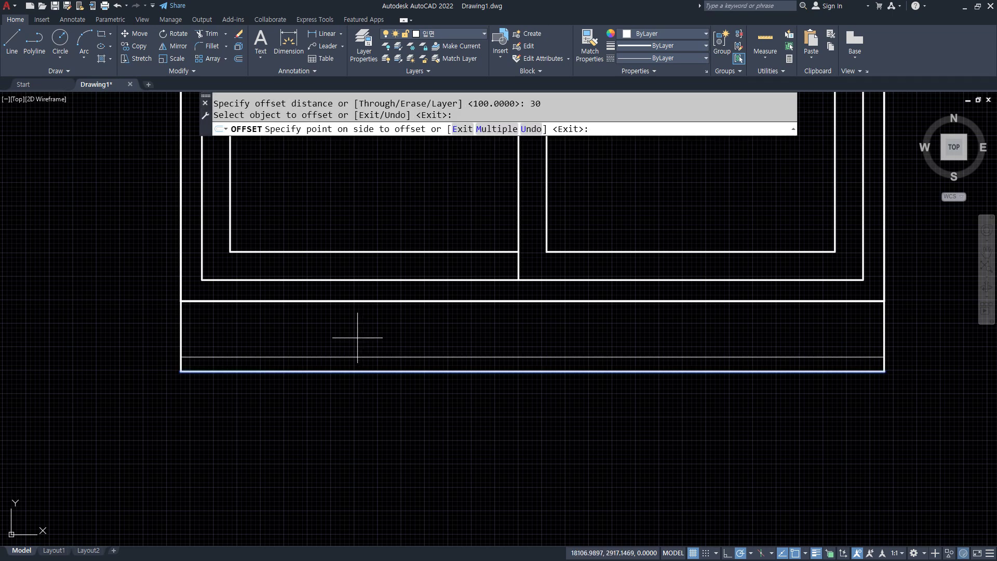
{"action": "key", "text": "Escape"}
Step: Offset the sill's top line downward by 50
{"action": "key", "text": "Return"}
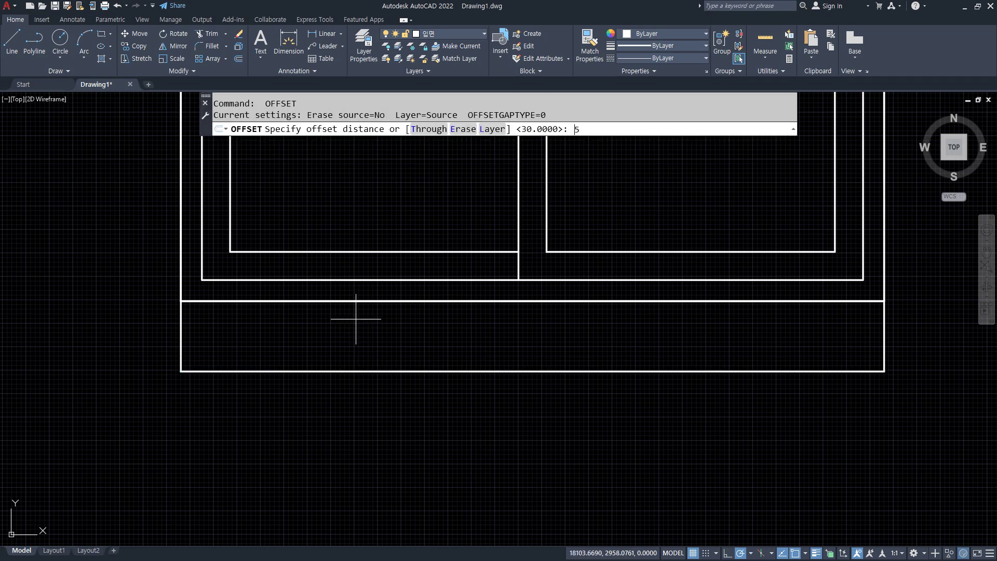
{"action": "key", "text": "Return"}
{"action": "left_click", "coordinate": [358, 300]}
{"action": "left_click", "coordinate": [345, 342]}
{"action": "key", "text": "Return"}
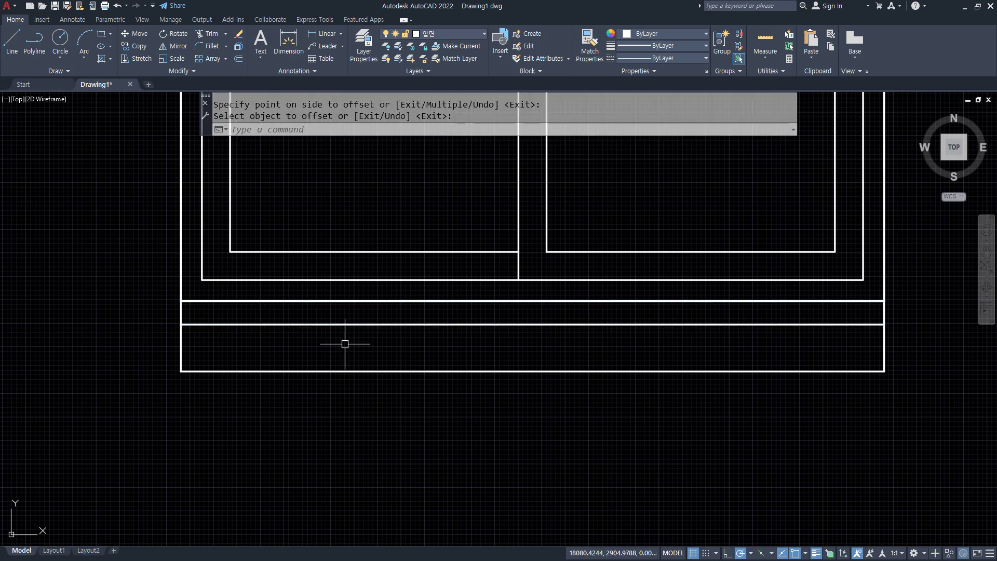
Step: Hatch both bands of the sill with vertical user-defined lines spaced 70 apart
{"action": "type", "text": "h"}
{"action": "key", "text": "Return"}
{"action": "left_click", "coordinate": [345, 343]}
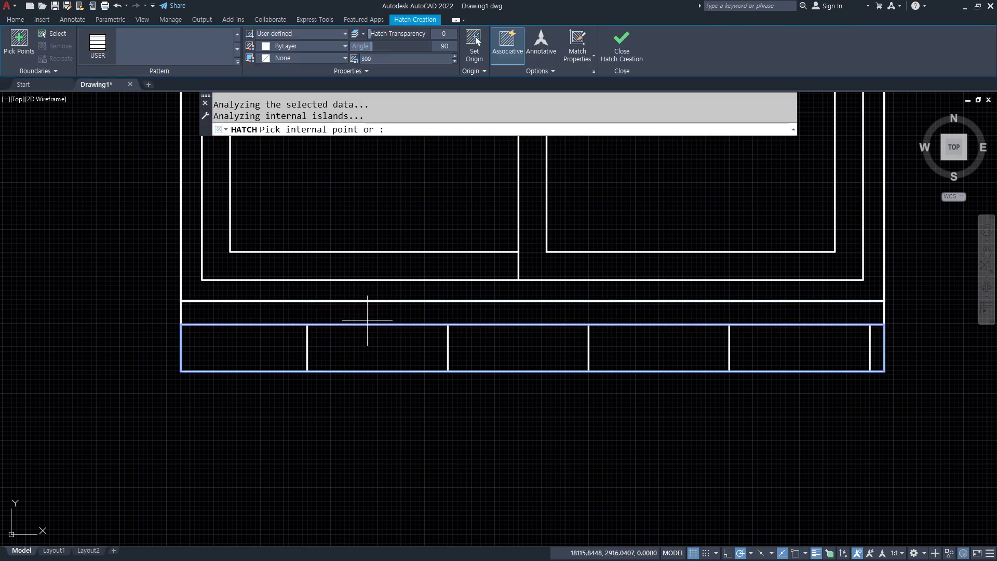
{"action": "left_click", "coordinate": [368, 317]}
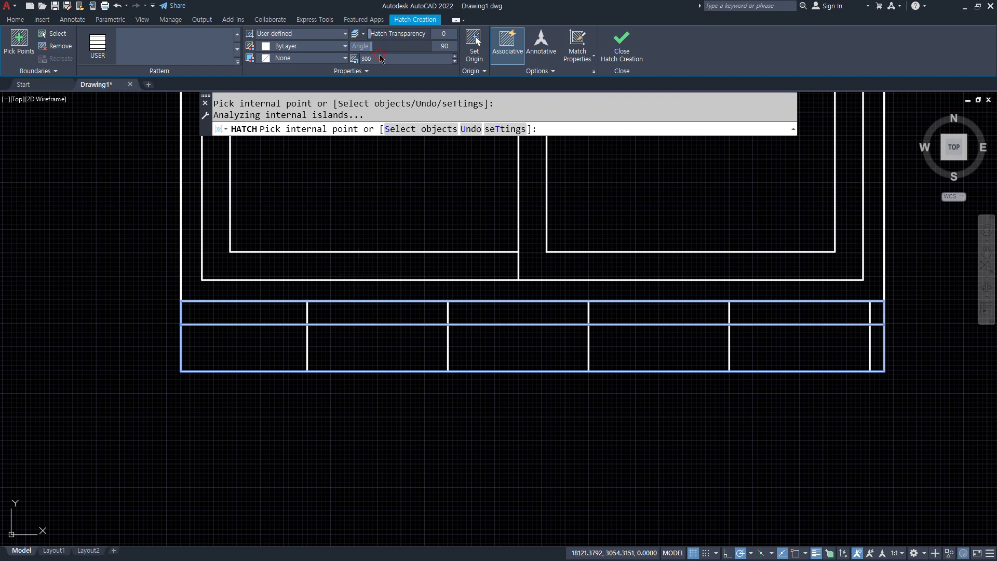
{"action": "type", "text": "70"}
{"action": "key", "text": "Return"}
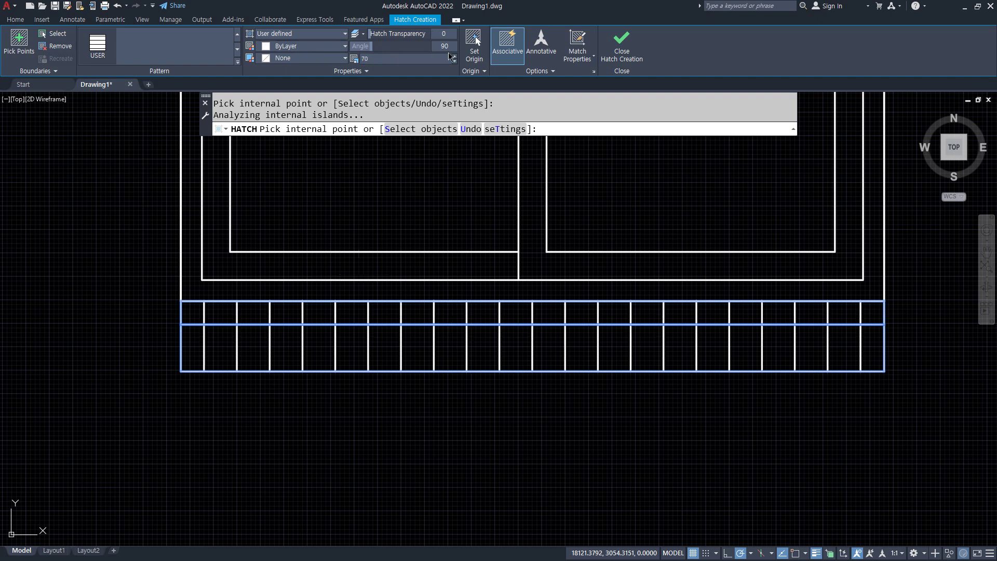
Step: Set the sill hatch's origin at the midpoint of the sill's bottom line
{"action": "left_click", "coordinate": [476, 42]}
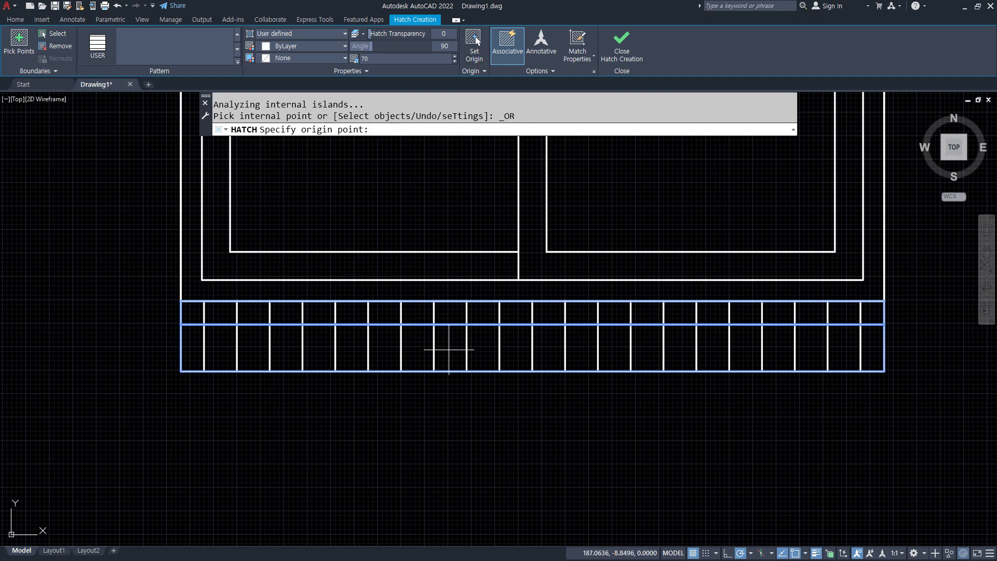
{"action": "type", "text": "mid"}
{"action": "key", "text": "Return"}
{"action": "left_click", "coordinate": [479, 371]}
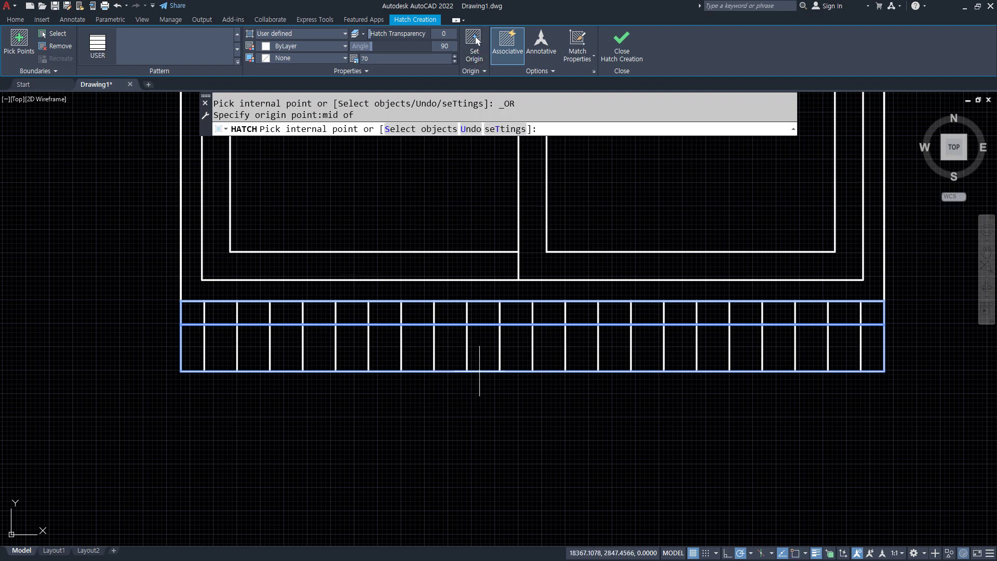
Step: Assign the sill hatch to the 해치 layer and finish the hatch
{"action": "left_click", "coordinate": [359, 71]}
{"action": "left_click", "coordinate": [326, 93]}
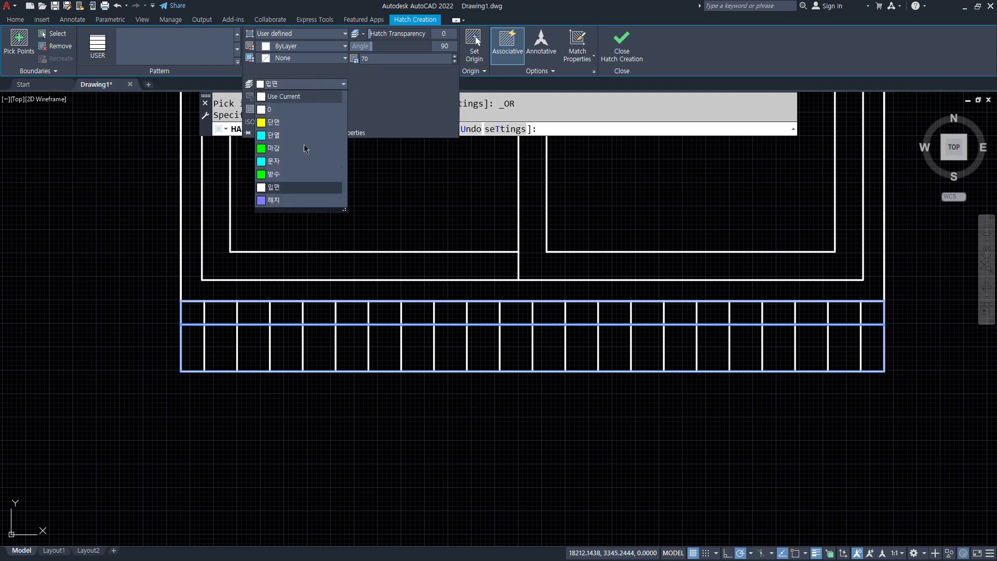
{"action": "left_click", "coordinate": [293, 203]}
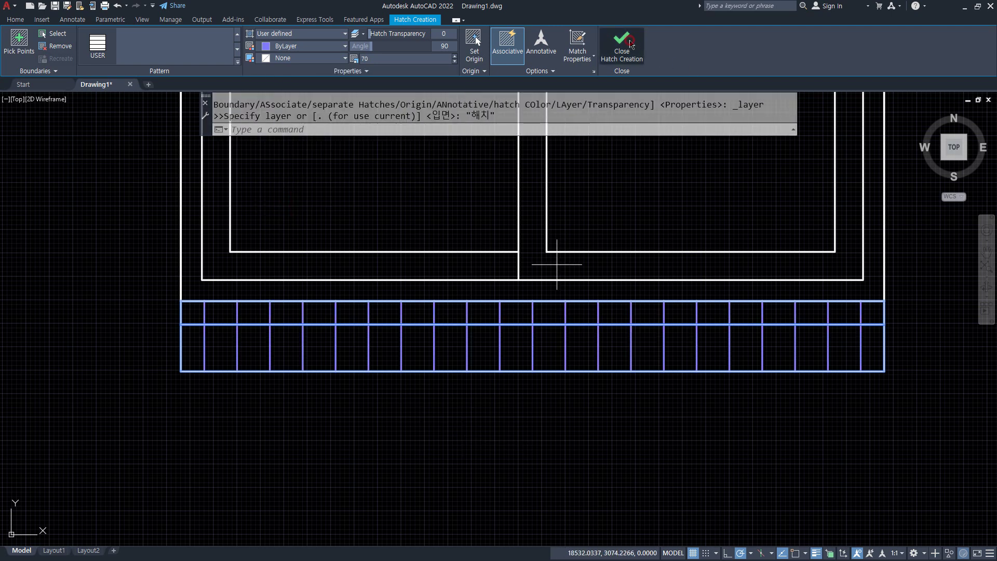
{"action": "key", "text": "Return"}
{"action": "key", "text": "Escape"}
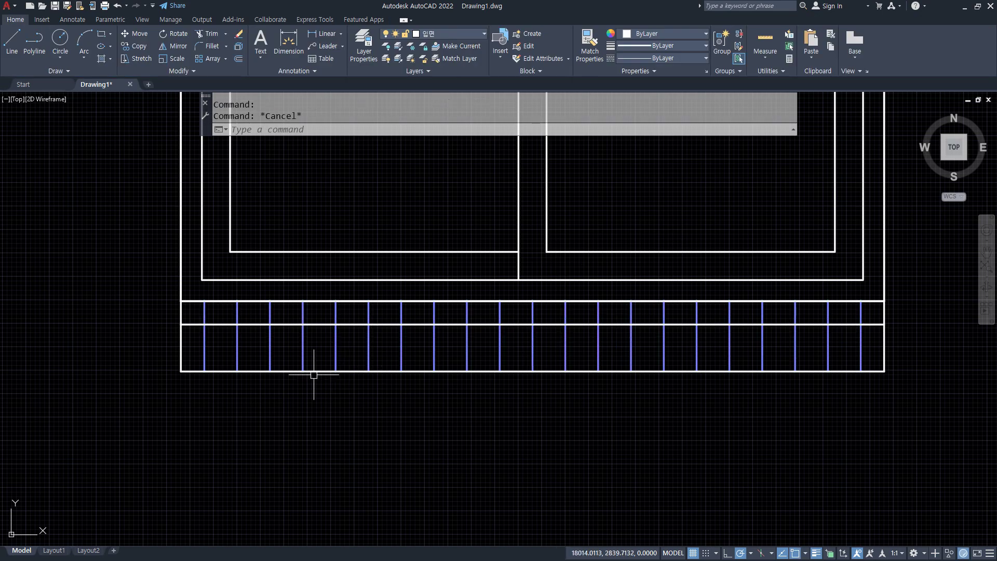
Step: Copy the hatched sill from the left window's lower-left corner to the right window's lower-left corner
{"action": "scroll", "coordinate": [478, 412], "scroll_direction": "down", "scroll_amount": 2}
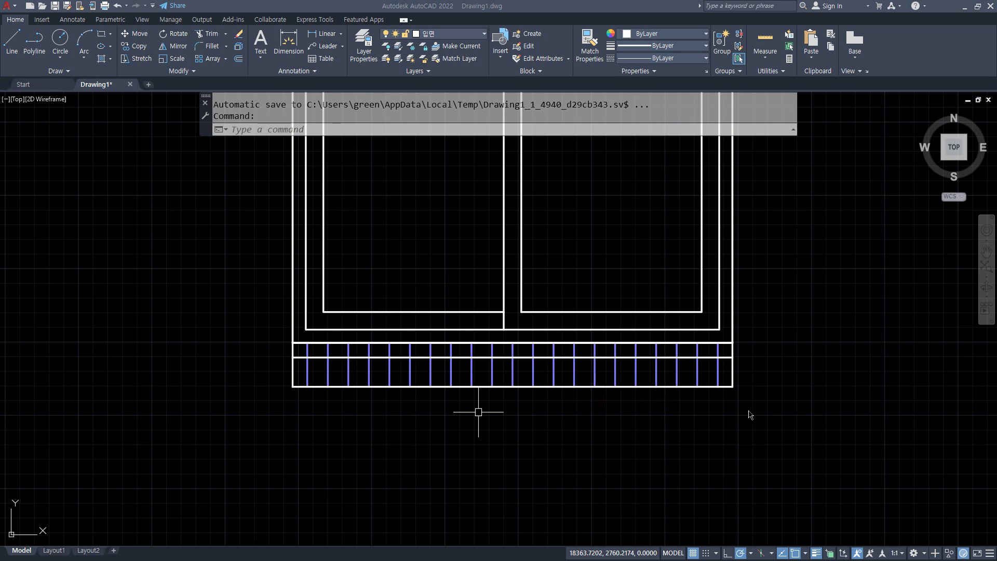
{"action": "type", "text": "p"}
{"action": "key", "text": "Return"}
{"action": "left_click", "coordinate": [771, 404]}
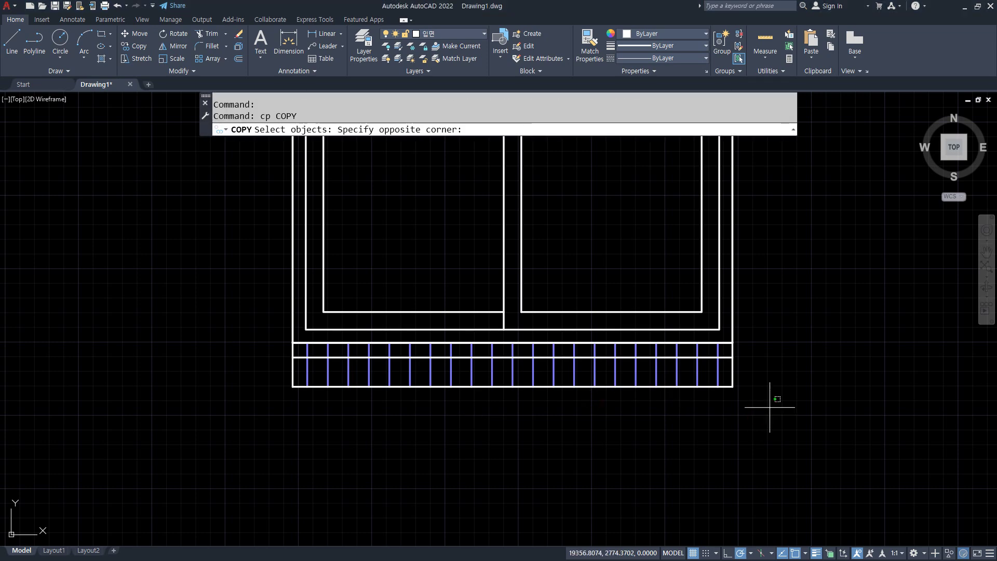
{"action": "left_click", "coordinate": [261, 351]}
{"action": "key", "text": "Return"}
{"action": "left_click", "coordinate": [298, 347]}
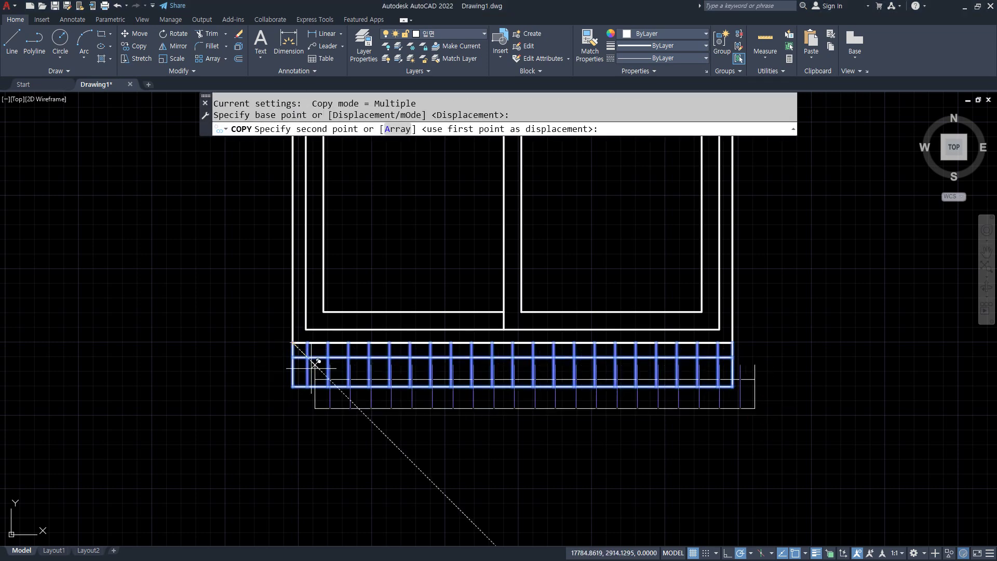
{"action": "scroll", "coordinate": [528, 379], "scroll_direction": "down", "scroll_amount": 6}
{"action": "scroll", "coordinate": [550, 355], "scroll_direction": "up", "scroll_amount": 2}
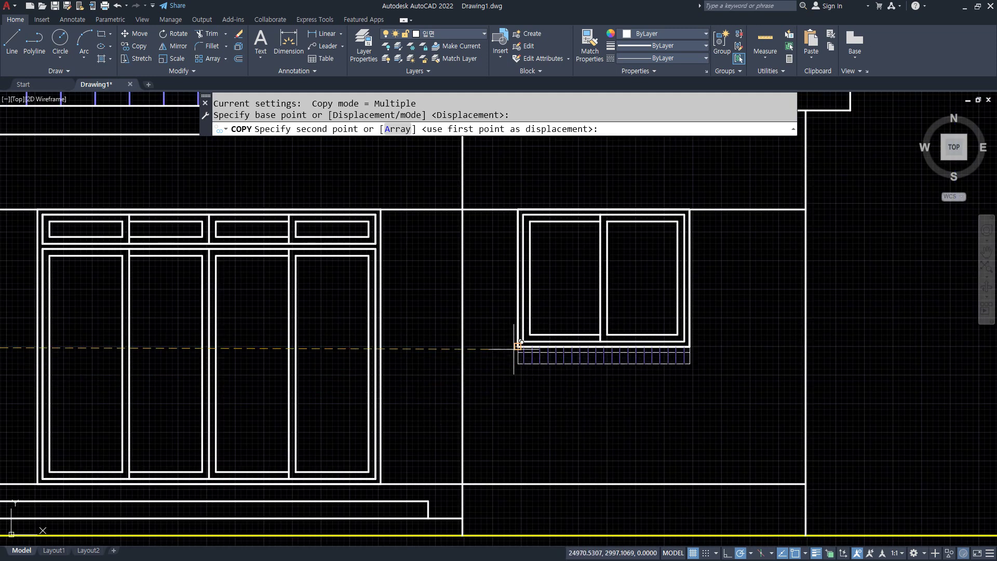
{"action": "left_click", "coordinate": [517, 346]}
{"action": "key", "text": "Return"}
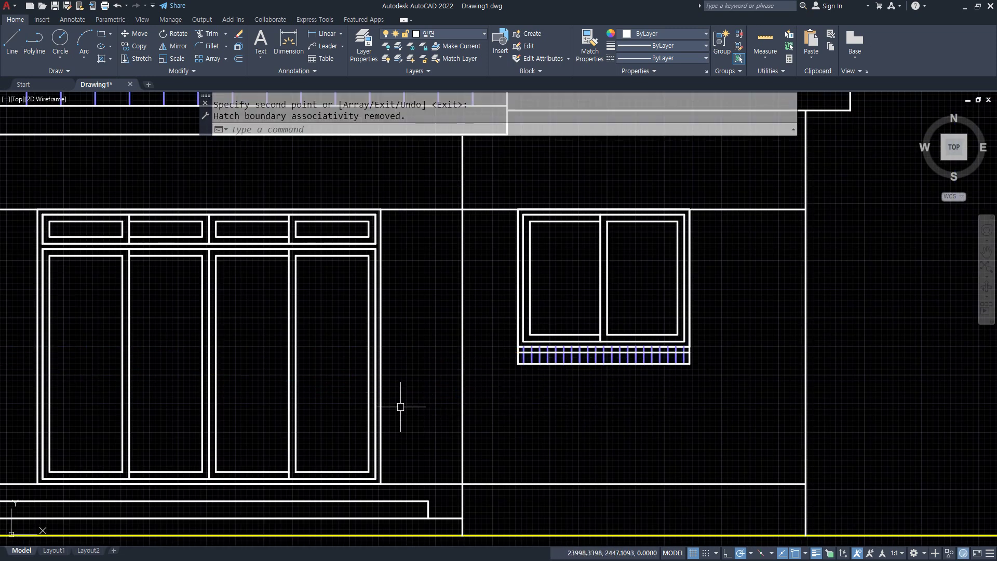
Step: Start a hatch covering the three wall areas around the windows and the entrance door
{"action": "scroll", "coordinate": [339, 387], "scroll_direction": "down", "scroll_amount": 3}
{"action": "mouse_move", "coordinate": [296, 374]}
{"action": "middle_mouse_down"}
{"action": "mouse_move", "coordinate": [545, 360]}
{"action": "mouse_move", "coordinate": [512, 357]}
{"action": "middle_mouse_up"}
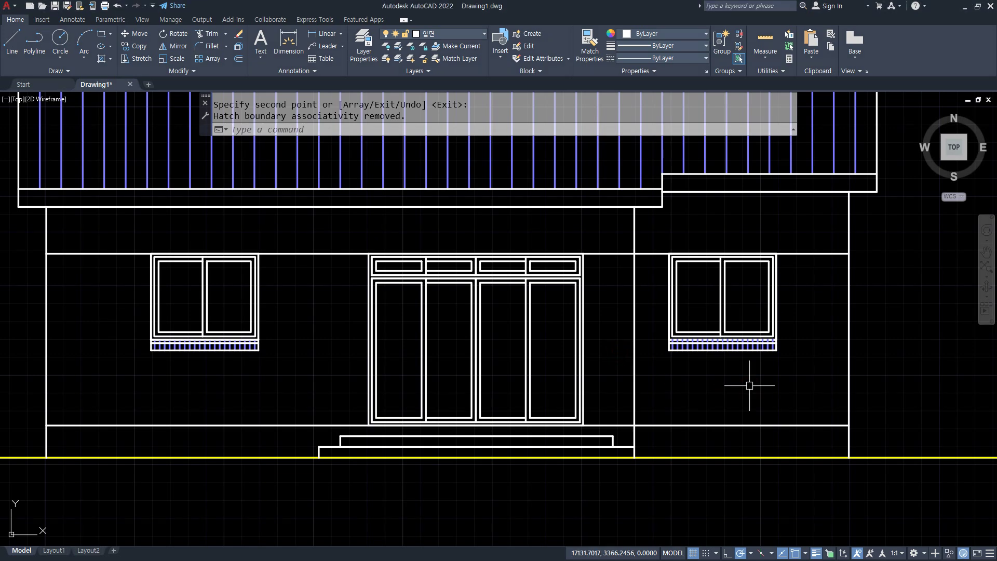
{"action": "type", "text": "h"}
{"action": "key", "text": "Return"}
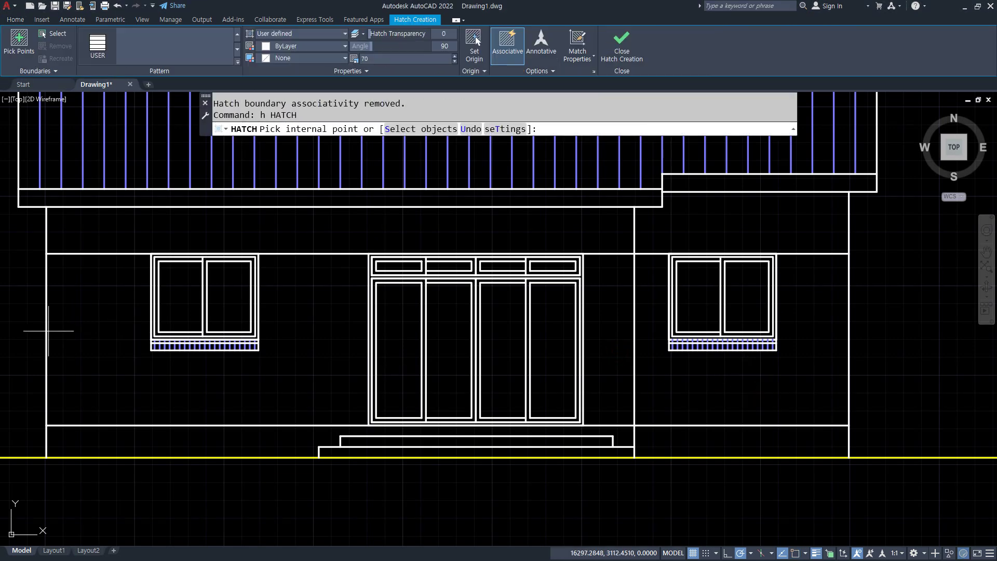
{"action": "left_click", "coordinate": [94, 329]}
{"action": "left_click", "coordinate": [607, 370]}
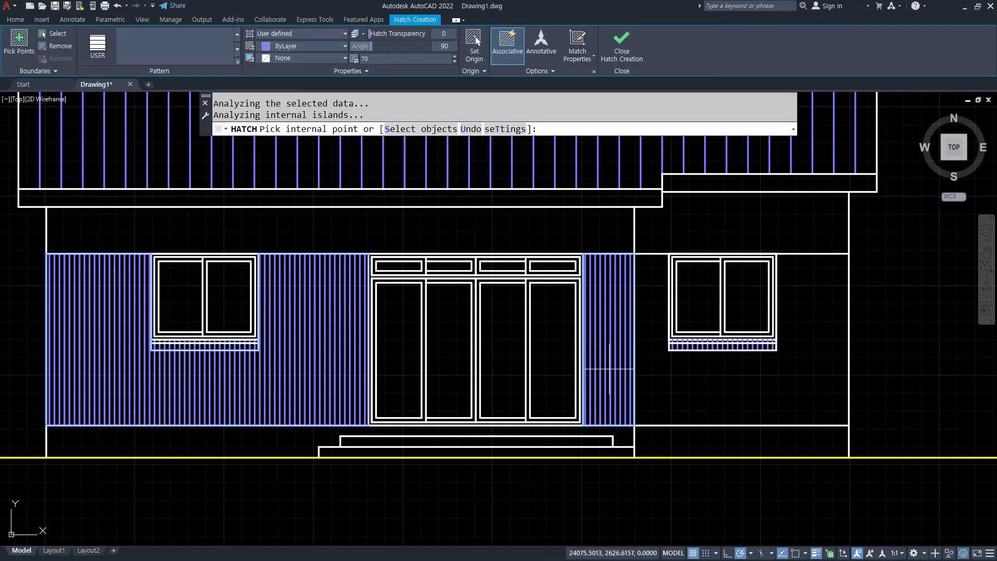
{"action": "left_click", "coordinate": [717, 389]}
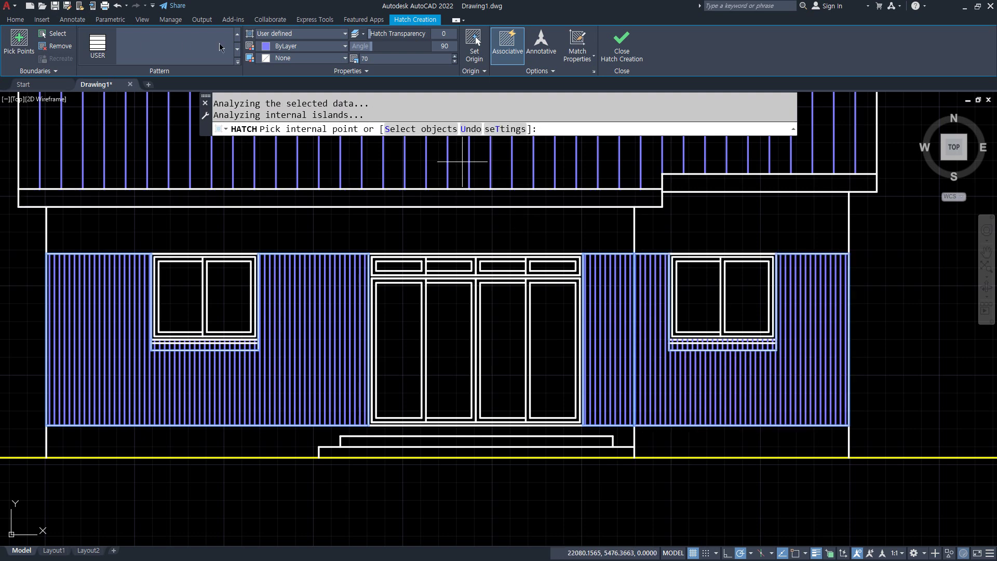
Step: Set the wall hatch to the AR-BRSTD brick pattern with a scale of 1 and an angle of 0
{"action": "left_click", "coordinate": [288, 36]}
{"action": "left_click", "coordinate": [282, 67]}
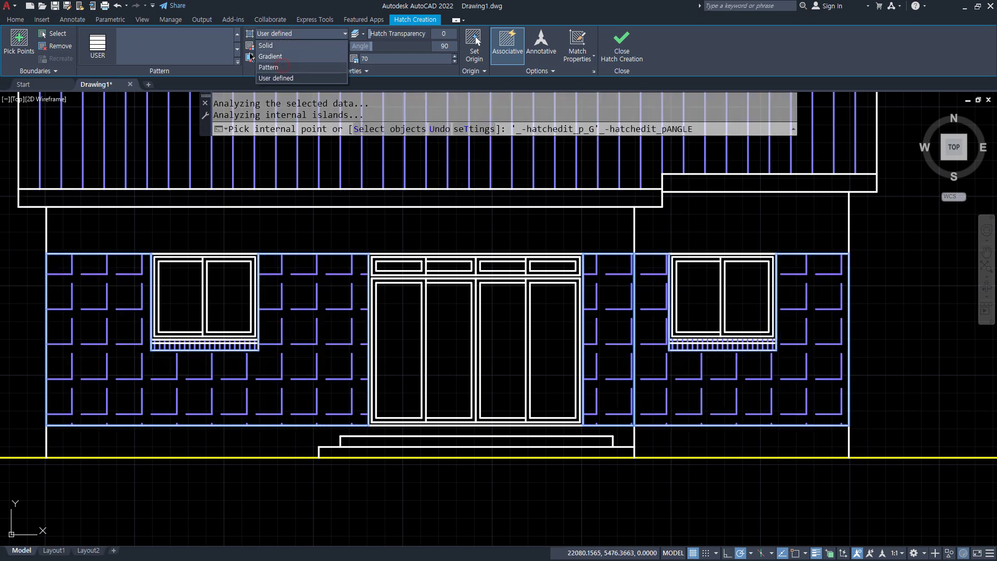
{"action": "left_click", "coordinate": [239, 61]}
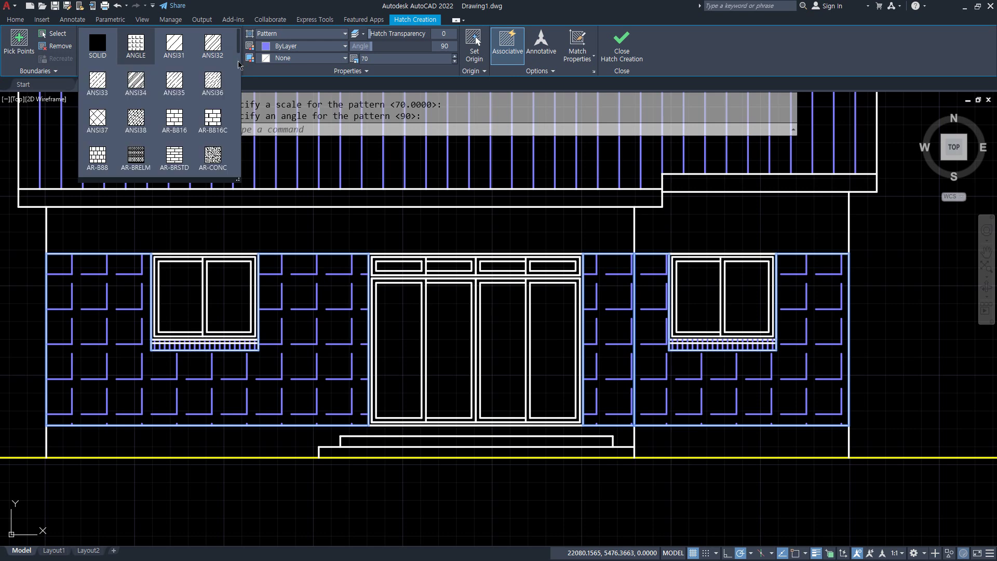
{"action": "left_click", "coordinate": [175, 157]}
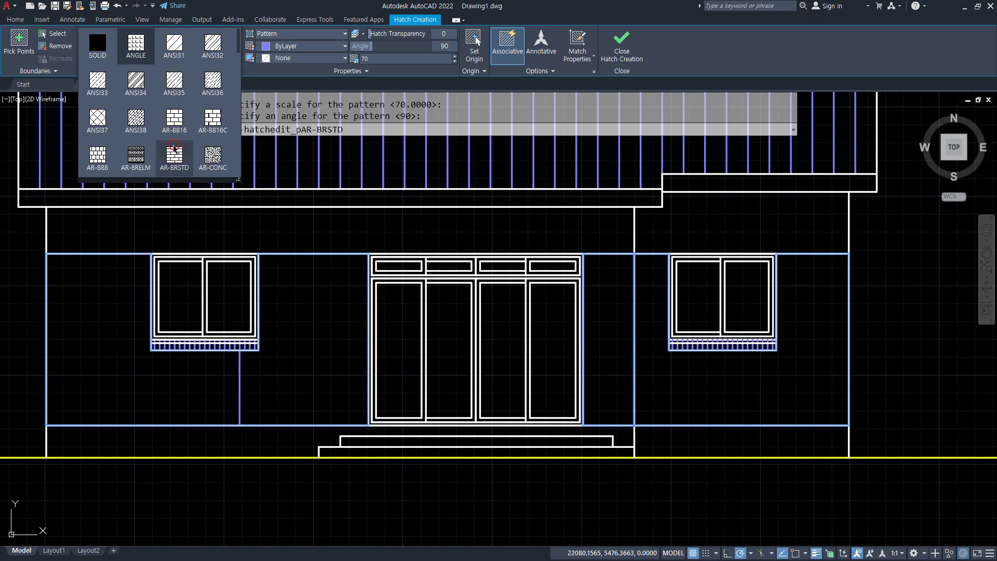
{"action": "left_click", "coordinate": [373, 60]}
{"action": "key", "text": "Return"}
{"action": "left_click_drag", "start_coordinate": [445, 47], "coordinate": [434, 45]}
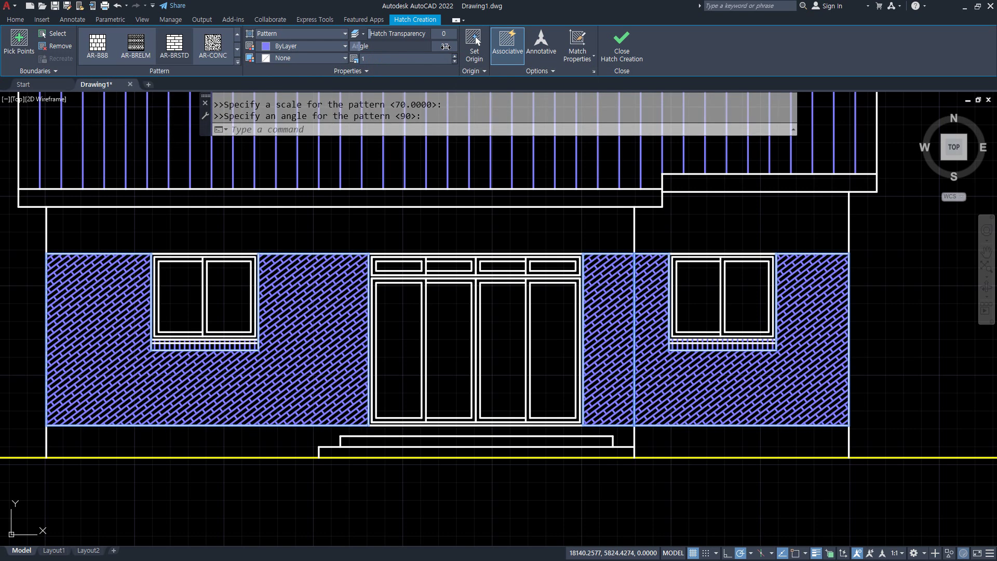
{"action": "type", "text": "0"}
{"action": "key", "text": "Return"}
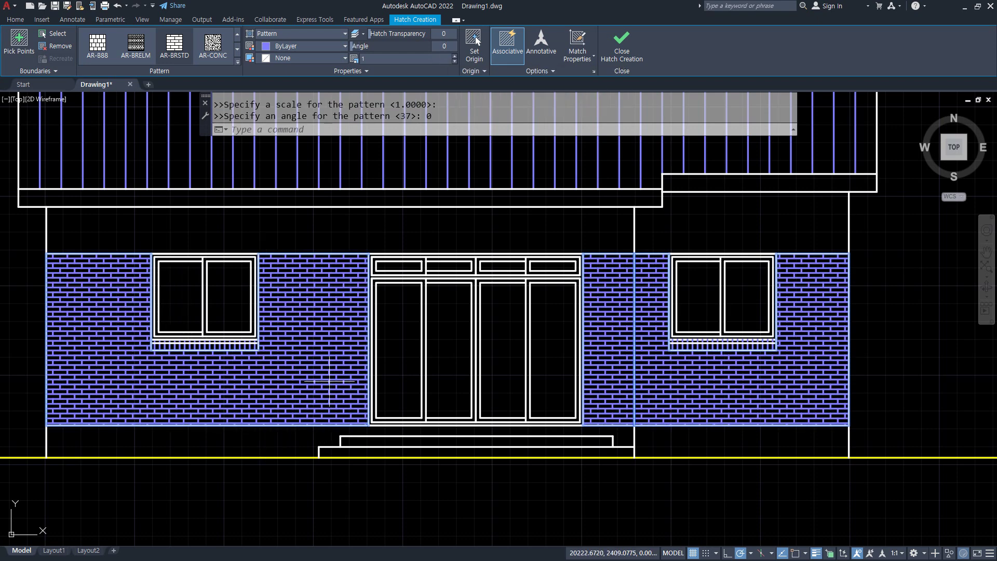
Step: Finish the brick hatch on the front walls
{"action": "scroll", "coordinate": [311, 378], "scroll_direction": "down", "scroll_amount": 2}
{"action": "middle_click_drag", "start_coordinate": [307, 378], "coordinate": [341, 399]}
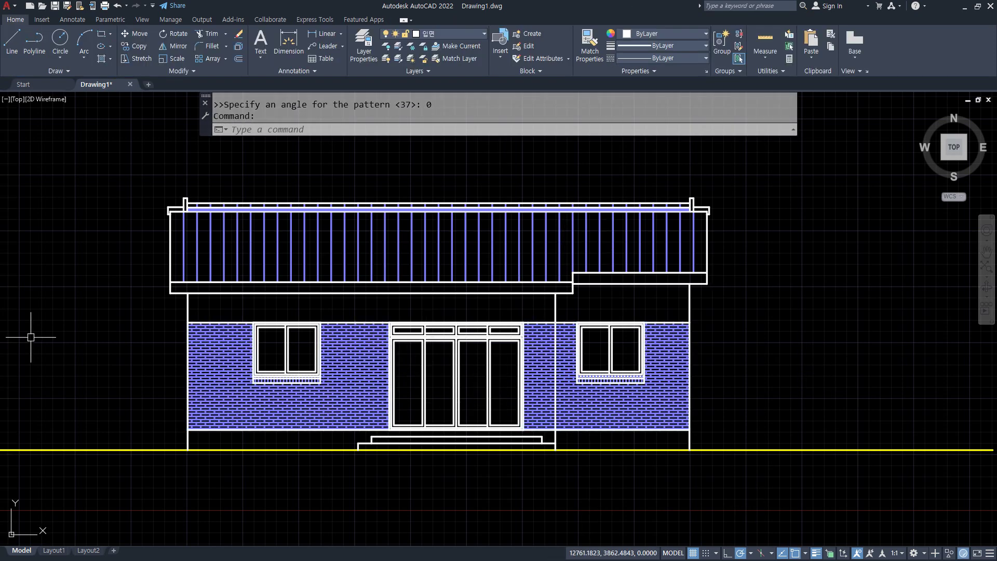
Step: Switch to the floor plan image in Chrome and examine the chimney on the outer wall beside the roof ridge line
{"action": "key", "text": "alt+Tab"}
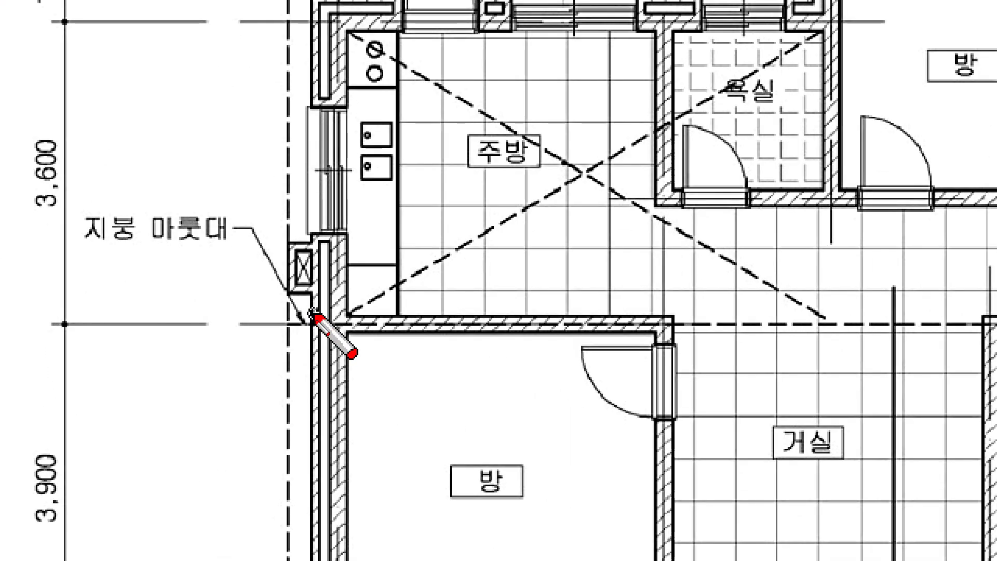
{"action": "mouse_move", "coordinate": [316, 319]}
{"action": "left_mouse_down"}
{"action": "mouse_move", "coordinate": [301, 318]}
{"action": "mouse_move", "coordinate": [326, 288]}
{"action": "left_mouse_up"}
{"action": "left_click_drag", "start_coordinate": [351, 223], "coordinate": [335, 322]}
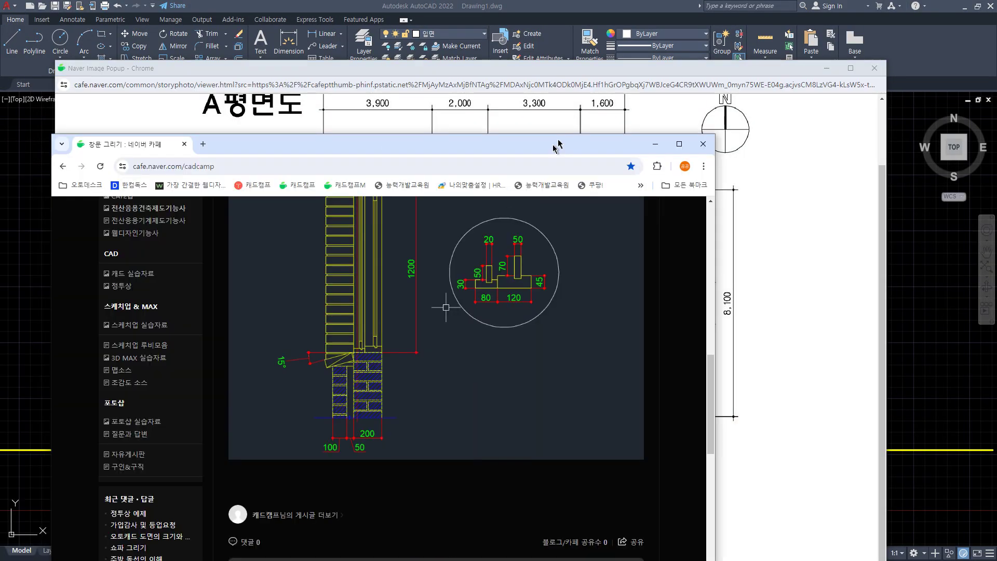
Step: Open the 난간과 굴뚝 그리기 post in the cadcamp cafe and examine the chimney drawing's dimensions
{"action": "left_click_drag", "start_coordinate": [558, 146], "coordinate": [597, 97]}
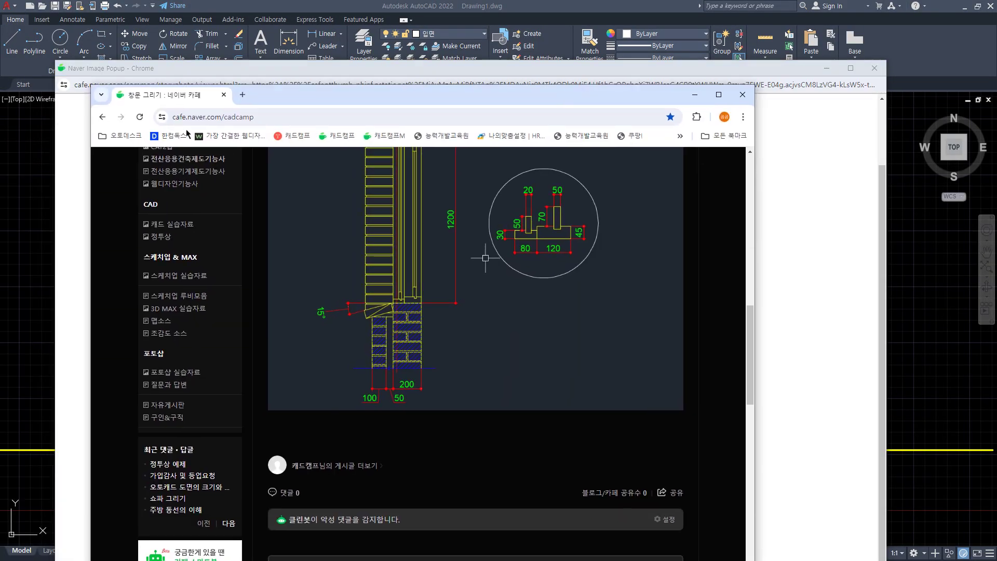
{"action": "left_click", "coordinate": [102, 119]}
{"action": "scroll", "coordinate": [523, 366], "scroll_direction": "down", "scroll_amount": 5}
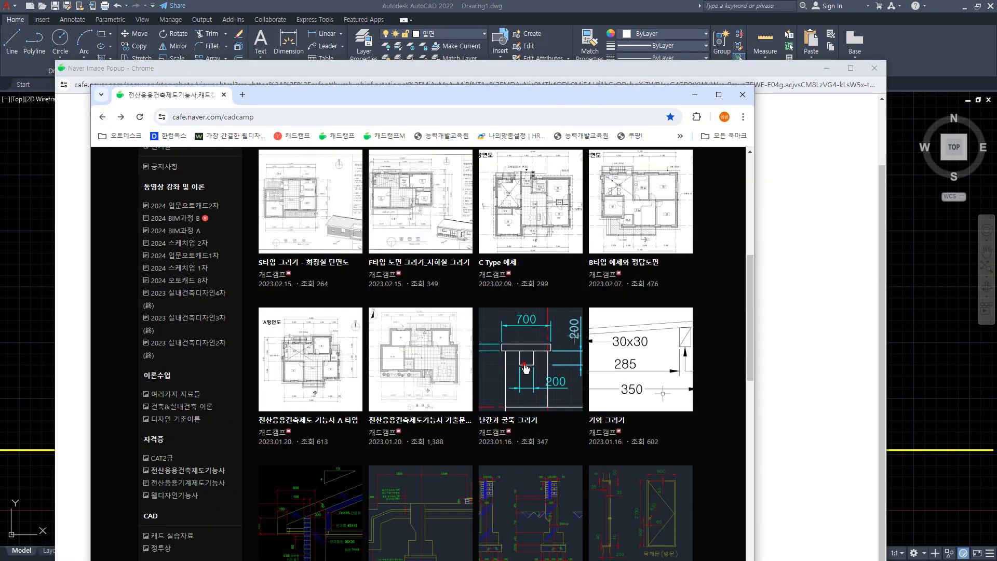
{"action": "scroll", "coordinate": [525, 364], "scroll_direction": "down", "scroll_amount": 9}
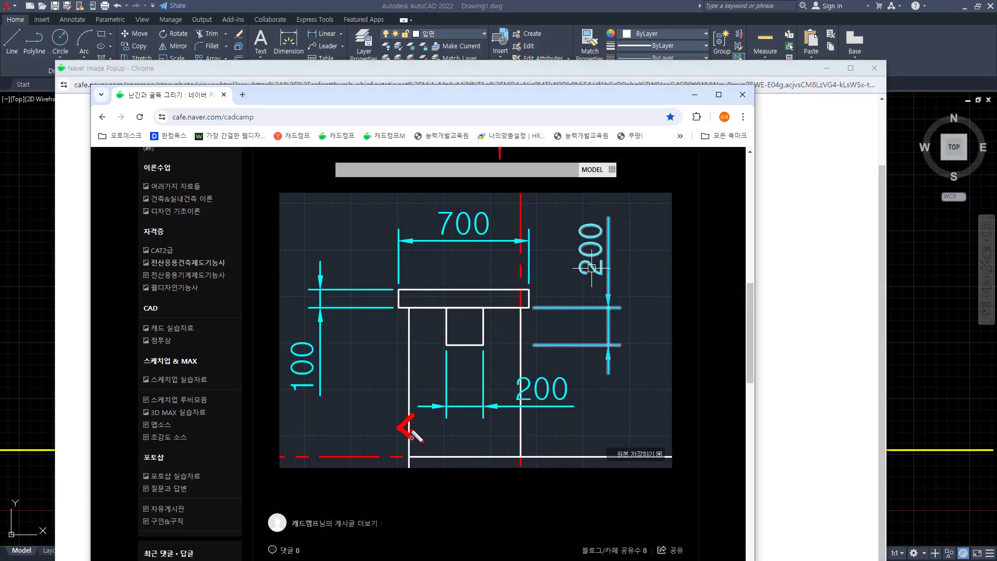
{"action": "left_click_drag", "start_coordinate": [412, 436], "coordinate": [507, 426]}
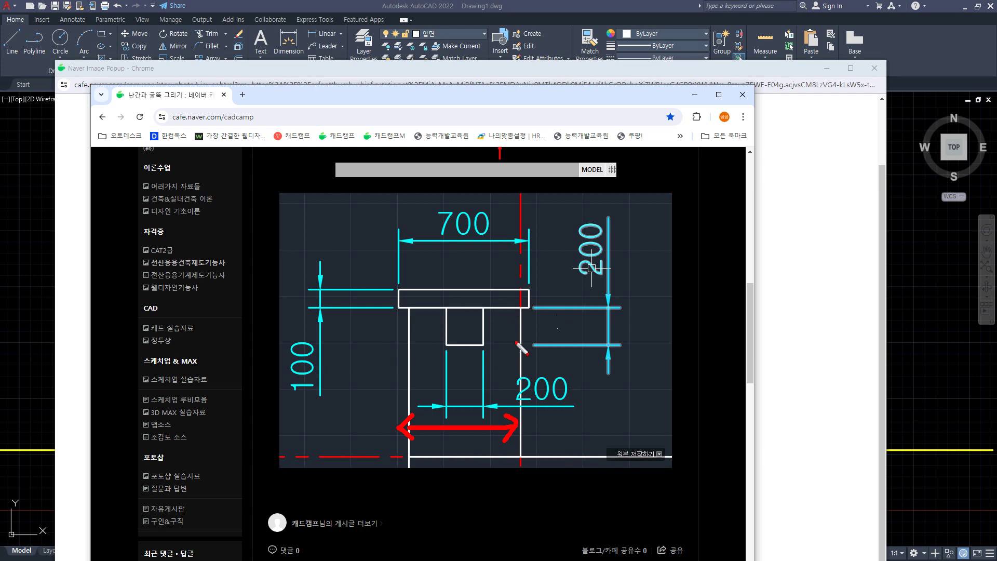
{"action": "mouse_move", "coordinate": [482, 370]}
{"action": "left_mouse_down"}
{"action": "mouse_move", "coordinate": [460, 297]}
{"action": "mouse_move", "coordinate": [478, 367]}
{"action": "left_mouse_up"}
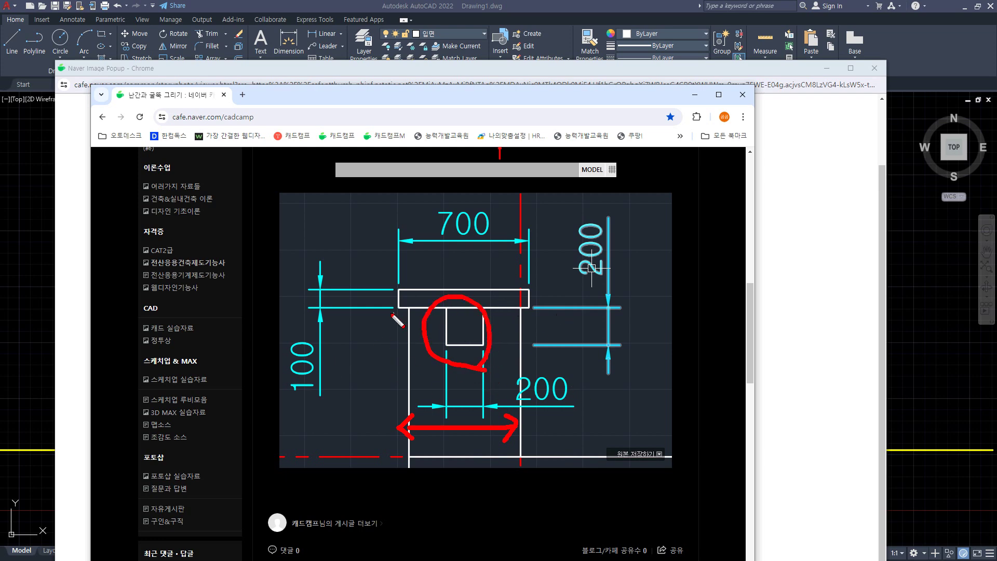
{"action": "key", "text": "Escape"}
{"action": "left_click", "coordinate": [495, 85]}
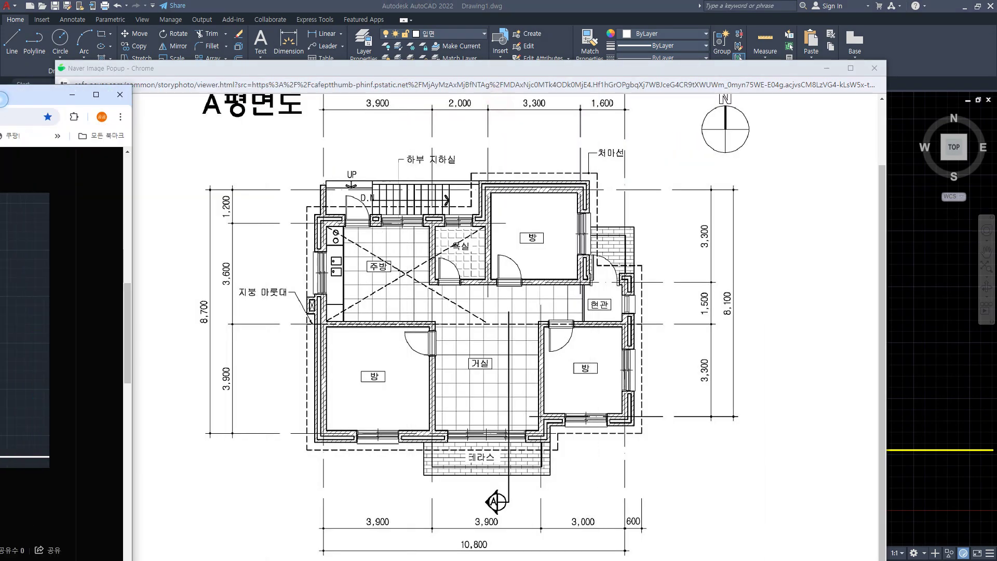
Step: Switch back to AutoCAD and draw a vertical line from the eave's lower-left corner down to the ground line
{"action": "left_click", "coordinate": [293, 5]}
{"action": "scroll", "coordinate": [155, 259], "scroll_direction": "up", "scroll_amount": 2}
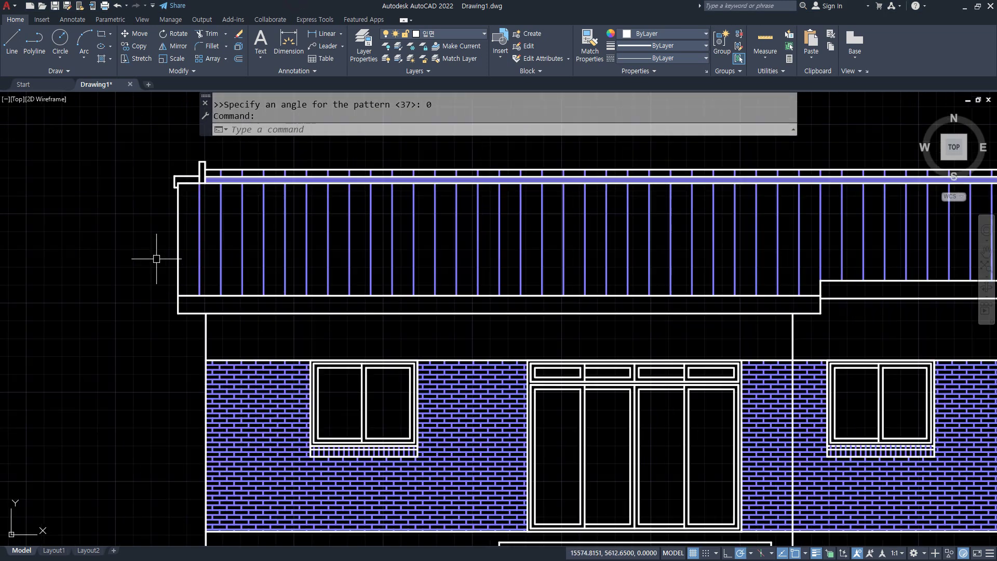
{"action": "middle_click_drag", "start_coordinate": [197, 384], "coordinate": [197, 336]}
{"action": "type", "text": "l"}
{"action": "key", "text": "Return"}
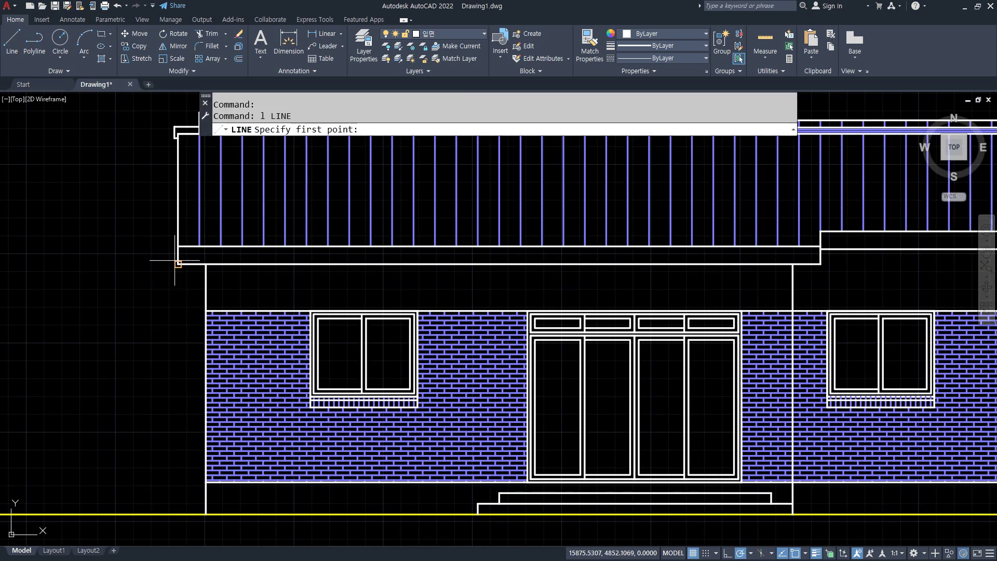
{"action": "left_click", "coordinate": [178, 265]}
{"action": "left_click", "coordinate": [179, 514]}
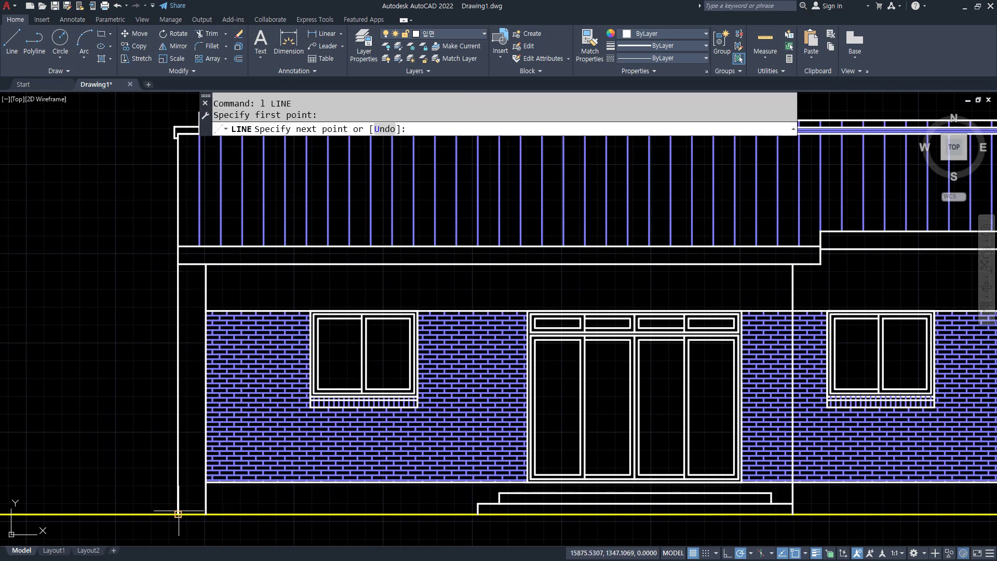
{"action": "key", "text": "Return"}
Step: Draw a horizontal line from the brick hatch's lower-left corner to the new vertical line
{"action": "key", "text": "Return"}
{"action": "left_click", "coordinate": [206, 482]}
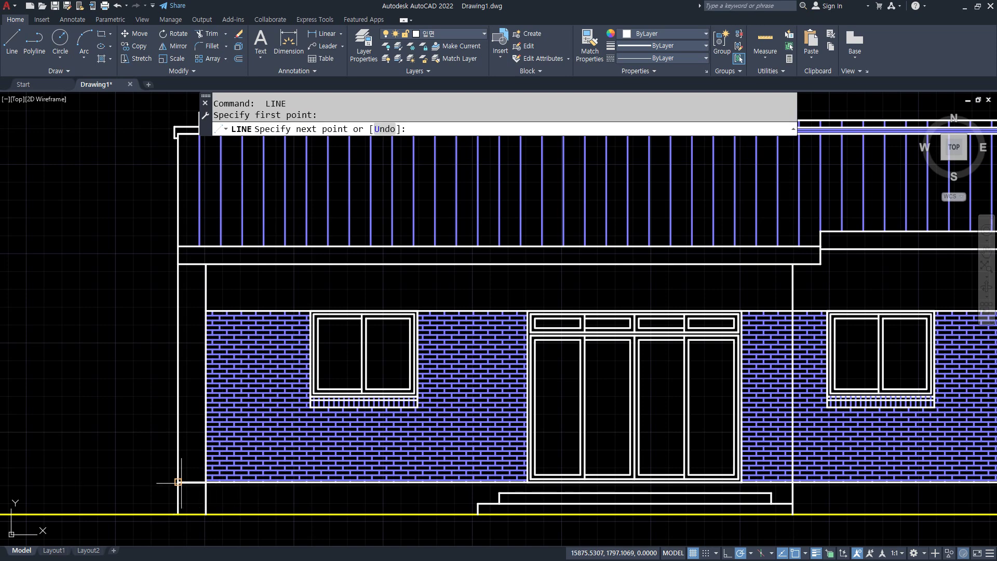
{"action": "left_click", "coordinate": [178, 481]}
{"action": "key", "text": "Return"}
Step: Draw a vertical line upward from the roof's upper-left corner, ending above the ridge, for the chimney's left edge
{"action": "middle_click_drag", "start_coordinate": [183, 291], "coordinate": [171, 402]}
{"action": "scroll", "coordinate": [177, 246], "scroll_direction": "up", "scroll_amount": 2}
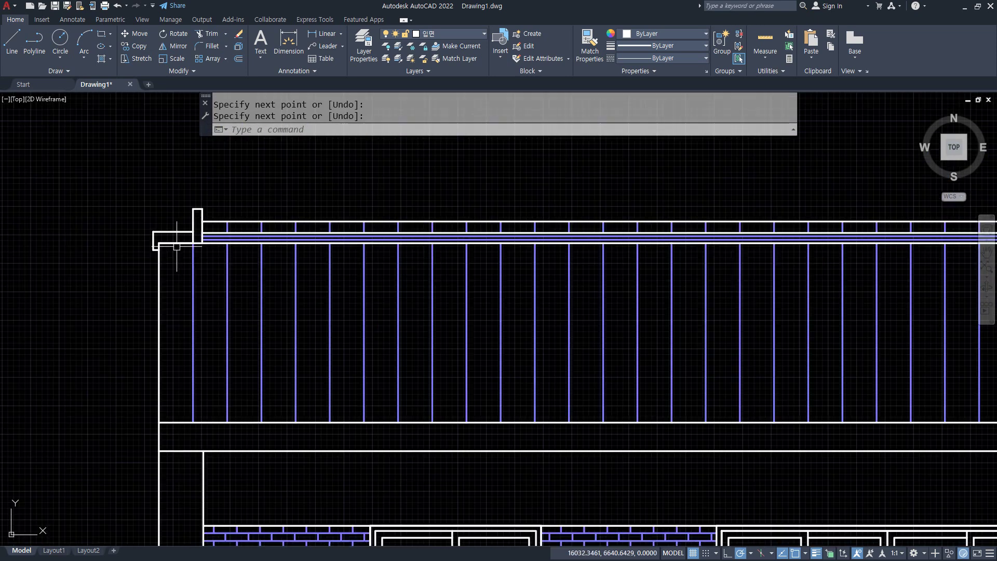
{"action": "middle_click_drag", "start_coordinate": [176, 247], "coordinate": [169, 359]}
{"action": "type", "text": "l"}
{"action": "key", "text": "Return"}
{"action": "left_click", "coordinate": [153, 355]}
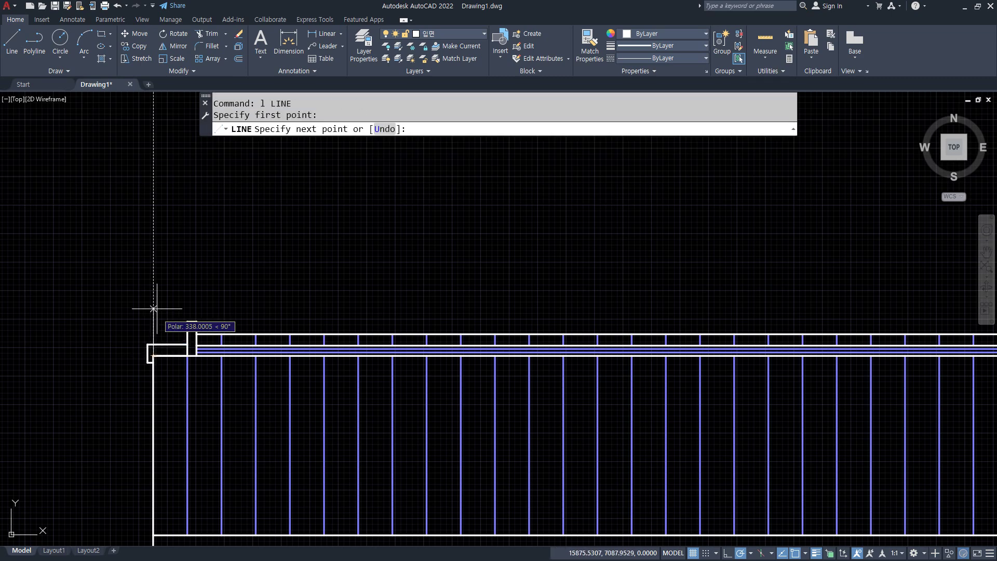
{"action": "left_click", "coordinate": [153, 252]}
{"action": "key", "text": "Return"}
{"action": "middle_click_drag", "start_coordinate": [205, 485], "coordinate": [205, 391]}
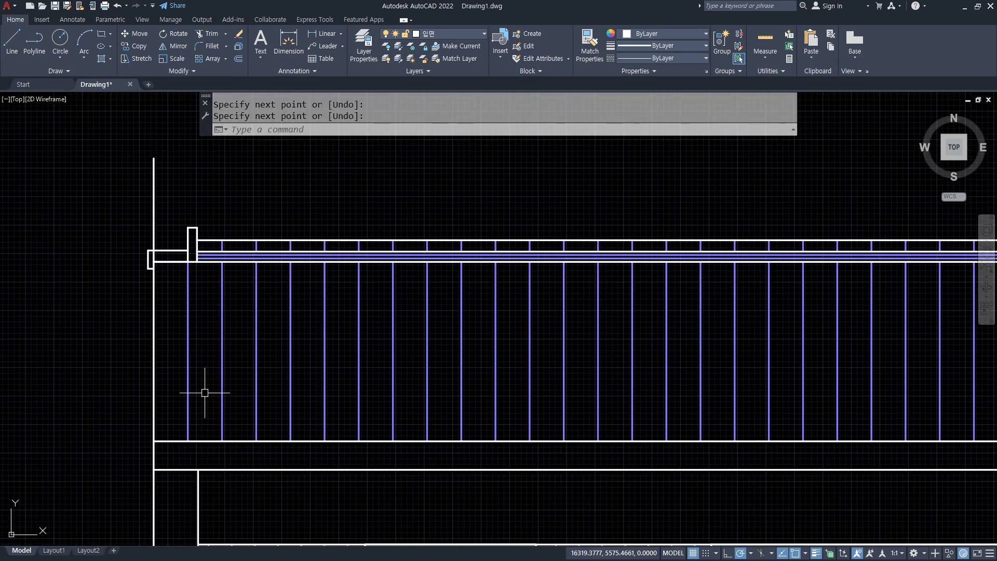
{"action": "key", "text": "Return"}
{"action": "key", "text": "Escape"}
Step: Offset the chimney's left edge line 600 to the right
{"action": "middle_click_drag", "start_coordinate": [182, 189], "coordinate": [178, 289]}
{"action": "type", "text": "o"}
{"action": "key", "text": "Return"}
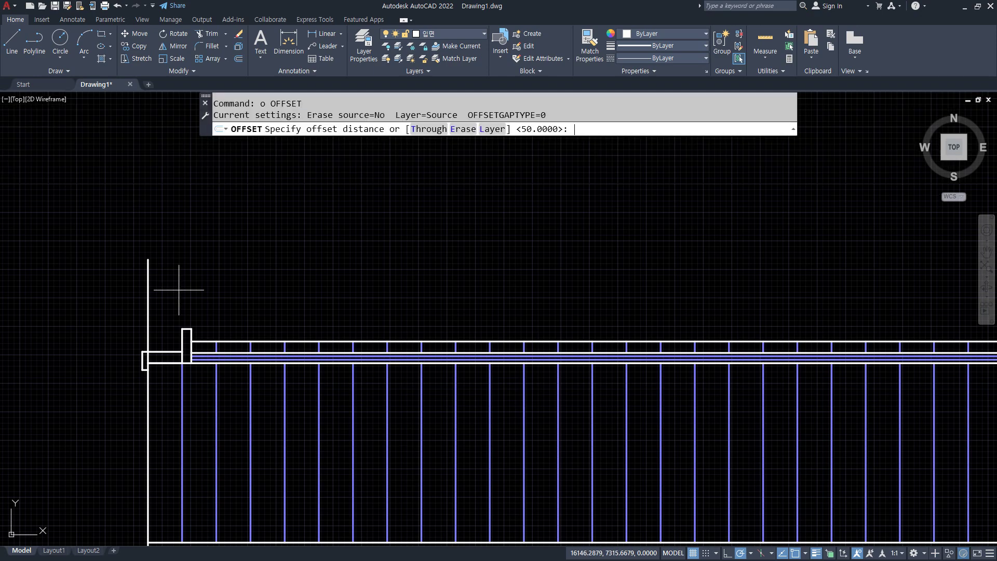
{"action": "type", "text": "60"}
{"action": "key", "text": "Return"}
{"action": "left_click", "coordinate": [148, 286]}
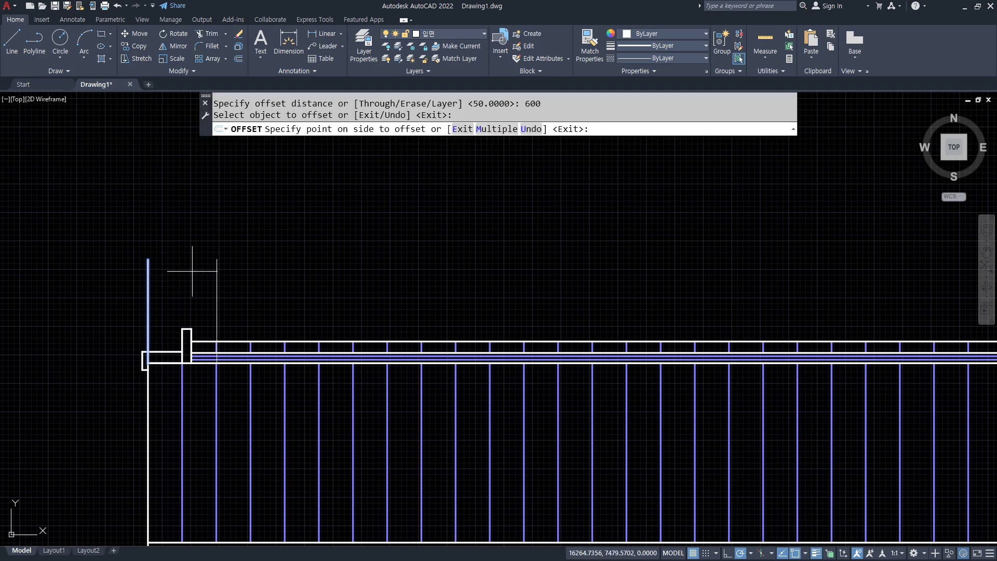
{"action": "left_click", "coordinate": [201, 303]}
{"action": "key", "text": "Return"}
{"action": "scroll", "coordinate": [202, 342], "scroll_direction": "up", "scroll_amount": 3}
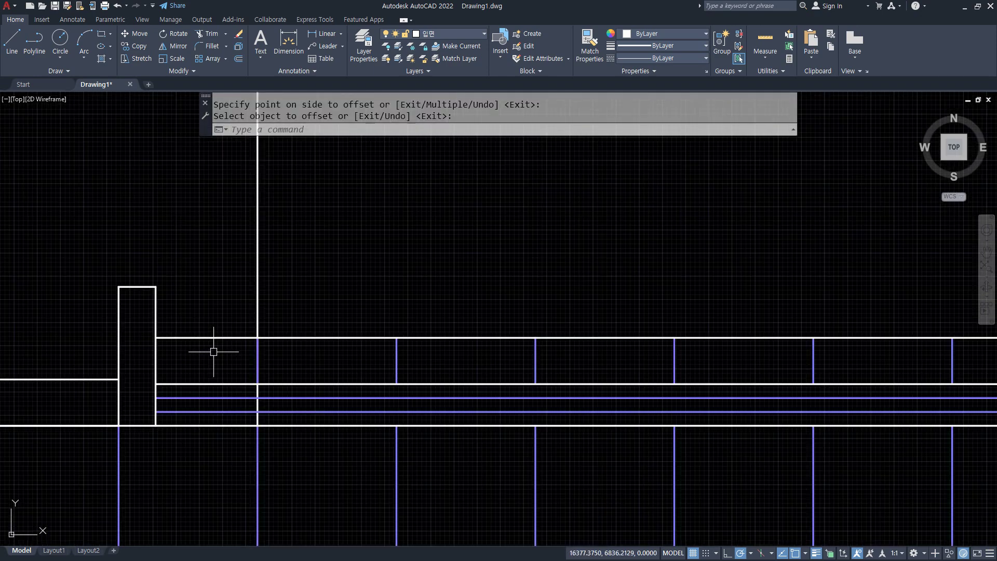
Step: Shorten the chimney's right edge line so its lower end sits on the uppermost roof line
{"action": "scroll", "coordinate": [233, 351], "scroll_direction": "down", "scroll_amount": 1}
{"action": "left_click", "coordinate": [250, 358]}
{"action": "left_click", "coordinate": [248, 397]}
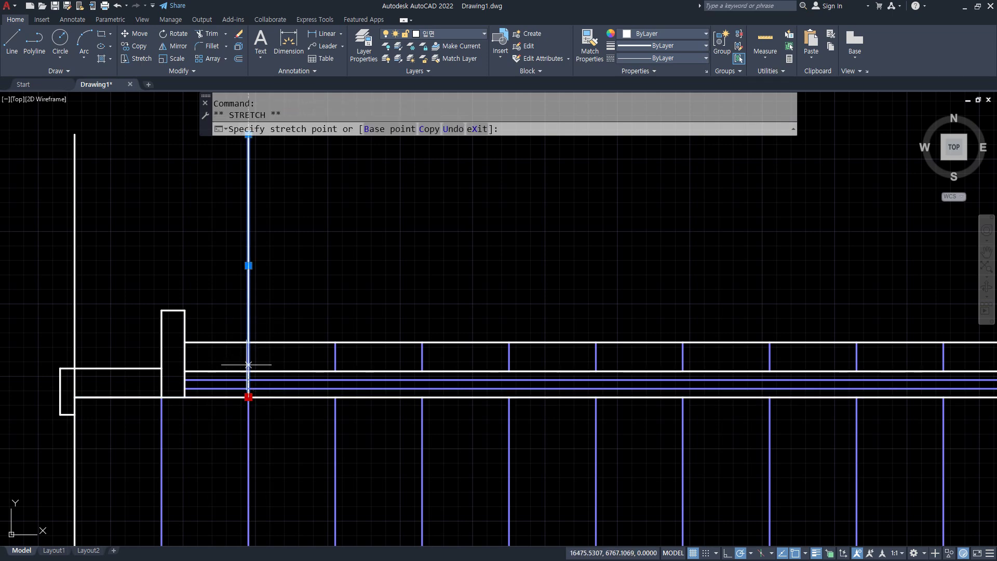
{"action": "left_click", "coordinate": [248, 341]}
{"action": "middle_click_drag", "start_coordinate": [154, 242], "coordinate": [147, 338]}
{"action": "key", "text": "Escape"}
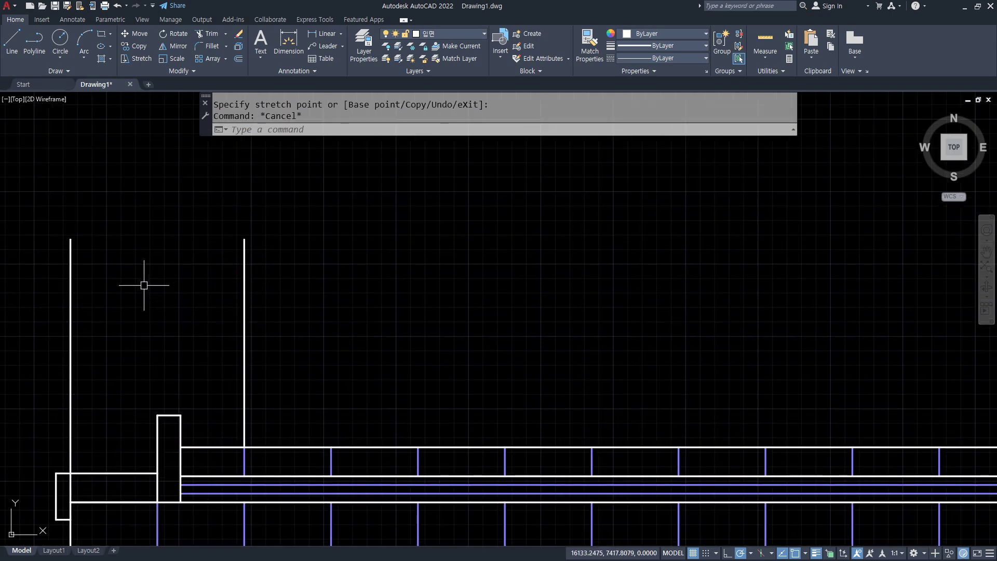
Step: Shorten the chimney's left edge line so its lower end sits on top of the ridge's left end piece
{"action": "scroll", "coordinate": [144, 283], "scroll_direction": "down", "scroll_amount": 2}
{"action": "middle_click_drag", "start_coordinate": [145, 283], "coordinate": [170, 289]}
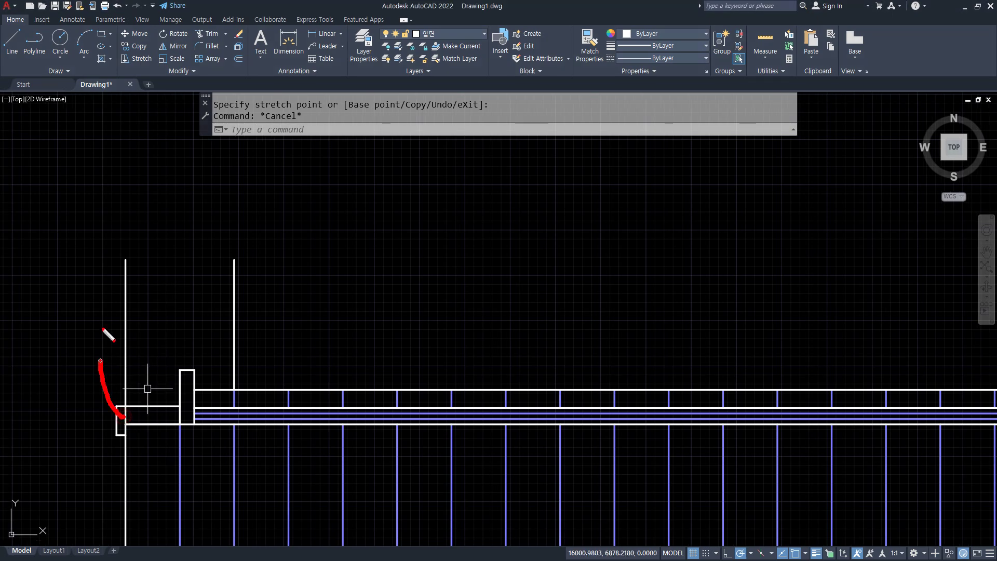
{"action": "left_click", "coordinate": [127, 387]}
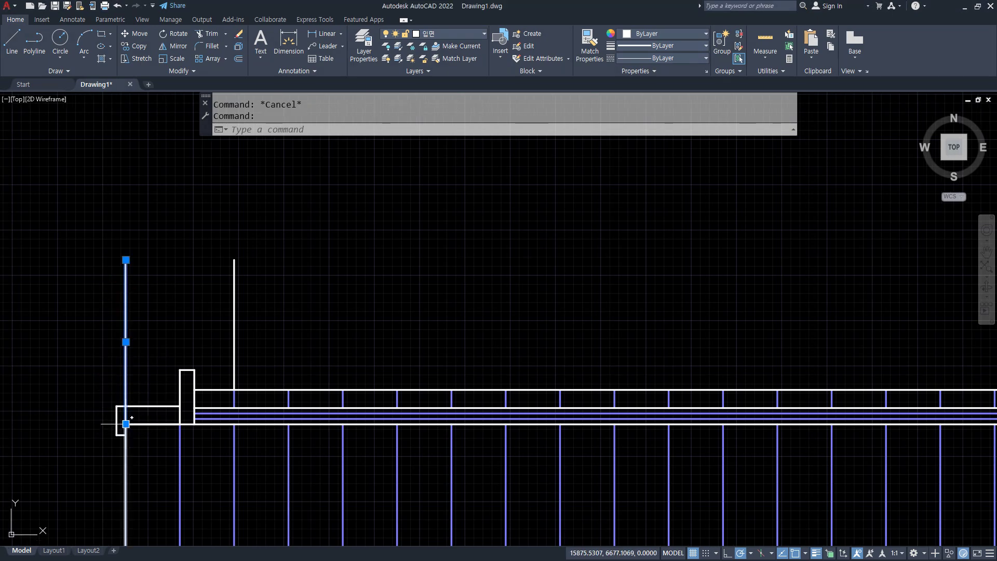
{"action": "left_click", "coordinate": [125, 406]}
{"action": "key", "text": "Escape"}
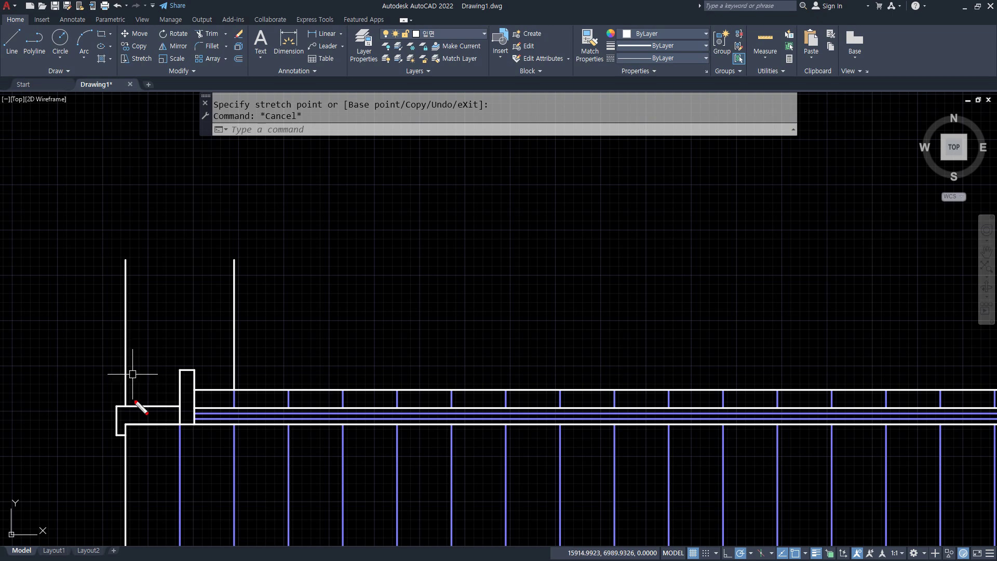
Step: Examine where the chimney would meet the left roof slope on the yellow house section outline
{"action": "left_click_drag", "start_coordinate": [124, 399], "coordinate": [121, 279]}
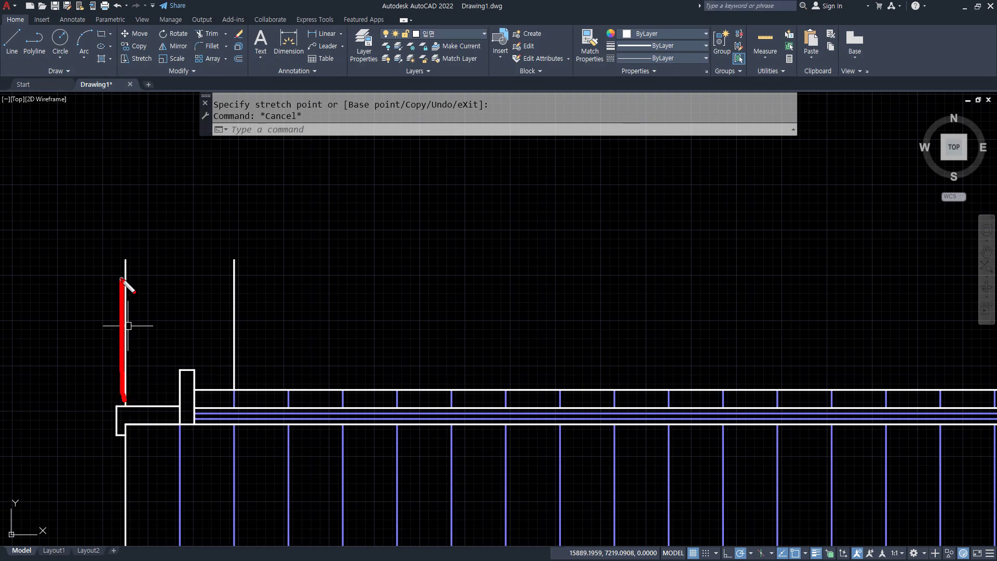
{"action": "left_click_drag", "start_coordinate": [0, 80], "coordinate": [0, 80]}
{"action": "scroll", "coordinate": [197, 179], "scroll_direction": "down", "scroll_amount": 6}
{"action": "left_click", "coordinate": [142, 247]}
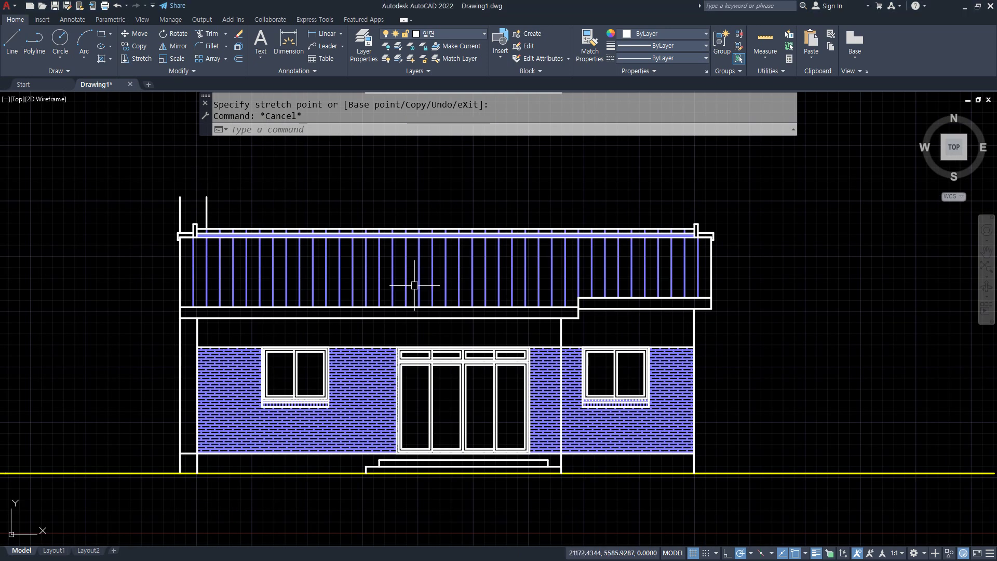
{"action": "middle_click_drag", "start_coordinate": [414, 286], "coordinate": [919, 287]}
{"action": "middle_click_drag", "start_coordinate": [474, 287], "coordinate": [594, 290]}
{"action": "scroll", "coordinate": [195, 284], "scroll_direction": "up", "scroll_amount": 2}
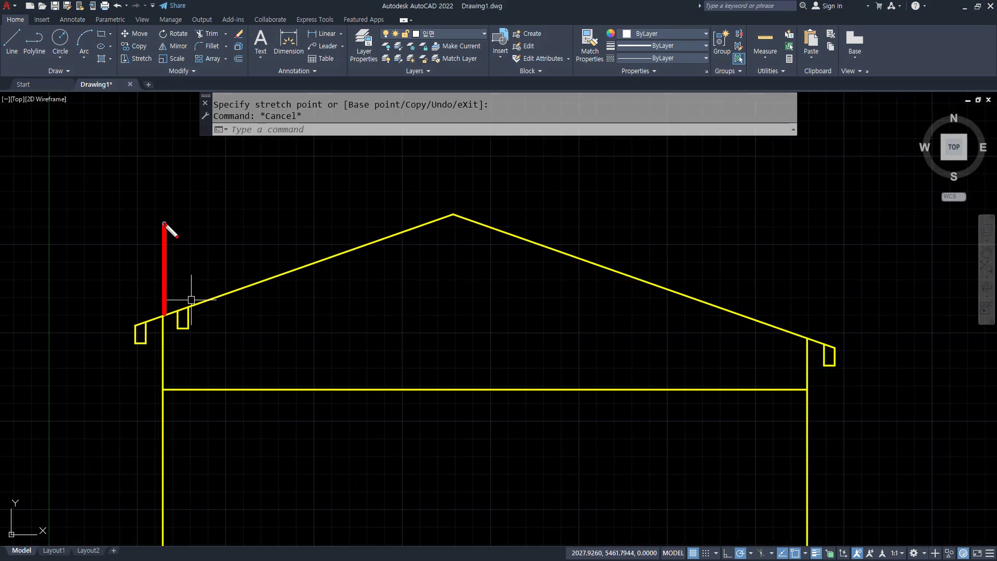
{"action": "left_click_drag", "start_coordinate": [144, 222], "coordinate": [206, 217]}
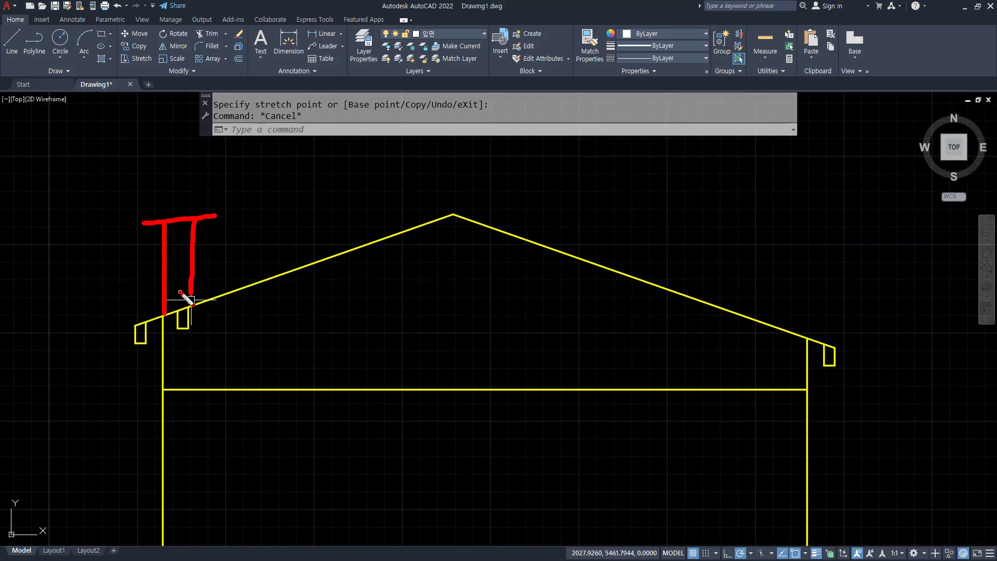
{"action": "left_click_drag", "start_coordinate": [180, 292], "coordinate": [236, 313]}
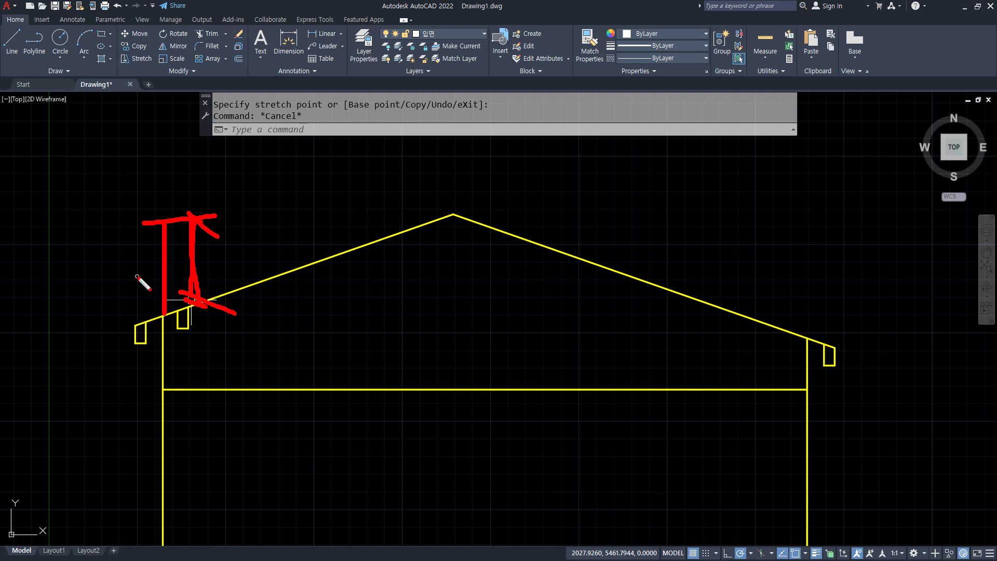
{"action": "key", "text": "Escape"}
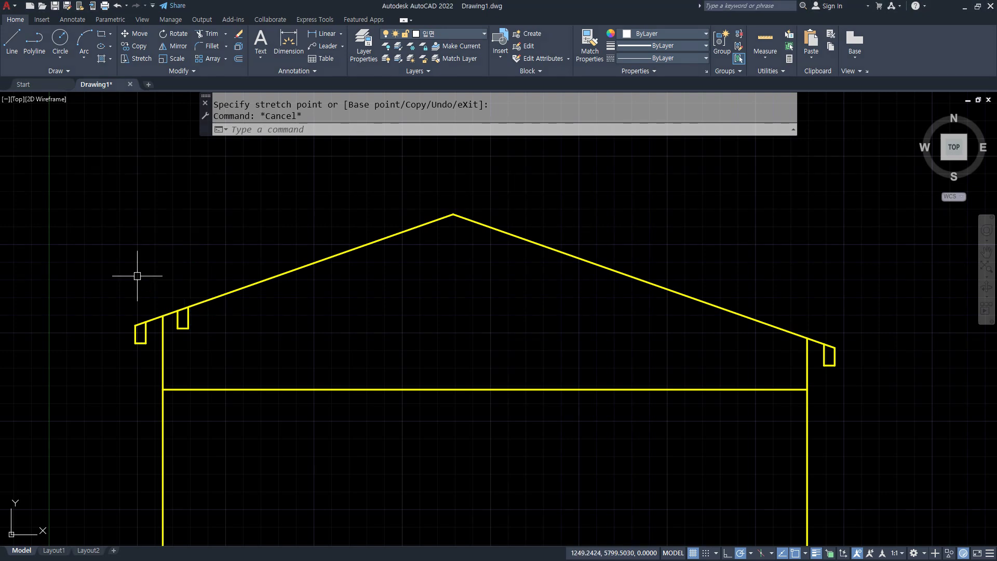
Step: Compare the chimney on the front elevation with the left roof slope and ridge line of the yellow section outline
{"action": "scroll", "coordinate": [279, 299], "scroll_direction": "down", "scroll_amount": 6}
{"action": "middle_click_drag", "start_coordinate": [510, 263], "coordinate": [381, 263]}
{"action": "scroll", "coordinate": [380, 263], "scroll_direction": "up", "scroll_amount": 8}
{"action": "scroll", "coordinate": [344, 329], "scroll_direction": "down", "scroll_amount": 4}
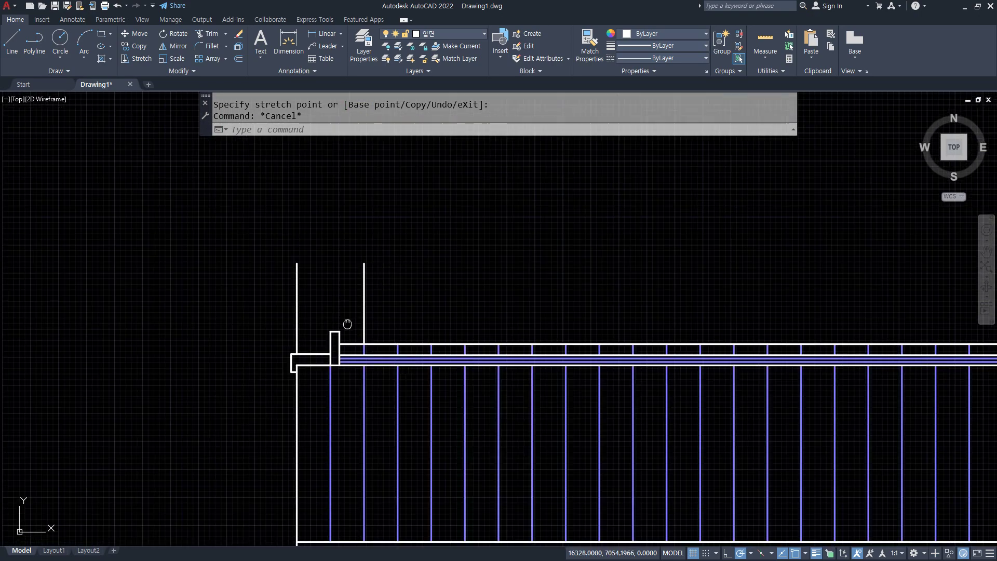
{"action": "middle_click_drag", "start_coordinate": [421, 307], "coordinate": [722, 276]}
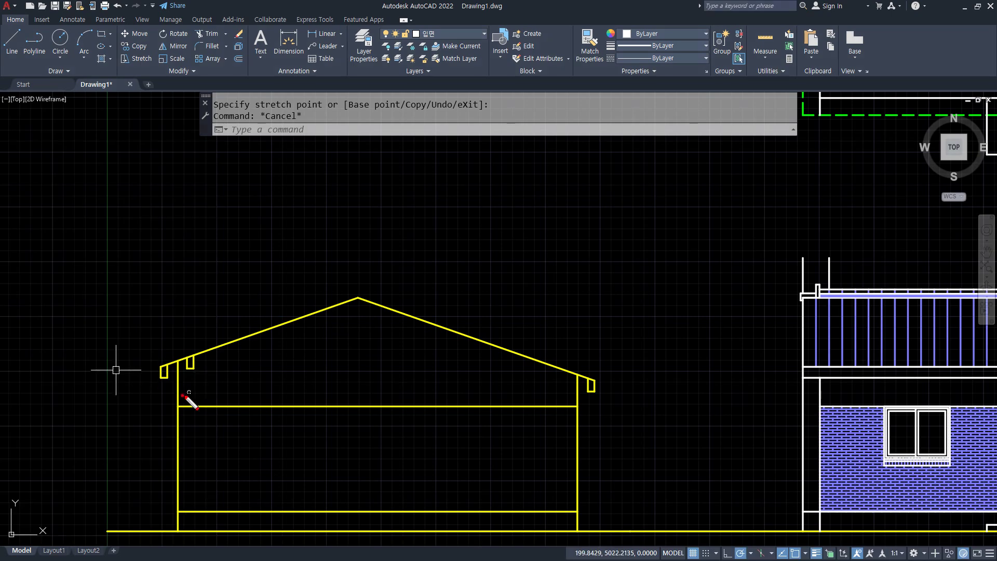
{"action": "mouse_move", "coordinate": [191, 401]}
{"action": "left_mouse_down"}
{"action": "mouse_move", "coordinate": [205, 400]}
{"action": "mouse_move", "coordinate": [183, 396]}
{"action": "mouse_move", "coordinate": [212, 385]}
{"action": "left_mouse_up"}
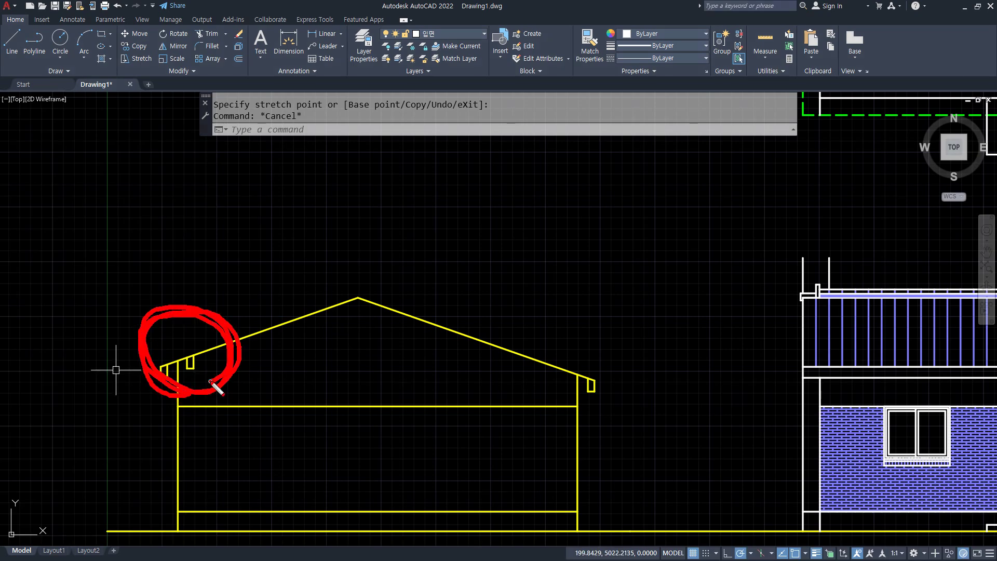
{"action": "key", "text": "e"}
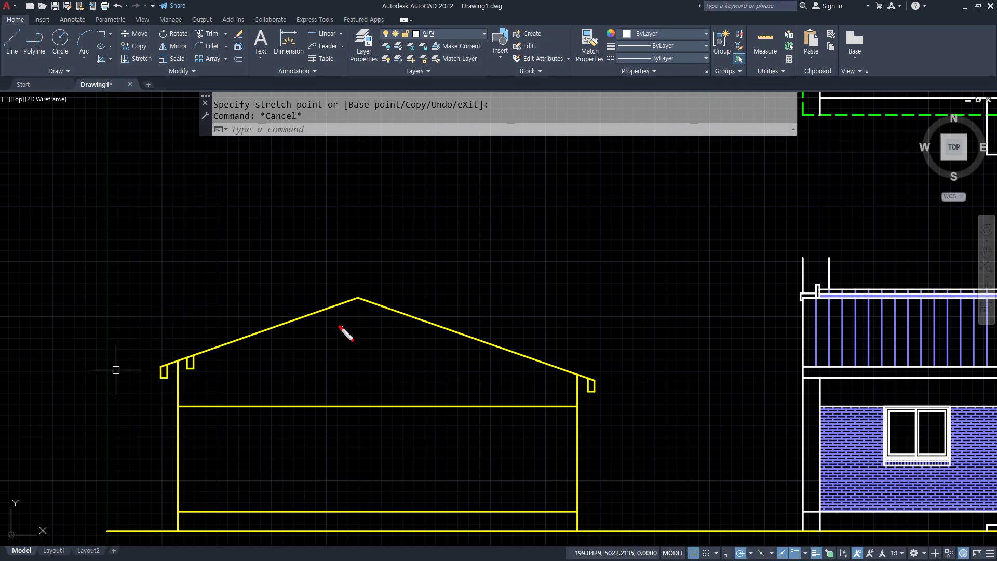
{"action": "mouse_move", "coordinate": [340, 327]}
{"action": "left_mouse_down"}
{"action": "mouse_move", "coordinate": [327, 305]}
{"action": "mouse_move", "coordinate": [358, 316]}
{"action": "left_mouse_up"}
{"action": "key", "text": "e"}
{"action": "left_click_drag", "start_coordinate": [357, 266], "coordinate": [357, 545], "text": "shift"}
{"action": "mouse_move", "coordinate": [327, 315]}
{"action": "left_mouse_down"}
{"action": "mouse_move", "coordinate": [300, 333]}
{"action": "mouse_move", "coordinate": [299, 291]}
{"action": "left_mouse_up"}
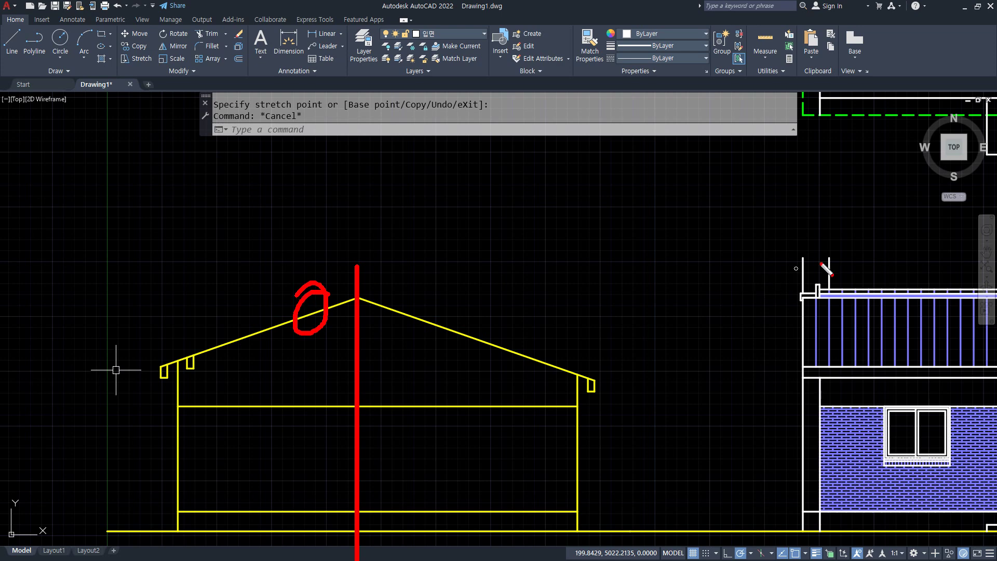
{"action": "left_click_drag", "start_coordinate": [832, 255], "coordinate": [846, 258]}
{"action": "key", "text": "e"}
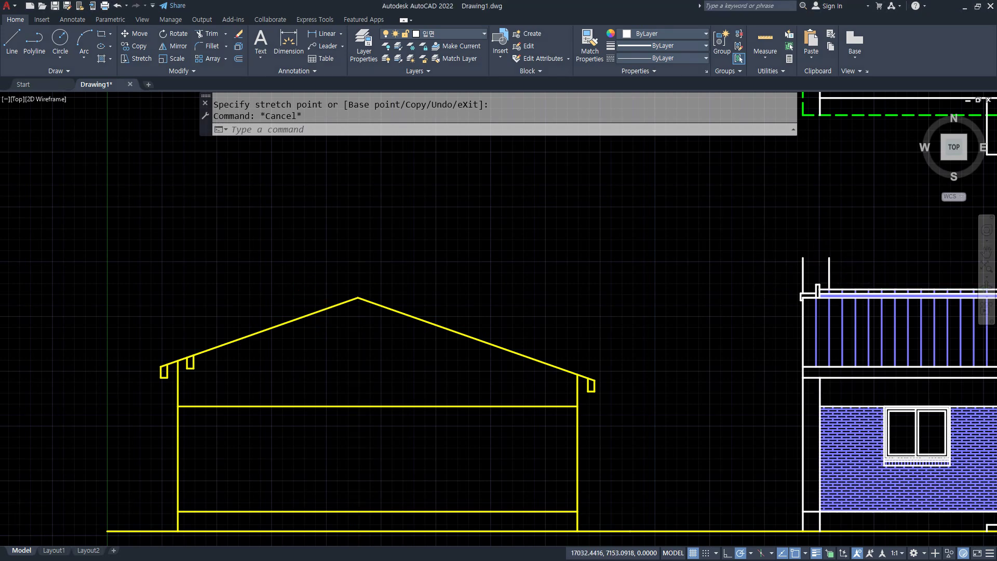
Step: Draw a 700 by 100 rectangle for the chimney cap in the empty space beside the chimney's upper end
{"action": "scroll", "coordinate": [846, 278], "scroll_direction": "up", "scroll_amount": 6}
{"action": "middle_click_drag", "start_coordinate": [766, 260], "coordinate": [311, 307]}
{"action": "scroll", "coordinate": [307, 303], "scroll_direction": "up", "scroll_amount": 2}
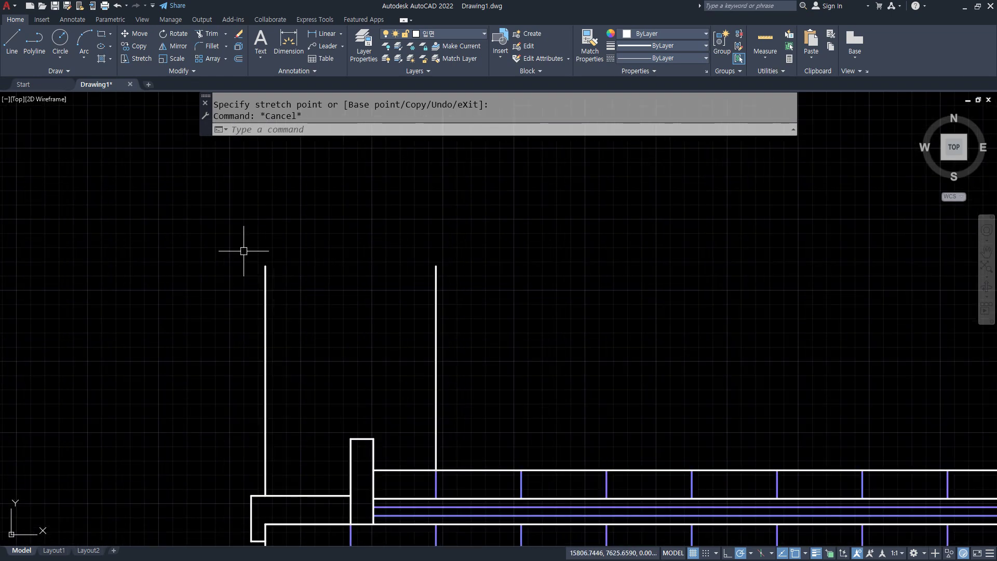
{"action": "type", "text": "rec"}
{"action": "key", "text": "Return"}
{"action": "left_click", "coordinate": [129, 233]}
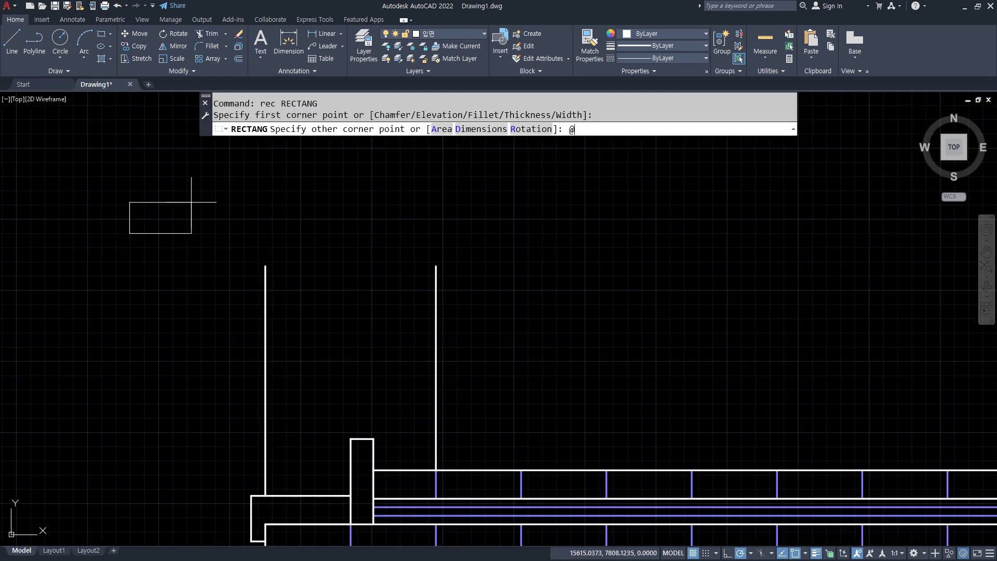
{"action": "type", "text": "@700,100"}
{"action": "key", "text": "Return"}
Step: Close the chimney's top with a line between the upper ends of its two edge lines
{"action": "type", "text": "l"}
{"action": "key", "text": "Return"}
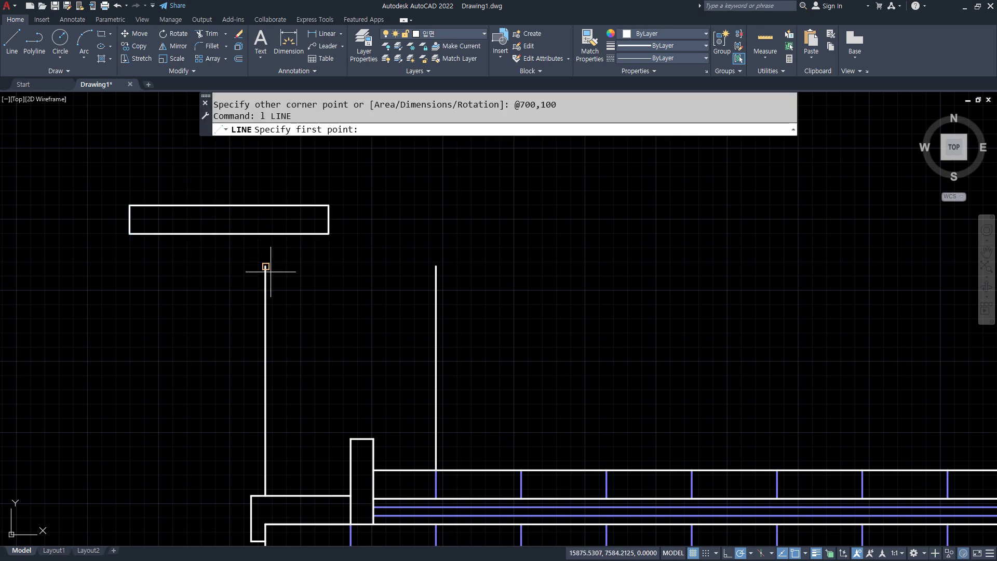
{"action": "left_click", "coordinate": [265, 267]}
{"action": "left_click", "coordinate": [436, 266]}
{"action": "key", "text": "Return"}
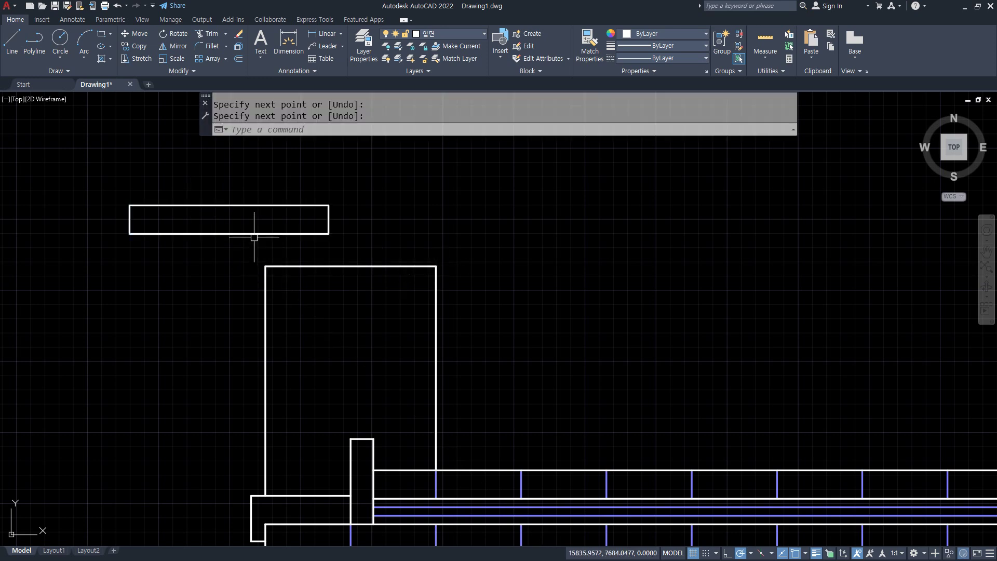
Step: Move the cap rectangle by its lower edge's midpoint onto the midpoint of the chimney's top line
{"action": "type", "text": "m"}
{"action": "key", "text": "Return"}
{"action": "left_click", "coordinate": [308, 232]}
{"action": "key", "text": "Return"}
{"action": "type", "text": "mid"}
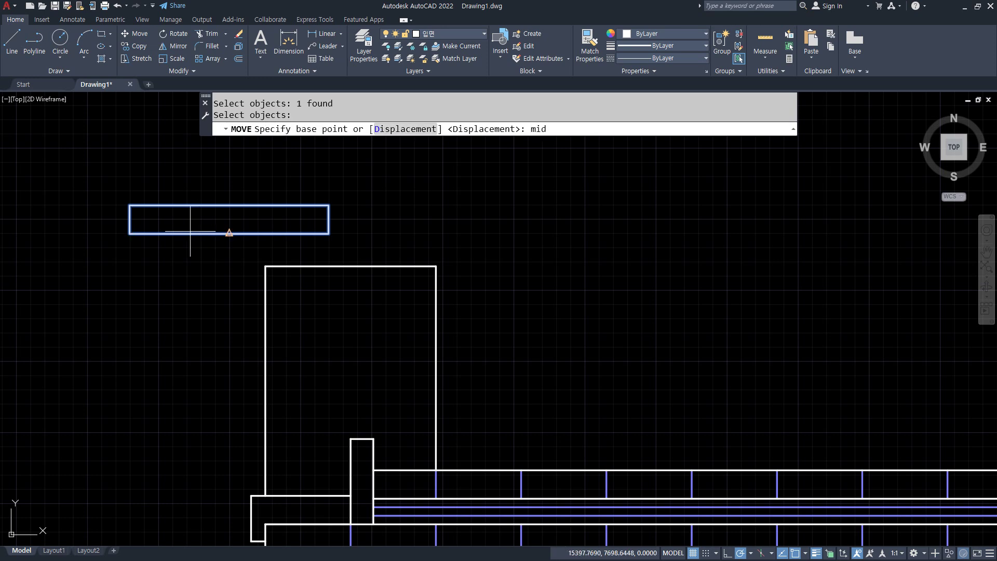
{"action": "key", "text": "Return"}
{"action": "left_click", "coordinate": [202, 233]}
{"action": "type", "text": "mi"}
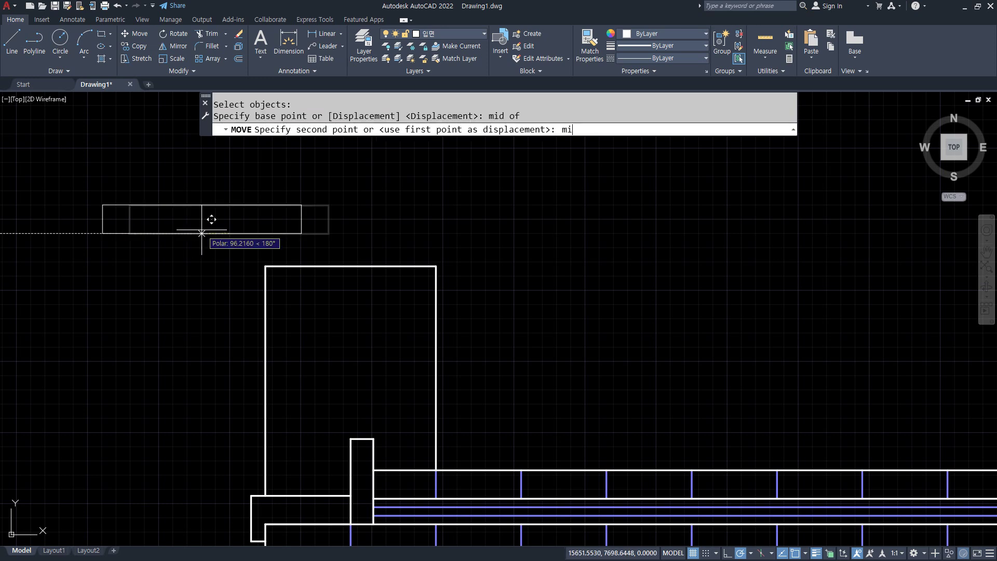
{"action": "type", "text": "d"}
{"action": "key", "text": "Return"}
{"action": "left_click", "coordinate": [351, 263]}
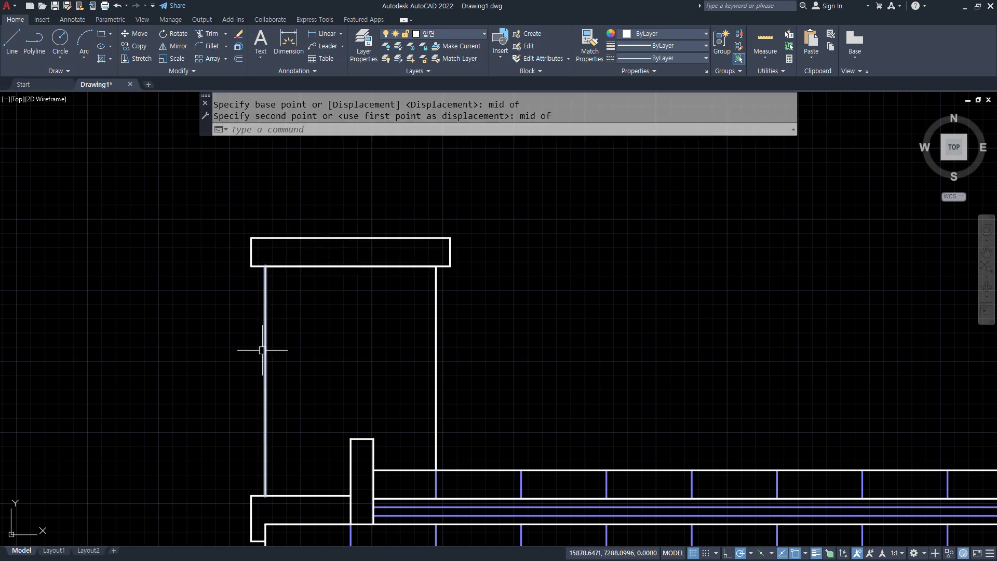
Step: Draw a 200 by 200 square for the chimney opening in the empty space right of the chimney
{"action": "middle_click_drag", "start_coordinate": [335, 337], "coordinate": [320, 310]}
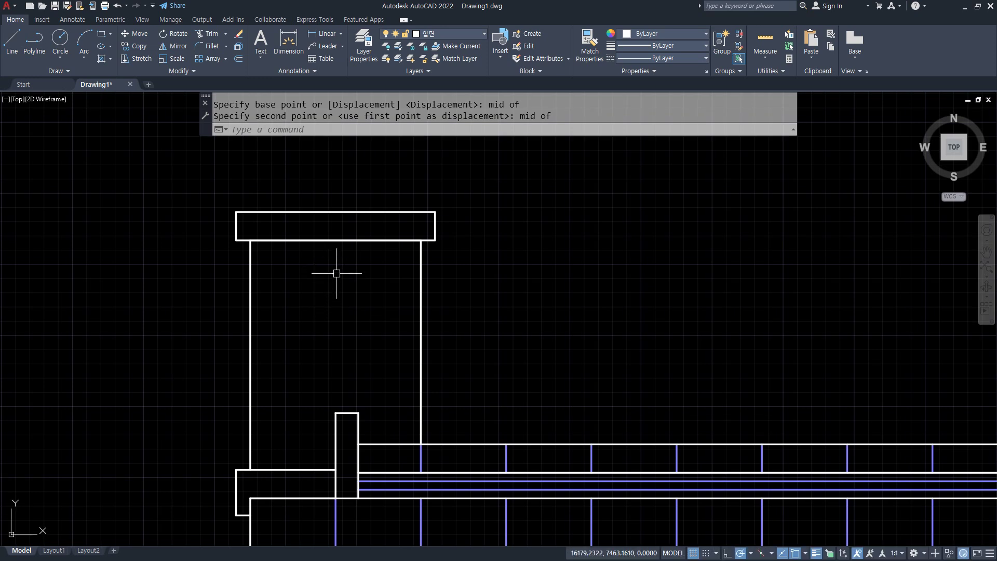
{"action": "mouse_move", "coordinate": [302, 243]}
{"action": "left_mouse_down"}
{"action": "mouse_move", "coordinate": [302, 300]}
{"action": "mouse_move", "coordinate": [384, 239]}
{"action": "left_mouse_up"}
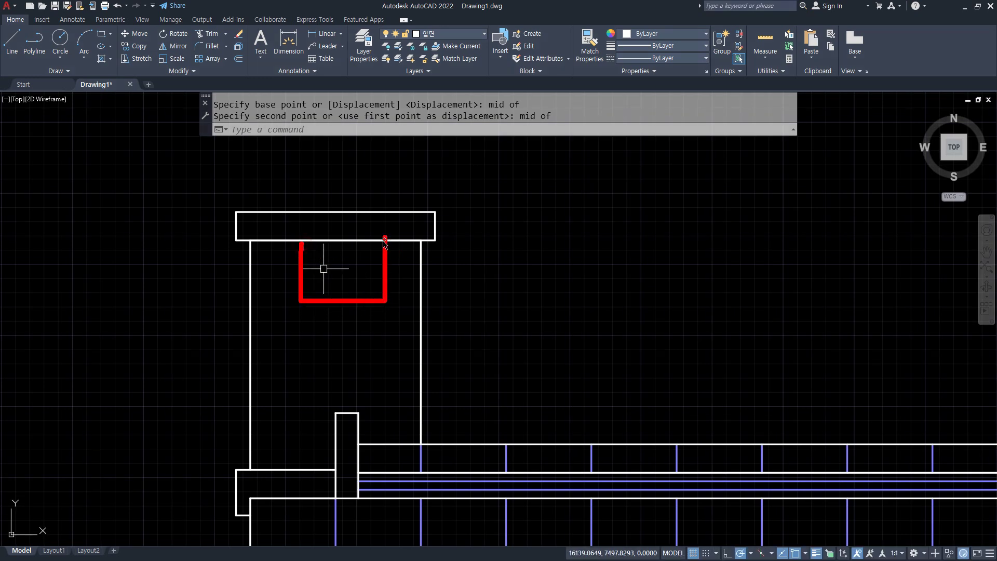
{"action": "type", "text": "rec"}
{"action": "key", "text": "Return"}
{"action": "left_click", "coordinate": [549, 350]}
{"action": "type", "text": "@"}
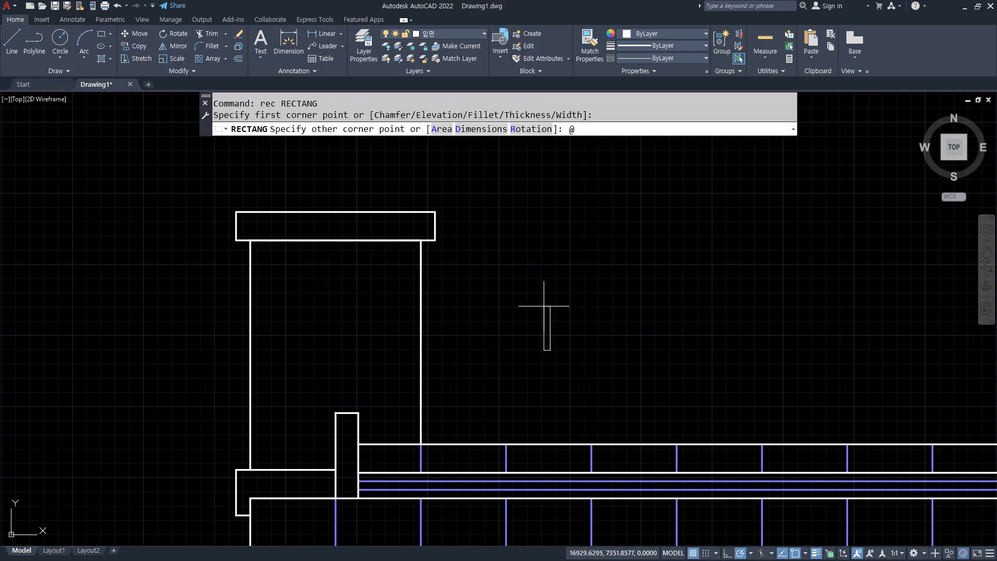
{"action": "type", "text": "200,200"}
{"action": "key", "text": "Return"}
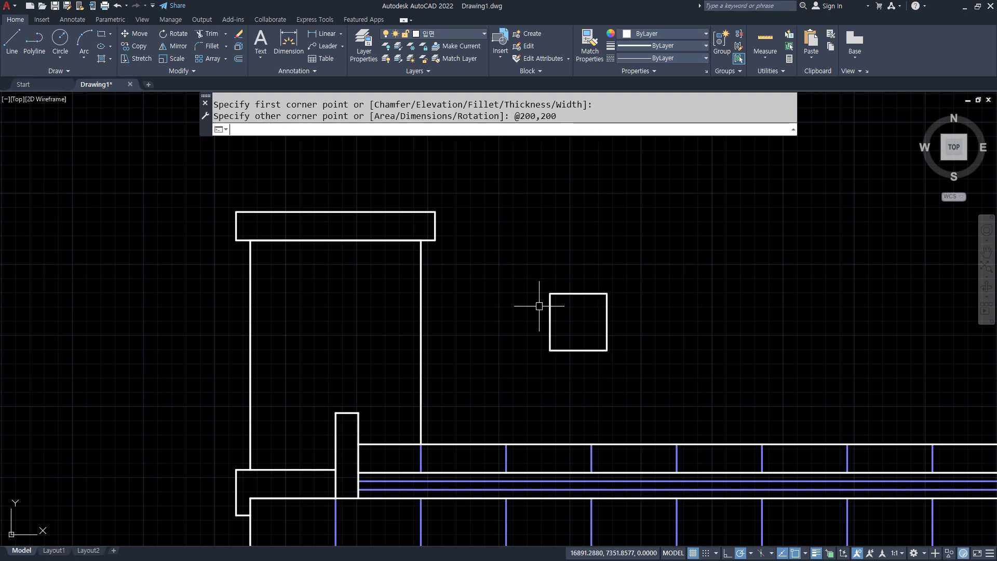
{"action": "type", "text": ","}
{"action": "key", "text": "Return"}
{"action": "key", "text": "Escape"}
Step: Move the square by its upper edge's midpoint onto the midpoint of the chimney cap's lower edge
{"action": "type", "text": "m"}
{"action": "key", "text": "Return"}
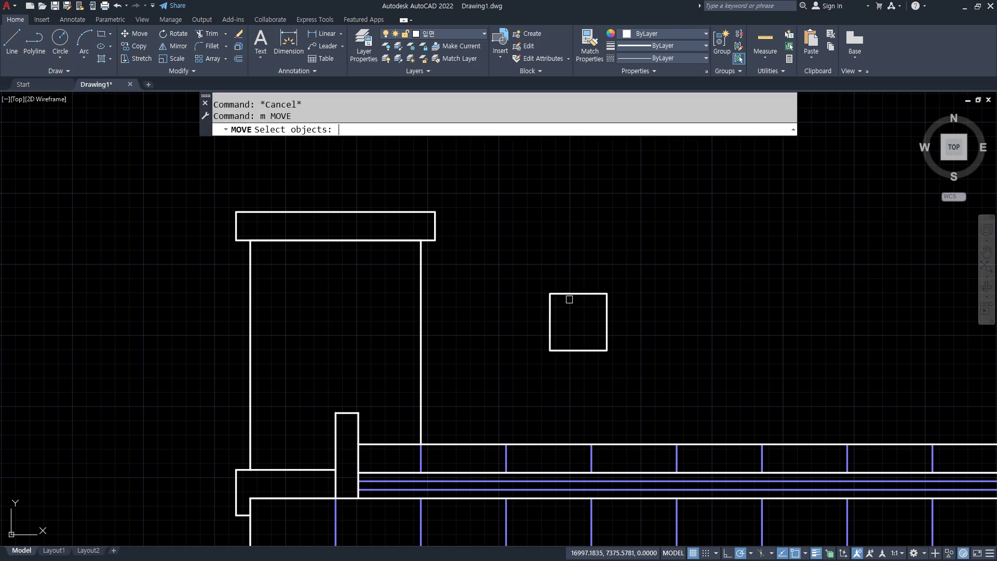
{"action": "left_click", "coordinate": [570, 295]}
{"action": "key", "text": "Return"}
{"action": "type", "text": "mid of"}
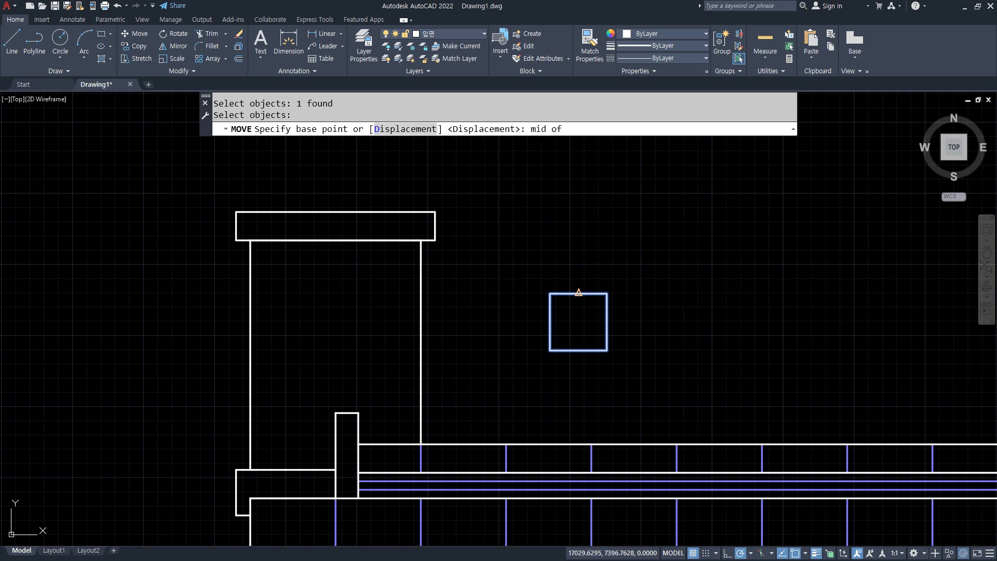
{"action": "left_click", "coordinate": [579, 293]}
{"action": "type", "text": "mid"}
{"action": "key", "text": "Return"}
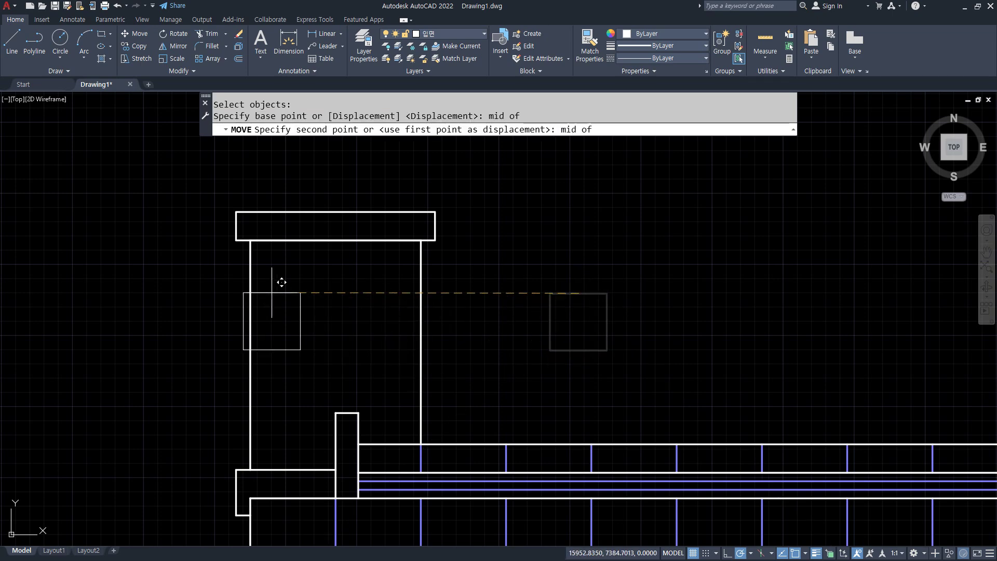
{"action": "left_click", "coordinate": [317, 228]}
Step: Fill the narrow wall strip at the house's left end and the chimney shaft with the brick hatch, leaving the opening empty
{"action": "scroll", "coordinate": [312, 260], "scroll_direction": "down", "scroll_amount": 8}
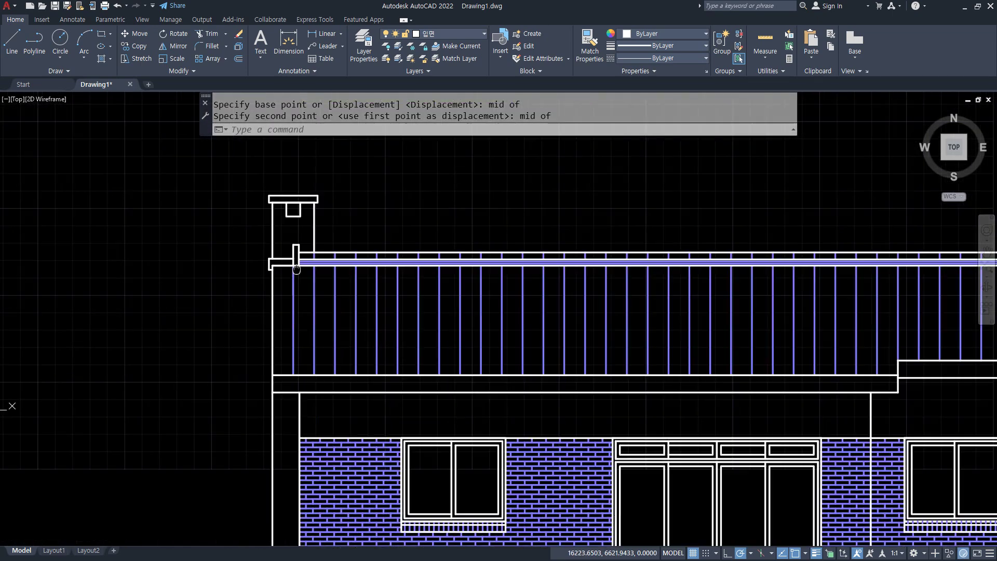
{"action": "scroll", "coordinate": [291, 256], "scroll_direction": "down", "scroll_amount": 2}
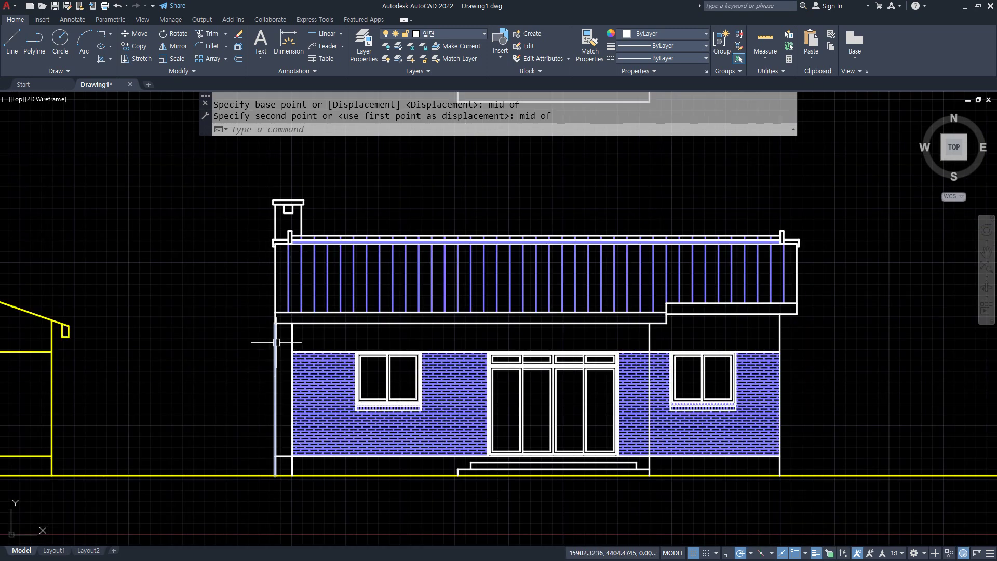
{"action": "type", "text": "h"}
{"action": "key", "text": "Return"}
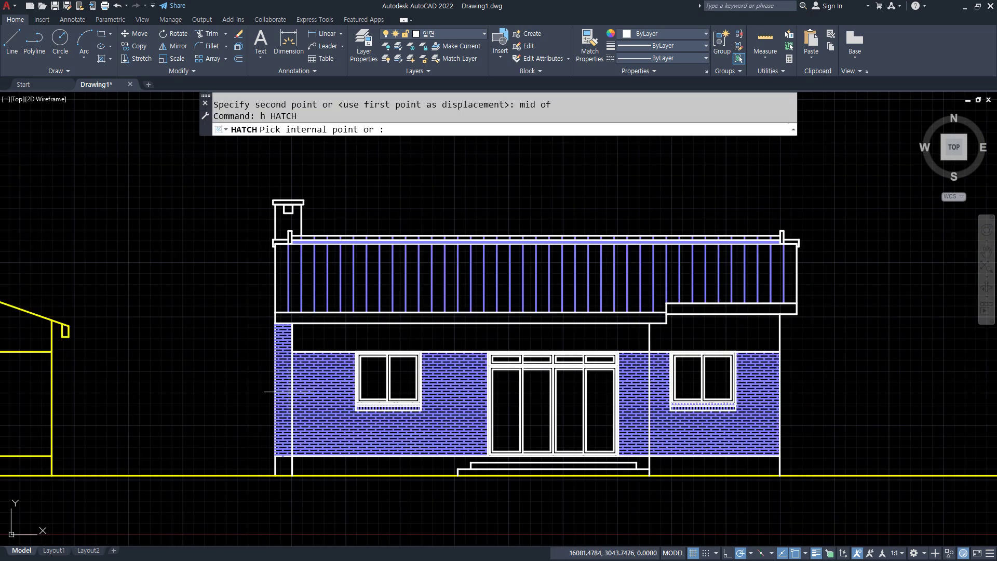
{"action": "left_click", "coordinate": [283, 416]}
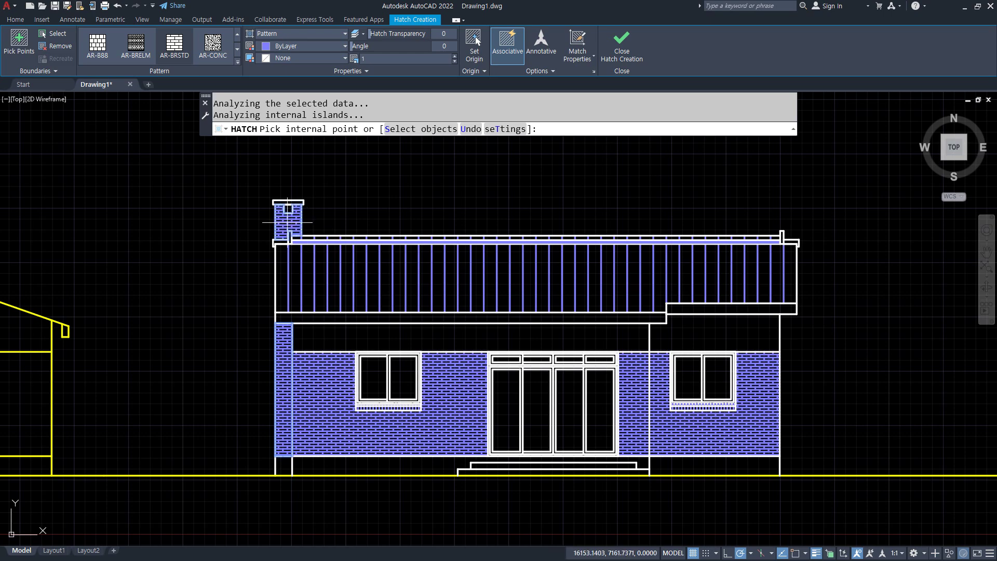
{"action": "key", "text": "Return"}
Step: Check the brick hatching on the front elevation's left wall strip and chimney
{"action": "scroll", "coordinate": [305, 453], "scroll_direction": "up", "scroll_amount": 2}
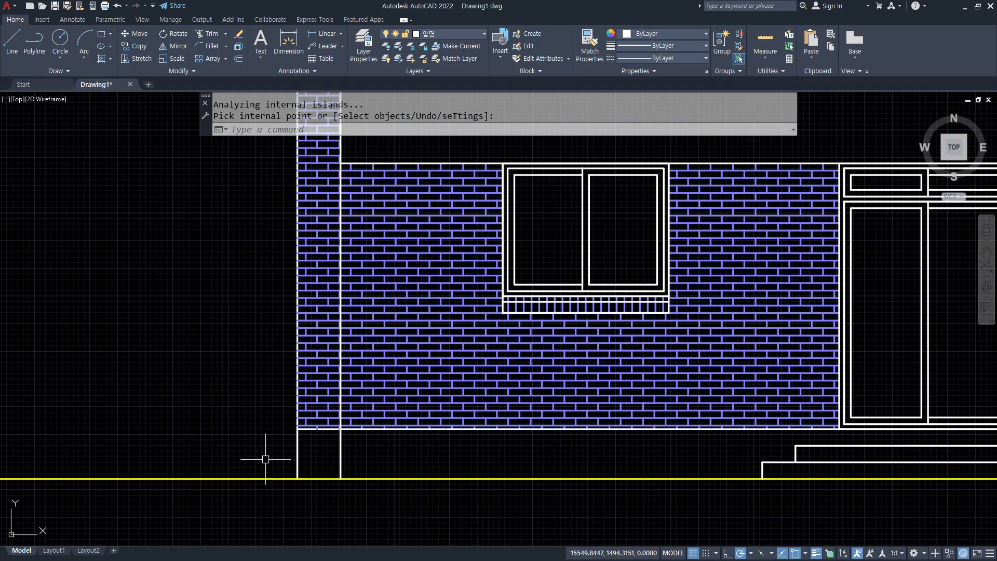
{"action": "mouse_move", "coordinate": [289, 150]}
{"action": "middle_mouse_down"}
{"action": "mouse_move", "coordinate": [285, 272]}
{"action": "mouse_move", "coordinate": [261, 299]}
{"action": "middle_mouse_up"}
{"action": "scroll", "coordinate": [254, 322], "scroll_direction": "down", "scroll_amount": 1}
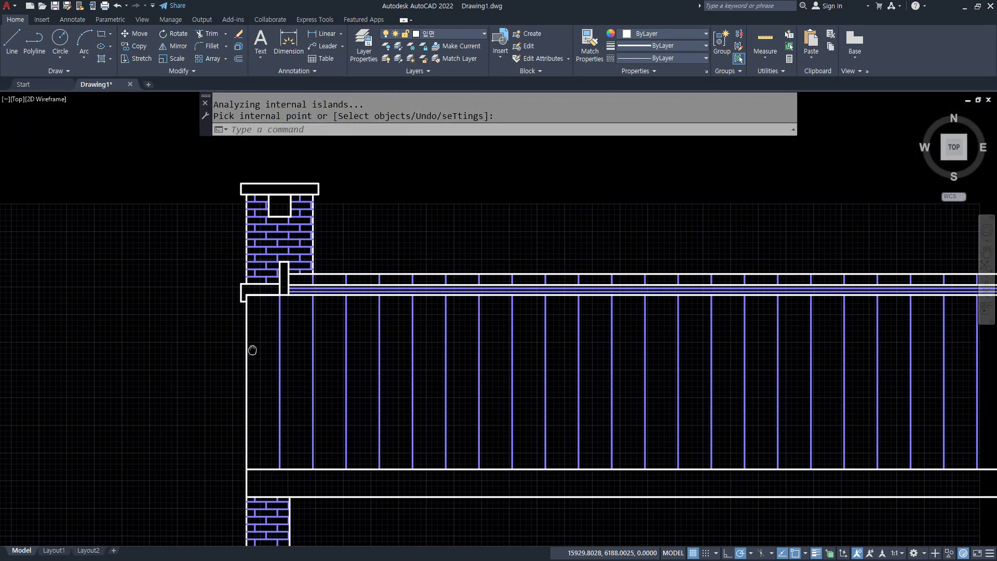
{"action": "middle_click_drag", "start_coordinate": [252, 350], "coordinate": [234, 207]}
{"action": "scroll", "coordinate": [234, 207], "scroll_direction": "down", "scroll_amount": 1}
{"action": "middle_click_drag", "start_coordinate": [240, 300], "coordinate": [200, 319]}
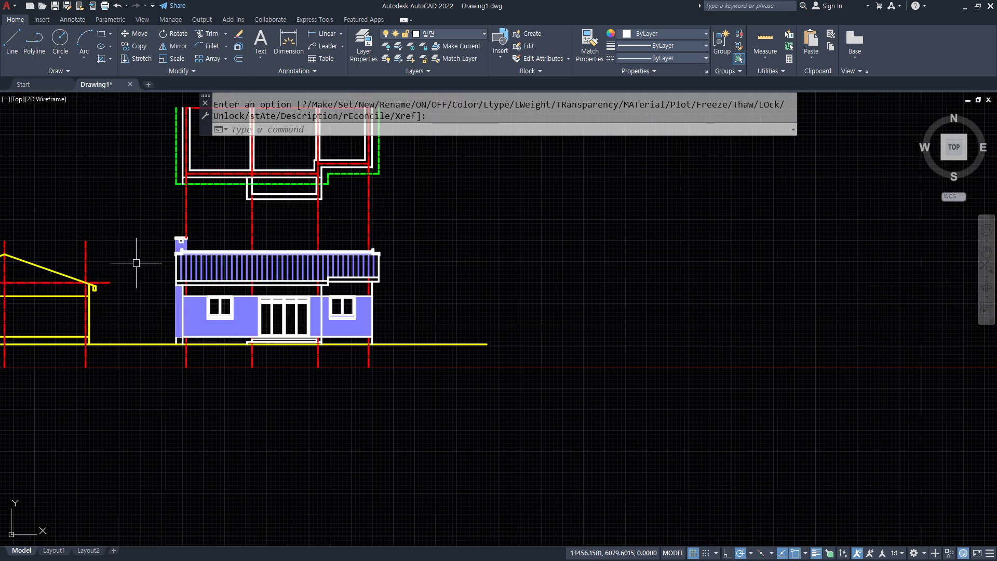
Step: Copy the yellow section outline with its red centre lines horizontally about 32330 to the right, past the front elevation
{"action": "middle_click_drag", "start_coordinate": [138, 260], "coordinate": [371, 262]}
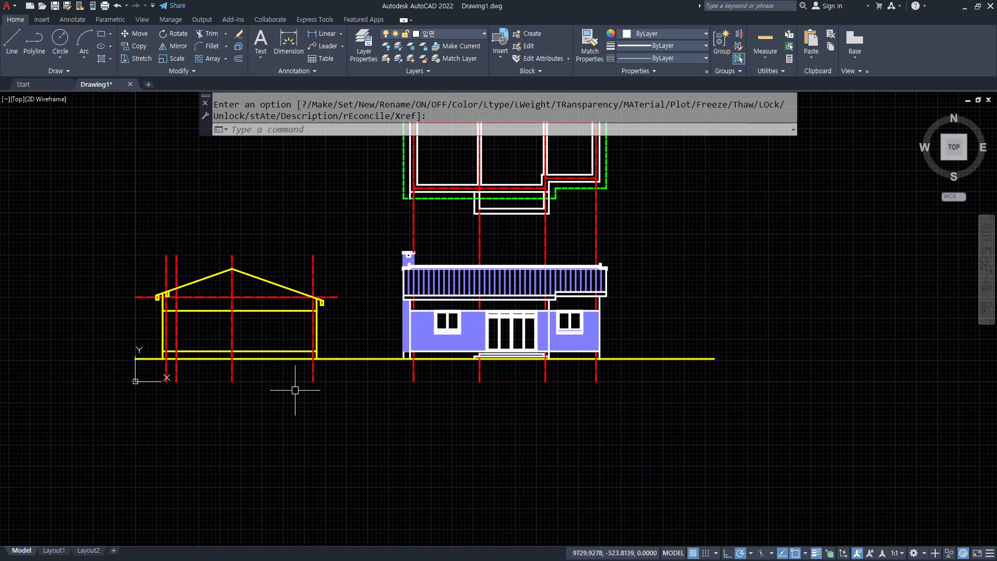
{"action": "scroll", "coordinate": [132, 341], "scroll_direction": "up", "scroll_amount": 2}
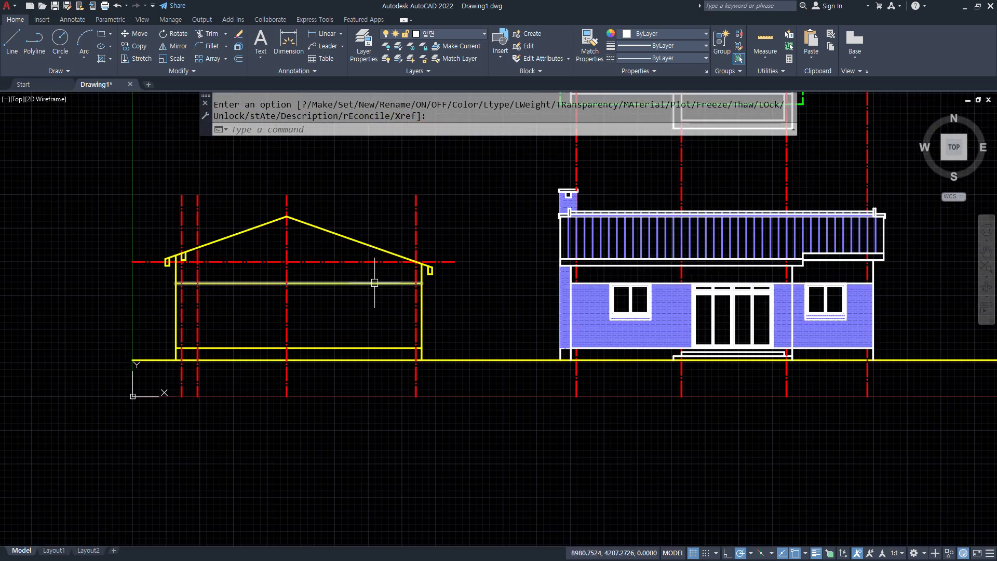
{"action": "mouse_move", "coordinate": [290, 396]}
{"action": "left_mouse_down"}
{"action": "mouse_move", "coordinate": [178, 229]}
{"action": "mouse_move", "coordinate": [364, 400]}
{"action": "left_mouse_up"}
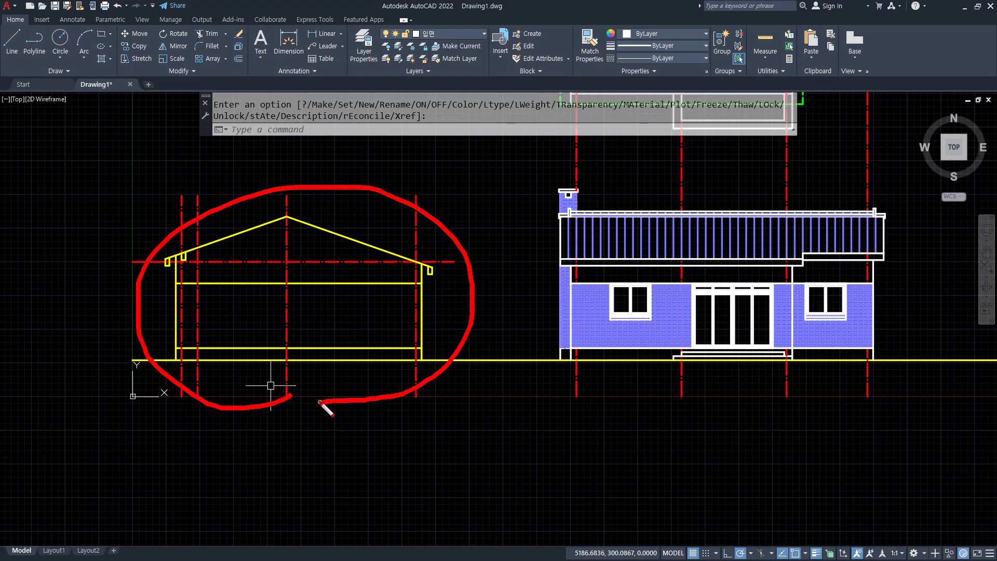
{"action": "key", "text": "Escape"}
{"action": "type", "text": "c"}
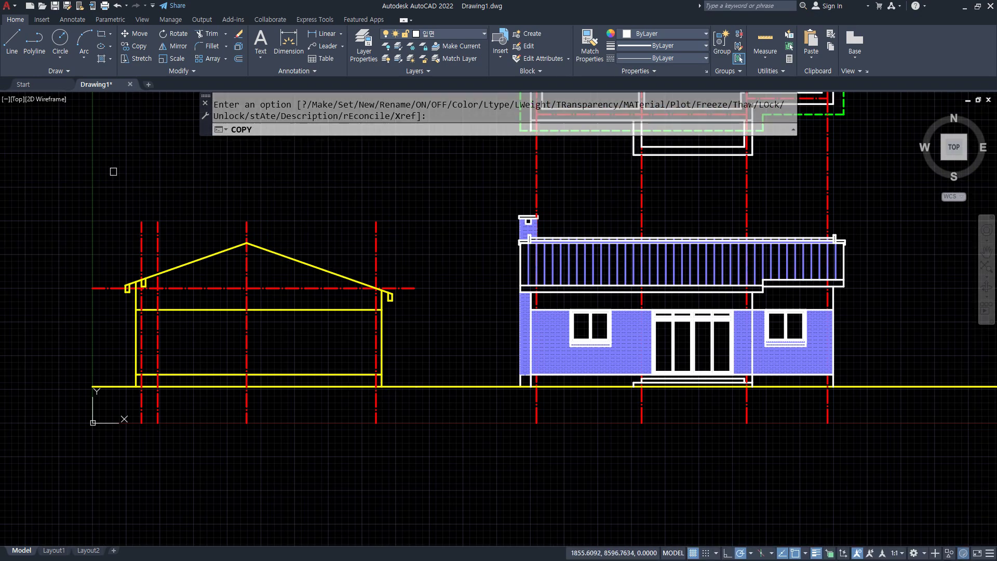
{"action": "left_click", "coordinate": [45, 154]}
{"action": "left_click", "coordinate": [447, 476]}
{"action": "key", "text": "Return"}
{"action": "left_click", "coordinate": [343, 461]}
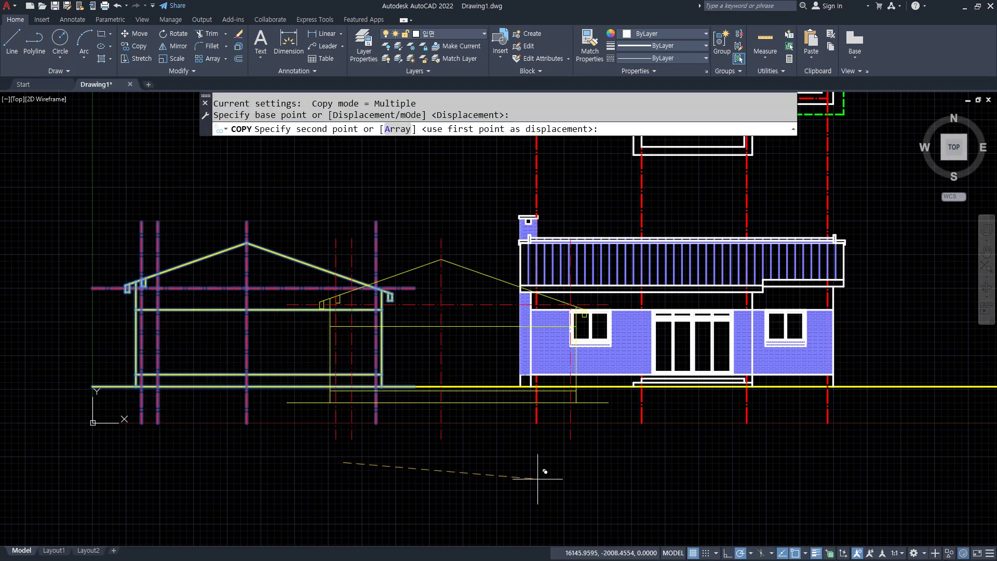
{"action": "scroll", "coordinate": [830, 472], "scroll_direction": "down", "scroll_amount": 3}
{"action": "middle_click_drag", "start_coordinate": [864, 481], "coordinate": [534, 463]}
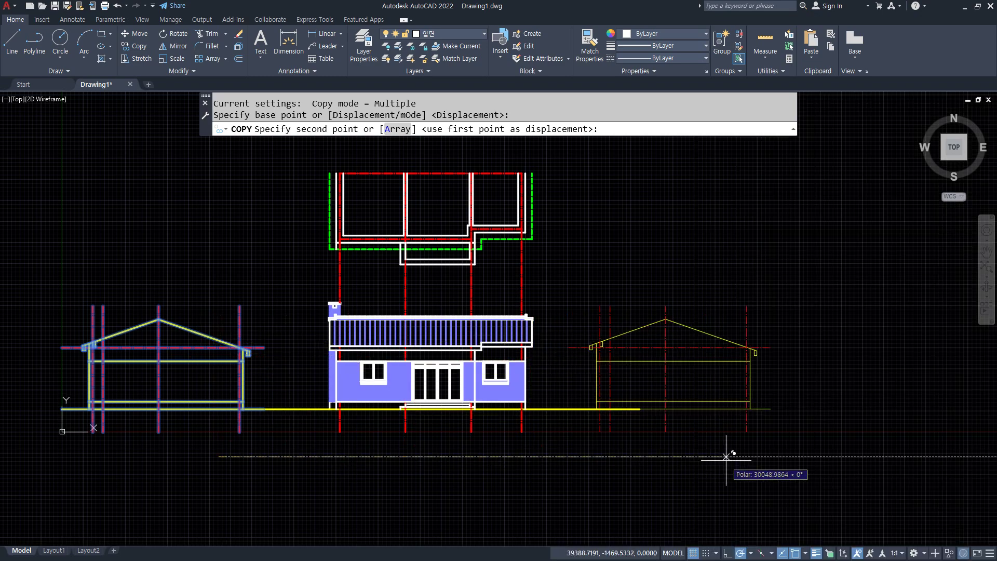
{"action": "left_click", "coordinate": [769, 457]}
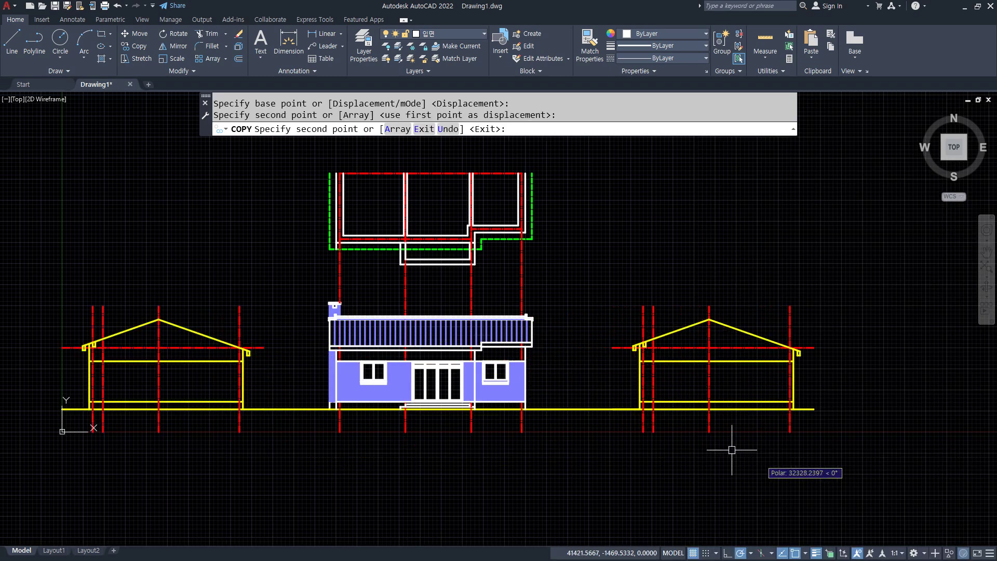
{"action": "key", "text": "Return"}
{"action": "scroll", "coordinate": [416, 390], "scroll_direction": "up", "scroll_amount": 6}
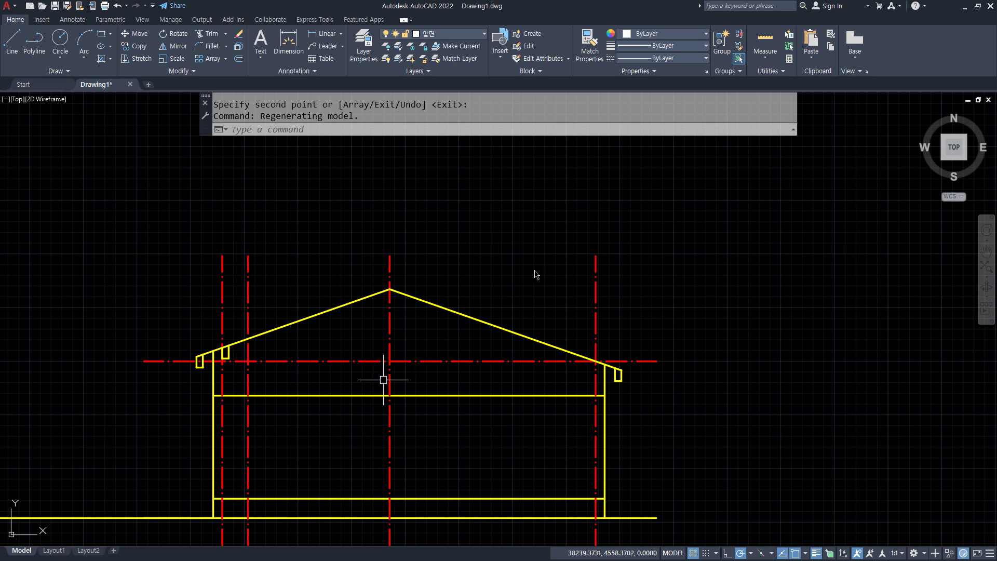
Step: Draw a vertical line above the copied section outline, aligned with its leftmost centre line
{"action": "scroll", "coordinate": [342, 174], "scroll_direction": "down", "scroll_amount": 2}
{"action": "middle_click_drag", "start_coordinate": [341, 173], "coordinate": [276, 319]}
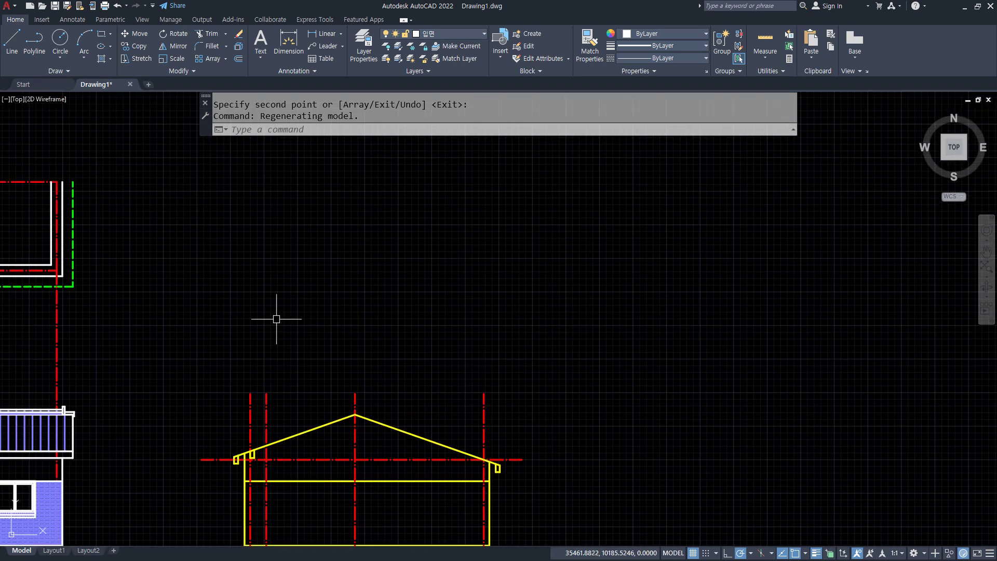
{"action": "type", "text": "l"}
{"action": "key", "text": "Return"}
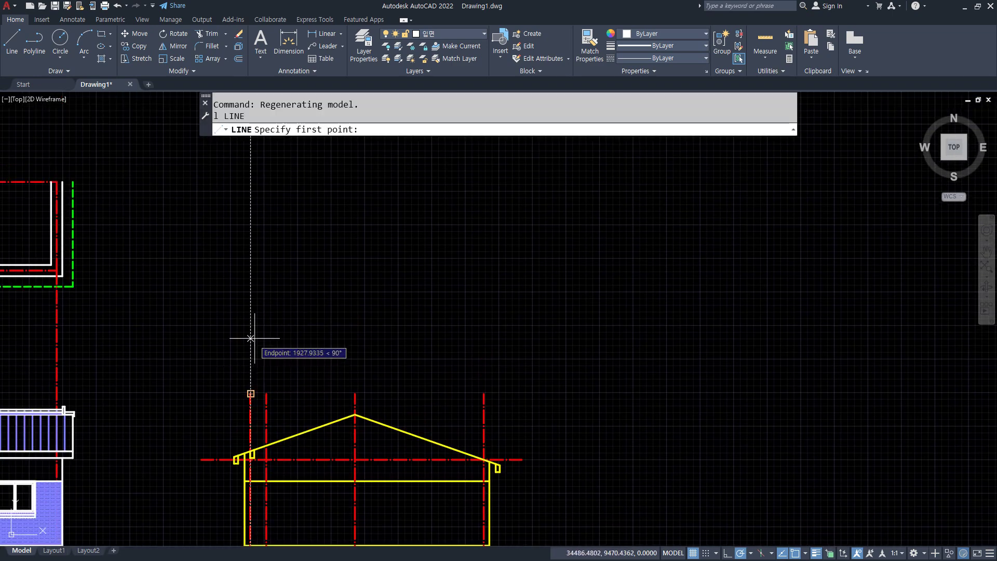
{"action": "left_click", "coordinate": [250, 294]}
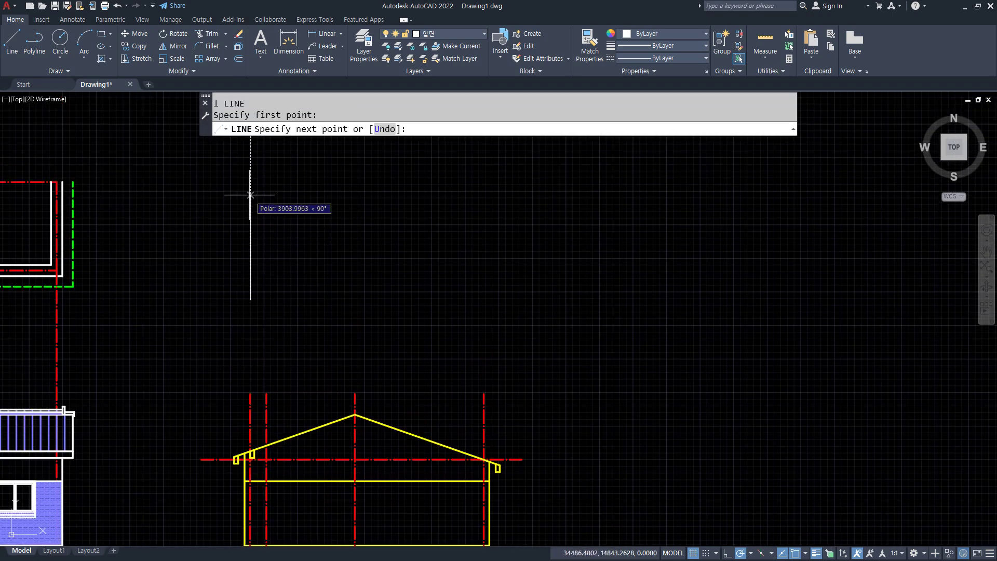
{"action": "middle_click_drag", "start_coordinate": [250, 194], "coordinate": [244, 264]}
{"action": "left_click", "coordinate": [245, 156]}
{"action": "key", "text": "Return"}
{"action": "scroll", "coordinate": [204, 303], "scroll_direction": "down", "scroll_amount": 3}
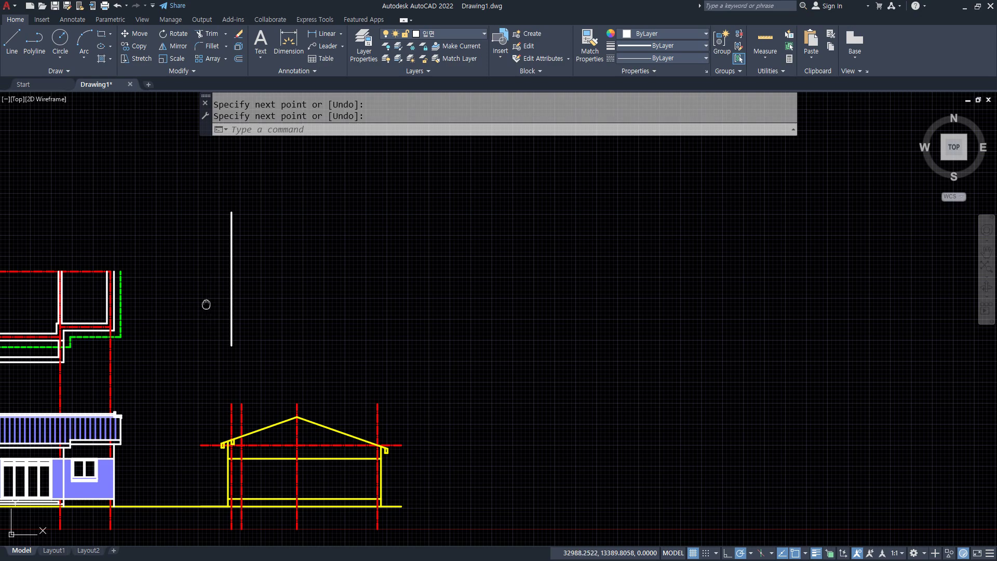
Step: Draw a horizontal line across the vertical line's lower end, level with the floor plan's front wall centre line
{"action": "scroll", "coordinate": [98, 328], "scroll_direction": "up", "scroll_amount": 3}
{"action": "key", "text": "Return"}
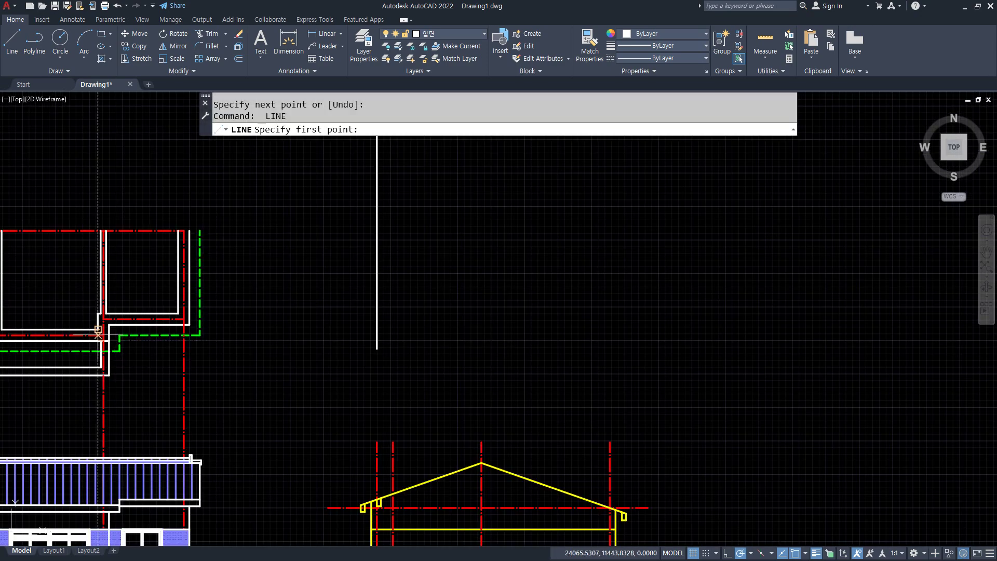
{"action": "scroll", "coordinate": [98, 329], "scroll_direction": "up", "scroll_amount": 5}
{"action": "scroll", "coordinate": [136, 329], "scroll_direction": "down", "scroll_amount": 1}
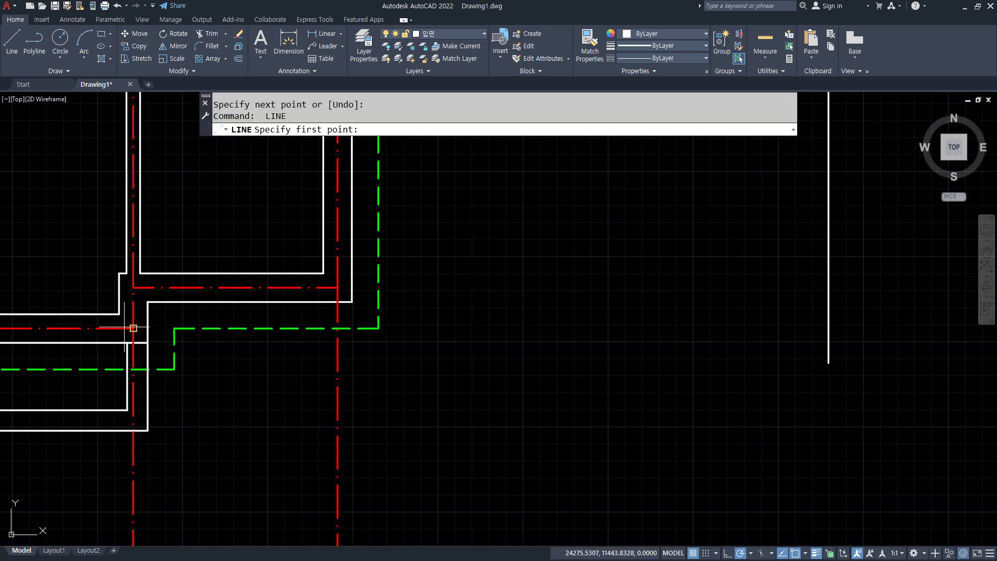
{"action": "scroll", "coordinate": [486, 324], "scroll_direction": "down", "scroll_amount": 2}
{"action": "middle_click_drag", "start_coordinate": [517, 324], "coordinate": [406, 329]}
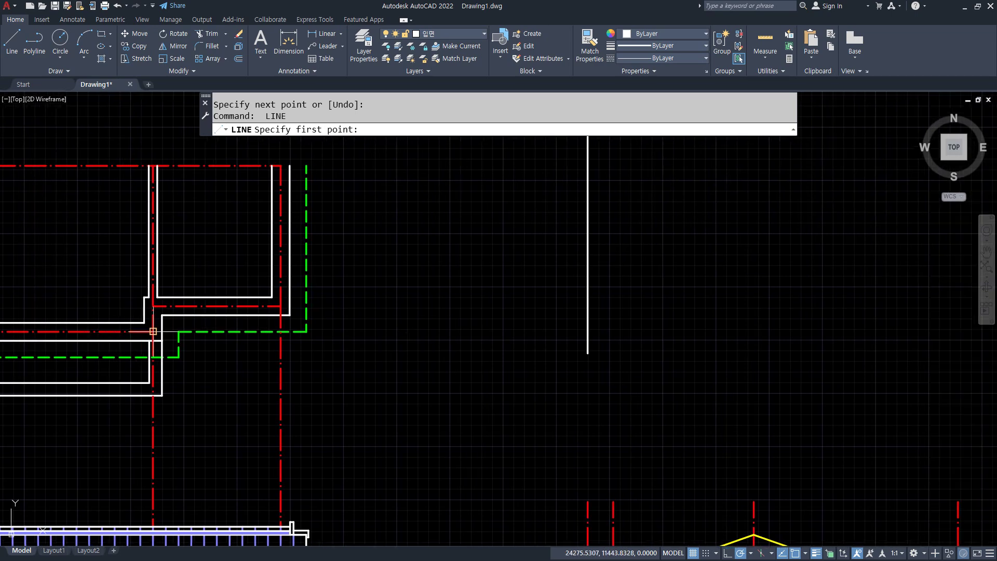
{"action": "left_click", "coordinate": [487, 330]}
{"action": "scroll", "coordinate": [675, 335], "scroll_direction": "down", "scroll_amount": 2}
{"action": "middle_click_drag", "start_coordinate": [727, 334], "coordinate": [519, 334]}
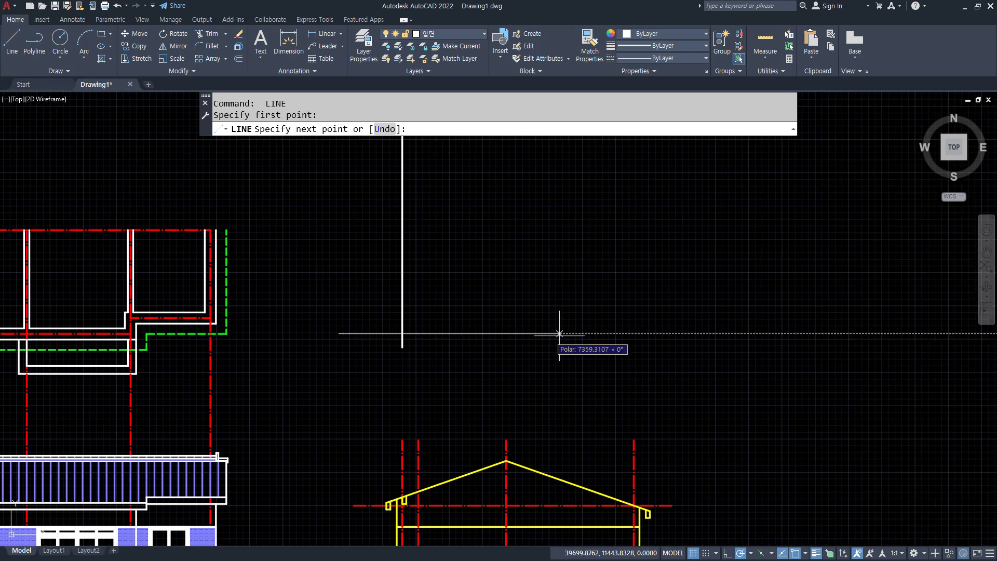
{"action": "left_click", "coordinate": [674, 333]}
{"action": "key", "text": "Return"}
Step: Match both new crossing lines to the red centre-line properties of the section outline's second vertical centre line
{"action": "type", "text": "ma"}
{"action": "key", "text": "Return"}
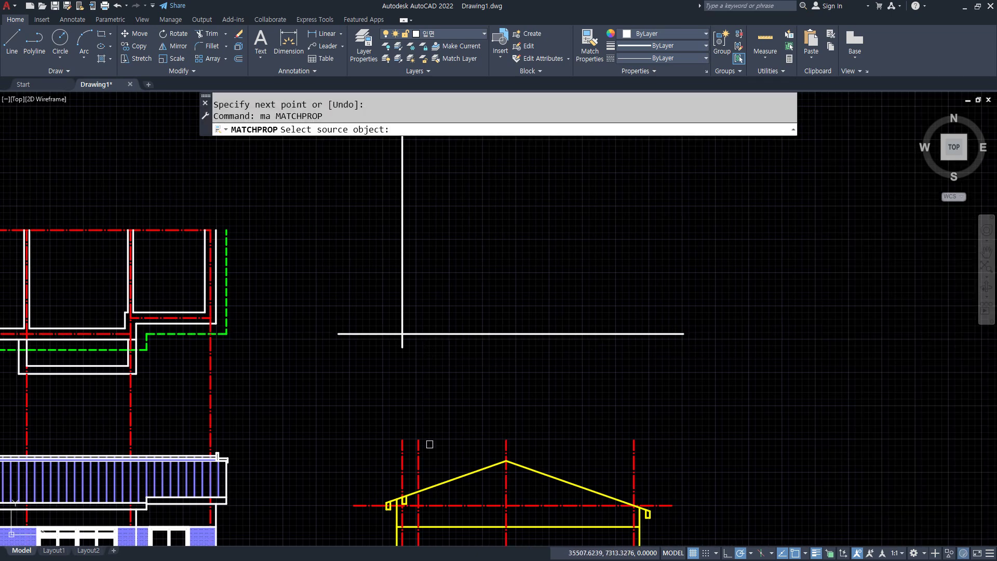
{"action": "left_click", "coordinate": [420, 446]}
{"action": "left_click", "coordinate": [433, 379]}
{"action": "left_click", "coordinate": [330, 280]}
{"action": "key", "text": "Return"}
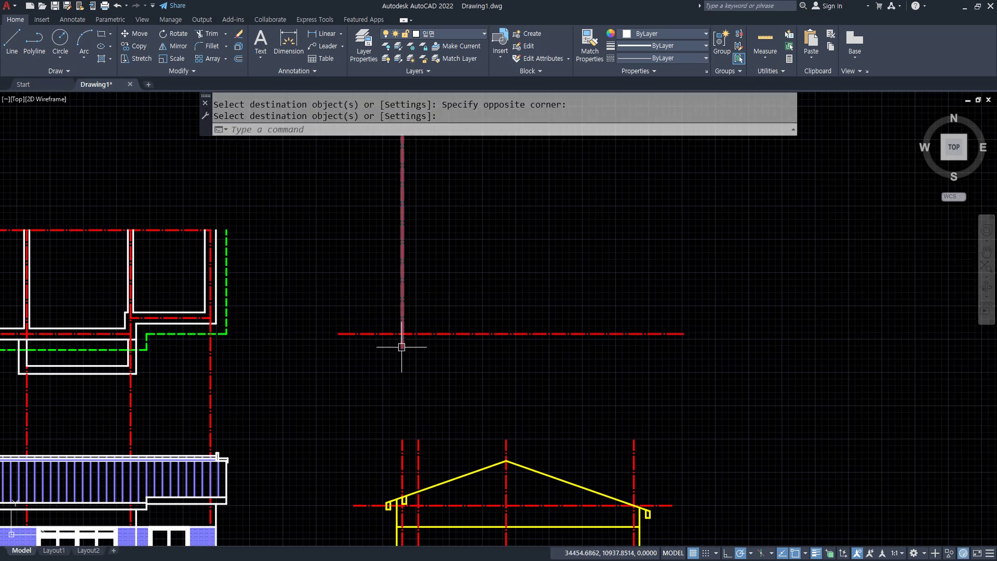
Step: Stretch the lower end of the new vertical centre line straight down by about 1850
{"action": "left_click", "coordinate": [401, 347]}
{"action": "left_click", "coordinate": [403, 346]}
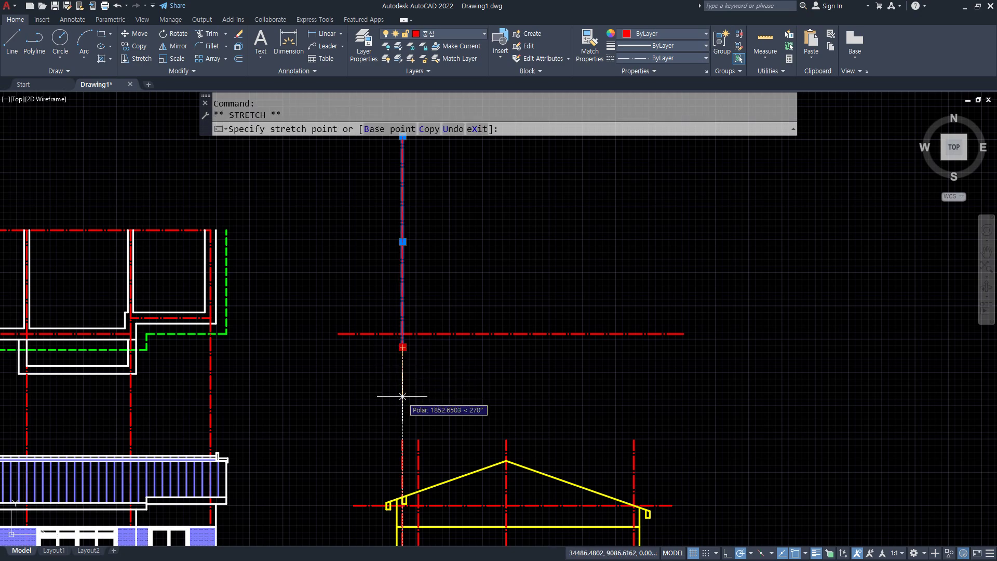
{"action": "left_click", "coordinate": [429, 399]}
{"action": "key", "text": "Escape"}
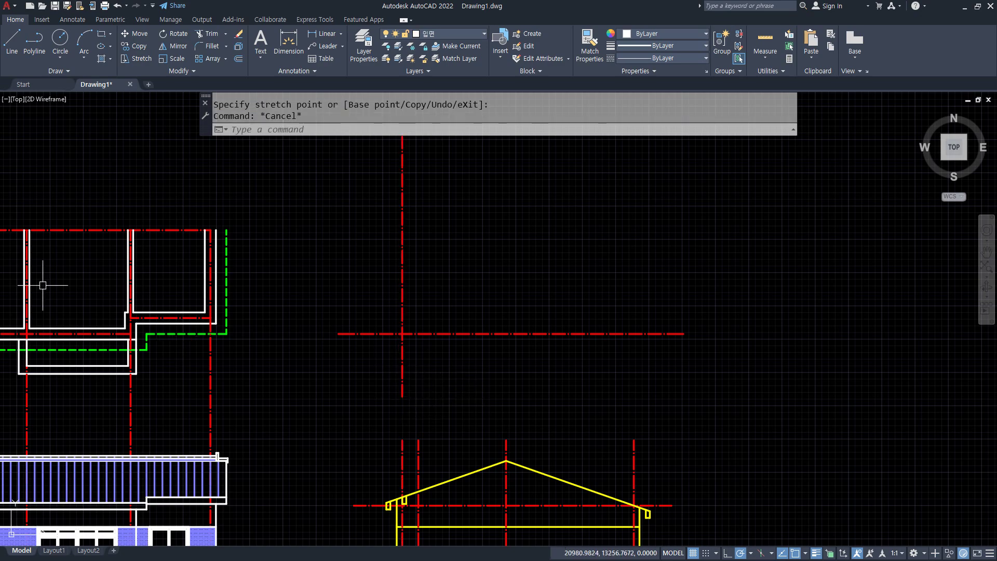
Step: Switch to the floor plan image in Chrome and examine the wall lines and spacings along the house's east side
{"action": "key", "text": "alt+Tab"}
{"action": "key", "text": "ctrl+2"}
{"action": "left_click_drag", "start_coordinate": [787, 342], "coordinate": [733, 340]}
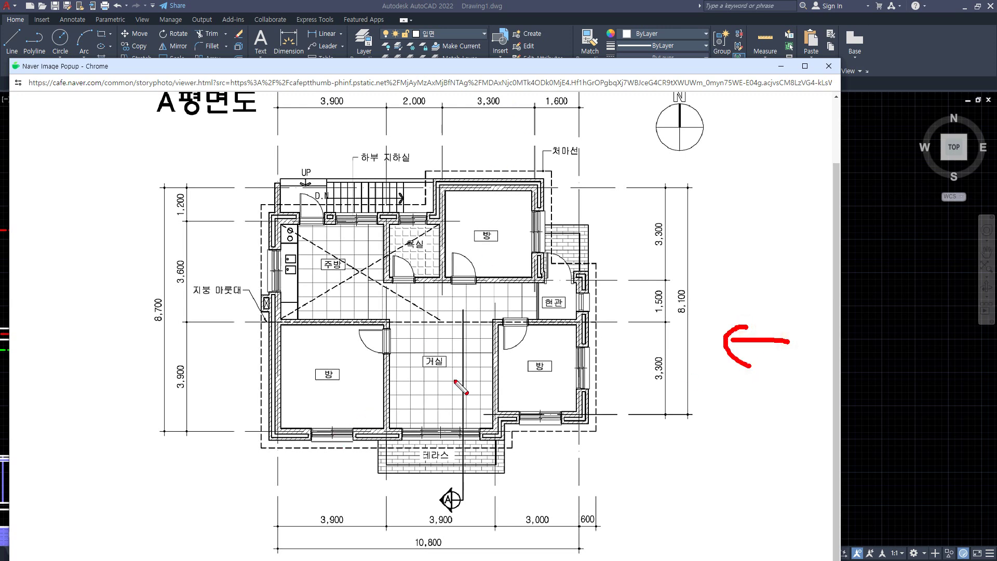
{"action": "mouse_move", "coordinate": [467, 435]}
{"action": "left_mouse_down"}
{"action": "mouse_move", "coordinate": [565, 436]}
{"action": "mouse_move", "coordinate": [628, 415]}
{"action": "left_mouse_up"}
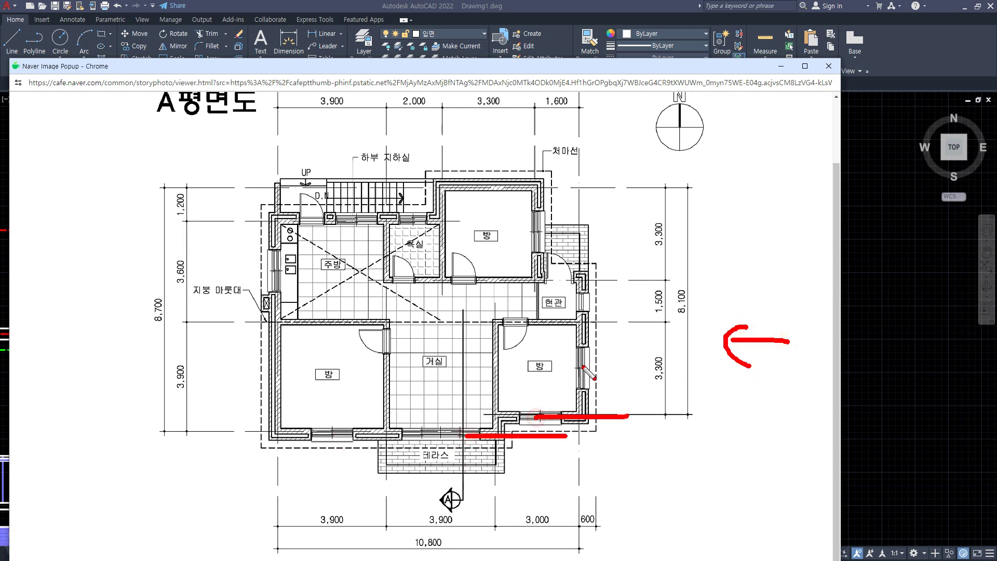
{"action": "left_click_drag", "start_coordinate": [548, 318], "coordinate": [605, 318]}
{"action": "left_click_drag", "start_coordinate": [533, 275], "coordinate": [610, 271]}
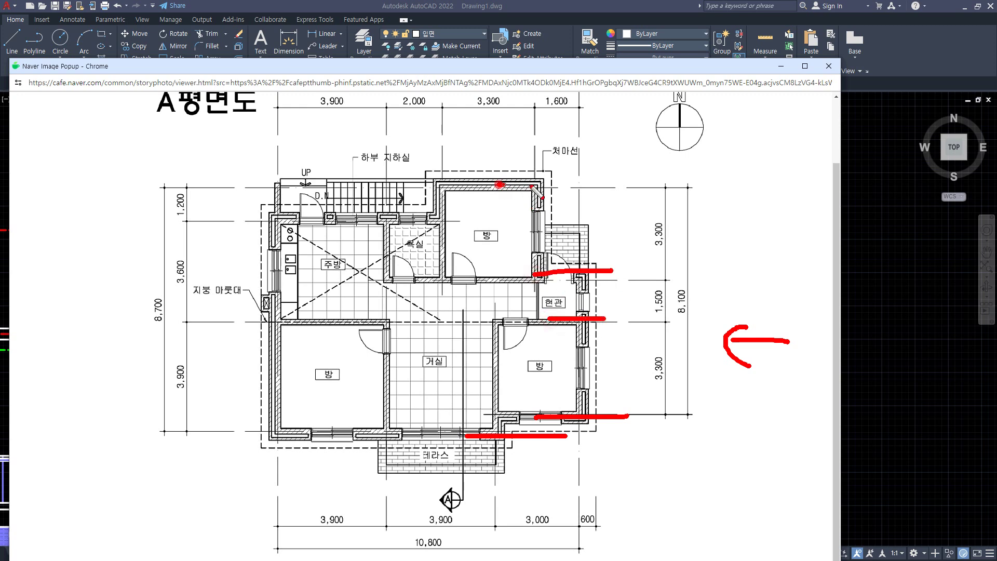
{"action": "left_click_drag", "start_coordinate": [530, 185], "coordinate": [557, 184]}
{"action": "key", "text": "Escape"}
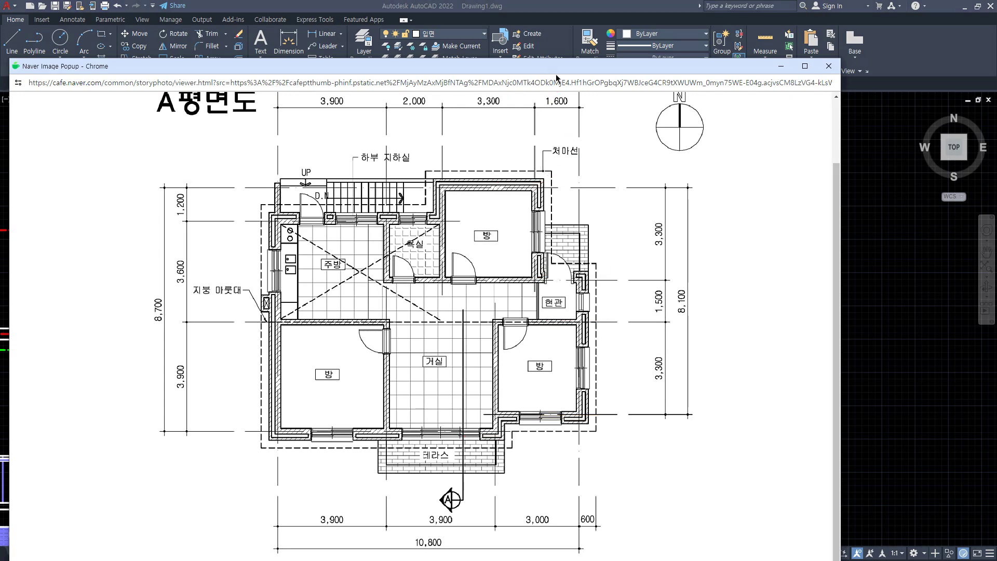
{"action": "left_click_drag", "start_coordinate": [555, 72], "coordinate": [0, 66]}
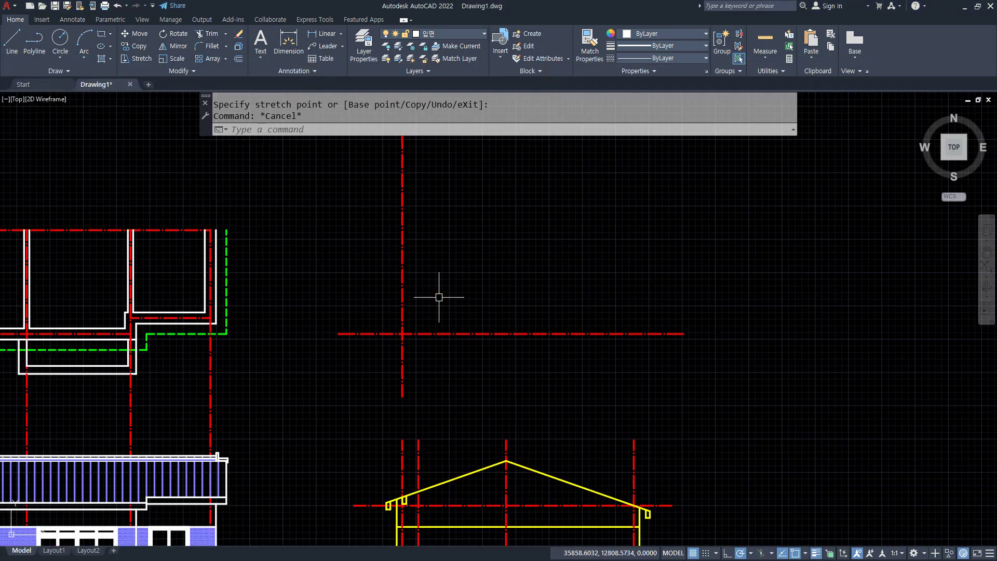
Step: Offset the new vertical centre line 3900 to the right
{"action": "key", "text": "Return"}
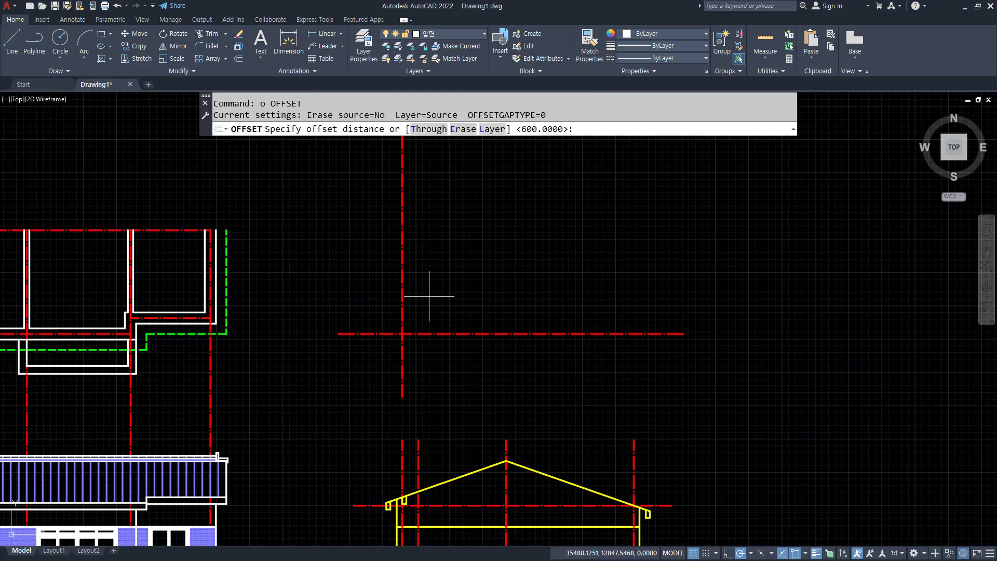
{"action": "key", "text": "Return"}
{"action": "left_click", "coordinate": [402, 288]}
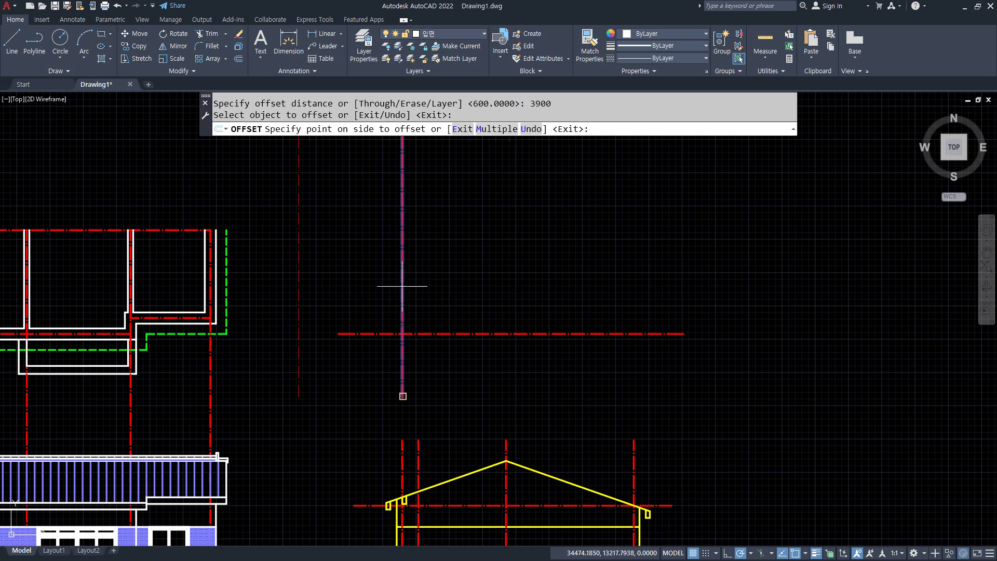
{"action": "left_click", "coordinate": [492, 279]}
{"action": "key", "text": "Return"}
Step: Offset the second vertical centre line 3300 back to the left, between the two existing ones
{"action": "key", "text": "Return"}
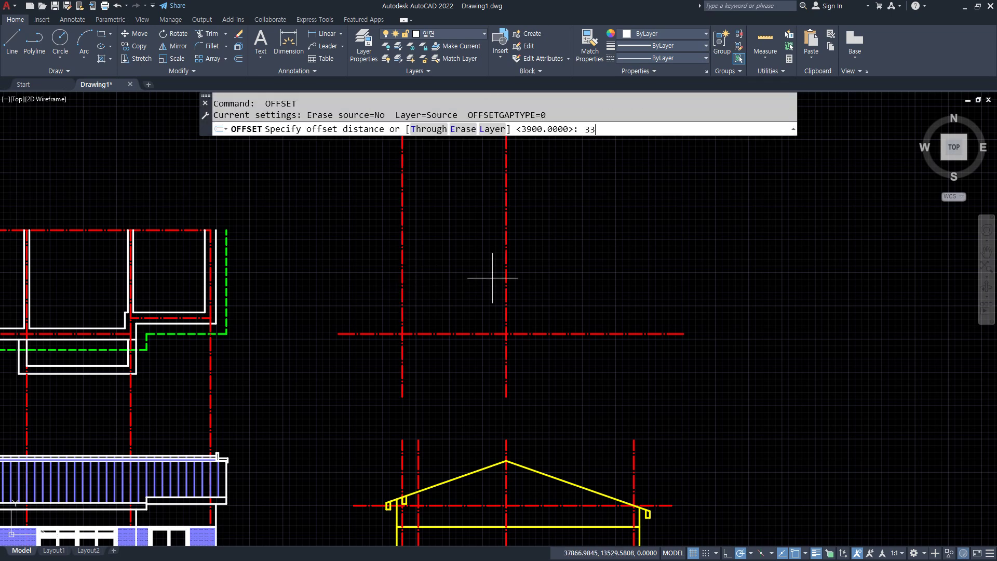
{"action": "type", "text": "3300"}
{"action": "key", "text": "Return"}
{"action": "left_click", "coordinate": [502, 284]}
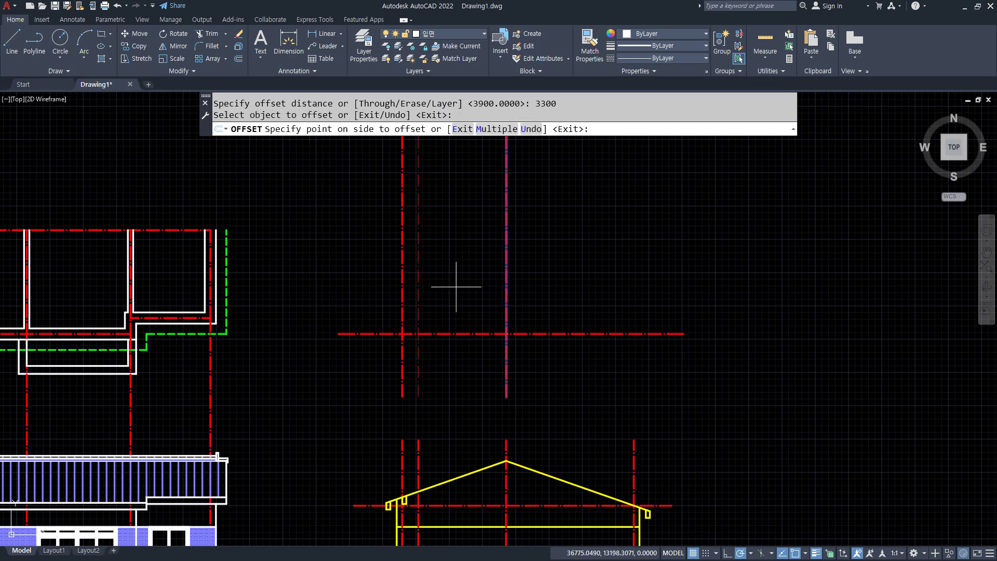
{"action": "left_click", "coordinate": [450, 288]}
{"action": "key", "text": "Return"}
Step: Offset the vertical centre line above the roof ridge 1500 to the right
{"action": "key", "text": "Return"}
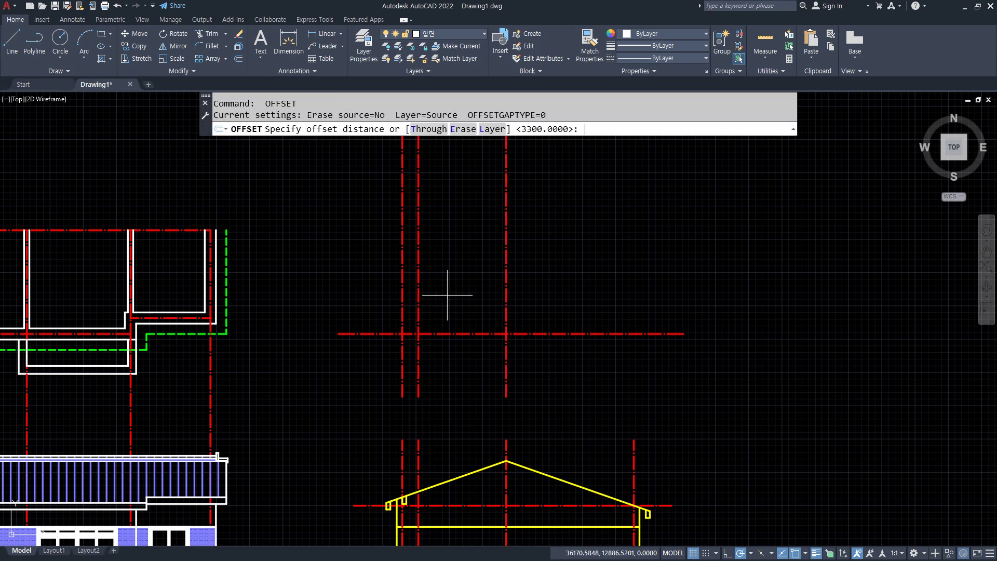
{"action": "type", "text": "1500"}
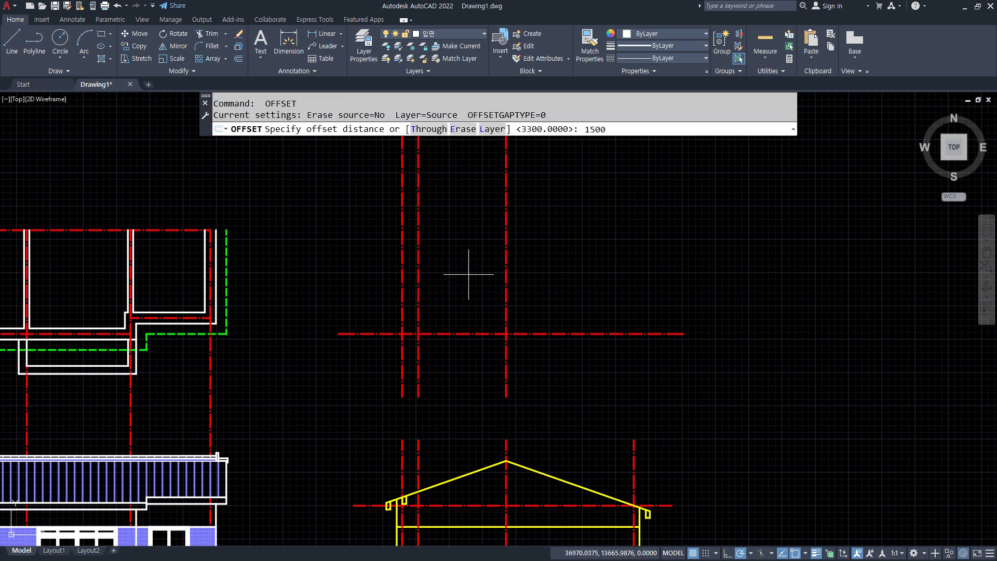
{"action": "key", "text": "Return"}
{"action": "left_click", "coordinate": [506, 270]}
{"action": "left_click", "coordinate": [572, 269]}
{"action": "key", "text": "Return"}
Step: Offset the rightmost vertical centre line 3300 to the right
{"action": "key", "text": "Return"}
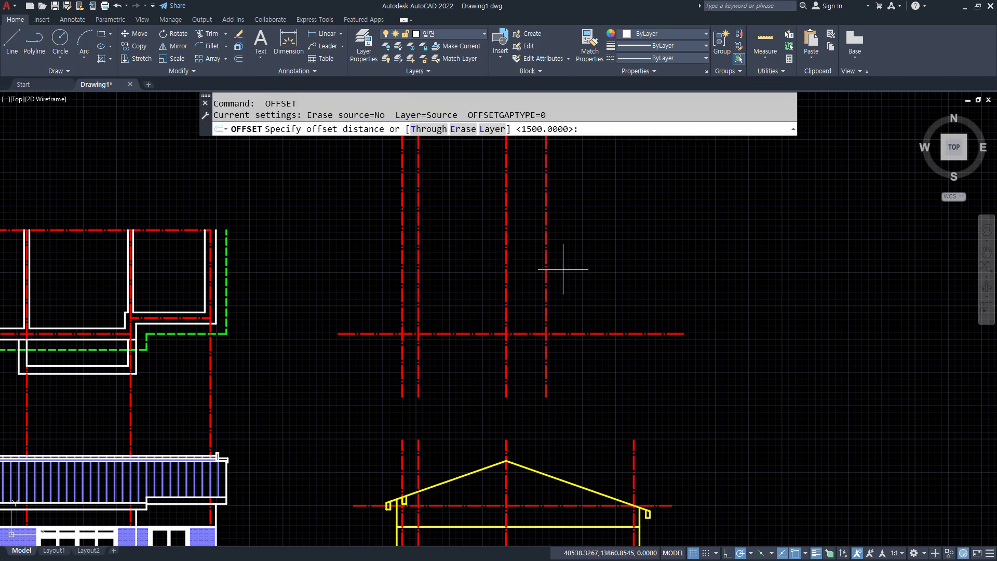
{"action": "type", "text": "3300"}
{"action": "key", "text": "Return"}
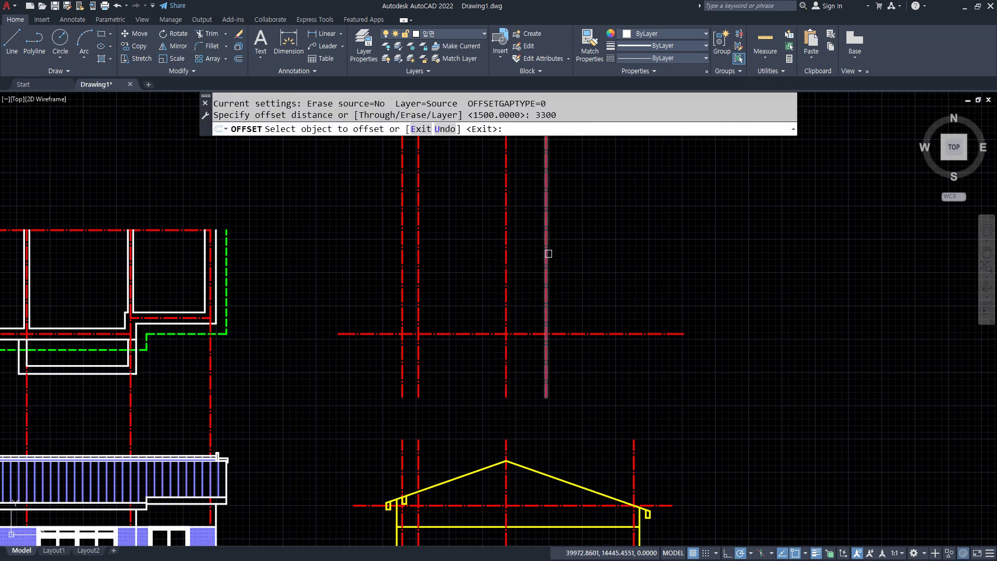
{"action": "left_click", "coordinate": [545, 265]}
{"action": "left_click", "coordinate": [619, 242]}
{"action": "key", "text": "Return"}
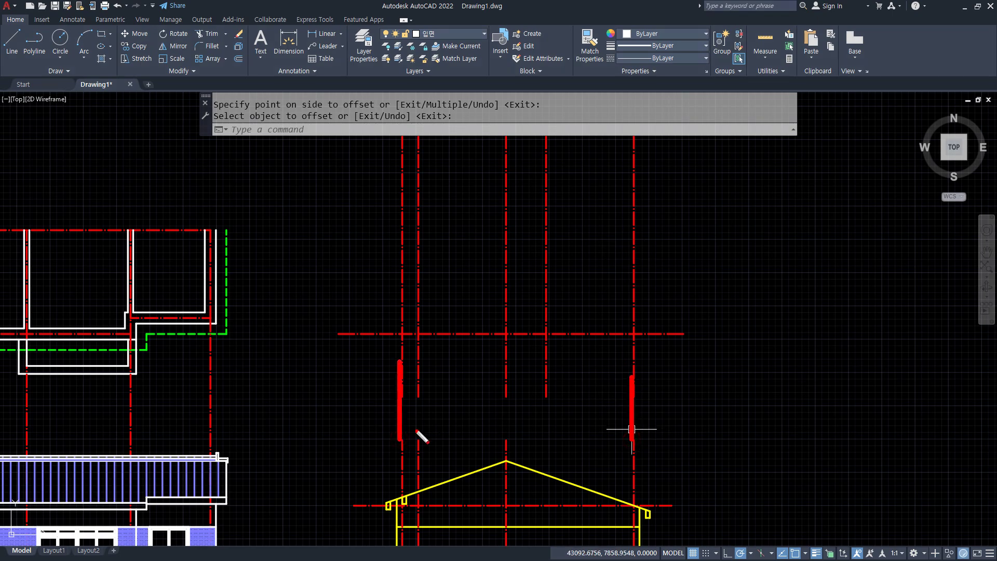
{"action": "key", "text": "Escape"}
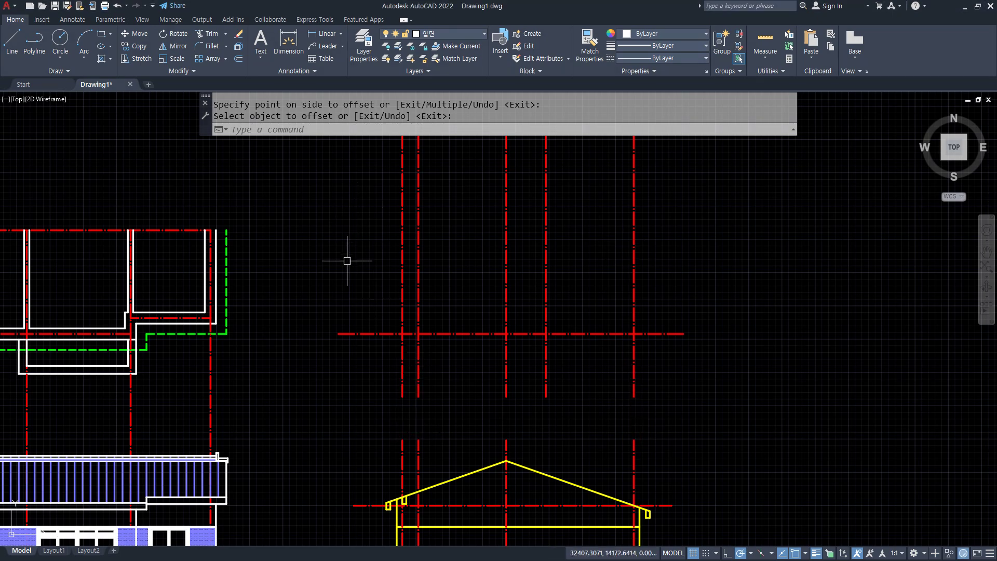
Step: Offset the horizontal centre line 3000 upward
{"action": "type", "text": "o"}
{"action": "key", "text": "Return"}
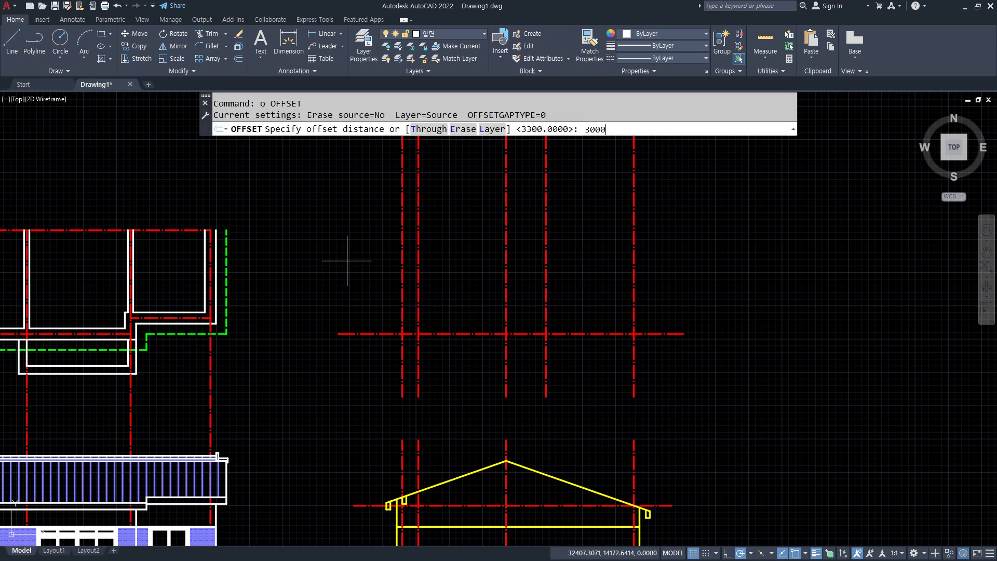
{"action": "key", "text": "Return"}
{"action": "left_click", "coordinate": [359, 332]}
{"action": "left_click", "coordinate": [351, 293]}
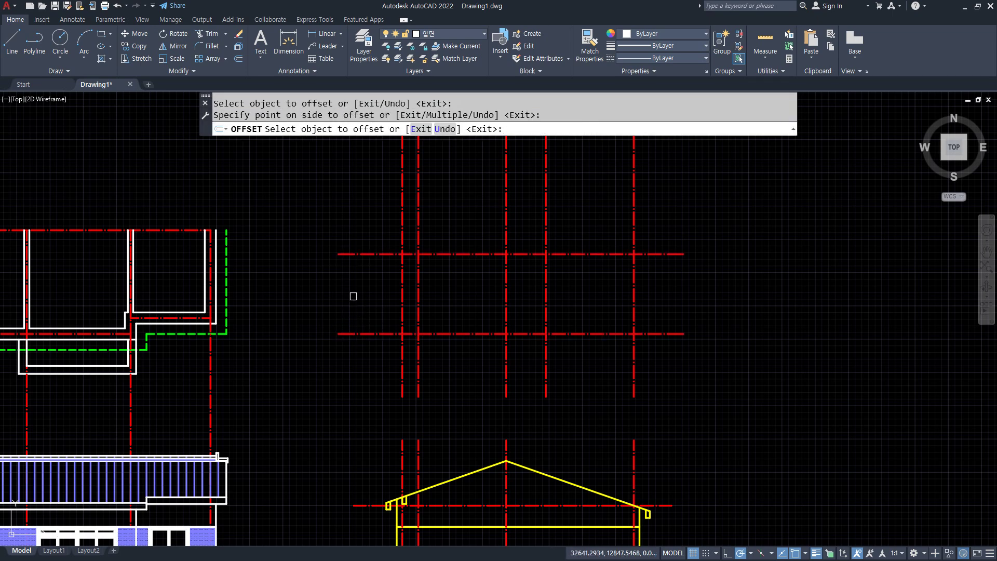
{"action": "key", "text": "Return"}
Step: Trim the two leftmost vertical centre lines and the upper horizontal one so they form a short step at their crossings
{"action": "type", "text": "tr"}
{"action": "key", "text": "Return"}
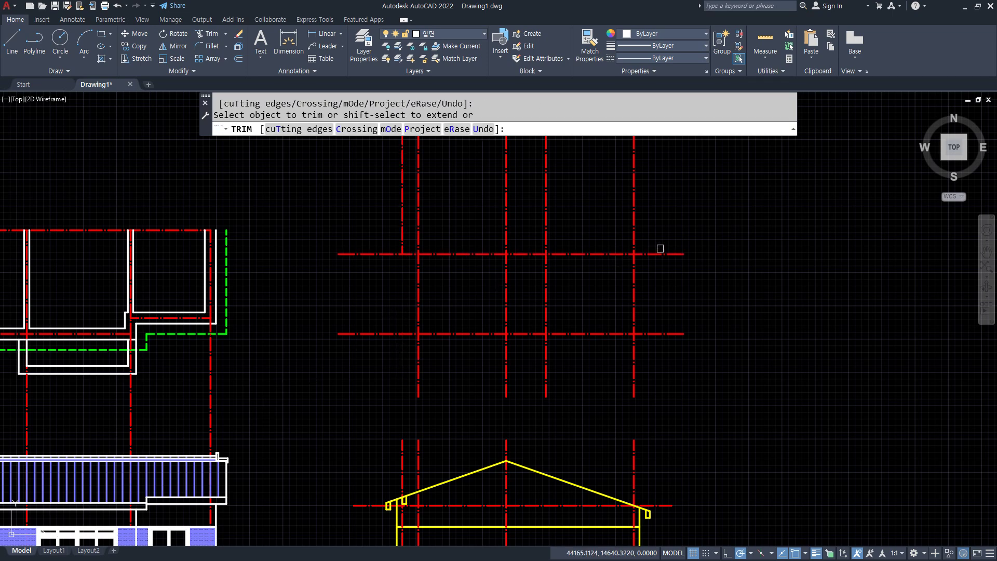
{"action": "left_click", "coordinate": [657, 254]}
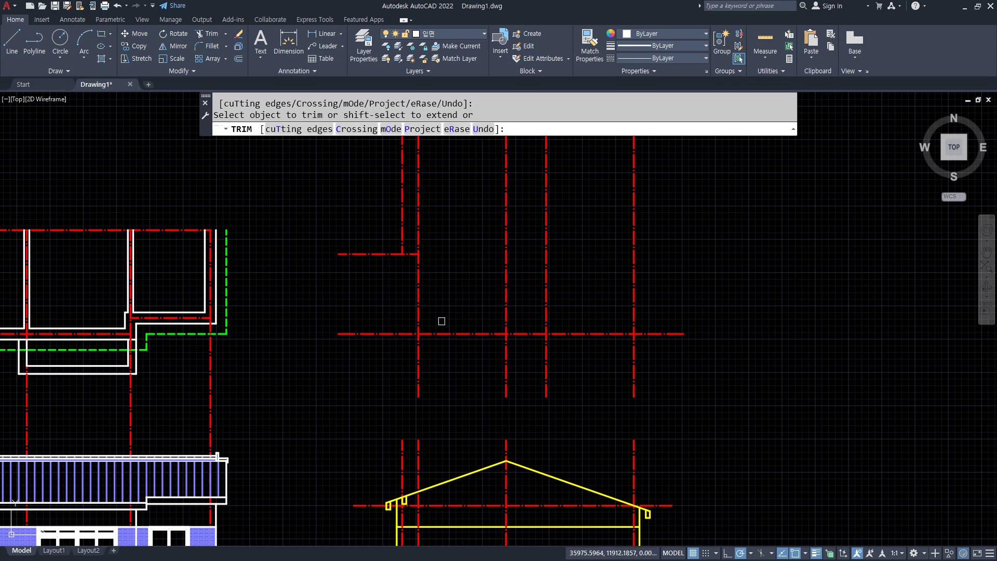
{"action": "left_click", "coordinate": [418, 225]}
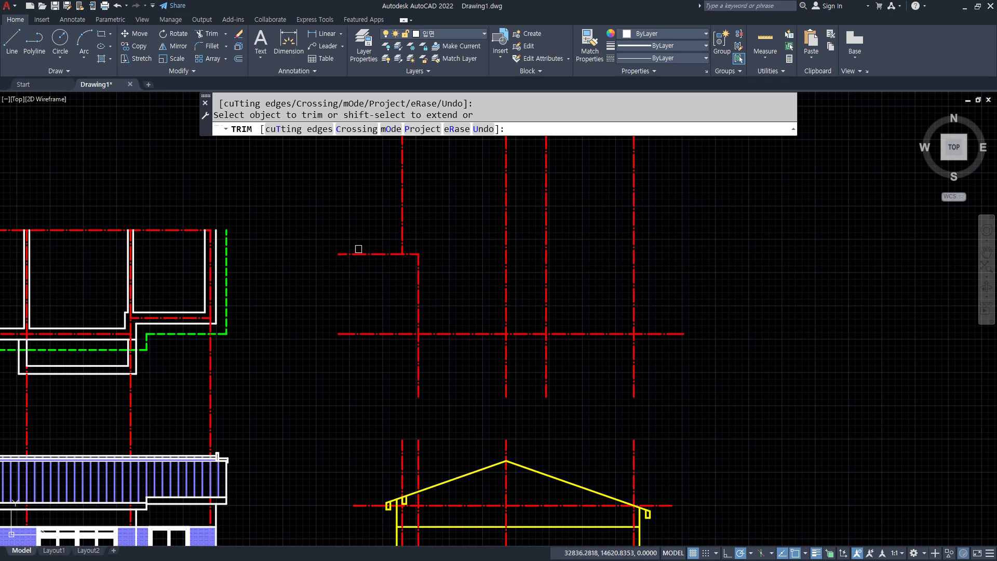
{"action": "left_click_drag", "start_coordinate": [358, 249], "coordinate": [359, 260]}
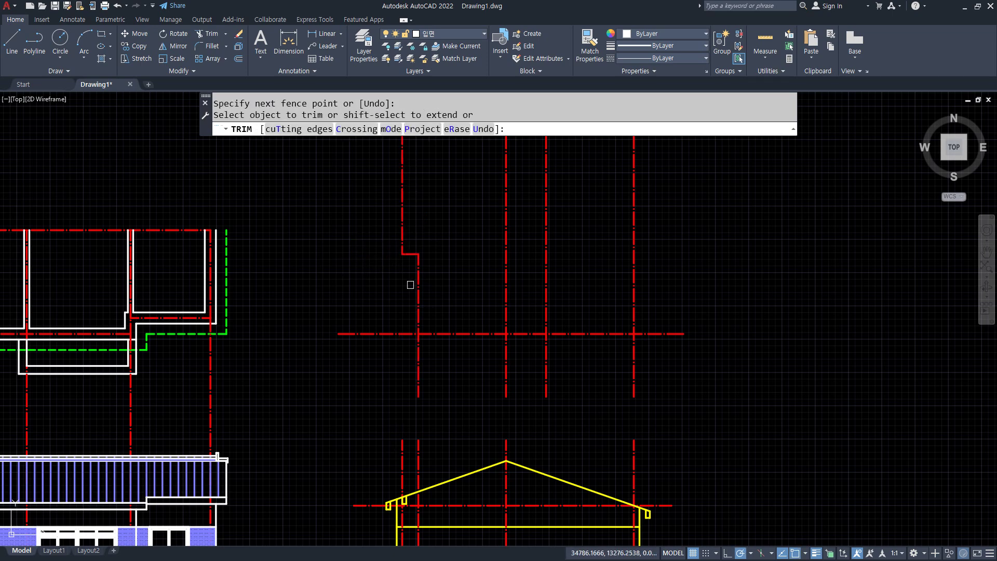
{"action": "key", "text": "Escape"}
Step: Stretch the short horizontal centre line right to the ridge-aligned vertical line and left until even with the lower horizontal line's end
{"action": "left_click", "coordinate": [410, 253]}
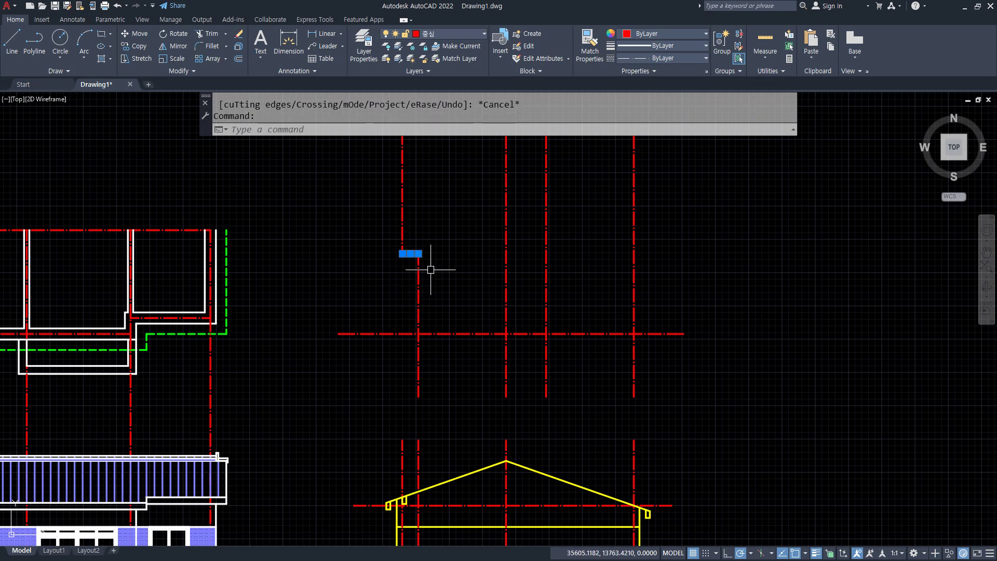
{"action": "left_click", "coordinate": [418, 254]}
{"action": "left_click", "coordinate": [506, 254]}
{"action": "left_click", "coordinate": [402, 253]}
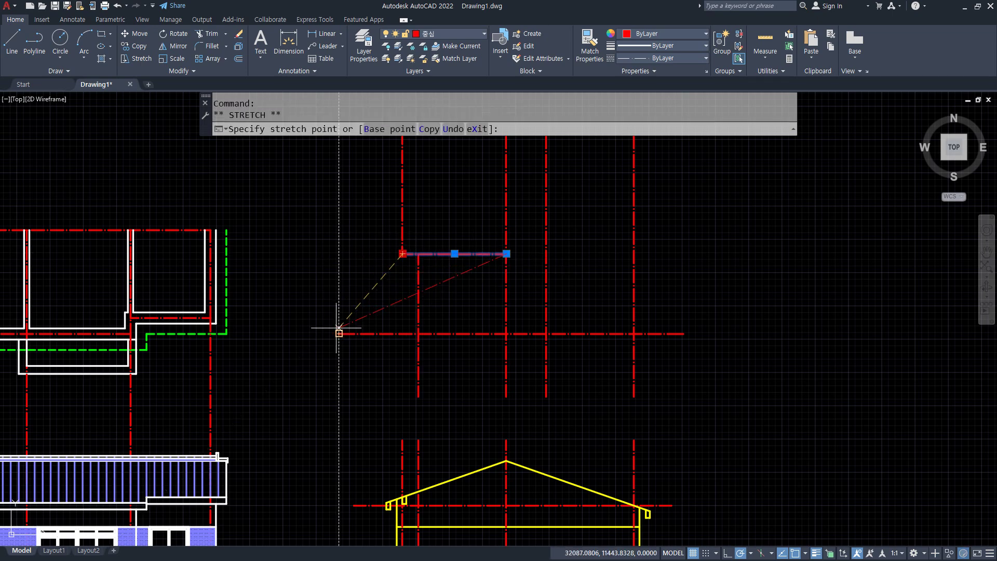
{"action": "left_click", "coordinate": [339, 254]}
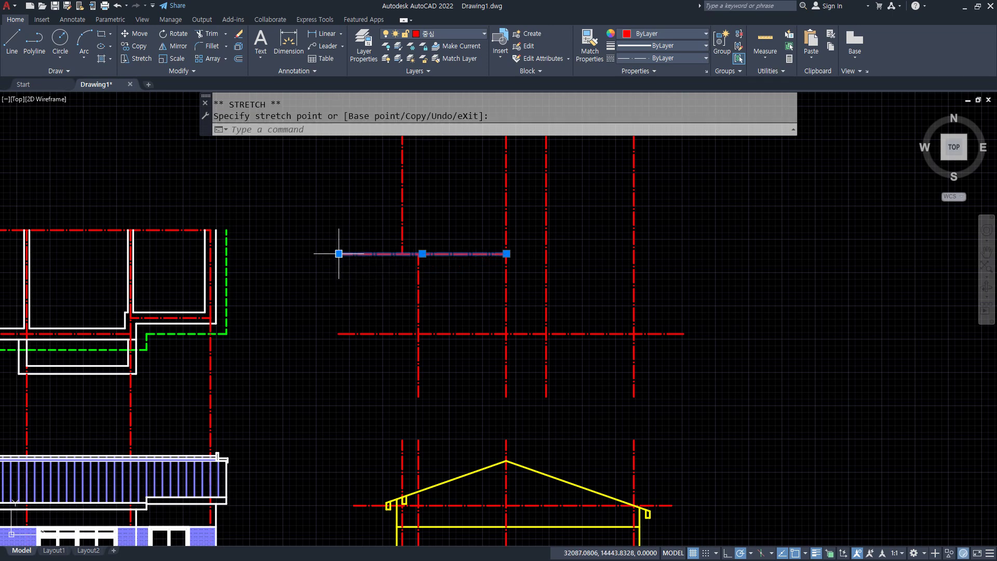
{"action": "key", "text": "Escape"}
Step: Offset the lower horizontal centre line 1600 upward
{"action": "middle_click_drag", "start_coordinate": [480, 375], "coordinate": [433, 357]}
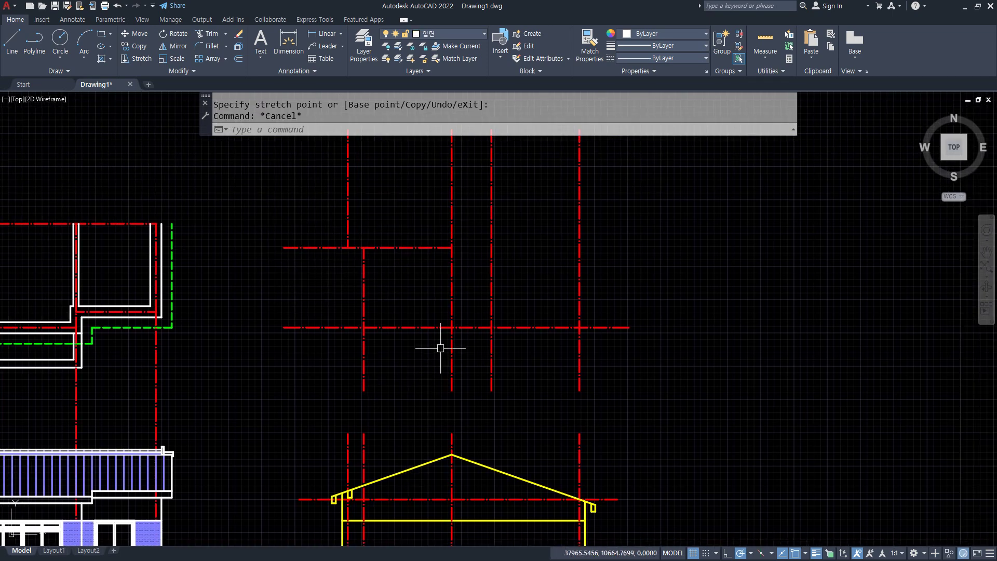
{"action": "middle_click_drag", "start_coordinate": [510, 323], "coordinate": [445, 332]}
{"action": "left_click", "coordinate": [423, 354]}
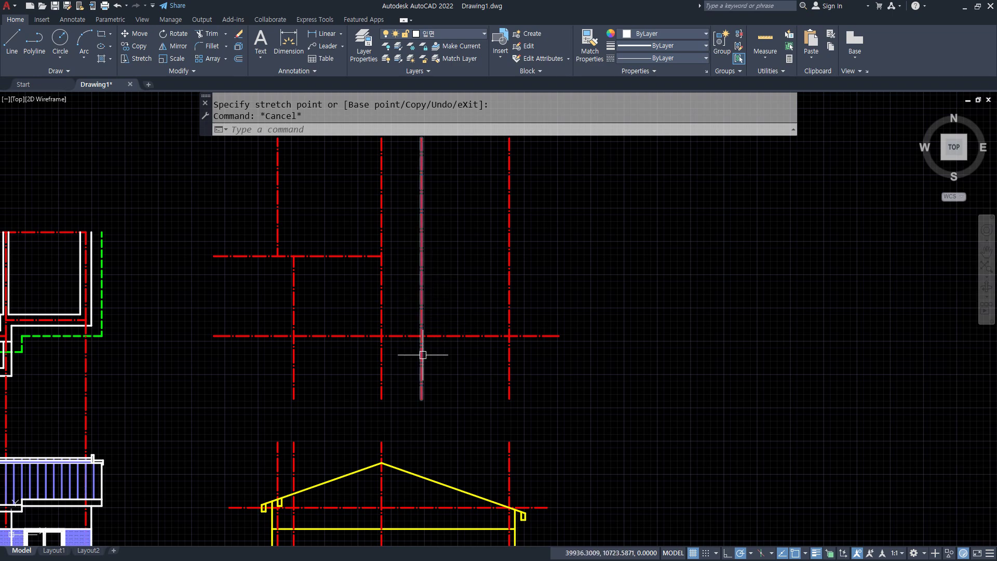
{"action": "type", "text": "o"}
{"action": "key", "text": "Return"}
{"action": "type", "text": "16"}
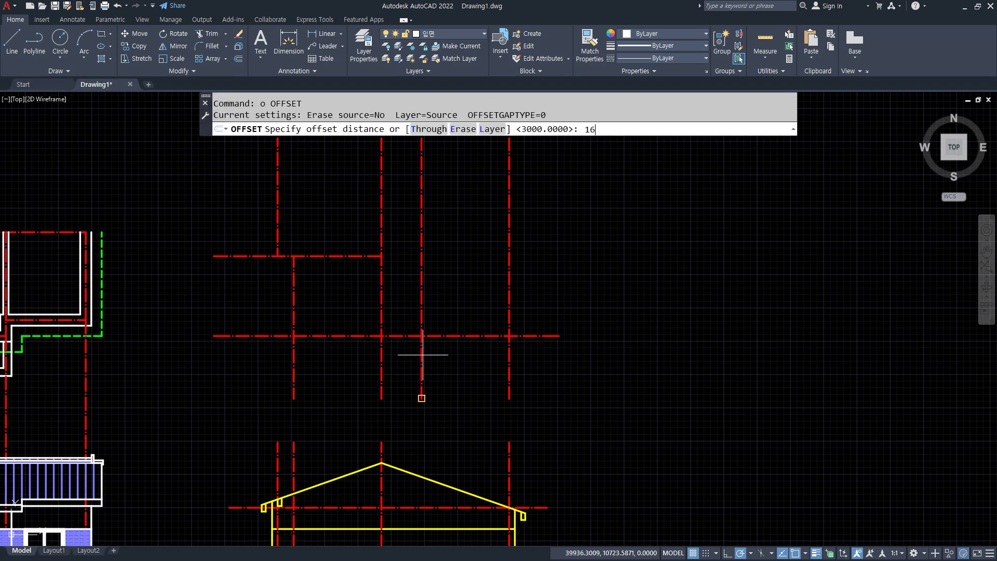
{"action": "type", "text": "00"}
{"action": "key", "text": "Return"}
{"action": "left_click", "coordinate": [459, 336]}
{"action": "left_click", "coordinate": [459, 271]}
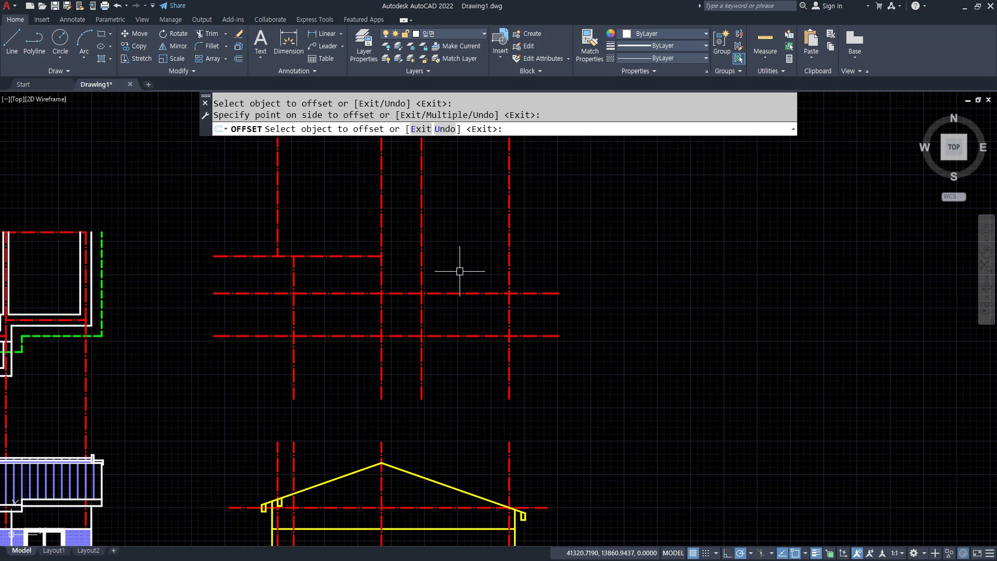
Step: Trim the middle horizontal centreline back to the central vertical centreline, removing its entire left portion
{"action": "type", "text": "t or"}
{"action": "key", "text": "Return"}
{"action": "left_click", "coordinate": [263, 297]}
{"action": "left_click", "coordinate": [239, 280]}
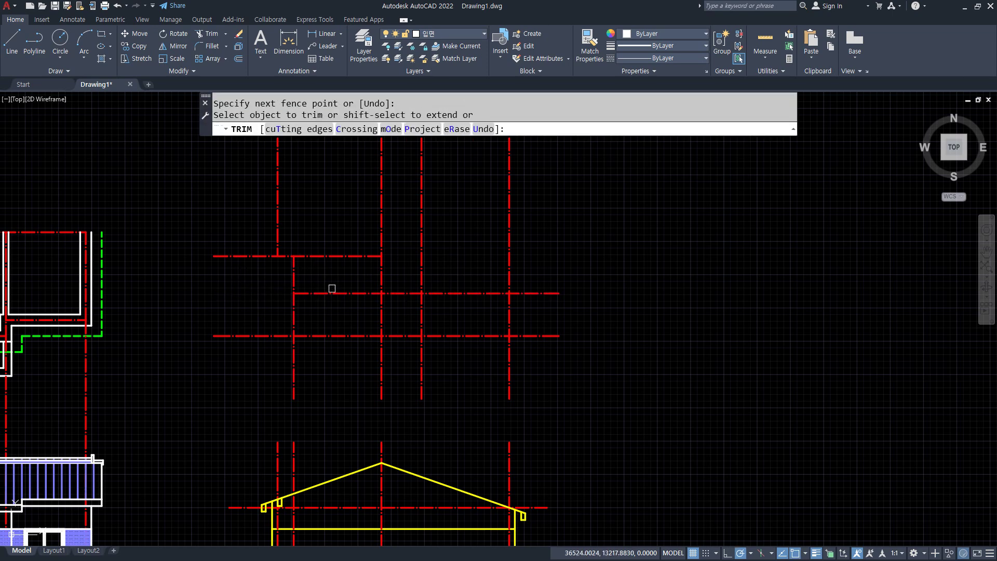
{"action": "left_click", "coordinate": [332, 288]}
{"action": "left_click", "coordinate": [330, 295]}
{"action": "key", "text": "Return"}
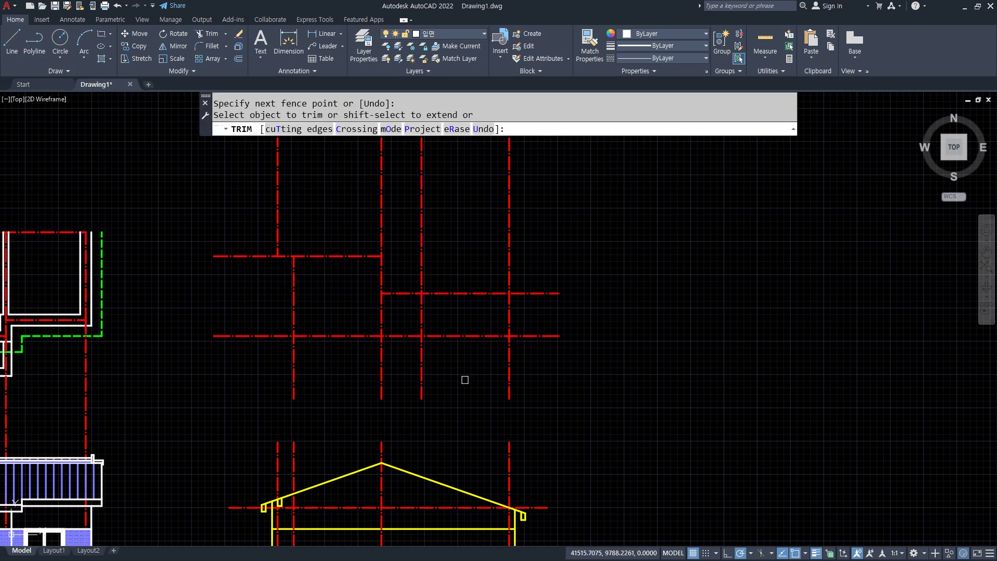
Step: Trim the lower horizontal centreline's right end and the rightmost vertical's lower end, then remove the third vertical's part above the middle horizontal
{"action": "left_click", "coordinate": [544, 337]}
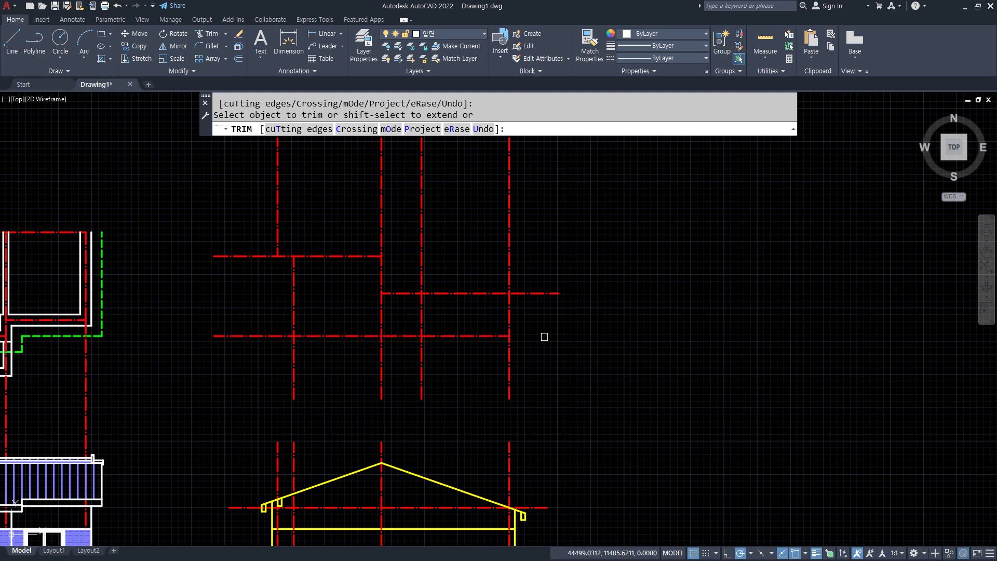
{"action": "left_click", "coordinate": [508, 359]}
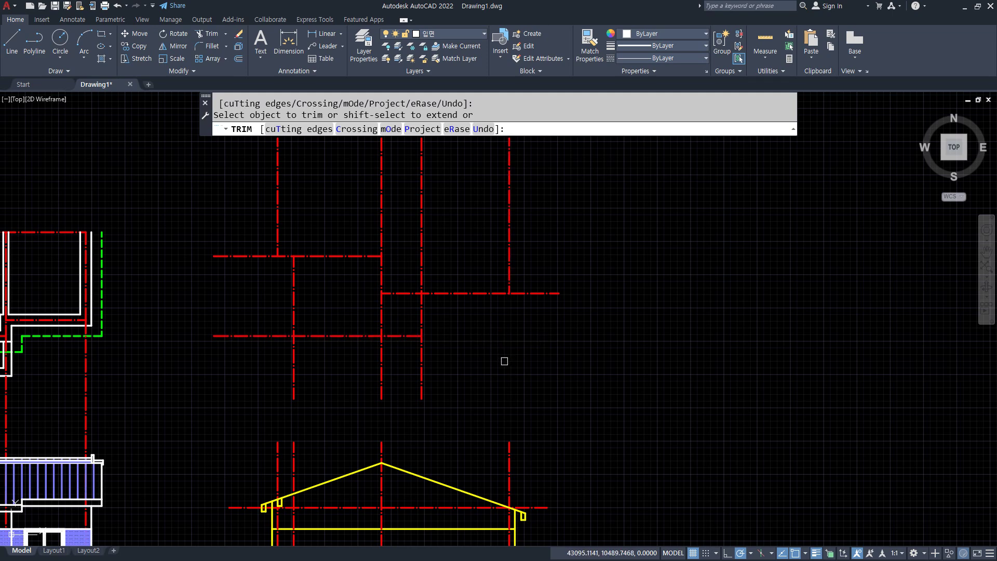
{"action": "middle_click_drag", "start_coordinate": [471, 359], "coordinate": [486, 365]}
{"action": "key", "text": "Return"}
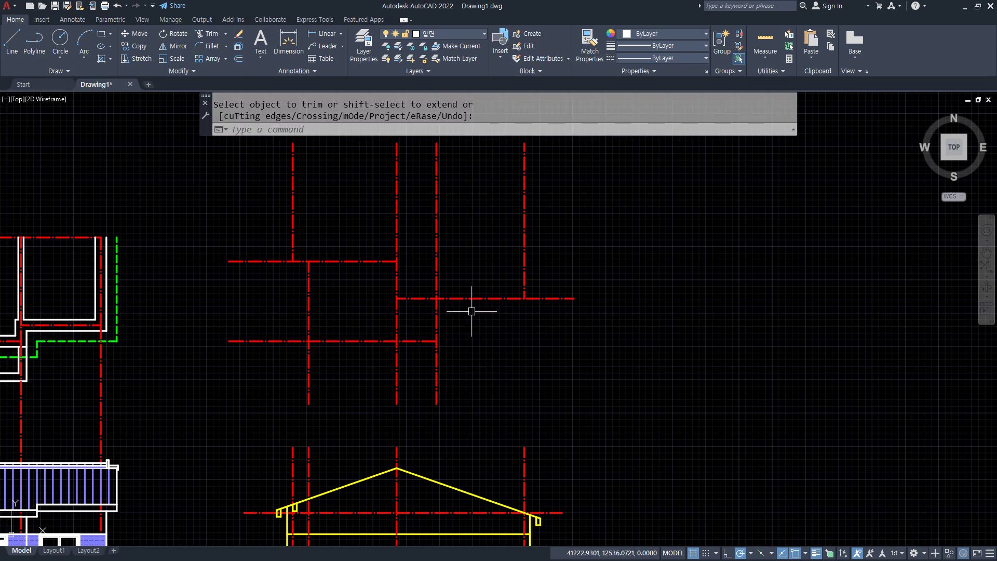
{"action": "key", "text": "Return"}
{"action": "left_click", "coordinate": [436, 229]}
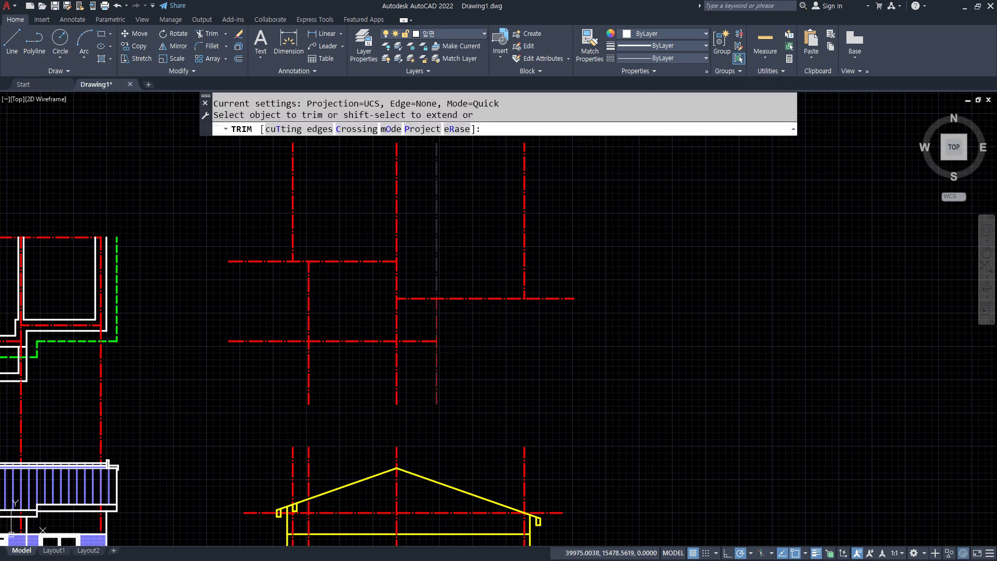
{"action": "key", "text": "Return"}
Step: Stretch the rightmost vertical centreline's lower end straight down, level with the lower ends of the other verticals
{"action": "left_click", "coordinate": [524, 283]}
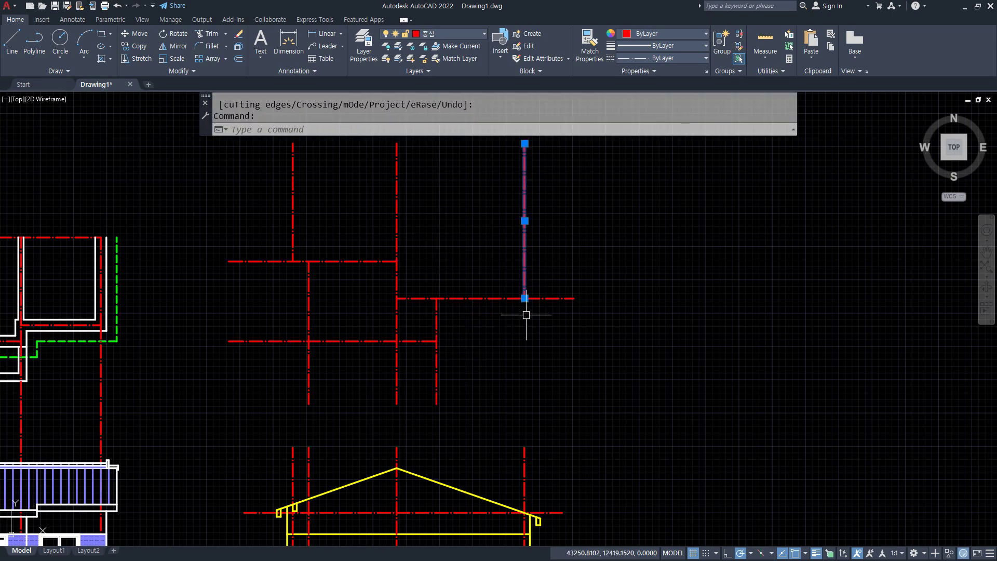
{"action": "left_click", "coordinate": [524, 299]}
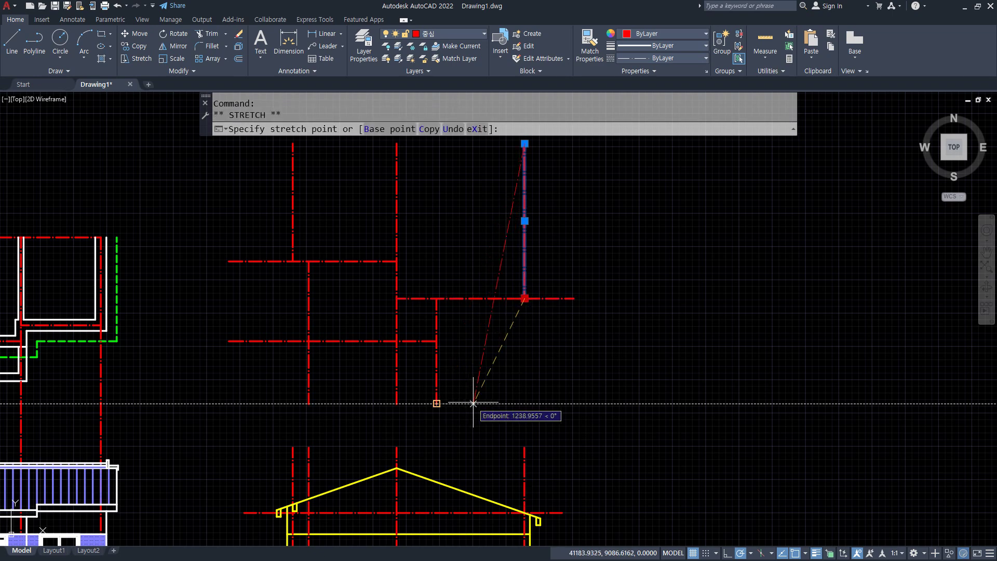
{"action": "left_click", "coordinate": [525, 404]}
{"action": "key", "text": "Escape"}
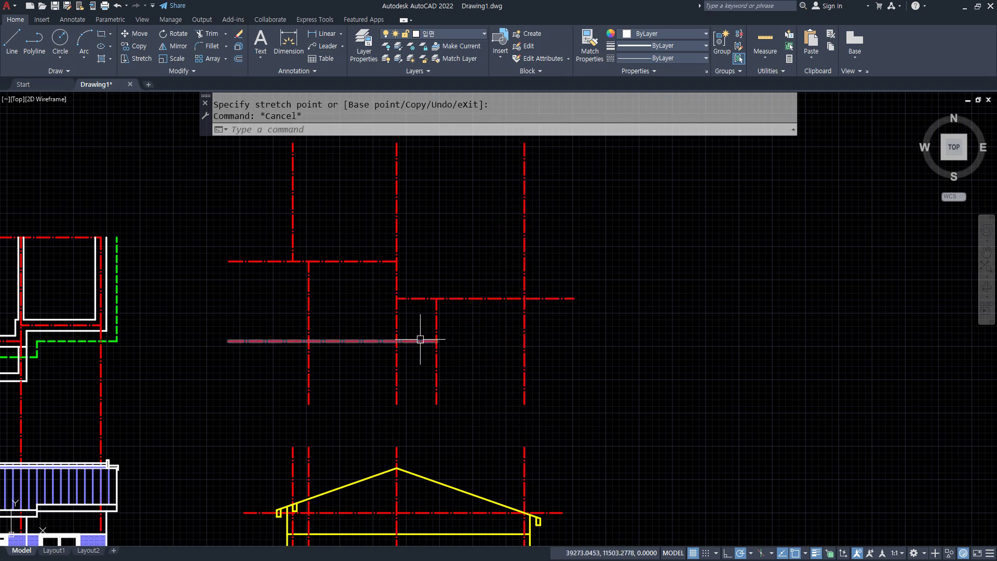
{"action": "left_click", "coordinate": [438, 341]}
{"action": "key", "text": "Escape"}
{"action": "middle_click_drag", "start_coordinate": [513, 385], "coordinate": [570, 403]}
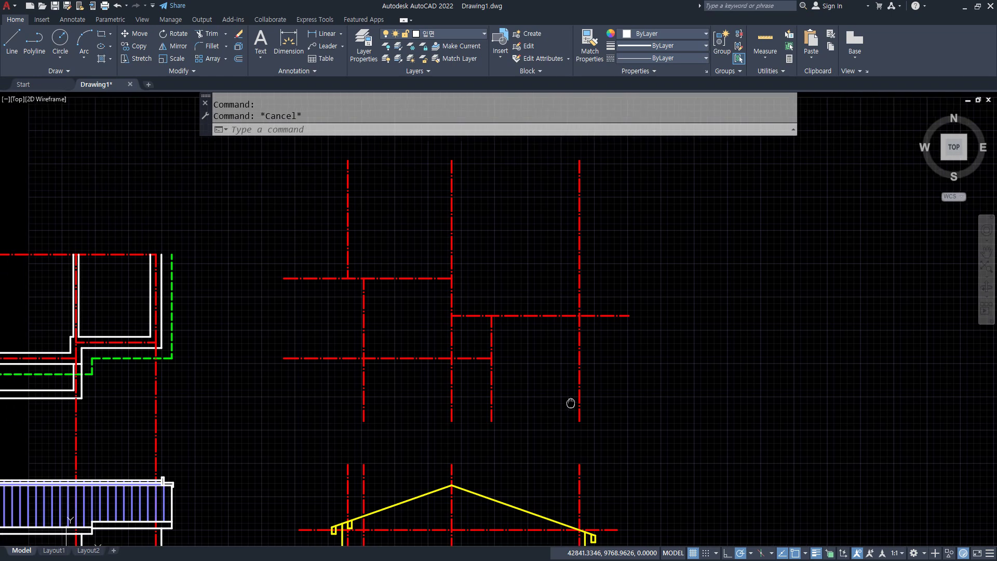
{"action": "left_click_drag", "start_coordinate": [341, 189], "coordinate": [339, 279]}
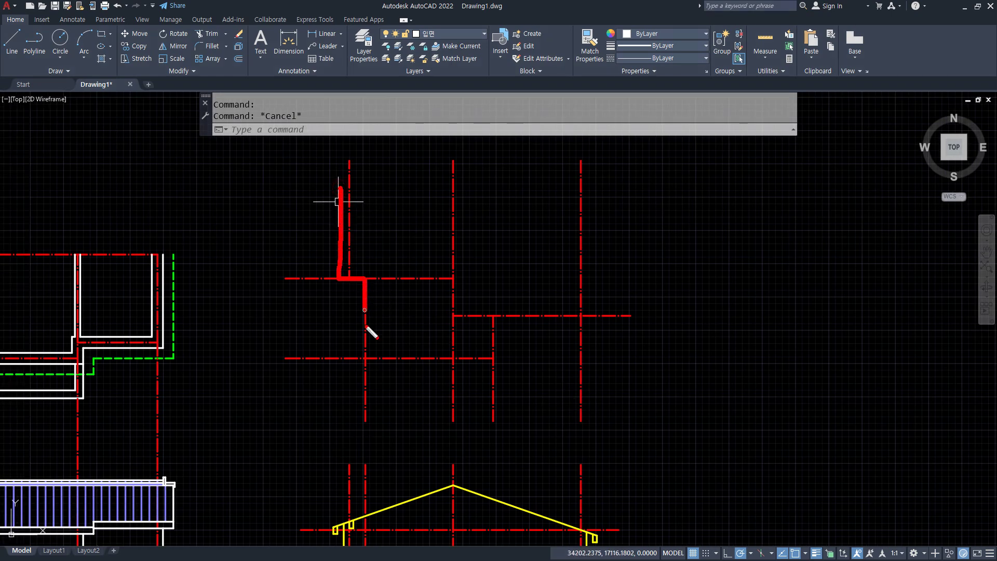
{"action": "mouse_move", "coordinate": [495, 323]}
{"action": "left_mouse_down"}
{"action": "mouse_move", "coordinate": [584, 322]}
{"action": "mouse_move", "coordinate": [582, 195]}
{"action": "left_mouse_up"}
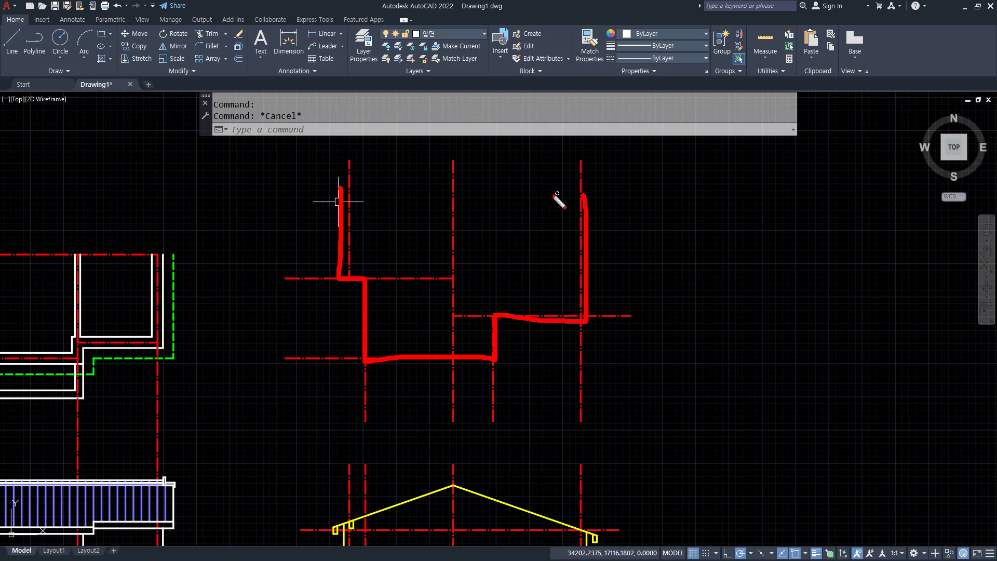
{"action": "key", "text": "Escape"}
Step: Trim the middle horizontal centreline's segment between the central and third vertical centrelines
{"action": "type", "text": "tr"}
{"action": "key", "text": "space"}
{"action": "left_click", "coordinate": [483, 316]}
{"action": "key", "text": "space"}
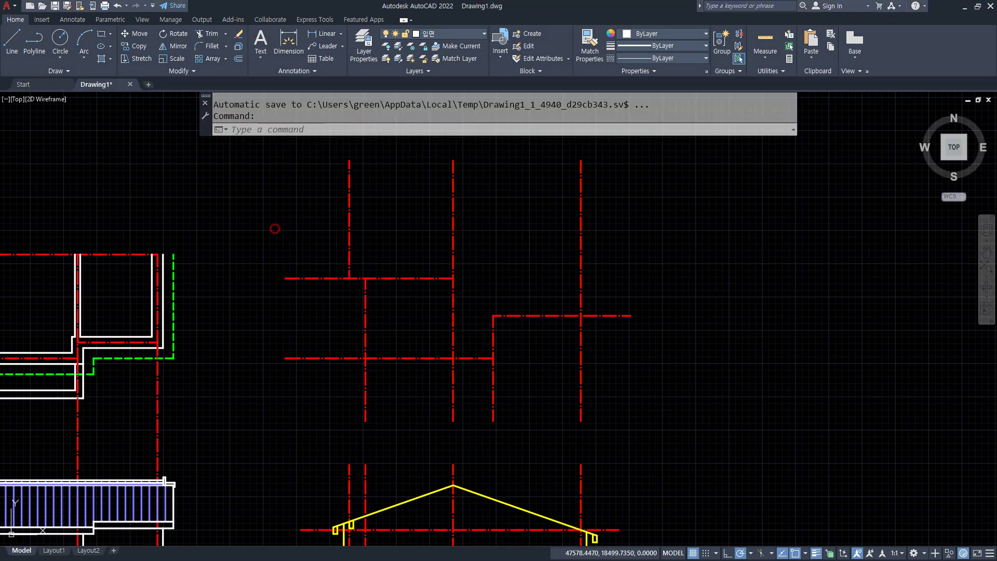
Step: Offset the upper-left vertical centreline 210 outward and the upper horizontal centreline 210 downward
{"action": "scroll", "coordinate": [362, 285], "scroll_direction": "up", "scroll_amount": 2}
{"action": "type", "text": "o"}
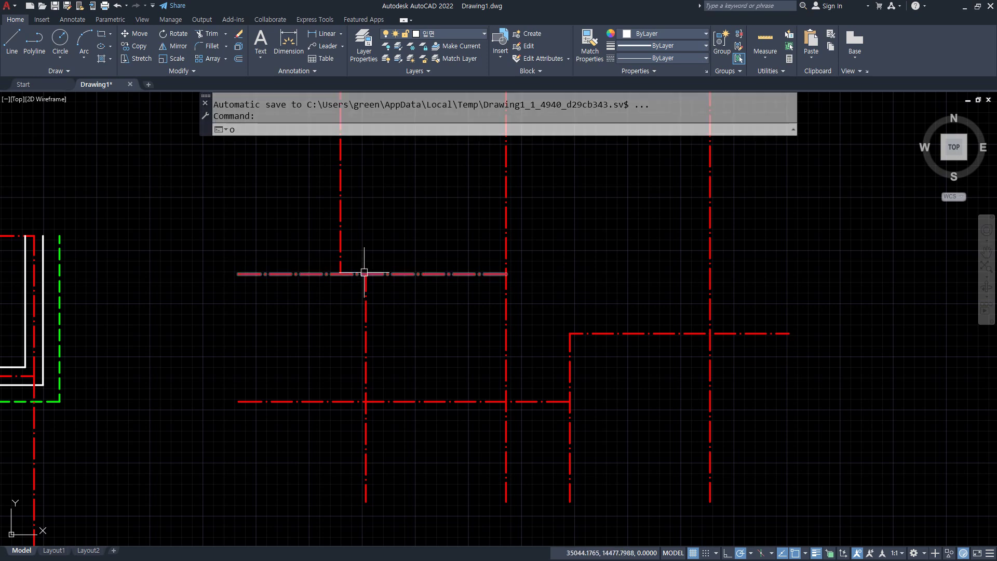
{"action": "key", "text": "space"}
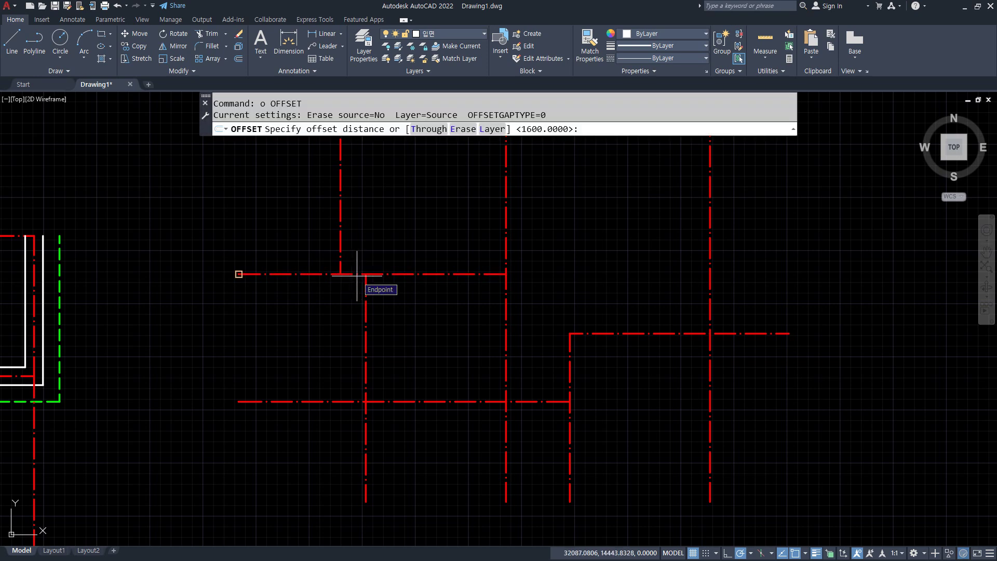
{"action": "type", "text": "210"}
{"action": "key", "text": "Return"}
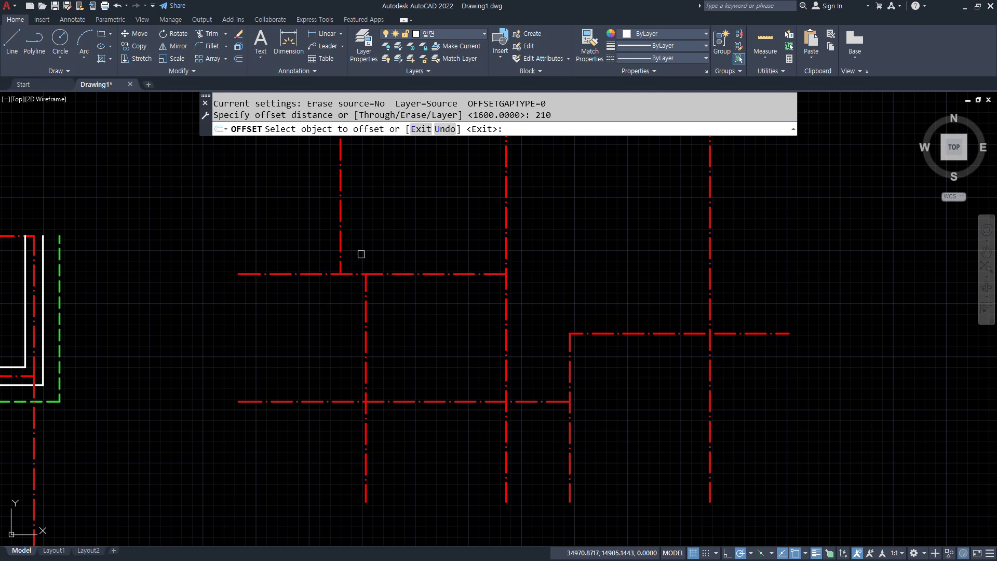
{"action": "left_click", "coordinate": [344, 254]}
{"action": "left_click", "coordinate": [313, 278]}
{"action": "left_click", "coordinate": [312, 274]}
{"action": "left_click", "coordinate": [311, 313]}
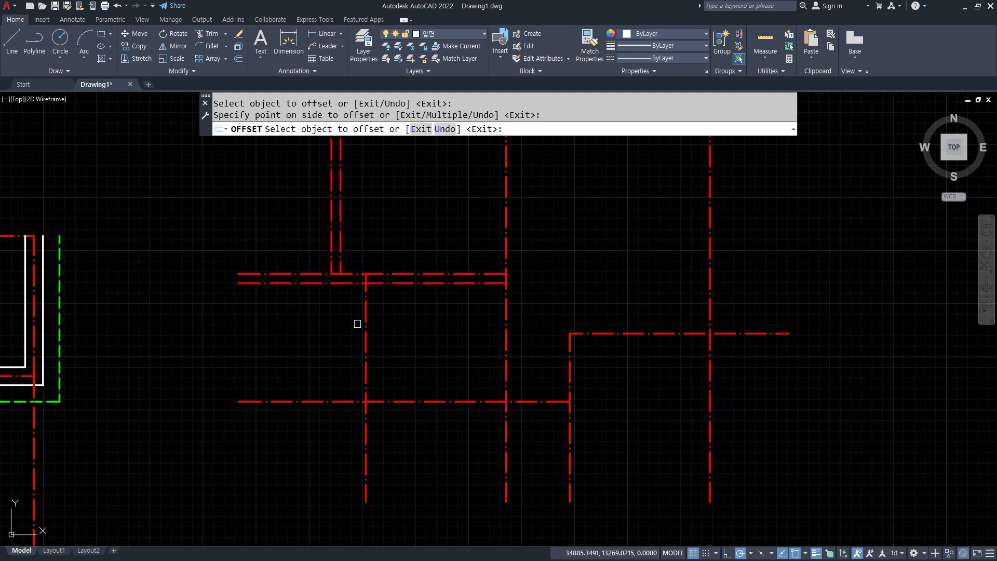
Step: Offset the lower-left vertical centreline outward and the lower horizontal centreline downward, both by 210
{"action": "left_click", "coordinate": [366, 327]}
{"action": "left_click", "coordinate": [313, 330]}
{"action": "left_click", "coordinate": [396, 401]}
{"action": "left_click", "coordinate": [412, 432]}
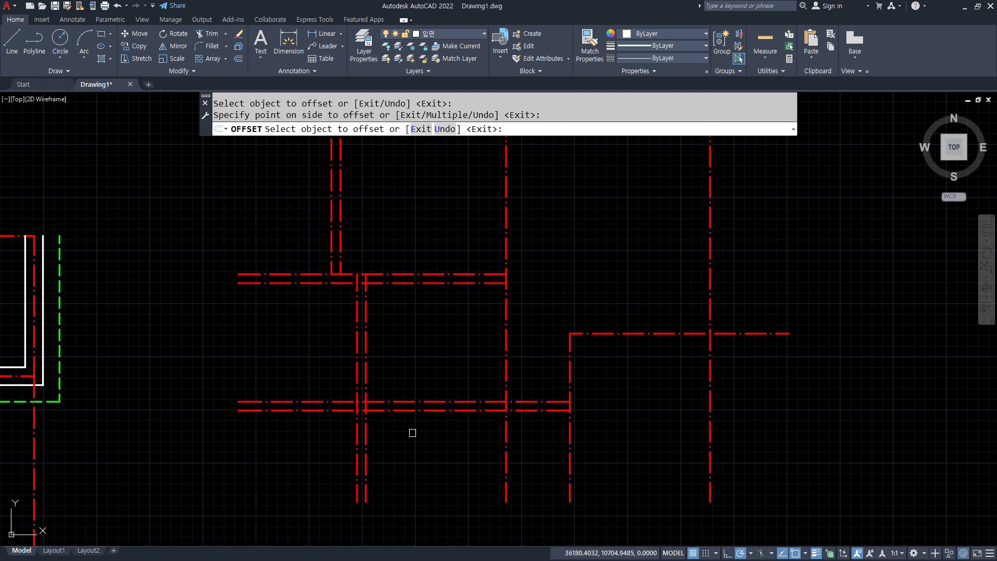
Step: Offset the third vertical, the middle horizontal and the rightmost vertical centrelines 210 toward the outside of the building
{"action": "left_click", "coordinate": [570, 363]}
{"action": "left_click", "coordinate": [615, 367]}
{"action": "left_click", "coordinate": [644, 333]}
{"action": "left_click", "coordinate": [656, 374]}
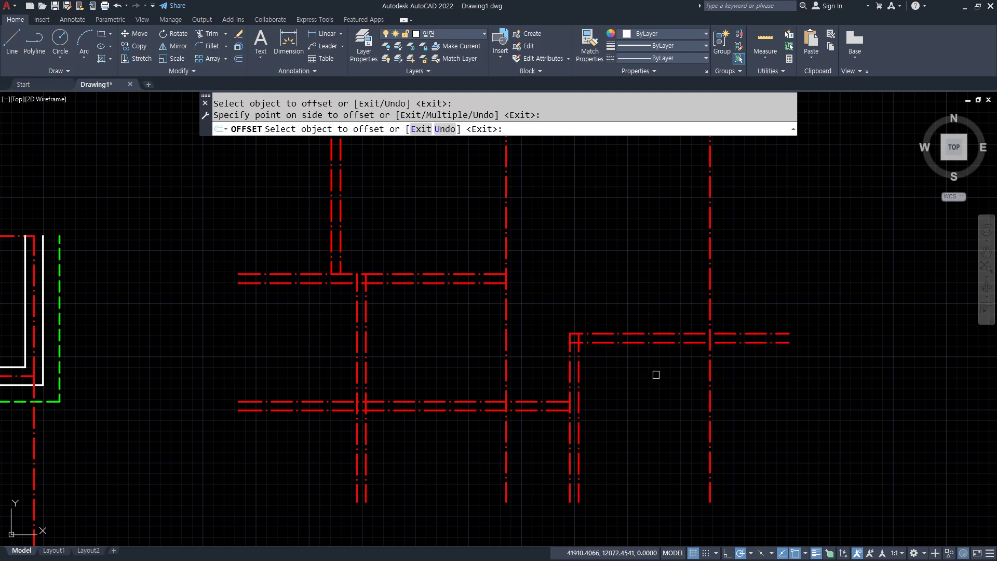
{"action": "left_click", "coordinate": [712, 306]}
{"action": "left_click", "coordinate": [737, 300]}
{"action": "key", "text": "space"}
Step: Fillet the right-hand wall offsets into sharp corners with radius 0, down to the lower horizontal offset
{"action": "type", "text": "f"}
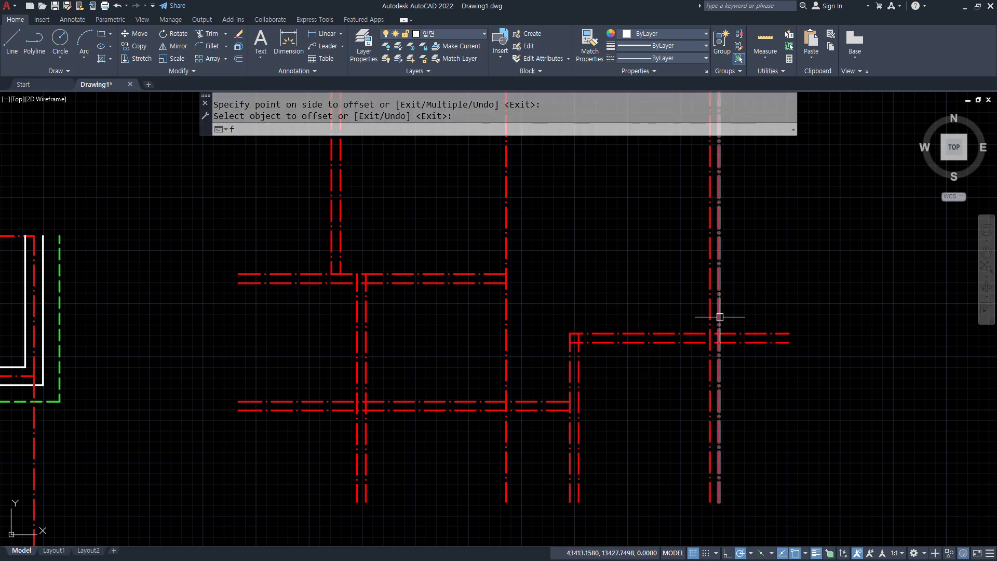
{"action": "key", "text": "space"}
{"action": "left_click", "coordinate": [718, 317]}
{"action": "left_click", "coordinate": [703, 338]}
{"action": "key", "text": "space"}
{"action": "left_click", "coordinate": [614, 342]}
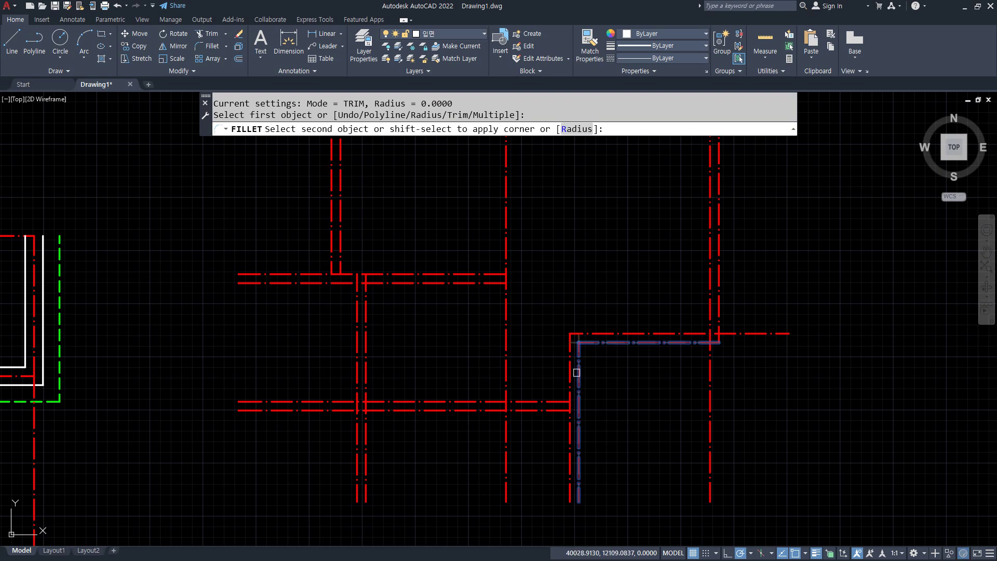
{"action": "left_click", "coordinate": [527, 411]}
{"action": "key", "text": "space"}
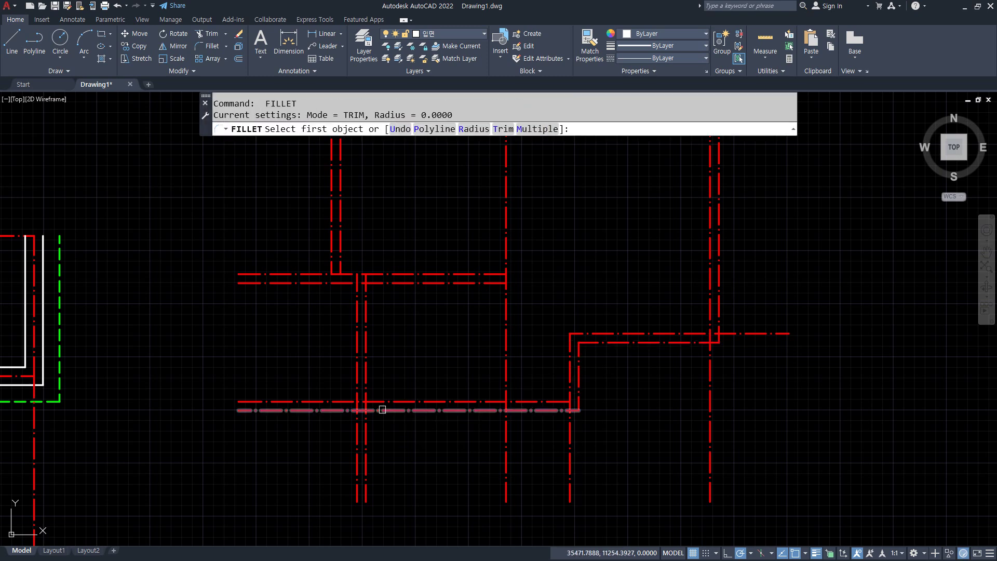
Step: Fillet the left-hand wall offsets into sharp radius 0 corners, completing the stepped wall outline
{"action": "left_click", "coordinate": [381, 410]}
{"action": "left_click", "coordinate": [356, 318]}
{"action": "key", "text": "space"}
{"action": "left_click", "coordinate": [357, 318]}
{"action": "left_click", "coordinate": [318, 283]}
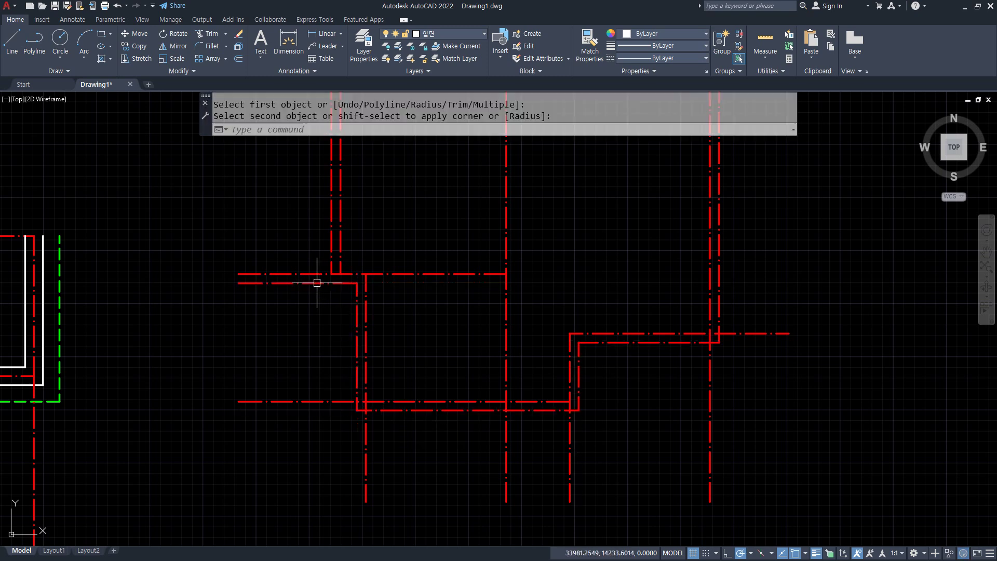
{"action": "key", "text": "space"}
{"action": "left_click", "coordinate": [326, 282]}
{"action": "left_click", "coordinate": [331, 258]}
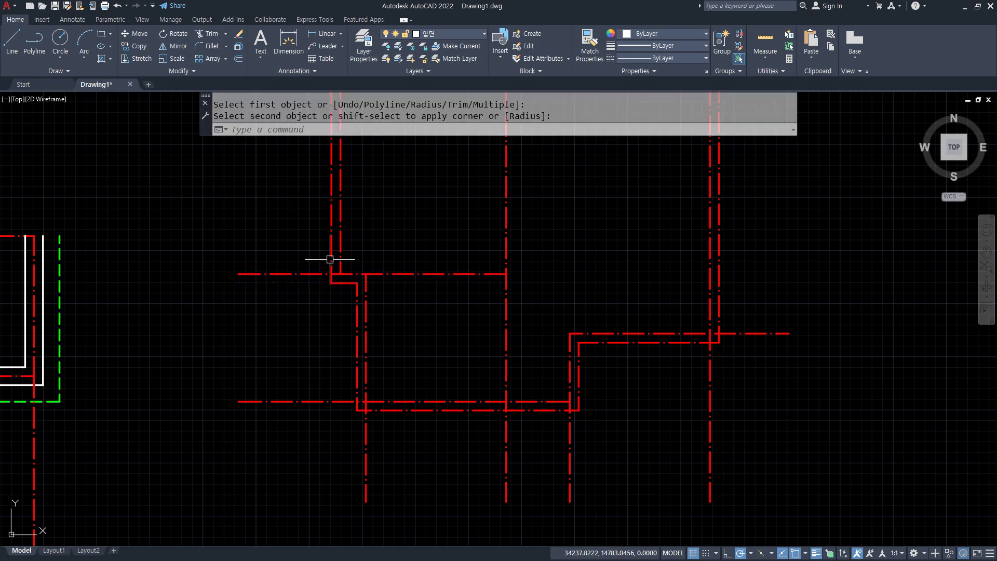
Step: Move all segments of the stepped wall outline to the 단면 layer
{"action": "left_click", "coordinate": [344, 283]}
{"action": "left_click", "coordinate": [361, 295]}
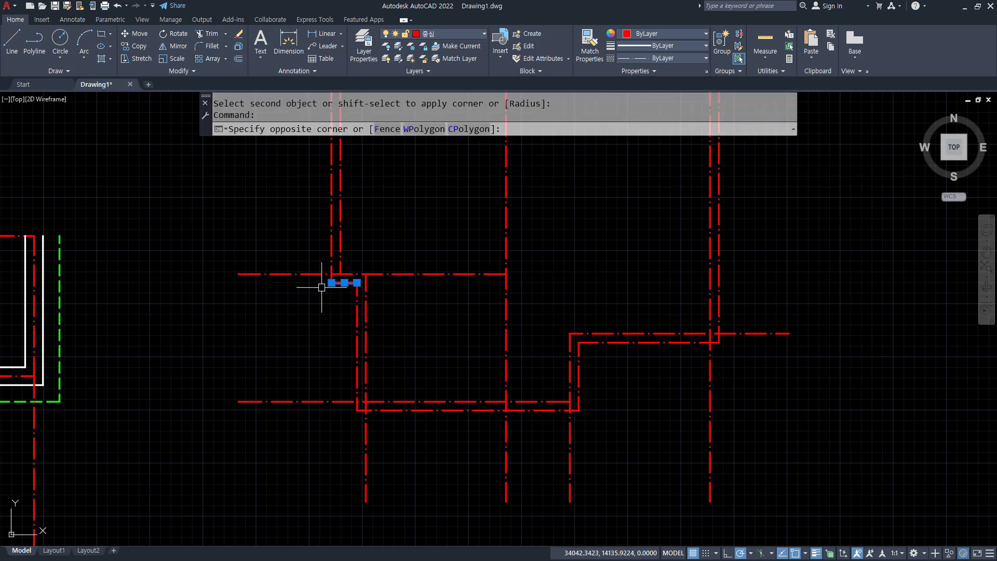
{"action": "left_click", "coordinate": [320, 281]}
{"action": "left_click", "coordinate": [332, 254]}
{"action": "left_click", "coordinate": [355, 313]}
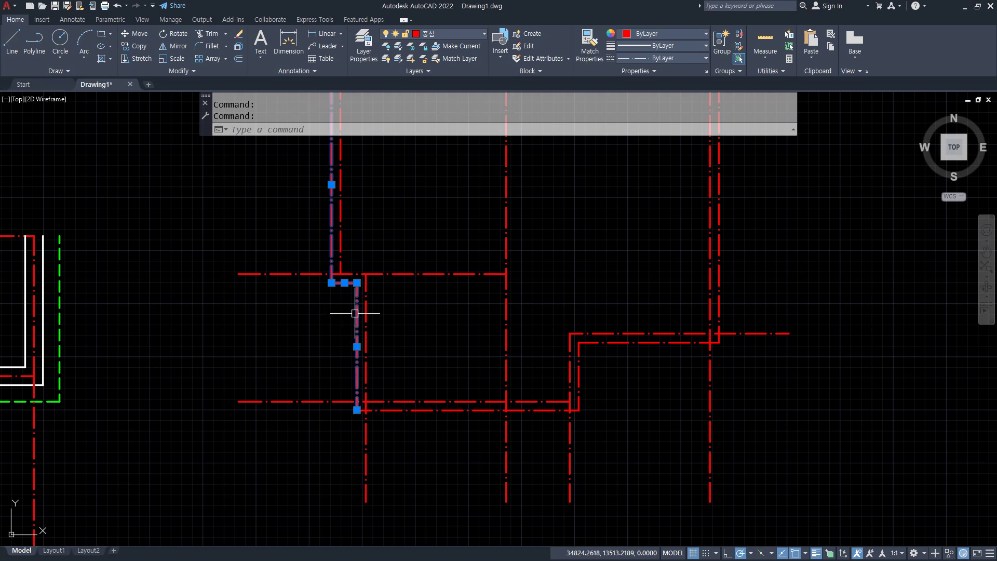
{"action": "left_click", "coordinate": [407, 409]}
{"action": "left_click", "coordinate": [579, 378]}
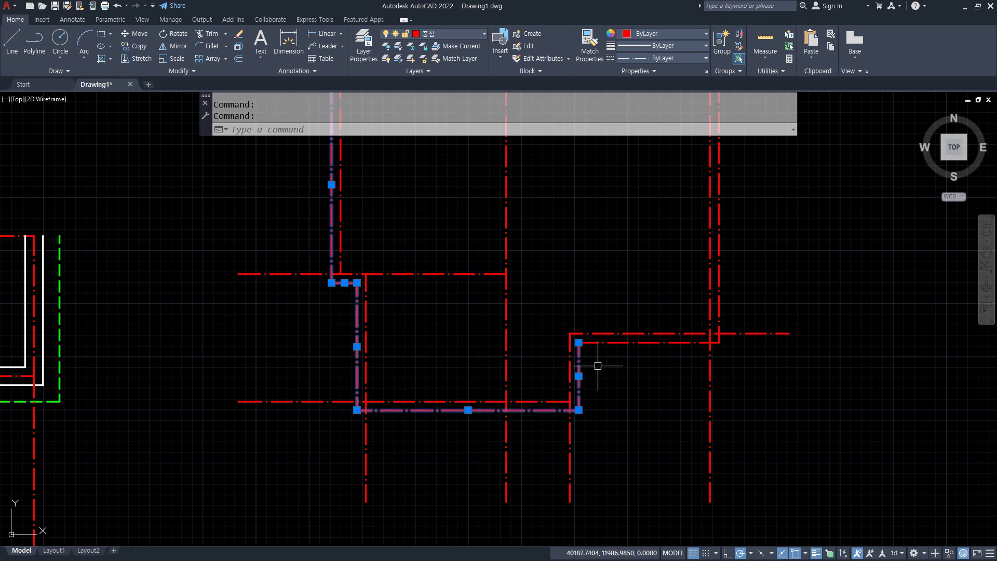
{"action": "left_click", "coordinate": [627, 343]}
{"action": "left_click", "coordinate": [719, 285]}
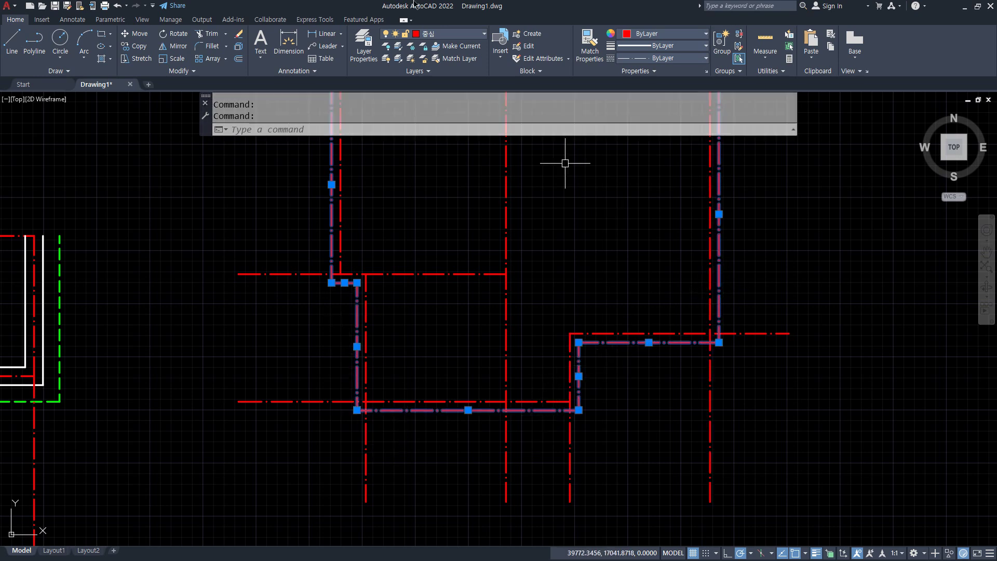
{"action": "left_click", "coordinate": [456, 33]}
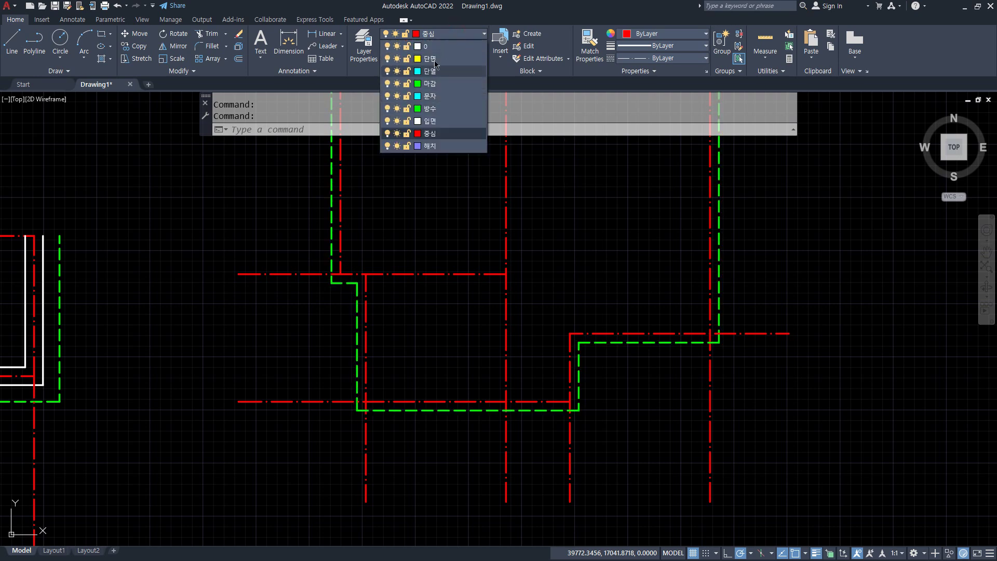
{"action": "left_click", "coordinate": [425, 66]}
{"action": "key", "text": "Escape"}
{"action": "key", "text": "Escape"}
Step: Offset the upper-left vertical centreline 500 outward and the upper horizontal centreline 500 downward
{"action": "type", "text": "o"}
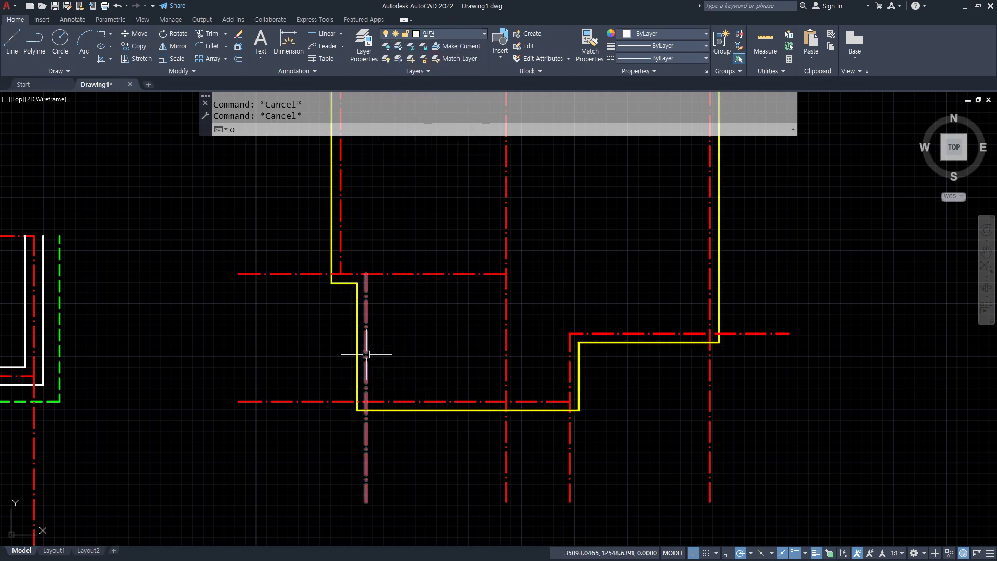
{"action": "key", "text": "Return"}
{"action": "type", "text": "500"}
{"action": "key", "text": "Return"}
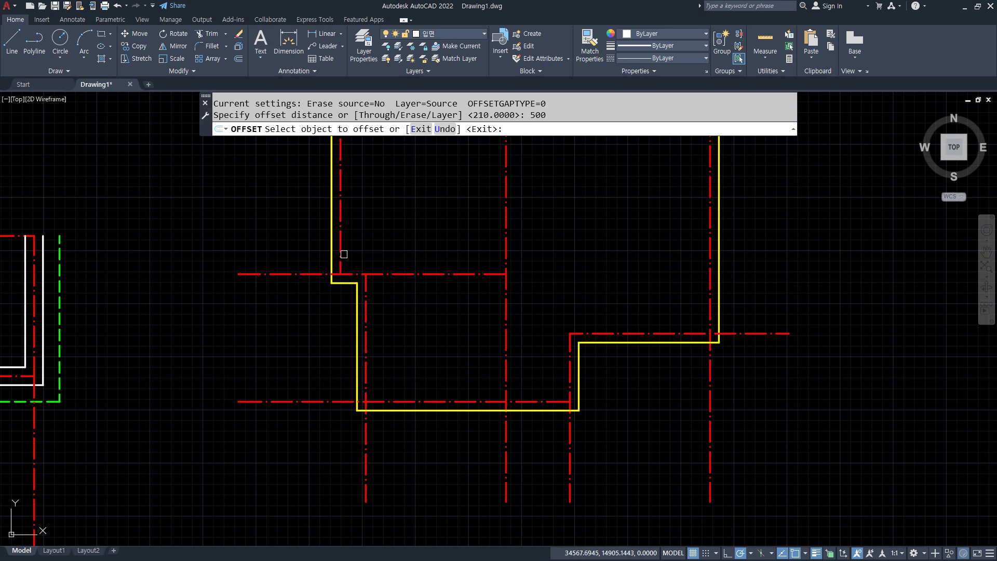
{"action": "left_click", "coordinate": [340, 254]}
{"action": "left_click", "coordinate": [252, 225]}
{"action": "left_click", "coordinate": [275, 272]}
{"action": "left_click", "coordinate": [270, 314]}
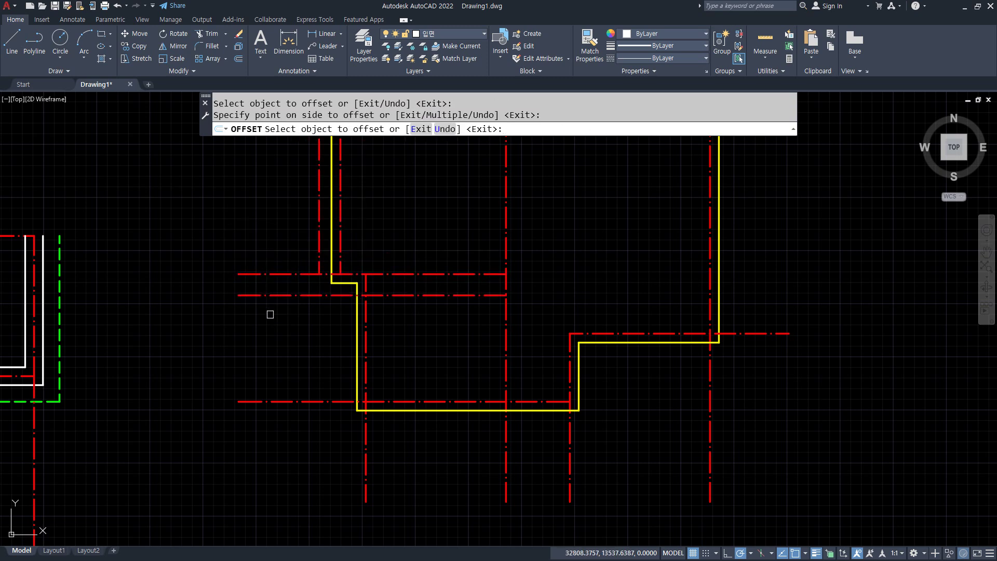
Step: Offset the lower-left vertical centreline outward and the lower horizontal centreline downward, both by 500
{"action": "left_click", "coordinate": [365, 342]}
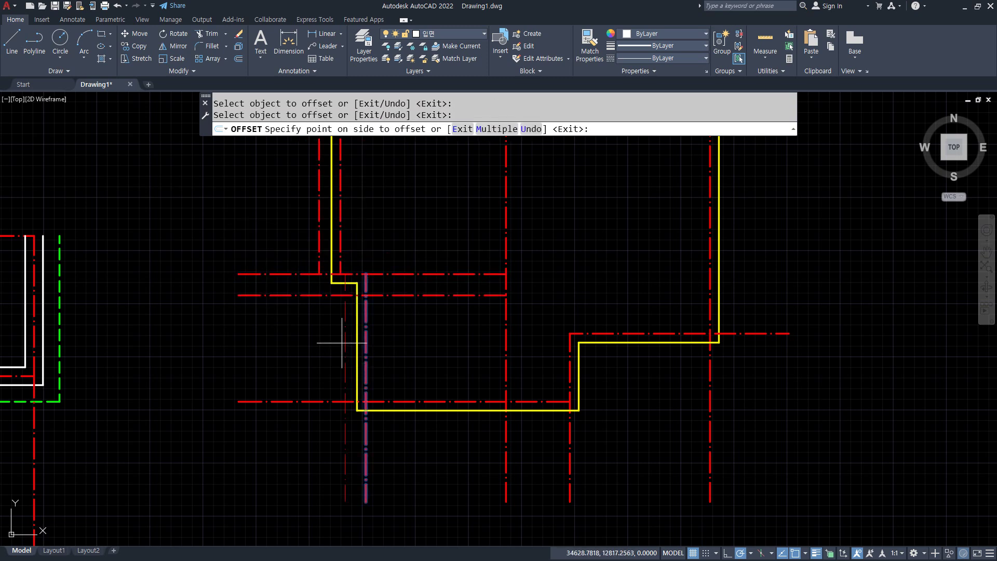
{"action": "left_click", "coordinate": [335, 342]}
{"action": "left_click", "coordinate": [406, 401]}
{"action": "left_click", "coordinate": [416, 446]}
Step: Offset the lower-right step's vertical centreline, its horizontal centreline and the far-right vertical centreline 500 outward
{"action": "left_click", "coordinate": [570, 385]}
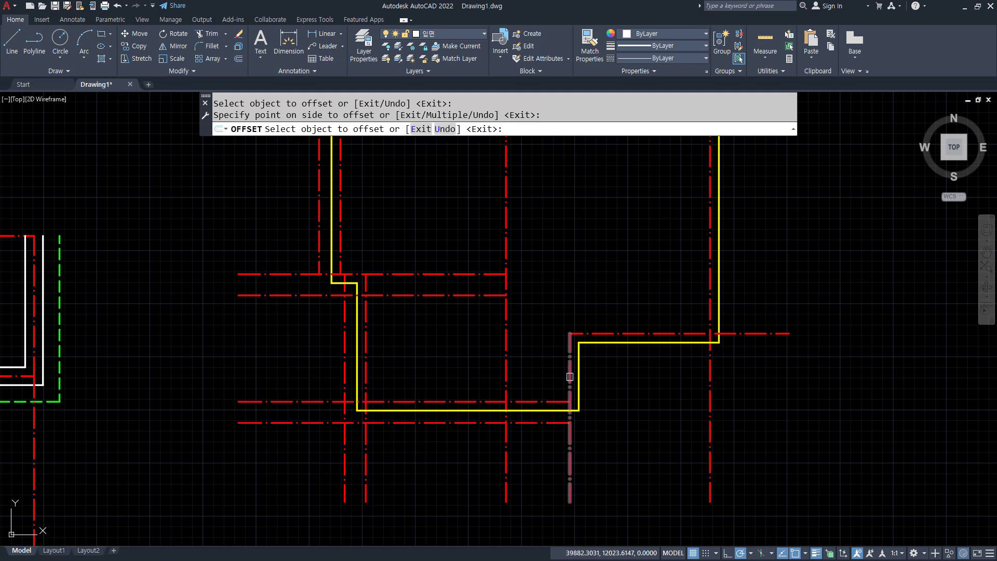
{"action": "left_click", "coordinate": [634, 345]}
{"action": "left_click", "coordinate": [639, 333]}
{"action": "left_click", "coordinate": [680, 356]}
{"action": "left_click", "coordinate": [710, 322]}
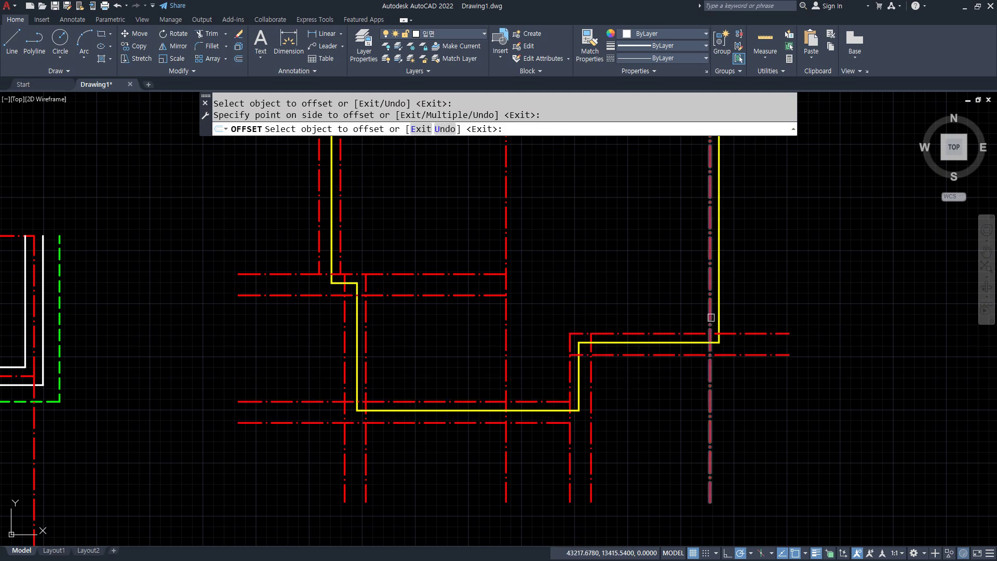
{"action": "left_click", "coordinate": [743, 311]}
{"action": "key", "text": "Return"}
Step: Fillet the far-right vertical offset and the lower-right horizontal offset into a sharp radius 0 corner
{"action": "type", "text": "f"}
{"action": "key", "text": "Return"}
{"action": "left_click", "coordinate": [732, 318]}
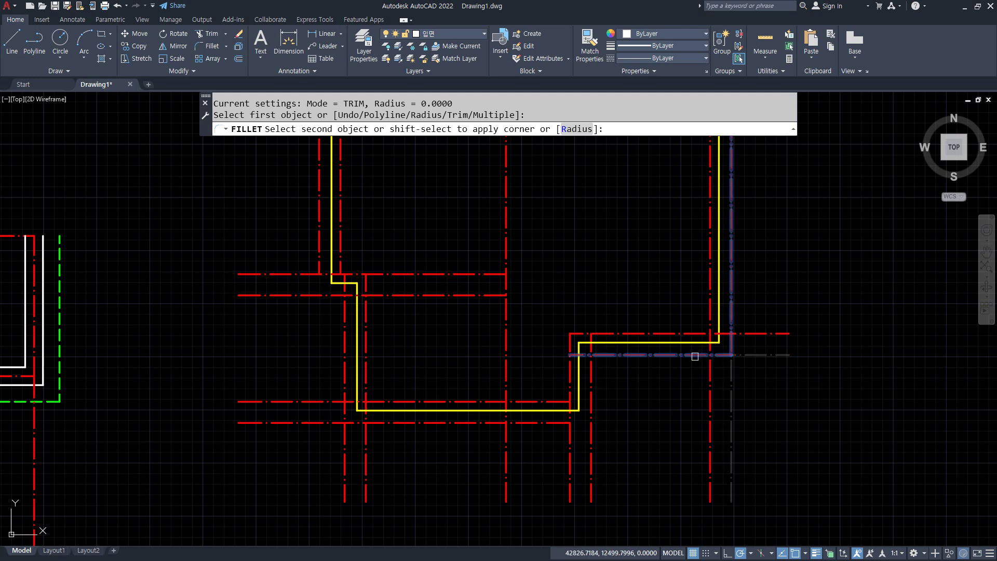
{"action": "left_click", "coordinate": [694, 354]}
{"action": "left_click", "coordinate": [730, 347]}
{"action": "key", "text": "Escape"}
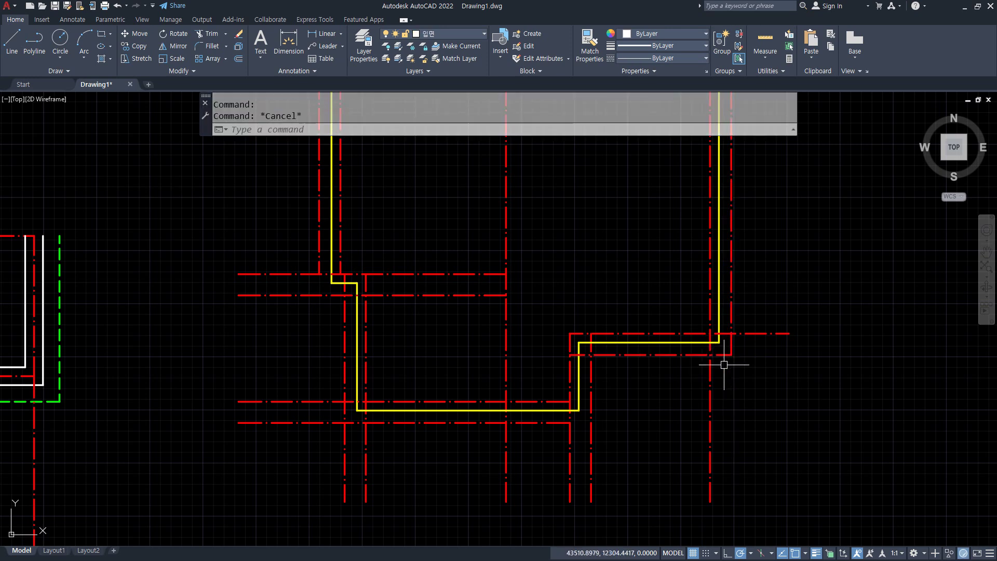
Step: Join the two cornered offset lines on the plan's right side into one polyline and move it to the 방수 layer
{"action": "type", "text": "j"}
{"action": "key", "text": "Return"}
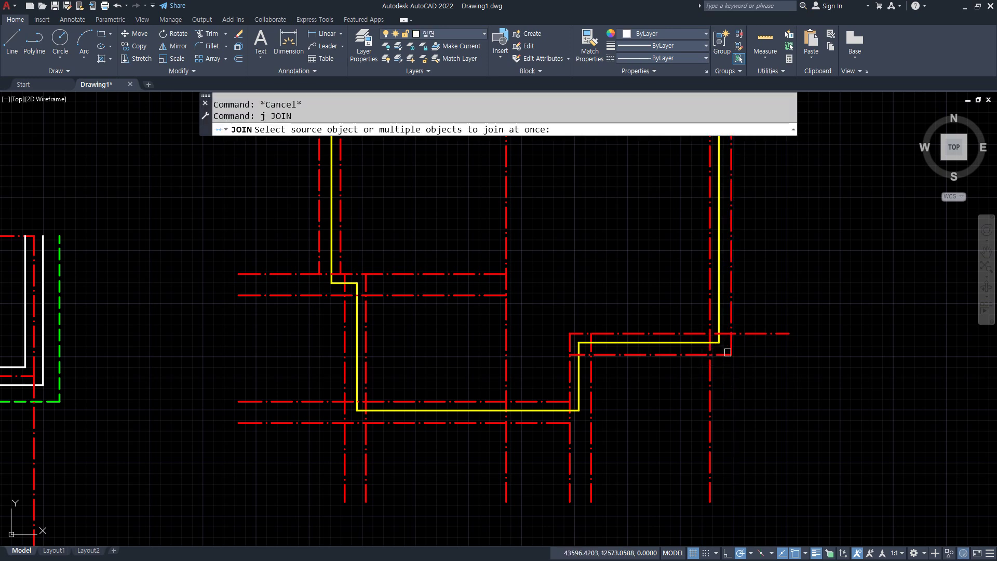
{"action": "left_click", "coordinate": [730, 351]}
{"action": "left_click", "coordinate": [724, 355]}
{"action": "left_click", "coordinate": [729, 354]}
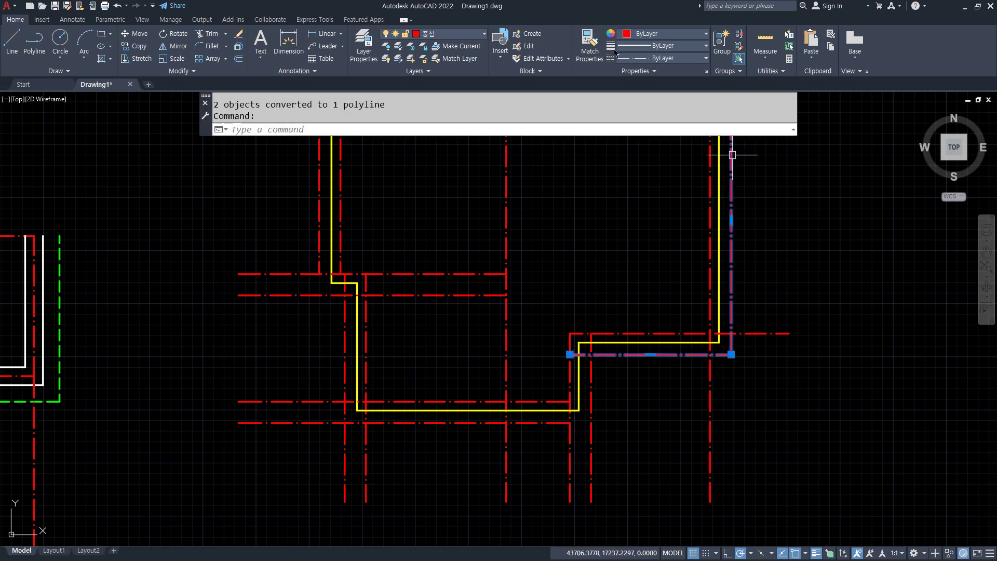
{"action": "left_click", "coordinate": [459, 35]}
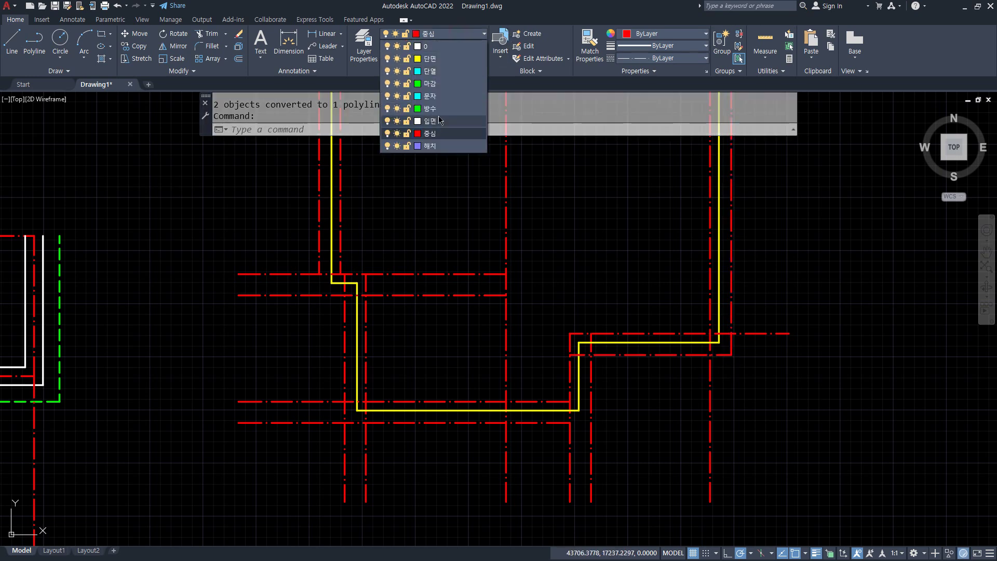
{"action": "left_click", "coordinate": [439, 112]}
{"action": "key", "text": "Escape"}
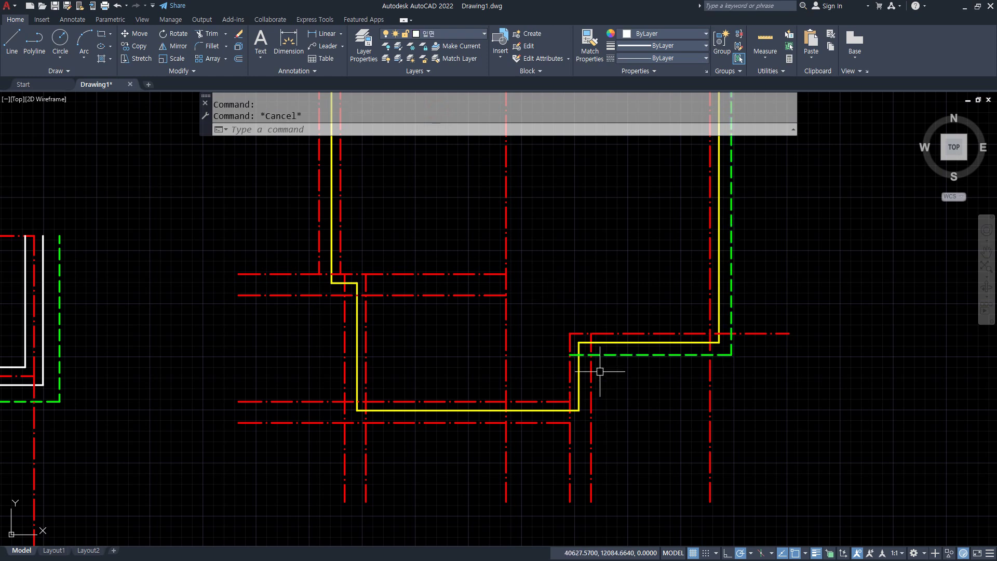
Step: Fillet the joined 방수 polyline with the step's vertical offset, then with the bottom horizontal offset, using sharp corners
{"action": "type", "text": "f"}
{"action": "key", "text": "Return"}
{"action": "left_click", "coordinate": [593, 370]}
{"action": "key", "text": "Escape"}
{"action": "key", "text": "Return"}
{"action": "left_click", "coordinate": [591, 370]}
{"action": "left_click", "coordinate": [545, 412]}
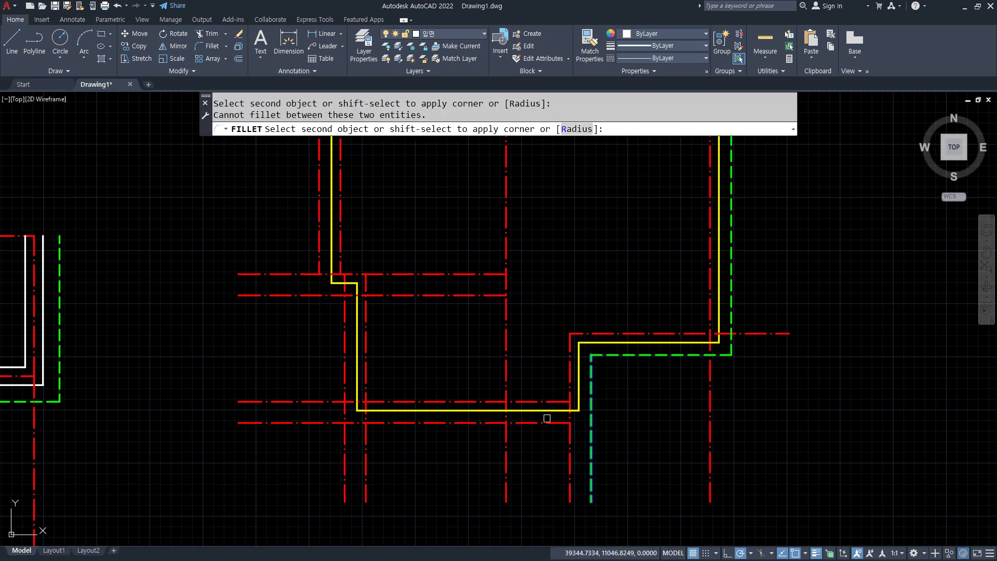
{"action": "left_click", "coordinate": [543, 422]}
Step: Fillet the remaining left-hand 500 offsets into sharp corners, completing the stepped outer outline around the plan
{"action": "key", "text": "Return"}
{"action": "left_click", "coordinate": [373, 420]}
{"action": "left_click", "coordinate": [343, 383]}
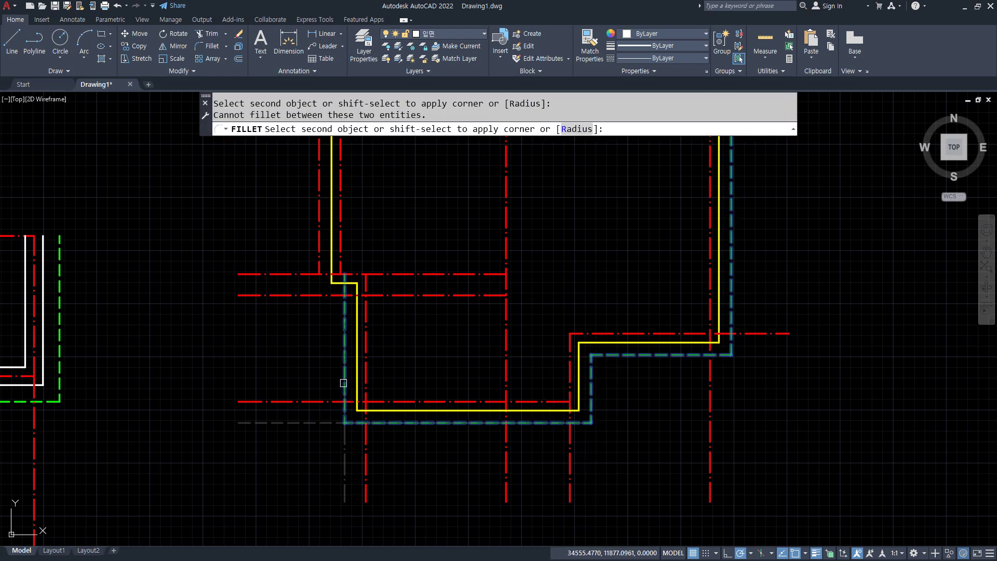
{"action": "left_click", "coordinate": [345, 333]}
{"action": "key", "text": "Return"}
{"action": "left_click", "coordinate": [345, 332]}
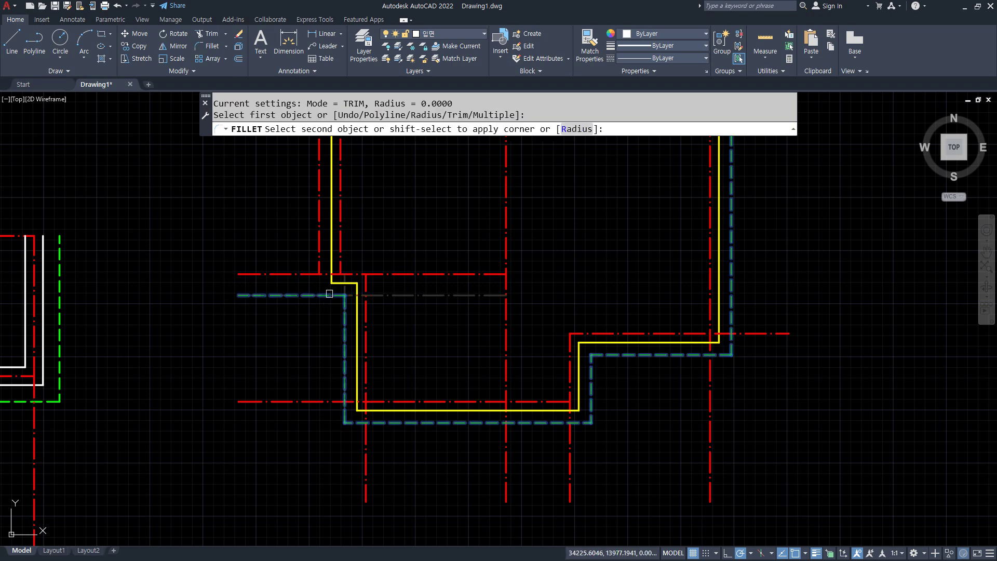
{"action": "left_click", "coordinate": [327, 295]}
{"action": "key", "text": "Return"}
{"action": "left_click", "coordinate": [324, 295]}
{"action": "left_click", "coordinate": [318, 259]}
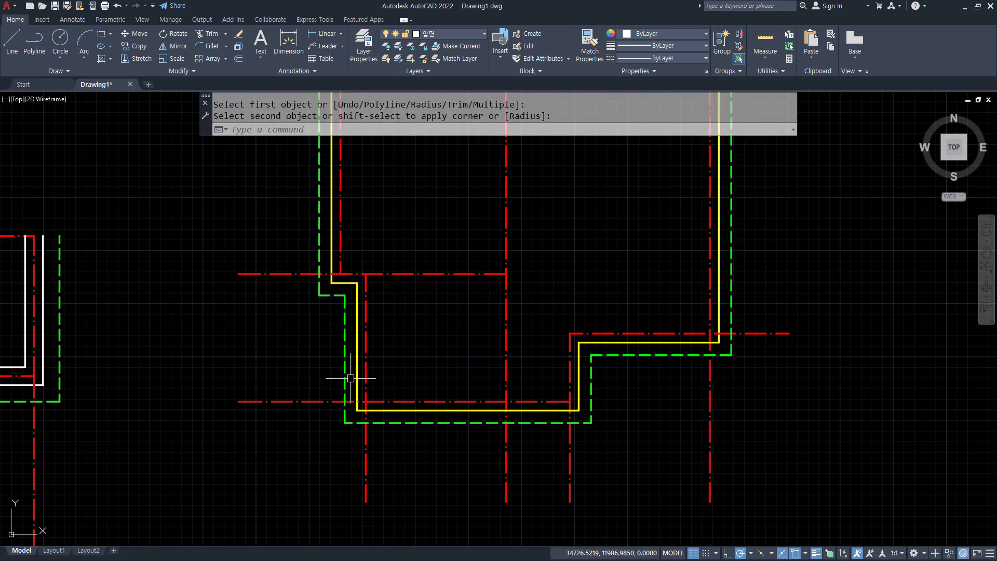
Step: Copy the ridge centreline of the drawing below the plan so it aligns with the plan's lower-right step centreline
{"action": "scroll", "coordinate": [351, 378], "scroll_direction": "down", "scroll_amount": 3}
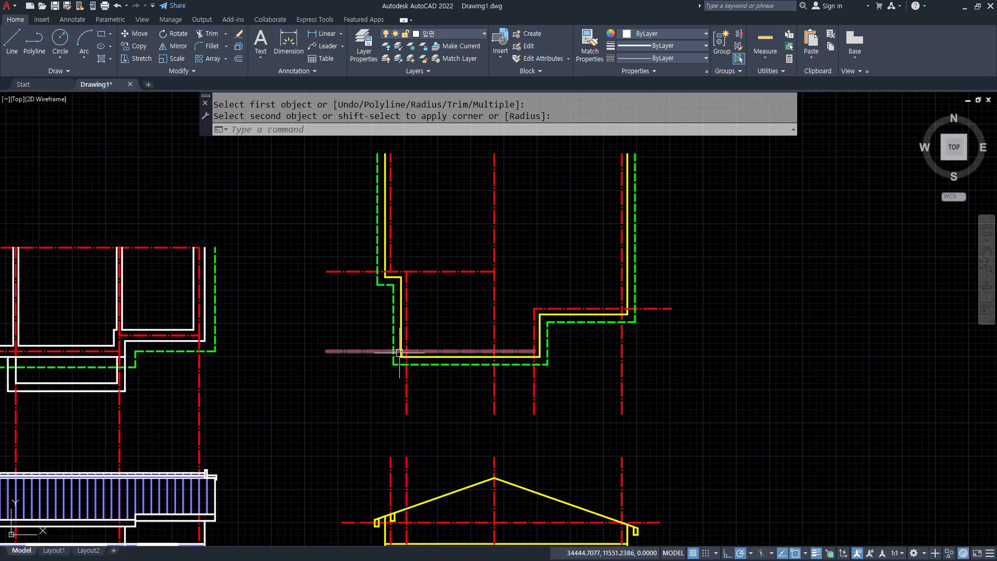
{"action": "middle_click_drag", "start_coordinate": [460, 402], "coordinate": [461, 351]}
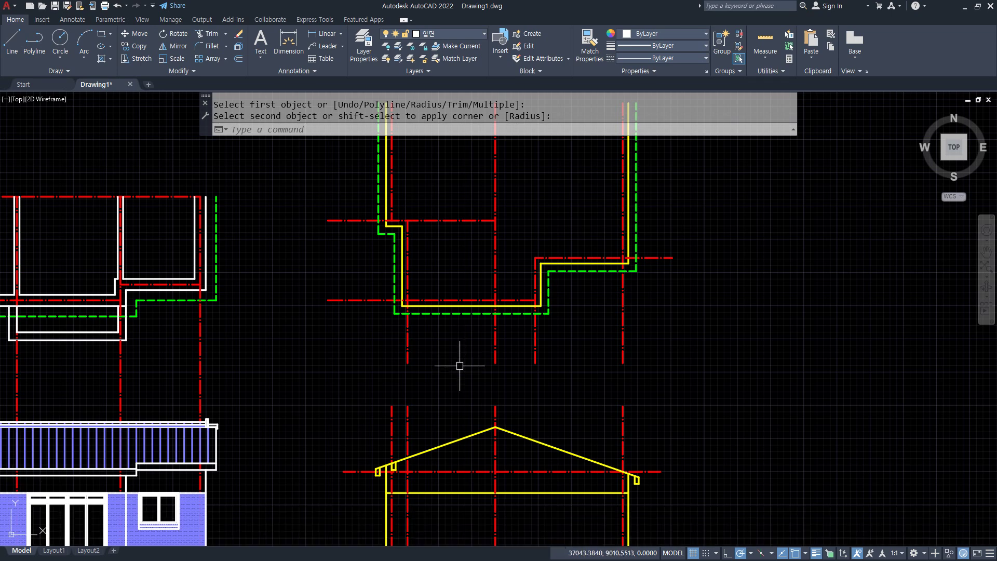
{"action": "scroll", "coordinate": [463, 270], "scroll_direction": "up", "scroll_amount": 4}
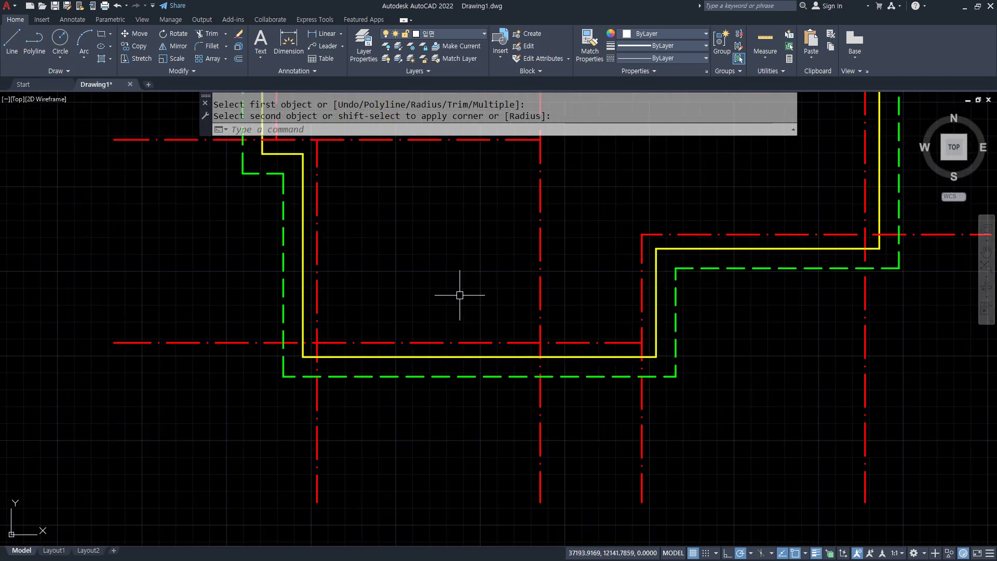
{"action": "scroll", "coordinate": [374, 452], "scroll_direction": "down", "scroll_amount": 4}
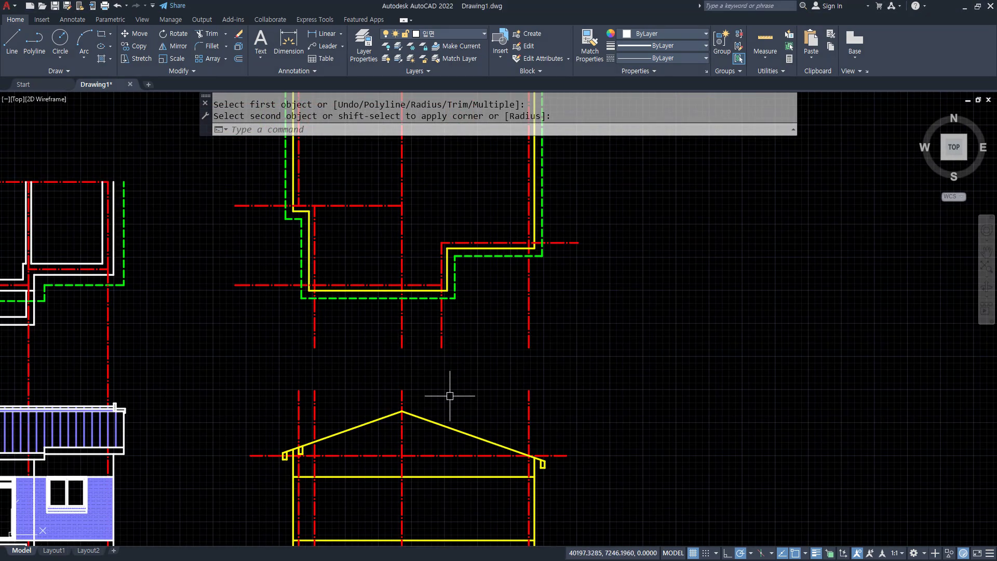
{"action": "key", "text": "Return"}
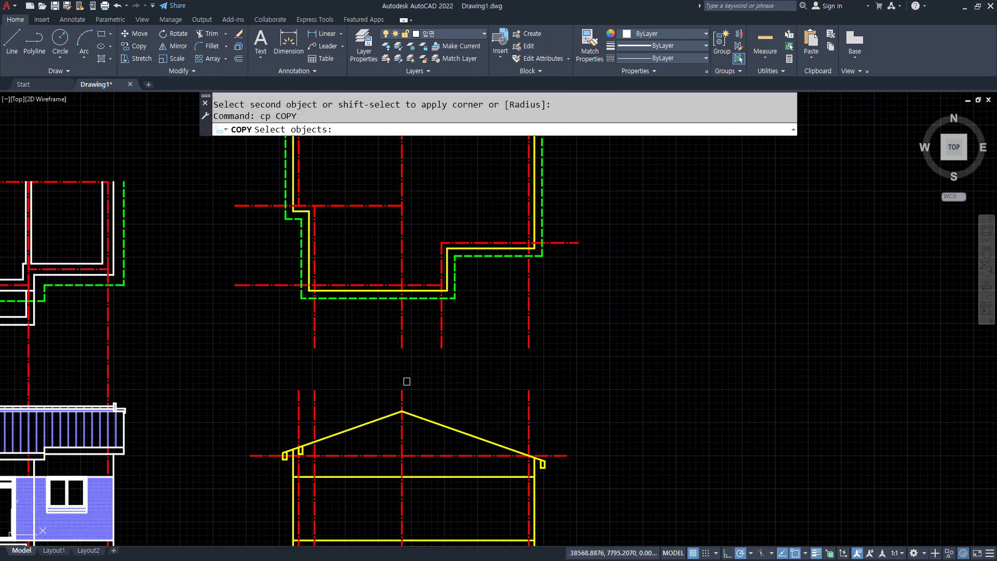
{"action": "left_click", "coordinate": [402, 395]}
{"action": "key", "text": "Return"}
{"action": "left_click", "coordinate": [402, 390]}
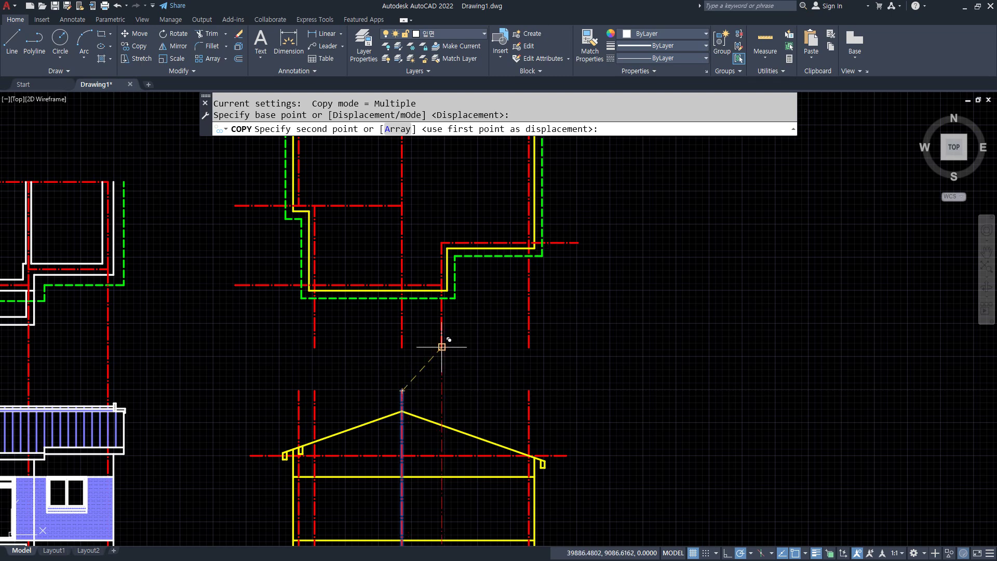
{"action": "left_click", "coordinate": [441, 388]}
{"action": "key", "text": "Escape"}
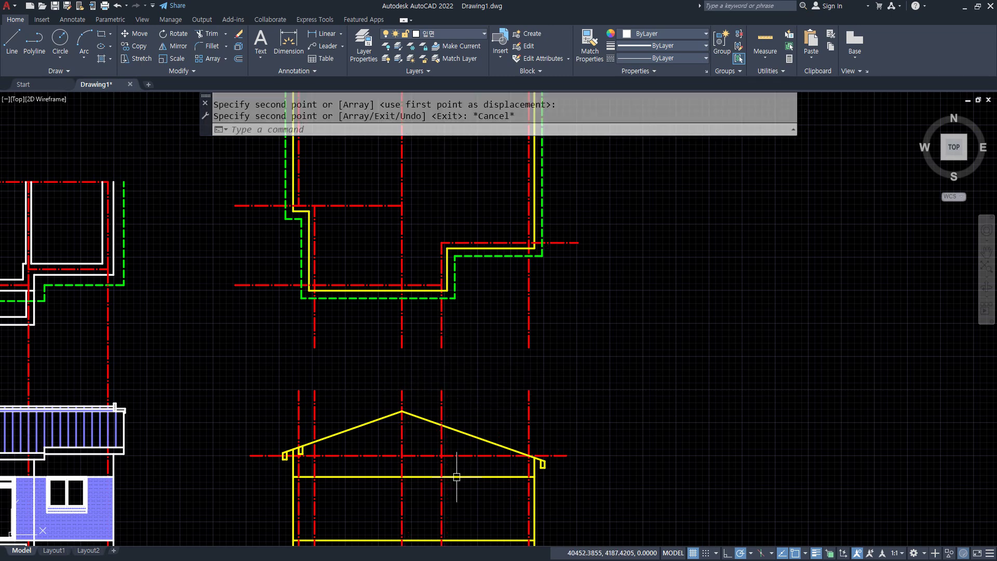
Step: Move the roof, eave, wall and floor lines above the ground line to the 입면 layer and make 입면 the current layer
{"action": "scroll", "coordinate": [418, 460], "scroll_direction": "up", "scroll_amount": 2}
{"action": "scroll", "coordinate": [196, 465], "scroll_direction": "up", "scroll_amount": 2}
{"action": "scroll", "coordinate": [197, 466], "scroll_direction": "up", "scroll_amount": 5}
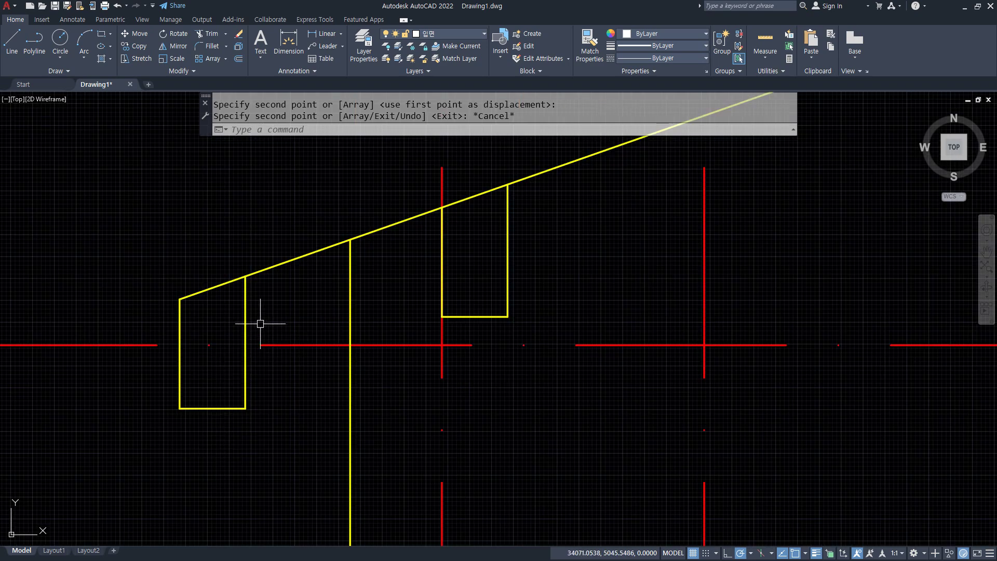
{"action": "scroll", "coordinate": [260, 323], "scroll_direction": "down", "scroll_amount": 10}
{"action": "left_click", "coordinate": [237, 238]}
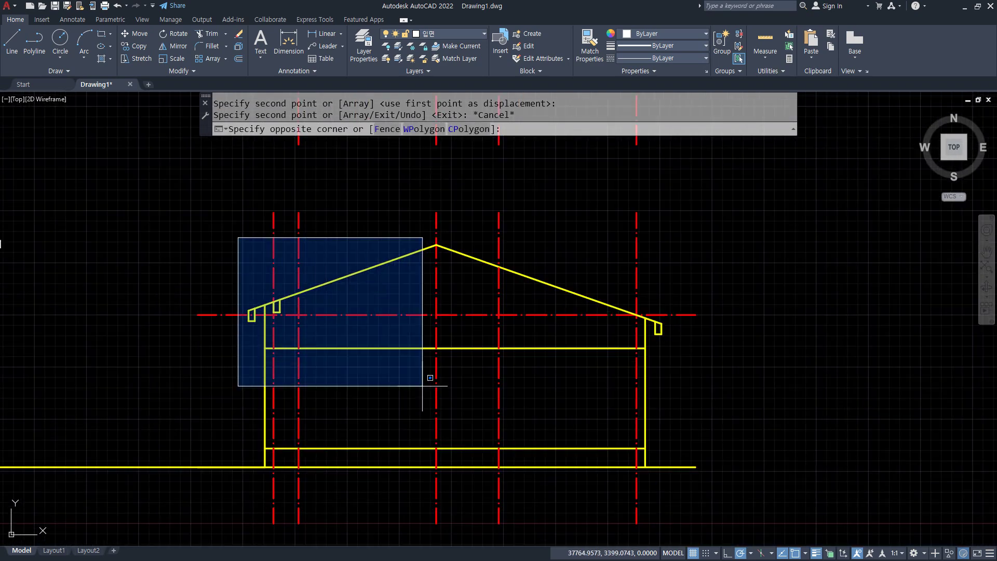
{"action": "left_click", "coordinate": [667, 488]}
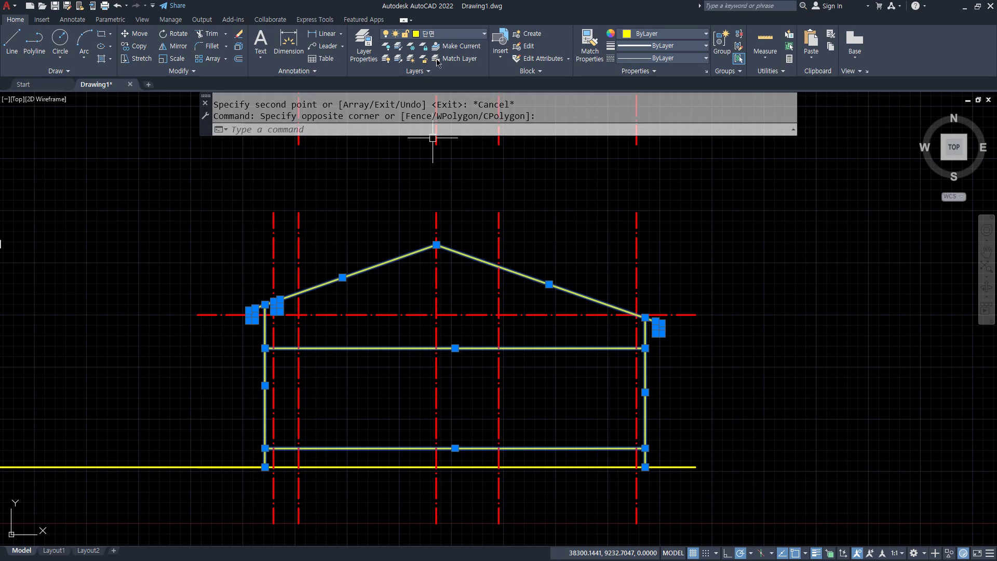
{"action": "left_click", "coordinate": [450, 34]}
{"action": "left_click", "coordinate": [439, 121]}
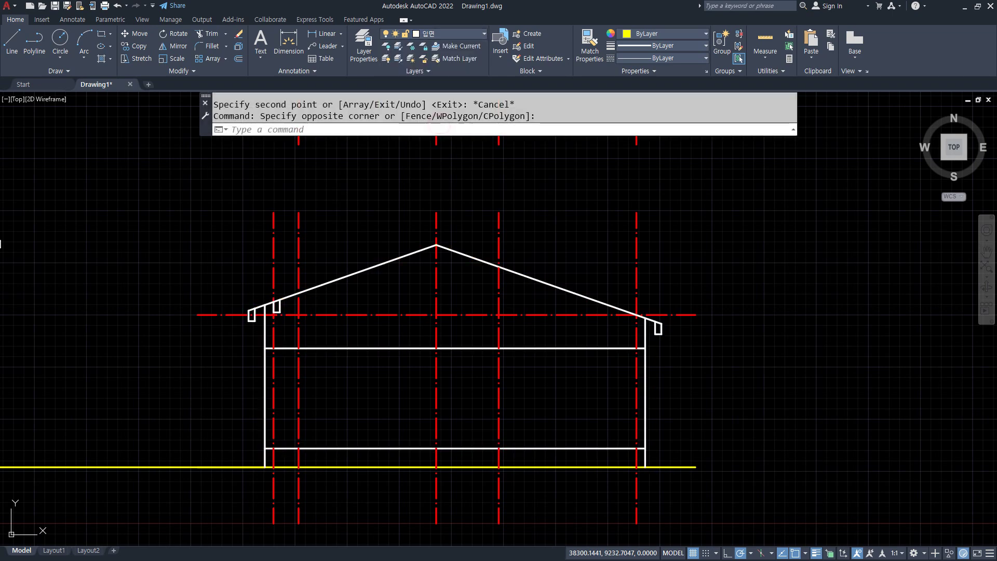
{"action": "key", "text": "Escape"}
{"action": "key", "text": "Escape"}
{"action": "left_click", "coordinate": [457, 35]}
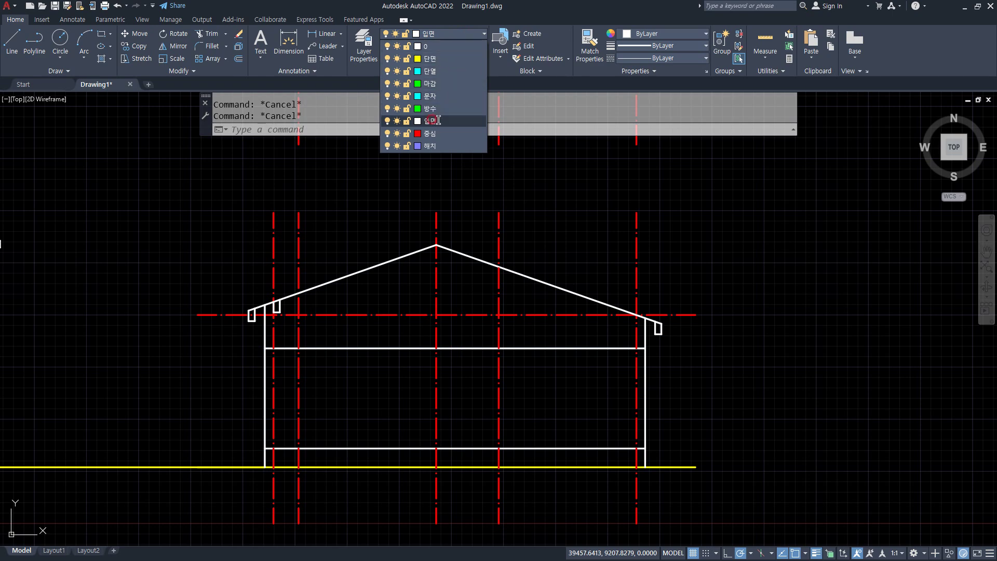
{"action": "left_click", "coordinate": [435, 121]}
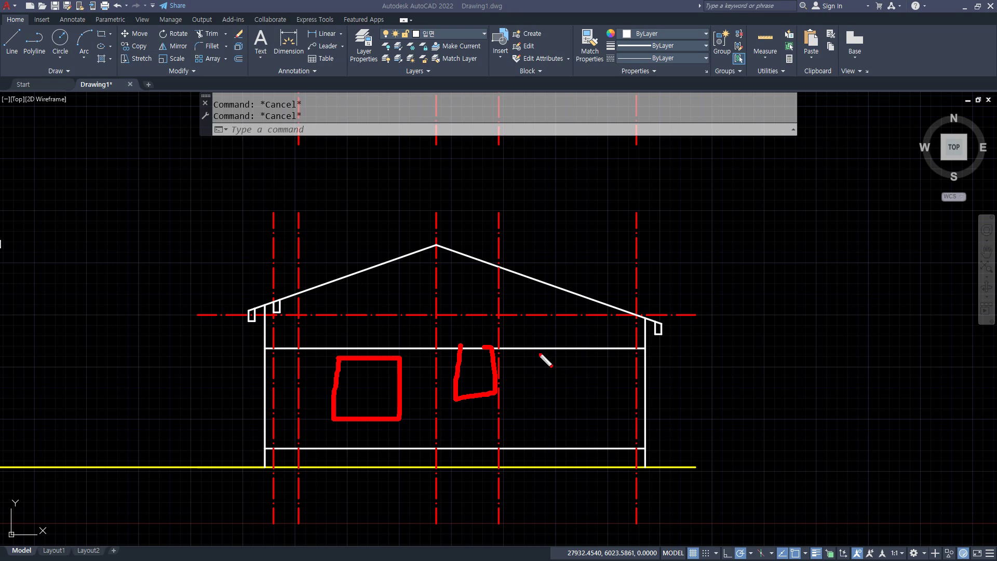
{"action": "left_click_drag", "start_coordinate": [538, 352], "coordinate": [580, 408]}
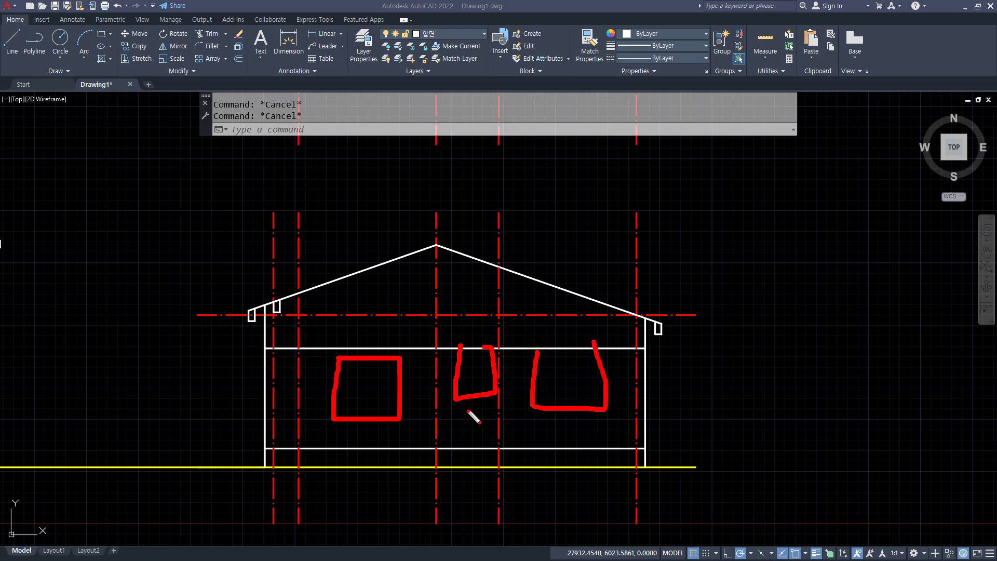
{"action": "left_click_drag", "start_coordinate": [455, 399], "coordinate": [476, 441]}
{"action": "key", "text": "Escape"}
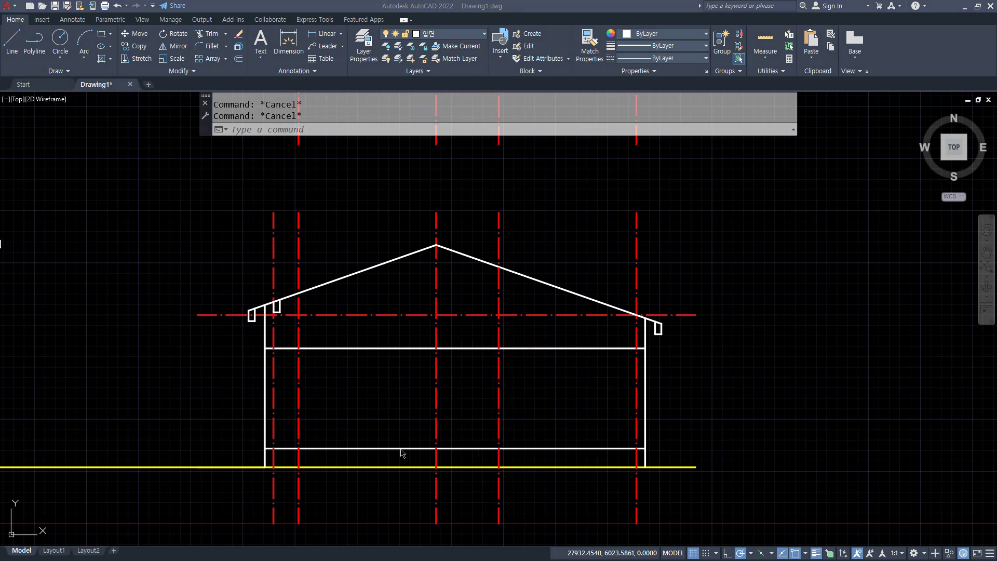
Step: Extend the bottom line of the outer left eave to the wall line and delete the eave's inner vertical line
{"action": "scroll", "coordinate": [253, 298], "scroll_direction": "up", "scroll_amount": 5}
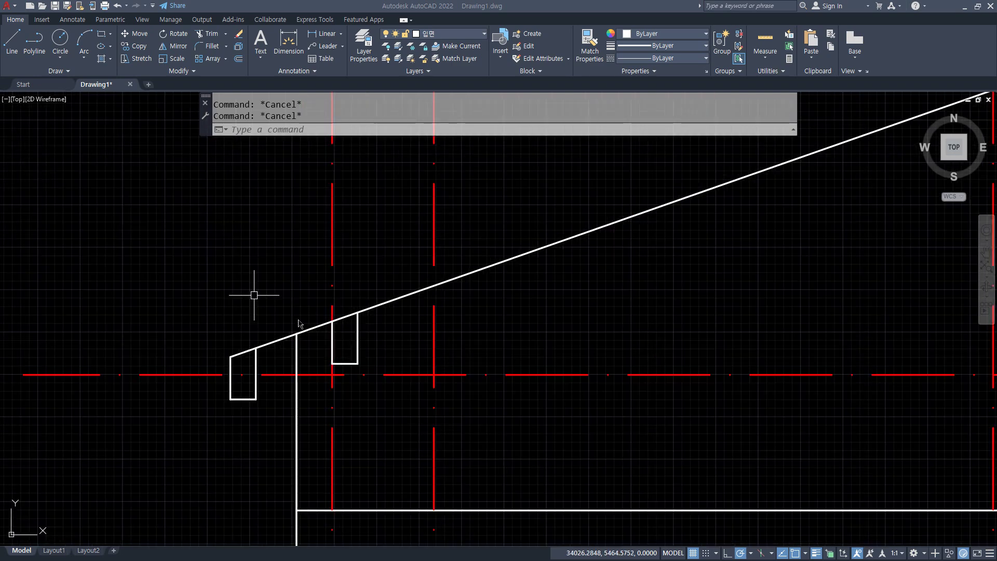
{"action": "scroll", "coordinate": [259, 389], "scroll_direction": "up", "scroll_amount": 2}
{"action": "type", "text": "e"}
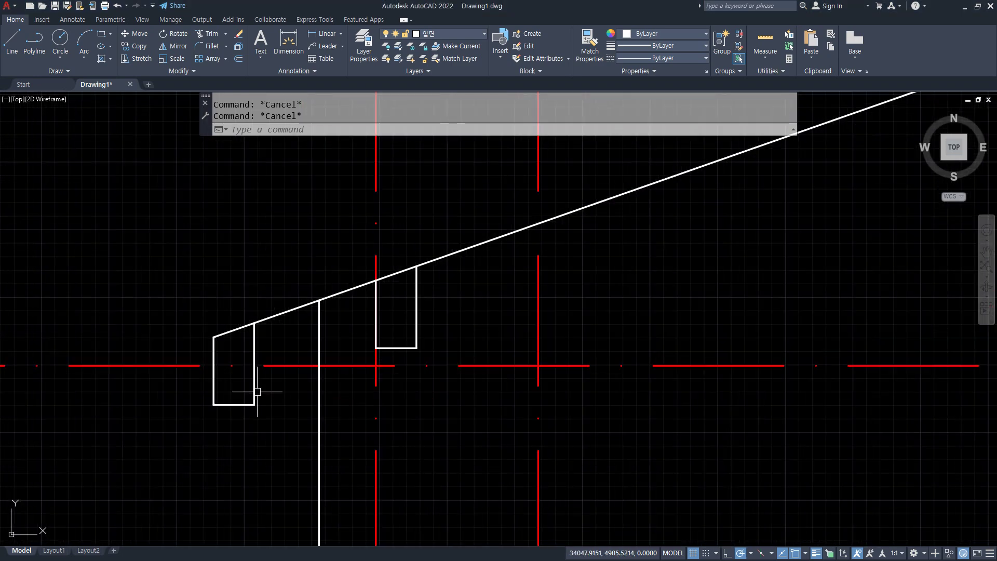
{"action": "key", "text": "Return"}
{"action": "left_click", "coordinate": [234, 404]}
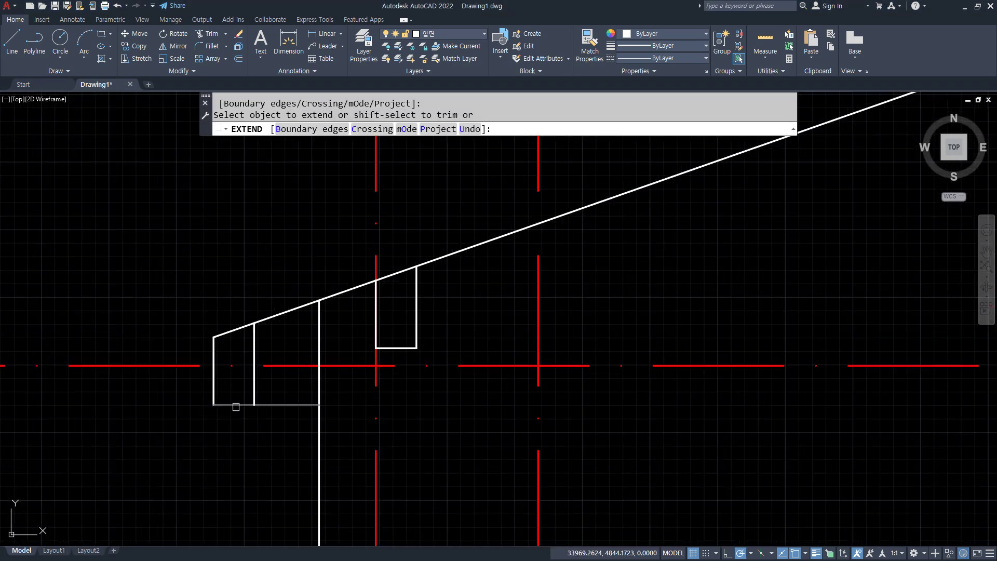
{"action": "key", "text": "Return"}
{"action": "left_click", "coordinate": [254, 387]}
{"action": "key", "text": "Delete"}
Step: Extend the outer left eave's bottom line past the wall to the leftmost vertical centreline
{"action": "type", "text": "ex"}
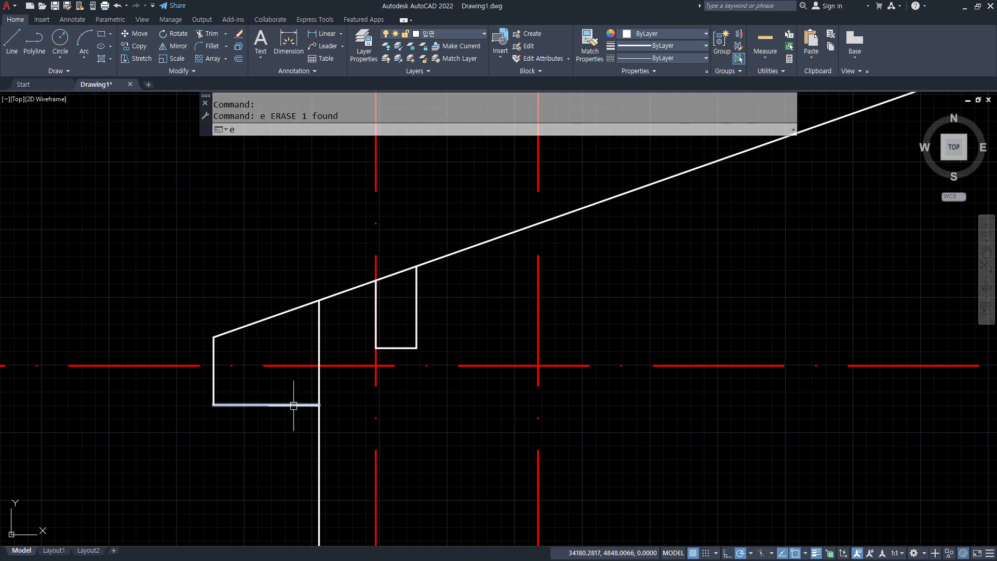
{"action": "key", "text": "Return"}
{"action": "left_click", "coordinate": [312, 405]}
{"action": "key", "text": "Return"}
{"action": "left_click", "coordinate": [318, 392]}
{"action": "key", "text": "Escape"}
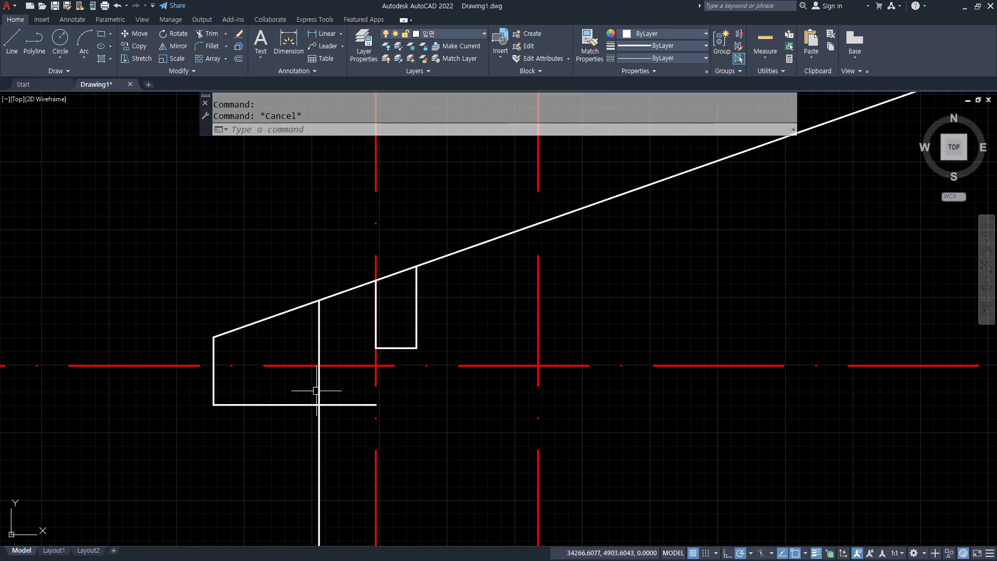
Step: Trim the left wall line where it runs above the outer eave's bottom line
{"action": "type", "text": "tr"}
{"action": "key", "text": "Return"}
{"action": "left_click_drag", "start_coordinate": [313, 340], "coordinate": [323, 342]}
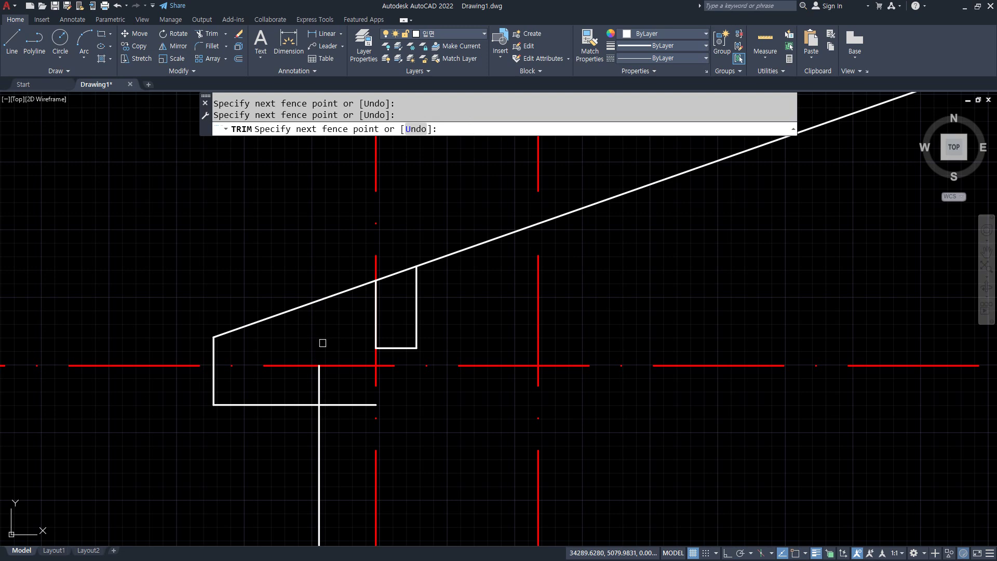
{"action": "left_click", "coordinate": [322, 386]}
{"action": "key", "text": "Return"}
Step: Delete the inner vertical line of the second left eave and extend its bottom line to the next vertical centreline
{"action": "middle_click_drag", "start_coordinate": [460, 393], "coordinate": [360, 400]}
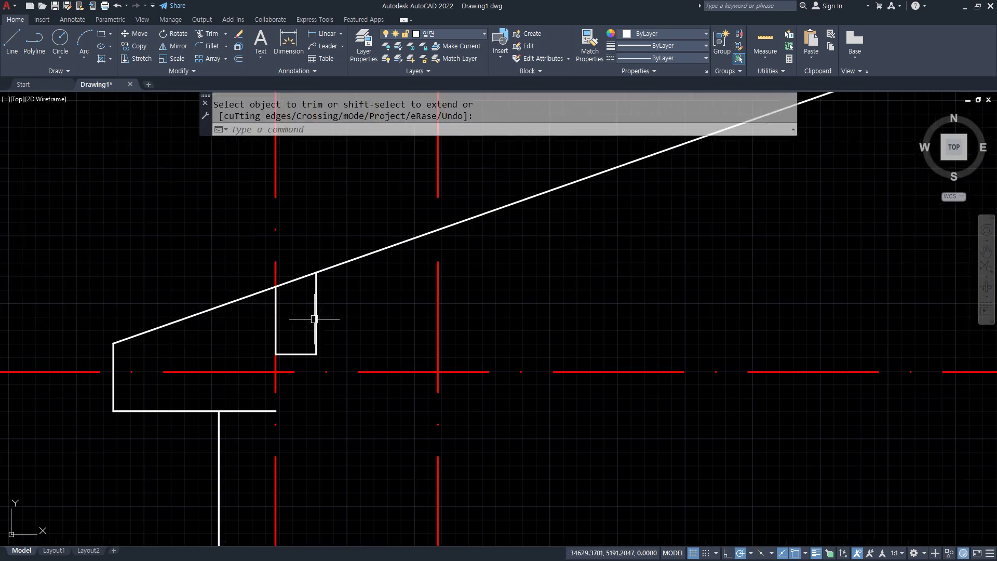
{"action": "left_click", "coordinate": [315, 319]}
{"action": "key", "text": "Return"}
{"action": "type", "text": "ex"}
{"action": "key", "text": "Return"}
{"action": "left_click", "coordinate": [307, 356]}
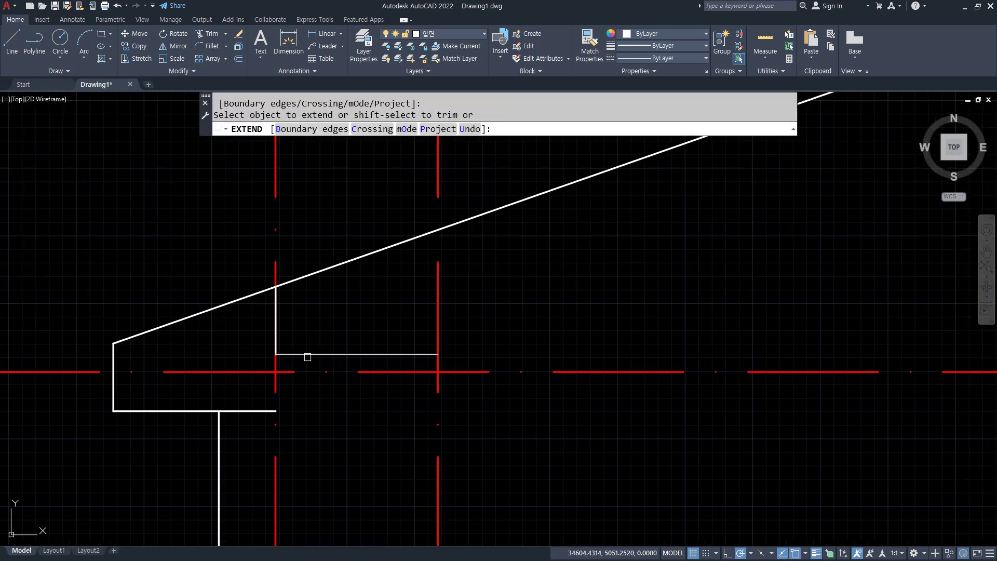
Step: Draw a vertical line closing the outer left eave, from its bottom line's inner end up to the second eave's bottom corner
{"action": "key", "text": "Return"}
{"action": "type", "text": "l"}
{"action": "key", "text": "Return"}
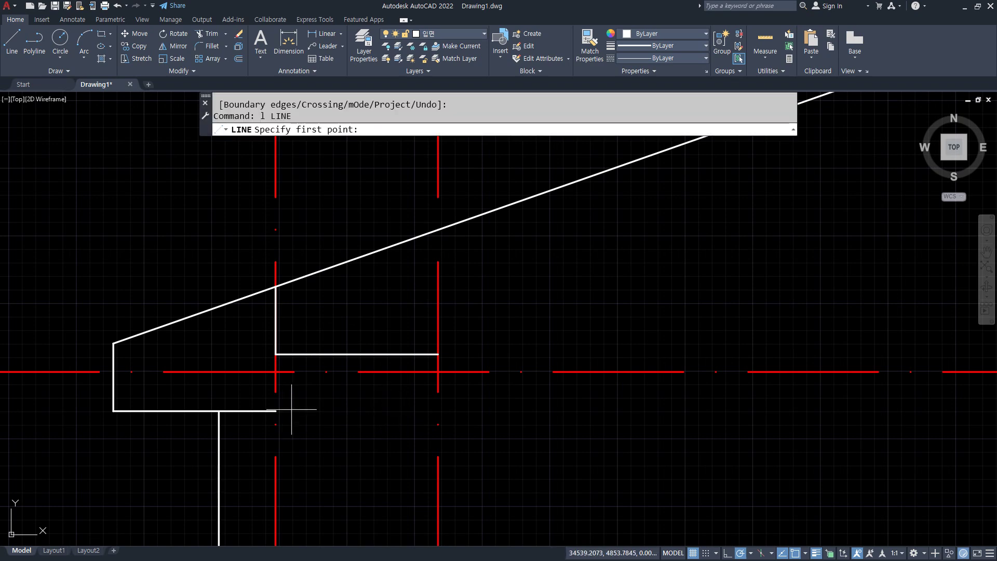
{"action": "left_click", "coordinate": [276, 411]}
{"action": "left_click", "coordinate": [275, 354]}
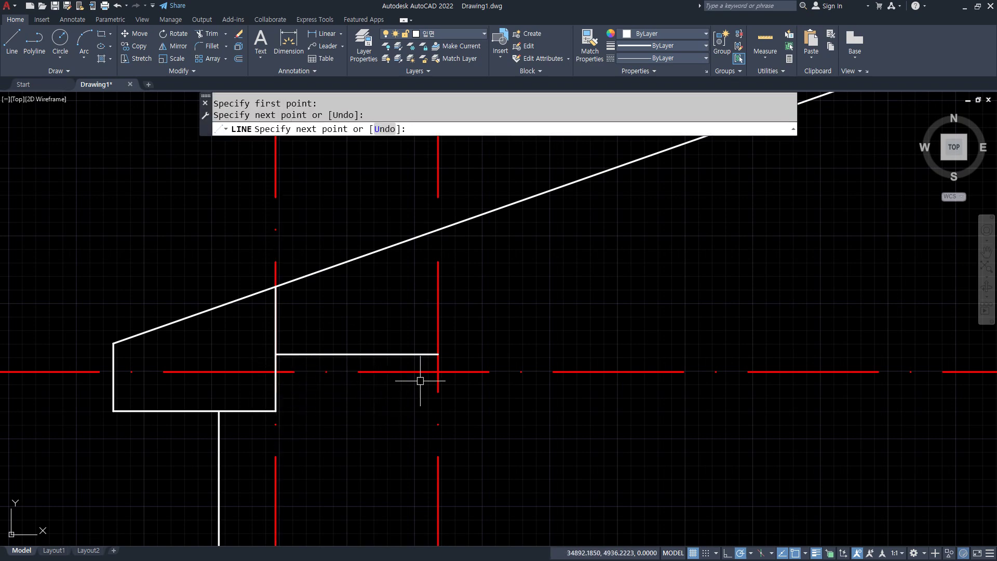
{"action": "key", "text": "Return"}
Step: Draw a vertical line from the inner end of the second left eave's bottom line up to the roof slope
{"action": "key", "text": "Return"}
{"action": "left_click", "coordinate": [438, 353]}
{"action": "left_click", "coordinate": [438, 230]}
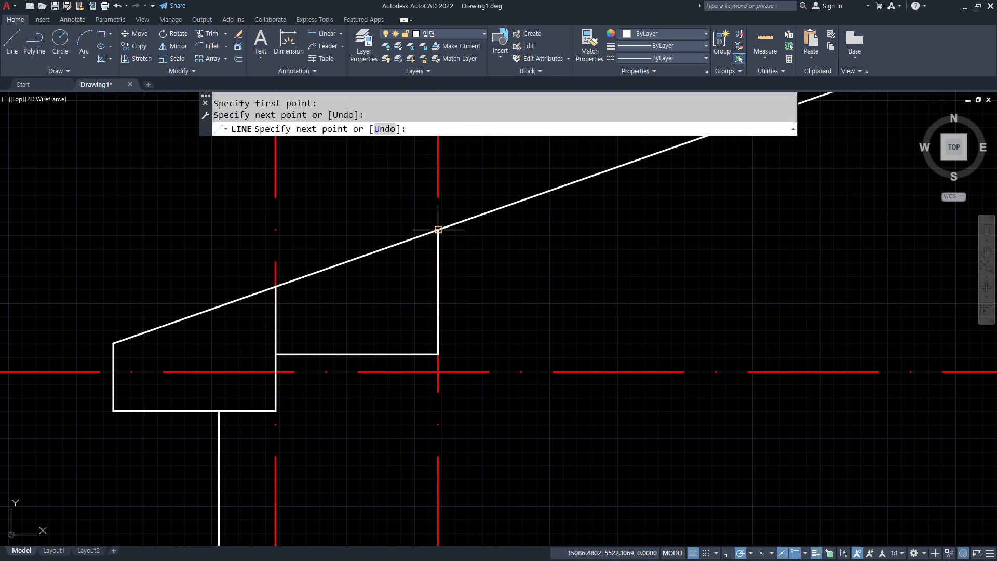
{"action": "key", "text": "Return"}
Step: Copy the right eave profile from the roof slope's intersection with the rightmost centreline to its intersection with the next centreline
{"action": "scroll", "coordinate": [463, 331], "scroll_direction": "down", "scroll_amount": 2}
{"action": "scroll", "coordinate": [463, 331], "scroll_direction": "down", "scroll_amount": 2}
{"action": "scroll", "coordinate": [616, 345], "scroll_direction": "down", "scroll_amount": 2}
{"action": "middle_click_drag", "start_coordinate": [616, 345], "coordinate": [251, 340]}
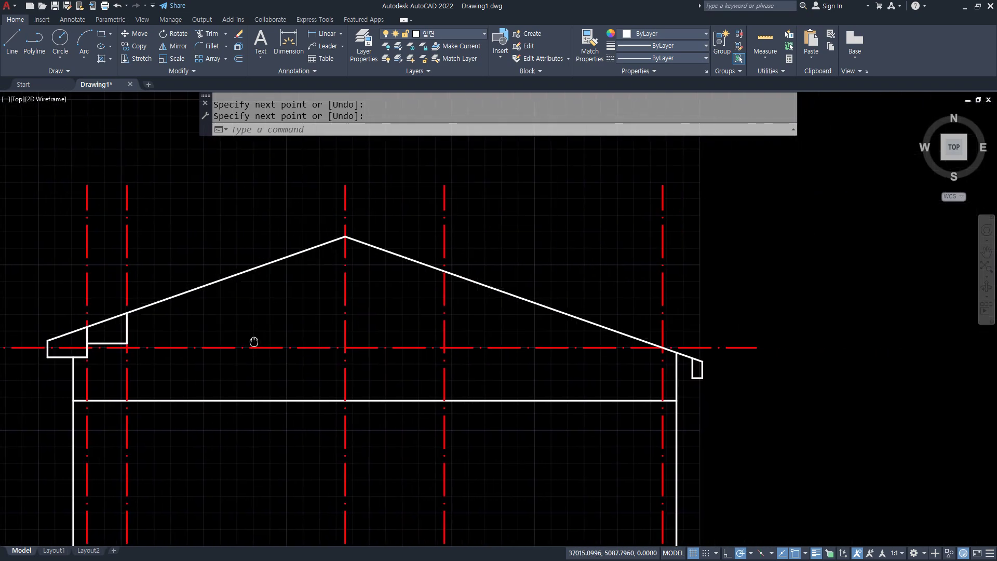
{"action": "scroll", "coordinate": [643, 340], "scroll_direction": "up", "scroll_amount": 2}
{"action": "type", "text": "cp"}
{"action": "key", "text": "Return"}
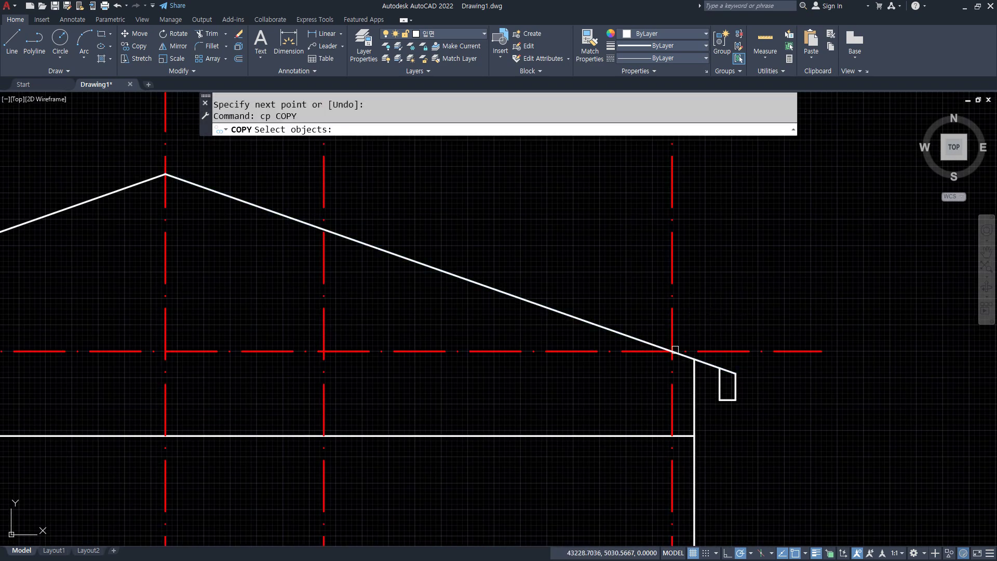
{"action": "left_click", "coordinate": [655, 327]}
{"action": "left_click", "coordinate": [817, 469]}
{"action": "key", "text": "Return"}
{"action": "left_click", "coordinate": [672, 352]}
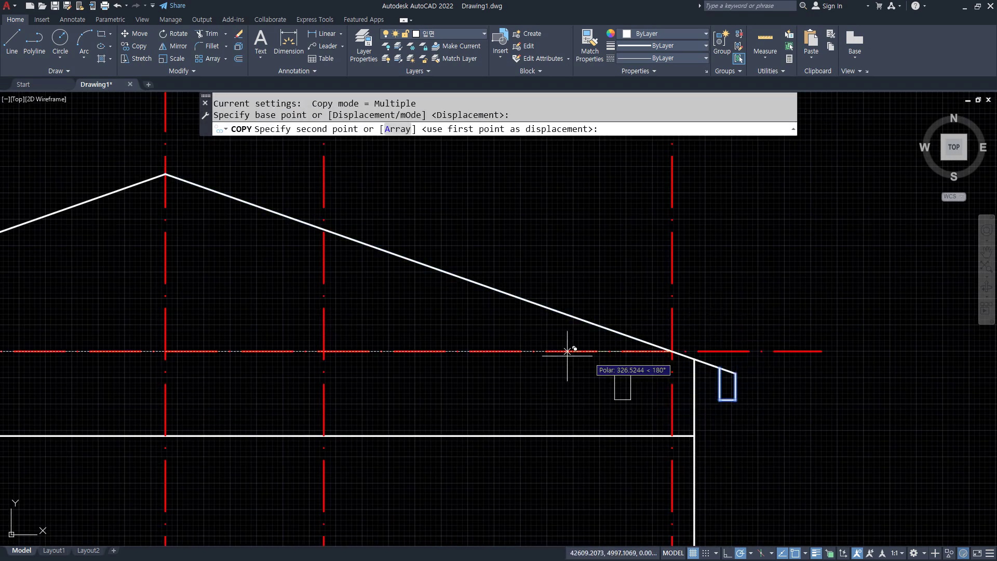
{"action": "left_click", "coordinate": [324, 229]}
{"action": "key", "text": "Escape"}
{"action": "type", "text": "x"}
{"action": "key", "text": "Return"}
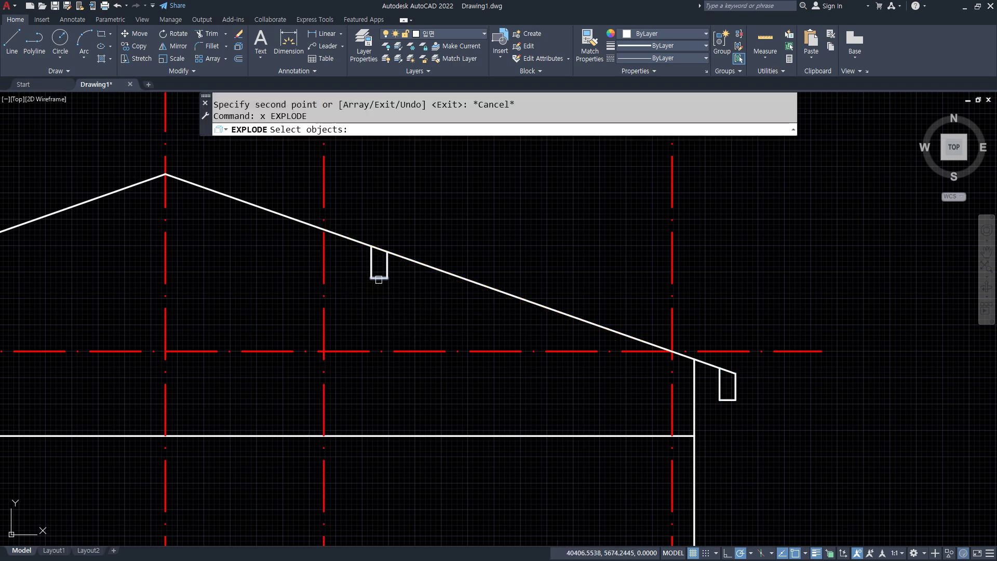
{"action": "left_click", "coordinate": [378, 280]}
{"action": "key", "text": "Escape"}
Step: Extend the copied right eave's bottom line to the nearby vertical centreline and delete the eave's inner vertical line
{"action": "type", "text": "ex"}
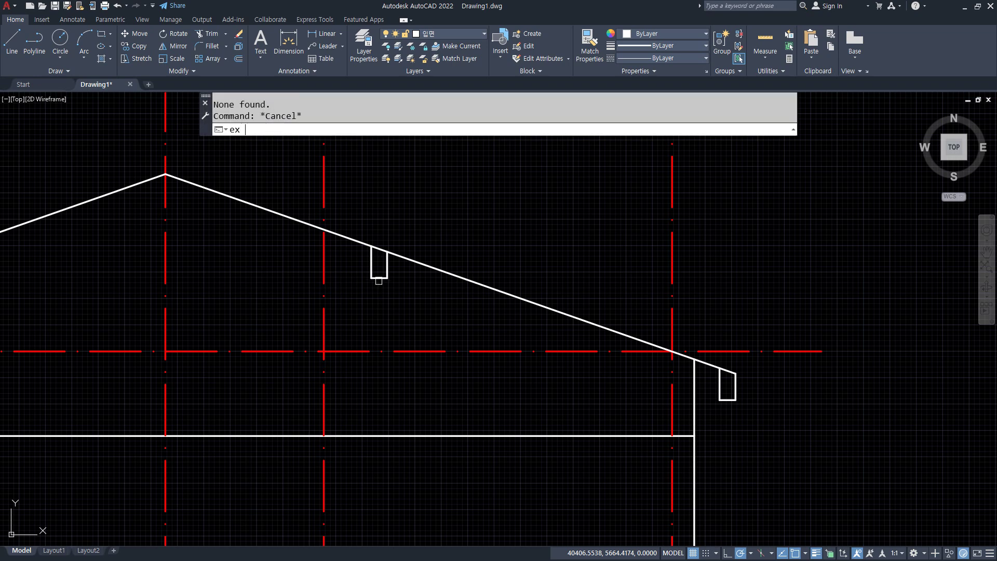
{"action": "key", "text": "Return"}
{"action": "left_click", "coordinate": [378, 279]}
{"action": "key", "text": "Return"}
{"action": "left_click", "coordinate": [373, 276]}
{"action": "key", "text": "Delete"}
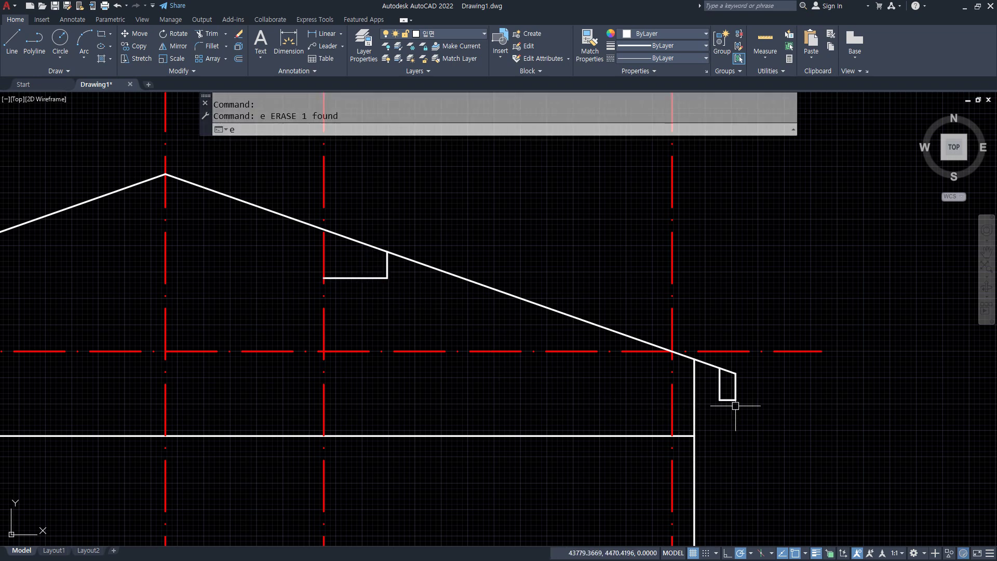
Step: Extend the outer right eave's bottom line past the wall to the rightmost vertical centreline
{"action": "type", "text": "ex"}
{"action": "key", "text": "Return"}
{"action": "left_click", "coordinate": [725, 400]}
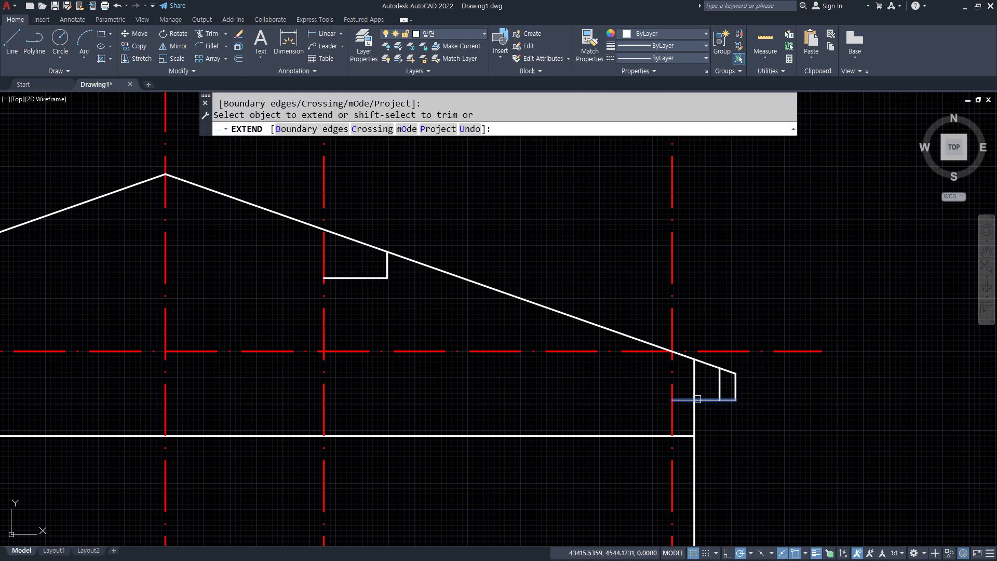
{"action": "key", "text": "Return"}
{"action": "type", "text": "t"}
{"action": "key", "text": "Return"}
{"action": "left_click", "coordinate": [694, 377]}
{"action": "key", "text": "Escape"}
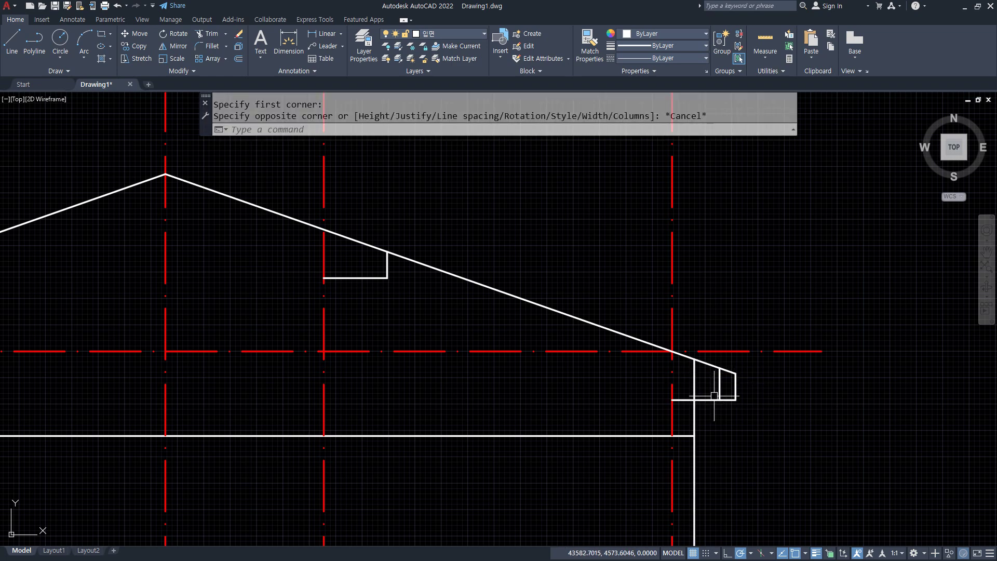
{"action": "key", "text": "Escape"}
{"action": "key", "text": "Escape"}
Step: Trim the right wall line above the outer right eave's bottom line and delete the eave's inner vertical line
{"action": "type", "text": "tr"}
{"action": "key", "text": "Return"}
{"action": "left_click", "coordinate": [696, 383]}
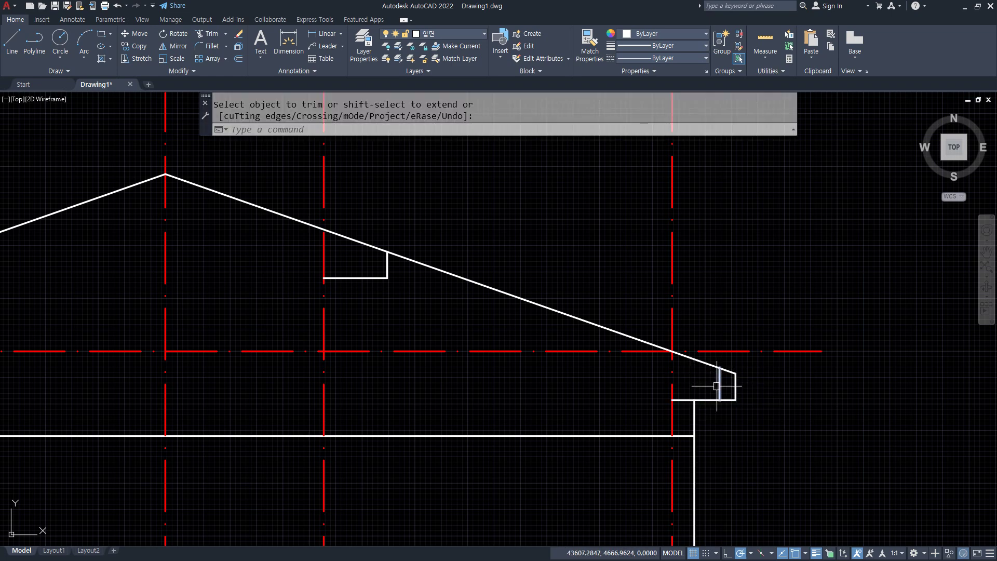
{"action": "key", "text": "Return"}
{"action": "left_click", "coordinate": [720, 387]}
{"action": "type", "text": "e"}
{"action": "key", "text": "Return"}
Step: Close the upper right eave with a vertical line along its centreline, from its bottom line up to the roof slope
{"action": "scroll", "coordinate": [668, 403], "scroll_direction": "down", "scroll_amount": 3}
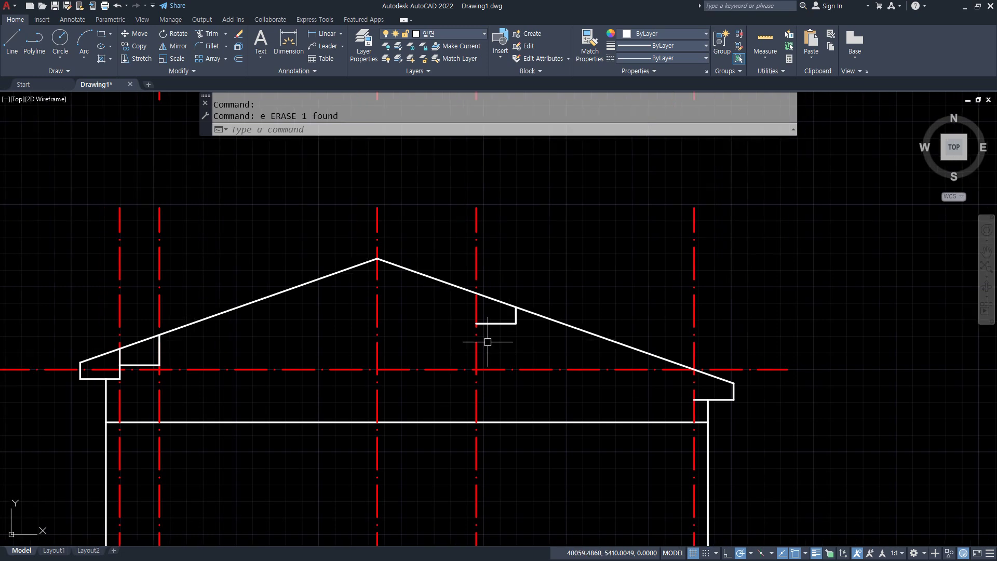
{"action": "type", "text": "l"}
{"action": "key", "text": "Return"}
{"action": "left_click", "coordinate": [477, 323]}
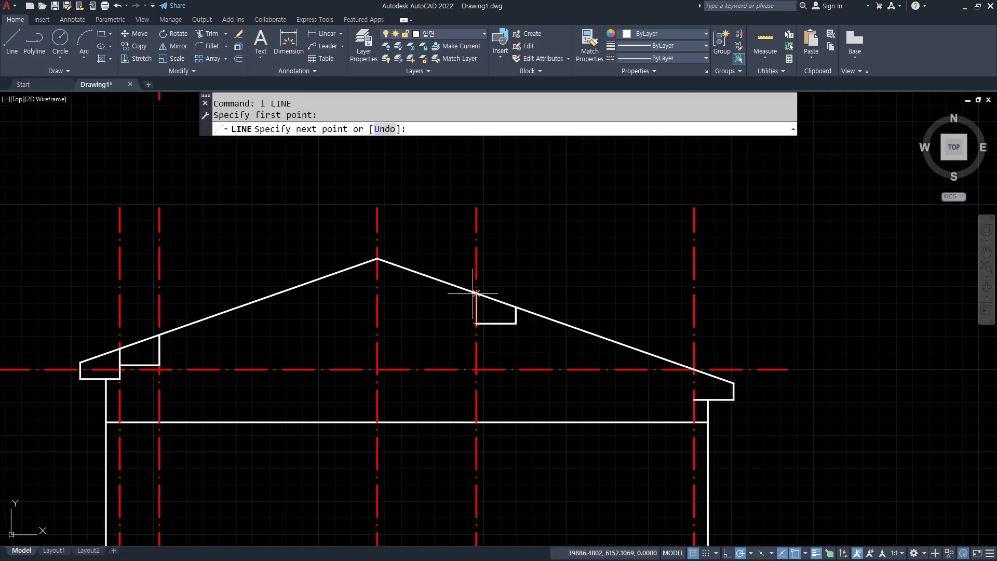
{"action": "left_click", "coordinate": [476, 294]}
{"action": "key", "text": "Return"}
Step: Close the outer right eave with a vertical line on the rightmost centreline, from the roof slope to its bottom line
{"action": "key", "text": "Return"}
{"action": "left_click", "coordinate": [694, 369]}
{"action": "left_click", "coordinate": [694, 400]}
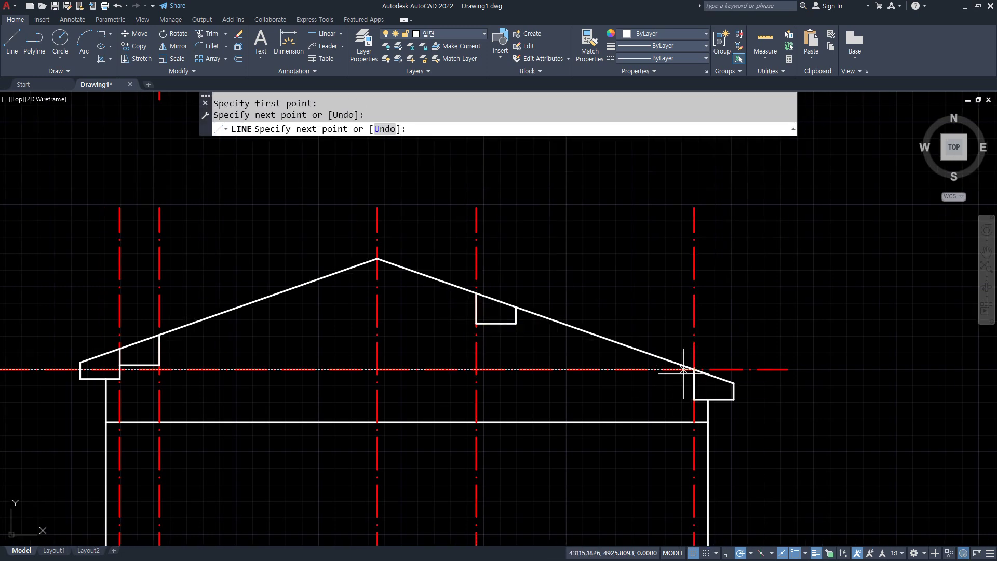
{"action": "key", "text": "Return"}
Step: Copy the left roof slope line down from the outer left eave's top corner to its bottom corner
{"action": "middle_click_drag", "start_coordinate": [147, 405], "coordinate": [229, 396]}
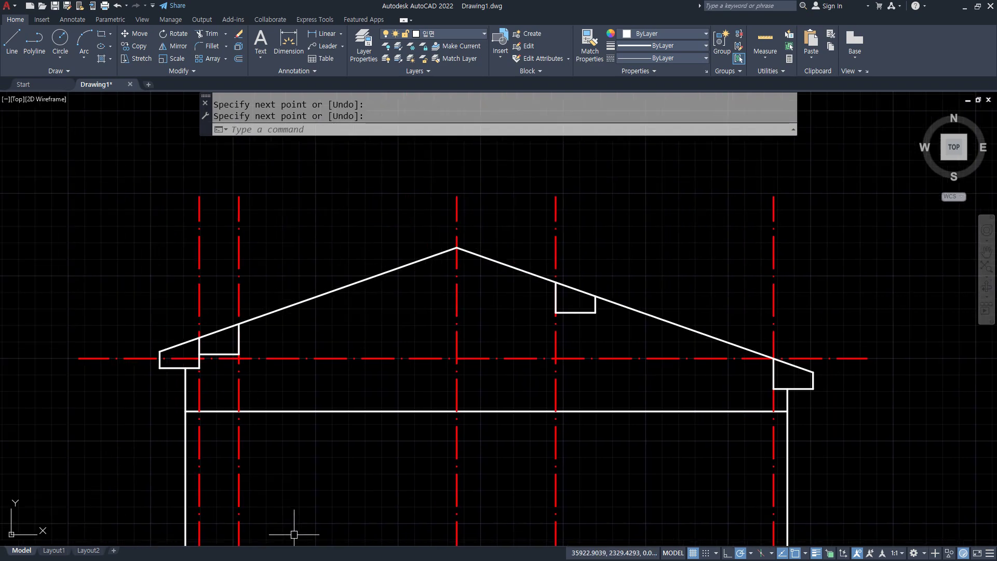
{"action": "middle_click_drag", "start_coordinate": [281, 464], "coordinate": [289, 457]}
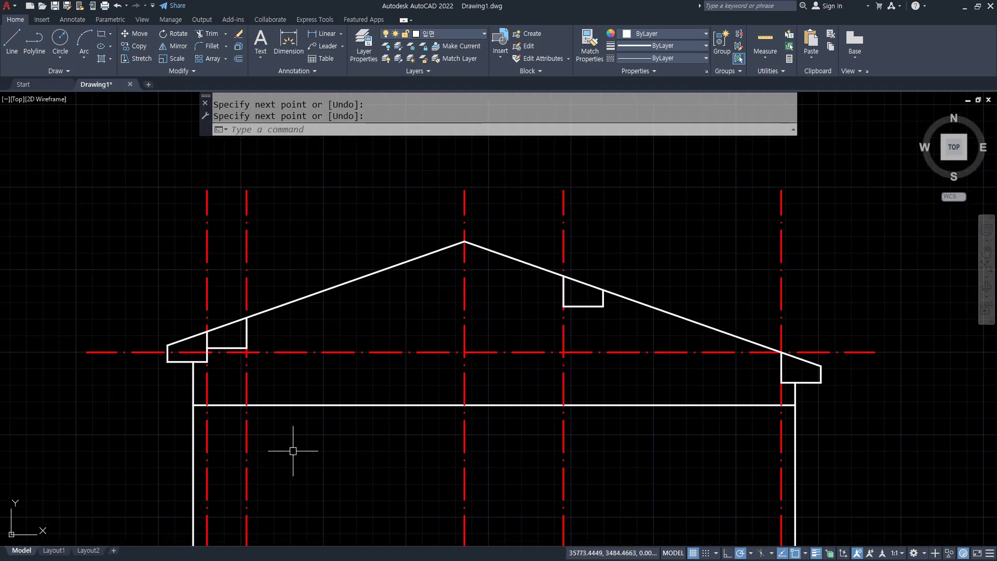
{"action": "scroll", "coordinate": [272, 322], "scroll_direction": "up", "scroll_amount": 2}
{"action": "scroll", "coordinate": [201, 343], "scroll_direction": "up", "scroll_amount": 2}
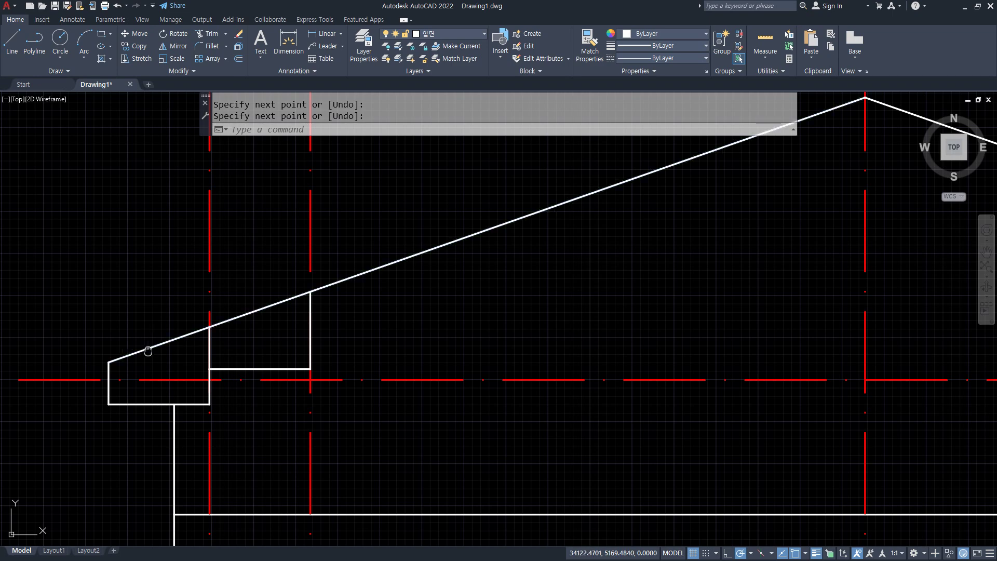
{"action": "scroll", "coordinate": [148, 351], "scroll_direction": "up", "scroll_amount": 1}
{"action": "type", "text": "cp"}
{"action": "key", "text": "Return"}
{"action": "scroll", "coordinate": [176, 325], "scroll_direction": "up", "scroll_amount": 2}
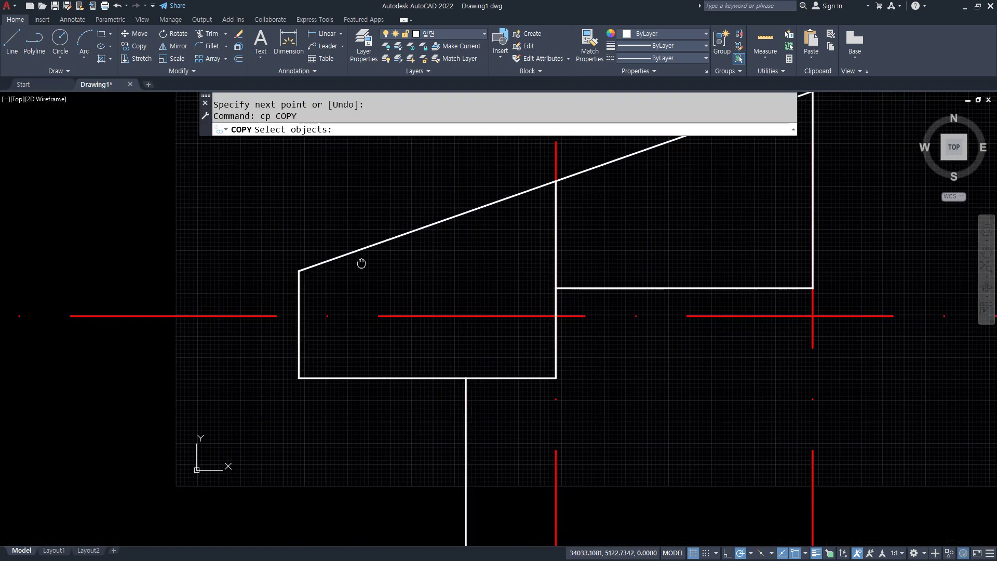
{"action": "middle_click_drag", "start_coordinate": [361, 263], "coordinate": [357, 256]}
{"action": "left_click", "coordinate": [351, 254]}
{"action": "key", "text": "Return"}
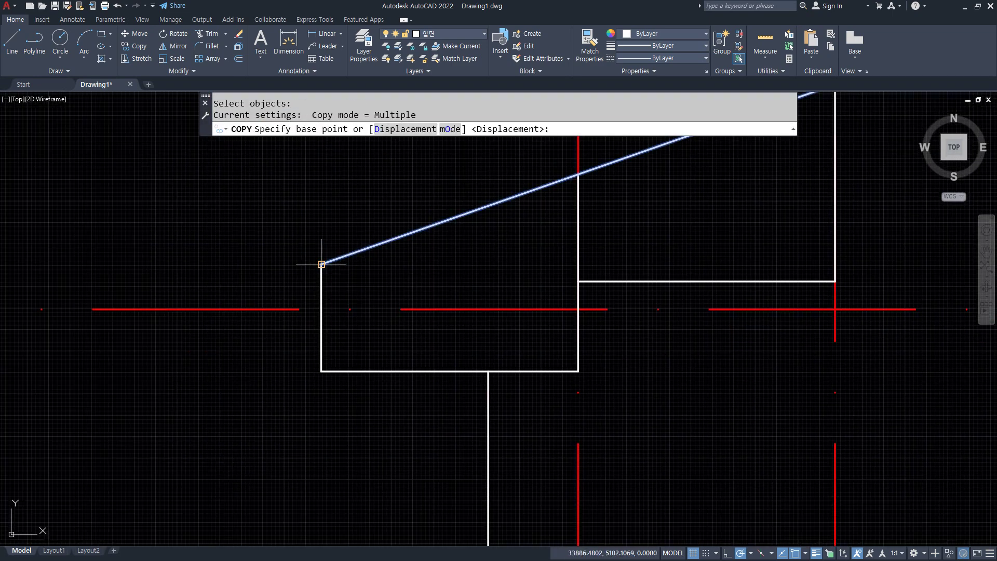
{"action": "left_click", "coordinate": [322, 264]}
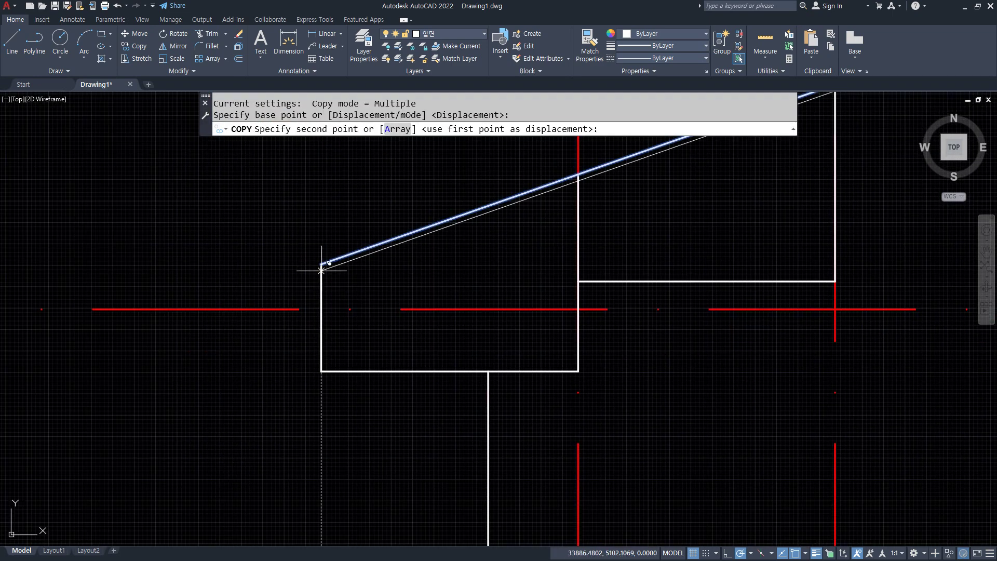
{"action": "left_click", "coordinate": [321, 370]}
{"action": "key", "text": "Return"}
Step: Trim the copied lower slope line where it runs inside the two left eaves
{"action": "middle_click_drag", "start_coordinate": [468, 335], "coordinate": [393, 349]}
{"action": "type", "text": "tr"}
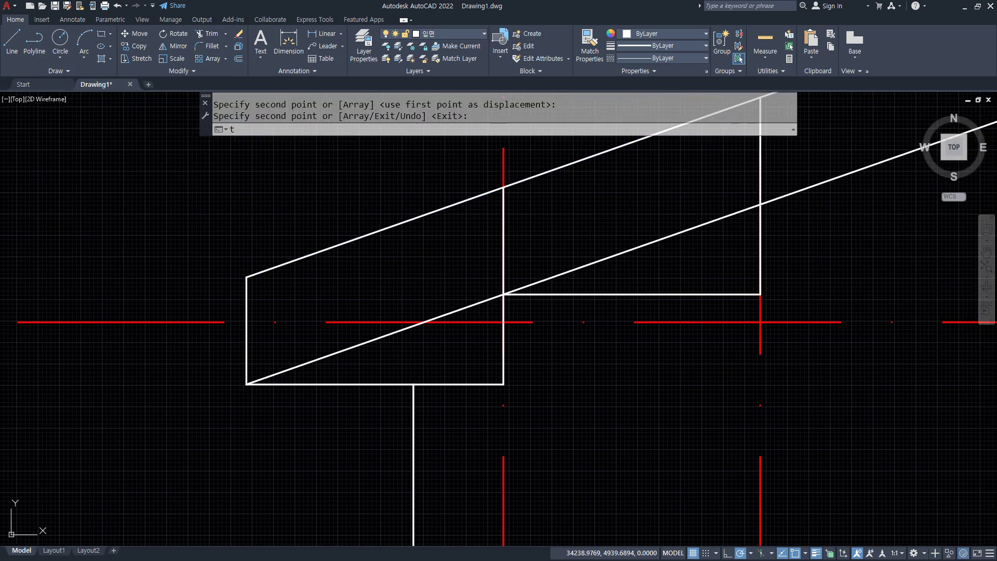
{"action": "key", "text": "Return"}
{"action": "left_click", "coordinate": [386, 336]}
{"action": "left_click", "coordinate": [463, 309]}
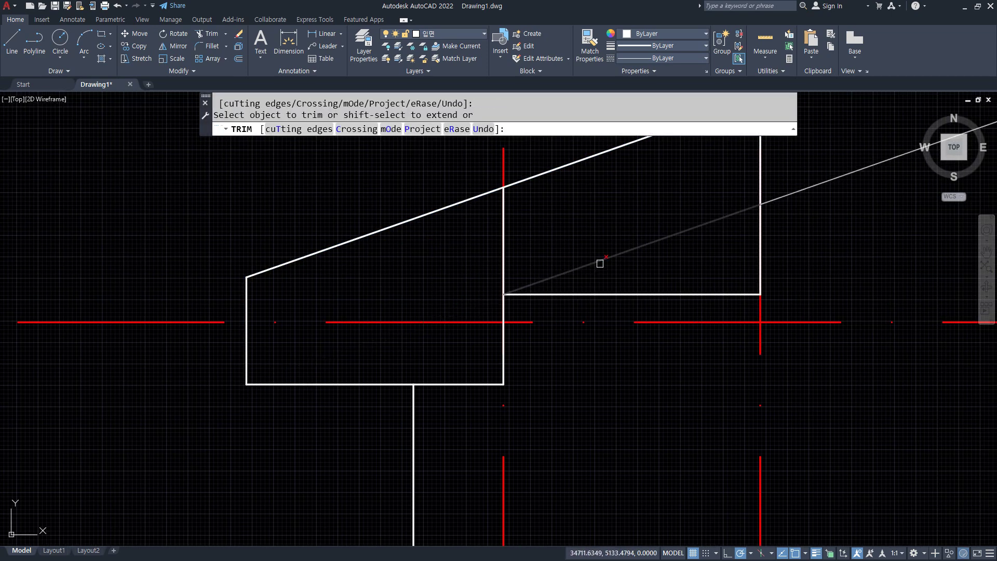
{"action": "left_click", "coordinate": [597, 262]}
{"action": "key", "text": "Return"}
Step: Fillet the lower left slope line with the second left eave's inner vertical line to form a clean corner
{"action": "scroll", "coordinate": [577, 265], "scroll_direction": "down", "scroll_amount": 6}
{"action": "scroll", "coordinate": [610, 260], "scroll_direction": "up", "scroll_amount": 2}
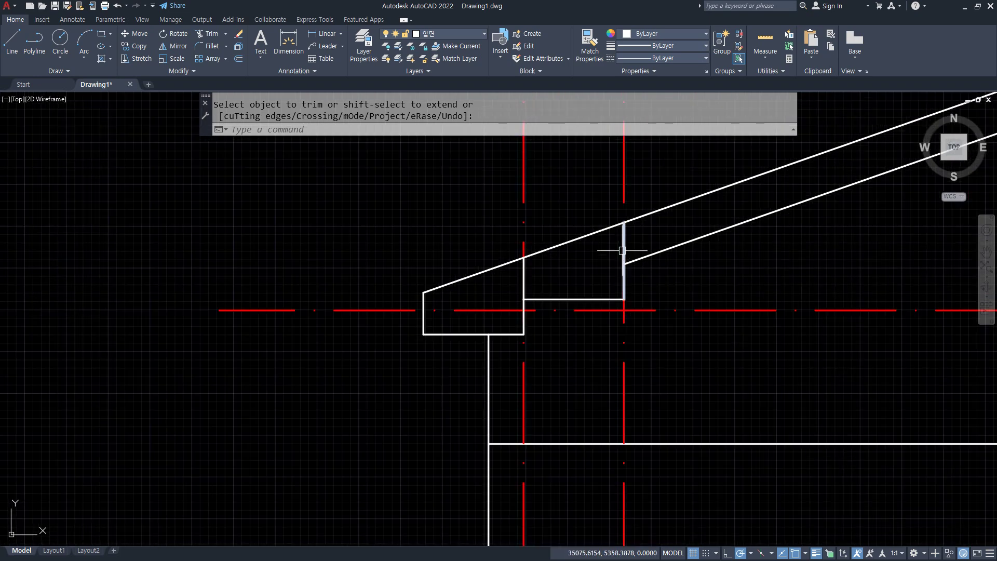
{"action": "type", "text": "f"}
{"action": "key", "text": "Return"}
{"action": "left_click", "coordinate": [636, 259]}
{"action": "left_click", "coordinate": [624, 275]}
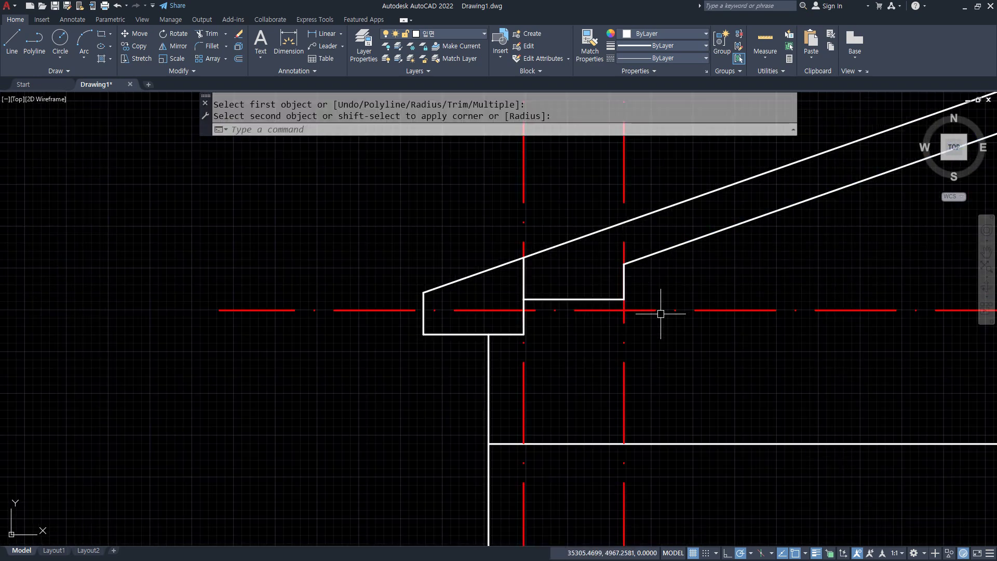
Step: Copy the right roof slope line down from the outer right eave's top corner to its bottom corner
{"action": "middle_click_drag", "start_coordinate": [682, 277], "coordinate": [426, 302]}
{"action": "scroll", "coordinate": [425, 302], "scroll_direction": "down", "scroll_amount": 2}
{"action": "middle_click_drag", "start_coordinate": [775, 251], "coordinate": [443, 267]}
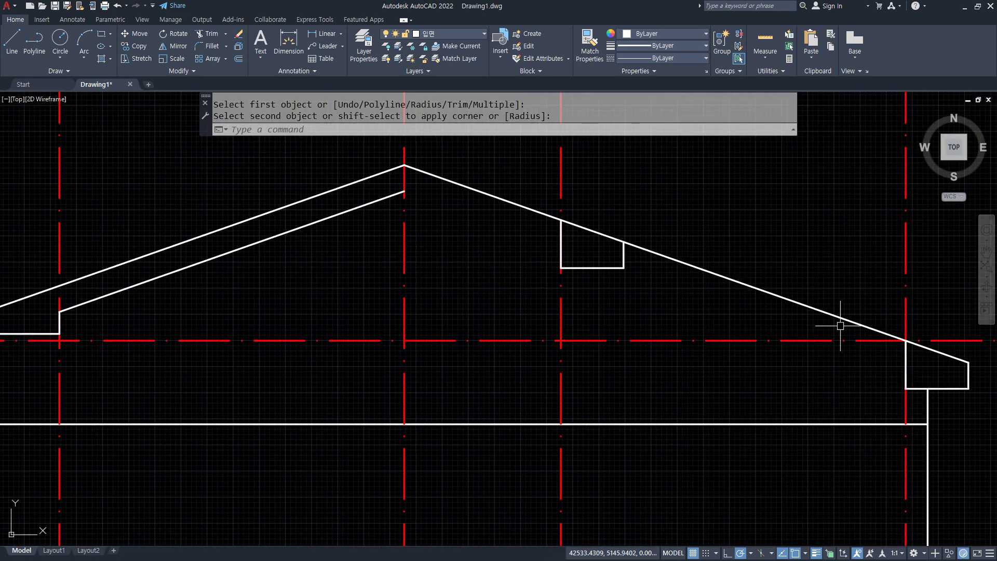
{"action": "middle_click_drag", "start_coordinate": [840, 326], "coordinate": [531, 290]}
{"action": "scroll", "coordinate": [708, 322], "scroll_direction": "up", "scroll_amount": 4}
{"action": "type", "text": "cp"}
{"action": "key", "text": "Return"}
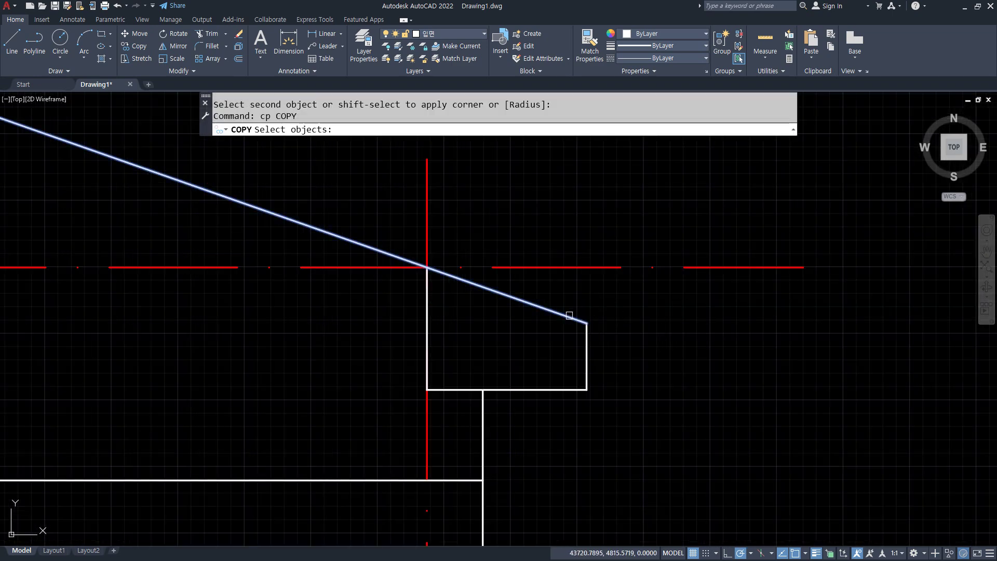
{"action": "left_click", "coordinate": [581, 316]}
{"action": "key", "text": "Return"}
{"action": "left_click", "coordinate": [587, 323]}
{"action": "left_click", "coordinate": [595, 384]}
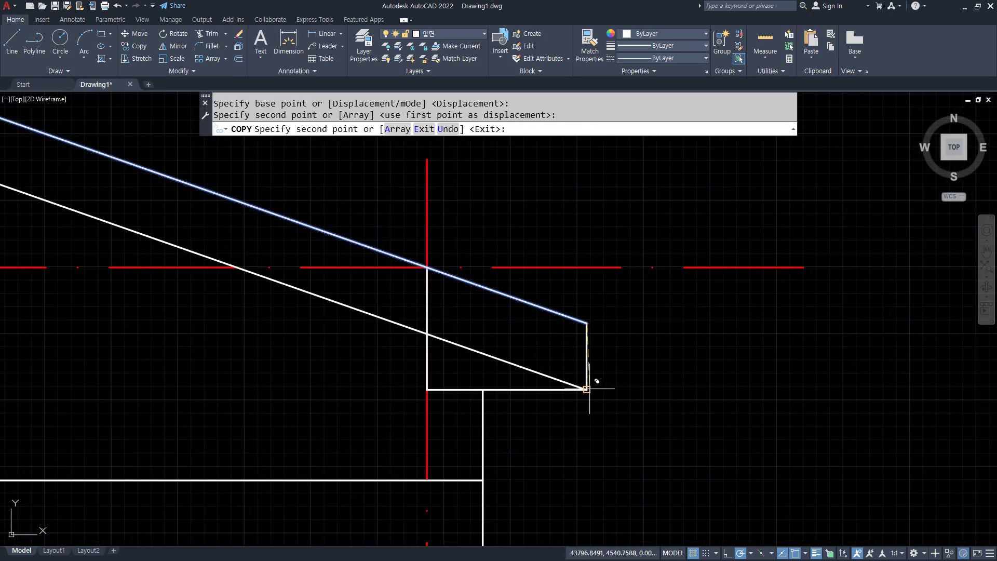
{"action": "key", "text": "Return"}
Step: Fillet the lower right slope line with the outer right eave's inner vertical line
{"action": "type", "text": "f"}
{"action": "key", "text": "Return"}
{"action": "left_click", "coordinate": [423, 352]}
{"action": "left_click", "coordinate": [396, 325]}
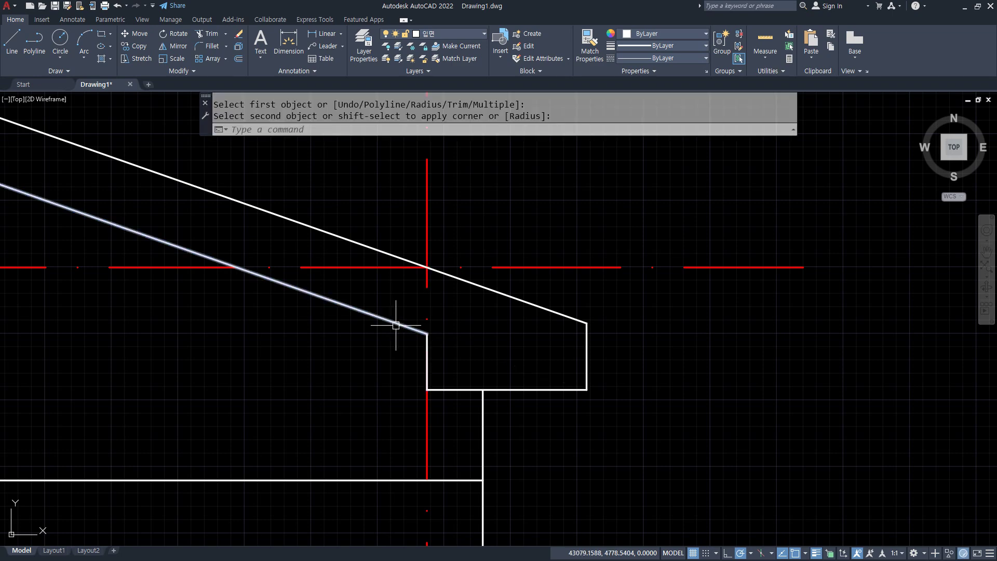
Step: Trim the lower right slope line where it crosses the inside of the upper right eave
{"action": "scroll", "coordinate": [304, 301], "scroll_direction": "down", "scroll_amount": 4}
{"action": "middle_click_drag", "start_coordinate": [23, 177], "coordinate": [374, 251]}
{"action": "scroll", "coordinate": [375, 252], "scroll_direction": "up", "scroll_amount": 2}
{"action": "type", "text": "tr"}
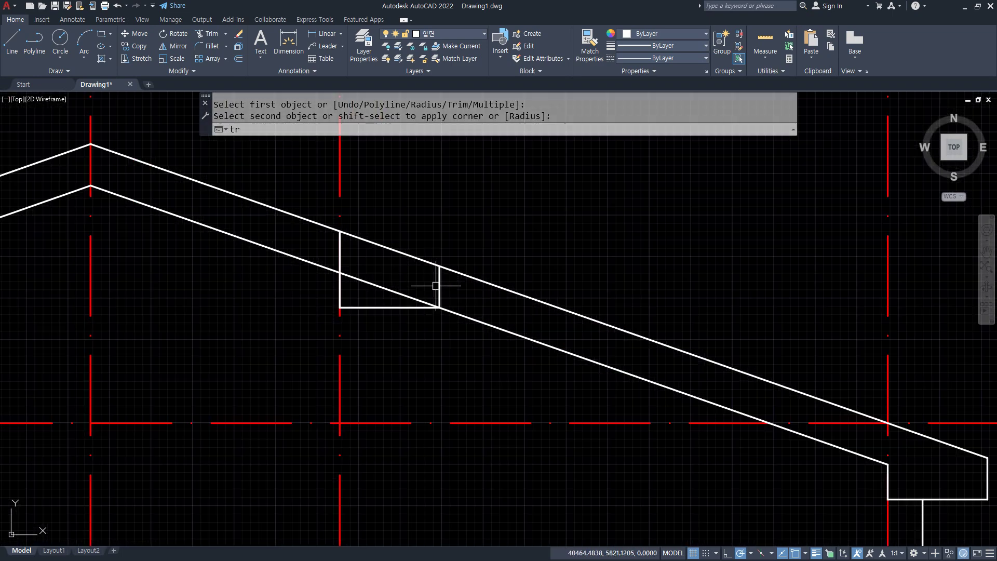
{"action": "key", "text": "Return"}
{"action": "left_click", "coordinate": [411, 295]}
Step: Fillet the upper right eave's inner vertical line with the lower slope segment coming from the ridge
{"action": "type", "text": "f"}
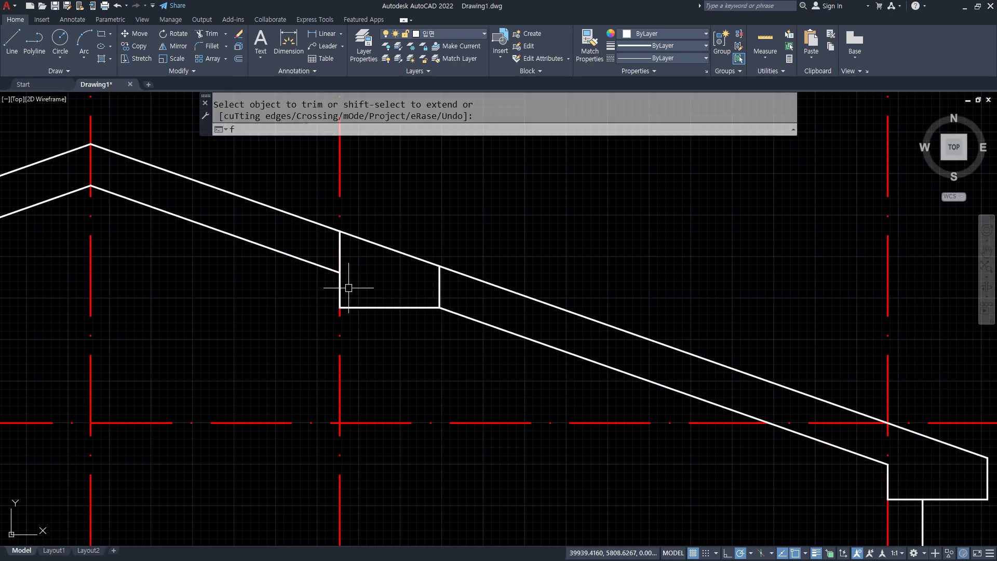
{"action": "key", "text": "Return"}
{"action": "left_click", "coordinate": [341, 283]}
{"action": "left_click", "coordinate": [319, 267]}
Step: Examine the whole double-line roof profile from the left eave to the right eave
{"action": "scroll", "coordinate": [289, 263], "scroll_direction": "down", "scroll_amount": 2}
{"action": "middle_click_drag", "start_coordinate": [289, 263], "coordinate": [518, 245]}
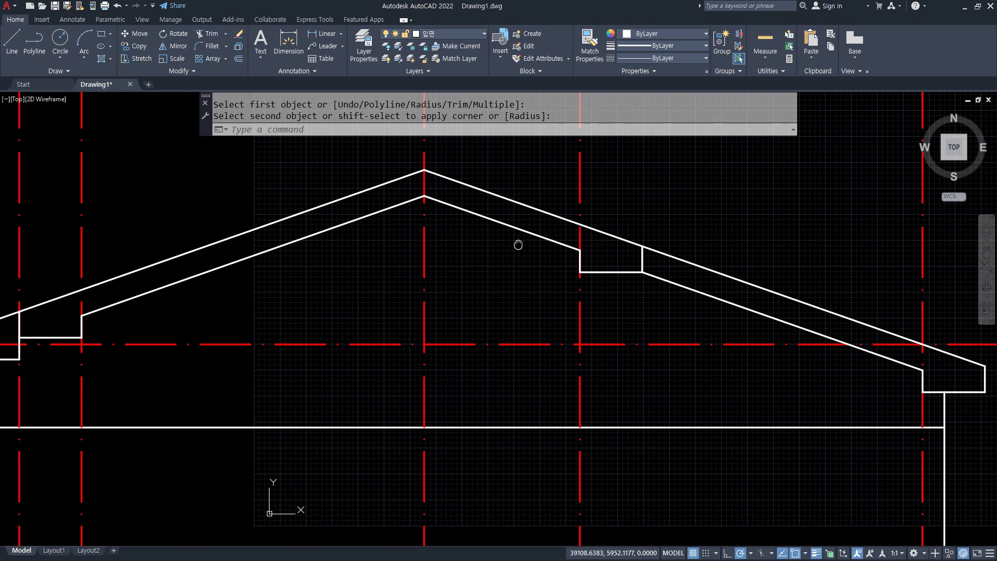
{"action": "scroll", "coordinate": [522, 245], "scroll_direction": "down", "scroll_amount": 2}
{"action": "scroll", "coordinate": [364, 265], "scroll_direction": "up", "scroll_amount": 2}
{"action": "middle_click_drag", "start_coordinate": [396, 276], "coordinate": [291, 260]}
{"action": "type", "text": "z"}
{"action": "key", "text": "Return"}
{"action": "key", "text": "Return"}
{"action": "left_click_drag", "start_coordinate": [332, 241], "coordinate": [328, 278]}
{"action": "key", "text": "Escape"}
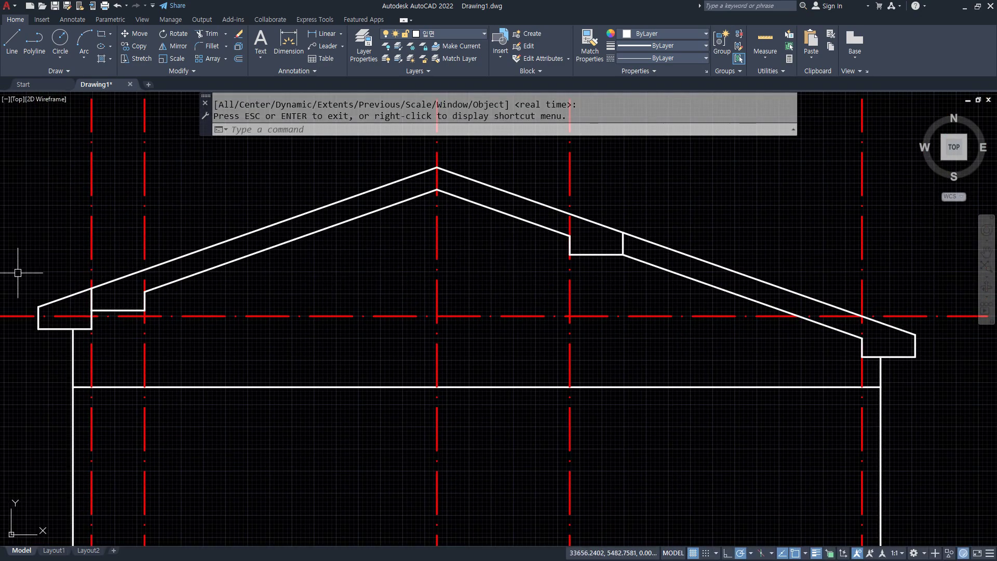
Step: Draw a horizontal construction line through the outer ridge point of the elevation's roof
{"action": "middle_click_drag", "start_coordinate": [499, 252], "coordinate": [523, 379]}
{"action": "scroll", "coordinate": [489, 307], "scroll_direction": "up", "scroll_amount": 4}
{"action": "type", "text": "x"}
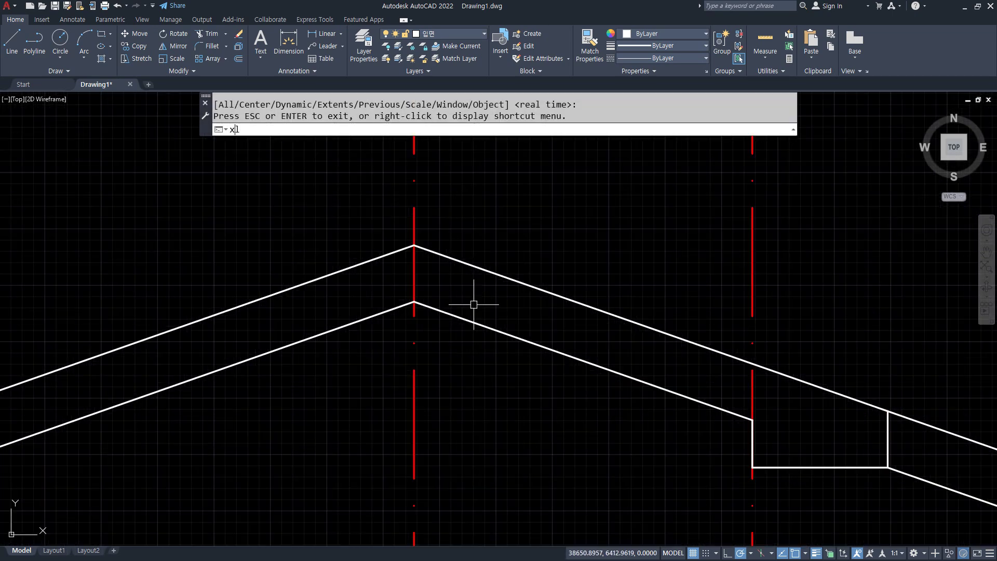
{"action": "type", "text": "l"}
{"action": "key", "text": "Return"}
{"action": "type", "text": "h"}
{"action": "key", "text": "Return"}
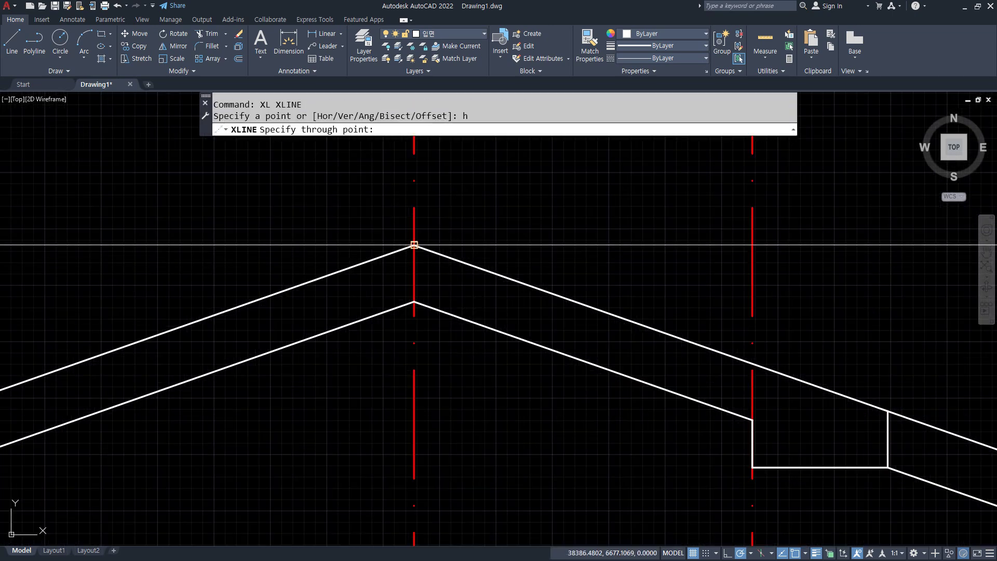
{"action": "left_click", "coordinate": [414, 245]}
{"action": "key", "text": "Return"}
Step: Offset the horizontal construction line at the ridge 500 downward
{"action": "type", "text": "o"}
{"action": "key", "text": "Return"}
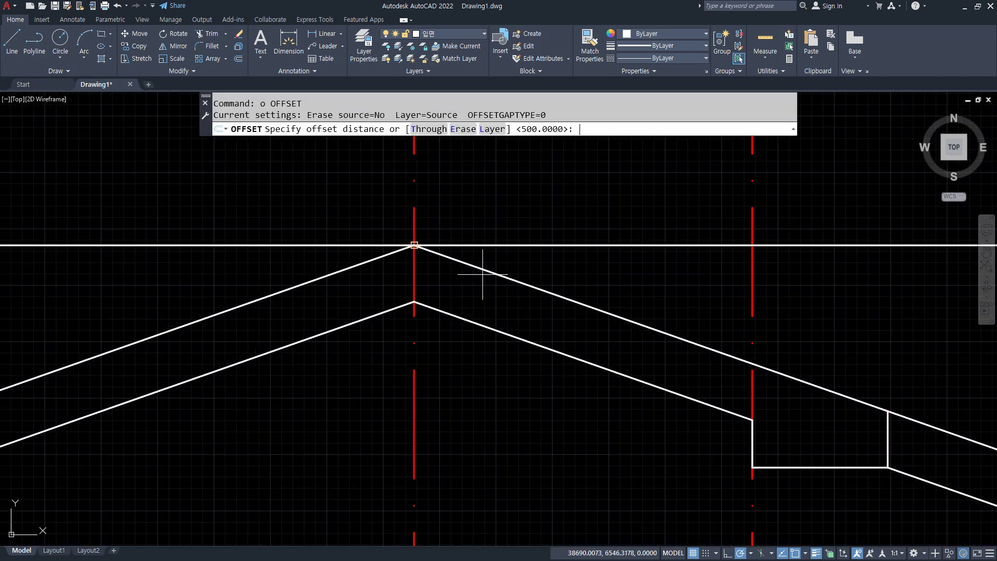
{"action": "type", "text": "500"}
{"action": "key", "text": "Return"}
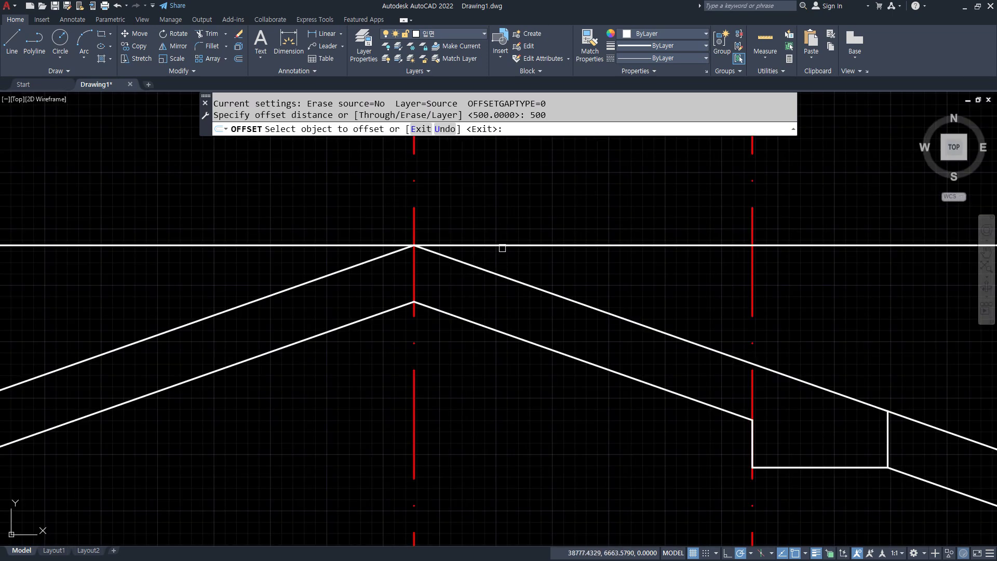
{"action": "left_click", "coordinate": [501, 246]}
{"action": "left_click", "coordinate": [556, 367]}
Step: Fillet the offset horizontal line with the right and left lower slope lines to form a flat ceiling under the ridge
{"action": "type", "text": "f"}
{"action": "key", "text": "Return"}
{"action": "left_click", "coordinate": [587, 367]}
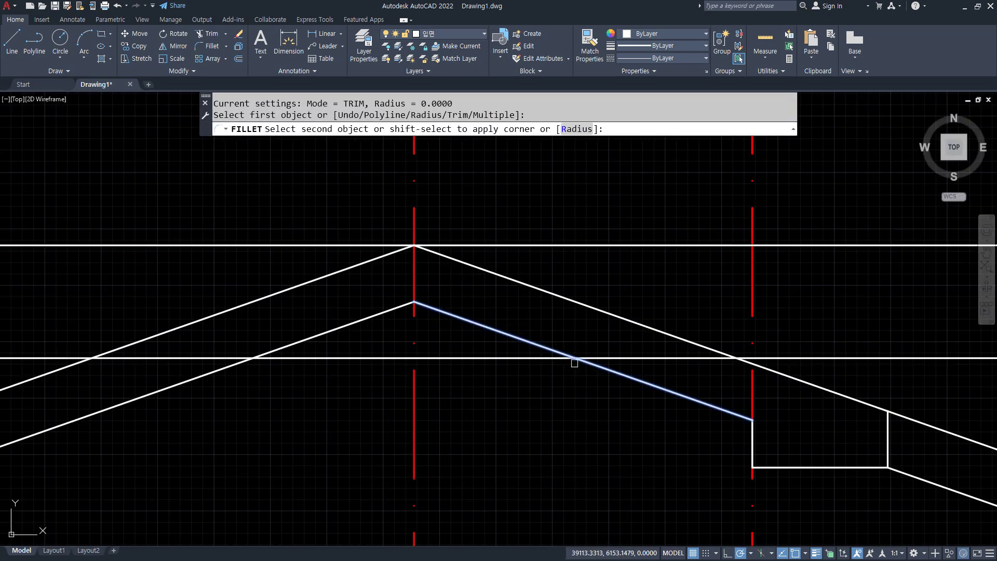
{"action": "left_click", "coordinate": [550, 356]}
{"action": "key", "text": "Return"}
{"action": "left_click", "coordinate": [278, 356]}
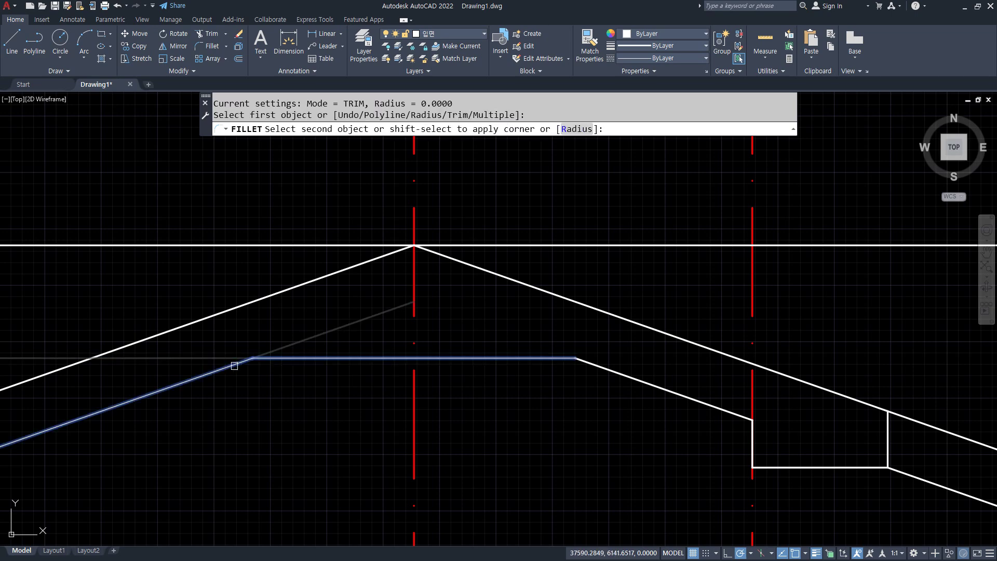
{"action": "left_click", "coordinate": [233, 363]}
Step: Erase the horizontal construction line passing through the ridge
{"action": "scroll", "coordinate": [293, 349], "scroll_direction": "down", "scroll_amount": 2}
{"action": "left_click", "coordinate": [472, 287]}
{"action": "type", "text": "e"}
{"action": "key", "text": "Return"}
{"action": "scroll", "coordinate": [494, 345], "scroll_direction": "down", "scroll_amount": 4}
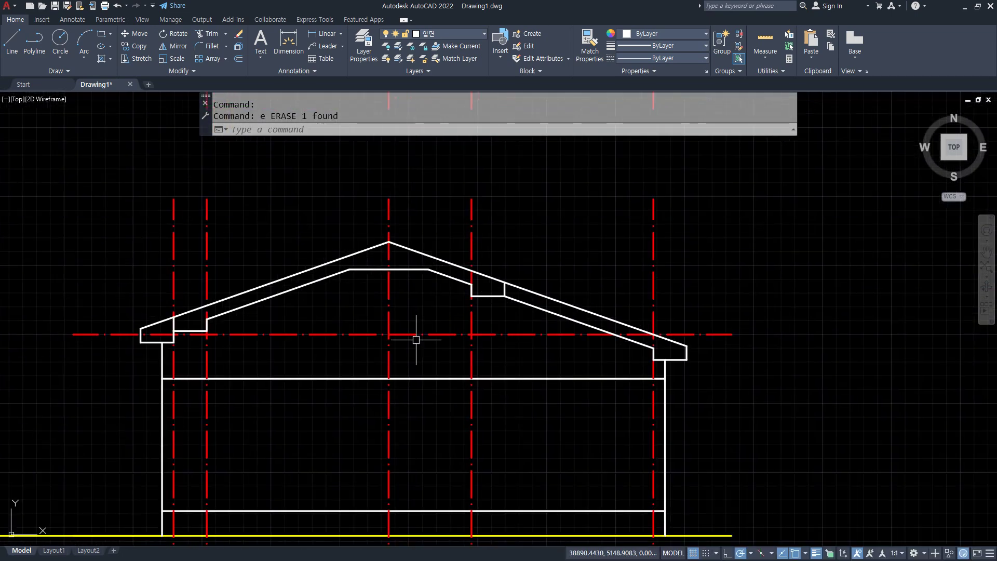
{"action": "middle_click_drag", "start_coordinate": [388, 403], "coordinate": [409, 320]}
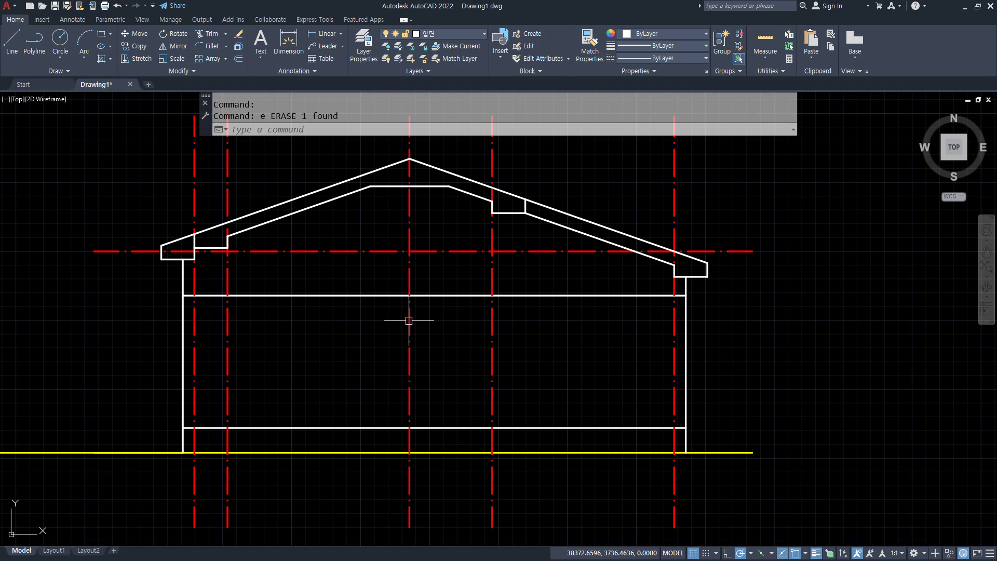
Step: Offset the bottom outer wall line of the stepped plan 420 inward
{"action": "left_click", "coordinate": [264, 285]}
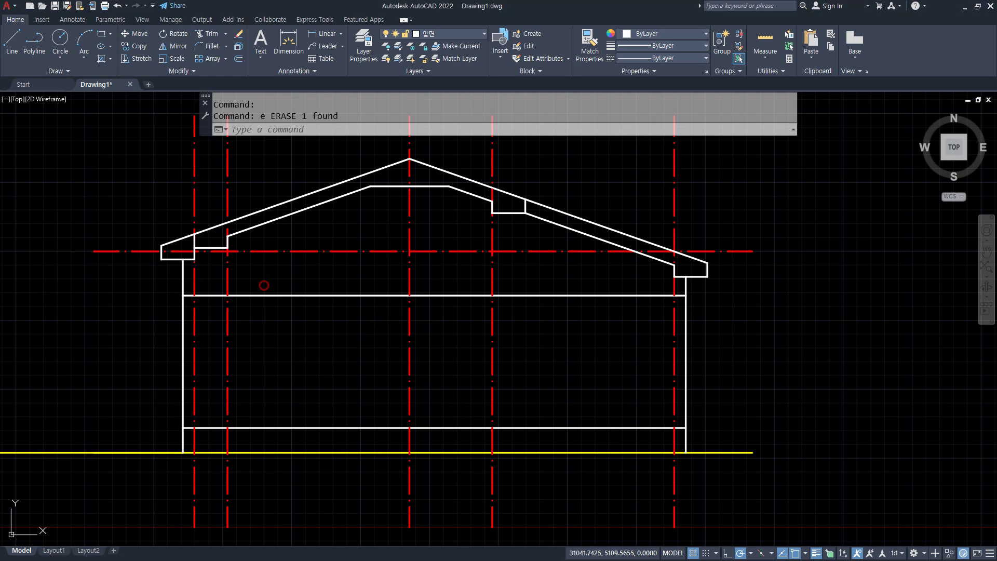
{"action": "middle_click_drag", "start_coordinate": [362, 298], "coordinate": [343, 506]}
{"action": "middle_click_drag", "start_coordinate": [317, 256], "coordinate": [318, 451]}
{"action": "scroll", "coordinate": [296, 315], "scroll_direction": "up", "scroll_amount": 2}
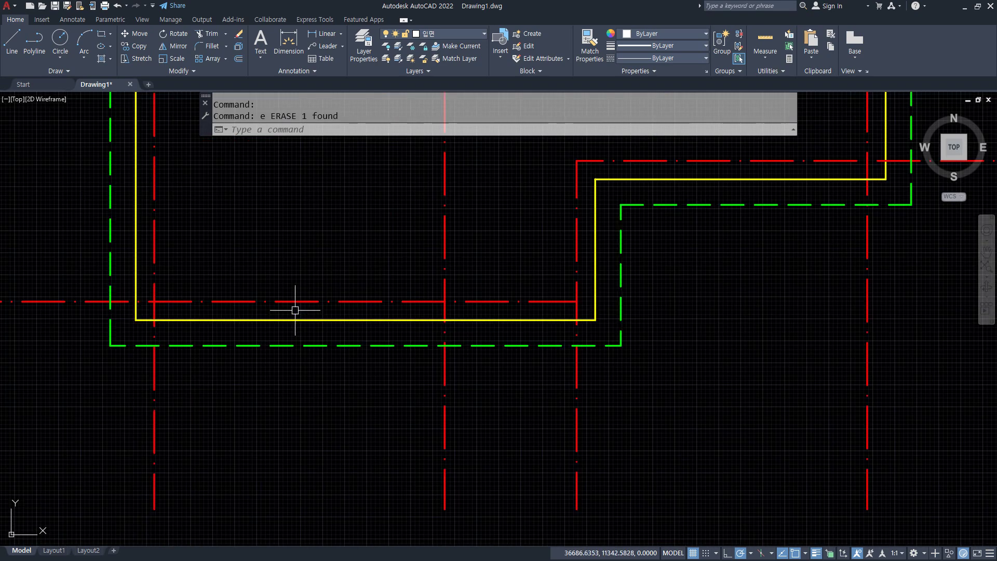
{"action": "type", "text": "o"}
{"action": "key", "text": "Return"}
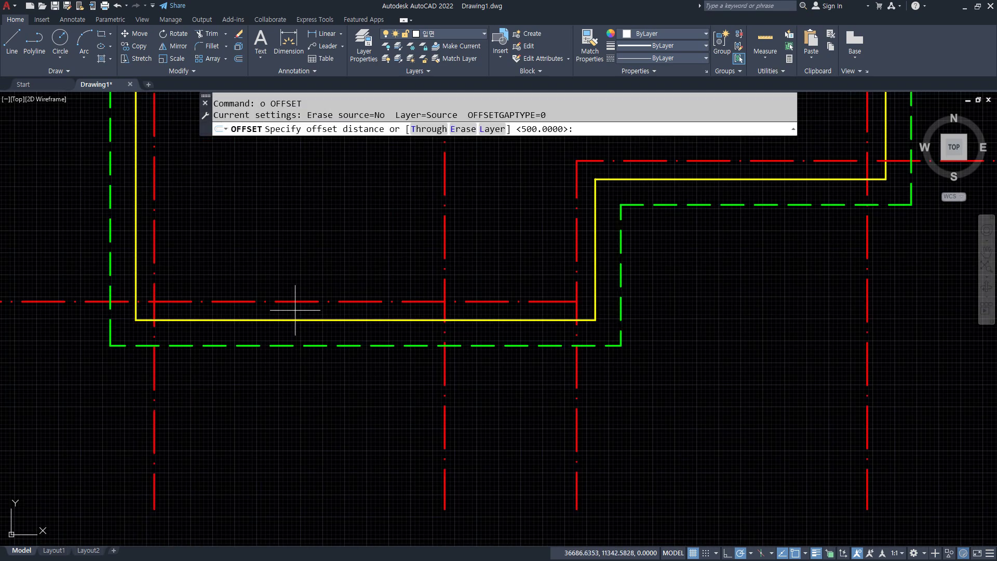
{"action": "key", "text": "Return"}
{"action": "left_click", "coordinate": [272, 320]}
{"action": "left_click", "coordinate": [331, 253]}
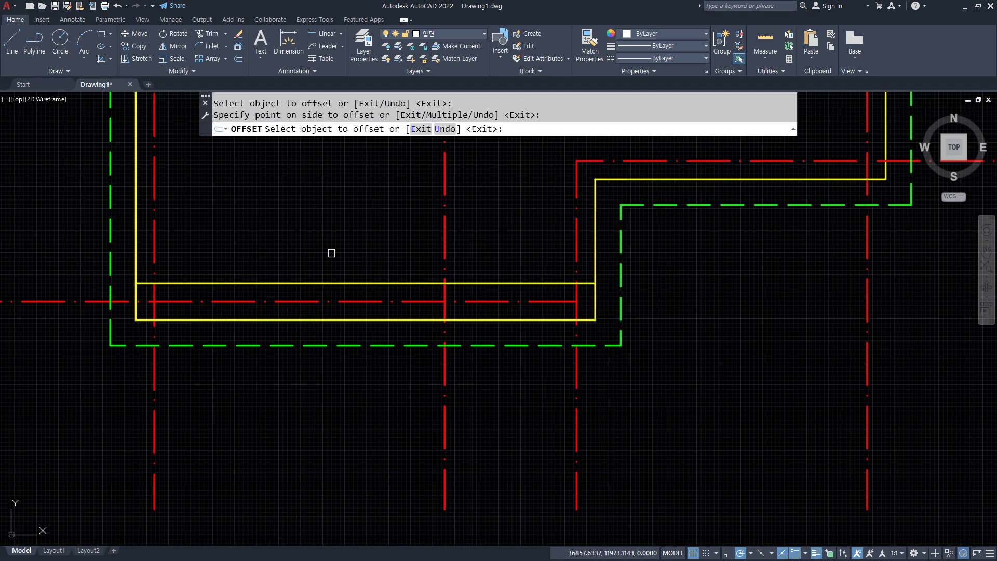
Step: Offset the short vertical wall line at the plan's lower step and the adjoining right horizontal wall line 420 inward
{"action": "left_click", "coordinate": [599, 235]}
{"action": "left_click", "coordinate": [561, 223]}
{"action": "middle_click_drag", "start_coordinate": [626, 175], "coordinate": [536, 362]}
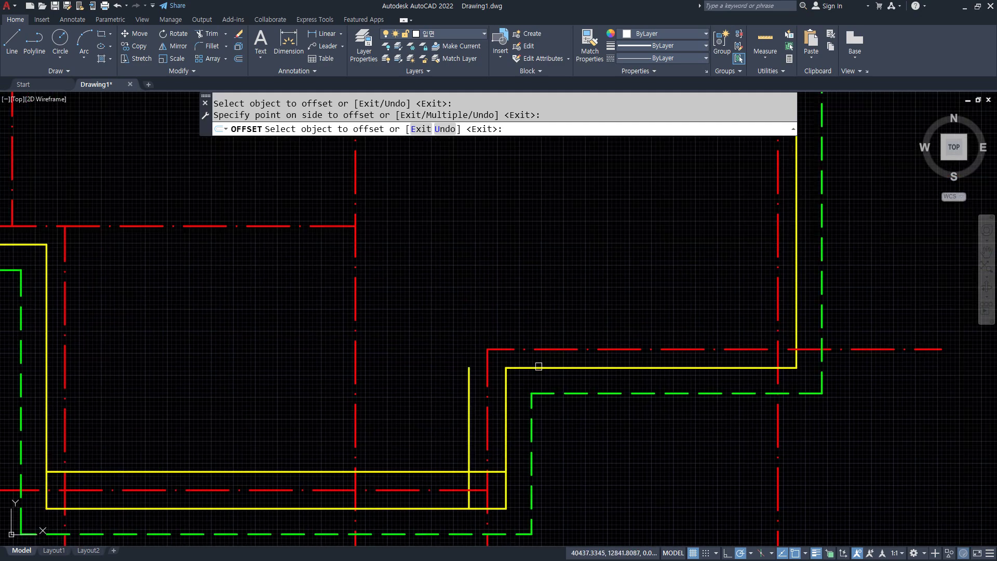
{"action": "left_click", "coordinate": [549, 367]}
{"action": "left_click", "coordinate": [540, 322]}
{"action": "middle_click_drag", "start_coordinate": [377, 425], "coordinate": [408, 364]}
{"action": "key", "text": "Return"}
Step: Offset the vertical centerline between the lower rooms 100 to each side for a partition wall
{"action": "key", "text": "Return"}
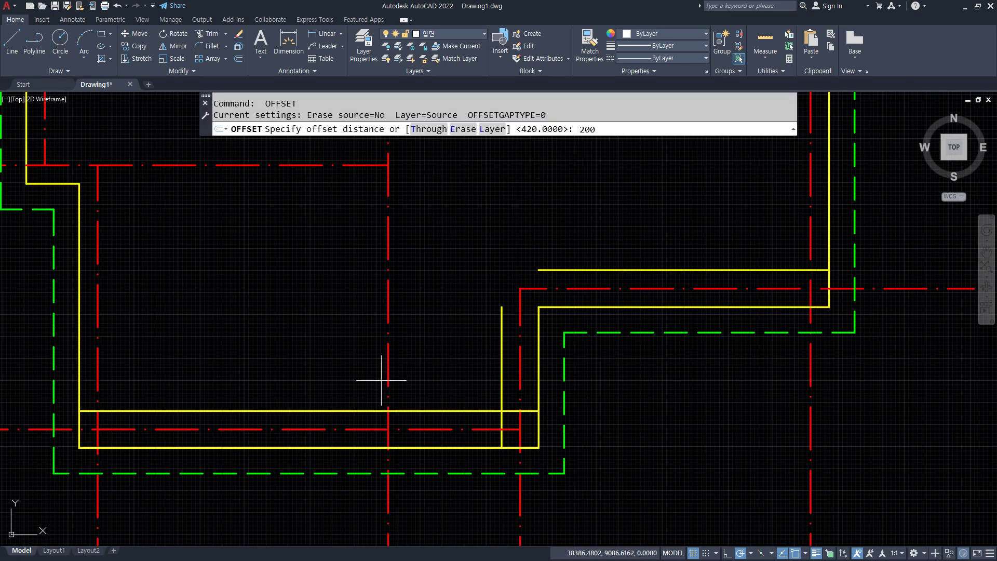
{"action": "type", "text": "200"}
{"action": "key", "text": "BackSpace"}
{"action": "key", "text": "BackSpace"}
{"action": "key", "text": "BackSpace"}
{"action": "type", "text": "1"}
{"action": "key", "text": "Return"}
{"action": "left_click", "coordinate": [389, 353]}
{"action": "left_click", "coordinate": [395, 363]}
{"action": "left_click", "coordinate": [384, 362]}
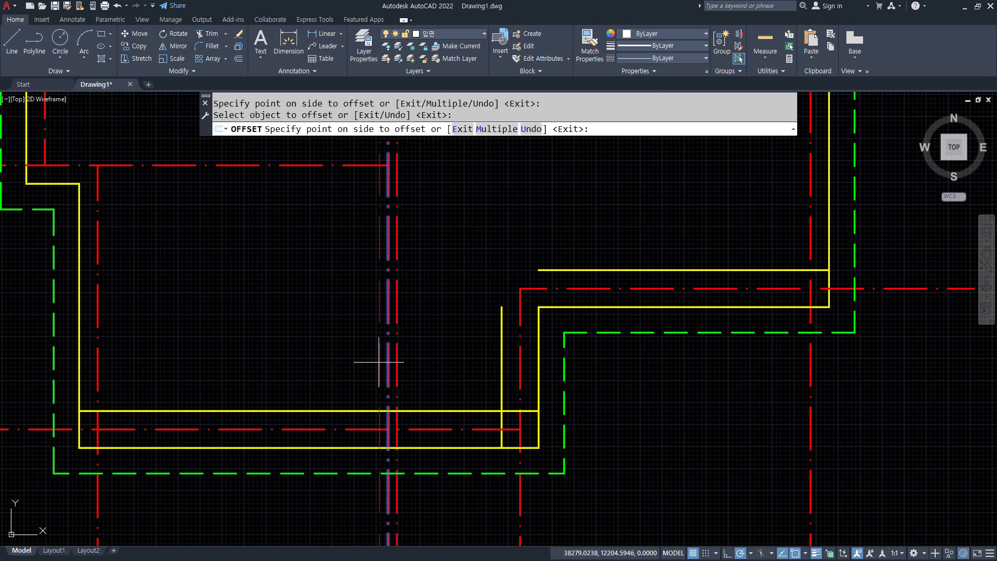
{"action": "left_click", "coordinate": [379, 362]}
{"action": "key", "text": "Return"}
Step: Match the two partition offset lines to the properties of the yellow inner wall line
{"action": "type", "text": "ma"}
{"action": "key", "text": "Return"}
{"action": "left_click", "coordinate": [407, 410]}
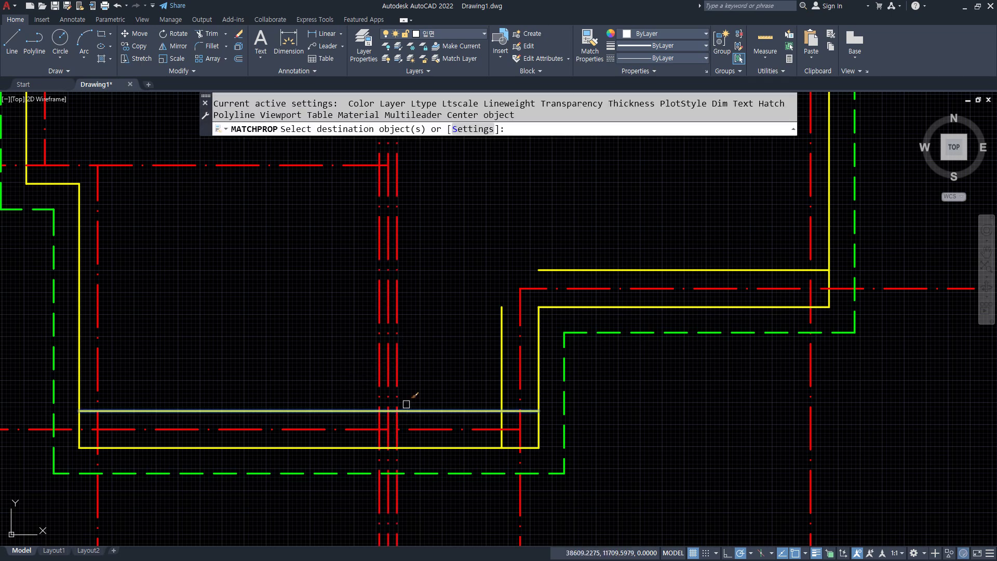
{"action": "left_click", "coordinate": [396, 396]}
{"action": "left_click", "coordinate": [378, 389]}
{"action": "scroll", "coordinate": [377, 389], "scroll_direction": "up", "scroll_amount": 2}
{"action": "key", "text": "Return"}
Step: Trim the inner bottom wall line between the two partition wall lines
{"action": "type", "text": "tr"}
{"action": "key", "text": "Return"}
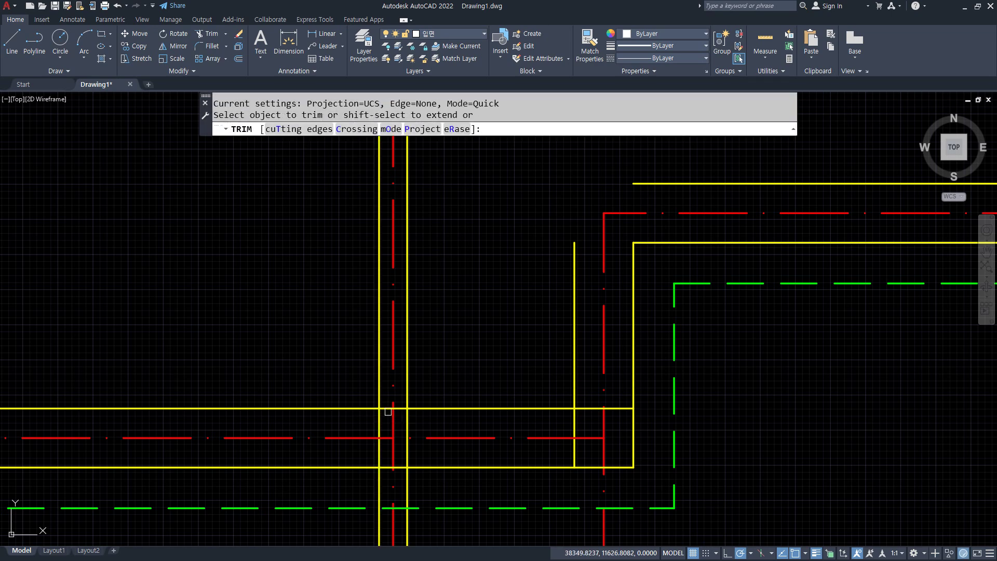
{"action": "left_click", "coordinate": [386, 408]}
{"action": "key", "text": "Return"}
Step: Fillet the left and right partition lines with the inner bottom wall line on each side
{"action": "type", "text": "f"}
{"action": "key", "text": "Return"}
{"action": "left_click", "coordinate": [379, 403]}
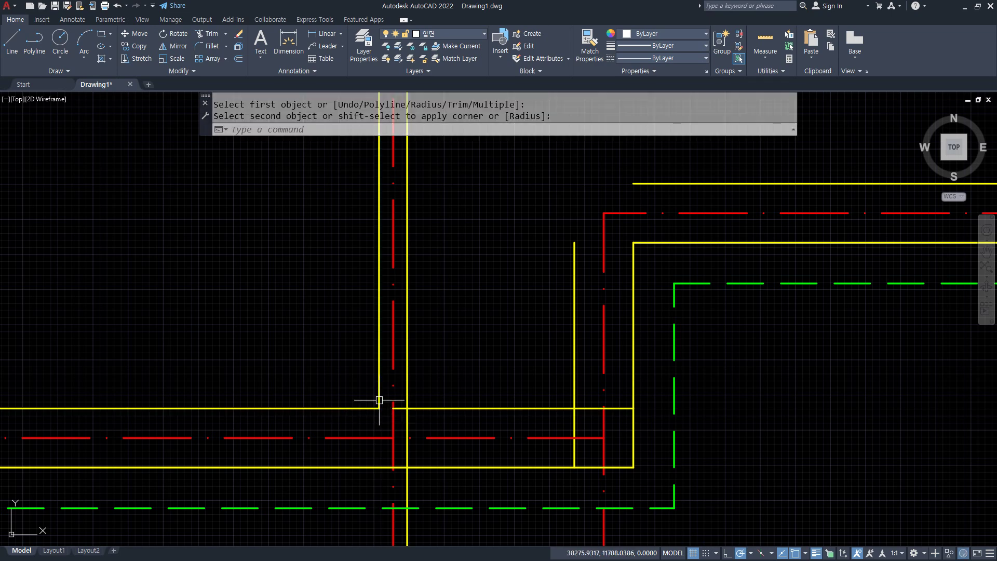
{"action": "key", "text": "Return"}
{"action": "left_click", "coordinate": [406, 400]}
{"action": "left_click", "coordinate": [535, 407]}
Step: Fillet the inner vertical line at the wall step with the inner bottom line and the inner upper-right horizontal line
{"action": "key", "text": "Return"}
{"action": "left_click", "coordinate": [534, 407]}
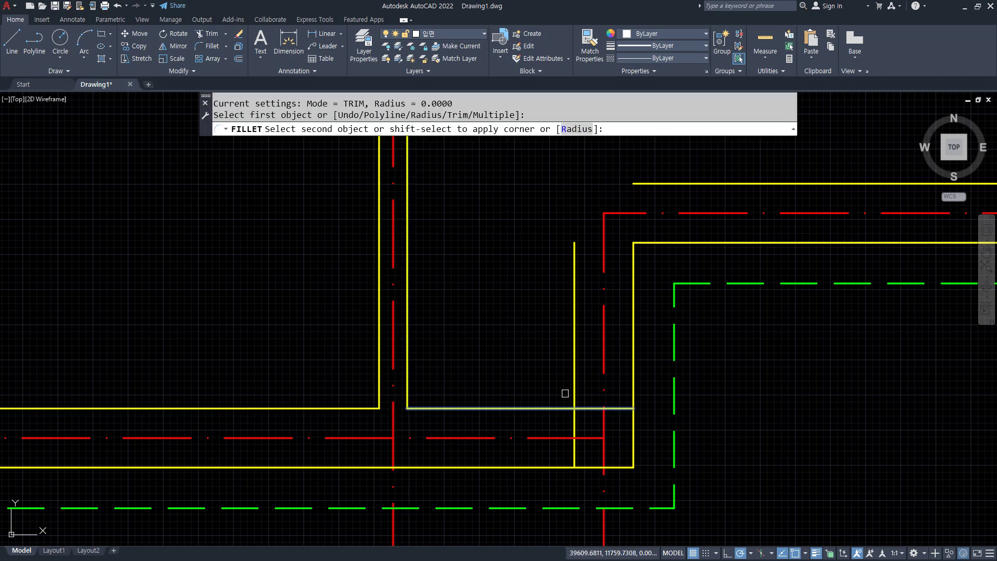
{"action": "left_click", "coordinate": [574, 380]}
{"action": "middle_click_drag", "start_coordinate": [574, 320], "coordinate": [551, 394]}
{"action": "key", "text": "Return"}
{"action": "left_click", "coordinate": [550, 353]}
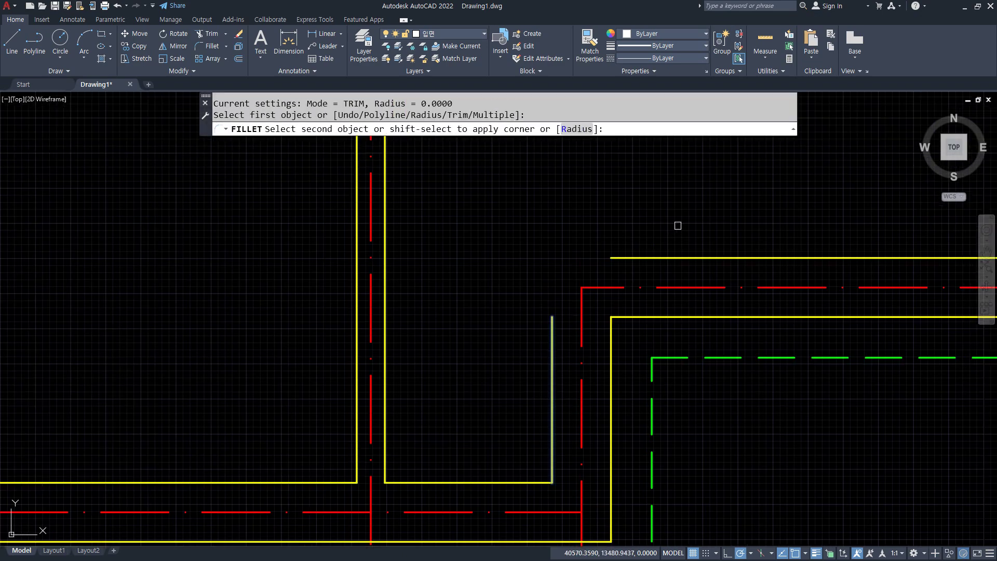
{"action": "left_click", "coordinate": [660, 254]}
{"action": "left_click", "coordinate": [649, 258]}
Step: Offset the lower room's left outer wall line 420 inward
{"action": "scroll", "coordinate": [556, 393], "scroll_direction": "down", "scroll_amount": 4}
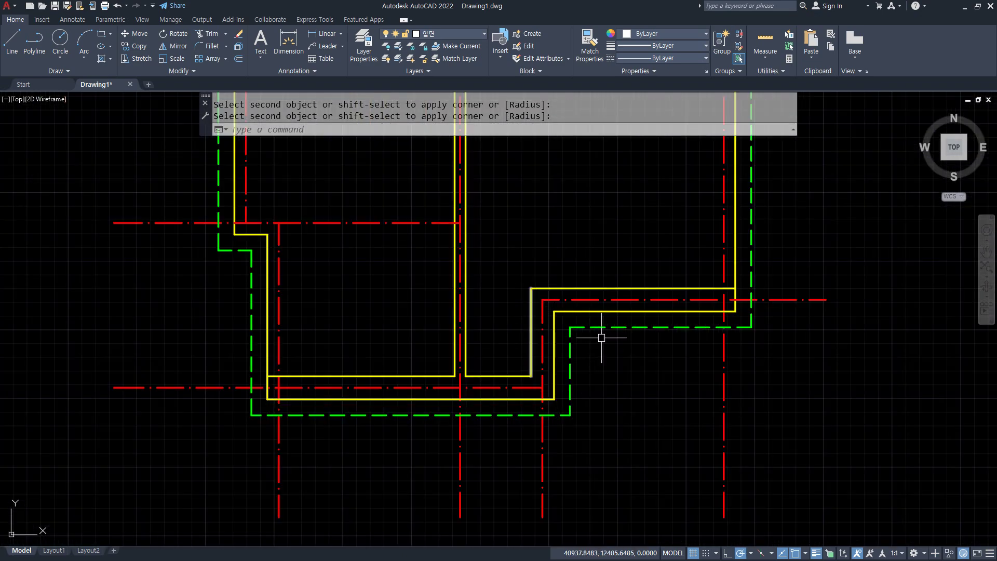
{"action": "scroll", "coordinate": [293, 405], "scroll_direction": "up", "scroll_amount": 2}
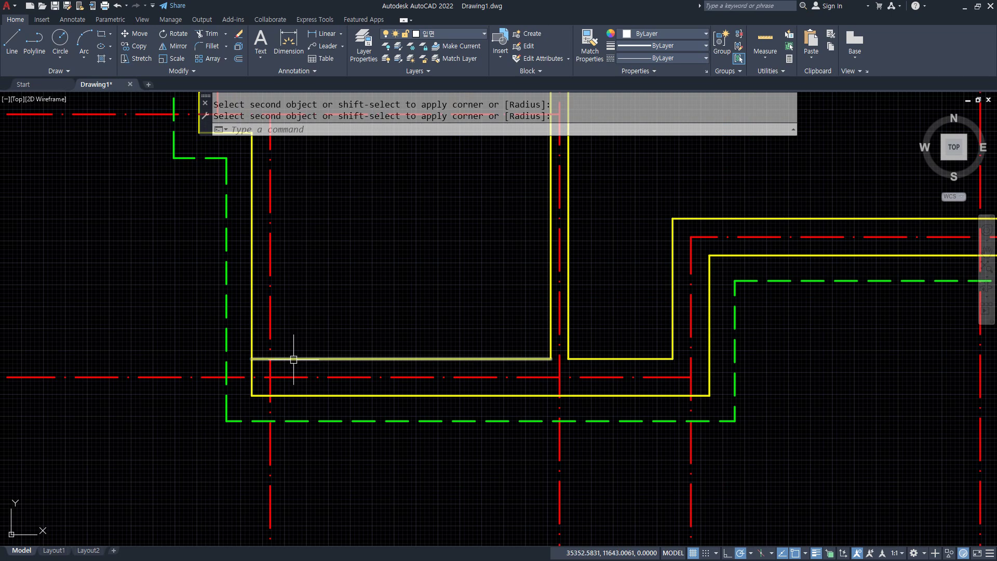
{"action": "key", "text": "Return"}
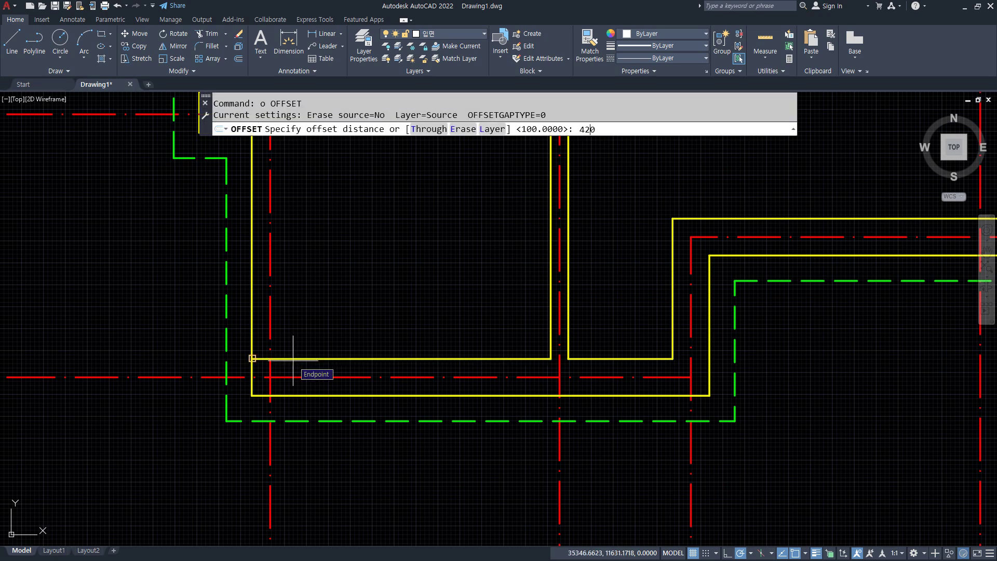
{"action": "key", "text": "Return"}
{"action": "left_click", "coordinate": [251, 332]}
{"action": "left_click", "coordinate": [304, 333]}
Step: Fillet the left inner wall line with the inner bottom wall line to close the room's lower left corner
{"action": "type", "text": "f"}
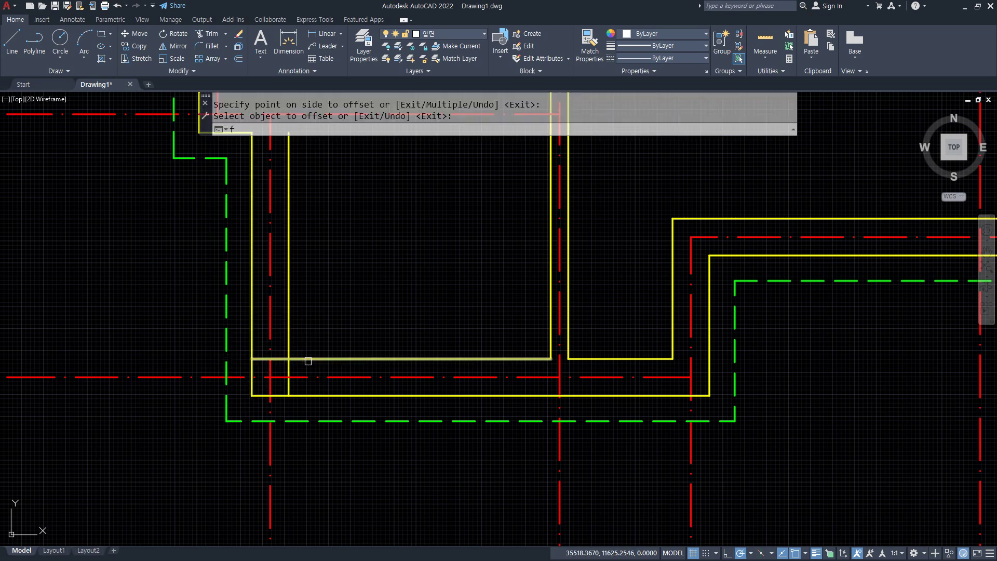
{"action": "key", "text": "Return"}
{"action": "left_click", "coordinate": [308, 359]}
{"action": "left_click", "coordinate": [289, 345]}
Step: Draw a vertical line from the midpoint of the left room's inner bottom wall line down to the elevation's upper horizontal wall line
{"action": "type", "text": "l"}
{"action": "key", "text": "Return"}
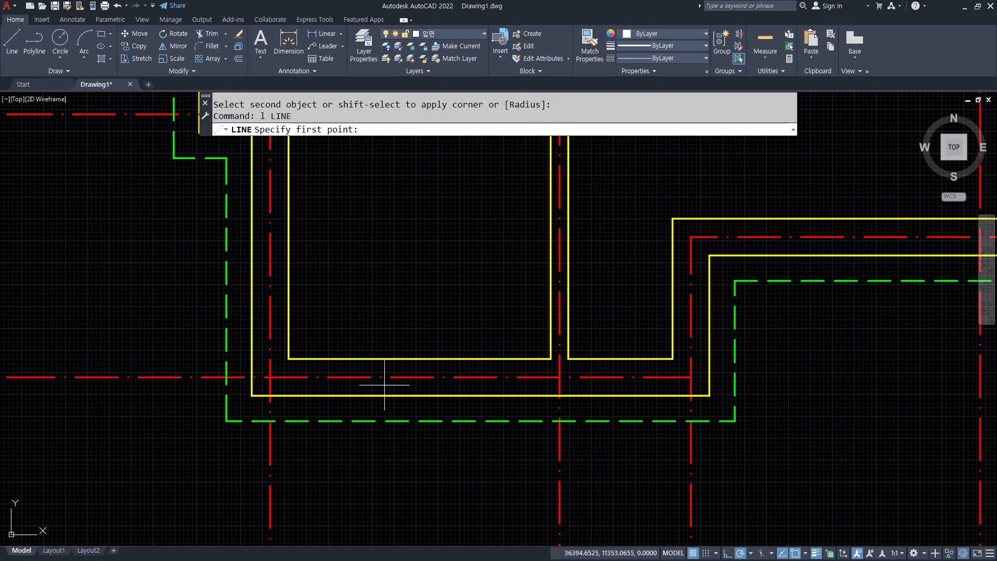
{"action": "type", "text": "mid"}
{"action": "key", "text": "Return"}
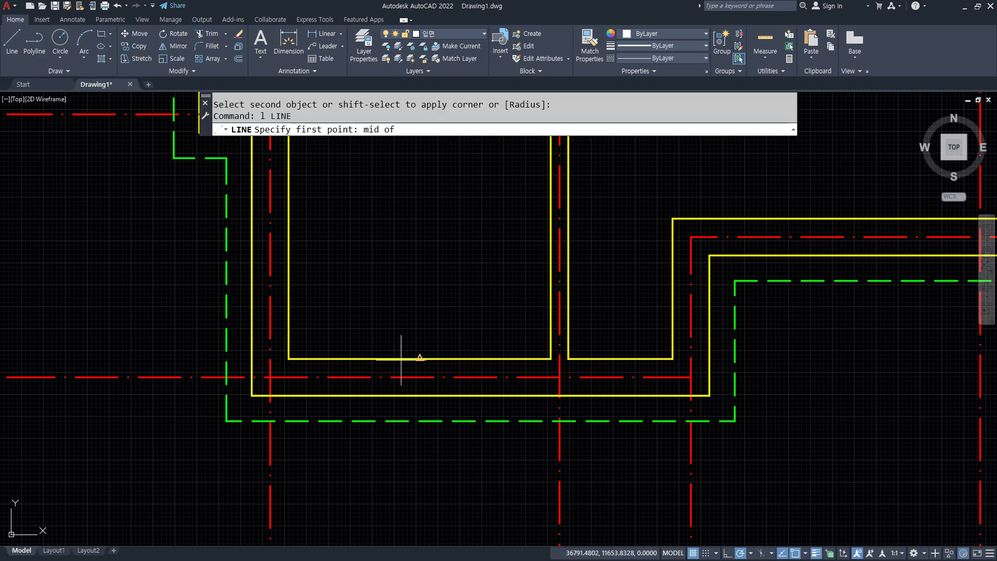
{"action": "left_click", "coordinate": [412, 358]}
{"action": "scroll", "coordinate": [402, 474], "scroll_direction": "down", "scroll_amount": 4}
{"action": "middle_click_drag", "start_coordinate": [403, 474], "coordinate": [384, 357]}
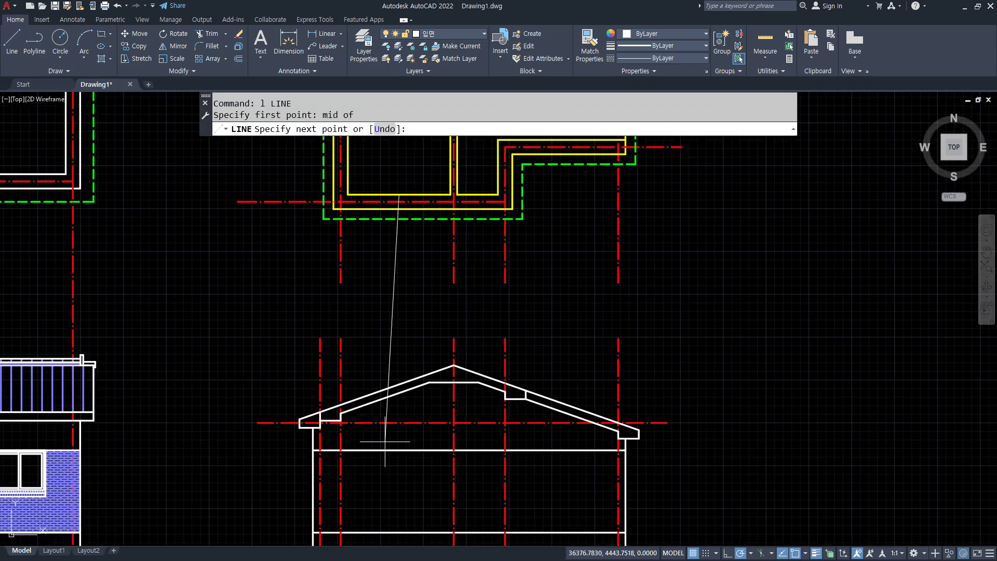
{"action": "left_click", "coordinate": [399, 449]}
{"action": "key", "text": "Return"}
Step: Draw a 1500 by 1200 window rectangle in the elevation's wall below the vertical guide line
{"action": "scroll", "coordinate": [392, 475], "scroll_direction": "up", "scroll_amount": 2}
{"action": "middle_click_drag", "start_coordinate": [389, 488], "coordinate": [376, 403]}
{"action": "type", "text": "rec"}
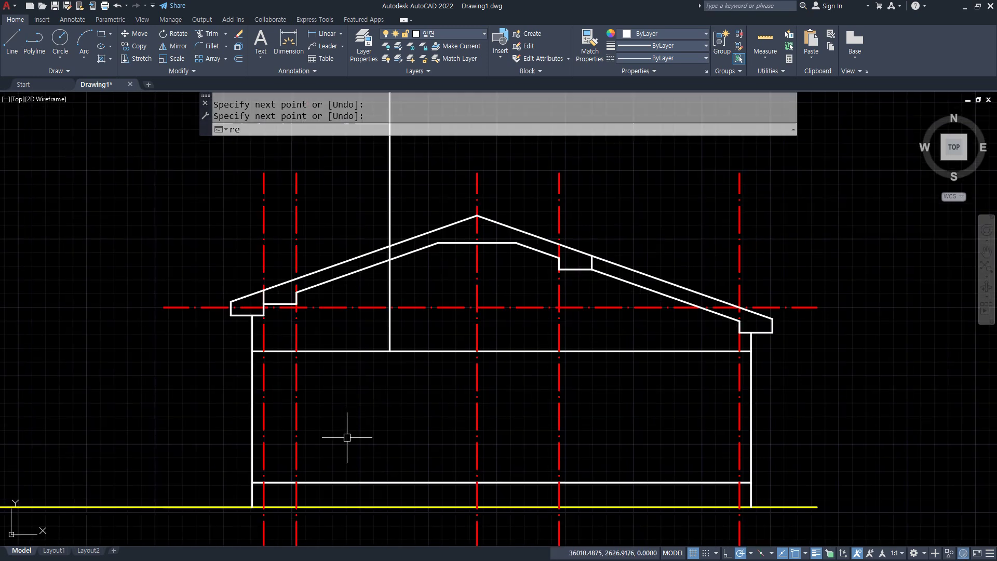
{"action": "key", "text": "Return"}
{"action": "left_click", "coordinate": [341, 444]}
{"action": "type", "text": "@"}
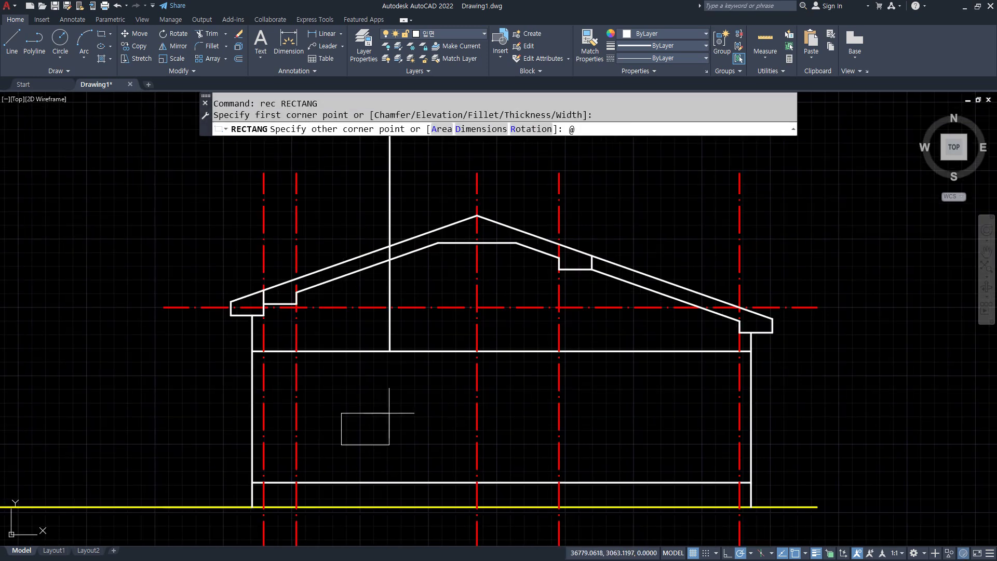
{"action": "type", "text": "1500,1200"}
{"action": "key", "text": "Return"}
Step: Move the window rectangle by its top midpoint to the lower end of the vertical guide line
{"action": "type", "text": "m"}
{"action": "key", "text": "Return"}
{"action": "left_click", "coordinate": [370, 378]}
{"action": "key", "text": "Return"}
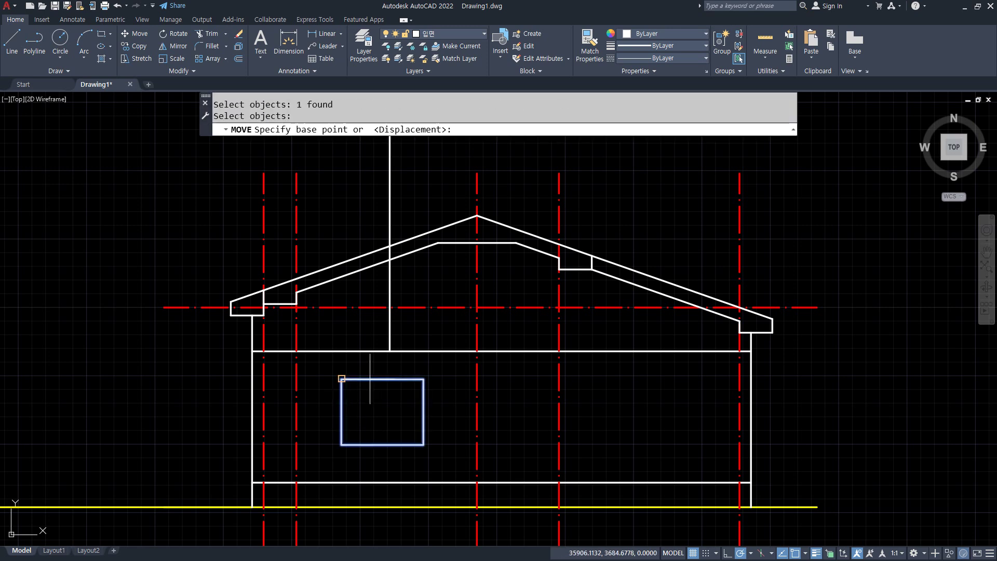
{"action": "type", "text": "m"}
{"action": "left_click", "coordinate": [383, 379]}
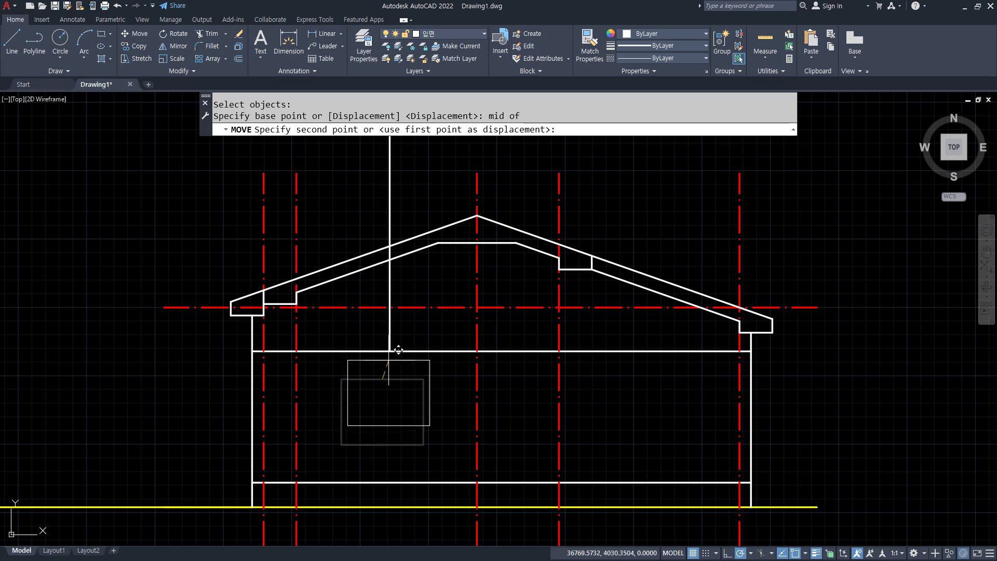
{"action": "left_click", "coordinate": [390, 351]}
Step: Erase the vertical guide line running from the plan to the window
{"action": "left_click", "coordinate": [392, 334]}
{"action": "type", "text": "e"}
{"action": "key", "text": "Return"}
Step: Check the lower wall step and the neighbouring room's window in the plan against the reference floor plan
{"action": "middle_click_drag", "start_coordinate": [405, 392], "coordinate": [354, 509]}
{"action": "mouse_move", "coordinate": [514, 226]}
{"action": "middle_mouse_down"}
{"action": "mouse_move", "coordinate": [434, 372]}
{"action": "mouse_move", "coordinate": [389, 488]}
{"action": "middle_mouse_up"}
{"action": "scroll", "coordinate": [349, 342], "scroll_direction": "up", "scroll_amount": 2}
{"action": "mouse_move", "coordinate": [384, 358]}
{"action": "left_mouse_down"}
{"action": "mouse_move", "coordinate": [374, 260]}
{"action": "mouse_move", "coordinate": [344, 382]}
{"action": "left_mouse_up"}
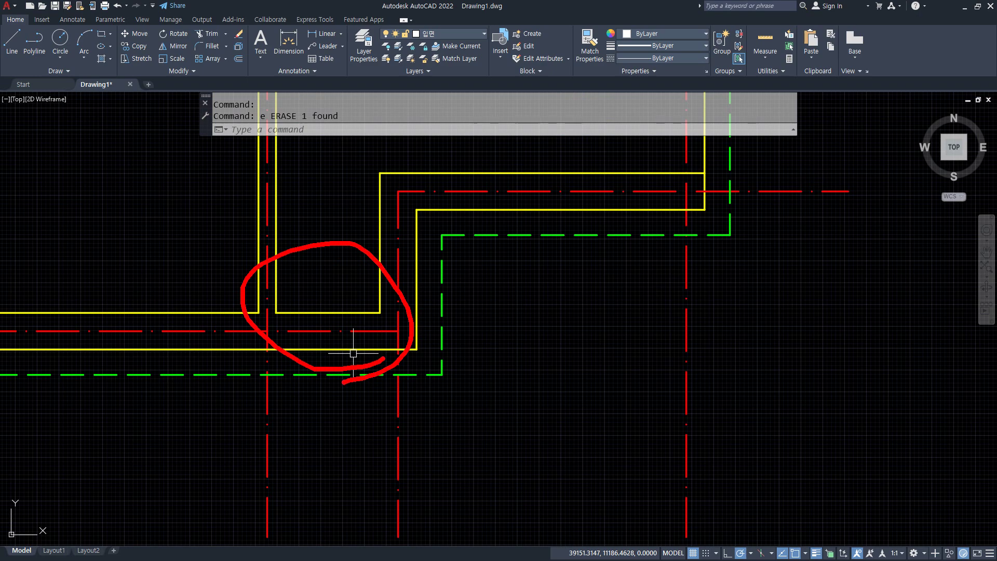
{"action": "left_click_drag", "start_coordinate": [0, 61], "coordinate": [205, 61]}
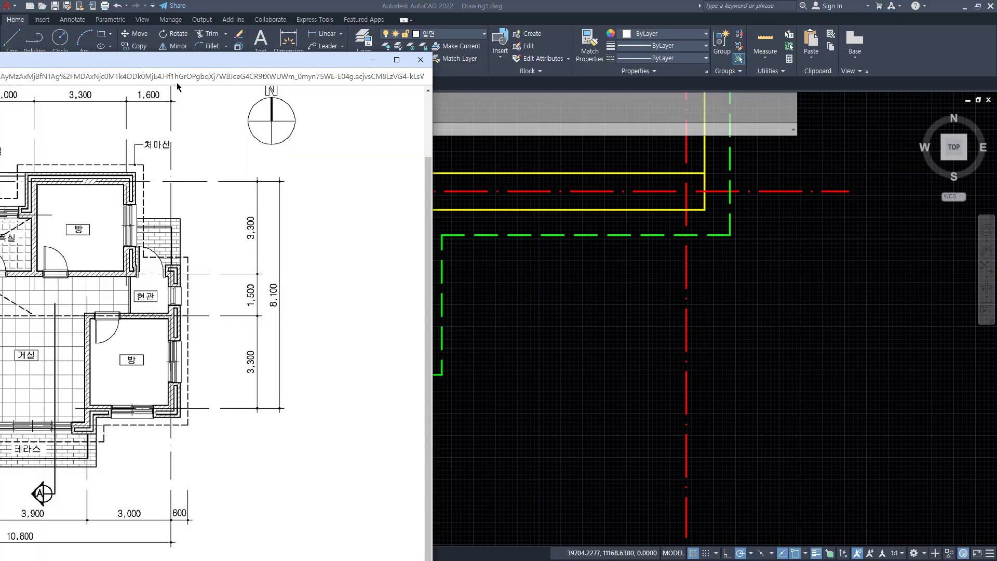
{"action": "left_click_drag", "start_coordinate": [174, 76], "coordinate": [1, 76]}
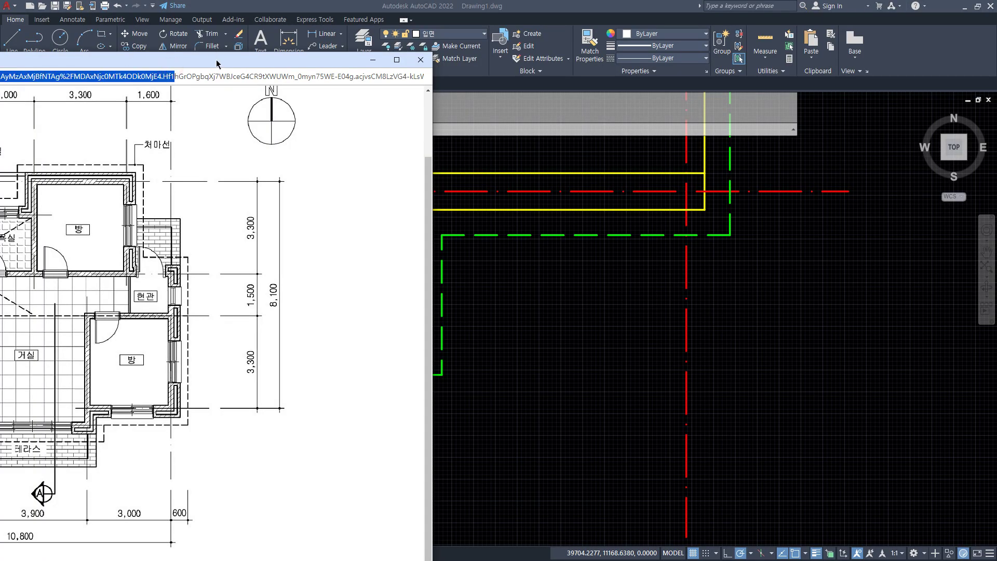
{"action": "left_click_drag", "start_coordinate": [216, 59], "coordinate": [0, 59]}
Step: Draw a vertical guide line from the midpoint of the narrow room's lower inner wall line to the elevation's upper window line
{"action": "type", "text": "l"}
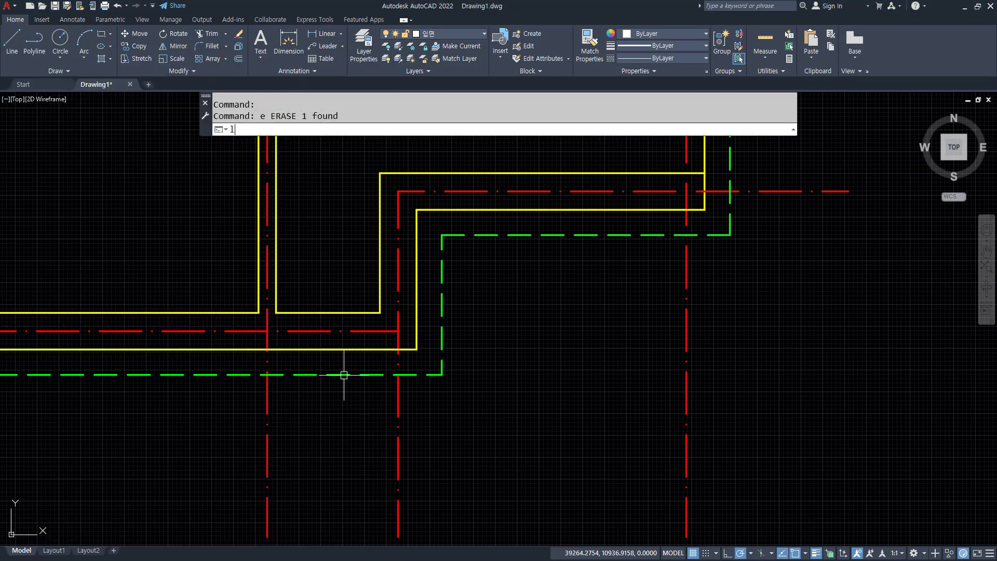
{"action": "key", "text": "Return"}
{"action": "type", "text": "mid"}
{"action": "key", "text": "Return"}
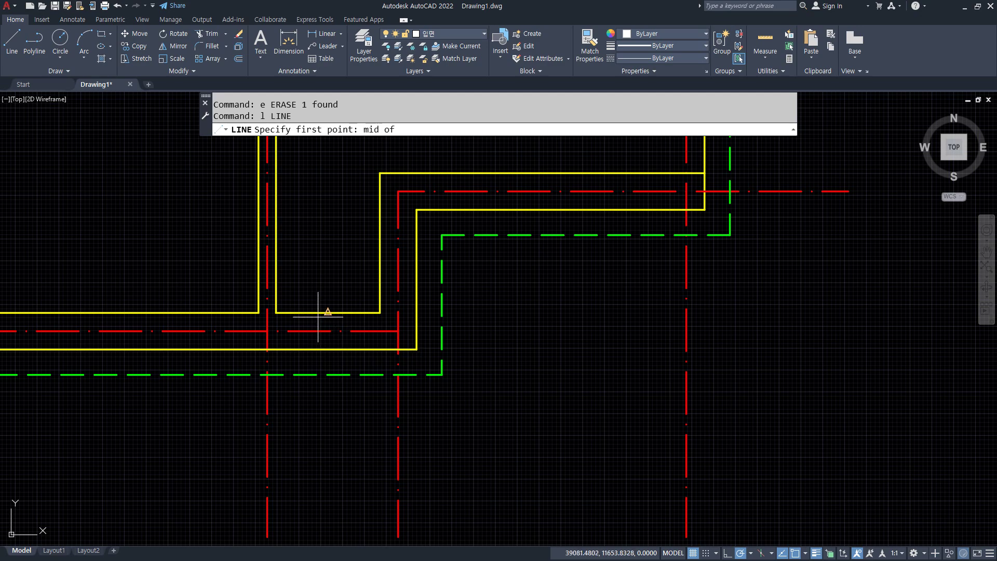
{"action": "left_click", "coordinate": [318, 316]}
{"action": "scroll", "coordinate": [314, 446], "scroll_direction": "down", "scroll_amount": 3}
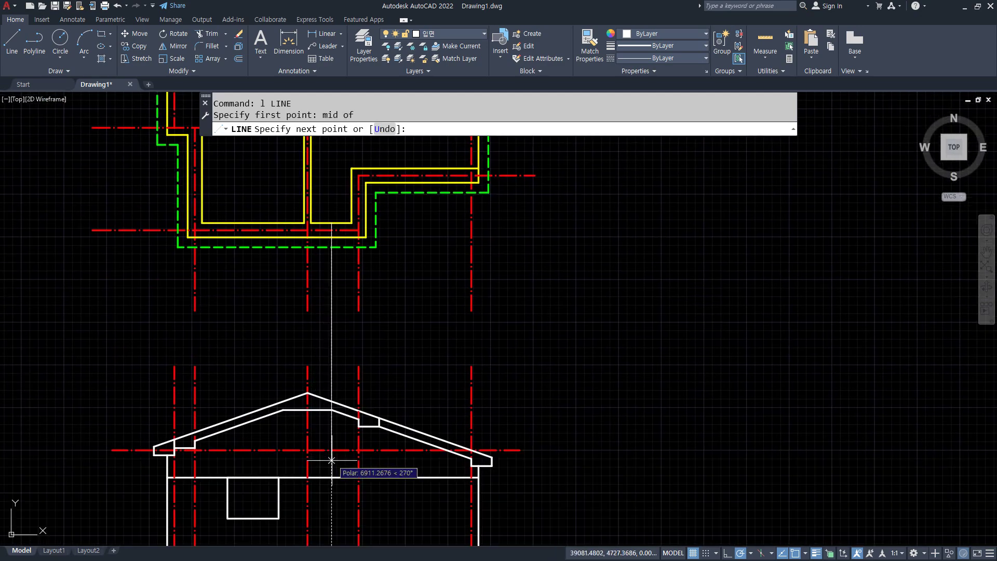
{"action": "left_click", "coordinate": [331, 477]}
{"action": "key", "text": "Return"}
Step: Draw a 600 by 1200 window rectangle in the elevation's wall below the guide line
{"action": "scroll", "coordinate": [312, 446], "scroll_direction": "up", "scroll_amount": 3}
{"action": "type", "text": "re"}
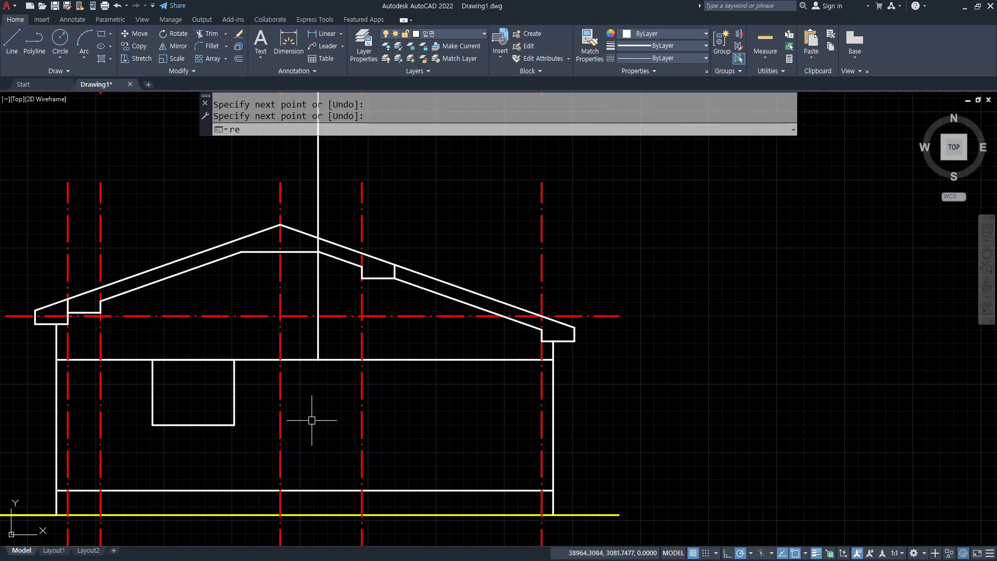
{"action": "type", "text": "c"}
{"action": "key", "text": "Return"}
{"action": "left_click", "coordinate": [307, 427]}
{"action": "type", "text": "@60"}
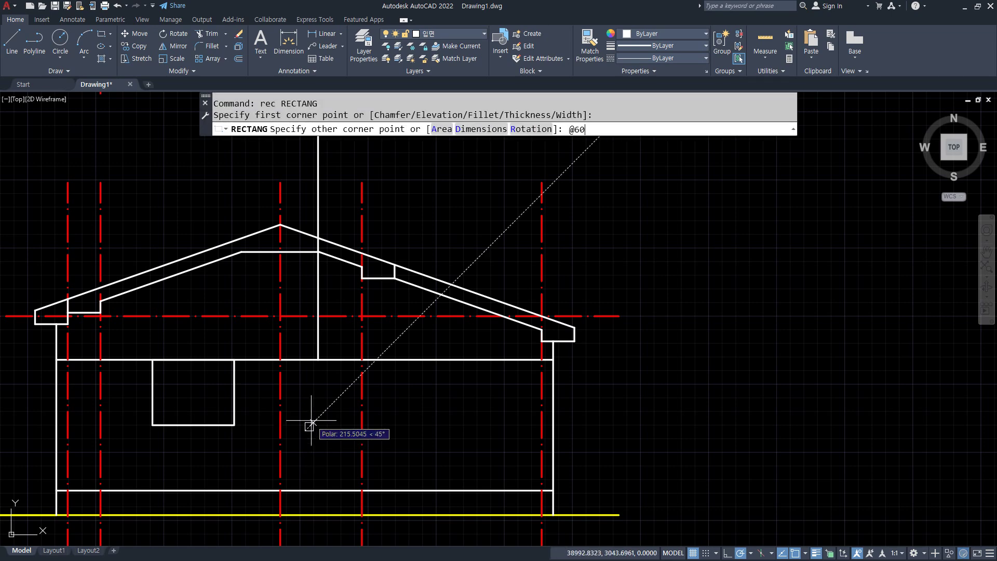
{"action": "type", "text": "0,1200"}
{"action": "key", "text": "Return"}
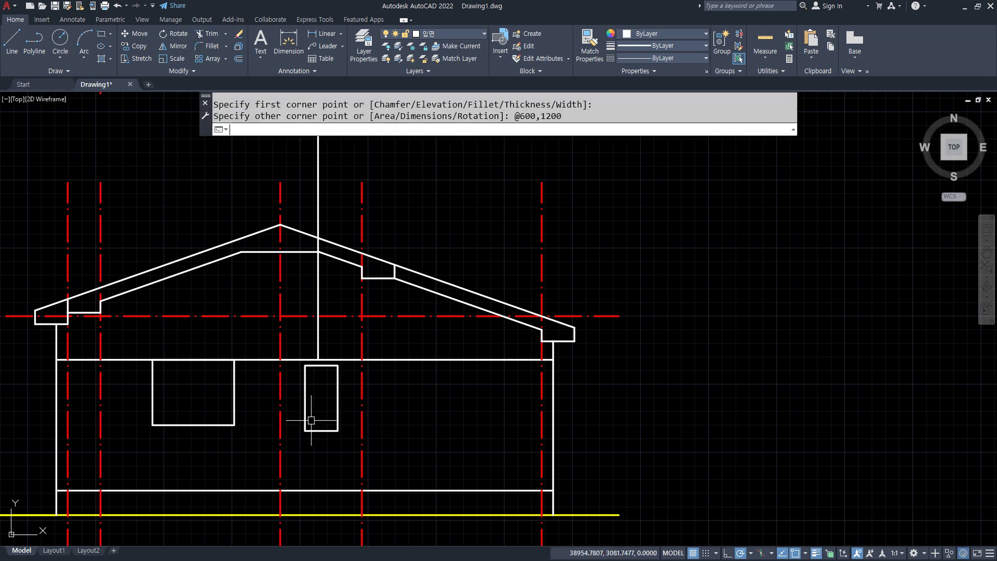
Step: Move the narrow window rectangle by its top midpoint to the guide line's lower end
{"action": "type", "text": "m"}
{"action": "key", "text": "Return"}
{"action": "scroll", "coordinate": [312, 363], "scroll_direction": "up", "scroll_amount": 4}
{"action": "left_click", "coordinate": [318, 374]}
{"action": "key", "text": "Return"}
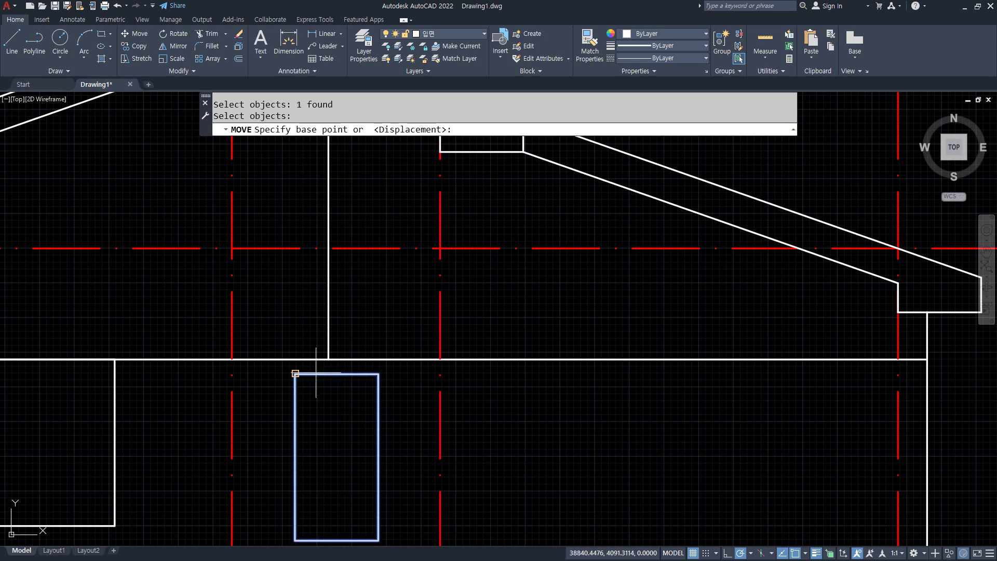
{"action": "type", "text": "m"}
{"action": "left_click", "coordinate": [332, 372]}
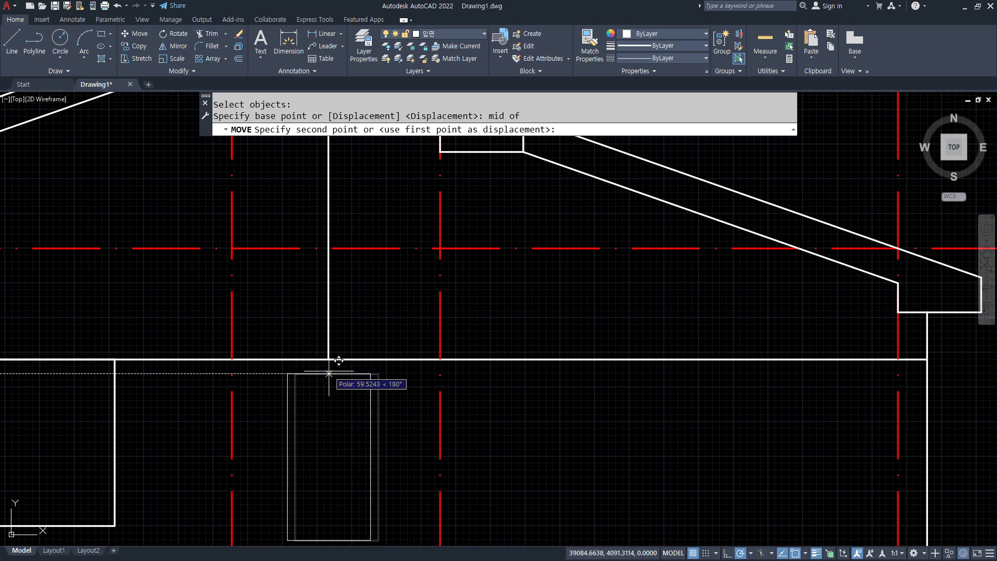
{"action": "left_click", "coordinate": [328, 358]}
Step: Erase the guide line above the narrow window
{"action": "type", "text": "e"}
{"action": "key", "text": "Return"}
{"action": "scroll", "coordinate": [312, 334], "scroll_direction": "down", "scroll_amount": 6}
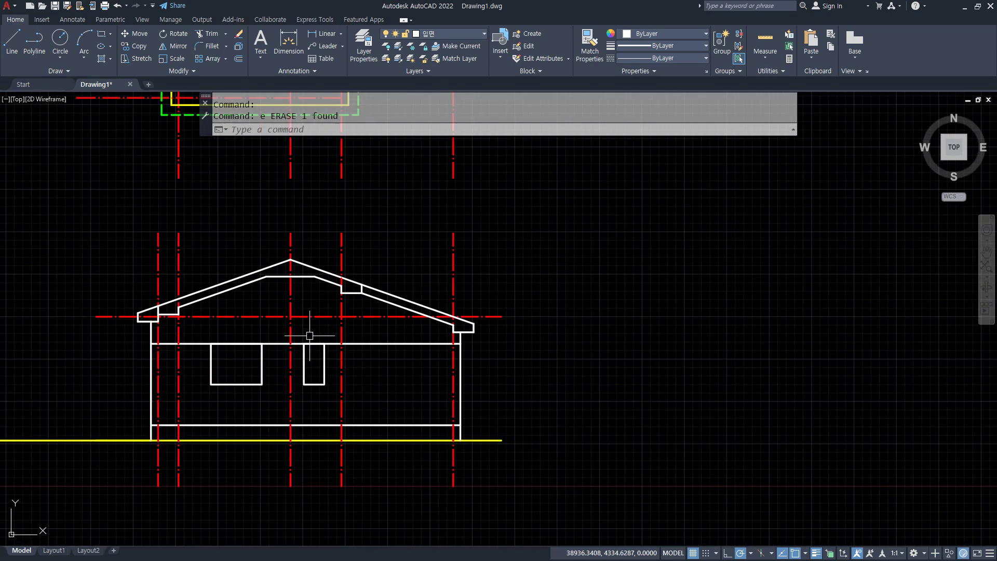
Step: Draw a vertical line upward from the outer wall corner at the plan's lower step
{"action": "middle_click_drag", "start_coordinate": [338, 294], "coordinate": [297, 478]}
{"action": "mouse_move", "coordinate": [333, 316]}
{"action": "middle_mouse_down"}
{"action": "mouse_move", "coordinate": [317, 464]}
{"action": "mouse_move", "coordinate": [343, 379]}
{"action": "middle_mouse_up"}
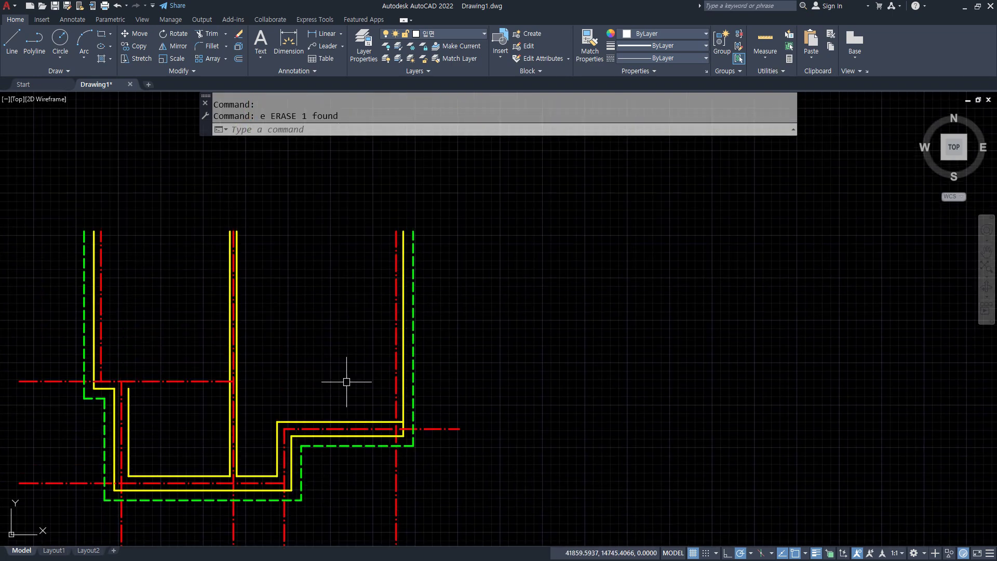
{"action": "scroll", "coordinate": [321, 462], "scroll_direction": "up", "scroll_amount": 6}
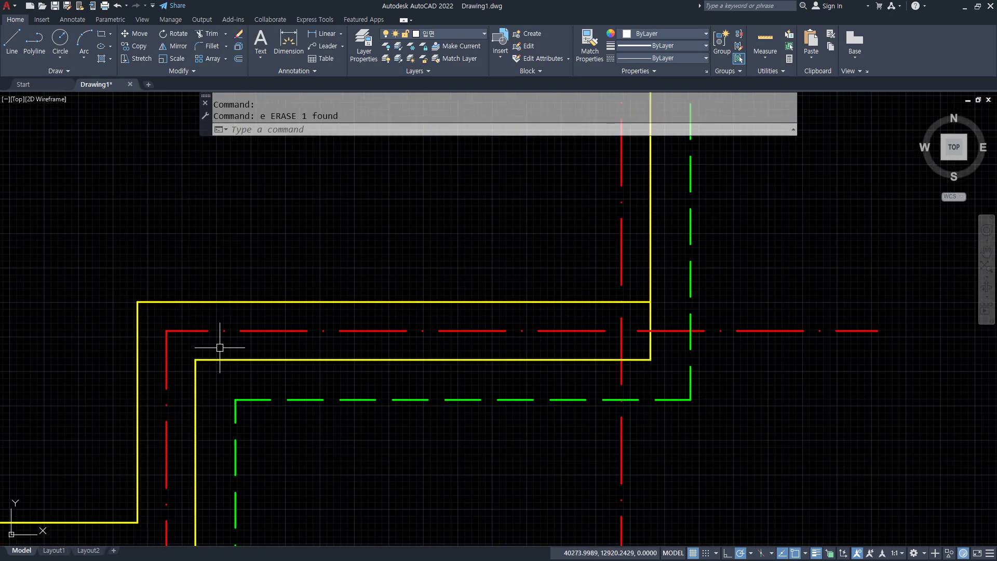
{"action": "type", "text": "l"}
{"action": "key", "text": "Return"}
{"action": "left_click", "coordinate": [196, 359]}
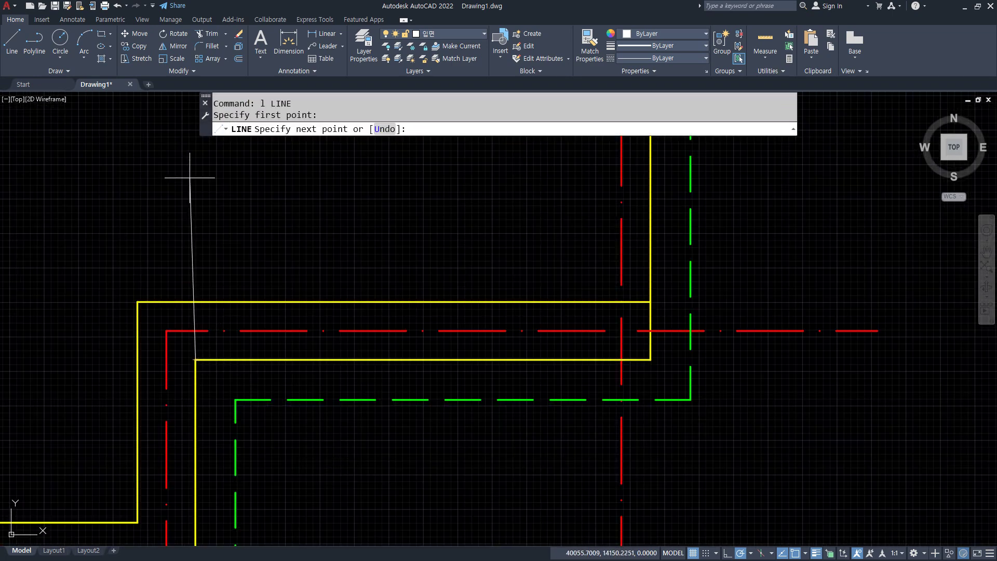
{"action": "left_click", "coordinate": [196, 181]}
{"action": "key", "text": "Return"}
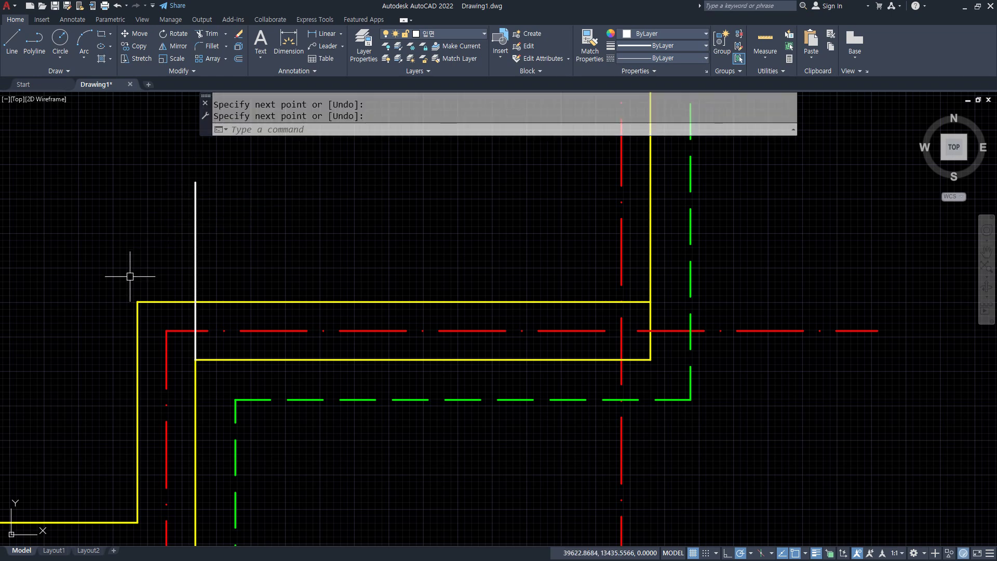
Step: Draw a vertical line upward from the step's inner wall corner and erase the line rising from the outer corner
{"action": "key", "text": "Return"}
{"action": "left_click", "coordinate": [136, 301]}
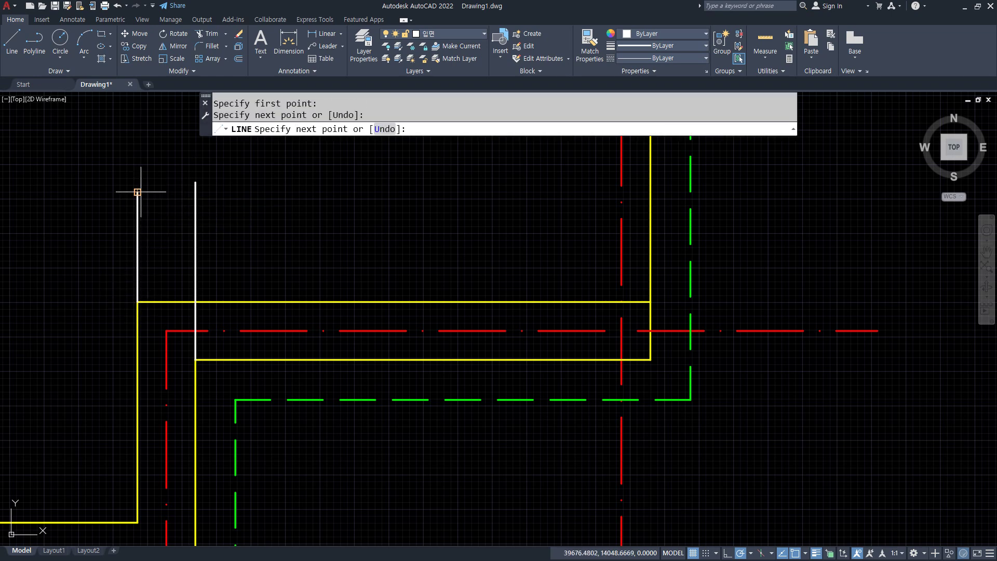
{"action": "key", "text": "Escape"}
{"action": "left_click", "coordinate": [196, 249]}
{"action": "key", "text": "Delete"}
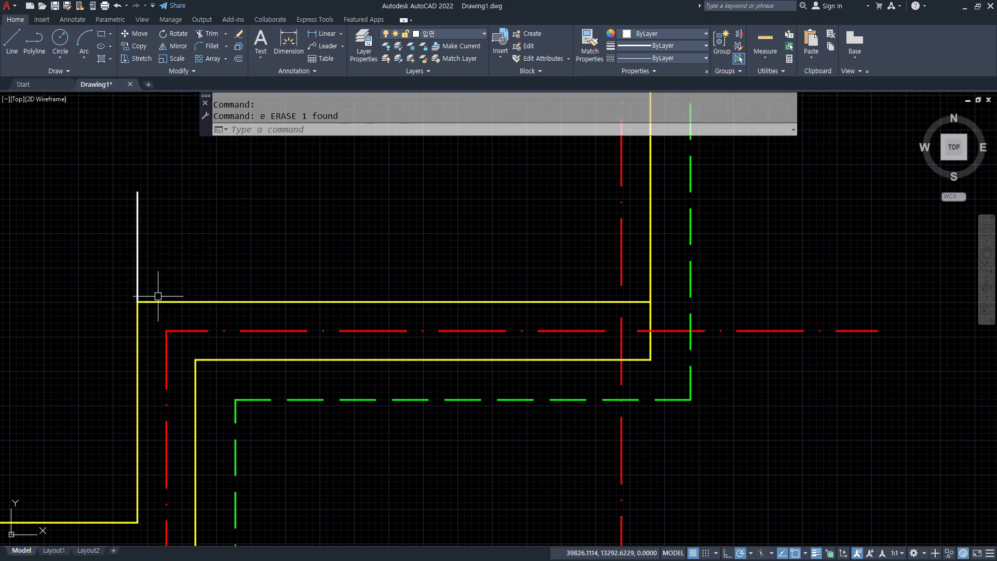
Step: Offset the vertical line at the inner wall corner by 200 toward the neighbouring room
{"action": "type", "text": "o"}
{"action": "key", "text": "Return"}
{"action": "type", "text": "200"}
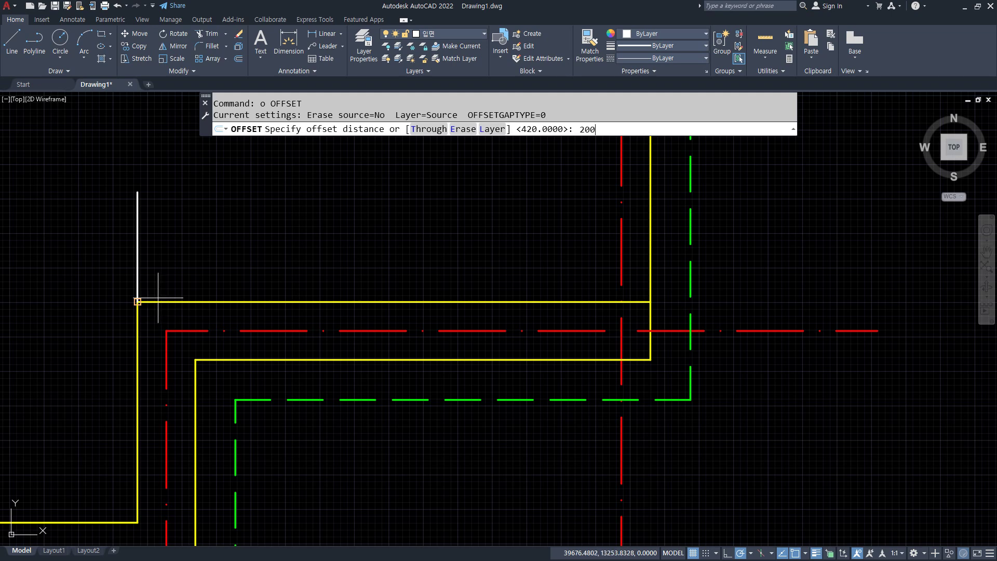
{"action": "key", "text": "Return"}
{"action": "left_click", "coordinate": [137, 259]}
{"action": "left_click", "coordinate": [177, 291]}
{"action": "key", "text": "Escape"}
Step: Trim the room's lower inner wall line between the two vertical partition lines
{"action": "type", "text": "tr"}
{"action": "key", "text": "Return"}
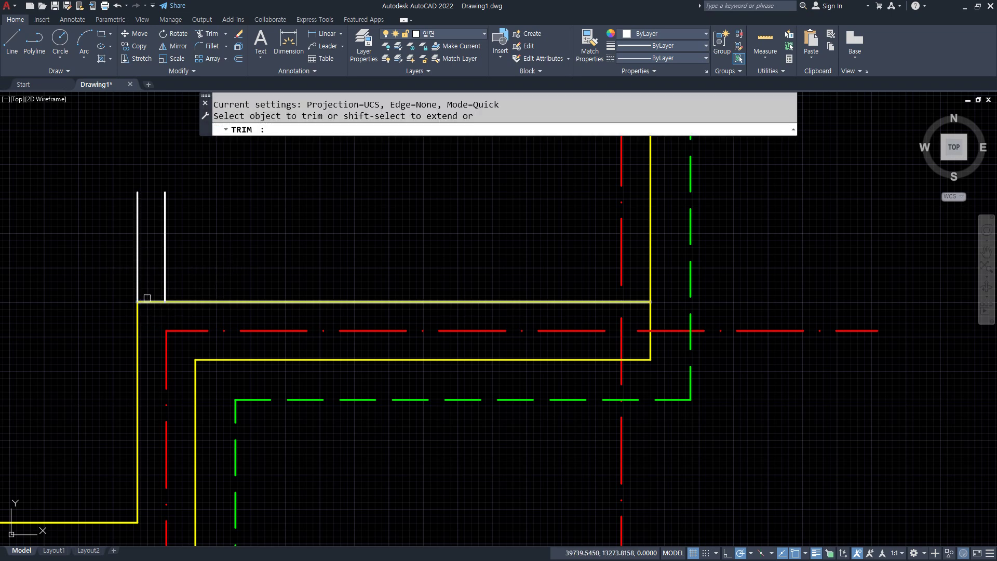
{"action": "left_click", "coordinate": [147, 300]}
{"action": "key", "text": "Escape"}
{"action": "type", "text": "l"}
{"action": "key", "text": "Return"}
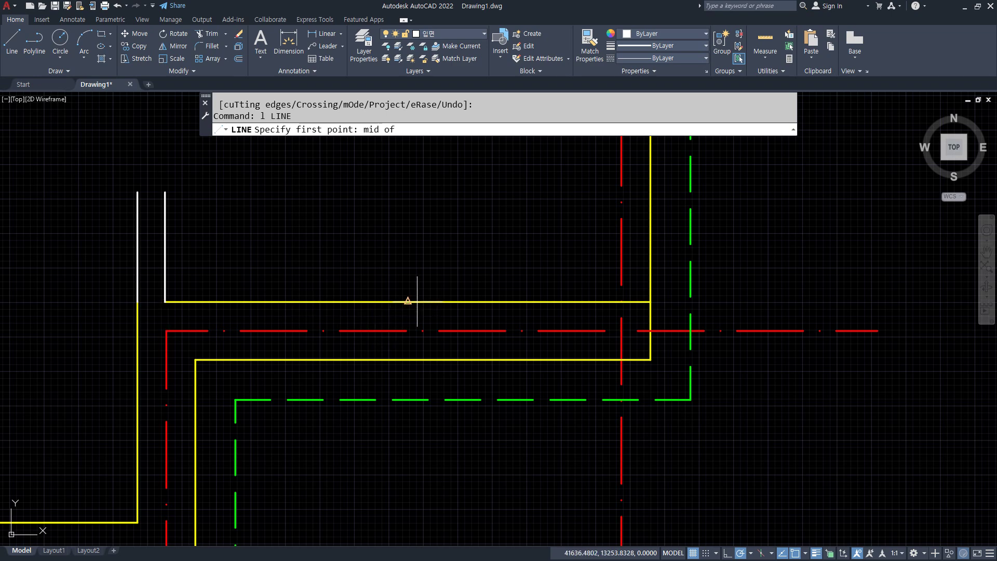
{"action": "key", "text": "Escape"}
Step: Offset the room's vertical outer wall line by 420 toward the inside
{"action": "type", "text": "o"}
{"action": "key", "text": "Return"}
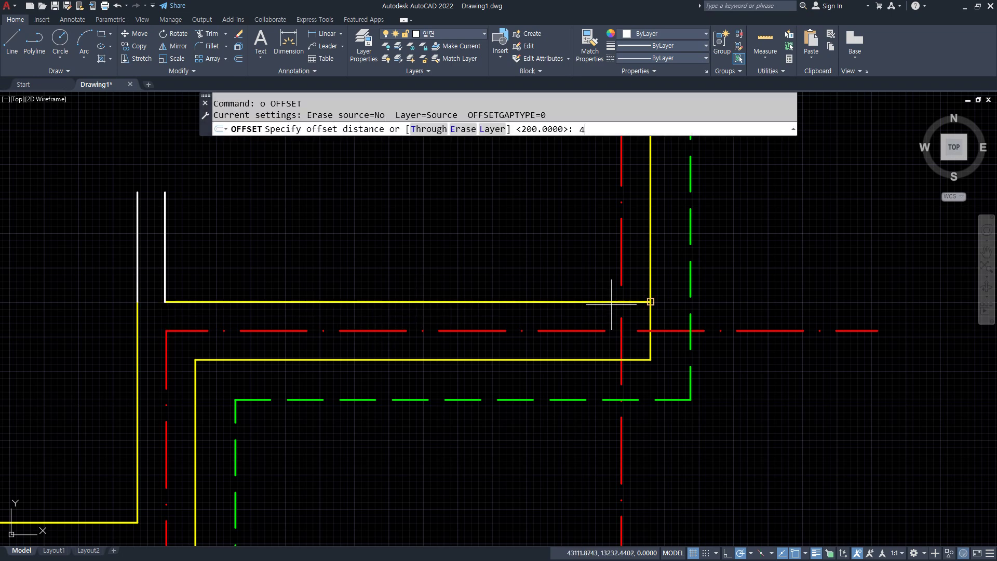
{"action": "type", "text": "420"}
{"action": "key", "text": "Return"}
{"action": "left_click", "coordinate": [650, 272]}
{"action": "left_click", "coordinate": [570, 285]}
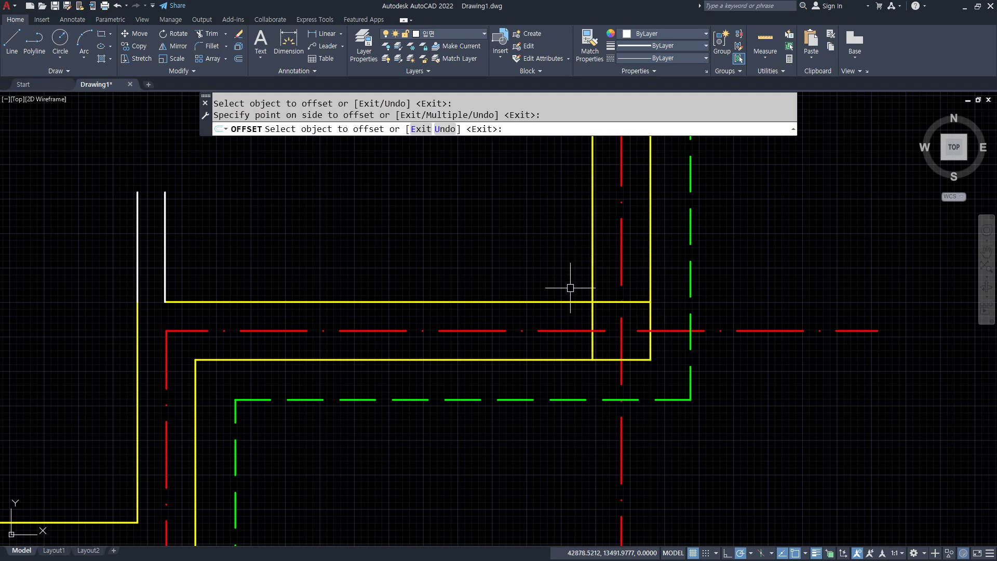
{"action": "key", "text": "Escape"}
Step: Fillet the room's lower inner wall line and the offset vertical wall line into a clean corner
{"action": "type", "text": "f"}
{"action": "key", "text": "Return"}
{"action": "left_click", "coordinate": [567, 301]}
{"action": "left_click", "coordinate": [592, 283]}
Step: Draw a vertical guide line from the midpoint of the room's trimmed lower inner wall line to the elevation's upper window line
{"action": "type", "text": "l"}
{"action": "key", "text": "Return"}
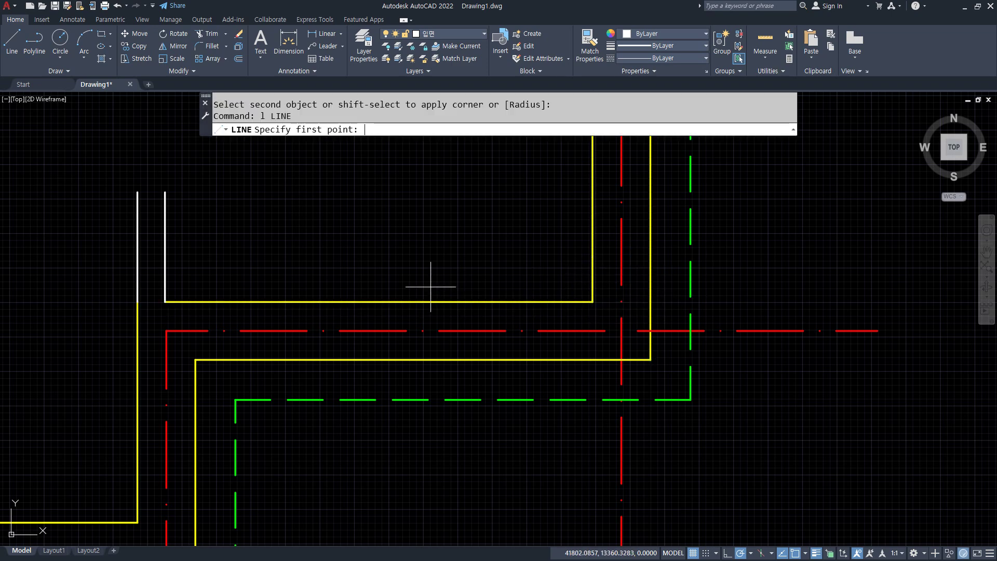
{"action": "left_click", "coordinate": [379, 301]}
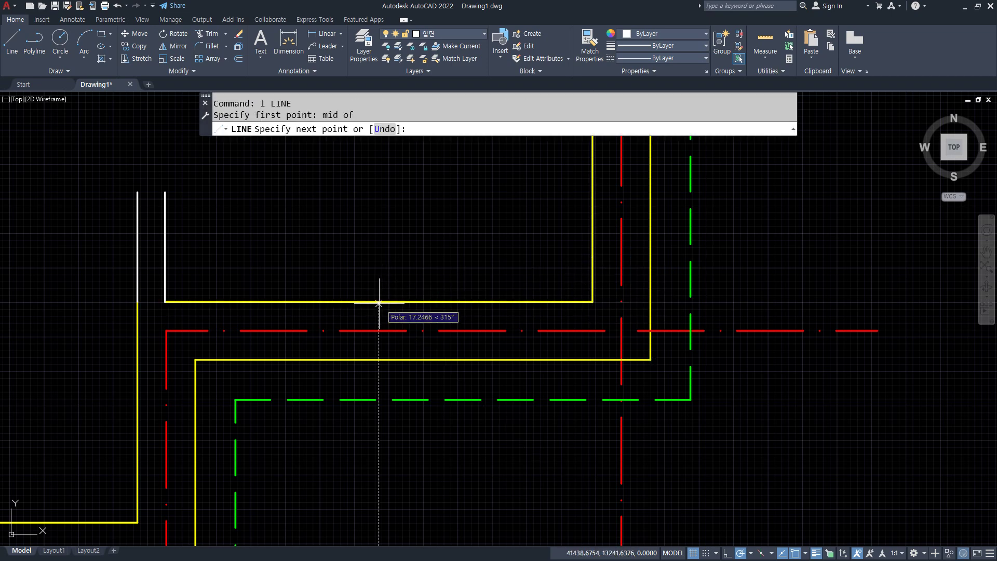
{"action": "scroll", "coordinate": [367, 412], "scroll_direction": "down", "scroll_amount": 3}
{"action": "middle_click_drag", "start_coordinate": [367, 411], "coordinate": [387, 255]}
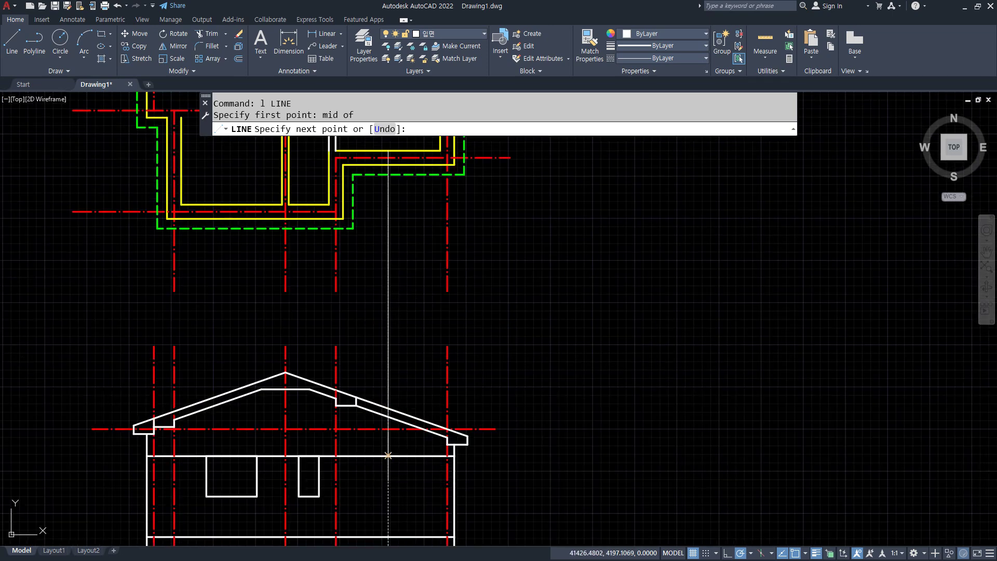
{"action": "left_click", "coordinate": [388, 457]}
{"action": "key", "text": "Return"}
Step: Copy the wide window rectangle from its top midpoint to the new guide line's lower end
{"action": "scroll", "coordinate": [384, 481], "scroll_direction": "up", "scroll_amount": 5}
{"action": "scroll", "coordinate": [367, 396], "scroll_direction": "down", "scroll_amount": 4}
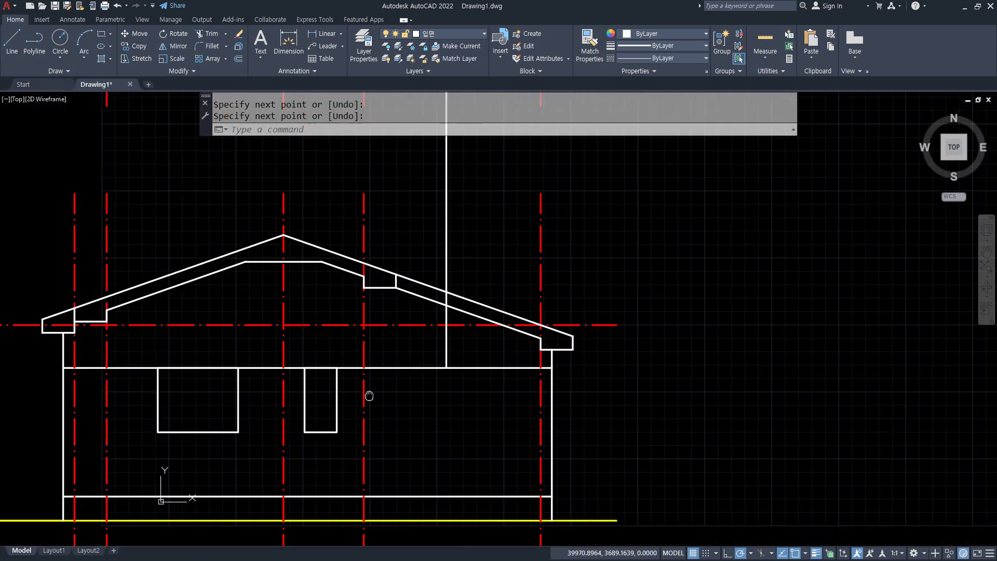
{"action": "type", "text": "cp"}
{"action": "key", "text": "Return"}
{"action": "left_click", "coordinate": [223, 433]}
{"action": "key", "text": "Return"}
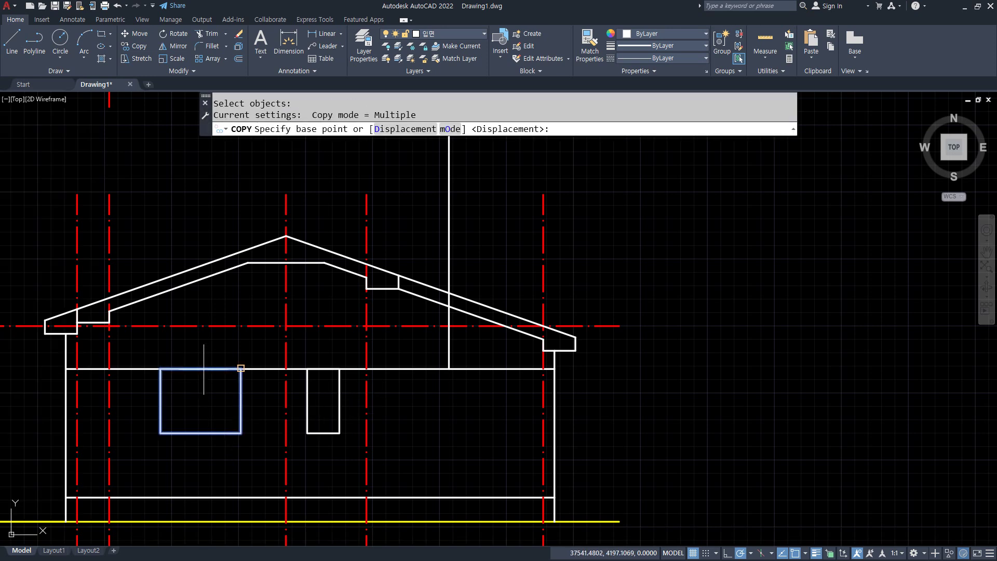
{"action": "type", "text": "mid"}
{"action": "key", "text": "Return"}
{"action": "left_click", "coordinate": [200, 369]}
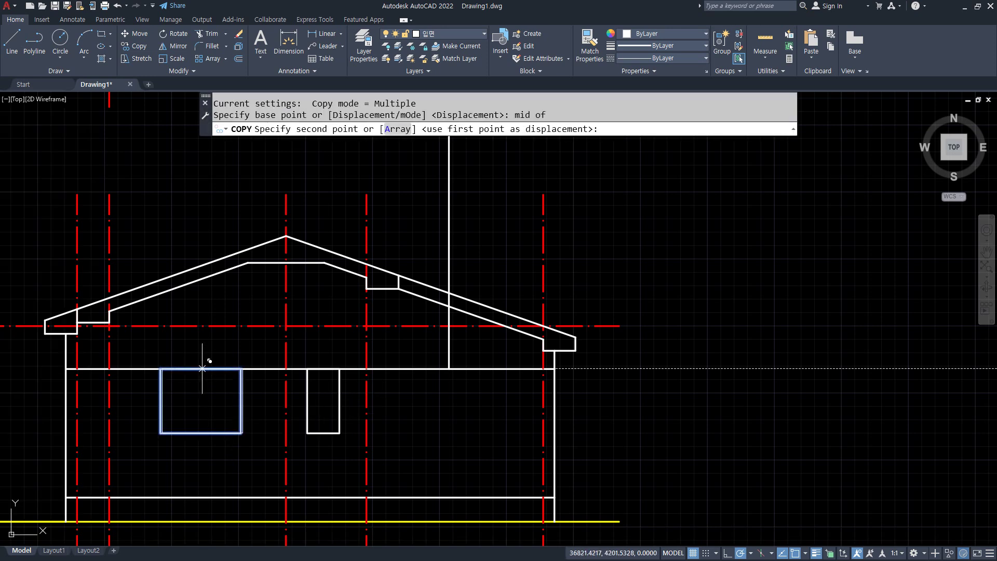
{"action": "left_click", "coordinate": [448, 368]}
{"action": "key", "text": "Return"}
Step: Erase the vertical guide line above the copied window
{"action": "middle_click_drag", "start_coordinate": [449, 369], "coordinate": [448, 438]}
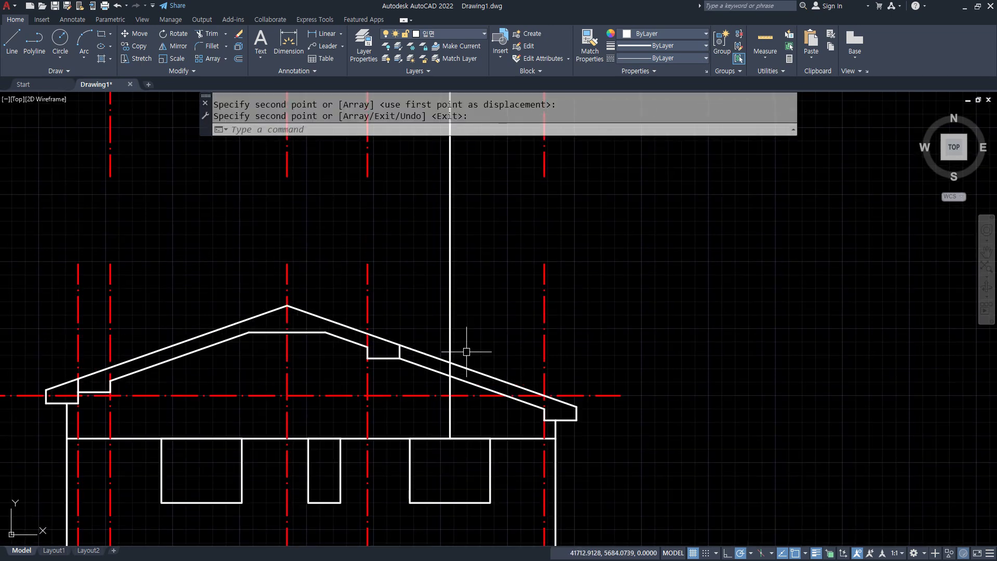
{"action": "left_click", "coordinate": [467, 349]}
{"action": "left_click", "coordinate": [439, 229]}
{"action": "type", "text": "e"}
{"action": "key", "text": "Return"}
{"action": "scroll", "coordinate": [412, 342], "scroll_direction": "down", "scroll_amount": 4}
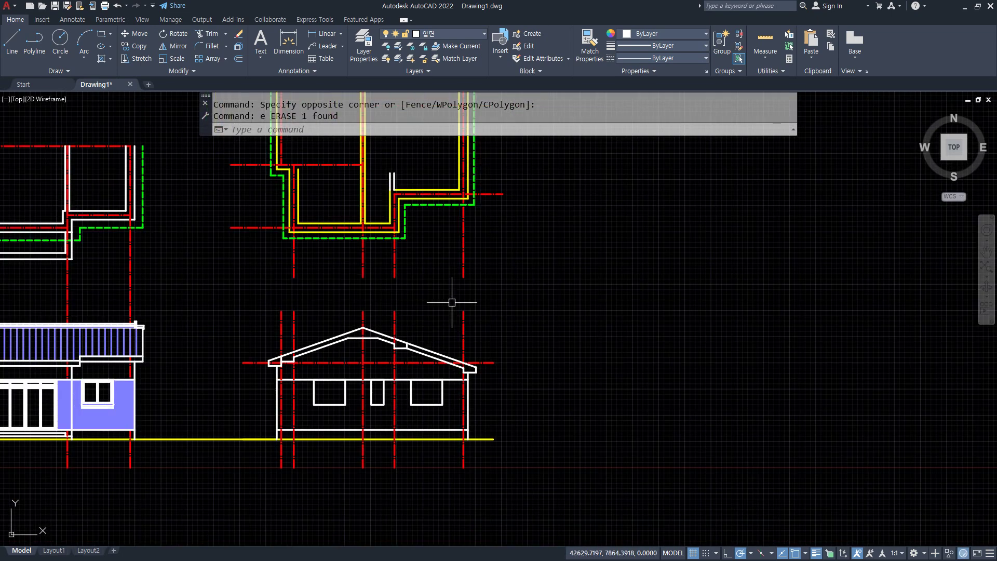
{"action": "scroll", "coordinate": [438, 434], "scroll_direction": "up", "scroll_amount": 6}
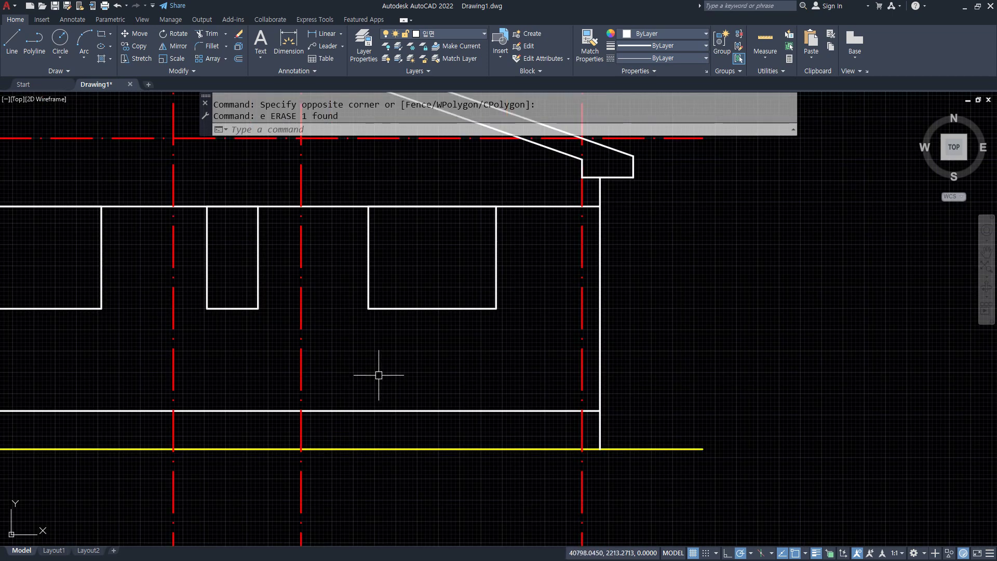
{"action": "scroll", "coordinate": [379, 375], "scroll_direction": "down", "scroll_amount": 5}
{"action": "mouse_move", "coordinate": [360, 318]}
{"action": "middle_mouse_down"}
{"action": "mouse_move", "coordinate": [360, 430]}
{"action": "mouse_move", "coordinate": [340, 296]}
{"action": "middle_mouse_up"}
{"action": "scroll", "coordinate": [340, 296], "scroll_direction": "up", "scroll_amount": 4}
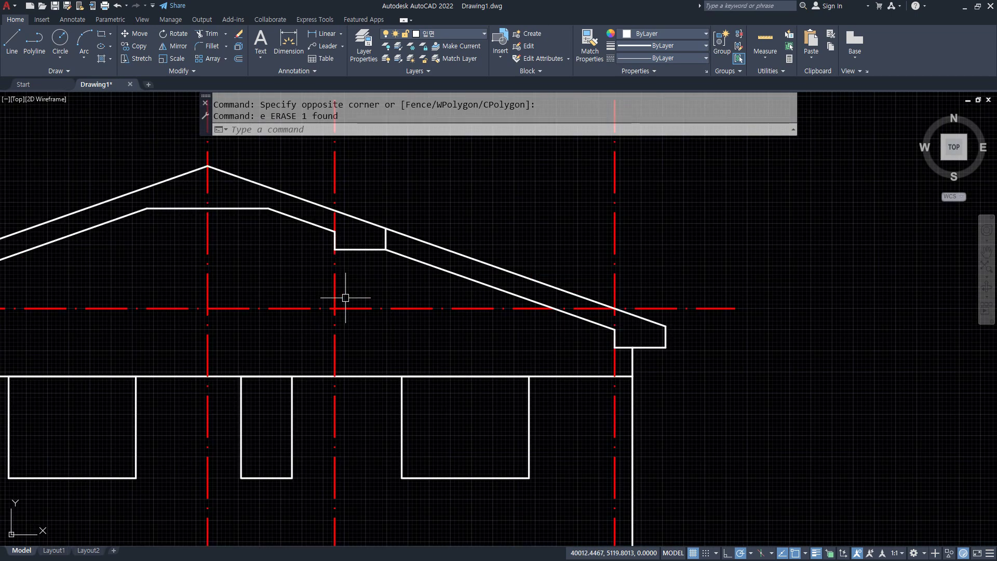
{"action": "type", "text": "o"}
{"action": "key", "text": "Return"}
{"action": "key", "text": "Escape"}
Step: Draw a vertical line from the plan's protruding lower outer wall corner down to the elevation's ground line
{"action": "scroll", "coordinate": [359, 241], "scroll_direction": "down", "scroll_amount": 5}
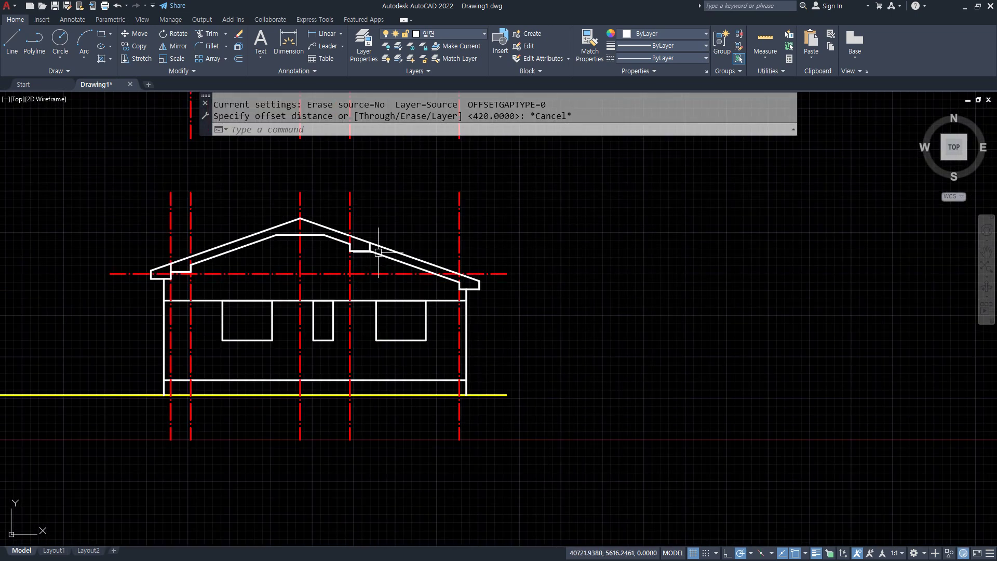
{"action": "middle_click_drag", "start_coordinate": [407, 43], "coordinate": [407, 247]}
{"action": "scroll", "coordinate": [407, 247], "scroll_direction": "up", "scroll_amount": 4}
{"action": "type", "text": "l"}
{"action": "key", "text": "Return"}
{"action": "left_click", "coordinate": [343, 296]}
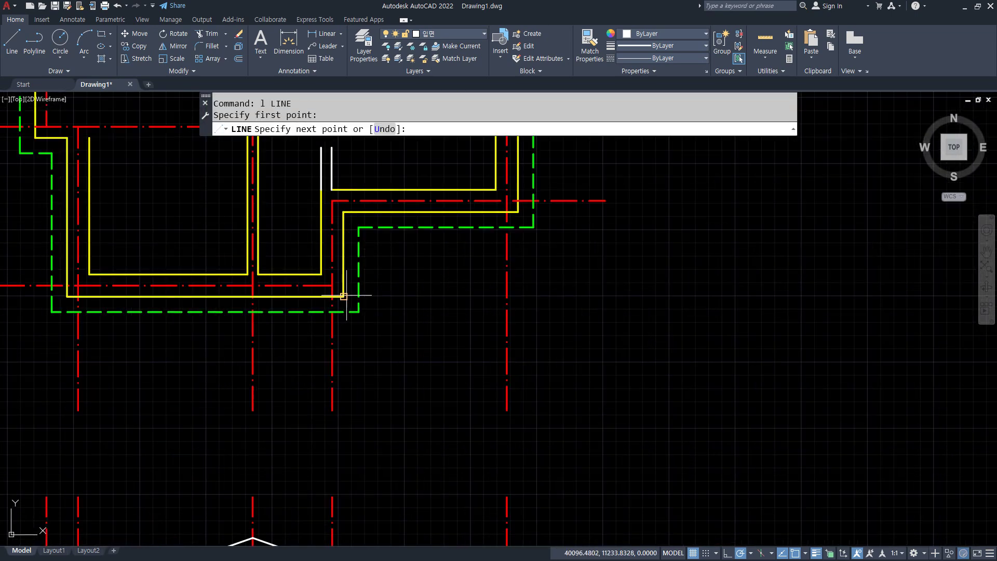
{"action": "scroll", "coordinate": [345, 460], "scroll_direction": "down", "scroll_amount": 3}
{"action": "middle_click_drag", "start_coordinate": [344, 460], "coordinate": [353, 268]}
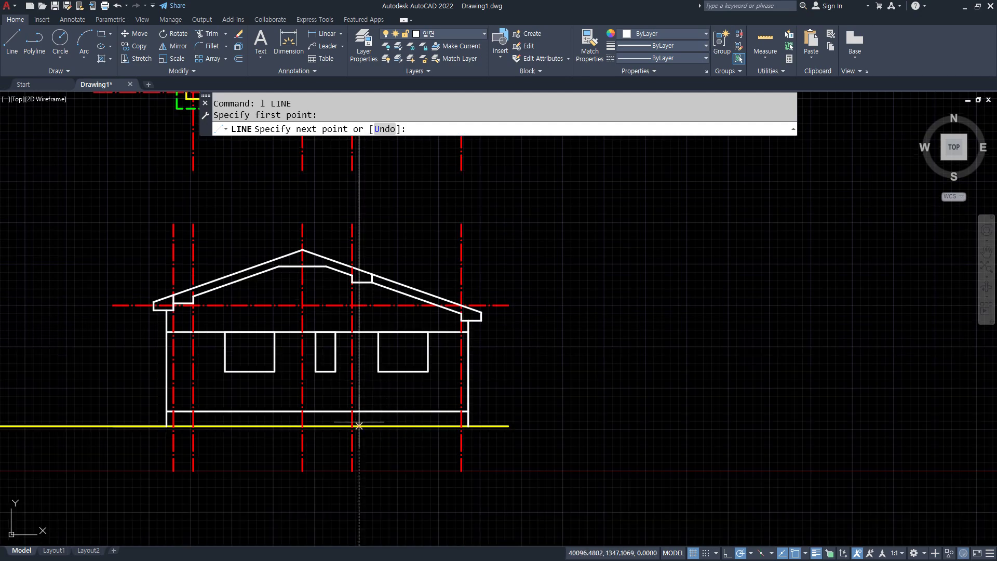
{"action": "left_click", "coordinate": [359, 425]}
{"action": "key", "text": "Return"}
Step: Trim the projected wall line inside the roof's middle eave and erase its remaining piece above the roof
{"action": "scroll", "coordinate": [342, 241], "scroll_direction": "up", "scroll_amount": 4}
{"action": "type", "text": "t"}
{"action": "key", "text": "Return"}
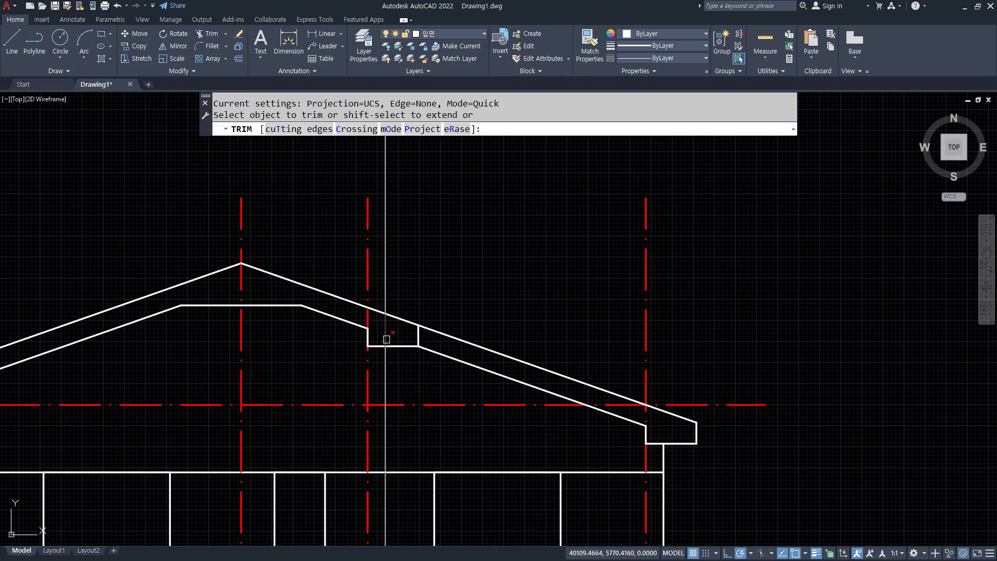
{"action": "left_click", "coordinate": [384, 335]}
{"action": "key", "text": "Return"}
{"action": "left_click", "coordinate": [387, 311]}
{"action": "type", "text": "e"}
{"action": "key", "text": "Return"}
{"action": "scroll", "coordinate": [399, 388], "scroll_direction": "down", "scroll_amount": 2}
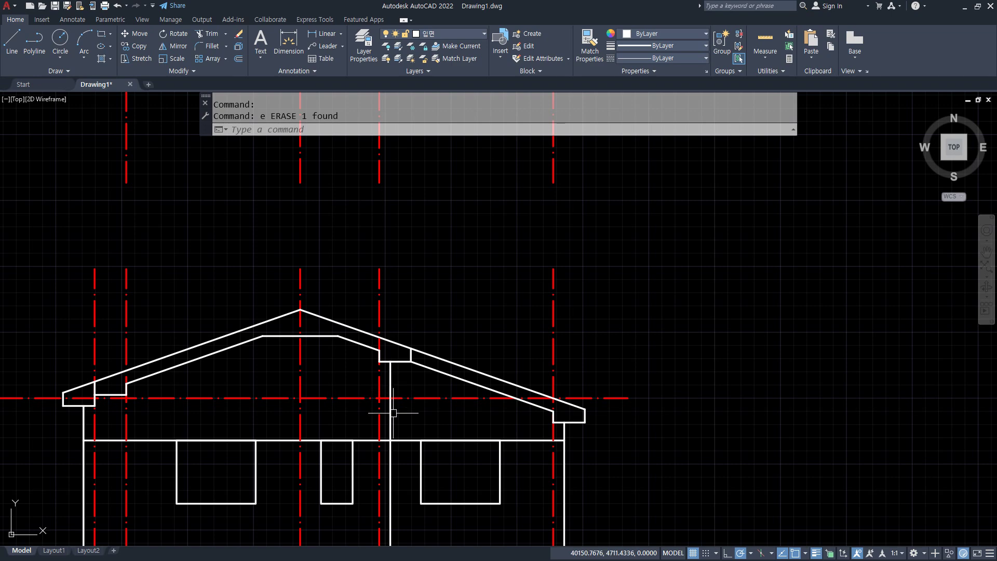
Step: Draw a vertical line from the midpoint of the right-hand window's bottom edge down to the ground line
{"action": "middle_click_drag", "start_coordinate": [393, 413], "coordinate": [378, 282]}
{"action": "middle_click_drag", "start_coordinate": [374, 392], "coordinate": [371, 330]}
{"action": "scroll", "coordinate": [374, 395], "scroll_direction": "up", "scroll_amount": 2}
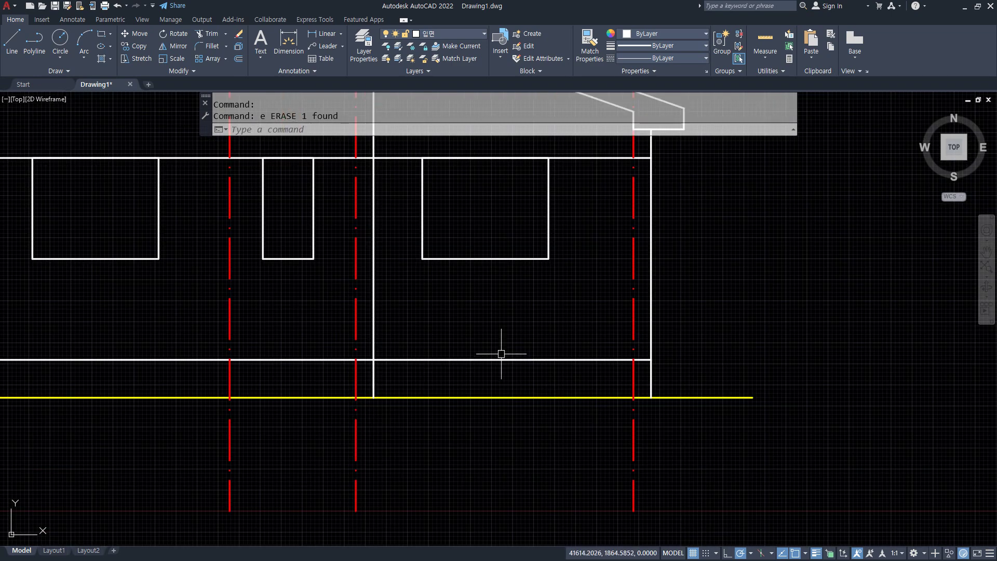
{"action": "type", "text": "l"}
{"action": "key", "text": "Return"}
{"action": "type", "text": "mid of"}
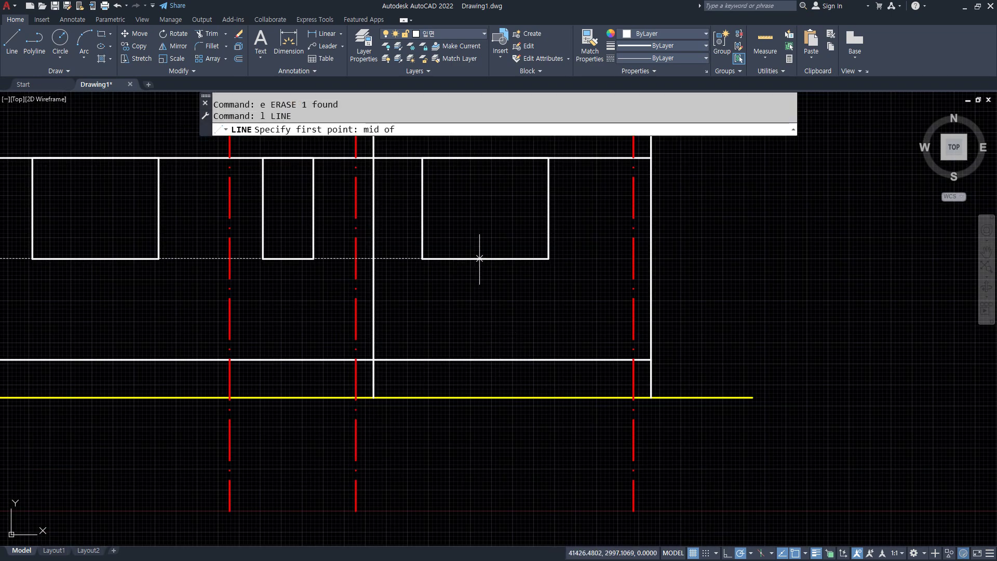
{"action": "left_click", "coordinate": [479, 258]}
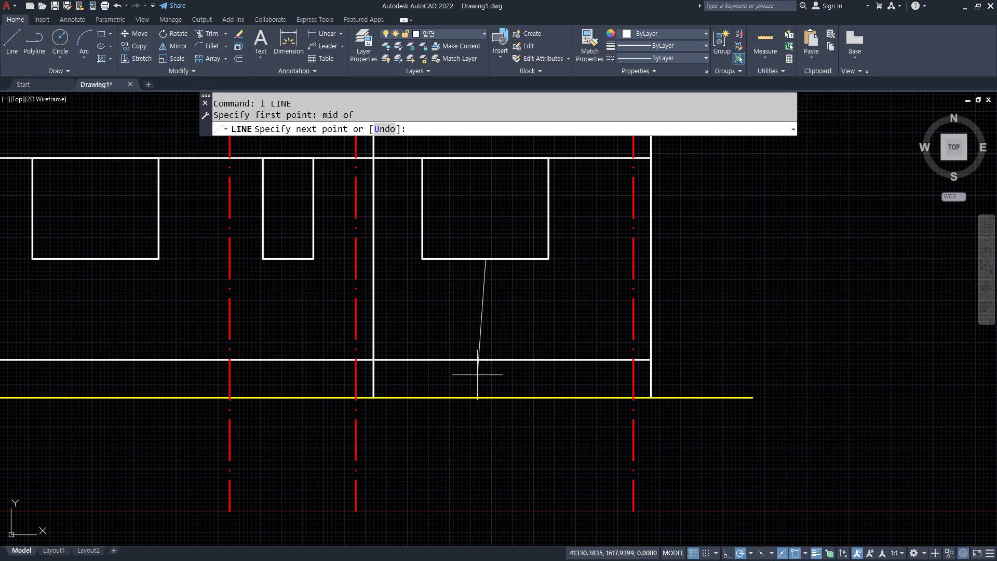
{"action": "left_click", "coordinate": [481, 398]}
{"action": "key", "text": "Return"}
Step: Offset the yellow ground line upward by 150 twice to set the step heights
{"action": "scroll", "coordinate": [421, 392], "scroll_direction": "up", "scroll_amount": 4}
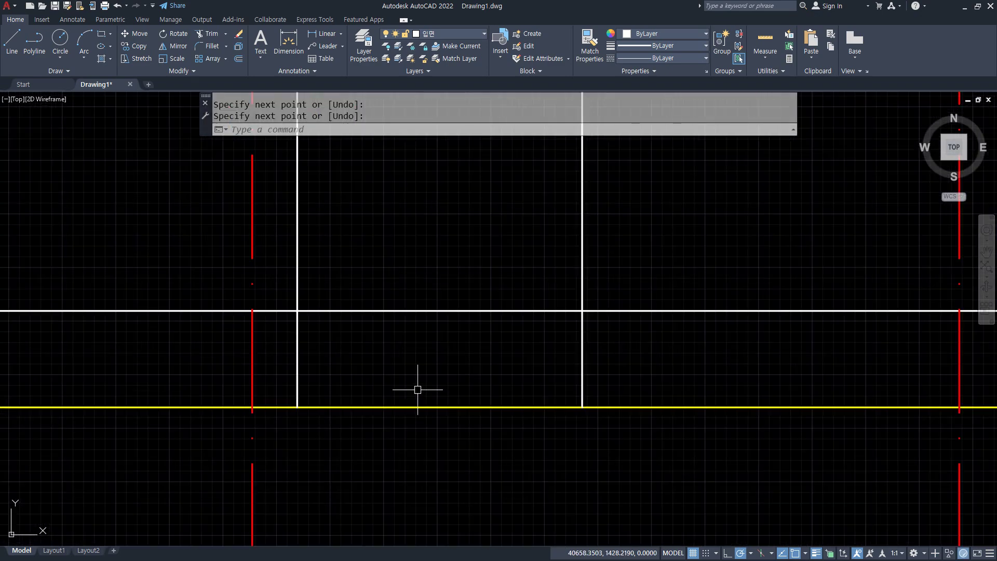
{"action": "type", "text": "o"}
{"action": "key", "text": "Return"}
{"action": "type", "text": "150"}
{"action": "key", "text": "Return"}
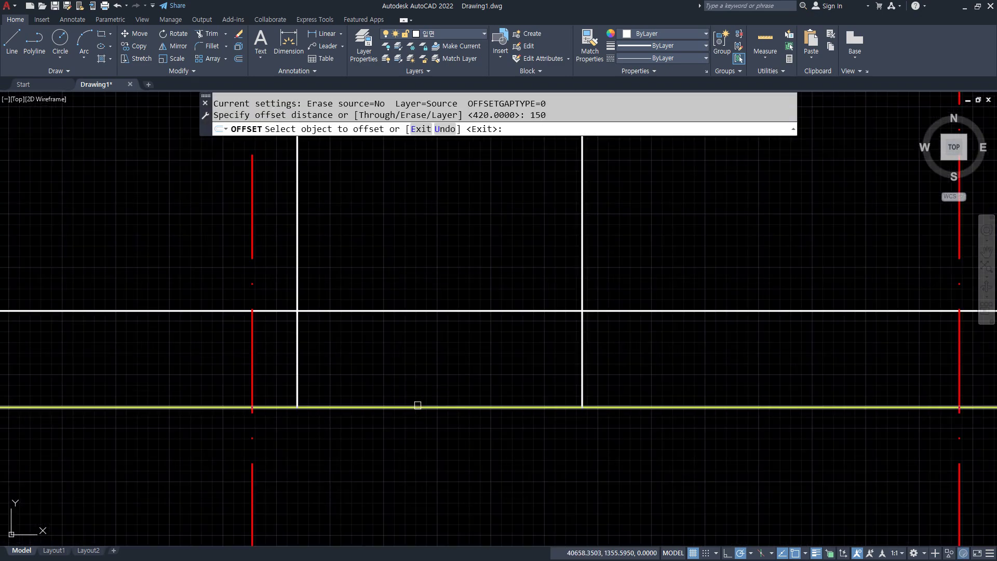
{"action": "left_click", "coordinate": [417, 406]}
{"action": "left_click", "coordinate": [420, 378]}
{"action": "left_click", "coordinate": [423, 375]}
{"action": "left_click", "coordinate": [423, 347]}
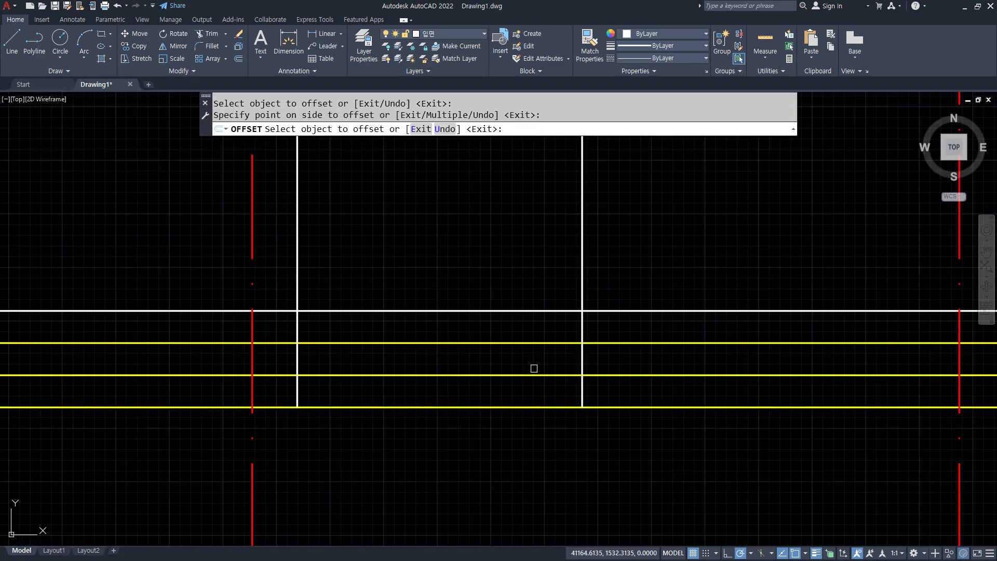
{"action": "key", "text": "Return"}
Step: Offset the vertical line below the window by 300 twice toward the wall line on its left
{"action": "key", "text": "Return"}
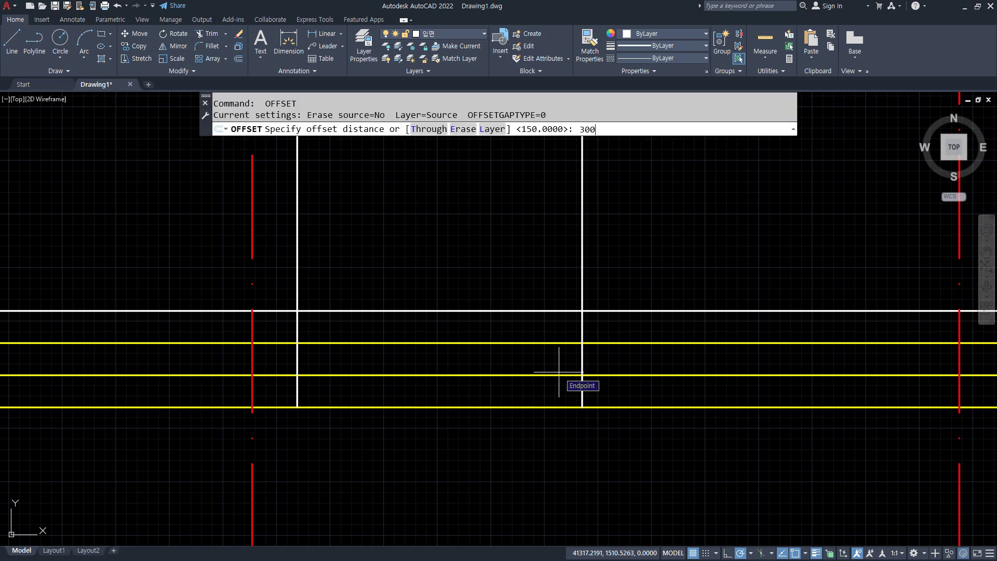
{"action": "key", "text": "Return"}
{"action": "left_click", "coordinate": [581, 363]}
{"action": "left_click", "coordinate": [508, 355]}
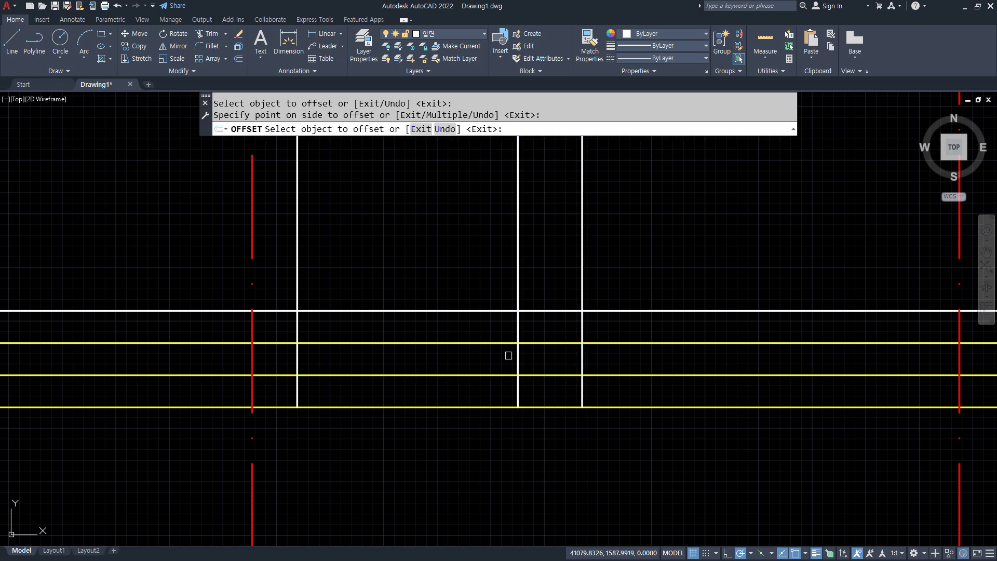
{"action": "left_click", "coordinate": [518, 356]}
{"action": "left_click", "coordinate": [494, 356]}
{"action": "key", "text": "Return"}
Step: Fillet the two outer vertical lines with the two raised horizontal lines at radius 0 to form the step corners
{"action": "type", "text": "f"}
{"action": "key", "text": "Return"}
{"action": "left_click", "coordinate": [582, 383]}
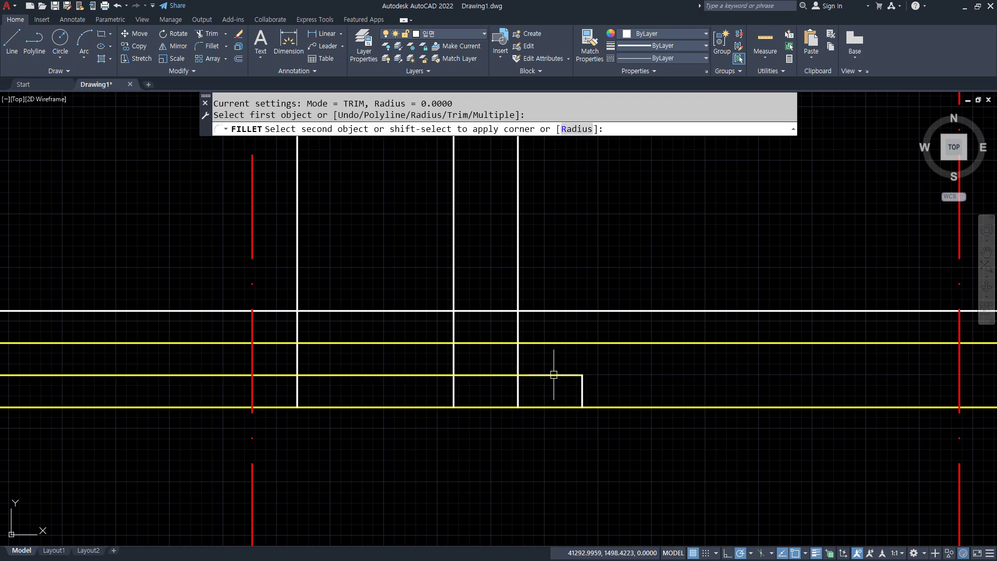
{"action": "left_click", "coordinate": [554, 374]}
{"action": "key", "text": "Return"}
{"action": "left_click", "coordinate": [517, 357]}
{"action": "left_click", "coordinate": [493, 342]}
{"action": "key", "text": "Return"}
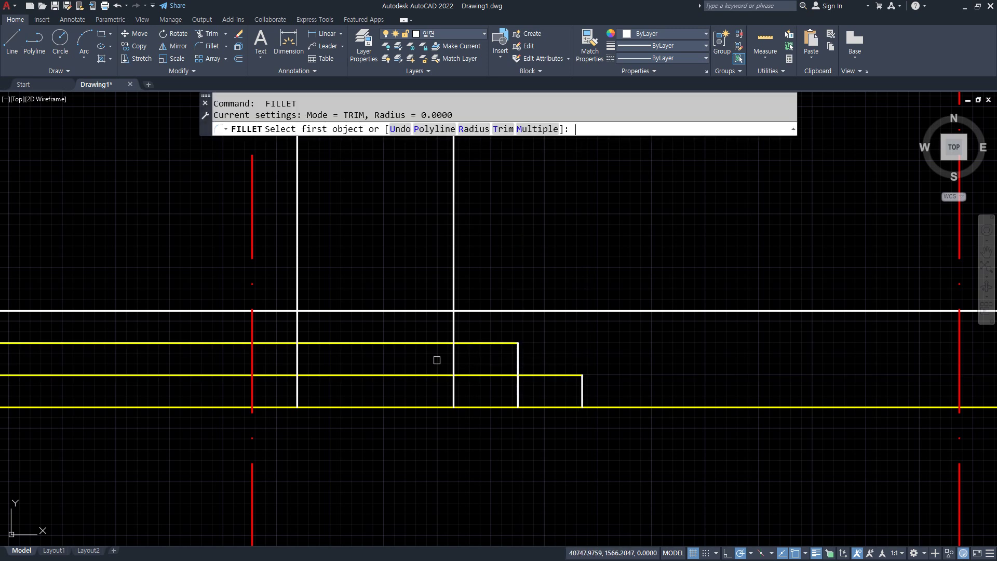
{"action": "type", "text": "tr"}
{"action": "key", "text": "Return"}
{"action": "key", "text": "Escape"}
Step: Trim the two step lines at the projected wall line and erase their remaining pieces to its left
{"action": "type", "text": "tr"}
{"action": "key", "text": "Return"}
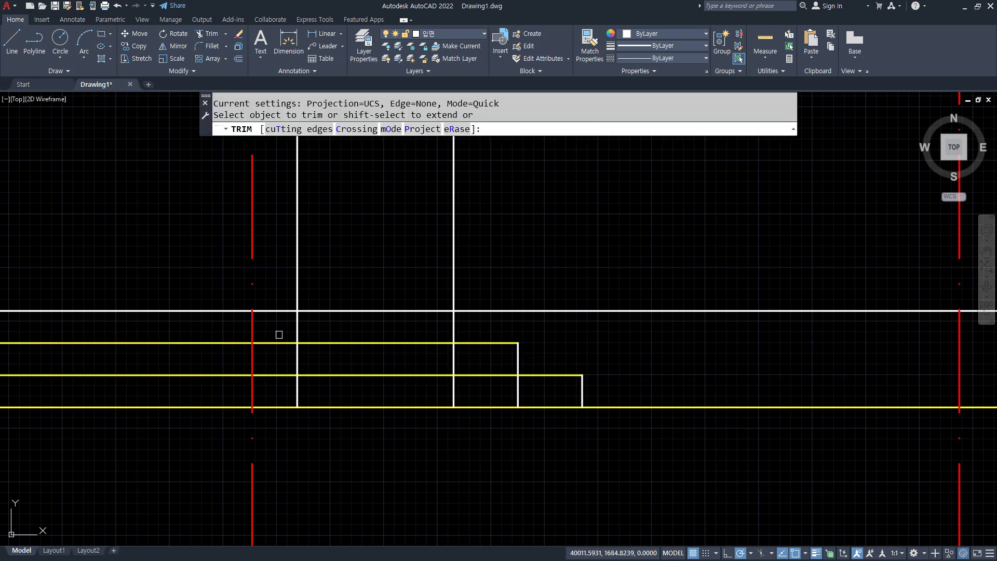
{"action": "left_click", "coordinate": [281, 328]}
{"action": "key", "text": "Return"}
{"action": "key", "text": "Return"}
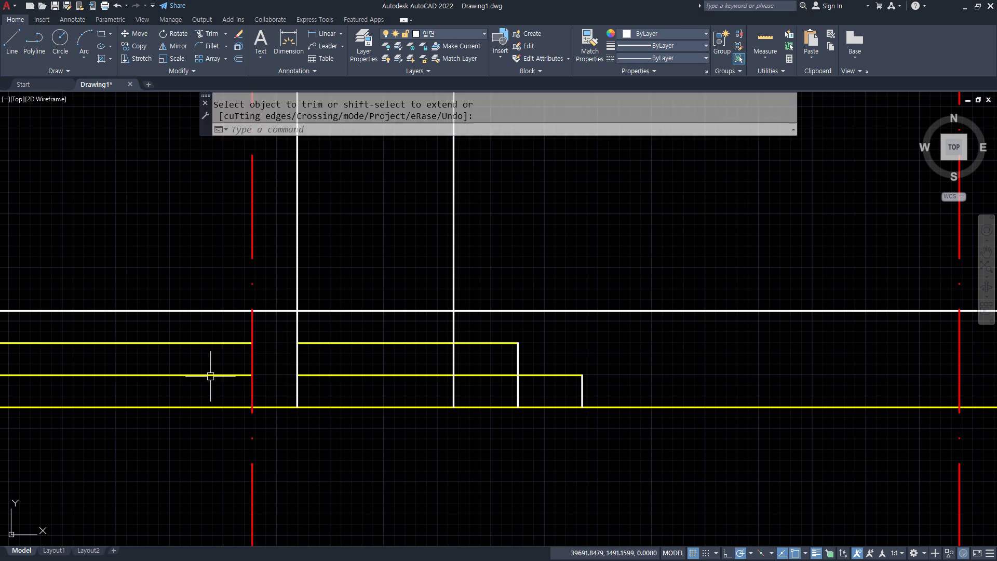
{"action": "left_click", "coordinate": [194, 383]}
{"action": "left_click", "coordinate": [171, 328]}
{"action": "type", "text": "e"}
{"action": "key", "text": "Return"}
Step: Trim the vertical lines that run below the upper and lower step treads
{"action": "type", "text": "tr"}
{"action": "key", "text": "Return"}
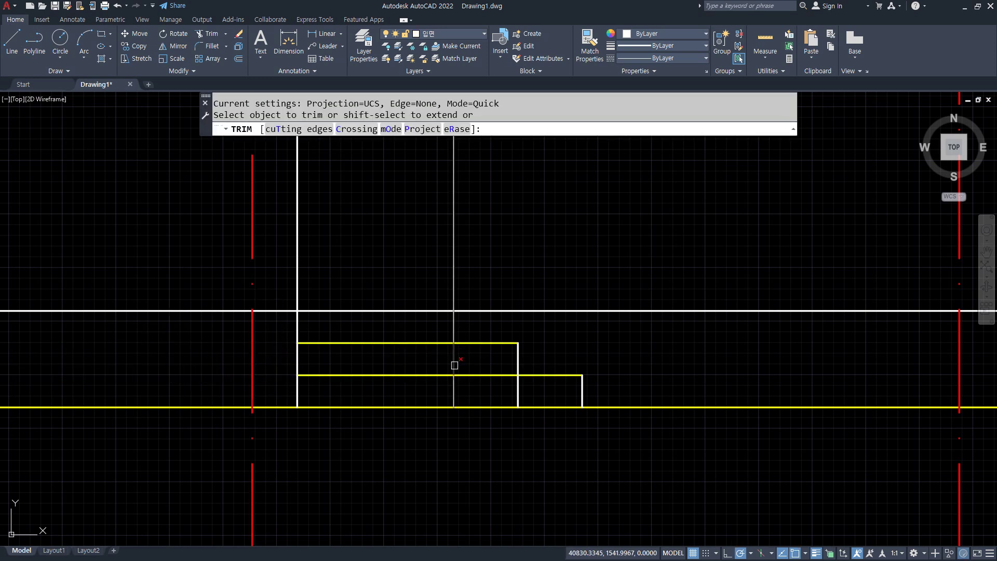
{"action": "left_click", "coordinate": [454, 363]}
{"action": "left_click_drag", "start_coordinate": [459, 395], "coordinate": [448, 396]}
{"action": "left_click_drag", "start_coordinate": [517, 391], "coordinate": [517, 390]}
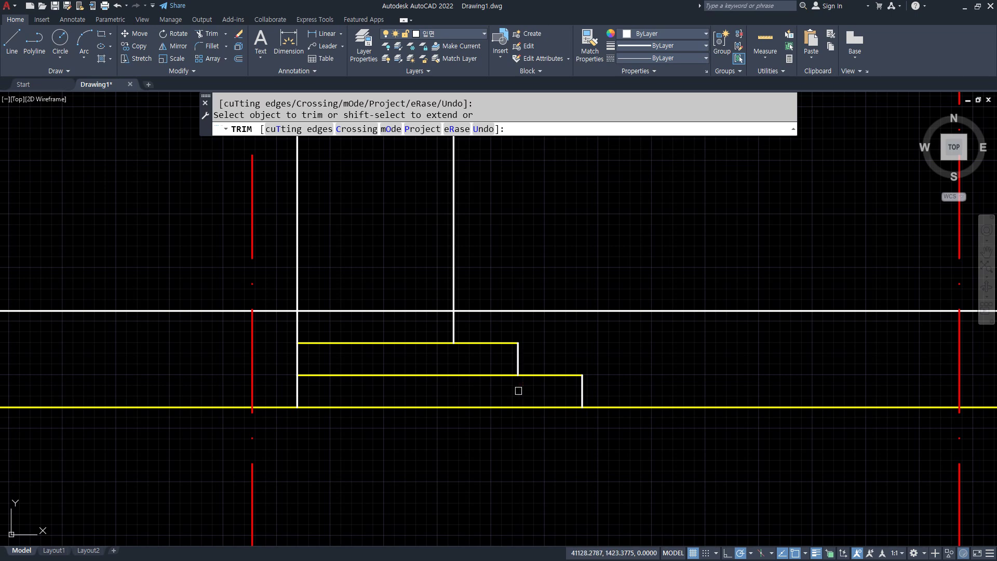
Step: Match the two yellow step lines' properties to the white vertical line
{"action": "type", "text": "ma"}
{"action": "key", "text": "Return"}
{"action": "left_click", "coordinate": [452, 327]}
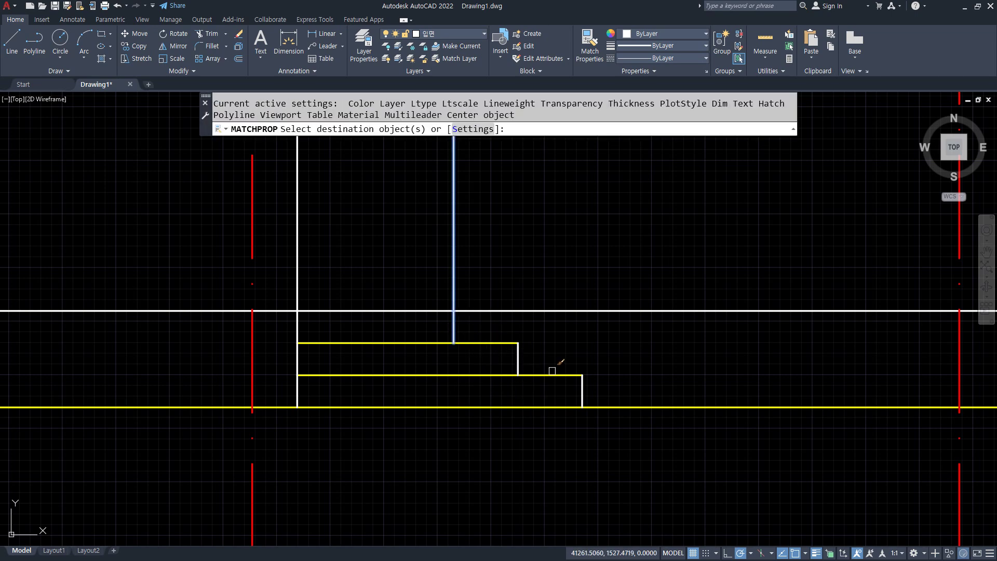
{"action": "left_click", "coordinate": [596, 377]}
{"action": "left_click", "coordinate": [470, 329]}
{"action": "key", "text": "Return"}
Step: Erase the leftover vertical construction line between the right-hand window and the upper step
{"action": "scroll", "coordinate": [523, 354], "scroll_direction": "down", "scroll_amount": 6}
{"action": "middle_click_drag", "start_coordinate": [535, 343], "coordinate": [515, 395]}
{"action": "left_click", "coordinate": [490, 363]}
{"action": "type", "text": "e"}
{"action": "key", "text": "Return"}
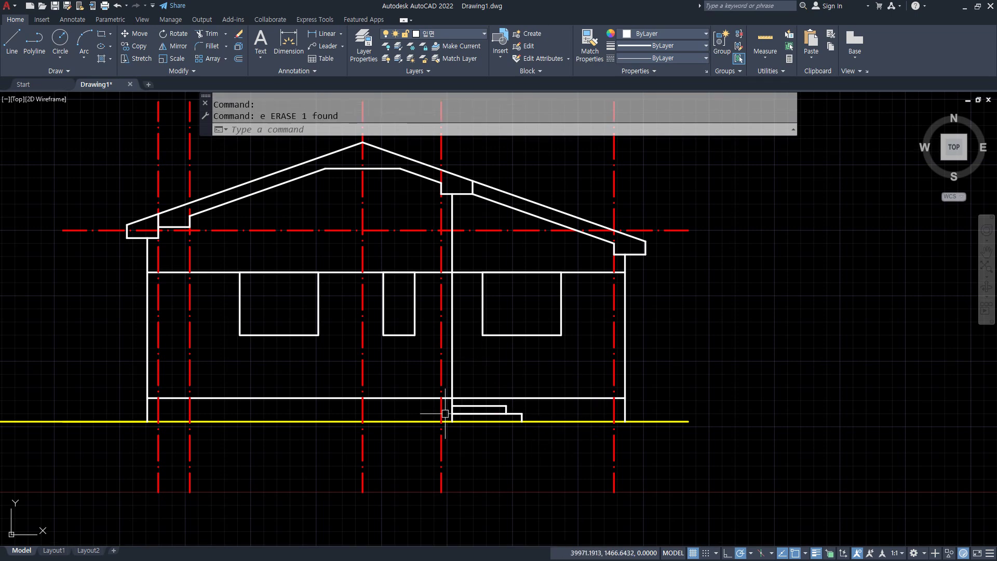
Step: Draw a vertical line from the plan's wall corner down to the elevation's ground line, just inside the left outer wall
{"action": "scroll", "coordinate": [458, 427], "scroll_direction": "up", "scroll_amount": 2}
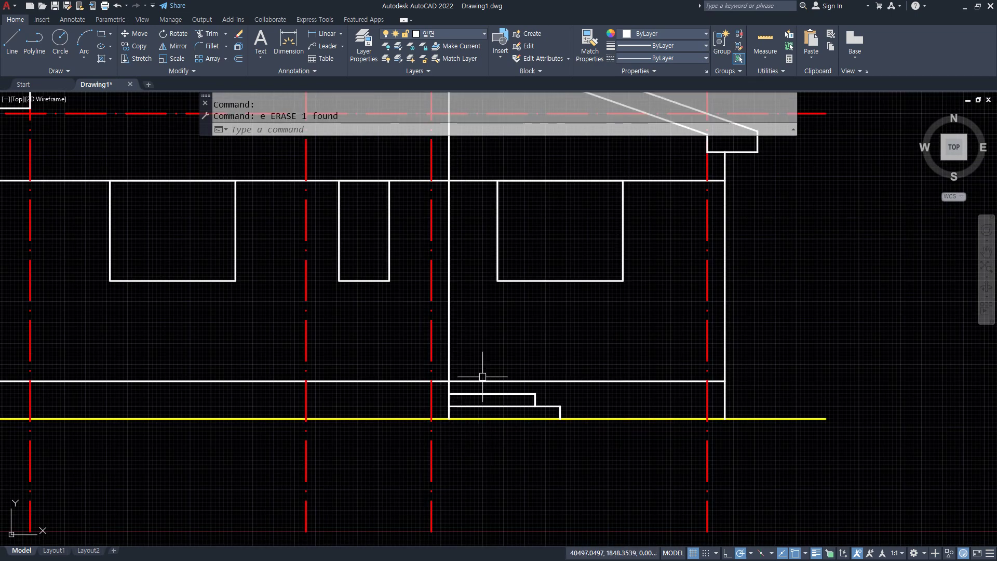
{"action": "middle_click_drag", "start_coordinate": [538, 425], "coordinate": [556, 436]}
{"action": "scroll", "coordinate": [556, 436], "scroll_direction": "down", "scroll_amount": 2}
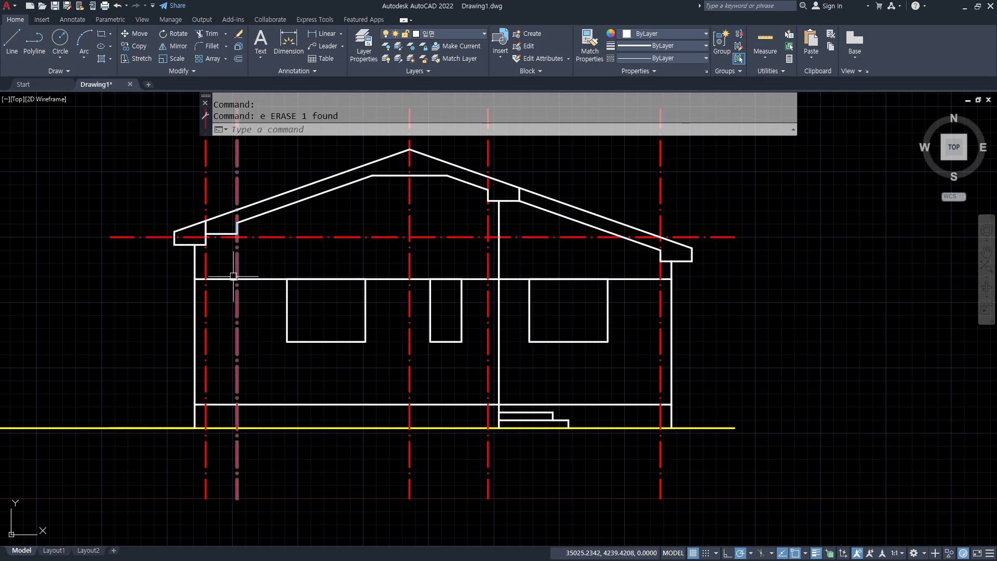
{"action": "middle_click_drag", "start_coordinate": [225, 263], "coordinate": [242, 209]}
{"action": "scroll", "coordinate": [211, 274], "scroll_direction": "down", "scroll_amount": 2}
{"action": "type", "text": "l"}
{"action": "key", "text": "space"}
{"action": "left_click", "coordinate": [199, 252]}
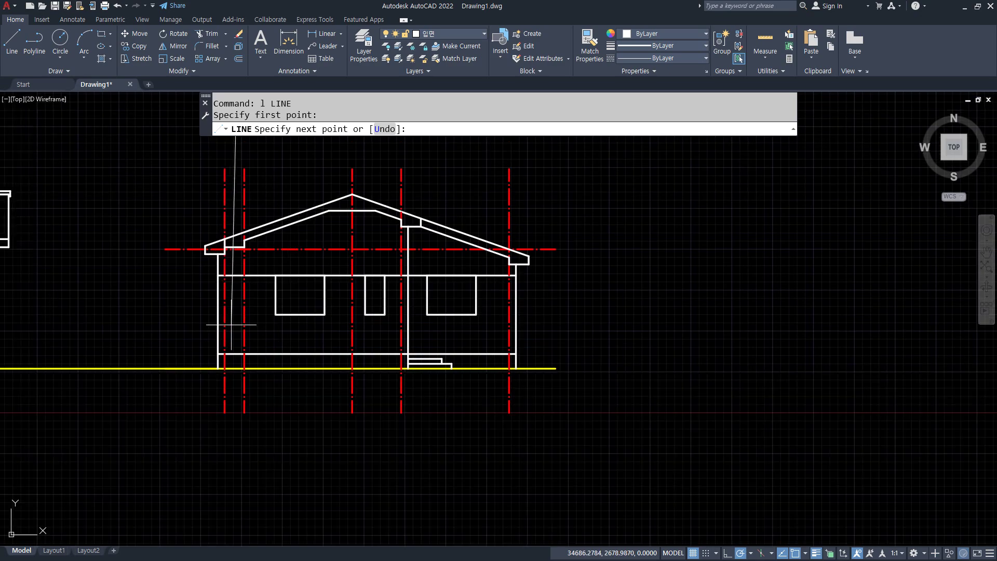
{"action": "left_click", "coordinate": [236, 365]}
{"action": "key", "text": "space"}
Step: Trim the new wall line inside the roof's left inner eave and erase its remaining piece above the roof
{"action": "scroll", "coordinate": [235, 250], "scroll_direction": "up", "scroll_amount": 4}
{"action": "scroll", "coordinate": [234, 249], "scroll_direction": "up", "scroll_amount": 6}
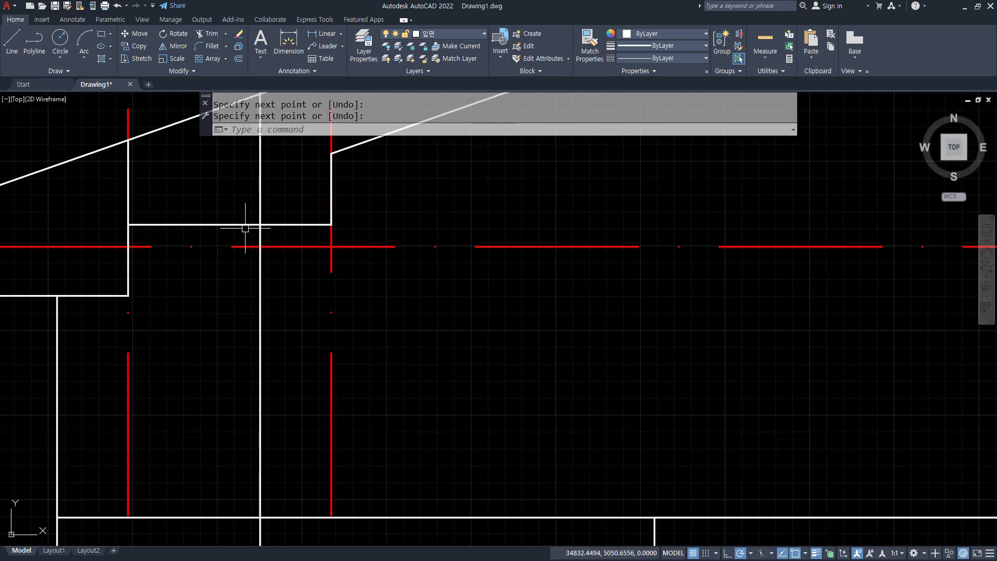
{"action": "type", "text": "tr"}
{"action": "key", "text": "space"}
{"action": "scroll", "coordinate": [247, 322], "scroll_direction": "down", "scroll_amount": 4}
{"action": "left_click", "coordinate": [241, 279]}
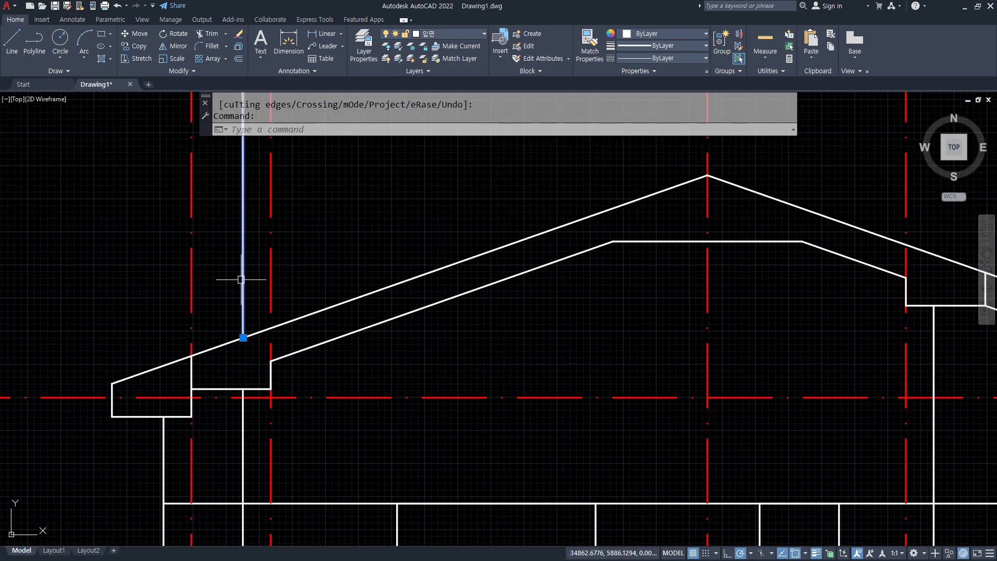
{"action": "type", "text": "e"}
{"action": "key", "text": "space"}
{"action": "scroll", "coordinate": [239, 302], "scroll_direction": "down", "scroll_amount": 4}
{"action": "middle_click_drag", "start_coordinate": [308, 393], "coordinate": [287, 326]}
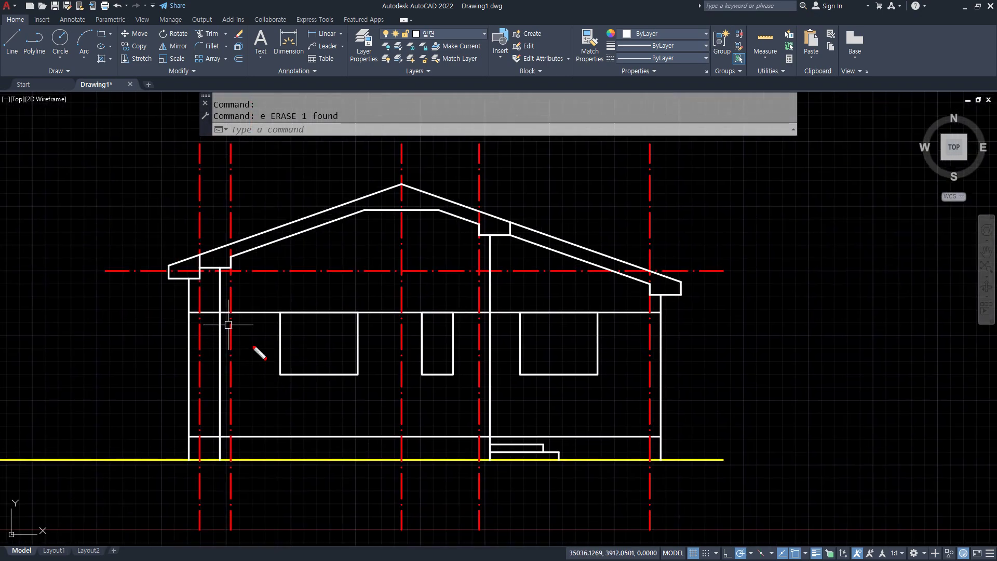
{"action": "mouse_move", "coordinate": [241, 456]}
{"action": "left_mouse_down"}
{"action": "mouse_move", "coordinate": [161, 283]}
{"action": "mouse_move", "coordinate": [268, 438]}
{"action": "left_mouse_up"}
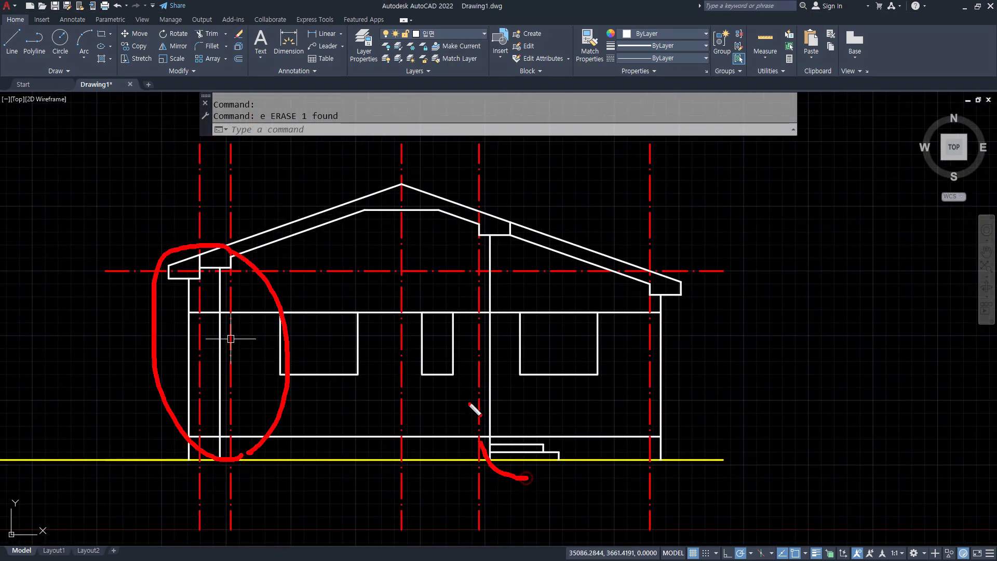
{"action": "left_click_drag", "start_coordinate": [470, 403], "coordinate": [559, 466]}
{"action": "key", "text": "Escape"}
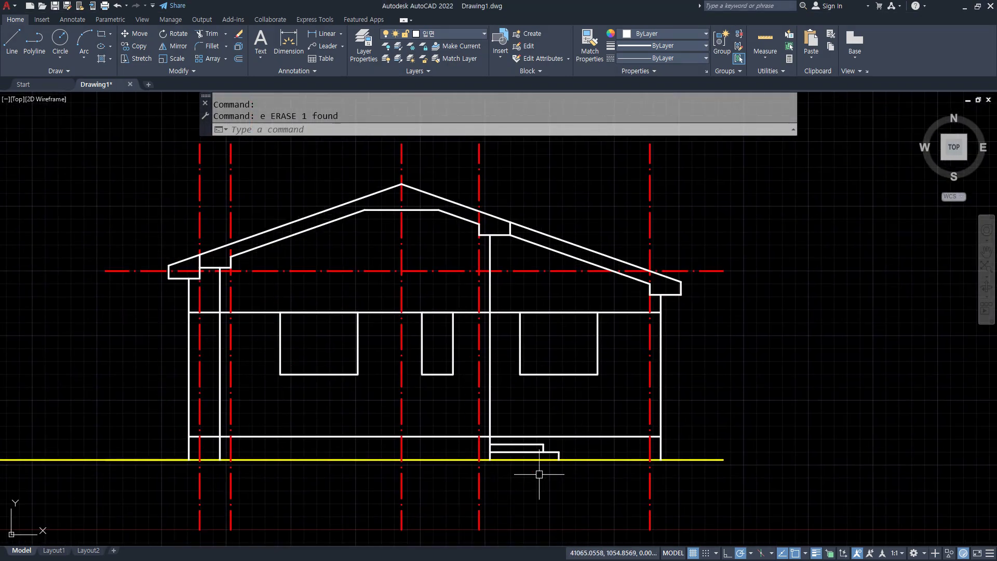
Step: Switch to the browser to check the roof tile profile's dimensions, then return to AutoCAD
{"action": "middle_click_drag", "start_coordinate": [463, 415], "coordinate": [449, 423]}
{"action": "middle_click_drag", "start_coordinate": [574, 356], "coordinate": [625, 378]}
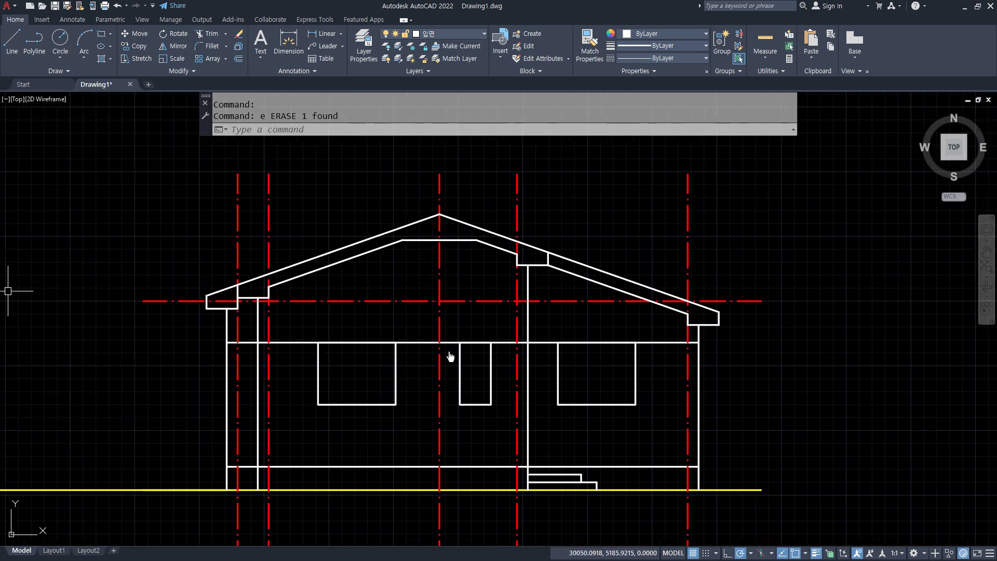
{"action": "key", "text": "alt+Tab"}
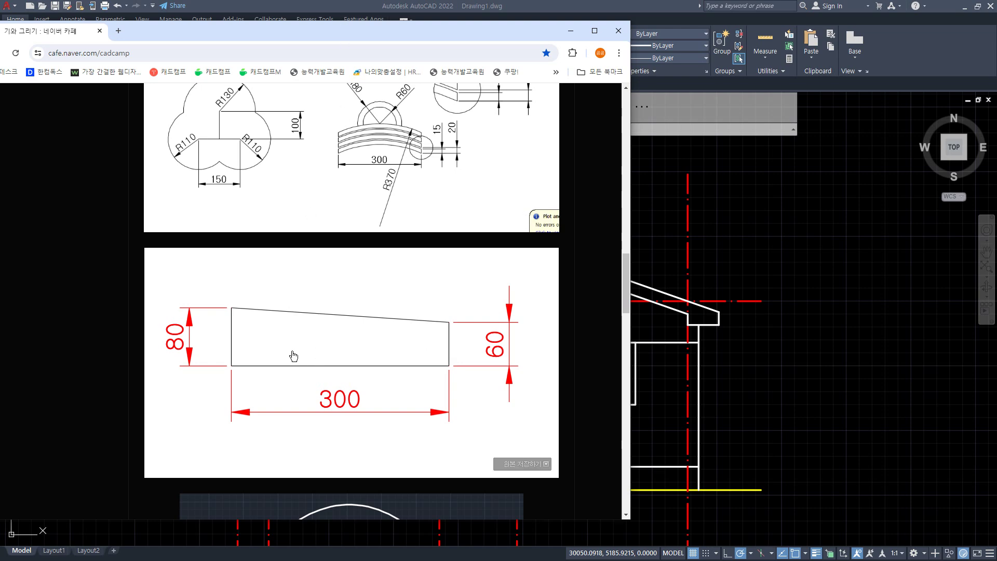
{"action": "key", "text": "alt+Tab"}
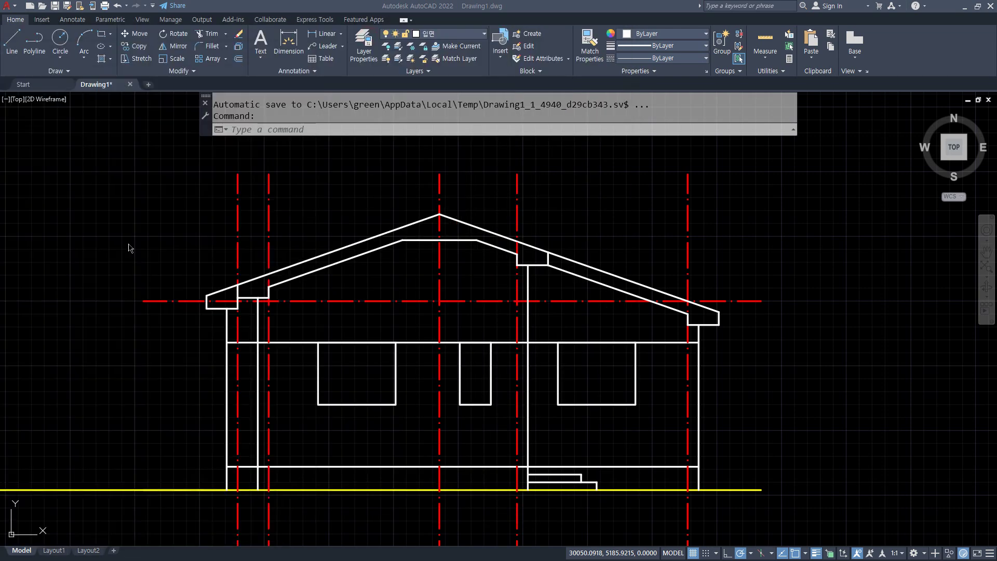
{"action": "middle_click_drag", "start_coordinate": [149, 235], "coordinate": [283, 262]}
{"action": "scroll", "coordinate": [192, 298], "scroll_direction": "up", "scroll_amount": 2}
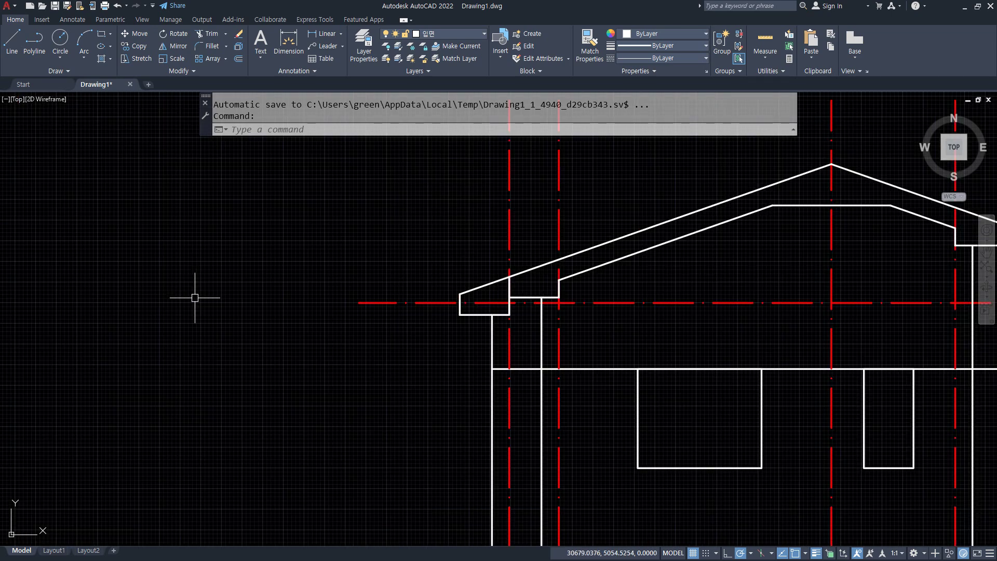
{"action": "type", "text": "l"}
{"action": "key", "text": "space"}
{"action": "key", "text": "Escape"}
Step: Draw a polyline left of the elevation, running 300 horizontally to the right and 60 vertically upward, for the tile profile
{"action": "type", "text": "pl"}
{"action": "key", "text": "space"}
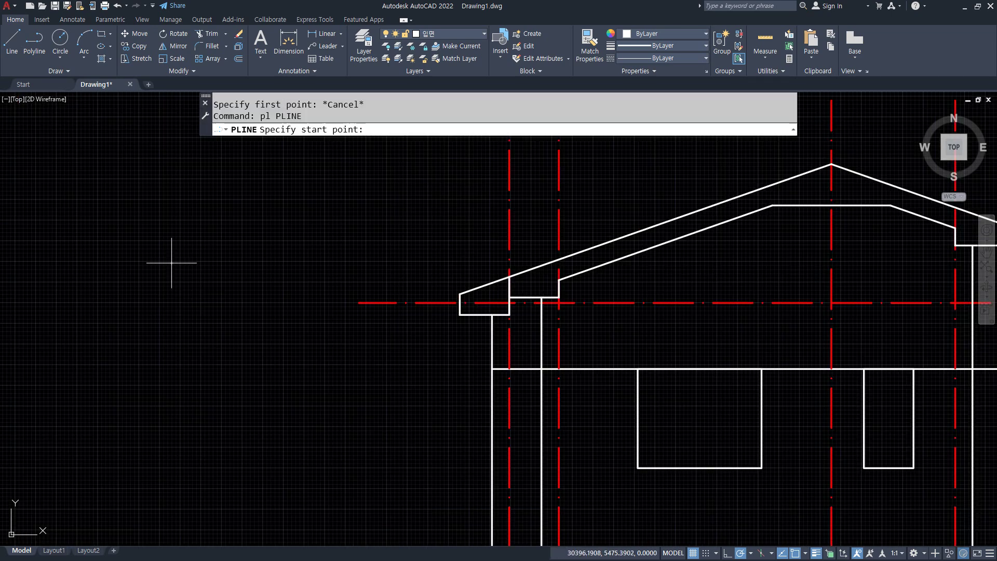
{"action": "left_click", "coordinate": [171, 263]}
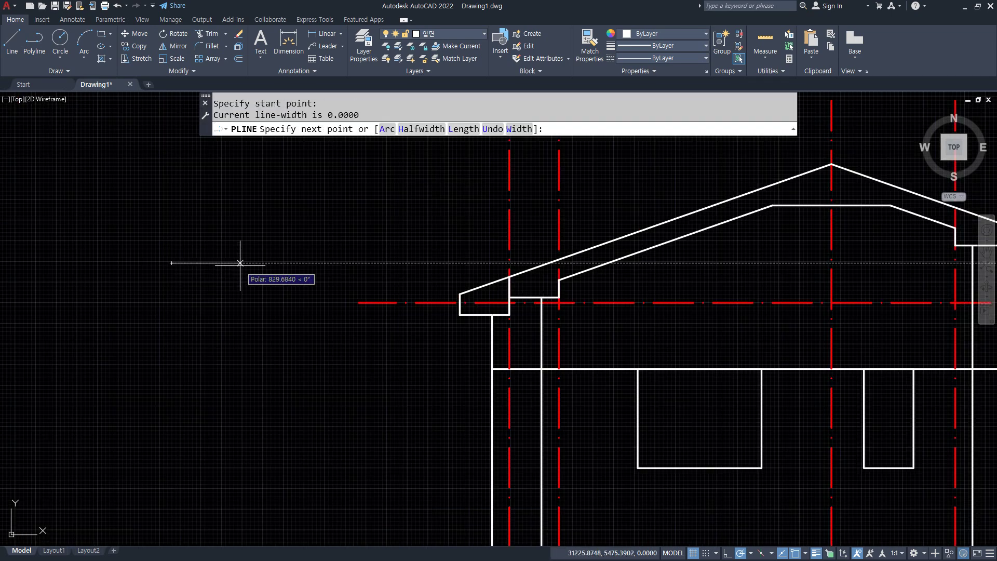
{"action": "type", "text": "00"}
{"action": "key", "text": "space"}
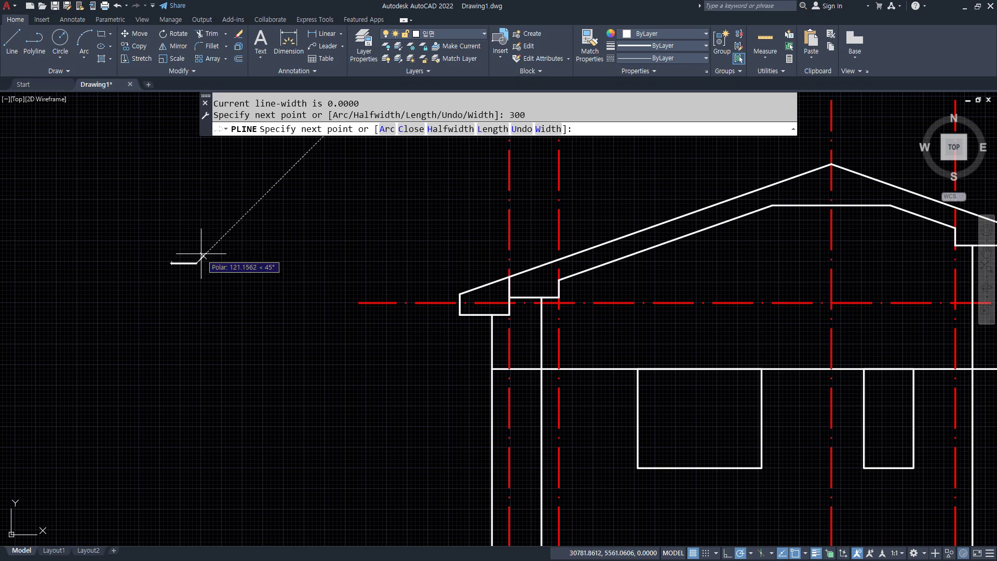
{"action": "scroll", "coordinate": [197, 252], "scroll_direction": "up", "scroll_amount": 3}
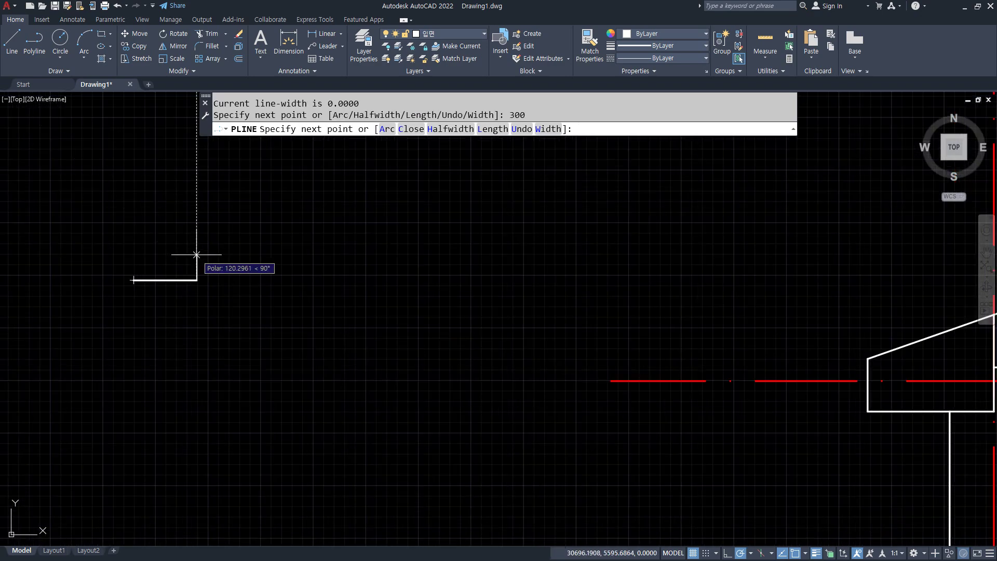
{"action": "type", "text": "60"}
{"action": "key", "text": "space"}
{"action": "key", "text": "space"}
Step: Draw a second polyline from the base's left end, 80 vertically upward and across to the top of the 60-high side
{"action": "key", "text": "space"}
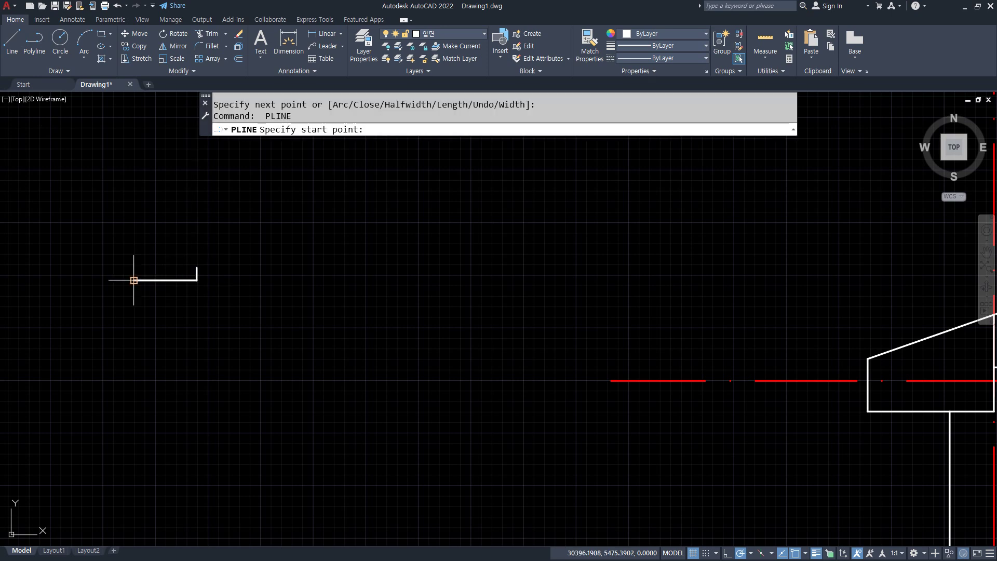
{"action": "left_click", "coordinate": [133, 281]}
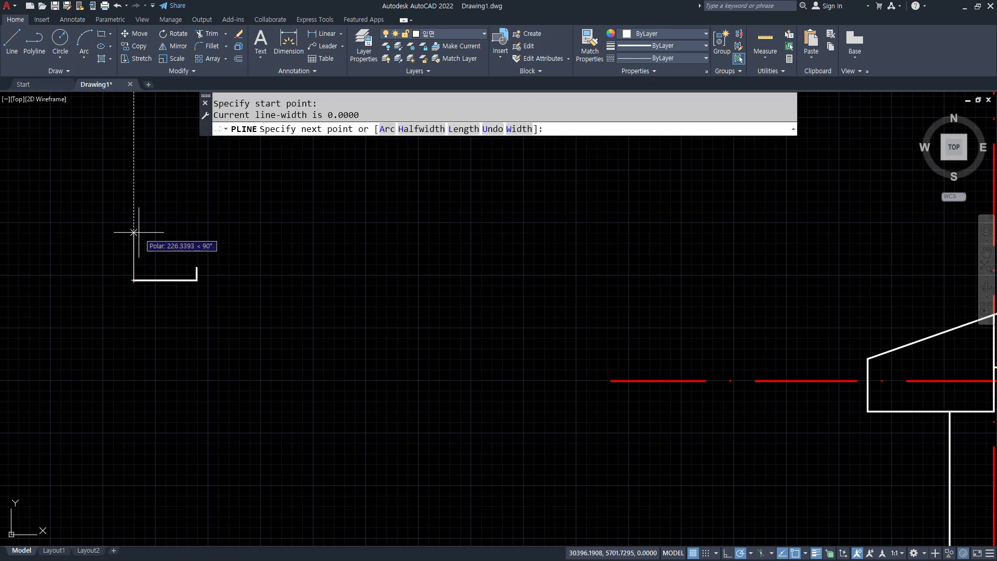
{"action": "key", "text": "space"}
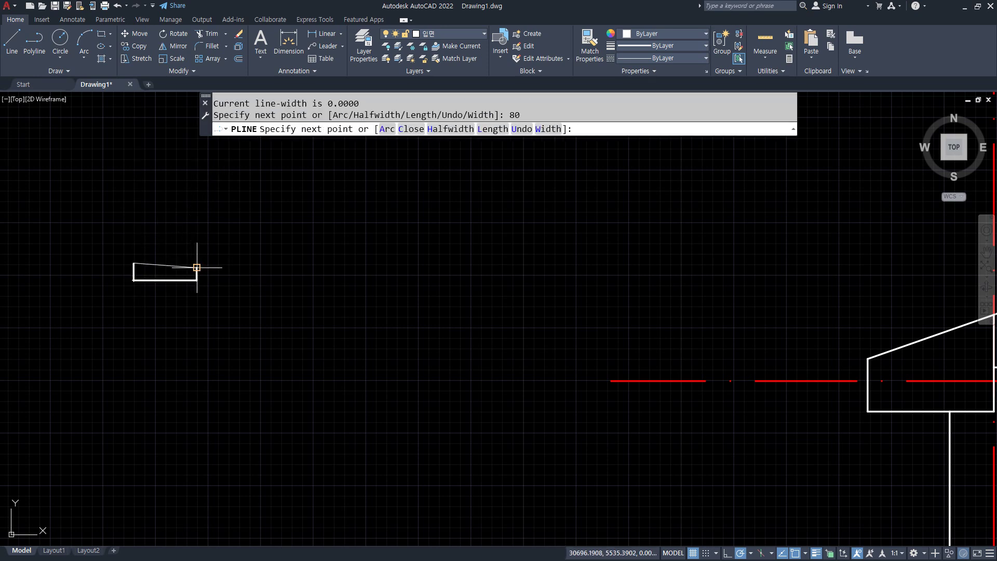
{"action": "key", "text": "space"}
{"action": "scroll", "coordinate": [156, 279], "scroll_direction": "up", "scroll_amount": 4}
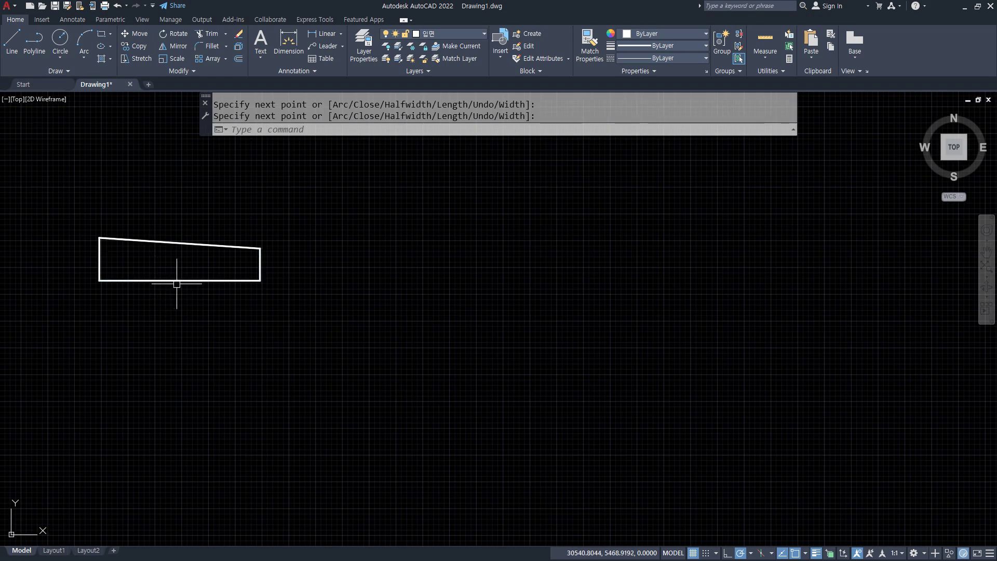
Step: Join the two polylines into one closed tile profile
{"action": "key", "text": "Return"}
{"action": "type", "text": "j"}
{"action": "key", "text": "Return"}
{"action": "left_click_drag", "start_coordinate": [354, 332], "coordinate": [97, 199]}
{"action": "key", "text": "Return"}
{"action": "scroll", "coordinate": [174, 267], "scroll_direction": "up", "scroll_amount": 4}
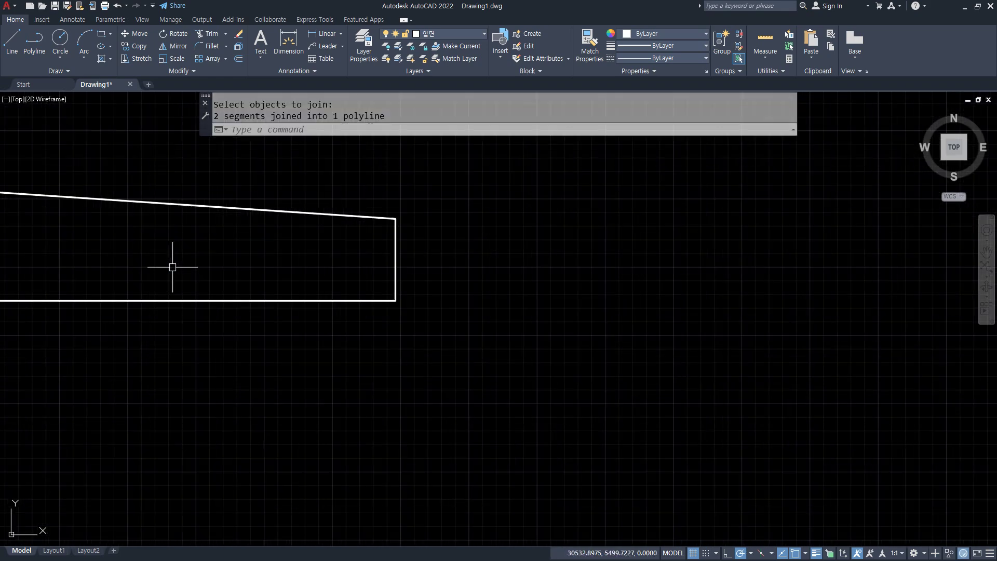
Step: Compare the tile profile with the reference drawing in the browser, then move it near the elevation's left eave in AutoCAD
{"action": "scroll", "coordinate": [316, 307], "scroll_direction": "down", "scroll_amount": 2}
{"action": "left_click", "coordinate": [303, 340]}
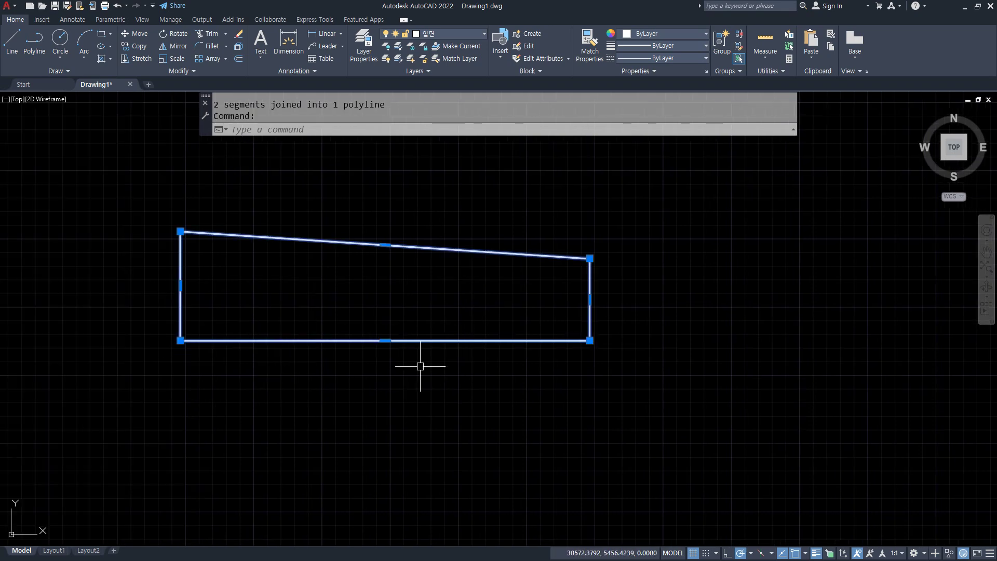
{"action": "key", "text": "alt+Tab"}
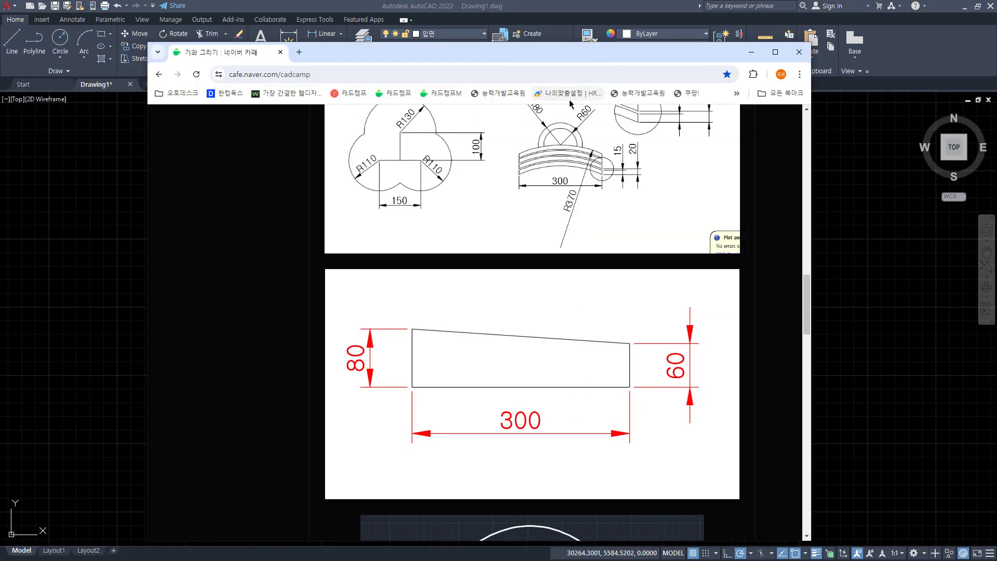
{"action": "key", "text": "alt+Tab"}
{"action": "middle_click_drag", "start_coordinate": [409, 369], "coordinate": [369, 367]}
{"action": "type", "text": "m"}
{"action": "key", "text": "Return"}
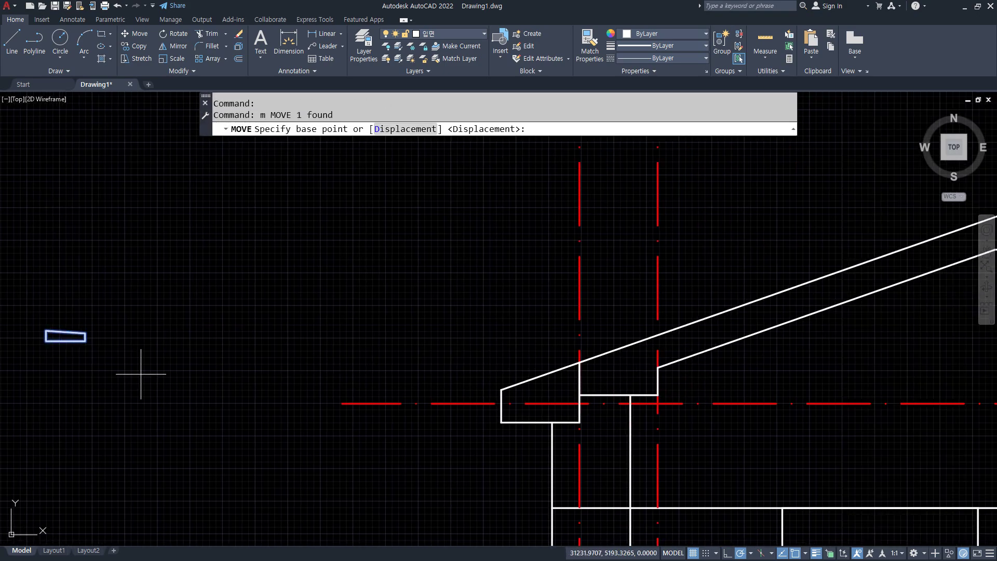
{"action": "left_click", "coordinate": [84, 340]}
{"action": "left_click", "coordinate": [490, 350]}
{"action": "scroll", "coordinate": [516, 408], "scroll_direction": "up", "scroll_amount": 5}
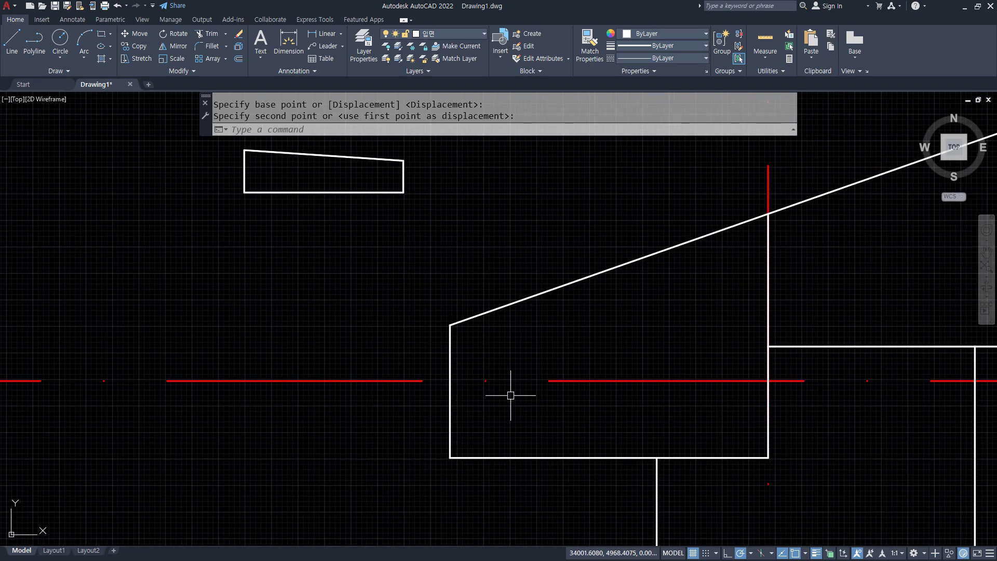
Step: Lengthen the upper left roof slope line by a delta of 50 at its eave end
{"action": "left_click_drag", "start_coordinate": [444, 328], "coordinate": [385, 352]}
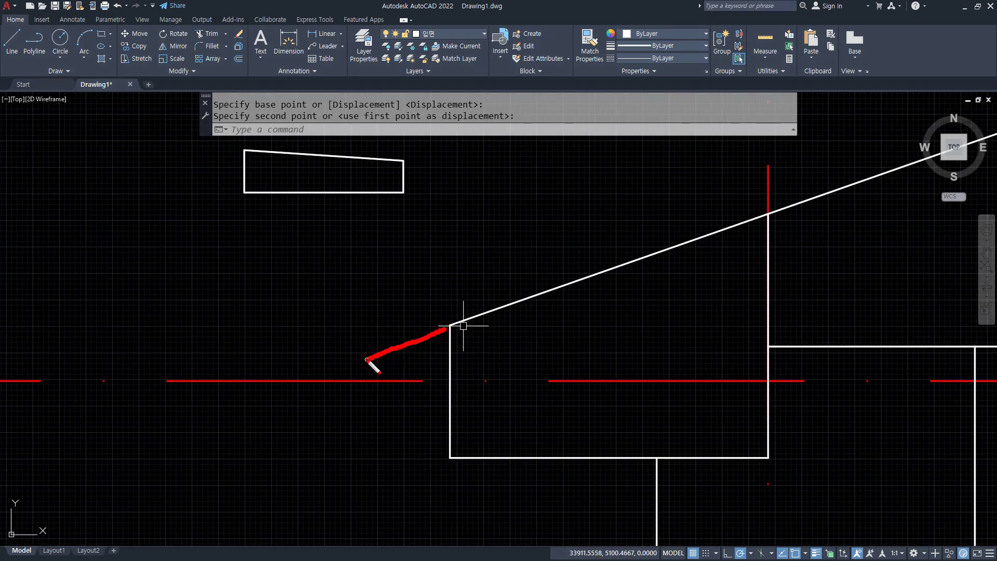
{"action": "key", "text": "Escape"}
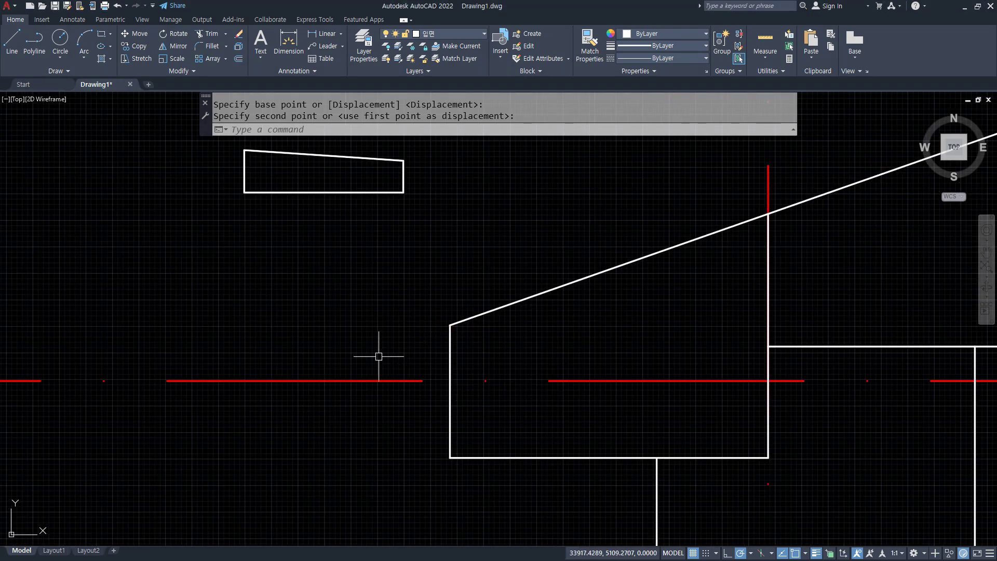
{"action": "type", "text": "len"}
{"action": "key", "text": "Return"}
{"action": "type", "text": "de"}
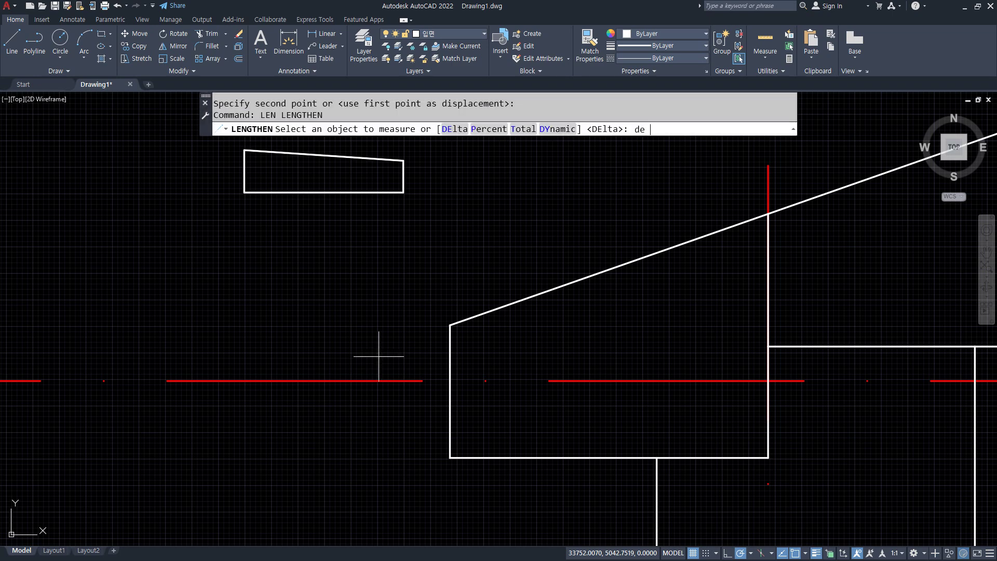
{"action": "key", "text": "Return"}
{"action": "type", "text": "50"}
{"action": "key", "text": "Return"}
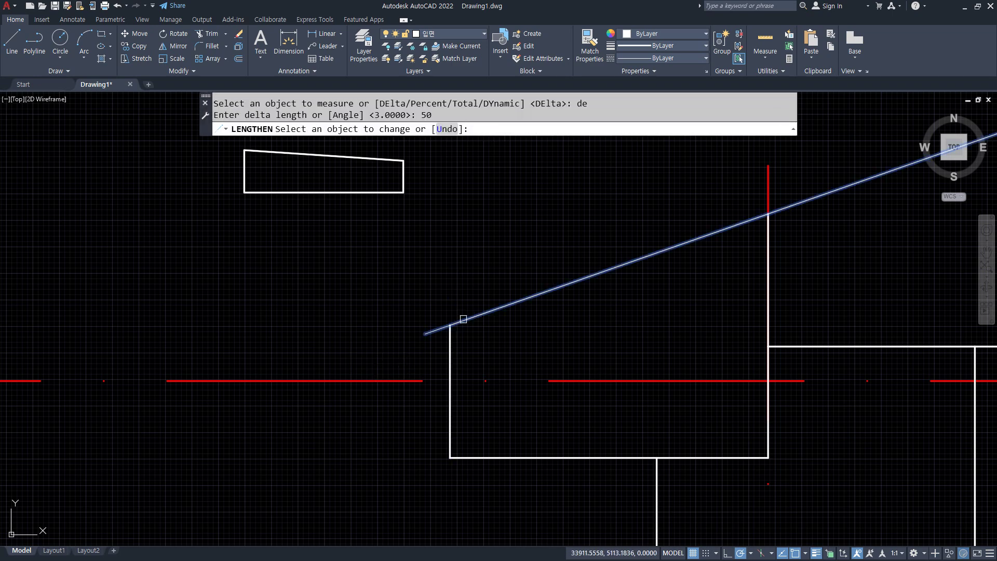
{"action": "left_click", "coordinate": [460, 321]}
{"action": "key", "text": "Return"}
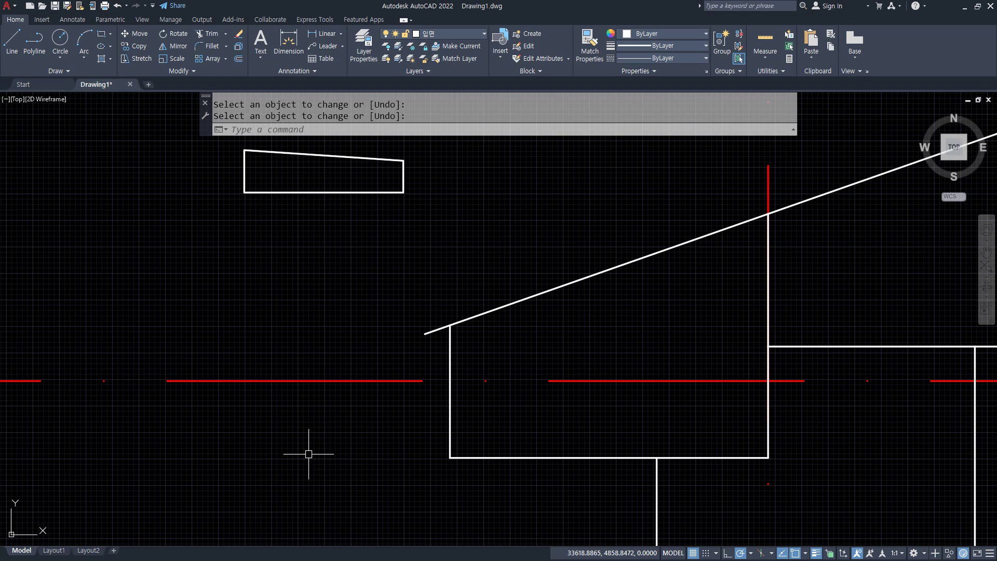
{"action": "type", "text": "a"}
{"action": "key", "text": "Return"}
{"action": "key", "text": "Escape"}
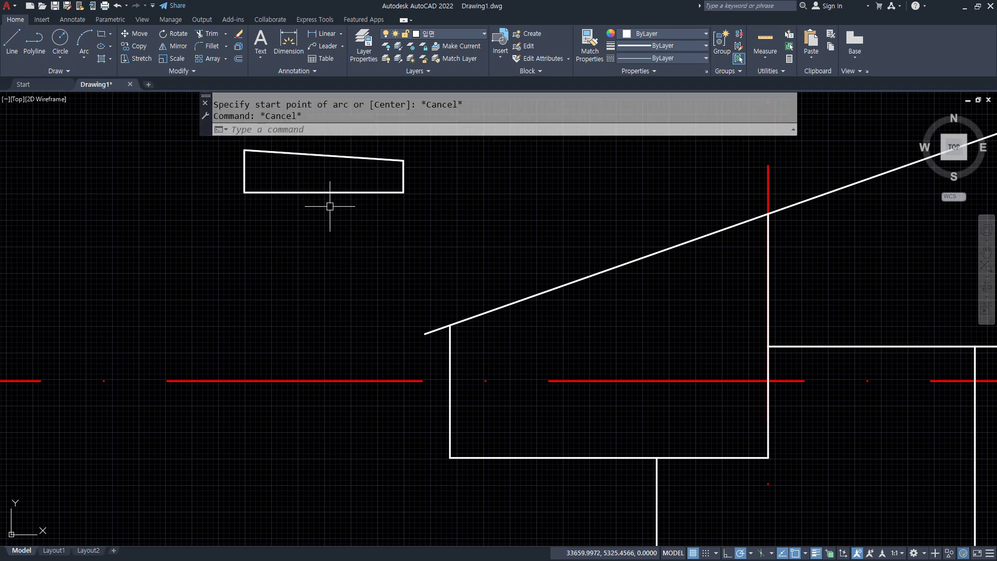
Step: Align the tile profile's base with the left roof slope, starting at the lengthened line's lower end, without scaling
{"action": "type", "text": "al"}
{"action": "key", "text": "Return"}
{"action": "left_click", "coordinate": [344, 192]}
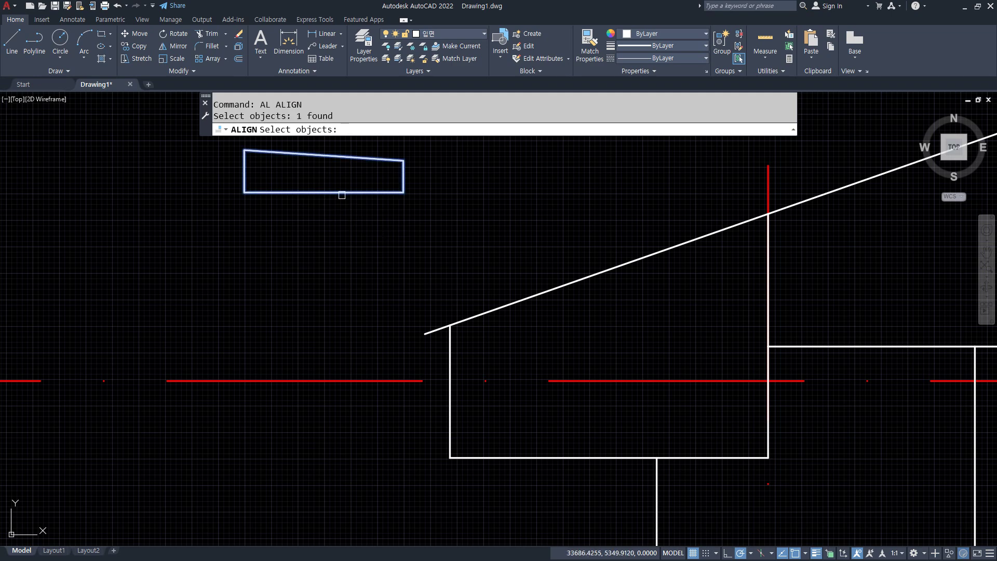
{"action": "key", "text": "Return"}
{"action": "left_click", "coordinate": [244, 193]}
{"action": "left_click", "coordinate": [424, 333]}
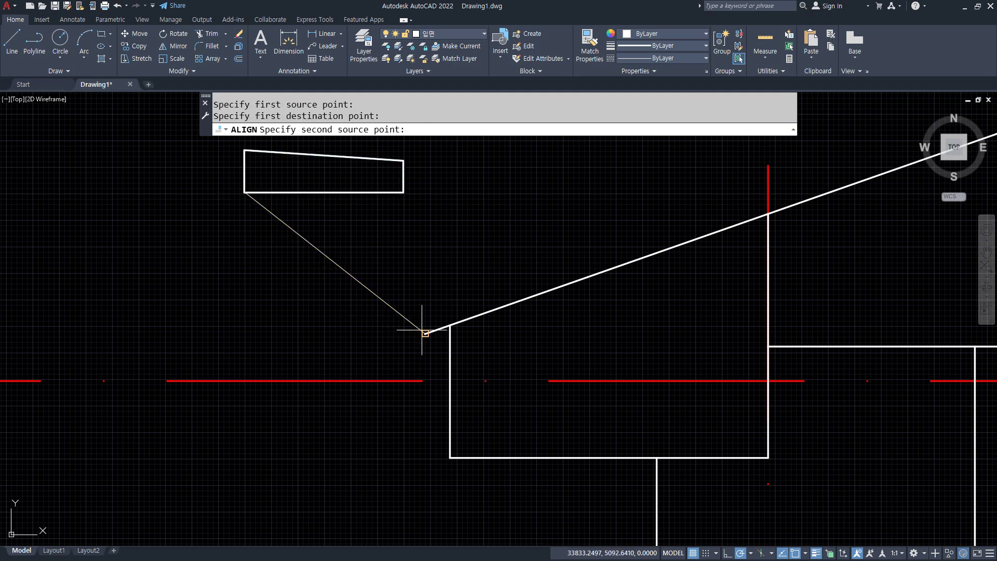
{"action": "left_click", "coordinate": [404, 192]}
{"action": "left_click", "coordinate": [449, 326]}
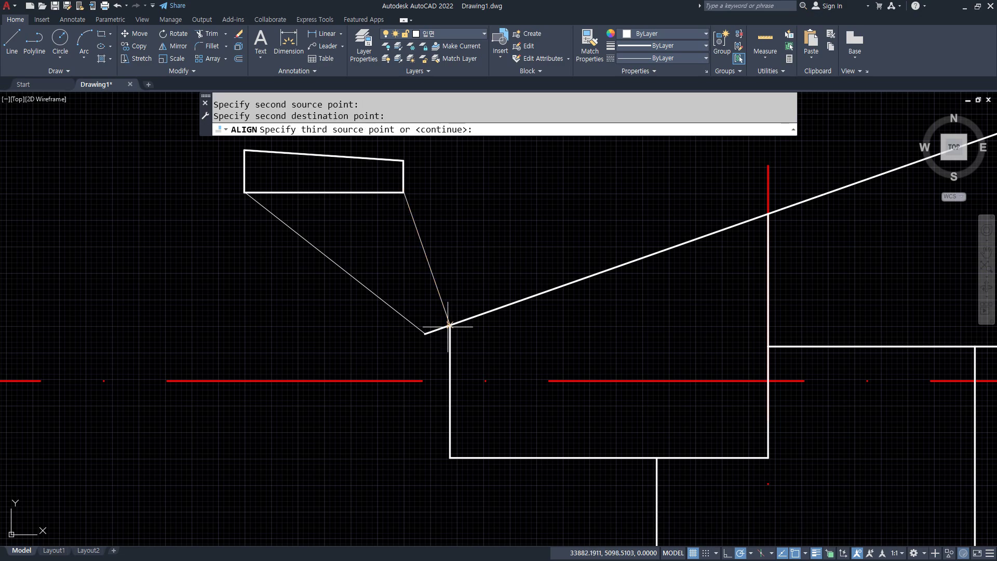
{"action": "key", "text": "Return"}
{"action": "key", "text": "Return"}
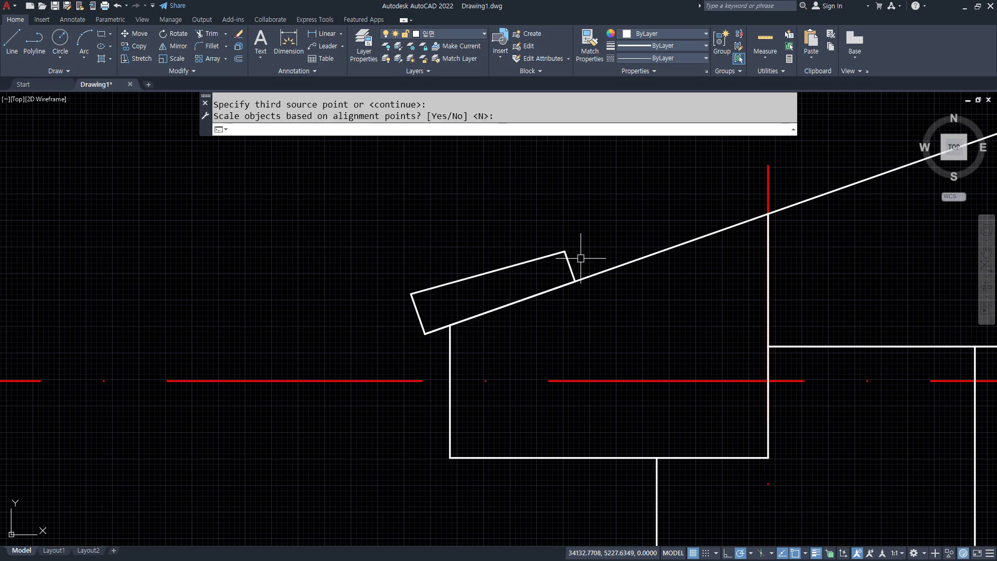
{"action": "middle_click_drag", "start_coordinate": [489, 403], "coordinate": [348, 423]}
{"action": "scroll", "coordinate": [353, 416], "scroll_direction": "down", "scroll_amount": 3}
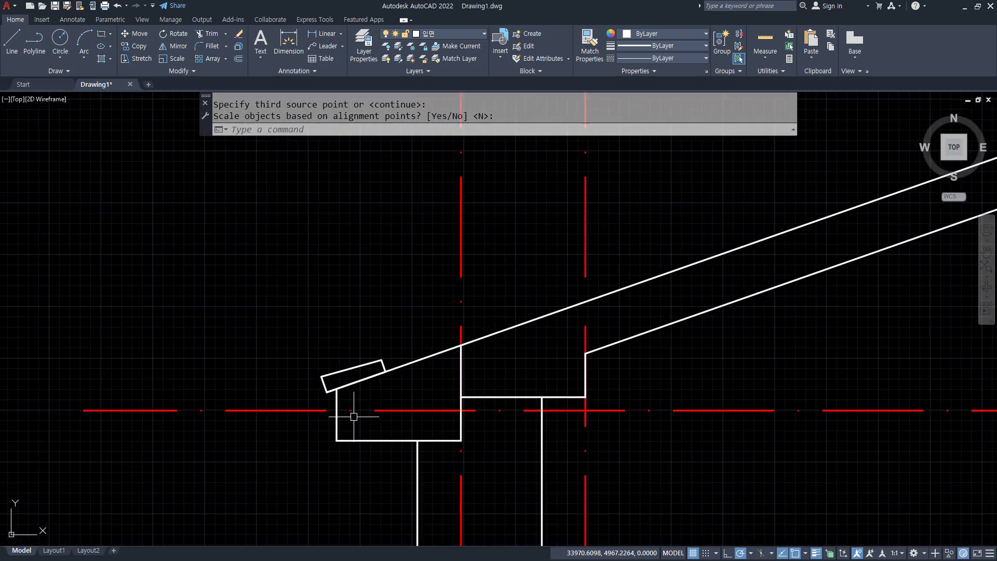
{"action": "middle_click_drag", "start_coordinate": [522, 391], "coordinate": [445, 383]}
{"action": "type", "text": "ar"}
{"action": "key", "text": "Return"}
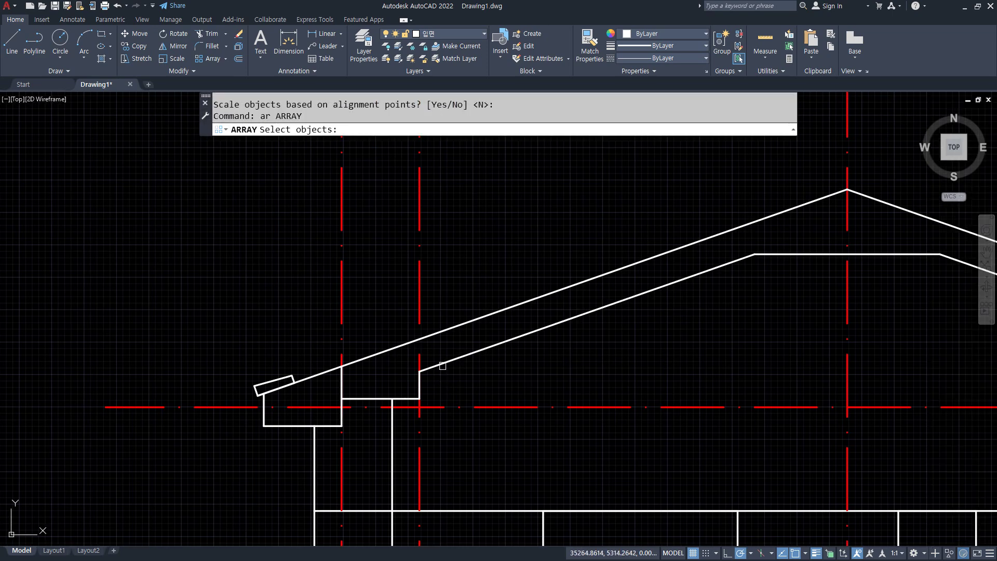
{"action": "left_click", "coordinate": [444, 334]}
{"action": "key", "text": "Return"}
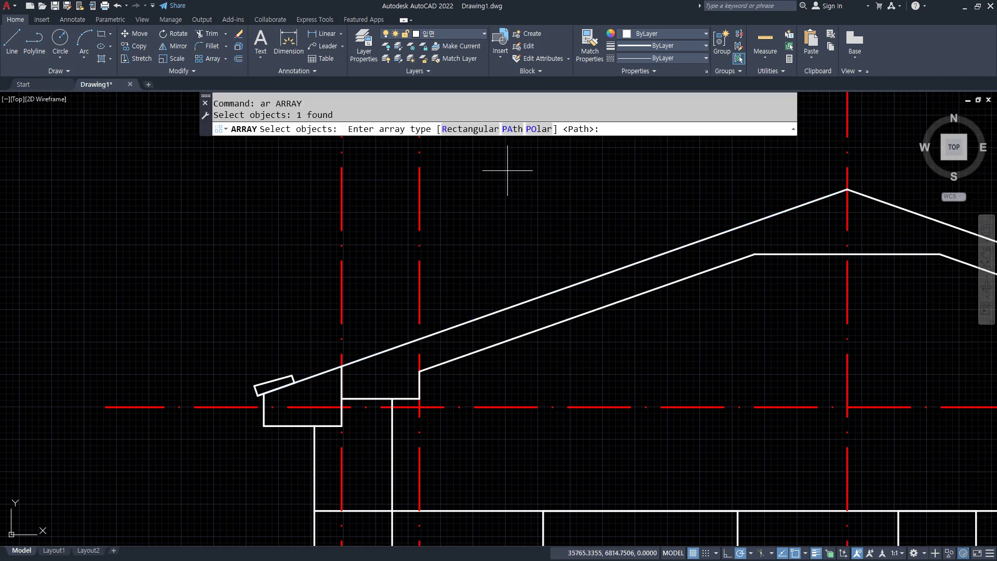
{"action": "left_click", "coordinate": [511, 129]}
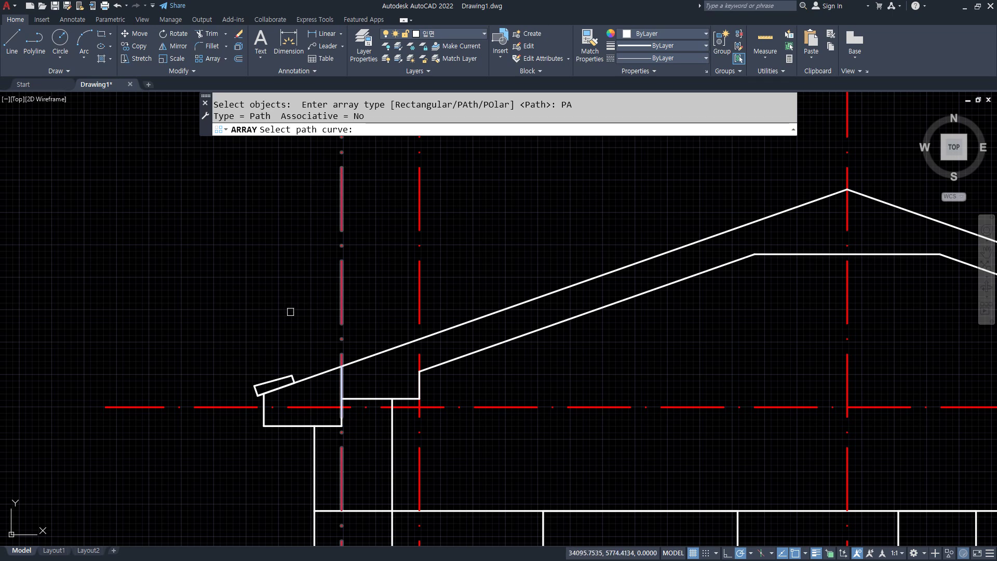
{"action": "left_click", "coordinate": [283, 373]}
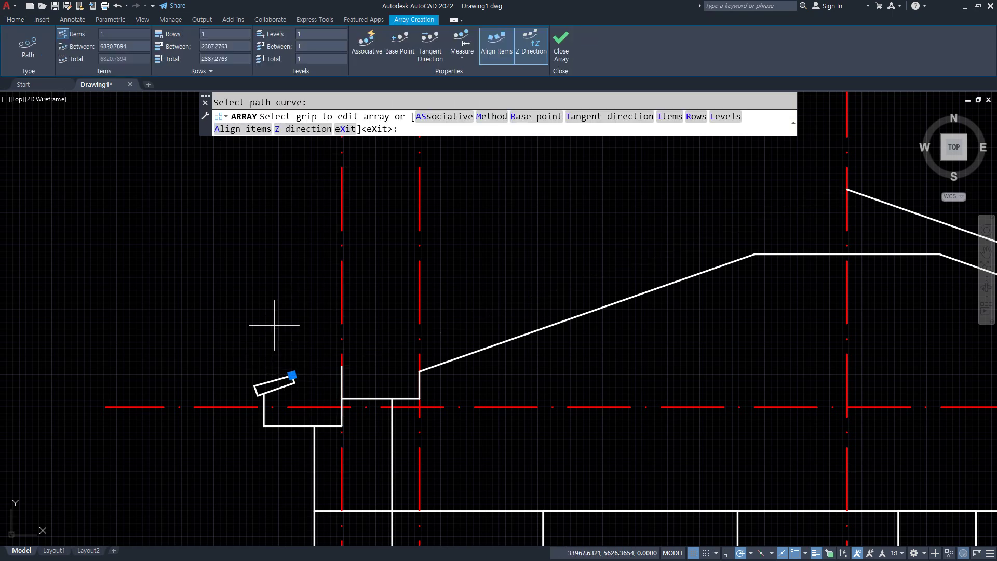
{"action": "key", "text": "Escape"}
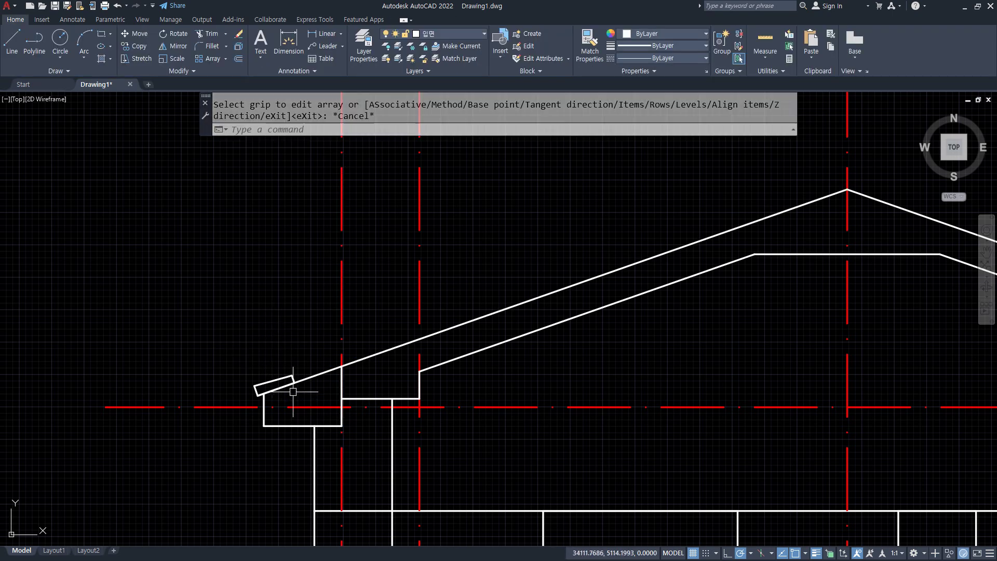
Step: Create a path array of the tile profile along the left roof slope line with 300 between items
{"action": "type", "text": "ar"}
{"action": "key", "text": "Return"}
{"action": "left_click", "coordinate": [273, 384]}
{"action": "key", "text": "Return"}
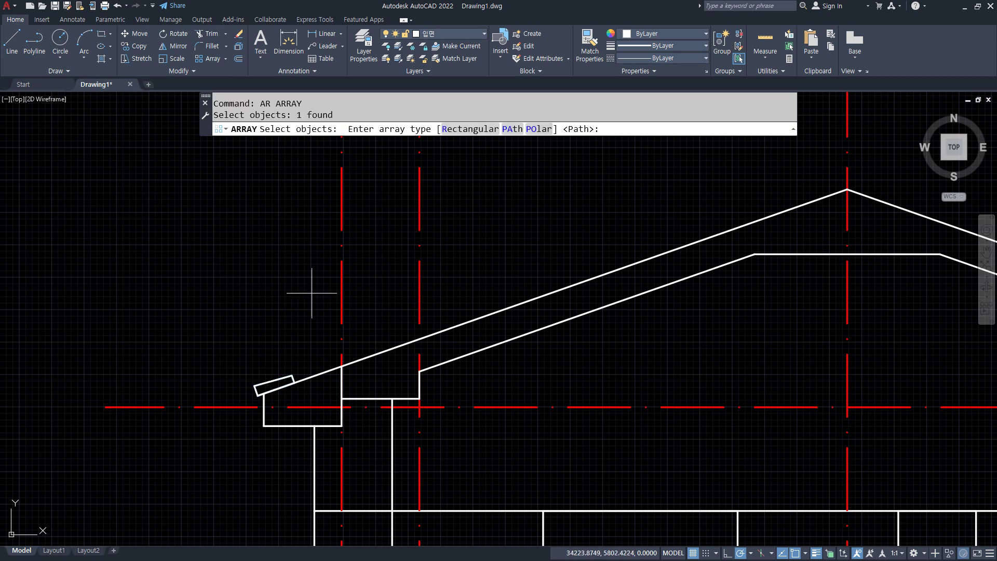
{"action": "left_click", "coordinate": [515, 127]}
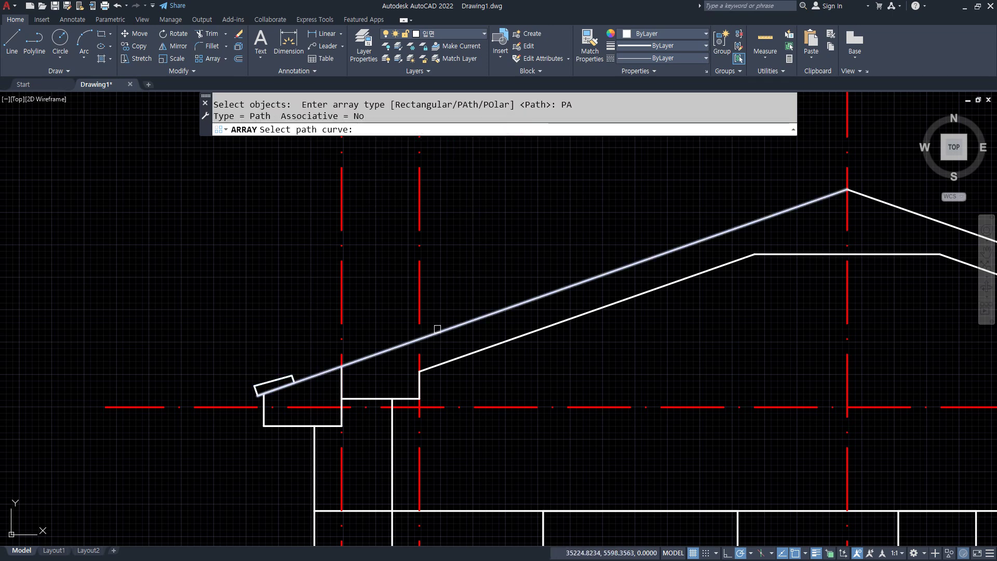
{"action": "left_click", "coordinate": [436, 332]}
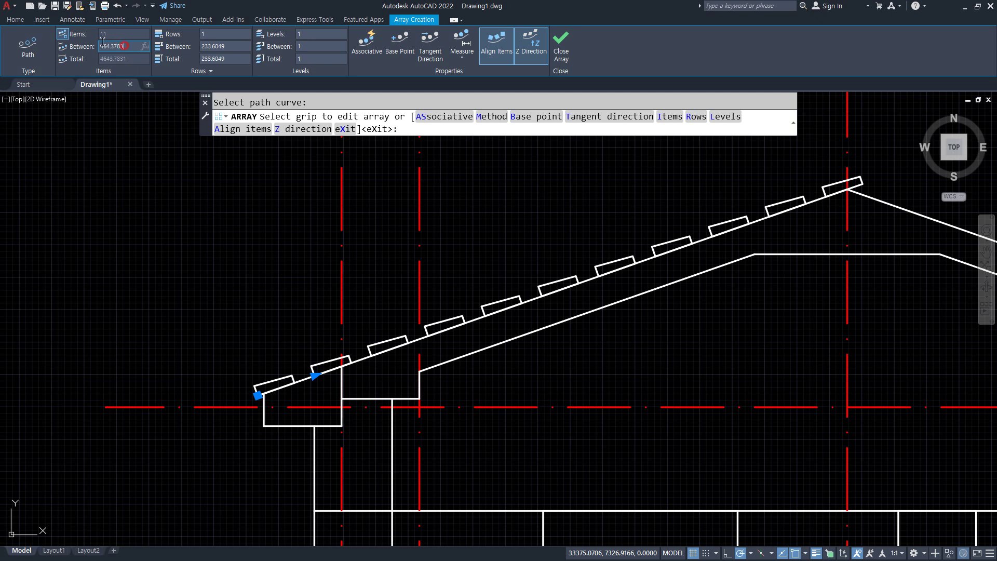
{"action": "key", "text": "Return"}
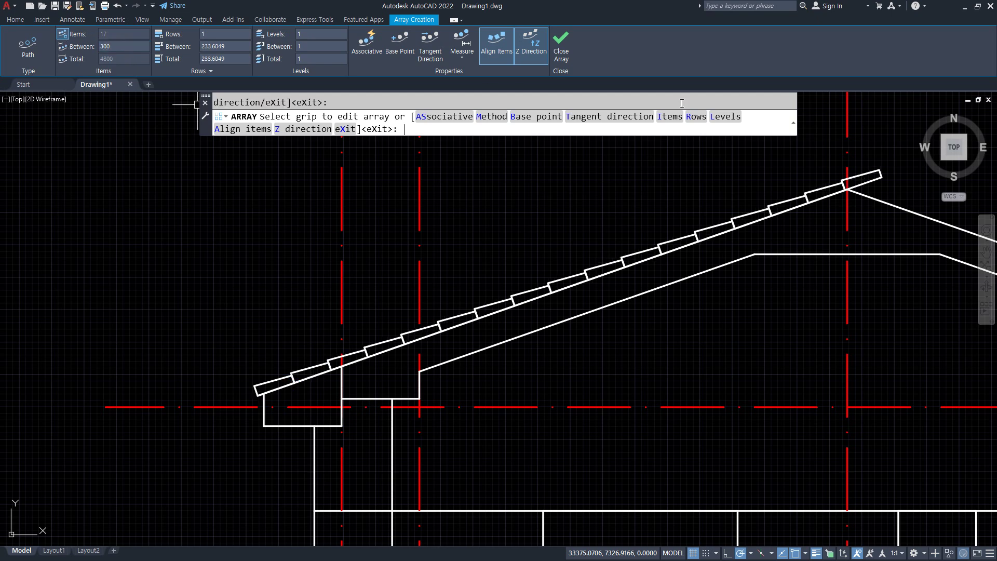
{"action": "key", "text": "Return"}
Step: Erase the uppermost arrayed tile that extends past the roof ridge
{"action": "middle_click_drag", "start_coordinate": [815, 183], "coordinate": [590, 217]}
{"action": "left_click", "coordinate": [657, 210]}
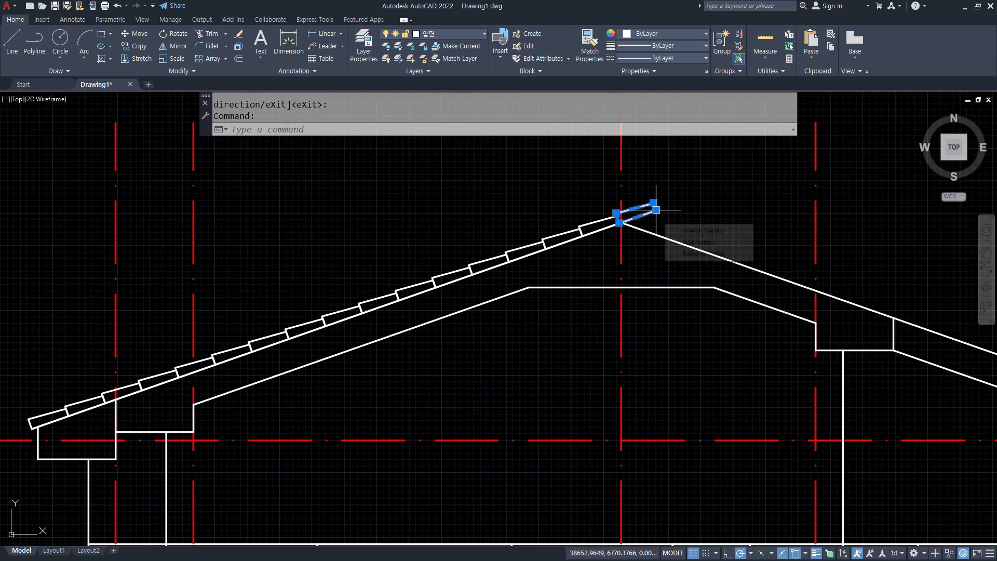
{"action": "type", "text": "e"}
{"action": "key", "text": "Return"}
Step: Mirror the two lowest left eave tiles about the ridge's vertical centerline to the right slope, keeping the originals
{"action": "scroll", "coordinate": [636, 231], "scroll_direction": "down", "scroll_amount": 3}
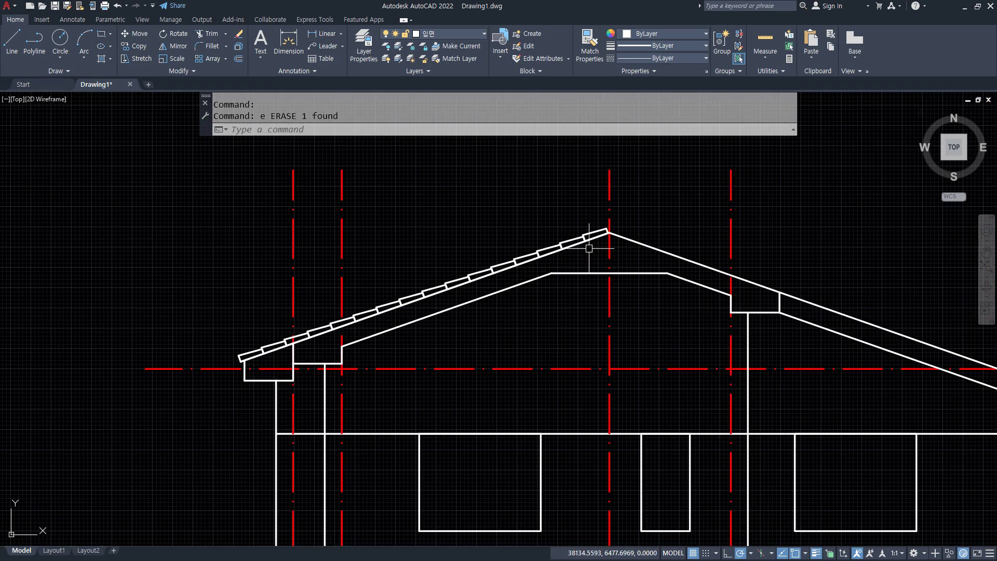
{"action": "type", "text": "mi"}
{"action": "key", "text": "Return"}
{"action": "left_click", "coordinate": [250, 309]}
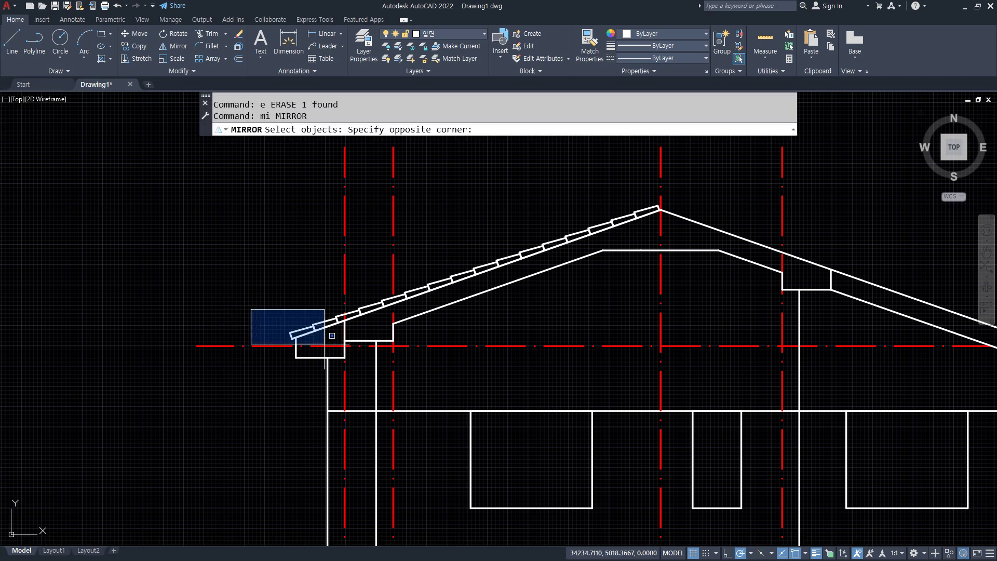
{"action": "left_click", "coordinate": [351, 340]}
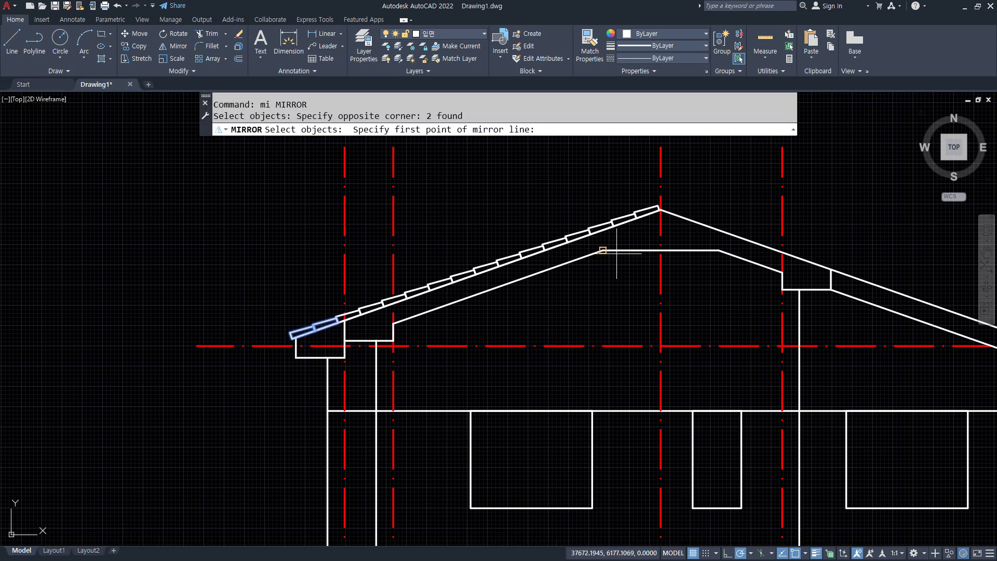
{"action": "left_click", "coordinate": [660, 250]}
{"action": "left_click", "coordinate": [658, 305]}
{"action": "key", "text": "Return"}
{"action": "scroll", "coordinate": [596, 319], "scroll_direction": "down", "scroll_amount": 2}
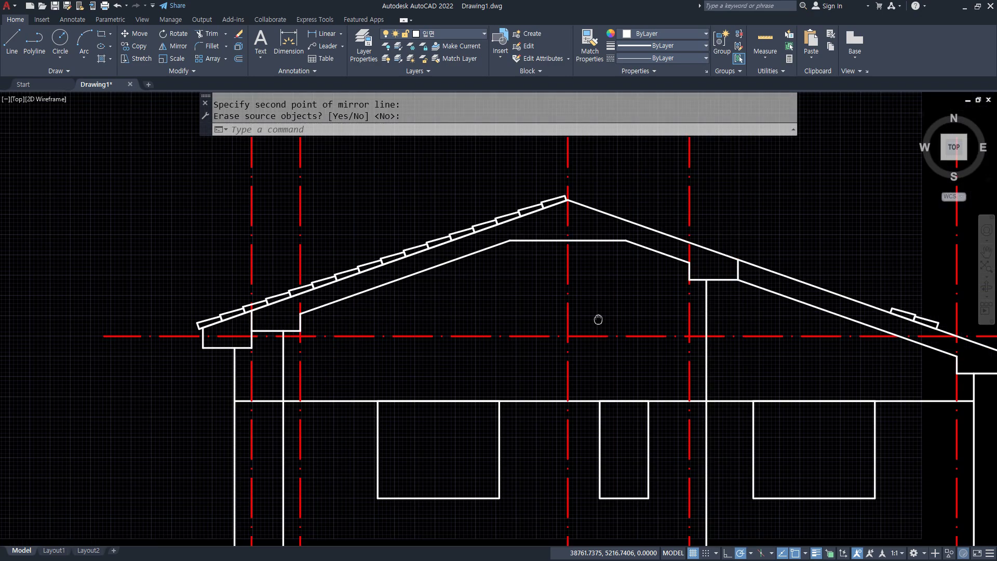
{"action": "scroll", "coordinate": [496, 251], "scroll_direction": "up", "scroll_amount": 2}
{"action": "scroll", "coordinate": [462, 244], "scroll_direction": "up", "scroll_amount": 3}
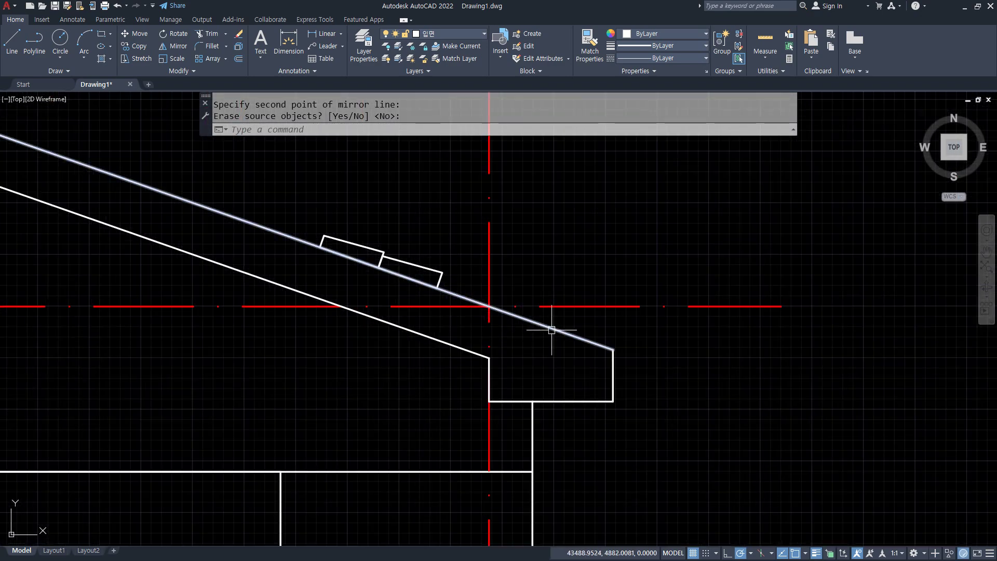
Step: Lengthen the right roof slope line by a delta of 50 at its lower eave end
{"action": "type", "text": "len"}
{"action": "key", "text": "Return"}
{"action": "type", "text": "de"}
{"action": "key", "text": "Return"}
{"action": "type", "text": "5"}
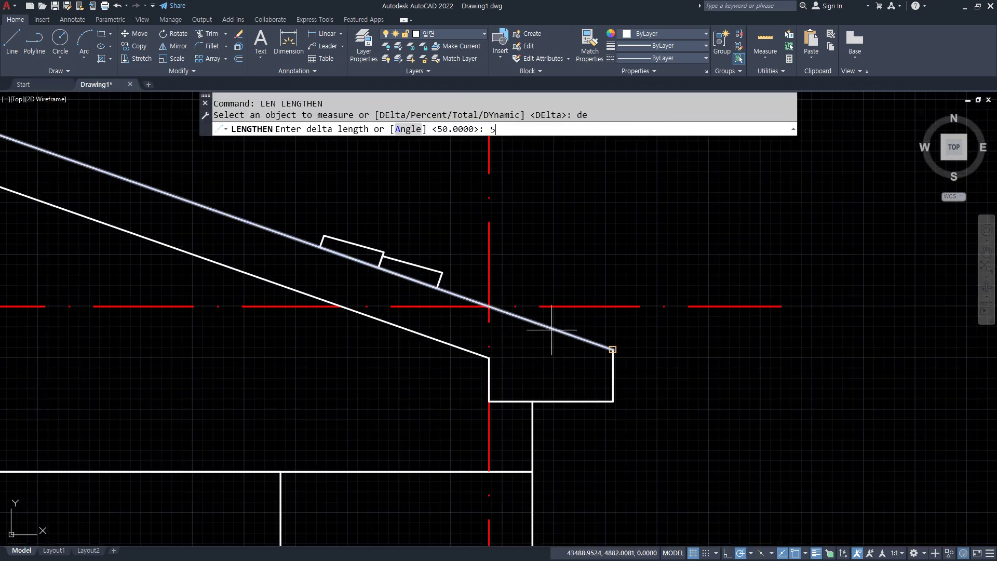
{"action": "type", "text": "0"}
{"action": "key", "text": "Return"}
{"action": "left_click", "coordinate": [565, 307]}
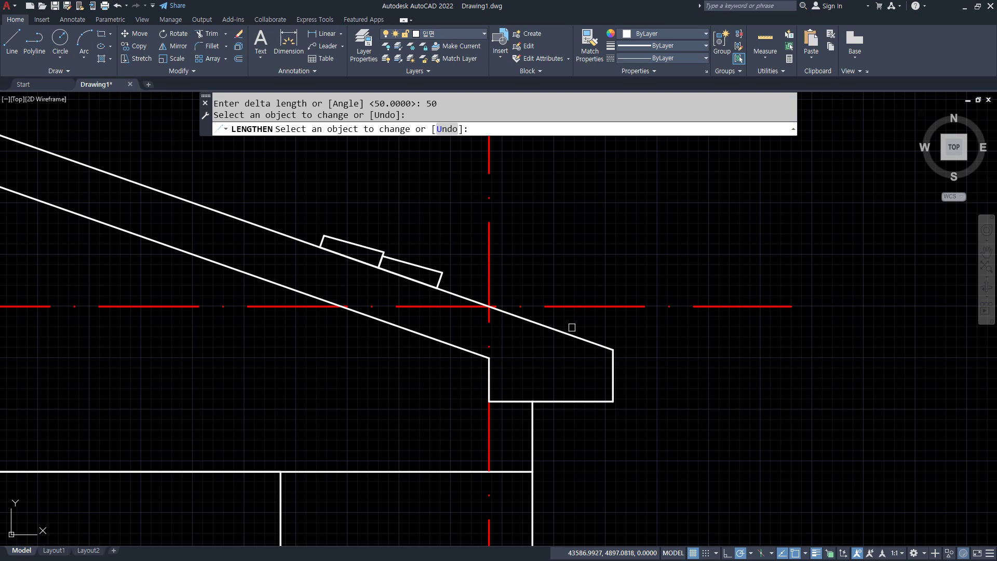
{"action": "left_click", "coordinate": [571, 331]}
{"action": "key", "text": "Return"}
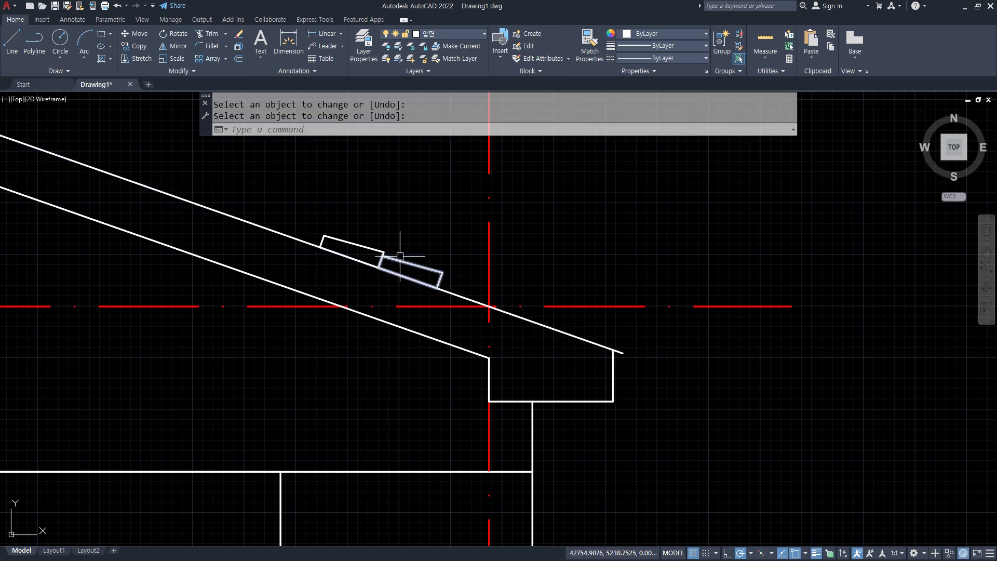
Step: Erase the upper mirrored tile and move the remaining one by its lower corner to the lengthened roof line's end
{"action": "left_click", "coordinate": [357, 250]}
{"action": "left_click", "coordinate": [335, 227]}
{"action": "key", "text": "Delete"}
{"action": "type", "text": "m"}
{"action": "key", "text": "Return"}
{"action": "left_click", "coordinate": [407, 264]}
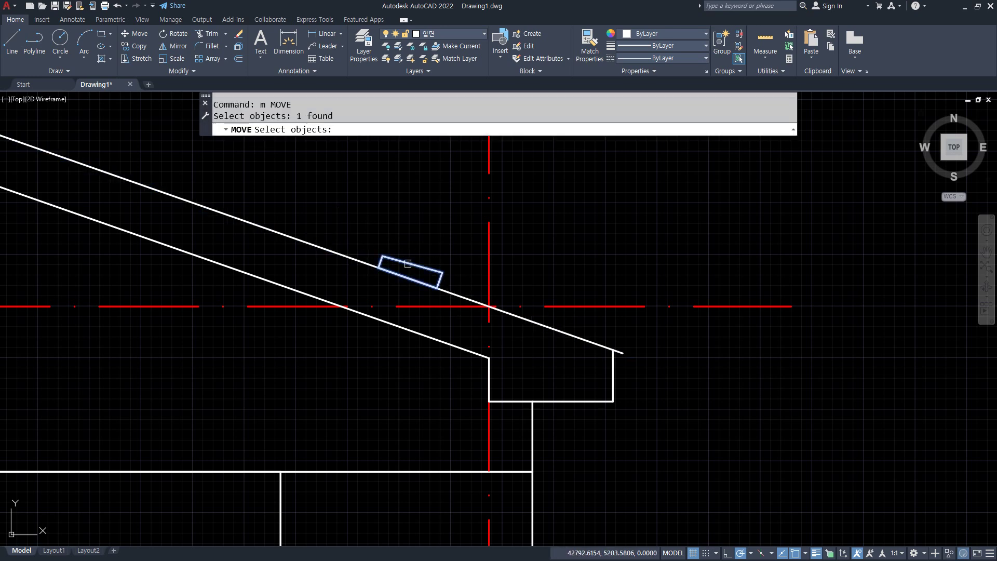
{"action": "key", "text": "Return"}
{"action": "left_click", "coordinate": [437, 288]}
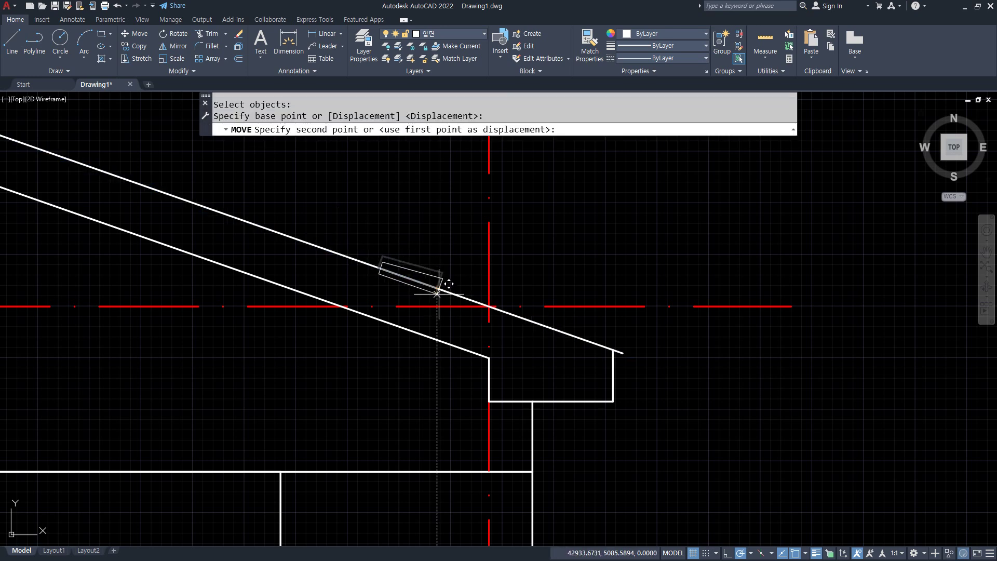
{"action": "left_click", "coordinate": [624, 352]}
Step: Create a path array of the eave tile along the right roof slope line with 300 between items
{"action": "type", "text": "ar"}
{"action": "key", "text": "Return"}
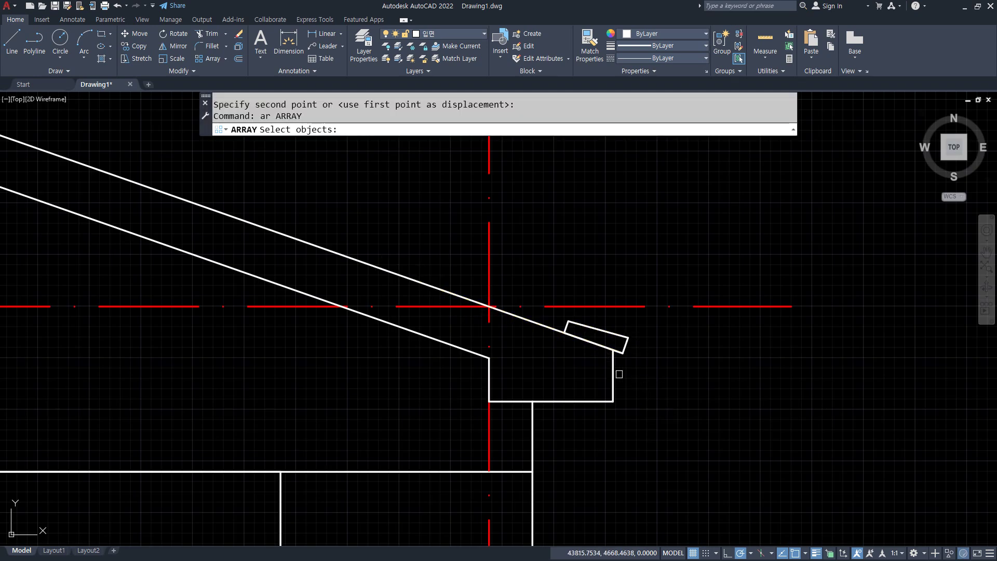
{"action": "left_click", "coordinate": [600, 332]}
{"action": "key", "text": "Return"}
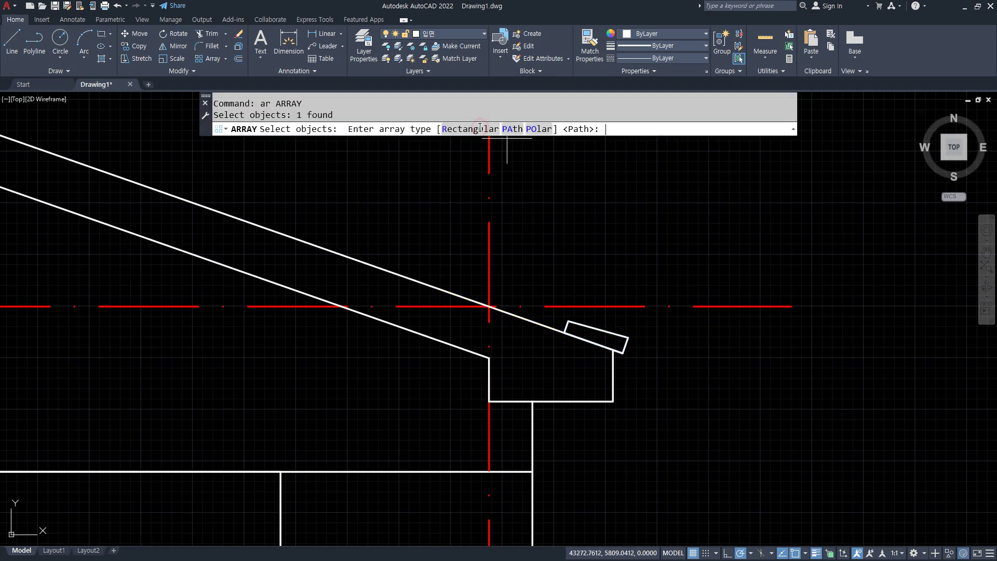
{"action": "left_click", "coordinate": [516, 132]}
{"action": "left_click", "coordinate": [410, 279]}
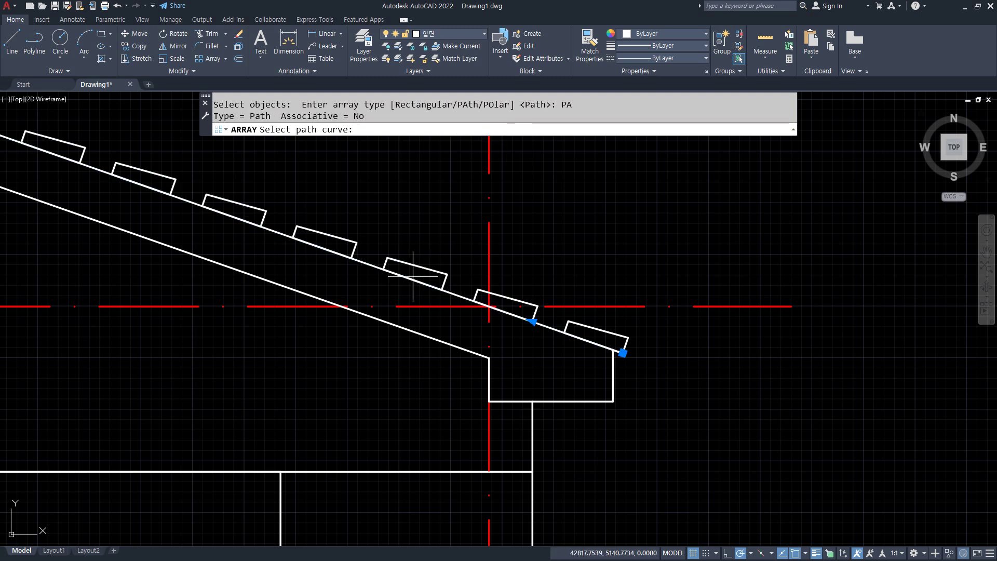
{"action": "left_click_drag", "start_coordinate": [126, 50], "coordinate": [93, 45]}
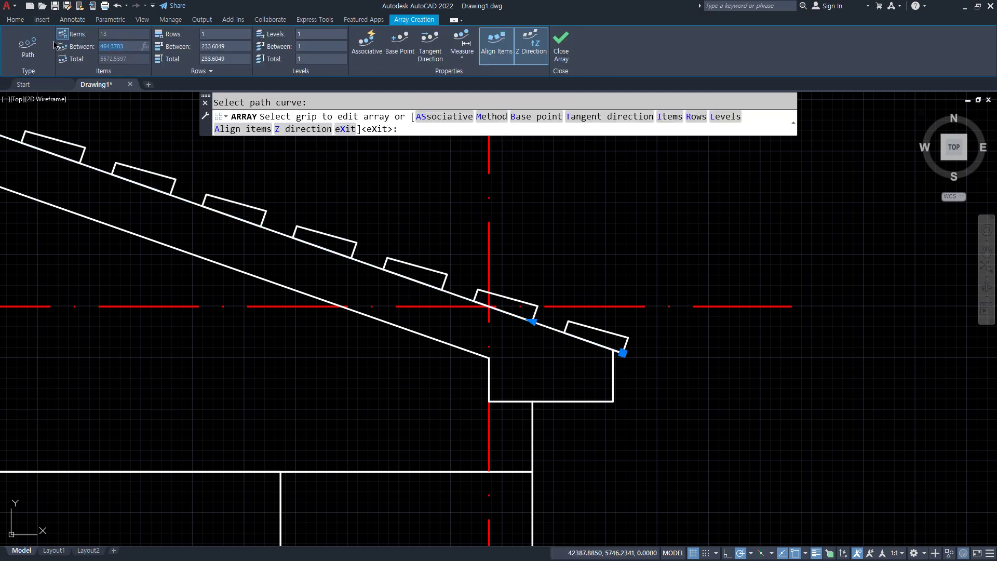
{"action": "type", "text": "300"}
{"action": "key", "text": "Return"}
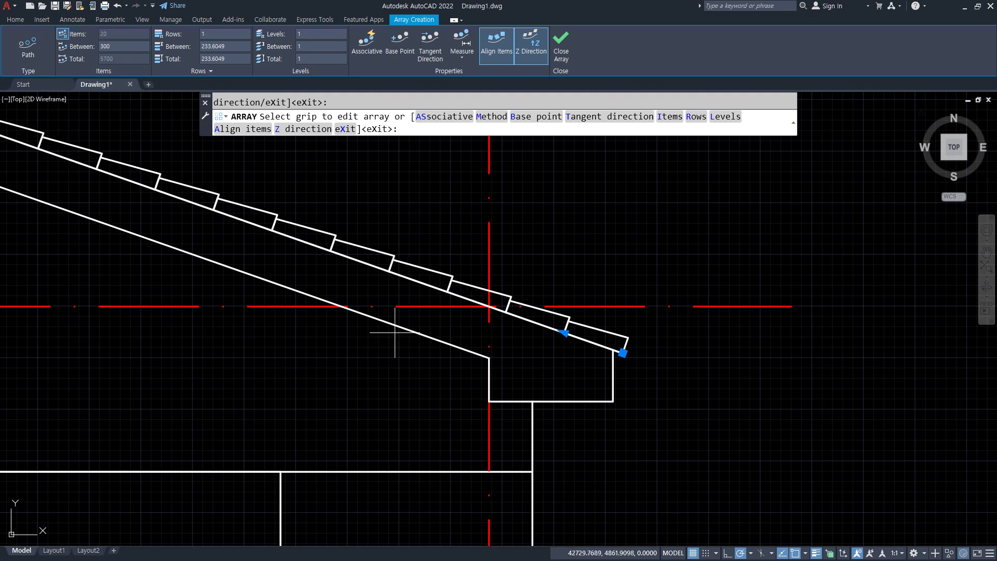
{"action": "key", "text": "Return"}
Step: Erase the uppermost tile of the right slope that extends past the roof ridge
{"action": "scroll", "coordinate": [358, 239], "scroll_direction": "down", "scroll_amount": 5}
{"action": "middle_click_drag", "start_coordinate": [211, 225], "coordinate": [421, 274]}
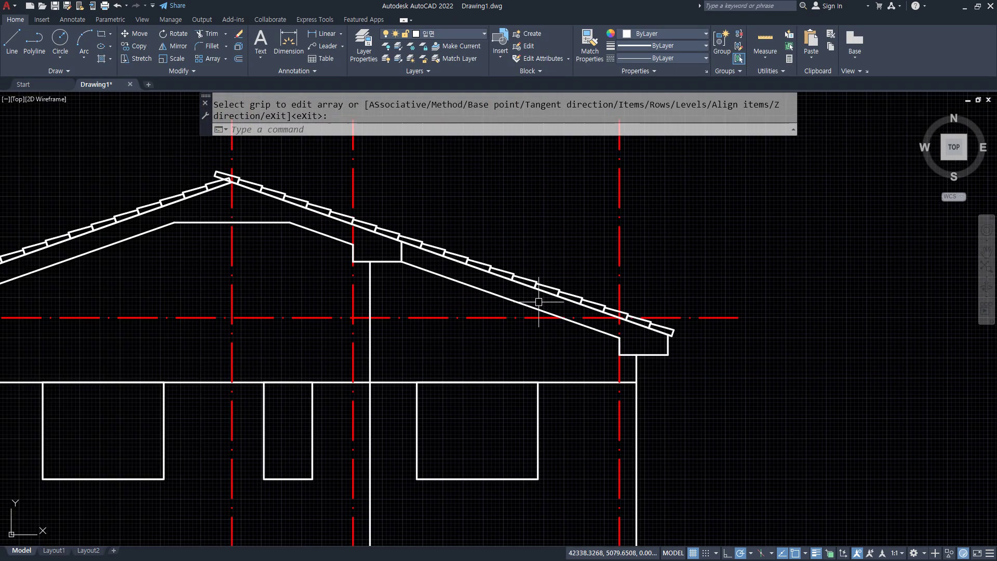
{"action": "left_click", "coordinate": [220, 170]}
{"action": "type", "text": "e"}
{"action": "key", "text": "Return"}
{"action": "middle_click_drag", "start_coordinate": [216, 236], "coordinate": [391, 232]}
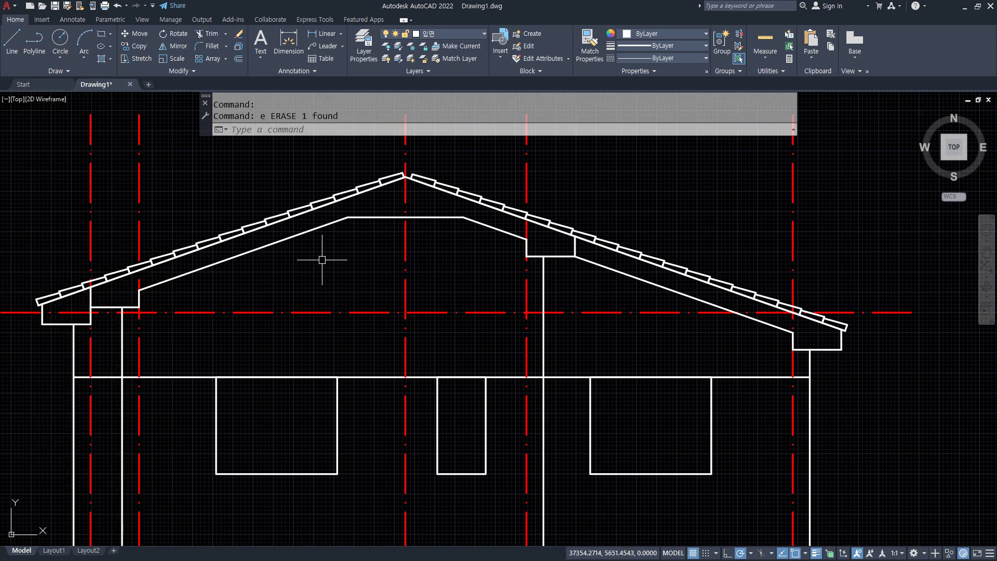
Step: Switch to the browser and examine the radii and centre spacing of the three-lobed ridge tile, then return to AutoCAD
{"action": "key", "text": "alt+Tab"}
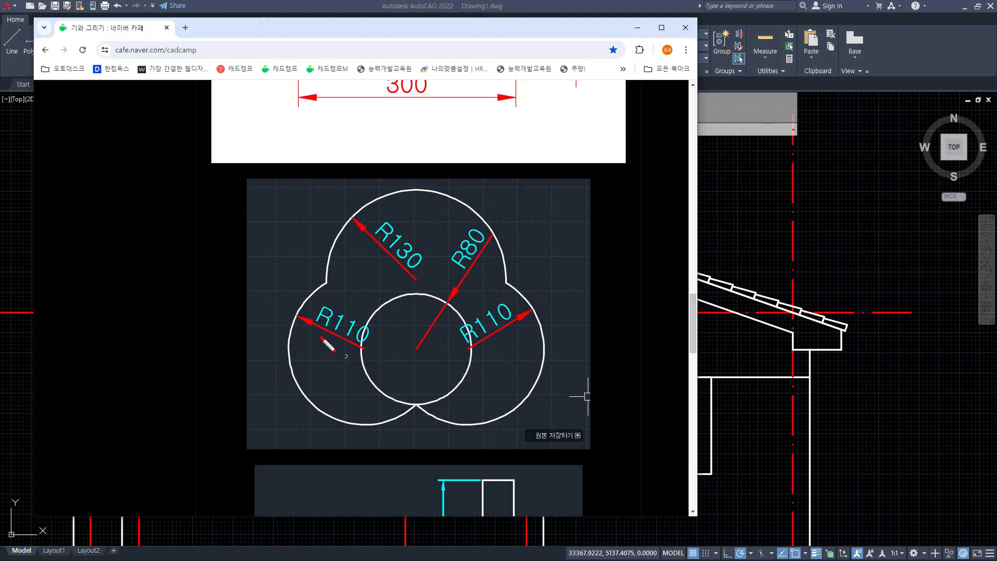
{"action": "left_click_drag", "start_coordinate": [463, 297], "coordinate": [501, 302]}
{"action": "left_click_drag", "start_coordinate": [387, 270], "coordinate": [414, 275]}
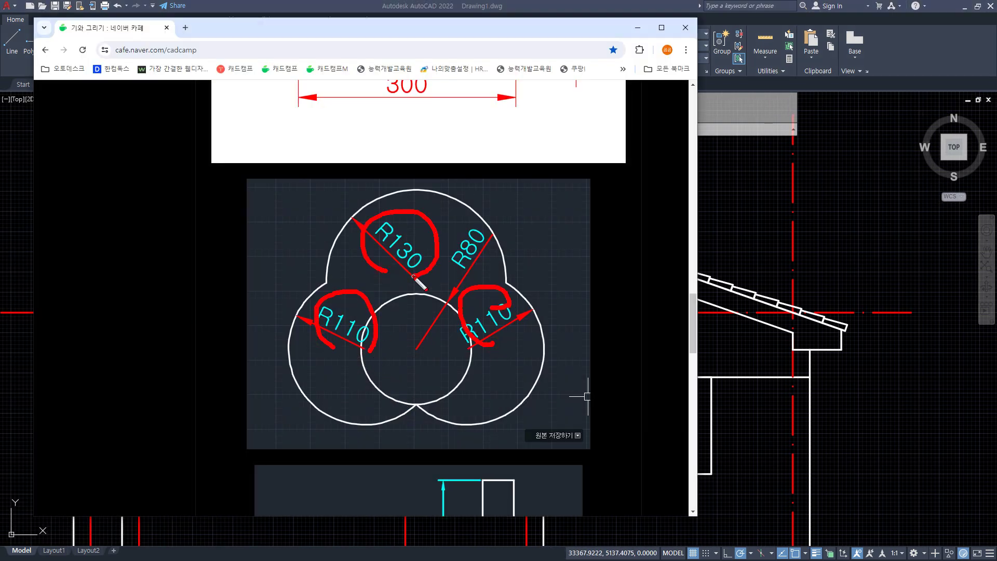
{"action": "scroll", "coordinate": [414, 281], "scroll_direction": "up", "scroll_amount": 8}
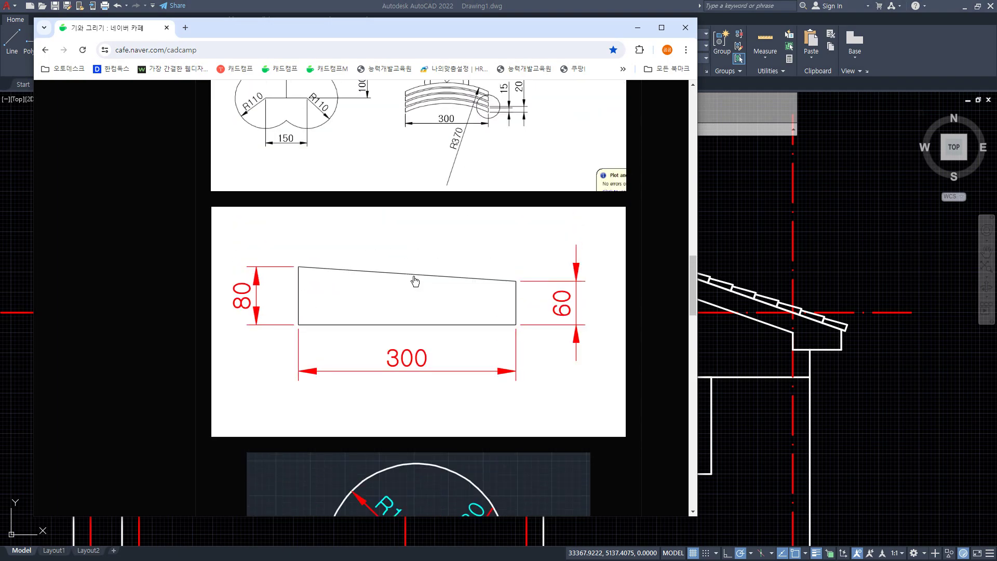
{"action": "mouse_move", "coordinate": [322, 293]}
{"action": "left_mouse_down"}
{"action": "mouse_move", "coordinate": [226, 268]}
{"action": "mouse_move", "coordinate": [367, 254]}
{"action": "mouse_move", "coordinate": [318, 286]}
{"action": "left_mouse_up"}
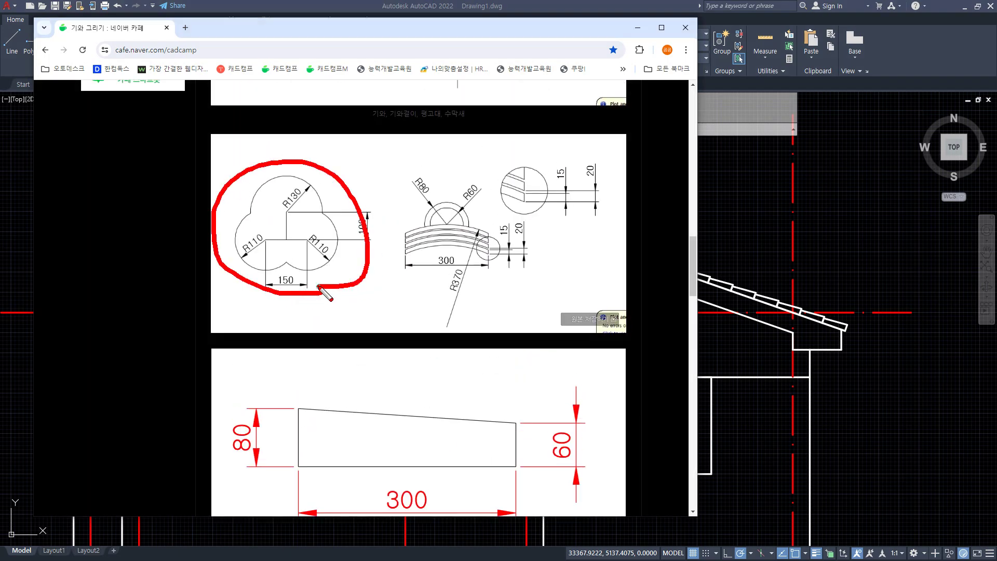
{"action": "key", "text": "Escape"}
{"action": "left_click", "coordinate": [418, 8]}
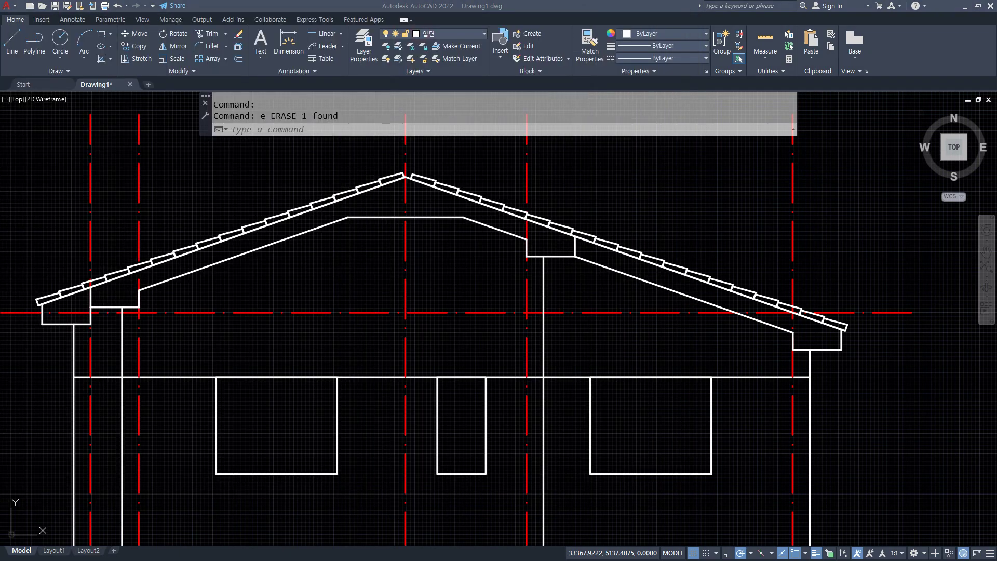
Step: Draw a 150 long horizontal construction line in the empty space above the left roof slope
{"action": "scroll", "coordinate": [329, 285], "scroll_direction": "up", "scroll_amount": 2}
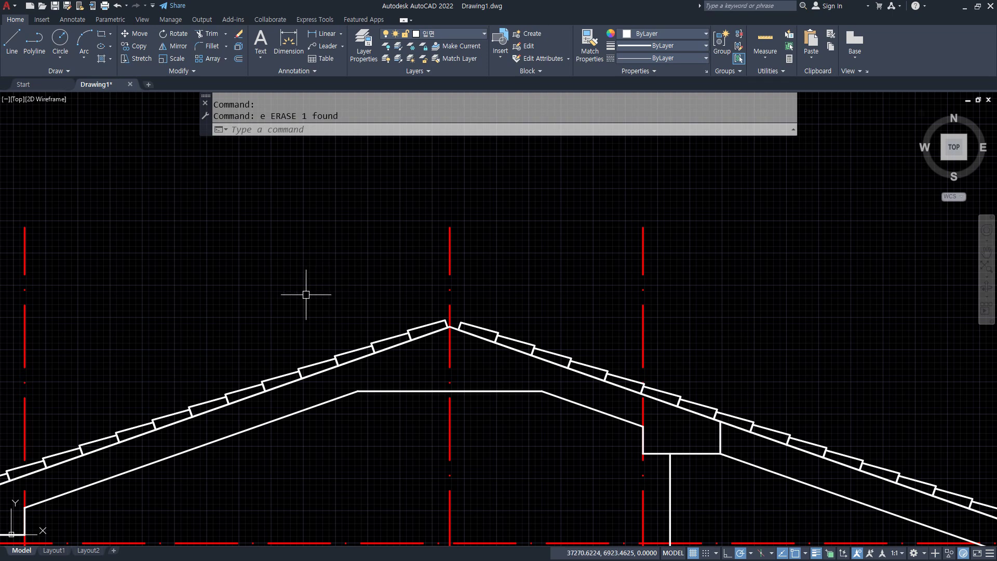
{"action": "type", "text": "l"}
{"action": "key", "text": "Return"}
{"action": "left_click", "coordinate": [219, 288]}
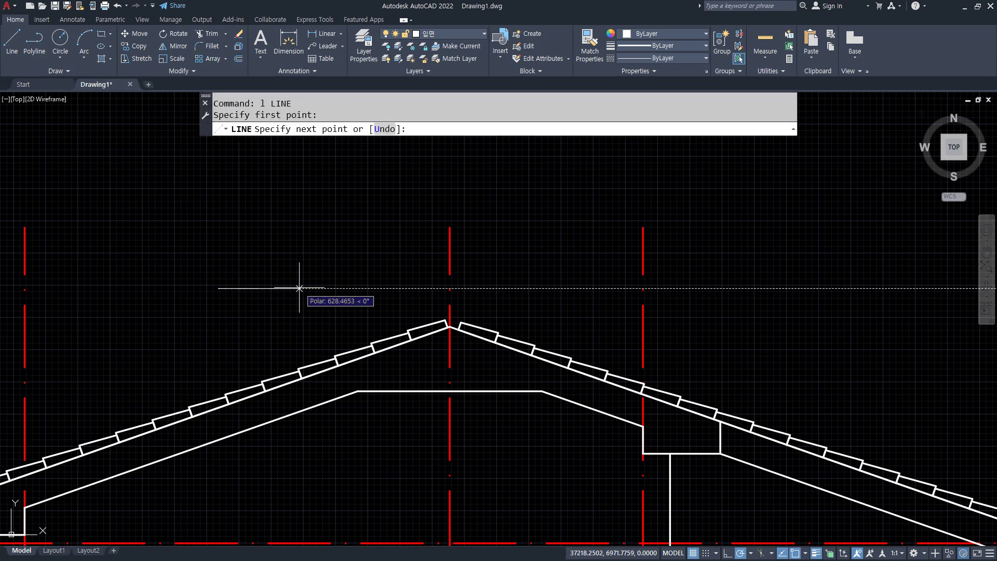
{"action": "type", "text": "150"}
{"action": "key", "text": "Return"}
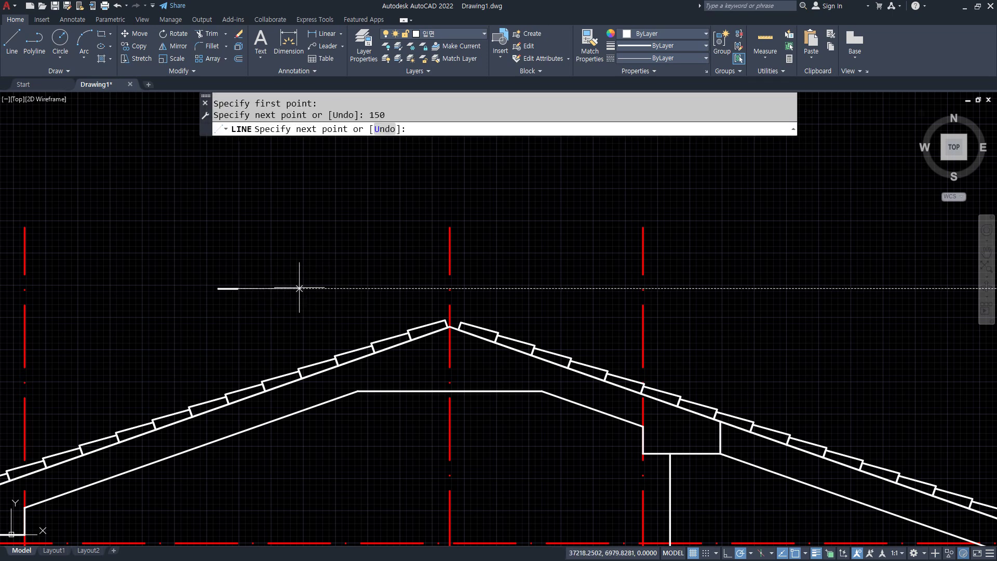
{"action": "key", "text": "Return"}
Step: Draw a 100 long vertical line upward from the midpoint of the horizontal construction line
{"action": "key", "text": "Return"}
{"action": "scroll", "coordinate": [231, 285], "scroll_direction": "up", "scroll_amount": 8}
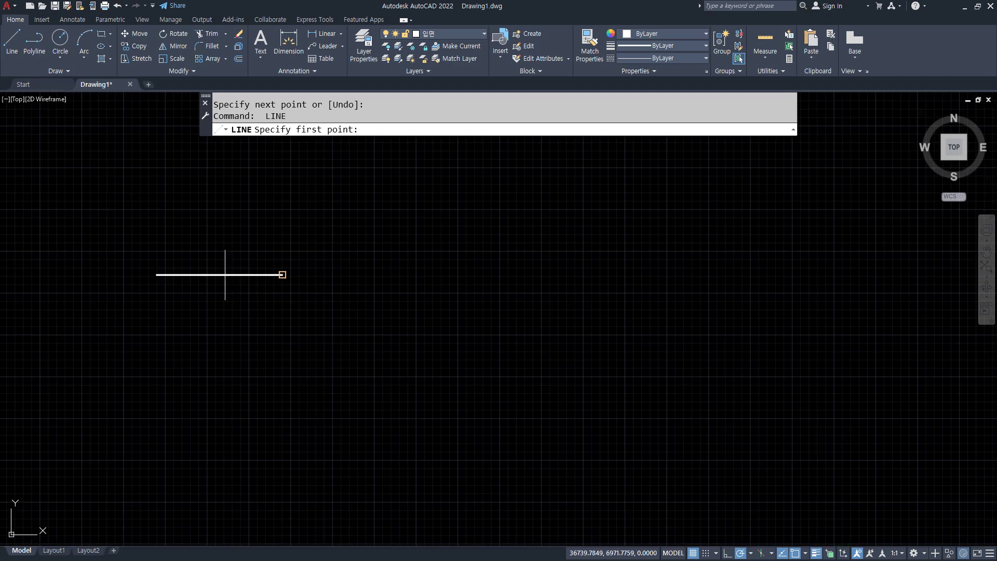
{"action": "type", "text": "mid of"}
{"action": "left_click", "coordinate": [223, 274]}
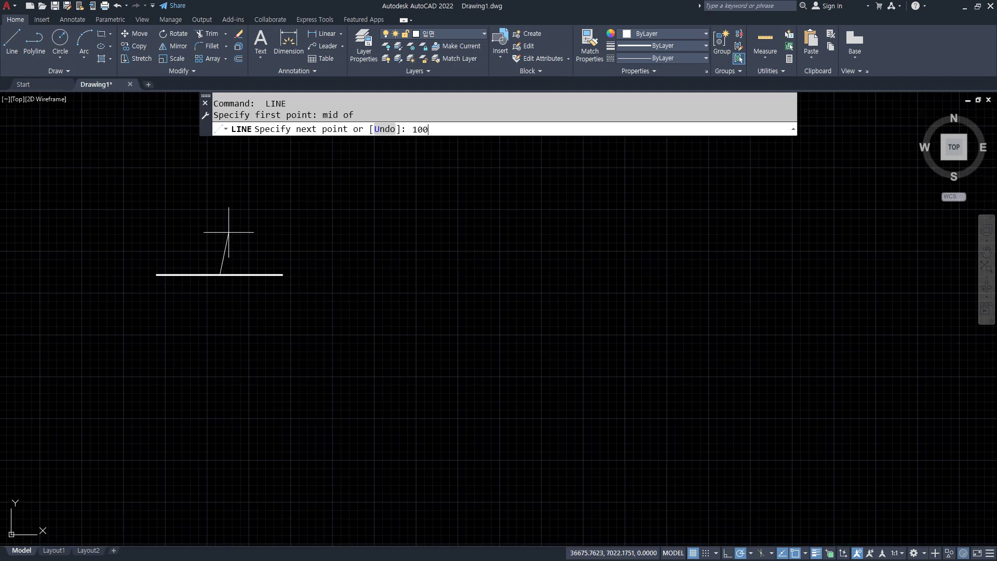
{"action": "type", "text": "100"}
{"action": "key", "text": "Return"}
{"action": "key", "text": "ctrl+z"}
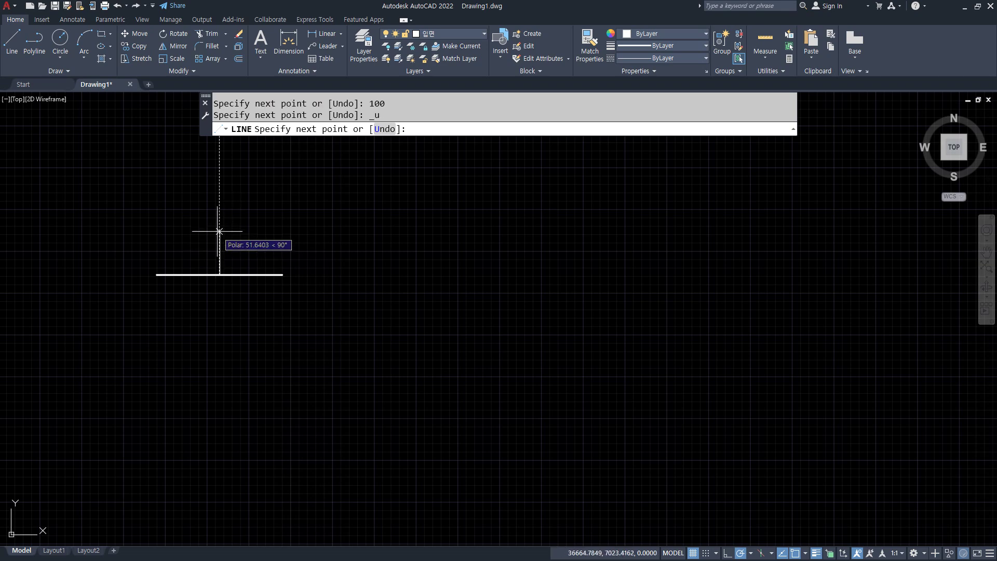
{"action": "type", "text": "100"}
{"action": "key", "text": "Return"}
{"action": "key", "text": "Return"}
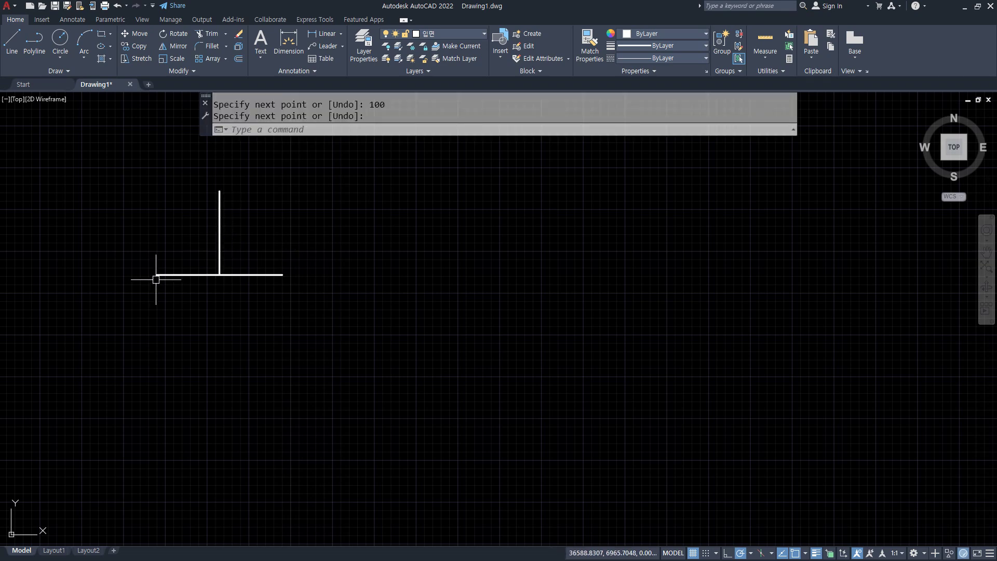
Step: Draw two circles of radius 110 centred on both ends of the horizontal construction line
{"action": "type", "text": "c"}
{"action": "key", "text": "Return"}
{"action": "left_click", "coordinate": [157, 274]}
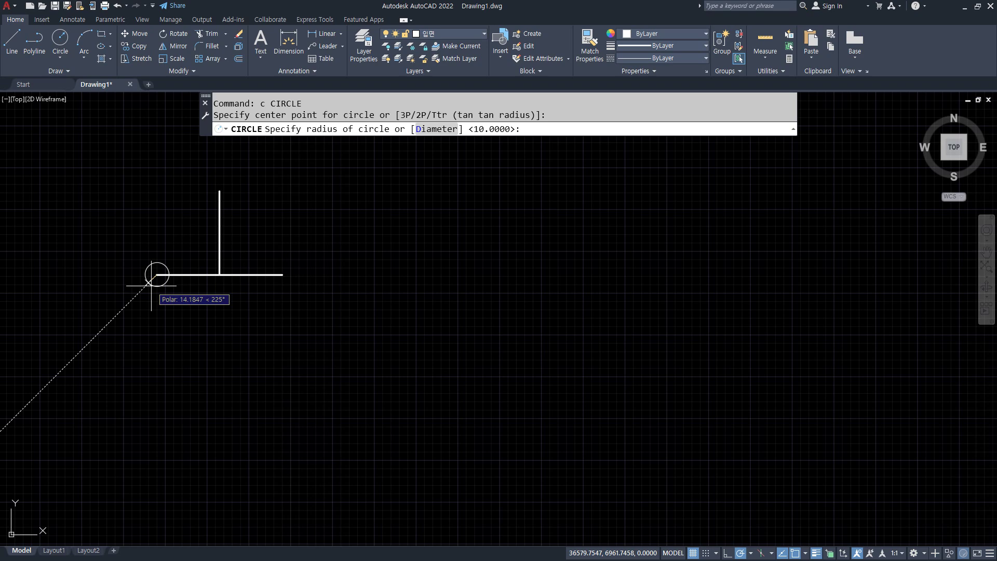
{"action": "type", "text": "110"}
{"action": "key", "text": "Return"}
{"action": "key", "text": "Return"}
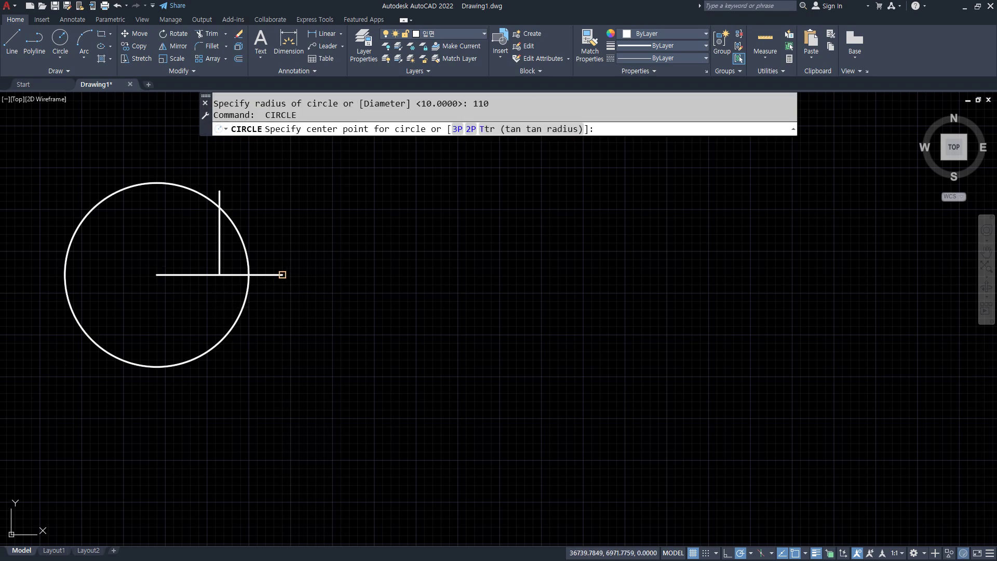
{"action": "left_click", "coordinate": [282, 274]}
{"action": "key", "text": "Return"}
Step: Draw a circle of radius 130 centred on the upper end of the vertical construction line
{"action": "key", "text": "Return"}
{"action": "left_click", "coordinate": [219, 191]}
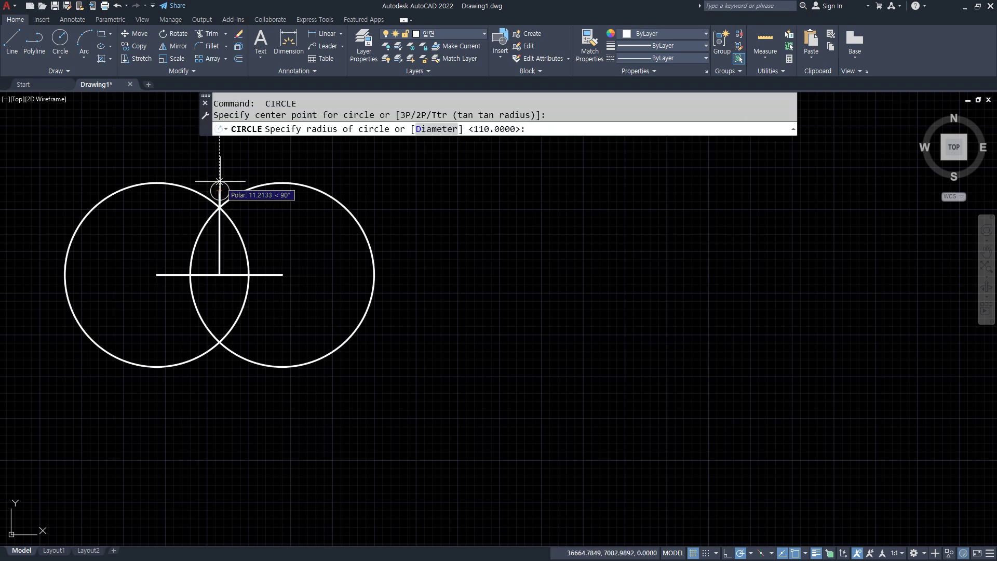
{"action": "type", "text": "130"}
{"action": "key", "text": "Return"}
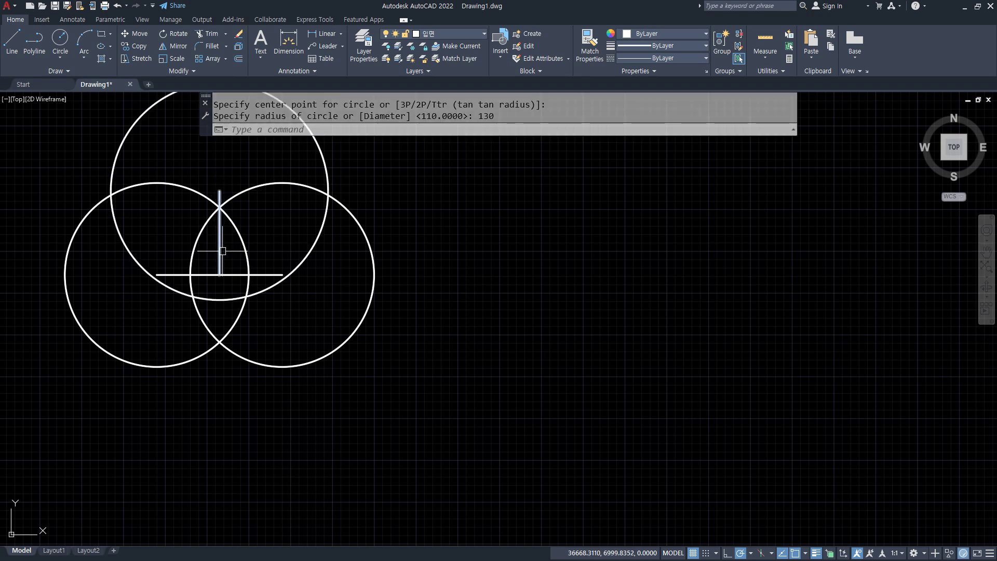
Step: Trim the overlapping portions of the three circles to form the three-lobed outer outline
{"action": "type", "text": "tr"}
{"action": "key", "text": "Return"}
{"action": "left_click", "coordinate": [321, 298]}
{"action": "left_click", "coordinate": [293, 162]}
{"action": "left_click", "coordinate": [187, 154]}
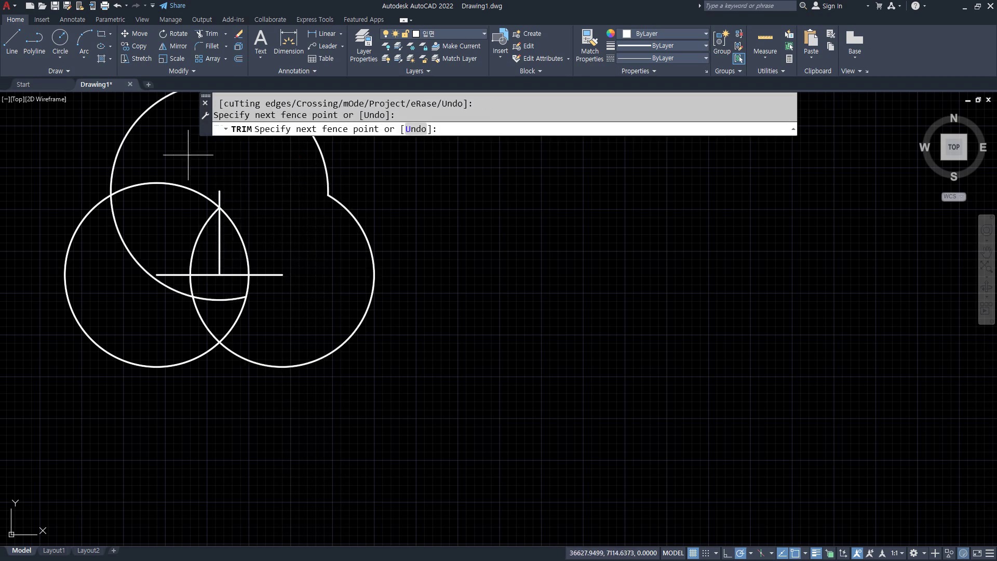
{"action": "left_click", "coordinate": [114, 298]}
{"action": "left_click", "coordinate": [120, 307]}
{"action": "left_click_drag", "start_coordinate": [308, 316], "coordinate": [149, 306]}
Step: Erase the three leftover inner arcs, keeping the two construction lines
{"action": "left_click", "coordinate": [275, 315]}
{"action": "left_click", "coordinate": [175, 294]}
{"action": "type", "text": "e"}
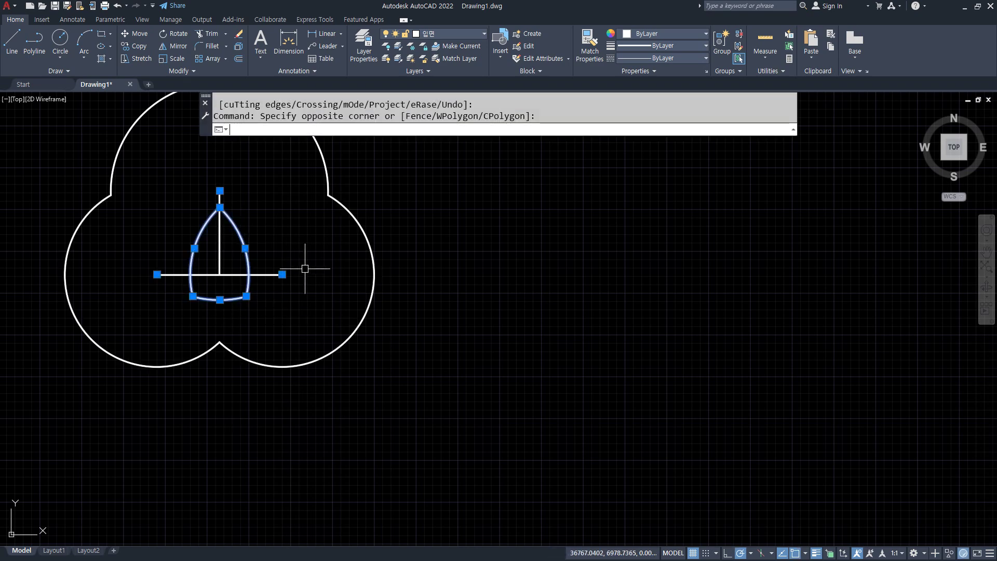
{"action": "key", "text": "Return"}
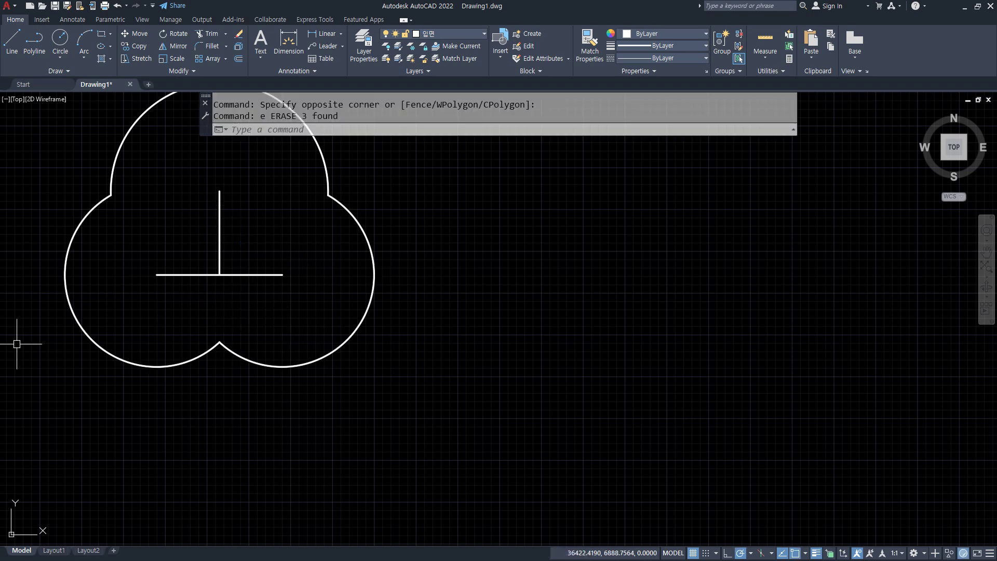
Step: Draw a circle of radius 80 centred where the two construction lines meet
{"action": "type", "text": "c"}
{"action": "key", "text": "Return"}
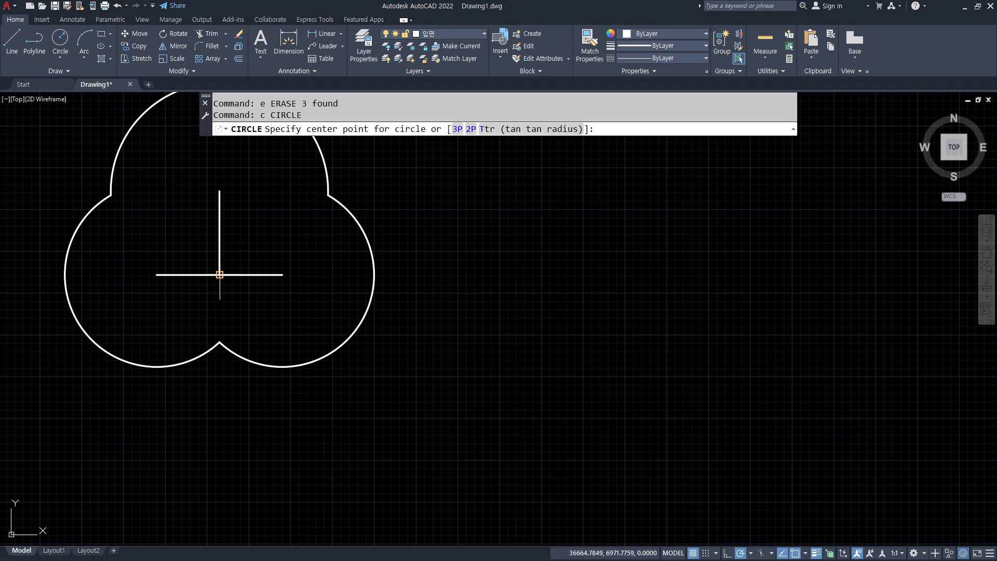
{"action": "left_click", "coordinate": [220, 275]}
{"action": "type", "text": "80"}
{"action": "key", "text": "Return"}
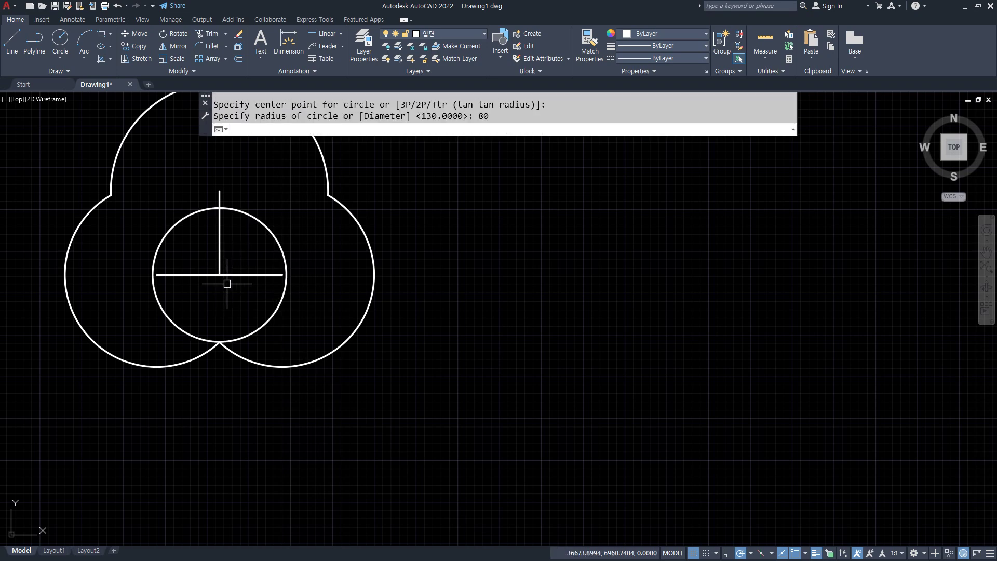
Step: Erase the horizontal and vertical construction lines inside the three-lobed tile
{"action": "left_click", "coordinate": [252, 280]}
{"action": "left_click", "coordinate": [218, 267]}
{"action": "type", "text": "e"}
{"action": "key", "text": "Return"}
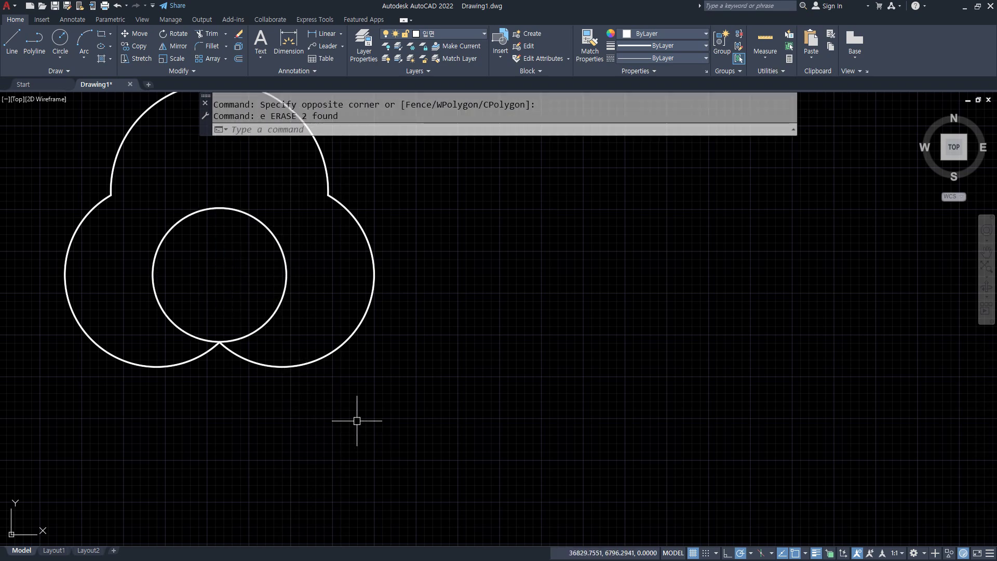
{"action": "scroll", "coordinate": [252, 374], "scroll_direction": "up", "scroll_amount": 3}
{"action": "scroll", "coordinate": [223, 329], "scroll_direction": "down", "scroll_amount": 5}
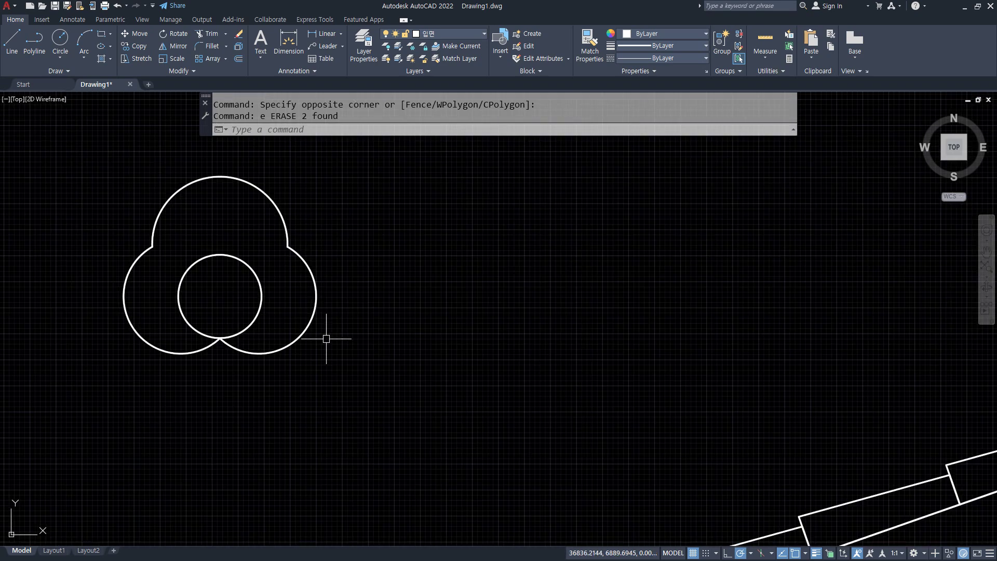
Step: Move the three-lobed ridge tile by its bottom notch onto the red centre line just above the roof apex
{"action": "type", "text": "m"}
{"action": "key", "text": "Return"}
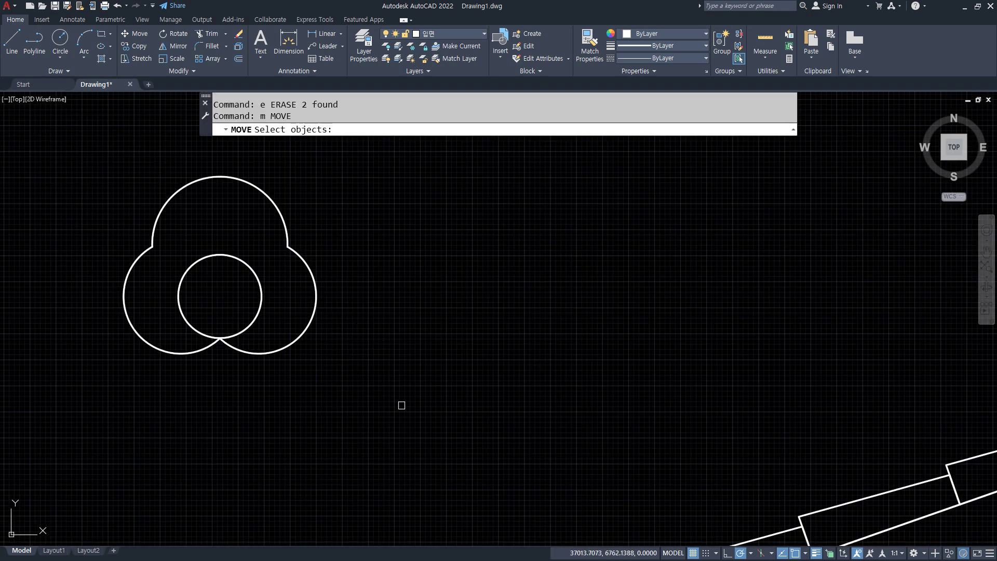
{"action": "left_click", "coordinate": [401, 404]}
{"action": "left_click", "coordinate": [117, 186]}
{"action": "key", "text": "Return"}
{"action": "left_click", "coordinate": [220, 338]}
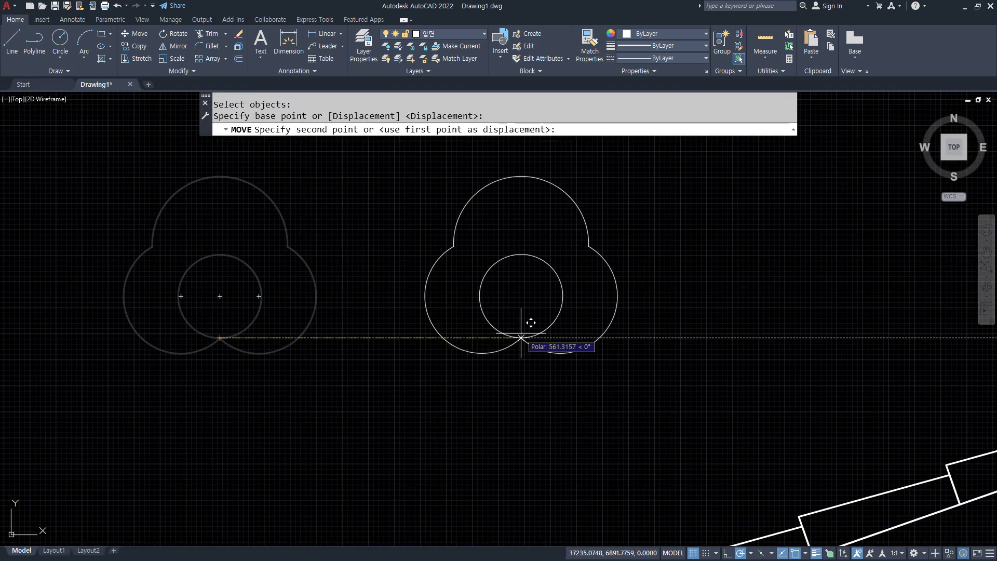
{"action": "middle_click_drag", "start_coordinate": [863, 388], "coordinate": [201, 306]}
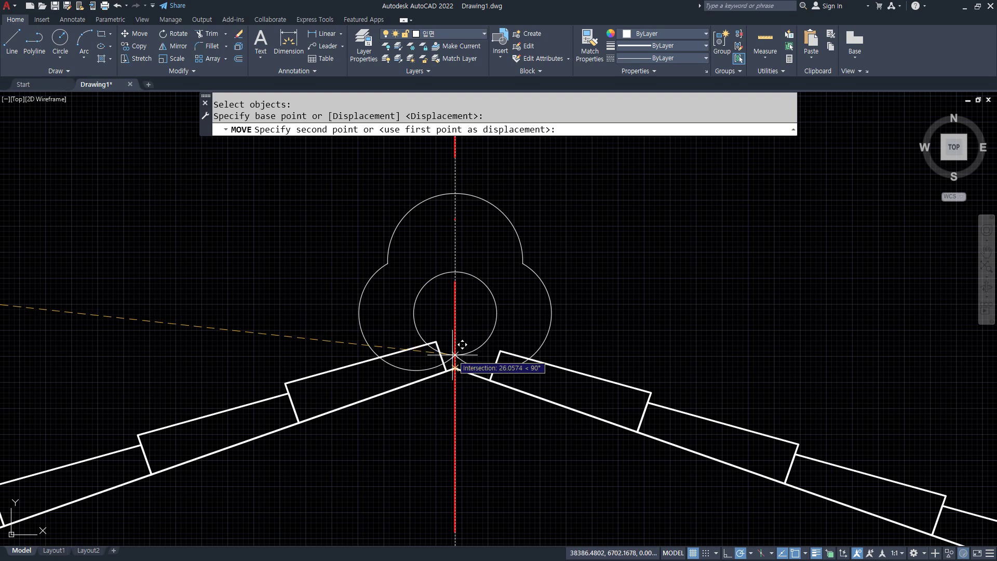
{"action": "left_click", "coordinate": [455, 356]}
Step: Try trimming the edges of the first tile on the right slope inside the three-lobed outline
{"action": "scroll", "coordinate": [426, 371], "scroll_direction": "up", "scroll_amount": 2}
{"action": "type", "text": "tr"}
{"action": "key", "text": "Return"}
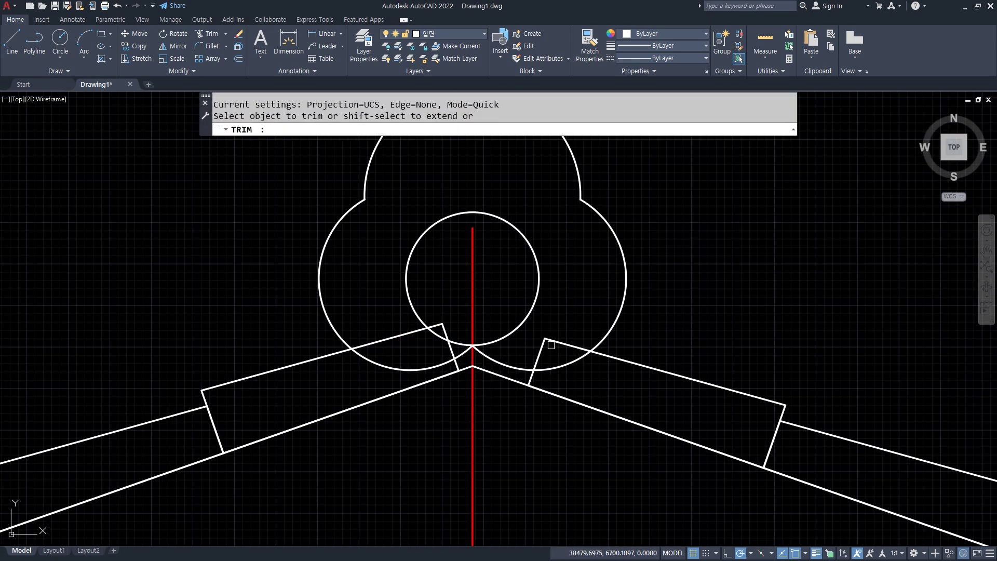
{"action": "left_click", "coordinate": [542, 352]}
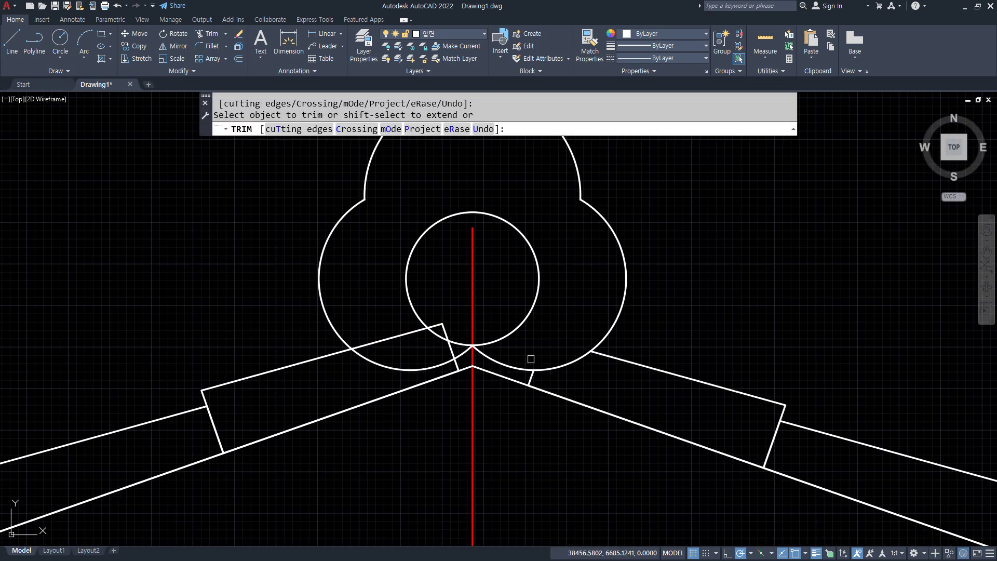
{"action": "key", "text": "Escape"}
{"action": "key", "text": "ctrl+z"}
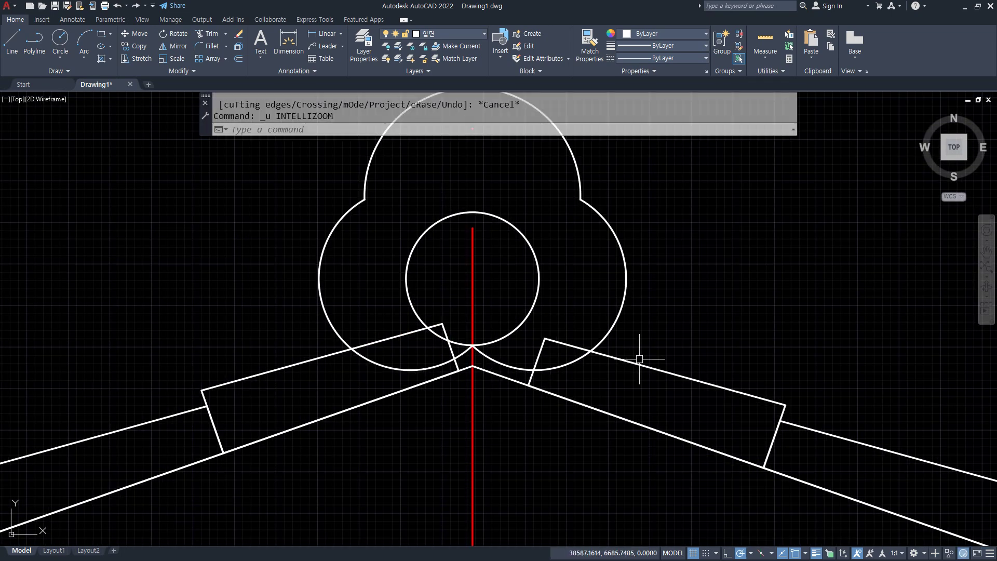
Step: Try trimming the lower arcs of the ridge tile where they overlap the top roof tiles on both slopes
{"action": "type", "text": "tr"}
{"action": "key", "text": "Return"}
{"action": "left_click", "coordinate": [561, 368]}
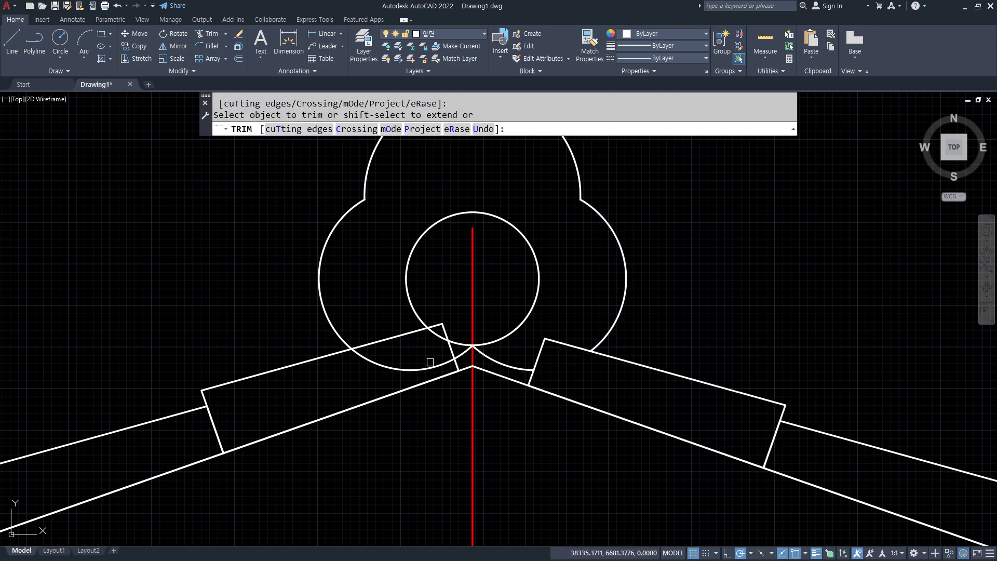
{"action": "left_click_drag", "start_coordinate": [429, 363], "coordinate": [414, 374]}
{"action": "scroll", "coordinate": [130, 363], "scroll_direction": "down", "scroll_amount": 5}
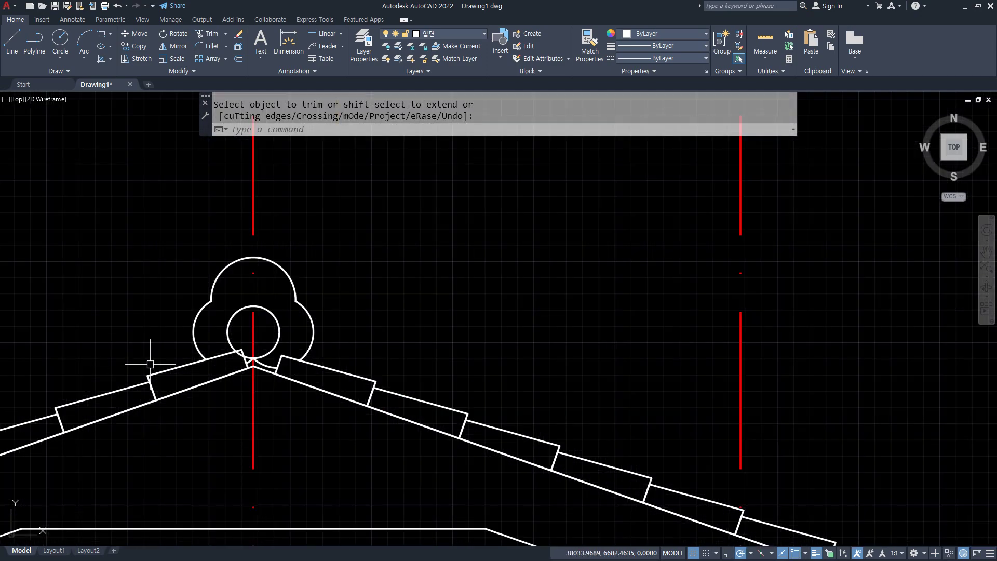
{"action": "scroll", "coordinate": [229, 349], "scroll_direction": "up", "scroll_amount": 7}
{"action": "key", "text": "Return"}
{"action": "scroll", "coordinate": [190, 345], "scroll_direction": "down", "scroll_amount": 4}
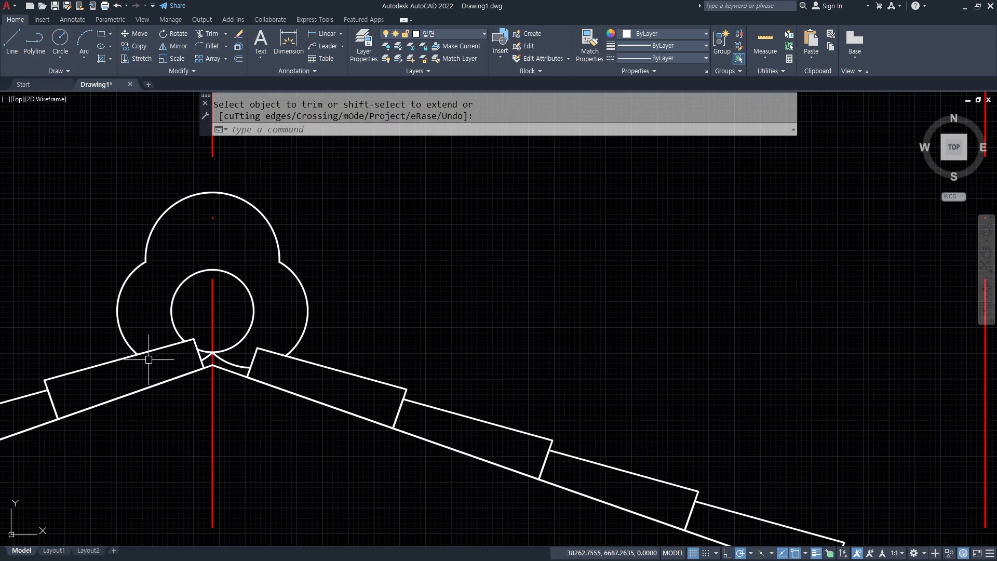
{"action": "middle_click_drag", "start_coordinate": [104, 369], "coordinate": [435, 297]}
{"action": "scroll", "coordinate": [426, 305], "scroll_direction": "down", "scroll_amount": 2}
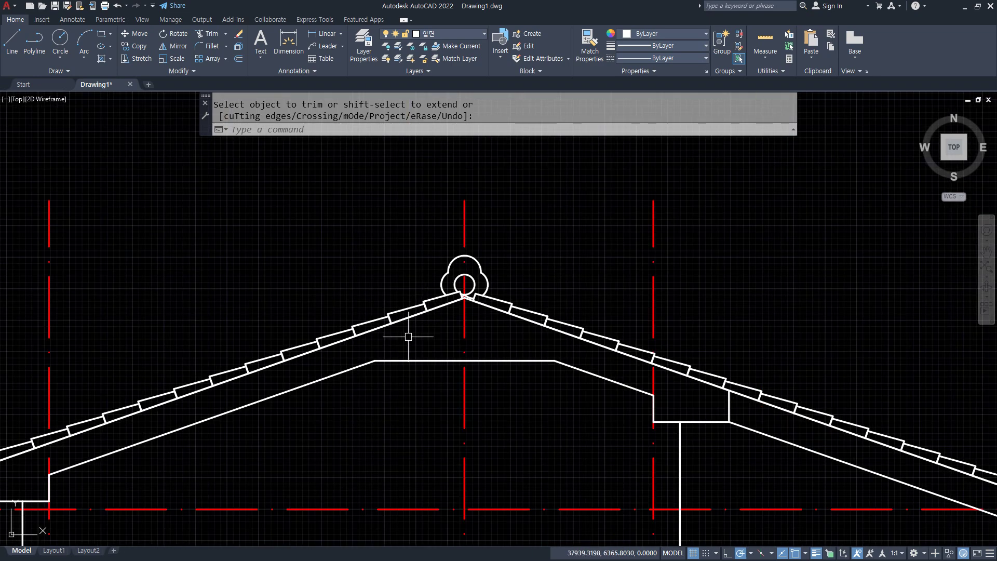
{"action": "scroll", "coordinate": [458, 293], "scroll_direction": "up", "scroll_amount": 5}
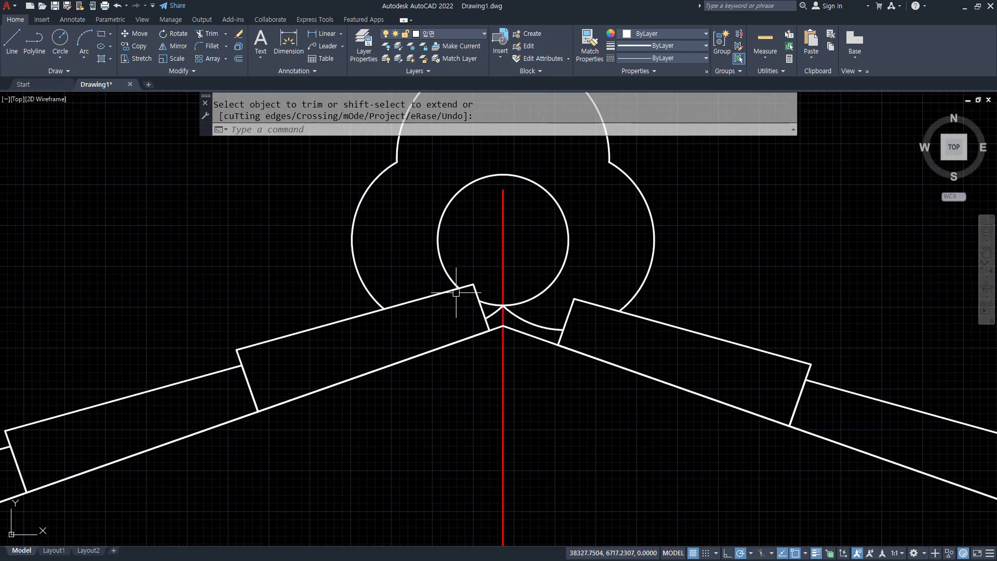
Step: Undo the trims of the ridge tile's lower arcs
{"action": "key", "text": "ctrl+z"}
{"action": "key", "text": "ctrl+z"}
{"action": "key", "text": "ctrl+z"}
{"action": "key", "text": "ctrl+z"}
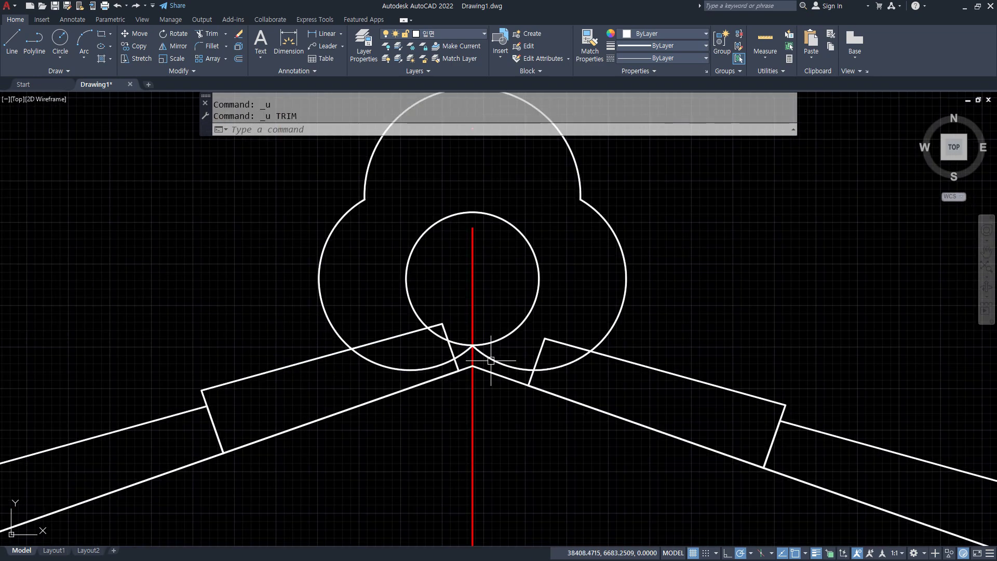
{"action": "scroll", "coordinate": [440, 353], "scroll_direction": "up", "scroll_amount": 2}
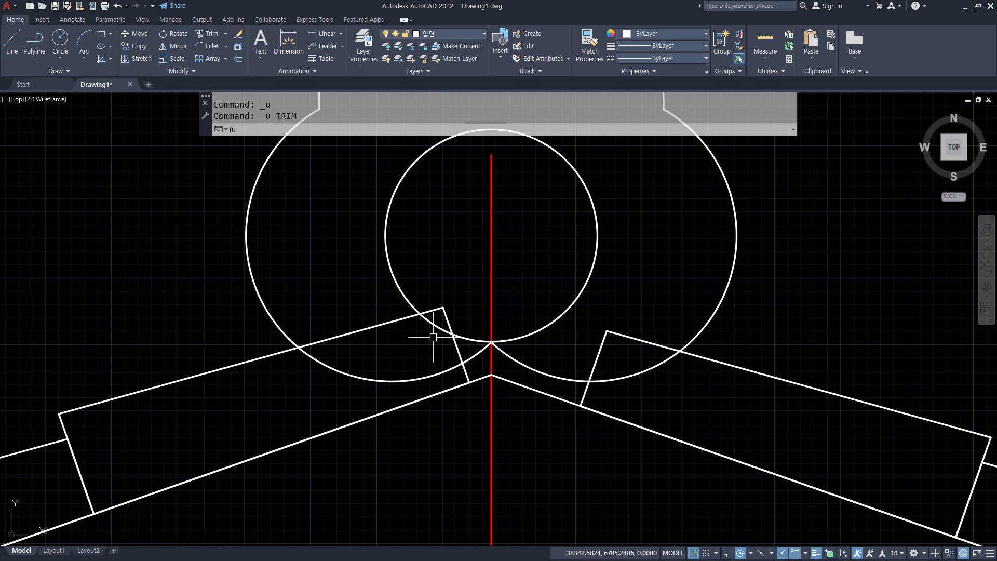
{"action": "type", "text": "m"}
{"action": "key", "text": "Return"}
{"action": "key", "text": "Escape"}
Step: Trim the top roof tiles' edges inside the three-lobed outline on both slopes and erase the leftover piece
{"action": "type", "text": "tr"}
{"action": "key", "text": "Return"}
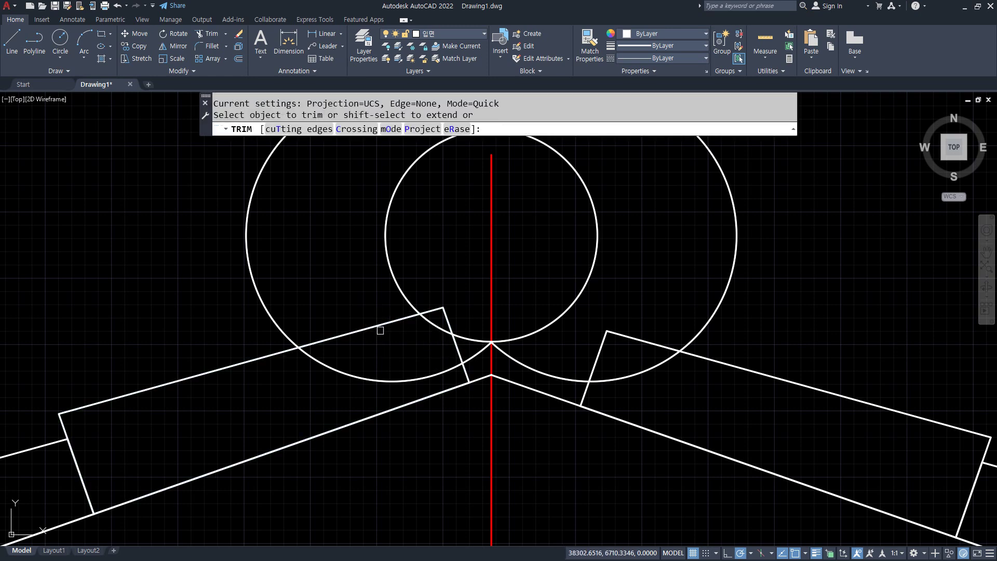
{"action": "left_click", "coordinate": [380, 325]}
{"action": "left_click", "coordinate": [457, 349]}
{"action": "left_click_drag", "start_coordinate": [640, 326], "coordinate": [583, 341]}
{"action": "key", "text": "Return"}
{"action": "left_click", "coordinate": [447, 308]}
{"action": "type", "text": "e"}
{"action": "key", "text": "Return"}
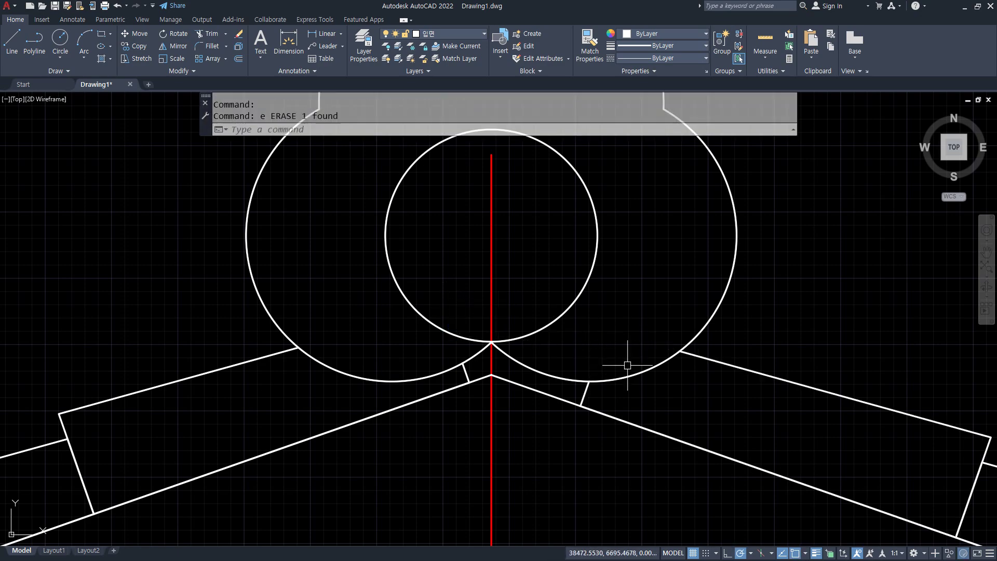
Step: Review the side elevation's roof, window openings and wall areas, and the overall drawing layout
{"action": "scroll", "coordinate": [631, 366], "scroll_direction": "down", "scroll_amount": 10}
{"action": "mouse_move", "coordinate": [632, 372]}
{"action": "middle_mouse_down"}
{"action": "mouse_move", "coordinate": [534, 256]}
{"action": "mouse_move", "coordinate": [530, 228]}
{"action": "middle_mouse_up"}
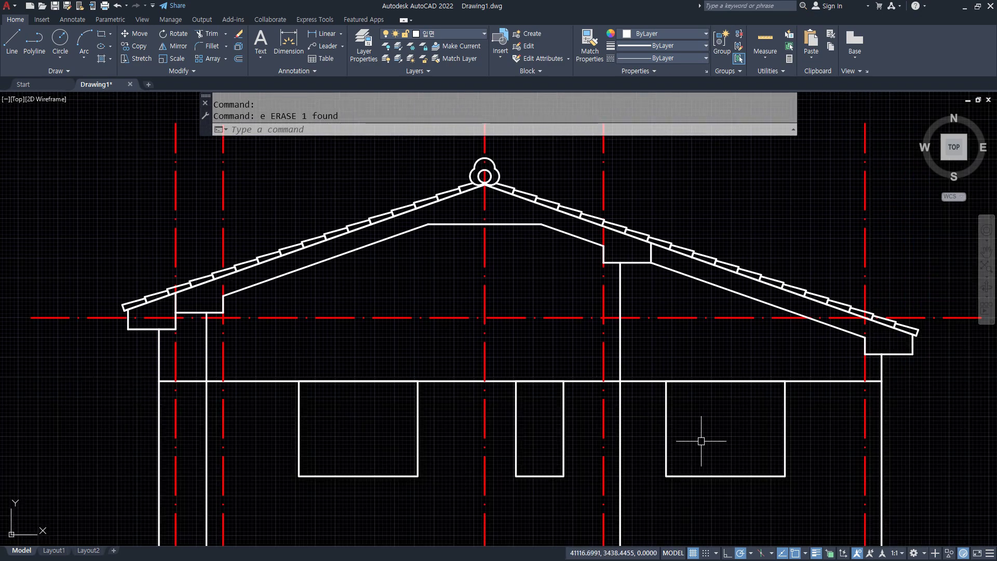
{"action": "scroll", "coordinate": [744, 459], "scroll_direction": "down", "scroll_amount": 2}
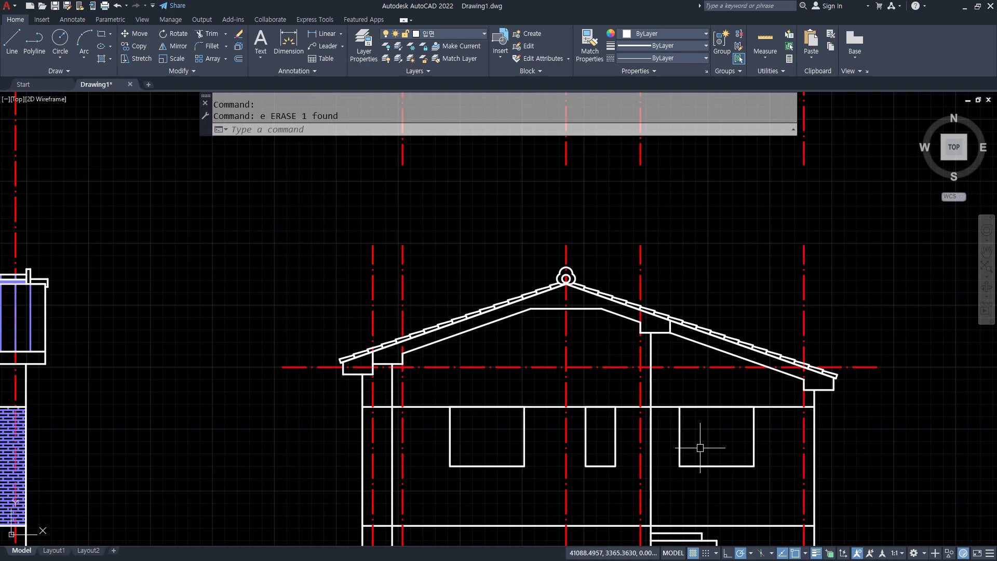
{"action": "mouse_move", "coordinate": [701, 445]}
{"action": "middle_mouse_down"}
{"action": "mouse_move", "coordinate": [574, 365]}
{"action": "mouse_move", "coordinate": [563, 332]}
{"action": "middle_mouse_up"}
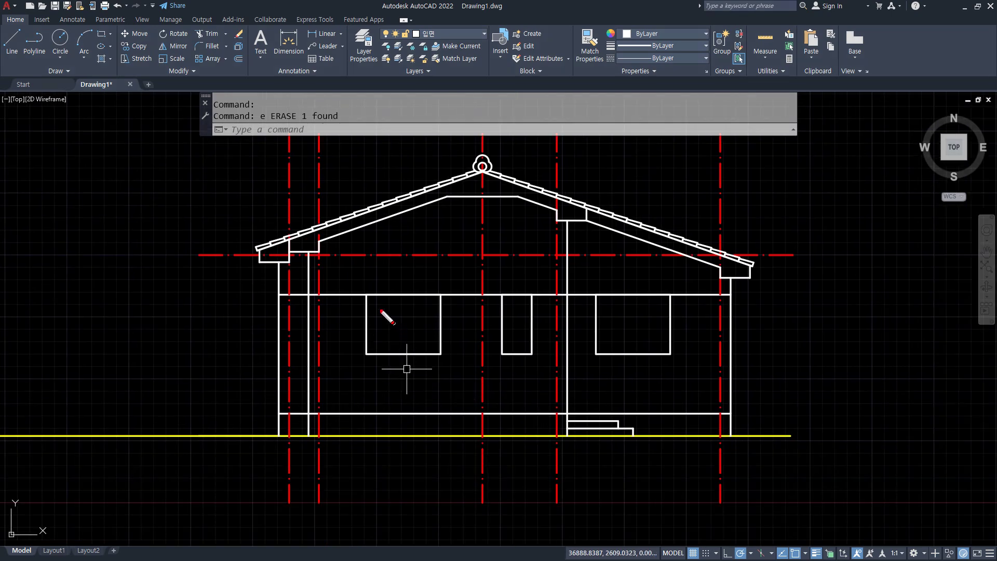
{"action": "left_click_drag", "start_coordinate": [491, 333], "coordinate": [512, 312]}
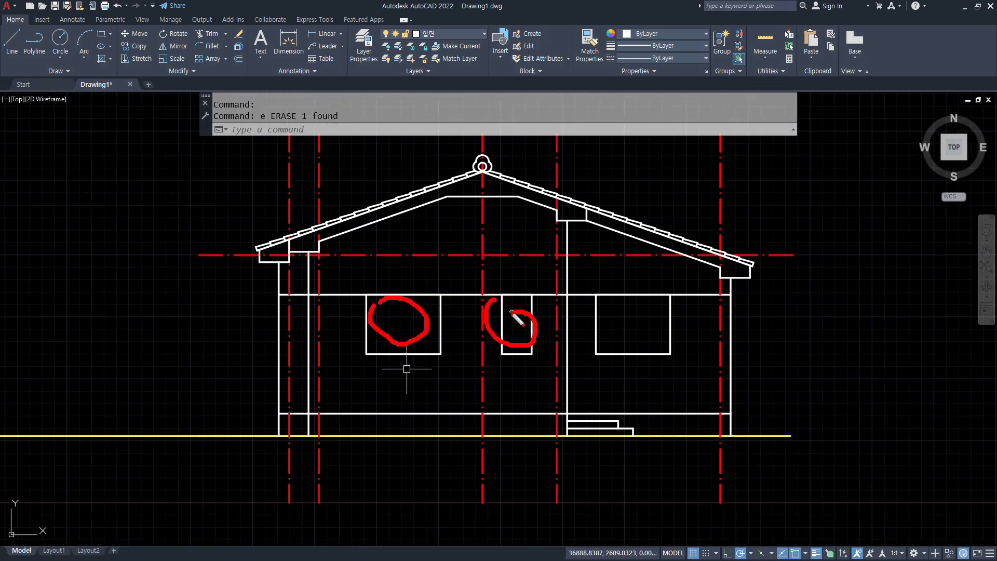
{"action": "left_click_drag", "start_coordinate": [623, 339], "coordinate": [606, 308]}
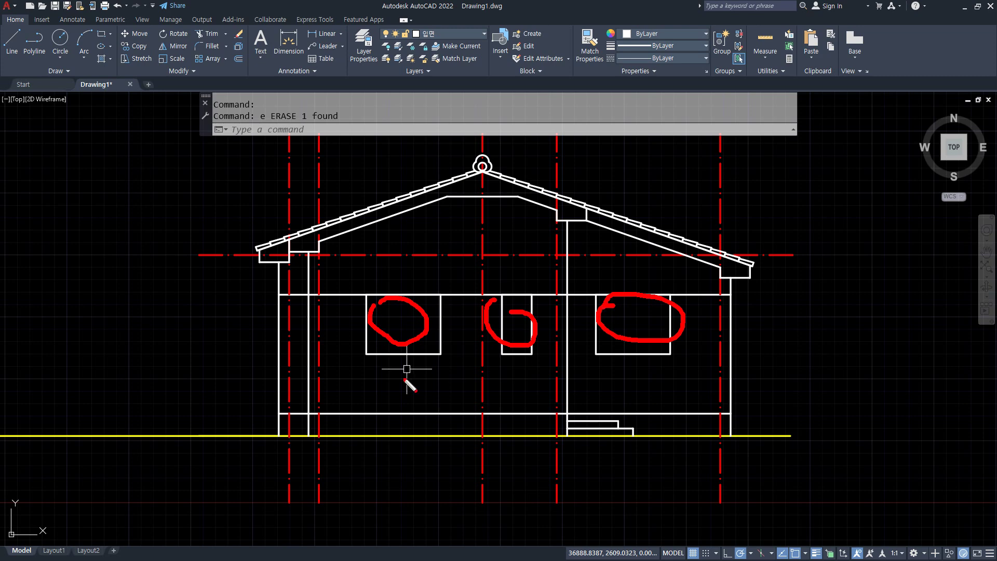
{"action": "left_click_drag", "start_coordinate": [293, 334], "coordinate": [372, 325]}
{"action": "left_click_drag", "start_coordinate": [312, 380], "coordinate": [737, 367]}
{"action": "left_click_drag", "start_coordinate": [713, 405], "coordinate": [334, 396]}
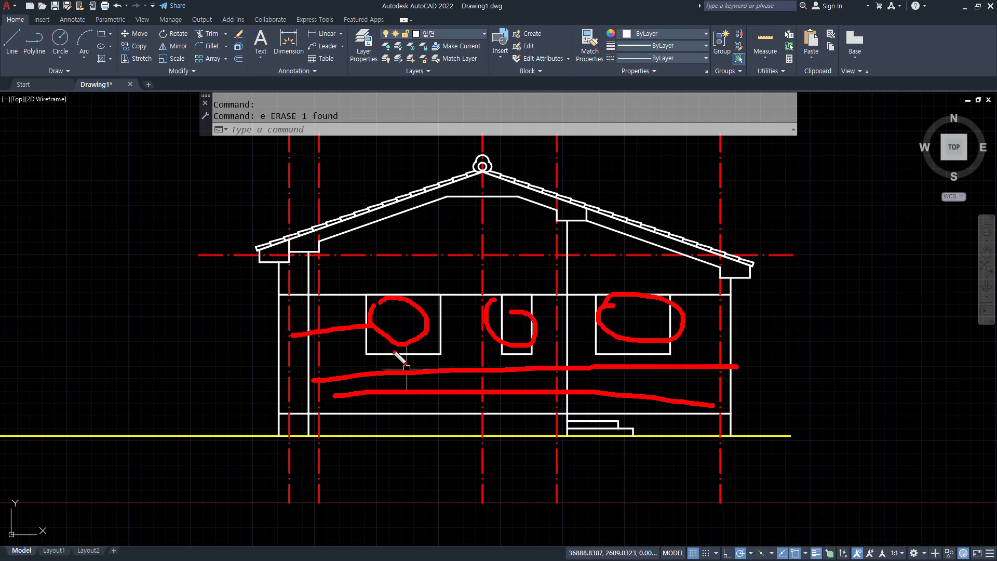
{"action": "key", "text": "Escape"}
{"action": "scroll", "coordinate": [396, 398], "scroll_direction": "down", "scroll_amount": 6}
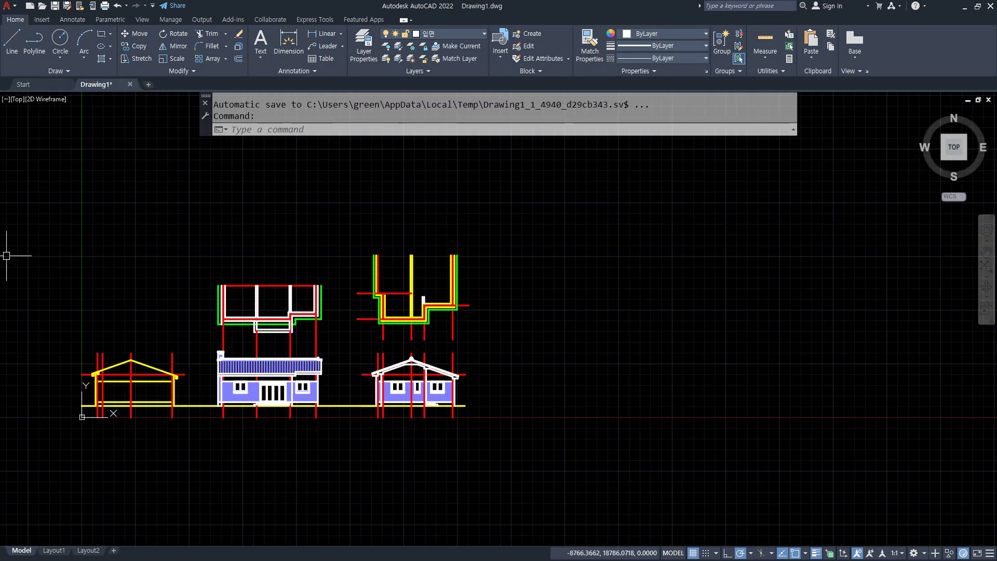
Step: Switch to the floor plan image in Chrome, examine the rear walls and eaves line, and return to AutoCAD
{"action": "key", "text": "alt+Tab"}
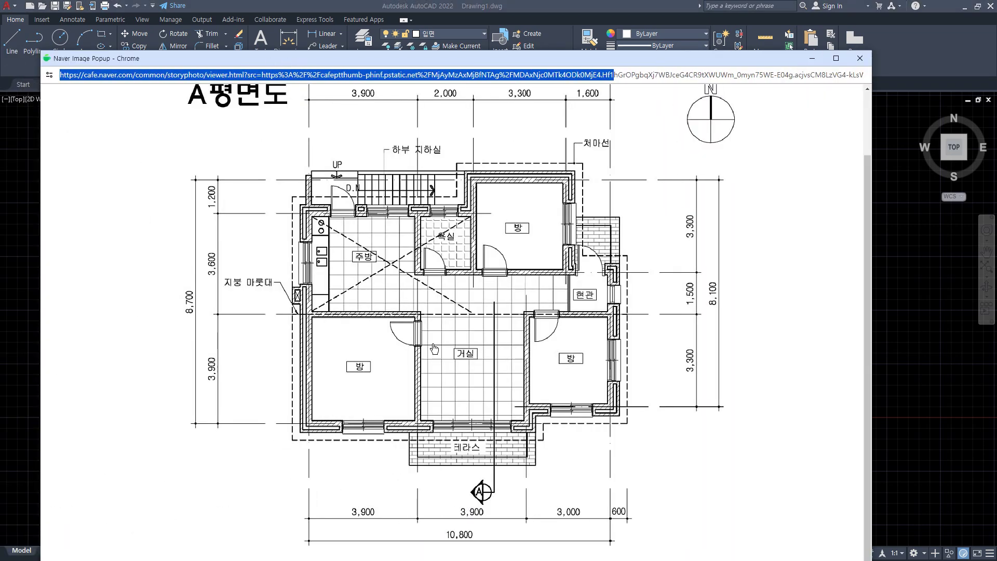
{"action": "left_click_drag", "start_coordinate": [415, 126], "coordinate": [462, 120]}
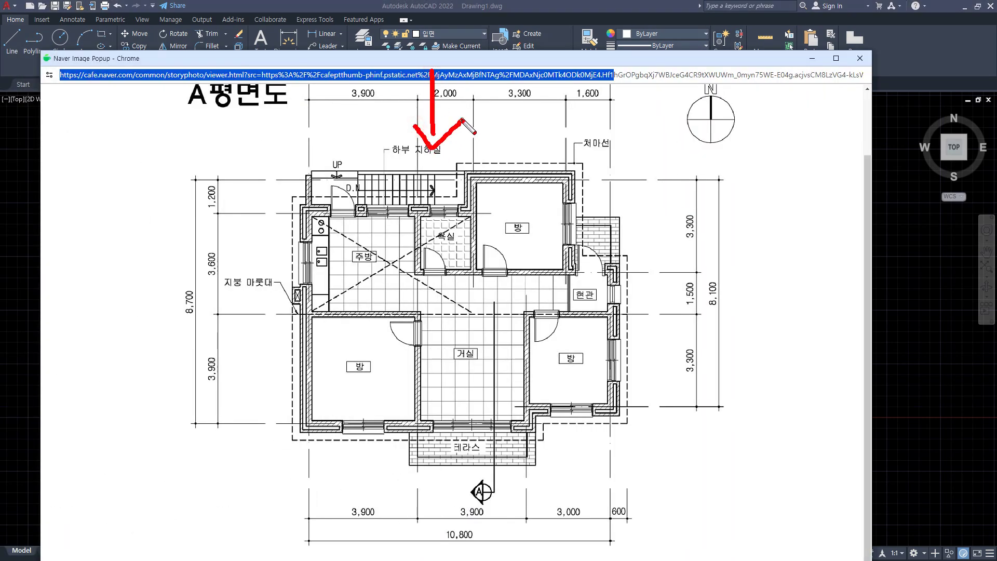
{"action": "left_click_drag", "start_coordinate": [624, 263], "coordinate": [585, 261]}
{"action": "left_click_drag", "start_coordinate": [579, 177], "coordinate": [474, 176]}
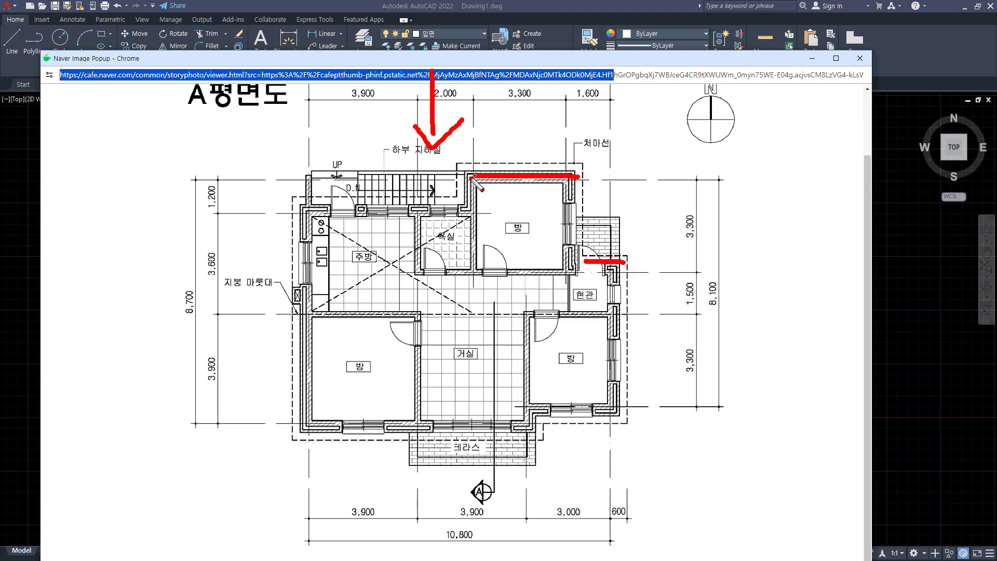
{"action": "left_click_drag", "start_coordinate": [428, 201], "coordinate": [339, 202]}
{"action": "key", "text": "Escape"}
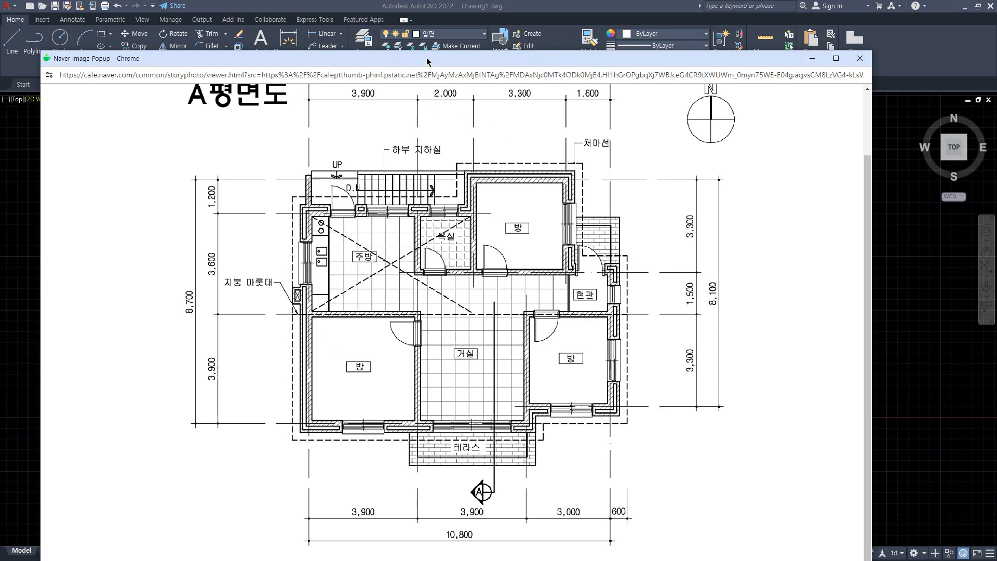
{"action": "left_click_drag", "start_coordinate": [427, 59], "coordinate": [0, 63]}
{"action": "left_click", "coordinate": [556, 374]}
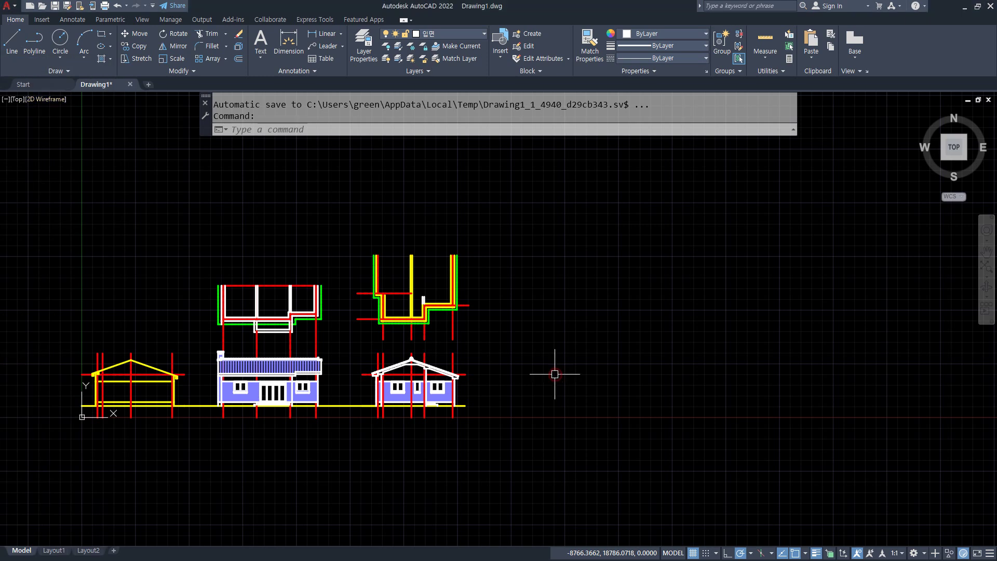
Step: Draw a long horizontal line extending the ground line rightward from its end beside the side elevation
{"action": "type", "text": "l"}
{"action": "key", "text": "Return"}
{"action": "left_click", "coordinate": [465, 406]}
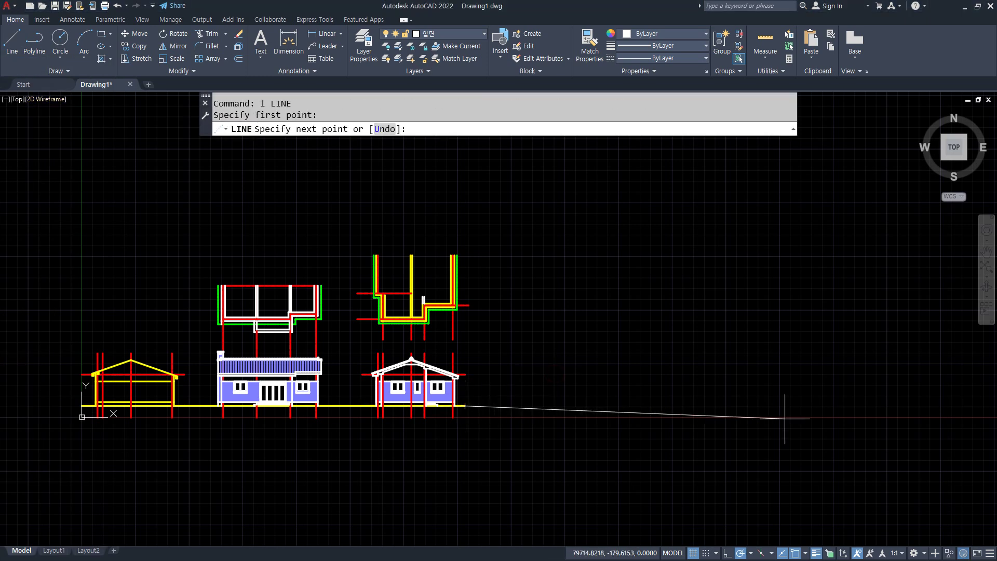
{"action": "left_click", "coordinate": [857, 406]}
{"action": "key", "text": "Escape"}
Step: Match the new ground line extension's properties to the existing yellow ground line
{"action": "type", "text": "ma"}
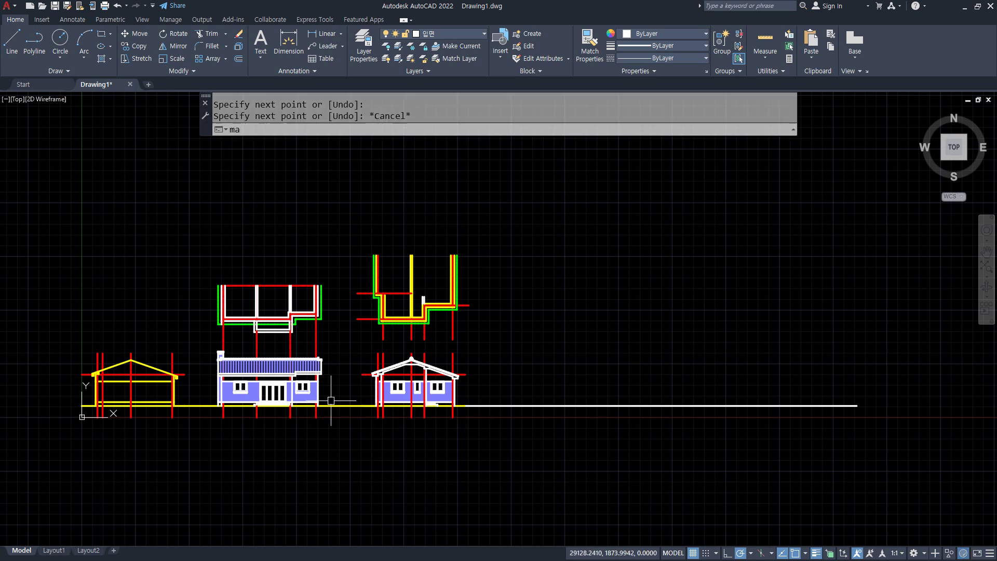
{"action": "key", "text": "Return"}
{"action": "left_click", "coordinate": [332, 405]}
{"action": "left_click", "coordinate": [540, 408]}
{"action": "left_click", "coordinate": [518, 376]}
{"action": "key", "text": "Return"}
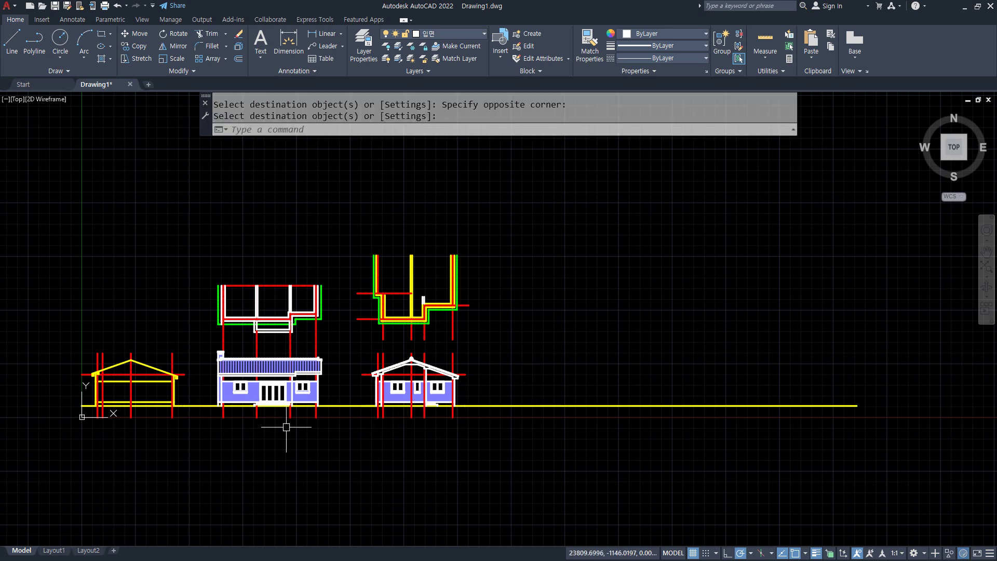
Step: Move the yellow house outline with its red centre lines to the right of the side elevation on the extended ground line
{"action": "type", "text": "m"}
{"action": "key", "text": "Return"}
{"action": "left_click", "coordinate": [55, 318]}
{"action": "left_click", "coordinate": [218, 472]}
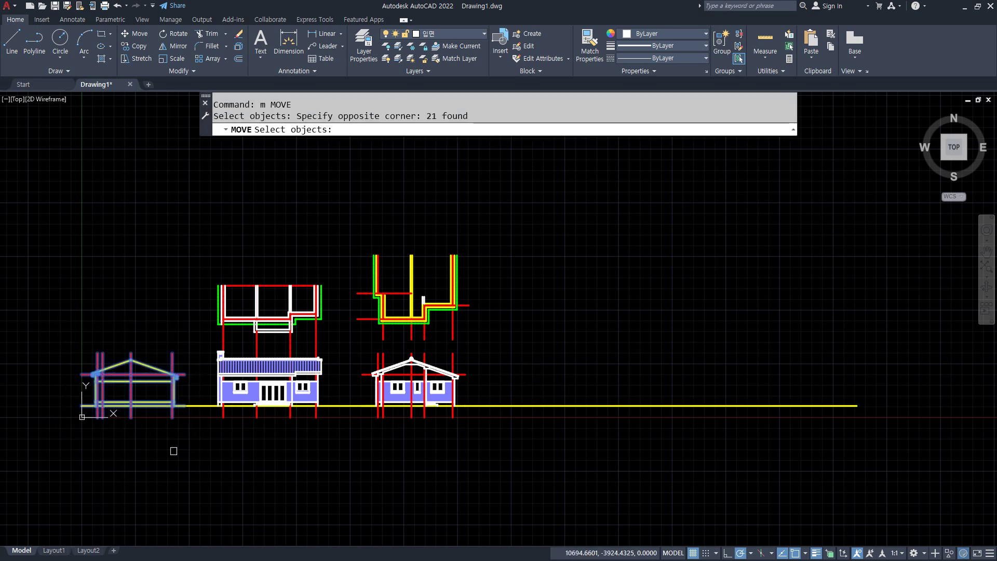
{"action": "key", "text": "Return"}
{"action": "left_click", "coordinate": [140, 450]}
{"action": "left_click", "coordinate": [536, 448]}
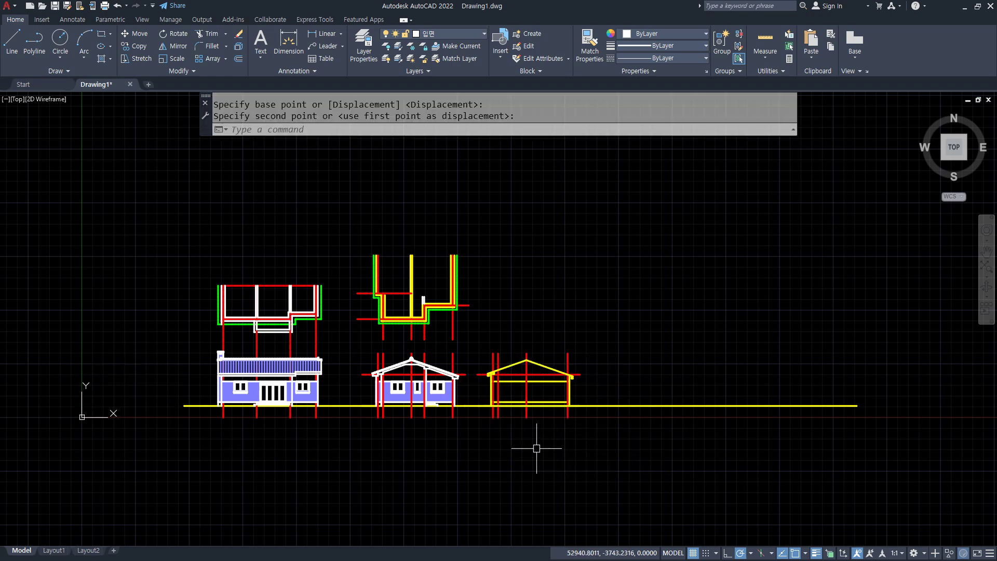
{"action": "key", "text": "Return"}
{"action": "scroll", "coordinate": [585, 418], "scroll_direction": "up", "scroll_amount": 5}
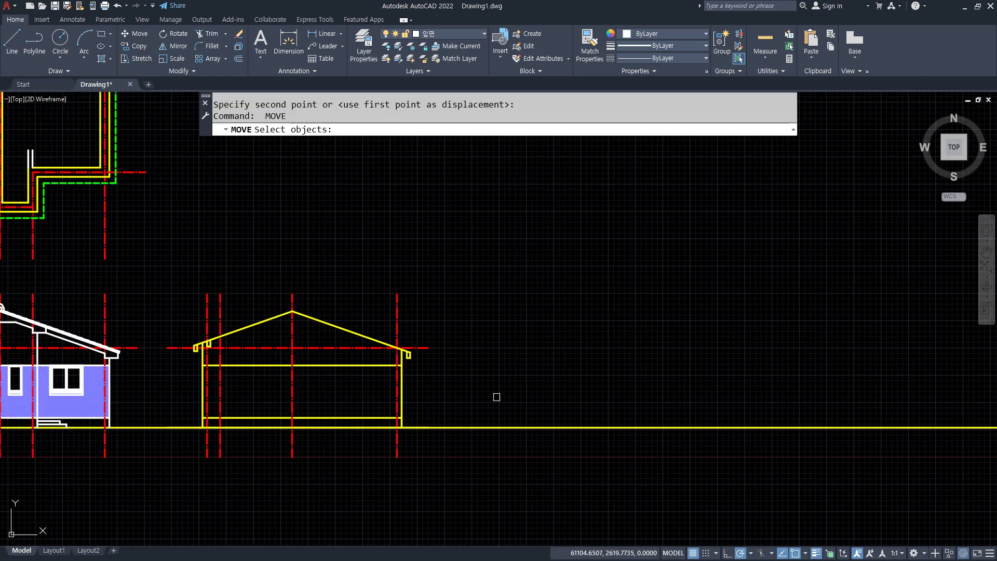
{"action": "key", "text": "Escape"}
Step: Draw a long horizontal line rightward from the end of the floor plan's horizontal centre line, above the yellow house outline
{"action": "scroll", "coordinate": [497, 397], "scroll_direction": "down", "scroll_amount": 6}
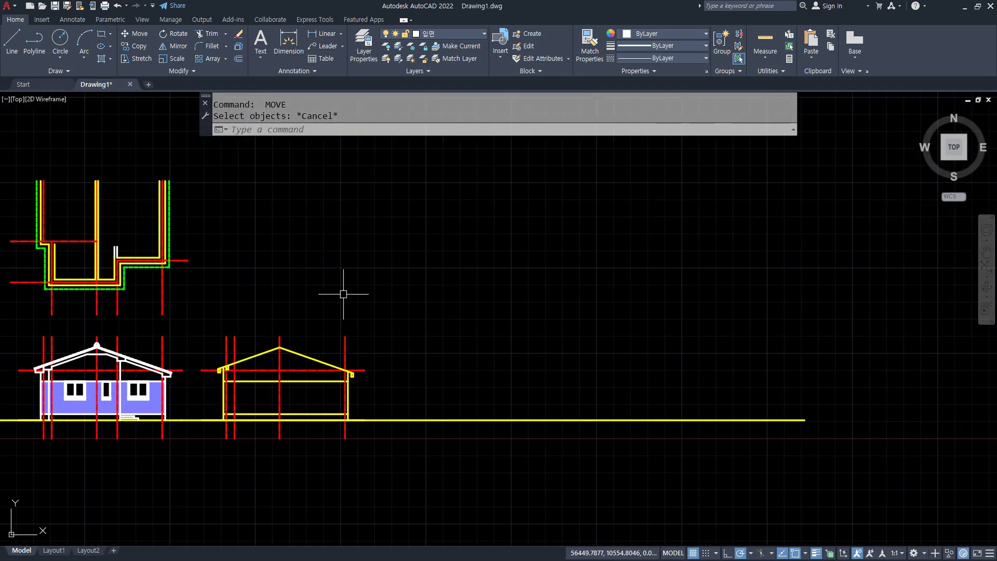
{"action": "type", "text": "l"}
{"action": "key", "text": "Return"}
{"action": "left_click", "coordinate": [188, 260]}
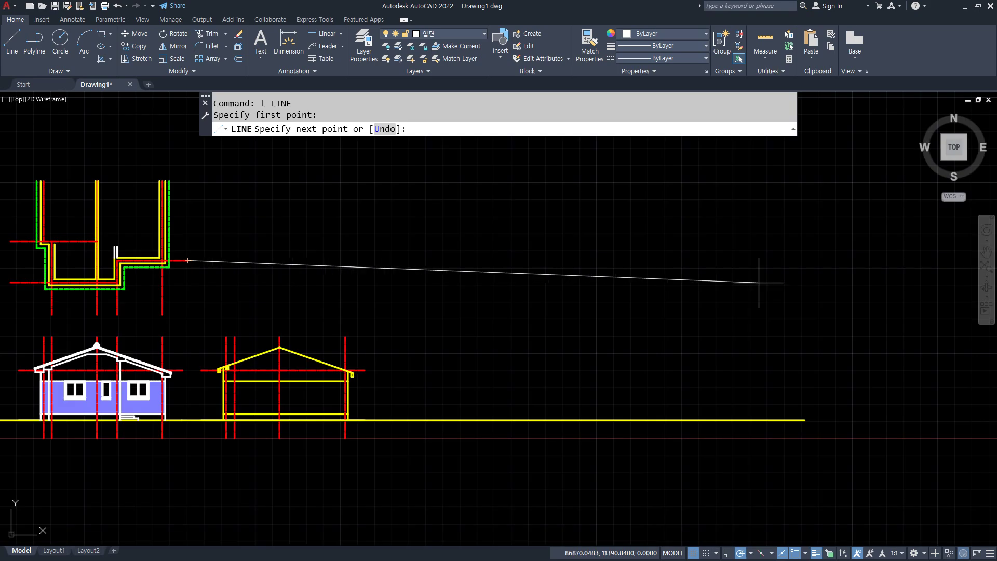
{"action": "left_click", "coordinate": [825, 260]}
{"action": "key", "text": "Return"}
Step: Match the new long horizontal line's properties to the red centre line of the yellow house outline
{"action": "type", "text": "ma"}
{"action": "key", "text": "Return"}
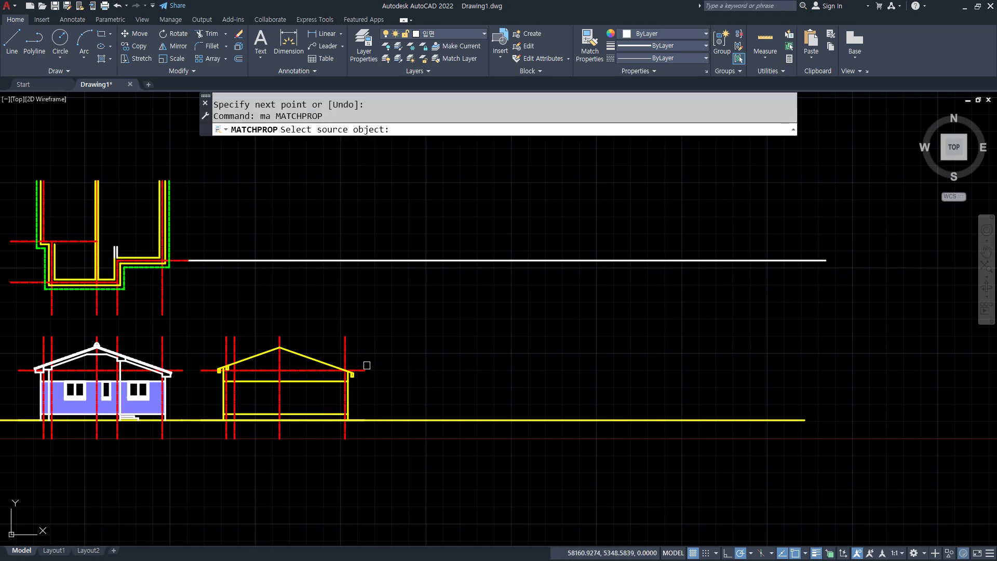
{"action": "left_click", "coordinate": [366, 365]}
{"action": "left_click", "coordinate": [198, 260]}
{"action": "key", "text": "Return"}
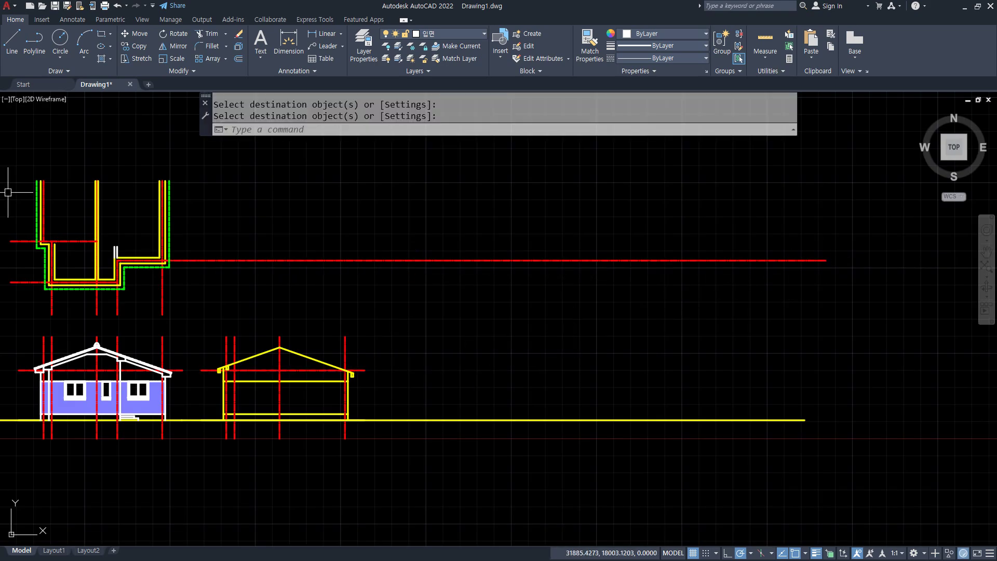
Step: Switch to the floor plan image in Chrome, examine the left-right orientation and grid spacing seen from the rear, and return to AutoCAD
{"action": "left_click_drag", "start_coordinate": [0, 51], "coordinate": [515, 63]}
{"action": "mouse_move", "coordinate": [398, 23]}
{"action": "left_mouse_down"}
{"action": "mouse_move", "coordinate": [399, 71]}
{"action": "mouse_move", "coordinate": [420, 52]}
{"action": "left_mouse_up"}
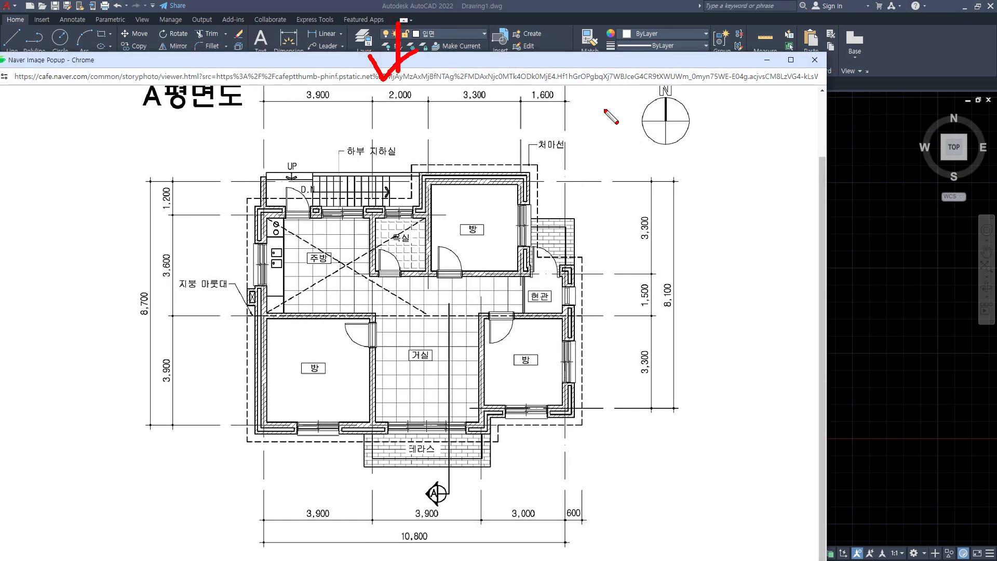
{"action": "left_click_drag", "start_coordinate": [620, 137], "coordinate": [643, 147]}
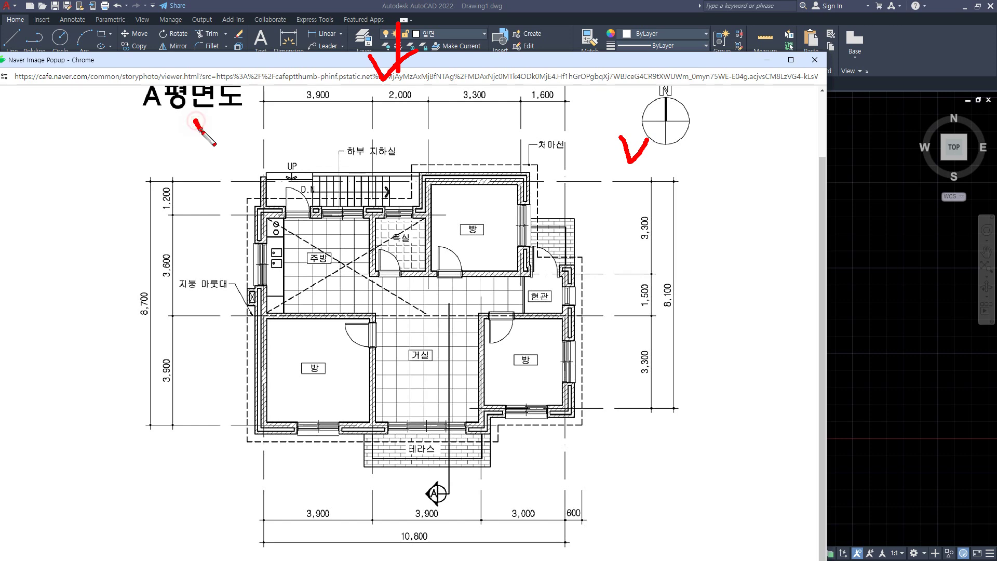
{"action": "left_click_drag", "start_coordinate": [194, 119], "coordinate": [196, 125]}
{"action": "key", "text": "Delete"}
{"action": "mouse_move", "coordinate": [603, 116]}
{"action": "left_mouse_down"}
{"action": "mouse_move", "coordinate": [605, 149]}
{"action": "mouse_move", "coordinate": [630, 146]}
{"action": "left_mouse_up"}
{"action": "mouse_move", "coordinate": [187, 106]}
{"action": "left_mouse_down"}
{"action": "mouse_move", "coordinate": [189, 139]}
{"action": "mouse_move", "coordinate": [211, 125]}
{"action": "mouse_move", "coordinate": [252, 180]}
{"action": "left_mouse_up"}
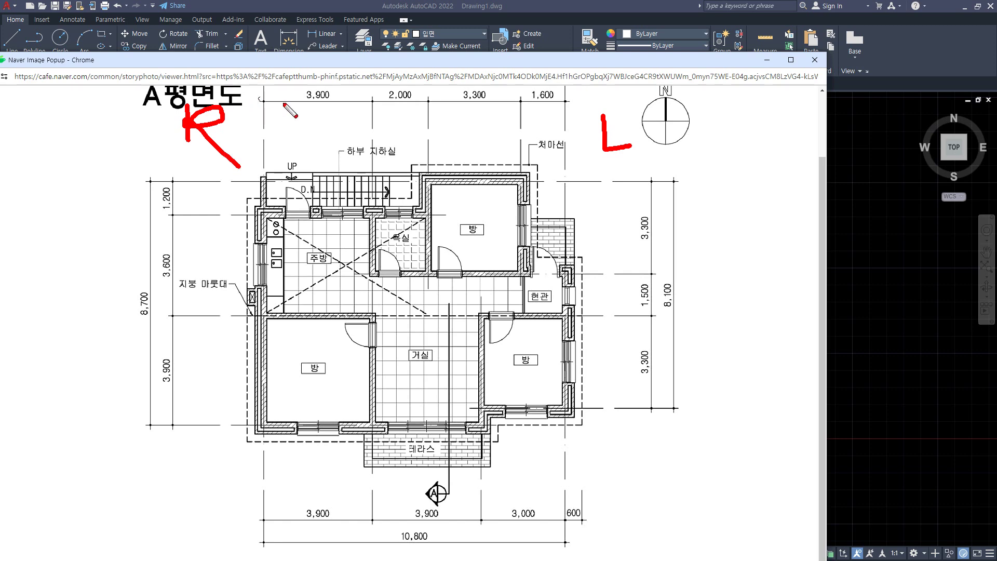
{"action": "mouse_move", "coordinate": [417, 555]}
{"action": "left_mouse_down"}
{"action": "mouse_move", "coordinate": [420, 499]}
{"action": "mouse_move", "coordinate": [436, 498]}
{"action": "left_mouse_up"}
{"action": "mouse_move", "coordinate": [188, 456]}
{"action": "left_mouse_down"}
{"action": "mouse_move", "coordinate": [186, 490]}
{"action": "mouse_move", "coordinate": [201, 453]}
{"action": "mouse_move", "coordinate": [234, 481]}
{"action": "left_mouse_up"}
{"action": "key", "text": "e"}
{"action": "left_click_drag", "start_coordinate": [593, 462], "coordinate": [597, 496]}
{"action": "mouse_move", "coordinate": [598, 497]}
{"action": "left_mouse_down"}
{"action": "mouse_move", "coordinate": [605, 460]}
{"action": "mouse_move", "coordinate": [652, 506]}
{"action": "left_mouse_up"}
{"action": "mouse_move", "coordinate": [416, 7]}
{"action": "left_mouse_down"}
{"action": "mouse_move", "coordinate": [419, 46]}
{"action": "mouse_move", "coordinate": [462, 53]}
{"action": "left_mouse_up"}
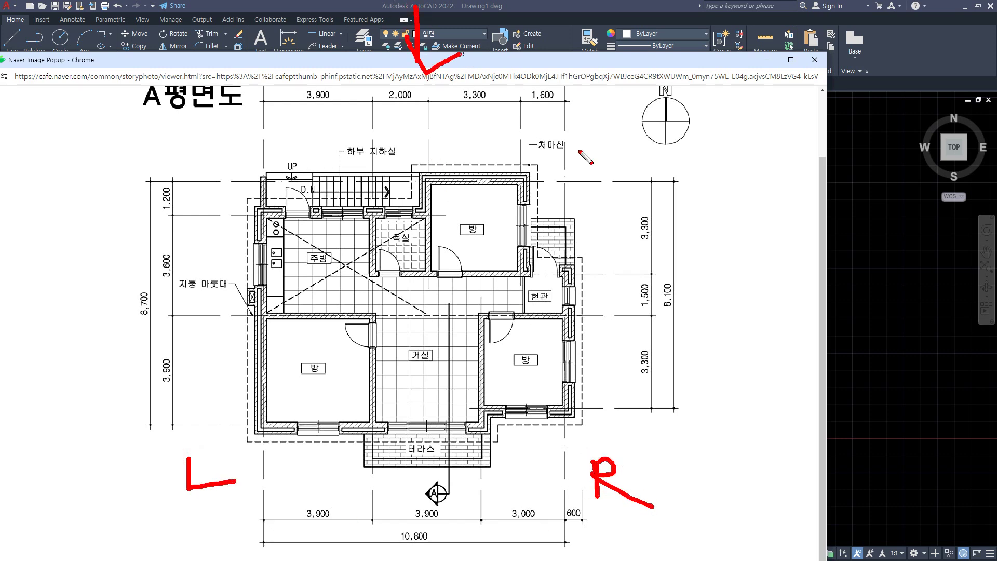
{"action": "left_click_drag", "start_coordinate": [611, 106], "coordinate": [649, 131]}
{"action": "mouse_move", "coordinate": [166, 104]}
{"action": "left_mouse_down"}
{"action": "mouse_move", "coordinate": [178, 156]}
{"action": "mouse_move", "coordinate": [197, 123]}
{"action": "mouse_move", "coordinate": [220, 155]}
{"action": "left_mouse_up"}
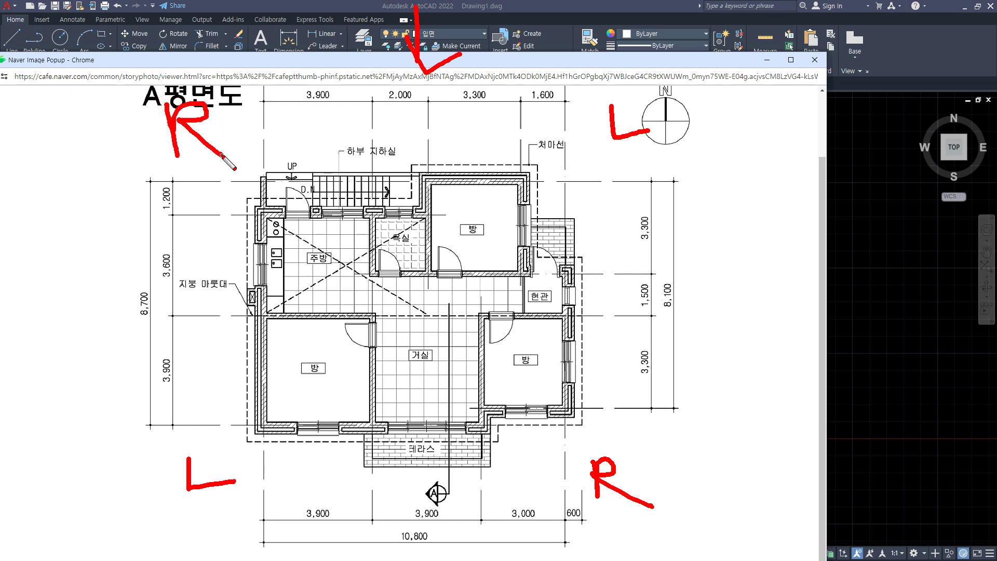
{"action": "key", "text": "Escape"}
{"action": "left_click_drag", "start_coordinate": [176, 63], "coordinate": [0, 71]}
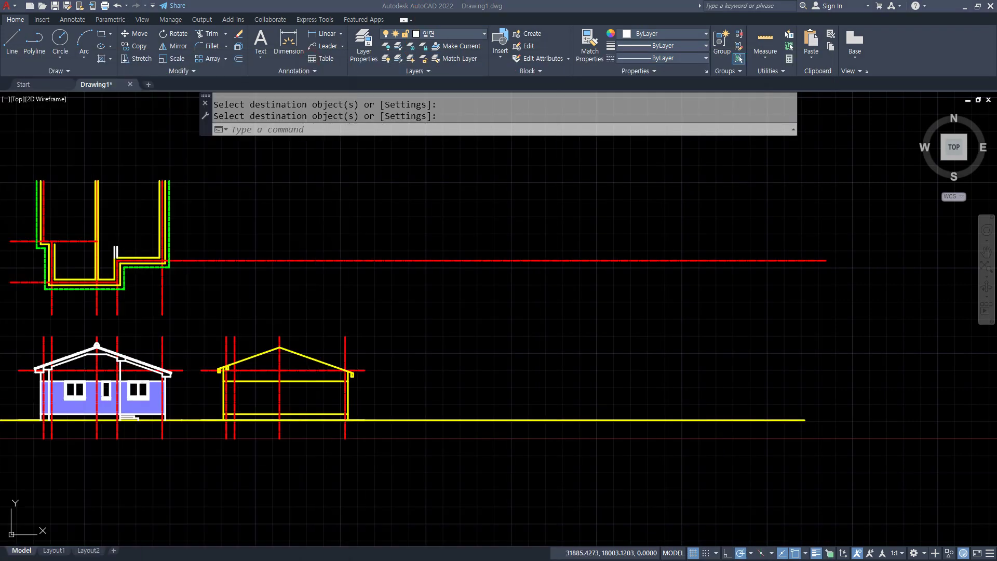
Step: Draw a vertical line crossing the long red horizontal line, to the right of the yellow house outline
{"action": "left_click", "coordinate": [345, 259]}
{"action": "type", "text": "l"}
{"action": "key", "text": "Return"}
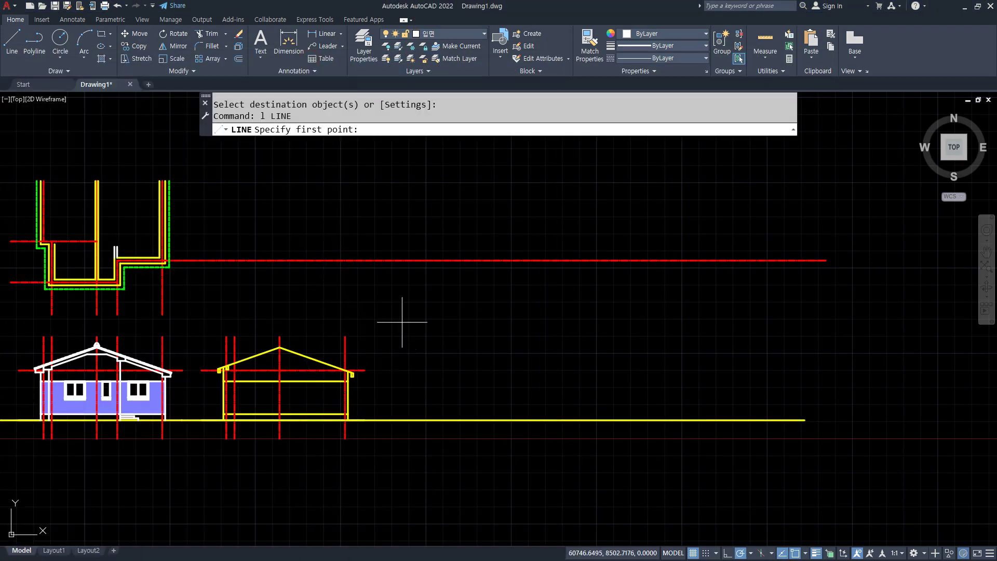
{"action": "left_click", "coordinate": [402, 323]}
{"action": "left_click", "coordinate": [402, 161]}
{"action": "key", "text": "Return"}
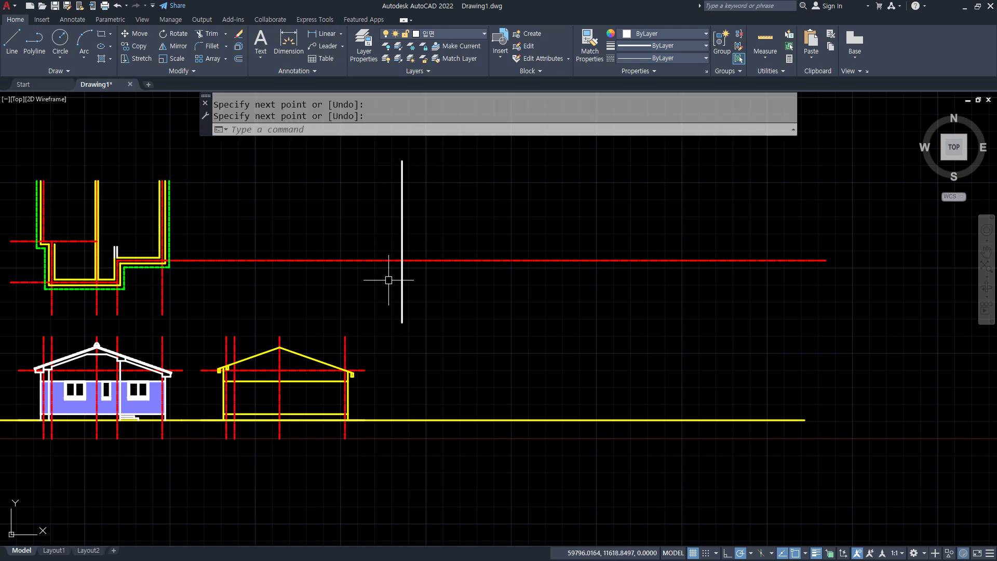
Step: Match the new vertical line's properties to the red horizontal centre line
{"action": "type", "text": "ma"}
{"action": "key", "text": "Return"}
{"action": "left_click", "coordinate": [403, 260]}
{"action": "left_click", "coordinate": [402, 281]}
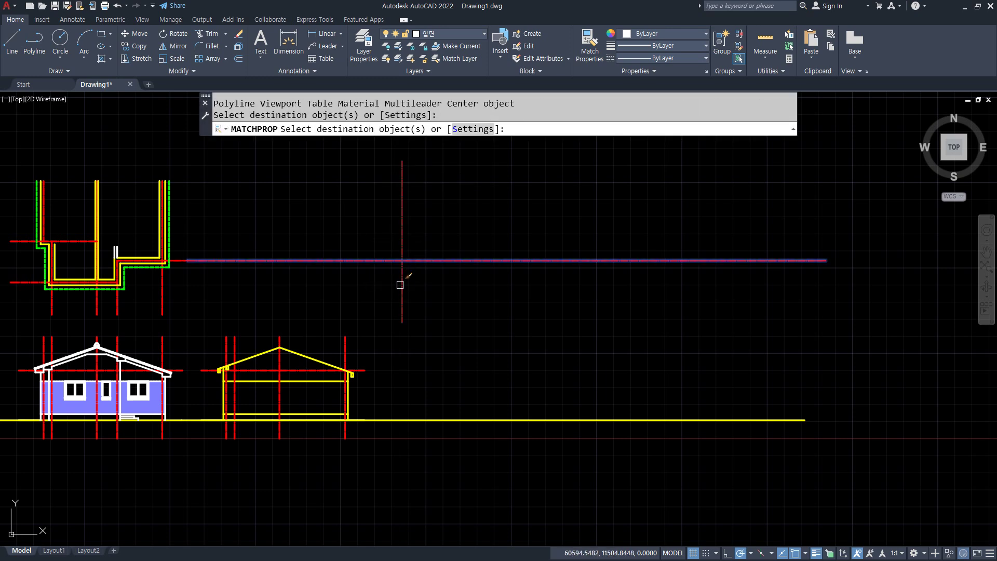
{"action": "key", "text": "Escape"}
Step: Offset the vertical centre line 1600 to the right
{"action": "type", "text": "o"}
{"action": "key", "text": "Return"}
{"action": "type", "text": "1"}
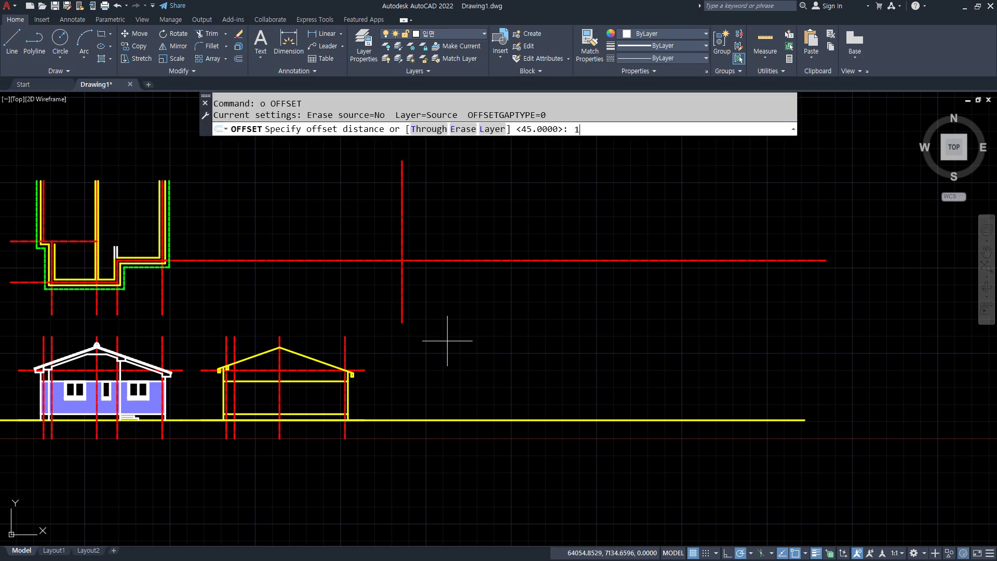
{"action": "type", "text": "600"}
{"action": "key", "text": "Return"}
{"action": "left_click", "coordinate": [403, 312]}
{"action": "left_click", "coordinate": [463, 288]}
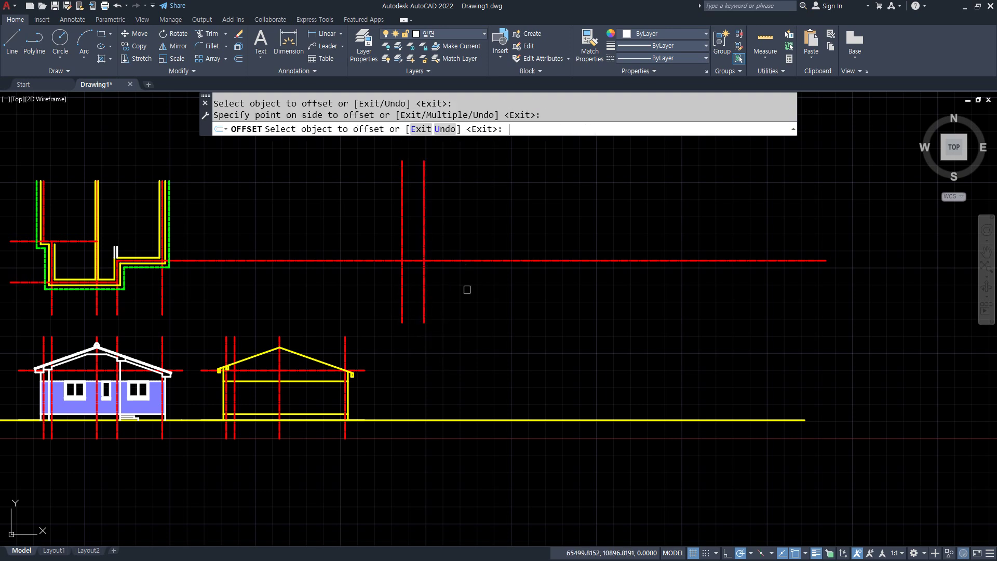
Step: Offset the second vertical centre line 3300 to the right
{"action": "key", "text": "Return"}
{"action": "key", "text": "Return"}
{"action": "type", "text": "3300"}
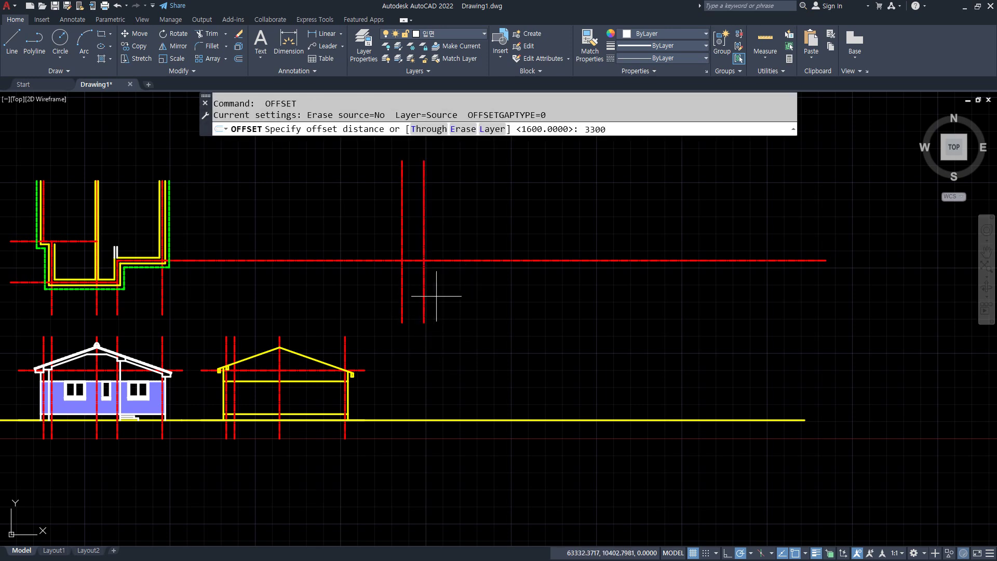
{"action": "key", "text": "Return"}
{"action": "left_click", "coordinate": [424, 300]}
{"action": "left_click", "coordinate": [516, 298]}
Step: Offset the third vertical centre line 2000 to the right
{"action": "key", "text": "Return"}
{"action": "key", "text": "Return"}
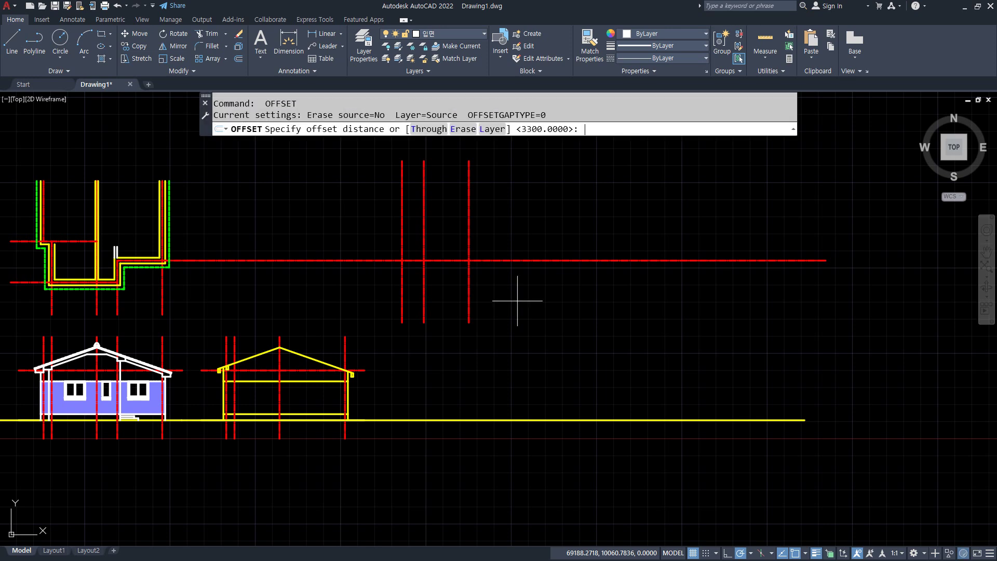
{"action": "type", "text": "2000"}
{"action": "key", "text": "Return"}
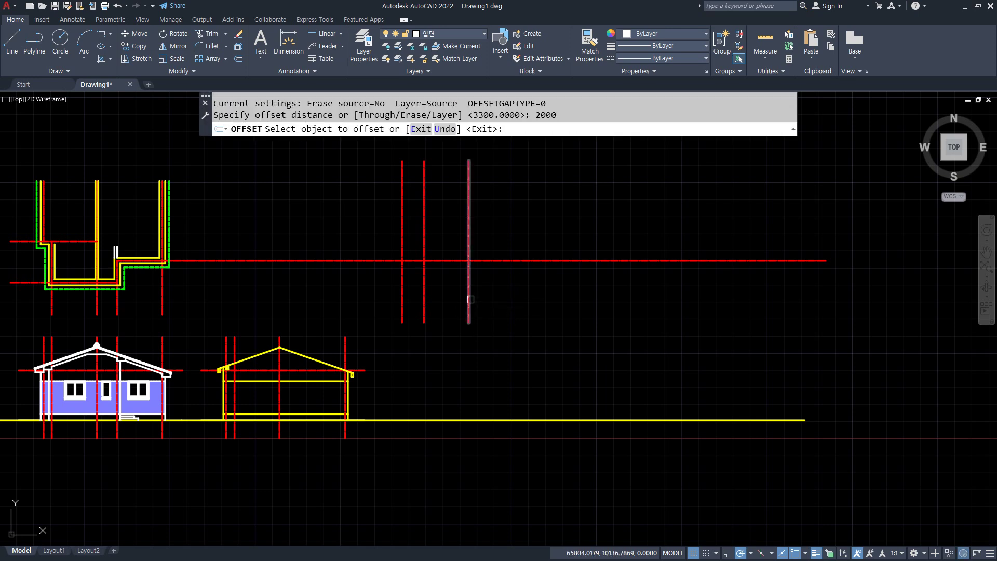
{"action": "left_click", "coordinate": [467, 289]}
{"action": "left_click", "coordinate": [545, 297]}
Step: Offset the fourth vertical centre line 3900 to the right
{"action": "key", "text": "Return"}
{"action": "key", "text": "Return"}
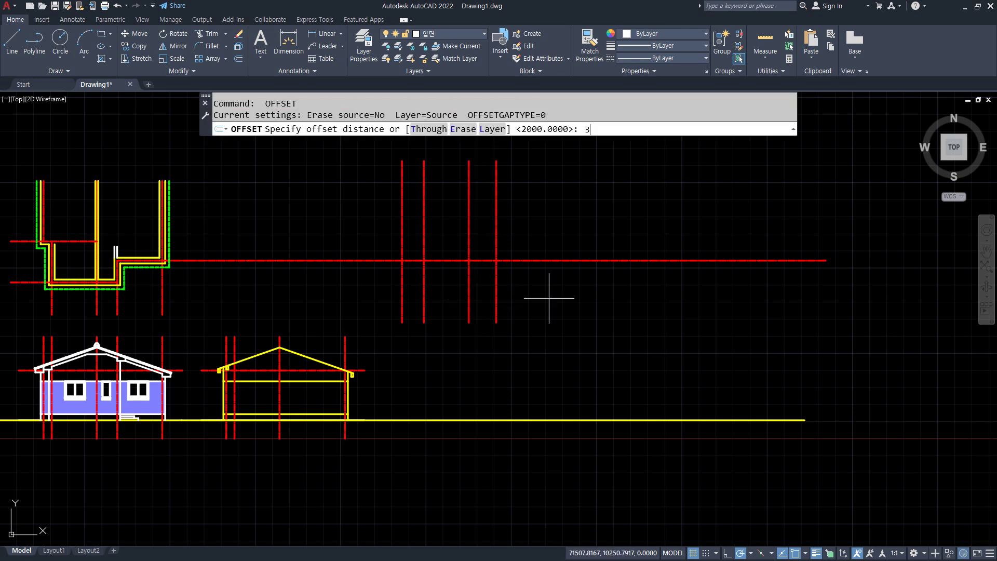
{"action": "type", "text": "3900"}
{"action": "key", "text": "Return"}
{"action": "left_click", "coordinate": [496, 317]}
{"action": "left_click", "coordinate": [590, 297]}
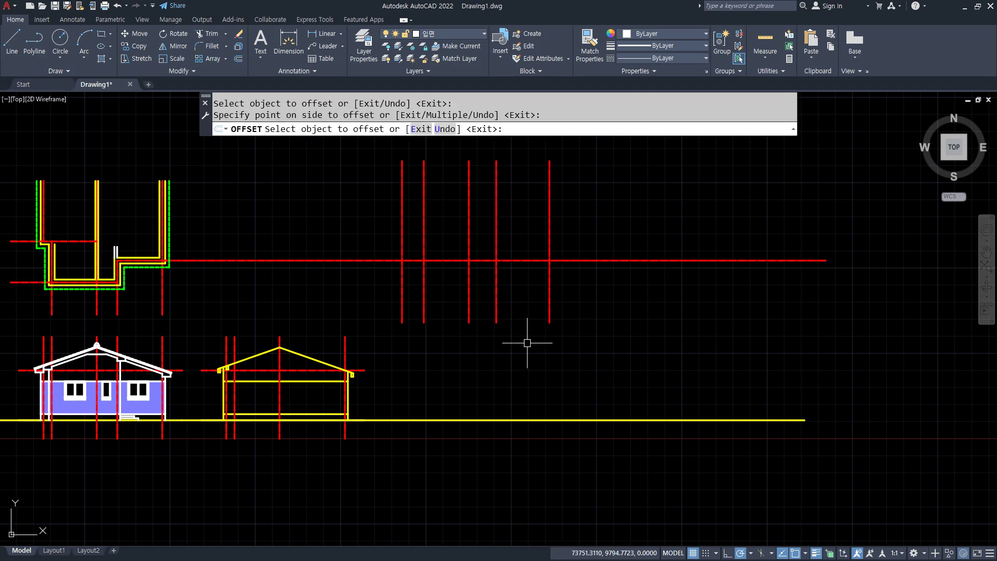
{"action": "key", "text": "Return"}
Step: Extend the five vertical centre lines down to the yellow ground line
{"action": "scroll", "coordinate": [527, 343], "scroll_direction": "up", "scroll_amount": 2}
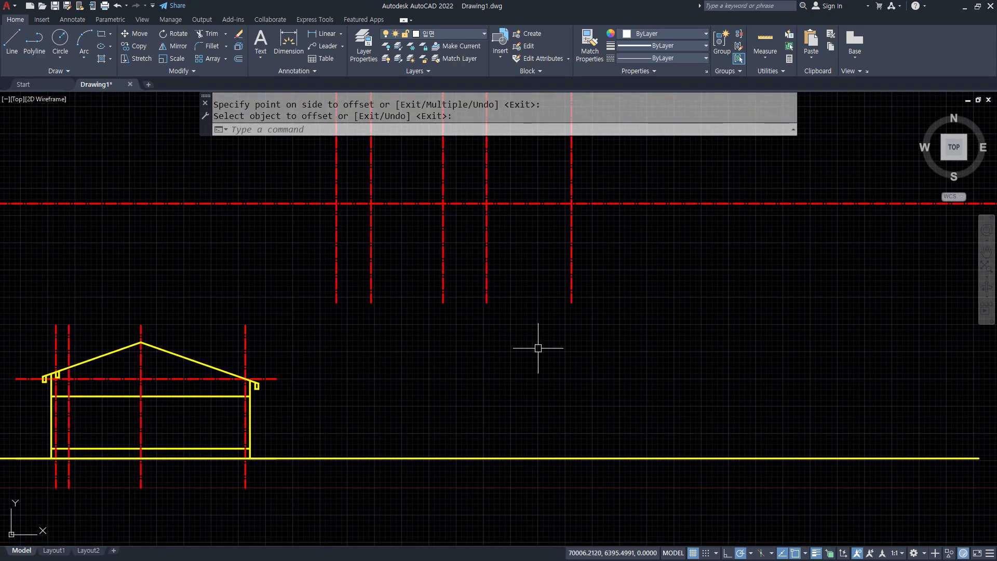
{"action": "middle_click_drag", "start_coordinate": [356, 378], "coordinate": [366, 349]}
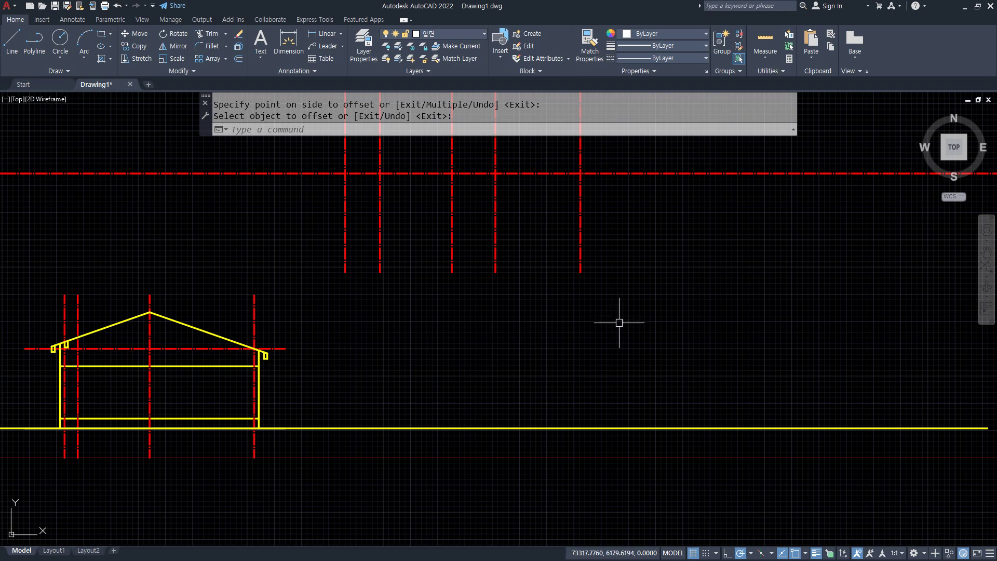
{"action": "type", "text": "ex"}
{"action": "key", "text": "Return"}
{"action": "left_click", "coordinate": [663, 253]}
{"action": "left_click", "coordinate": [310, 248]}
{"action": "key", "text": "Return"}
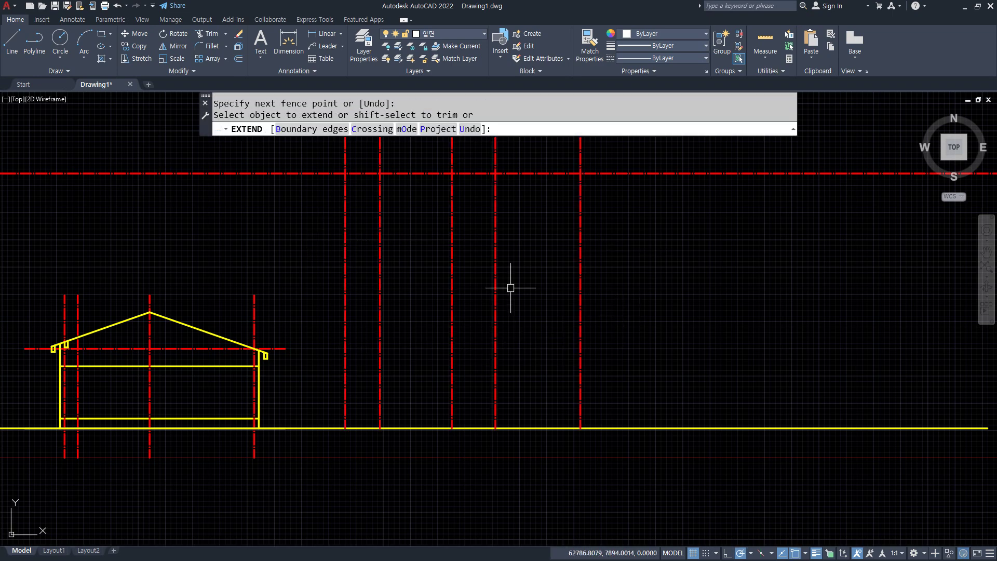
{"action": "key", "text": "Return"}
Step: Trim the long horizontal centre line on both sides beyond the outermost vertical centre lines
{"action": "middle_click_drag", "start_coordinate": [510, 287], "coordinate": [496, 373]}
{"action": "type", "text": "tr"}
{"action": "key", "text": "Return"}
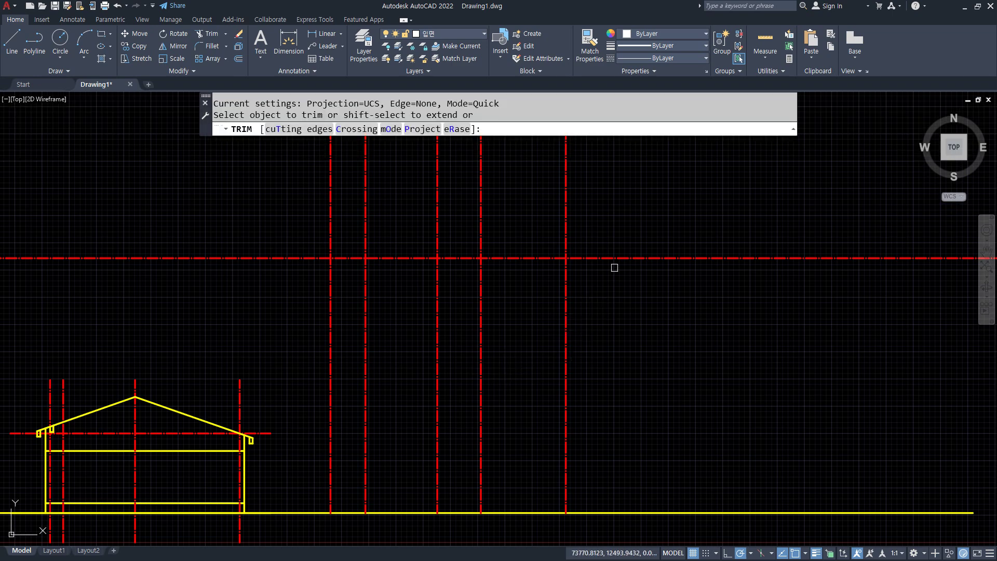
{"action": "left_click", "coordinate": [612, 258]}
{"action": "left_click", "coordinate": [267, 258]}
{"action": "key", "text": "Return"}
Step: Draw a horizontal line from the upper end of the yellow outline's rightmost centre line across all five vertical centre lines
{"action": "middle_click_drag", "start_coordinate": [290, 333], "coordinate": [292, 342]}
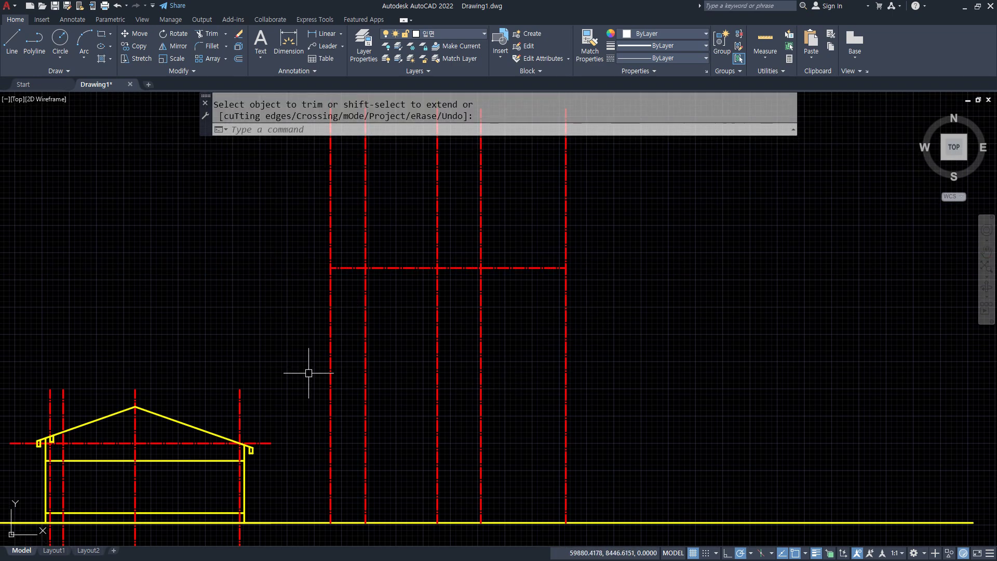
{"action": "type", "text": "l"}
{"action": "key", "text": "Return"}
{"action": "left_click", "coordinate": [239, 389]}
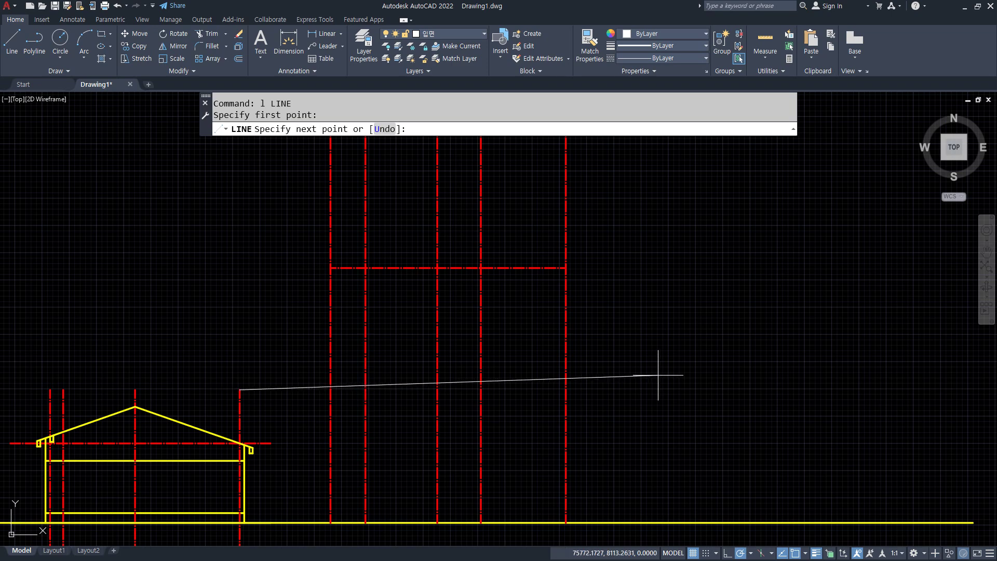
{"action": "left_click", "coordinate": [675, 389]}
{"action": "key", "text": "Return"}
Step: Trim the five vertical centre lines between the red horizontal centre line and the new white horizontal line
{"action": "type", "text": "tr"}
{"action": "key", "text": "Return"}
{"action": "mouse_move", "coordinate": [623, 348]}
{"action": "left_mouse_down"}
{"action": "mouse_move", "coordinate": [272, 334]}
{"action": "mouse_move", "coordinate": [291, 326]}
{"action": "left_mouse_up"}
{"action": "key", "text": "Return"}
{"action": "middle_click_drag", "start_coordinate": [386, 306], "coordinate": [392, 320]}
{"action": "key", "text": "Escape"}
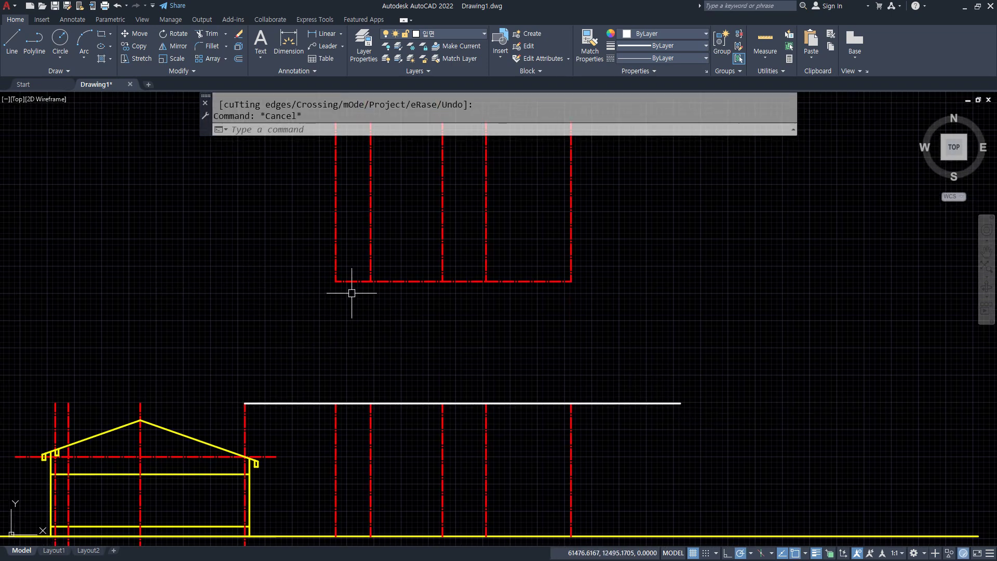
Step: Offset the red horizontal centre line of the rear plan grid 1200 upward
{"action": "middle_click_drag", "start_coordinate": [350, 289], "coordinate": [311, 341]}
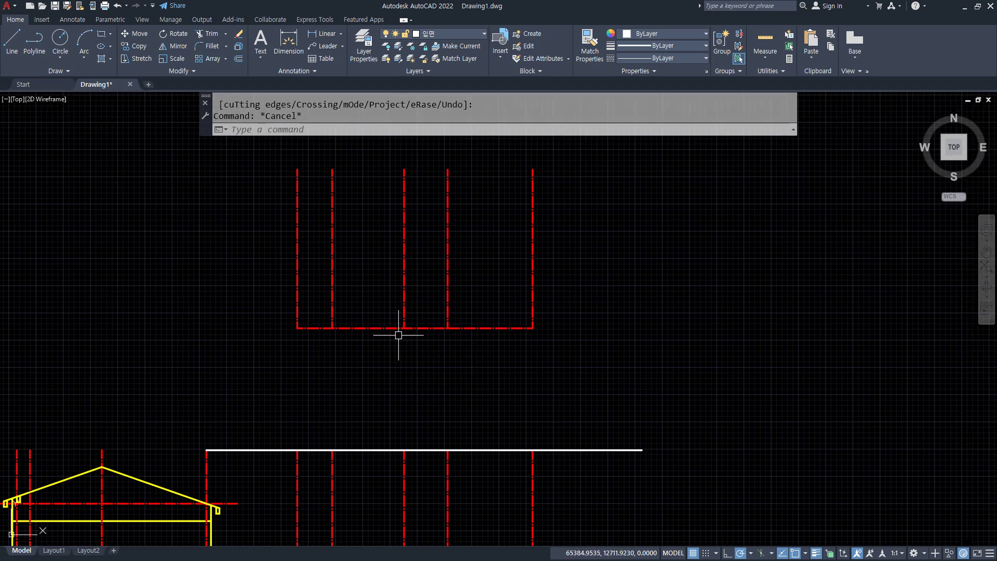
{"action": "type", "text": "o"}
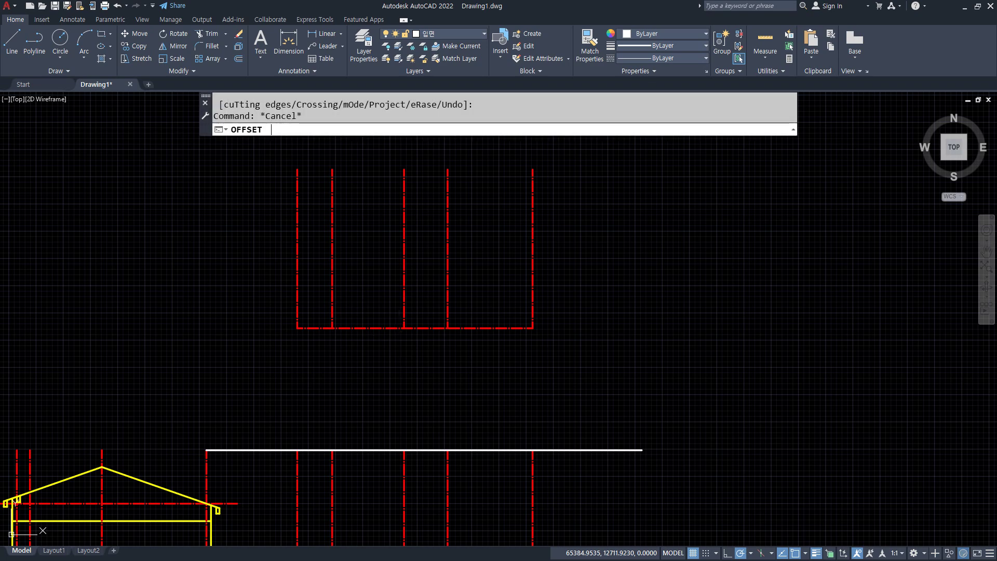
{"action": "key", "text": "Return"}
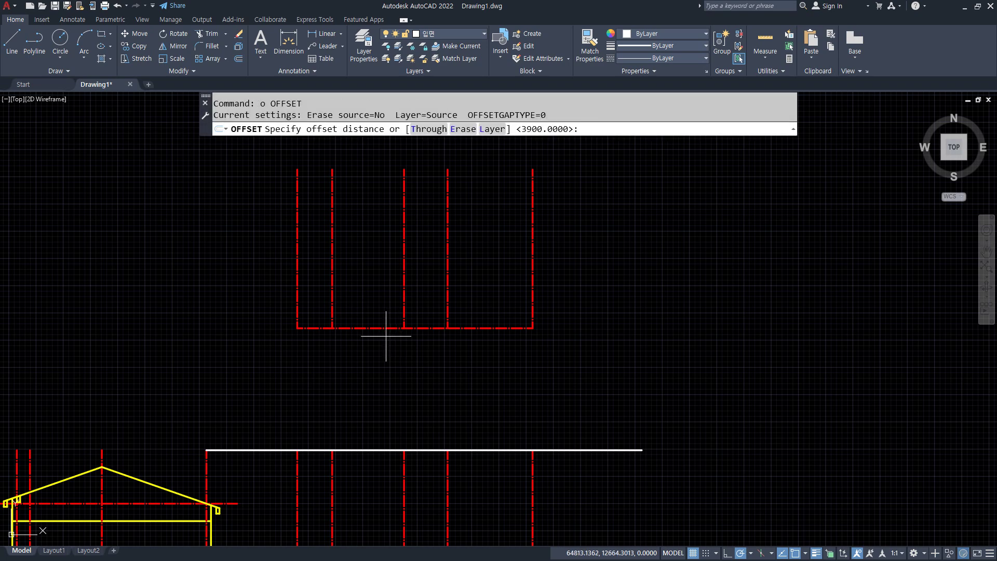
{"action": "key", "text": "Return"}
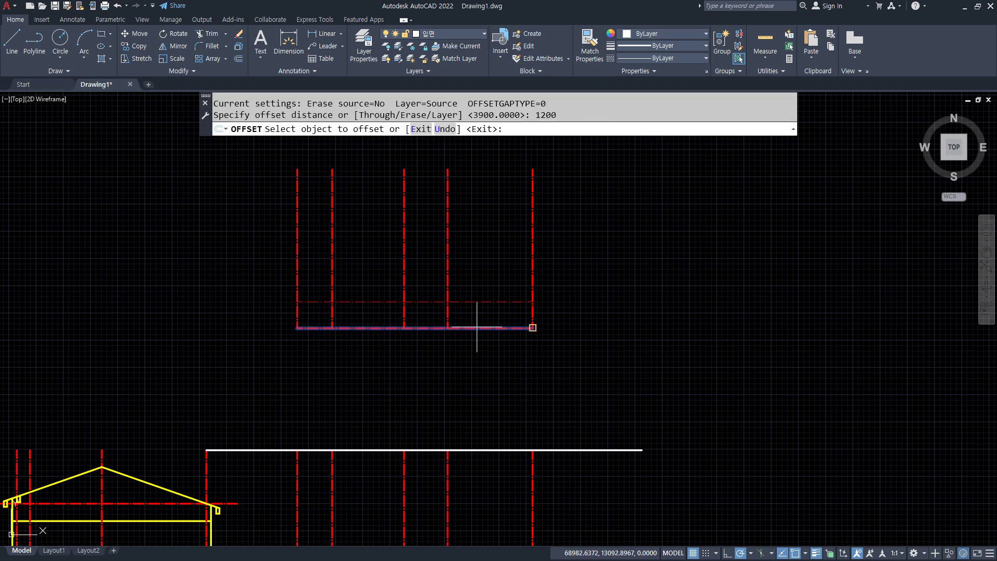
{"action": "left_click", "coordinate": [478, 328]}
{"action": "left_click", "coordinate": [481, 296]}
{"action": "key", "text": "Return"}
Step: Offset the upper horizontal centre line of the rear plan grid another 3600 upward
{"action": "key", "text": "Return"}
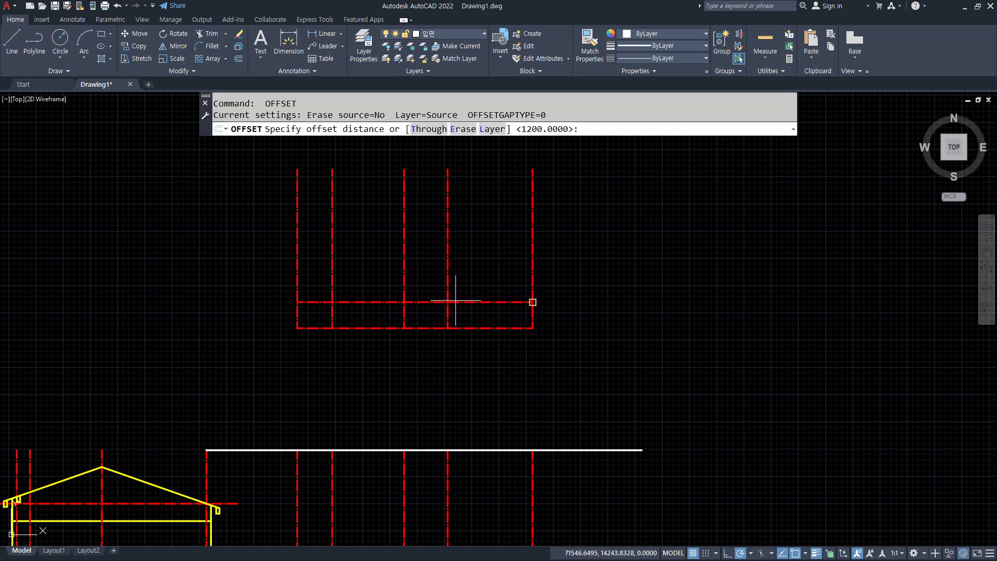
{"action": "type", "text": "3600"}
{"action": "key", "text": "Return"}
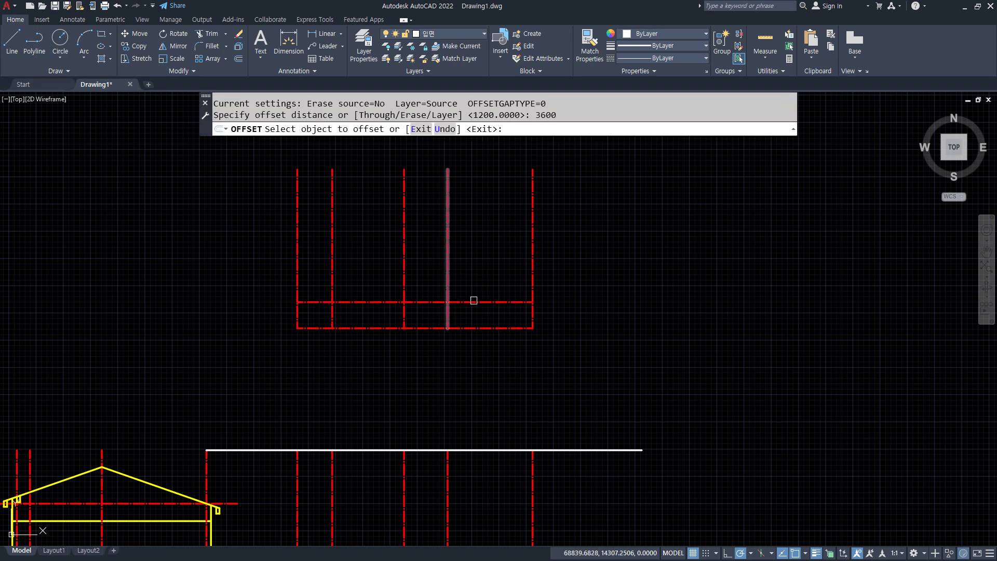
{"action": "left_click", "coordinate": [472, 301]}
{"action": "left_click", "coordinate": [483, 258]}
{"action": "key", "text": "Return"}
Step: Trim the five vertical centre lines above the uppermost horizontal centre line of the rear plan grid
{"action": "type", "text": "tr"}
{"action": "key", "text": "Return"}
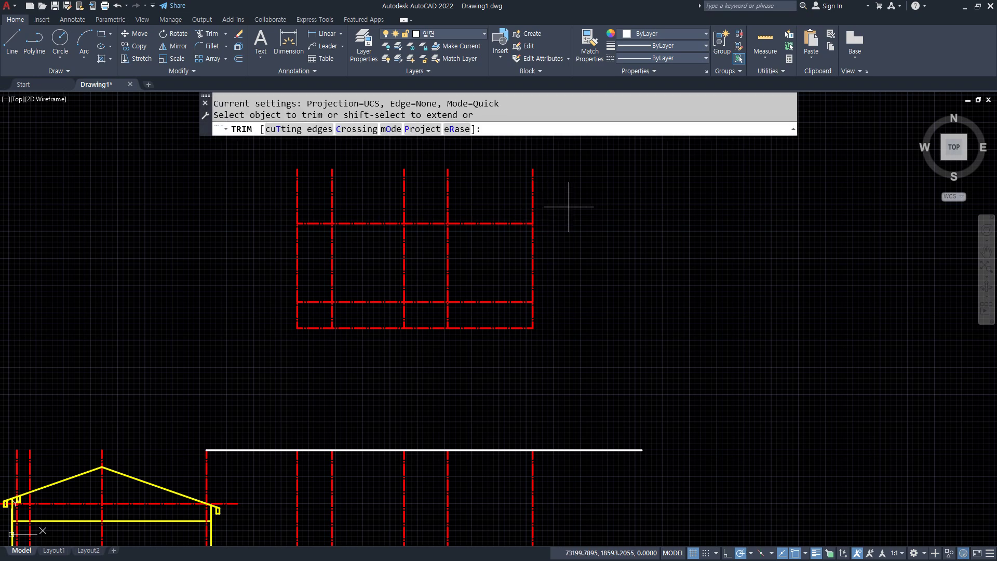
{"action": "left_click", "coordinate": [256, 195]}
{"action": "left_click", "coordinate": [560, 197]}
{"action": "key", "text": "Return"}
{"action": "key", "text": "Return"}
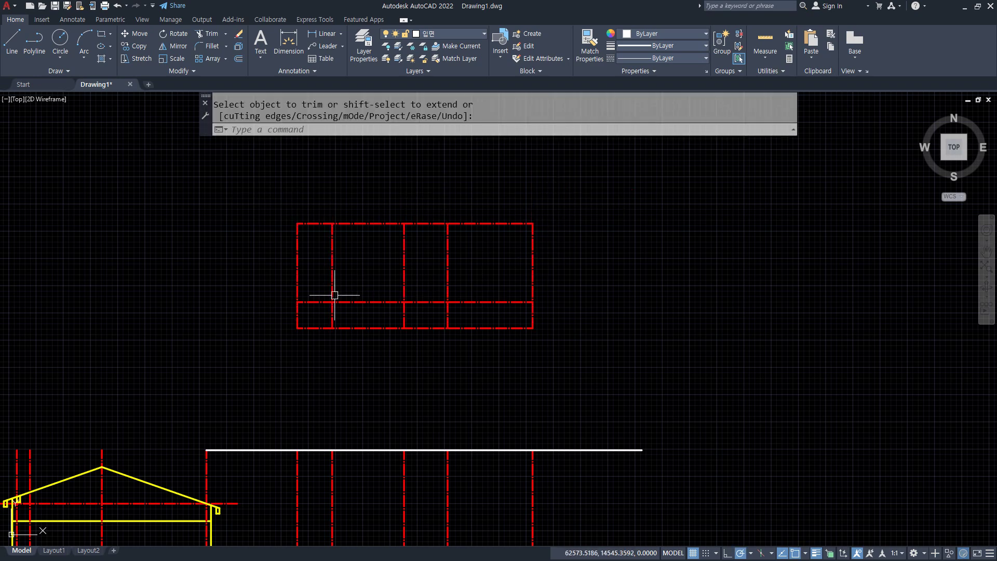
Step: Trim away the part of the inner horizontal centerline that lies west of the third vertical centerline
{"action": "type", "text": "tr"}
{"action": "key", "text": "Return"}
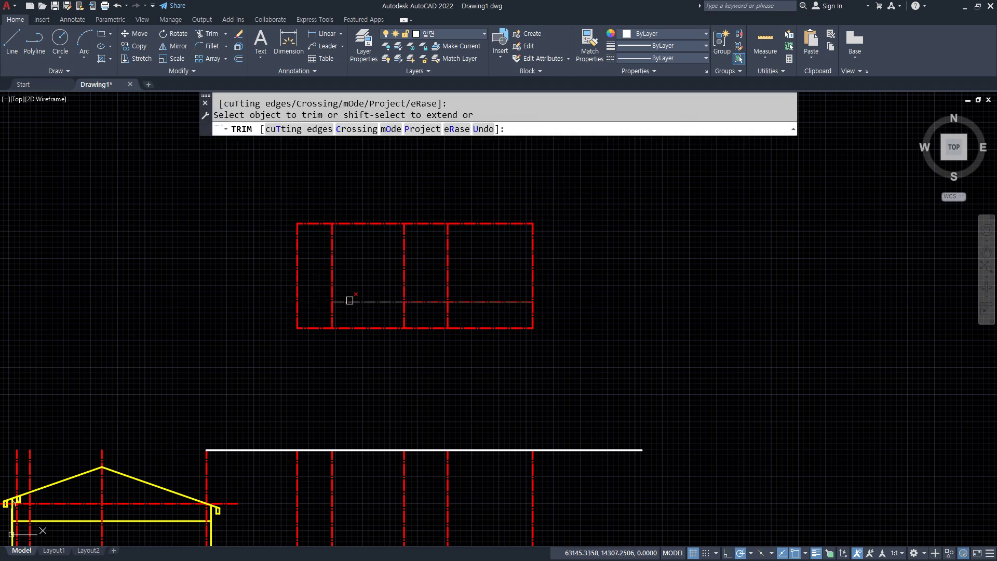
{"action": "left_click", "coordinate": [350, 301]}
{"action": "key", "text": "Return"}
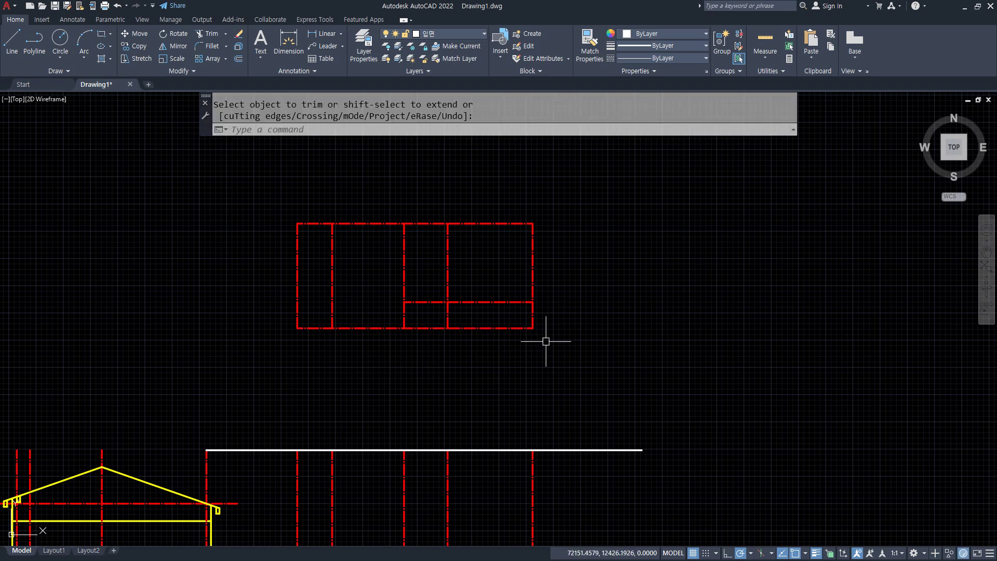
Step: Trim the centerline overhangs below the inner horizontal line at the grid's lower-right corner, up to the third vertical centerline
{"action": "type", "text": "tr"}
{"action": "key", "text": "Return"}
{"action": "left_click", "coordinate": [552, 317]}
{"action": "left_click", "coordinate": [473, 335]}
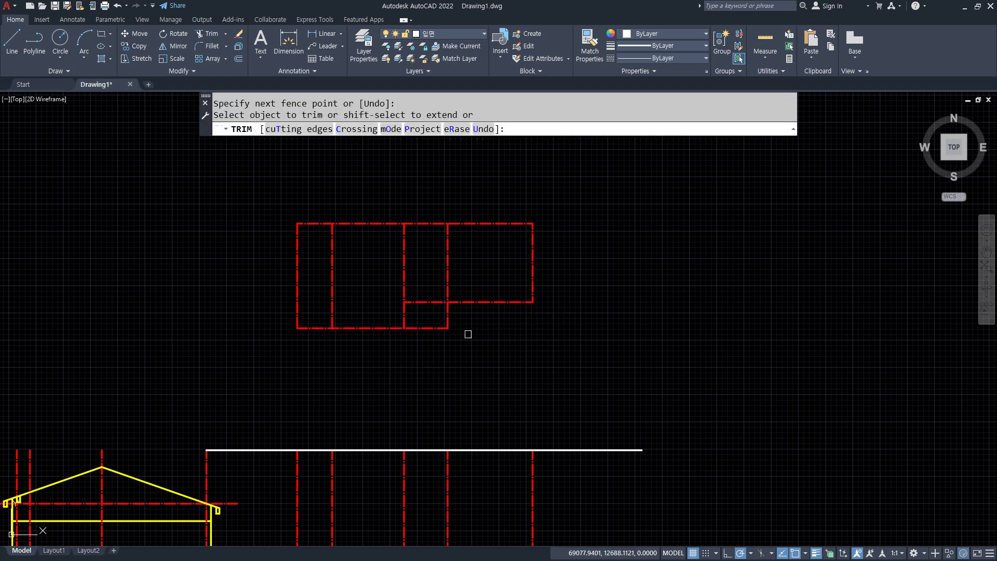
{"action": "left_click", "coordinate": [459, 316]}
{"action": "left_click", "coordinate": [410, 334]}
{"action": "key", "text": "Return"}
{"action": "key", "text": "Return"}
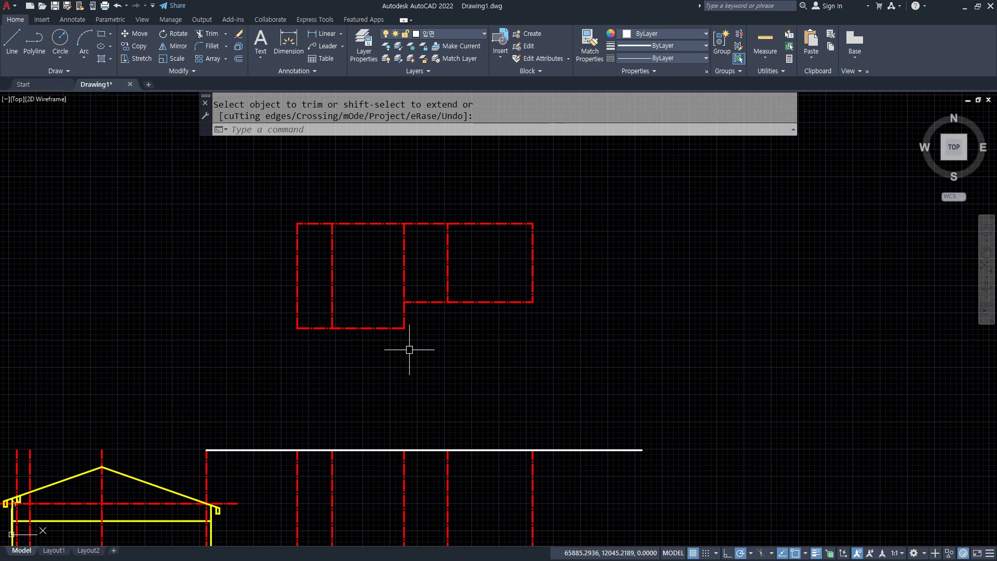
Step: Offset the grid's upper horizontal centerline 3300 downward
{"action": "type", "text": "o"}
{"action": "key", "text": "Return"}
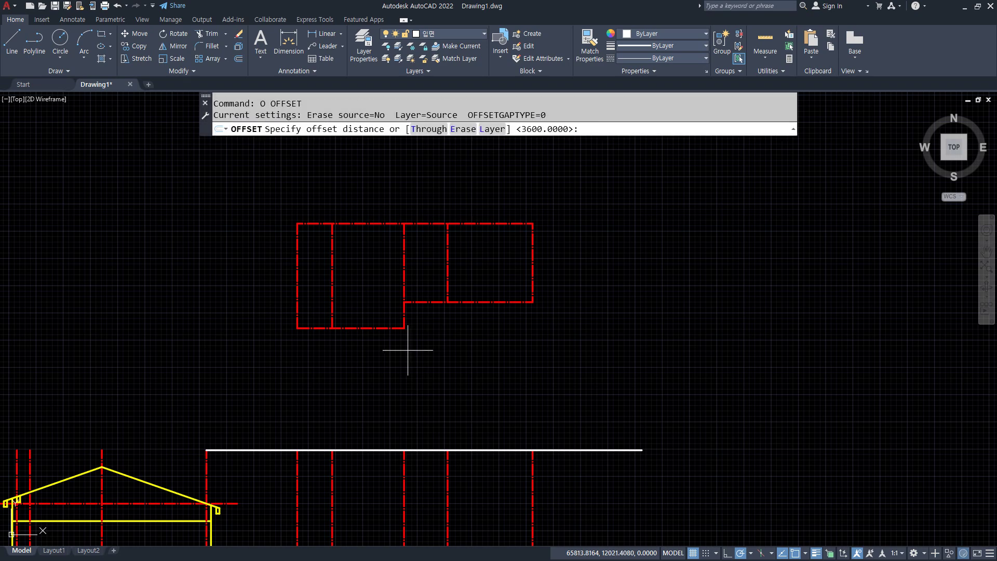
{"action": "type", "text": "3300"}
{"action": "key", "text": "Return"}
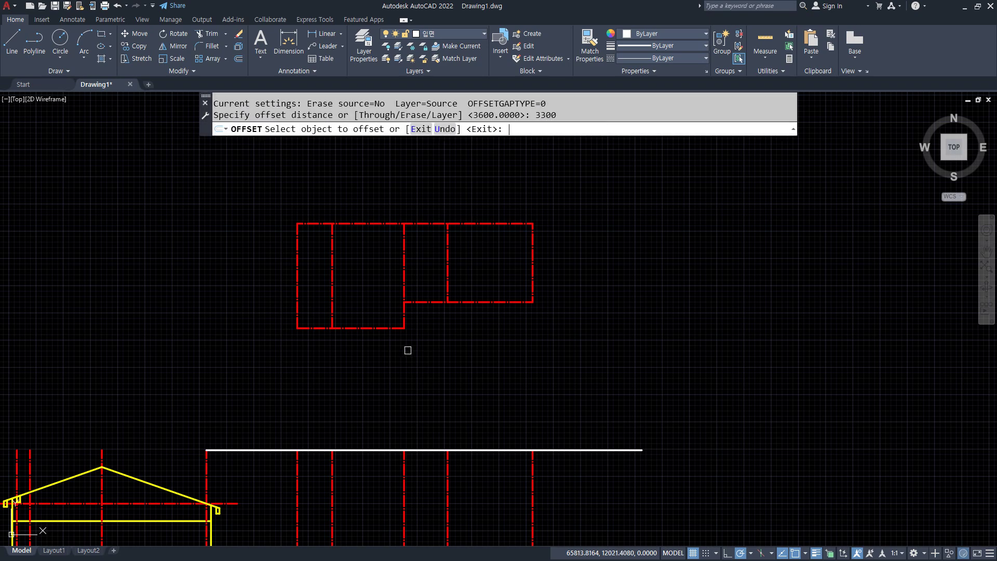
{"action": "left_click", "coordinate": [358, 223]}
{"action": "left_click", "coordinate": [392, 275]}
{"action": "key", "text": "Return"}
Step: Trim the offset line's eastern end and the centerlines forming the grid's lower-left corner
{"action": "type", "text": "tr"}
{"action": "key", "text": "Return"}
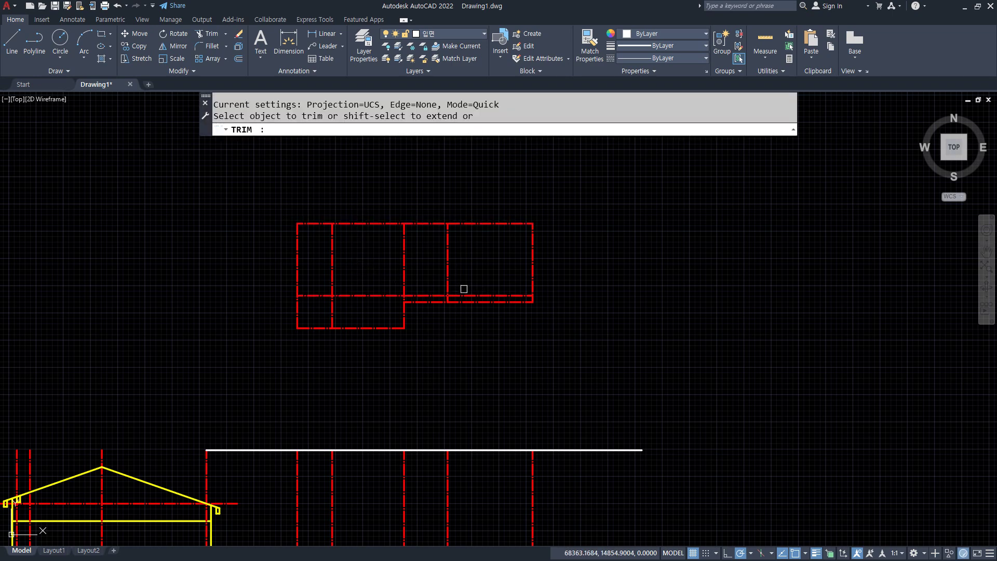
{"action": "mouse_move", "coordinate": [463, 285]}
{"action": "left_mouse_down"}
{"action": "mouse_move", "coordinate": [463, 296]}
{"action": "mouse_move", "coordinate": [422, 296]}
{"action": "left_mouse_up"}
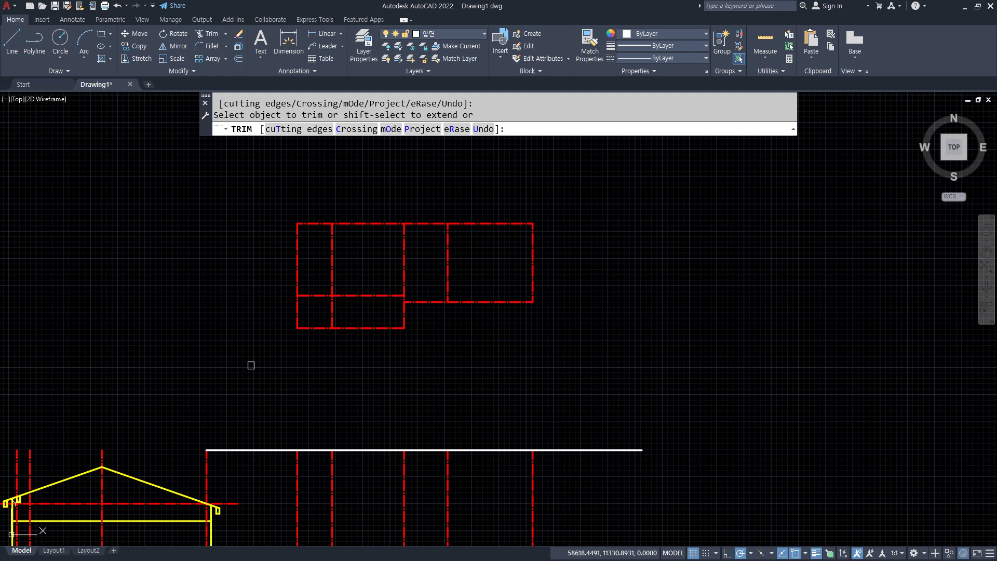
{"action": "left_click_drag", "start_coordinate": [333, 346], "coordinate": [260, 306]}
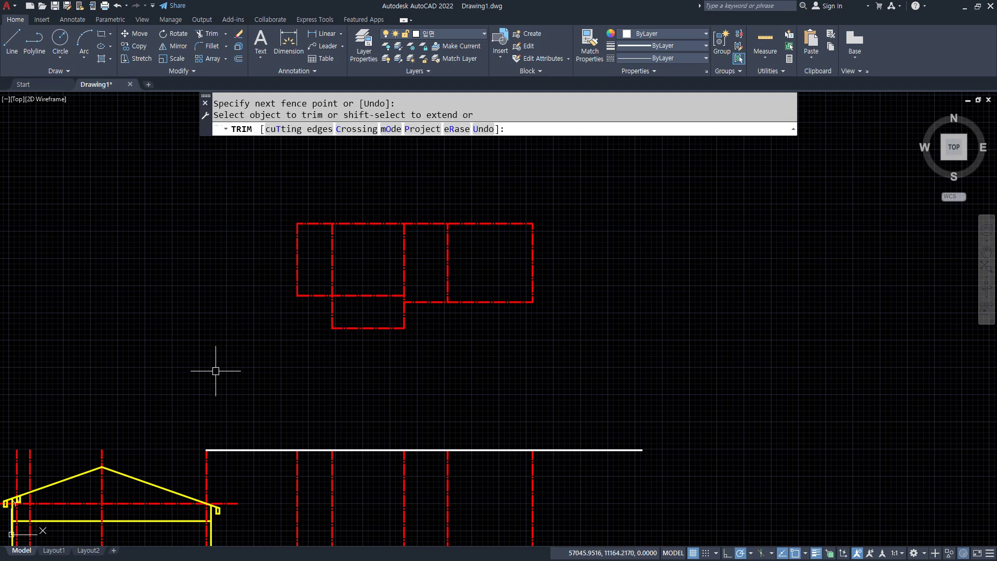
{"action": "key", "text": "Escape"}
{"action": "key", "text": "space"}
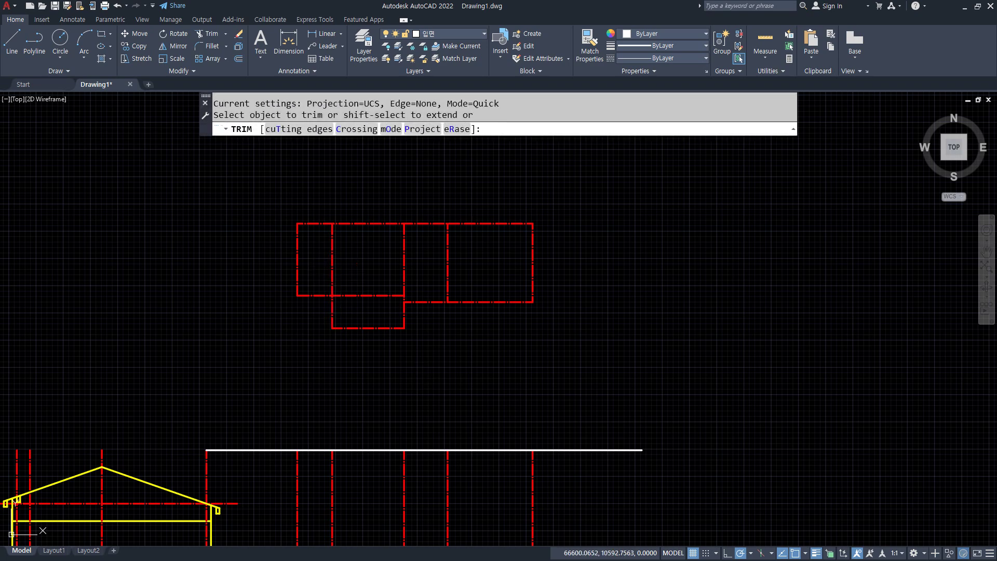
{"action": "key", "text": "Escape"}
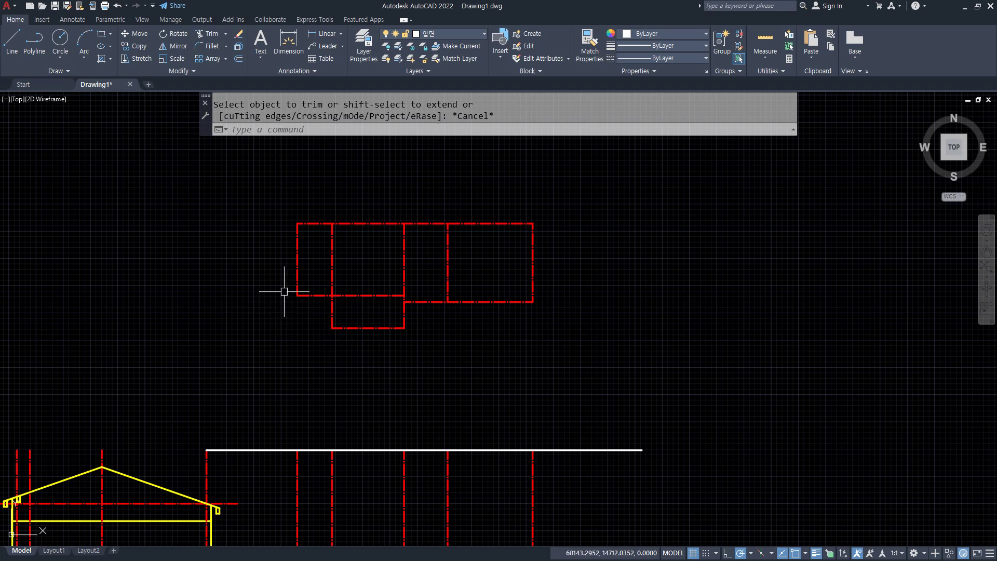
Step: Undo the last trims and erase the offset horizontal centerline
{"action": "key", "text": "ctrl+z"}
{"action": "key", "text": "ctrl+z"}
{"action": "left_click", "coordinate": [351, 296]}
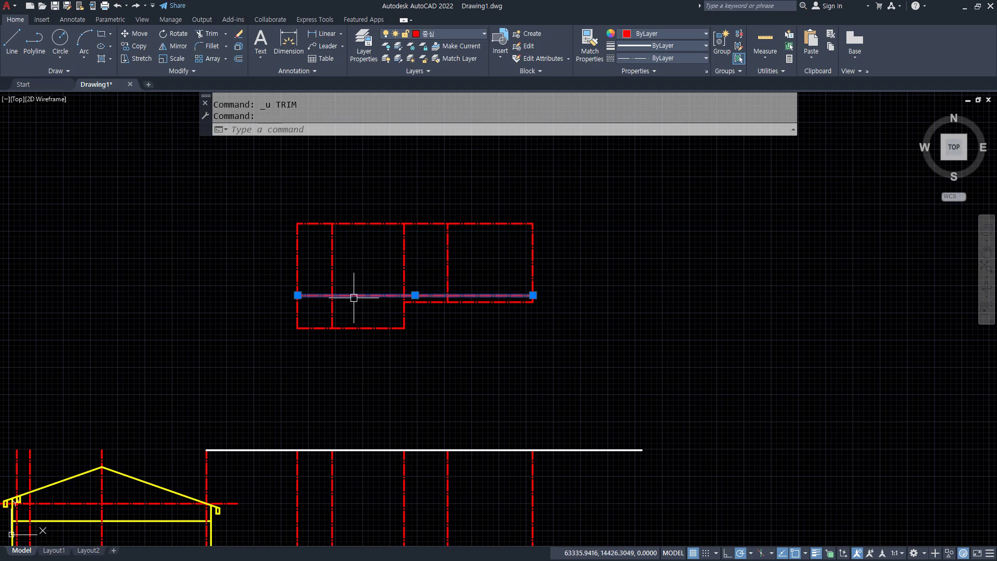
{"action": "type", "text": "e"}
{"action": "key", "text": "Return"}
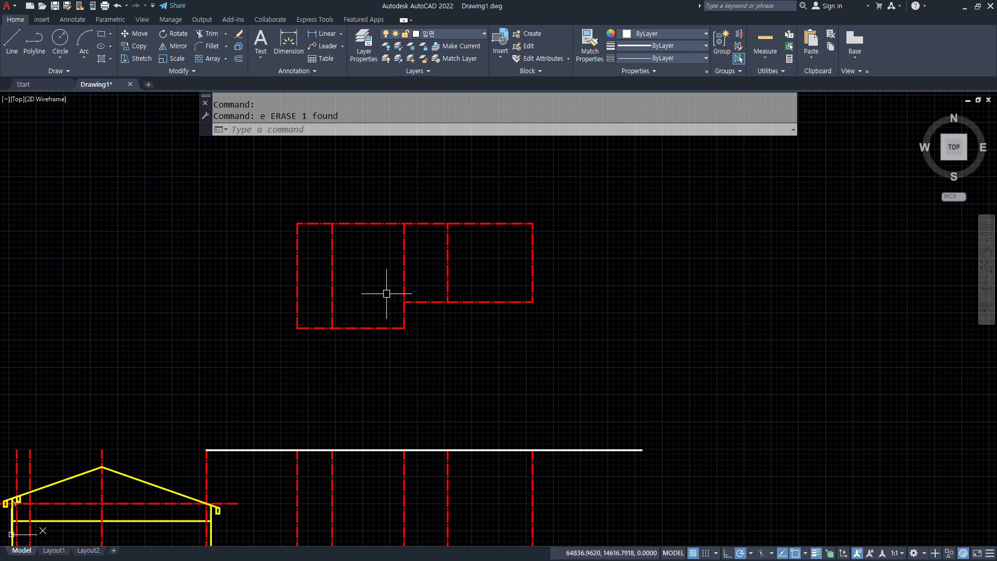
{"action": "type", "text": "o"}
{"action": "key", "text": "Return"}
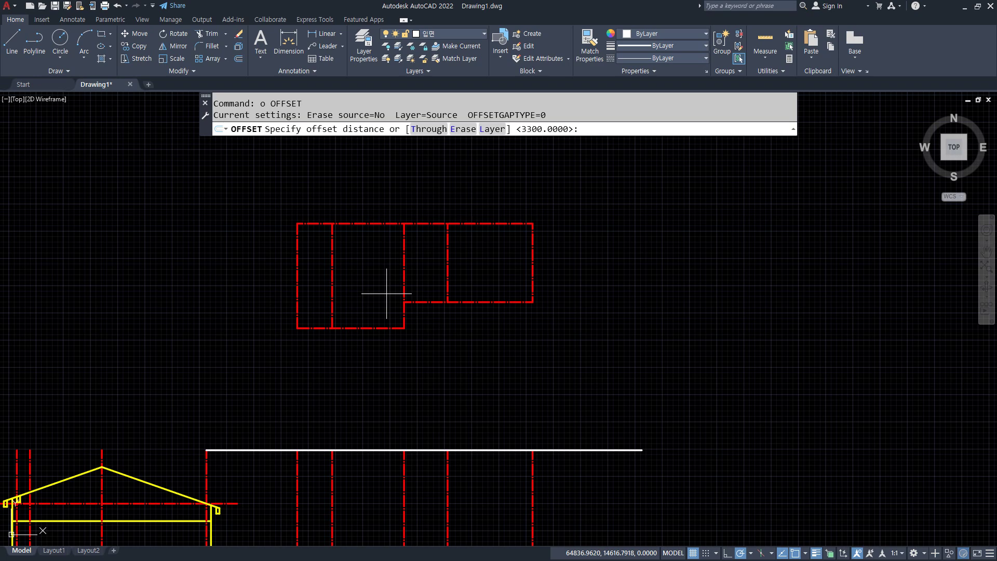
{"action": "type", "text": "3"}
{"action": "key", "text": "Escape"}
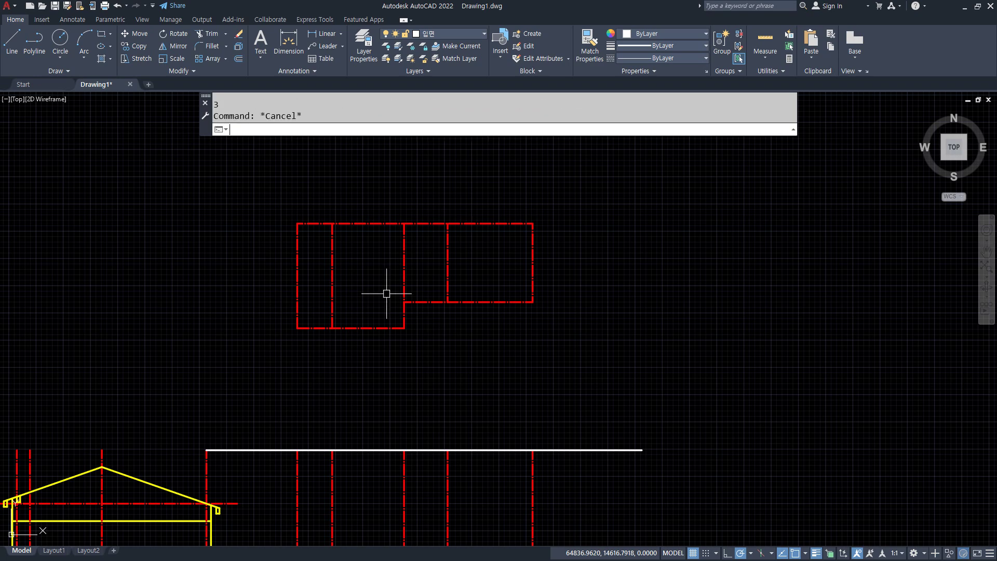
Step: Offset the grid's upper horizontal centerline 1500 downward
{"action": "key", "text": "Return"}
{"action": "type", "text": "1500"}
{"action": "key", "text": "Return"}
{"action": "left_click", "coordinate": [352, 240]}
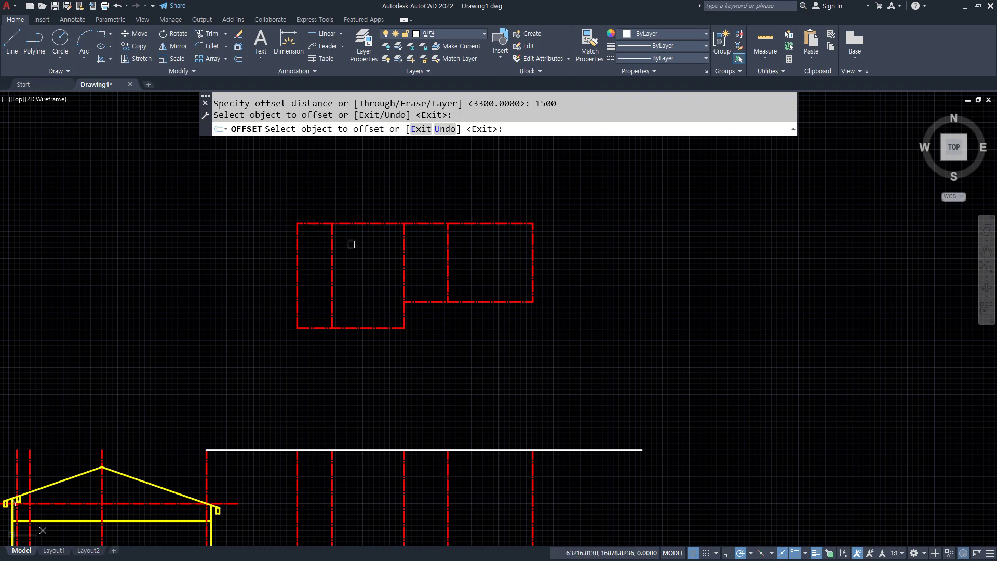
{"action": "left_click", "coordinate": [351, 237]}
{"action": "left_click", "coordinate": [355, 223]}
{"action": "left_click", "coordinate": [360, 289]}
{"action": "key", "text": "Return"}
Step: Trim the lower-left corner, the inner vertical segments above the new centerline, and the new centerline's eastern end
{"action": "type", "text": "tr"}
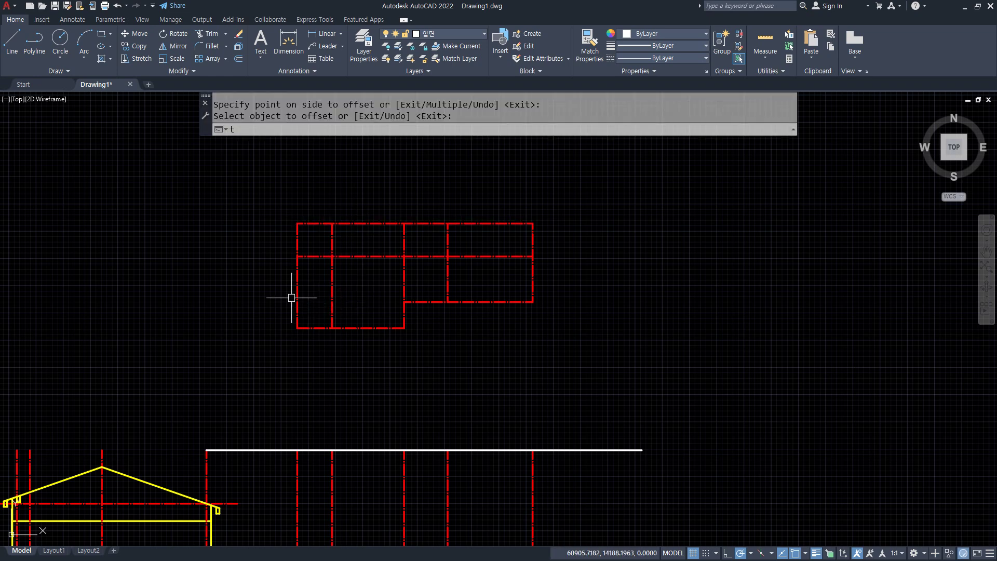
{"action": "key", "text": "Return"}
{"action": "left_click_drag", "start_coordinate": [285, 290], "coordinate": [317, 353]}
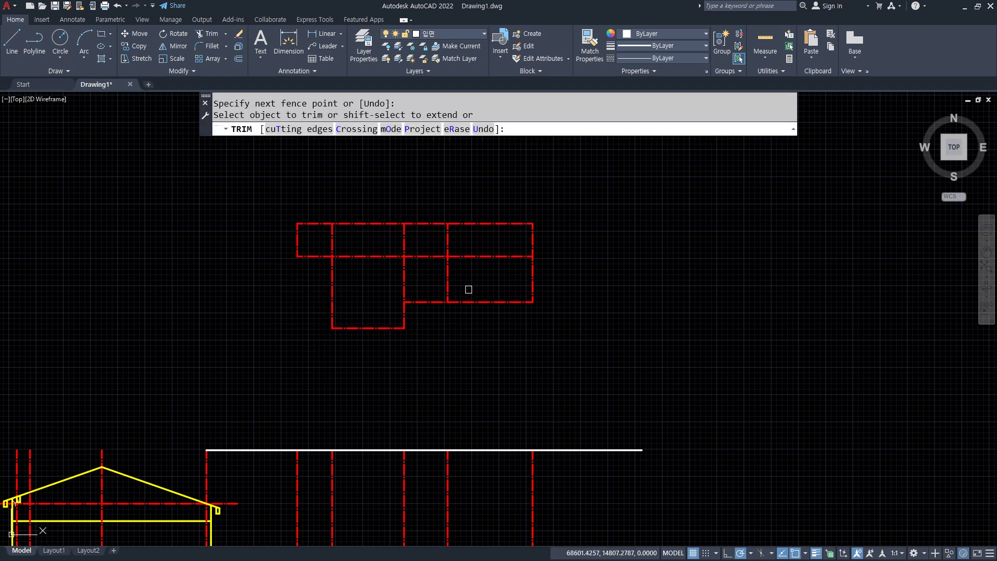
{"action": "left_click", "coordinate": [486, 242]}
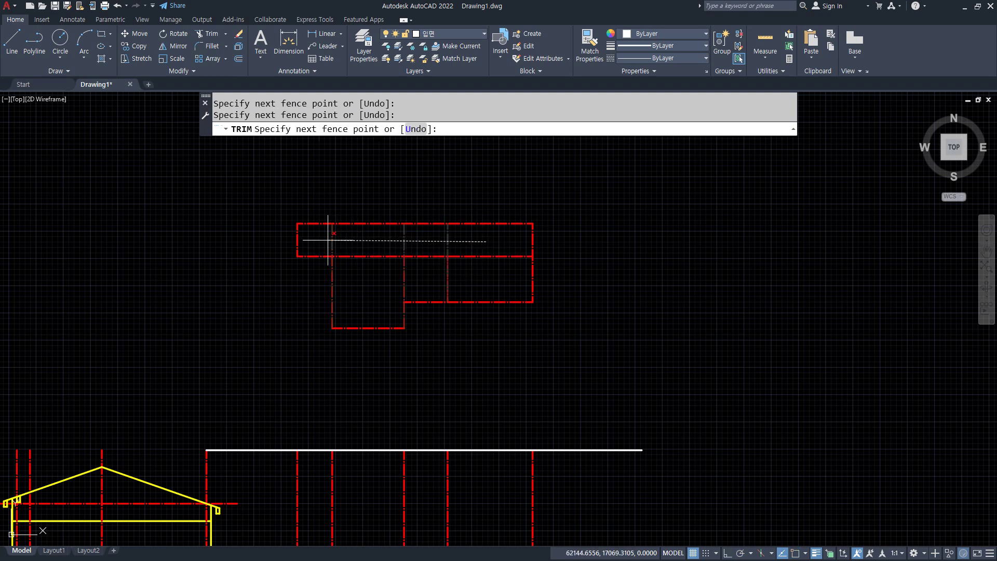
{"action": "key", "text": "Return"}
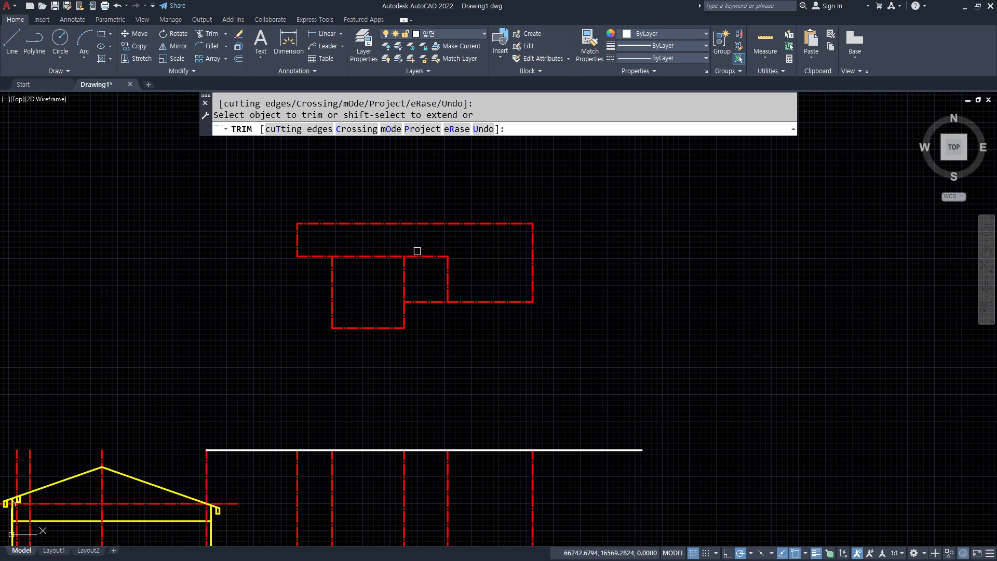
{"action": "key", "text": "Return"}
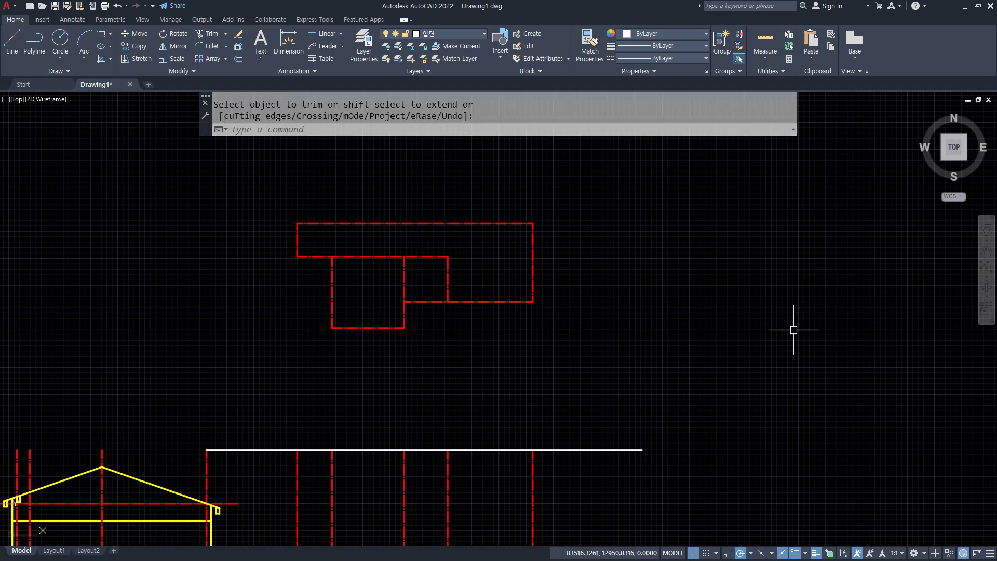
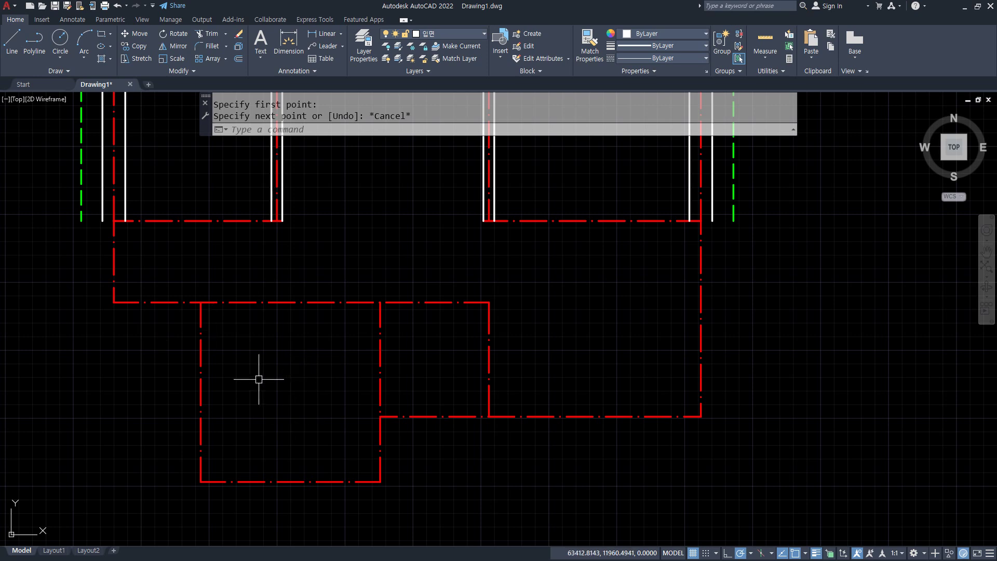
Step: Offset the short vertical centerline at the plan's left edge and its adjoining horizontal centerline 210 to both sides
{"action": "type", "text": "OFFSET"}
{"action": "key", "text": "Return"}
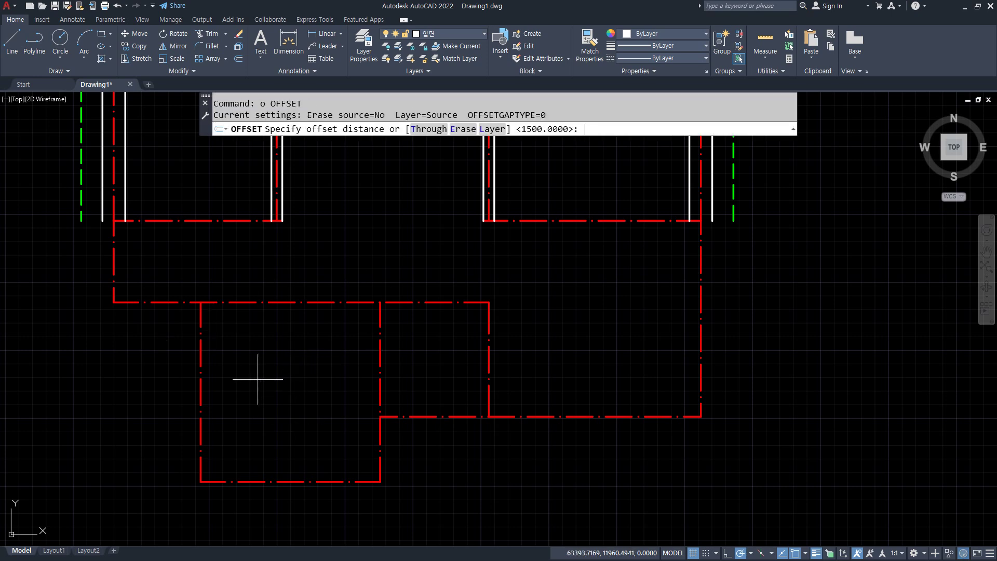
{"action": "key", "text": "Return"}
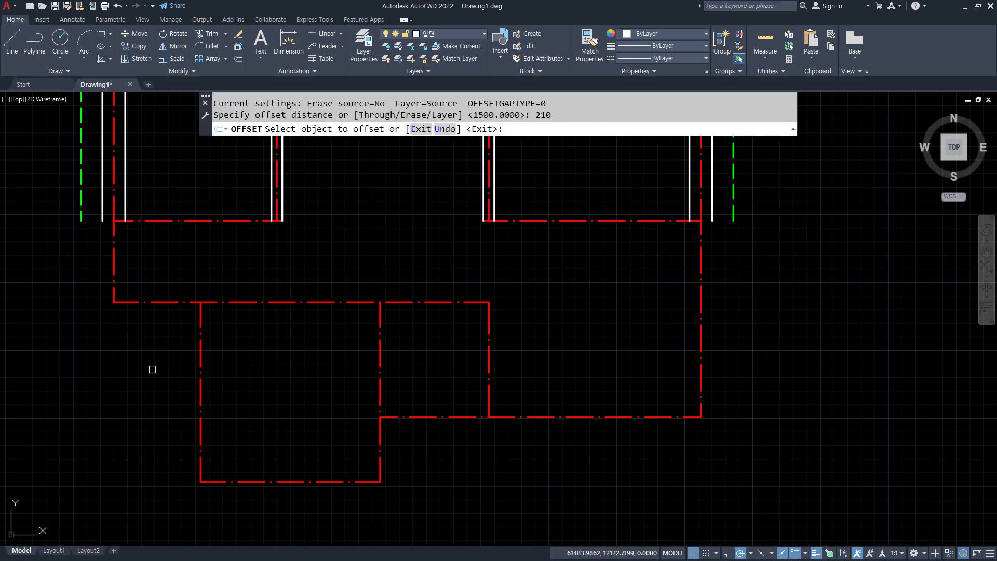
{"action": "left_click", "coordinate": [115, 286]}
{"action": "left_click", "coordinate": [84, 283]}
{"action": "left_click", "coordinate": [114, 284]}
{"action": "left_click", "coordinate": [156, 278]}
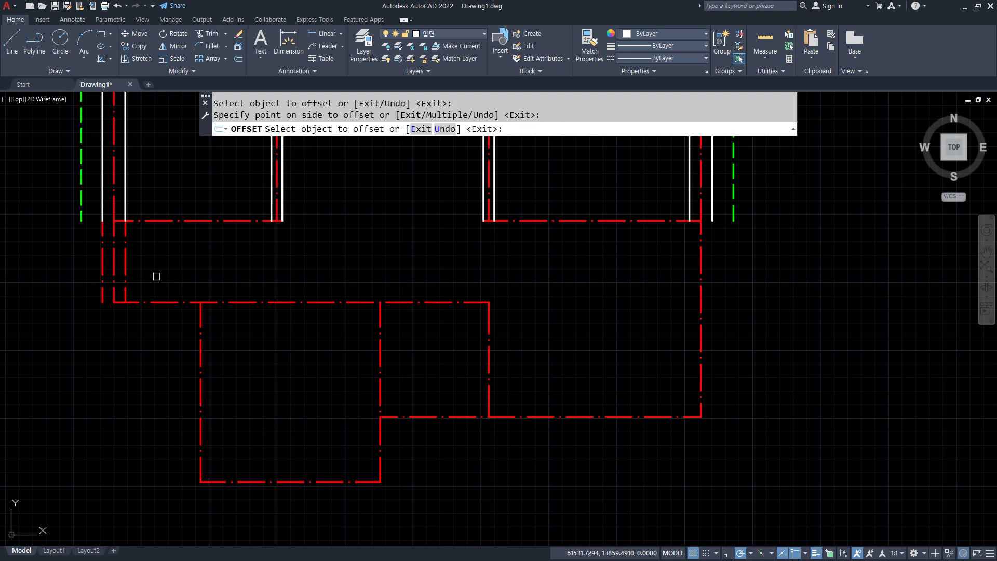
{"action": "left_click", "coordinate": [151, 302]}
{"action": "left_click", "coordinate": [153, 343]}
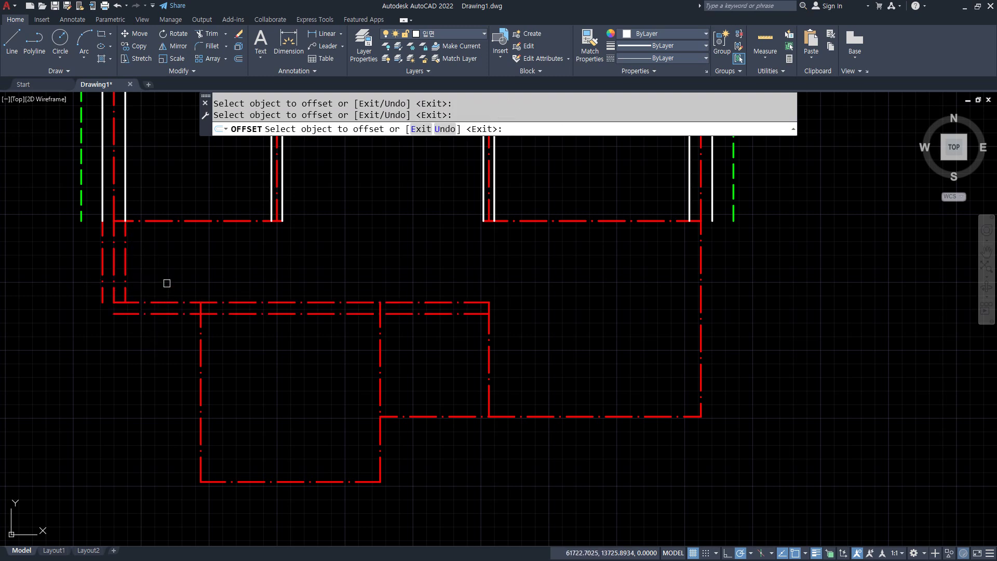
{"action": "left_click", "coordinate": [157, 301]}
{"action": "left_click", "coordinate": [158, 286]}
Step: Offset the left, bottom and right centerlines of the lower room 210 to both sides
{"action": "left_click", "coordinate": [201, 378]}
{"action": "left_click", "coordinate": [181, 376]}
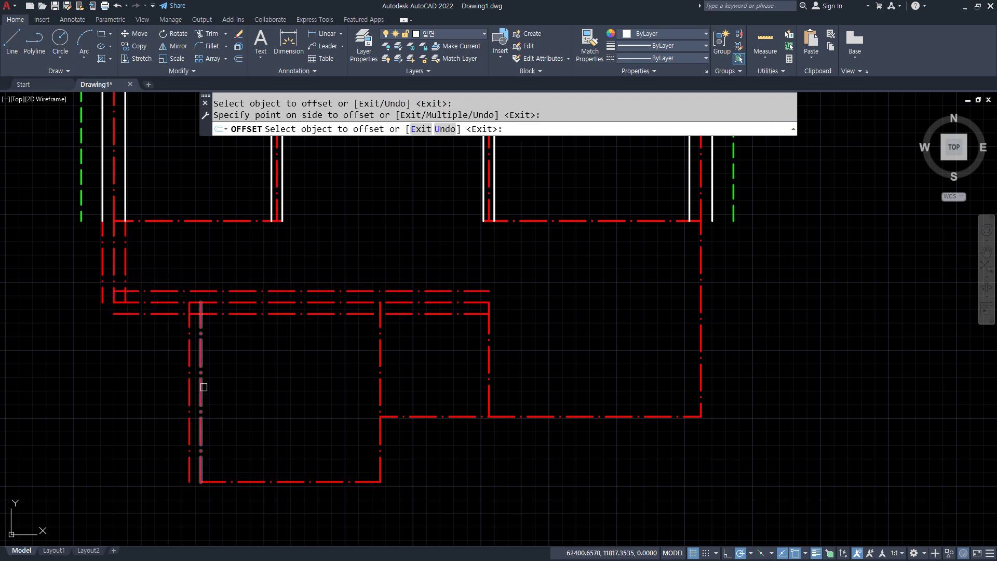
{"action": "left_click", "coordinate": [204, 387]}
{"action": "left_click", "coordinate": [258, 441]}
{"action": "left_click", "coordinate": [276, 481]}
{"action": "left_click", "coordinate": [276, 494]}
{"action": "left_click", "coordinate": [276, 482]}
{"action": "left_click", "coordinate": [272, 444]}
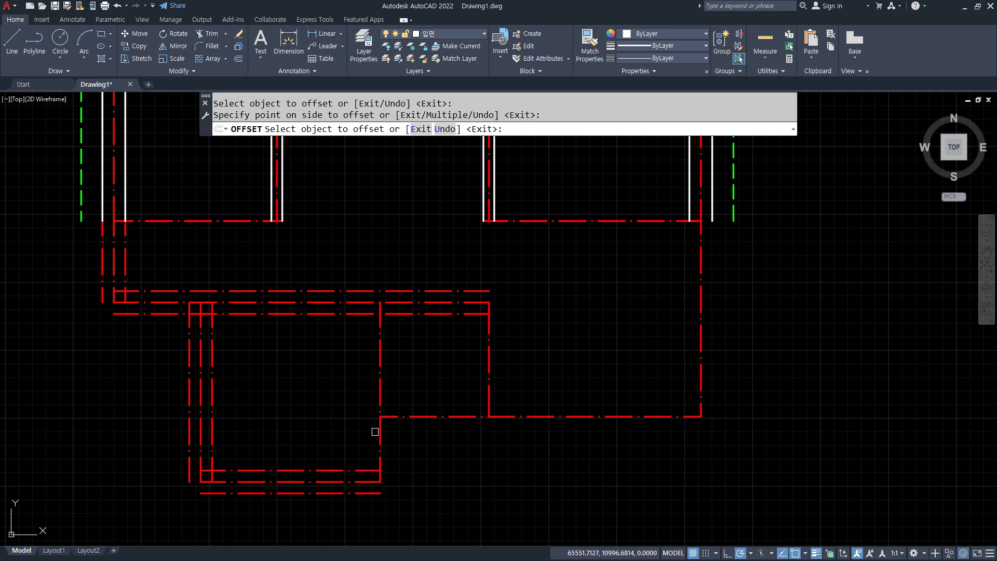
{"action": "left_click", "coordinate": [375, 431]}
{"action": "left_click", "coordinate": [366, 415]}
{"action": "left_click", "coordinate": [379, 434]}
{"action": "left_click", "coordinate": [444, 420]}
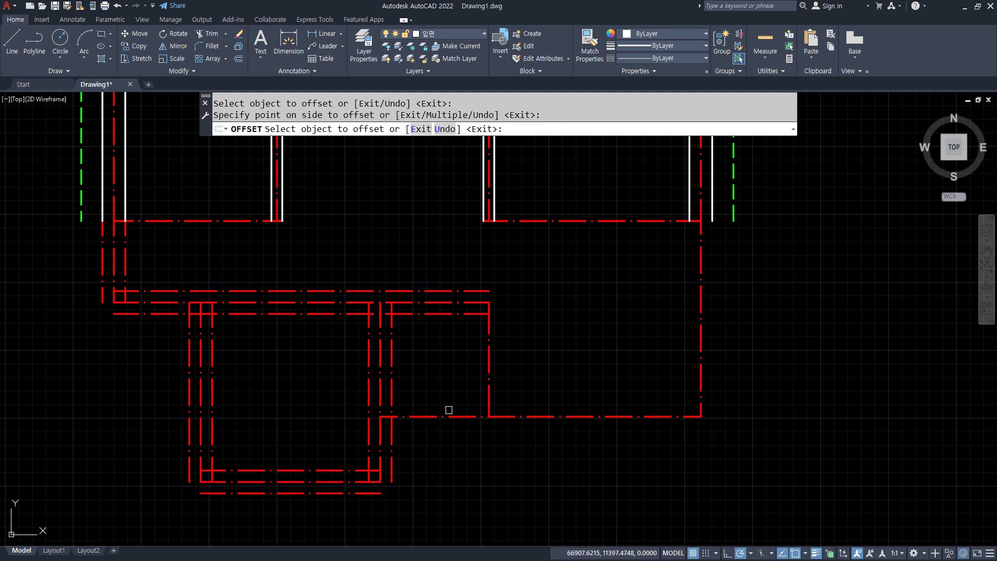
Step: Offset the lower-right horizontal centerline and the plan's right-edge vertical centerline 210 to both sides
{"action": "left_click", "coordinate": [443, 416]}
{"action": "left_click", "coordinate": [441, 388]}
{"action": "left_click", "coordinate": [442, 416]}
{"action": "left_click", "coordinate": [448, 444]}
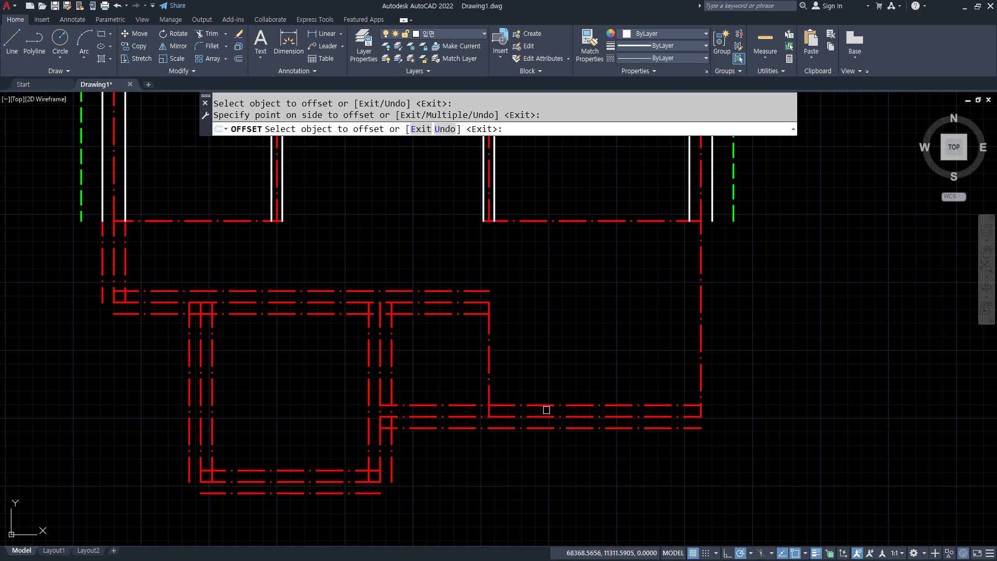
{"action": "left_click", "coordinate": [701, 343]}
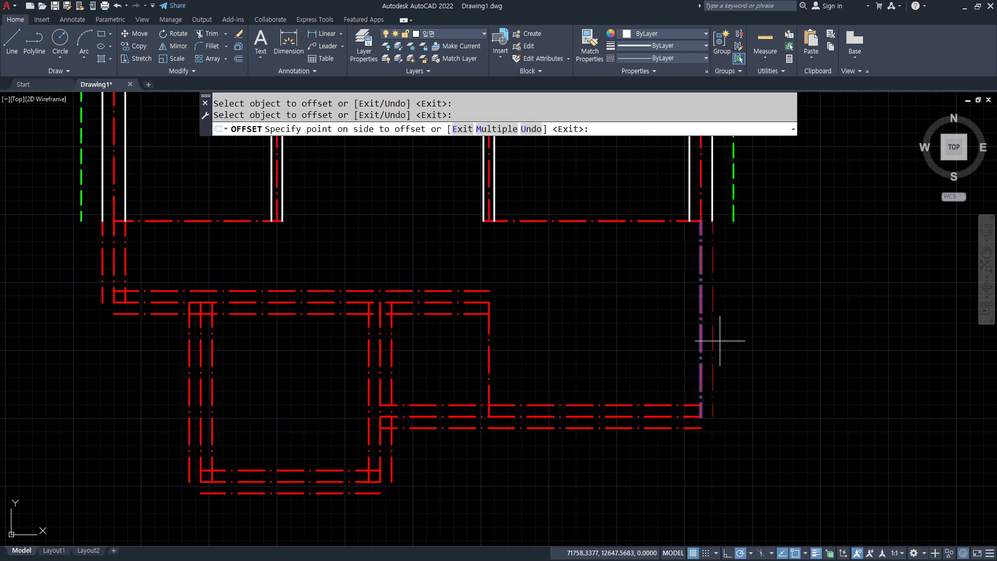
{"action": "left_click", "coordinate": [717, 341]}
{"action": "left_click", "coordinate": [700, 342]}
{"action": "left_click", "coordinate": [670, 345]}
{"action": "key", "text": "space"}
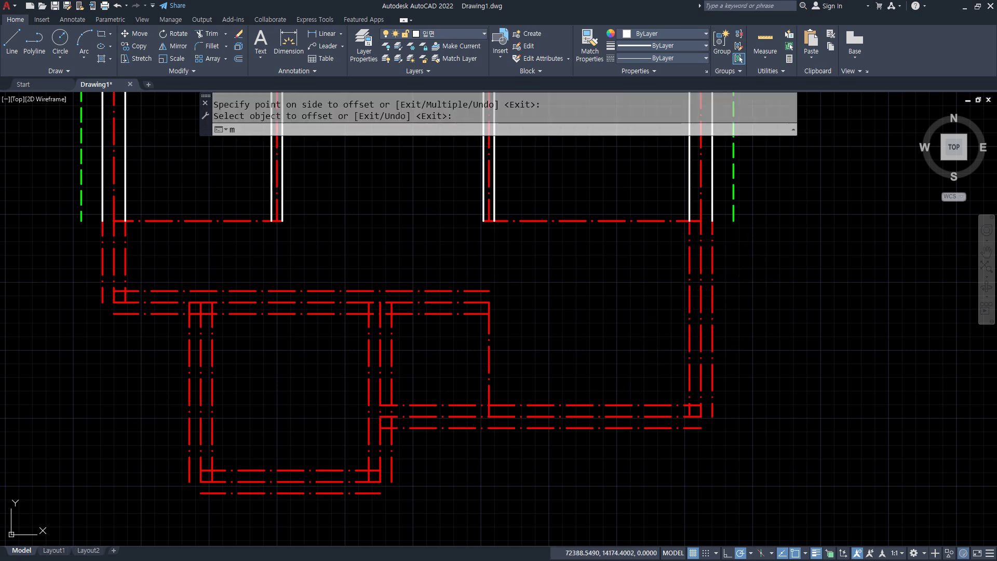
Step: Match the offset lines of the right-edge and lower-right horizontal walls to the properties of the existing white wall line
{"action": "type", "text": "ma"}
{"action": "key", "text": "space"}
{"action": "left_click", "coordinate": [712, 213]}
{"action": "left_click", "coordinate": [712, 275]}
{"action": "left_click", "coordinate": [691, 291]}
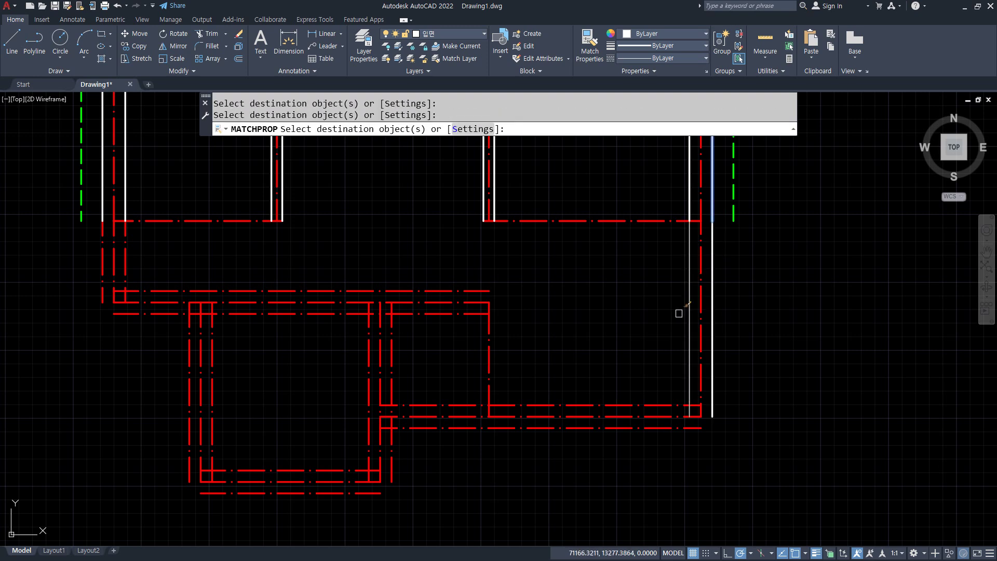
{"action": "left_click", "coordinate": [634, 405]}
{"action": "left_click", "coordinate": [602, 428]}
Step: Match the offset lines of the lower room's right, bottom and left walls to the white wall line's properties
{"action": "left_click", "coordinate": [392, 457]}
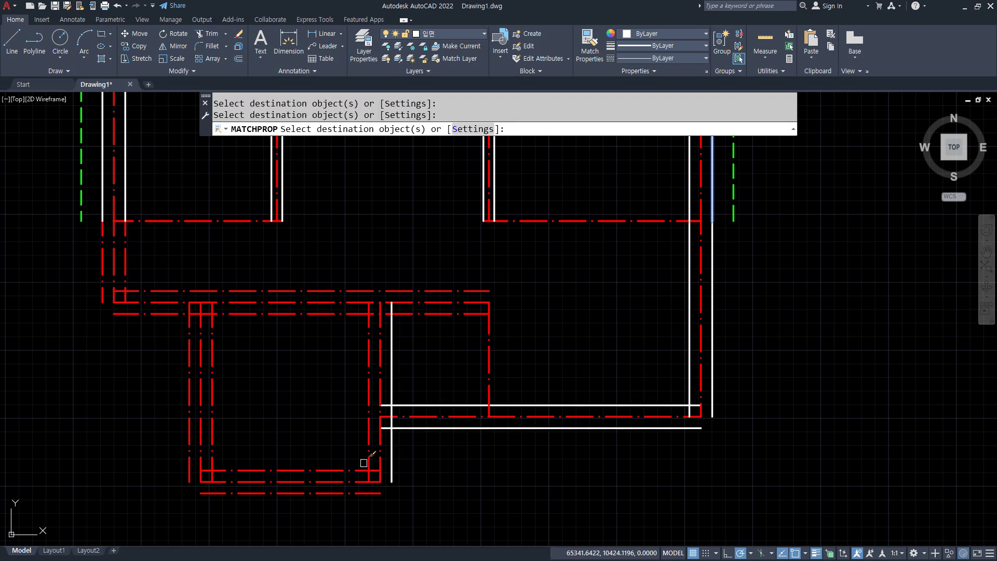
{"action": "left_click", "coordinate": [364, 463]}
{"action": "left_click", "coordinate": [369, 463]}
{"action": "left_click", "coordinate": [368, 463]}
{"action": "left_click", "coordinate": [348, 493]}
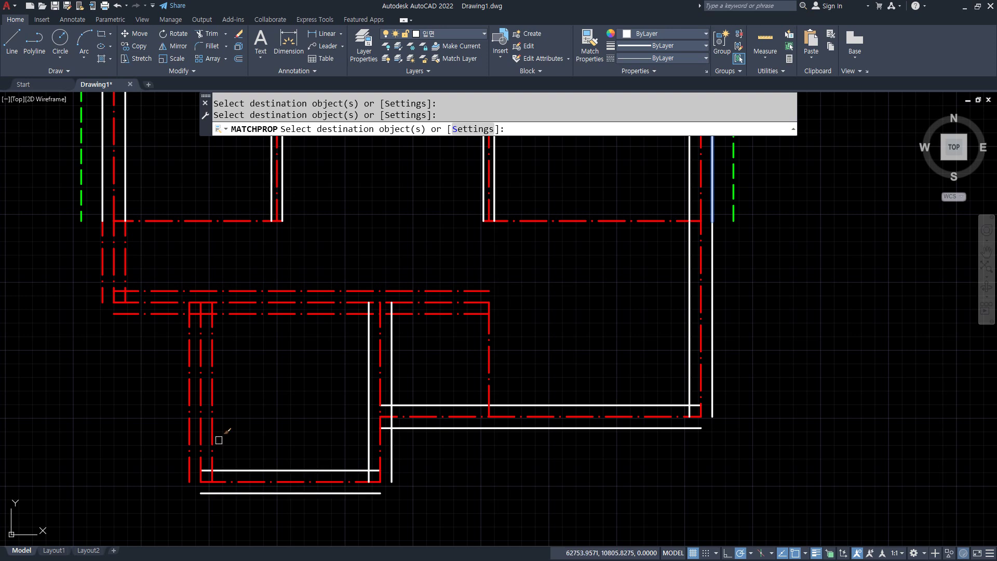
{"action": "left_click", "coordinate": [210, 425]}
{"action": "left_click", "coordinate": [188, 414]}
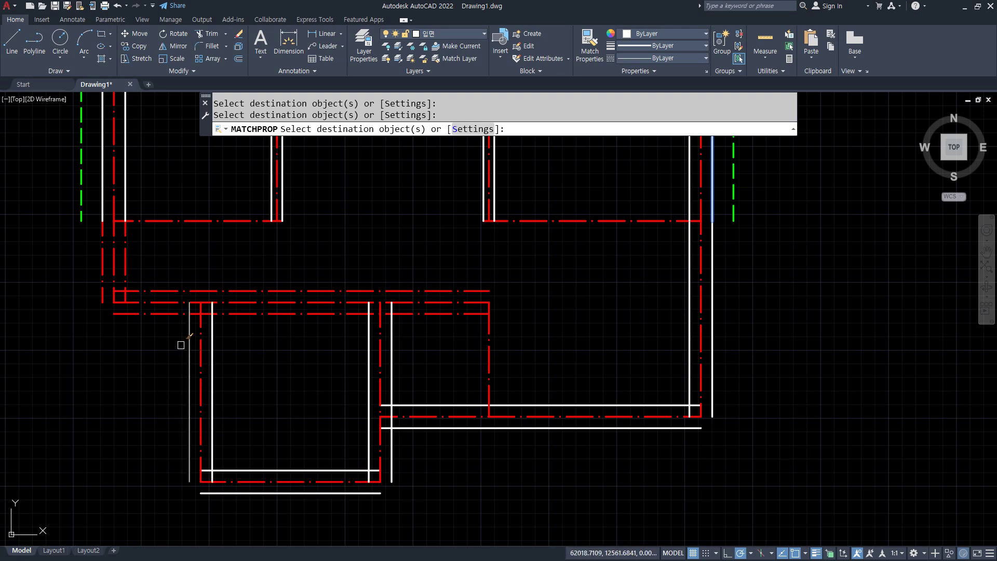
Step: Match the offset lines above the lower room and at the plan's left edge to the white wall line's properties
{"action": "left_click", "coordinate": [162, 314]}
{"action": "left_click", "coordinate": [152, 289]}
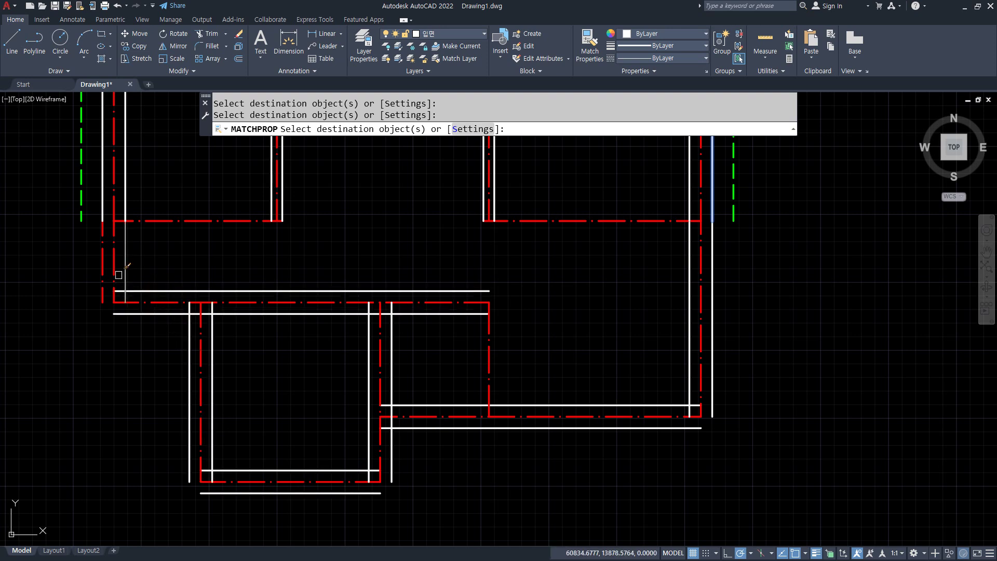
{"action": "left_click", "coordinate": [122, 274]}
{"action": "left_click", "coordinate": [105, 269]}
{"action": "key", "text": "space"}
Step: Fillet the inner and outer wall lines into sharp corners where the left-edge wall meets the horizontal wall
{"action": "type", "text": "f"}
{"action": "key", "text": "space"}
{"action": "left_click", "coordinate": [124, 273]}
{"action": "left_click", "coordinate": [134, 287]}
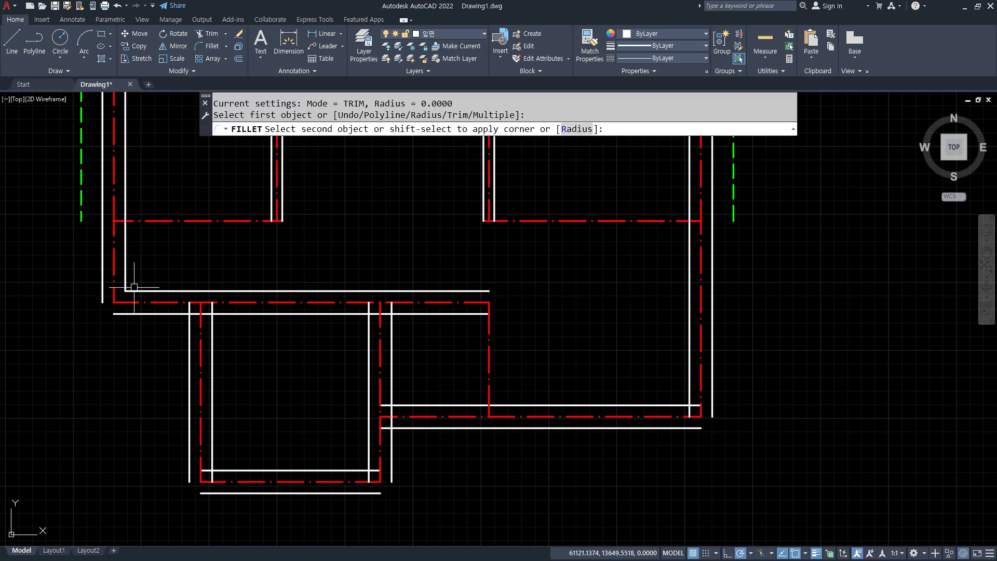
{"action": "key", "text": "space"}
{"action": "left_click", "coordinate": [137, 314]}
{"action": "left_click", "coordinate": [104, 301]}
Step: Trim the horizontal wall line across the lower room's left wall and fillet the outer and inner corners there
{"action": "type", "text": "t"}
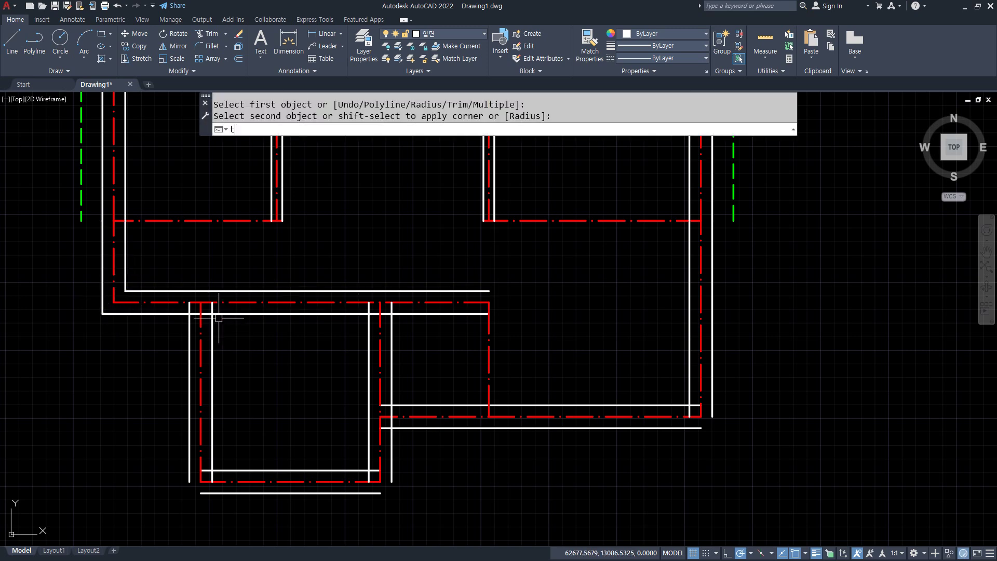
{"action": "type", "text": "r"}
{"action": "key", "text": "space"}
{"action": "left_click", "coordinate": [204, 313]}
{"action": "key", "text": "space"}
{"action": "type", "text": "f"}
{"action": "key", "text": "space"}
{"action": "left_click", "coordinate": [189, 329]}
{"action": "left_click", "coordinate": [180, 314]}
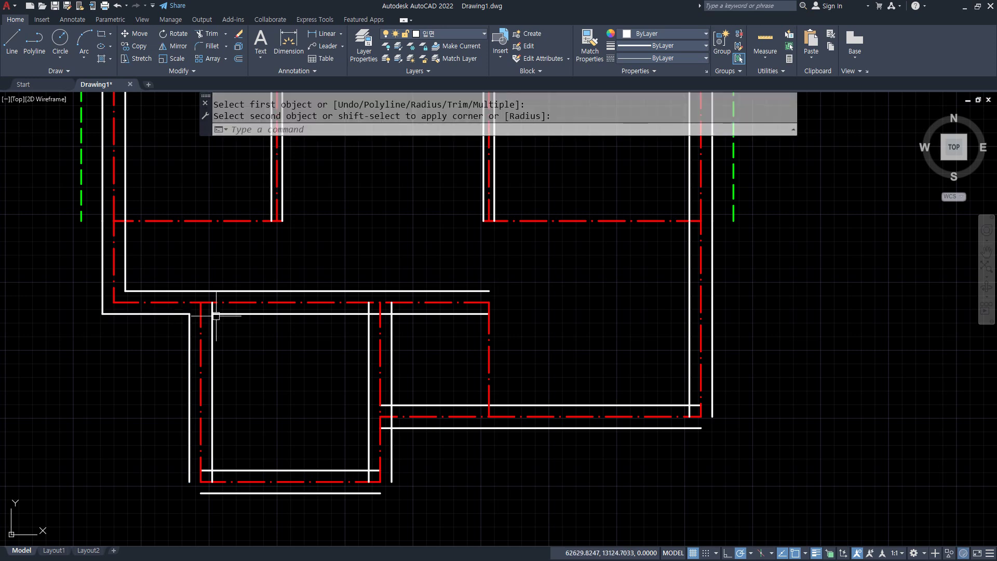
{"action": "key", "text": "space"}
{"action": "left_click", "coordinate": [216, 314]}
{"action": "left_click", "coordinate": [213, 444]}
Step: Fillet the inner and outer wall lines at the lower room's bottom-left corner
{"action": "key", "text": "space"}
{"action": "left_click", "coordinate": [212, 460]}
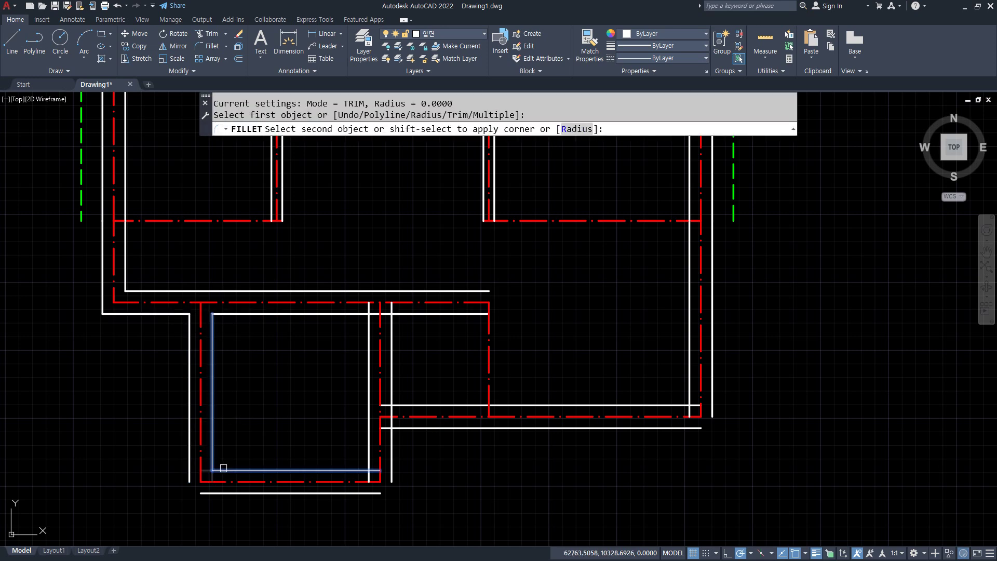
{"action": "left_click", "coordinate": [223, 470]}
{"action": "key", "text": "space"}
{"action": "left_click", "coordinate": [208, 493]}
{"action": "left_click", "coordinate": [190, 474]}
Step: Fillet the inner and outer wall lines at the lower room's bottom-right corner
{"action": "key", "text": "space"}
{"action": "left_click", "coordinate": [347, 470]}
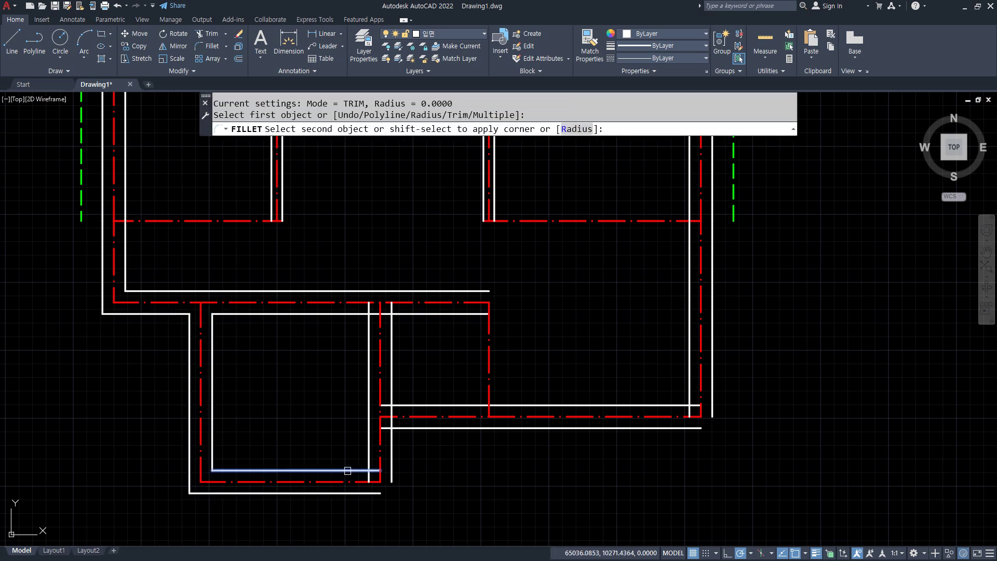
{"action": "left_click", "coordinate": [368, 457]}
{"action": "key", "text": "space"}
{"action": "left_click", "coordinate": [364, 494]}
{"action": "left_click", "coordinate": [391, 472]}
{"action": "key", "text": "space"}
{"action": "left_click", "coordinate": [390, 452]}
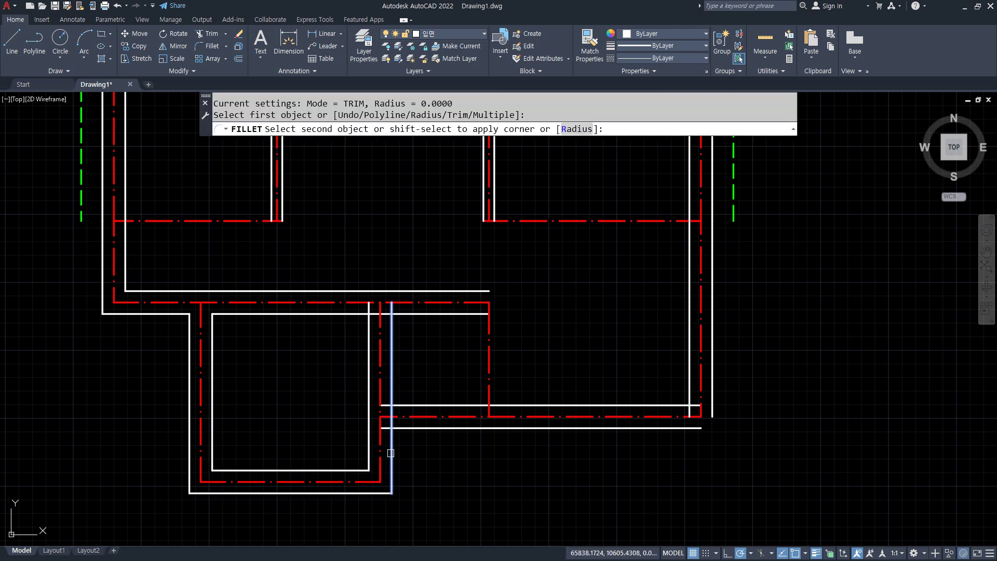
{"action": "key", "text": "Escape"}
Step: Trim the lower room's outer right wall line and fillet it with the outer line of the lower-right horizontal wall
{"action": "type", "text": "tr"}
{"action": "key", "text": "space"}
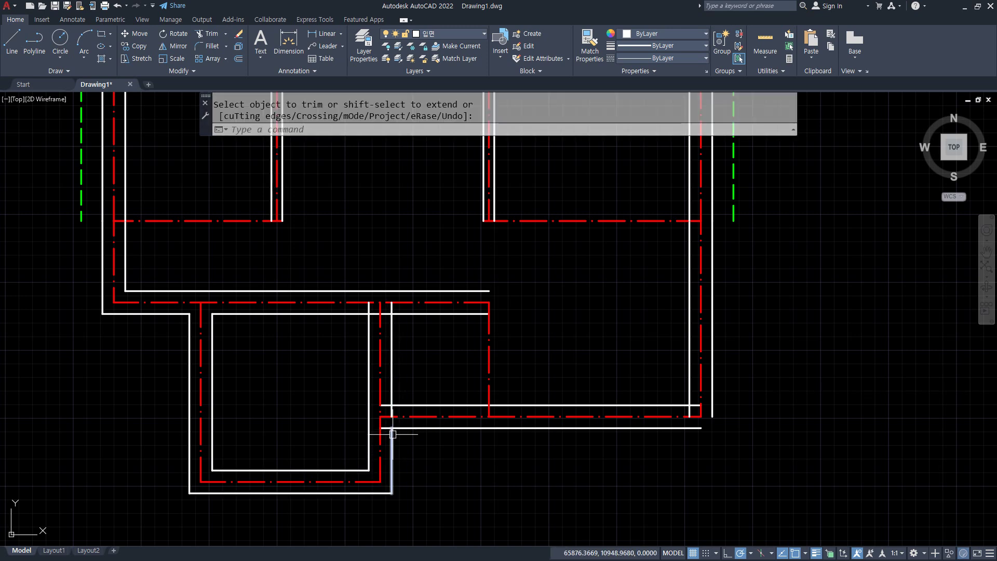
{"action": "type", "text": "f"}
{"action": "key", "text": "space"}
{"action": "left_click", "coordinate": [392, 435]}
{"action": "left_click", "coordinate": [401, 432]}
{"action": "left_click", "coordinate": [406, 430]}
Step: Fillet the outer and inner wall lines at the plan's bottom-right corner
{"action": "key", "text": "space"}
{"action": "left_click", "coordinate": [684, 426]}
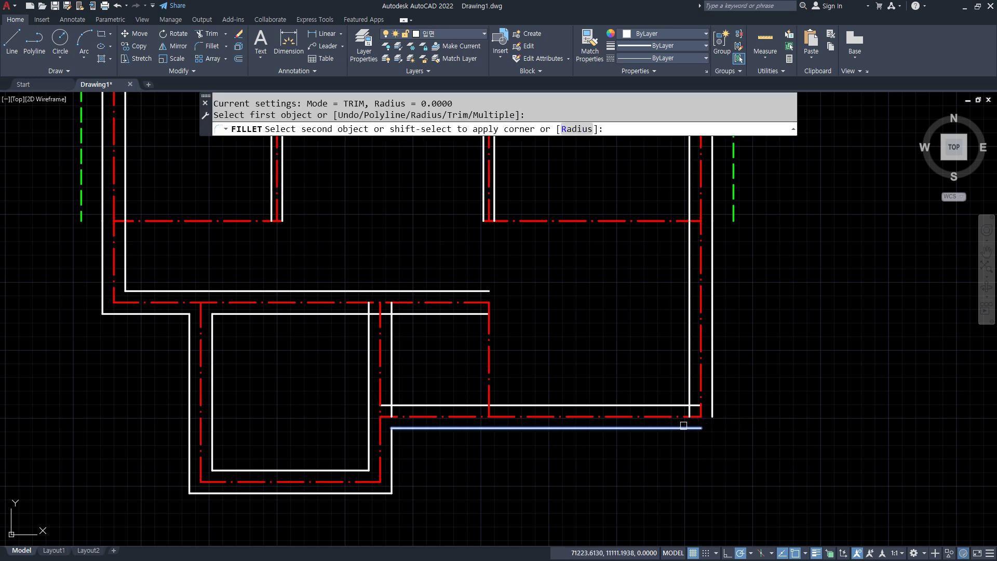
{"action": "left_click", "coordinate": [712, 413]}
{"action": "key", "text": "space"}
{"action": "left_click", "coordinate": [677, 403]}
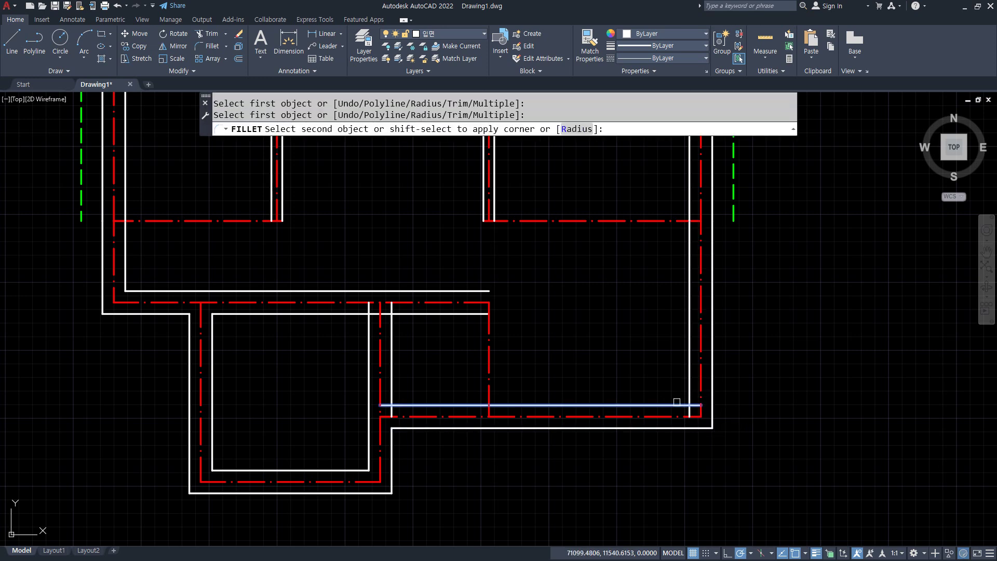
{"action": "left_click", "coordinate": [690, 392]}
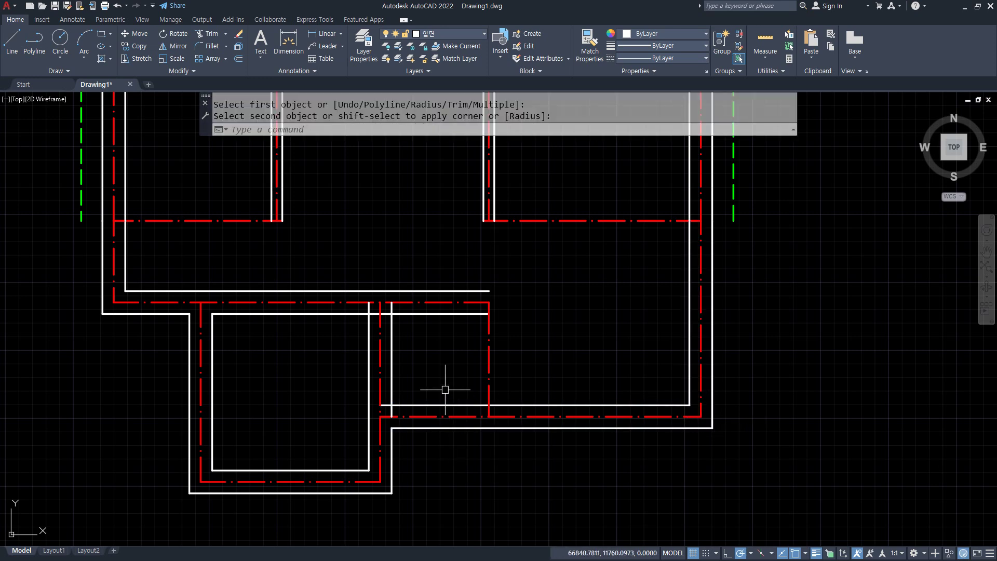
Step: Offset the short vertical partition centerline right of the lower room 100 to both sides
{"action": "type", "text": "o"}
{"action": "key", "text": "space"}
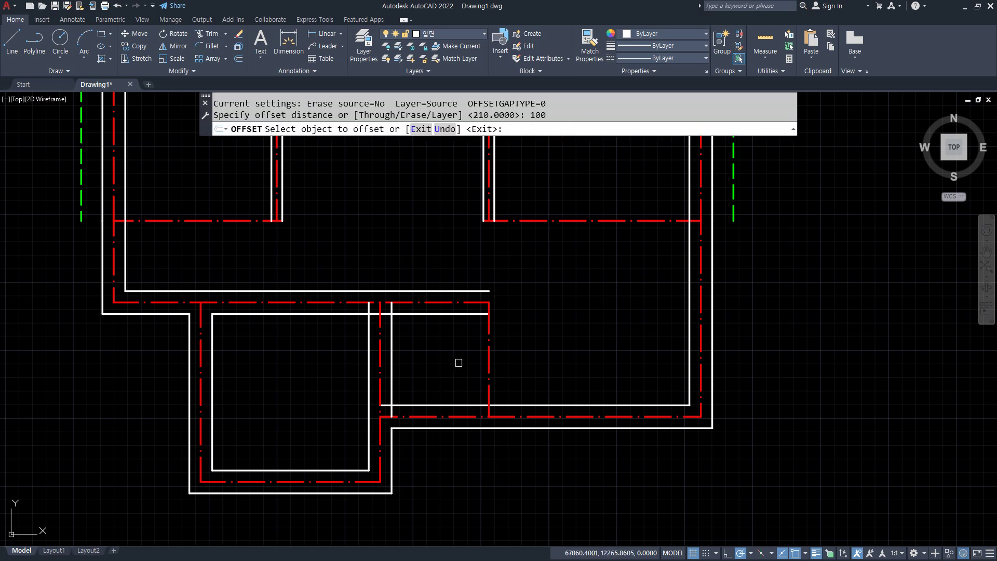
{"action": "left_click", "coordinate": [494, 363]}
{"action": "left_click", "coordinate": [527, 358]}
{"action": "left_click", "coordinate": [490, 363]}
{"action": "left_click", "coordinate": [525, 356]}
{"action": "left_click", "coordinate": [489, 363]}
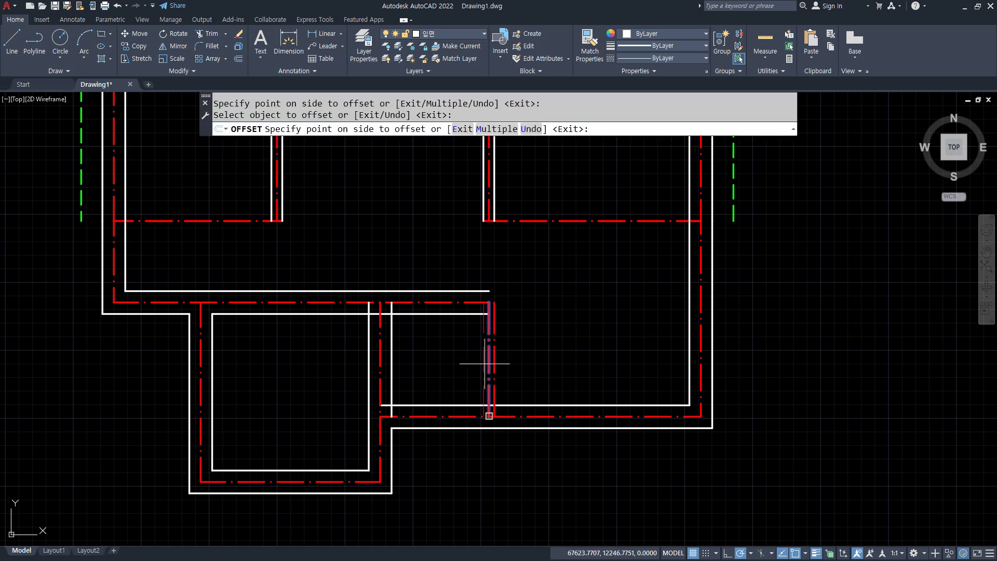
{"action": "left_click", "coordinate": [485, 363]}
{"action": "key", "text": "Return"}
Step: Match both partition offset lines to the properties of the white horizontal wall line
{"action": "type", "text": "ma"}
{"action": "key", "text": "space"}
{"action": "left_click", "coordinate": [495, 397]}
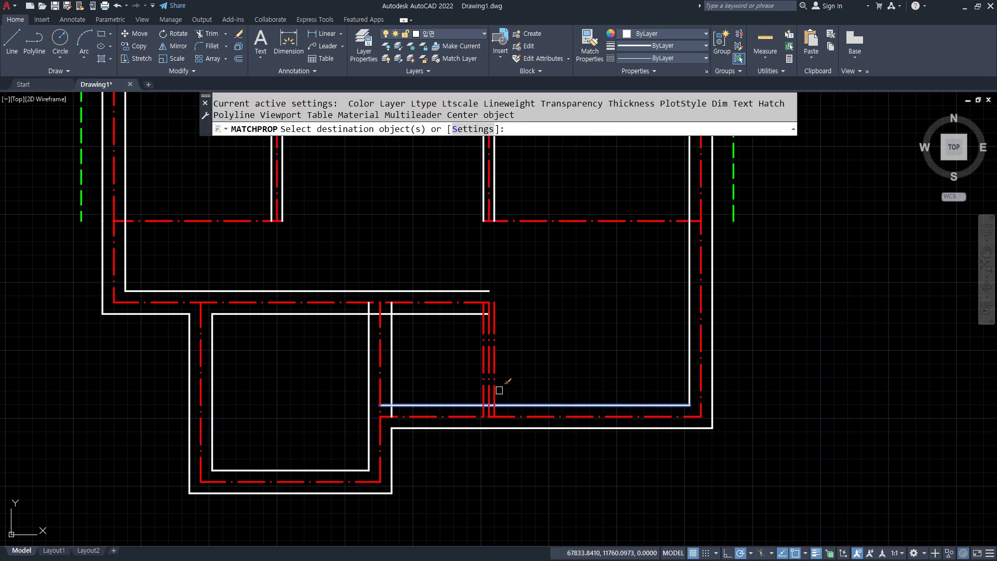
{"action": "left_click", "coordinate": [494, 387]}
{"action": "left_click", "coordinate": [484, 387]}
{"action": "key", "text": "Return"}
{"action": "scroll", "coordinate": [501, 405], "scroll_direction": "up", "scroll_amount": 2}
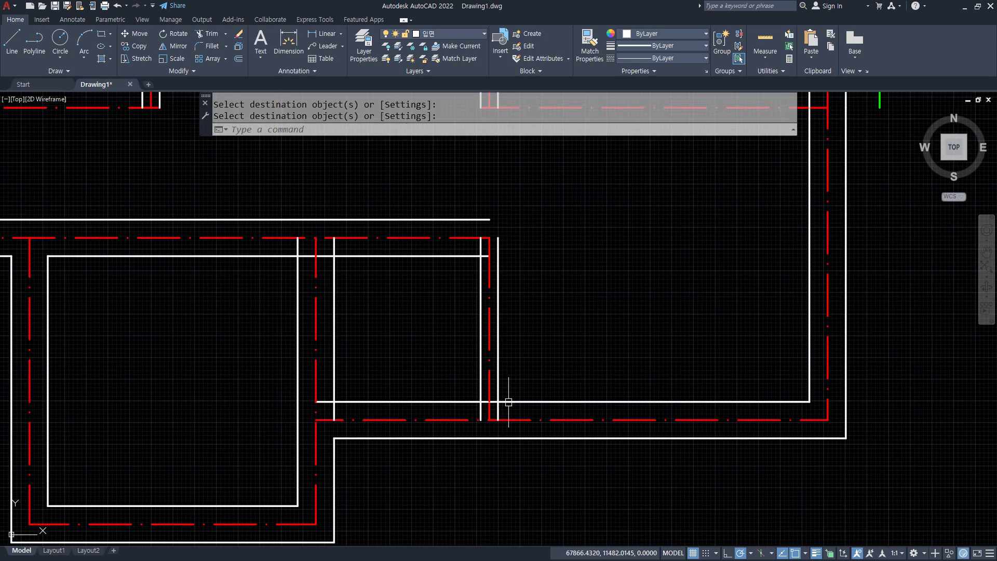
{"action": "type", "text": "f"}
{"action": "key", "text": "space"}
{"action": "left_click", "coordinate": [507, 401]}
{"action": "key", "text": "Escape"}
Step: Trim the inner horizontal wall line between the two partition wall lines
{"action": "scroll", "coordinate": [498, 401], "scroll_direction": "up", "scroll_amount": 4}
{"action": "type", "text": "tr"}
{"action": "key", "text": "space"}
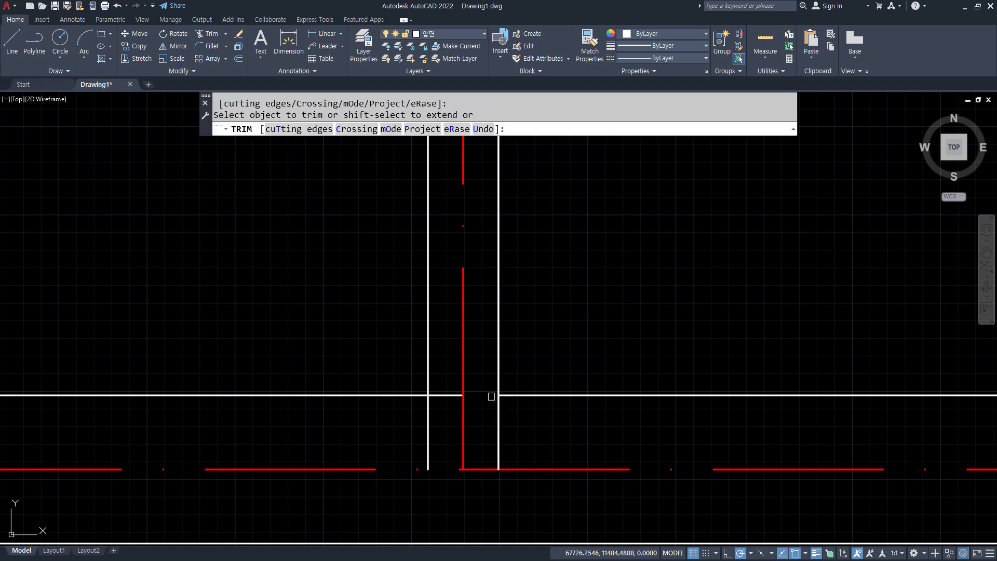
{"action": "key", "text": "Escape"}
Step: Fillet both partition lines with the inner horizontal wall line to form the corners on each side
{"action": "type", "text": "f"}
{"action": "key", "text": "space"}
{"action": "left_click", "coordinate": [512, 395]}
{"action": "left_click", "coordinate": [498, 379]}
{"action": "key", "text": "space"}
{"action": "left_click", "coordinate": [427, 387]}
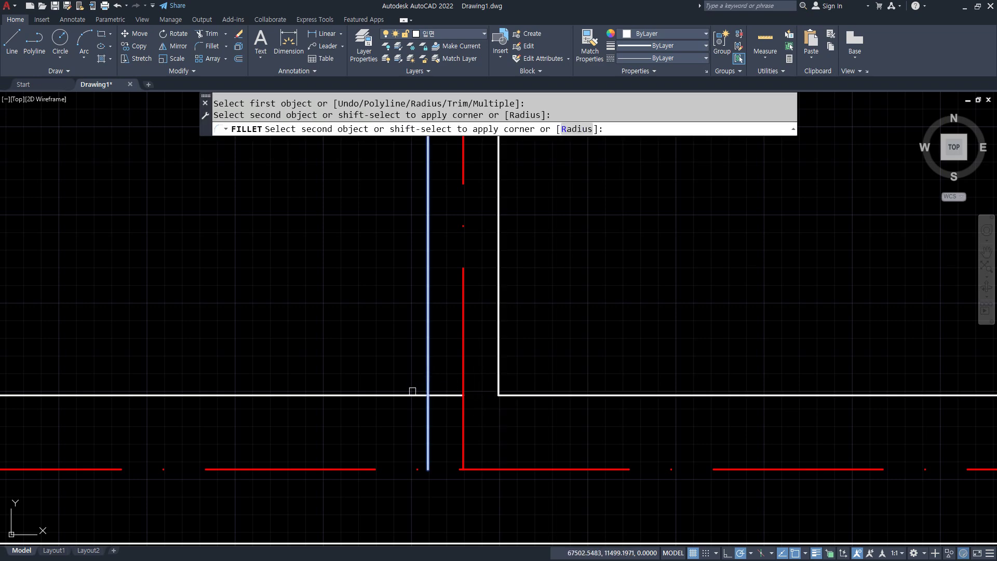
{"action": "left_click", "coordinate": [412, 394]}
Step: Erase the small room's left wall line and offset the lower room's inner right wall line 200 to the right
{"action": "scroll", "coordinate": [403, 396], "scroll_direction": "down", "scroll_amount": 4}
{"action": "middle_click_drag", "start_coordinate": [291, 378], "coordinate": [367, 379]}
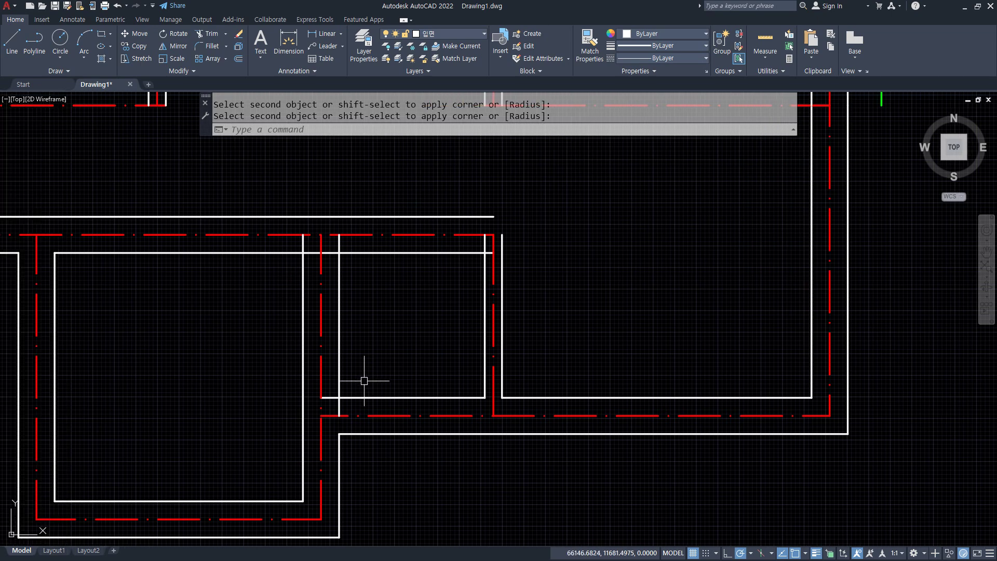
{"action": "left_click", "coordinate": [339, 357]}
{"action": "type", "text": "o"}
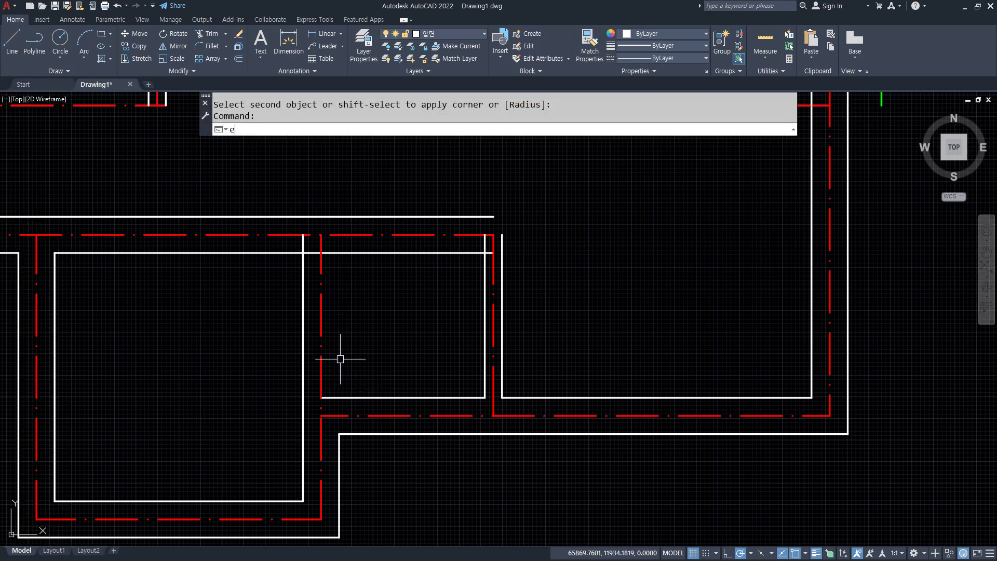
{"action": "key", "text": "space"}
{"action": "type", "text": "200"}
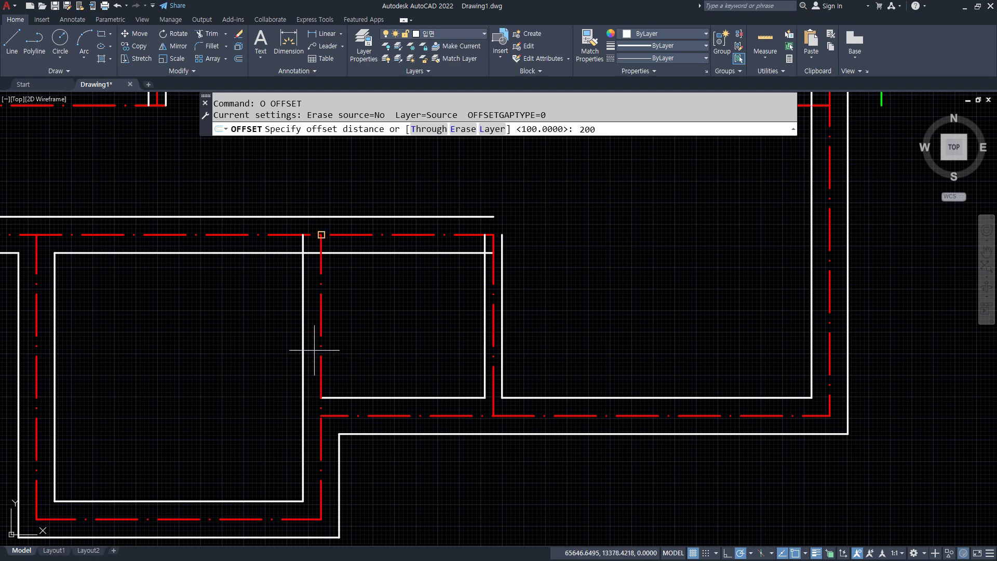
{"action": "key", "text": "space"}
{"action": "left_click", "coordinate": [302, 345]}
{"action": "left_click", "coordinate": [361, 335]}
Step: Fillet the new vertical wall line with the horizontal wall line at the small room's bottom-left corner
{"action": "scroll", "coordinate": [327, 397], "scroll_direction": "up", "scroll_amount": 8}
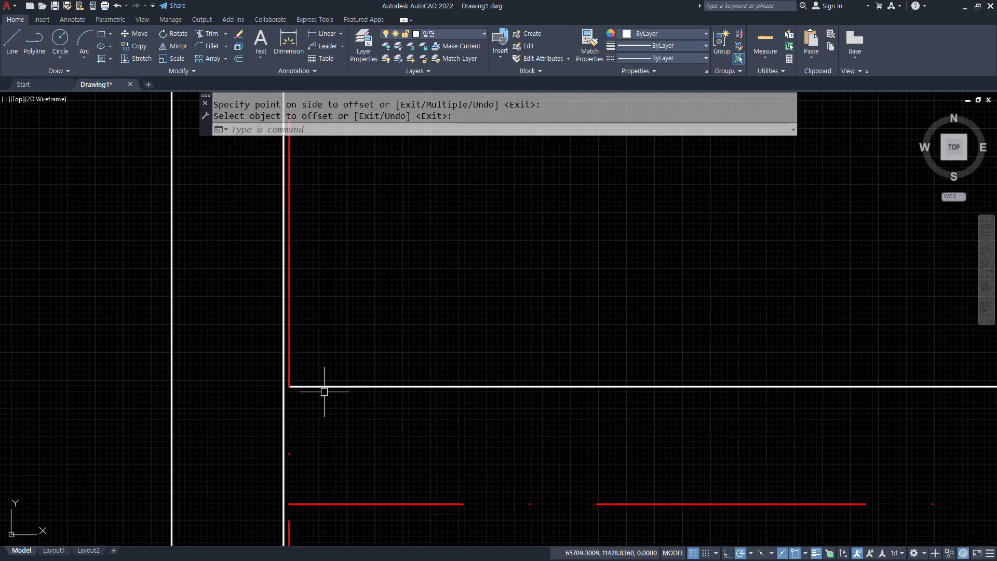
{"action": "key", "text": "Escape"}
{"action": "type", "text": "f"}
{"action": "key", "text": "space"}
{"action": "left_click", "coordinate": [314, 385]}
{"action": "left_click", "coordinate": [288, 350]}
Step: Erase the white horizontal wall line running below the centerline across the top of the two lower rooms
{"action": "scroll", "coordinate": [301, 340], "scroll_direction": "down", "scroll_amount": 4}
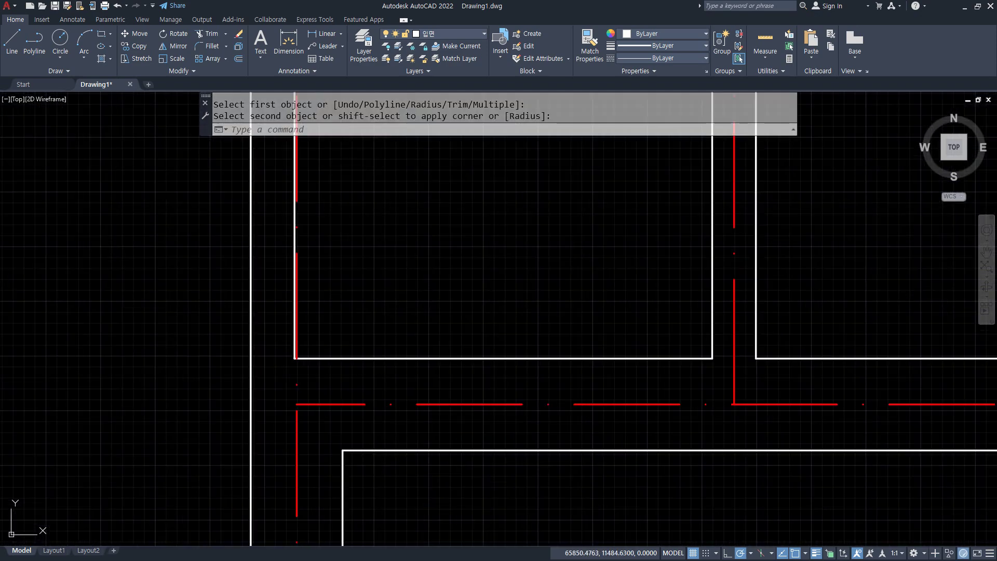
{"action": "middle_click_drag", "start_coordinate": [338, 140], "coordinate": [328, 350]}
{"action": "middle_click_drag", "start_coordinate": [334, 259], "coordinate": [332, 412]}
{"action": "scroll", "coordinate": [358, 348], "scroll_direction": "down", "scroll_amount": 3}
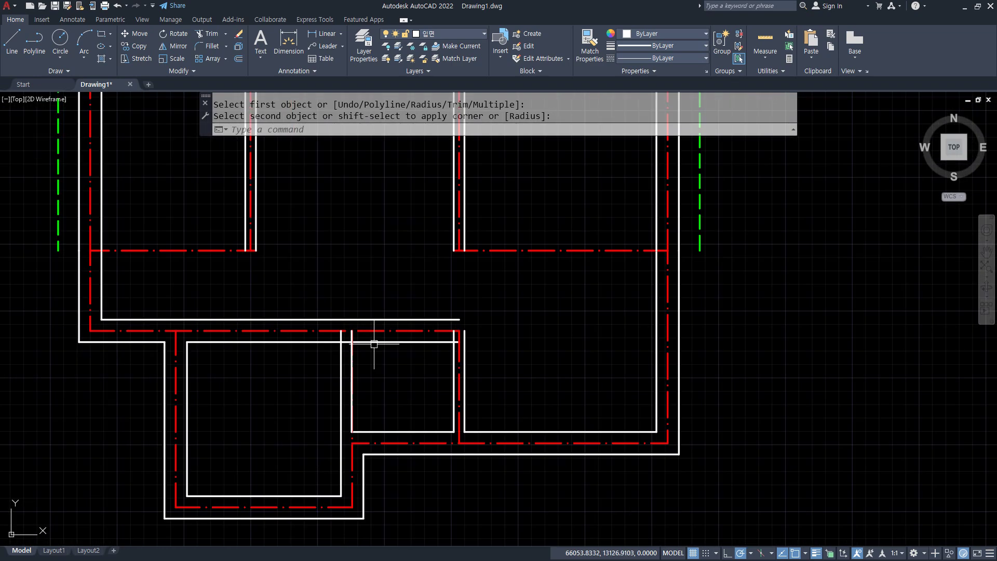
{"action": "scroll", "coordinate": [225, 339], "scroll_direction": "up", "scroll_amount": 2}
{"action": "left_click", "coordinate": [225, 340]}
{"action": "type", "text": "e"}
{"action": "key", "text": "space"}
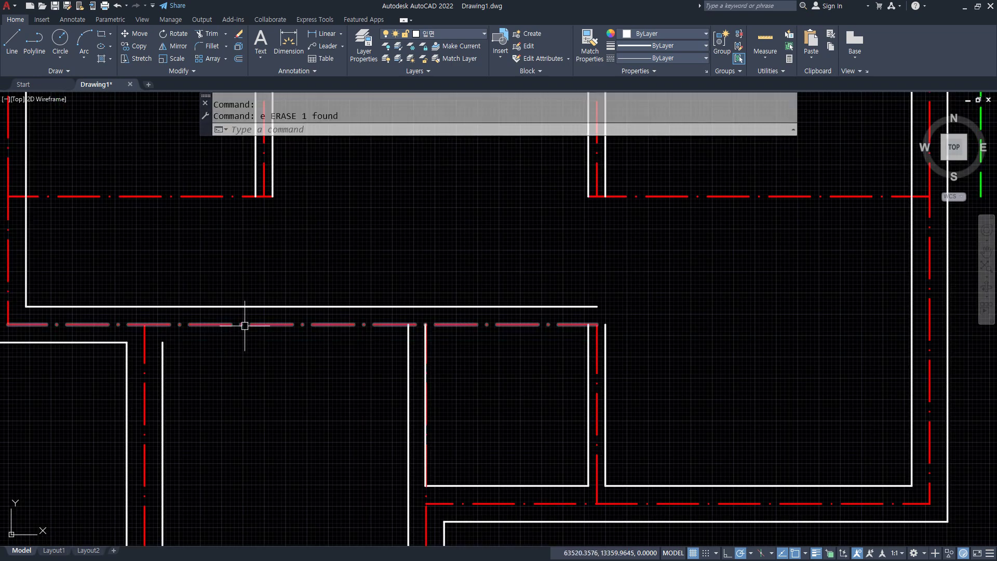
Step: Offset the upper horizontal wall line above the lower rooms 200 downward
{"action": "type", "text": "o"}
{"action": "key", "text": "space"}
{"action": "type", "text": "20"}
{"action": "key", "text": "space"}
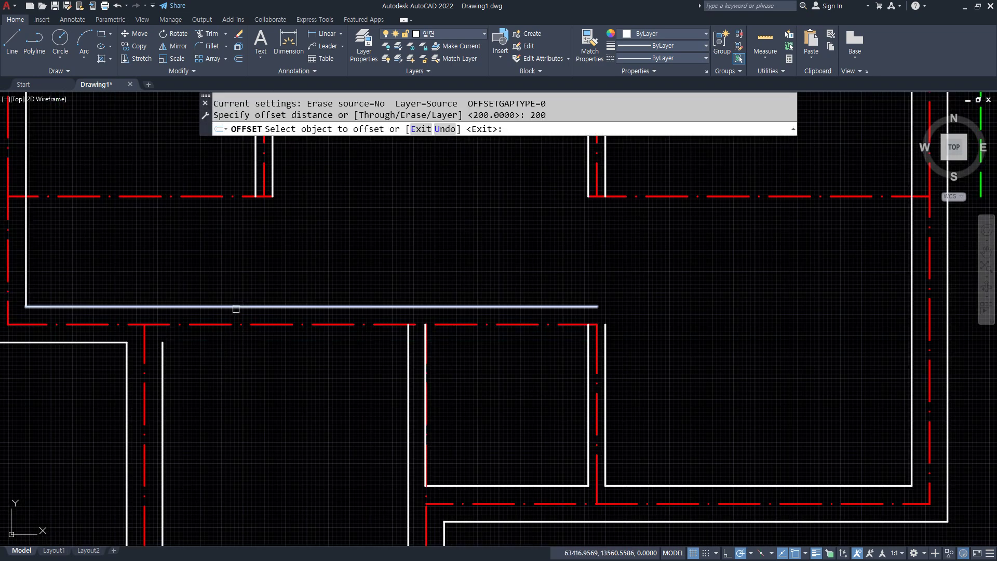
{"action": "left_click", "coordinate": [238, 306]}
{"action": "left_click", "coordinate": [240, 363]}
{"action": "key", "text": "space"}
Step: Try to fillet the lower room's inner left wall line with the horizontal line above it, and undo the fillet
{"action": "scroll", "coordinate": [165, 340], "scroll_direction": "up", "scroll_amount": 2}
{"action": "scroll", "coordinate": [166, 341], "scroll_direction": "up", "scroll_amount": 4}
{"action": "type", "text": "f"}
{"action": "key", "text": "space"}
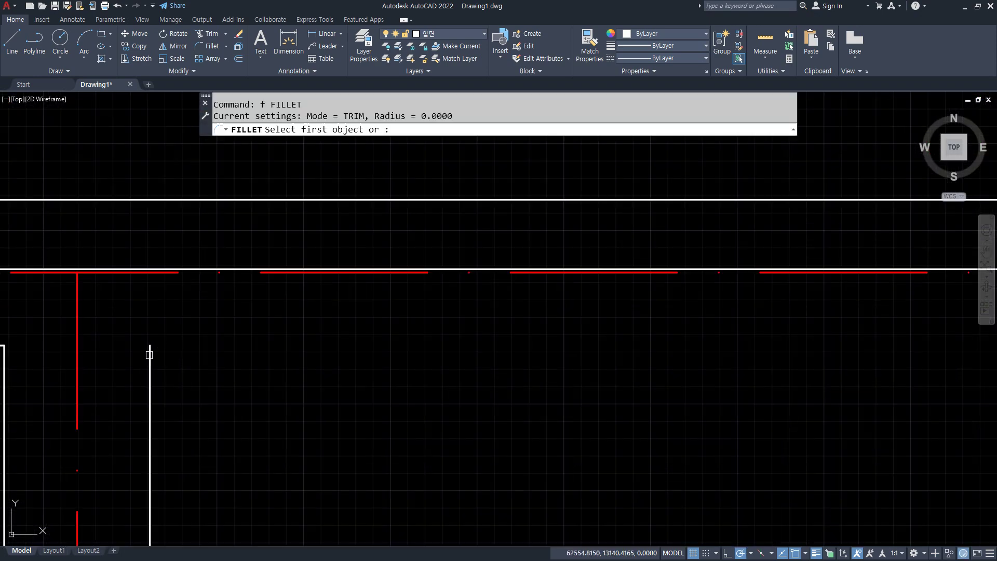
{"action": "left_click", "coordinate": [149, 355]}
{"action": "left_click", "coordinate": [194, 270]}
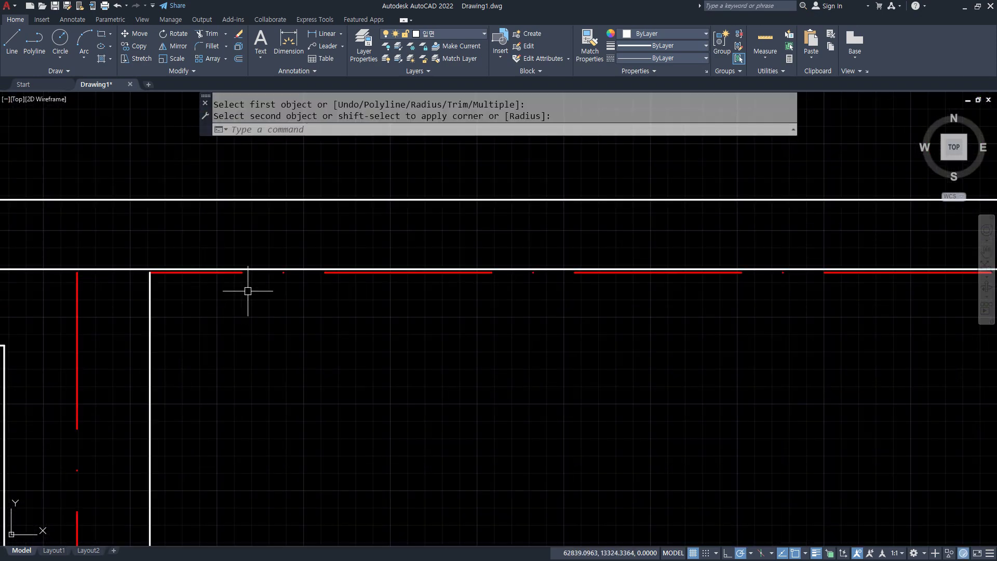
{"action": "key", "text": "ctrl+z"}
Step: Fillet the offset horizontal wall line with the lower room's inner left wall line
{"action": "type", "text": "f"}
{"action": "key", "text": "space"}
{"action": "left_click", "coordinate": [211, 269]}
{"action": "left_click", "coordinate": [149, 361]}
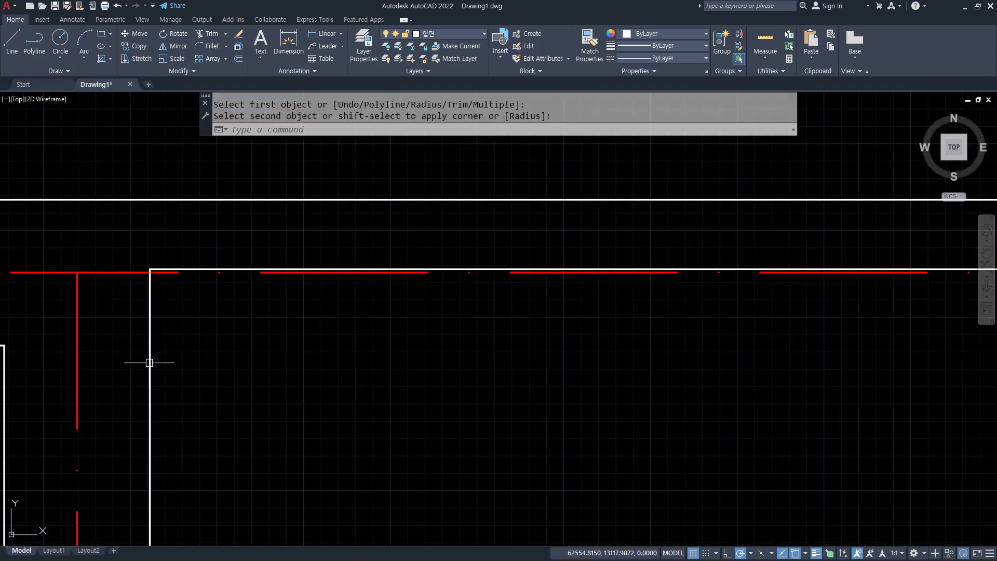
Step: Try to trim the offset horizontal wall line between the two lines of the lower room's right wall, and undo the trim
{"action": "scroll", "coordinate": [366, 373], "scroll_direction": "down", "scroll_amount": 4}
{"action": "middle_click_drag", "start_coordinate": [677, 353], "coordinate": [265, 312]}
{"action": "scroll", "coordinate": [265, 307], "scroll_direction": "up", "scroll_amount": 4}
{"action": "scroll", "coordinate": [293, 263], "scroll_direction": "up", "scroll_amount": 2}
{"action": "type", "text": "tr"}
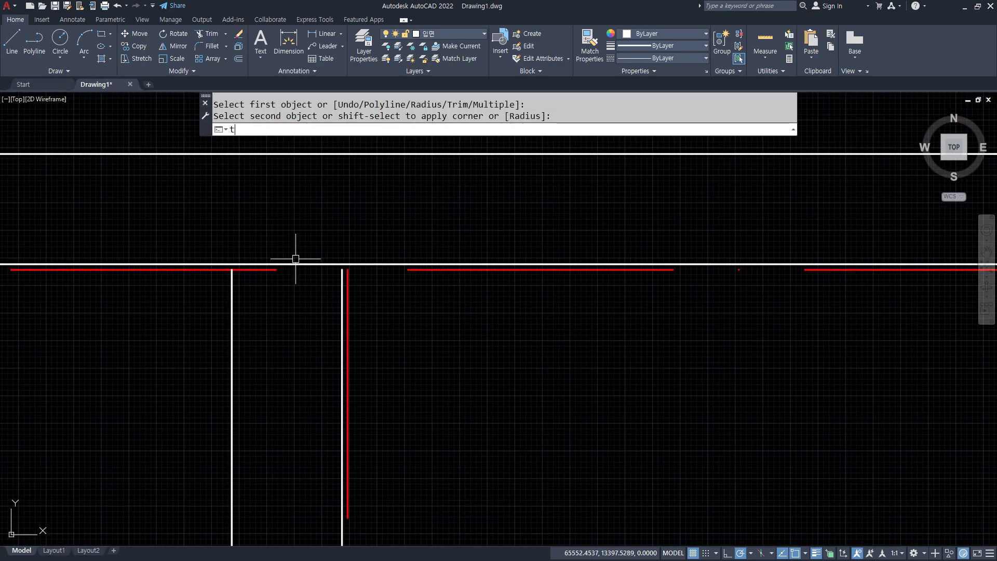
{"action": "key", "text": "space"}
{"action": "key", "text": "ctrl+z"}
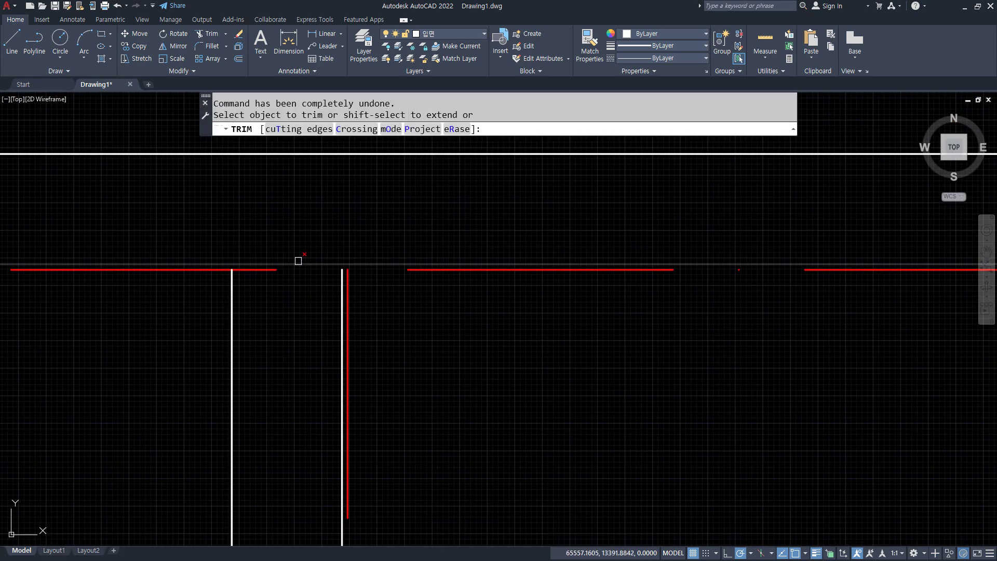
{"action": "middle_click_drag", "start_coordinate": [328, 323], "coordinate": [414, 341]}
{"action": "type", "text": "e"}
{"action": "key", "text": "Escape"}
{"action": "key", "text": "Escape"}
Step: Extend both lines of the wall between the two lower rooms up to the offset horizontal wall line
{"action": "type", "text": "e"}
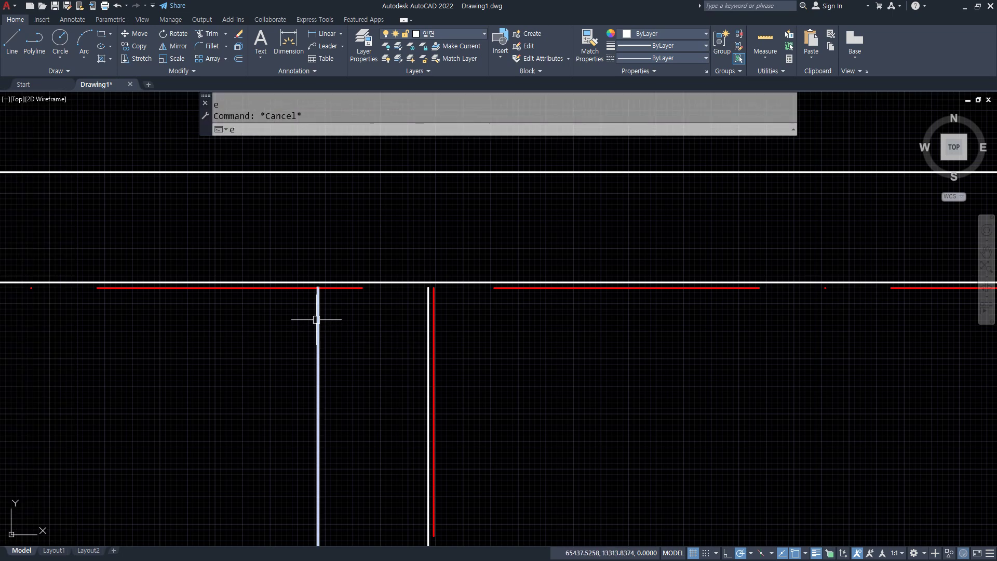
{"action": "key", "text": "space"}
{"action": "left_click", "coordinate": [316, 312]}
{"action": "left_click", "coordinate": [424, 301]}
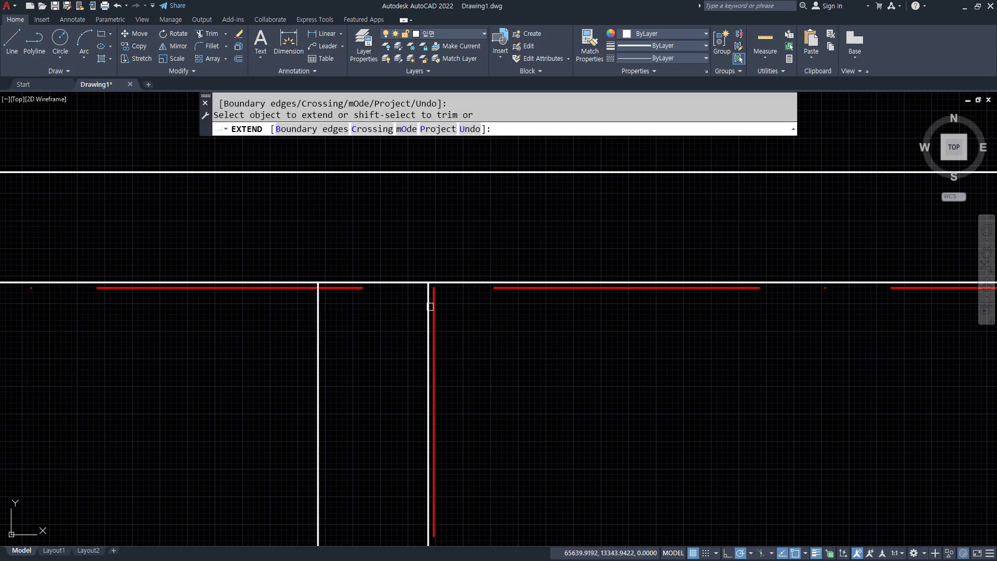
Step: Trim the horizontal wall line between the two lines of the wall separating the lower rooms
{"action": "type", "text": "tr"}
{"action": "key", "text": "space"}
{"action": "left_click", "coordinate": [394, 278]}
{"action": "key", "text": "space"}
Step: Fillet the inner and outer wall lines at the smaller lower room's upper right corner with radius 0
{"action": "scroll", "coordinate": [392, 285], "scroll_direction": "down", "scroll_amount": 5}
{"action": "middle_click_drag", "start_coordinate": [523, 313], "coordinate": [397, 301]}
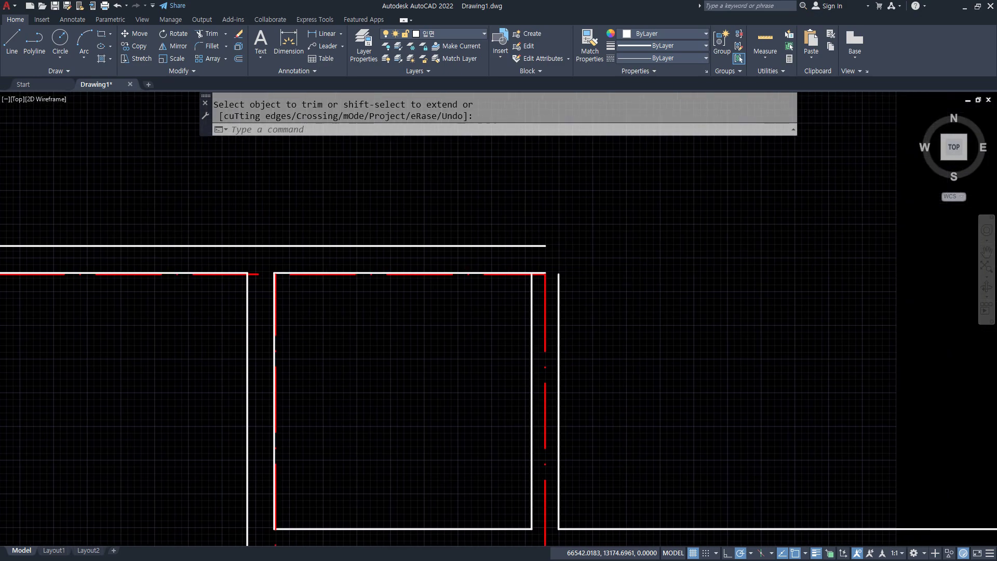
{"action": "type", "text": "f"}
{"action": "key", "text": "space"}
{"action": "scroll", "coordinate": [509, 271], "scroll_direction": "up", "scroll_amount": 4}
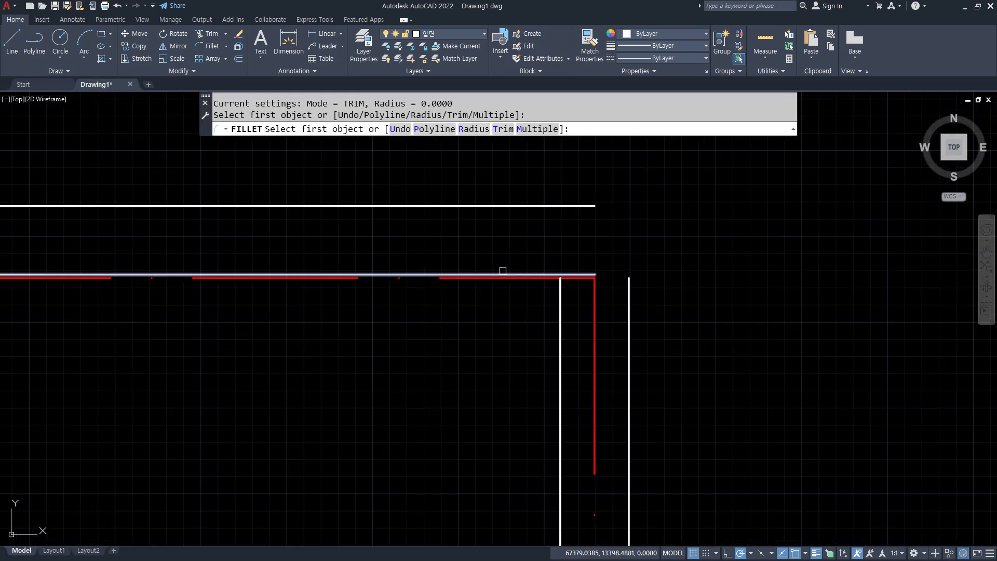
{"action": "left_click", "coordinate": [503, 270]}
{"action": "left_click", "coordinate": [559, 294]}
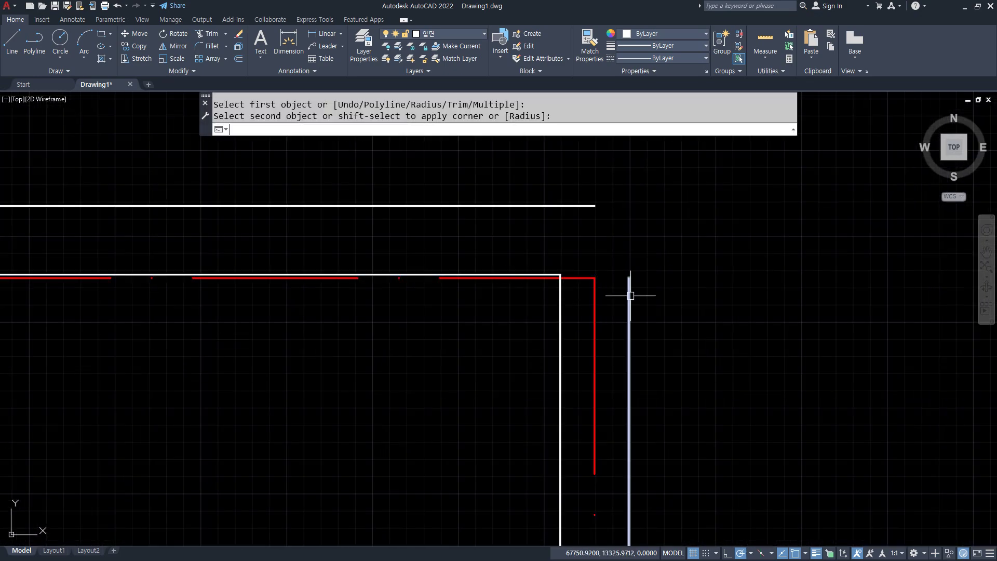
{"action": "key", "text": "space"}
{"action": "left_click", "coordinate": [629, 289]}
{"action": "left_click", "coordinate": [592, 208]}
Step: Offset the centerlines of the house's left wall, its adjoining lower wall and the lower room's left wall outward by 600
{"action": "scroll", "coordinate": [557, 291], "scroll_direction": "down", "scroll_amount": 6}
{"action": "middle_click_drag", "start_coordinate": [443, 386], "coordinate": [451, 325]}
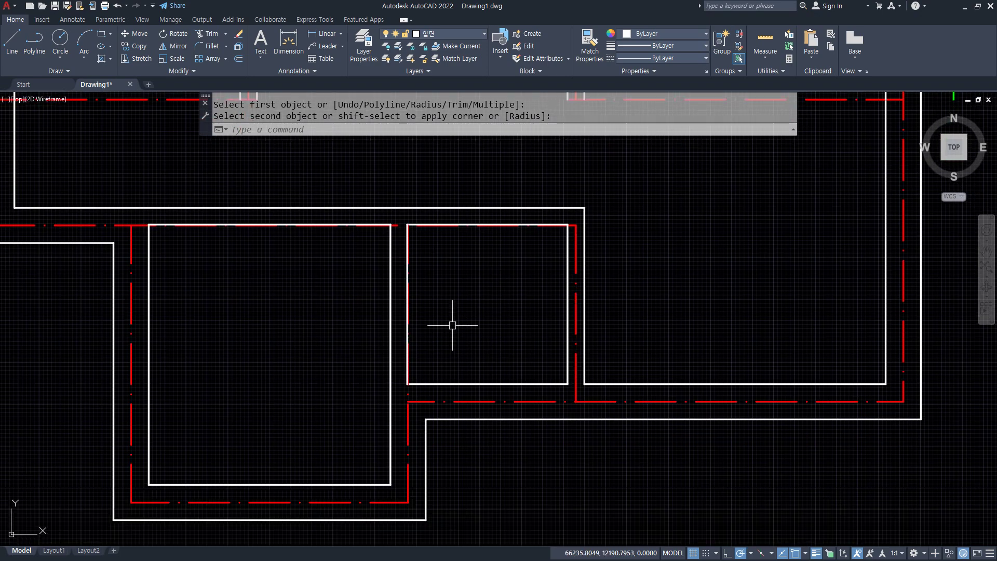
{"action": "scroll", "coordinate": [437, 325], "scroll_direction": "down", "scroll_amount": 2}
{"action": "mouse_move", "coordinate": [430, 444]}
{"action": "middle_mouse_down"}
{"action": "mouse_move", "coordinate": [406, 400]}
{"action": "mouse_move", "coordinate": [357, 428]}
{"action": "middle_mouse_up"}
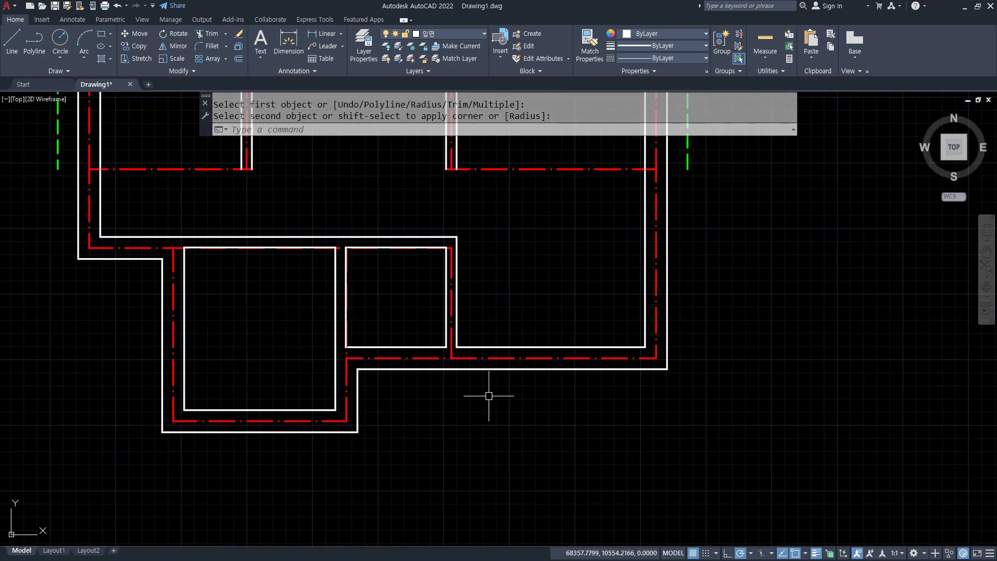
{"action": "type", "text": "o"}
{"action": "key", "text": "space"}
{"action": "type", "text": "60"}
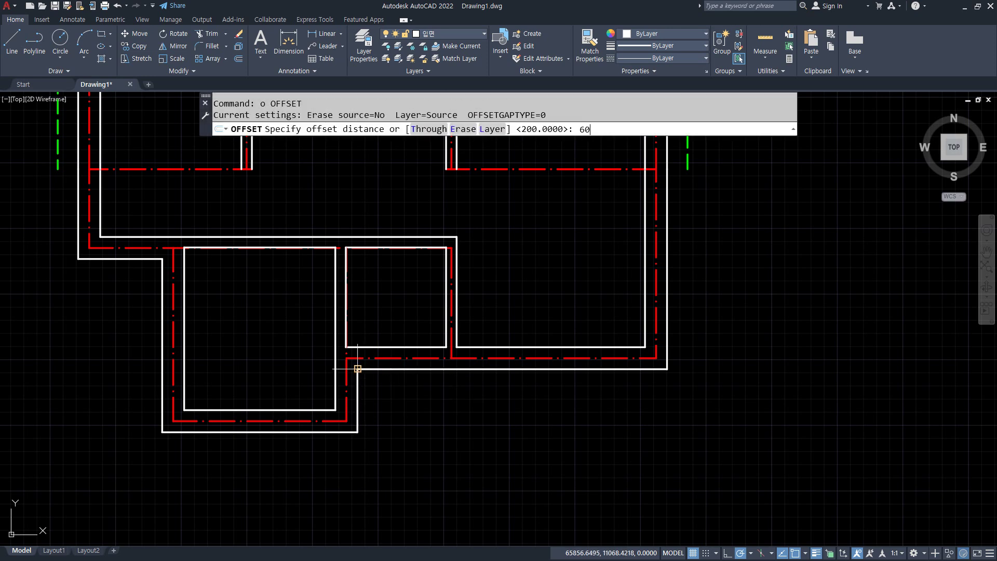
{"action": "type", "text": "0"}
{"action": "key", "text": "Return"}
{"action": "left_click", "coordinate": [90, 230]}
{"action": "left_click", "coordinate": [56, 231]}
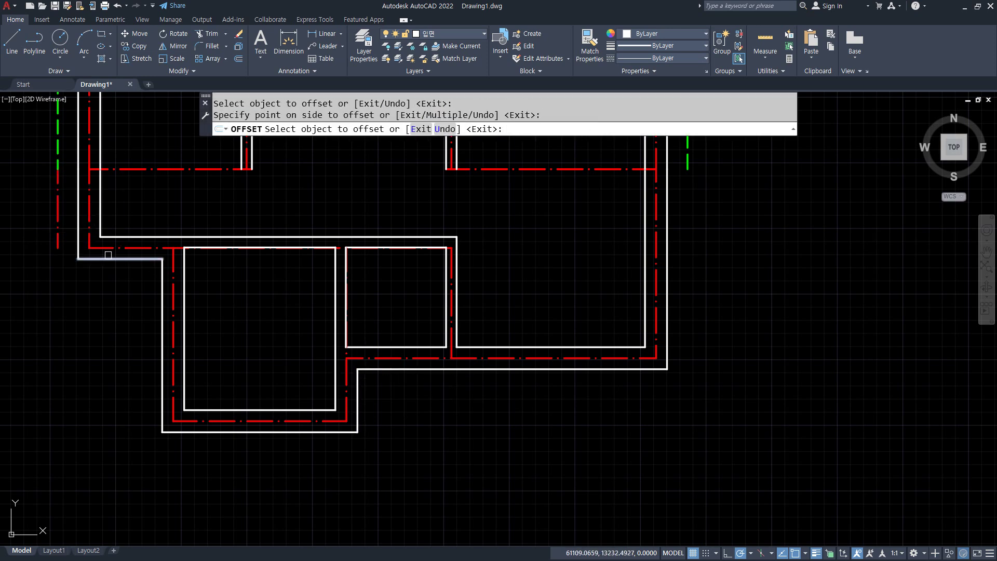
{"action": "left_click", "coordinate": [135, 248]}
{"action": "left_click", "coordinate": [114, 318]}
{"action": "left_click", "coordinate": [166, 318]}
{"action": "left_click", "coordinate": [172, 318]}
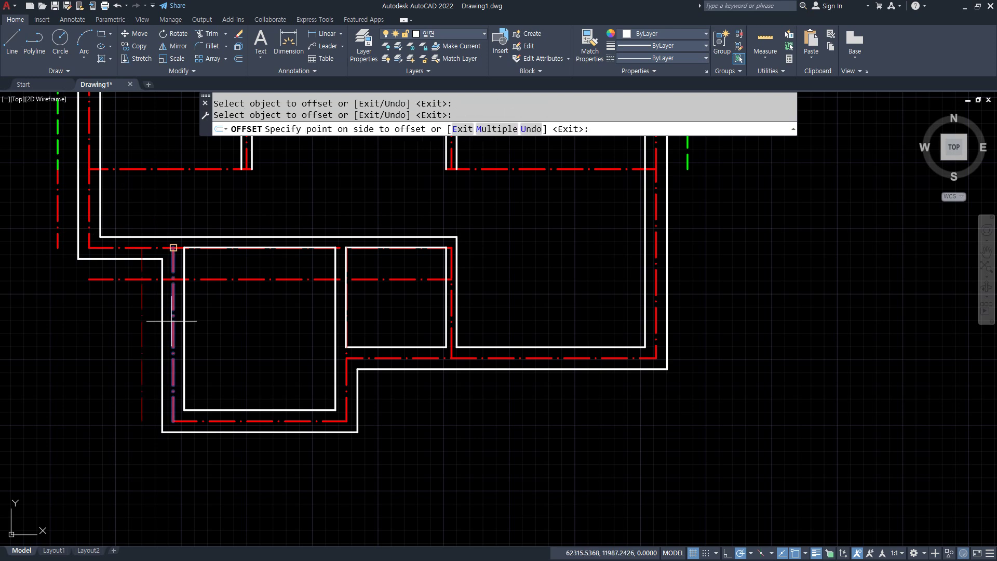
{"action": "left_click", "coordinate": [146, 332]}
Step: Offset the lower room's bottom and right centerlines and the house's lower right and right wall centerlines outward by 600
{"action": "left_click", "coordinate": [217, 421]}
{"action": "left_click", "coordinate": [220, 423]}
{"action": "left_click", "coordinate": [346, 414]}
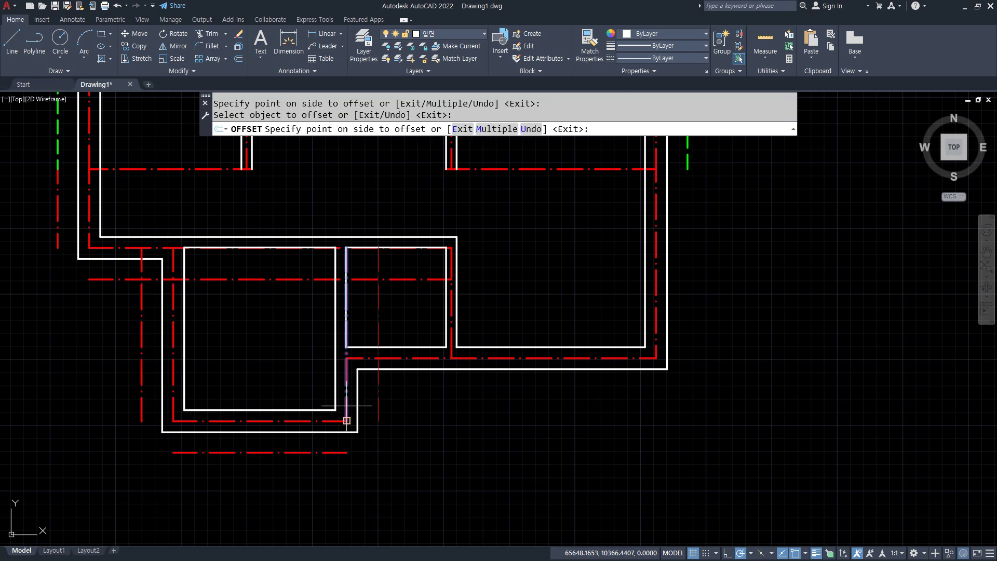
{"action": "left_click", "coordinate": [454, 409]}
{"action": "left_click", "coordinate": [479, 358]}
{"action": "left_click", "coordinate": [491, 430]}
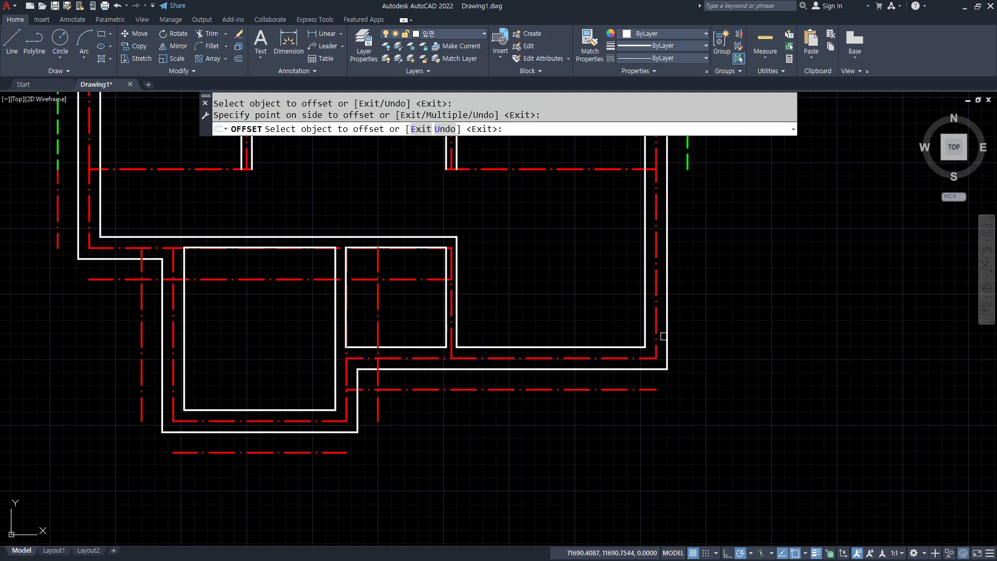
{"action": "left_click", "coordinate": [658, 336]}
{"action": "left_click", "coordinate": [714, 290]}
{"action": "key", "text": "Return"}
Step: Match all the new outer offset lines to the properties of the existing green dashed eave line
{"action": "middle_click_drag", "start_coordinate": [715, 290], "coordinate": [718, 338]}
{"action": "type", "text": "ma"}
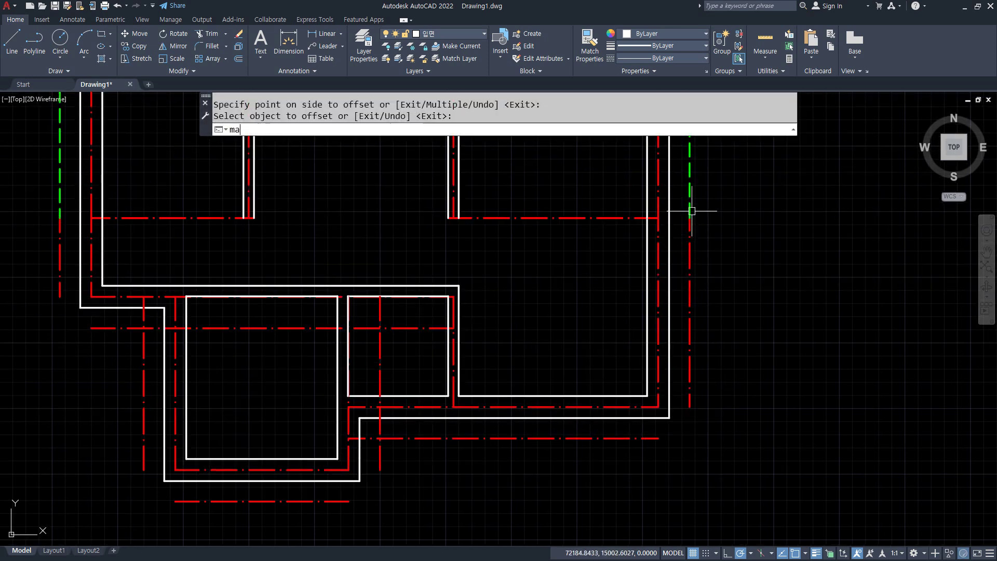
{"action": "key", "text": "Return"}
{"action": "left_click", "coordinate": [690, 210]}
{"action": "left_click", "coordinate": [690, 234]}
{"action": "left_click", "coordinate": [622, 438]}
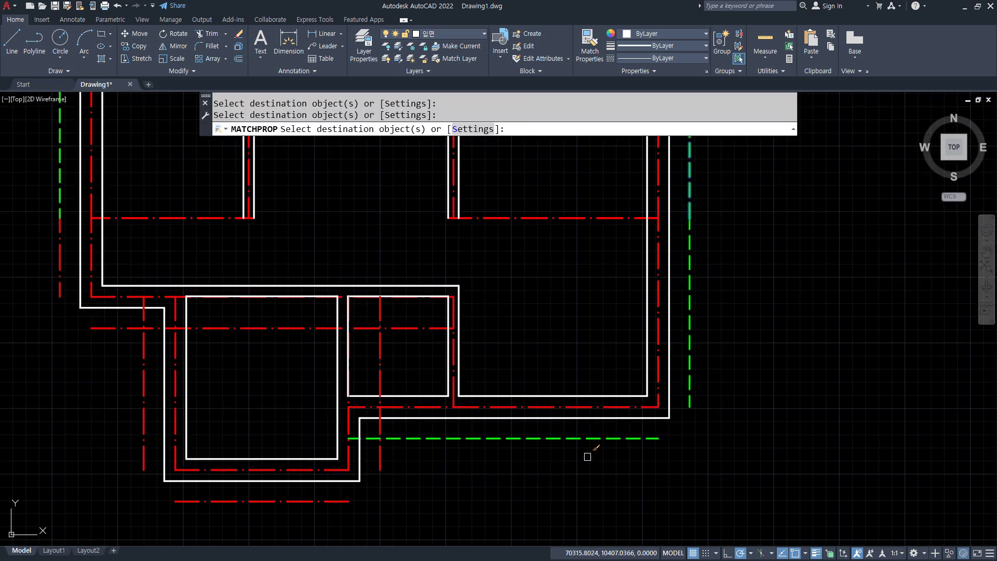
{"action": "left_click", "coordinate": [379, 457]}
{"action": "left_click", "coordinate": [314, 519]}
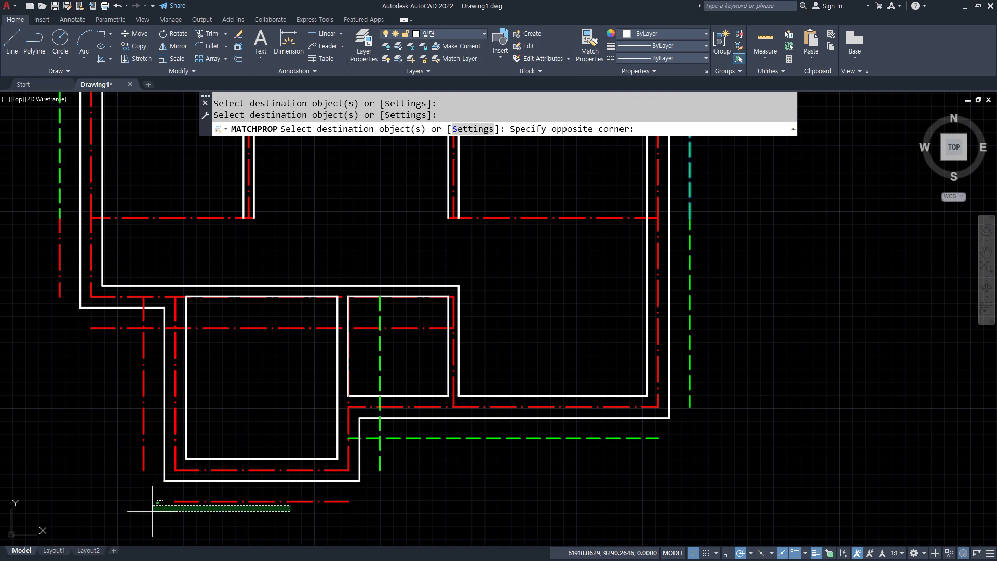
{"action": "left_click", "coordinate": [134, 485]}
{"action": "left_click", "coordinate": [144, 441]}
{"action": "left_click", "coordinate": [116, 316]}
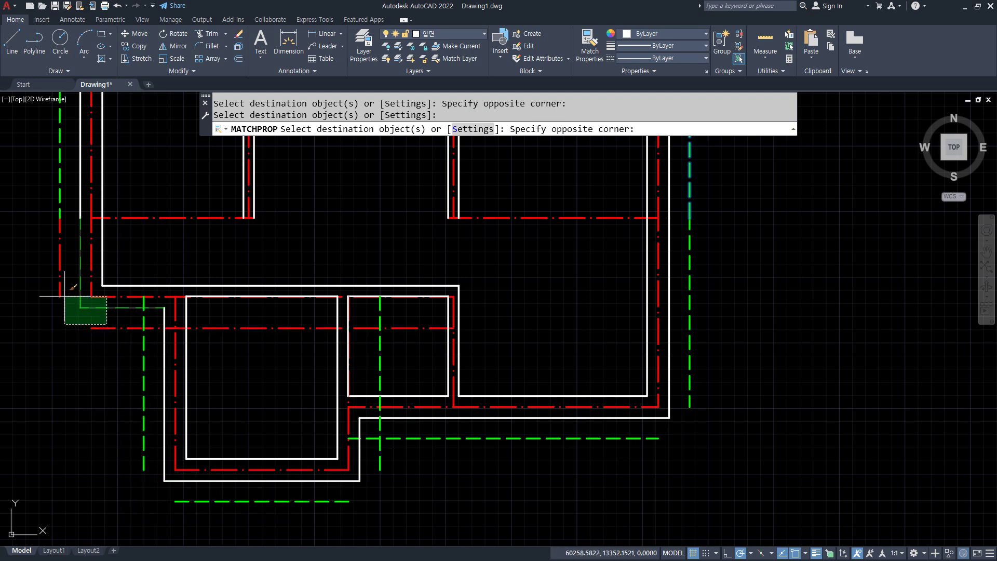
{"action": "left_click", "coordinate": [50, 346]}
{"action": "key", "text": "Return"}
Step: Fillet the horizontal dashed eave line with the house's left eave line and with the lower room's left eave line
{"action": "type", "text": "f"}
{"action": "key", "text": "Return"}
{"action": "left_click", "coordinate": [61, 288]}
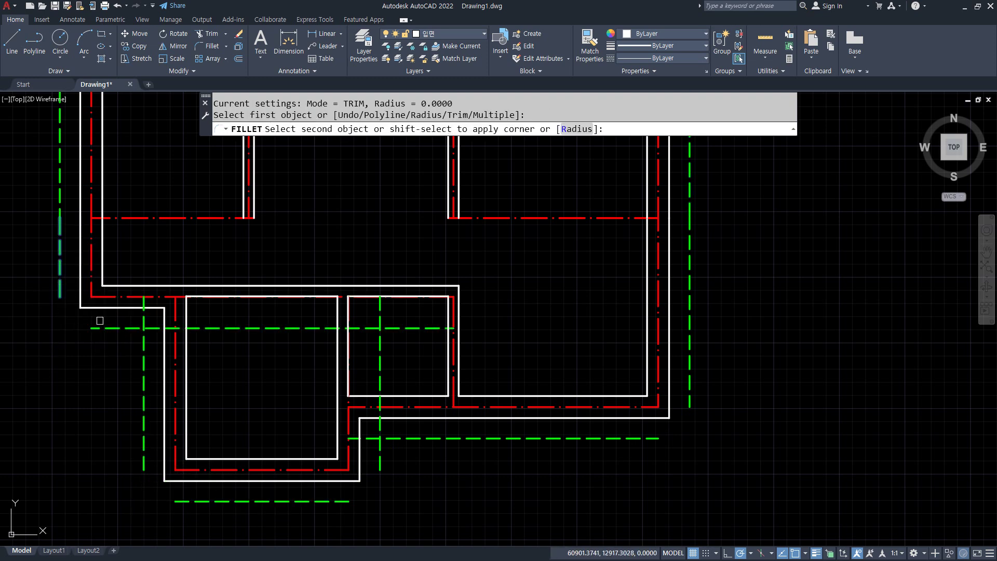
{"action": "left_click", "coordinate": [112, 326]}
{"action": "key", "text": "Return"}
{"action": "left_click", "coordinate": [132, 327]}
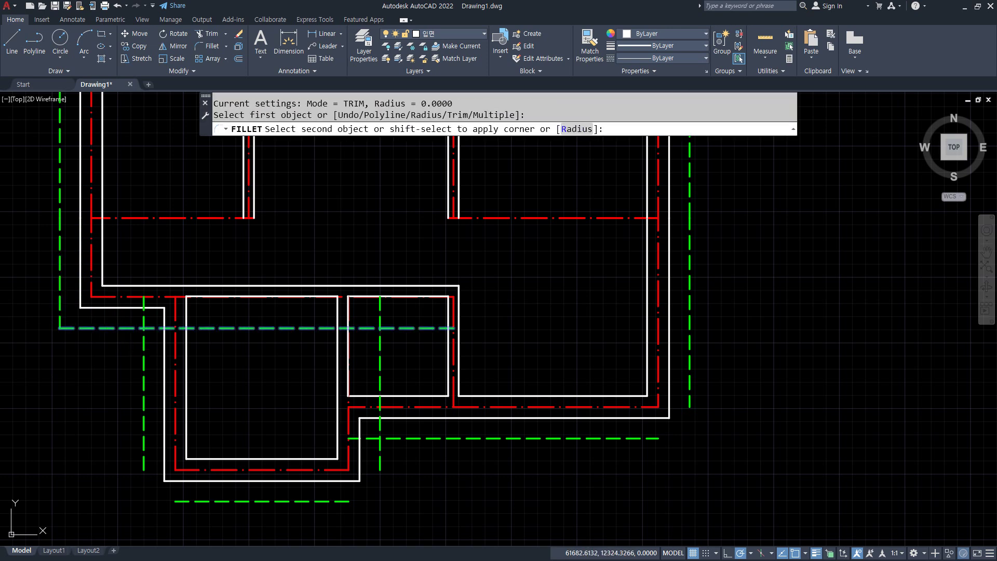
{"action": "left_click", "coordinate": [144, 364]}
Step: Fillet the lower room's bottom eave line with its left and right eave lines
{"action": "key", "text": "Return"}
{"action": "left_click", "coordinate": [144, 400]}
{"action": "left_click", "coordinate": [185, 501]}
{"action": "key", "text": "Return"}
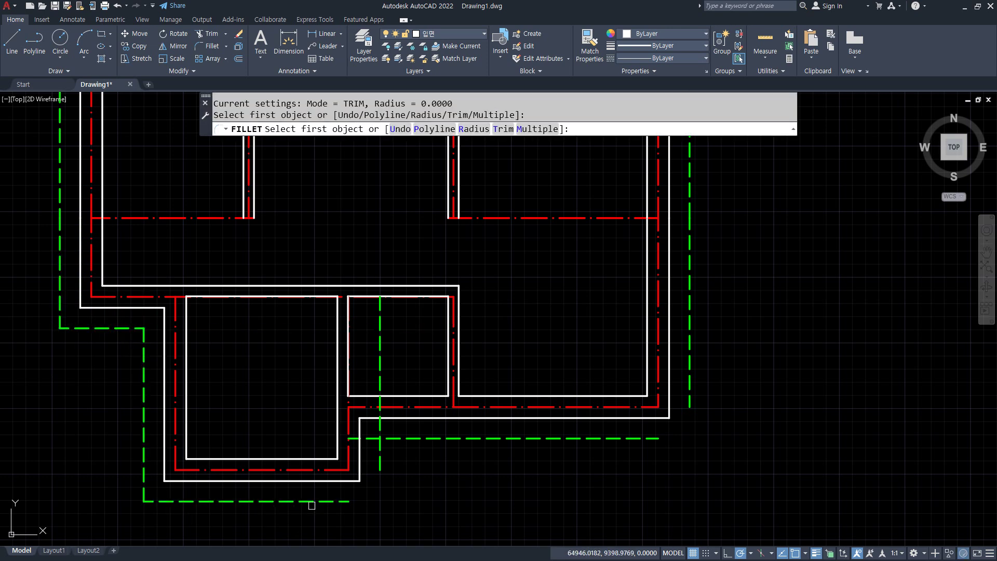
{"action": "left_click", "coordinate": [381, 462]}
{"action": "left_click", "coordinate": [363, 501]}
Step: Fillet the lower right horizontal eave line with the lower room's right eave line and the house's right eave line
{"action": "key", "text": "Return"}
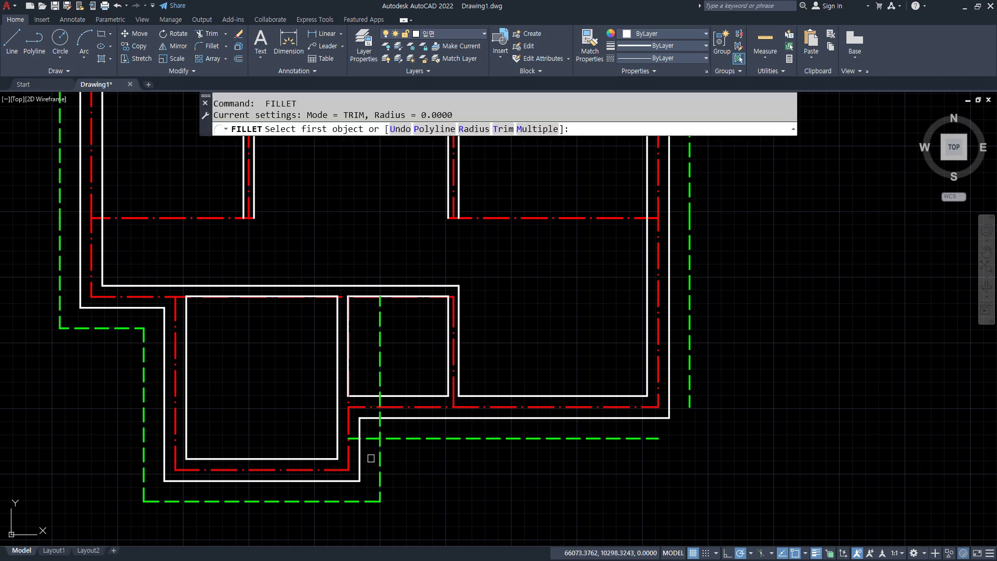
{"action": "left_click", "coordinate": [380, 450]}
{"action": "left_click", "coordinate": [421, 438]}
{"action": "key", "text": "Return"}
{"action": "left_click", "coordinate": [519, 438]}
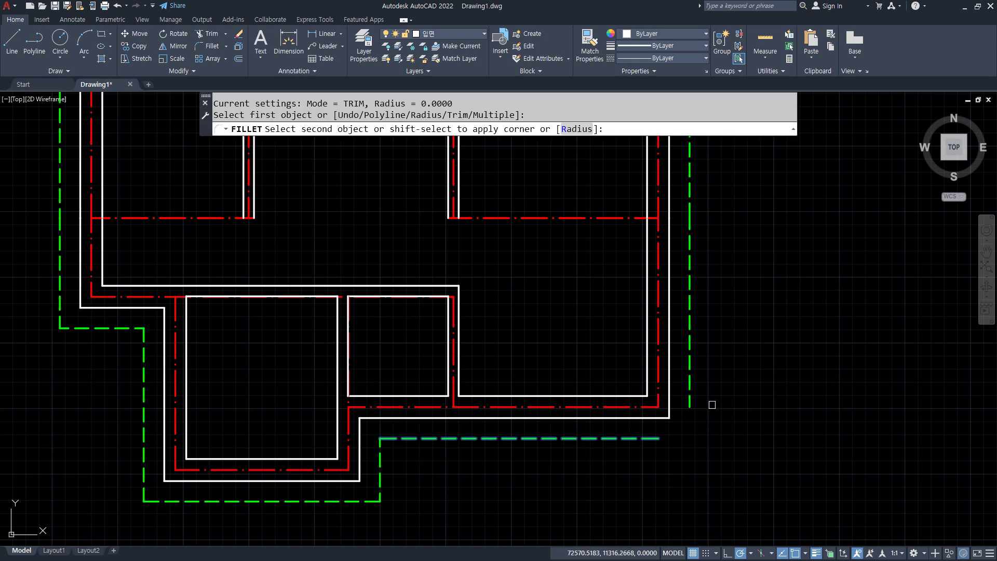
{"action": "left_click", "coordinate": [690, 394]}
{"action": "scroll", "coordinate": [637, 450], "scroll_direction": "down", "scroll_amount": 1}
{"action": "middle_click_drag", "start_coordinate": [490, 445], "coordinate": [437, 245]}
{"action": "scroll", "coordinate": [437, 245], "scroll_direction": "down", "scroll_amount": 1}
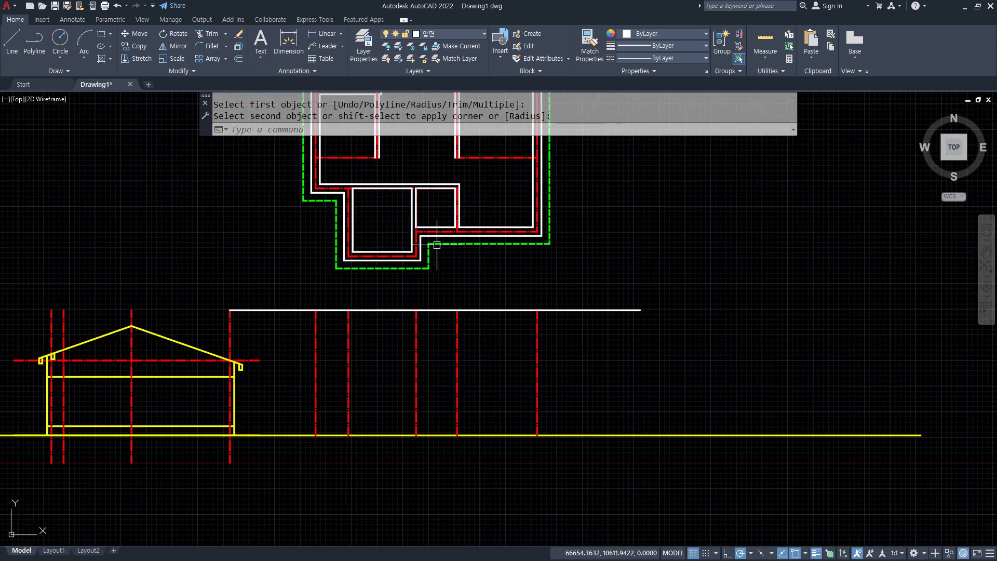
{"action": "middle_click_drag", "start_coordinate": [555, 310], "coordinate": [560, 342]}
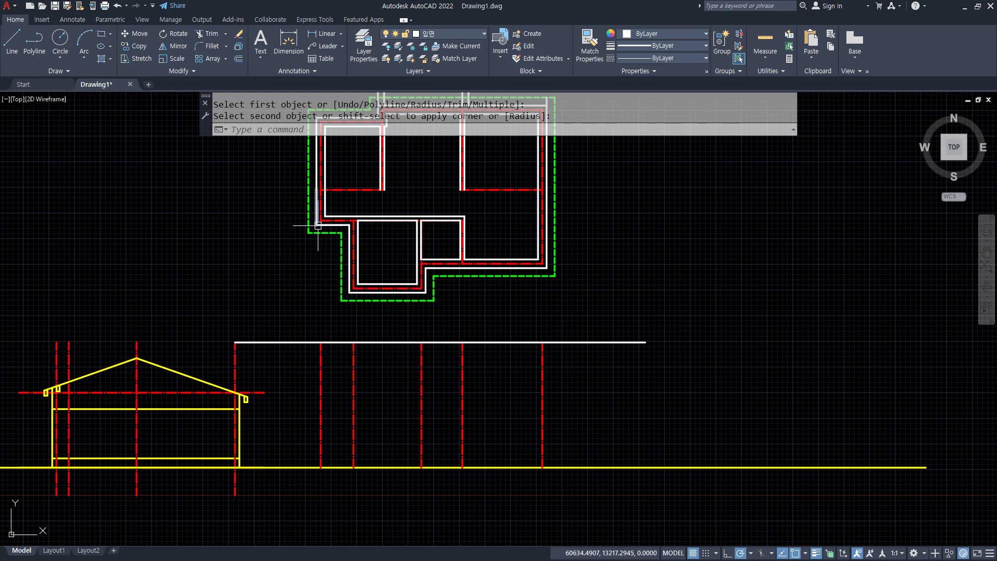
{"action": "type", "text": "l"}
{"action": "key", "text": "Return"}
{"action": "key", "text": "Escape"}
{"action": "scroll", "coordinate": [396, 245], "scroll_direction": "up", "scroll_amount": 4}
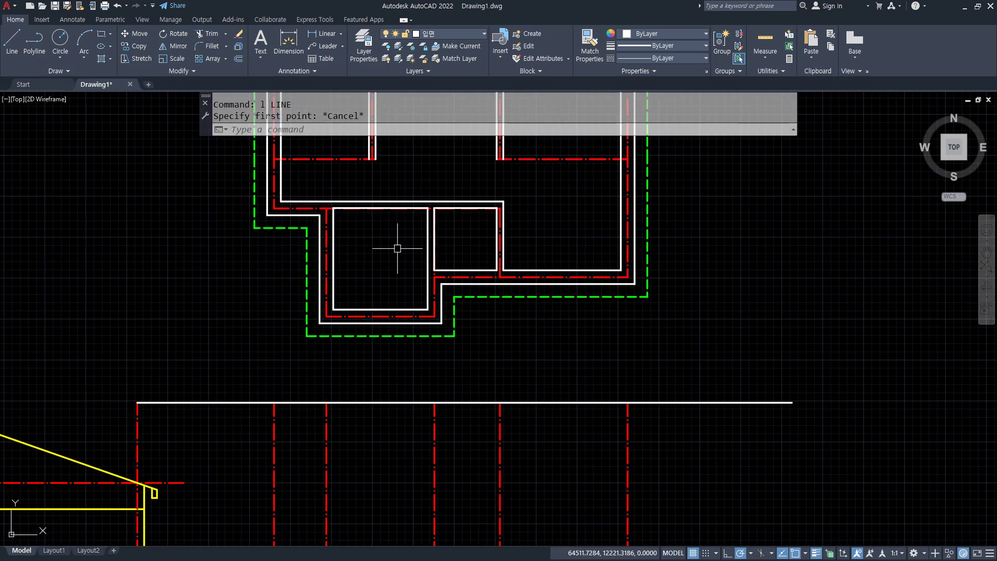
{"action": "scroll", "coordinate": [396, 289], "scroll_direction": "down", "scroll_amount": 2}
{"action": "middle_click_drag", "start_coordinate": [396, 290], "coordinate": [376, 380]}
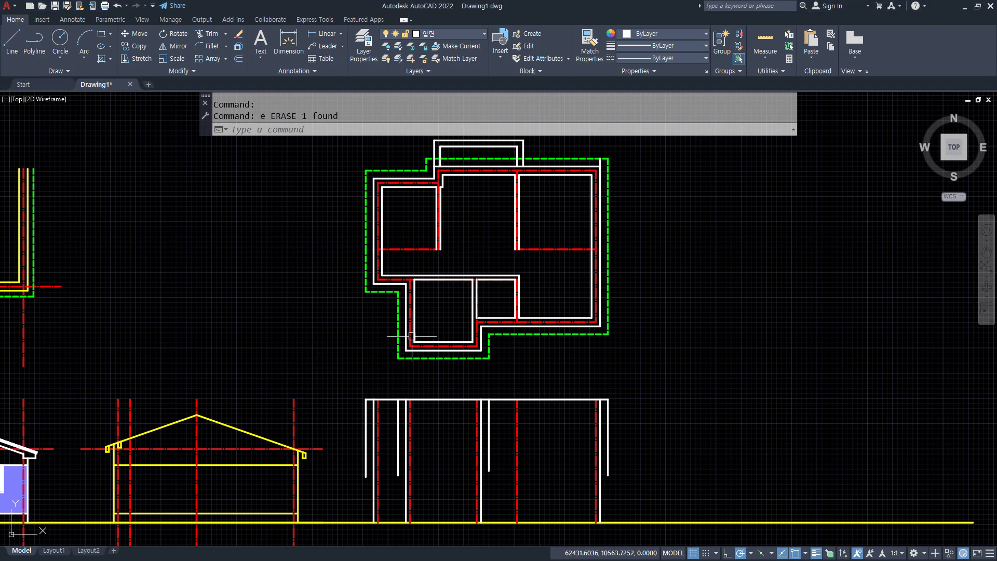
Step: Draw a horizontal line from the gable elevation's eave fascia bottom corner to the projecting room's right eave line in the new elevation
{"action": "scroll", "coordinate": [507, 452], "scroll_direction": "up", "scroll_amount": 5}
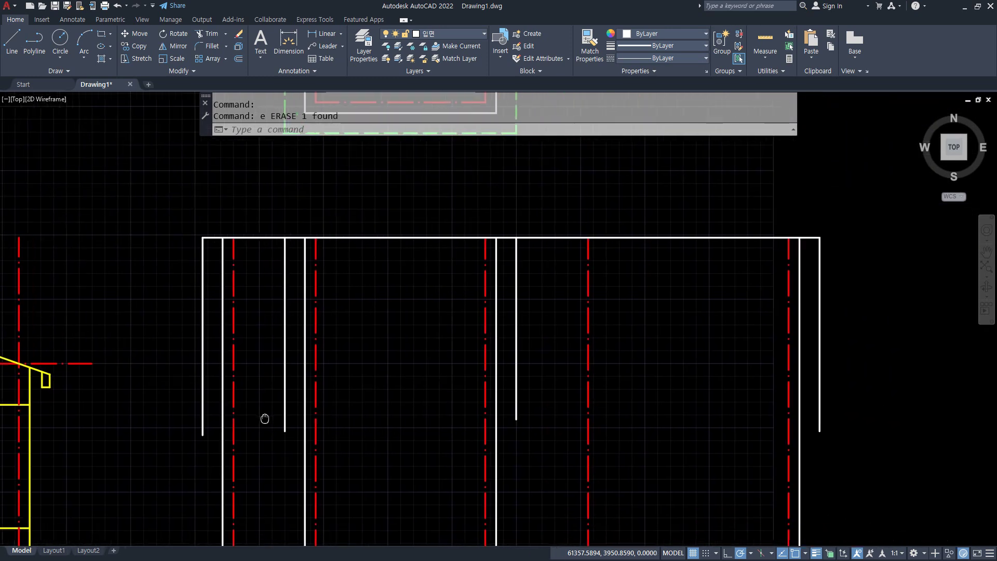
{"action": "type", "text": "1"}
{"action": "key", "text": "Return"}
{"action": "left_click", "coordinate": [38, 387]}
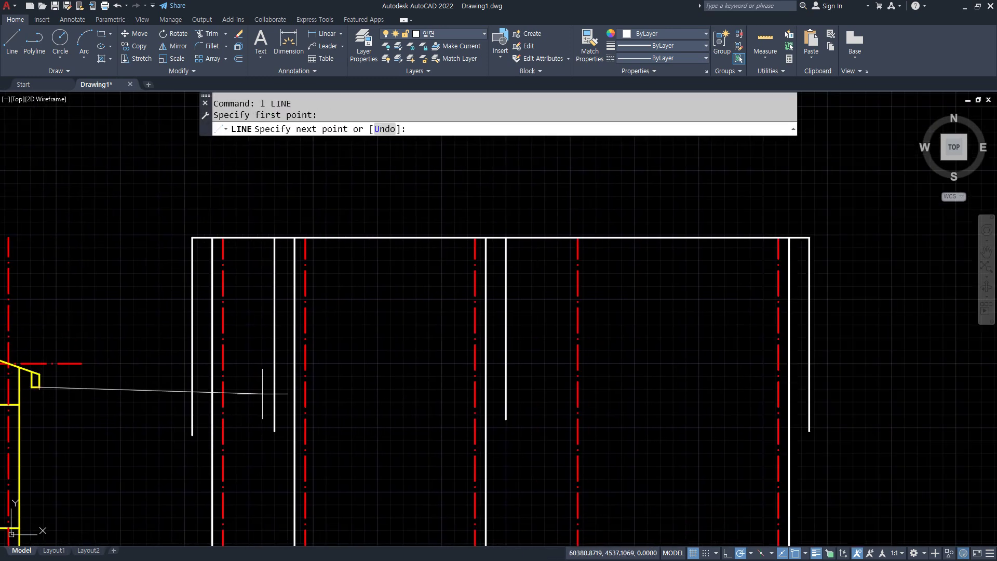
{"action": "left_click", "coordinate": [506, 387]}
{"action": "key", "text": "Return"}
Step: Fillet the horizontal eave line with the projecting room's right and left vertical eave lines
{"action": "type", "text": "f"}
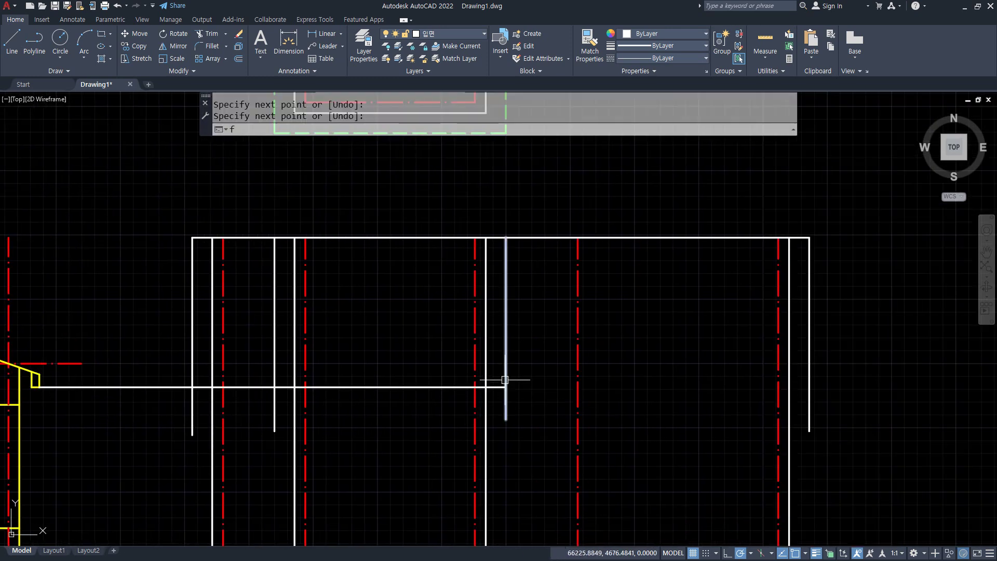
{"action": "key", "text": "Return"}
{"action": "left_click", "coordinate": [507, 382]}
{"action": "left_click", "coordinate": [497, 386]}
{"action": "key", "text": "Return"}
{"action": "left_click", "coordinate": [311, 387]}
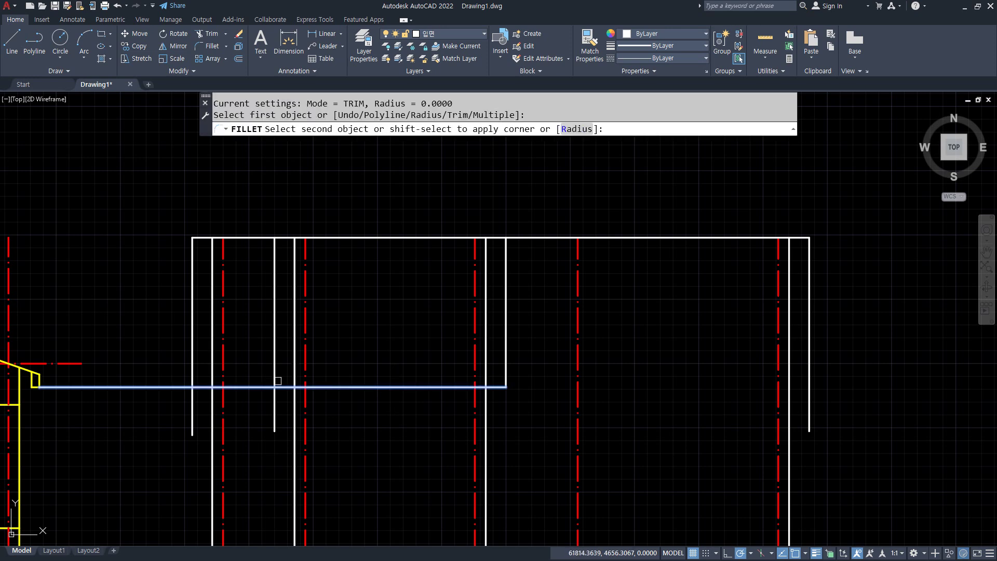
{"action": "left_click", "coordinate": [274, 378]}
Step: Trim the projecting room's two wall lines above the horizontal eave line
{"action": "type", "text": "tr"}
{"action": "key", "text": "Return"}
{"action": "left_click", "coordinate": [294, 338]}
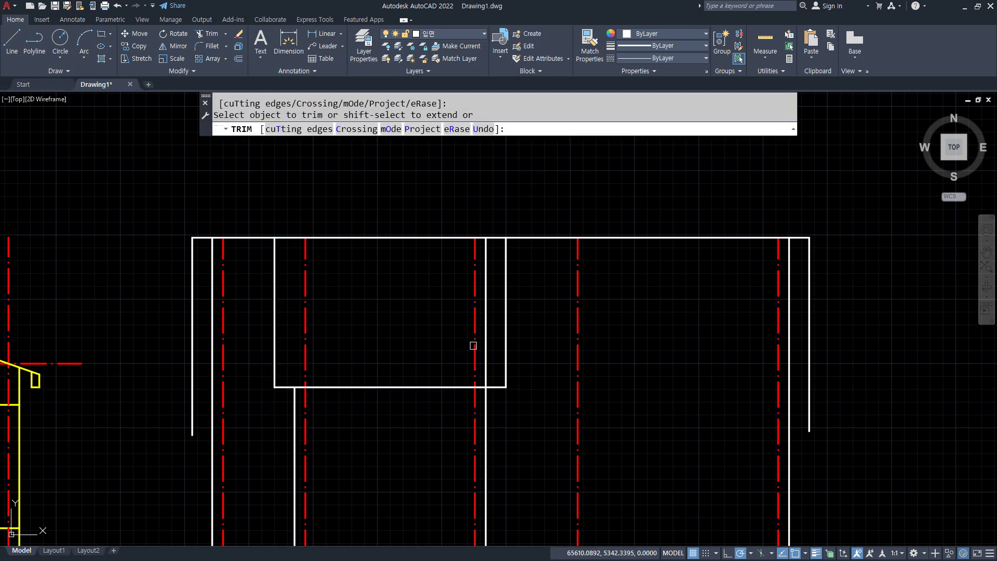
{"action": "left_click", "coordinate": [487, 347]}
{"action": "key", "text": "Return"}
Step: Offset the projecting room's horizontal eave line upward by 250 for the fascia
{"action": "type", "text": "o"}
{"action": "key", "text": "Return"}
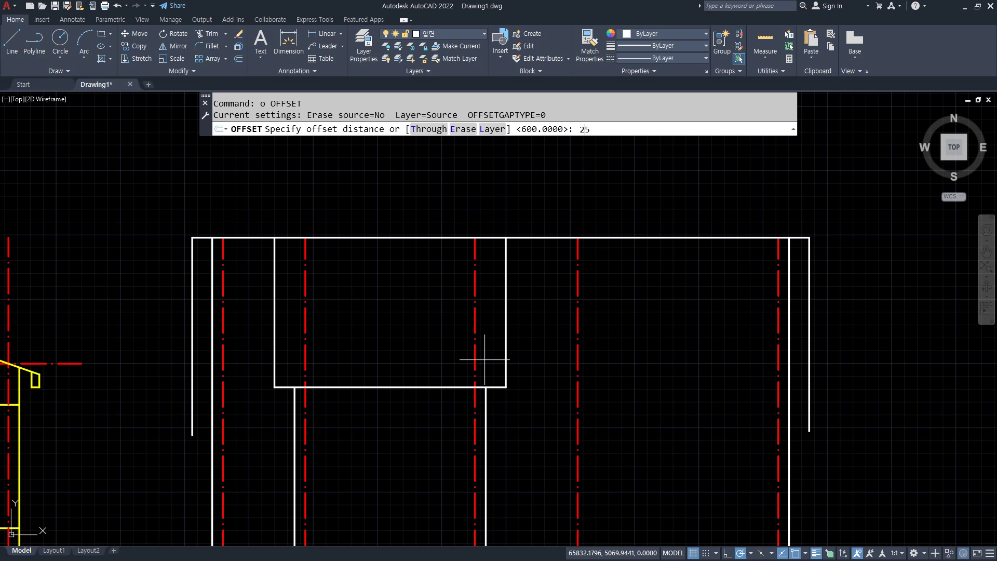
{"action": "key", "text": "Return"}
{"action": "left_click", "coordinate": [392, 386]}
{"action": "left_click", "coordinate": [392, 363]}
{"action": "key", "text": "Return"}
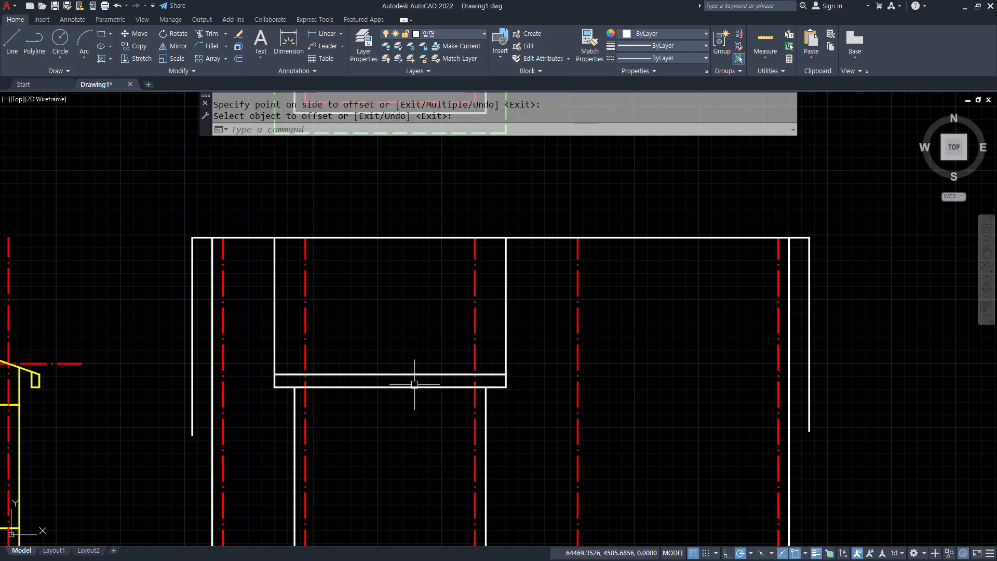
{"action": "middle_click_drag", "start_coordinate": [136, 402], "coordinate": [256, 415]}
{"action": "mouse_move", "coordinate": [163, 401]}
{"action": "left_mouse_down"}
{"action": "mouse_move", "coordinate": [387, 401]}
{"action": "mouse_move", "coordinate": [374, 409]}
{"action": "left_mouse_up"}
{"action": "key", "text": "Escape"}
{"action": "scroll", "coordinate": [407, 385], "scroll_direction": "down", "scroll_amount": 2}
{"action": "mouse_move", "coordinate": [524, 224]}
{"action": "middle_mouse_down"}
{"action": "mouse_move", "coordinate": [503, 325]}
{"action": "mouse_move", "coordinate": [497, 282]}
{"action": "middle_mouse_up"}
{"action": "left_click_drag", "start_coordinate": [366, 217], "coordinate": [394, 215]}
{"action": "left_click_drag", "start_coordinate": [359, 266], "coordinate": [398, 263]}
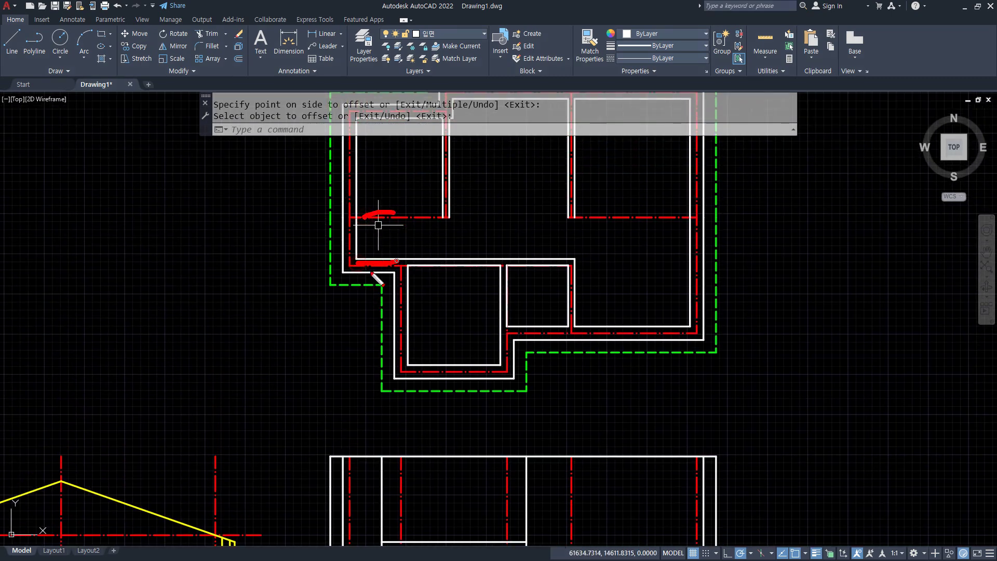
{"action": "key", "text": "Escape"}
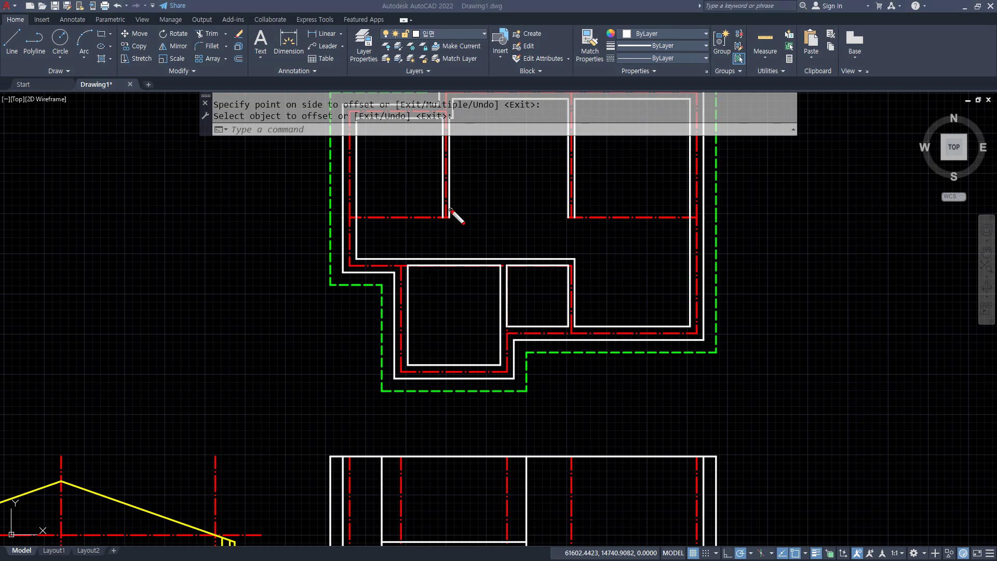
{"action": "left_click_drag", "start_coordinate": [457, 216], "coordinate": [317, 216]}
{"action": "left_click_drag", "start_coordinate": [399, 268], "coordinate": [276, 268]}
{"action": "key", "text": "Escape"}
{"action": "key", "text": "Escape"}
{"action": "key", "text": "Escape"}
{"action": "mouse_move", "coordinate": [132, 372]}
{"action": "middle_mouse_down"}
{"action": "mouse_move", "coordinate": [180, 289]}
{"action": "mouse_move", "coordinate": [323, 128]}
{"action": "middle_mouse_up"}
{"action": "key", "text": "ctrl+2"}
{"action": "left_click_drag", "start_coordinate": [256, 192], "coordinate": [256, 285]}
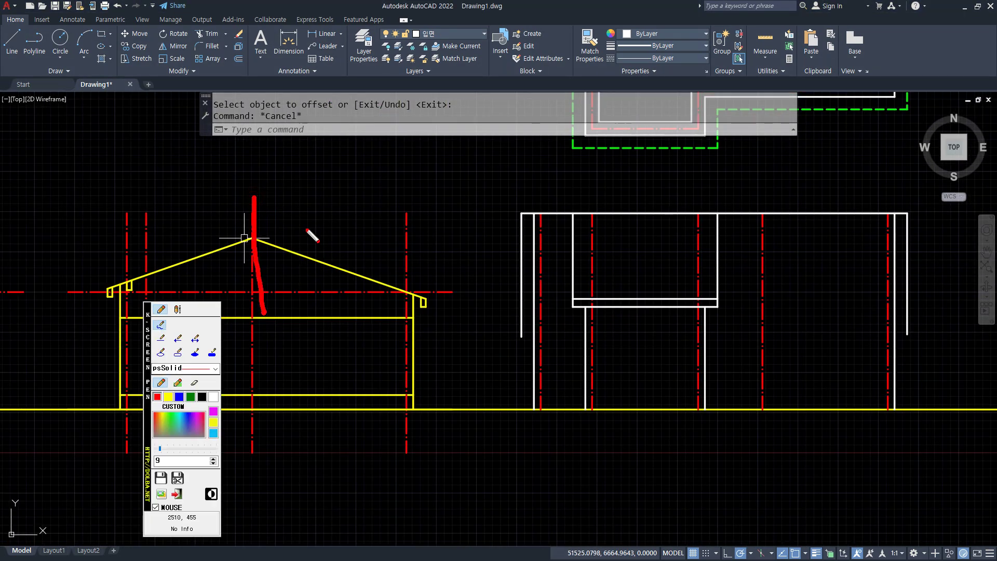
{"action": "left_click_drag", "start_coordinate": [311, 228], "coordinate": [303, 291]}
{"action": "key", "text": "Escape"}
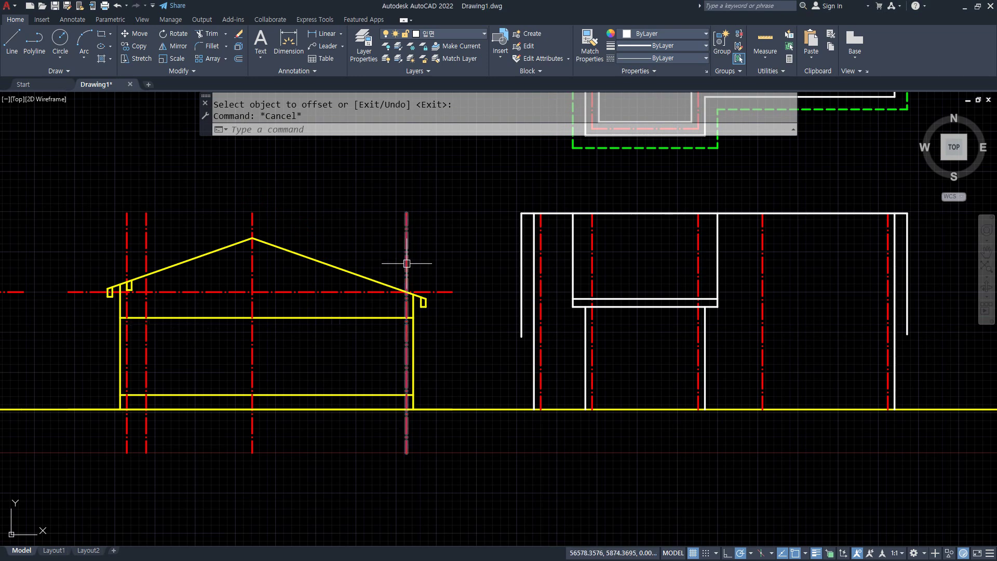
Step: Offset the gable elevation's ridge centerline 1500 toward the right eave
{"action": "type", "text": "o"}
{"action": "key", "text": "Return"}
{"action": "type", "text": "15"}
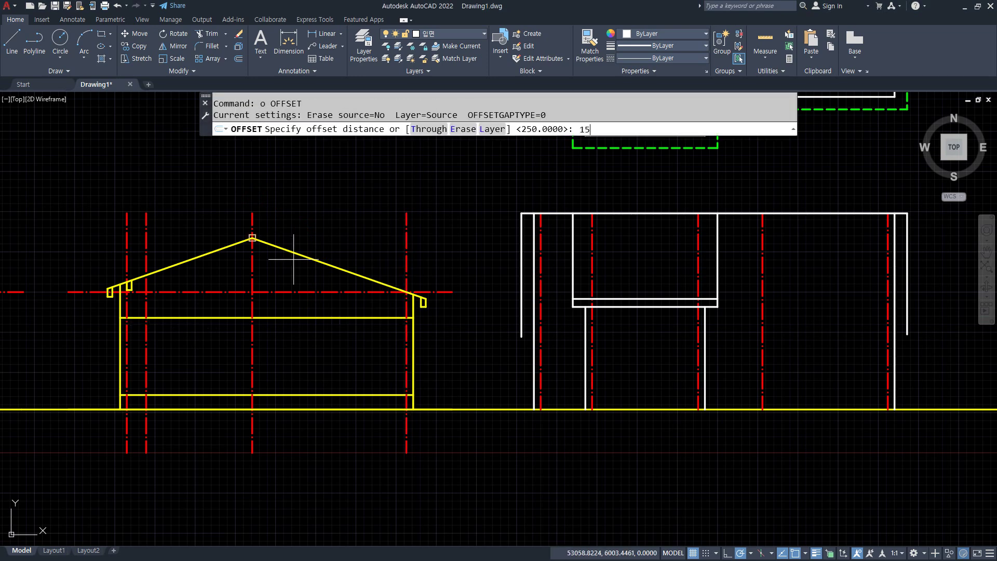
{"action": "type", "text": "00"}
{"action": "key", "text": "Return"}
{"action": "left_click", "coordinate": [253, 261]}
{"action": "left_click", "coordinate": [287, 266]}
Step: Copy the gable elevation's right eave fascia from the wall centerline's roof intersection to where the 1500 offset centerline meets the roof slope
{"action": "scroll", "coordinate": [403, 289], "scroll_direction": "up", "scroll_amount": 2}
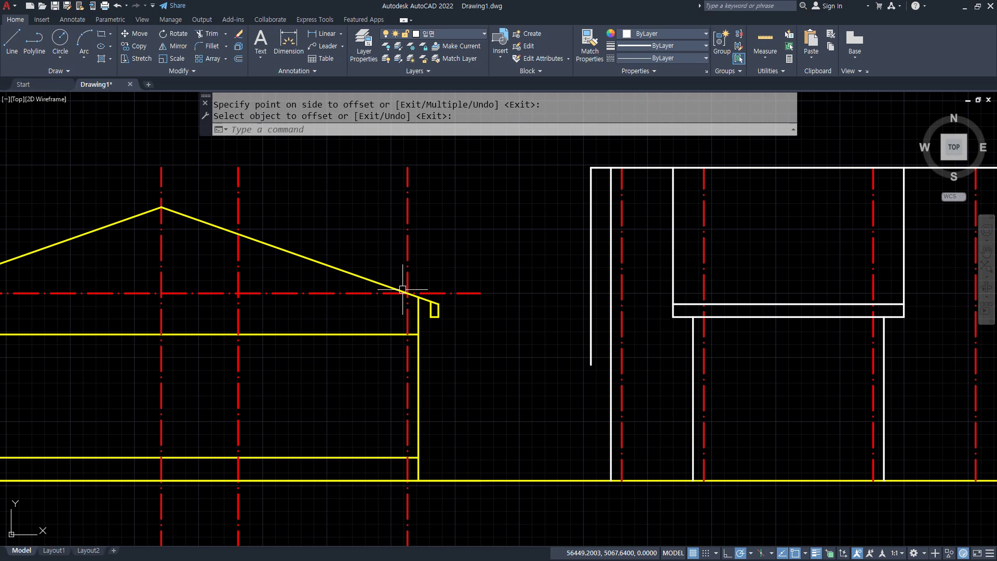
{"action": "type", "text": "cp"}
{"action": "key", "text": "Return"}
{"action": "left_click", "coordinate": [367, 263]}
{"action": "left_click", "coordinate": [474, 349]}
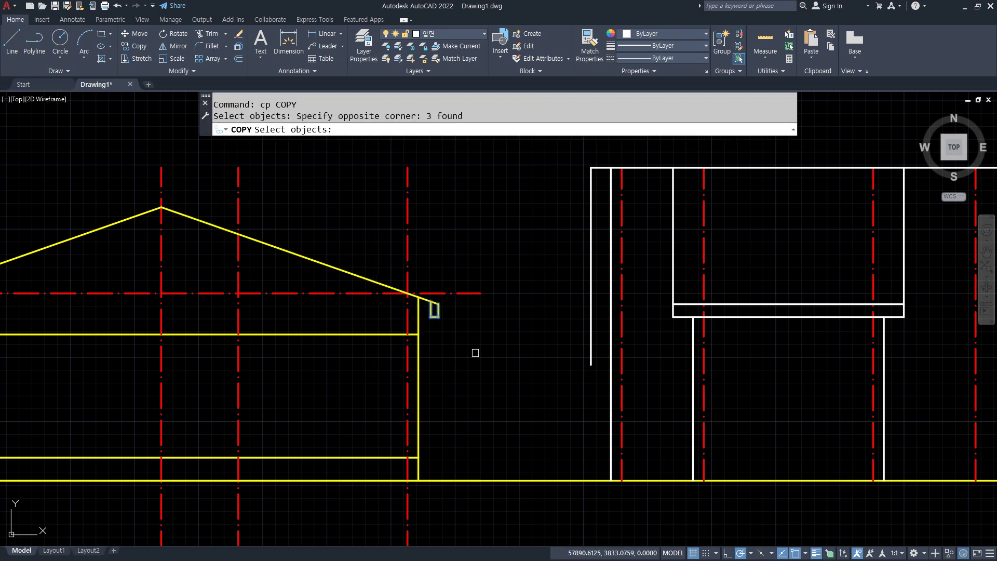
{"action": "key", "text": "Return"}
{"action": "left_click", "coordinate": [409, 294]}
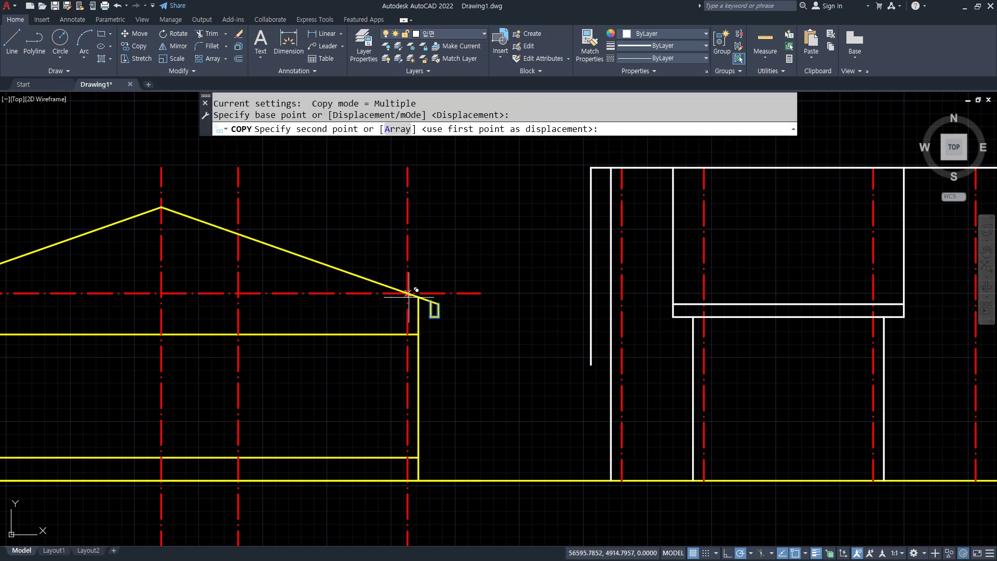
{"action": "left_click", "coordinate": [238, 235]}
{"action": "key", "text": "Escape"}
Step: Draw a horizontal line from the upper copied fascia's bottom right corner to the projecting room's left eave line in the new elevation
{"action": "middle_click_drag", "start_coordinate": [401, 301], "coordinate": [329, 334]}
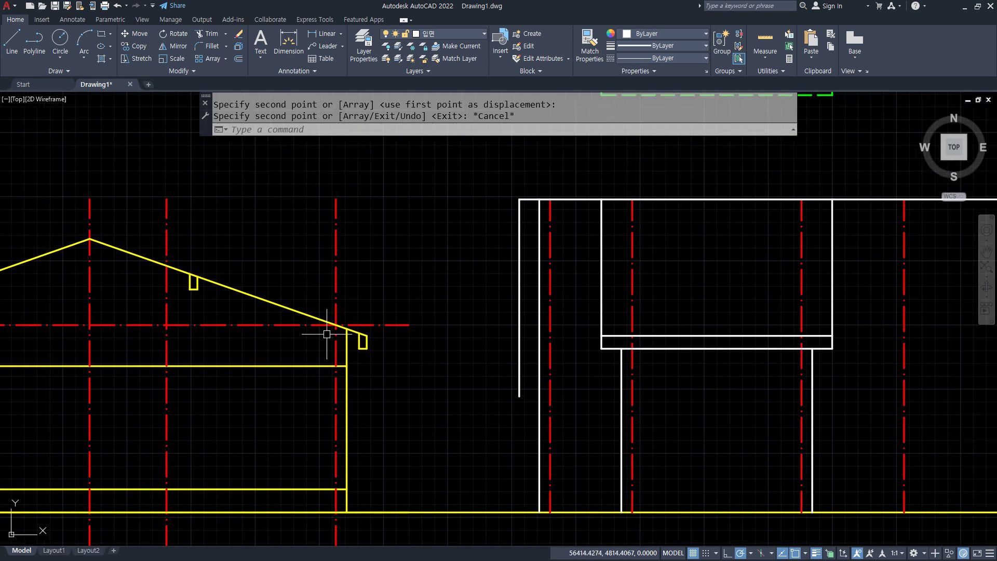
{"action": "type", "text": "l"}
{"action": "key", "text": "Return"}
{"action": "scroll", "coordinate": [198, 292], "scroll_direction": "up", "scroll_amount": 4}
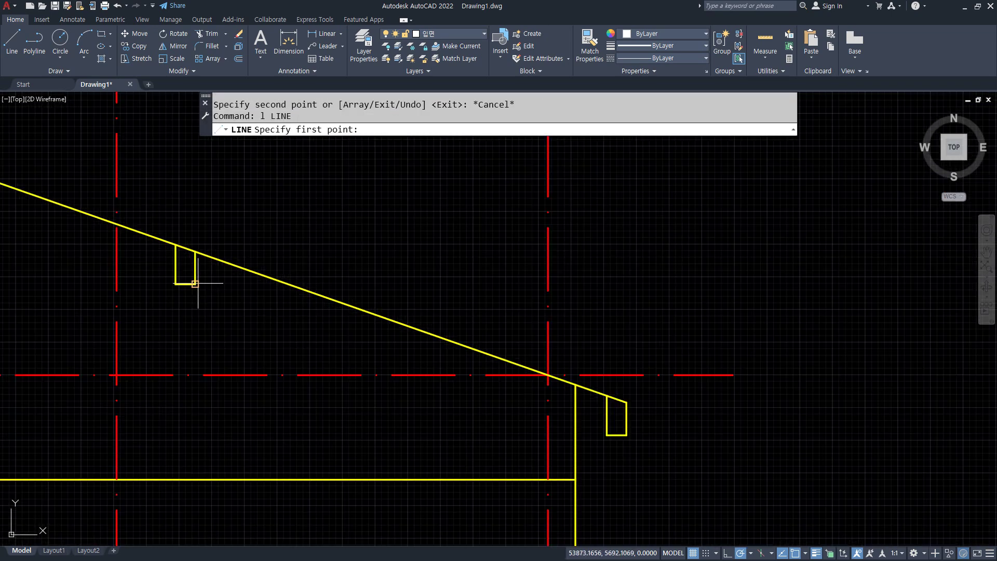
{"action": "left_click", "coordinate": [195, 283]}
{"action": "scroll", "coordinate": [271, 280], "scroll_direction": "down", "scroll_amount": 4}
{"action": "middle_click_drag", "start_coordinate": [488, 289], "coordinate": [350, 290]}
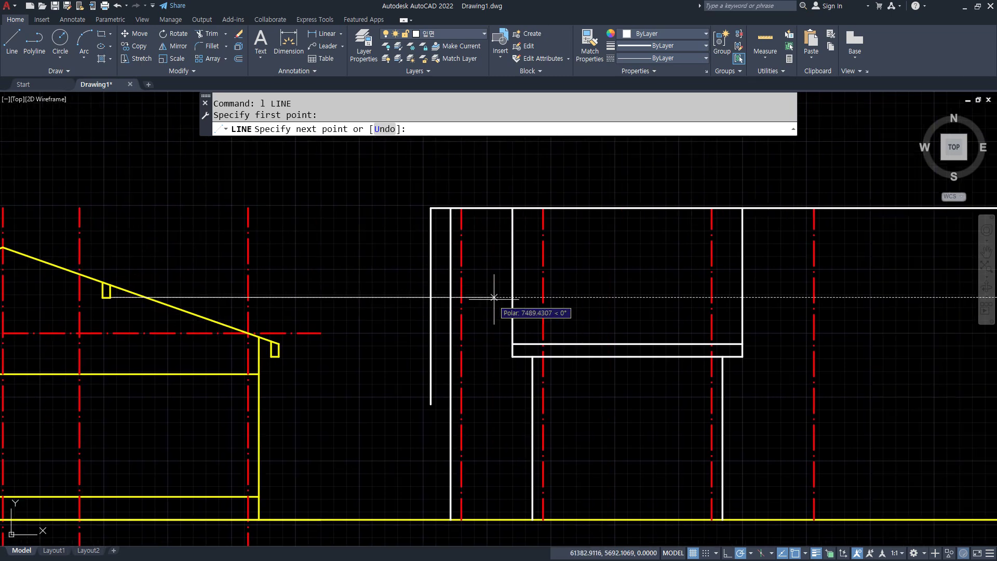
{"action": "left_click", "coordinate": [512, 297]}
{"action": "key", "text": "Escape"}
{"action": "type", "text": "f"}
{"action": "key", "text": "Escape"}
{"action": "key", "text": "Escape"}
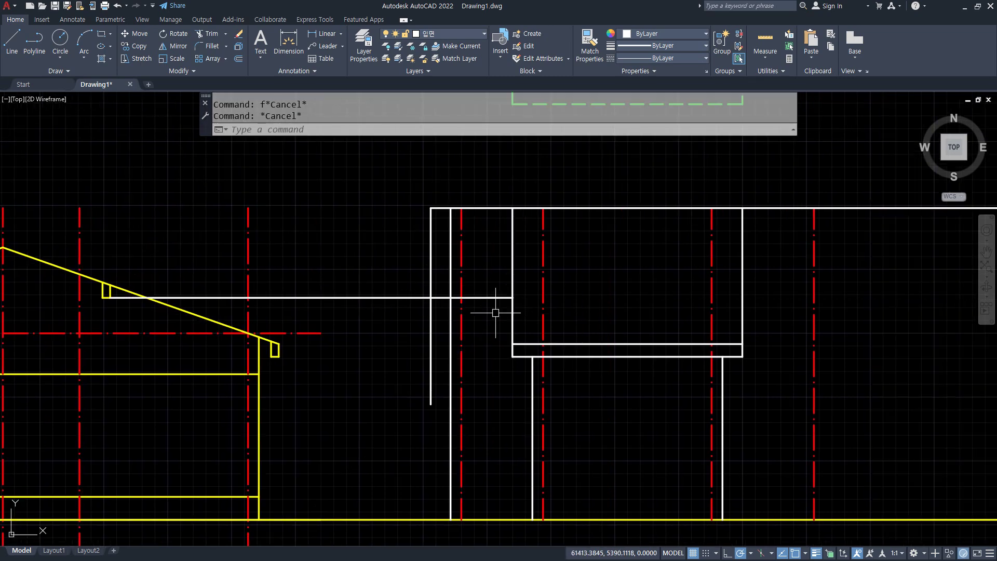
Step: Offset the new elevation's left horizontal eave line upward by 250 for the fascia
{"action": "type", "text": "o"}
{"action": "key", "text": "Return"}
{"action": "type", "text": "250"}
{"action": "key", "text": "Return"}
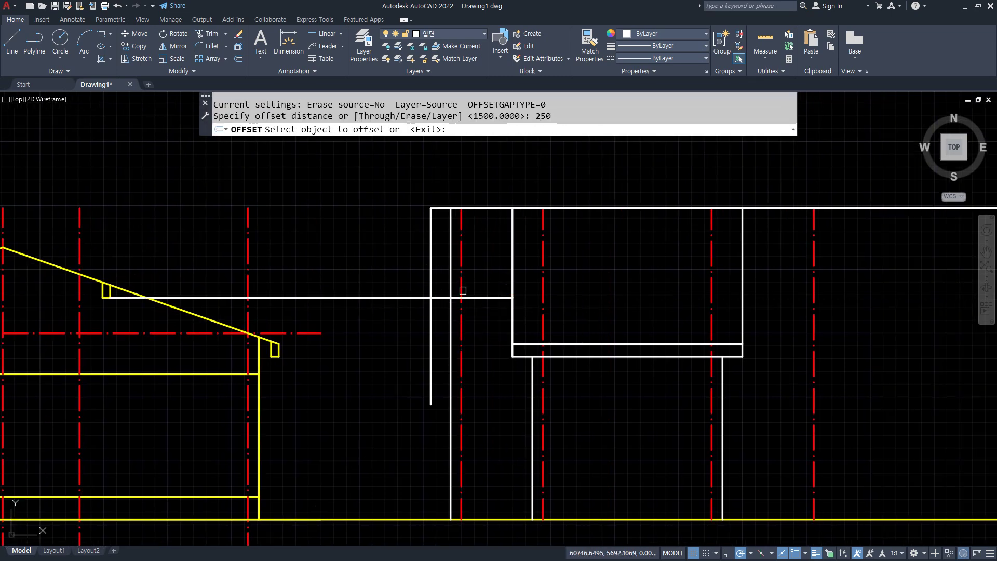
{"action": "left_click", "coordinate": [463, 297]}
{"action": "left_click", "coordinate": [476, 279]}
{"action": "key", "text": "Return"}
Step: Fillet the left eave's two horizontal fascia lines with the projecting room's left vertical eave line at radius 0
{"action": "scroll", "coordinate": [128, 288], "scroll_direction": "up", "scroll_amount": 4}
{"action": "scroll", "coordinate": [129, 288], "scroll_direction": "down", "scroll_amount": 2}
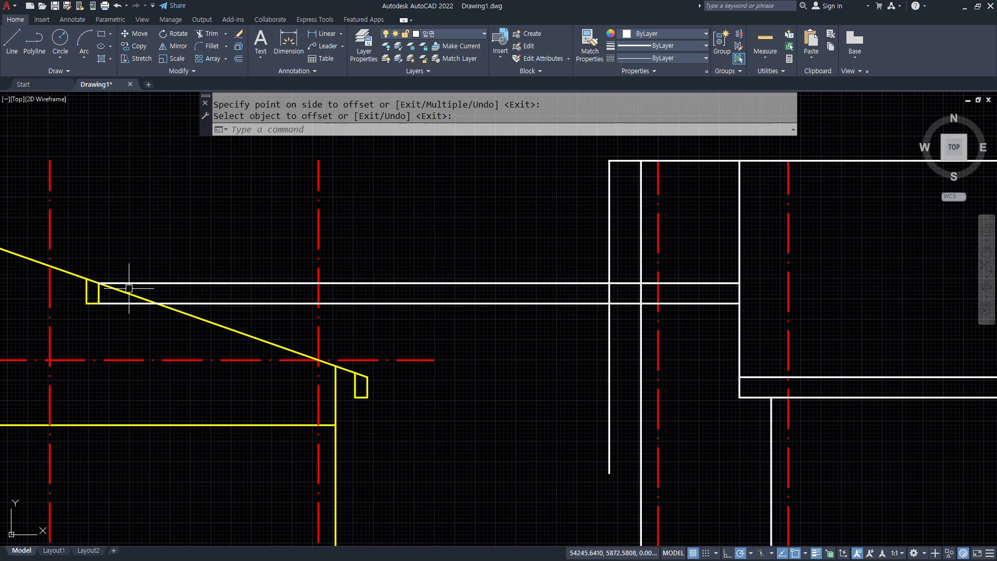
{"action": "middle_click_drag", "start_coordinate": [436, 289], "coordinate": [237, 291]}
{"action": "type", "text": "f"}
{"action": "key", "text": "Return"}
{"action": "left_click", "coordinate": [528, 306]}
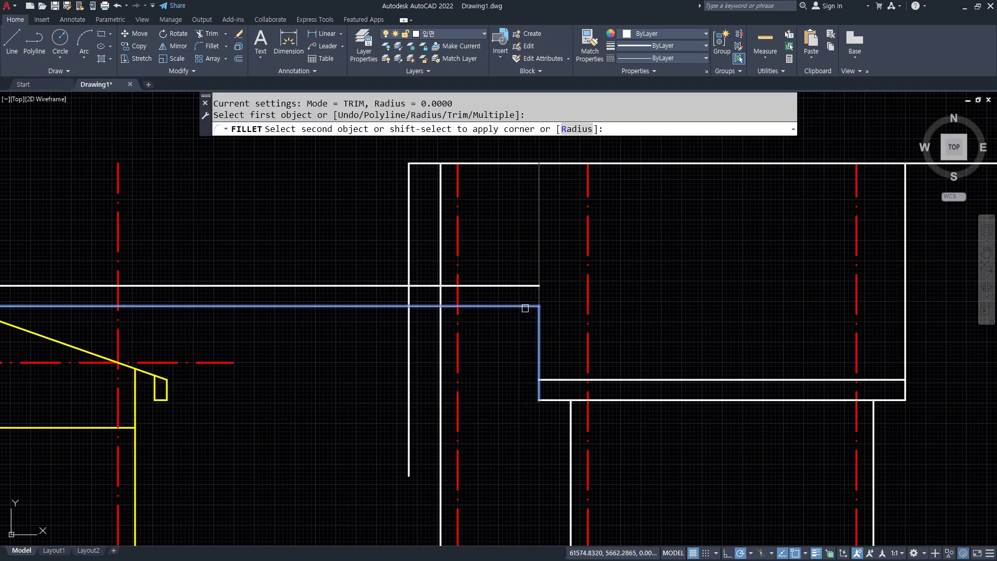
{"action": "left_click", "coordinate": [537, 315]}
{"action": "key", "text": "Return"}
{"action": "left_click", "coordinate": [537, 312]}
{"action": "left_click", "coordinate": [515, 291]}
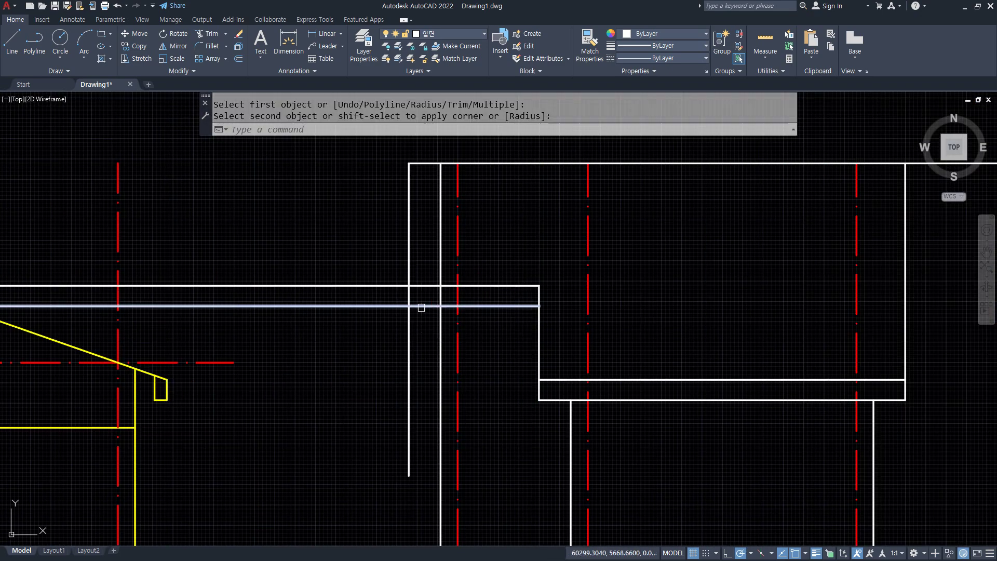
Step: Fillet the two horizontal fascia lines with the new elevation's outer left vertical eave line
{"action": "key", "text": "Return"}
{"action": "left_click", "coordinate": [416, 306]}
{"action": "key", "text": "Escape"}
{"action": "key", "text": "Return"}
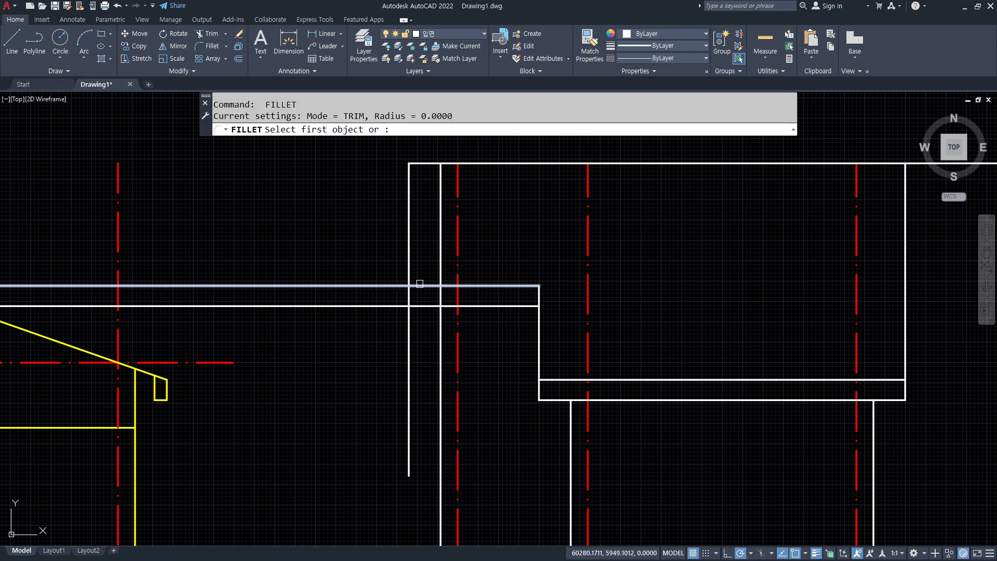
{"action": "left_click", "coordinate": [419, 284]}
{"action": "left_click", "coordinate": [409, 270]}
{"action": "key", "text": "Return"}
{"action": "left_click", "coordinate": [425, 306]}
{"action": "left_click", "coordinate": [409, 266]}
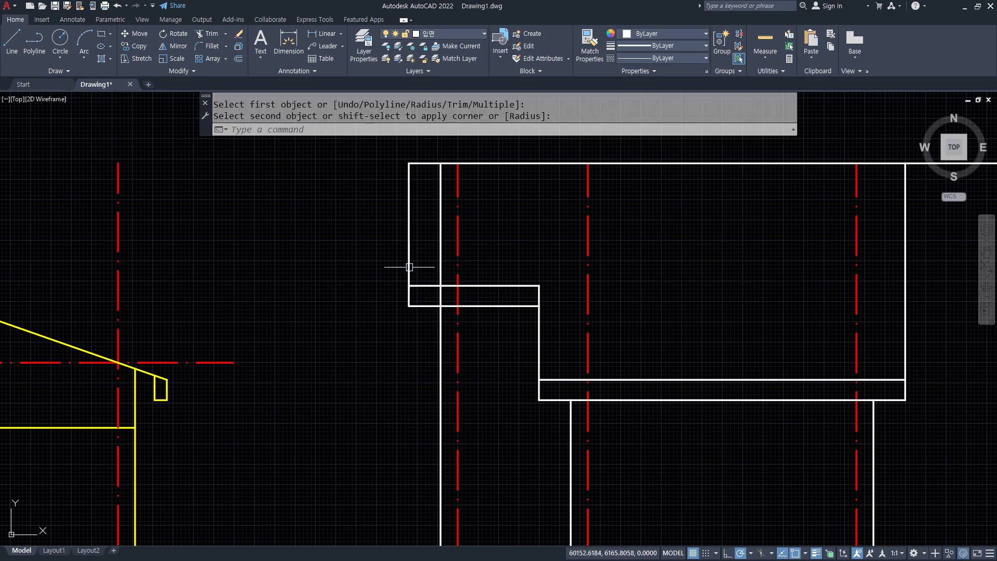
Step: Trim the new elevation's left wall line above the lower fascia line
{"action": "type", "text": "tr"}
{"action": "key", "text": "Return"}
{"action": "left_click", "coordinate": [440, 241]}
{"action": "left_click", "coordinate": [440, 296]}
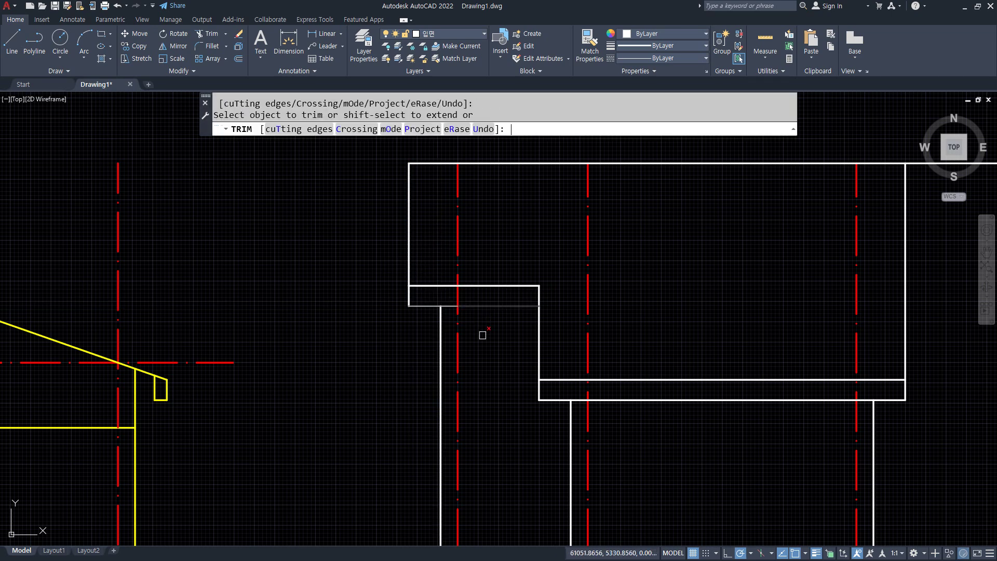
{"action": "key", "text": "Return"}
Step: Offset the gable elevation's ridge centerline 3600 toward the right eave
{"action": "scroll", "coordinate": [534, 249], "scroll_direction": "down", "scroll_amount": 2}
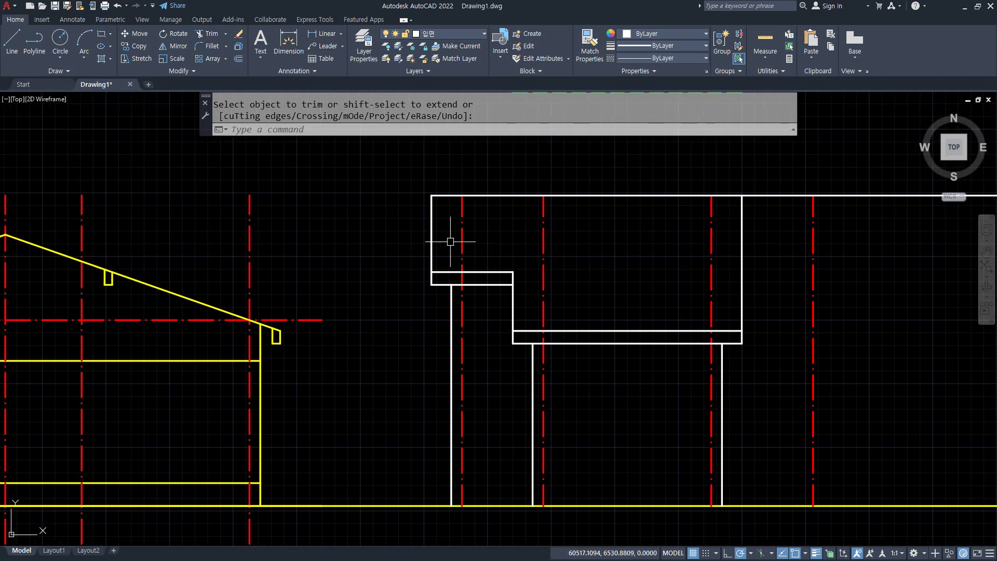
{"action": "scroll", "coordinate": [451, 240], "scroll_direction": "down", "scroll_amount": 3}
{"action": "mouse_move", "coordinate": [461, 216]}
{"action": "middle_mouse_down"}
{"action": "mouse_move", "coordinate": [338, 346]}
{"action": "mouse_move", "coordinate": [434, 288]}
{"action": "middle_mouse_up"}
{"action": "middle_click_drag", "start_coordinate": [317, 409], "coordinate": [452, 285]}
{"action": "scroll", "coordinate": [206, 354], "scroll_direction": "up", "scroll_amount": 4}
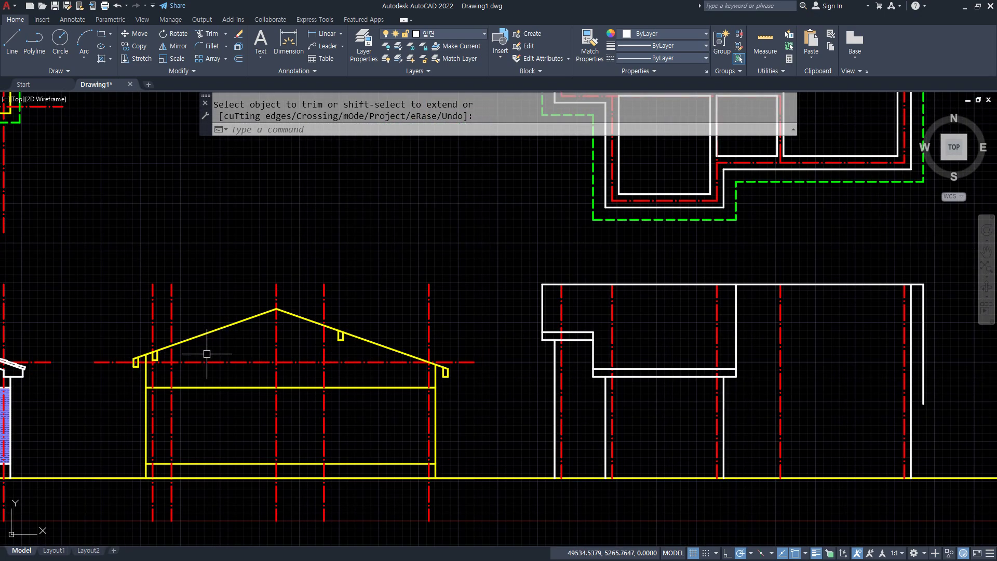
{"action": "key", "text": "Return"}
{"action": "type", "text": "3600"}
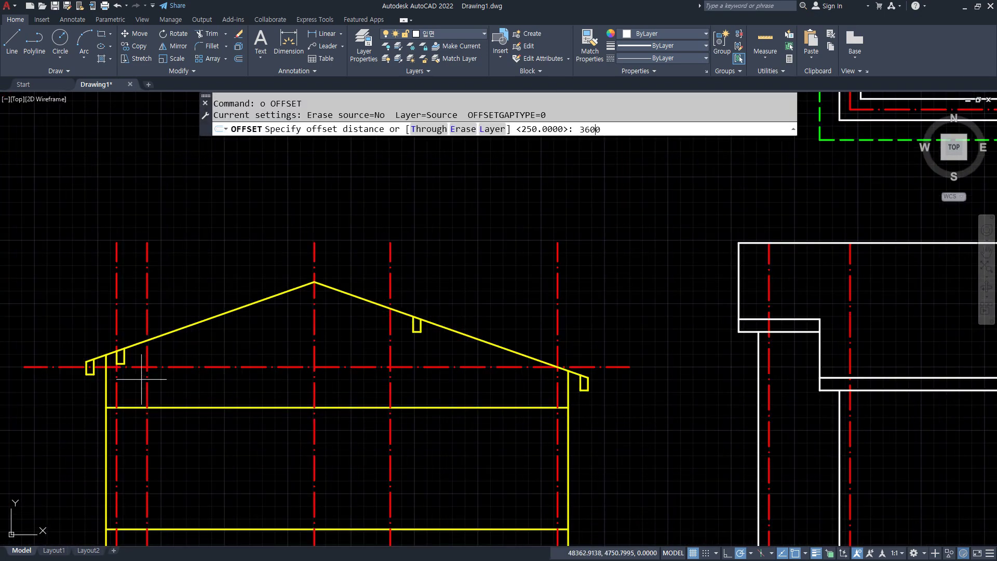
{"action": "key", "text": "Return"}
{"action": "left_click", "coordinate": [313, 323]}
{"action": "left_click", "coordinate": [465, 300]}
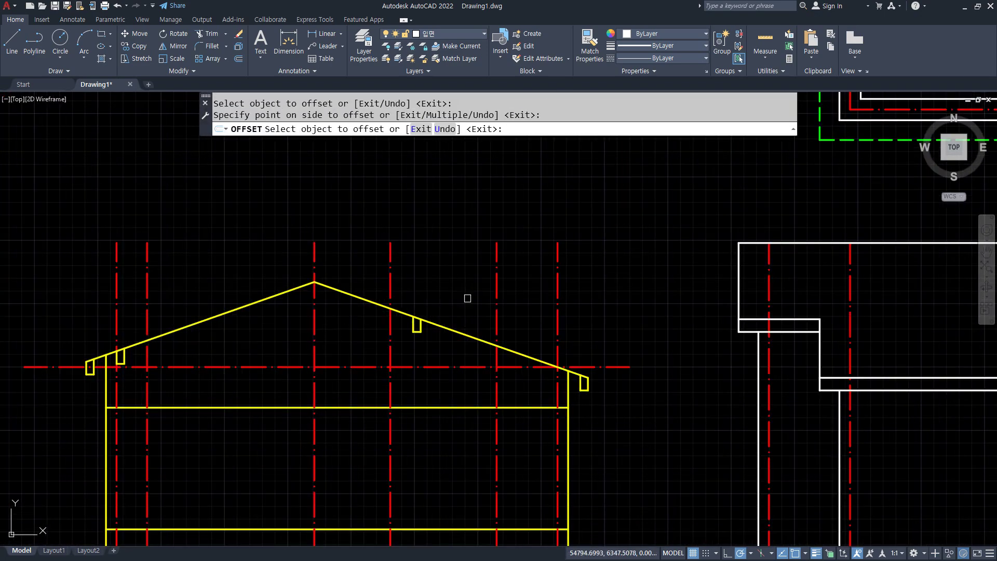
{"action": "key", "text": "Return"}
Step: Copy the gable elevation's right eave fascia from the wall centerline's roof intersection to where the 3600 offset centerline meets the roof slope
{"action": "scroll", "coordinate": [535, 376], "scroll_direction": "up", "scroll_amount": 2}
{"action": "type", "text": "c"}
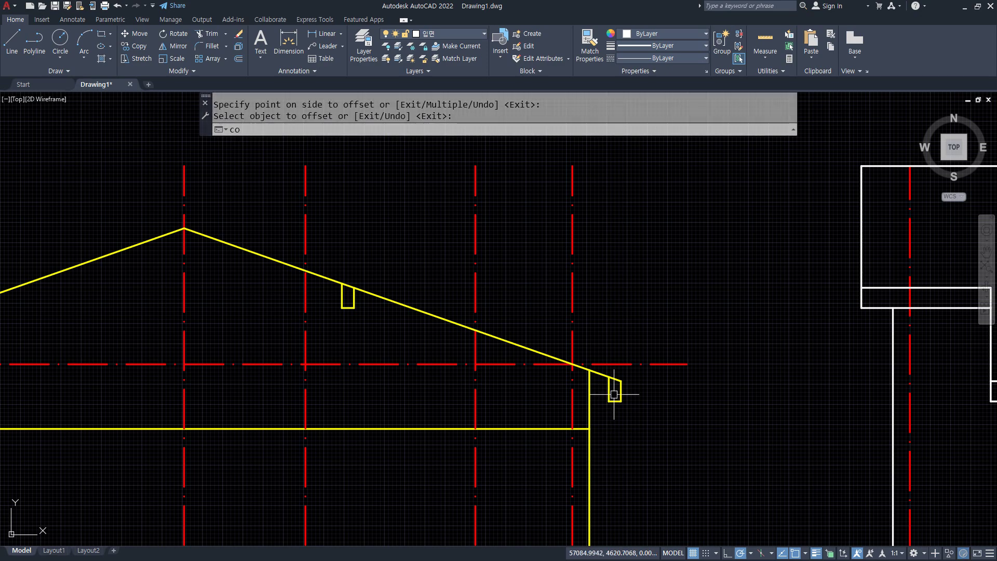
{"action": "type", "text": "o"}
{"action": "key", "text": "Return"}
{"action": "left_click", "coordinate": [598, 337]}
{"action": "left_click", "coordinate": [662, 455]}
{"action": "key", "text": "Return"}
{"action": "left_click", "coordinate": [573, 364]}
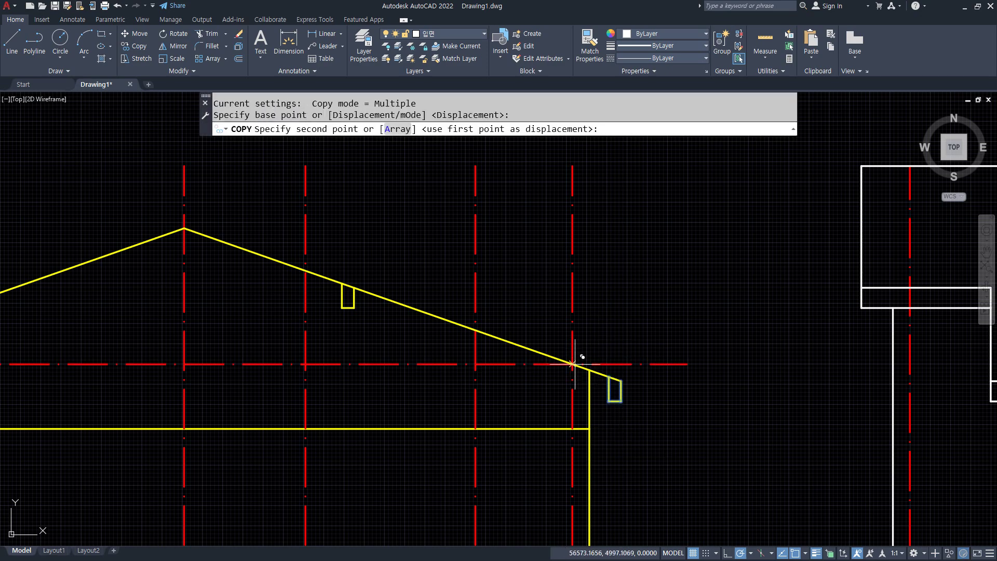
{"action": "left_click", "coordinate": [476, 329]}
{"action": "key", "text": "Escape"}
Step: Draw a horizontal line from the lower copied fascia's bottom right corner to the new elevation's outer right eave line
{"action": "scroll", "coordinate": [276, 371], "scroll_direction": "down", "scroll_amount": 5}
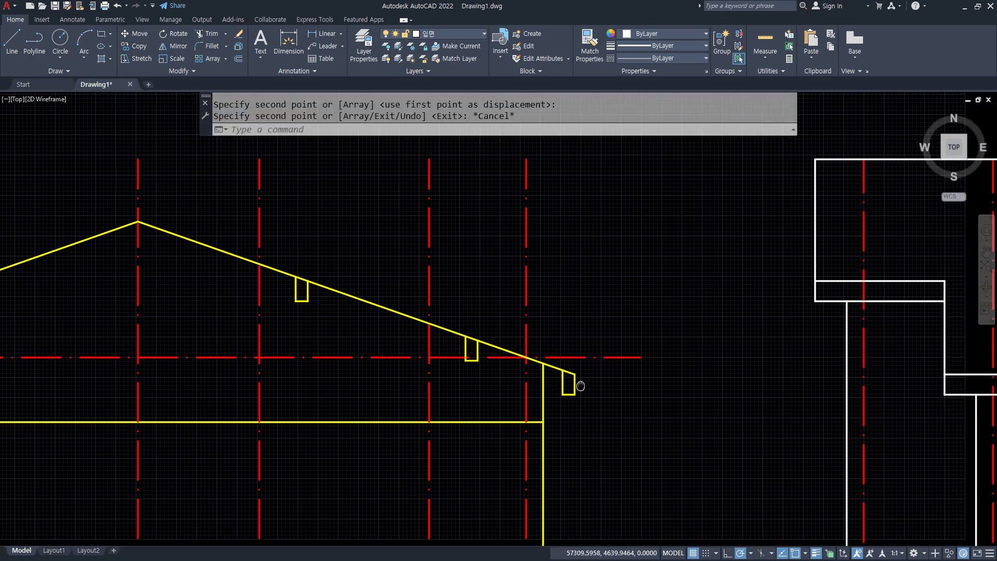
{"action": "middle_click_drag", "start_coordinate": [384, 374], "coordinate": [307, 373]}
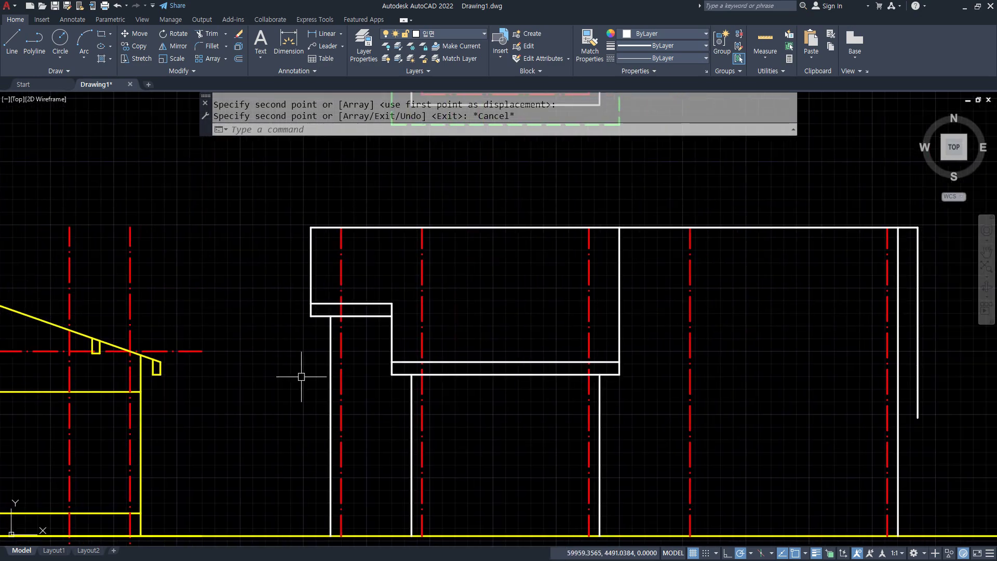
{"action": "type", "text": "l"}
{"action": "key", "text": "Return"}
{"action": "scroll", "coordinate": [102, 358], "scroll_direction": "up", "scroll_amount": 5}
{"action": "left_click", "coordinate": [94, 340]}
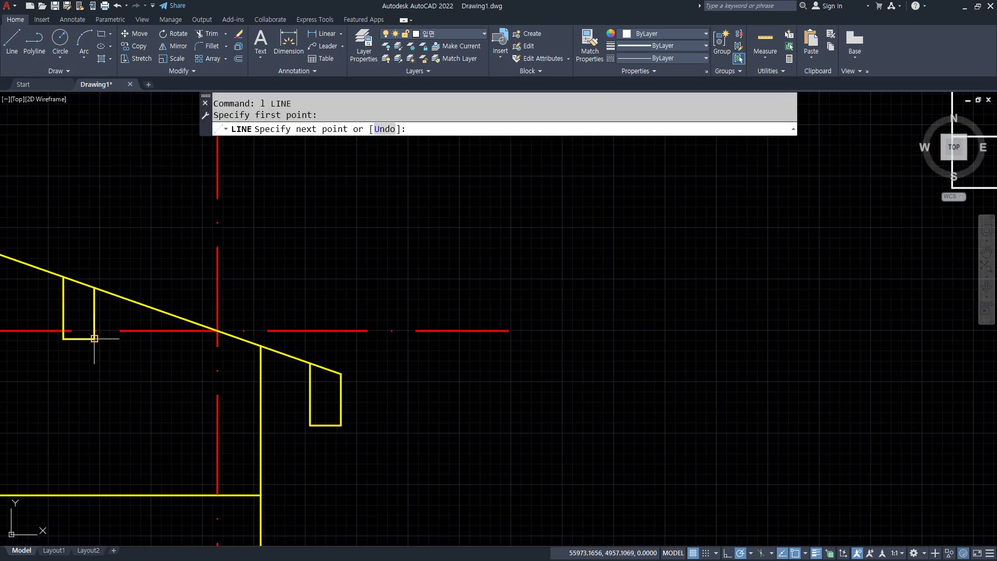
{"action": "scroll", "coordinate": [94, 341], "scroll_direction": "down", "scroll_amount": 5}
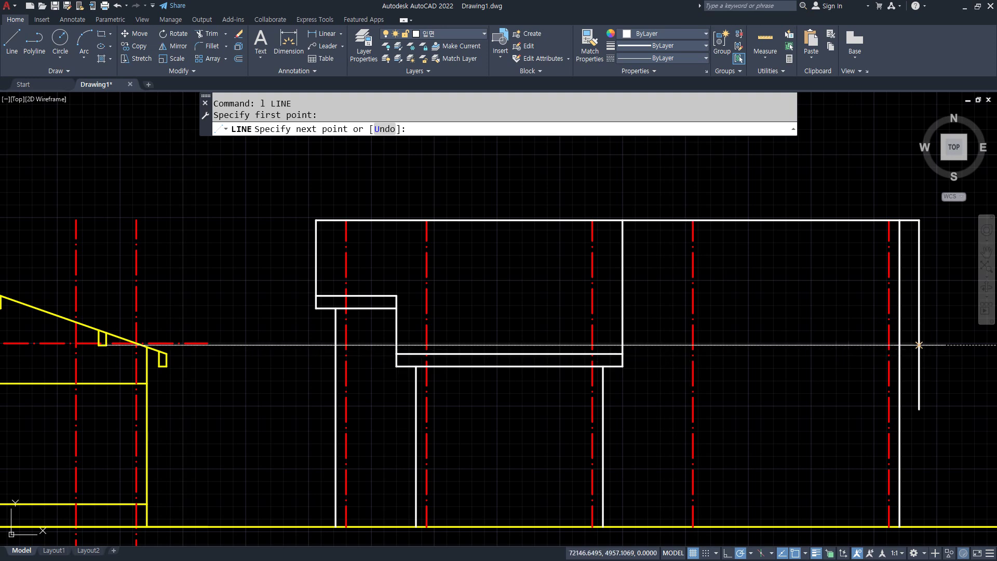
{"action": "left_click", "coordinate": [919, 344]}
Step: Fillet the new horizontal eave line with the outer right vertical eave line
{"action": "type", "text": "f"}
{"action": "key", "text": "Return"}
{"action": "left_click", "coordinate": [919, 338]}
{"action": "left_click", "coordinate": [912, 345]}
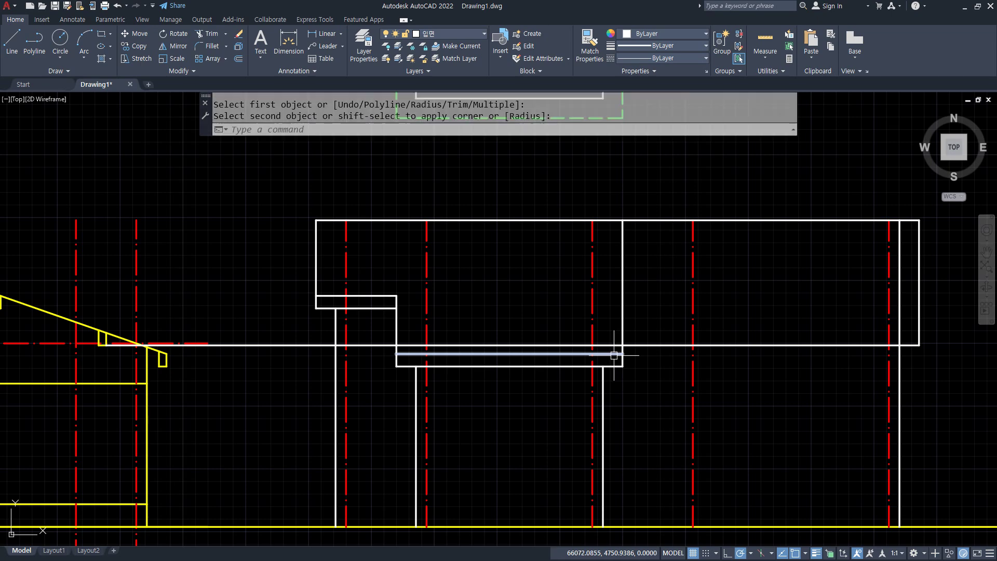
Step: Offset the right section's horizontal eave line upward by 250 for the fascia
{"action": "type", "text": "o"}
{"action": "key", "text": "Return"}
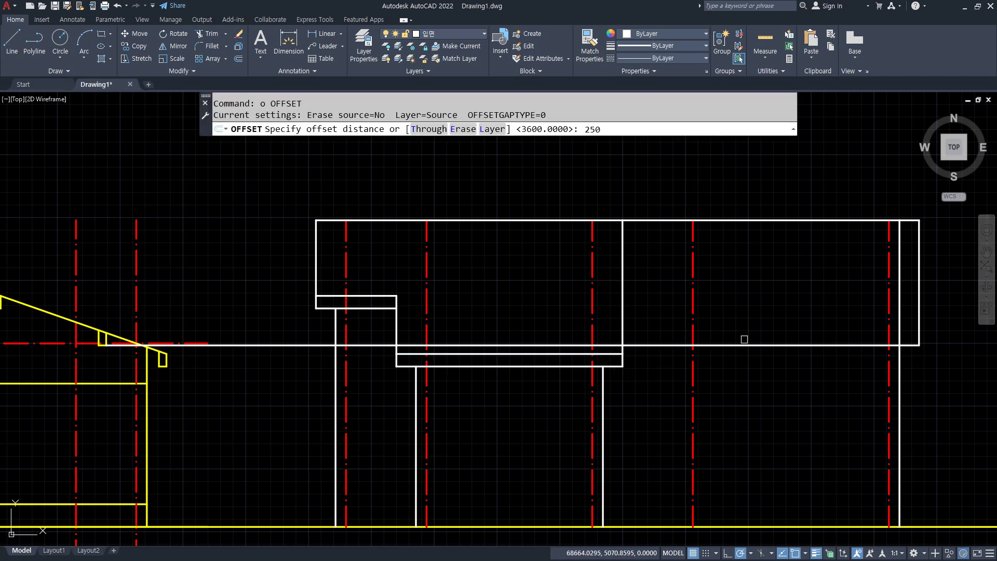
{"action": "key", "text": "Return"}
{"action": "left_click", "coordinate": [744, 344]}
{"action": "left_click", "coordinate": [748, 328]}
{"action": "key", "text": "Return"}
Step: Fillet the right section's two horizontal fascia lines with the projecting room's right vertical eave line
{"action": "scroll", "coordinate": [634, 340], "scroll_direction": "up", "scroll_amount": 2}
{"action": "type", "text": "f"}
{"action": "key", "text": "Return"}
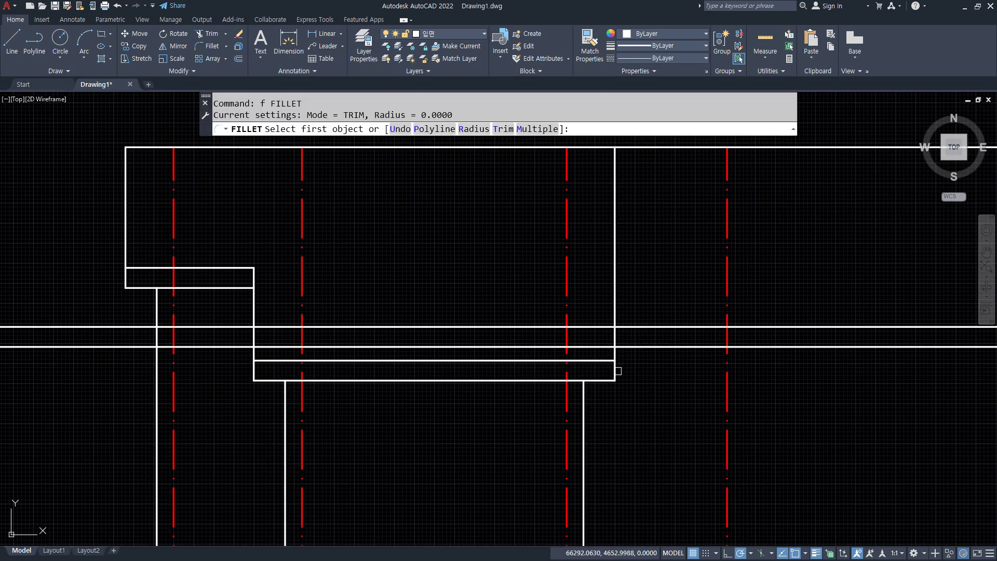
{"action": "left_click", "coordinate": [614, 369]}
{"action": "left_click", "coordinate": [629, 347]}
{"action": "key", "text": "Return"}
{"action": "left_click", "coordinate": [638, 328]}
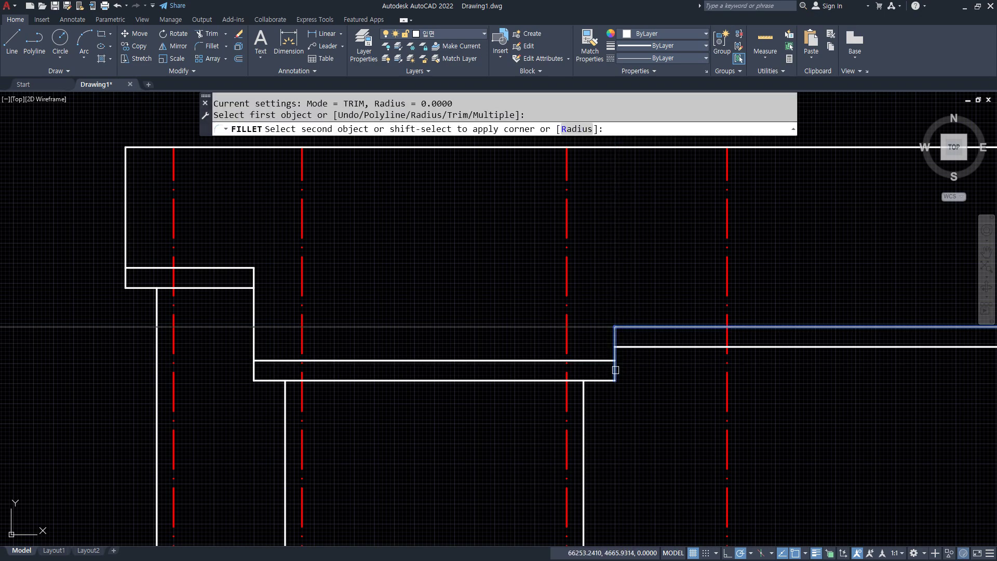
{"action": "left_click", "coordinate": [615, 369]}
Step: Trim the new elevation's right wall line above the lower fascia line
{"action": "middle_click_drag", "start_coordinate": [823, 371], "coordinate": [258, 378]}
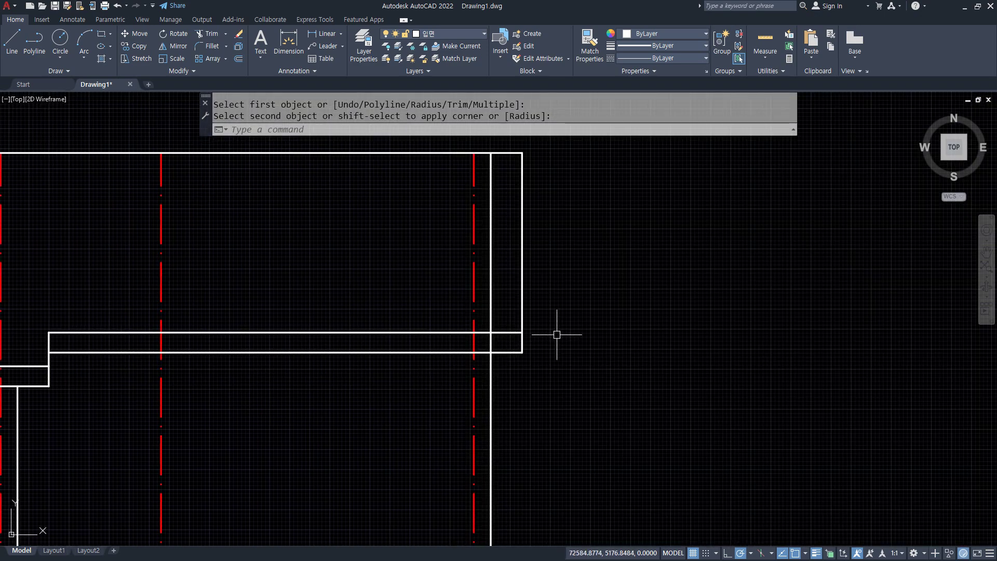
{"action": "key", "text": "Escape"}
{"action": "type", "text": "tr"}
{"action": "key", "text": "Return"}
{"action": "left_click", "coordinate": [490, 317]}
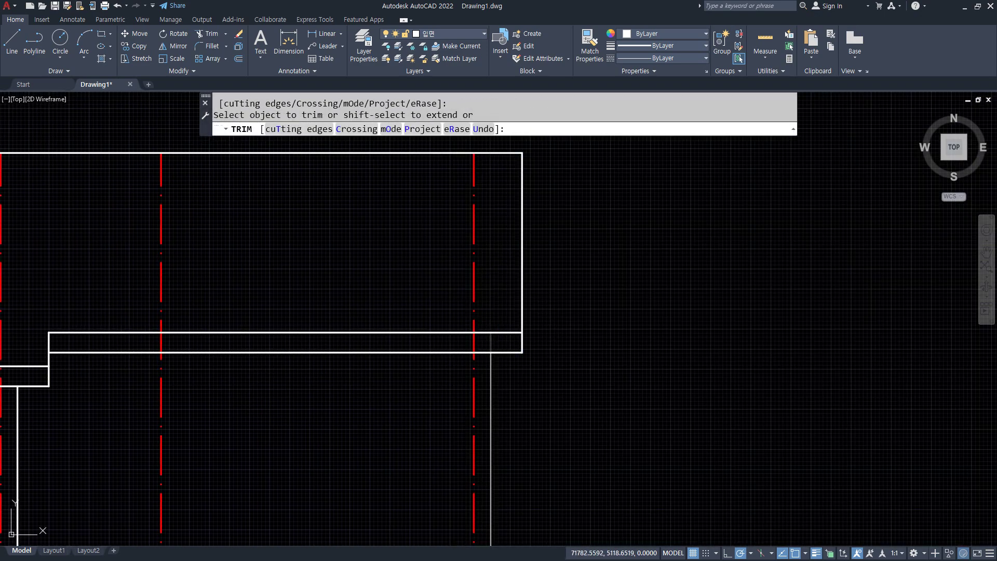
{"action": "left_click", "coordinate": [490, 343]}
{"action": "key", "text": "Return"}
Step: Draw a horizontal line between the new elevation's left and right outer walls, level with the gable elevation's upper horizontal wall line
{"action": "scroll", "coordinate": [534, 353], "scroll_direction": "down", "scroll_amount": 2}
{"action": "middle_click_drag", "start_coordinate": [388, 365], "coordinate": [546, 325]}
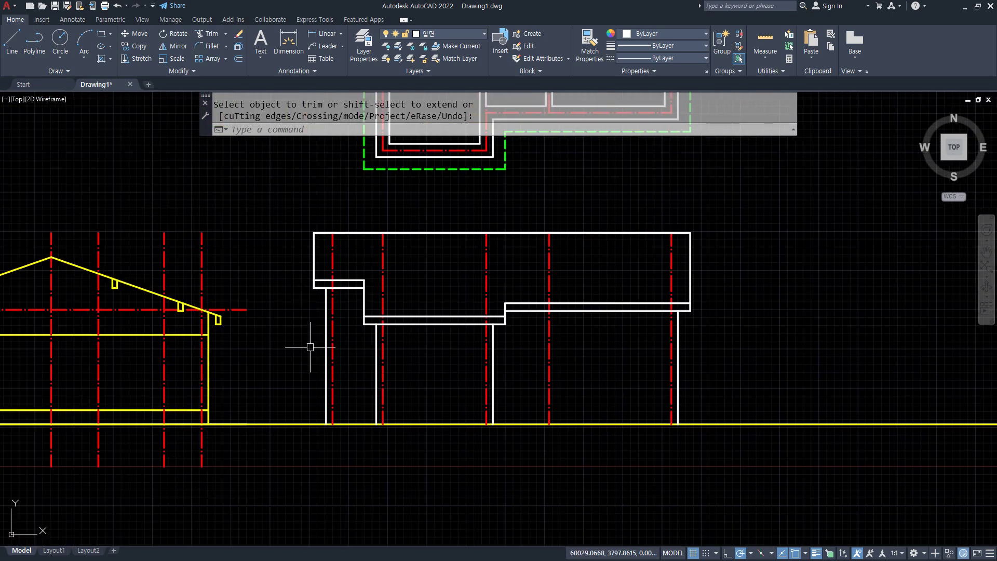
{"action": "type", "text": "l"}
{"action": "key", "text": "Return"}
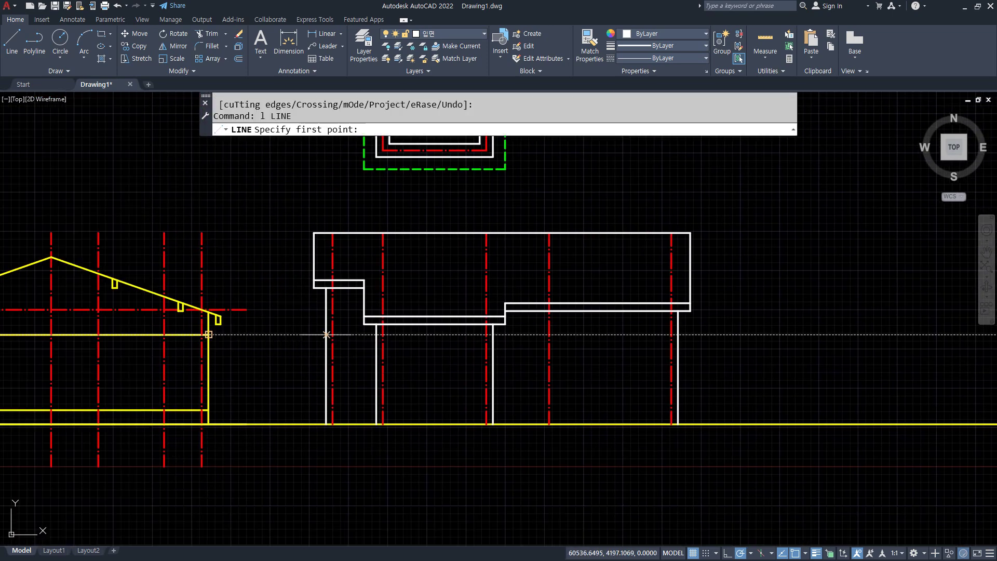
{"action": "left_click", "coordinate": [326, 334]}
{"action": "left_click", "coordinate": [677, 334]}
{"action": "key", "text": "Return"}
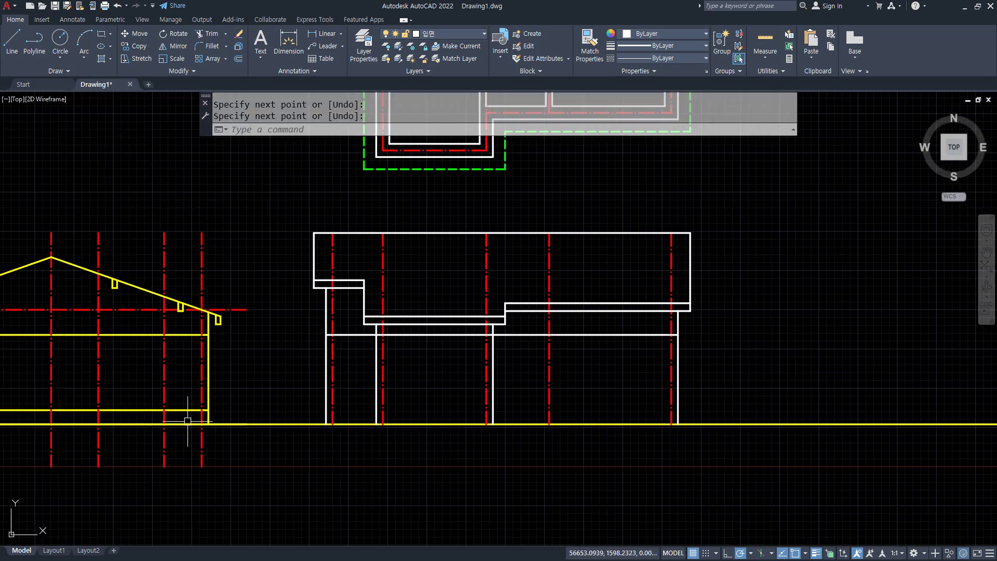
Step: Draw a horizontal line between the new elevation's outer walls, level with the gable elevation's lower horizontal wall line
{"action": "key", "text": "Return"}
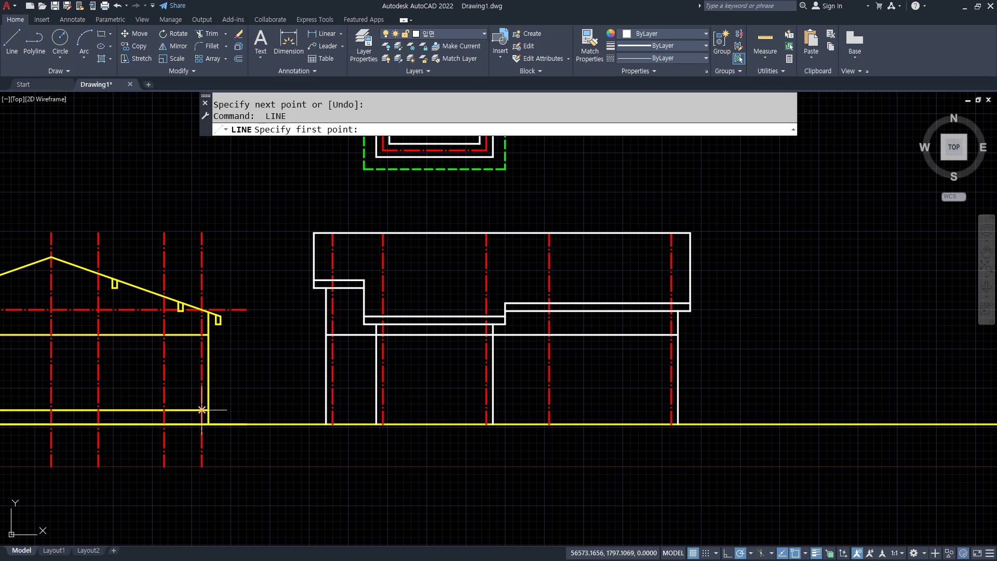
{"action": "left_click", "coordinate": [326, 410]}
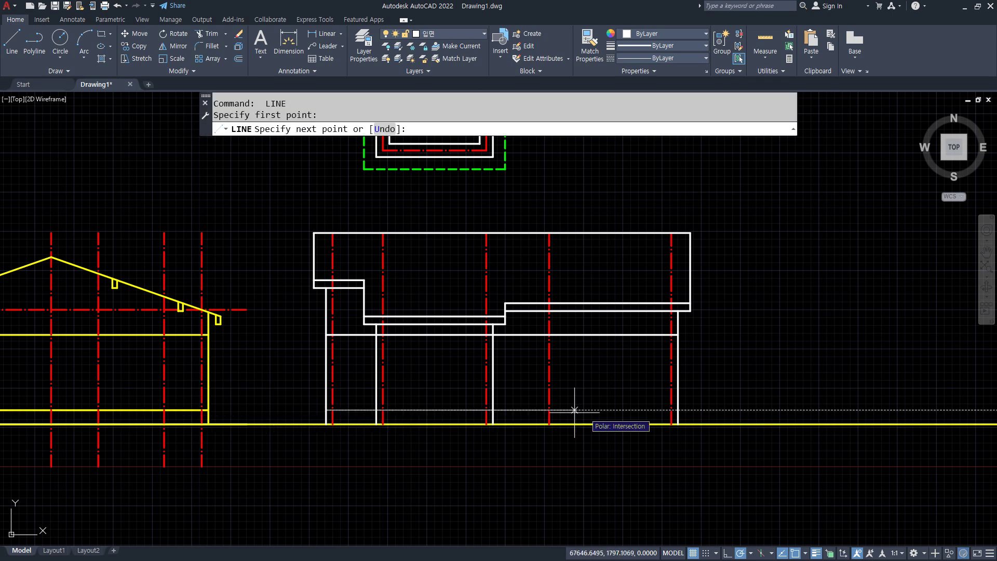
{"action": "left_click", "coordinate": [677, 411]}
{"action": "key", "text": "Return"}
Step: Offset the ground line upward by 150, then offset that copy upward by another 150 for the entrance steps
{"action": "mouse_move", "coordinate": [449, 349]}
{"action": "middle_mouse_down"}
{"action": "mouse_move", "coordinate": [493, 401]}
{"action": "mouse_move", "coordinate": [606, 414]}
{"action": "middle_mouse_up"}
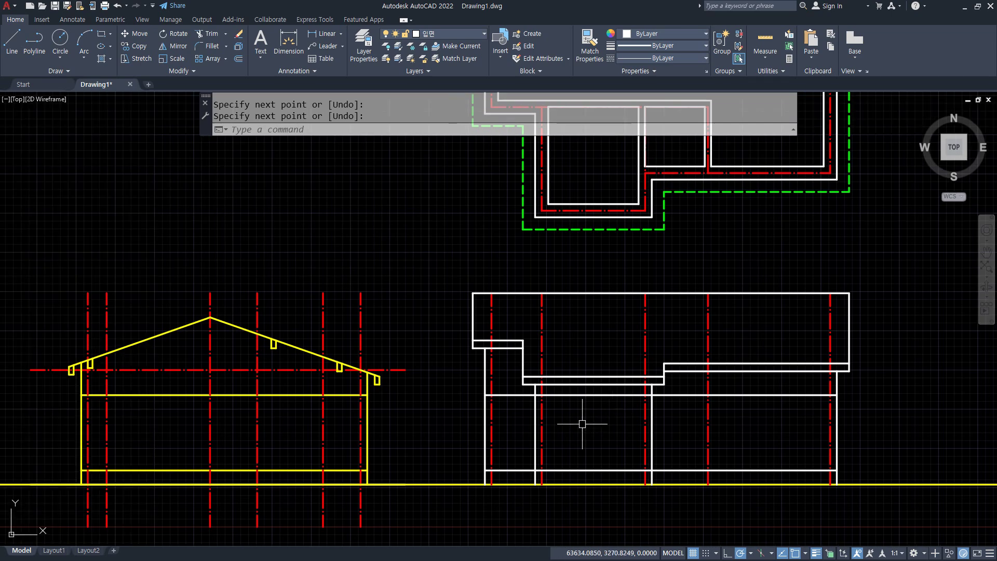
{"action": "scroll", "coordinate": [333, 366], "scroll_direction": "down", "scroll_amount": 2}
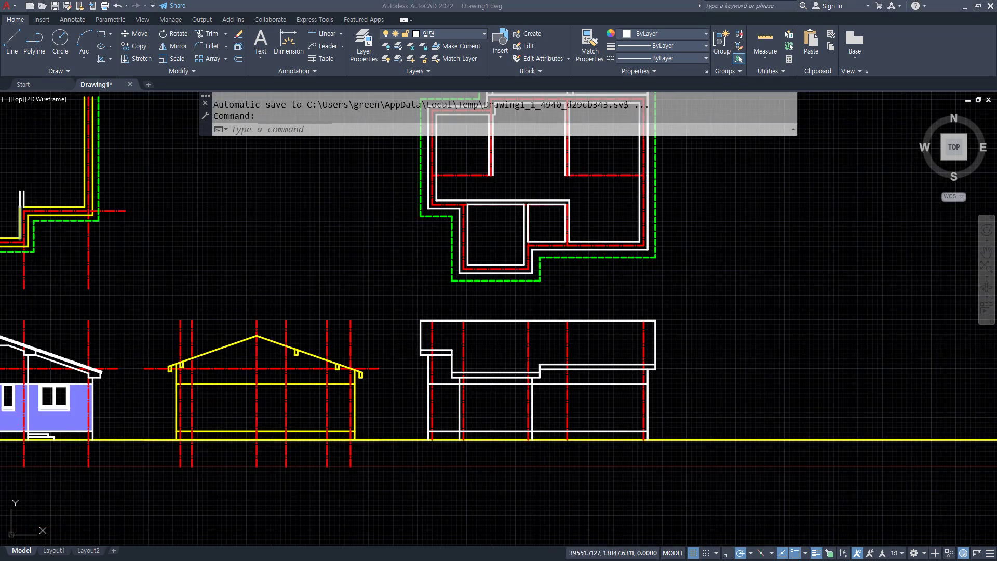
{"action": "scroll", "coordinate": [426, 455], "scroll_direction": "up", "scroll_amount": 6}
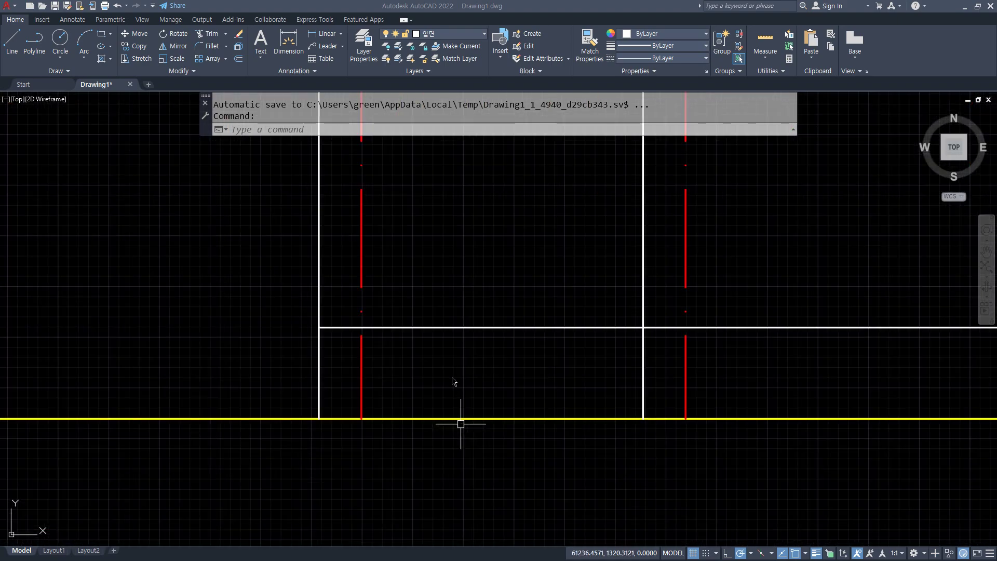
{"action": "scroll", "coordinate": [461, 422], "scroll_direction": "down", "scroll_amount": 3}
{"action": "scroll", "coordinate": [455, 381], "scroll_direction": "up", "scroll_amount": 4}
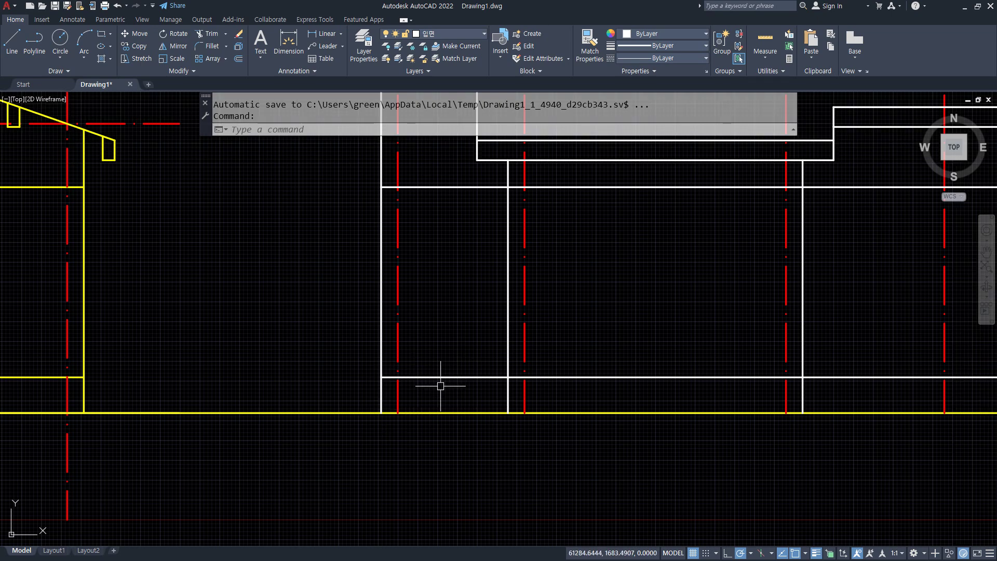
{"action": "type", "text": "o"}
{"action": "key", "text": "Return"}
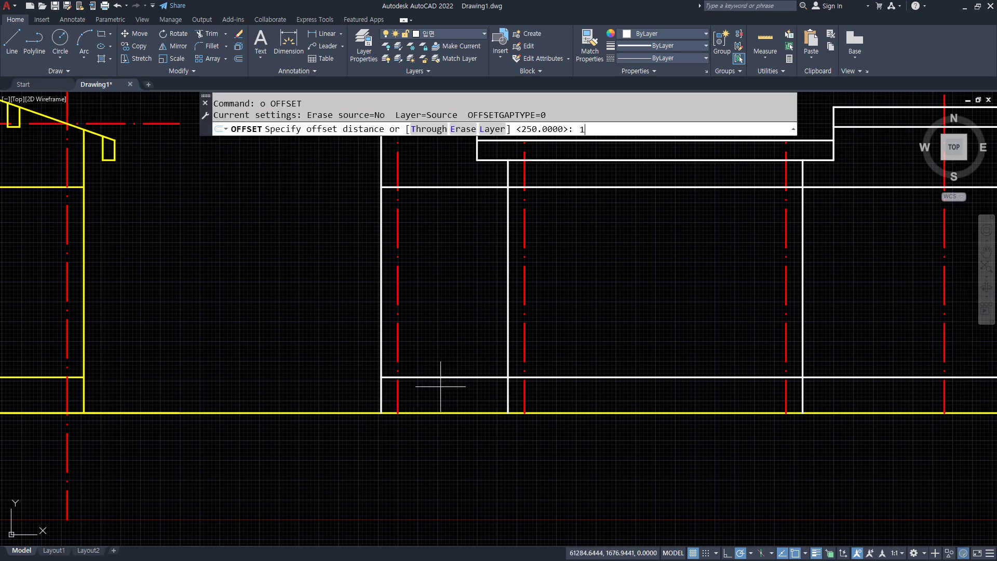
{"action": "key", "text": "Return"}
{"action": "left_click", "coordinate": [434, 412]}
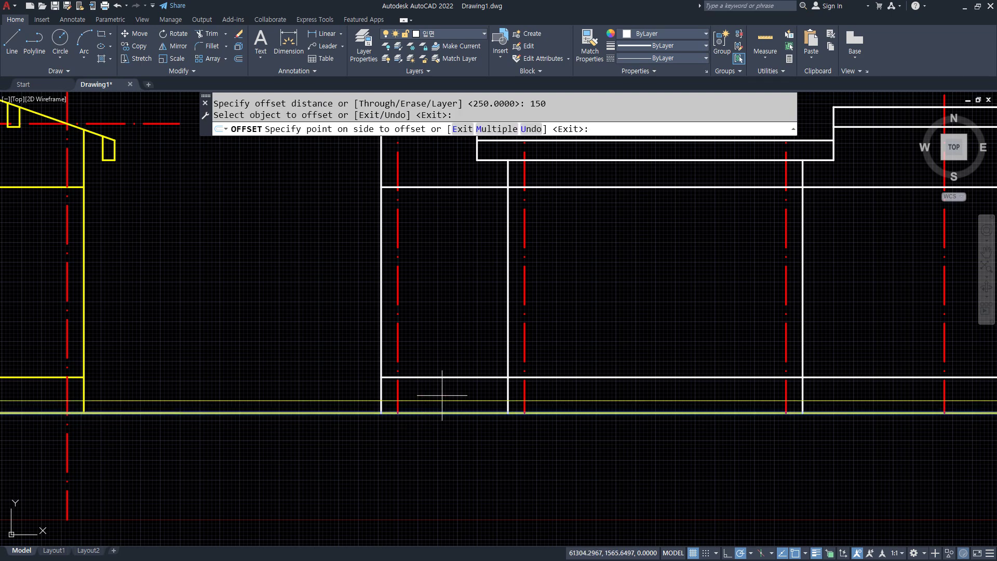
{"action": "left_click", "coordinate": [443, 393]}
{"action": "left_click", "coordinate": [442, 401]}
{"action": "left_click", "coordinate": [416, 385]}
{"action": "key", "text": "Return"}
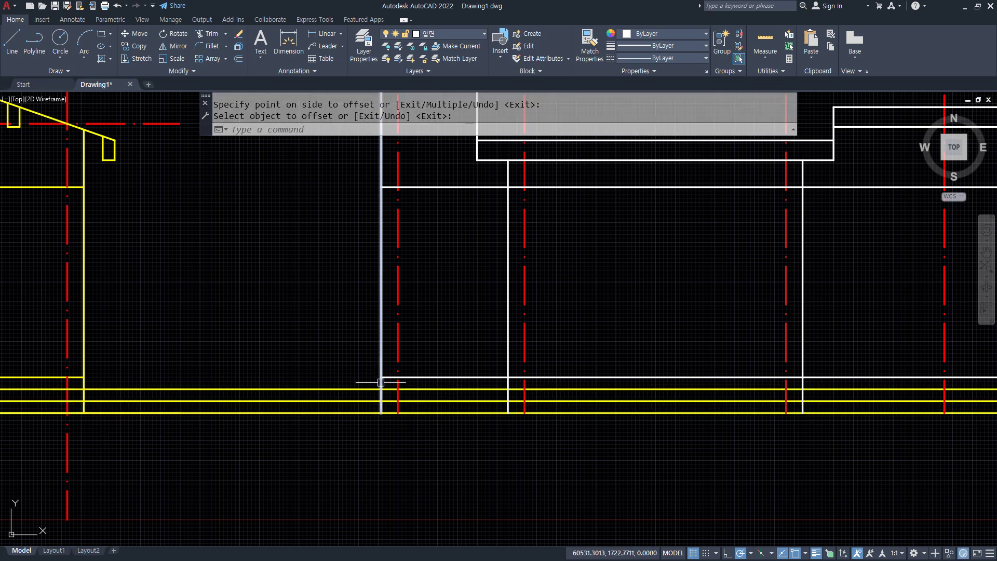
Step: Trim the two step lines outside the left outer wall and the projecting room's left wall
{"action": "type", "text": "tr"}
{"action": "key", "text": "Return"}
{"action": "type", "text": "t"}
{"action": "key", "text": "Return"}
{"action": "left_click", "coordinate": [381, 358]}
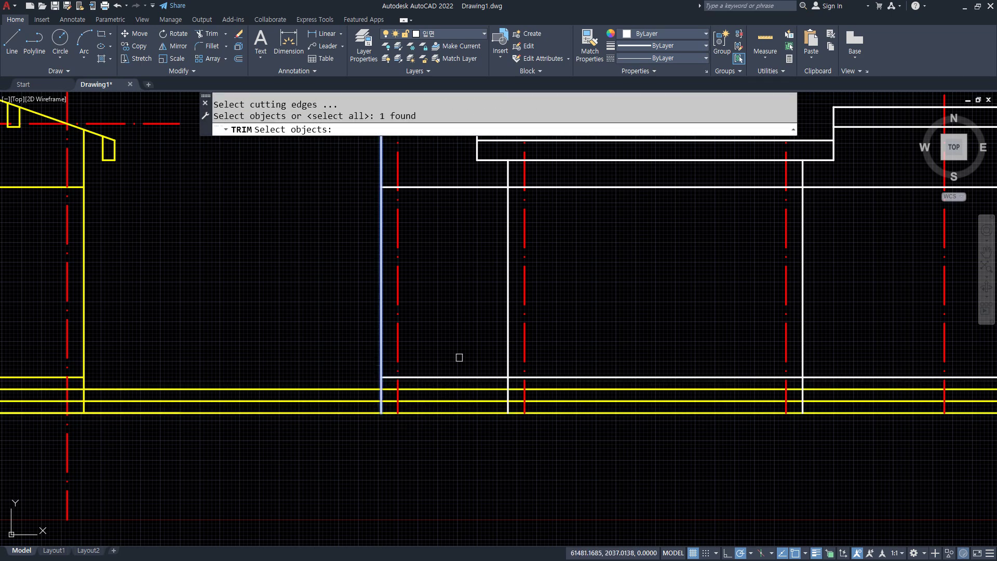
{"action": "left_click", "coordinate": [508, 356]}
{"action": "key", "text": "Return"}
{"action": "left_click", "coordinate": [342, 366]}
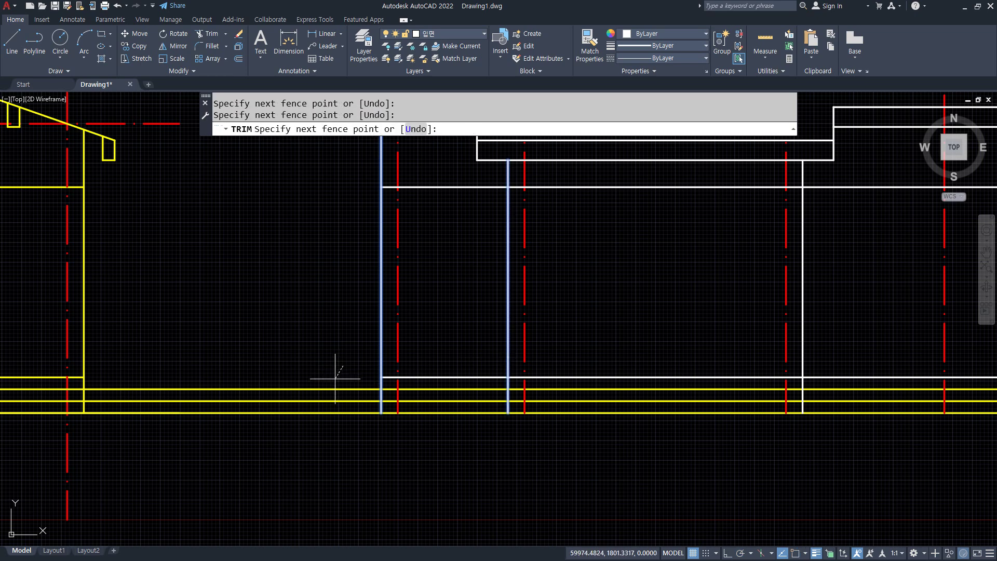
{"action": "left_click", "coordinate": [328, 401]}
{"action": "key", "text": "Return"}
{"action": "left_click", "coordinate": [565, 387]}
{"action": "left_click", "coordinate": [556, 400]}
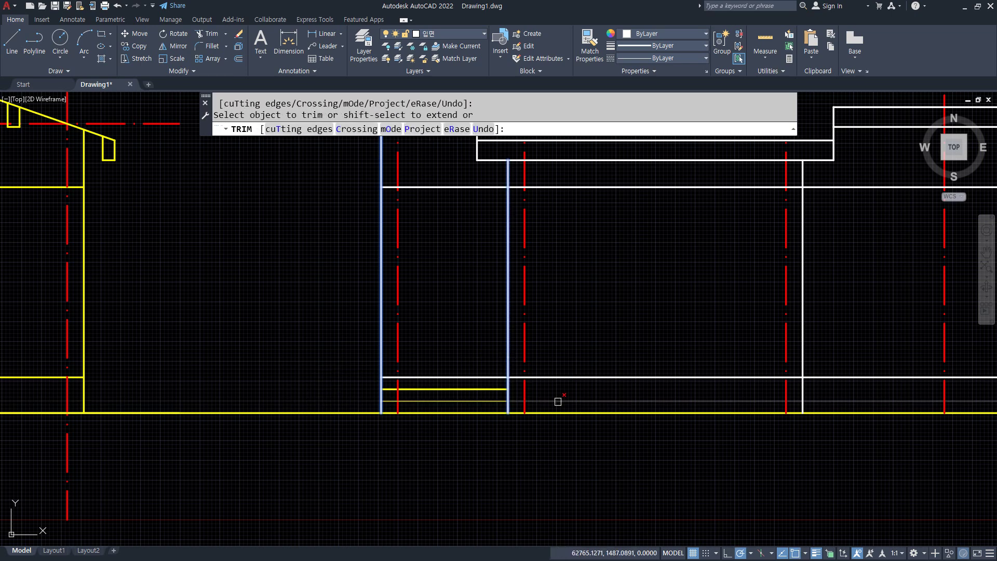
{"action": "key", "text": "Return"}
Step: Match the two yellow step lines' properties to the projecting room's left wall line
{"action": "type", "text": "ma"}
{"action": "key", "text": "Return"}
{"action": "left_click", "coordinate": [508, 367]}
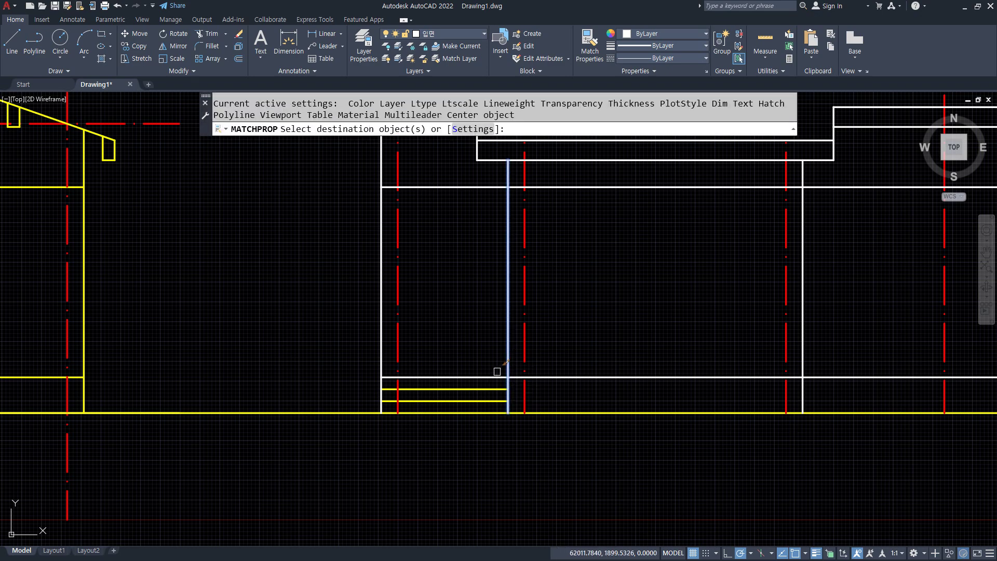
{"action": "left_click", "coordinate": [483, 390]}
{"action": "left_click", "coordinate": [475, 401]}
{"action": "key", "text": "Return"}
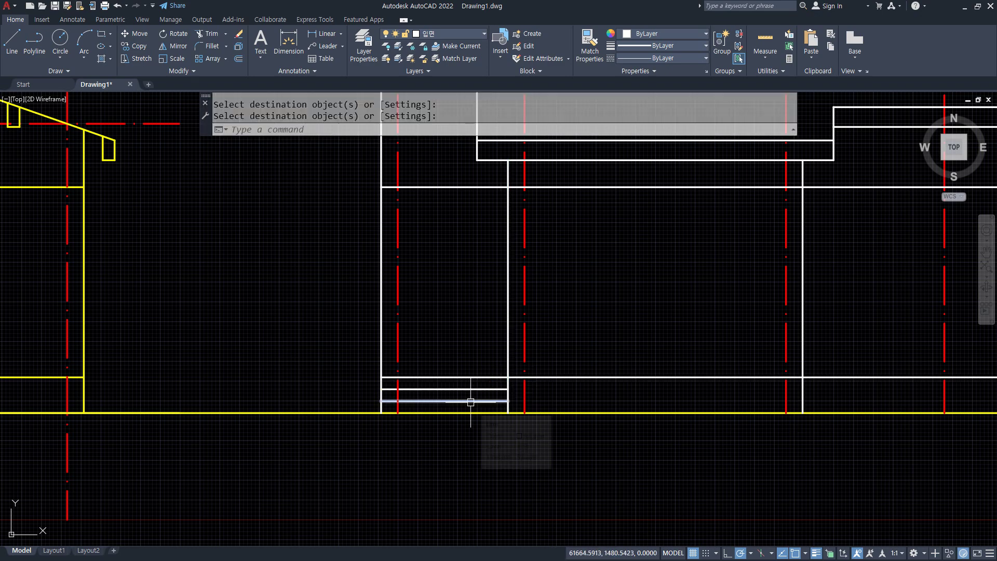
Step: Offset the left outer wall line to the right by 300 for the upper step's edge
{"action": "scroll", "coordinate": [421, 398], "scroll_direction": "up", "scroll_amount": 6}
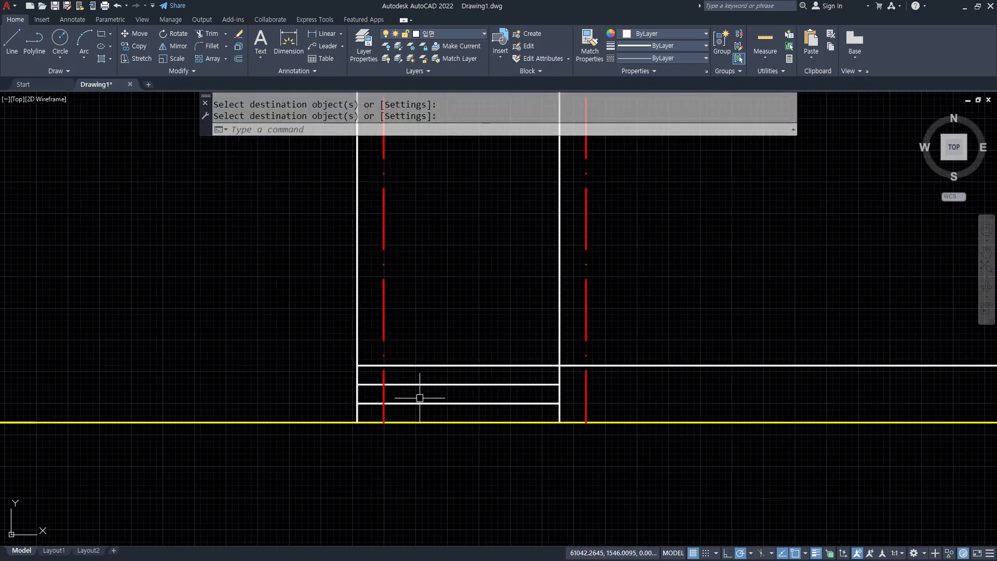
{"action": "type", "text": "o"}
{"action": "key", "text": "Return"}
{"action": "type", "text": "30"}
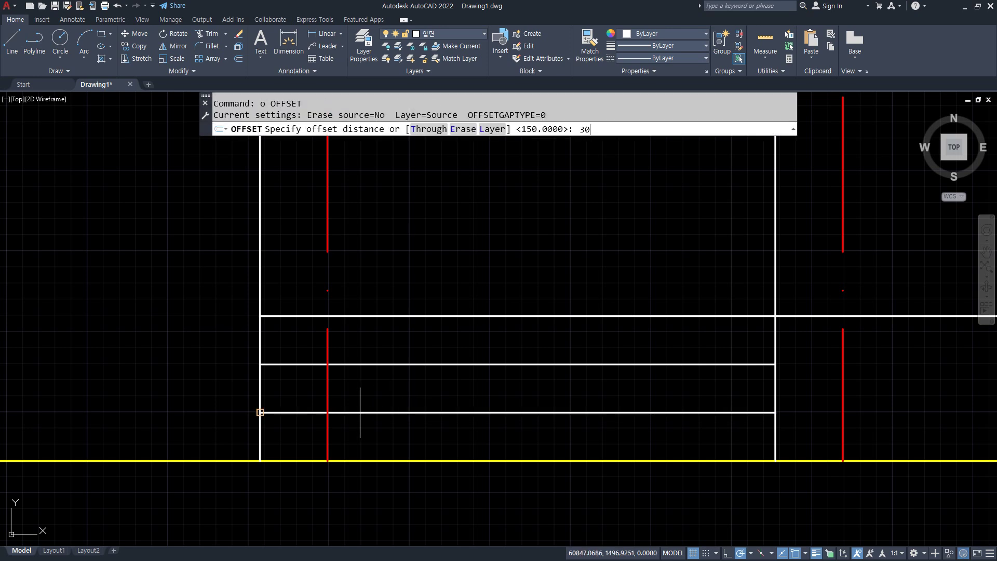
{"action": "type", "text": "0"}
{"action": "key", "text": "Return"}
{"action": "left_click", "coordinate": [263, 382]}
{"action": "left_click", "coordinate": [405, 379]}
{"action": "key", "text": "Return"}
Step: Fillet the upper step line with the 300 offset line and trim that vertical line below the lower step line
{"action": "type", "text": "f"}
{"action": "key", "text": "Return"}
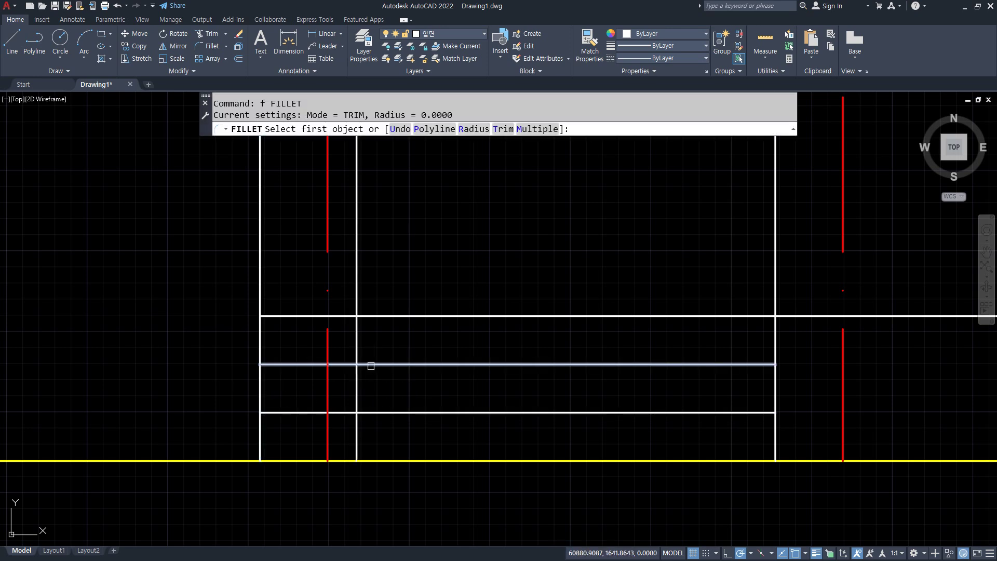
{"action": "left_click", "coordinate": [371, 366]}
{"action": "left_click", "coordinate": [357, 389]}
{"action": "type", "text": "tr"}
{"action": "key", "text": "Return"}
{"action": "left_click", "coordinate": [357, 436]}
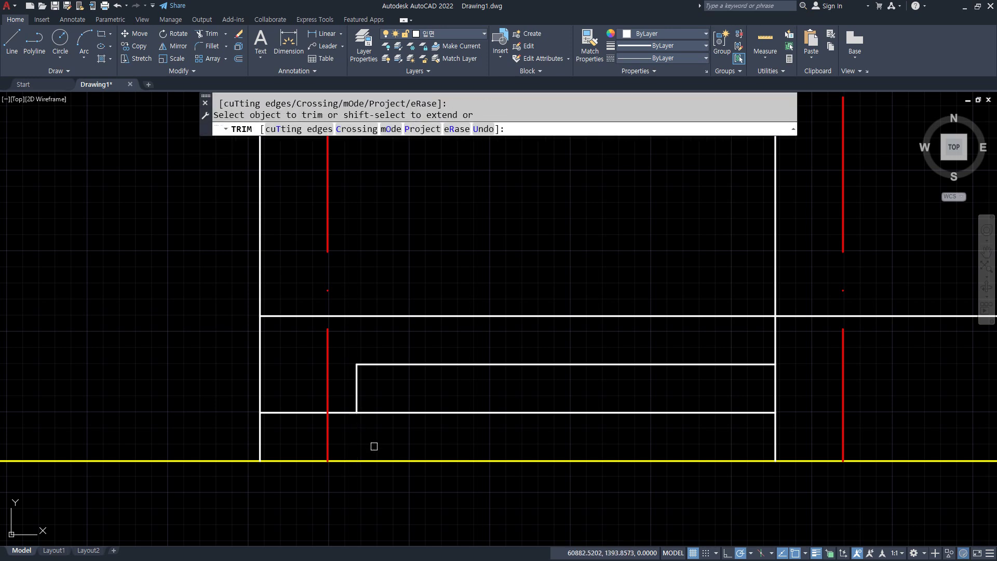
{"action": "key", "text": "Return"}
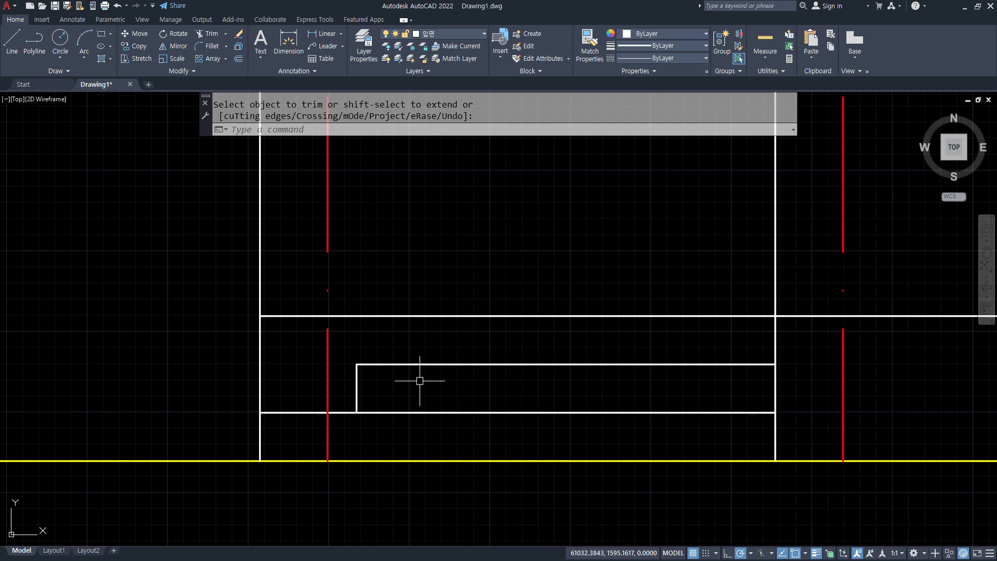
Step: Offset the left outer wall line to the right by 420 above the entrance steps
{"action": "scroll", "coordinate": [472, 256], "scroll_direction": "down", "scroll_amount": 4}
{"action": "middle_click_drag", "start_coordinate": [472, 256], "coordinate": [369, 365]}
{"action": "scroll", "coordinate": [366, 364], "scroll_direction": "up", "scroll_amount": 2}
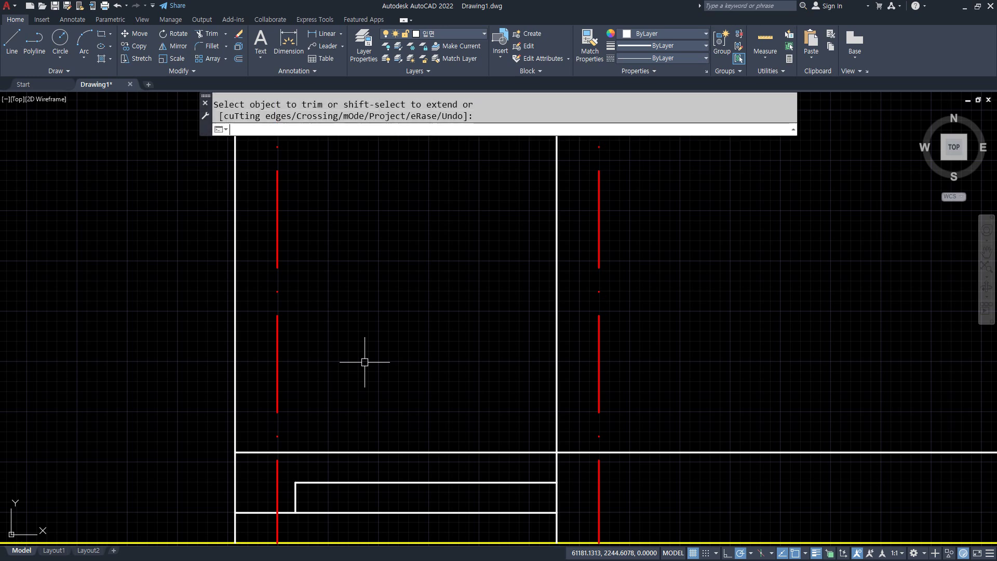
{"action": "key", "text": "Escape"}
{"action": "type", "text": "o"}
{"action": "key", "text": "Return"}
{"action": "type", "text": "420"}
{"action": "key", "text": "Return"}
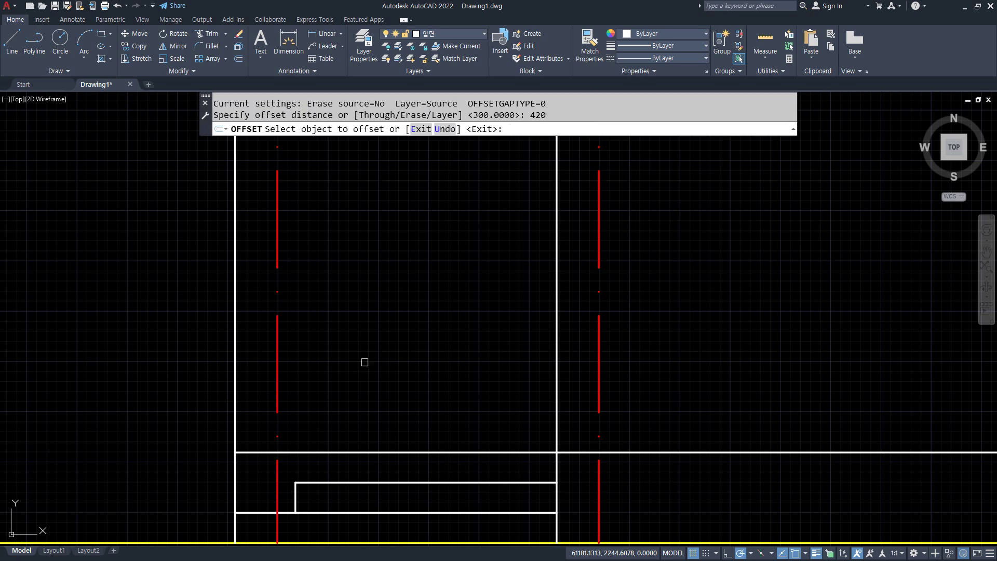
{"action": "left_click", "coordinate": [236, 335]}
{"action": "left_click", "coordinate": [334, 345]}
{"action": "key", "text": "Escape"}
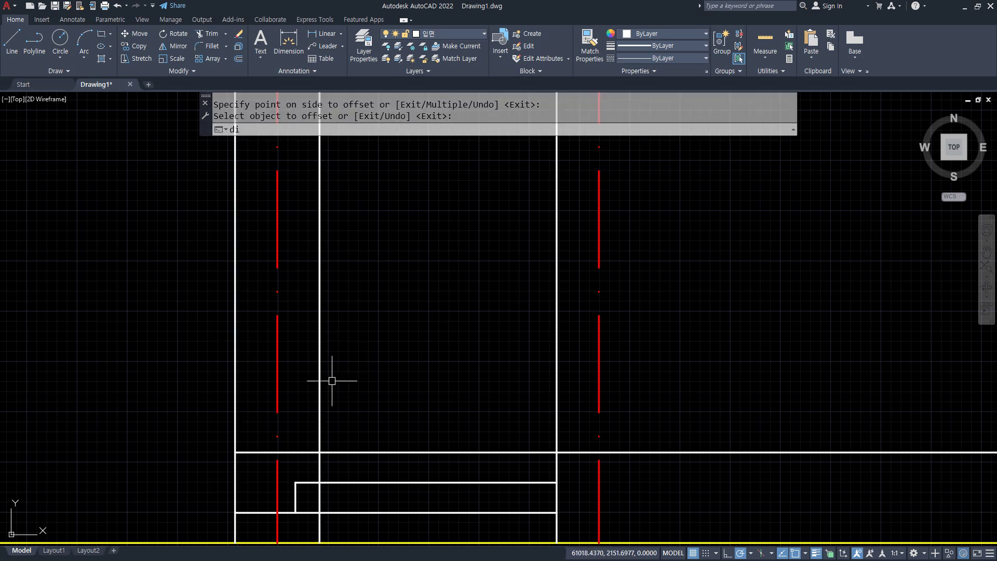
Step: Measure the horizontal distance from the 420 offset line to the projecting room's left wall line
{"action": "type", "text": "di"}
{"action": "key", "text": "Return"}
{"action": "left_click", "coordinate": [320, 451]}
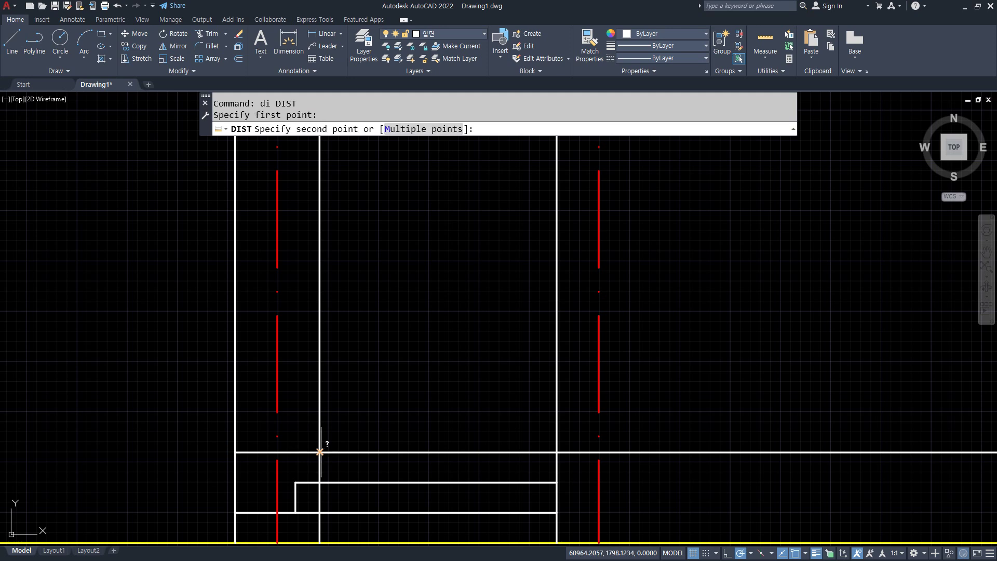
{"action": "left_click", "coordinate": [556, 452]}
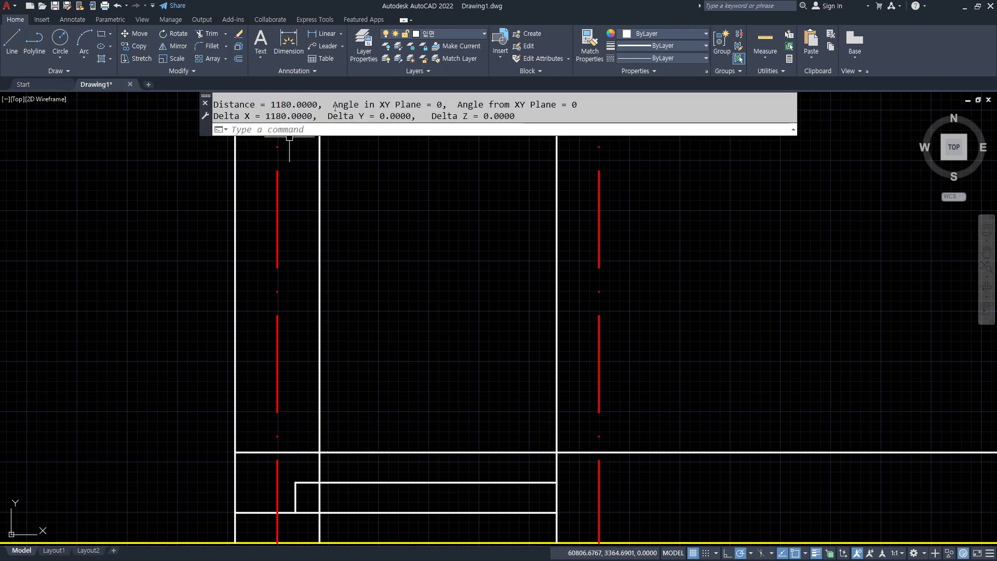
Step: Erase the vertical line offset 420 from the left outer wall
{"action": "left_click", "coordinate": [319, 243]}
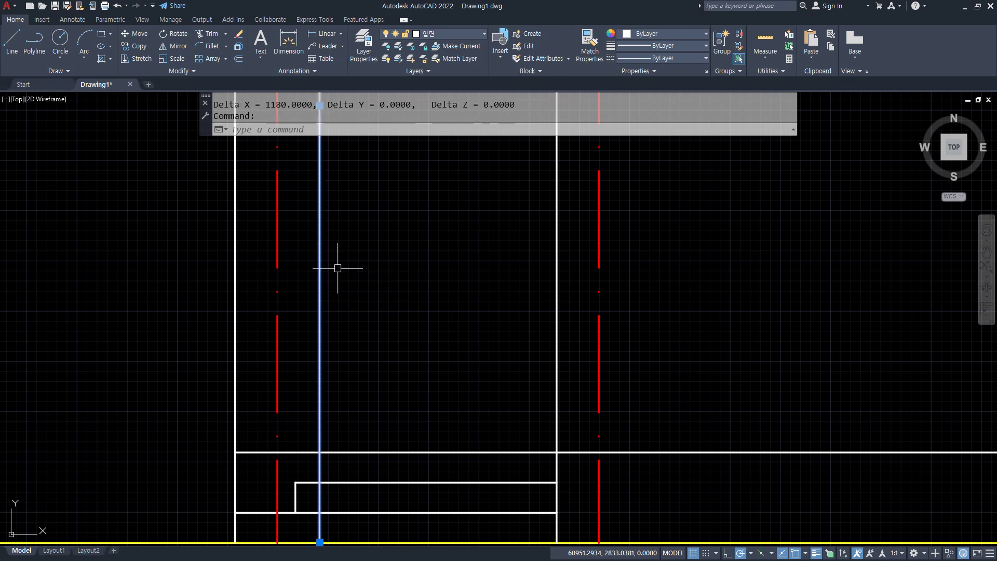
{"action": "type", "text": "e"}
{"action": "key", "text": "Return"}
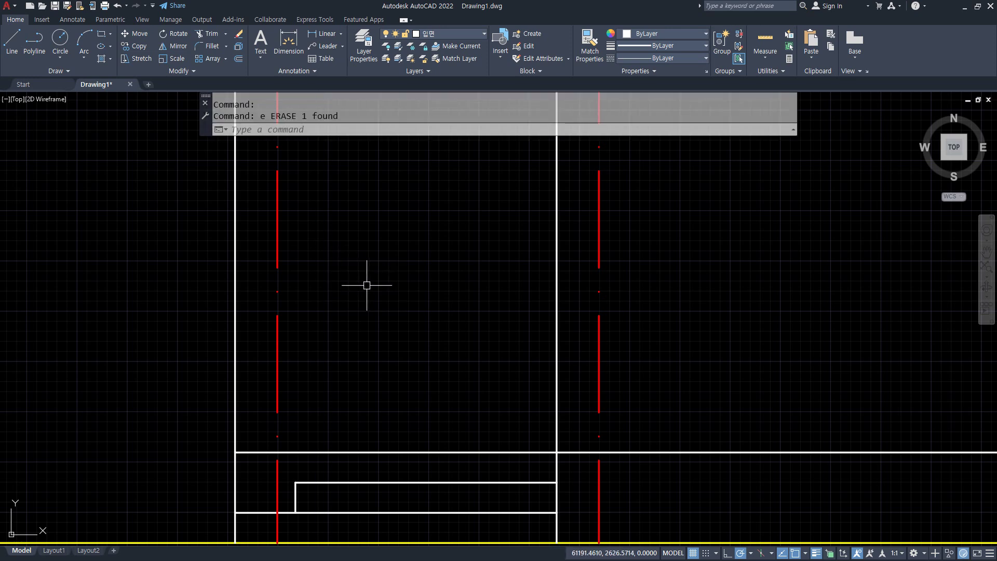
Step: Offset the projecting room's left wall line to the left by 100 for the entrance opening's right side
{"action": "type", "text": "o"}
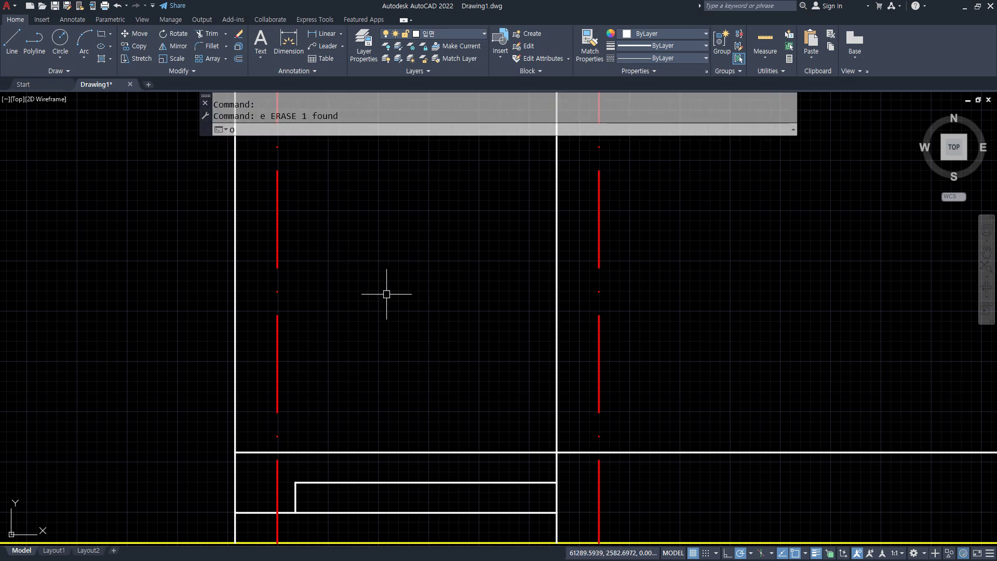
{"action": "key", "text": "Escape"}
{"action": "key", "text": "Escape"}
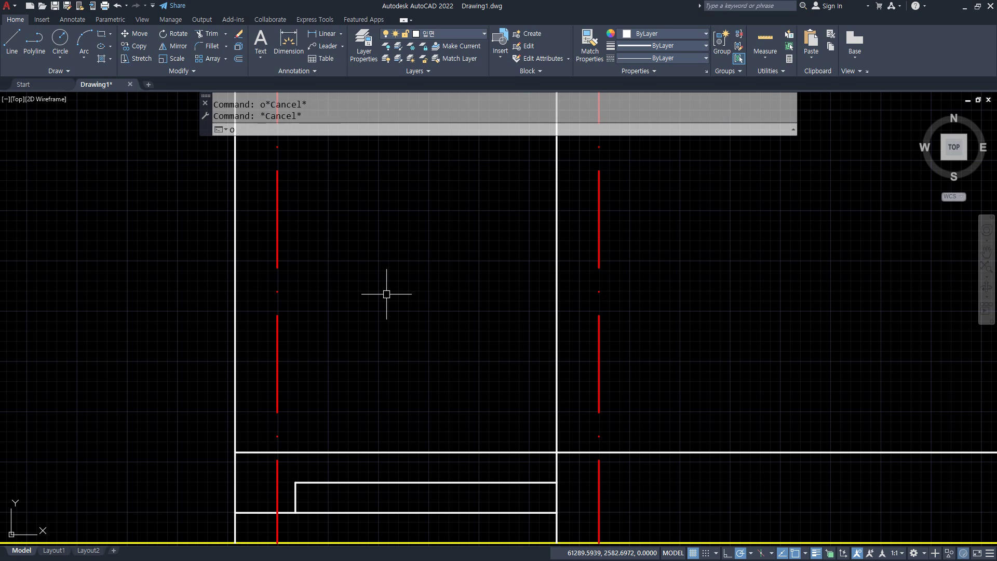
{"action": "key", "text": "Return"}
{"action": "type", "text": "100"}
{"action": "key", "text": "Return"}
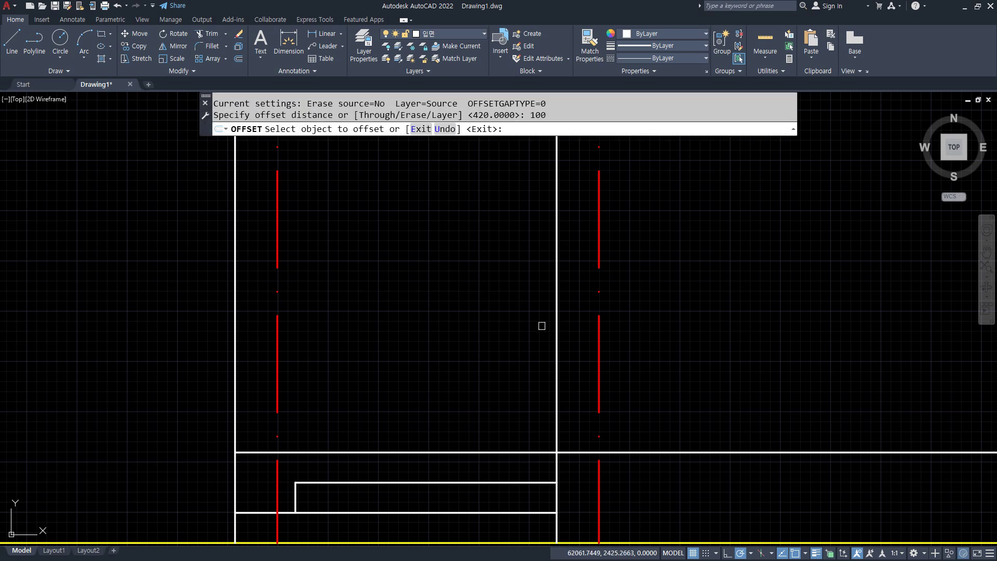
{"action": "left_click", "coordinate": [553, 327]}
{"action": "left_click", "coordinate": [489, 335]}
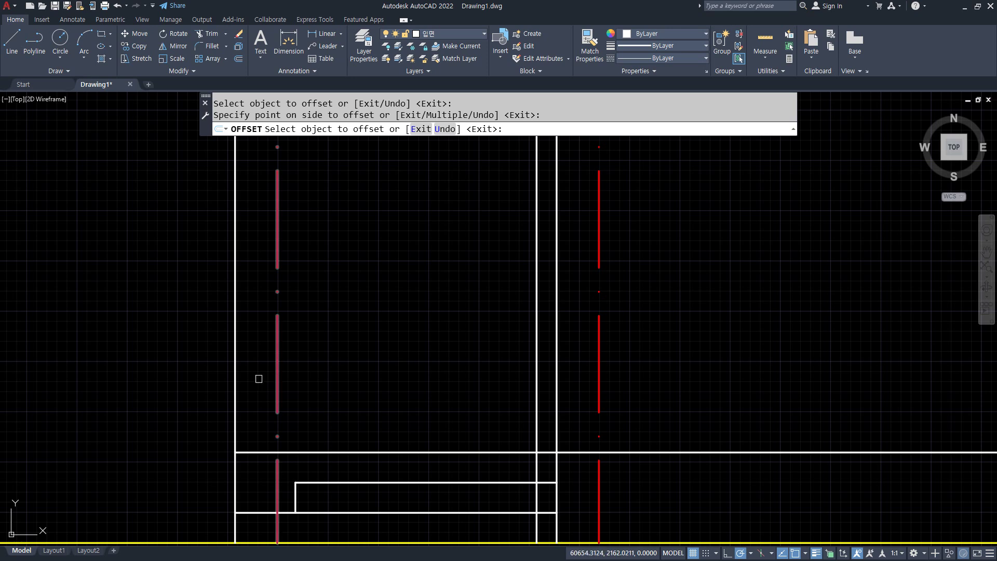
{"action": "key", "text": "Return"}
Step: Offset the left outer wall line to the right by 420 for the entrance opening's left side
{"action": "key", "text": "Return"}
{"action": "type", "text": "420"}
{"action": "key", "text": "Return"}
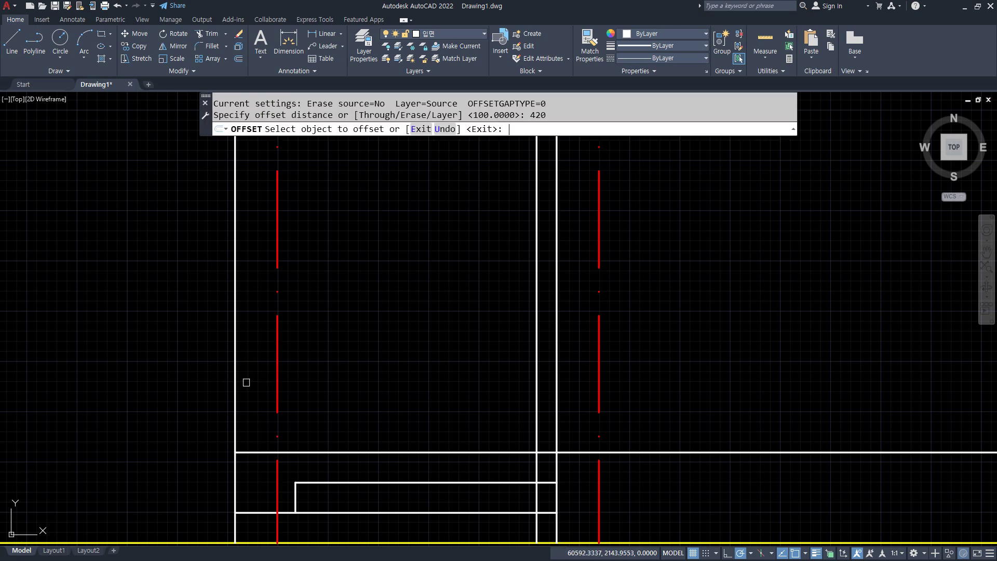
{"action": "left_click", "coordinate": [239, 397]}
{"action": "left_click", "coordinate": [367, 400]}
{"action": "key", "text": "Return"}
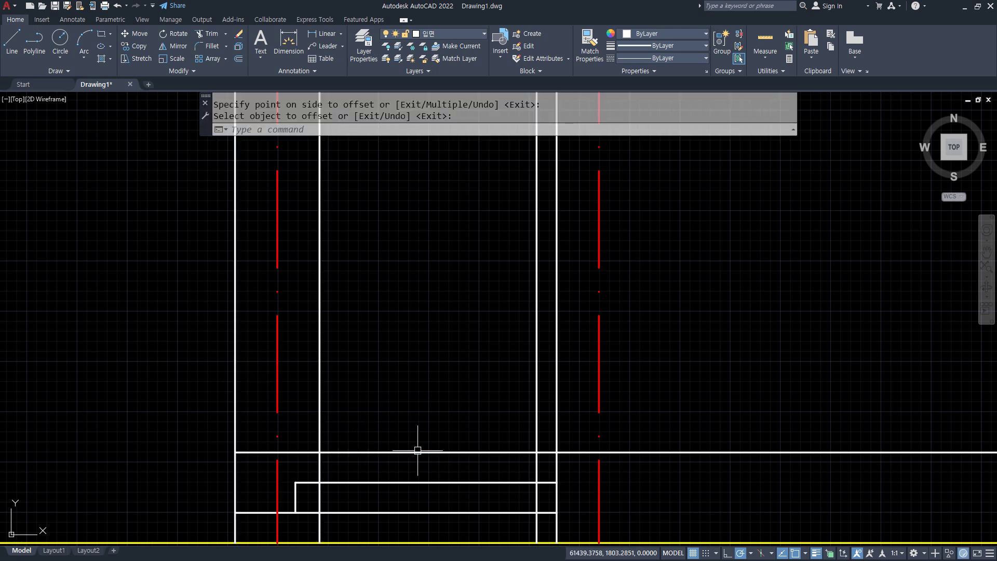
Step: Trim the lower horizontal wall line between the entrance opening's two vertical lines
{"action": "type", "text": "tr"}
{"action": "key", "text": "Return"}
{"action": "left_click", "coordinate": [419, 450]}
{"action": "key", "text": "Return"}
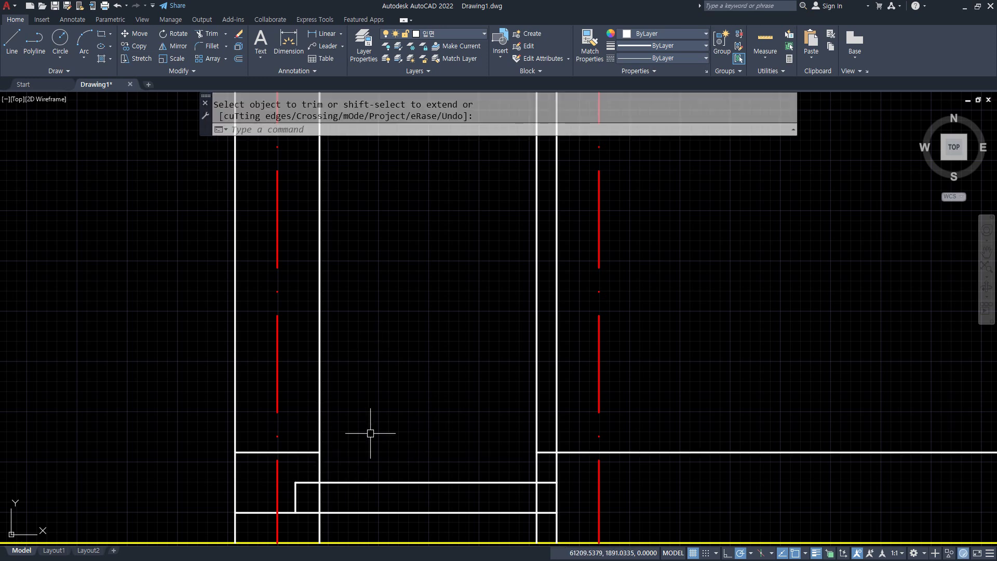
Step: Trim the entrance opening's two vertical lines inside the upper step and erase their leftover pieces below it
{"action": "key", "text": "Return"}
{"action": "left_click", "coordinate": [536, 497]}
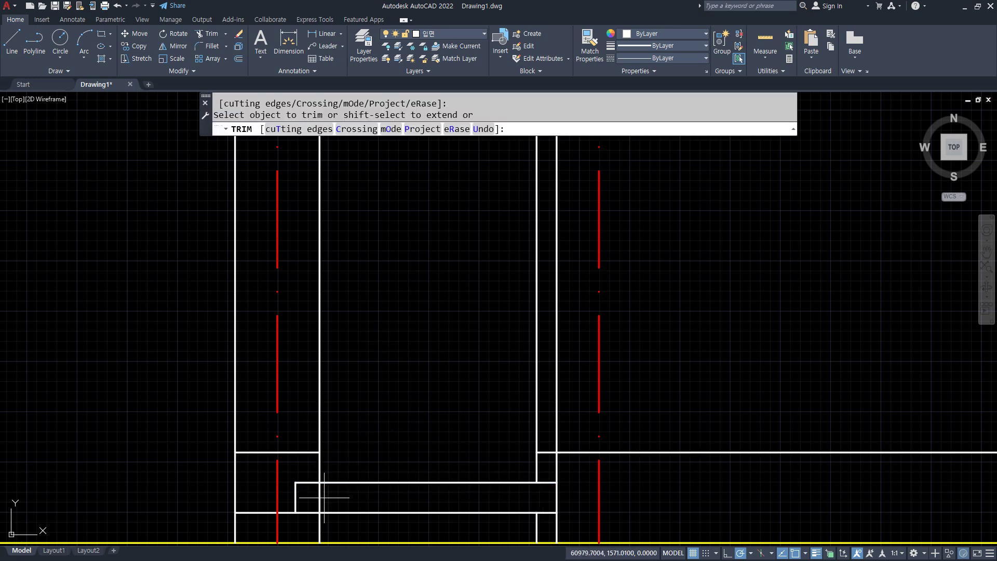
{"action": "left_click", "coordinate": [305, 500]}
{"action": "key", "text": "Escape"}
{"action": "left_click", "coordinate": [320, 521]}
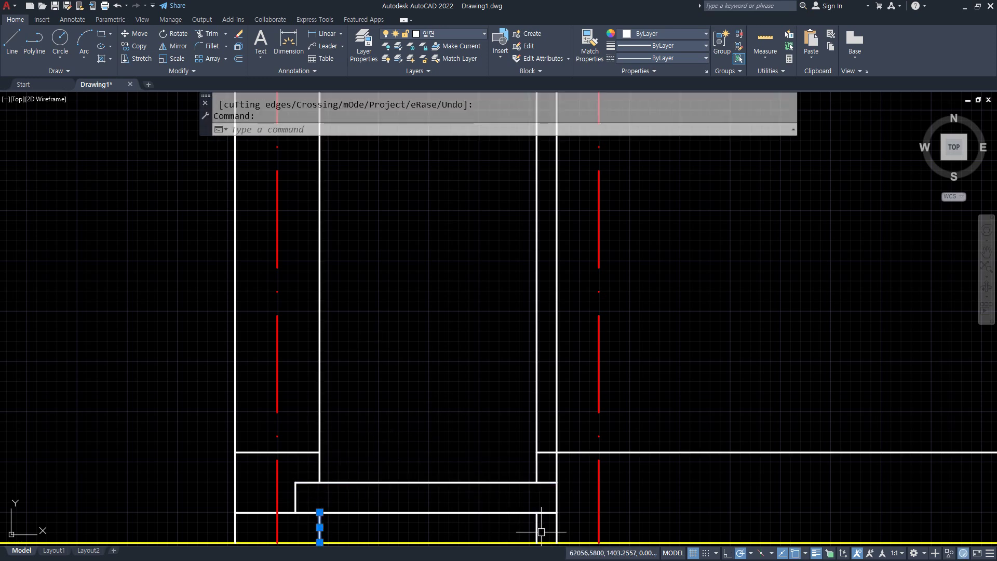
{"action": "left_click", "coordinate": [537, 526]}
{"action": "type", "text": "e"}
{"action": "key", "text": "Return"}
Step: Trim the entrance opening's two vertical lines above the elevation's upper horizontal wall line
{"action": "scroll", "coordinate": [415, 448], "scroll_direction": "down", "scroll_amount": 2}
{"action": "middle_click_drag", "start_coordinate": [402, 271], "coordinate": [345, 424]}
{"action": "type", "text": "tr"}
{"action": "key", "text": "Return"}
{"action": "left_click", "coordinate": [432, 287]}
{"action": "left_click", "coordinate": [298, 275]}
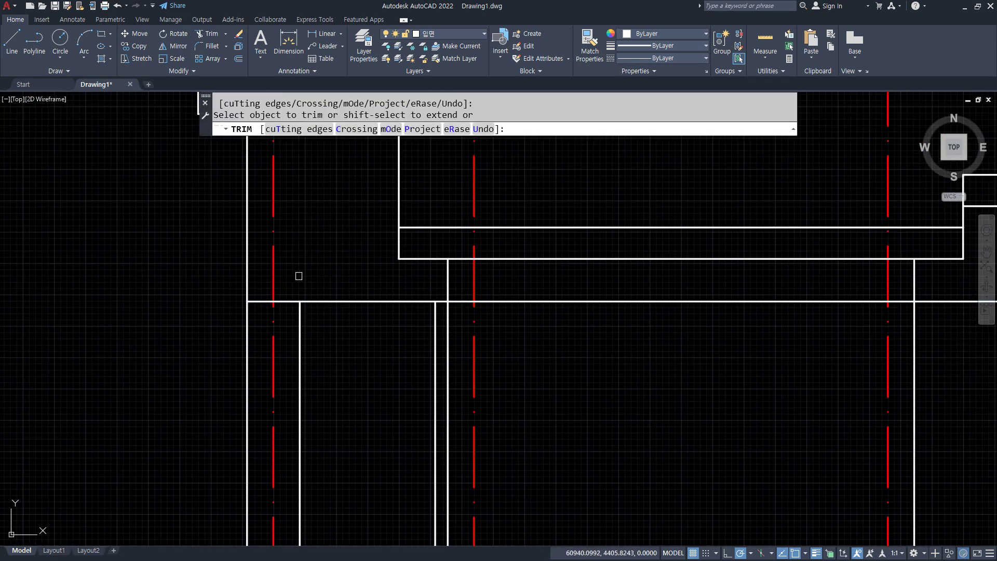
{"action": "key", "text": "Return"}
Step: Draw a vertical projection line from the midpoint of the small middle room's lower inner wall line down to the elevation's upper horizontal wall line
{"action": "scroll", "coordinate": [326, 301], "scroll_direction": "down", "scroll_amount": 4}
{"action": "scroll", "coordinate": [341, 345], "scroll_direction": "up", "scroll_amount": 2}
{"action": "scroll", "coordinate": [323, 462], "scroll_direction": "up", "scroll_amount": 2}
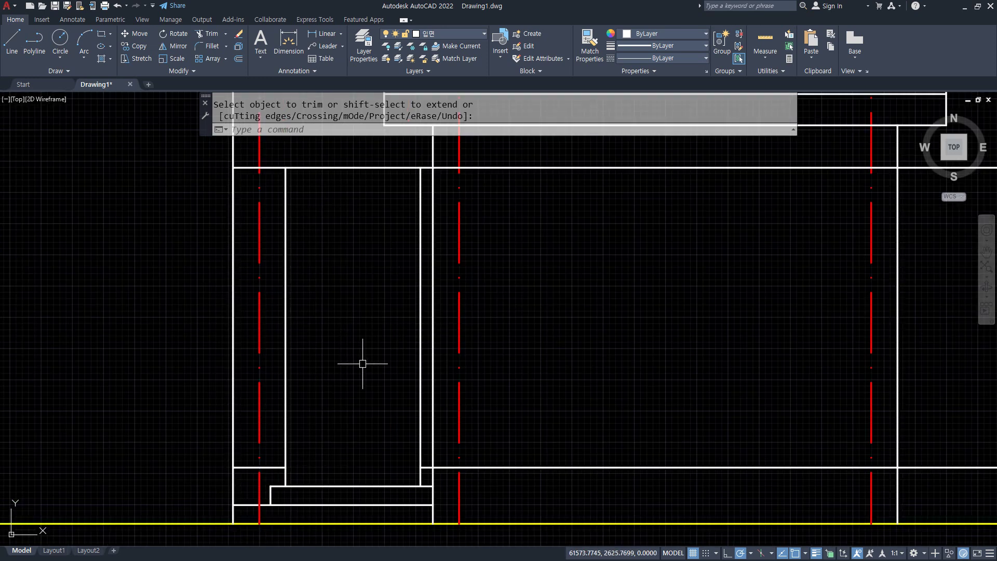
{"action": "scroll", "coordinate": [423, 326], "scroll_direction": "down", "scroll_amount": 2}
{"action": "middle_click_drag", "start_coordinate": [384, 318], "coordinate": [268, 402]}
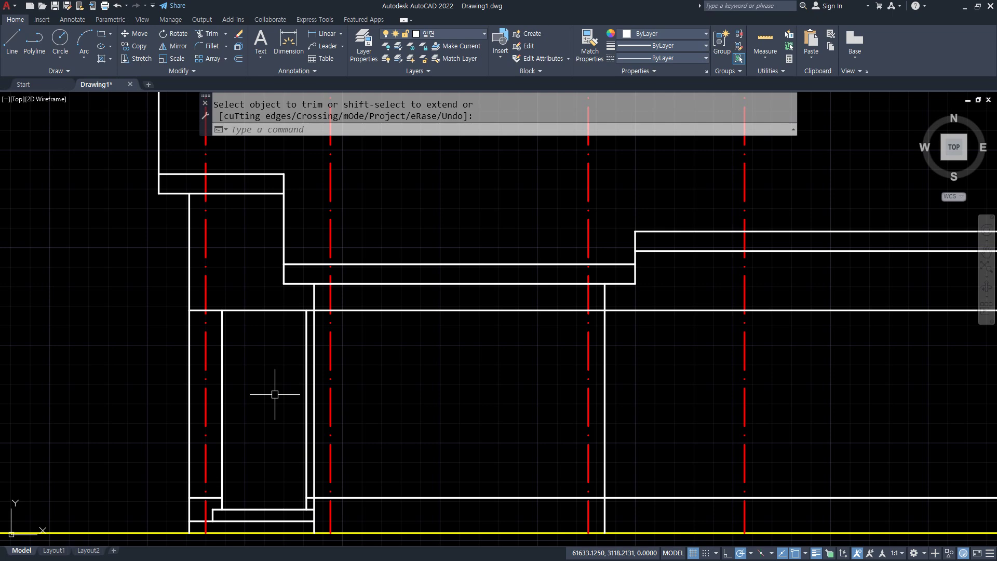
{"action": "middle_click_drag", "start_coordinate": [515, 403], "coordinate": [286, 405]}
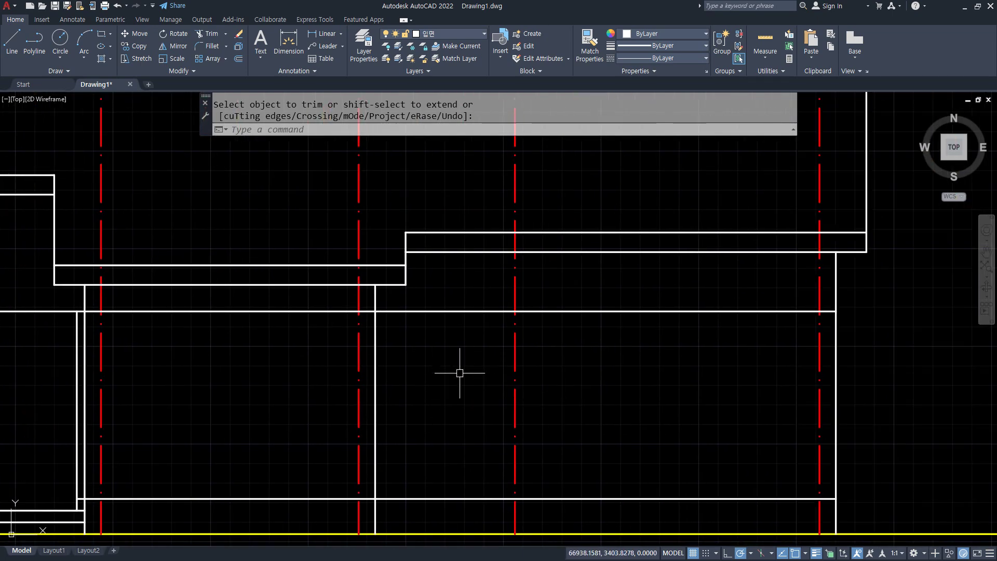
{"action": "middle_click_drag", "start_coordinate": [417, 316], "coordinate": [385, 490]}
{"action": "scroll", "coordinate": [405, 384], "scroll_direction": "down", "scroll_amount": 1}
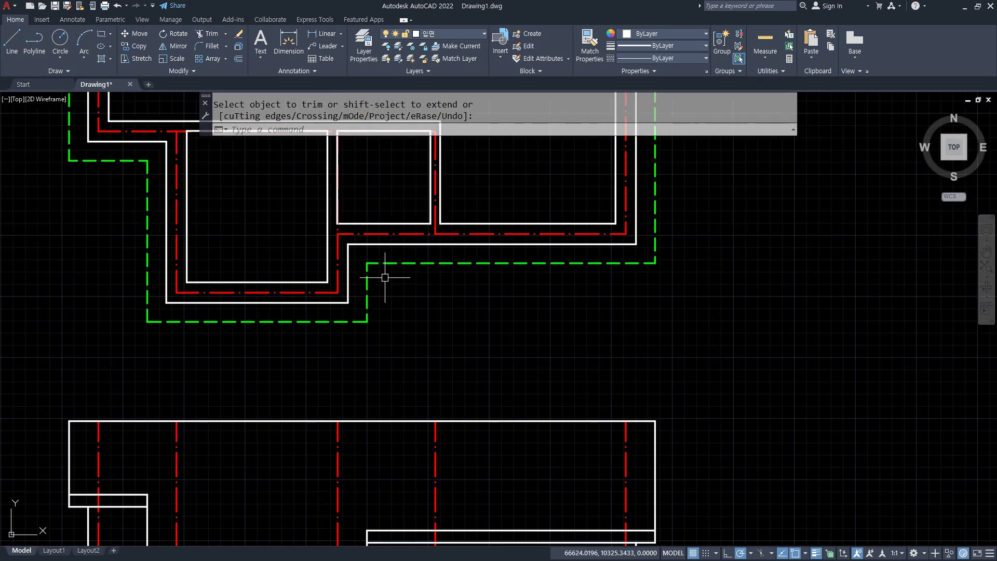
{"action": "scroll", "coordinate": [376, 229], "scroll_direction": "up", "scroll_amount": 4}
{"action": "key", "text": "Return"}
{"action": "type", "text": "l"}
{"action": "key", "text": "Return"}
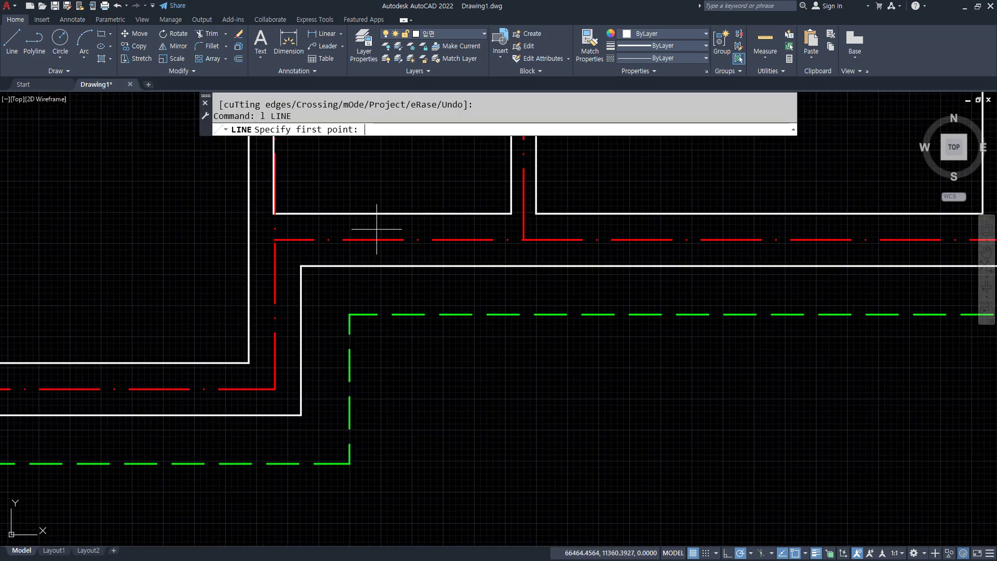
{"action": "type", "text": "mid"}
{"action": "key", "text": "space"}
{"action": "left_click", "coordinate": [393, 213]}
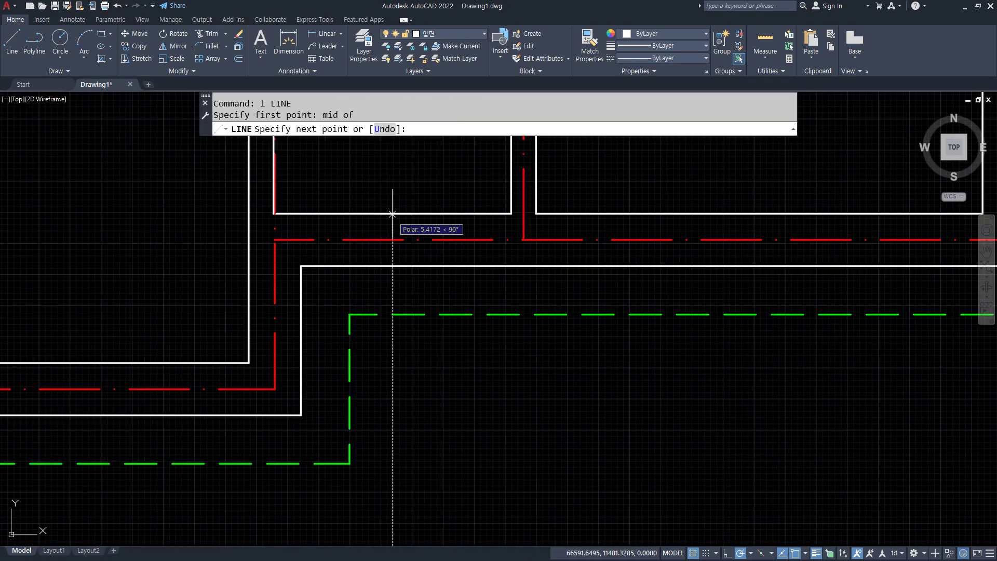
{"action": "scroll", "coordinate": [396, 223], "scroll_direction": "down", "scroll_amount": 4}
{"action": "middle_click_drag", "start_coordinate": [396, 417], "coordinate": [345, 301]}
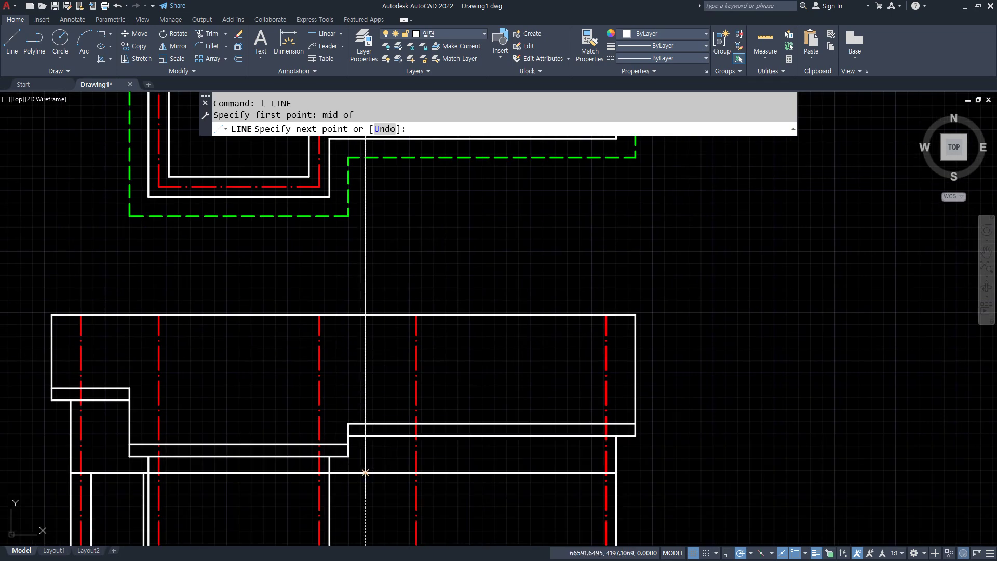
{"action": "left_click", "coordinate": [365, 472]}
{"action": "key", "text": "Return"}
Step: Draw a 900 by 600 window rectangle in the elevation below the projection line
{"action": "scroll", "coordinate": [367, 504], "scroll_direction": "up", "scroll_amount": 5}
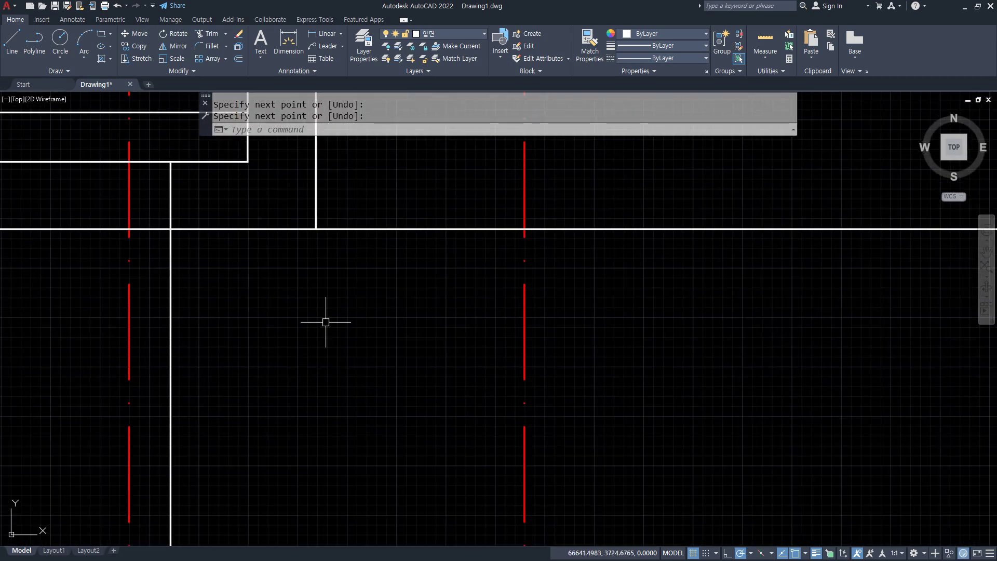
{"action": "type", "text": "rec"}
{"action": "key", "text": "Return"}
{"action": "left_click", "coordinate": [264, 386]}
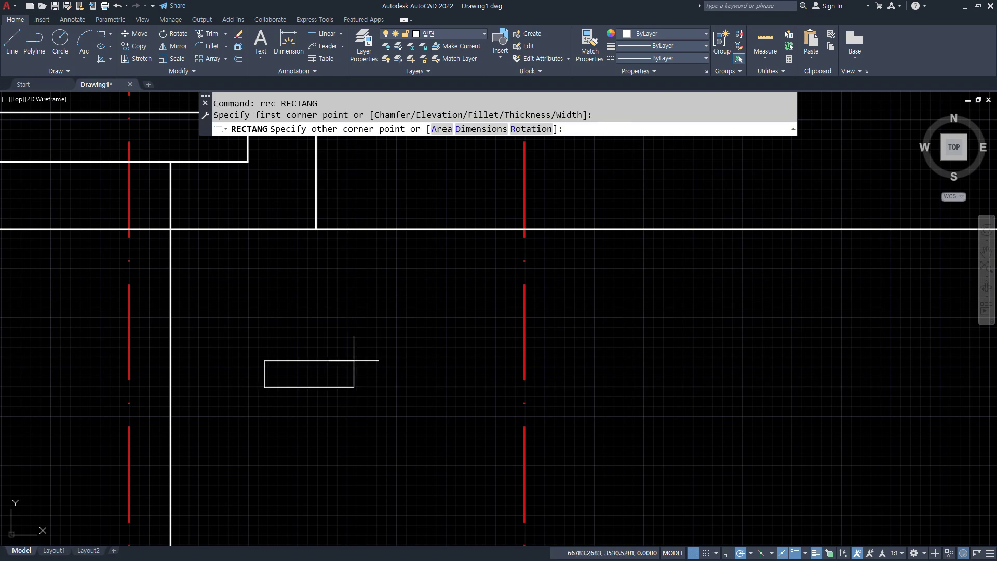
{"action": "type", "text": "@900,60"}
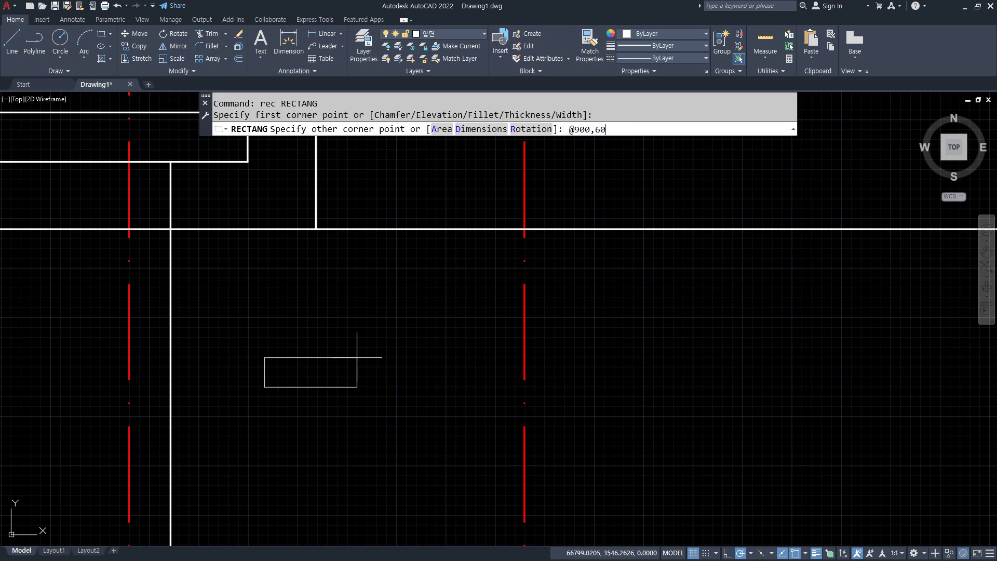
{"action": "type", "text": "0"}
{"action": "key", "text": "Return"}
Step: Move the window rectangle by its top edge's midpoint to the projection line's lower end, and erase the projection line
{"action": "type", "text": "m"}
{"action": "key", "text": "Return"}
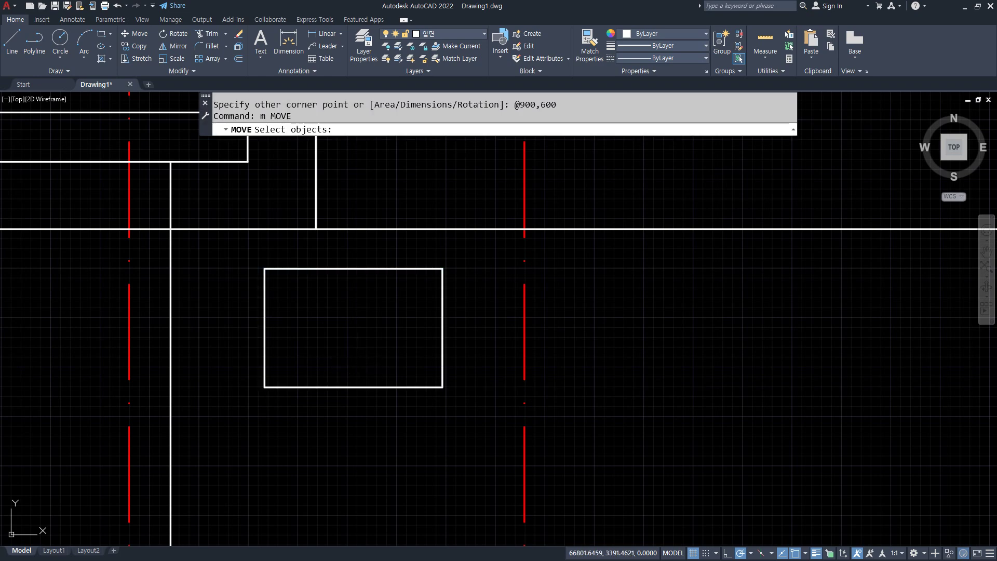
{"action": "left_click", "coordinate": [361, 269]}
{"action": "key", "text": "Return"}
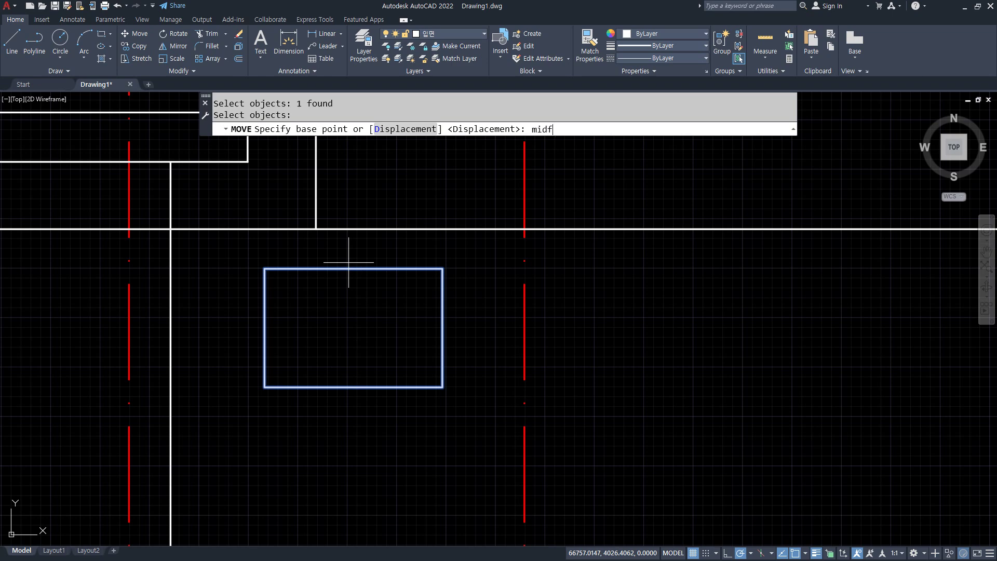
{"action": "key", "text": "Return"}
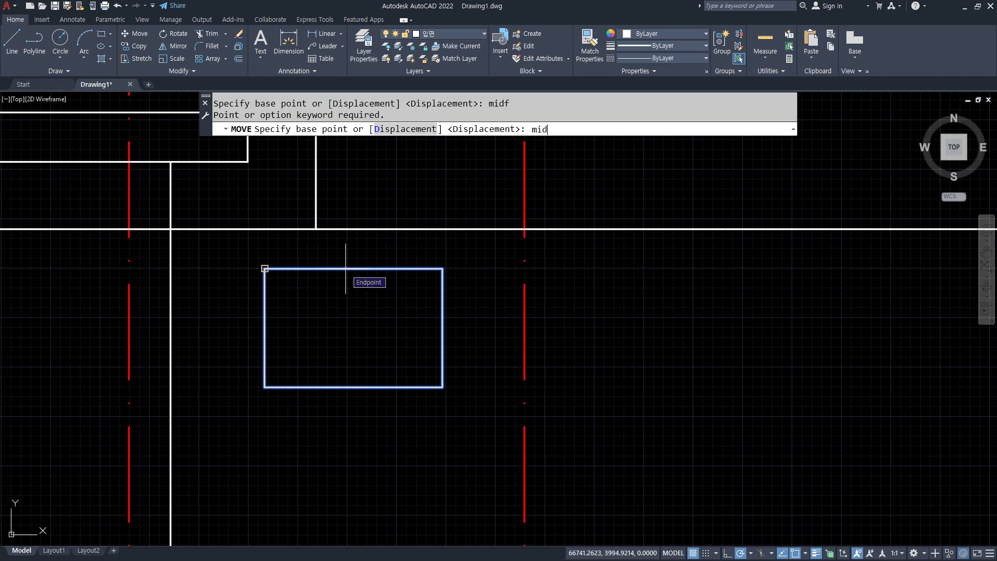
{"action": "type", "text": "mid"}
{"action": "key", "text": "Return"}
{"action": "left_click", "coordinate": [353, 269]}
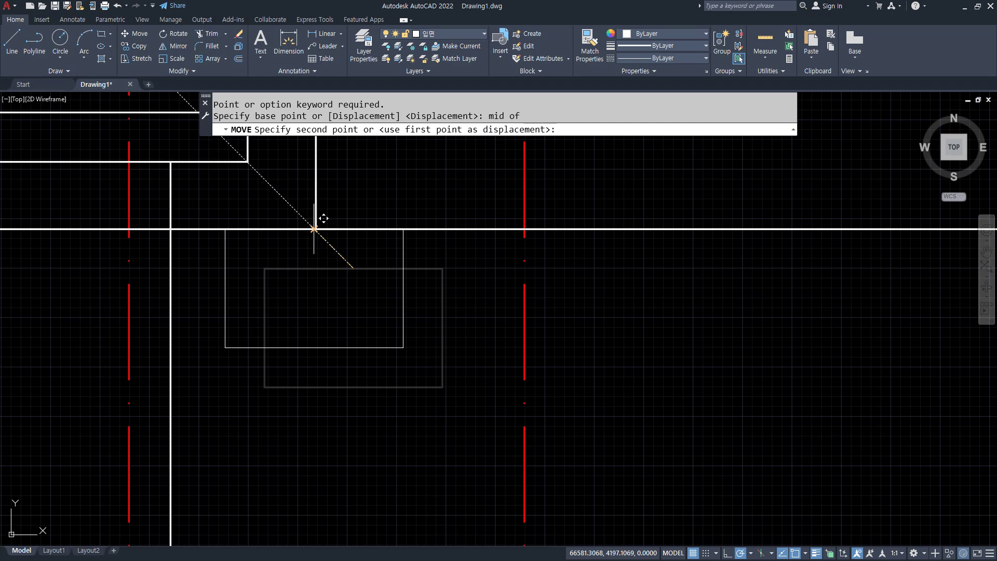
{"action": "type", "text": "end"}
{"action": "key", "text": "Return"}
{"action": "left_click", "coordinate": [317, 229]}
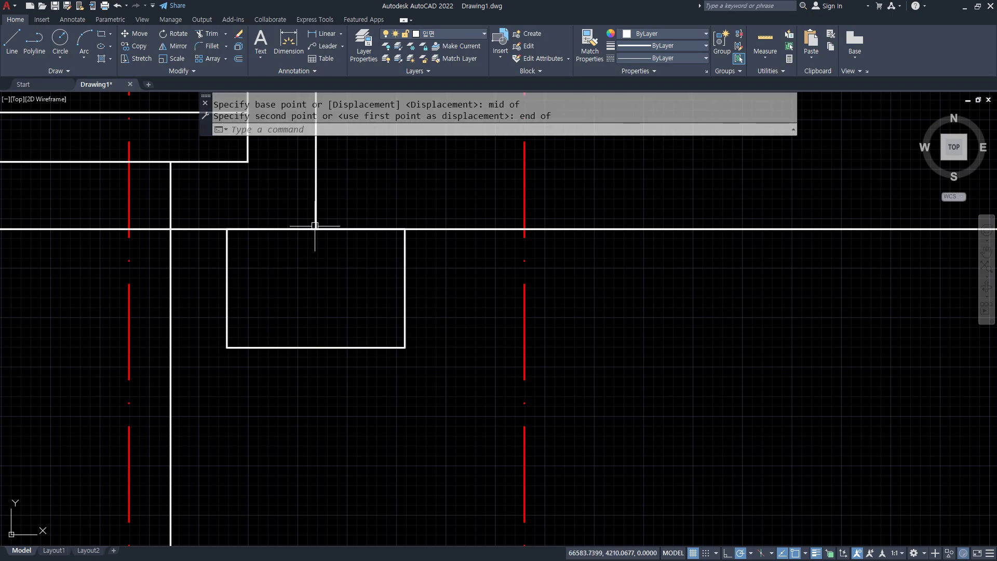
{"action": "type", "text": "e"}
{"action": "key", "text": "Return"}
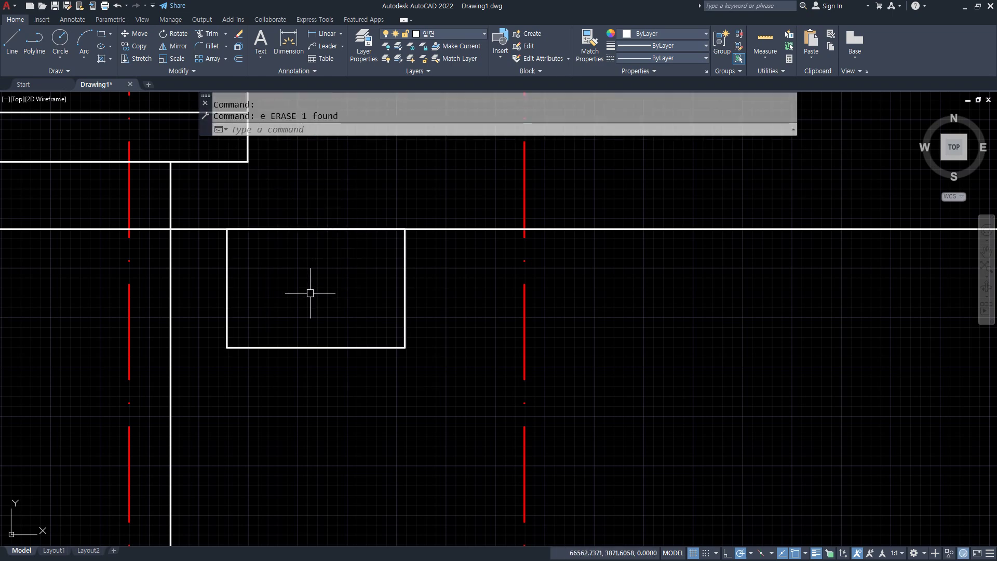
Step: Offset the window rectangle inward by 45 for the outer frame
{"action": "type", "text": "o"}
{"action": "key", "text": "Return"}
{"action": "type", "text": "45"}
{"action": "key", "text": "Return"}
{"action": "left_click", "coordinate": [405, 285]}
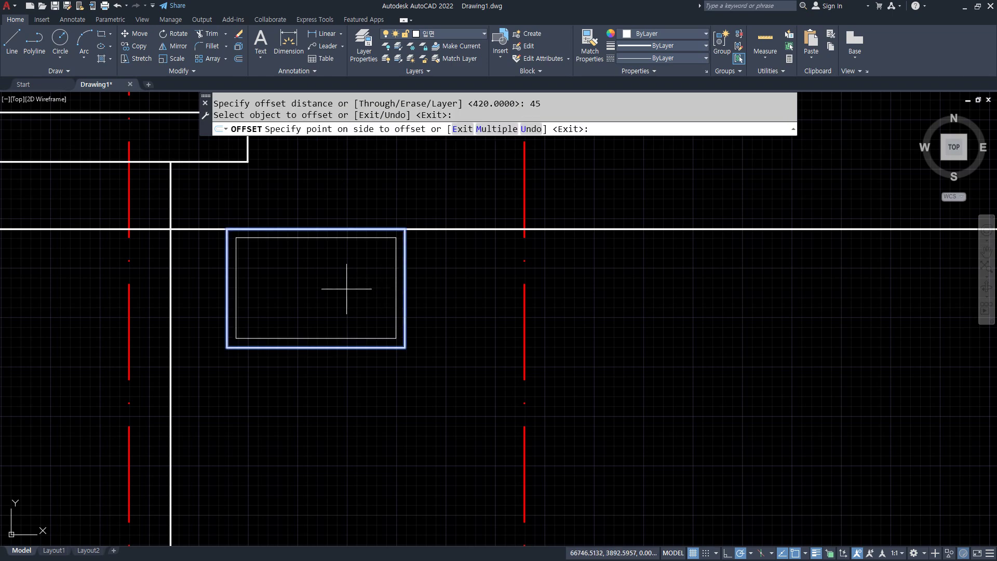
{"action": "left_click", "coordinate": [346, 285]}
{"action": "type", "text": "o"}
{"action": "key", "text": "Return"}
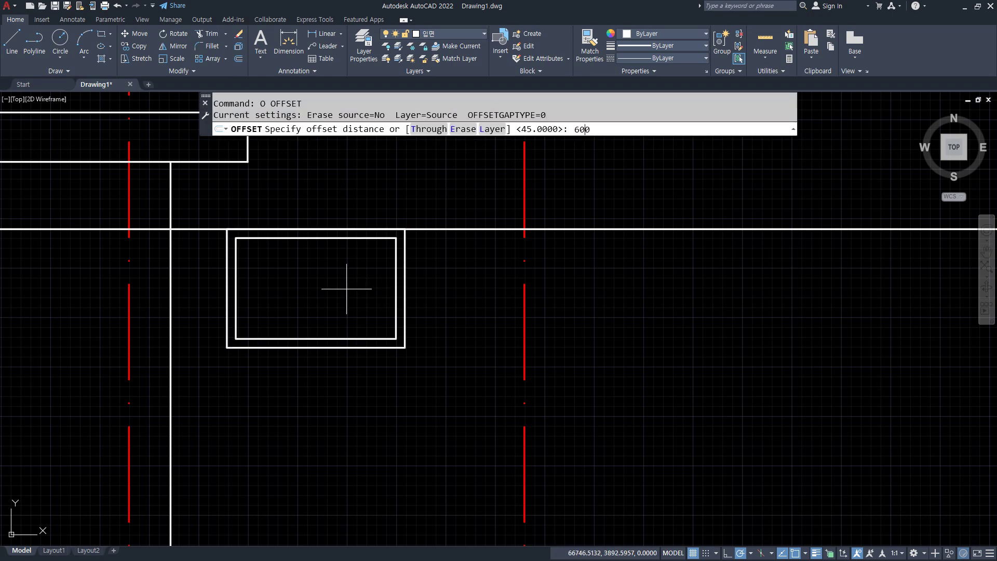
{"action": "type", "text": "600"}
{"action": "key", "text": "Return"}
{"action": "left_click", "coordinate": [356, 239]}
{"action": "left_click", "coordinate": [336, 286]}
{"action": "key", "text": "Escape"}
{"action": "key", "text": "Escape"}
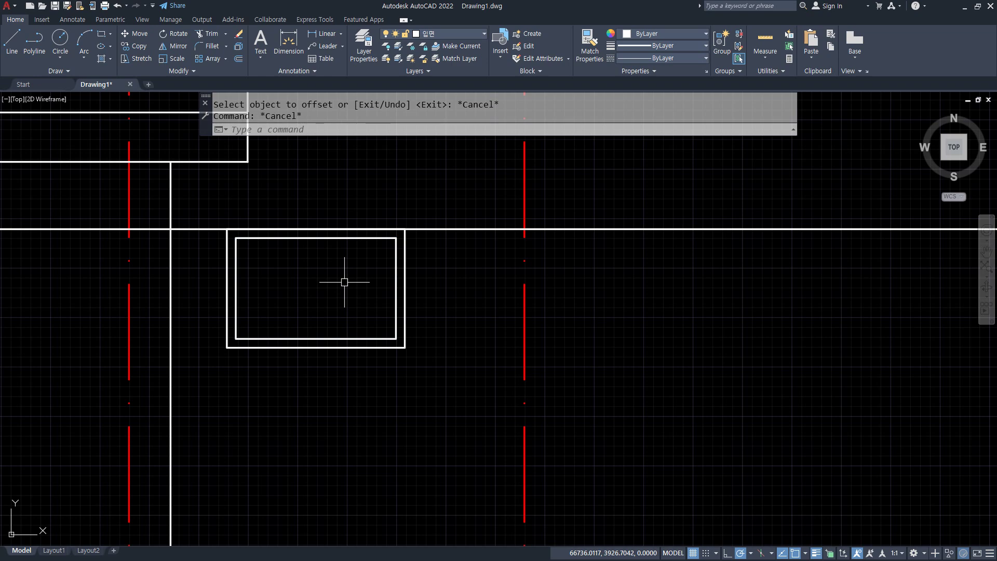
Step: Offset the inner window rectangle inward by 60 for the sash frame
{"action": "key", "text": "Return"}
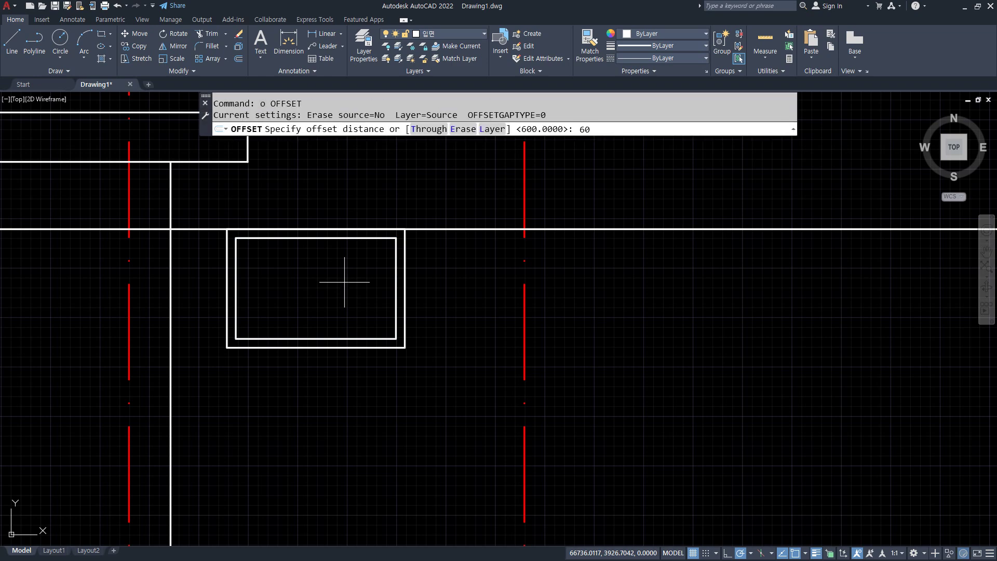
{"action": "key", "text": "Return"}
{"action": "left_click", "coordinate": [345, 238]}
{"action": "left_click", "coordinate": [334, 280]}
{"action": "scroll", "coordinate": [323, 241], "scroll_direction": "up", "scroll_amount": 5}
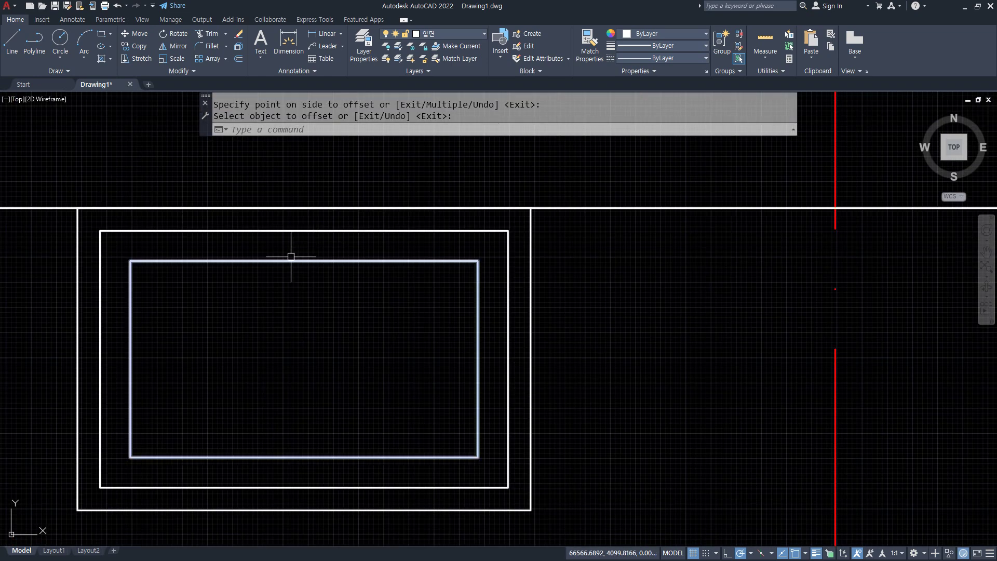
Step: Draw a vertical centre line from the midpoint of the window's outer top edge to the bottom edge of the middle rectangle
{"action": "middle_click_drag", "start_coordinate": [290, 256], "coordinate": [352, 265]}
{"action": "key", "text": "Return"}
{"action": "type", "text": "l"}
{"action": "key", "text": "Return"}
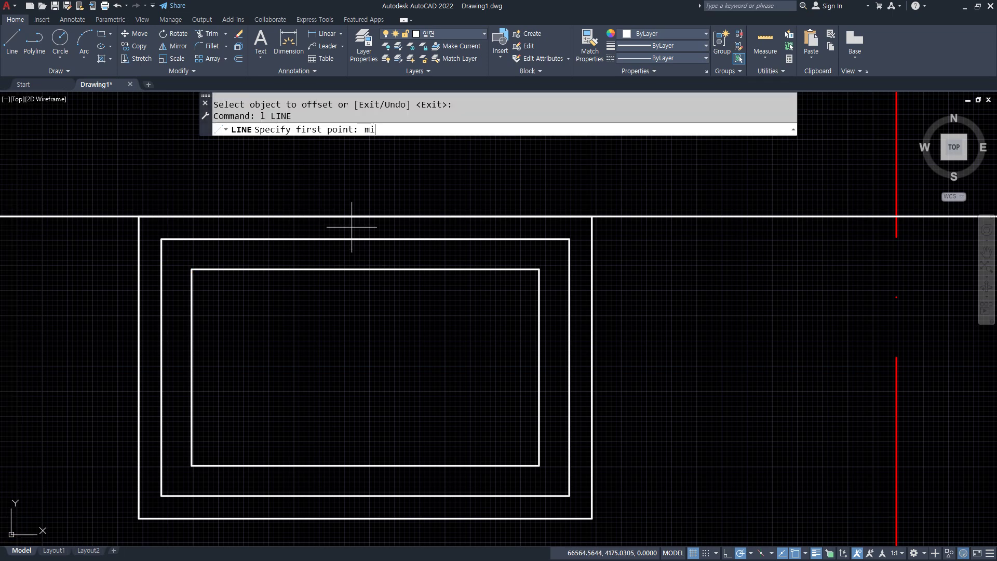
{"action": "left_click", "coordinate": [366, 215]}
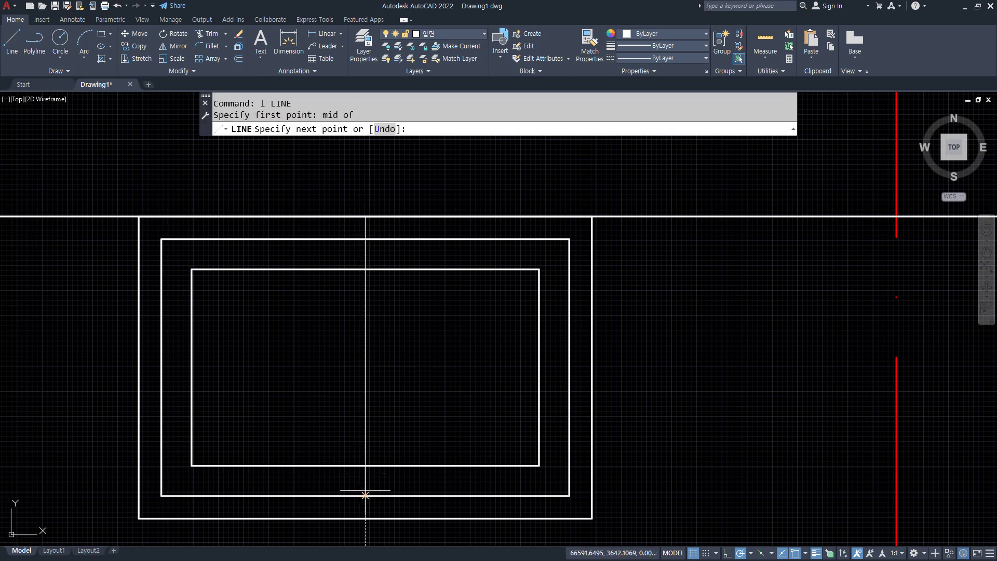
{"action": "left_click", "coordinate": [366, 495]}
{"action": "key", "text": "Return"}
Step: Trim the part of the window's centre line above the middle rectangle
{"action": "type", "text": "tr"}
{"action": "key", "text": "Return"}
{"action": "left_click", "coordinate": [365, 227]}
{"action": "key", "text": "Return"}
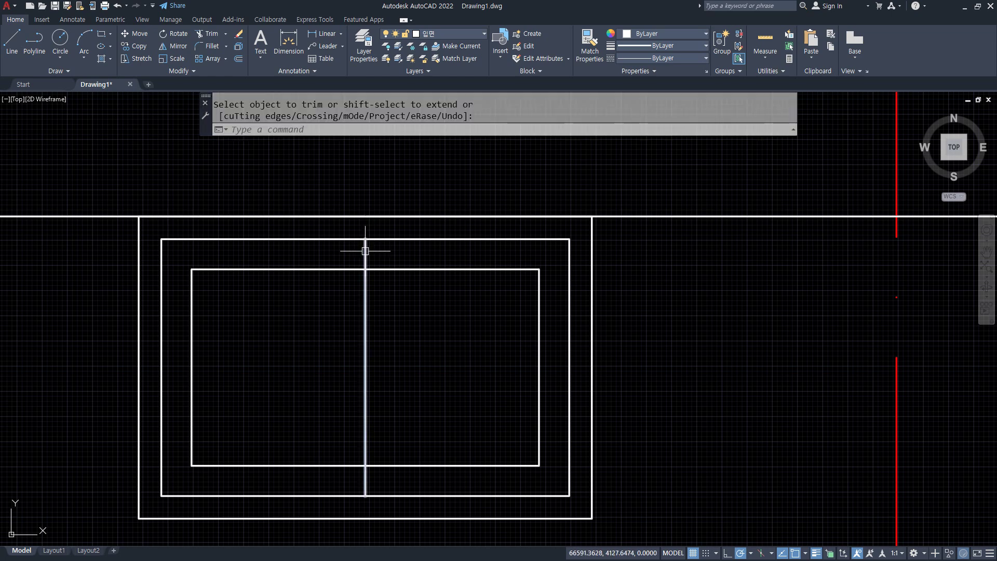
Step: Offset the window's centre line by 30 to both sides and erase the original centre line
{"action": "type", "text": "o"}
{"action": "key", "text": "Return"}
{"action": "type", "text": "30"}
{"action": "key", "text": "Return"}
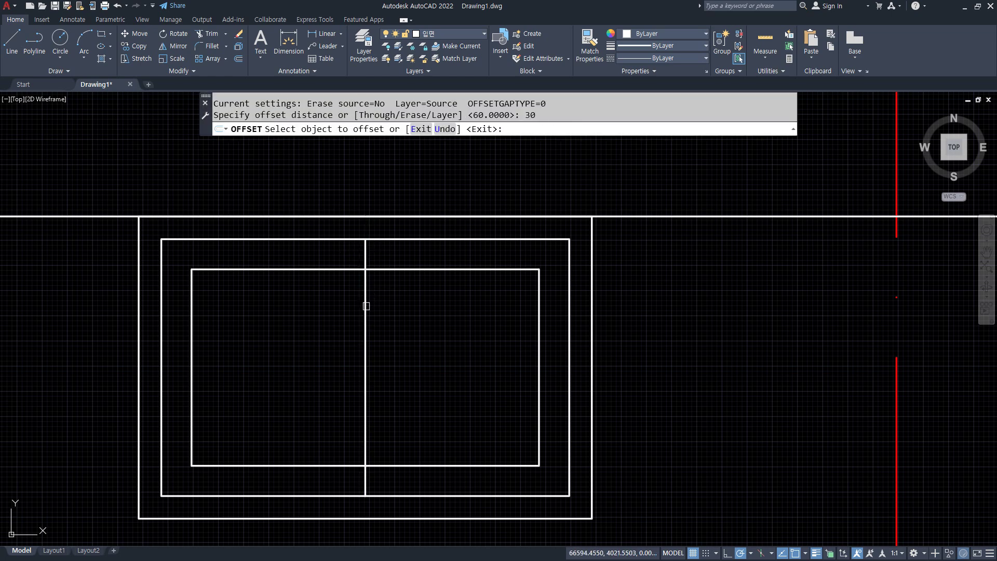
{"action": "left_click", "coordinate": [366, 289]}
{"action": "left_click", "coordinate": [390, 297]}
{"action": "left_click", "coordinate": [364, 310]}
{"action": "left_click", "coordinate": [353, 314]}
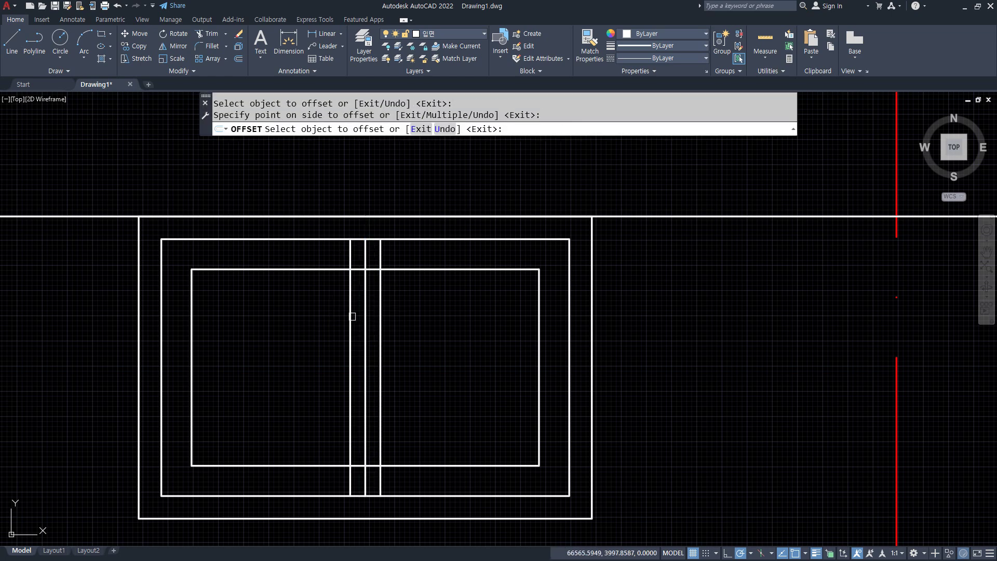
{"action": "key", "text": "Return"}
{"action": "left_click", "coordinate": [366, 312]}
{"action": "key", "text": "Delete"}
Step: Trim the right mullion line outside the innermost rectangle and that rectangle's top and bottom edges between the two mullion lines
{"action": "type", "text": "tr"}
{"action": "key", "text": "Return"}
{"action": "left_click", "coordinate": [378, 257]}
{"action": "left_click", "coordinate": [366, 269]}
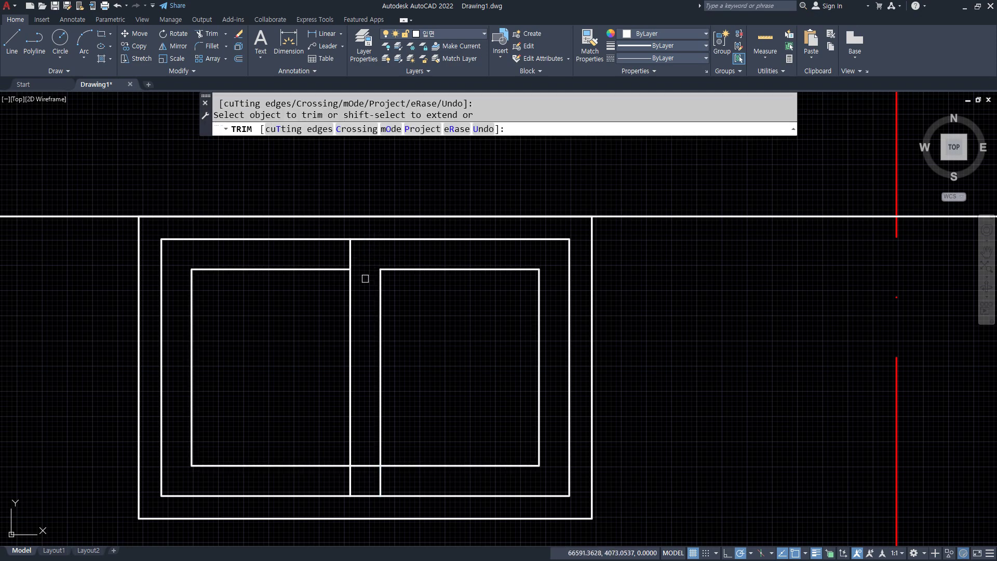
{"action": "left_click_drag", "start_coordinate": [376, 474], "coordinate": [387, 482]}
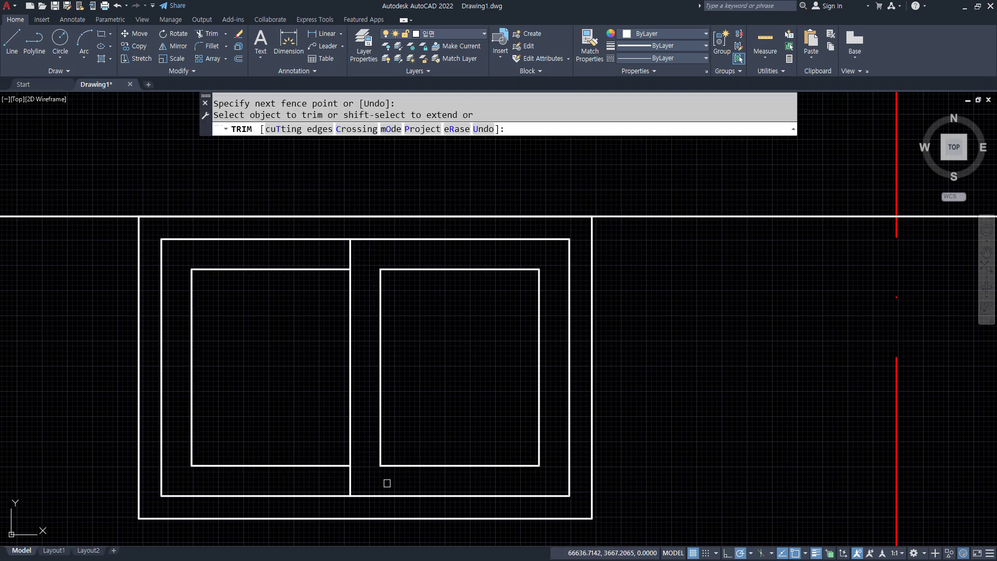
{"action": "key", "text": "Return"}
Step: Draw a rectangle 900 wide and 150 high directly below the window, starting from the window's lower-left corner
{"action": "scroll", "coordinate": [339, 452], "scroll_direction": "down", "scroll_amount": 2}
{"action": "middle_click_drag", "start_coordinate": [329, 452], "coordinate": [321, 324]}
{"action": "type", "text": "rec"}
{"action": "key", "text": "Return"}
{"action": "left_click", "coordinate": [206, 365]}
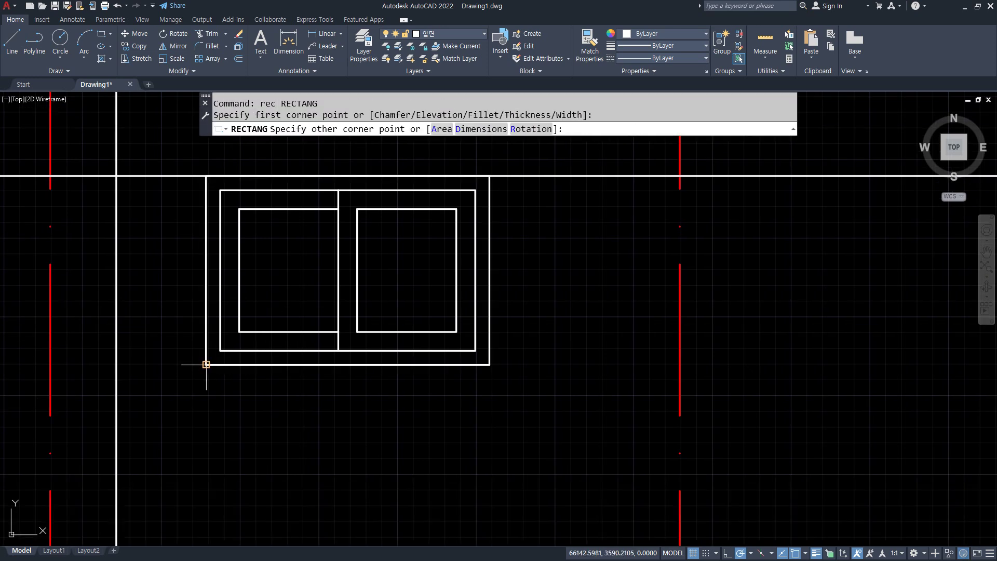
{"action": "type", "text": "@900,-1"}
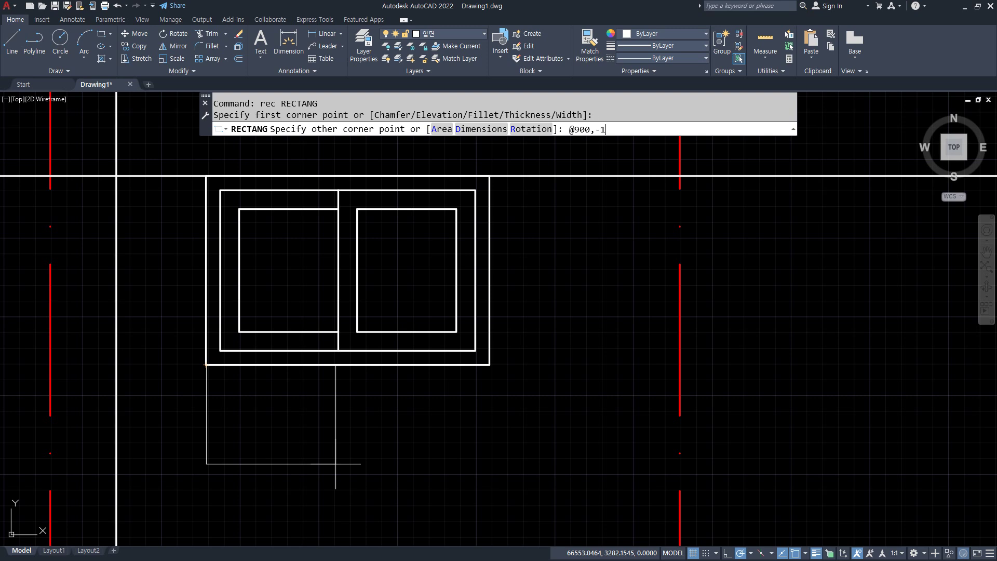
{"action": "type", "text": "50"}
{"action": "key", "text": "Return"}
Step: Explode the rectangle below the window into separate lines
{"action": "type", "text": "x"}
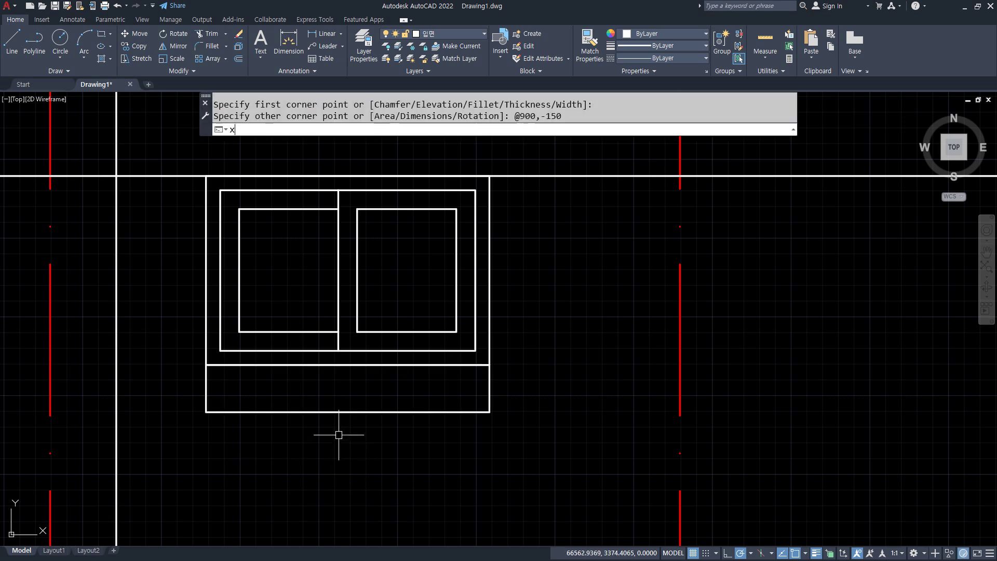
{"action": "key", "text": "Return"}
{"action": "left_click", "coordinate": [337, 412]}
{"action": "key", "text": "Return"}
Step: Offset the top edge of the strip below the window downward by 50
{"action": "type", "text": "o"}
{"action": "key", "text": "Return"}
{"action": "type", "text": "5"}
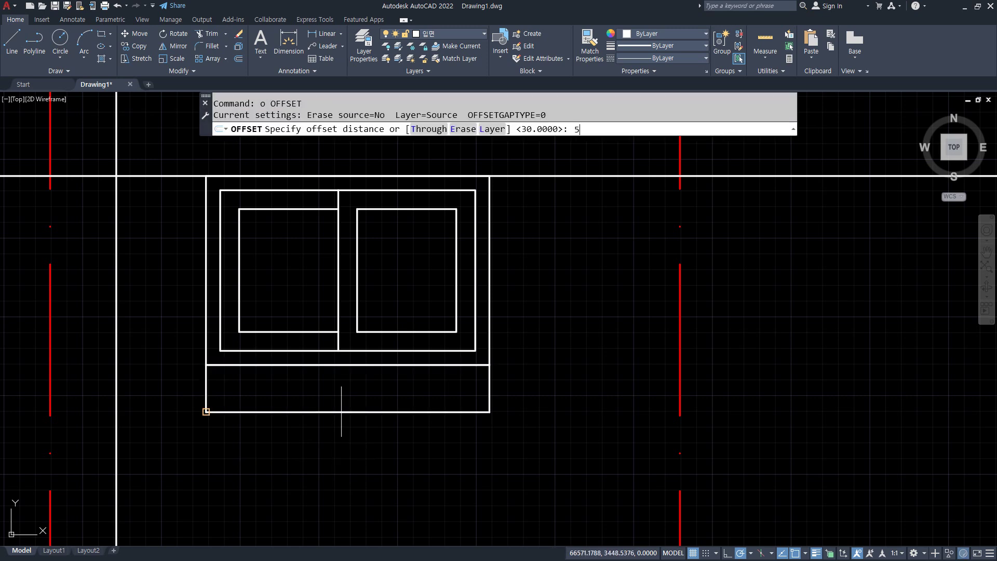
{"action": "type", "text": "0"}
{"action": "key", "text": "Return"}
{"action": "left_click", "coordinate": [341, 365]}
{"action": "left_click", "coordinate": [340, 384]}
{"action": "key", "text": "Return"}
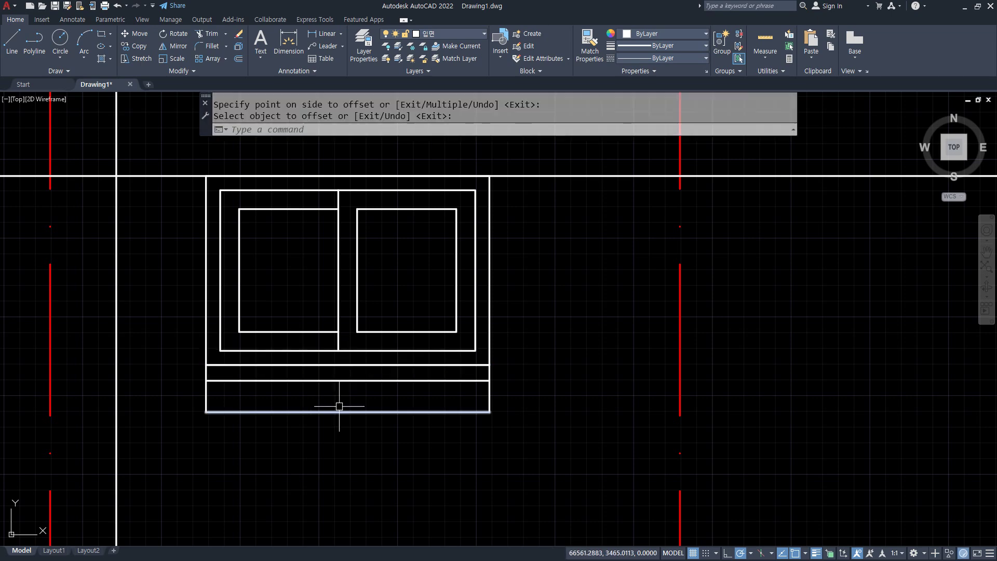
Step: Hatch both bands of the strip below the window, using the User defined hatch type
{"action": "scroll", "coordinate": [383, 400], "scroll_direction": "down", "scroll_amount": 3}
{"action": "scroll", "coordinate": [305, 397], "scroll_direction": "up", "scroll_amount": 3}
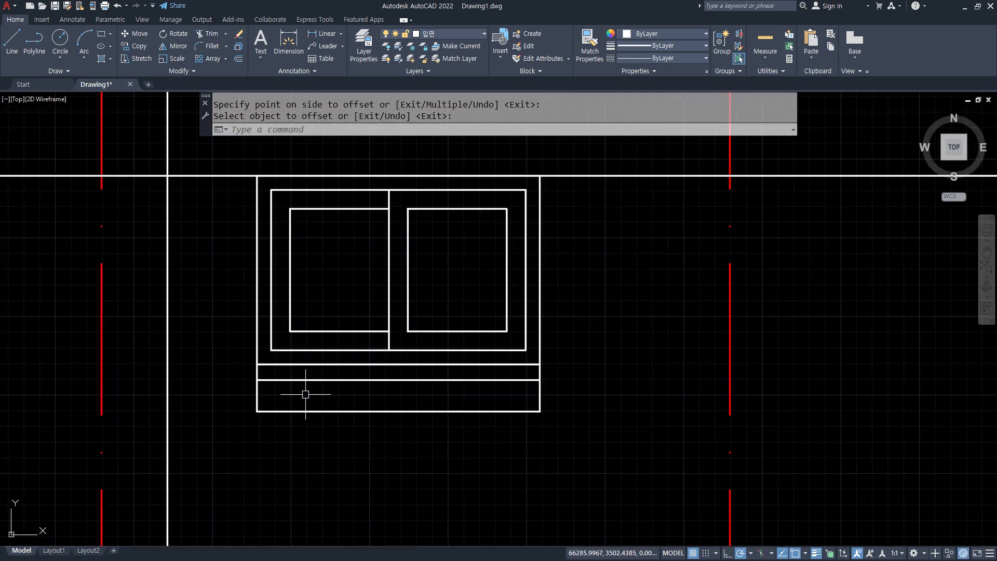
{"action": "type", "text": "h"}
{"action": "key", "text": "Return"}
{"action": "left_click", "coordinate": [349, 403]}
{"action": "left_click", "coordinate": [366, 372]}
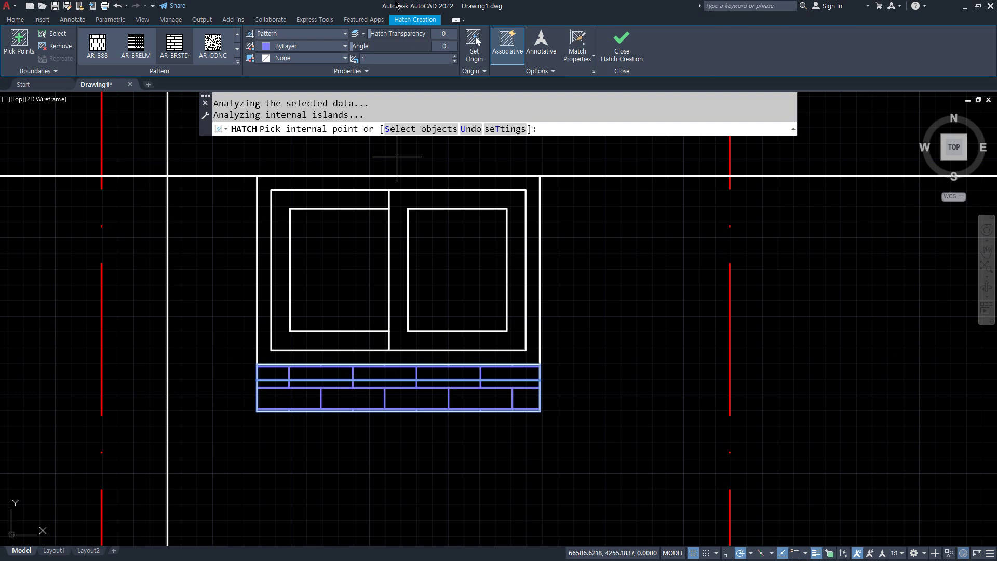
{"action": "left_click", "coordinate": [300, 34]}
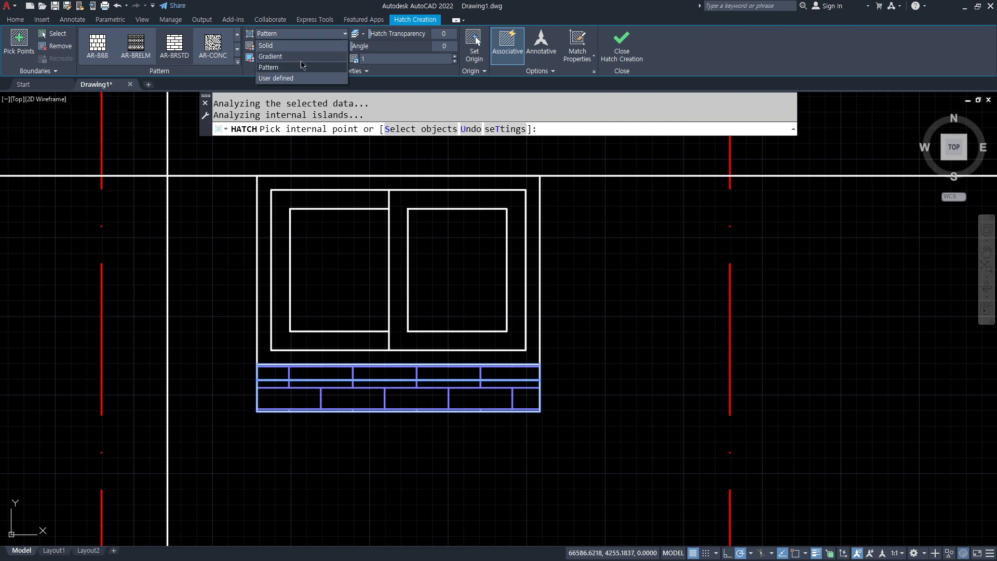
{"action": "left_click", "coordinate": [291, 79]}
Step: Set the strip hatch's line spacing to 70 and its angle to 90
{"action": "left_click", "coordinate": [376, 57]}
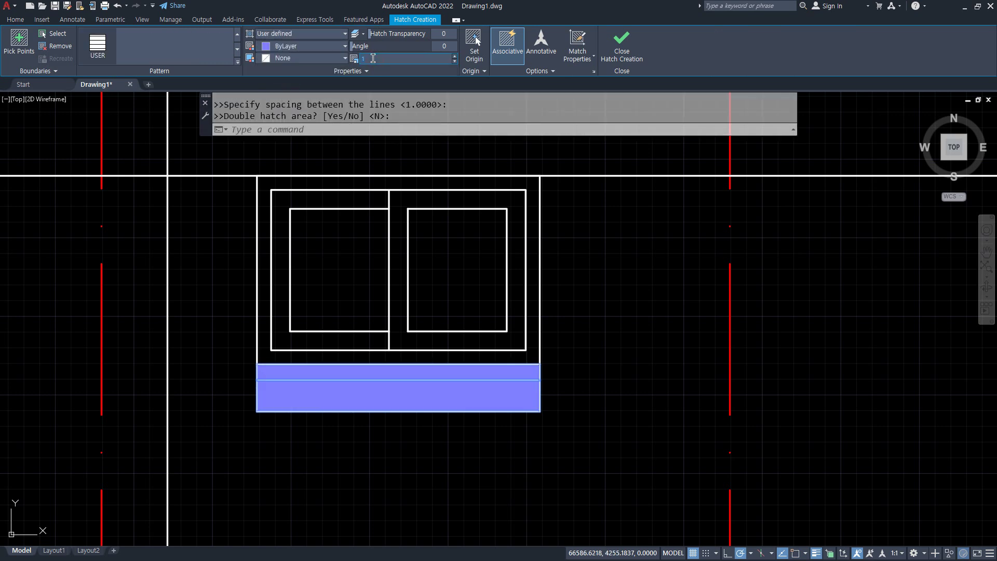
{"action": "key", "text": "Return"}
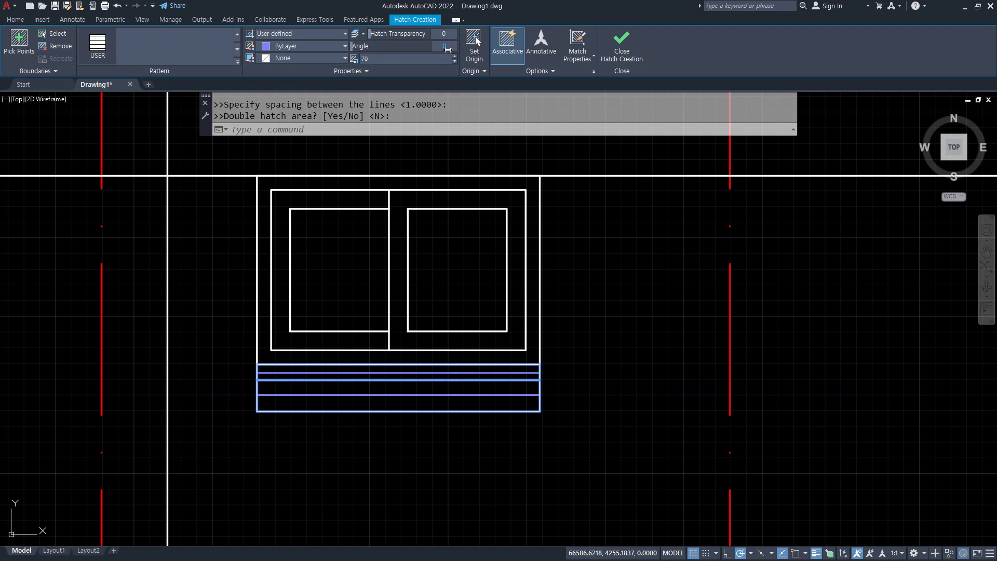
{"action": "type", "text": "90"}
{"action": "key", "text": "Return"}
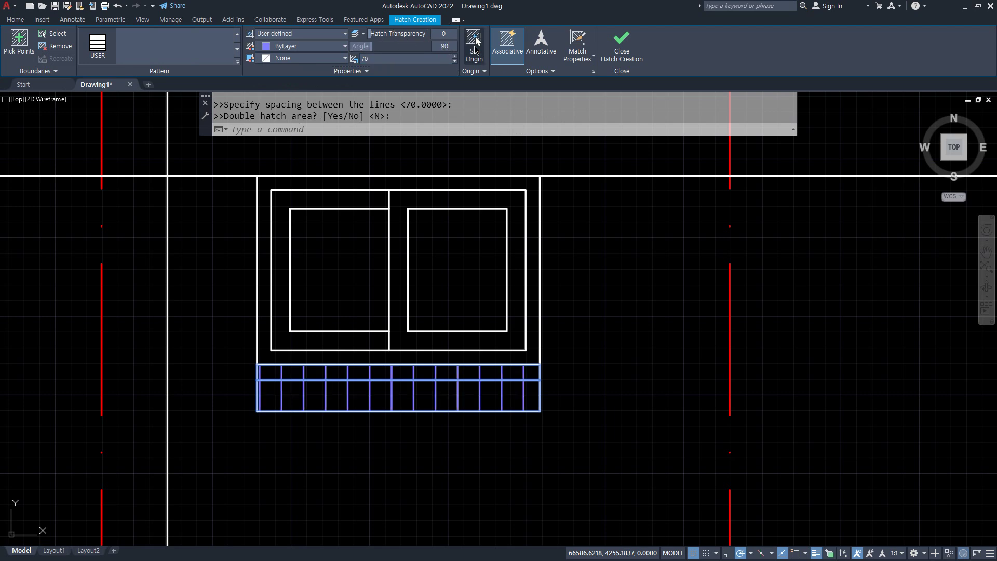
Step: Set the hatch origin at the midpoint of the strip's top edge and finish the hatch
{"action": "left_click", "coordinate": [476, 41]}
{"action": "type", "text": "mid"}
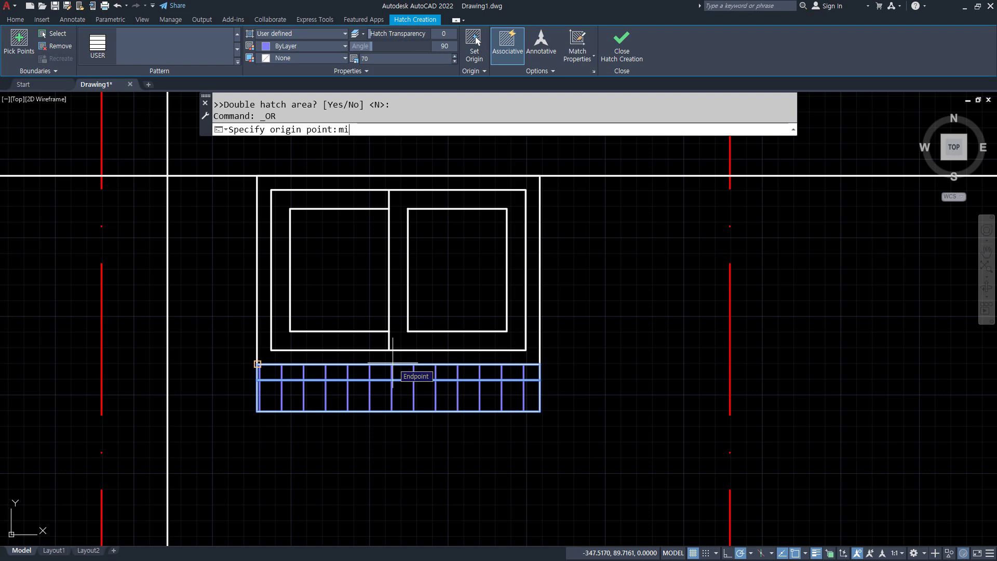
{"action": "key", "text": "Return"}
{"action": "left_click", "coordinate": [397, 363]}
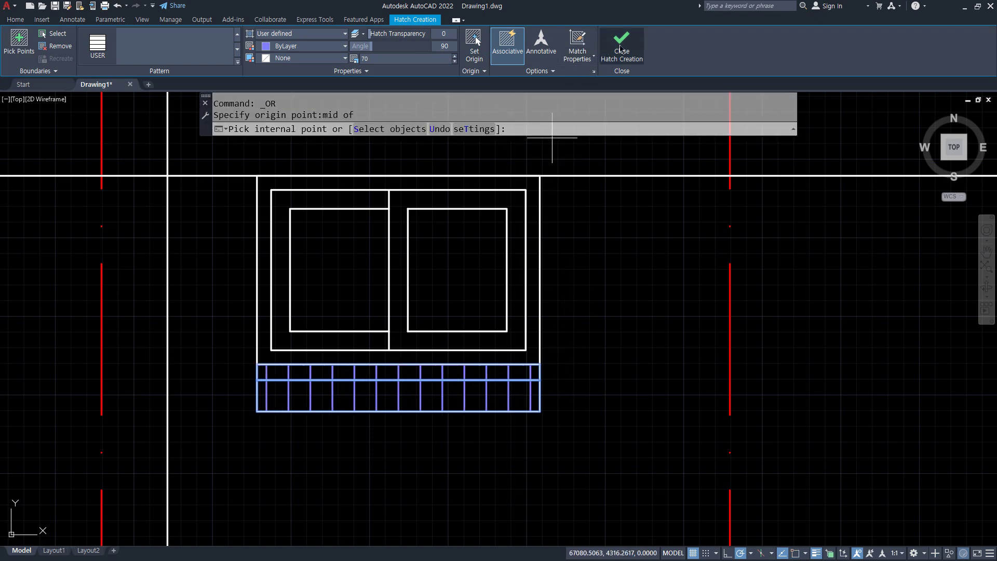
{"action": "key", "text": "Return"}
Step: Examine the elevation's right-hand wall and the matching lower-right room corner in the floor plan
{"action": "scroll", "coordinate": [403, 385], "scroll_direction": "down", "scroll_amount": 3}
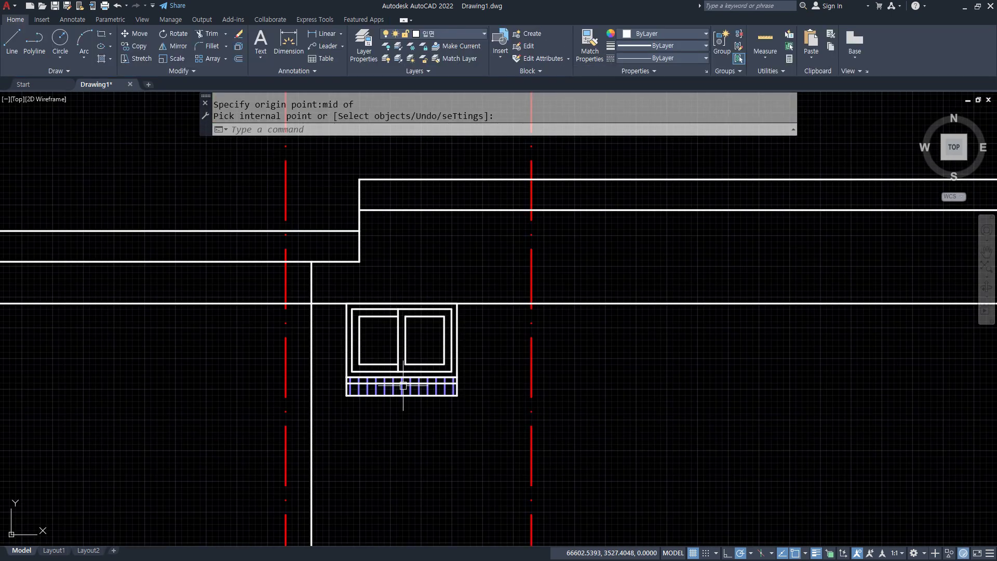
{"action": "middle_click_drag", "start_coordinate": [600, 400], "coordinate": [445, 383]}
{"action": "scroll", "coordinate": [261, 281], "scroll_direction": "down", "scroll_amount": 2}
{"action": "scroll", "coordinate": [439, 384], "scroll_direction": "up", "scroll_amount": 2}
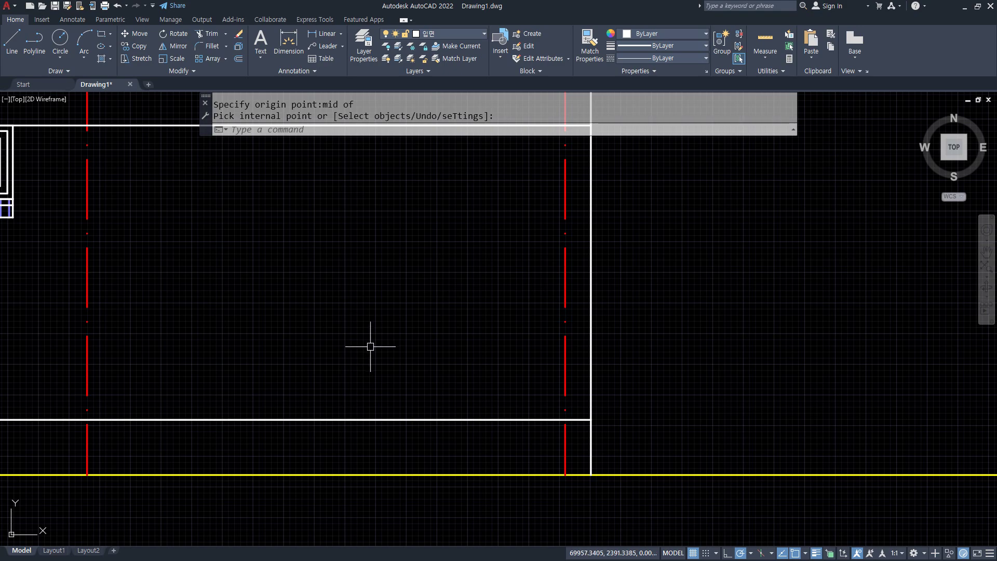
{"action": "scroll", "coordinate": [360, 322], "scroll_direction": "down", "scroll_amount": 2}
{"action": "mouse_move", "coordinate": [391, 292]}
{"action": "middle_mouse_down"}
{"action": "mouse_move", "coordinate": [376, 320]}
{"action": "mouse_move", "coordinate": [363, 451]}
{"action": "middle_mouse_up"}
{"action": "mouse_move", "coordinate": [374, 262]}
{"action": "middle_mouse_down"}
{"action": "mouse_move", "coordinate": [355, 435]}
{"action": "mouse_move", "coordinate": [403, 381]}
{"action": "middle_mouse_up"}
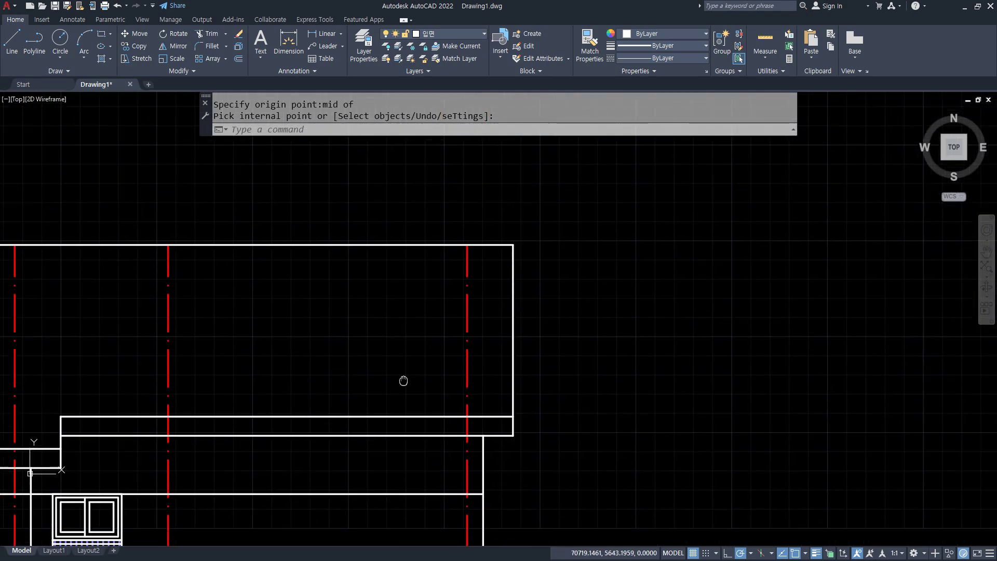
{"action": "scroll", "coordinate": [403, 377], "scroll_direction": "down", "scroll_amount": 2}
{"action": "middle_click_drag", "start_coordinate": [398, 302], "coordinate": [373, 475]}
{"action": "scroll", "coordinate": [373, 250], "scroll_direction": "up", "scroll_amount": 4}
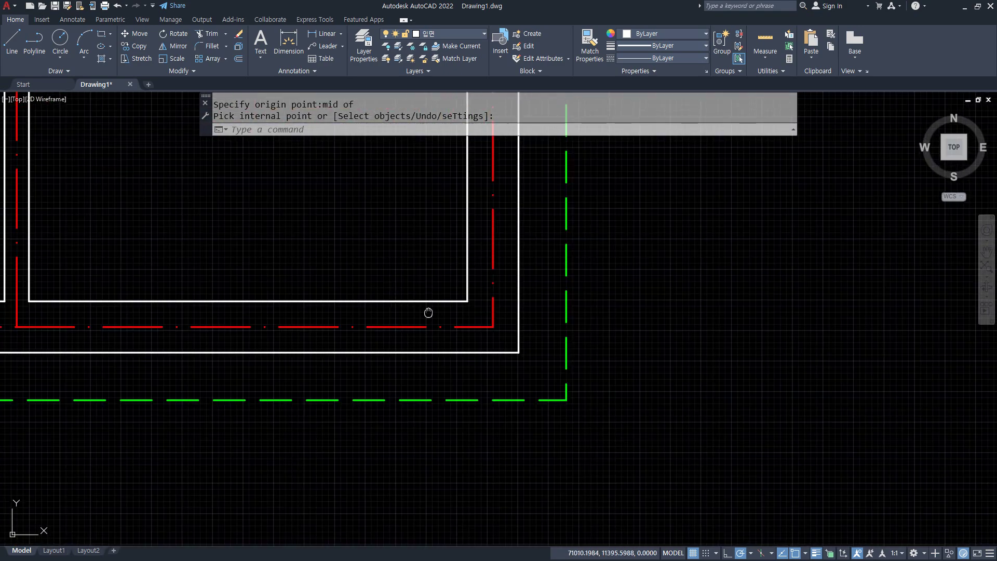
{"action": "middle_click_drag", "start_coordinate": [429, 250], "coordinate": [521, 276]}
{"action": "left_click_drag", "start_coordinate": [493, 156], "coordinate": [493, 322]}
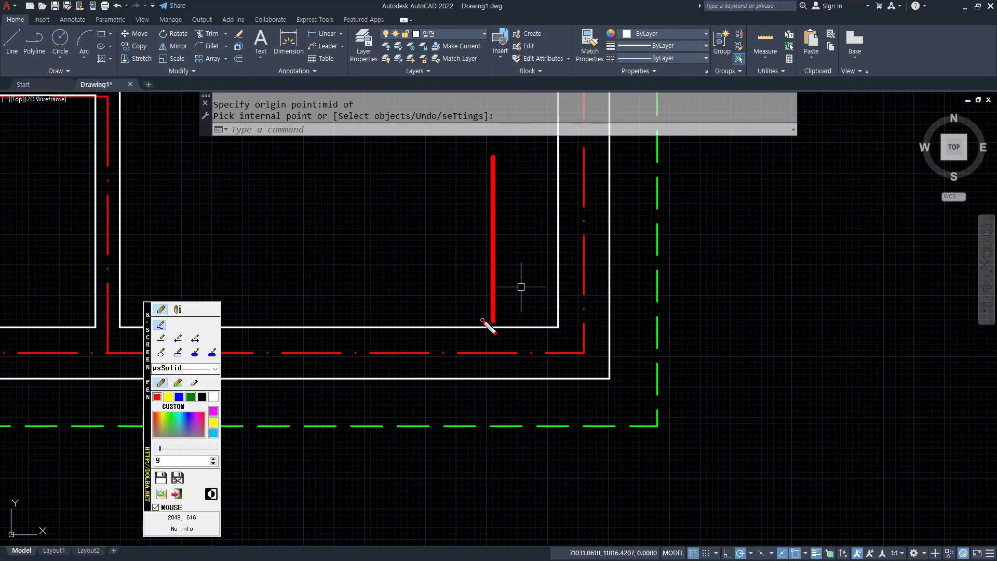
{"action": "right_click", "coordinate": [482, 320]}
{"action": "left_click_drag", "start_coordinate": [481, 164], "coordinate": [487, 328]}
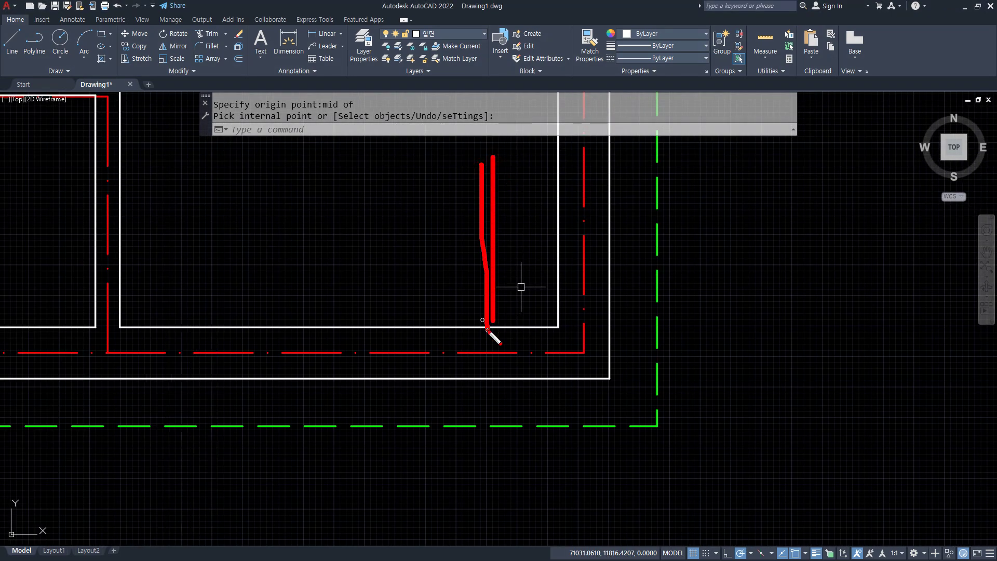
{"action": "left_click_drag", "start_coordinate": [409, 338], "coordinate": [438, 346]}
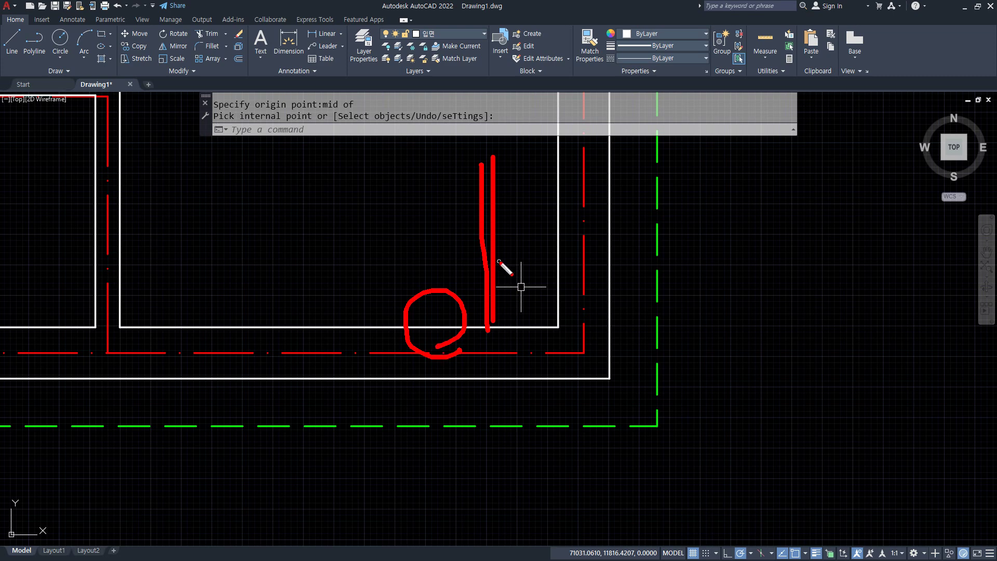
{"action": "key", "text": "Escape"}
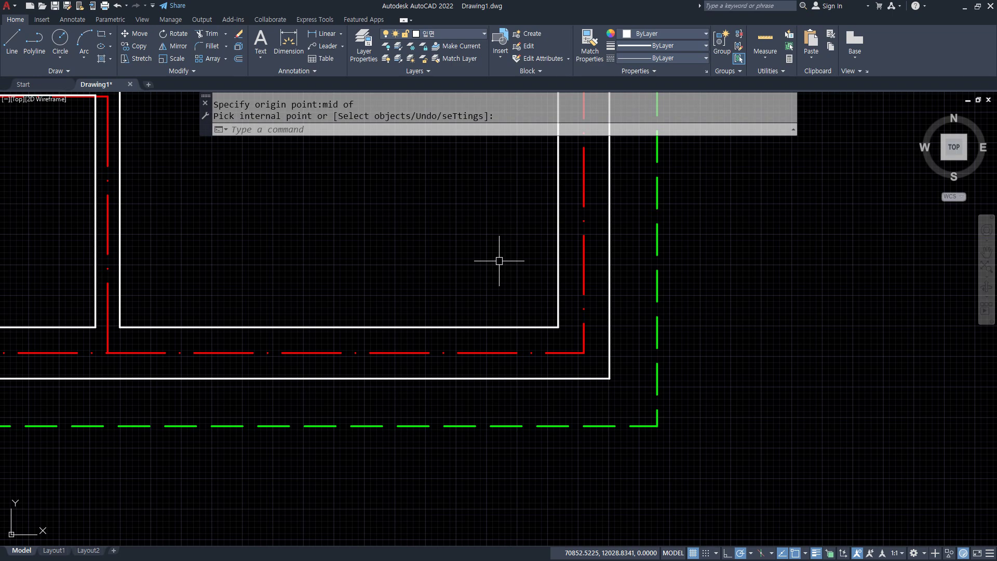
Step: Offset the inner face of the plan's right wall by 600 into the lower-right room
{"action": "type", "text": "offset"}
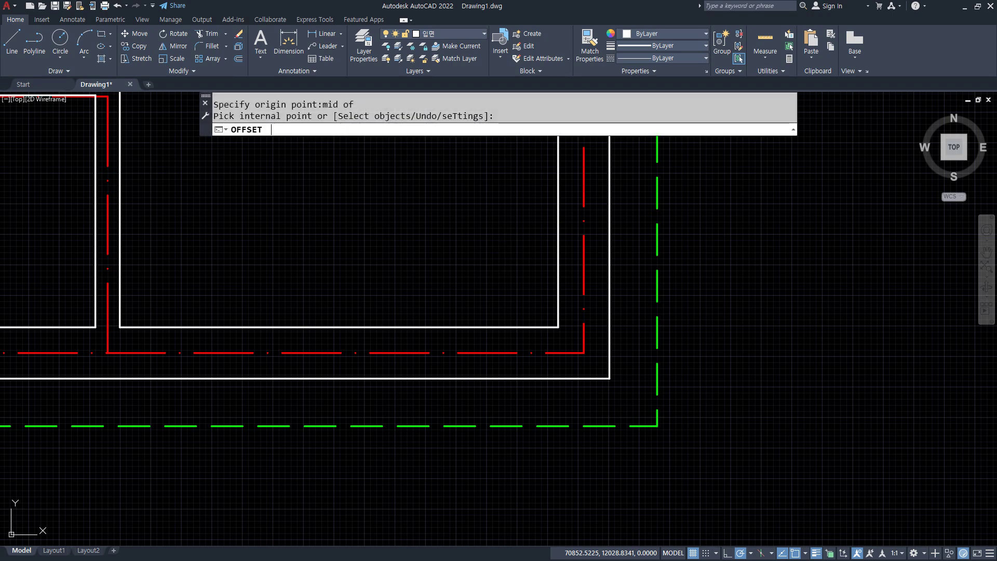
{"action": "key", "text": "Return"}
{"action": "type", "text": "600"}
{"action": "key", "text": "Return"}
{"action": "left_click", "coordinate": [558, 274]}
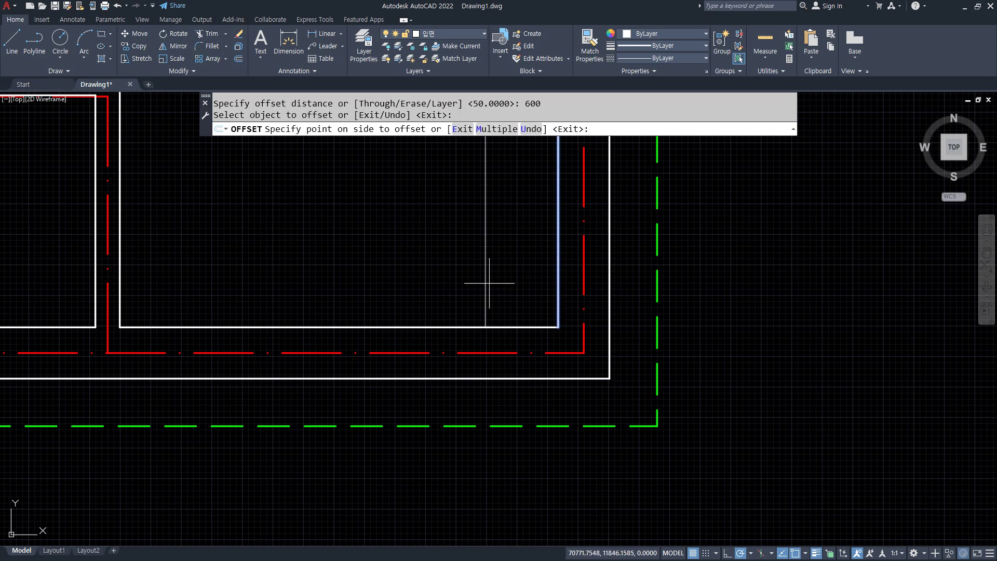
{"action": "left_click", "coordinate": [485, 280]}
{"action": "key", "text": "Return"}
Step: Extend the offset line down through the bottom wall to its outer face
{"action": "type", "text": "ex"}
{"action": "key", "text": "Return"}
{"action": "left_click", "coordinate": [486, 328]}
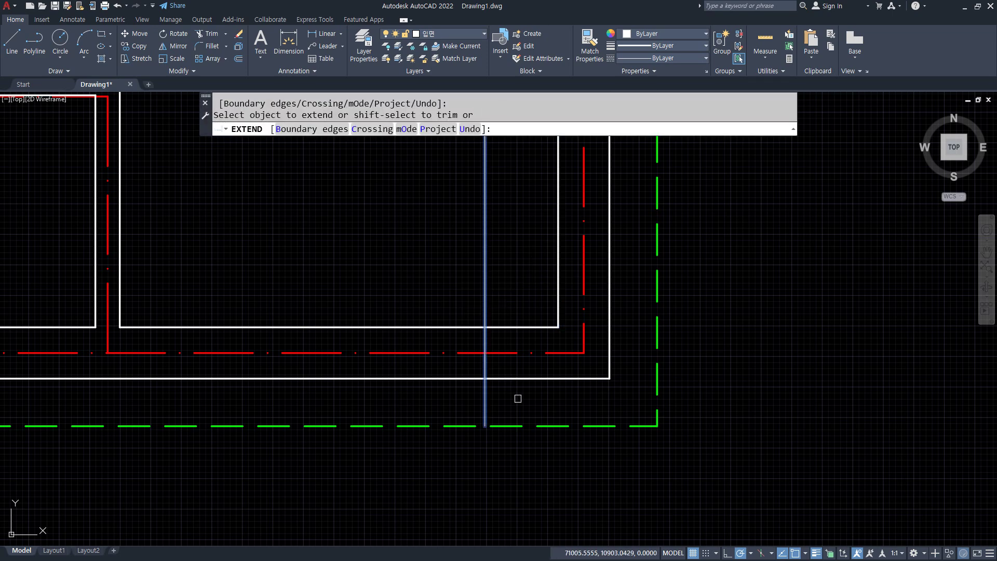
{"action": "key", "text": "Return"}
Step: Try offsetting the extended line by 900 toward the right wall, and erase that copy
{"action": "type", "text": "o"}
{"action": "key", "text": "Return"}
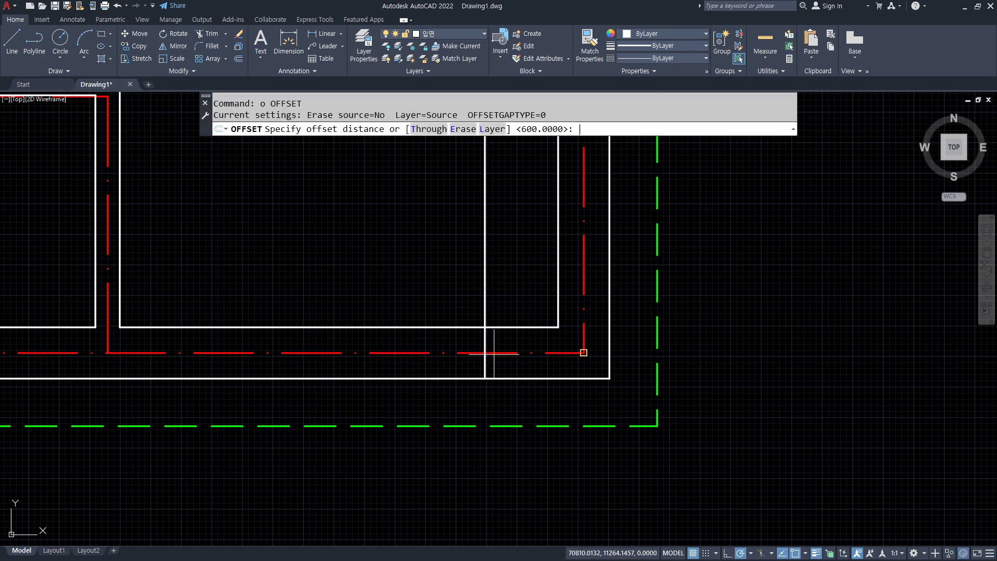
{"action": "type", "text": "900"}
{"action": "key", "text": "Return"}
{"action": "left_click", "coordinate": [484, 335]}
{"action": "left_click", "coordinate": [501, 343]}
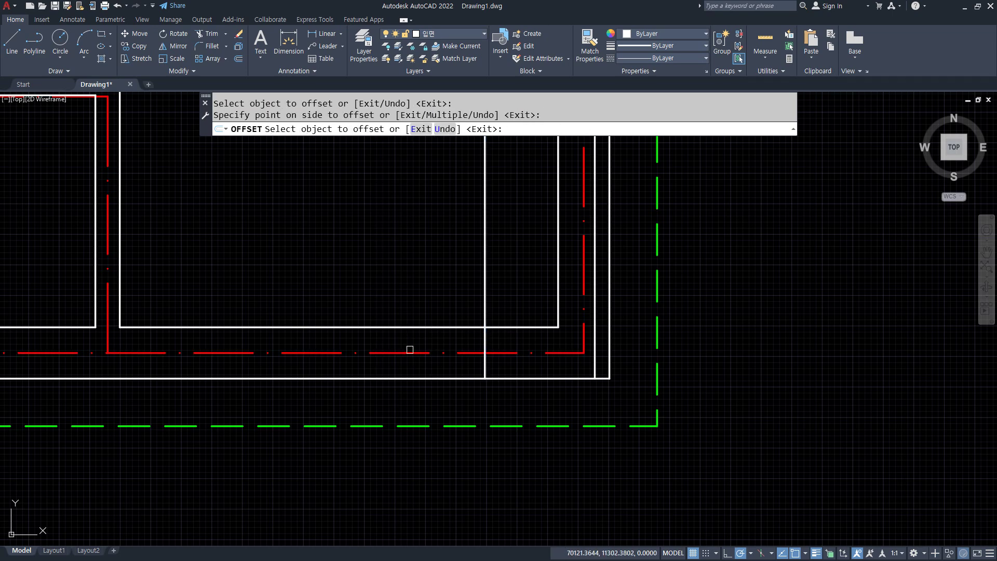
{"action": "key", "text": "Return"}
{"action": "key", "text": "Escape"}
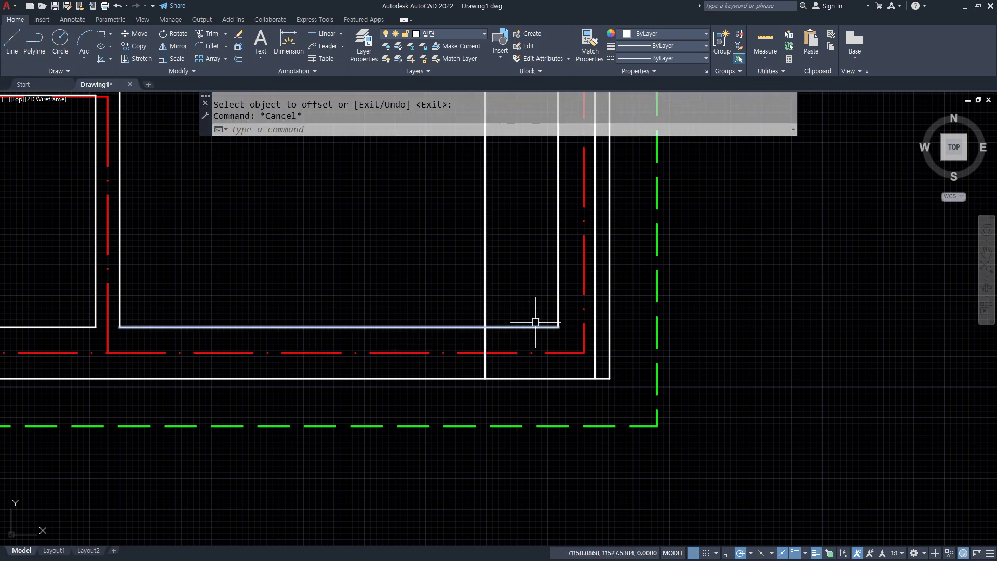
{"action": "left_click", "coordinate": [594, 318]}
{"action": "type", "text": "e"}
{"action": "key", "text": "Return"}
Step: Offset the extended line by 900 to the left to mark the door opening's other side
{"action": "type", "text": "o"}
{"action": "key", "text": "Return"}
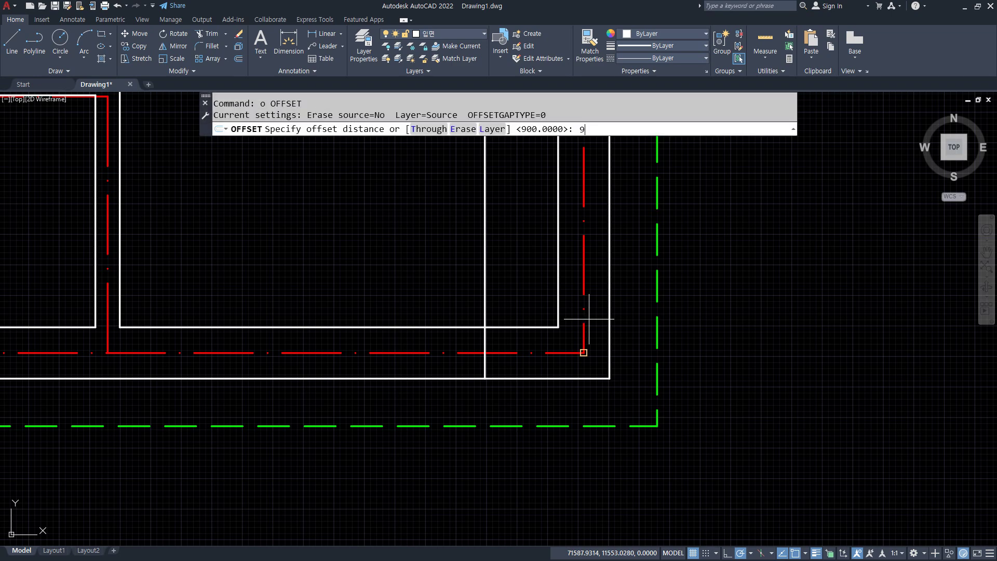
{"action": "type", "text": "900"}
{"action": "key", "text": "Return"}
{"action": "left_click", "coordinate": [481, 256]}
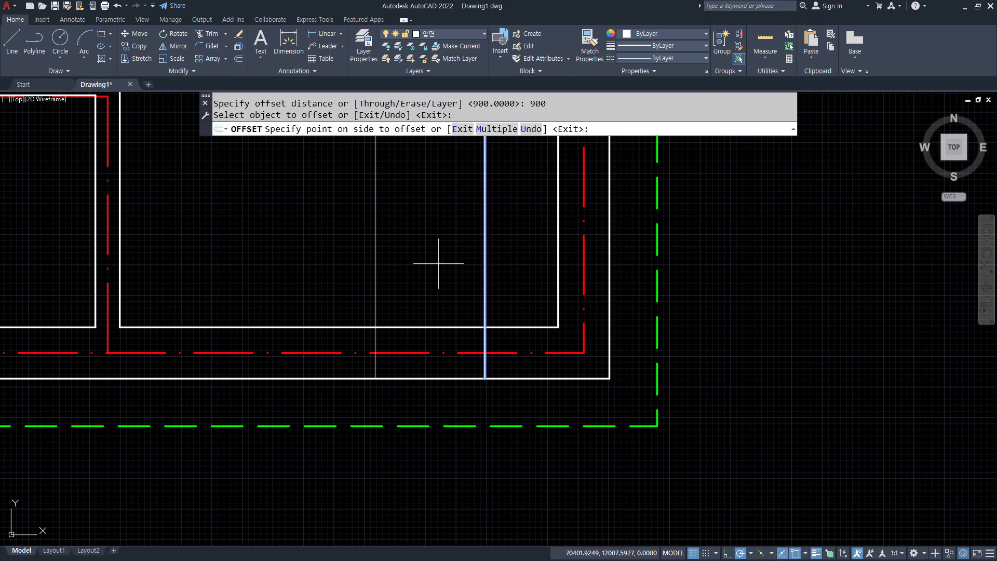
{"action": "left_click", "coordinate": [438, 266]}
{"action": "key", "text": "Return"}
Step: Trim both opening lines above the inner face of the bottom wall
{"action": "type", "text": "tr"}
{"action": "key", "text": "Return"}
{"action": "left_click", "coordinate": [512, 268]}
{"action": "left_click", "coordinate": [343, 270]}
{"action": "key", "text": "Return"}
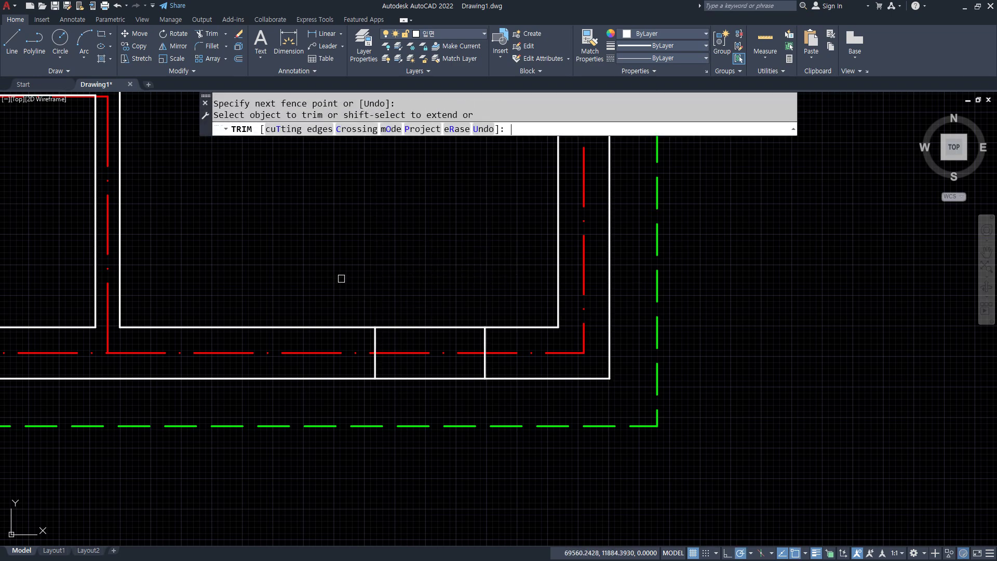
{"action": "key", "text": "Return"}
Step: Draw a vertical projection line from the opening's right end on the outer wall face down to the elevation's floor line
{"action": "middle_click_drag", "start_coordinate": [431, 397], "coordinate": [414, 282]}
{"action": "type", "text": "l"}
{"action": "key", "text": "Return"}
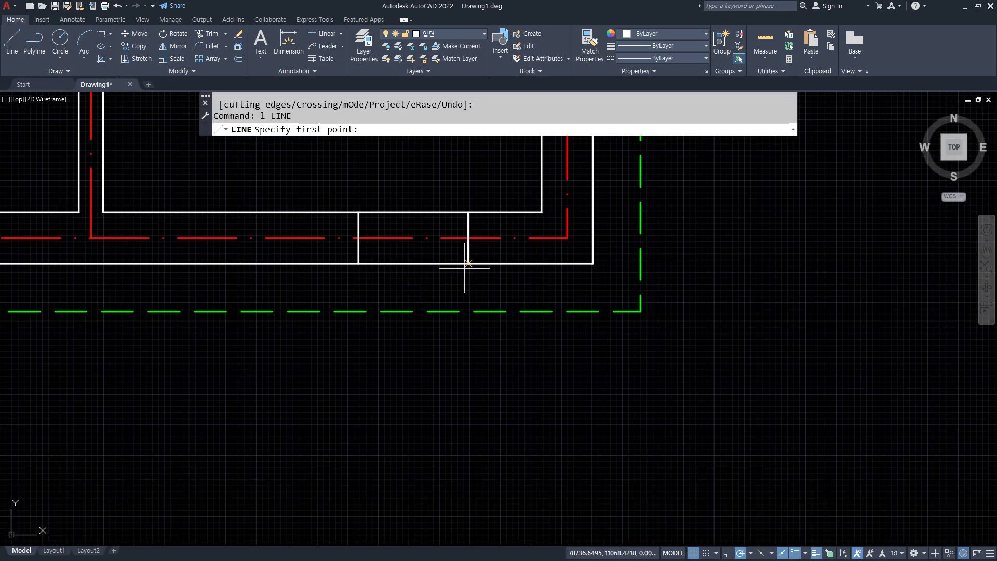
{"action": "left_click", "coordinate": [467, 264]}
{"action": "scroll", "coordinate": [459, 286], "scroll_direction": "down", "scroll_amount": 5}
{"action": "middle_click_drag", "start_coordinate": [446, 382], "coordinate": [444, 248]}
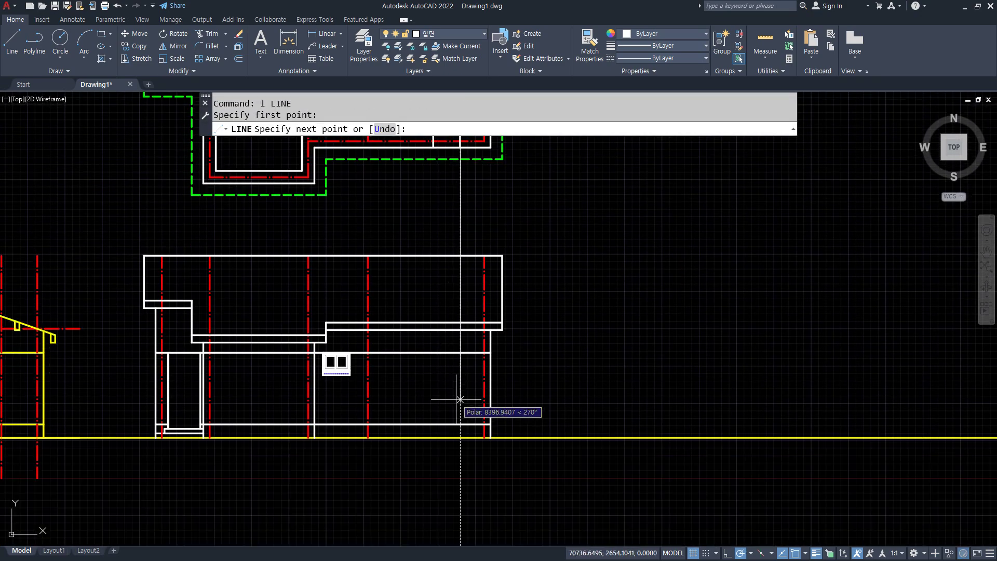
{"action": "left_click", "coordinate": [460, 424]}
{"action": "key", "text": "Return"}
Step: Draw a door rectangle 900 wide and 2100 high, extending up and left from the projection line's foot on the floor line
{"action": "scroll", "coordinate": [447, 426], "scroll_direction": "up", "scroll_amount": 4}
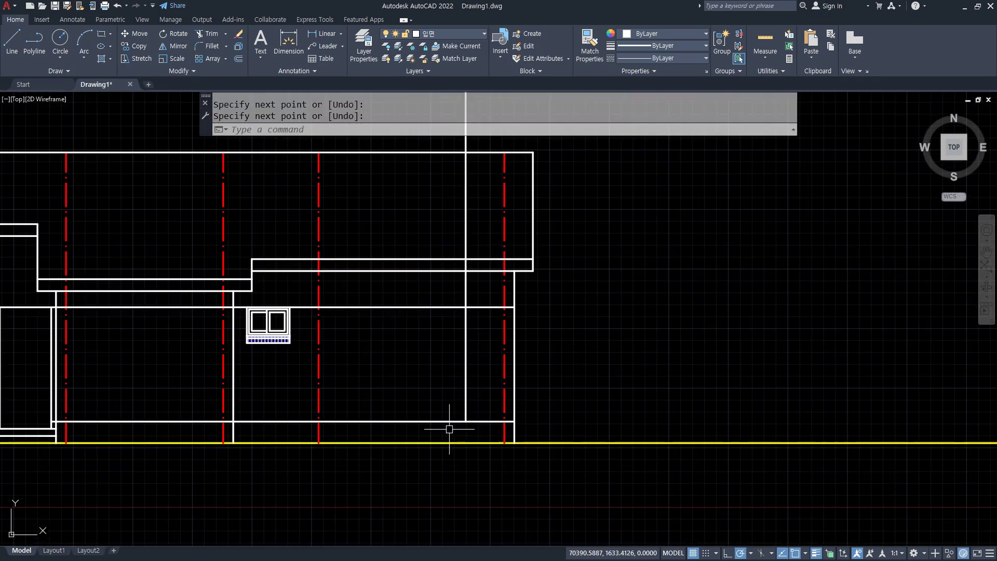
{"action": "type", "text": "rec"}
{"action": "key", "text": "Return"}
{"action": "left_click", "coordinate": [474, 416]}
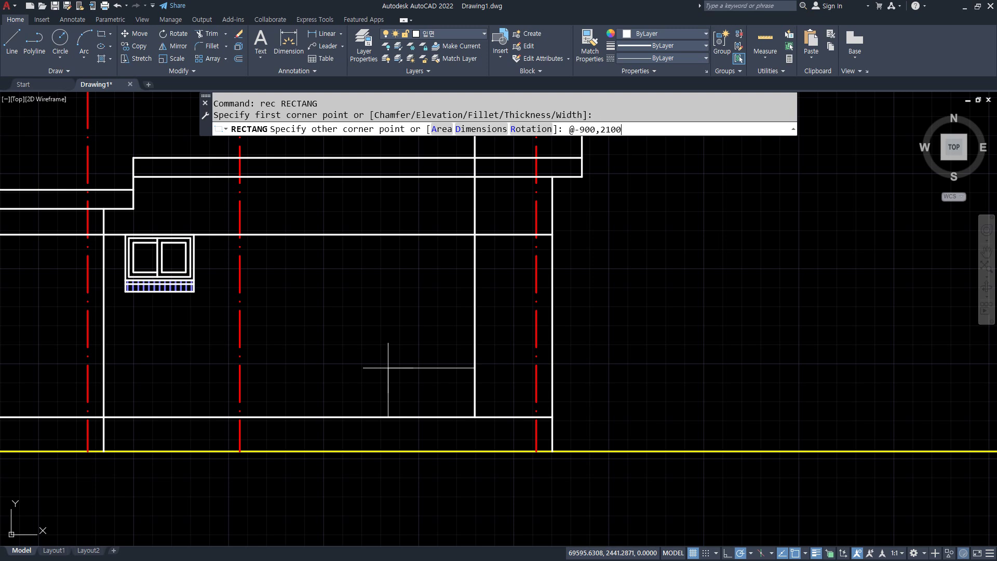
{"action": "type", "text": "@-900,2100"}
{"action": "key", "text": "Return"}
Step: Erase the vertical projection line running through the elevation above the door rectangle
{"action": "left_click", "coordinate": [471, 200]}
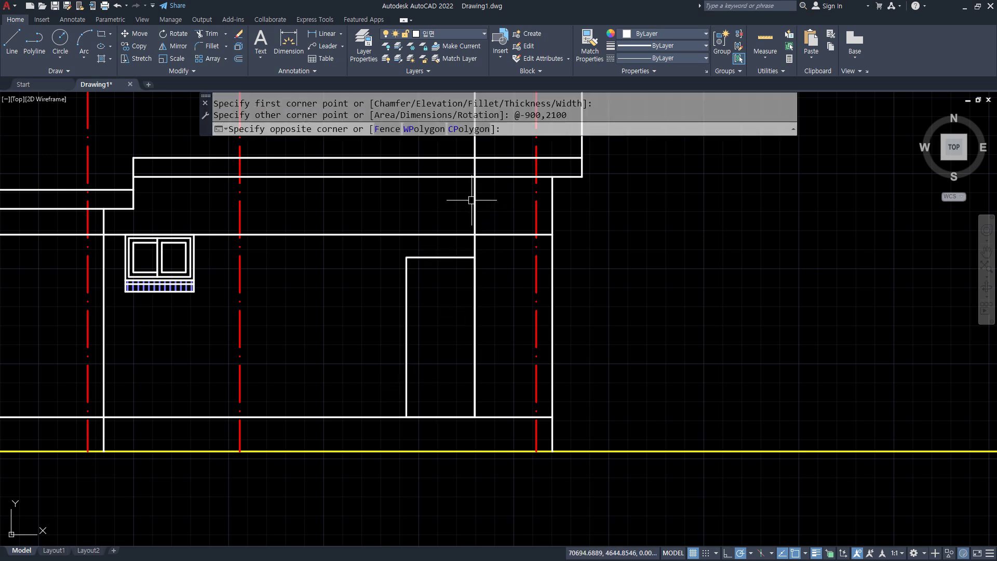
{"action": "left_click", "coordinate": [473, 220]}
{"action": "type", "text": "e"}
{"action": "key", "text": "Return"}
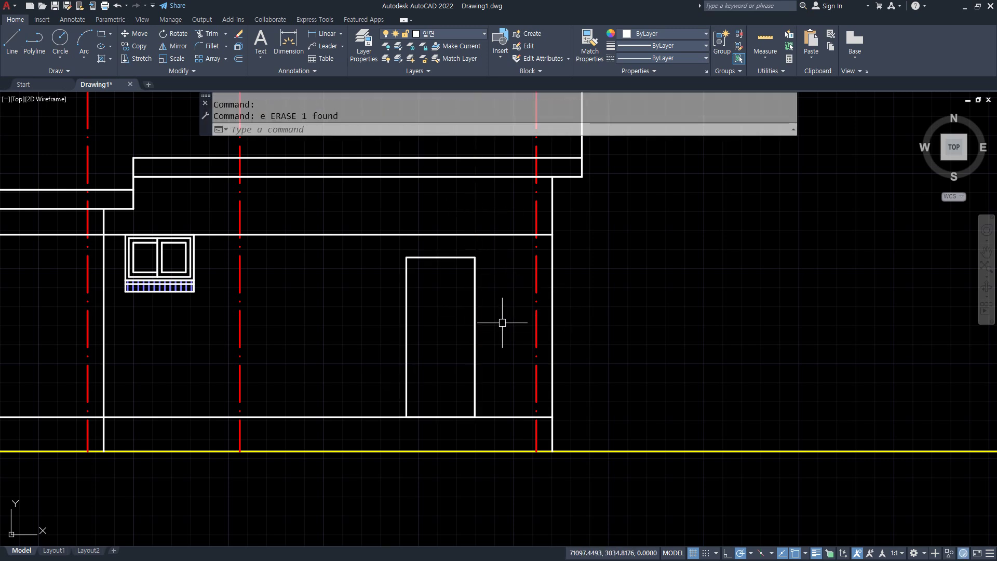
Step: Offset the door rectangle inward by 40 to form its frame
{"action": "type", "text": "o"}
{"action": "key", "text": "Return"}
{"action": "type", "text": "40"}
{"action": "key", "text": "Return"}
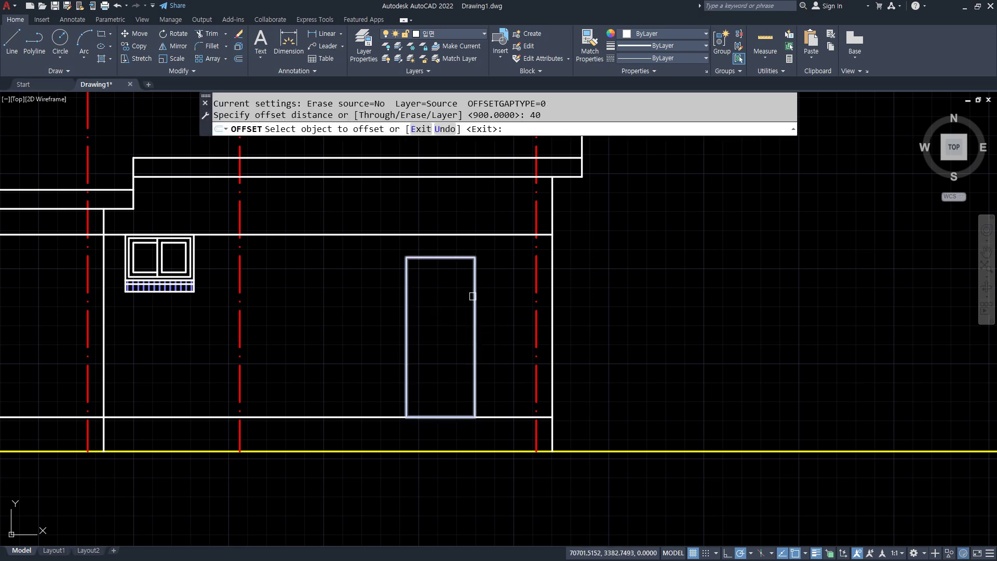
{"action": "left_click", "coordinate": [474, 291]}
{"action": "left_click", "coordinate": [451, 309]}
{"action": "key", "text": "Return"}
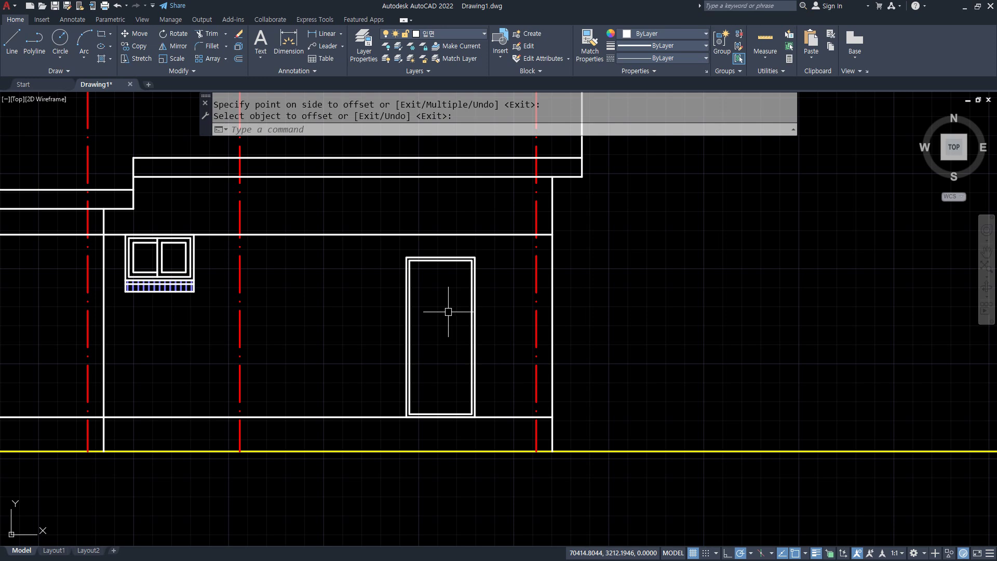
Step: Draw two swing lines inside the door frame, from its upper left corner to the right side's midpoint and on to the lower left corner
{"action": "left_click_drag", "start_coordinate": [400, 319], "coordinate": [418, 340]}
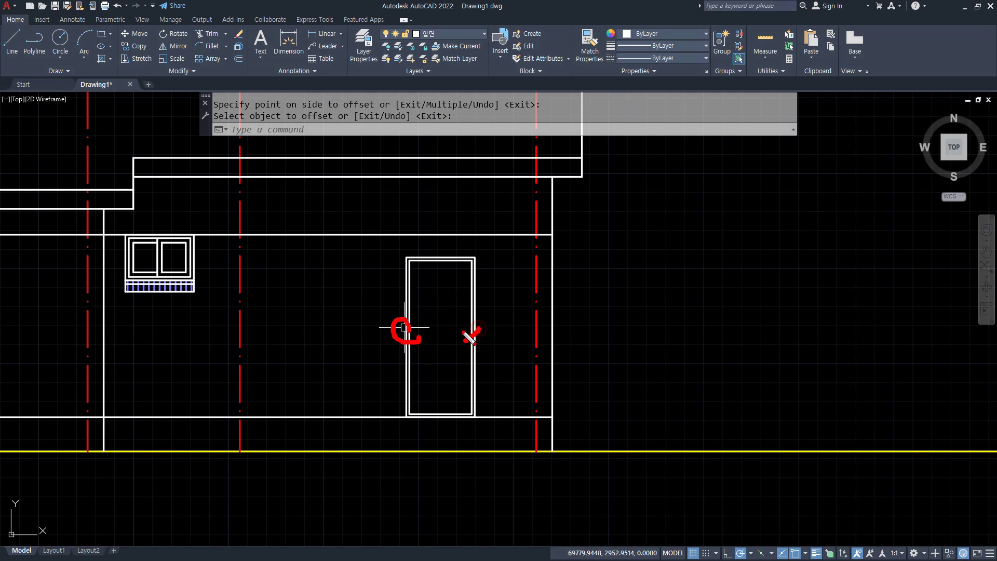
{"action": "key", "text": "Return"}
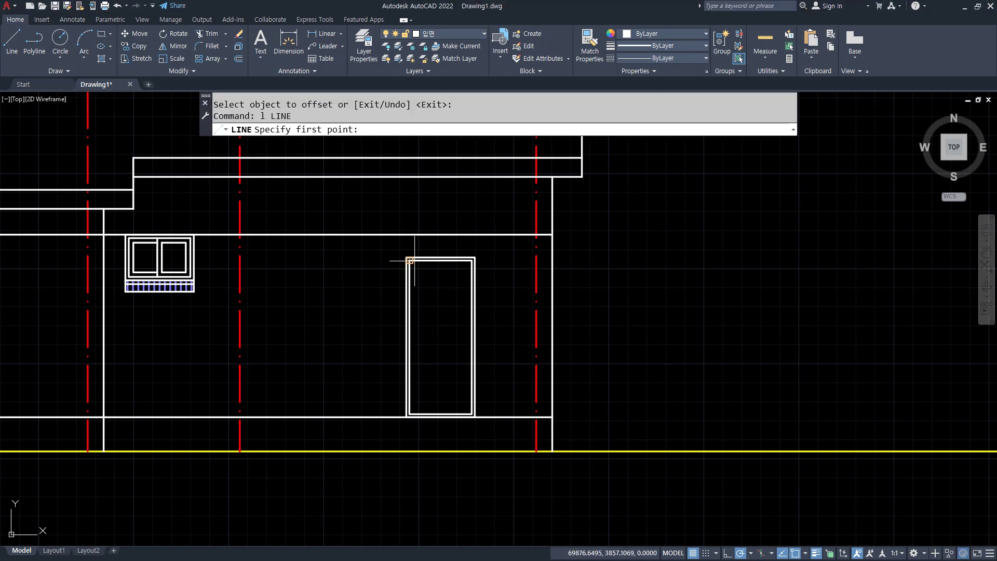
{"action": "left_click", "coordinate": [409, 260]}
{"action": "type", "text": "mid"}
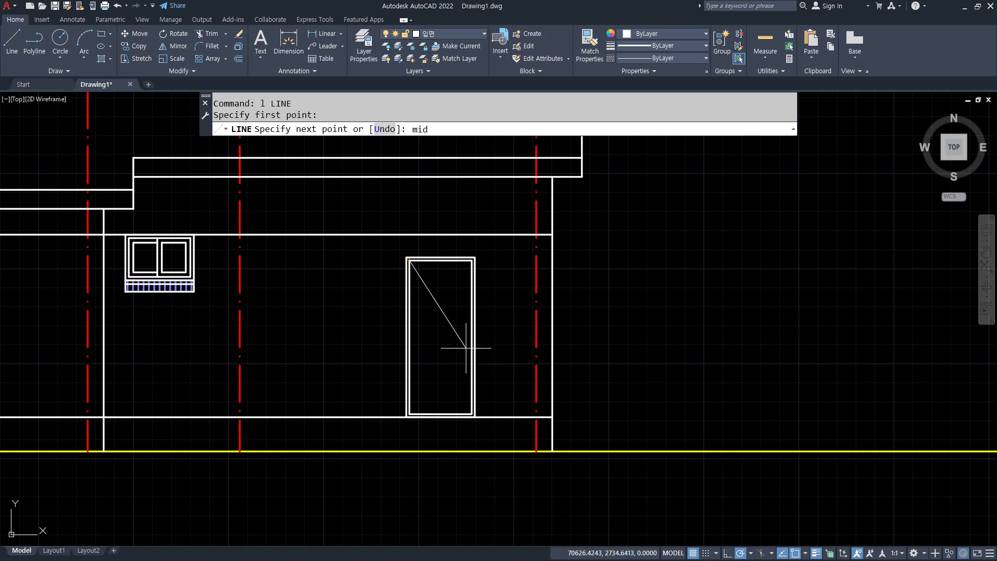
{"action": "key", "text": "Return"}
{"action": "left_click", "coordinate": [472, 353]}
{"action": "left_click", "coordinate": [412, 413]}
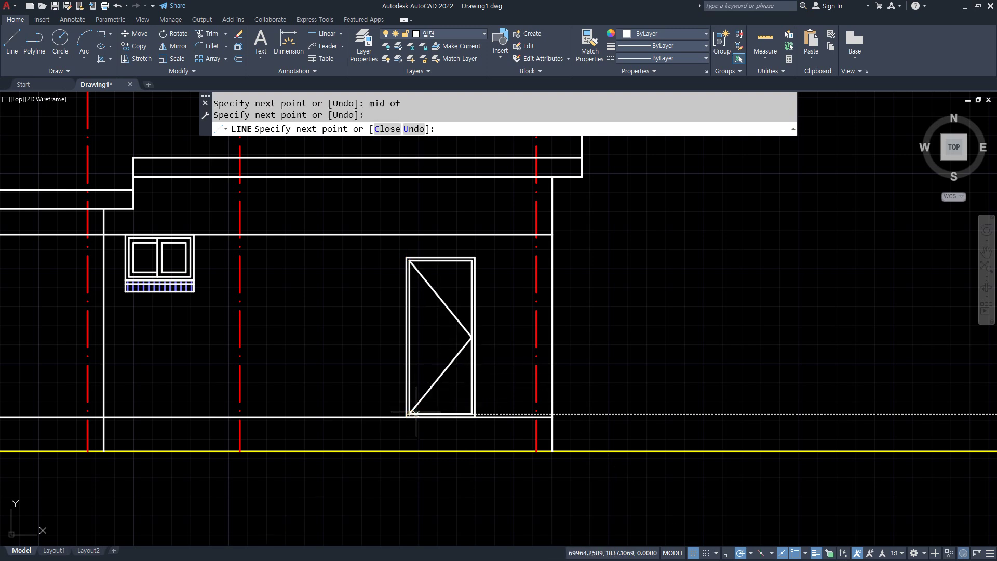
{"action": "key", "text": "Return"}
Step: Match the red dash-dot centre line's properties onto the door's two swing lines
{"action": "type", "text": "ma"}
{"action": "key", "text": "Return"}
{"action": "left_click", "coordinate": [538, 371]}
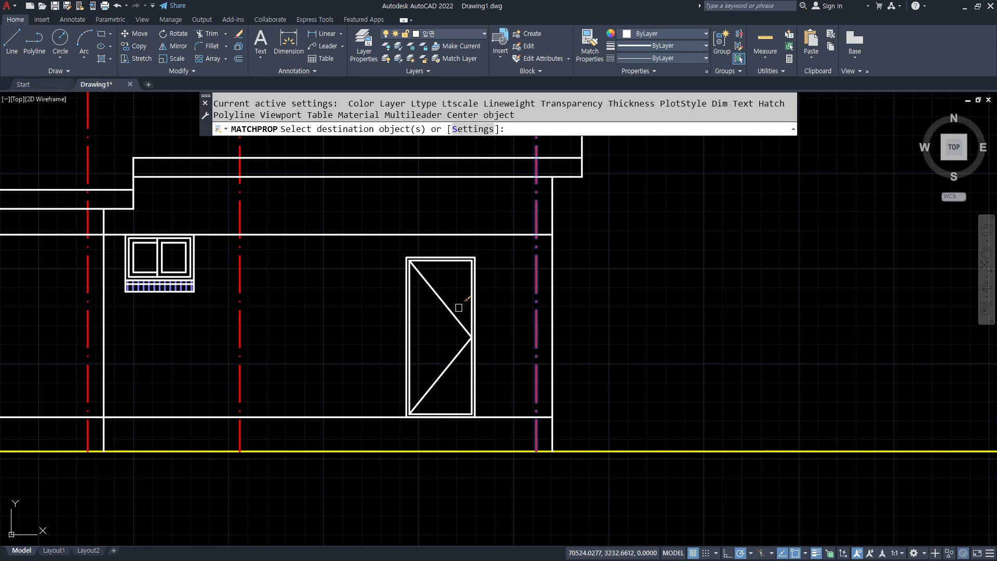
{"action": "left_click", "coordinate": [460, 305]}
{"action": "left_click", "coordinate": [408, 422]}
{"action": "key", "text": "Return"}
Step: Offset the elevation's floor line upward by 900 to set the door handle height
{"action": "scroll", "coordinate": [408, 421], "scroll_direction": "up", "scroll_amount": 5}
{"action": "middle_click_drag", "start_coordinate": [417, 400], "coordinate": [409, 431]}
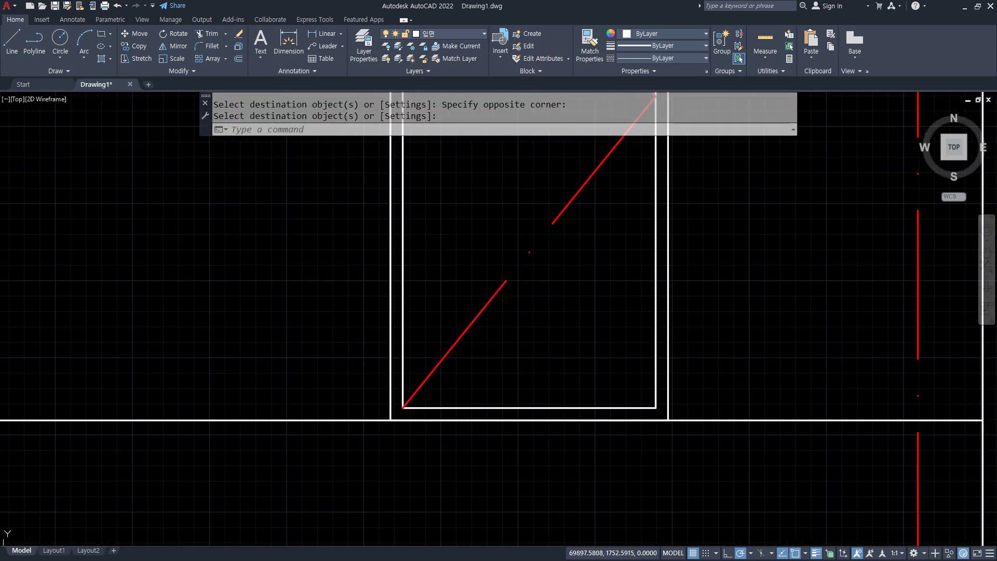
{"action": "type", "text": "o"}
{"action": "key", "text": "Return"}
{"action": "type", "text": "900"}
{"action": "key", "text": "Return"}
{"action": "left_click", "coordinate": [338, 420]}
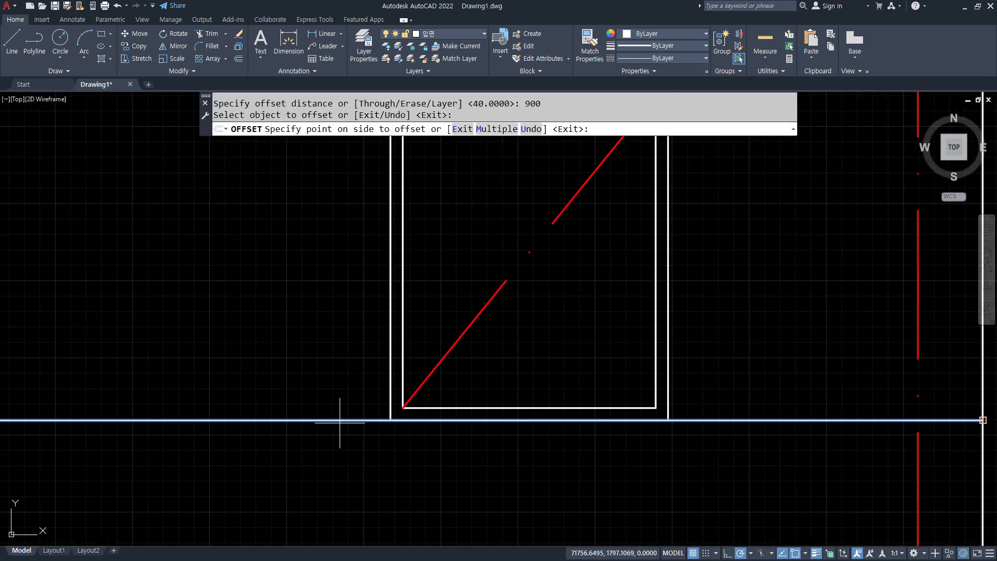
{"action": "left_click", "coordinate": [336, 367]}
{"action": "scroll", "coordinate": [326, 298], "scroll_direction": "down", "scroll_amount": 2}
{"action": "scroll", "coordinate": [325, 298], "scroll_direction": "up", "scroll_amount": 3}
{"action": "scroll", "coordinate": [333, 341], "scroll_direction": "up", "scroll_amount": 2}
{"action": "key", "text": "Return"}
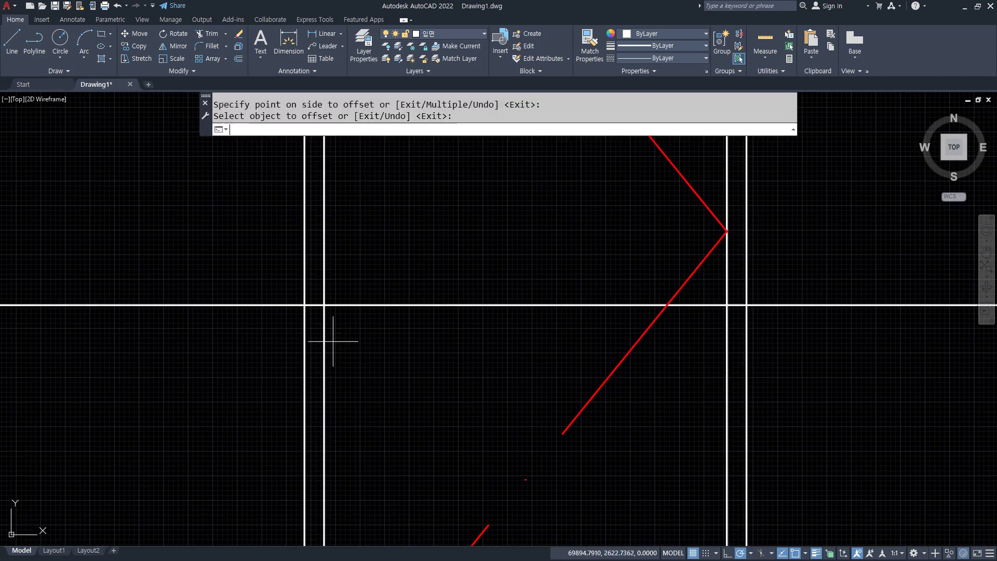
Step: Offset the inner door frame inward by 60 to locate the handle's vertical guide
{"action": "key", "text": "Return"}
{"action": "type", "text": "60"}
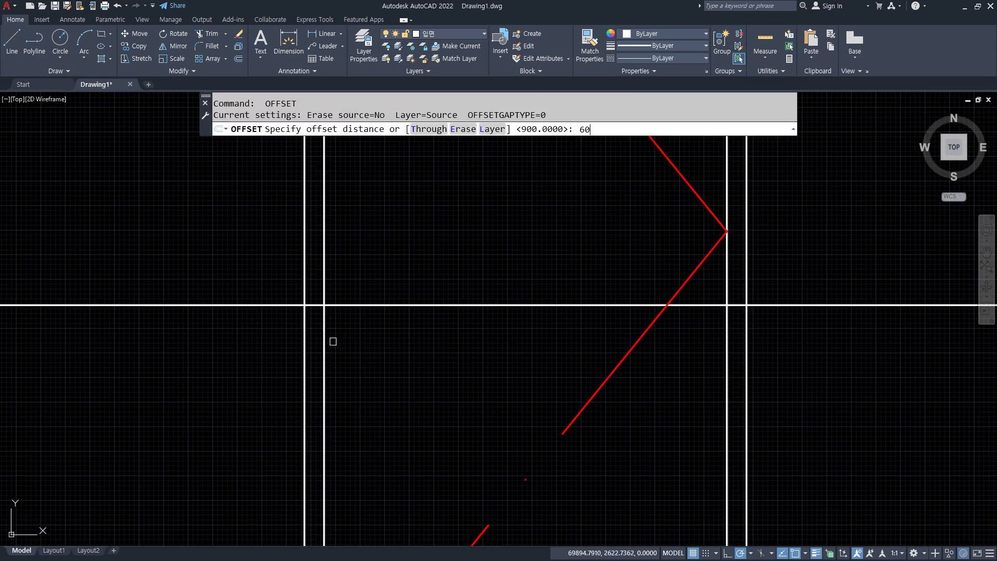
{"action": "key", "text": "Return"}
{"action": "left_click", "coordinate": [324, 332]}
{"action": "left_click", "coordinate": [371, 326]}
{"action": "key", "text": "Return"}
Step: Draw a handle circle of radius 30 and a larger concentric circle where the handle height line crosses the left handle guide
{"action": "type", "text": "c"}
{"action": "key", "text": "Return"}
{"action": "left_click", "coordinate": [353, 305]}
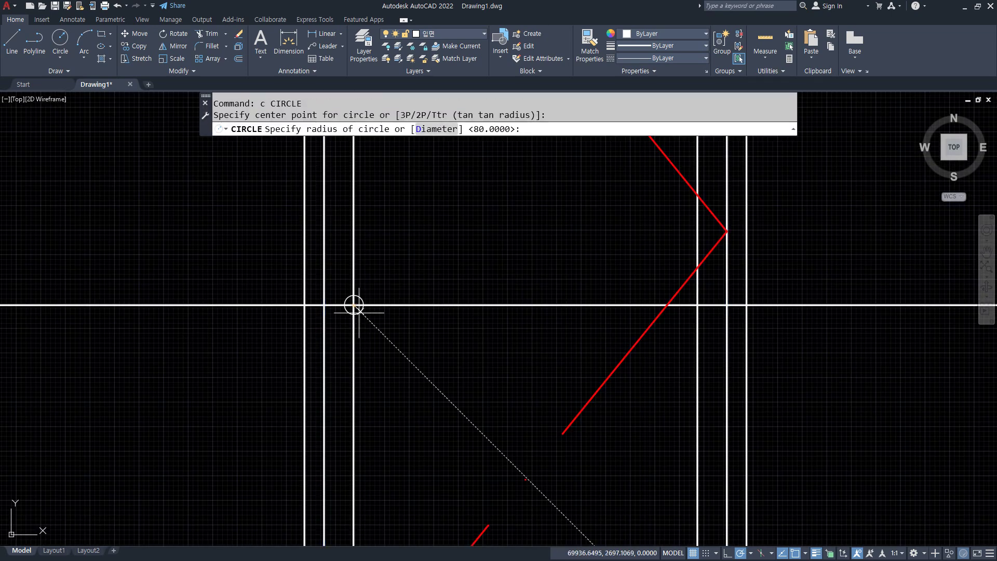
{"action": "key", "text": "Return"}
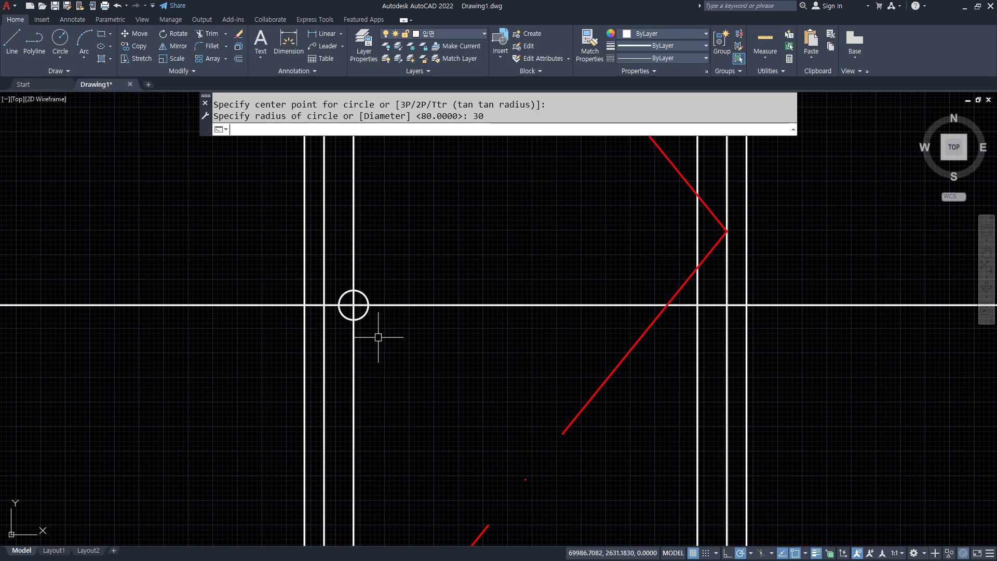
{"action": "key", "text": "Return"}
{"action": "left_click", "coordinate": [353, 305]}
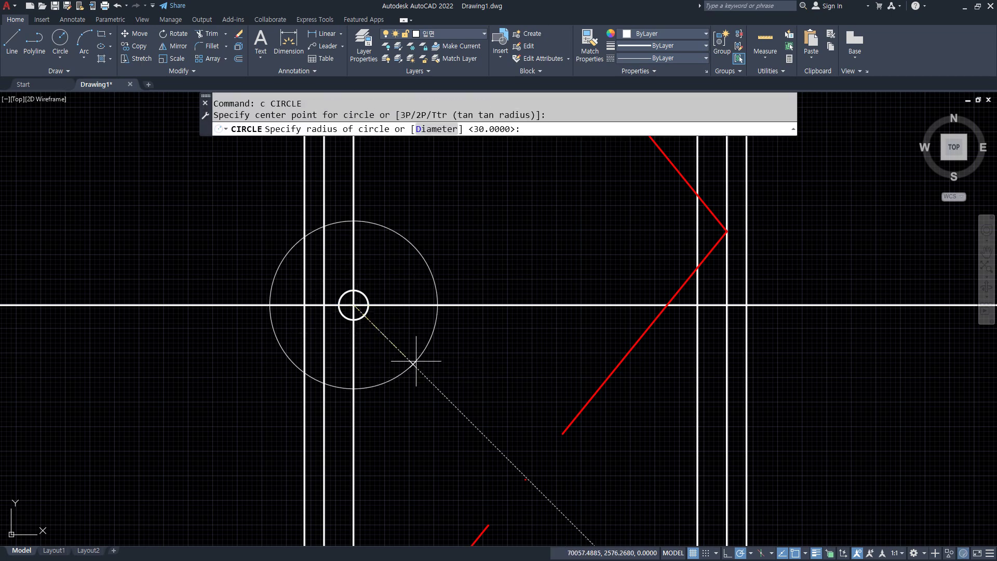
Step: Trim the horizontal and vertical handle guides outside the larger circle, using that circle as the cutting edge
{"action": "type", "text": "tr"}
{"action": "key", "text": "Return"}
{"action": "type", "text": "t"}
{"action": "key", "text": "Return"}
{"action": "left_click", "coordinate": [406, 368]}
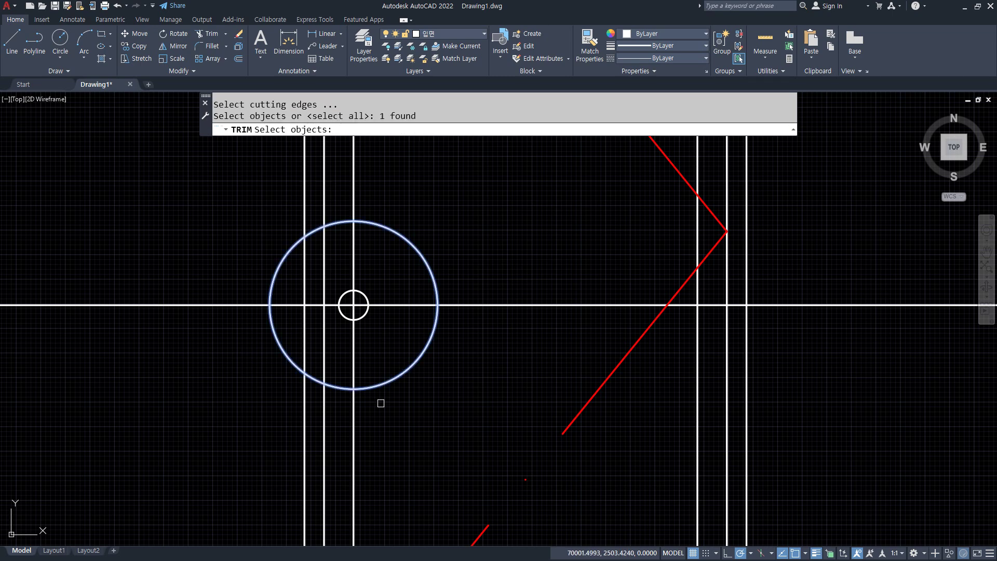
{"action": "key", "text": "Return"}
{"action": "left_click", "coordinate": [350, 429]}
{"action": "left_click", "coordinate": [480, 305]}
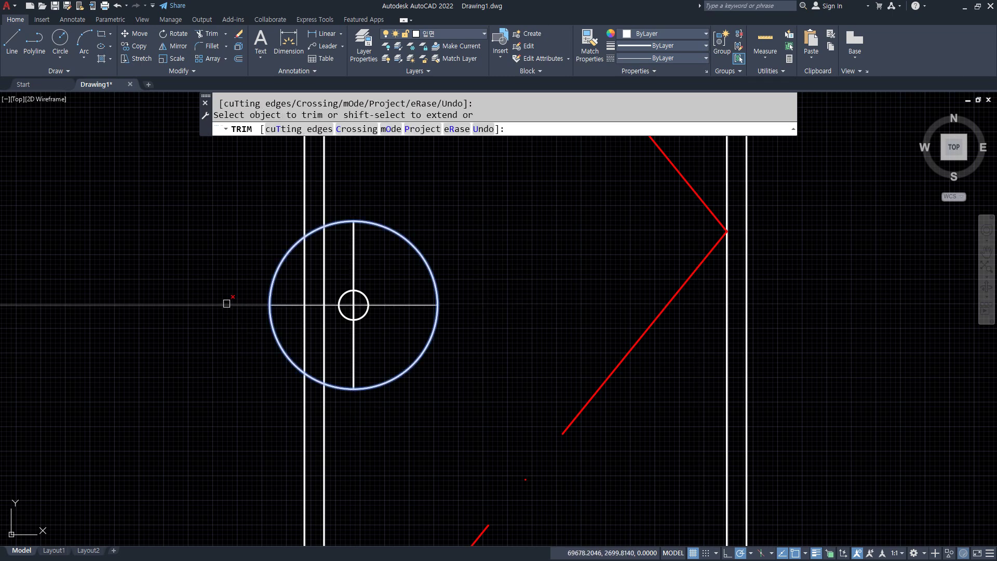
{"action": "left_click", "coordinate": [227, 304]}
{"action": "key", "text": "Return"}
Step: Erase the larger circle around the door handle
{"action": "left_click", "coordinate": [417, 369]}
{"action": "left_click", "coordinate": [404, 354]}
{"action": "type", "text": "e"}
{"action": "key", "text": "Return"}
Step: Match the red swing line's properties onto the two lines crossing through the handle circle
{"action": "type", "text": "ma"}
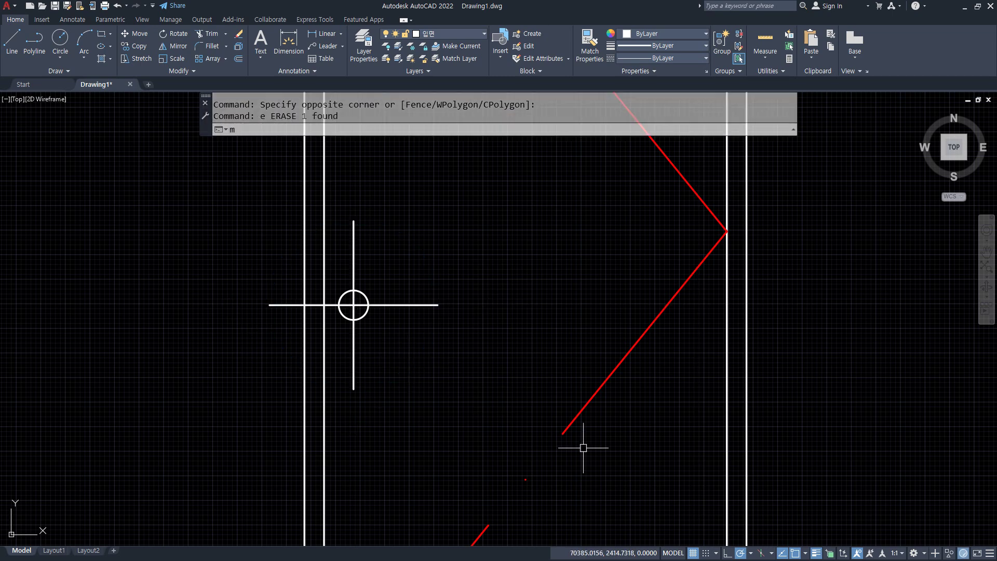
{"action": "key", "text": "Return"}
{"action": "left_click", "coordinate": [581, 410]}
{"action": "scroll", "coordinate": [358, 310], "scroll_direction": "up", "scroll_amount": 2}
{"action": "left_click", "coordinate": [357, 289]}
{"action": "left_click", "coordinate": [338, 307]}
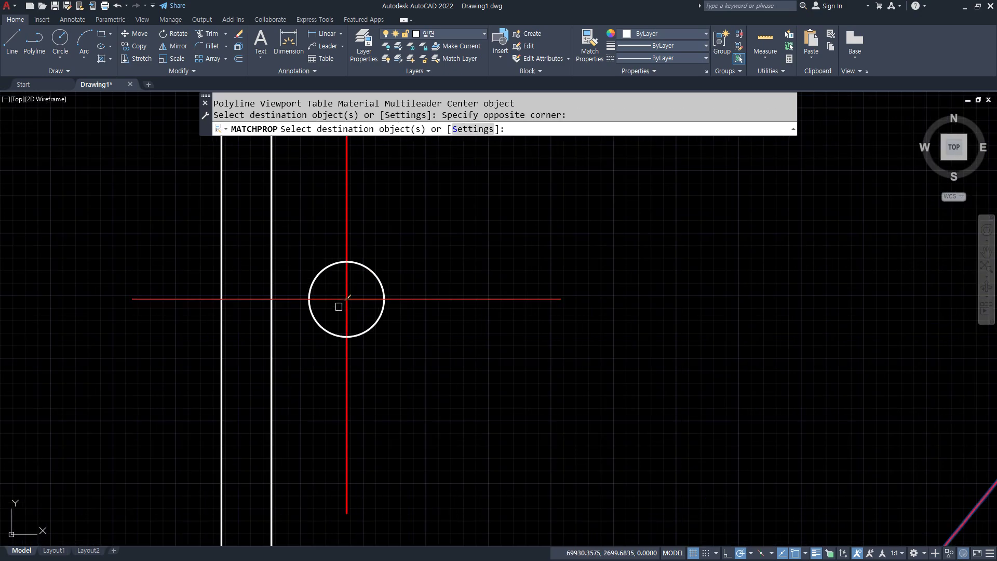
{"action": "key", "text": "Return"}
Step: Consult the reference floor plan image and trim the inner wall line between the door opening's two jambs in the drawn plan
{"action": "scroll", "coordinate": [370, 364], "scroll_direction": "down", "scroll_amount": 3}
{"action": "scroll", "coordinate": [370, 364], "scroll_direction": "down", "scroll_amount": 4}
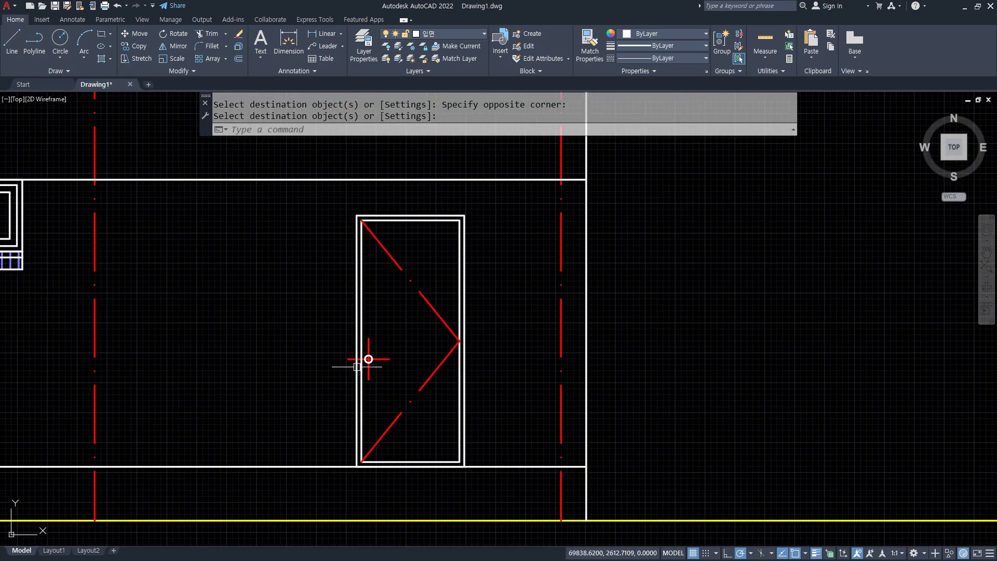
{"action": "middle_click_drag", "start_coordinate": [357, 366], "coordinate": [453, 359]}
{"action": "key", "text": "alt+Tab"}
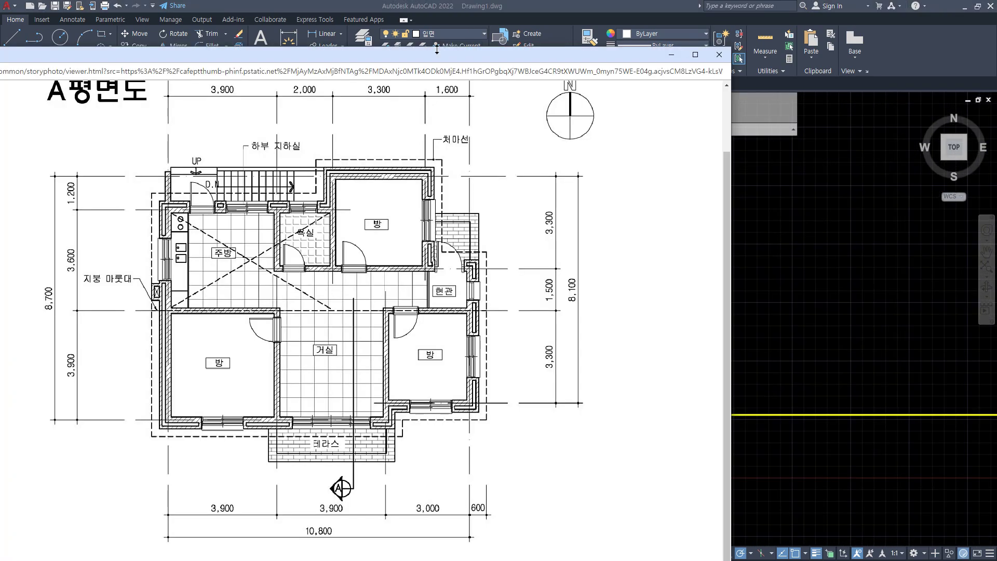
{"action": "key", "text": "alt+Tab"}
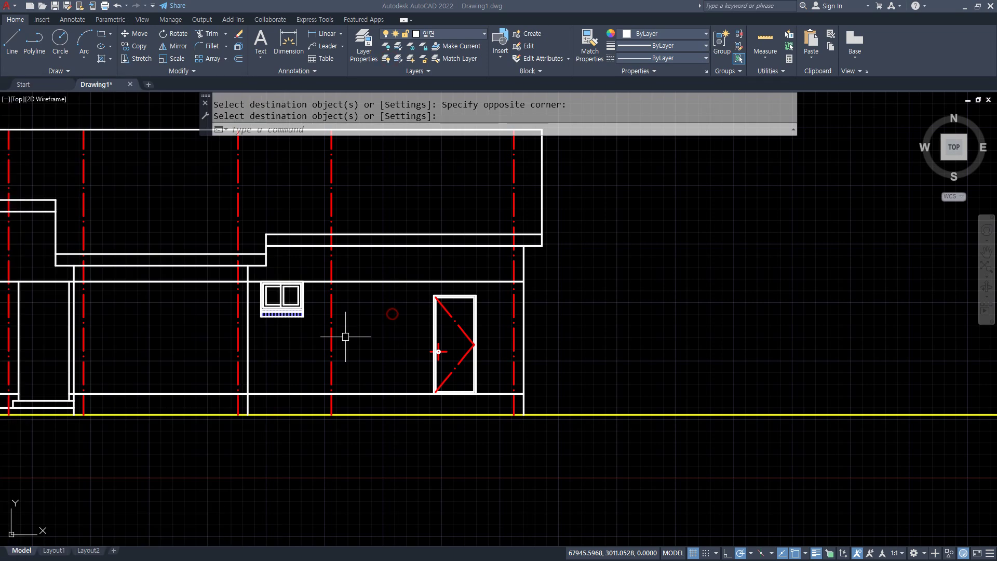
{"action": "scroll", "coordinate": [347, 332], "scroll_direction": "down", "scroll_amount": 2}
{"action": "middle_click_drag", "start_coordinate": [368, 254], "coordinate": [356, 384]}
{"action": "scroll", "coordinate": [350, 231], "scroll_direction": "up", "scroll_amount": 6}
{"action": "middle_click_drag", "start_coordinate": [396, 233], "coordinate": [394, 309]}
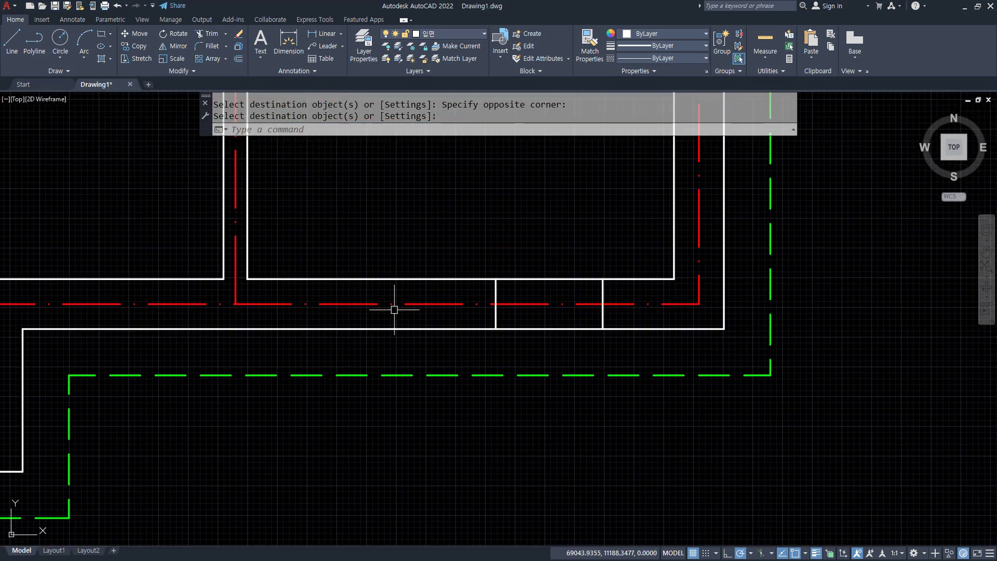
{"action": "type", "text": "tr"}
{"action": "key", "text": "space"}
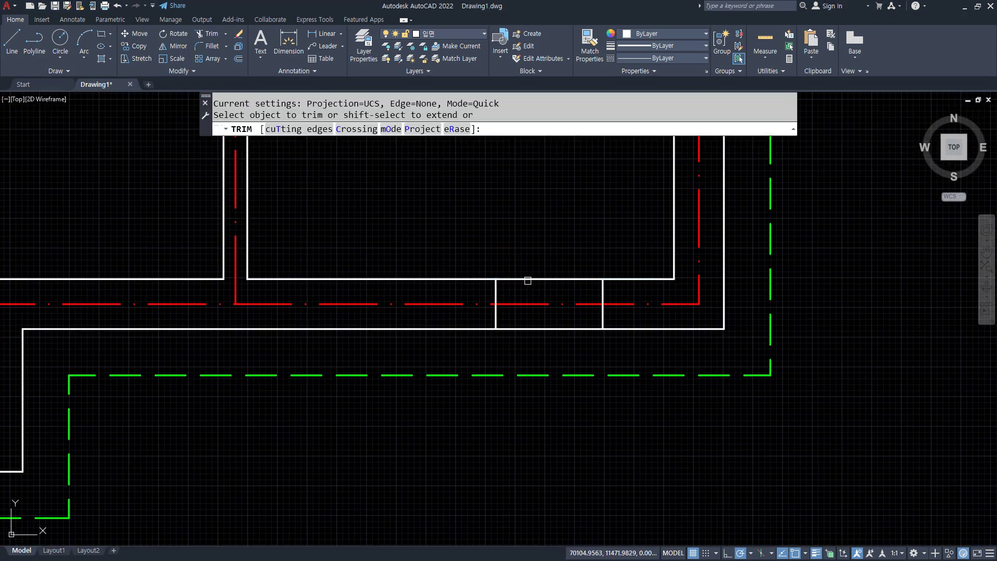
{"action": "left_click", "coordinate": [526, 280]}
{"action": "key", "text": "space"}
Step: Draw a vertical projection line from the midpoint of the plan's inner wall line left of the opening down to the elevation's upper wall line
{"action": "type", "text": "l"}
{"action": "key", "text": "space"}
{"action": "type", "text": "mid of"}
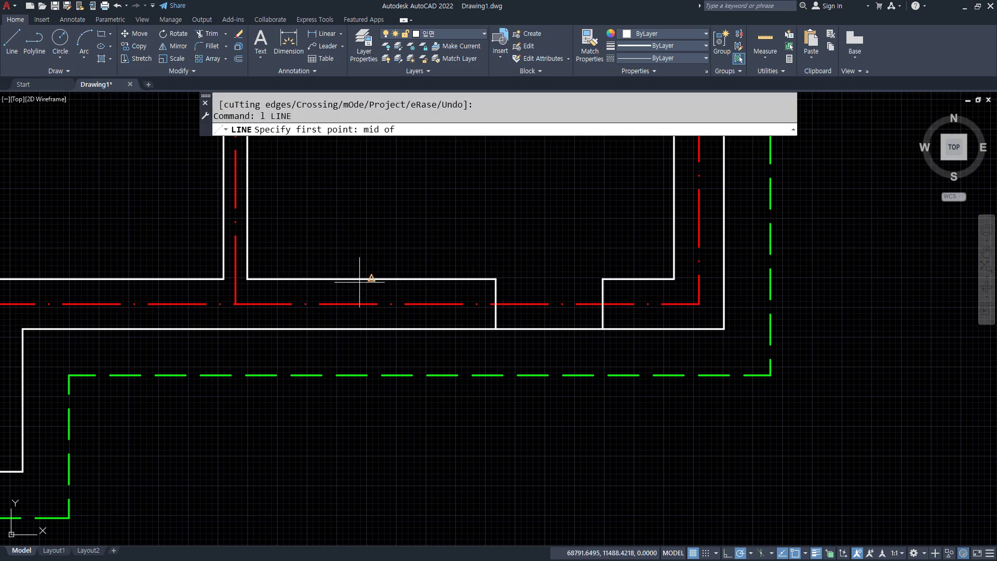
{"action": "left_click", "coordinate": [359, 282]}
{"action": "scroll", "coordinate": [366, 383], "scroll_direction": "down", "scroll_amount": 6}
{"action": "middle_click_drag", "start_coordinate": [364, 483], "coordinate": [358, 310]}
{"action": "left_click", "coordinate": [364, 400]}
{"action": "key", "text": "space"}
Step: Draw a window rectangle 1500 wide and 1200 high on the wall between the small window and the door
{"action": "scroll", "coordinate": [360, 442], "scroll_direction": "up", "scroll_amount": 5}
{"action": "type", "text": "rec"}
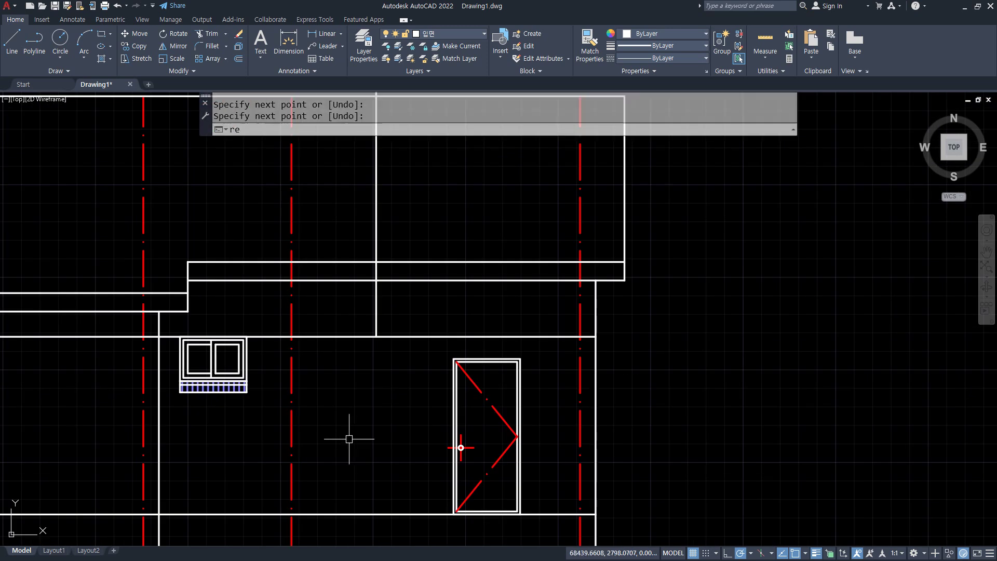
{"action": "key", "text": "space"}
{"action": "left_click", "coordinate": [339, 427]}
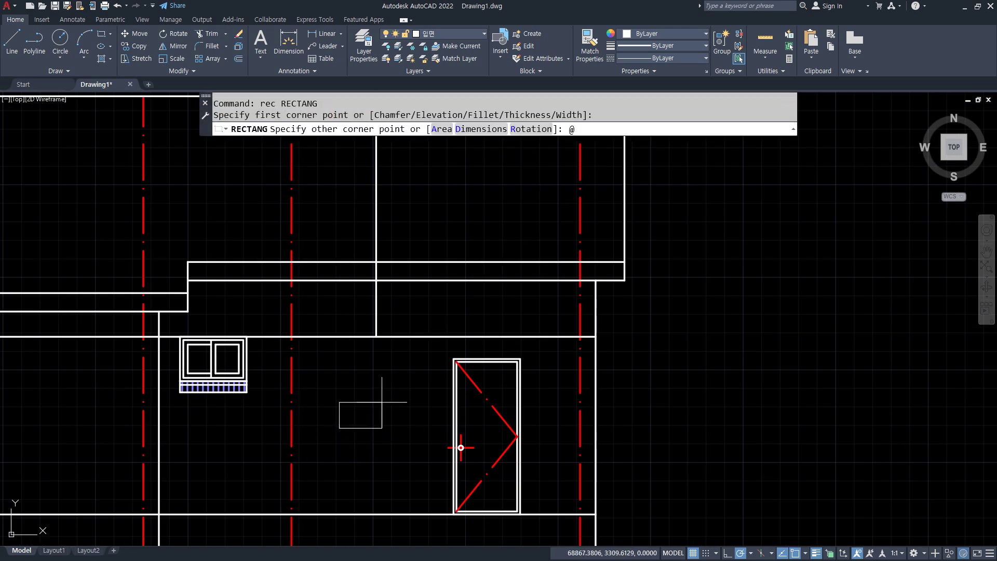
{"action": "type", "text": "@1500,1200"}
{"action": "key", "text": "Return"}
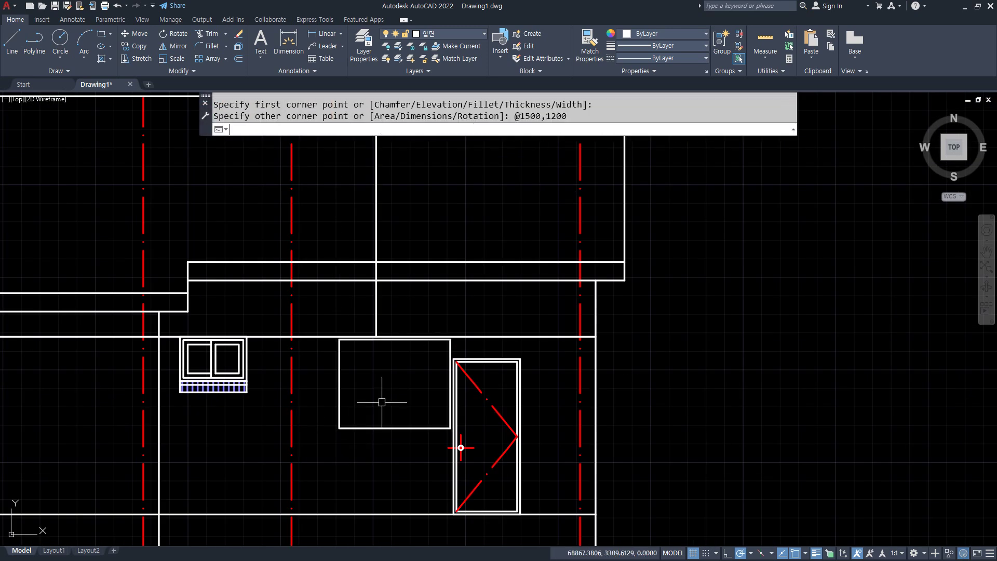
Step: Move the window rectangle by its top edge's midpoint to align it under the vertical projection line
{"action": "type", "text": "m"}
{"action": "key", "text": "space"}
{"action": "left_click", "coordinate": [384, 428]}
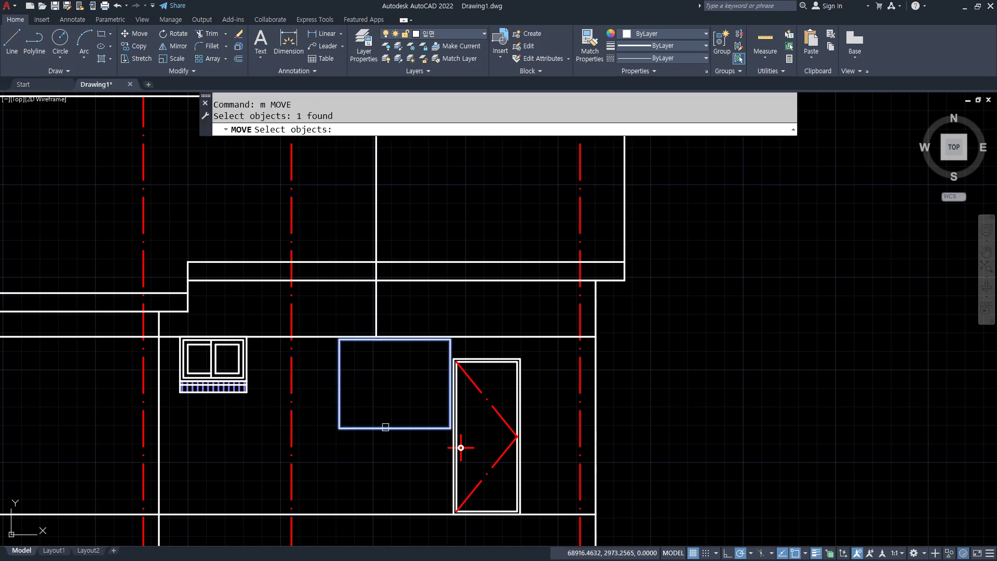
{"action": "key", "text": "space"}
{"action": "type", "text": "mid"}
{"action": "key", "text": "space"}
{"action": "scroll", "coordinate": [460, 447], "scroll_direction": "up", "scroll_amount": 2}
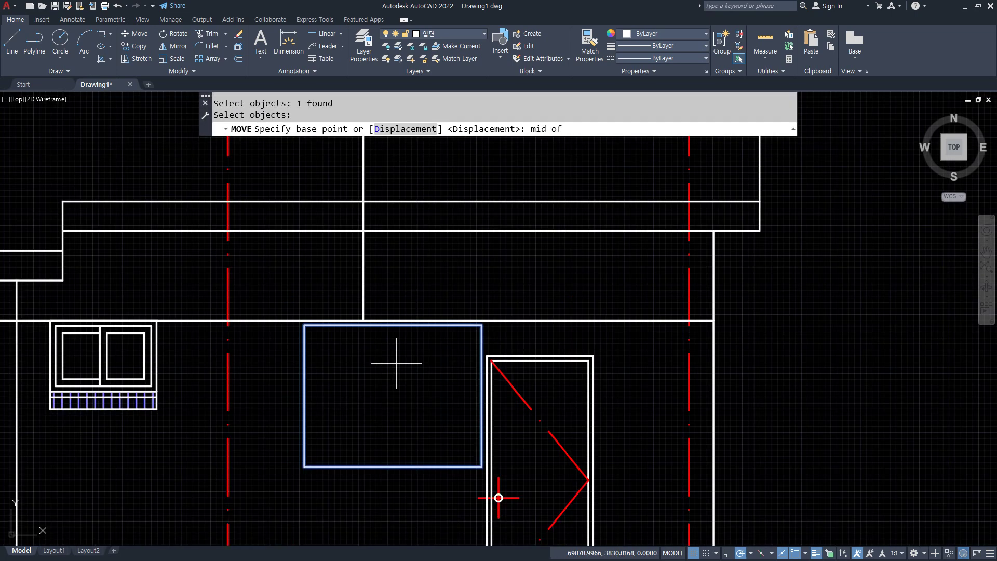
{"action": "left_click", "coordinate": [390, 332]}
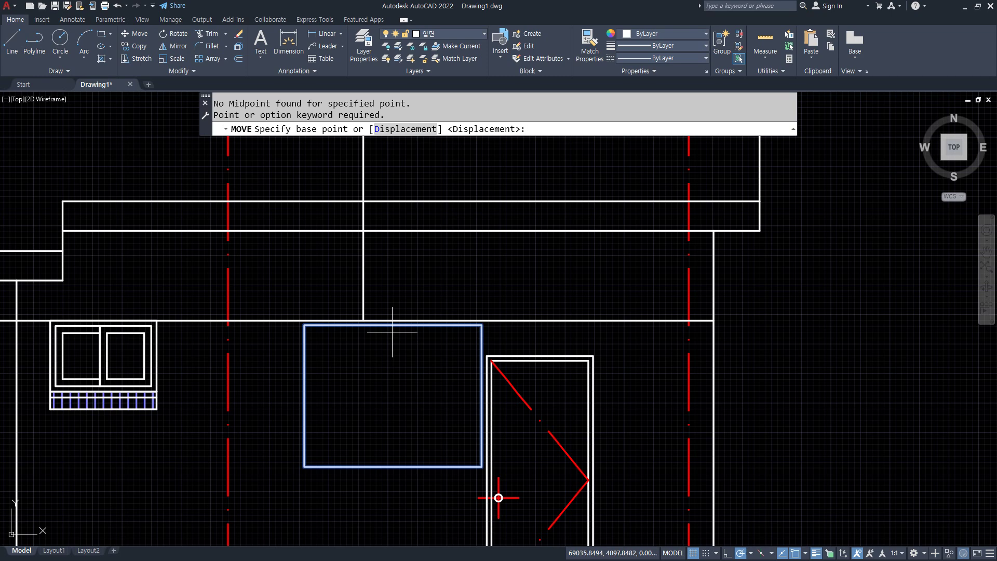
{"action": "type", "text": "misd"}
{"action": "key", "text": "space"}
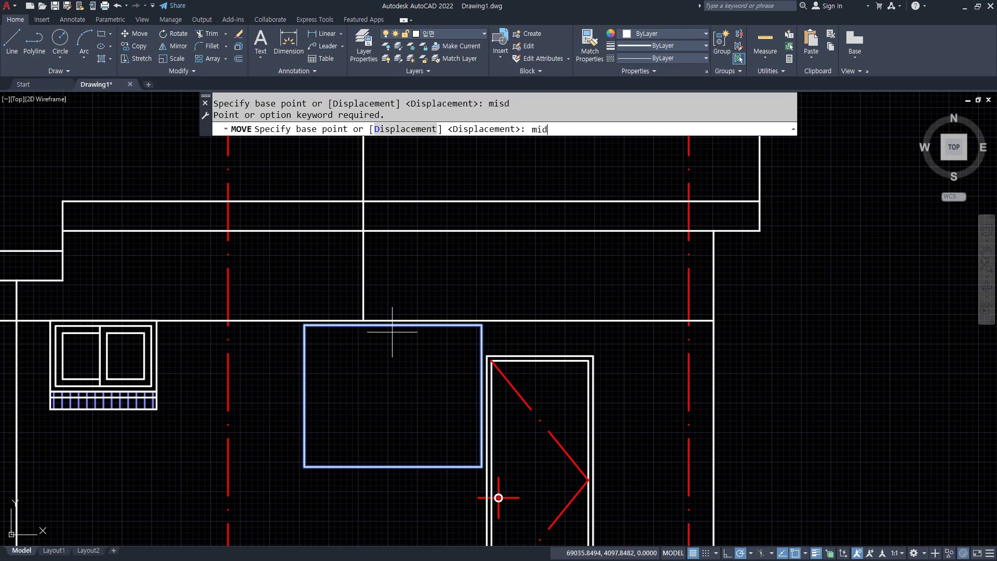
{"action": "left_click", "coordinate": [393, 324]}
{"action": "left_click", "coordinate": [363, 324]}
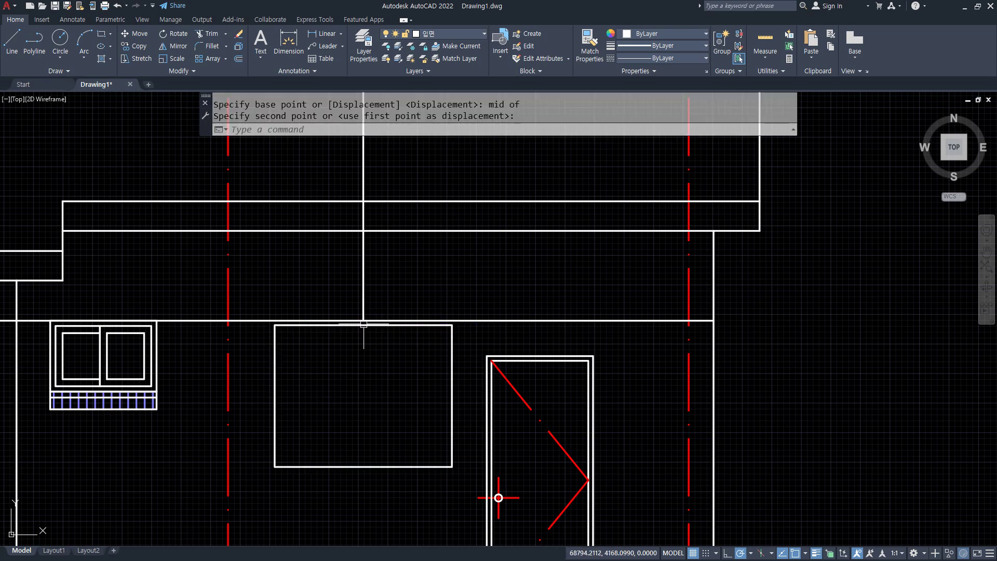
Step: Erase the window rectangle from the wall left of the door
{"action": "left_click", "coordinate": [367, 467]}
{"action": "type", "text": "e"}
{"action": "key", "text": "space"}
Step: Copy the rightmost sliding window with its hatched sill from the brick elevation, placing its top midpoint at the projection line's lower end
{"action": "scroll", "coordinate": [356, 484], "scroll_direction": "down", "scroll_amount": 5}
{"action": "scroll", "coordinate": [260, 405], "scroll_direction": "down", "scroll_amount": 2}
{"action": "middle_click_drag", "start_coordinate": [123, 395], "coordinate": [477, 349]}
{"action": "scroll", "coordinate": [131, 377], "scroll_direction": "up", "scroll_amount": 4}
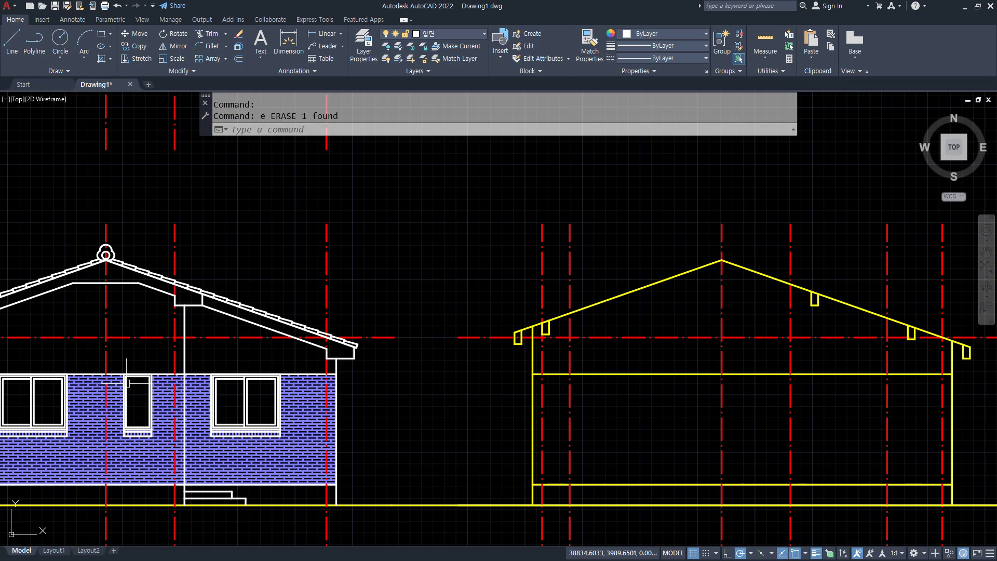
{"action": "scroll", "coordinate": [335, 334], "scroll_direction": "up", "scroll_amount": 5}
{"action": "type", "text": "cp"}
{"action": "key", "text": "space"}
{"action": "left_click", "coordinate": [276, 260]}
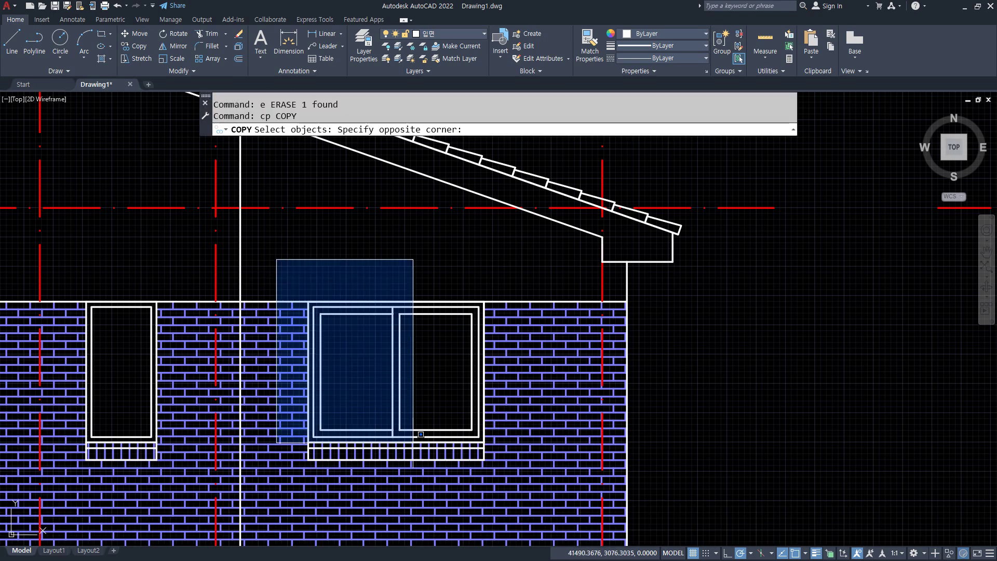
{"action": "left_click", "coordinate": [543, 525]}
{"action": "key", "text": "space"}
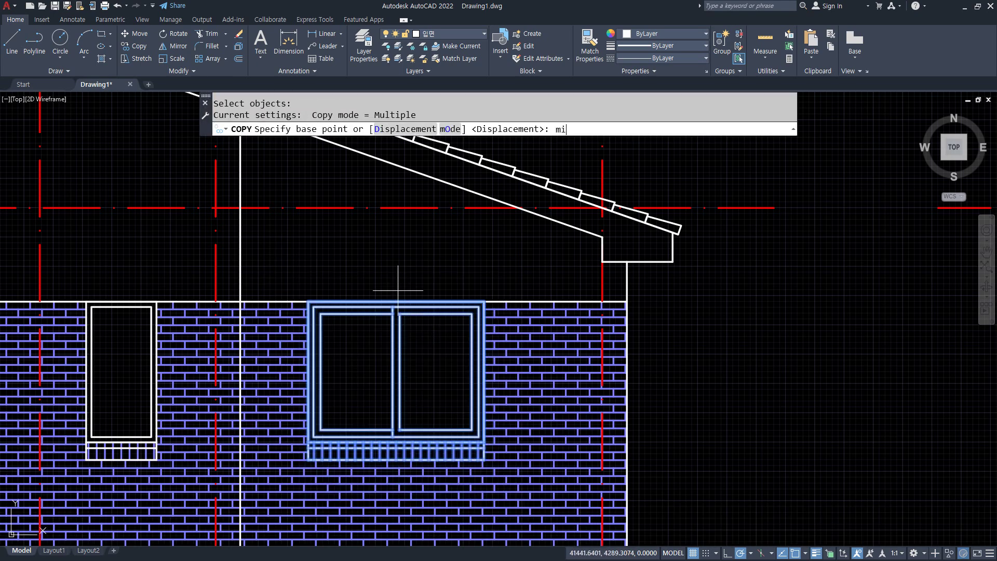
{"action": "left_click", "coordinate": [397, 300]}
{"action": "scroll", "coordinate": [396, 300], "scroll_direction": "down", "scroll_amount": 6}
{"action": "scroll", "coordinate": [530, 309], "scroll_direction": "up", "scroll_amount": 5}
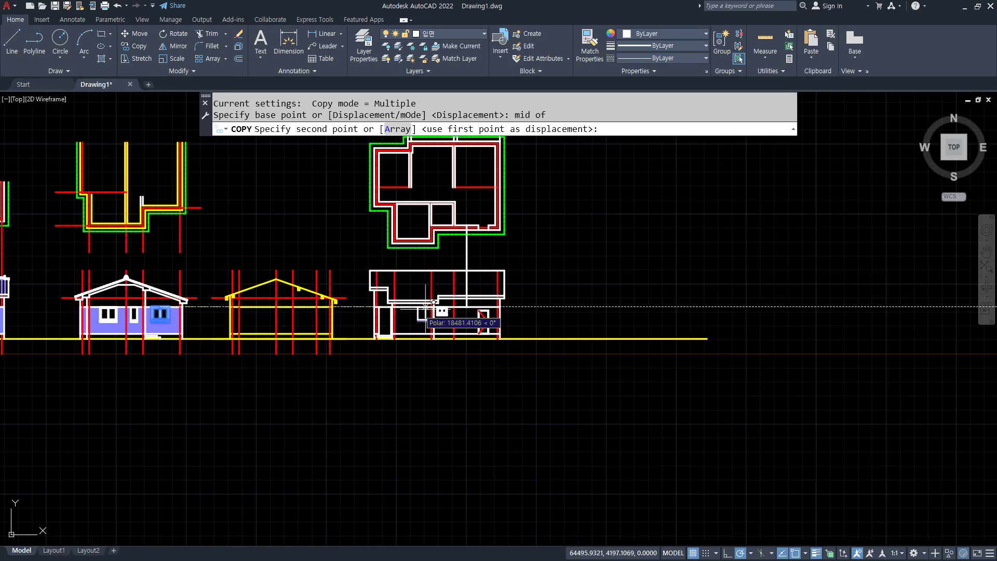
{"action": "scroll", "coordinate": [530, 309], "scroll_direction": "up", "scroll_amount": 2}
{"action": "type", "text": "mi"}
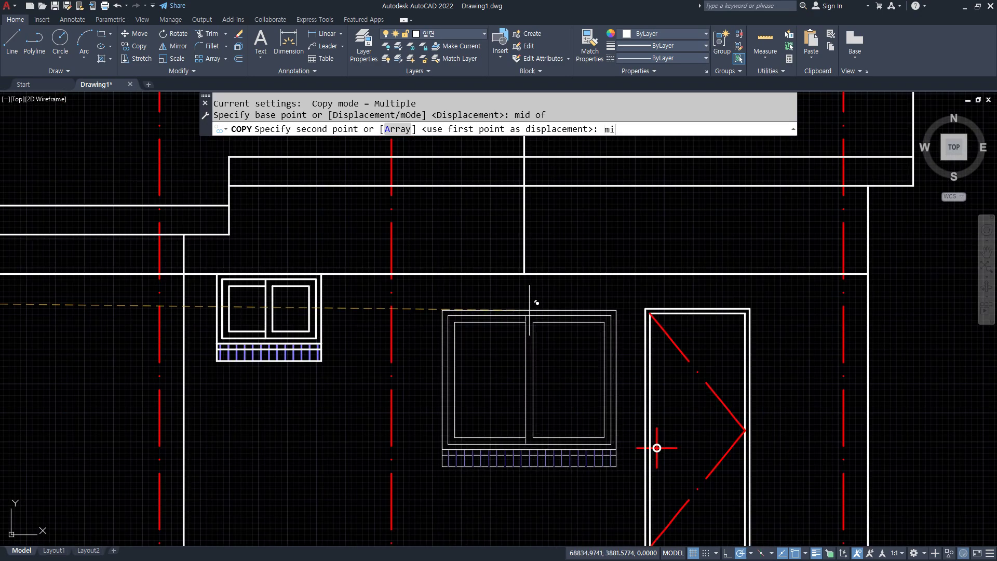
{"action": "type", "text": "d"}
{"action": "key", "text": "space"}
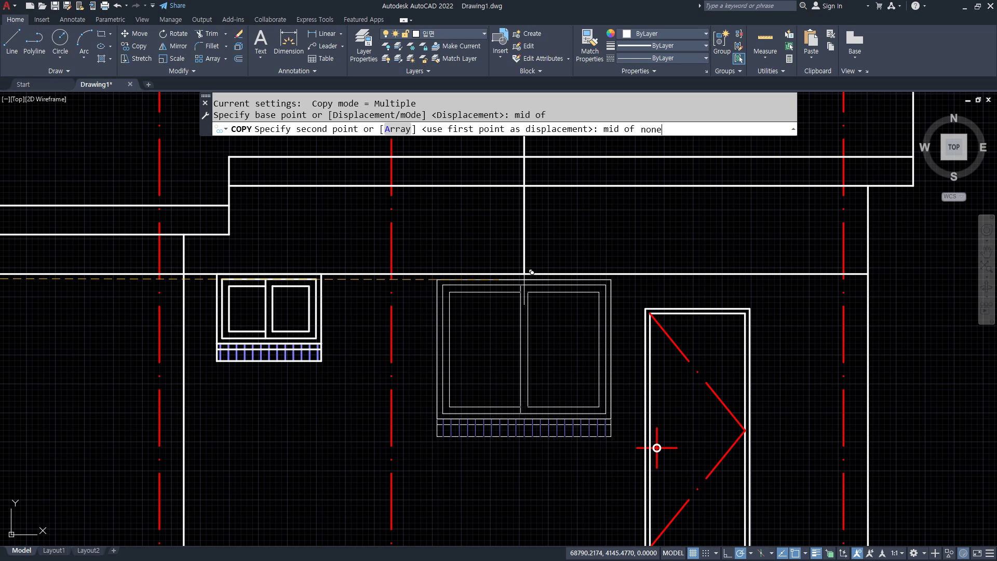
{"action": "type", "text": "none"}
{"action": "key", "text": "Return"}
{"action": "type", "text": "end"}
{"action": "key", "text": "space"}
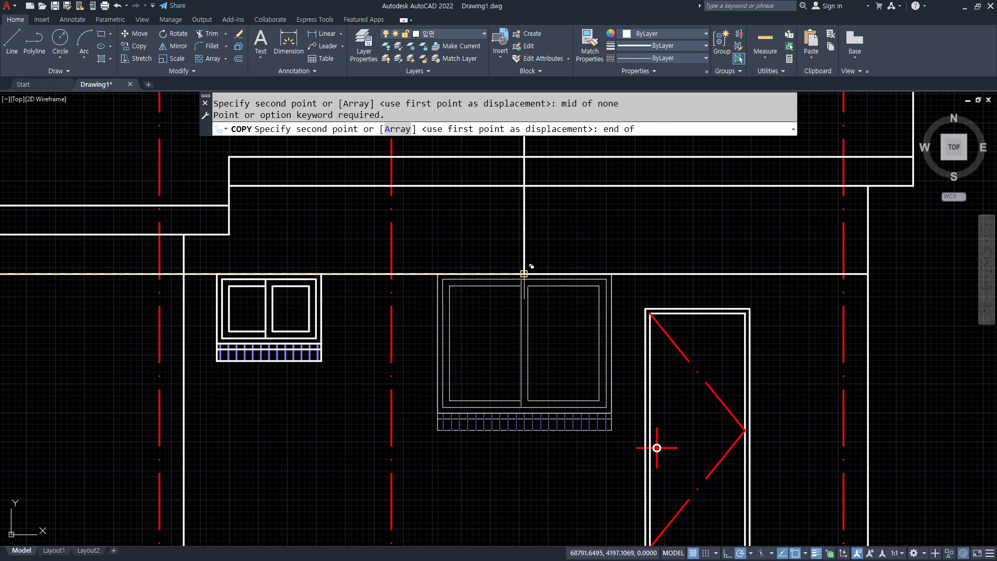
{"action": "left_click", "coordinate": [524, 272]}
{"action": "key", "text": "space"}
Step: Erase the vertical projection line above the copied sliding window
{"action": "scroll", "coordinate": [508, 457], "scroll_direction": "down", "scroll_amount": 2}
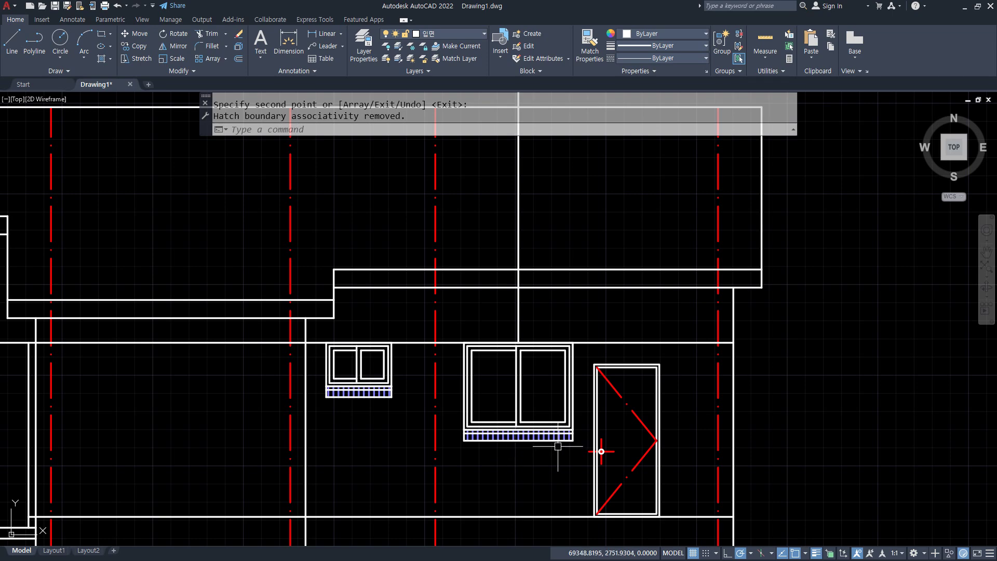
{"action": "middle_click_drag", "start_coordinate": [558, 446], "coordinate": [539, 301]}
{"action": "left_click", "coordinate": [508, 157]}
{"action": "left_click", "coordinate": [471, 175]}
{"action": "type", "text": "e"}
{"action": "key", "text": "space"}
{"action": "scroll", "coordinate": [476, 191], "scroll_direction": "down", "scroll_amount": 4}
Step: Copy the detailed door into the entrance opening, placing its lower right corner where the right jamb meets the step
{"action": "mouse_move", "coordinate": [476, 191]}
{"action": "middle_mouse_down"}
{"action": "mouse_move", "coordinate": [472, 283]}
{"action": "mouse_move", "coordinate": [486, 155]}
{"action": "middle_mouse_up"}
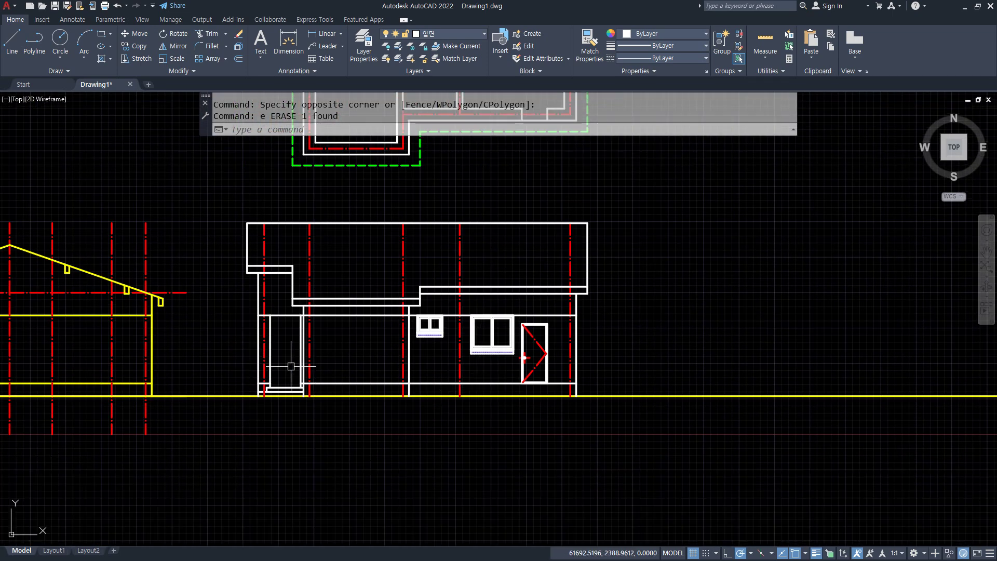
{"action": "scroll", "coordinate": [291, 366], "scroll_direction": "up", "scroll_amount": 2}
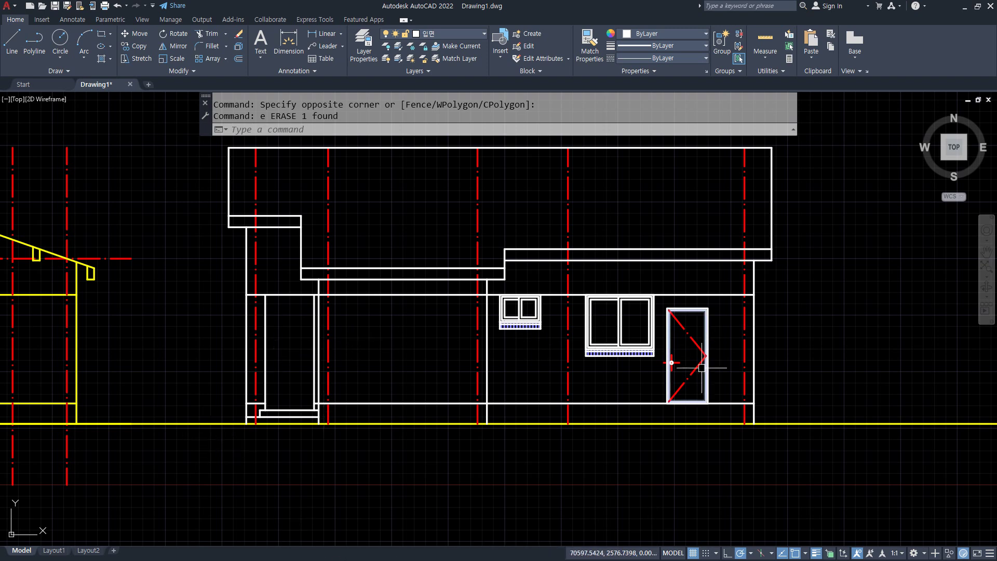
{"action": "key", "text": "Return"}
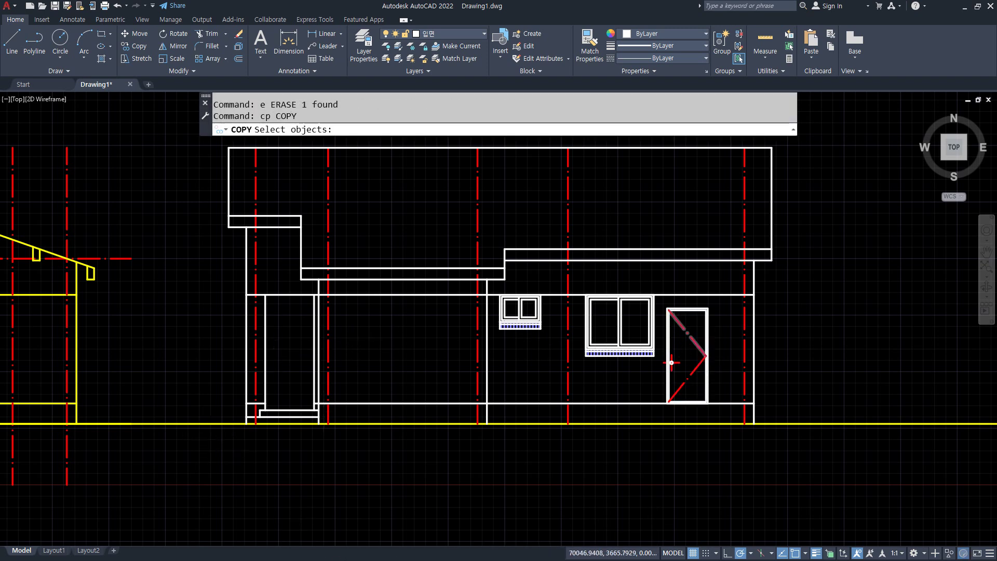
{"action": "scroll", "coordinate": [670, 374], "scroll_direction": "up", "scroll_amount": 2}
{"action": "left_click", "coordinate": [652, 296]}
{"action": "left_click", "coordinate": [740, 471]}
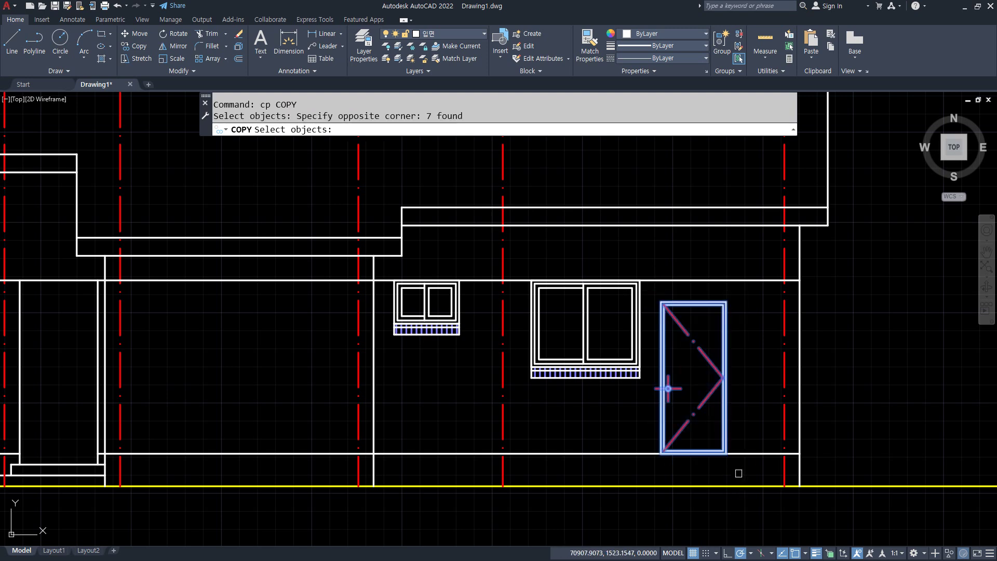
{"action": "key", "text": "Return"}
{"action": "left_click", "coordinate": [725, 453]}
{"action": "middle_click_drag", "start_coordinate": [78, 423], "coordinate": [363, 410]}
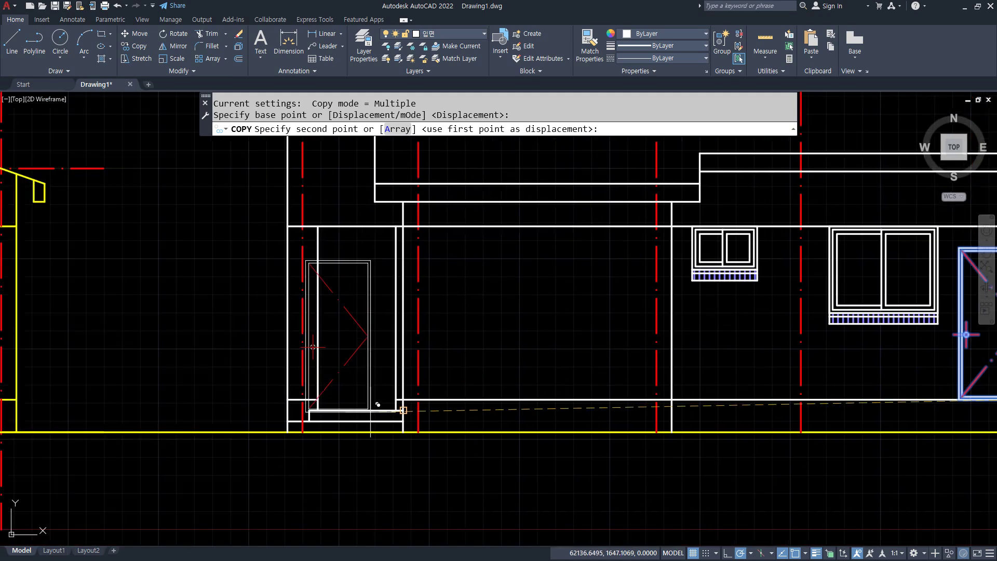
{"action": "scroll", "coordinate": [363, 411], "scroll_direction": "up", "scroll_amount": 6}
{"action": "left_click", "coordinate": [427, 400]}
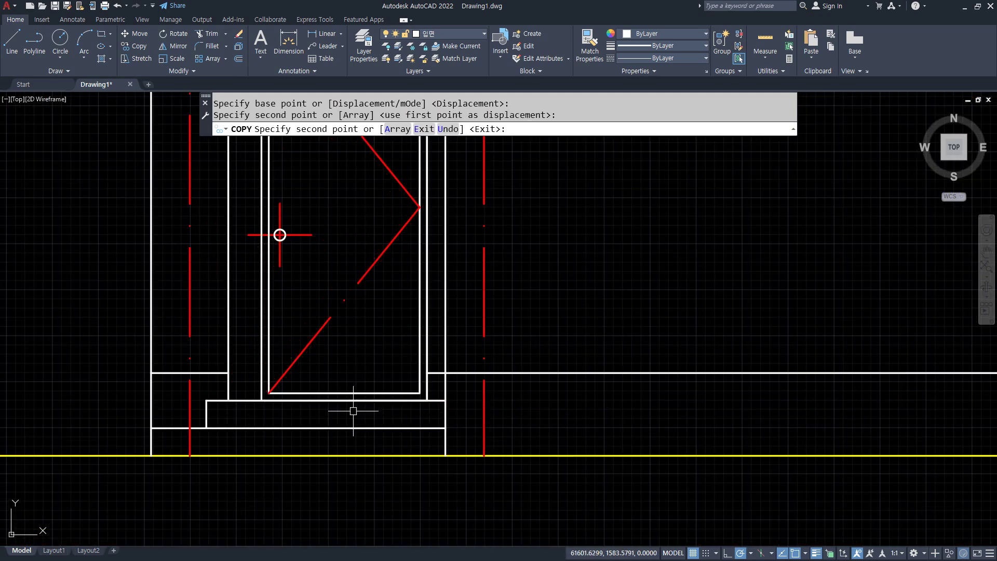
{"action": "key", "text": "Escape"}
Step: Stretch the left side of the copied entrance door out to the opening's left jamb line
{"action": "scroll", "coordinate": [351, 409], "scroll_direction": "down", "scroll_amount": 2}
{"action": "scroll", "coordinate": [332, 364], "scroll_direction": "up", "scroll_amount": 1}
{"action": "type", "text": "s"}
{"action": "key", "text": "Return"}
{"action": "left_click", "coordinate": [323, 423]}
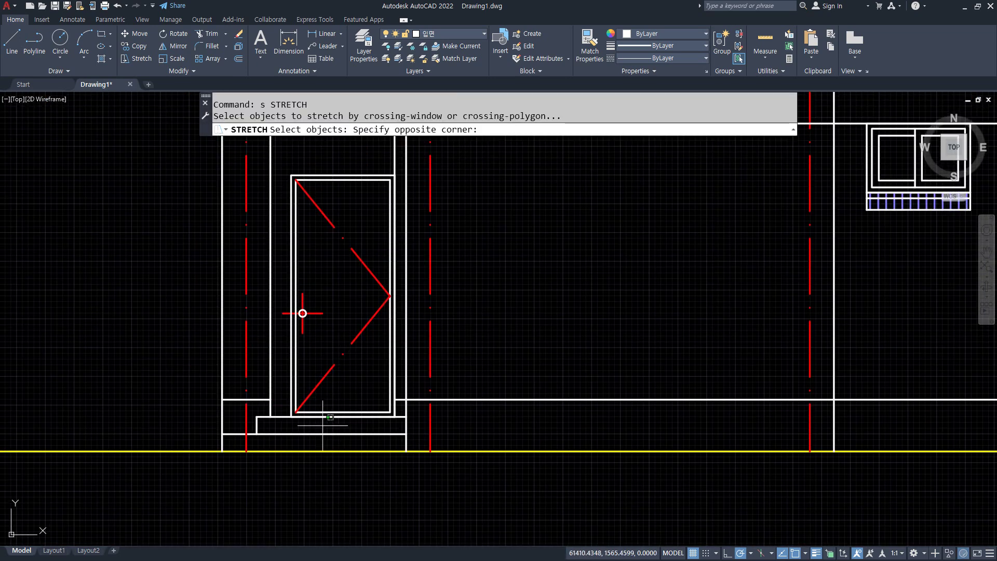
{"action": "left_click", "coordinate": [279, 171]}
{"action": "key", "text": "Return"}
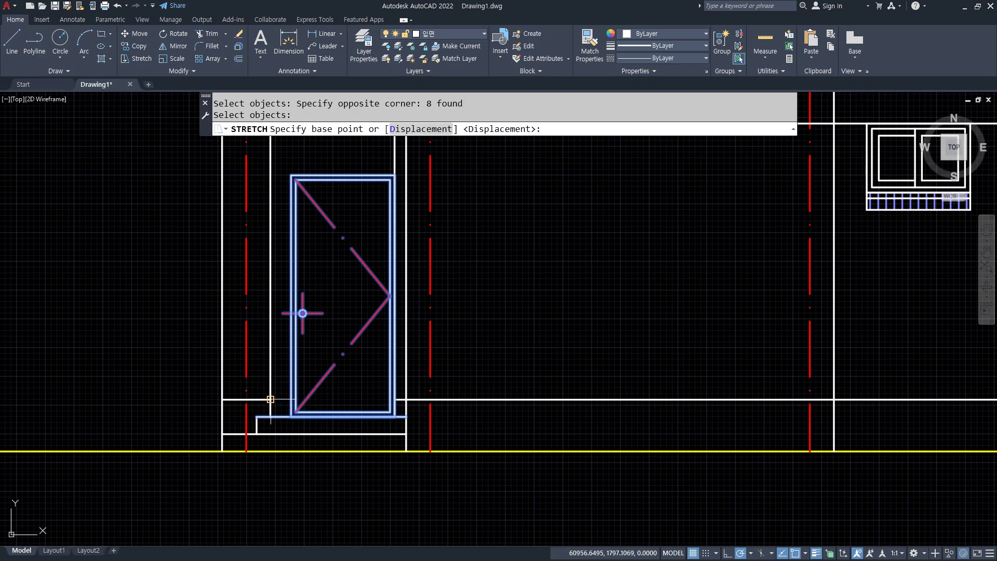
{"action": "left_click", "coordinate": [291, 417]}
{"action": "left_click", "coordinate": [270, 416]}
{"action": "middle_click_drag", "start_coordinate": [310, 220], "coordinate": [290, 322]}
{"action": "scroll", "coordinate": [282, 250], "scroll_direction": "up", "scroll_amount": 2}
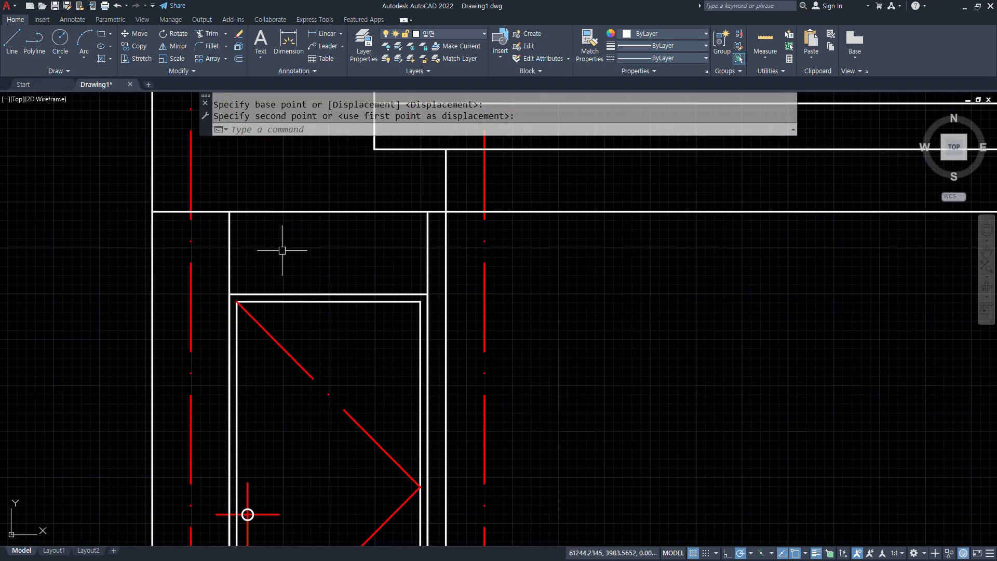
{"action": "middle_click_drag", "start_coordinate": [282, 250], "coordinate": [301, 284]}
{"action": "type", "text": "o"}
{"action": "key", "text": "Return"}
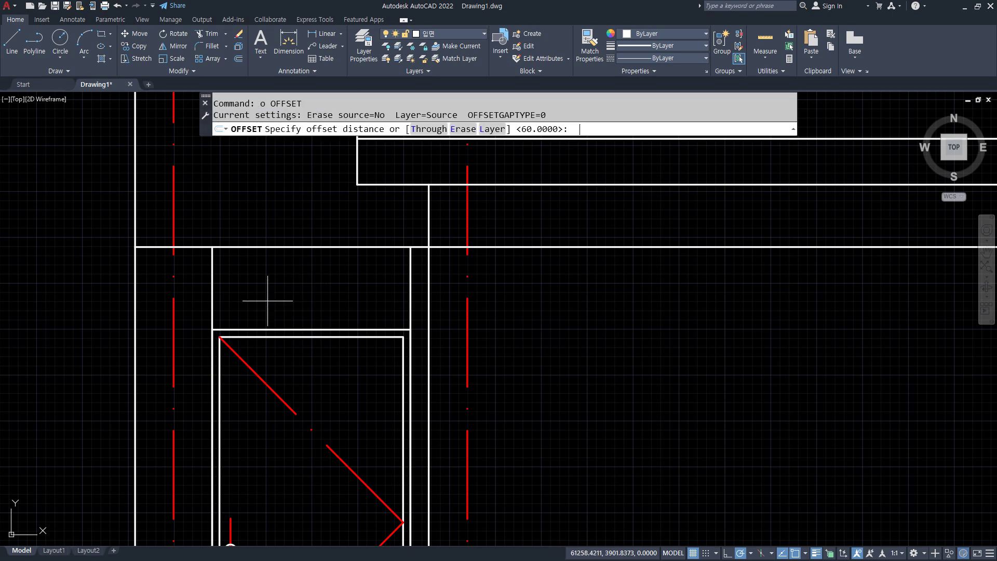
{"action": "type", "text": "45"}
{"action": "key", "text": "Escape"}
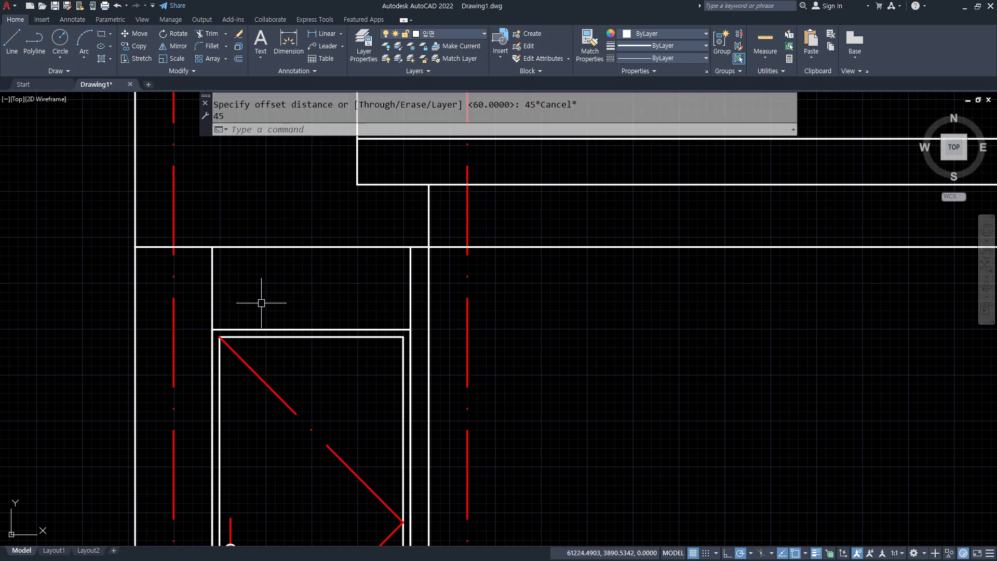
Step: Offset both entrance jamb lines and the upper wall line 40 inward above the door
{"action": "key", "text": "space"}
{"action": "type", "text": "40"}
{"action": "key", "text": "Return"}
{"action": "left_click", "coordinate": [212, 289]}
{"action": "left_click", "coordinate": [222, 289]}
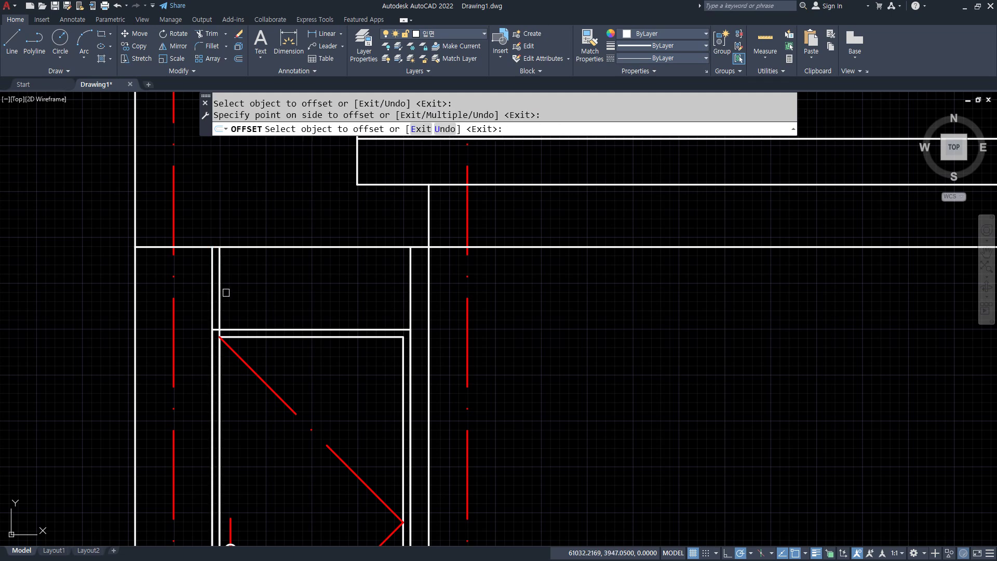
{"action": "left_click", "coordinate": [410, 286]}
{"action": "left_click", "coordinate": [336, 258]}
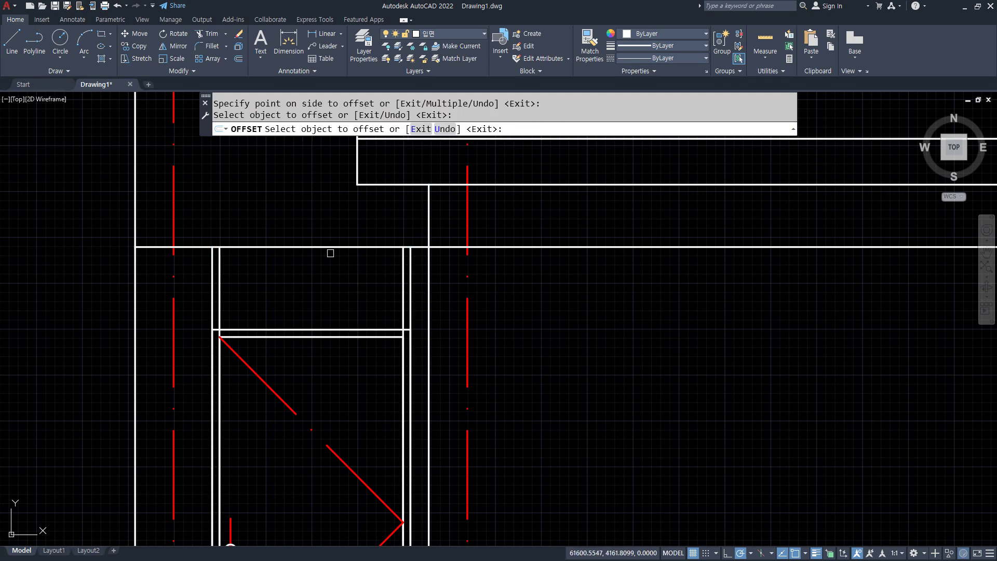
{"action": "left_click", "coordinate": [329, 247]}
{"action": "left_click", "coordinate": [282, 283]}
{"action": "key", "text": "Escape"}
Step: Fillet all four corners of the offset lines and the door head line with radius 0 to form a closed transom panel
{"action": "type", "text": "f"}
{"action": "key", "text": "space"}
{"action": "left_click", "coordinate": [220, 269]}
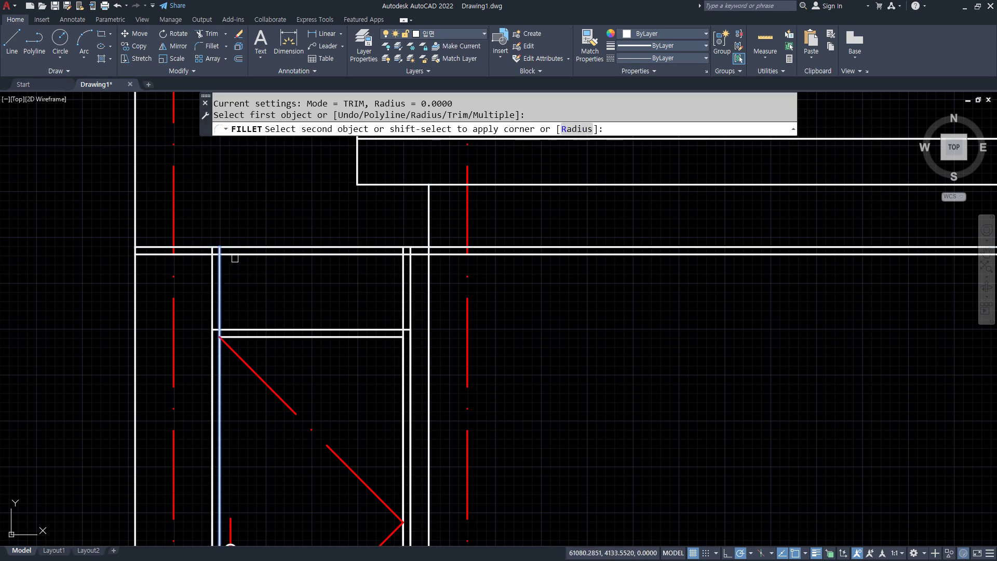
{"action": "left_click", "coordinate": [239, 255]}
{"action": "key", "text": "space"}
{"action": "left_click", "coordinate": [385, 254]}
{"action": "left_click", "coordinate": [402, 297]}
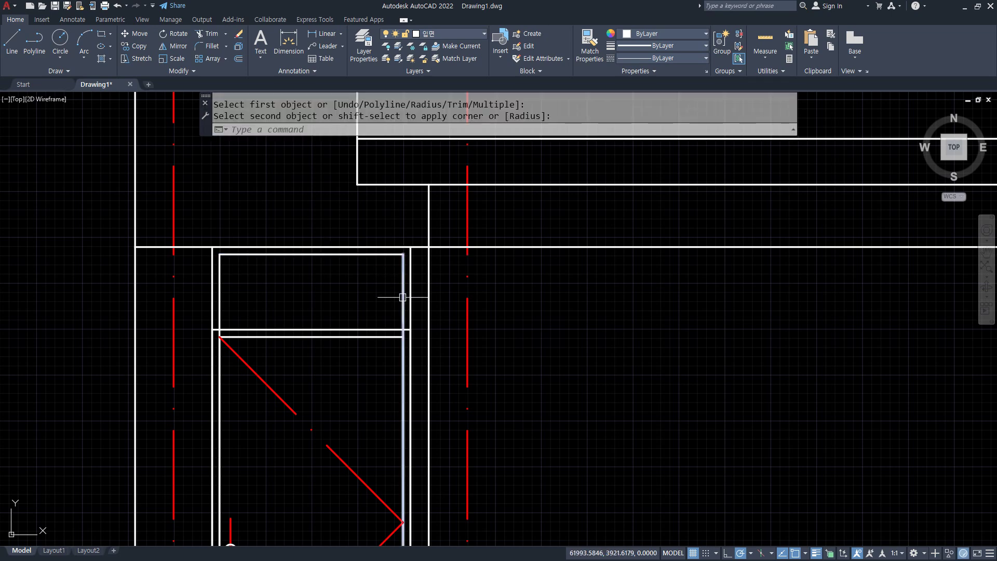
{"action": "key", "text": "space"}
{"action": "left_click", "coordinate": [400, 316]}
{"action": "left_click", "coordinate": [392, 329]}
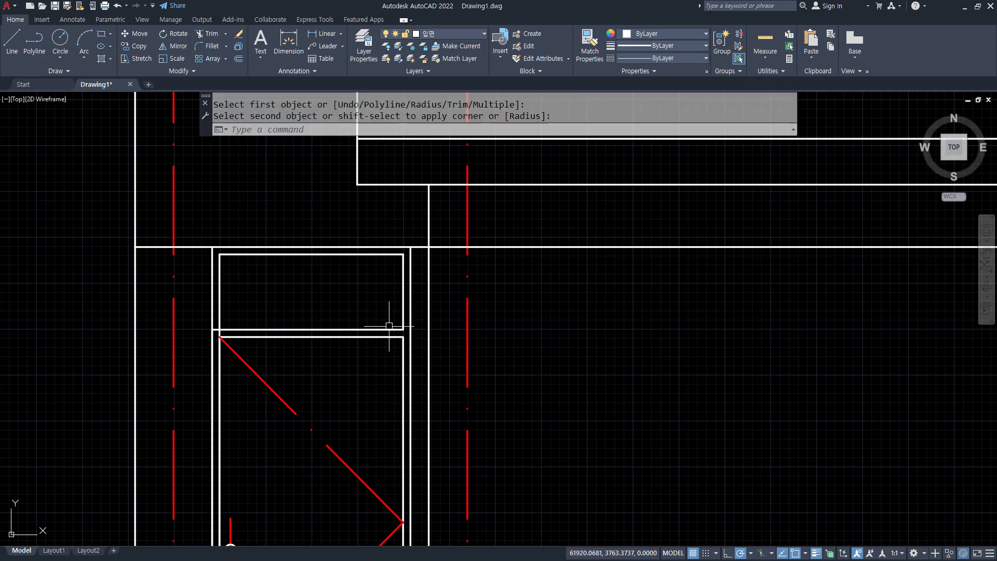
{"action": "key", "text": "space"}
{"action": "left_click", "coordinate": [245, 329]}
{"action": "left_click", "coordinate": [220, 313]}
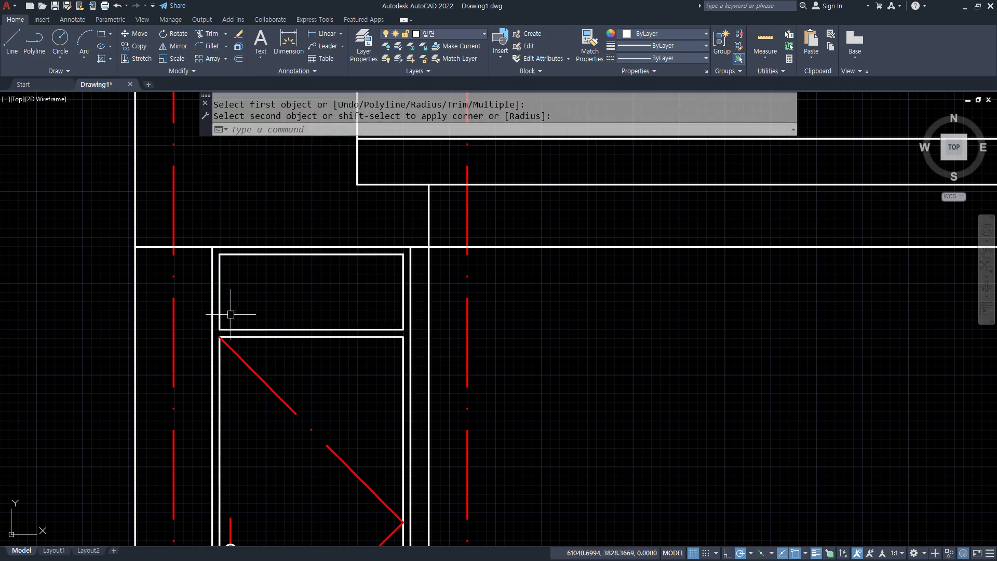
{"action": "scroll", "coordinate": [316, 351], "scroll_direction": "down", "scroll_amount": 2}
{"action": "middle_click_drag", "start_coordinate": [339, 367], "coordinate": [301, 200]}
{"action": "middle_click_drag", "start_coordinate": [296, 349], "coordinate": [261, 423]}
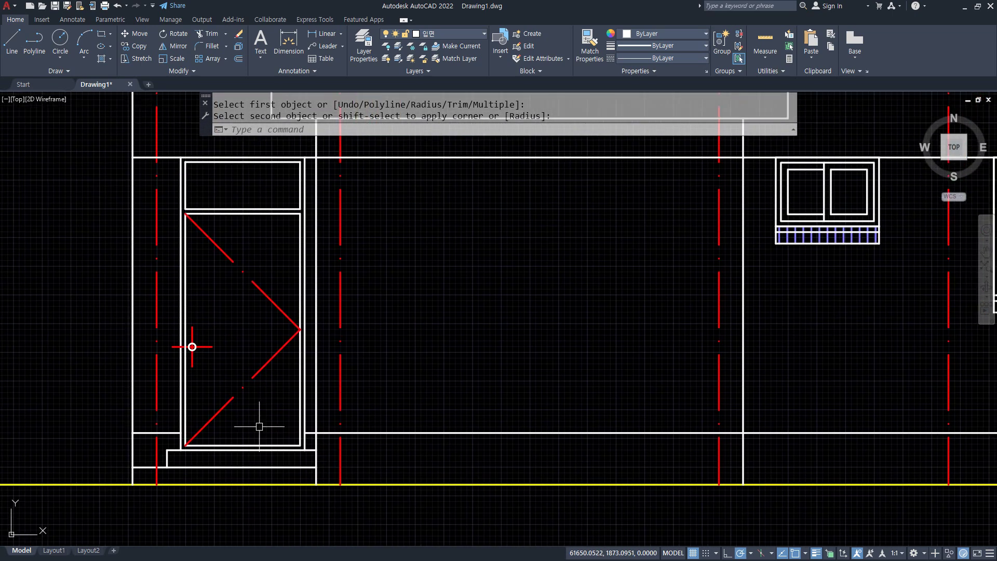
{"action": "scroll", "coordinate": [263, 416], "scroll_direction": "down", "scroll_amount": 2}
{"action": "mouse_move", "coordinate": [874, 446]}
{"action": "left_mouse_down"}
{"action": "mouse_move", "coordinate": [851, 265]}
{"action": "mouse_move", "coordinate": [873, 415]}
{"action": "left_mouse_up"}
{"action": "mouse_move", "coordinate": [792, 370]}
{"action": "left_mouse_down"}
{"action": "mouse_move", "coordinate": [663, 385]}
{"action": "mouse_move", "coordinate": [265, 394]}
{"action": "left_mouse_up"}
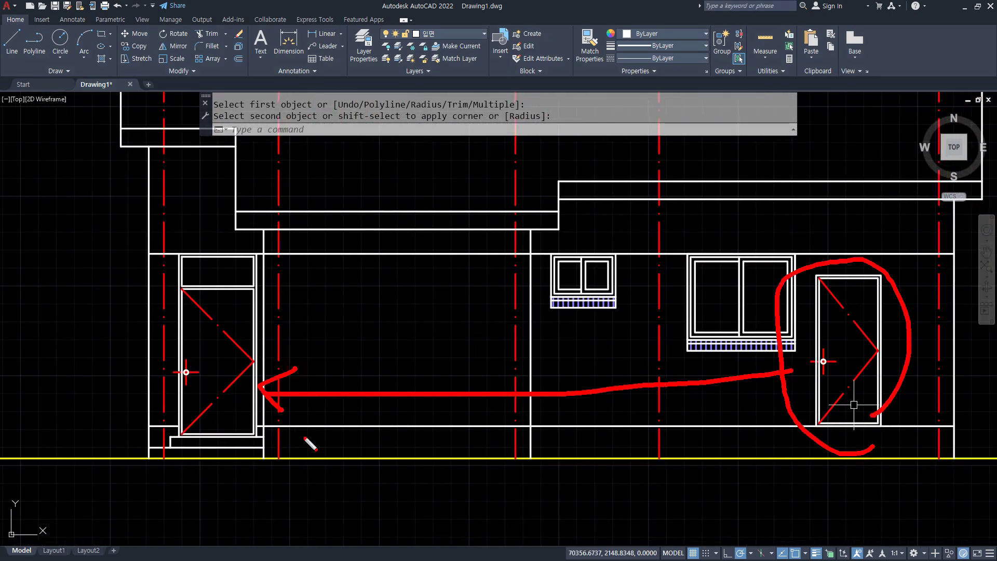
{"action": "key", "text": "Escape"}
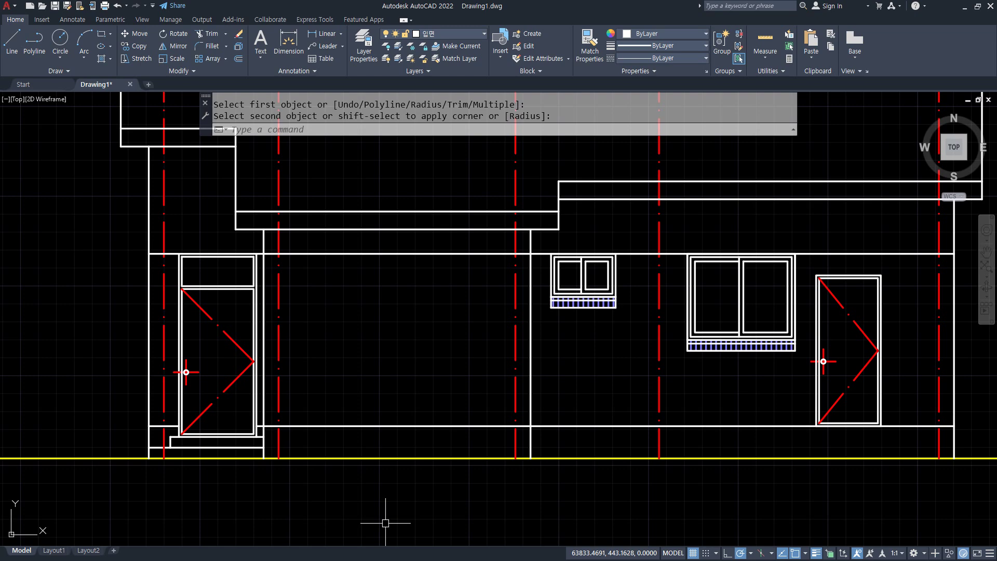
{"action": "scroll", "coordinate": [387, 394], "scroll_direction": "down", "scroll_amount": 4}
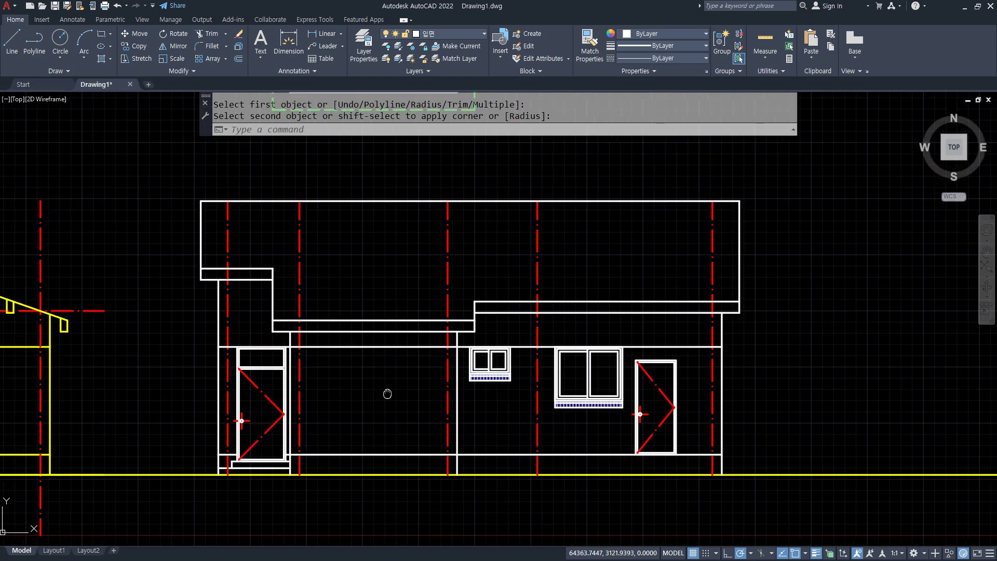
{"action": "key", "text": "ctrl+2"}
{"action": "mouse_move", "coordinate": [129, 253]}
{"action": "left_mouse_down"}
{"action": "mouse_move", "coordinate": [118, 255]}
{"action": "mouse_move", "coordinate": [145, 195]}
{"action": "mouse_move", "coordinate": [516, 200]}
{"action": "left_mouse_up"}
{"action": "left_click_drag", "start_coordinate": [687, 178], "coordinate": [696, 245]}
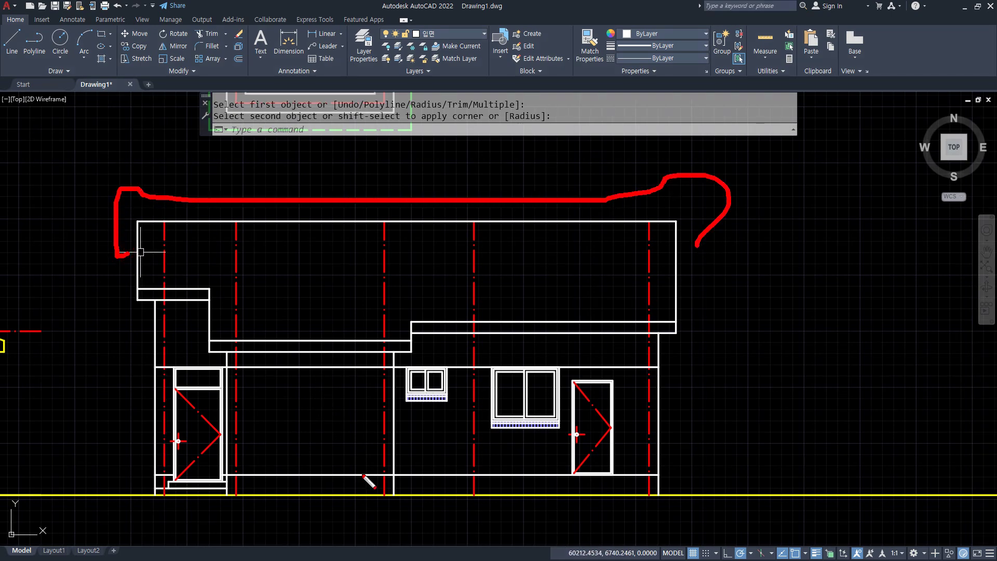
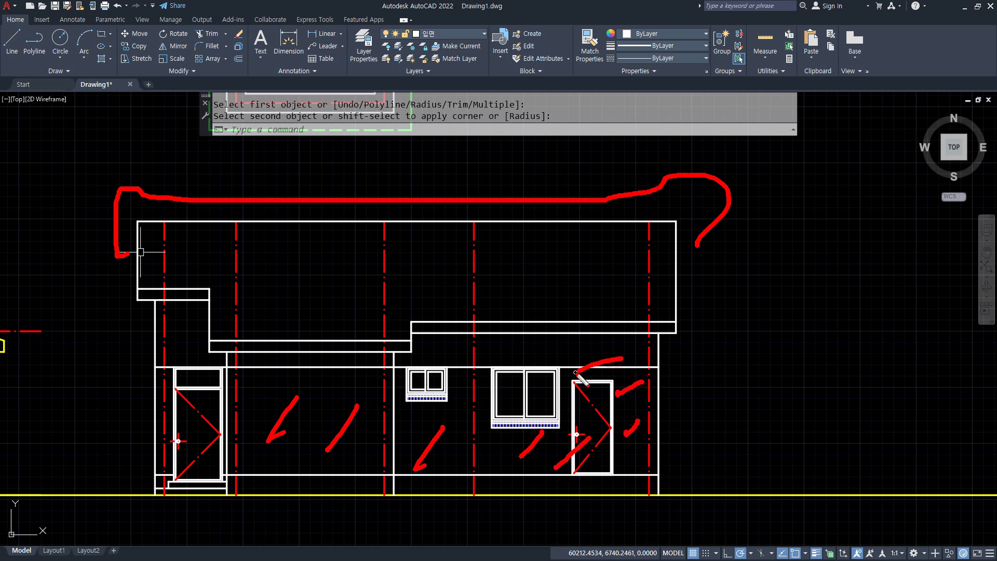
{"action": "key", "text": "Escape"}
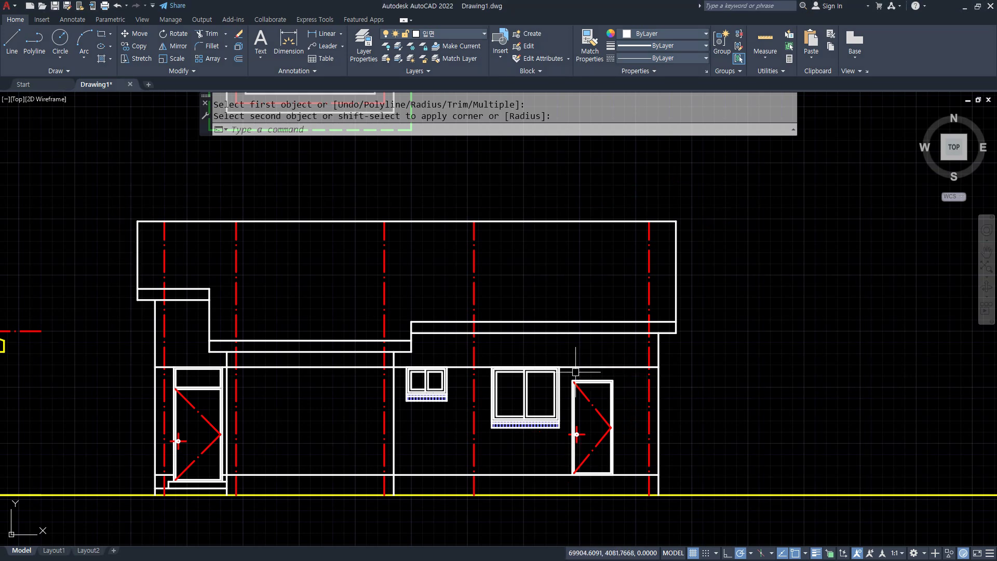
Step: Offset the rightmost centerline of the elevation 100 to both sides
{"action": "scroll", "coordinate": [649, 470], "scroll_direction": "up", "scroll_amount": 2}
{"action": "scroll", "coordinate": [556, 505], "scroll_direction": "up", "scroll_amount": 2}
{"action": "middle_click_drag", "start_coordinate": [556, 505], "coordinate": [543, 363]}
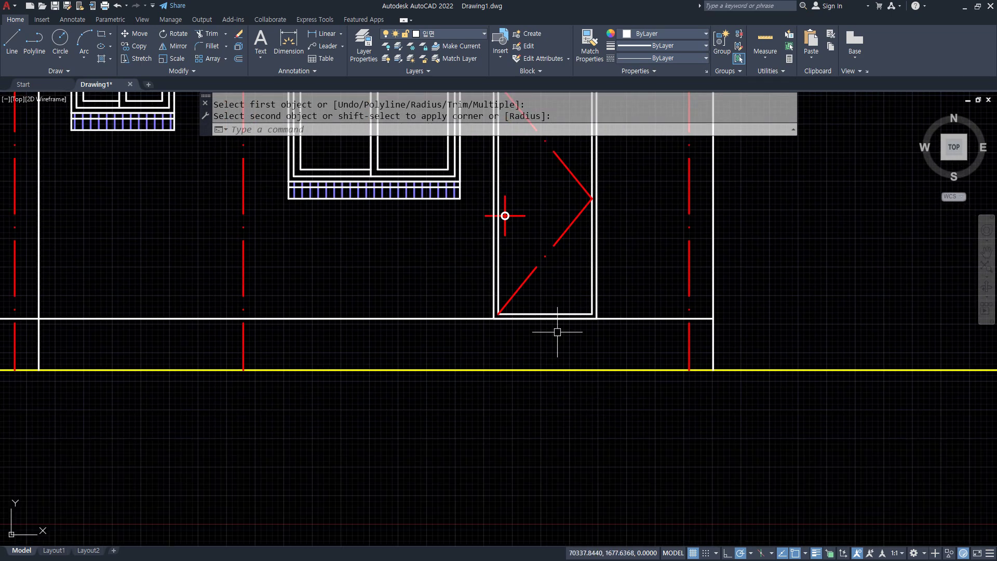
{"action": "type", "text": "o"}
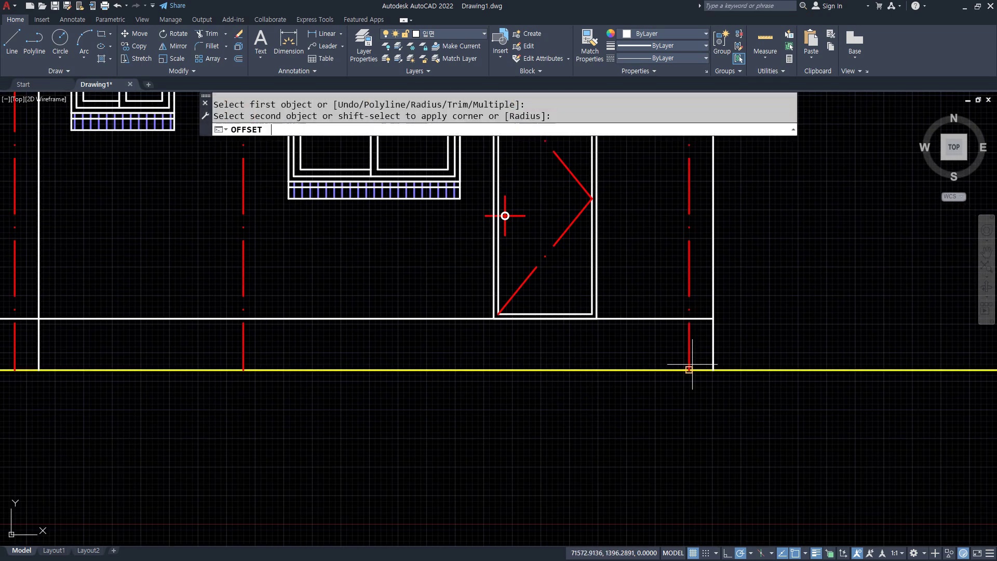
{"action": "key", "text": "Return"}
{"action": "type", "text": "100"}
{"action": "key", "text": "Return"}
{"action": "left_click", "coordinate": [688, 356]}
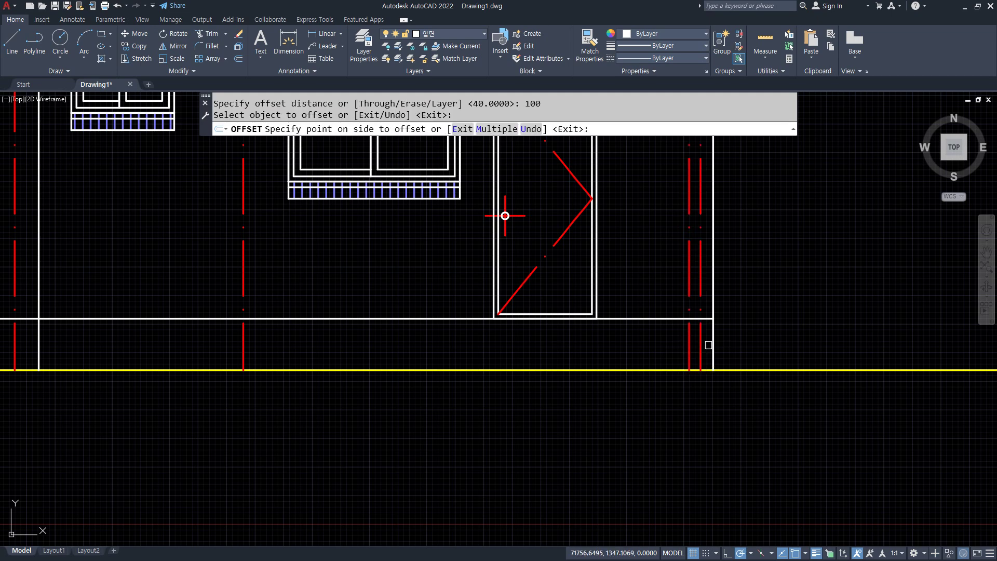
{"action": "left_click", "coordinate": [708, 345]}
{"action": "left_click", "coordinate": [690, 347]}
{"action": "left_click", "coordinate": [667, 347]}
{"action": "key", "text": "Escape"}
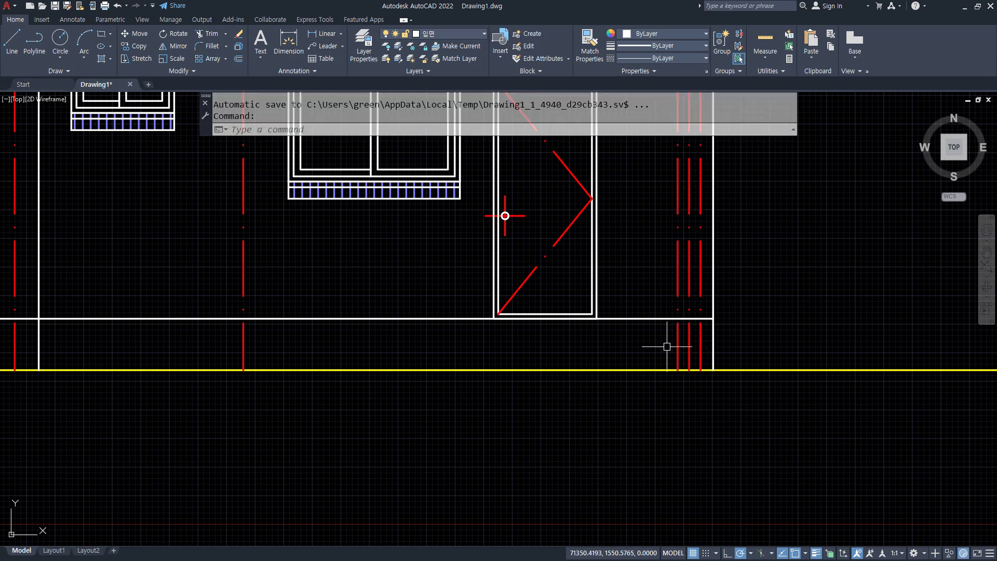
Step: Match the properties of the outer right wall line onto the two offset centerlines
{"action": "middle_click_drag", "start_coordinate": [710, 317], "coordinate": [663, 373]}
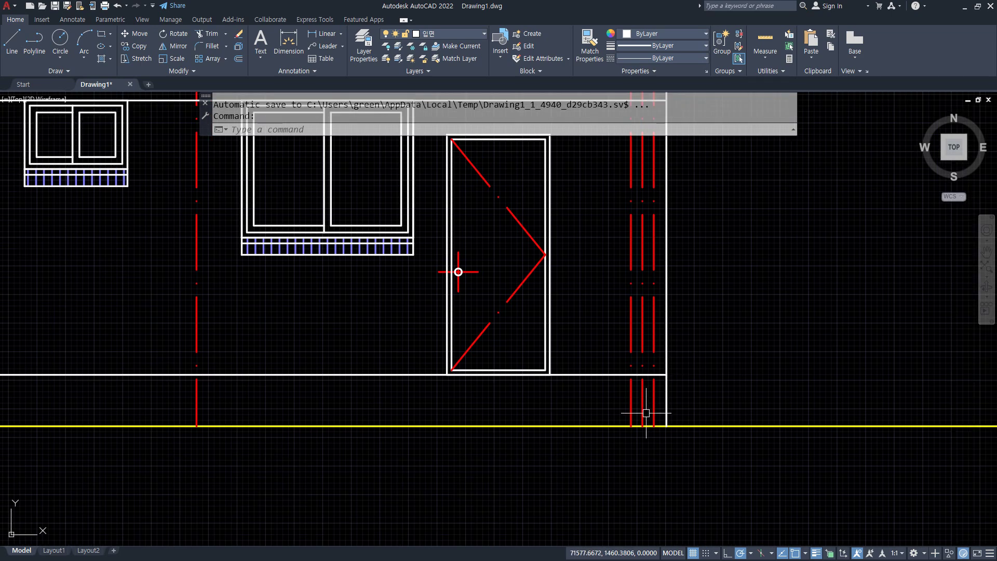
{"action": "type", "text": "ma"}
{"action": "key", "text": "Return"}
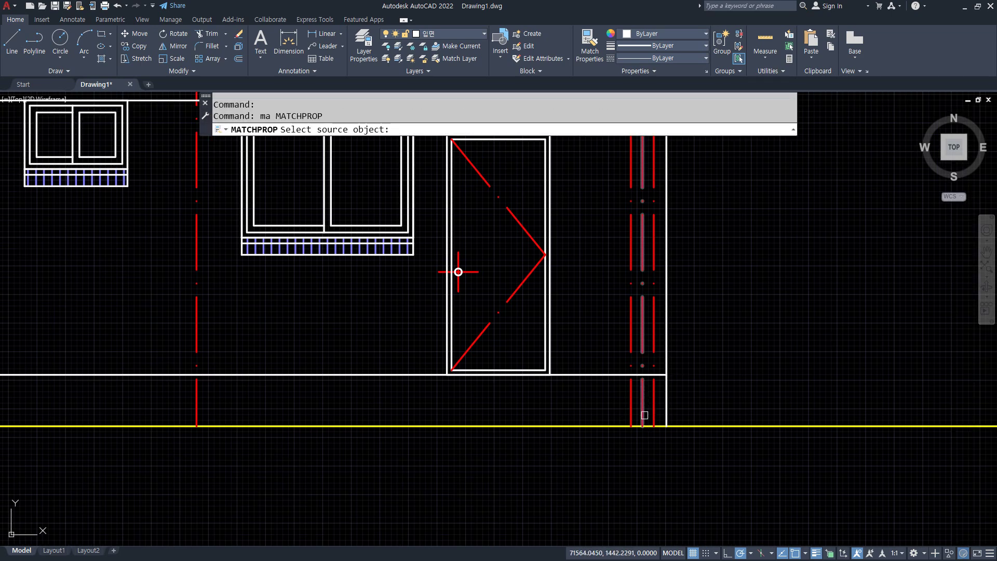
{"action": "scroll", "coordinate": [644, 415], "scroll_direction": "up", "scroll_amount": 2}
{"action": "left_click", "coordinate": [675, 391]}
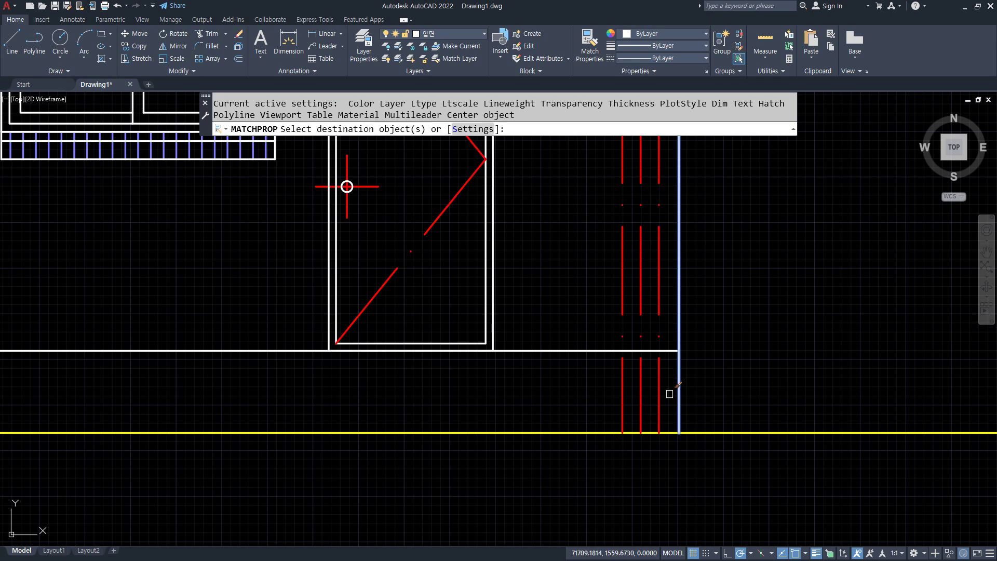
{"action": "left_click", "coordinate": [617, 398]}
{"action": "left_click", "coordinate": [626, 390]}
{"action": "left_click", "coordinate": [622, 408]}
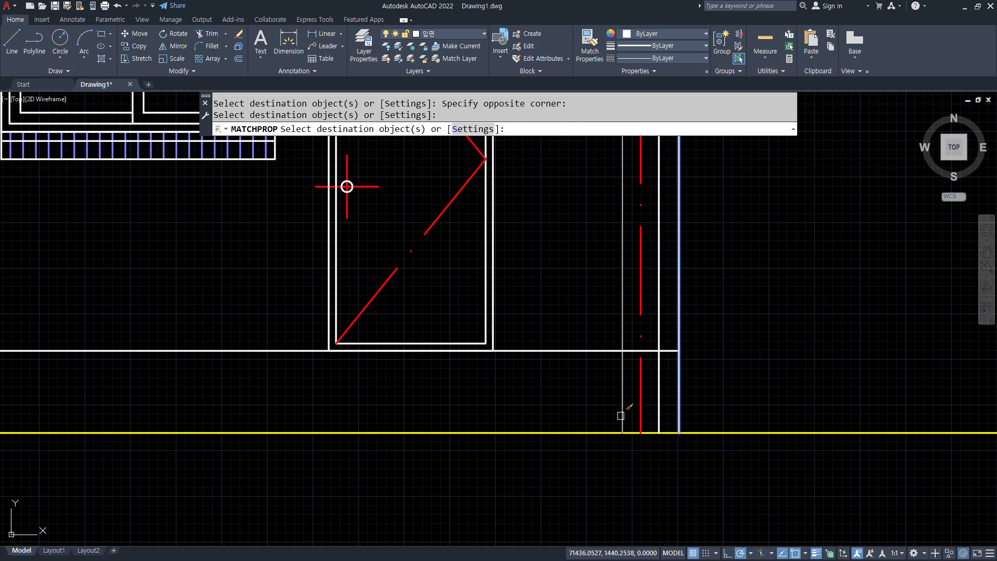
{"action": "key", "text": "Return"}
Step: Trim the two new vertical lines between the eave's lower line and the horizontal line at window-head height
{"action": "scroll", "coordinate": [623, 390], "scroll_direction": "down", "scroll_amount": 4}
{"action": "scroll", "coordinate": [612, 296], "scroll_direction": "up", "scroll_amount": 3}
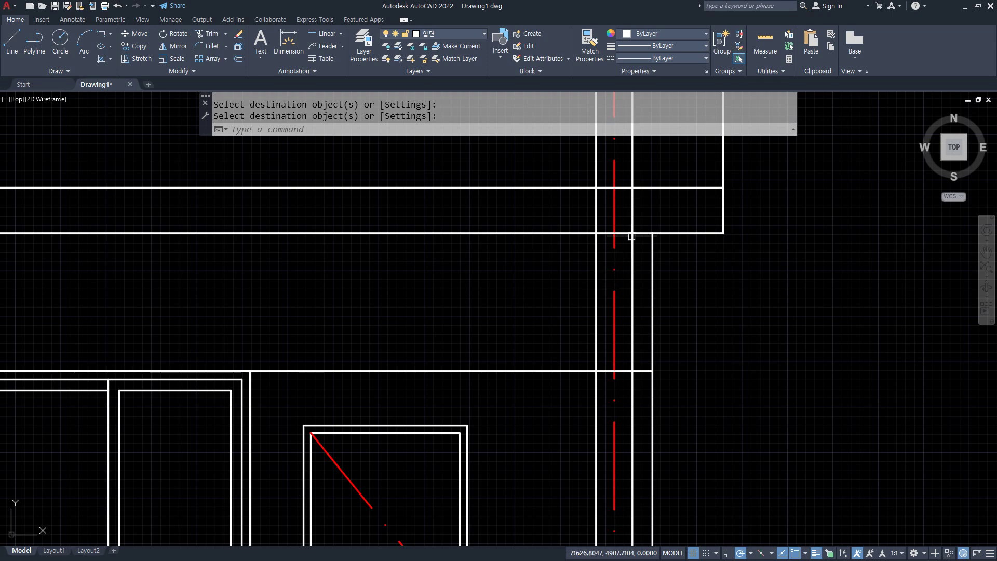
{"action": "type", "text": "tr"}
{"action": "key", "text": "Return"}
{"action": "left_click", "coordinate": [630, 302]}
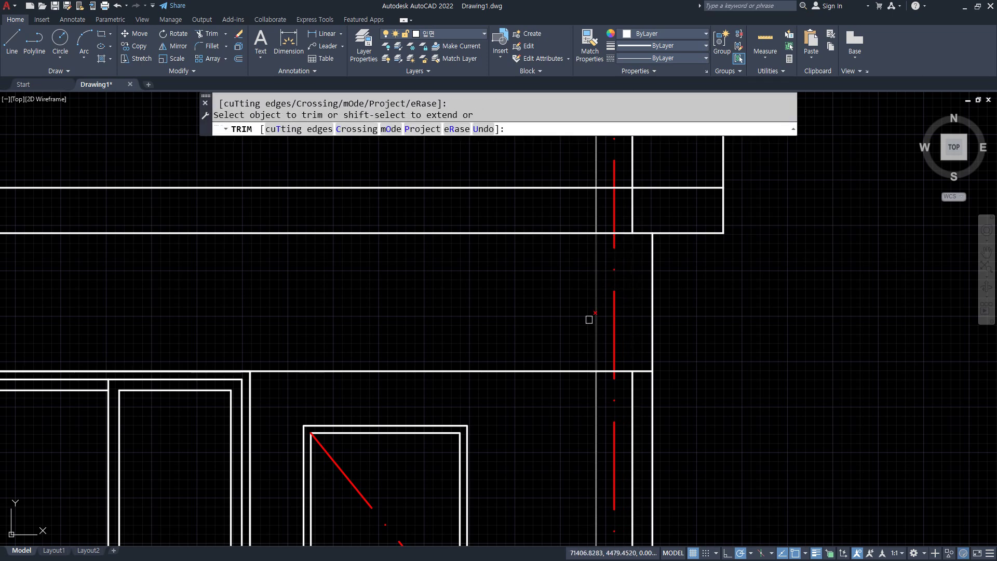
{"action": "left_click", "coordinate": [598, 310]}
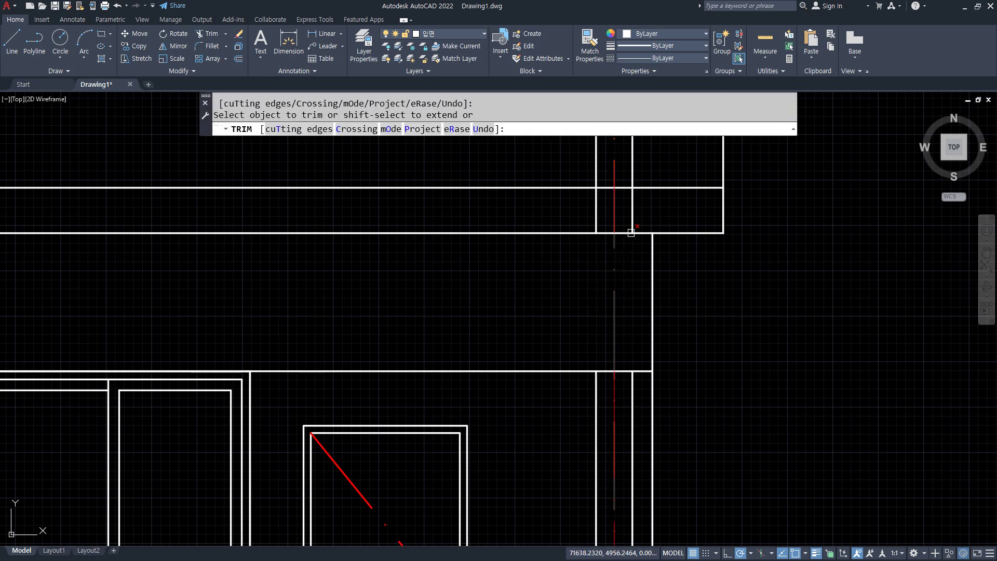
{"action": "key", "text": "Return"}
Step: Erase the remaining pieces of the two new vertical lines inside the roof area
{"action": "left_click", "coordinate": [634, 222]}
{"action": "type", "text": "e"}
{"action": "key", "text": "Return"}
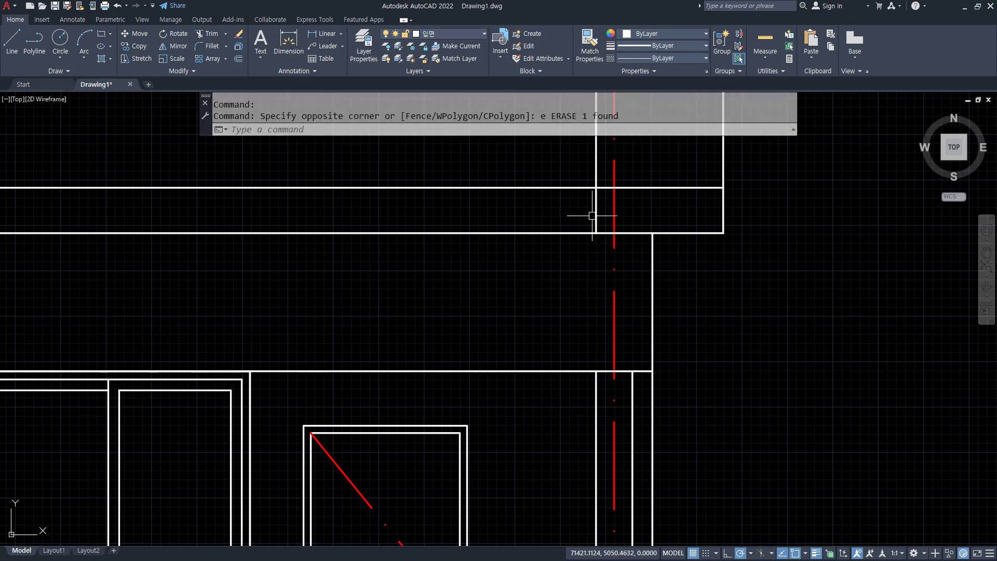
{"action": "left_click", "coordinate": [594, 216]}
{"action": "type", "text": "e"}
{"action": "key", "text": "Return"}
Step: Draw a vertical guide line from the large window sill's lower right corner down to the ground line
{"action": "scroll", "coordinate": [545, 292], "scroll_direction": "down", "scroll_amount": 4}
{"action": "middle_click_drag", "start_coordinate": [511, 396], "coordinate": [549, 256]}
{"action": "scroll", "coordinate": [532, 356], "scroll_direction": "up", "scroll_amount": 2}
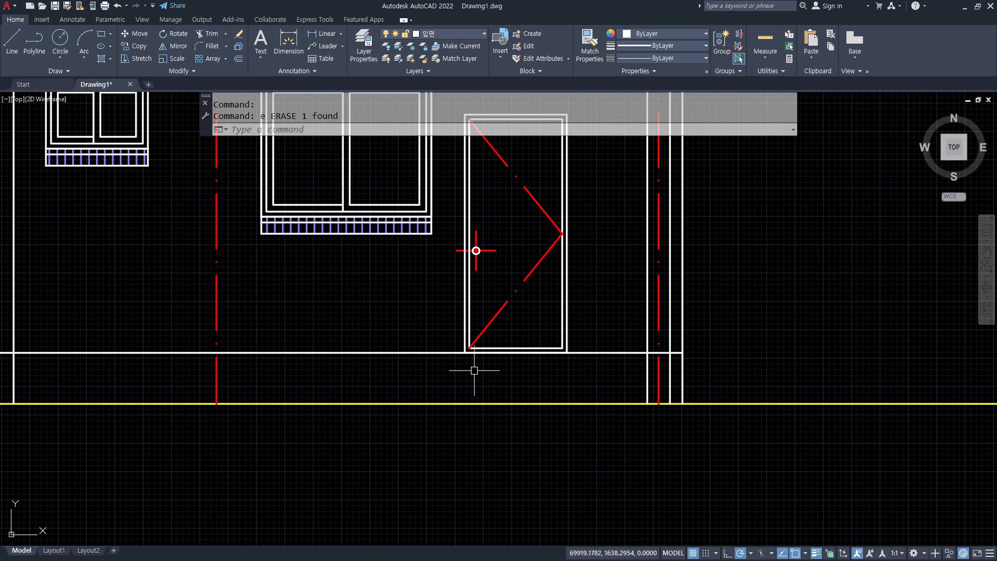
{"action": "type", "text": "l"}
{"action": "key", "text": "Return"}
{"action": "left_click", "coordinate": [432, 234]}
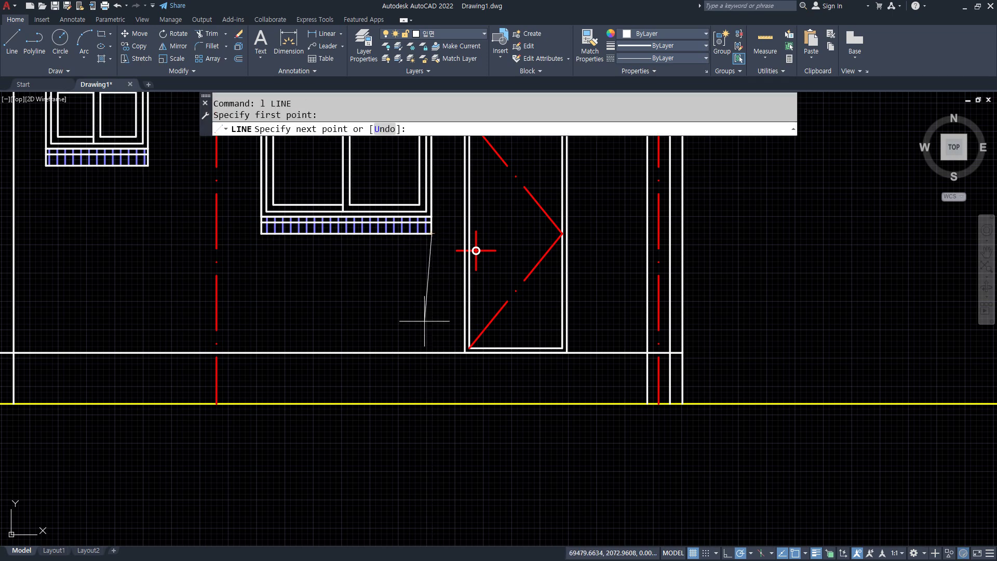
{"action": "left_click", "coordinate": [432, 403]}
{"action": "key", "text": "Return"}
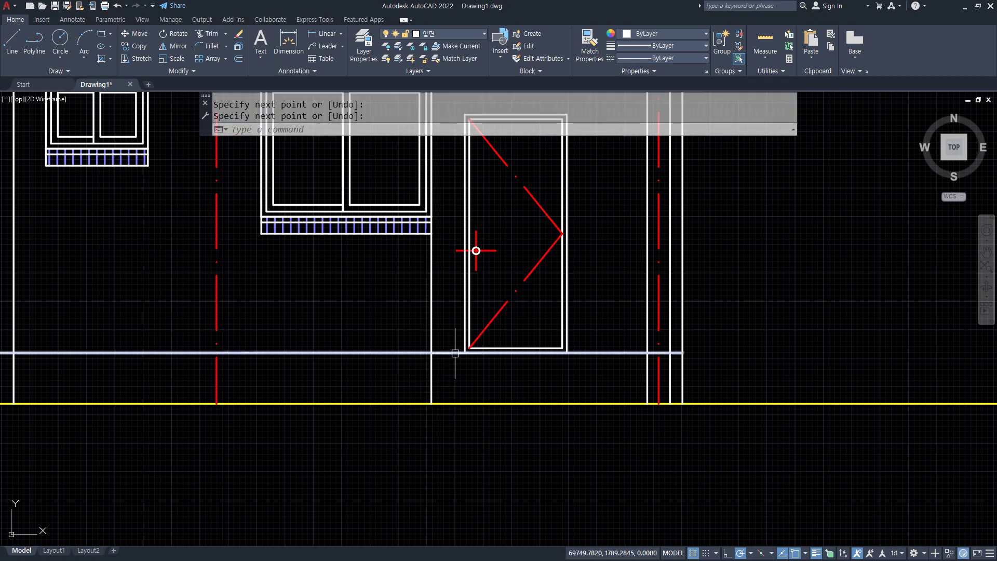
Step: Trim the floor line between the guide line and the right-hand door, and redraw that stretch as a separate line
{"action": "type", "text": "tr"}
{"action": "key", "text": "Return"}
{"action": "scroll", "coordinate": [448, 355], "scroll_direction": "up", "scroll_amount": 2}
{"action": "left_click", "coordinate": [447, 353]}
{"action": "key", "text": "Return"}
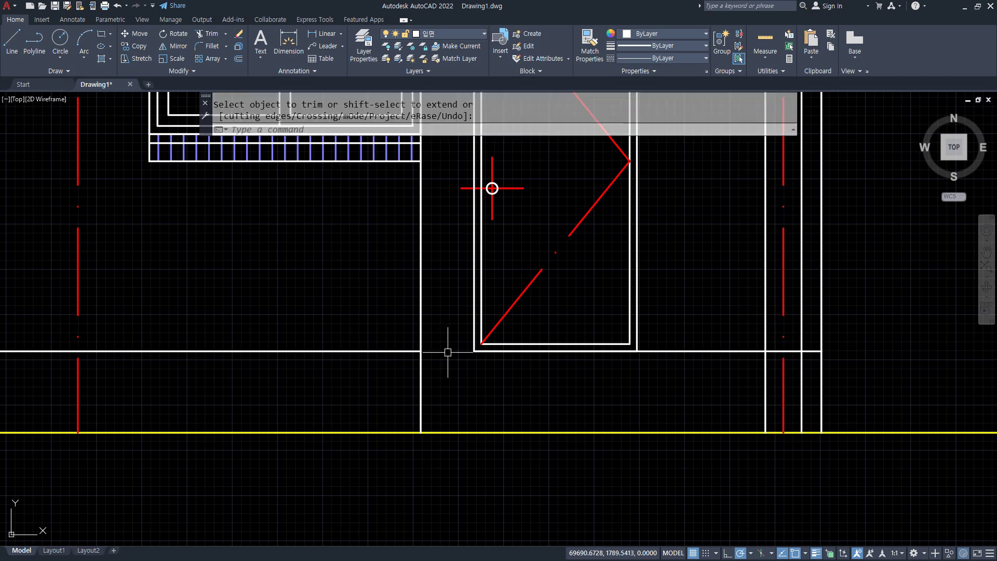
{"action": "type", "text": "l"}
{"action": "key", "text": "Return"}
{"action": "left_click", "coordinate": [474, 350]}
{"action": "left_click", "coordinate": [420, 351]}
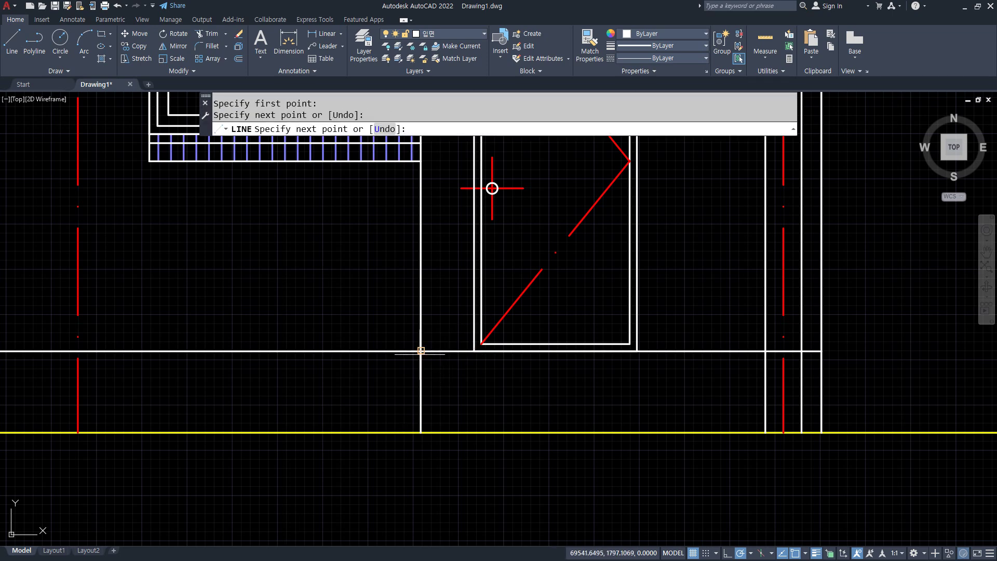
{"action": "key", "text": "Return"}
Step: Draw a vertical line from the midpoint of the redrawn floor segment down to the ground line
{"action": "type", "text": "l"}
{"action": "key", "text": "Return"}
{"action": "type", "text": "mid"}
{"action": "key", "text": "Return"}
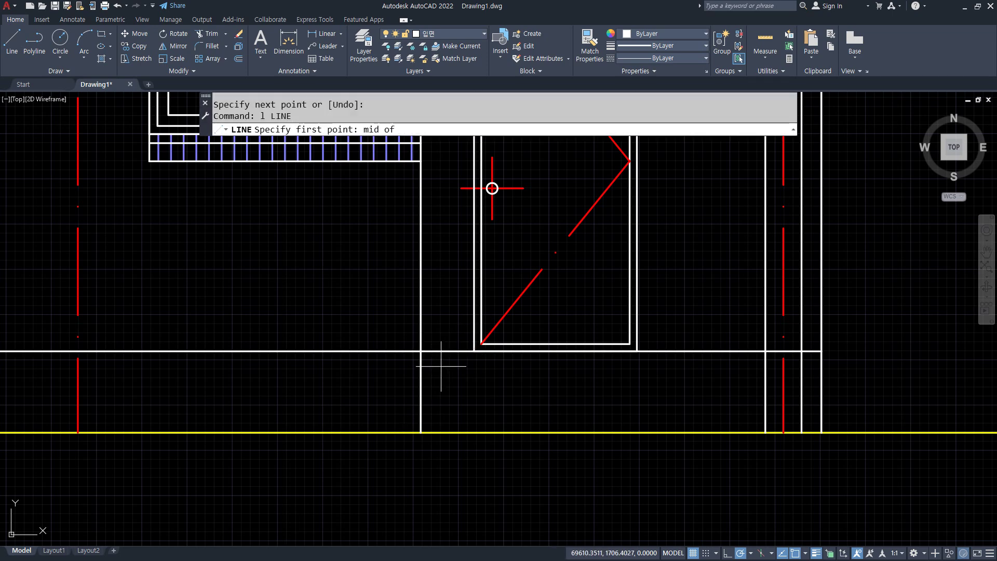
{"action": "left_click", "coordinate": [446, 352]}
{"action": "left_click", "coordinate": [447, 432]}
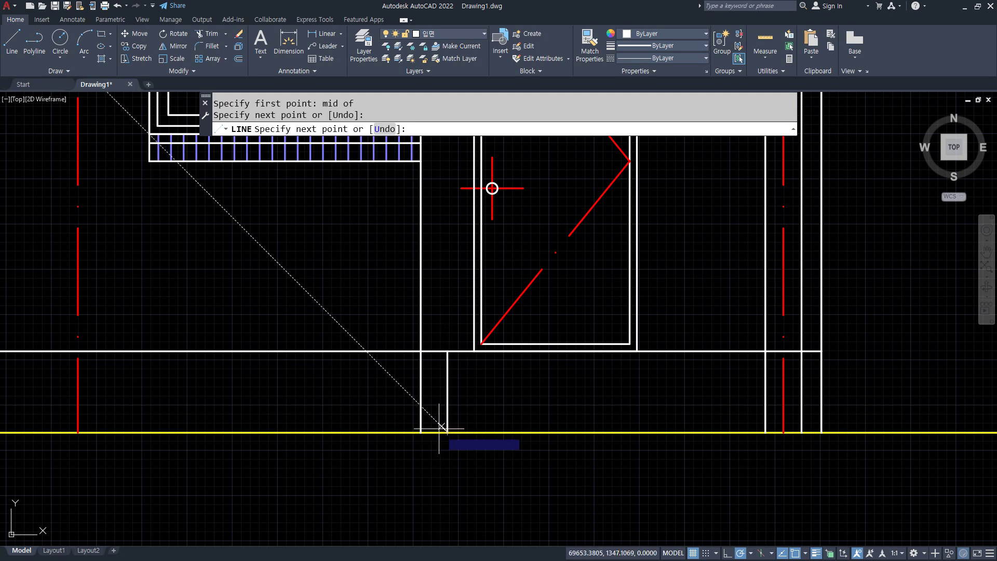
{"action": "key", "text": "Return"}
Step: Erase the vertical guide line running down from the window sill corner
{"action": "left_click", "coordinate": [430, 397]}
{"action": "left_click", "coordinate": [413, 415]}
{"action": "type", "text": "e"}
{"action": "key", "text": "Return"}
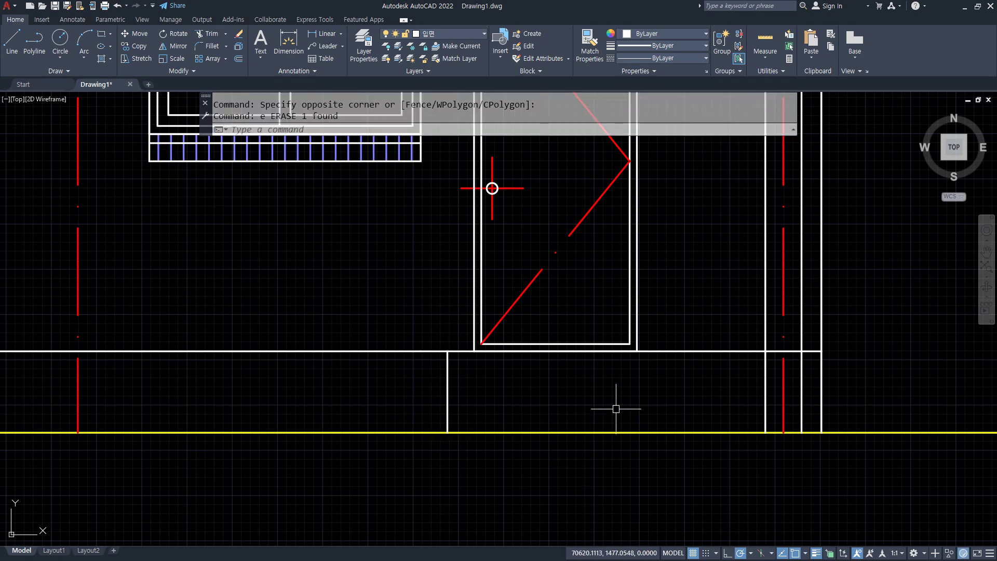
Step: Offset the short floor segment 150 downward twice to form the step lines
{"action": "type", "text": "o"}
{"action": "key", "text": "Return"}
{"action": "type", "text": "150"}
{"action": "key", "text": "Return"}
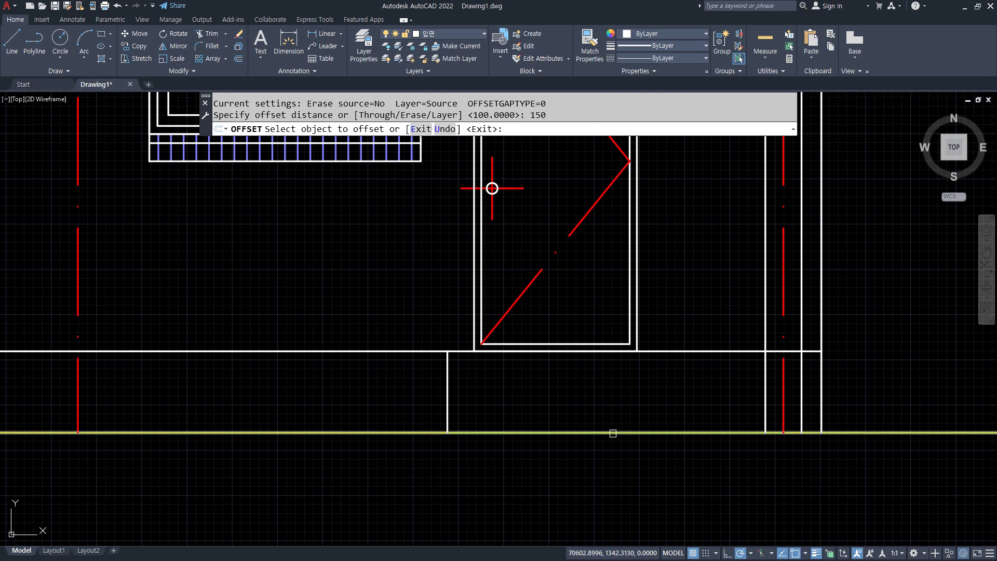
{"action": "left_click", "coordinate": [461, 353]}
{"action": "left_click", "coordinate": [452, 375]}
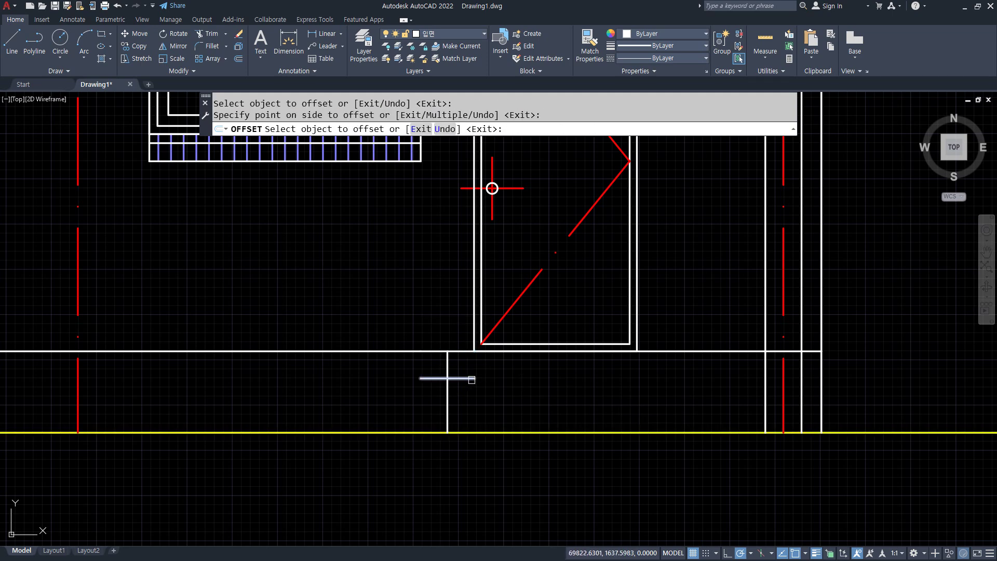
{"action": "left_click", "coordinate": [447, 378]}
{"action": "left_click", "coordinate": [449, 400]}
{"action": "key", "text": "Escape"}
Step: Extend both step lines toward the right until they meet the inner vertical wall line
{"action": "type", "text": "ex"}
{"action": "key", "text": "Return"}
{"action": "left_click", "coordinate": [470, 363]}
{"action": "left_click", "coordinate": [507, 363]}
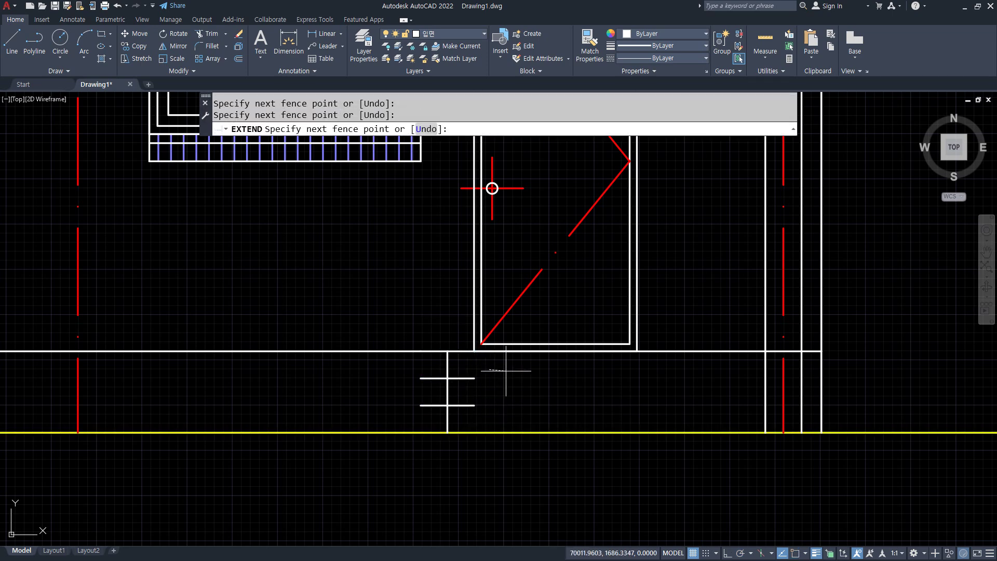
{"action": "key", "text": "Return"}
{"action": "left_click", "coordinate": [469, 370]}
{"action": "key", "text": "space"}
Step: Trim the overhanging left ends of both step lines at the steps' side line
{"action": "type", "text": "tr"}
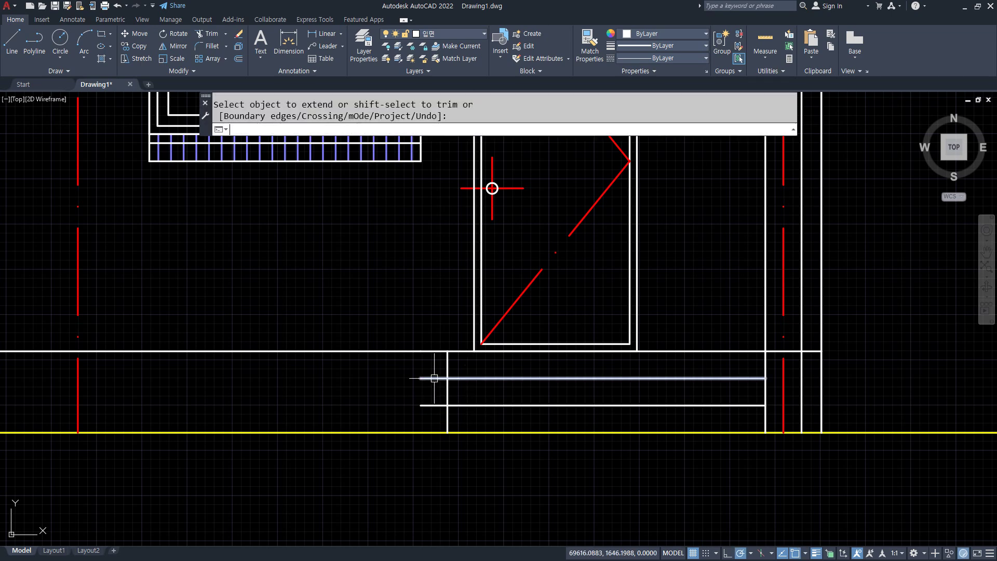
{"action": "key", "text": "space"}
{"action": "left_click_drag", "start_coordinate": [433, 368], "coordinate": [437, 419]}
{"action": "key", "text": "space"}
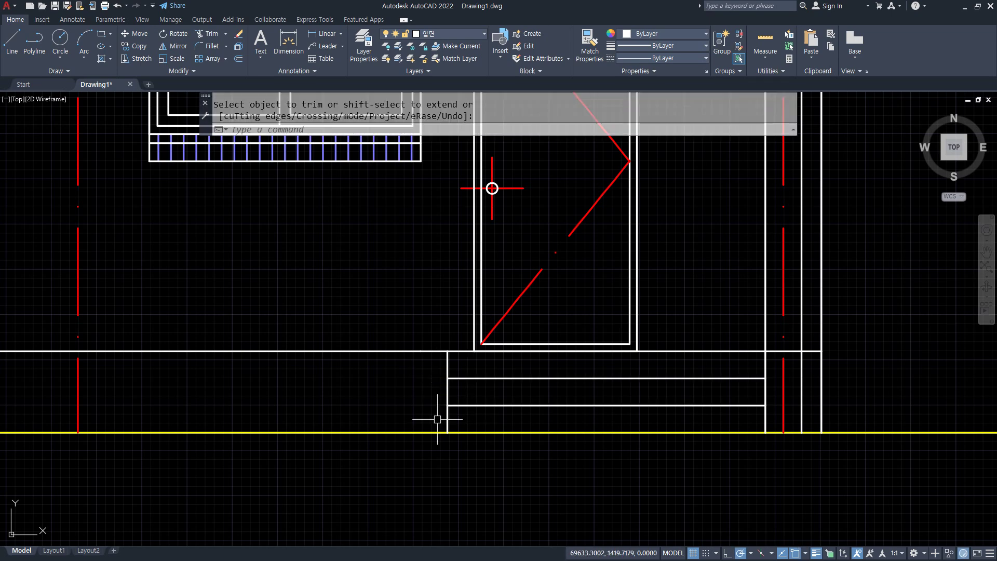
Step: Offset the floor line below the large window 450 upward
{"action": "scroll", "coordinate": [437, 419], "scroll_direction": "down", "scroll_amount": 3}
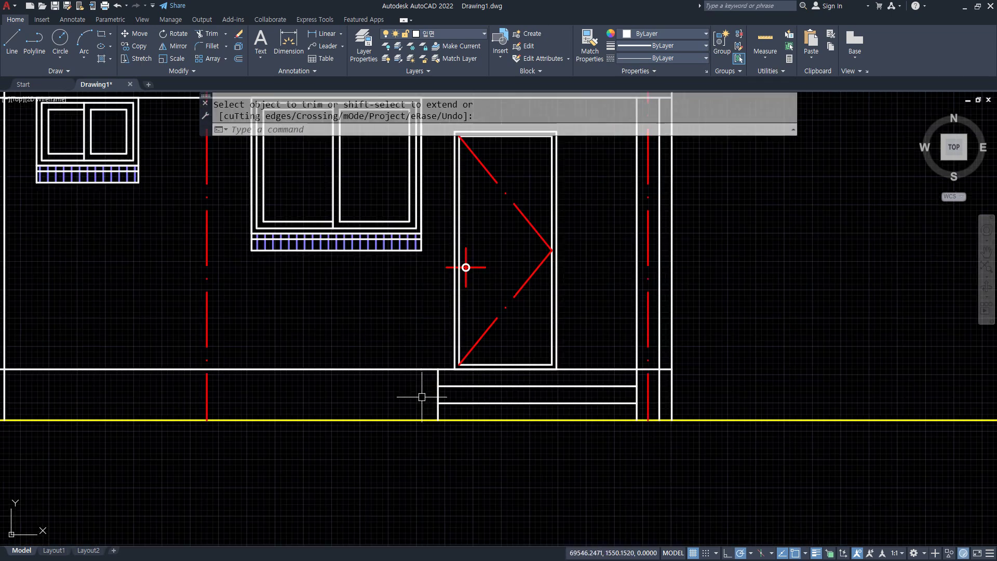
{"action": "mouse_move", "coordinate": [423, 396]}
{"action": "middle_mouse_down"}
{"action": "mouse_move", "coordinate": [485, 378]}
{"action": "mouse_move", "coordinate": [564, 379]}
{"action": "middle_mouse_up"}
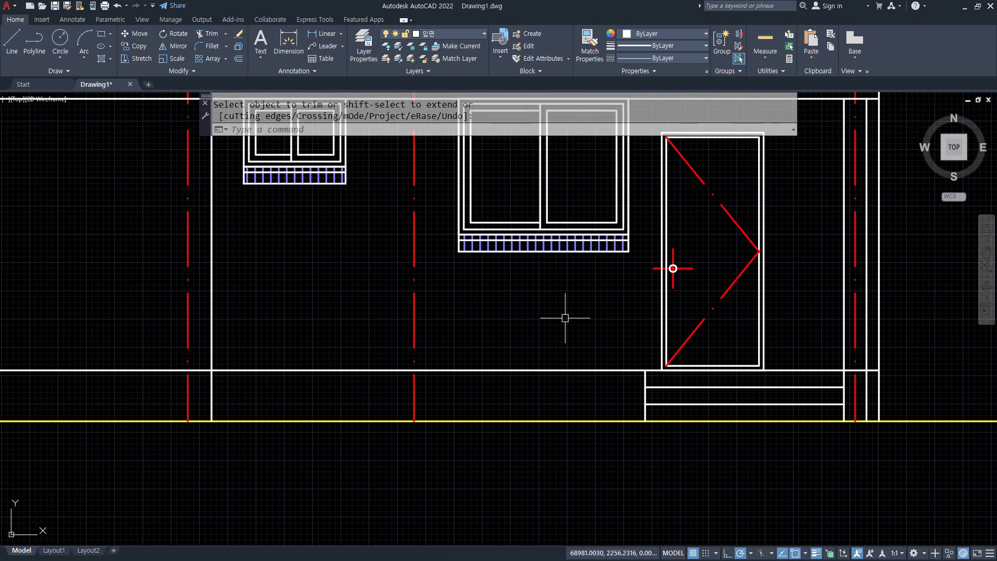
{"action": "type", "text": "o"}
{"action": "key", "text": "space"}
{"action": "type", "text": "45"}
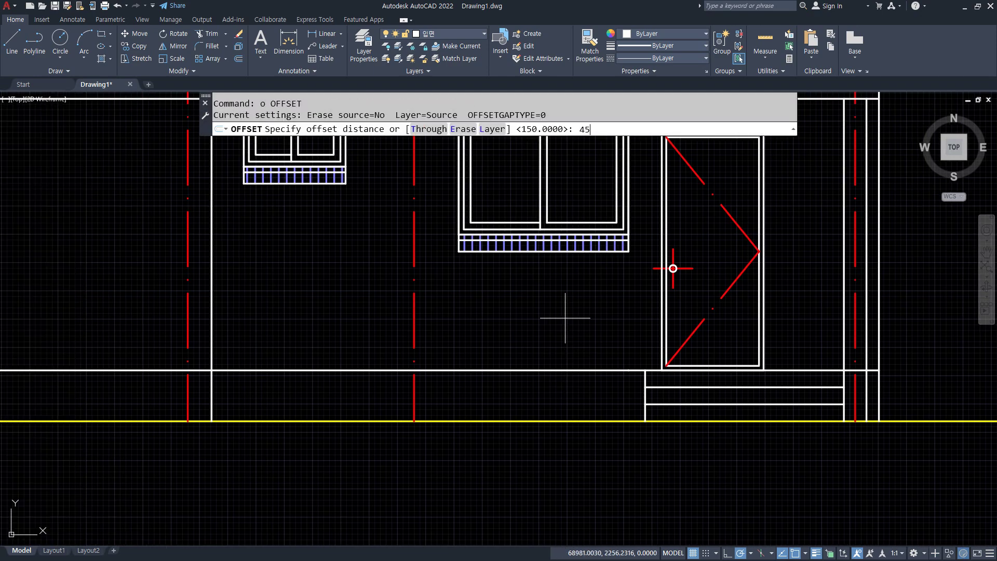
{"action": "type", "text": "0"}
{"action": "key", "text": "space"}
{"action": "left_click", "coordinate": [563, 370]}
{"action": "left_click", "coordinate": [563, 363]}
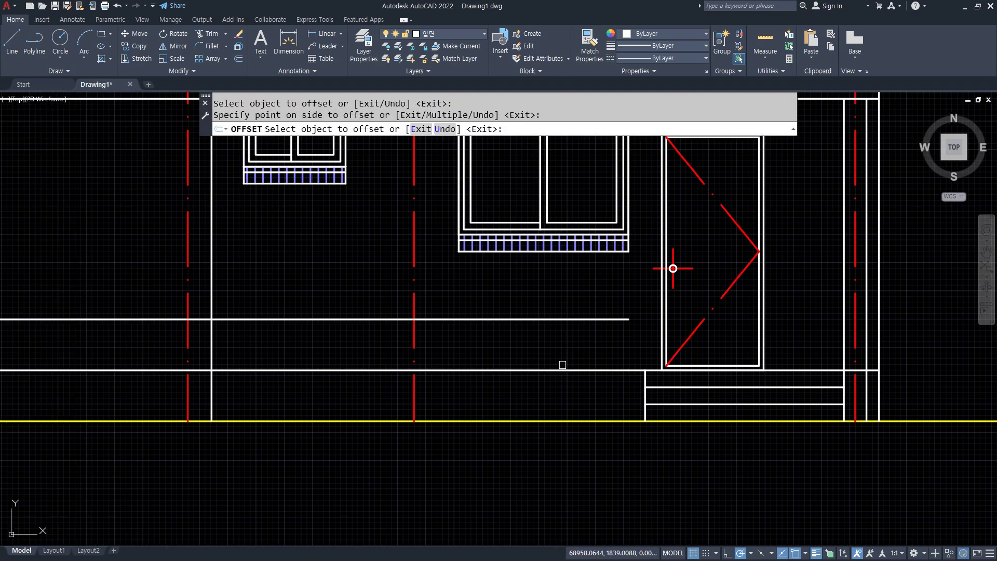
{"action": "key", "text": "space"}
Step: Fillet the raised line with the steps' side line into a corner, and trim it between the left wall edge and adjacent centerline
{"action": "type", "text": "f"}
{"action": "key", "text": "space"}
{"action": "left_click", "coordinate": [645, 380]}
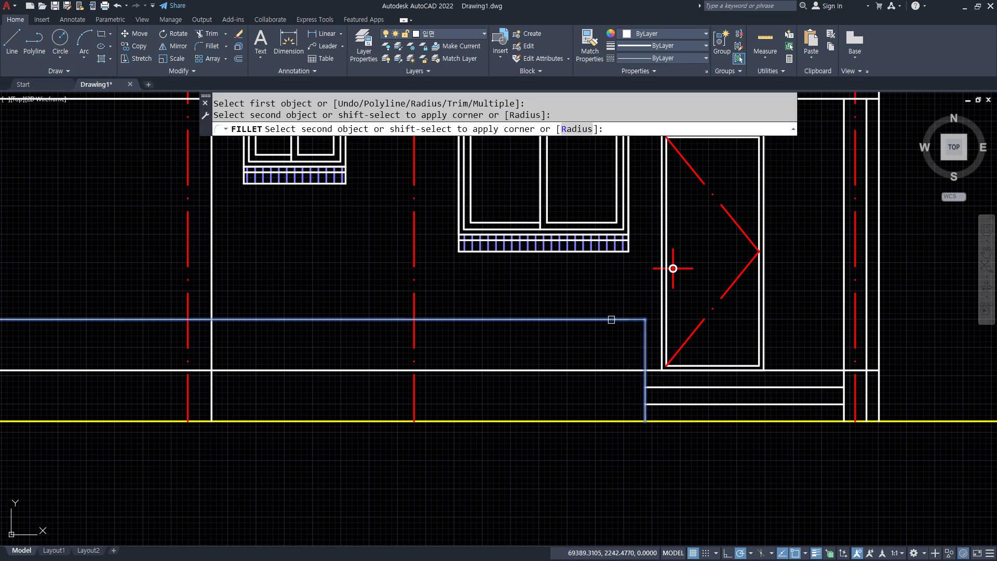
{"action": "left_click", "coordinate": [611, 319]}
{"action": "type", "text": "tr"}
{"action": "key", "text": "space"}
{"action": "left_click", "coordinate": [205, 317]}
{"action": "key", "text": "space"}
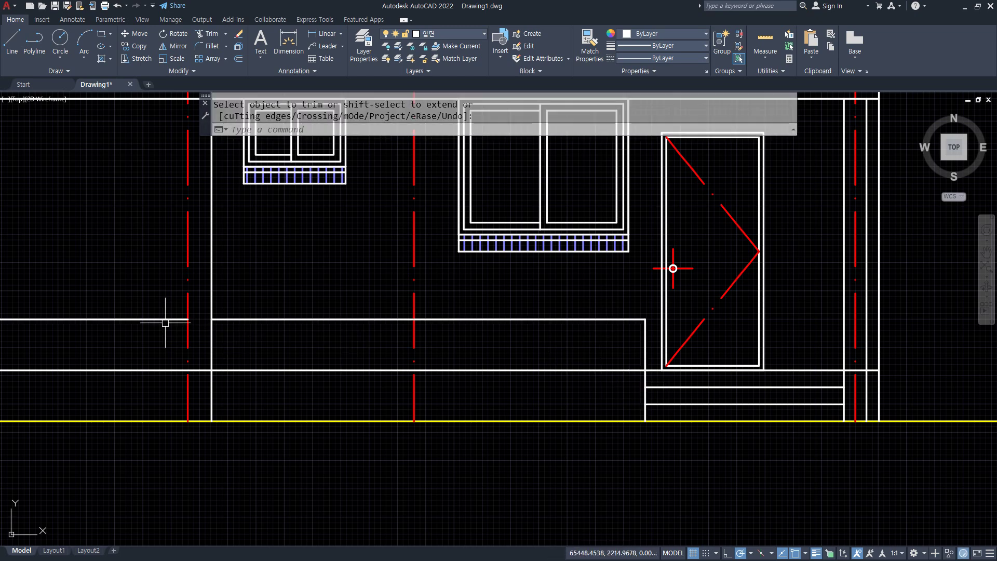
{"action": "left_click", "coordinate": [166, 323]}
{"action": "type", "text": "e"}
{"action": "key", "text": "space"}
{"action": "left_click", "coordinate": [142, 302]}
{"action": "left_click", "coordinate": [136, 326]}
{"action": "type", "text": "e"}
{"action": "key", "text": "space"}
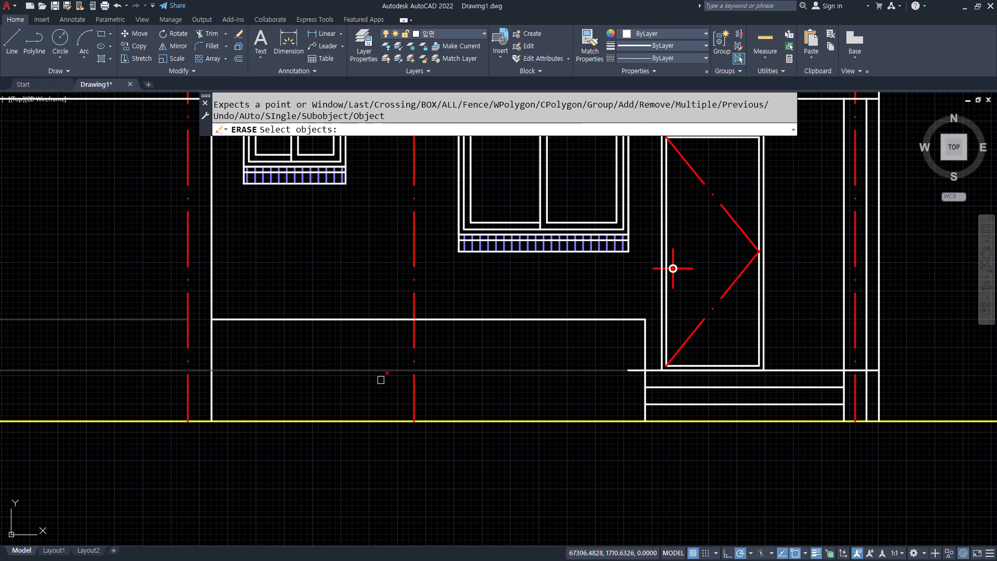
{"action": "left_click", "coordinate": [635, 372]}
{"action": "left_click", "coordinate": [622, 340]}
{"action": "left_click", "coordinate": [580, 385]}
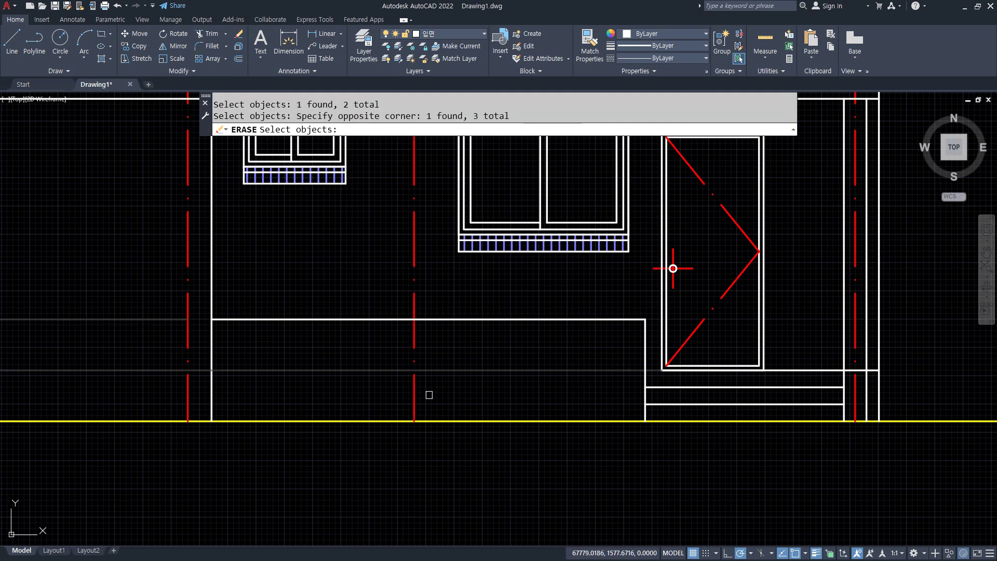
{"action": "key", "text": "Escape"}
Step: Erase the leftover piece of the raised line beyond the left wall edge
{"action": "left_click", "coordinate": [161, 321]}
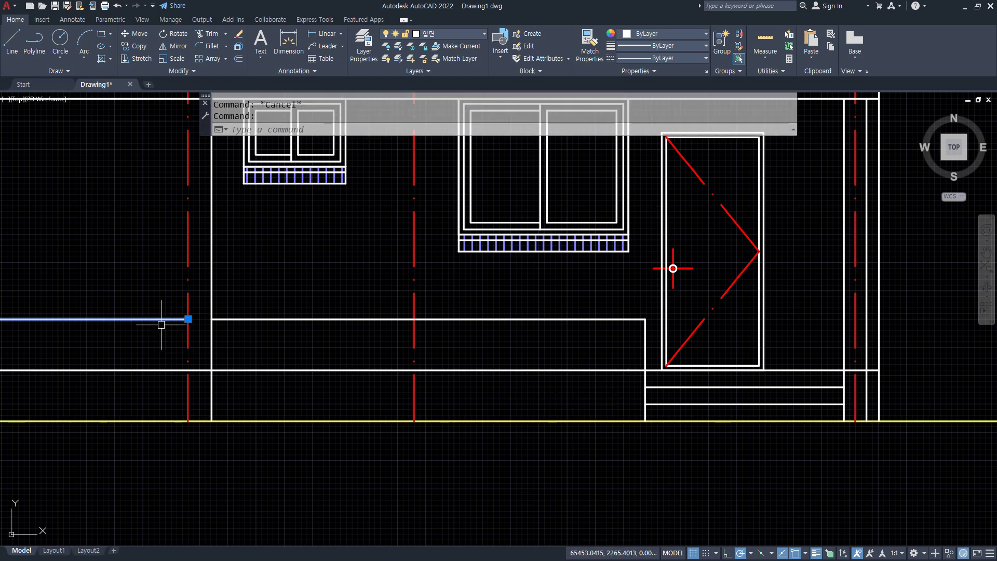
{"action": "type", "text": "e"}
{"action": "key", "text": "space"}
Step: Trim away the floor line inside the raised block between the left wall edge and the steps' side line
{"action": "type", "text": "tr"}
{"action": "key", "text": "space"}
{"action": "left_click", "coordinate": [634, 371]}
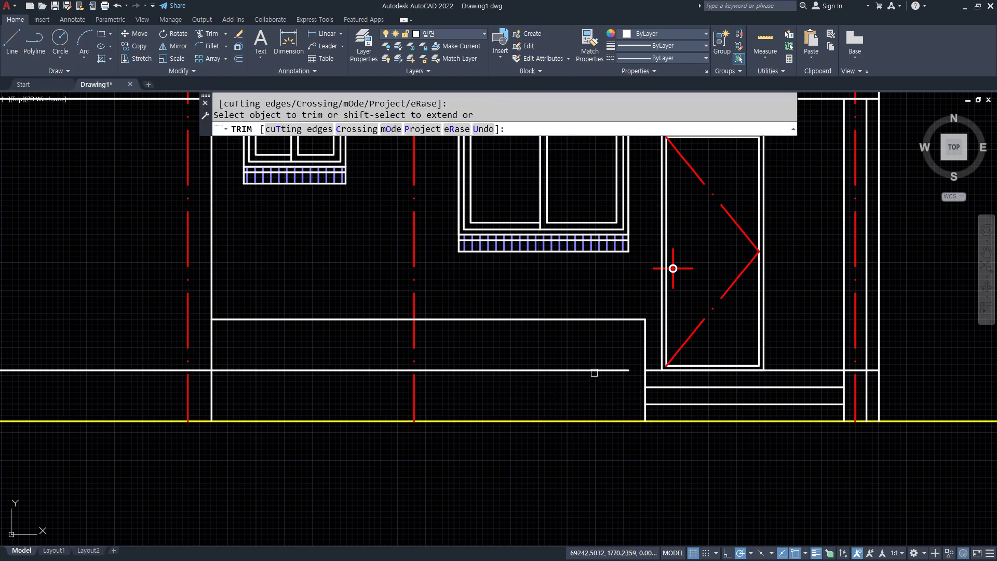
{"action": "left_click", "coordinate": [558, 371]}
{"action": "left_click", "coordinate": [374, 369]}
{"action": "key", "text": "Return"}
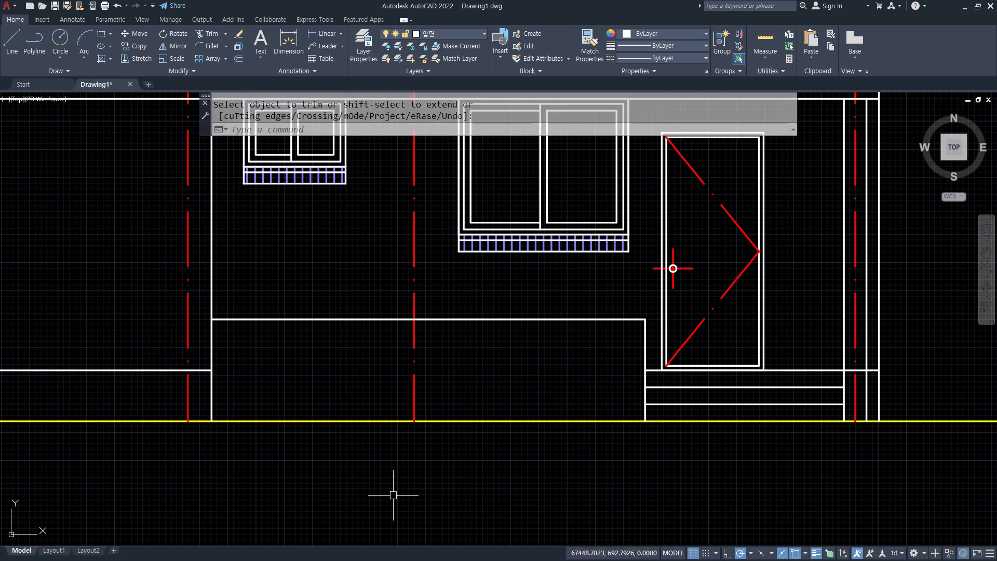
{"action": "scroll", "coordinate": [623, 452], "scroll_direction": "down", "scroll_amount": 3}
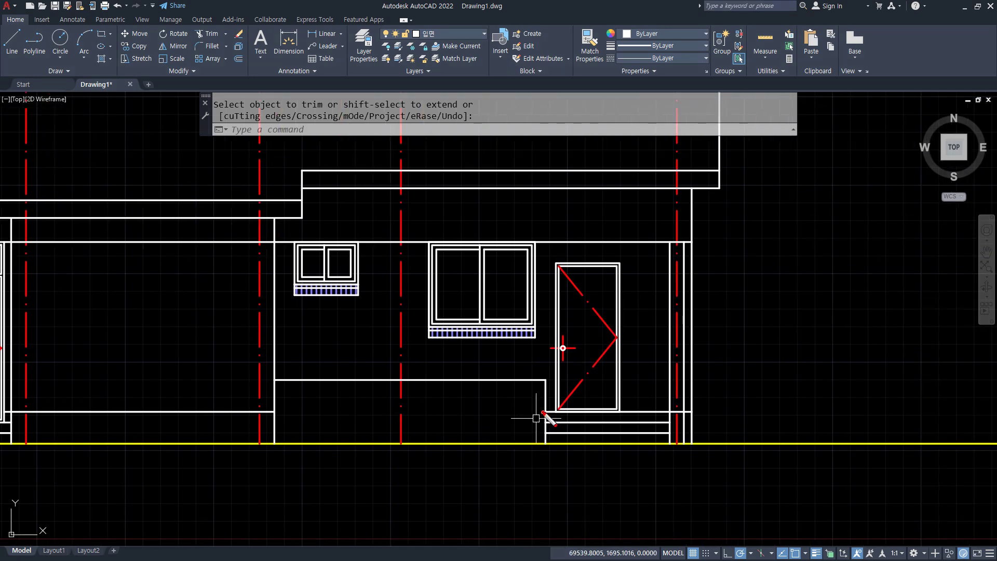
{"action": "mouse_move", "coordinate": [455, 429]}
{"action": "left_mouse_down"}
{"action": "mouse_move", "coordinate": [295, 504]}
{"action": "mouse_move", "coordinate": [239, 477]}
{"action": "left_mouse_up"}
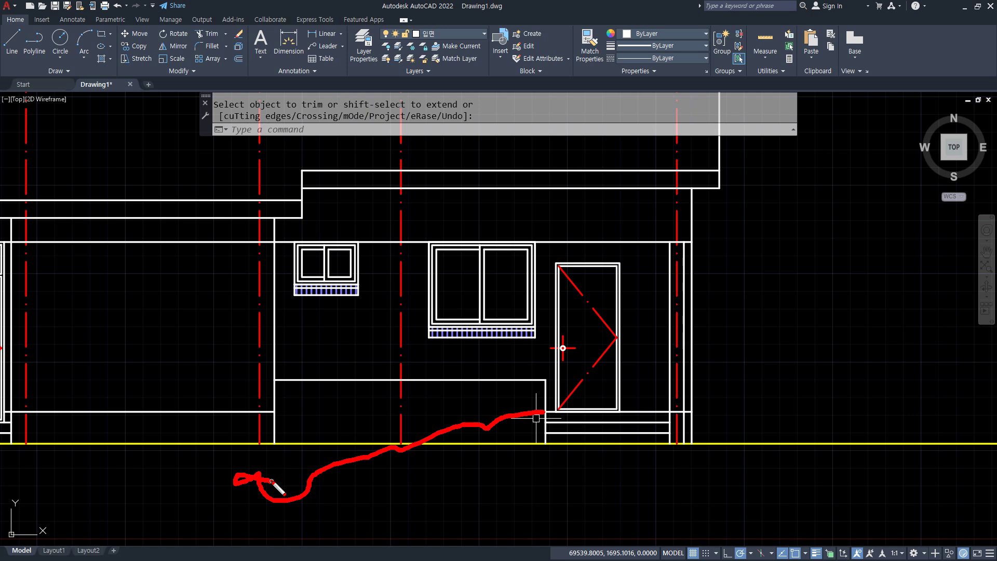
{"action": "left_click_drag", "start_coordinate": [271, 481], "coordinate": [271, 479]}
{"action": "scroll", "coordinate": [393, 467], "scroll_direction": "down", "scroll_amount": 2}
{"action": "middle_click_drag", "start_coordinate": [368, 457], "coordinate": [415, 460]}
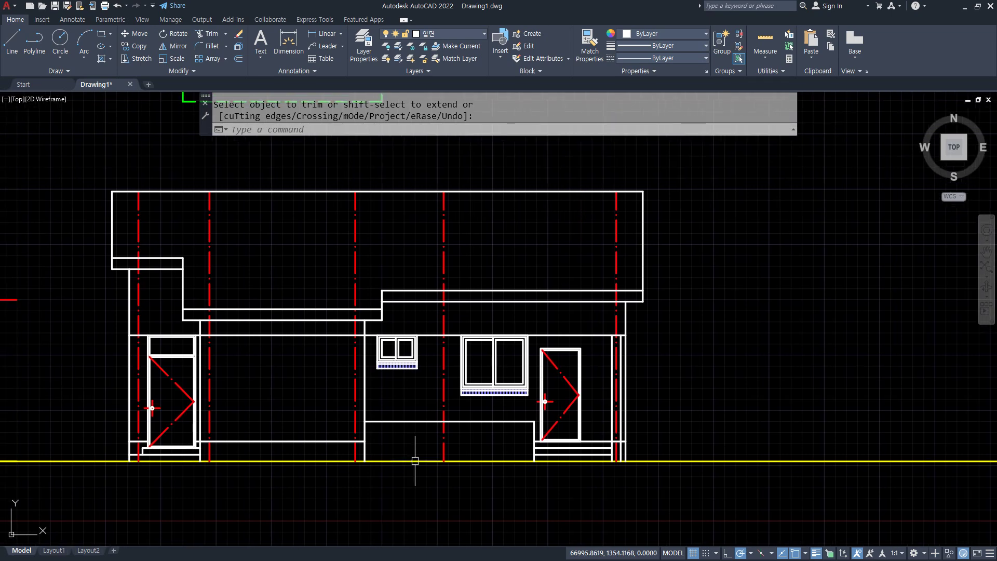
{"action": "scroll", "coordinate": [414, 460], "scroll_direction": "up", "scroll_amount": 2}
{"action": "scroll", "coordinate": [392, 423], "scroll_direction": "down", "scroll_amount": 2}
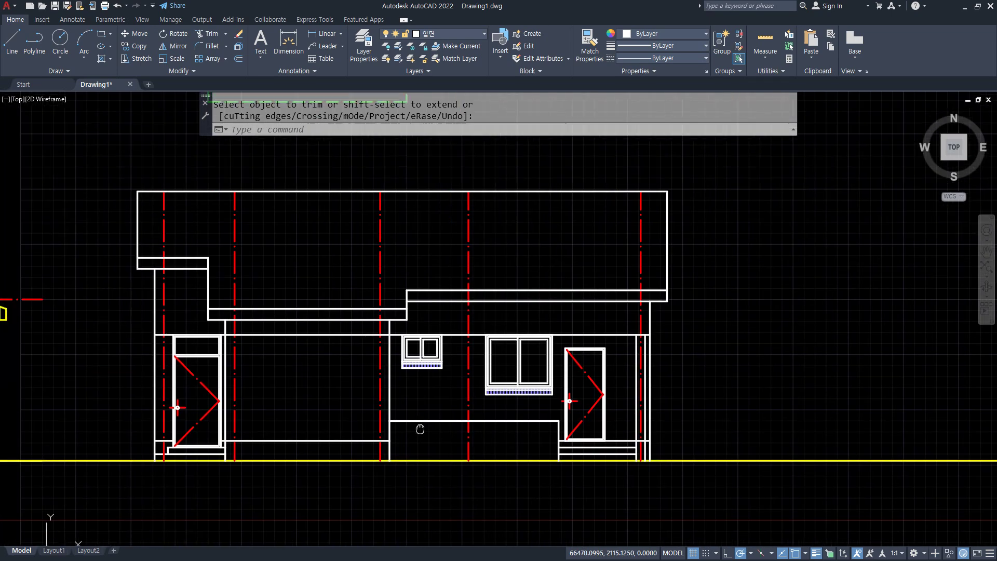